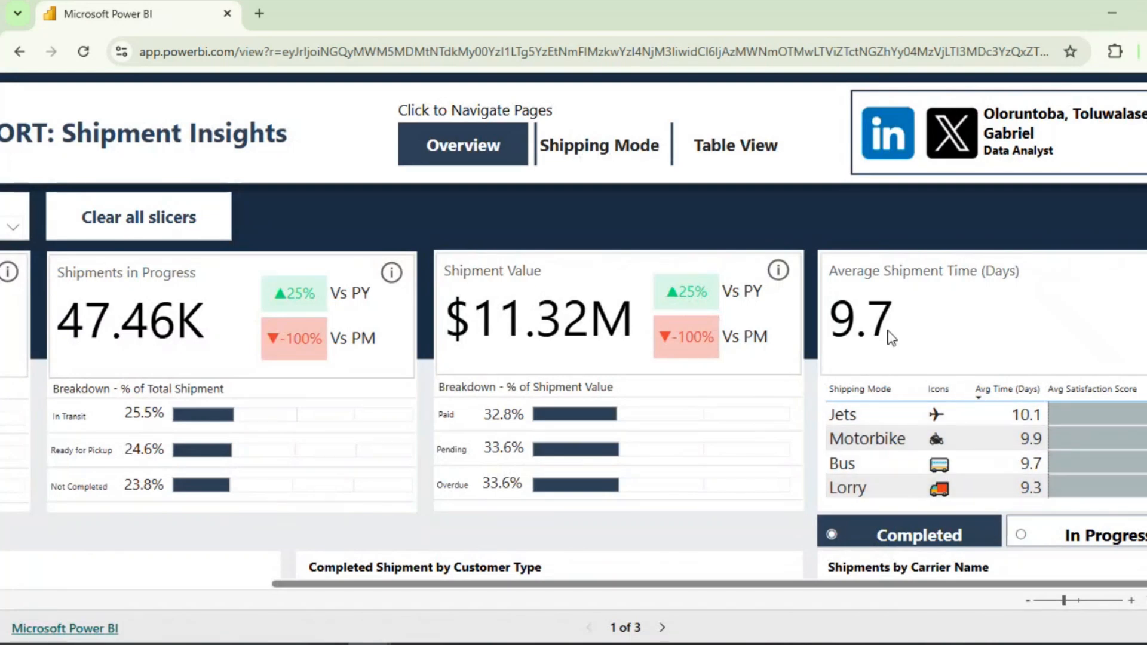
Examine the KPI cards and charts on the published Overview page, and return to the report in Power BI Desktop.
{"action": "mouse_move", "coordinate": [888, 334]}
{"action": "scroll", "coordinate": [543, 487], "scroll_direction": "down", "scroll_amount": 4}
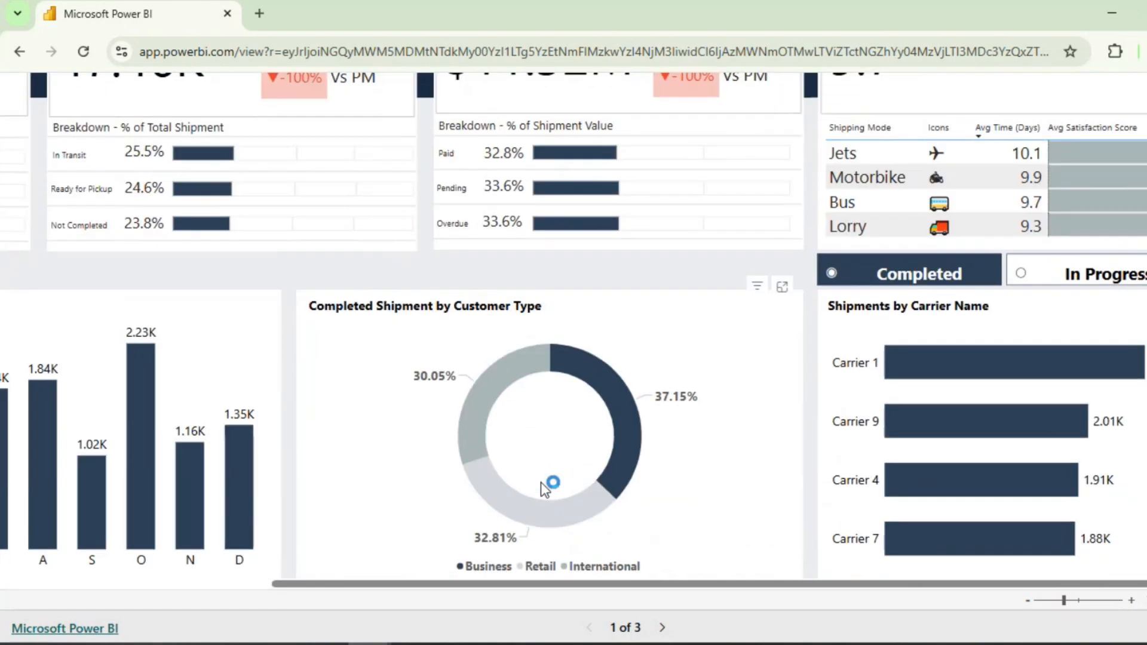
{"action": "scroll", "coordinate": [540, 482], "scroll_direction": "down", "scroll_amount": 3}
{"action": "scroll", "coordinate": [540, 482], "scroll_direction": "up", "scroll_amount": 3}
{"action": "scroll", "coordinate": [540, 482], "scroll_direction": "left", "scroll_amount": 3}
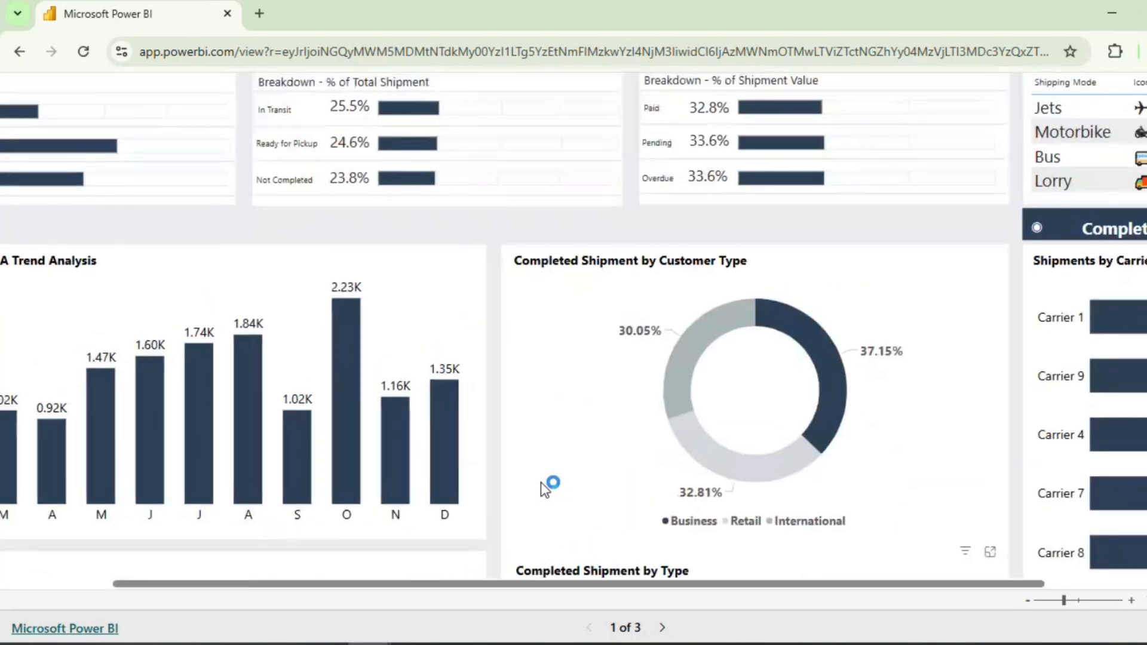
{"action": "scroll", "coordinate": [540, 483], "scroll_direction": "up", "scroll_amount": 5}
{"action": "scroll", "coordinate": [550, 481], "scroll_direction": "right", "scroll_amount": 3}
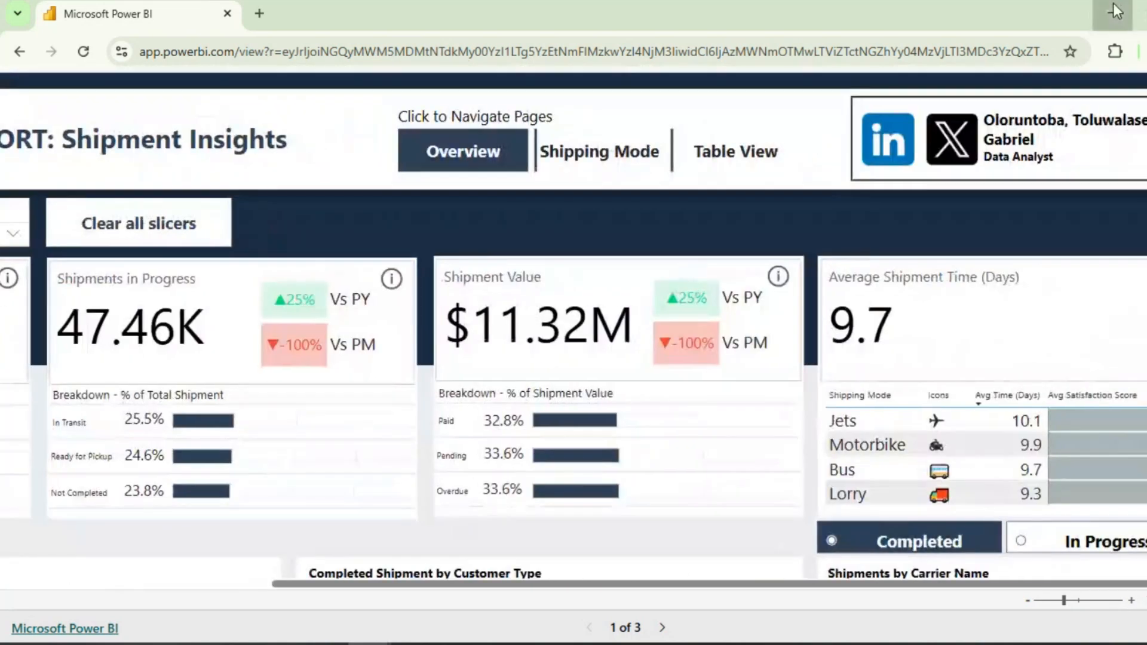
{"action": "left_click", "coordinate": [1114, 10]}
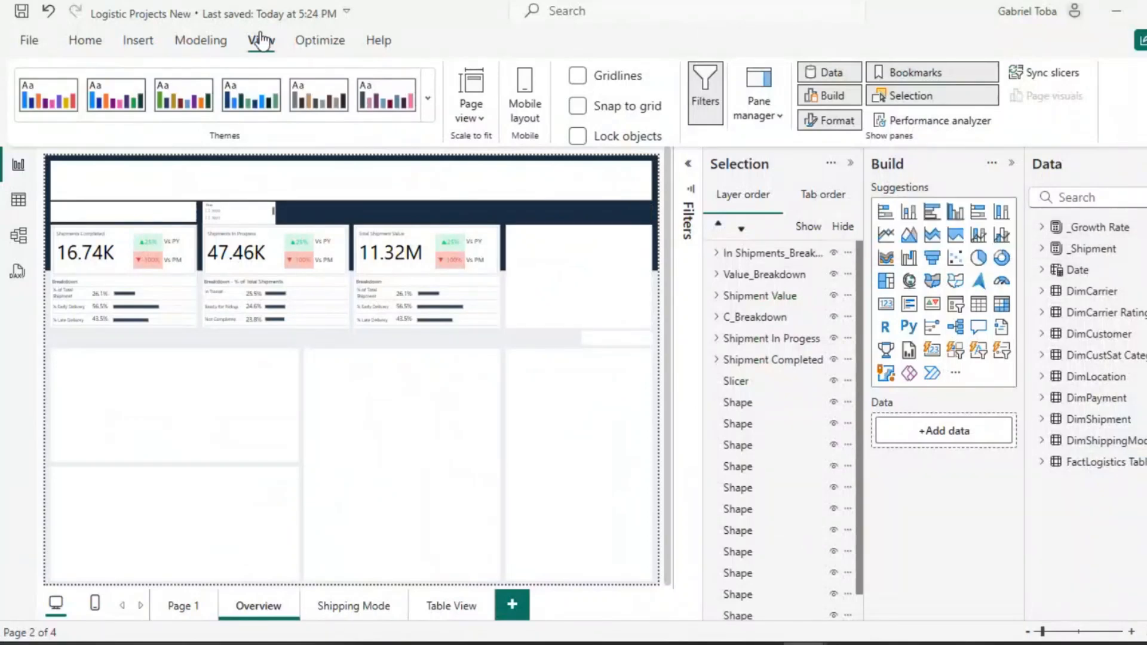
Create an empty data-entry table named _Payments and load it into the model.
{"action": "left_click", "coordinate": [130, 48]}
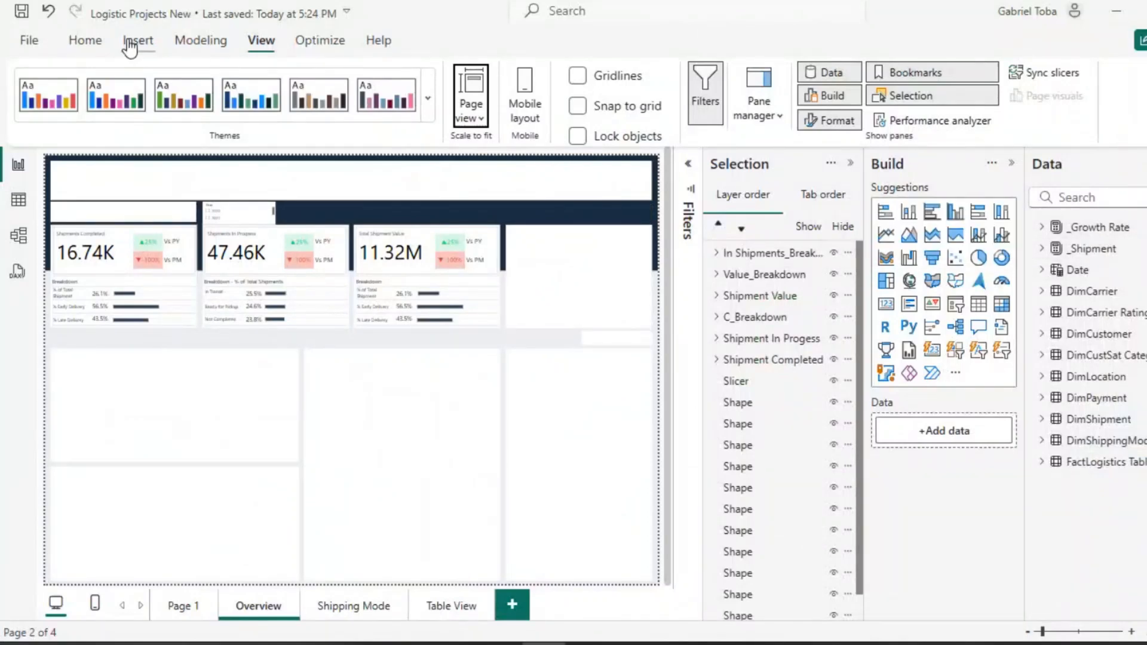
{"action": "left_click", "coordinate": [137, 40]}
{"action": "left_click", "coordinate": [85, 40]}
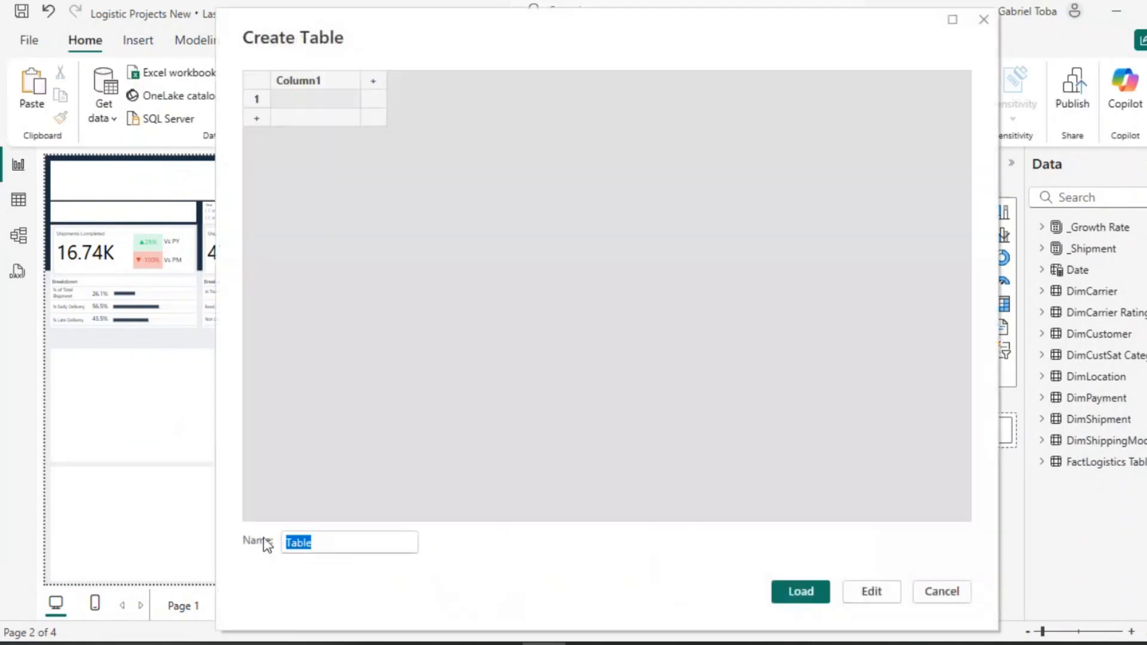
{"action": "type", "text": "Pa"}
{"action": "key", "text": "BackSpace"}
{"action": "key", "text": "BackSpace"}
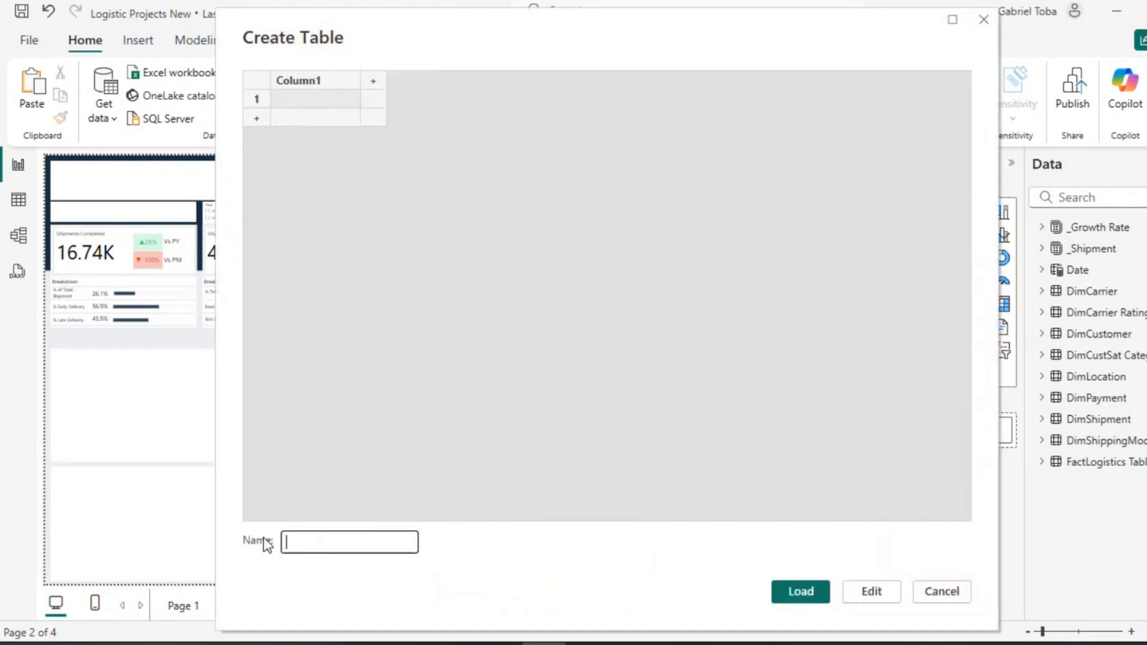
{"action": "type", "text": "_Payments"}
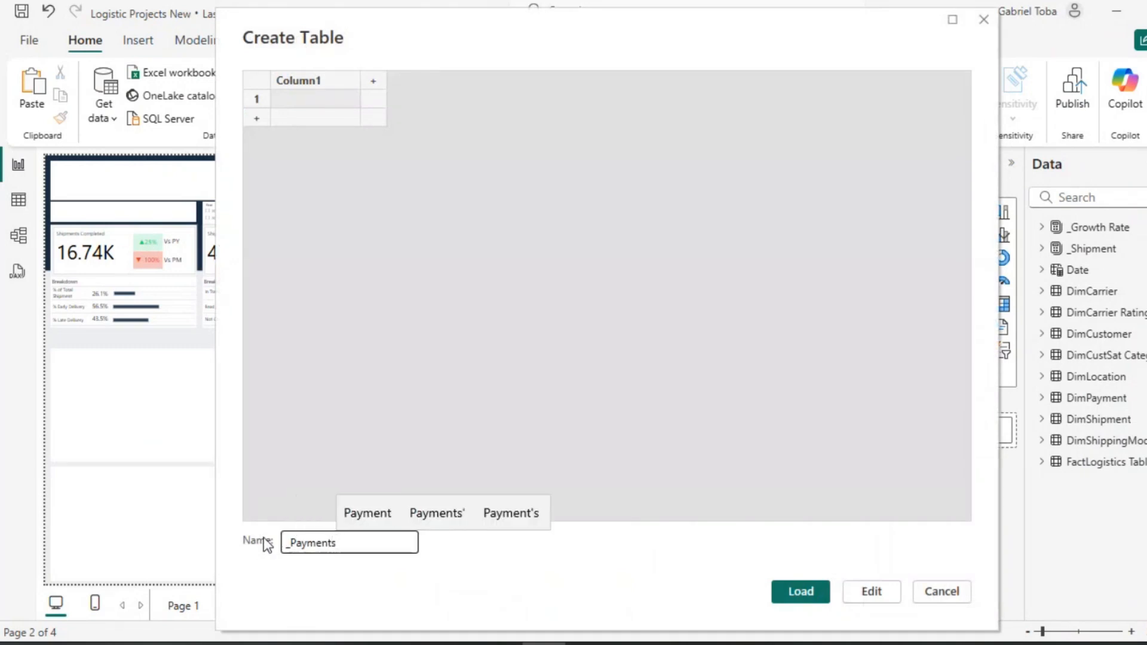
{"action": "key", "text": "Return"}
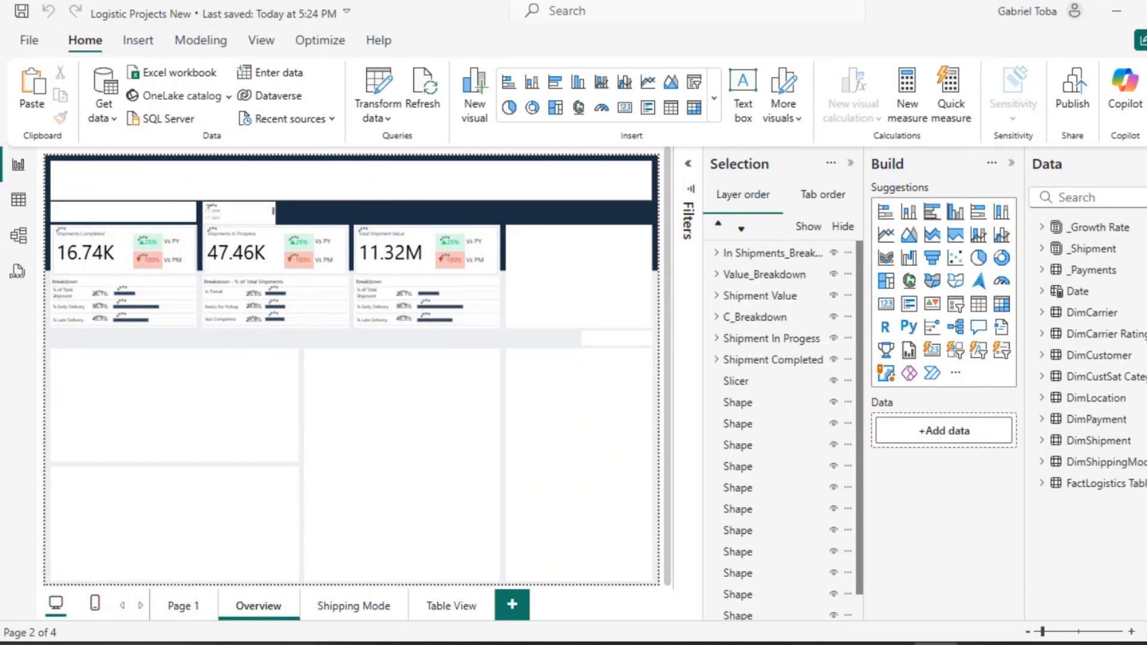
Add a new measure to the _Payments table and name it Status Paid in its formula.
{"action": "left_click", "coordinate": [1113, 277]}
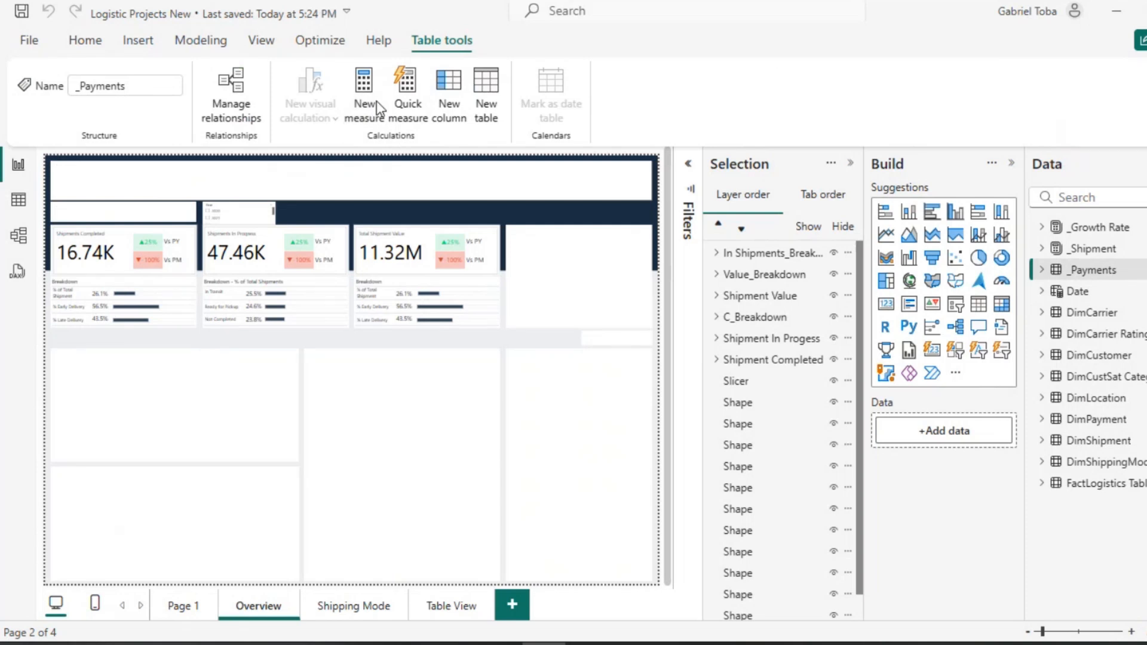
{"action": "left_click", "coordinate": [376, 101]}
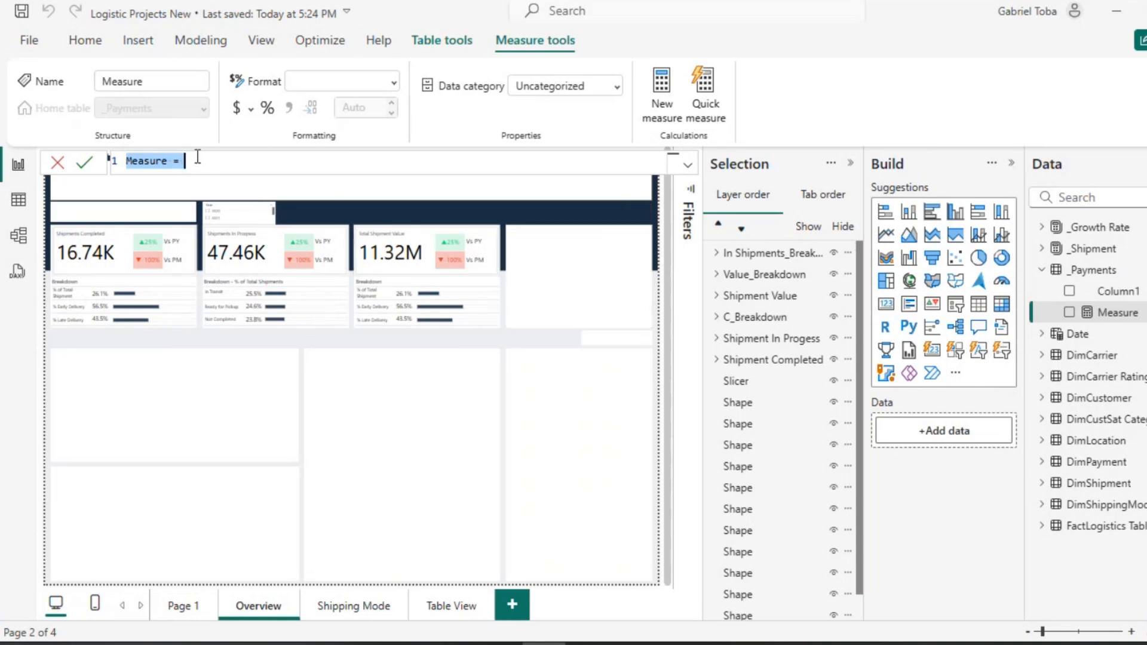
{"action": "key", "text": "BackSpace"}
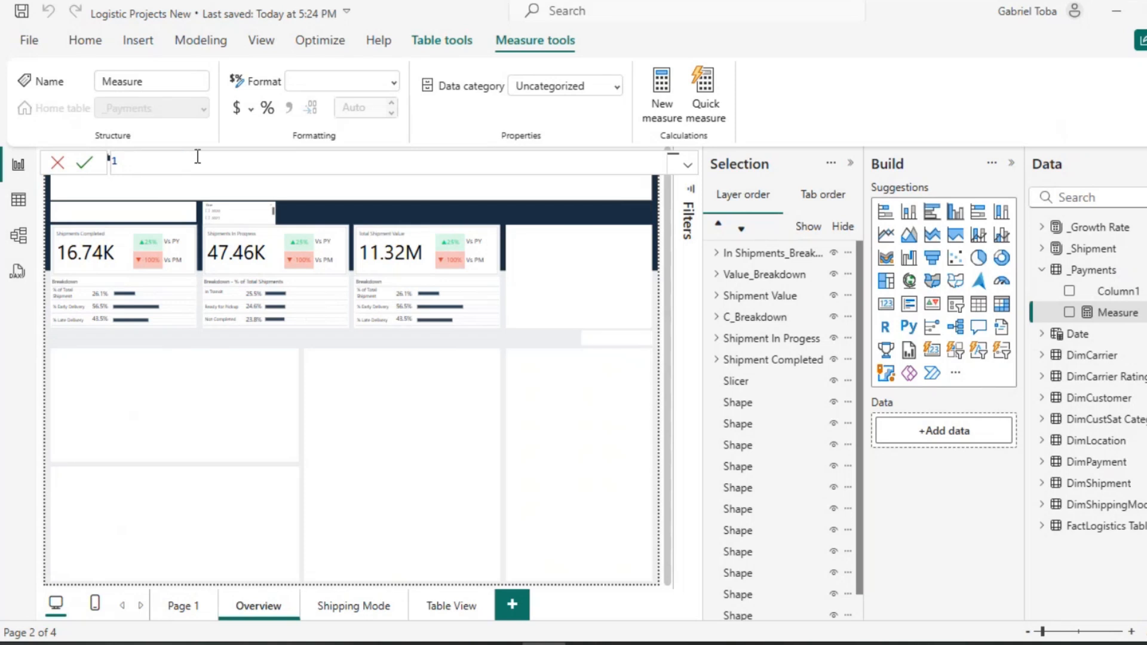
{"action": "type", "text": "Sta"}
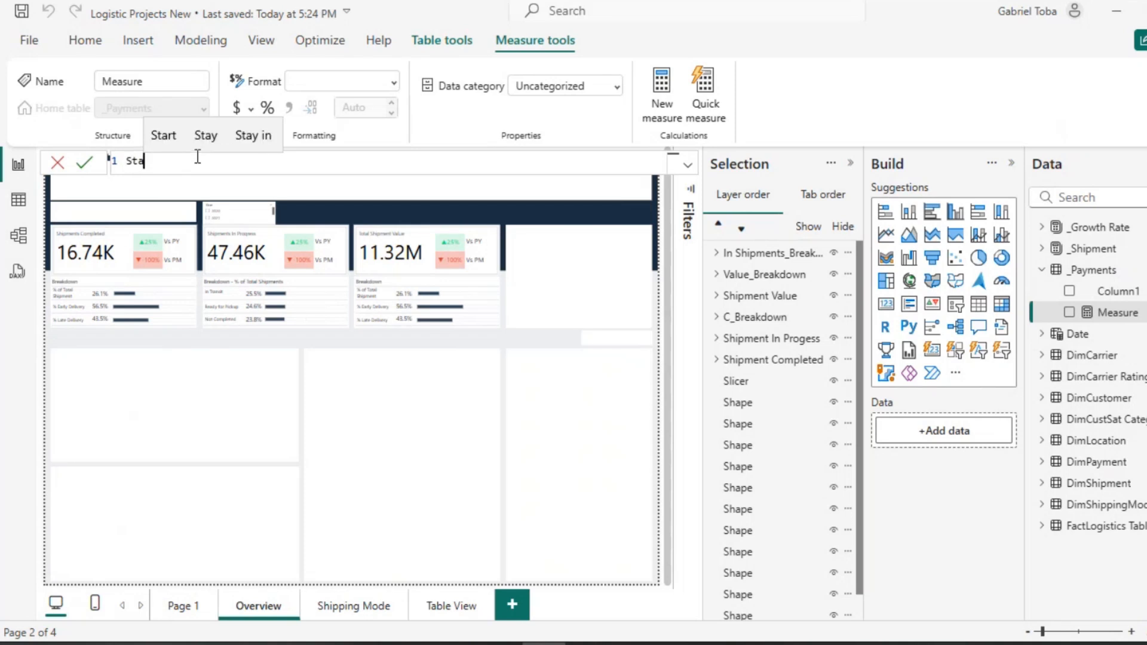
{"action": "type", "text": "tus Pa"}
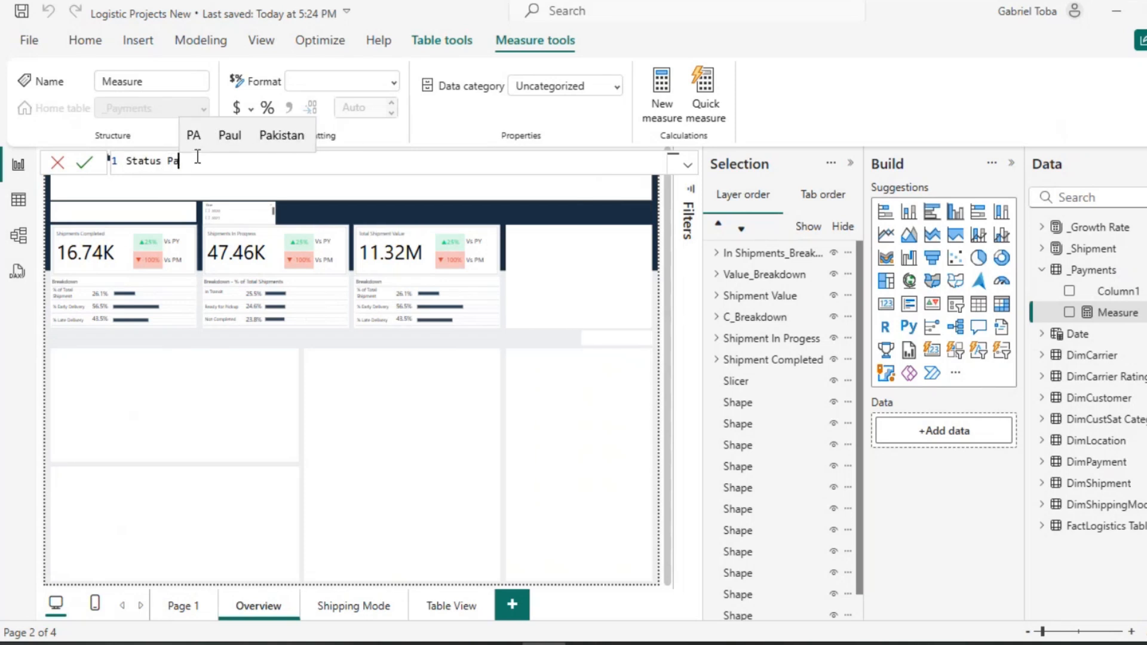
{"action": "type", "text": "id ="}
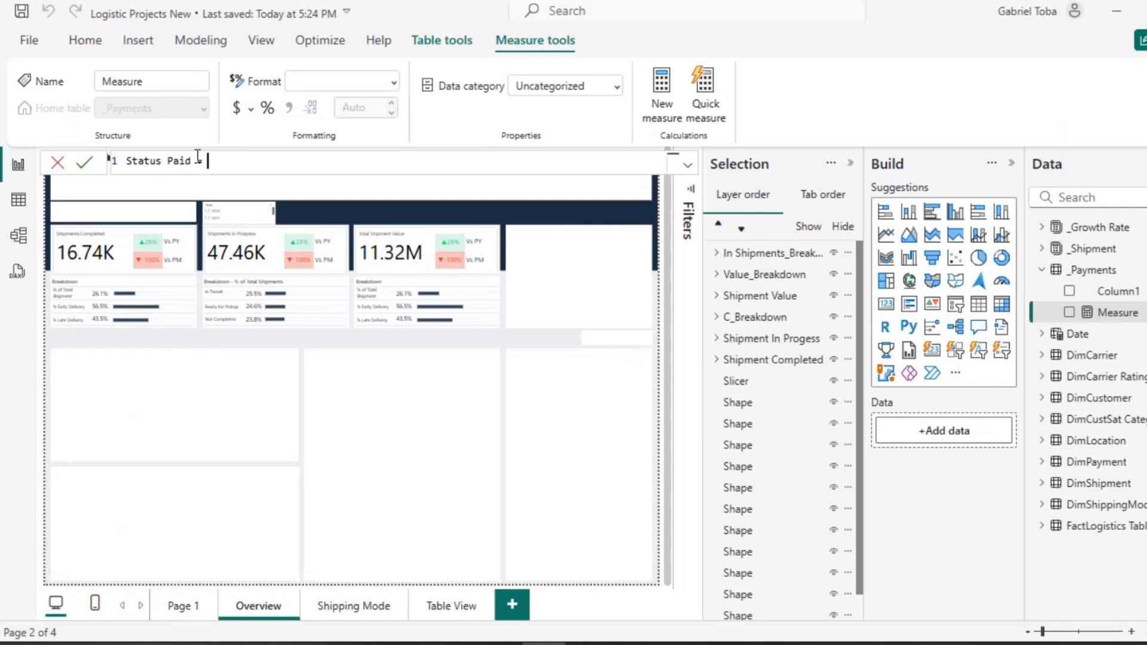
Begin the Status Paid expression with CALCULATE, using the [Total Shipment Value] measure as its first argument.
{"action": "type", "text": "CA"}
{"action": "key", "text": "Tab"}
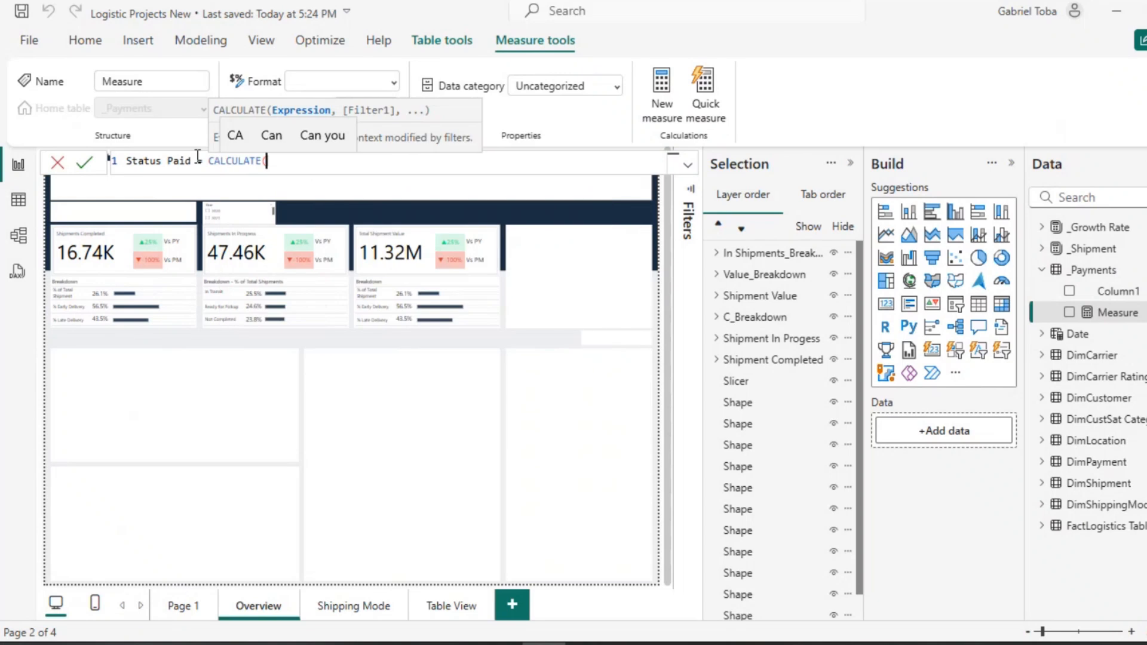
{"action": "type", "text": "v"}
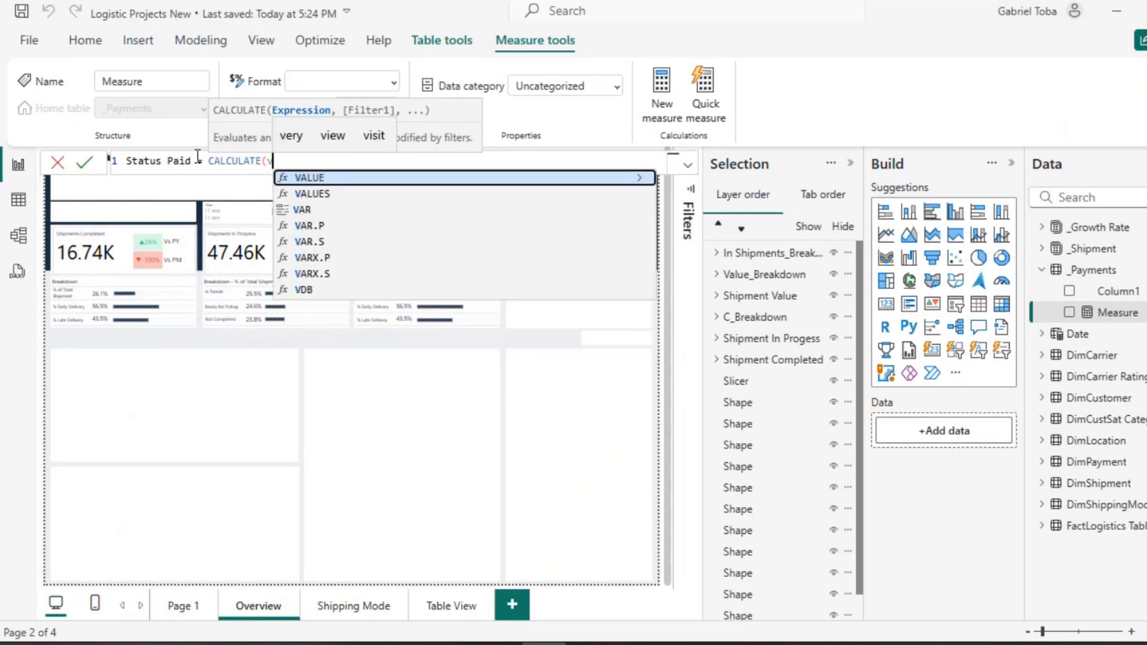
{"action": "type", "text": "alue"}
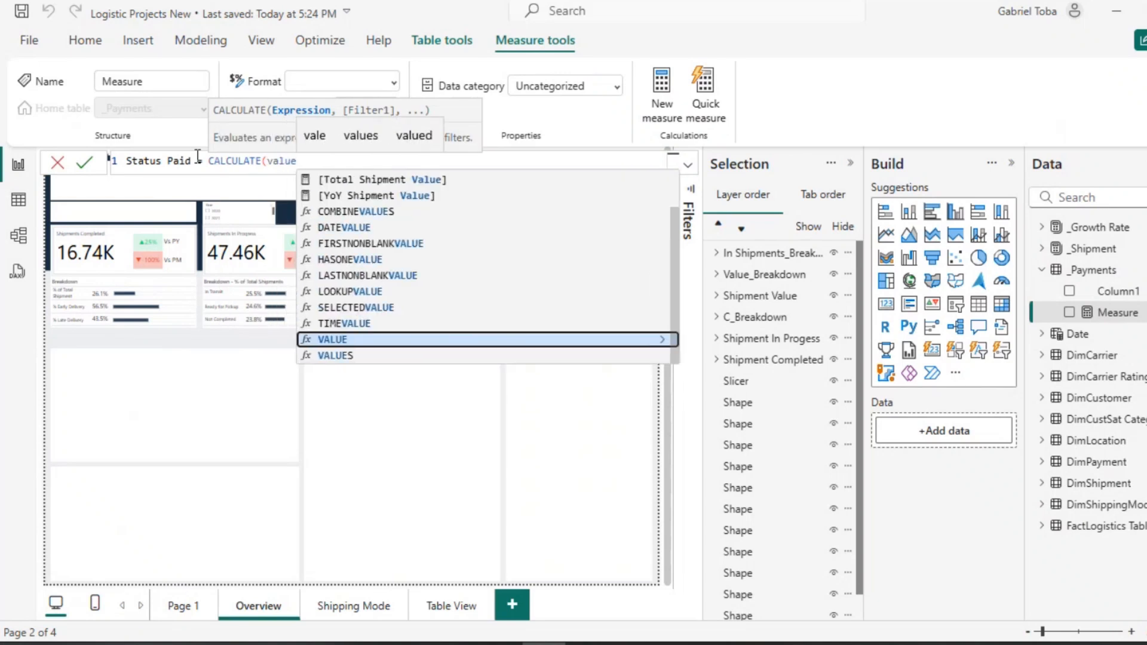
{"action": "key", "text": "Up"}
{"action": "key", "text": "Up"}
{"action": "key", "text": "Up"}
{"action": "key", "text": "Up"}
{"action": "key", "text": "Up"}
{"action": "key", "text": "Up"}
{"action": "key", "text": "Up"}
{"action": "key", "text": "Up"}
{"action": "key", "text": "Up"}
{"action": "key", "text": "Up"}
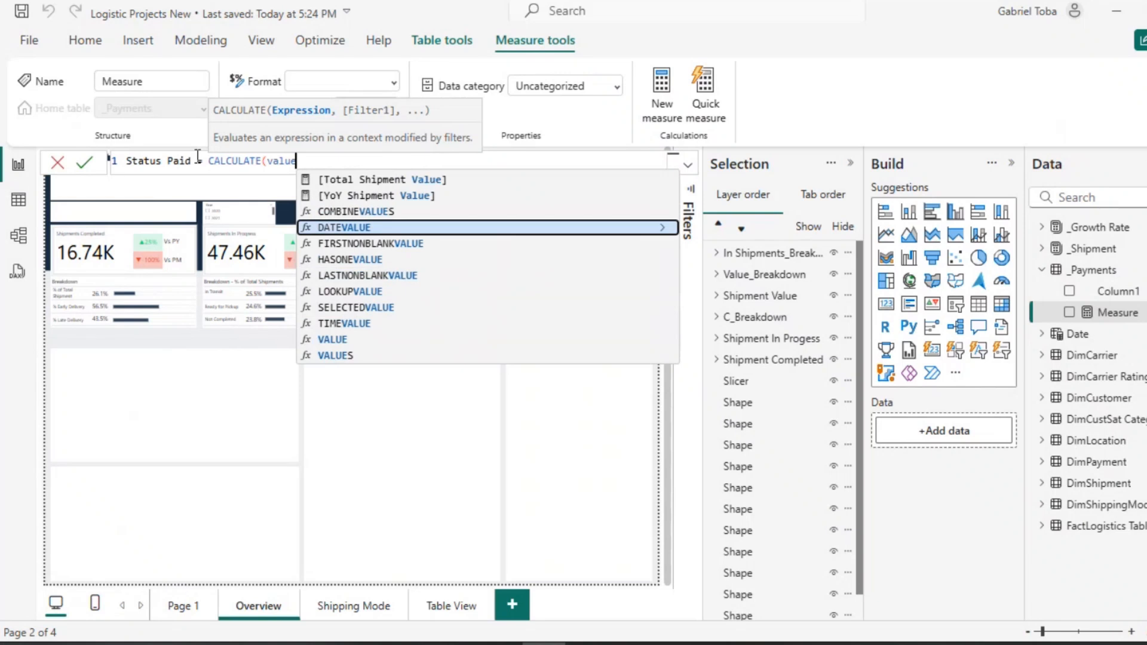
{"action": "key", "text": "Tab"}
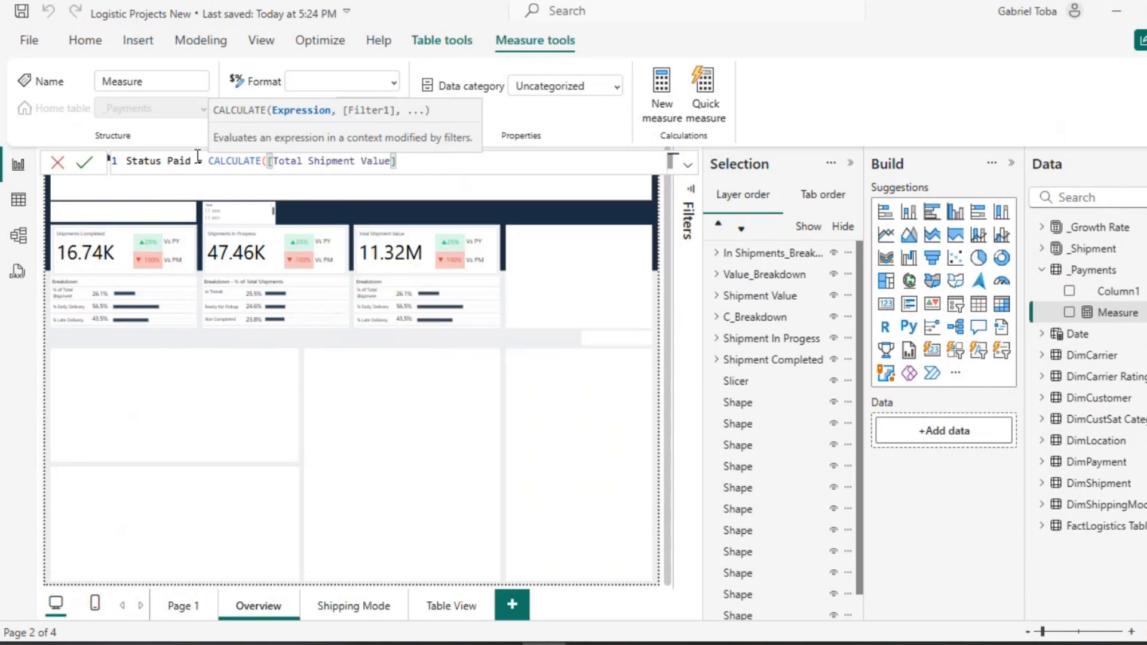
Complete the CALCULATE formula with the filter DimPayment[Payment Status] = "Paid", removing the stray text after the column reference.
{"action": "type", "text": ", stat"}
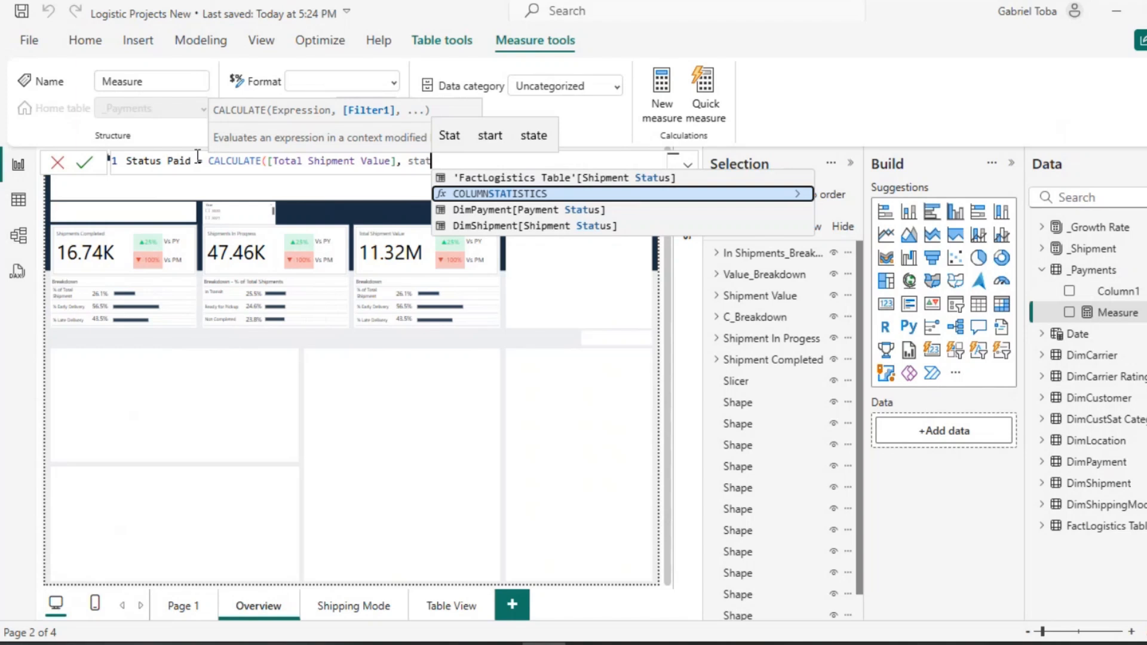
{"action": "key", "text": "Up"}
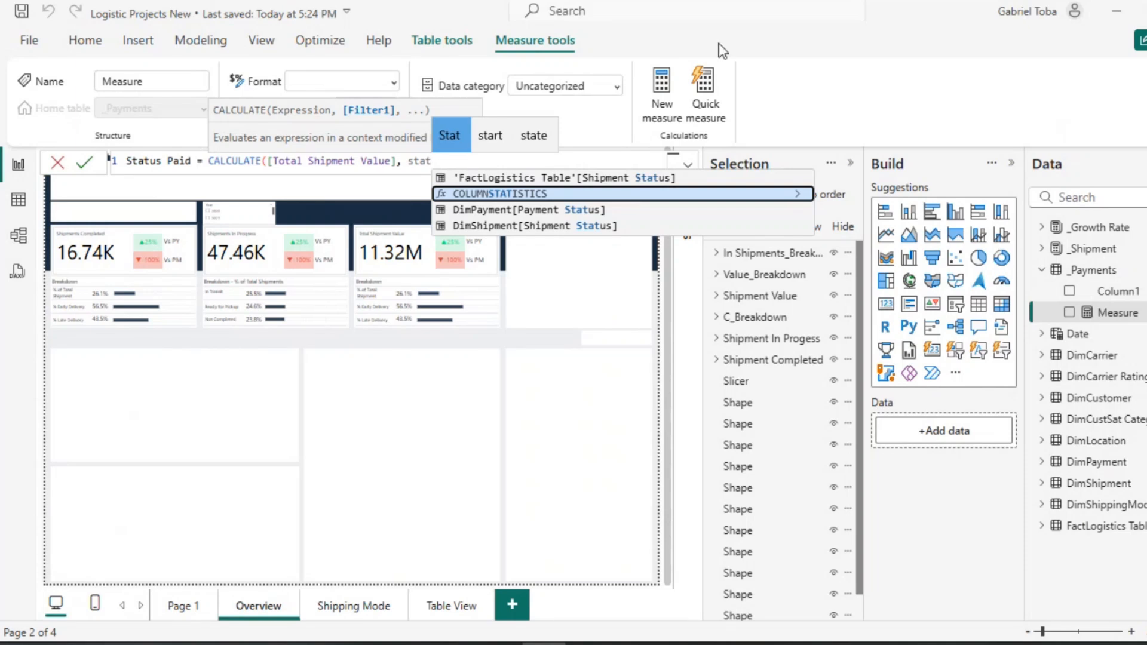
{"action": "left_click", "coordinate": [556, 211]}
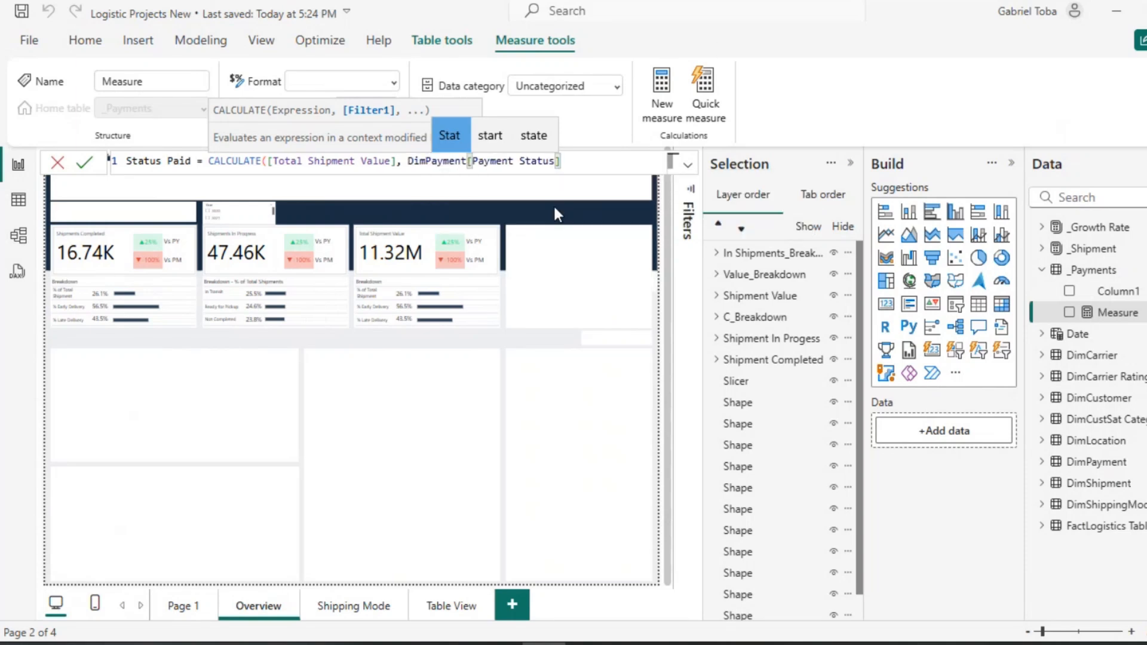
{"action": "type", "text": "Stat = \"P"}
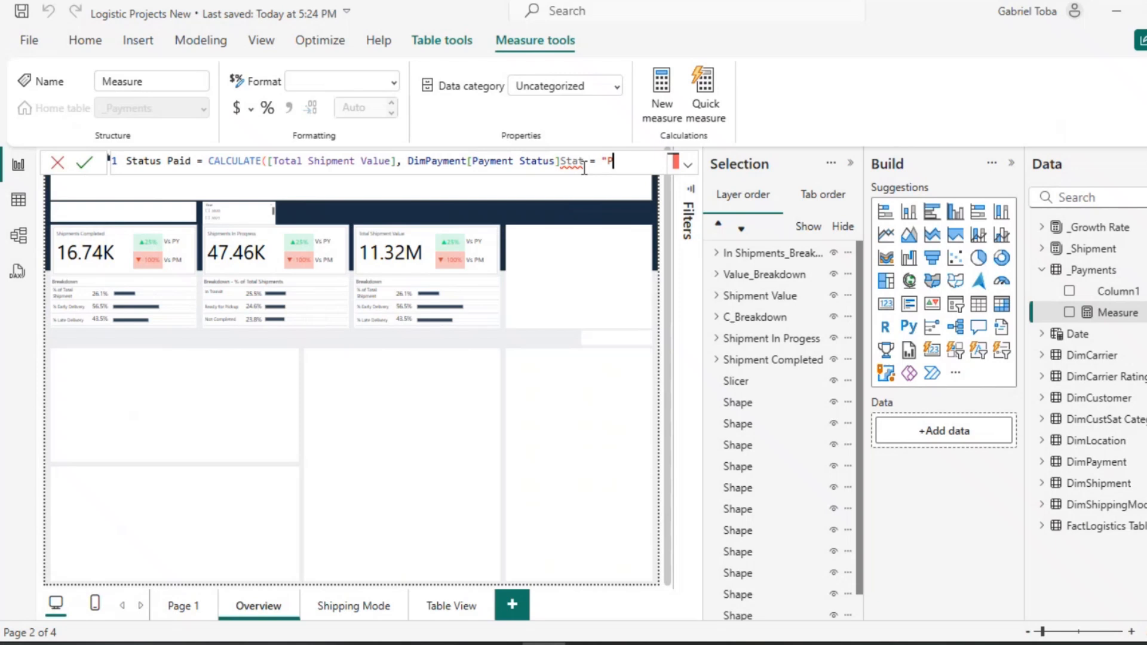
{"action": "type", "text": "aid"}
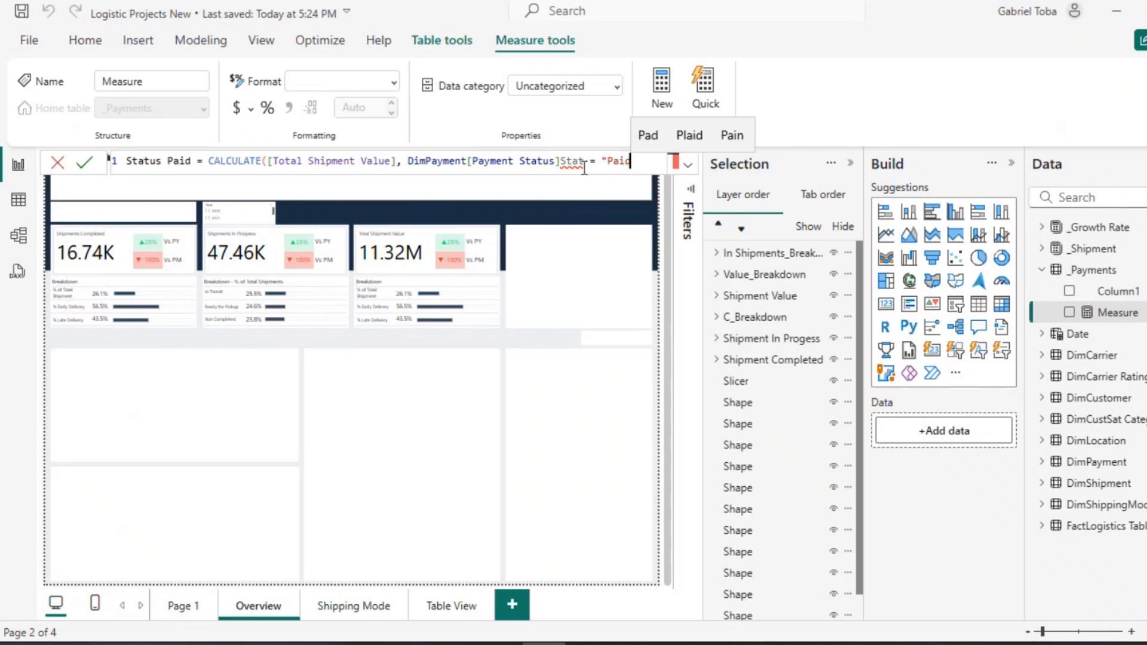
{"action": "type", "text": "\""}
{"action": "double_click", "coordinate": [583, 162]}
{"action": "key", "text": "BackSpace"}
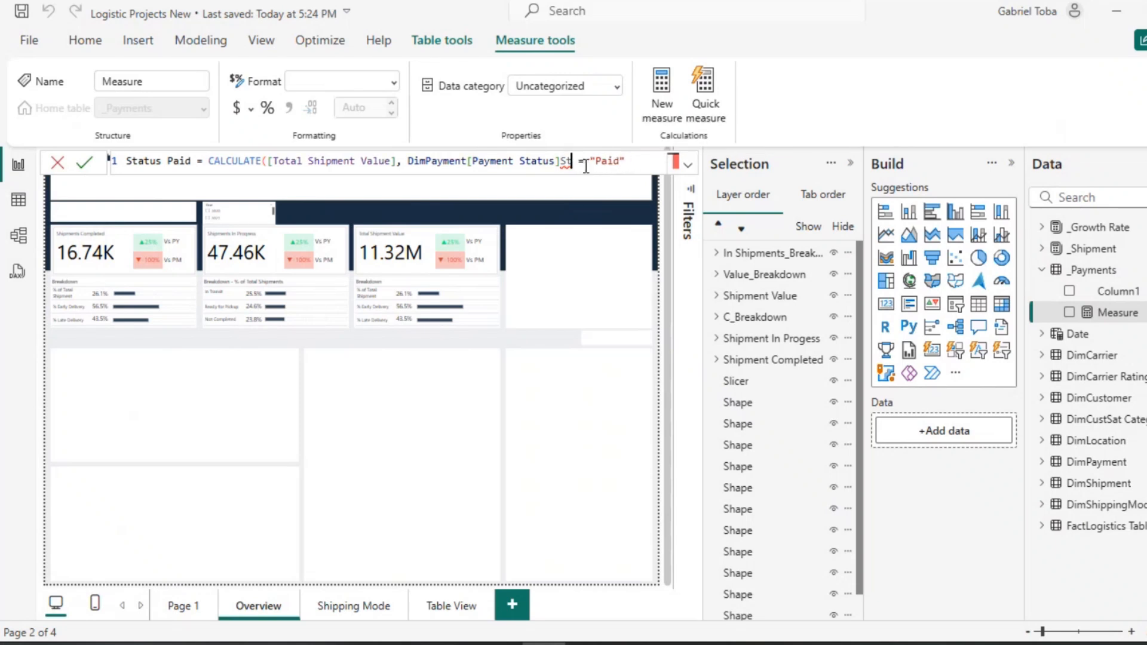
{"action": "left_click", "coordinate": [620, 159]}
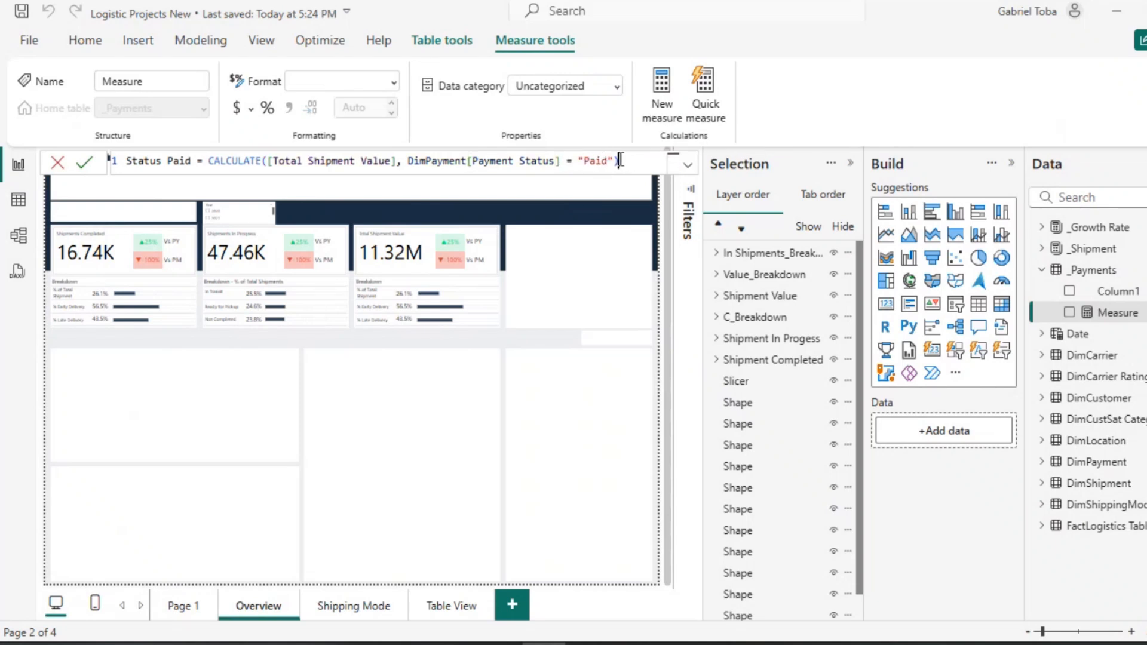
Copy the whole Status Paid formula and commit the measure.
{"action": "key", "text": "ctrl+a"}
{"action": "key", "text": "ctrl+c"}
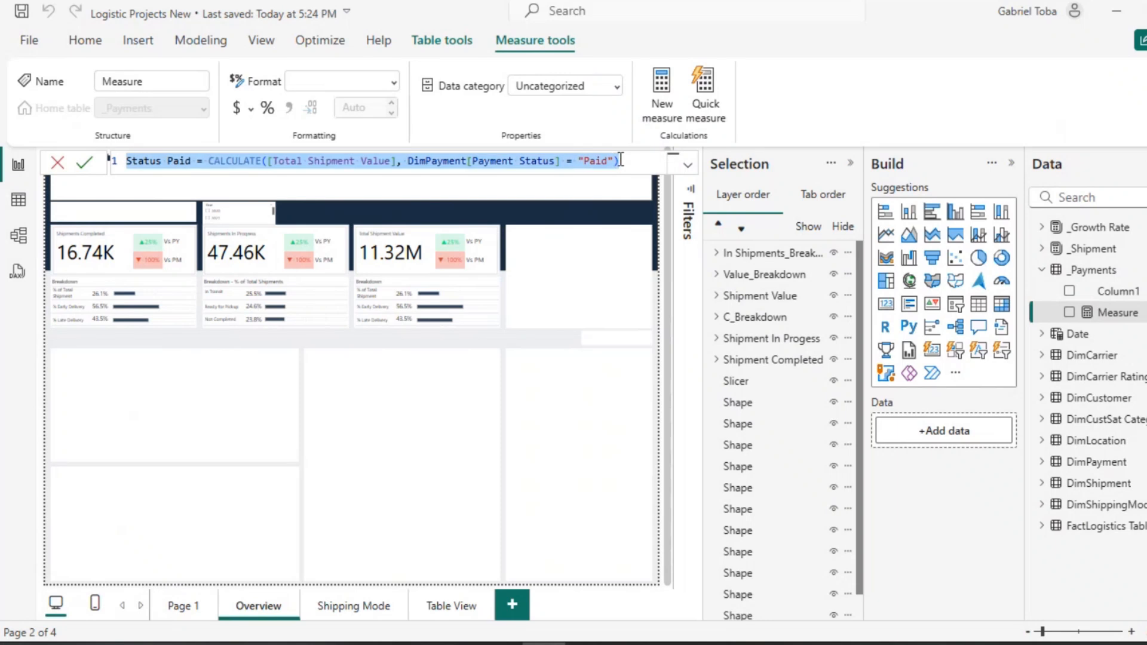
{"action": "key", "text": "Return"}
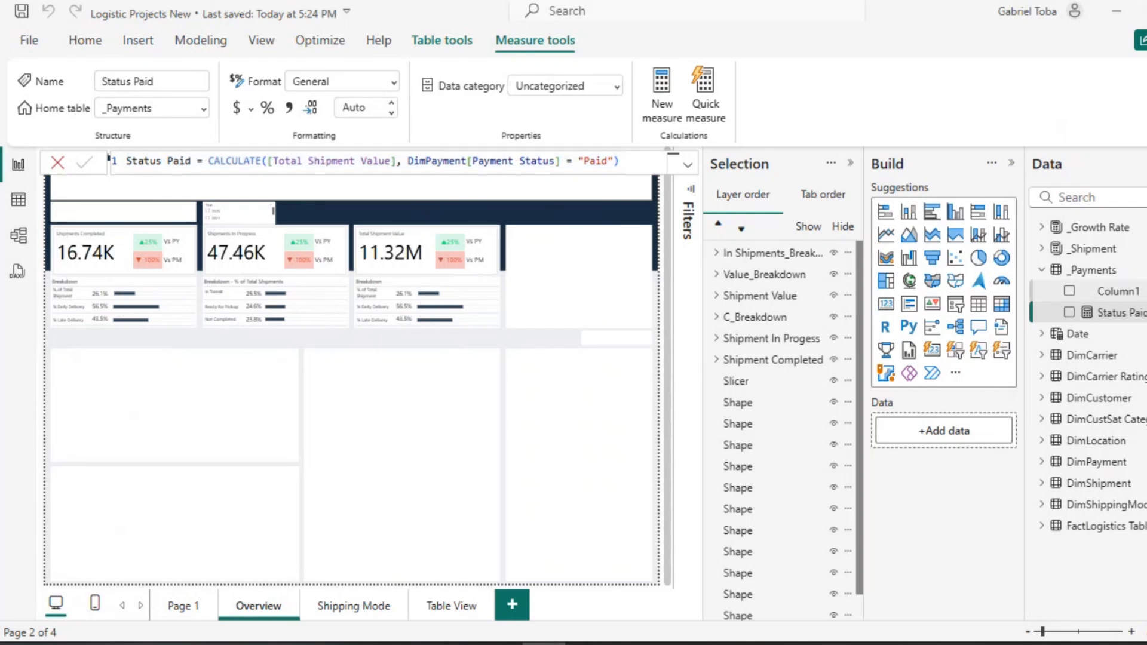
Hide the placeholder Column1 in the _Payments table.
{"action": "left_click", "coordinate": [1117, 291]}
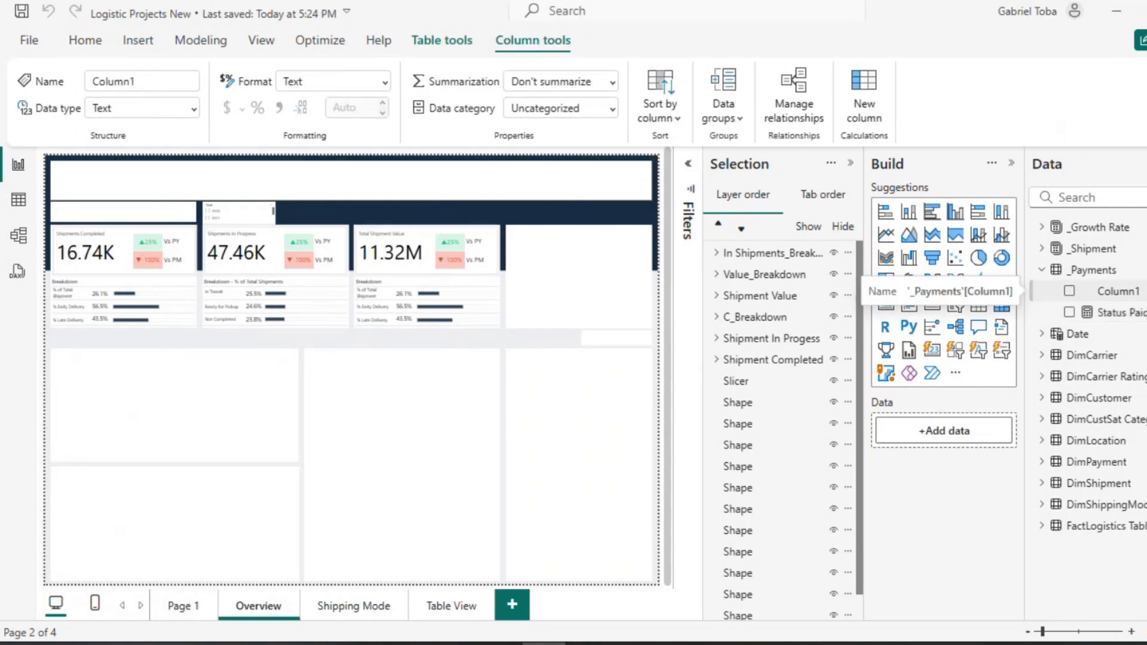
{"action": "right_click", "coordinate": [1111, 291]}
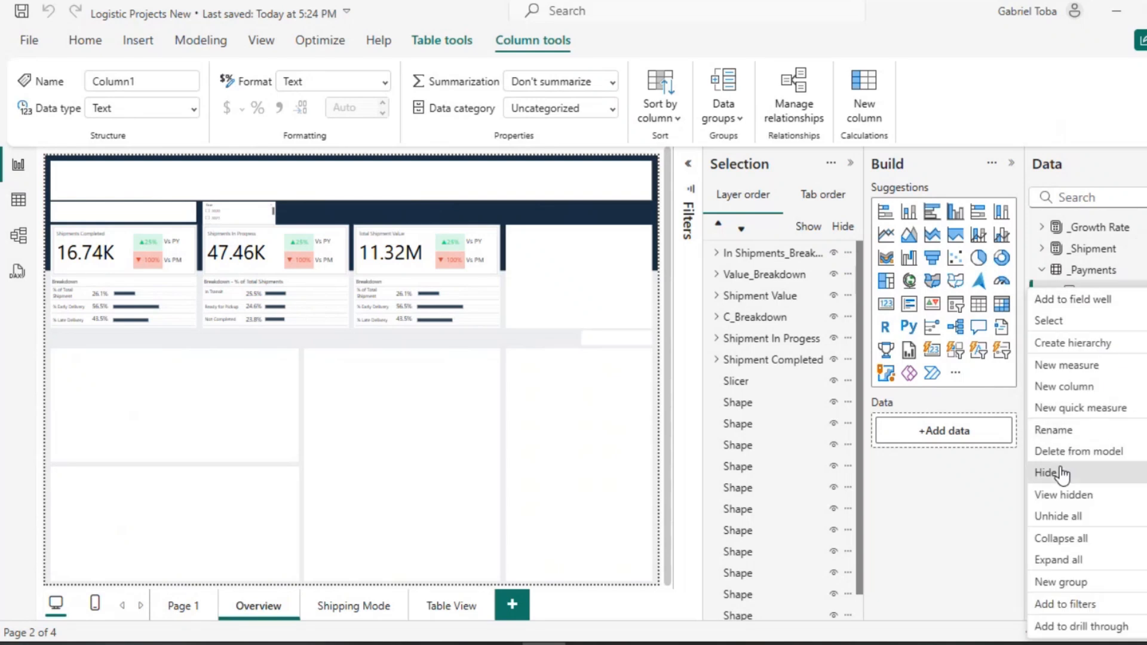
{"action": "left_click", "coordinate": [1059, 467]}
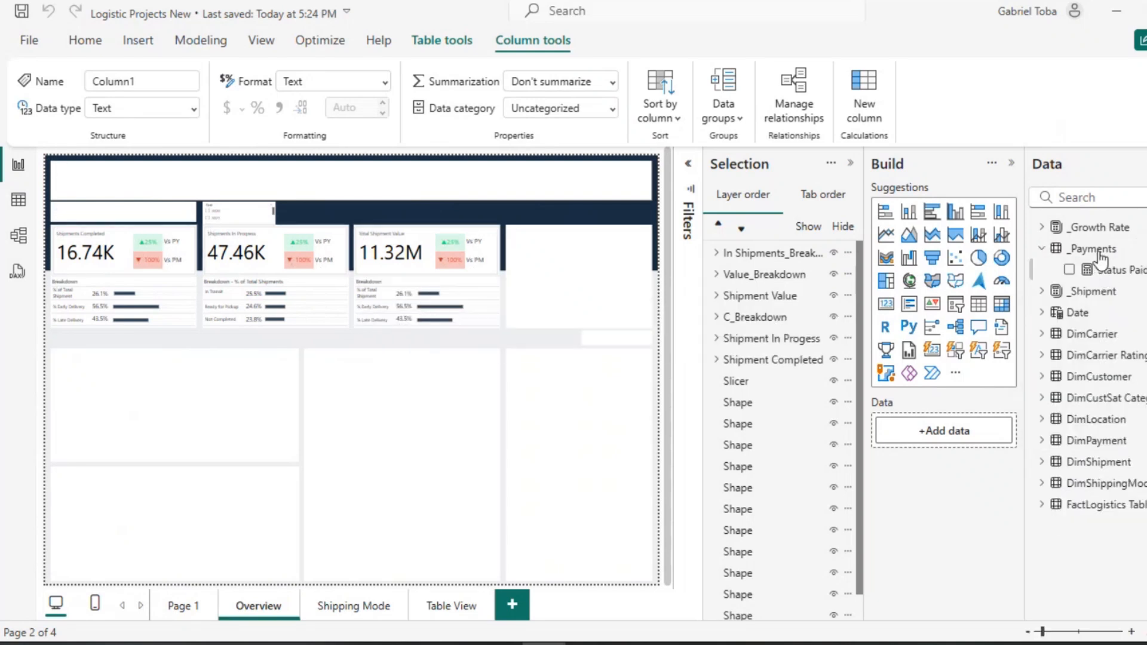
Add a new measure to the _Payments table from the copied Status Paid formula, naming it Status Pendind.
{"action": "left_click", "coordinate": [1098, 251]}
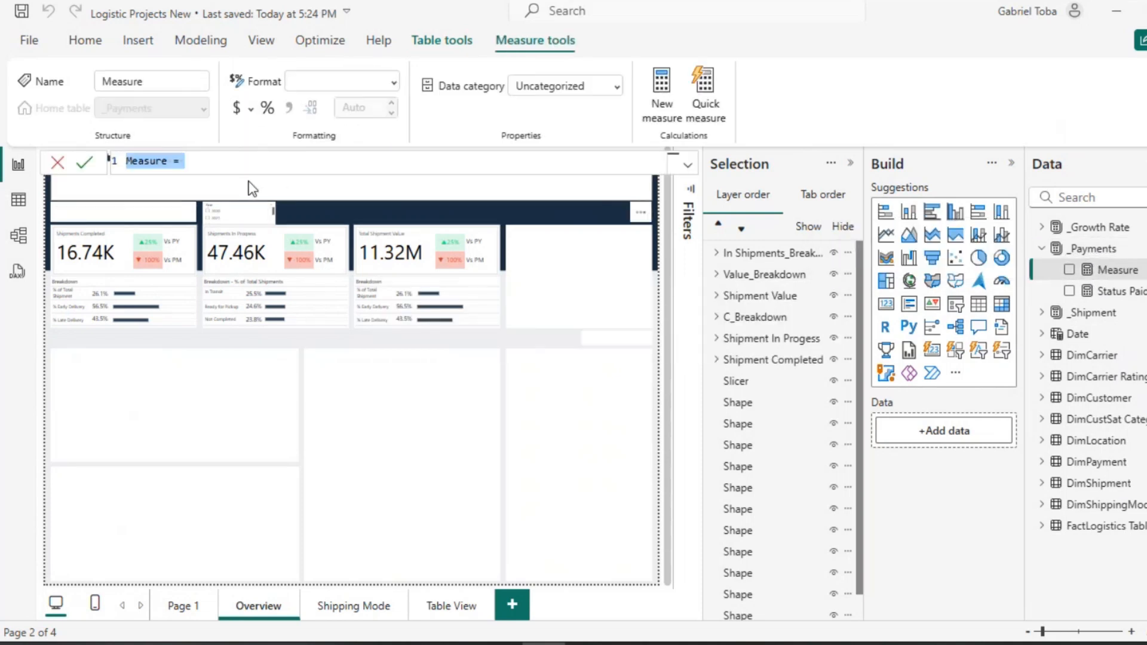
{"action": "key", "text": "ctrl+v"}
{"action": "double_click", "coordinate": [193, 160]}
{"action": "type", "text": "P"}
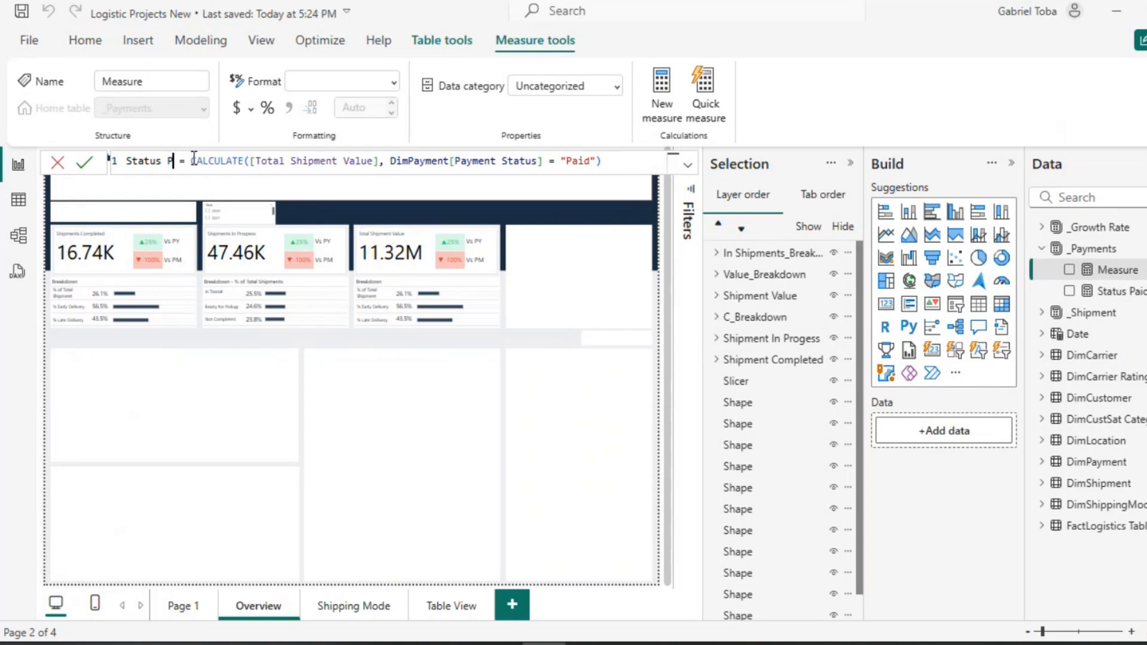
{"action": "type", "text": "endin"}
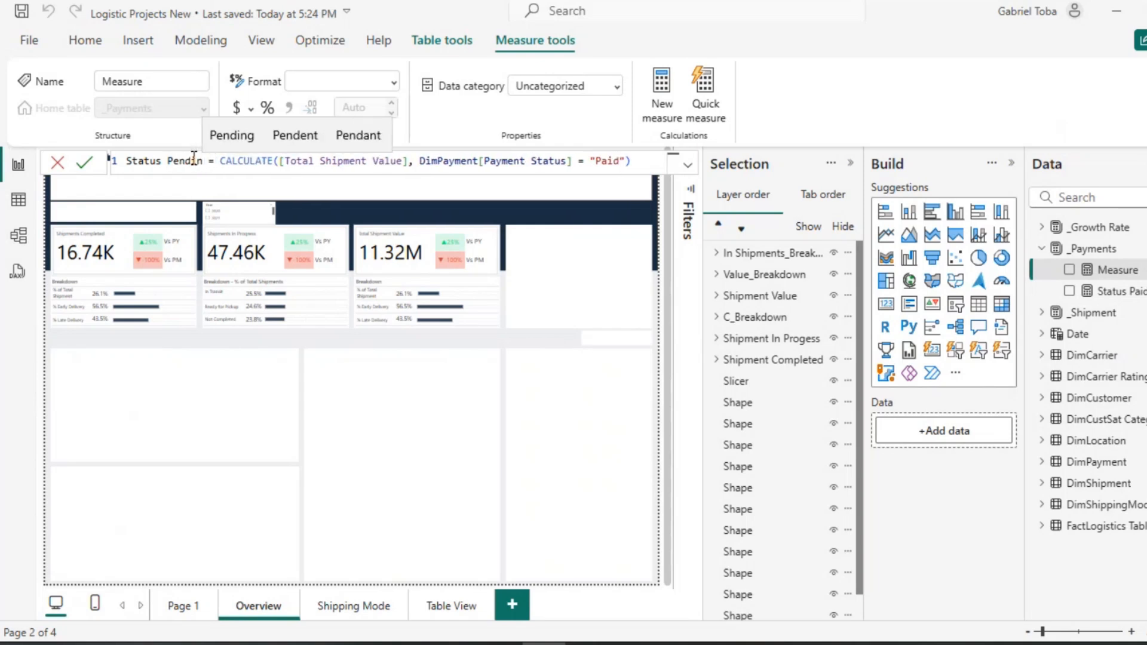
{"action": "type", "text": "d"}
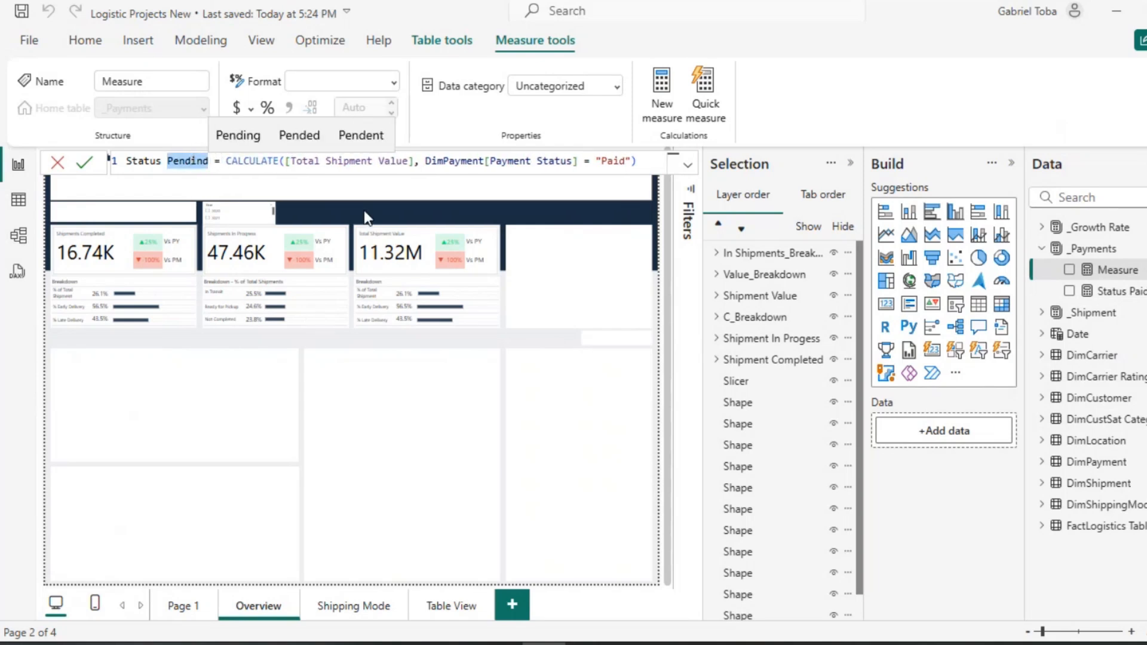
Change the Payment Status filter value in the new measure's formula to "Pendind" and commit it.
{"action": "left_click", "coordinate": [602, 162]}
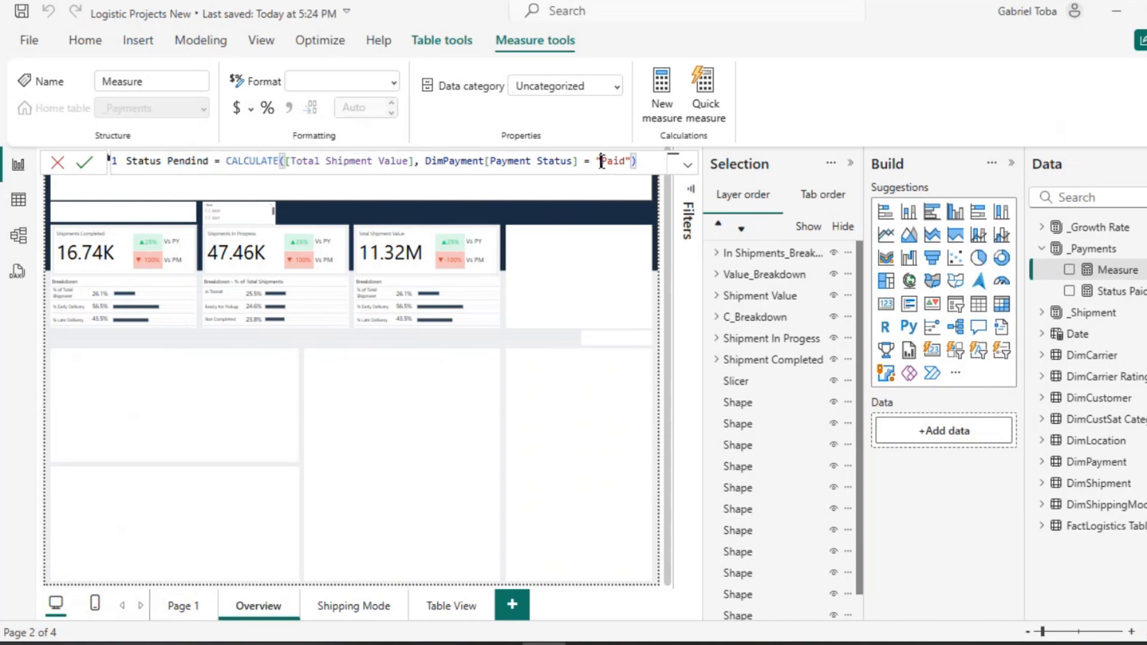
{"action": "double_click", "coordinate": [602, 162]}
{"action": "type", "text": "Pendind"}
{"action": "key", "text": "Return"}
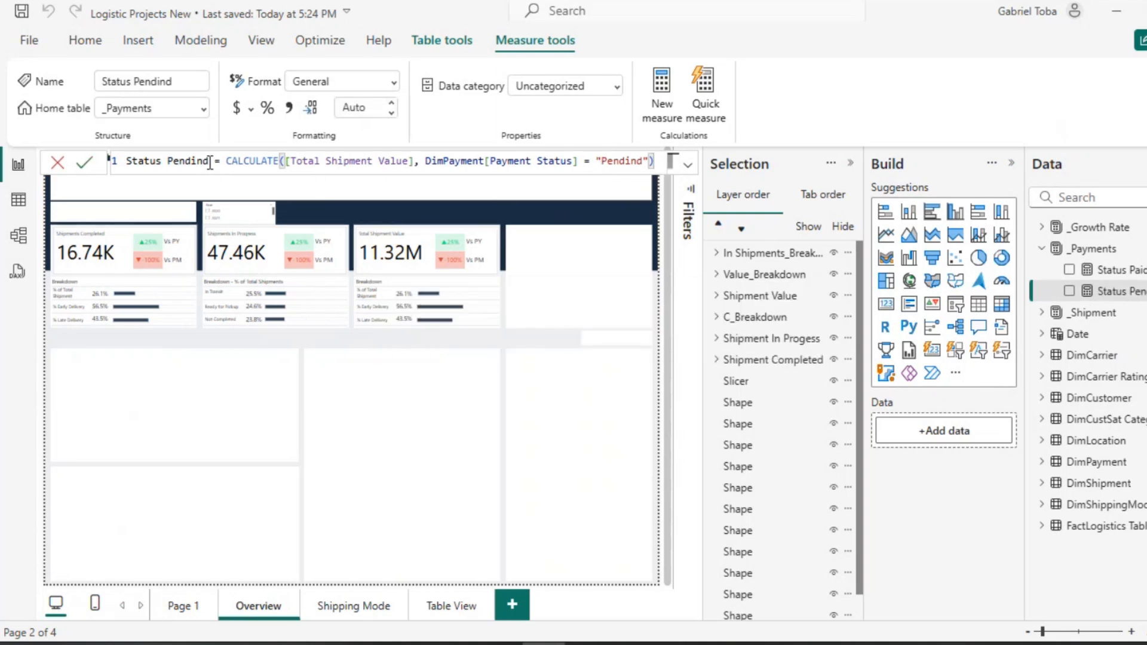
Correct the misspelled word to Pending in both the measure name and the filter value, and commit the formula.
{"action": "type", "text": "g"}
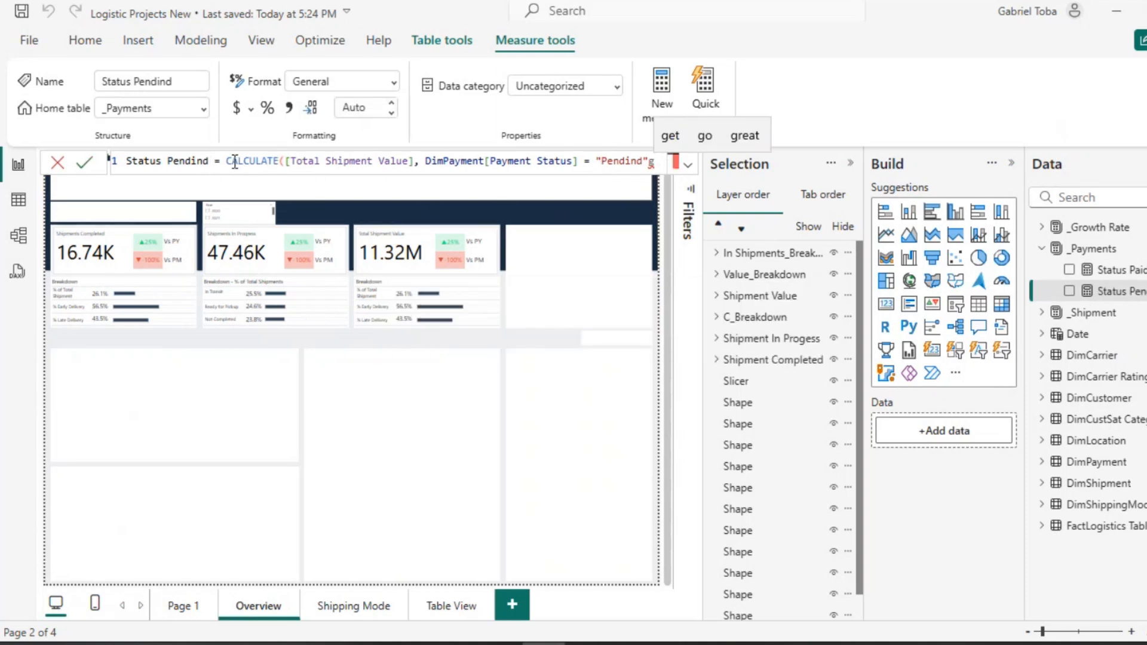
{"action": "key", "text": "BackSpace"}
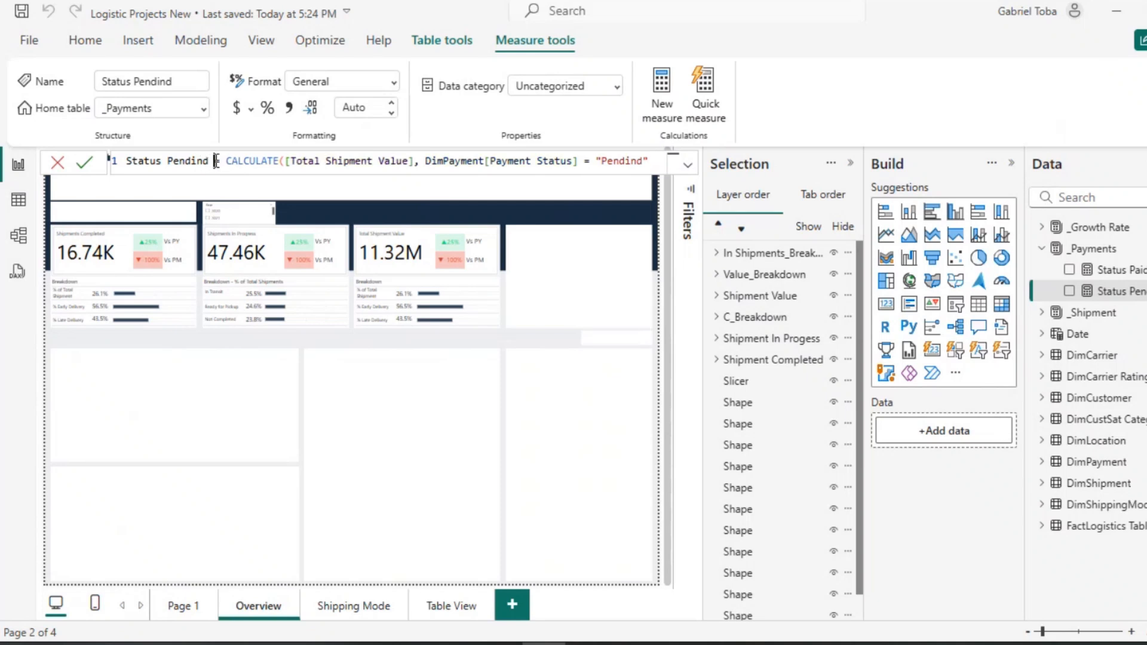
{"action": "left_click", "coordinate": [217, 161]}
{"action": "key", "text": "BackSpace"}
{"action": "type", "text": "g"}
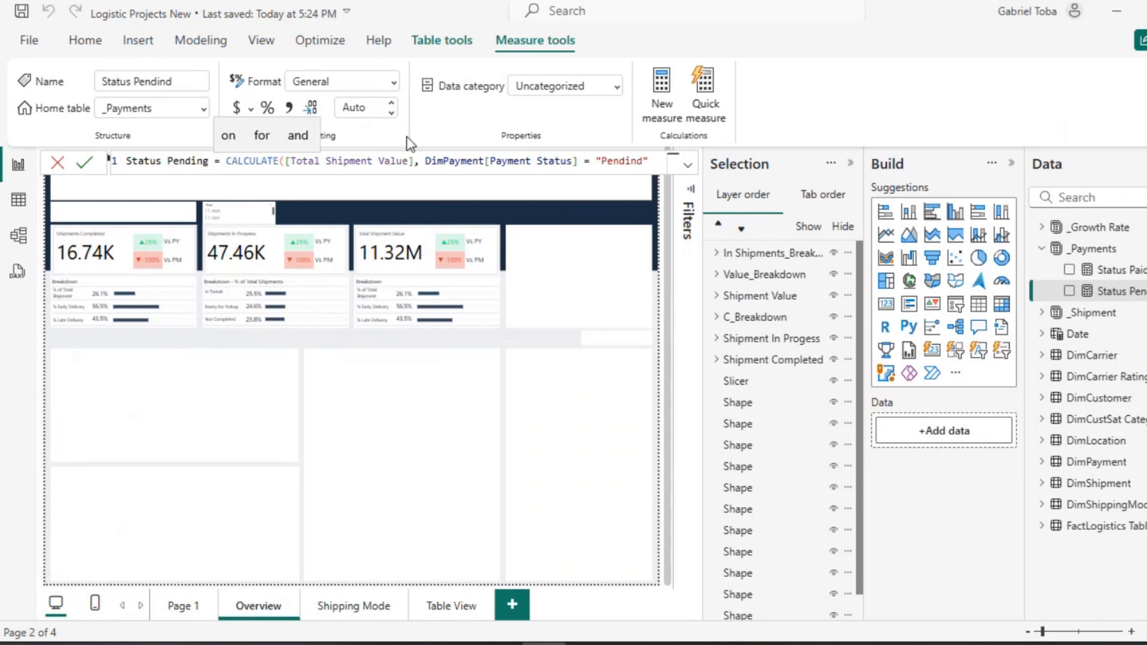
{"action": "left_click", "coordinate": [642, 161]}
{"action": "key", "text": "BackSpace"}
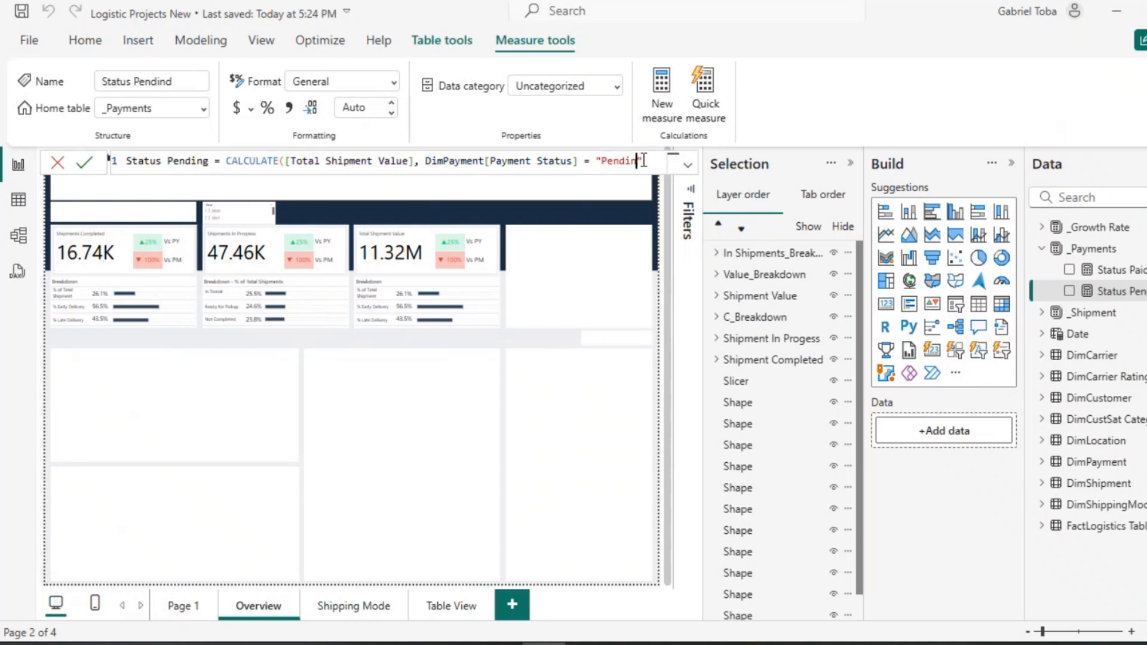
{"action": "type", "text": "g\""}
{"action": "key", "text": "Return"}
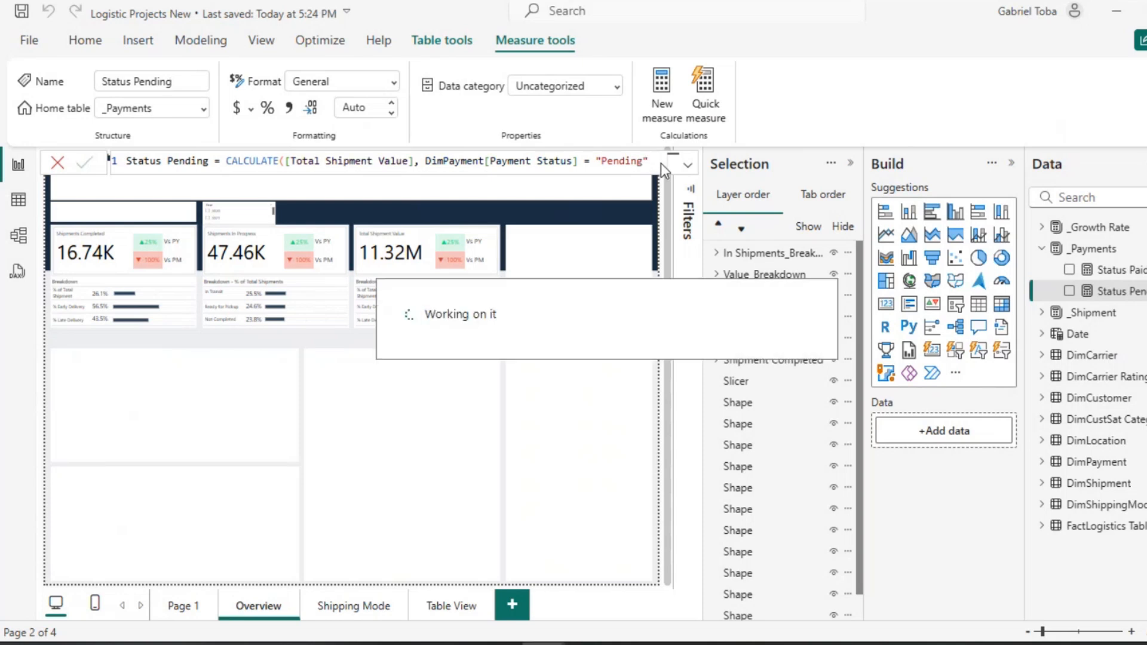
Remove the MoM Completed measure from the card on Page 1.
{"action": "left_click", "coordinate": [196, 605]}
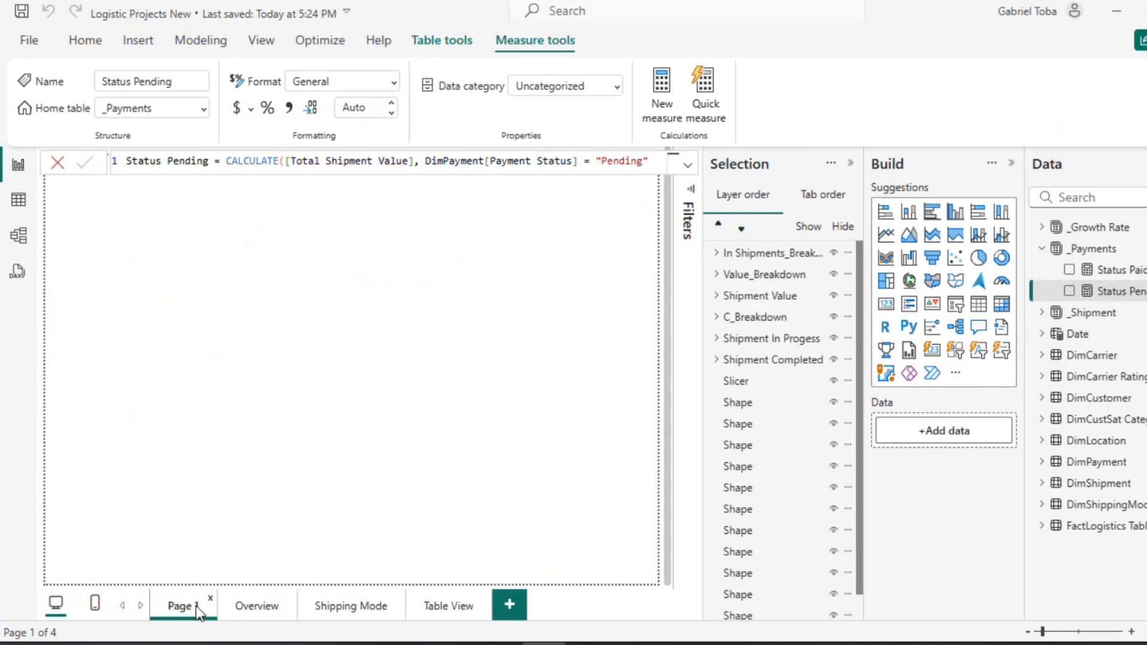
{"action": "left_click", "coordinate": [179, 257]}
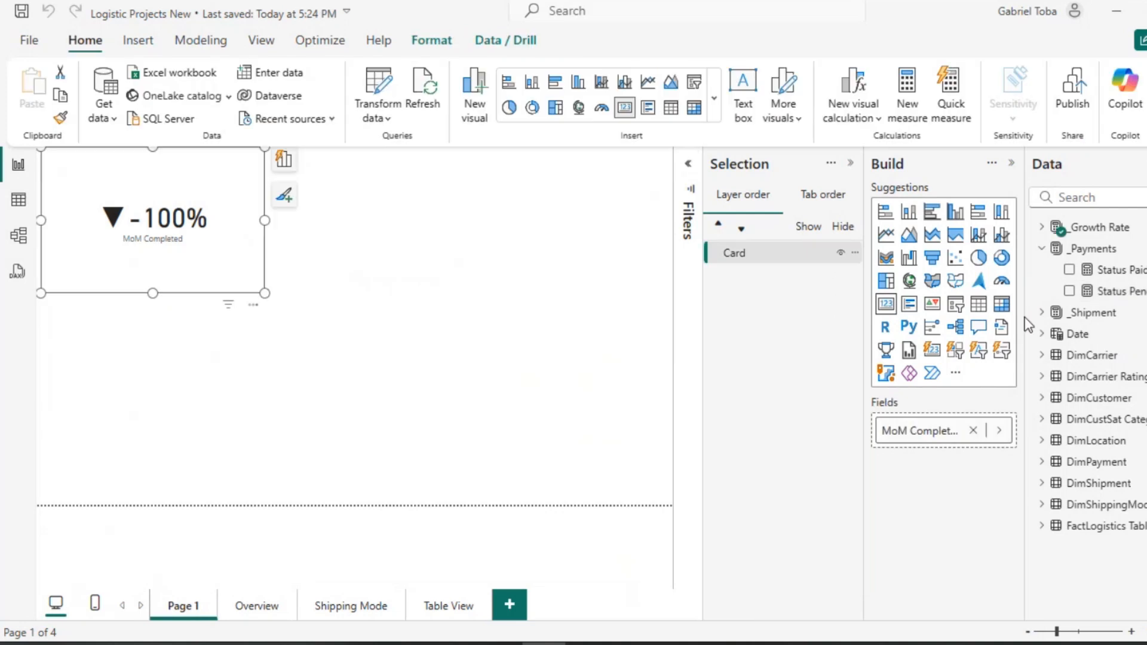
{"action": "left_click", "coordinate": [1042, 228]}
{"action": "left_click", "coordinate": [1069, 249]}
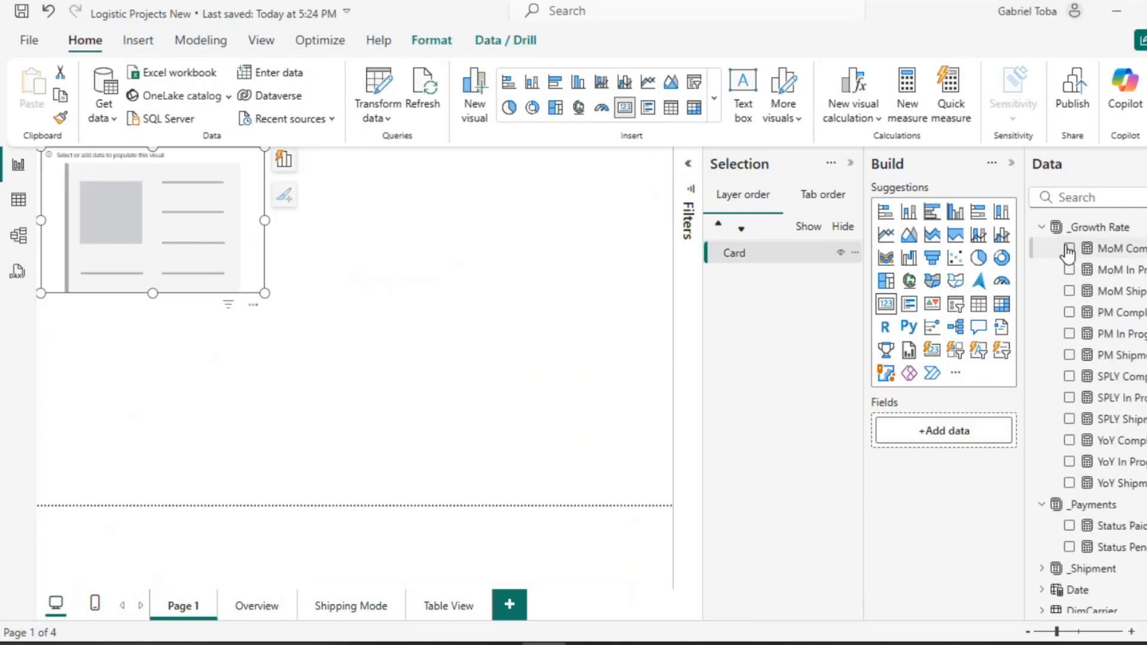
{"action": "left_click", "coordinate": [1042, 227]}
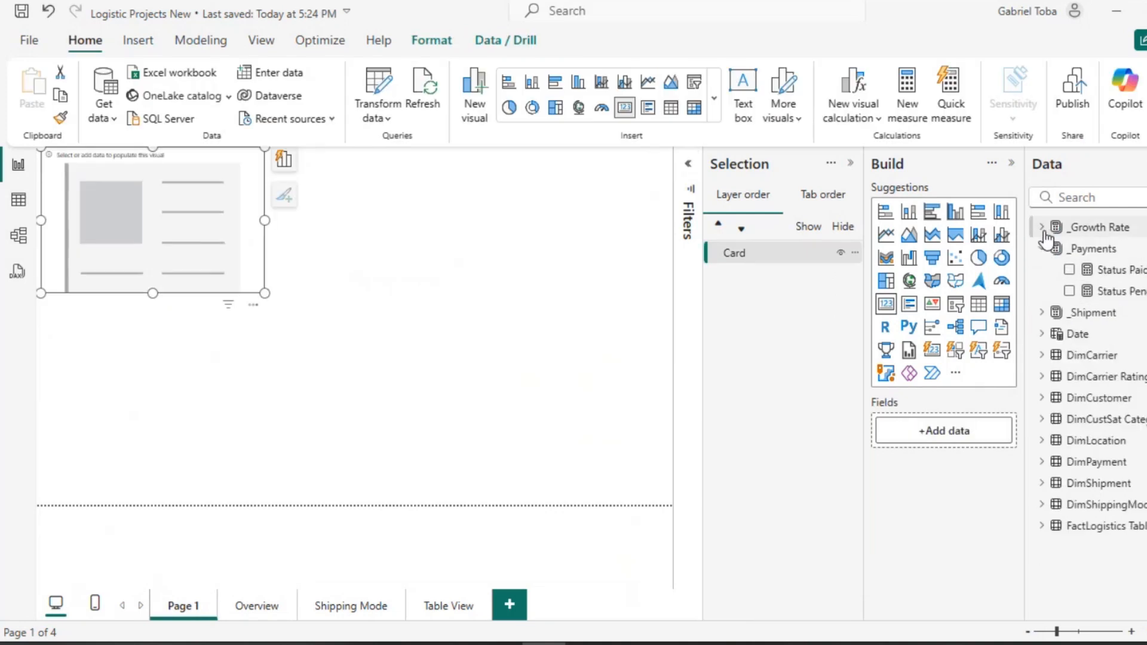
Check the Status Pending and Status Paid measures in the card one after the other, removing each again.
{"action": "left_click", "coordinate": [1069, 291]}
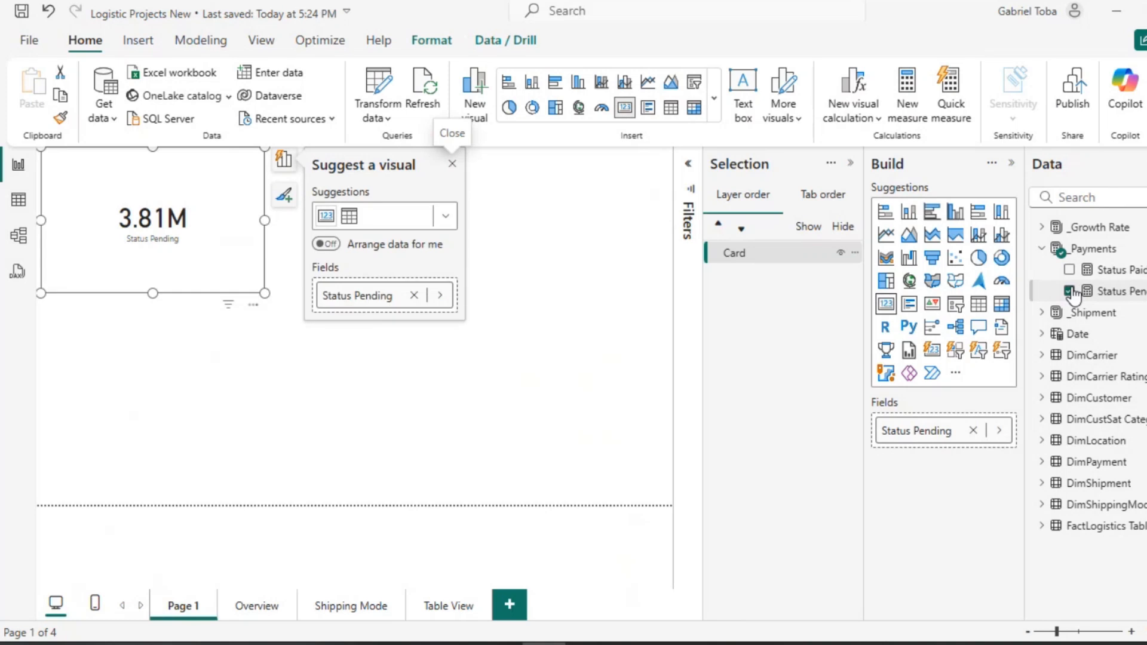
{"action": "left_click", "coordinate": [1069, 291]}
{"action": "left_click", "coordinate": [1069, 270]}
{"action": "left_click", "coordinate": [1069, 272]}
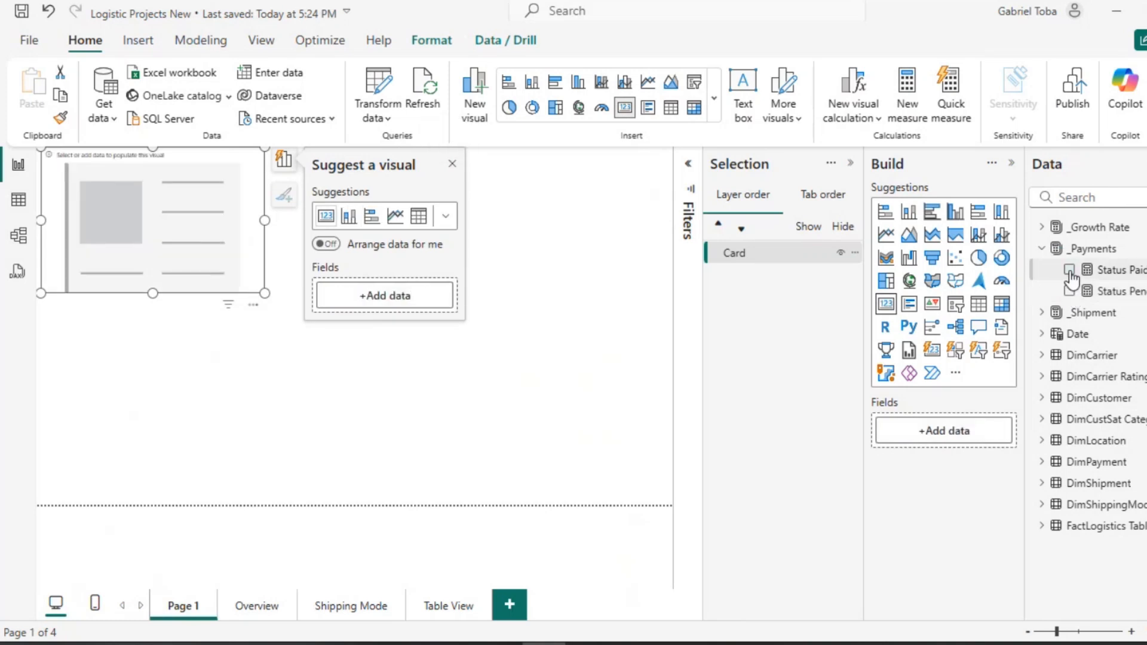
Add another new measure to the _Payments table.
{"action": "left_click", "coordinate": [1083, 248]}
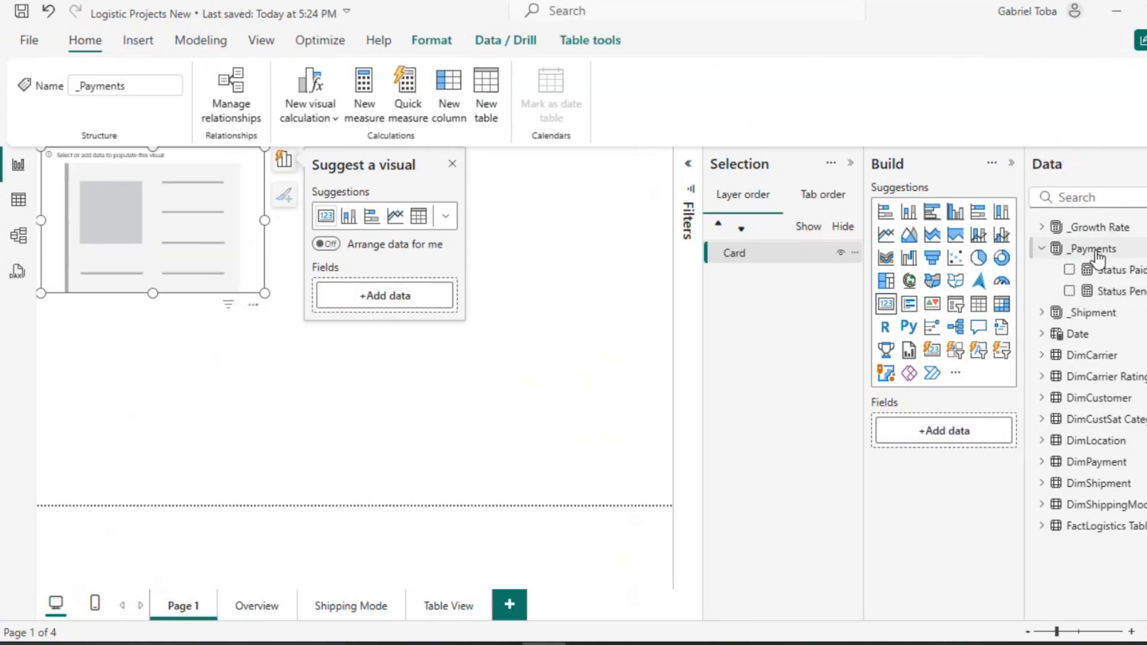
{"action": "left_click", "coordinate": [370, 111]}
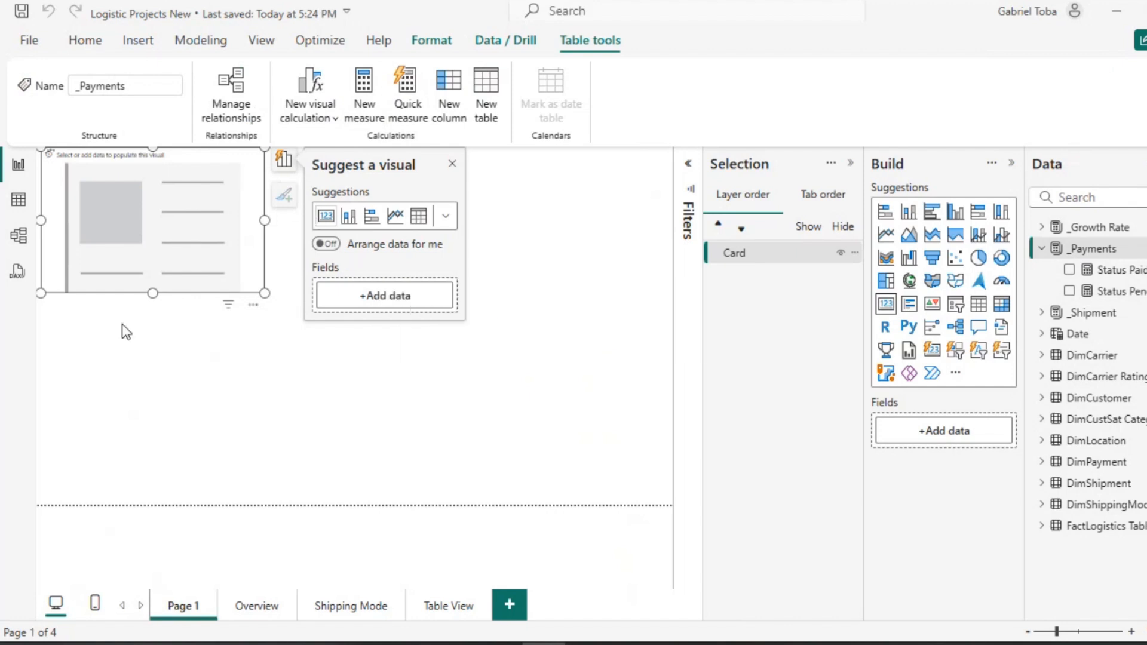
{"action": "type", "text": "Pending"}
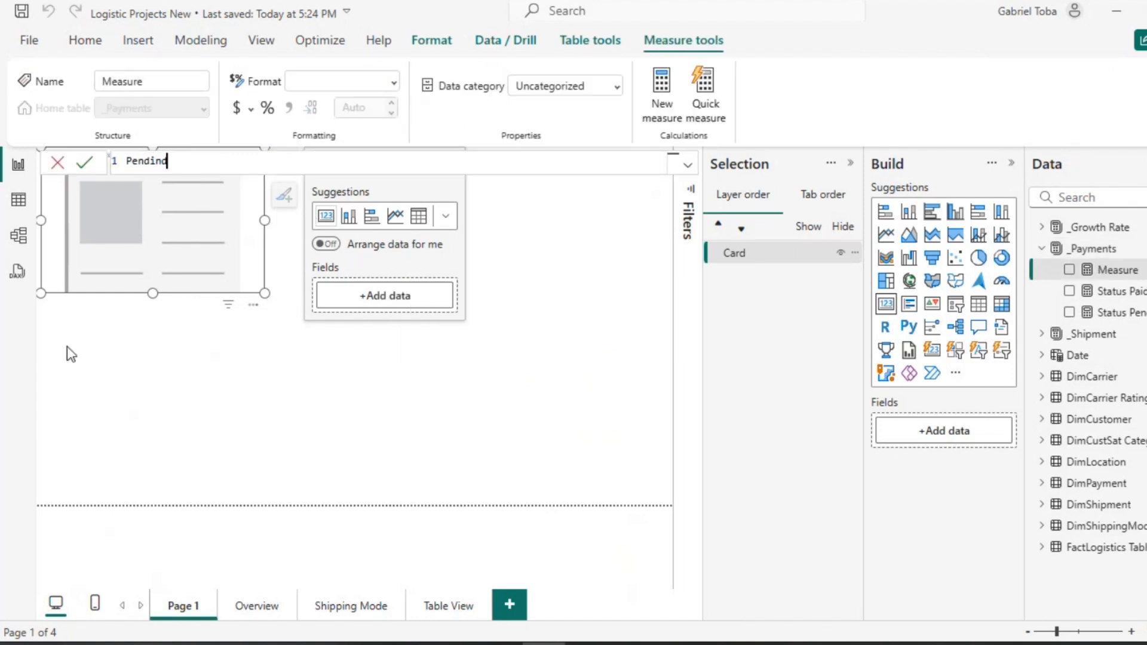
{"action": "key", "text": "BackSpace"}
{"action": "key", "text": "BackSpace"}
{"action": "key", "text": "BackSpace"}
{"action": "key", "text": "BackSpace"}
{"action": "key", "text": "BackSpace"}
{"action": "key", "text": "BackSpace"}
{"action": "key", "text": "BackSpace"}
Paste the Status Paid formula from the clipboard history and change its Payment Status filter value to "Overdue".
{"action": "key", "text": "super+v"}
{"action": "left_click", "coordinate": [246, 311]}
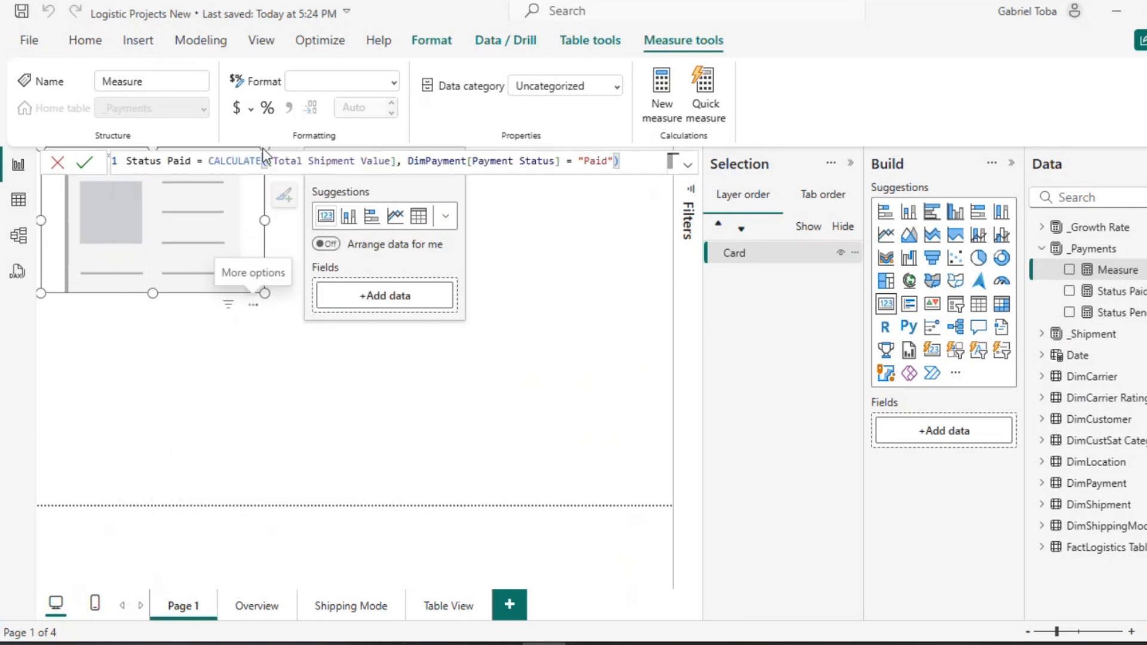
{"action": "double_click", "coordinate": [598, 161]}
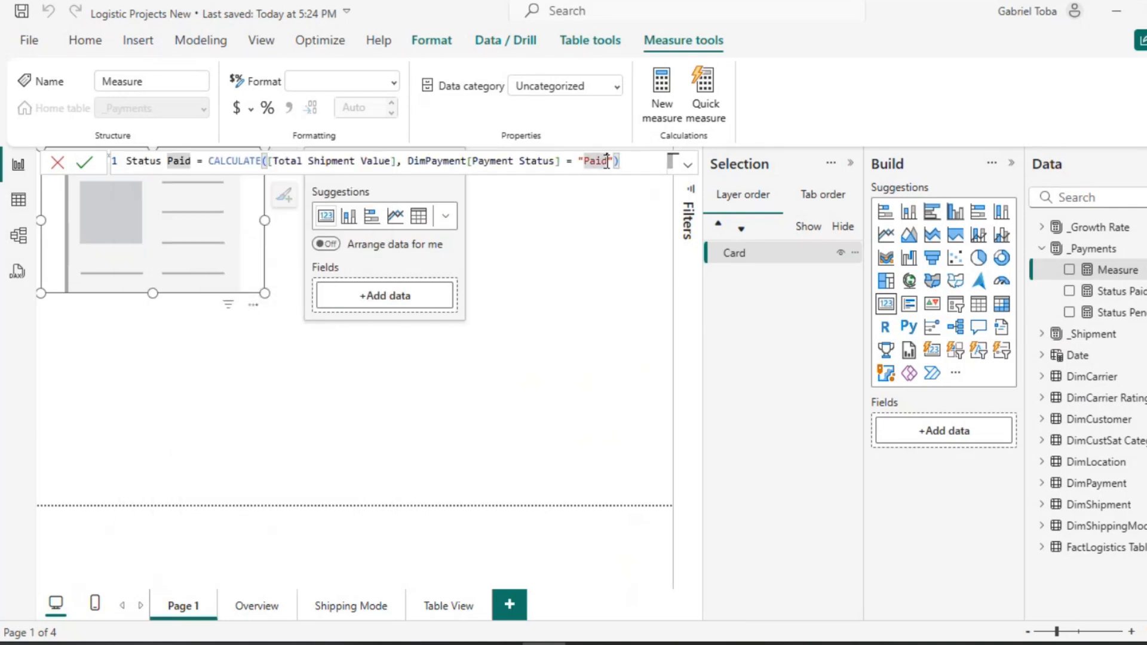
{"action": "type", "text": "C"}
{"action": "type", "text": "v"}
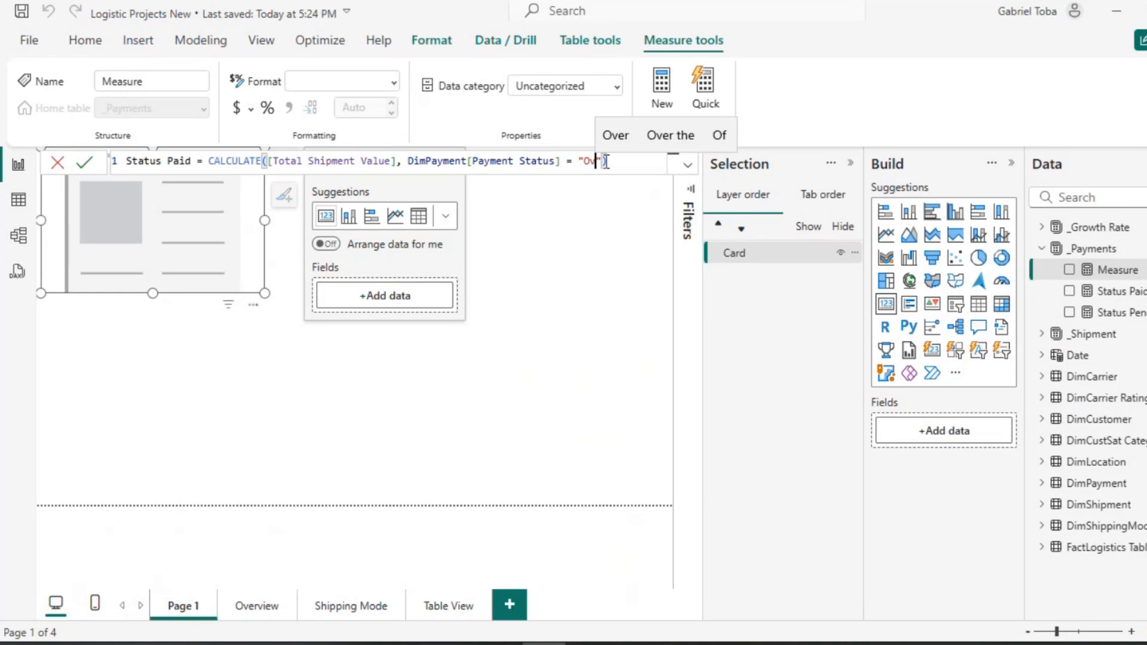
{"action": "type", "text": "erdue"}
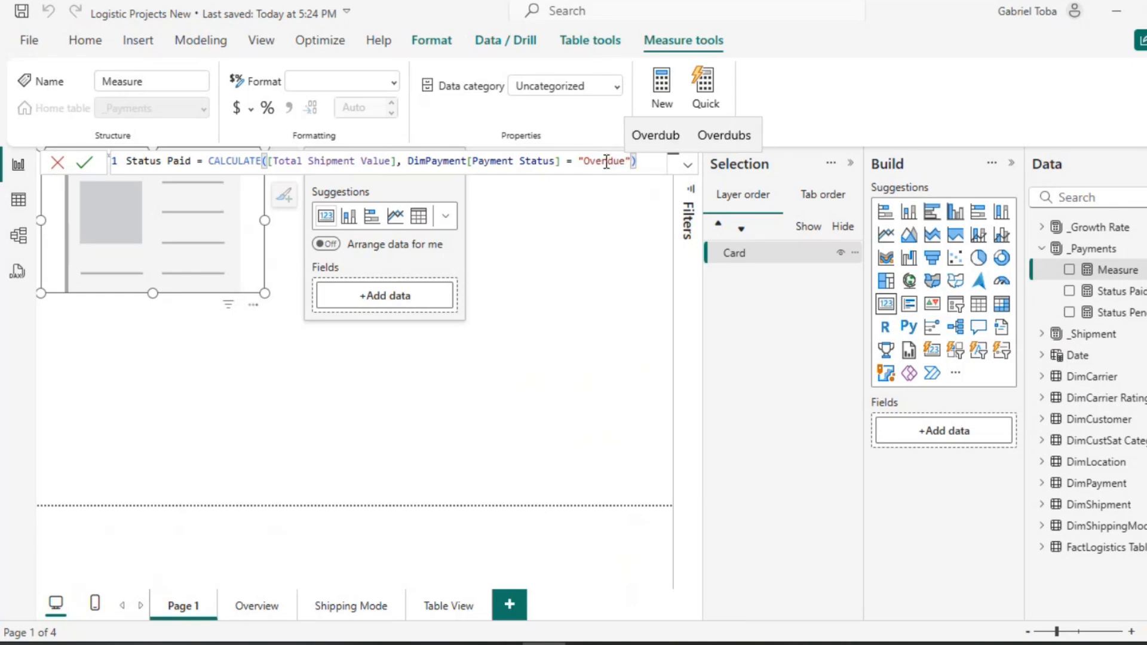
{"action": "key", "text": "Return"}
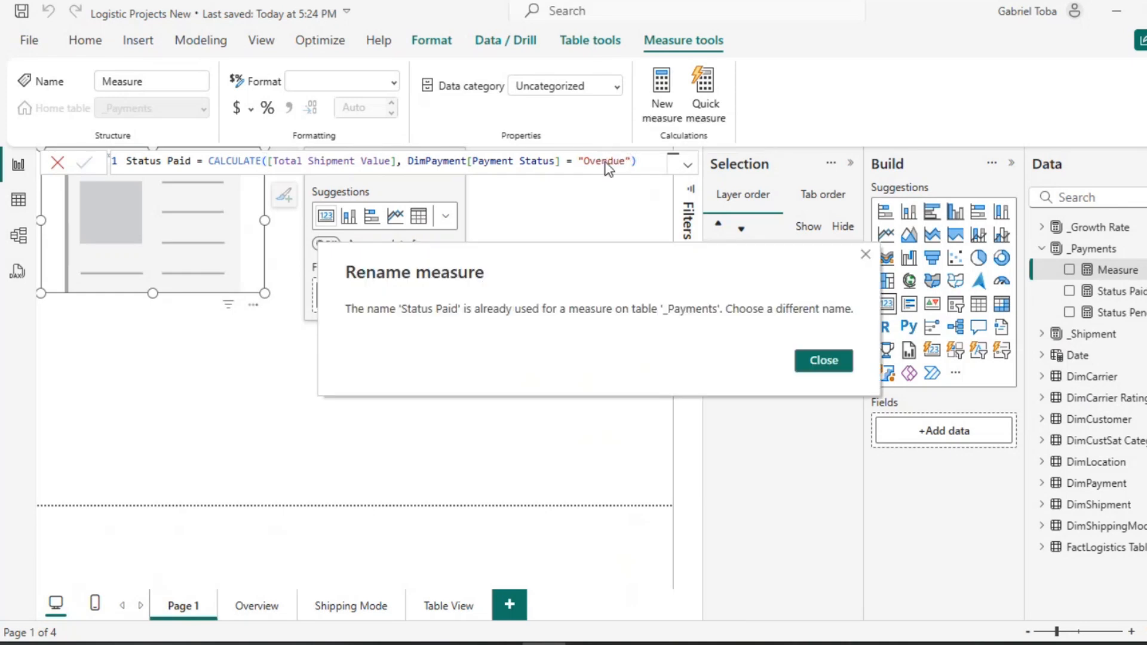
{"action": "left_click", "coordinate": [866, 256]}
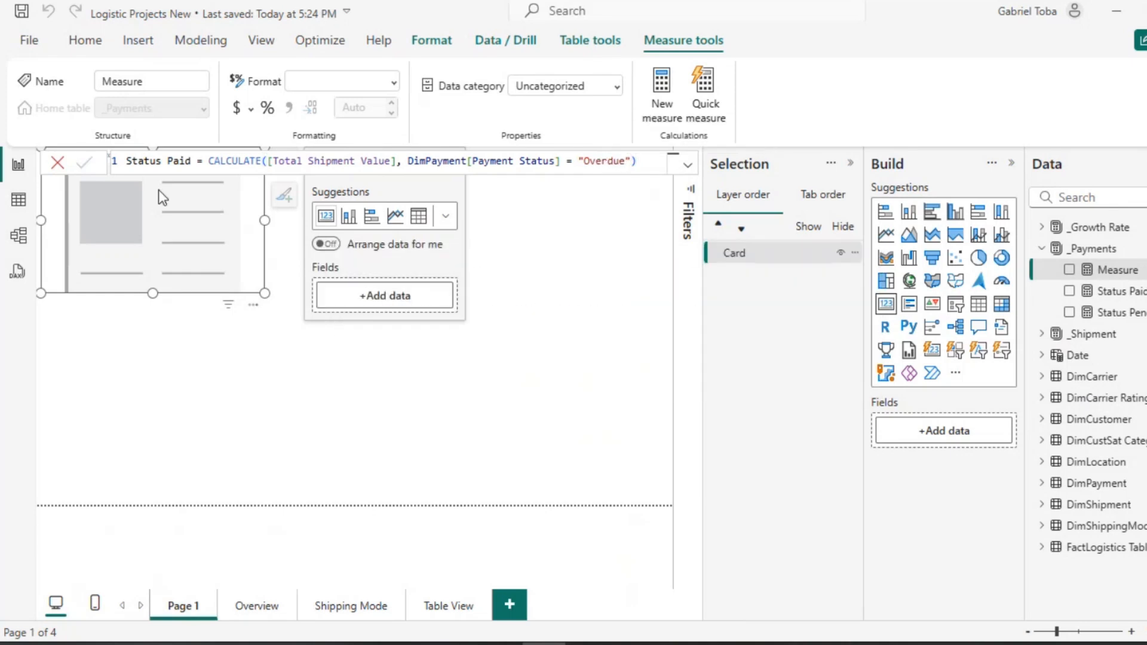
Rename the measure in the formula to Status Overdue and commit it.
{"action": "left_click", "coordinate": [191, 161]}
{"action": "key", "text": "BackSpace"}
{"action": "key", "text": "BackSpace"}
{"action": "key", "text": "BackSpace"}
{"action": "key", "text": "BackSpace"}
{"action": "type", "text": "Ove"}
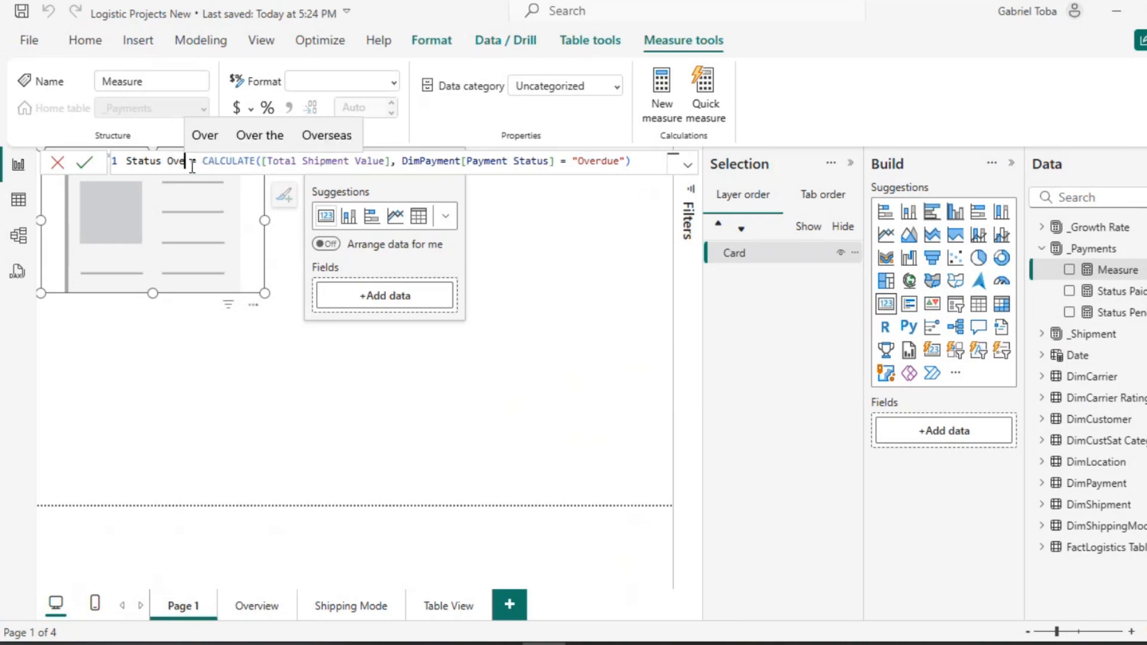
{"action": "type", "text": "rdue"}
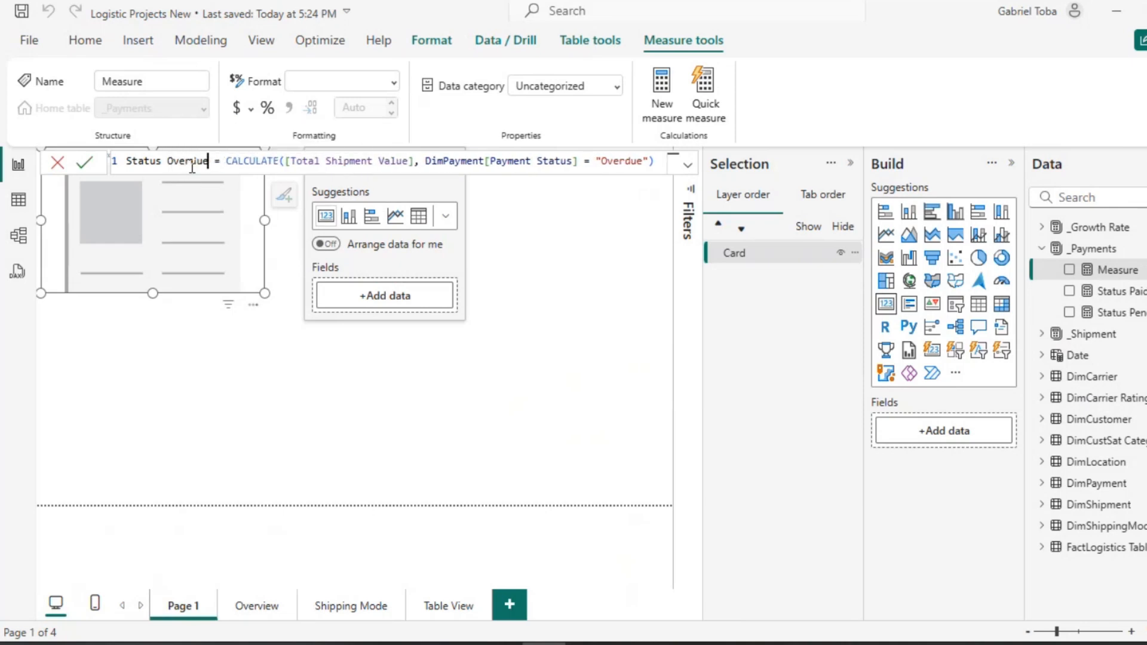
{"action": "key", "text": "Return"}
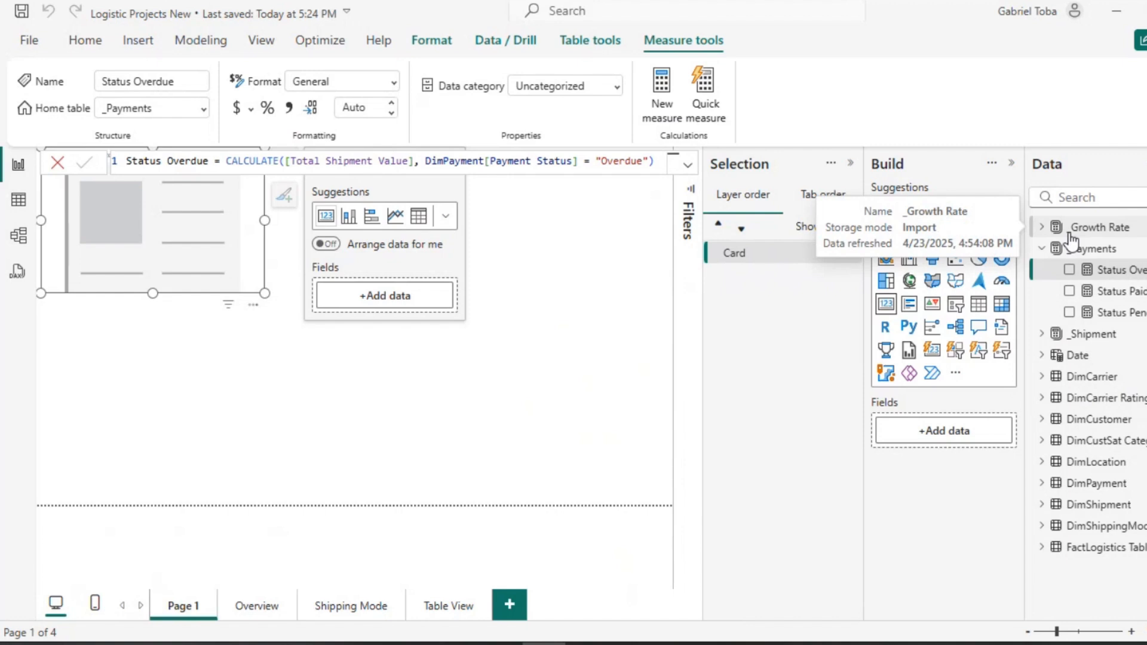
Add a new measure to the _Payments table and start it as % Paid = DIVIDE with [Status Paid] as numerator.
{"action": "left_click", "coordinate": [1104, 252]}
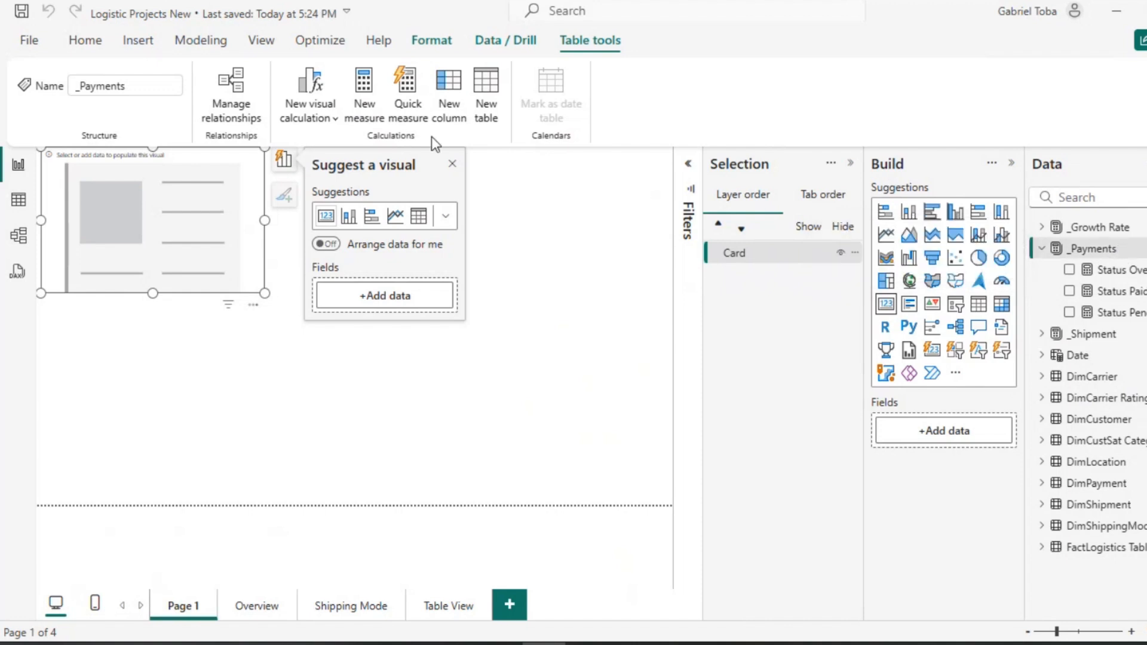
{"action": "left_click", "coordinate": [362, 109]}
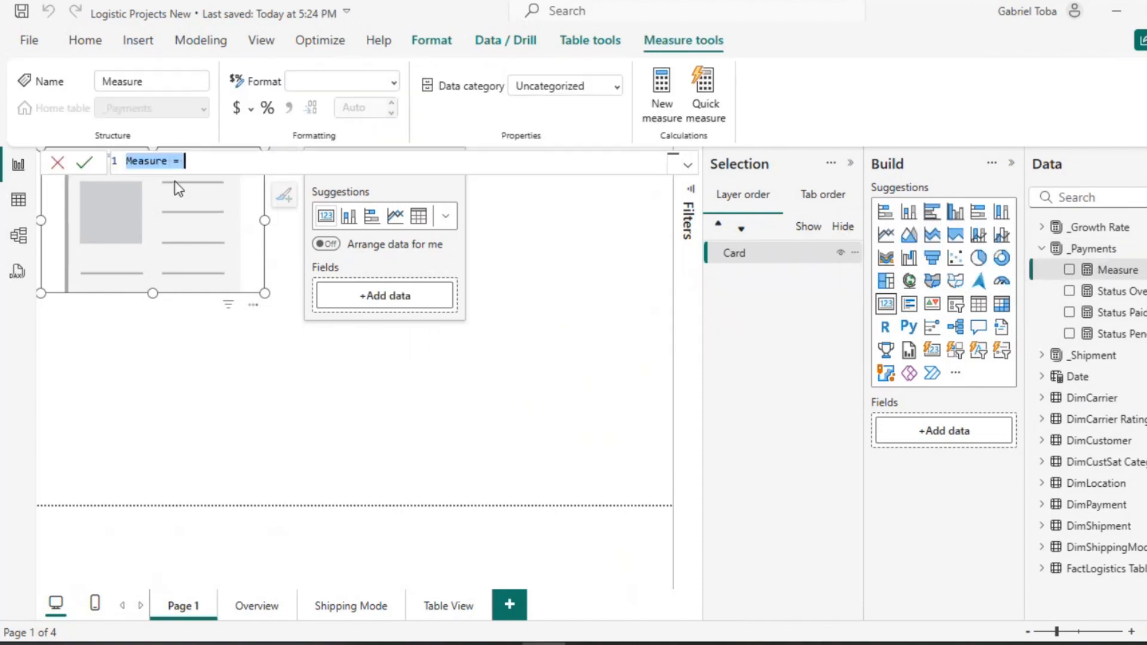
{"action": "key", "text": "BackSpace"}
{"action": "type", "text": "% Paid = DIVIDE("}
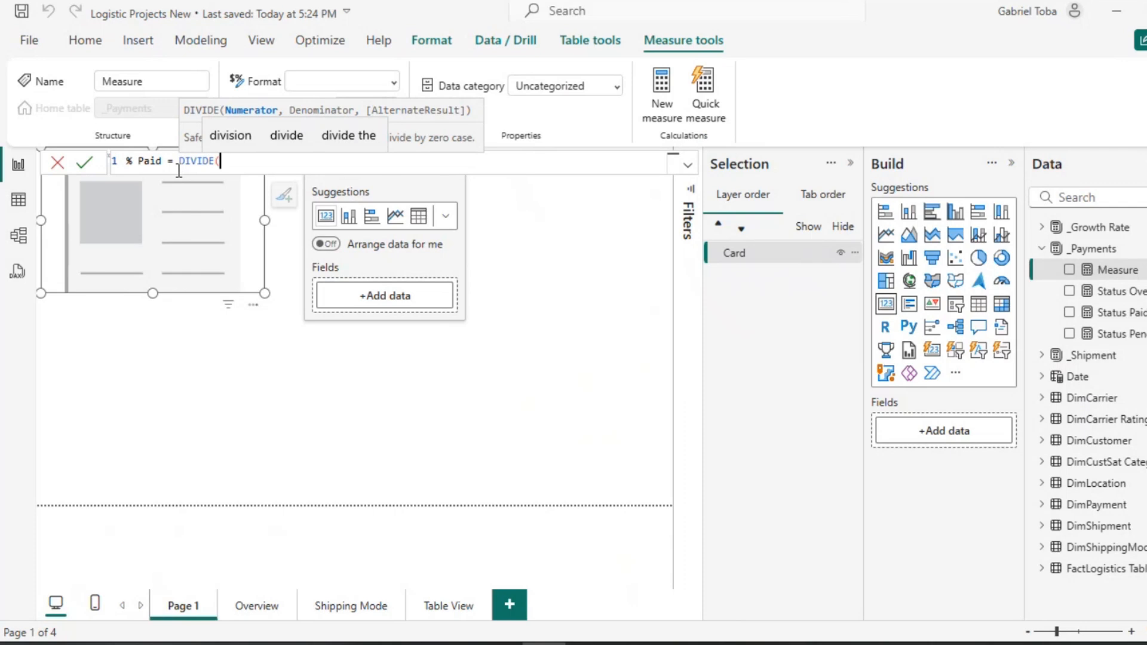
{"action": "type", "text": "sta"}
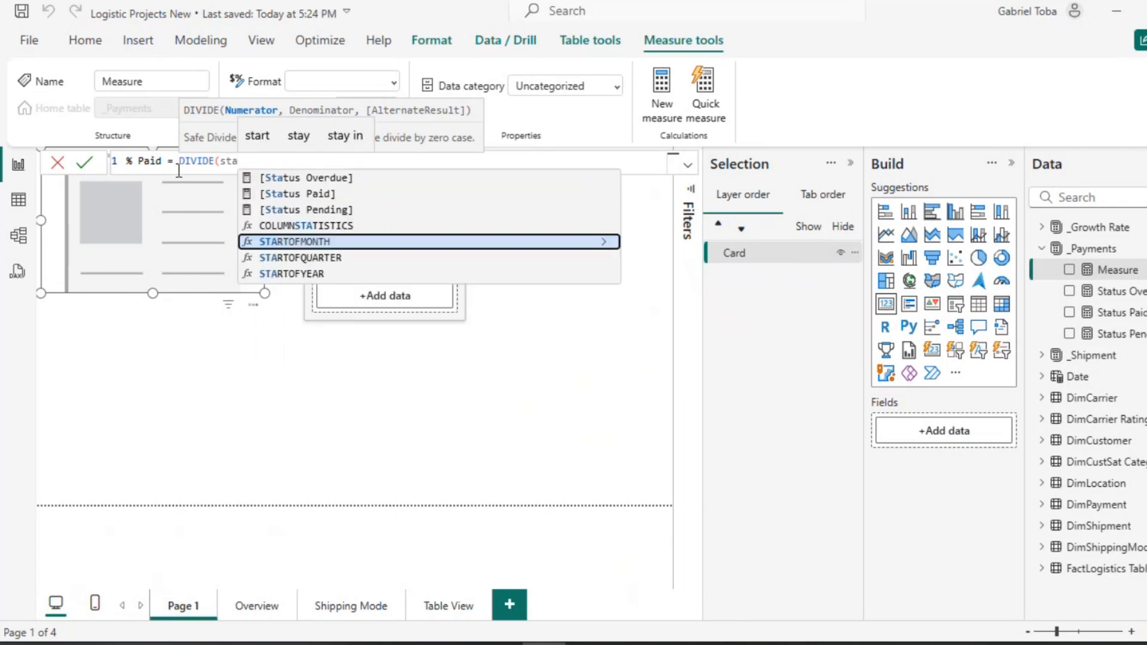
{"action": "type", "text": "tus p"}
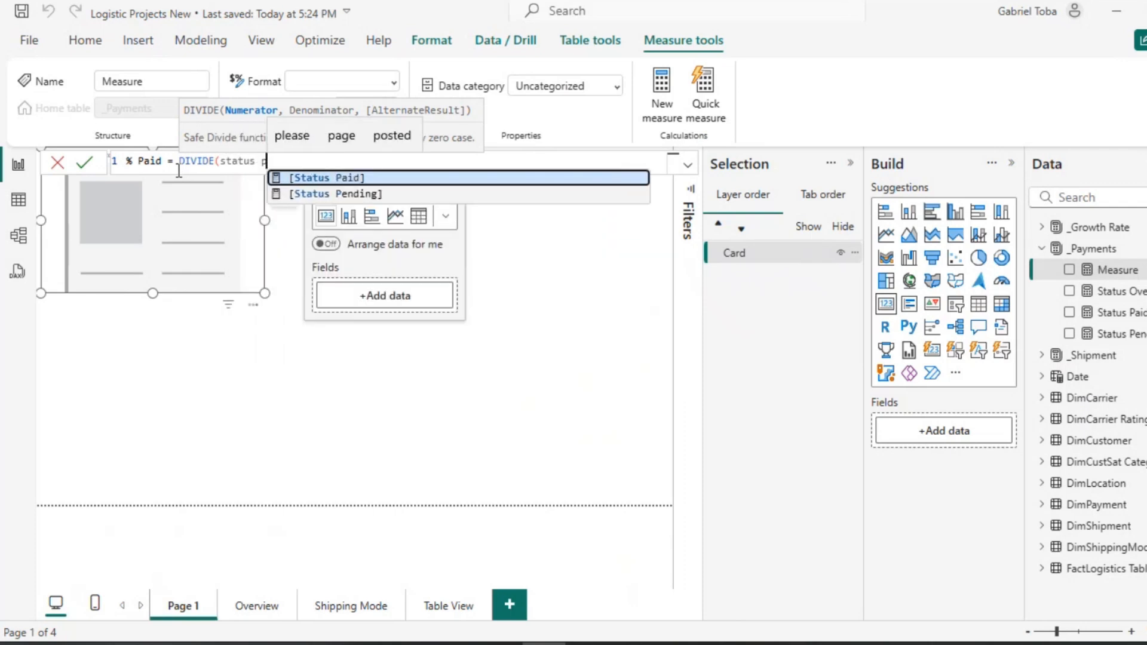
{"action": "key", "text": "Tab"}
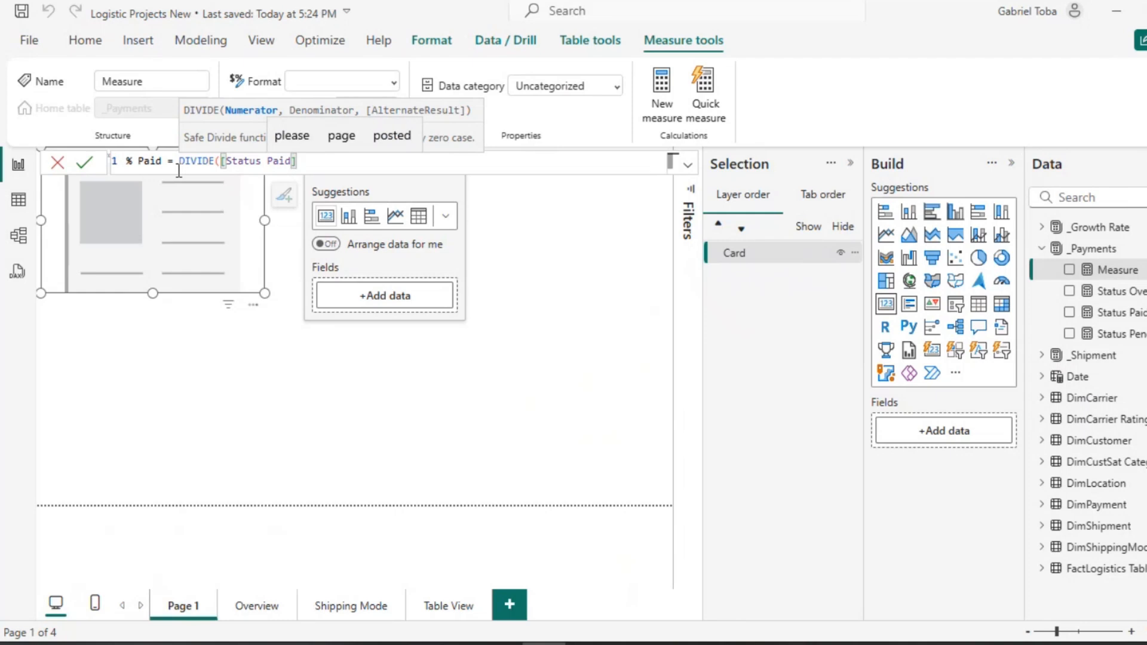
Complete the % Paid DIVIDE formula with [Total Shipment Value] as denominator and 0 as alternate result.
{"action": "type", "text": ", tot"}
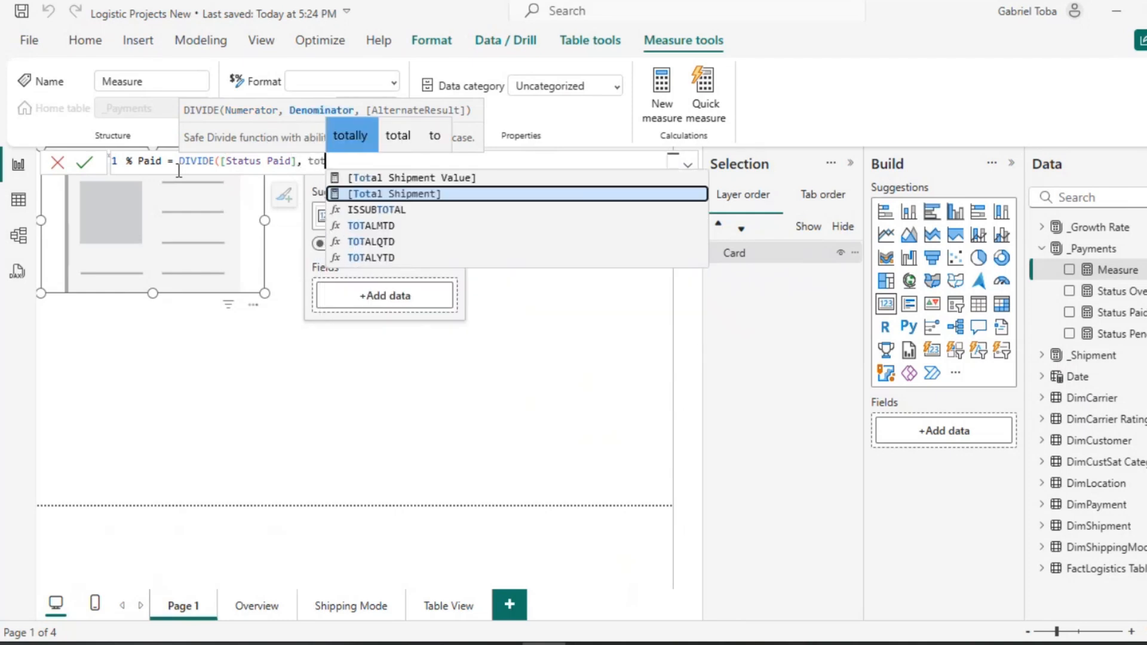
{"action": "key", "text": "Up"}
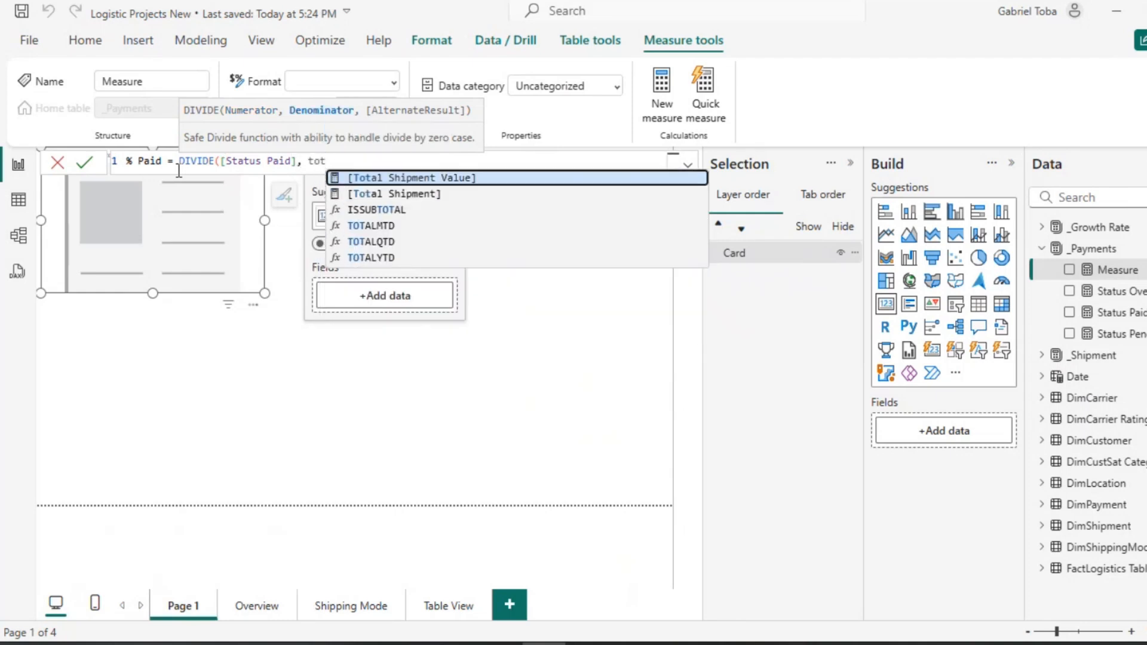
{"action": "key", "text": "Tab"}
{"action": "type", "text": ")"}
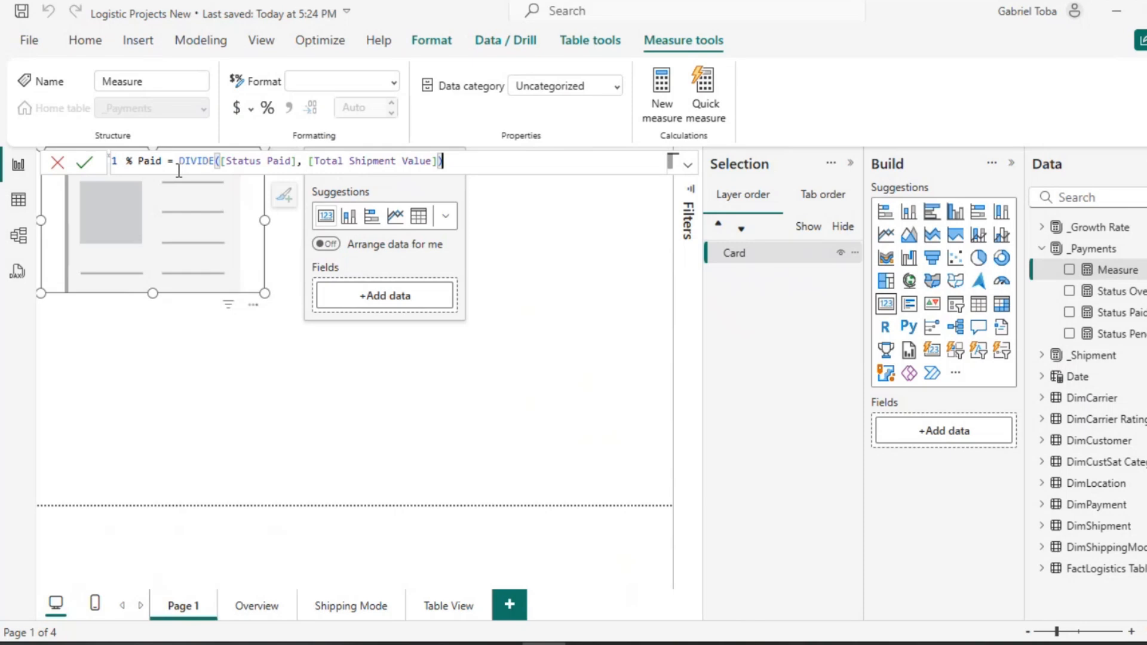
{"action": "key", "text": "BackSpace"}
{"action": "type", "text": ", 0"}
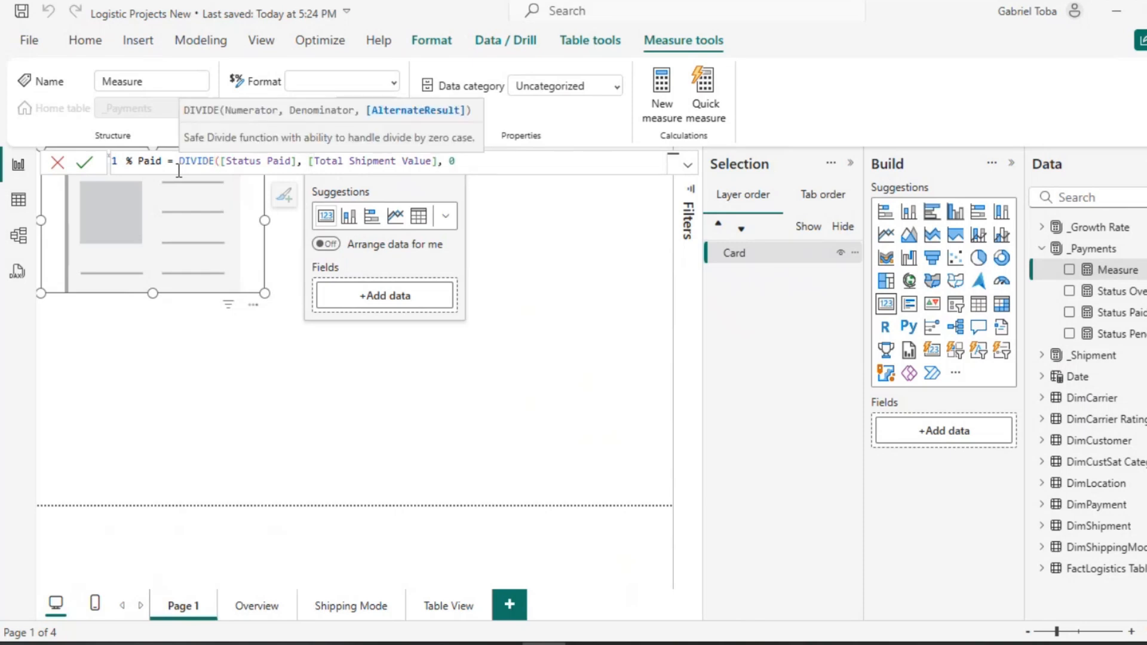
{"action": "type", "text": ")"}
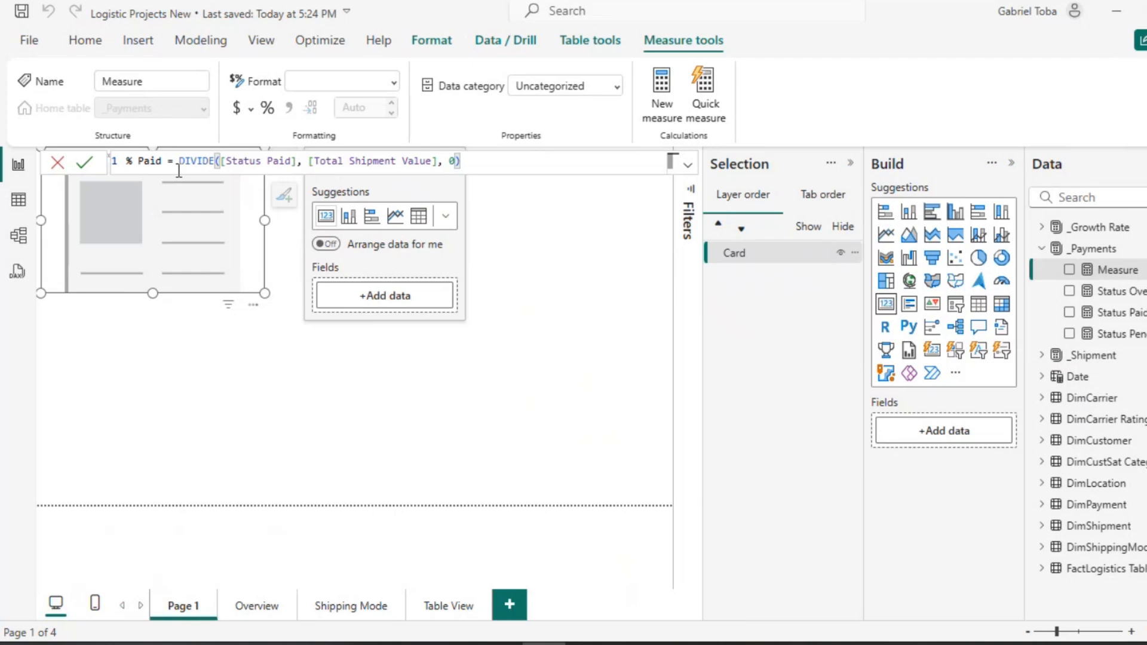
Copy the whole % Paid formula and commit the measure.
{"action": "key", "text": "ctrl+a"}
{"action": "key", "text": "ctrl+c"}
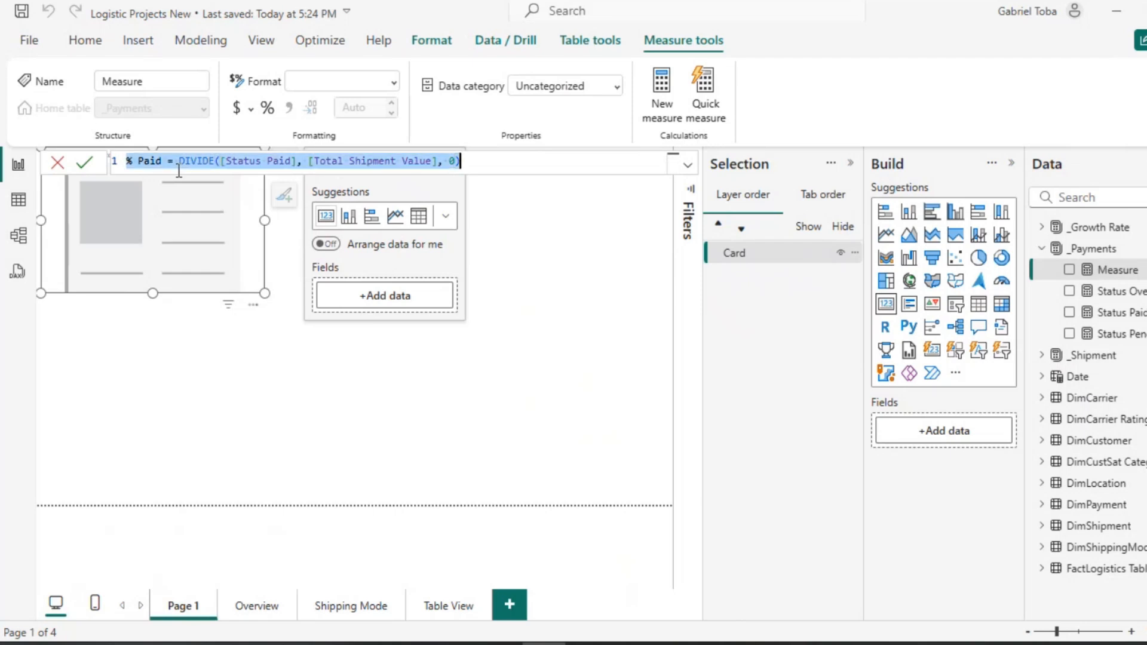
{"action": "key", "text": "Return"}
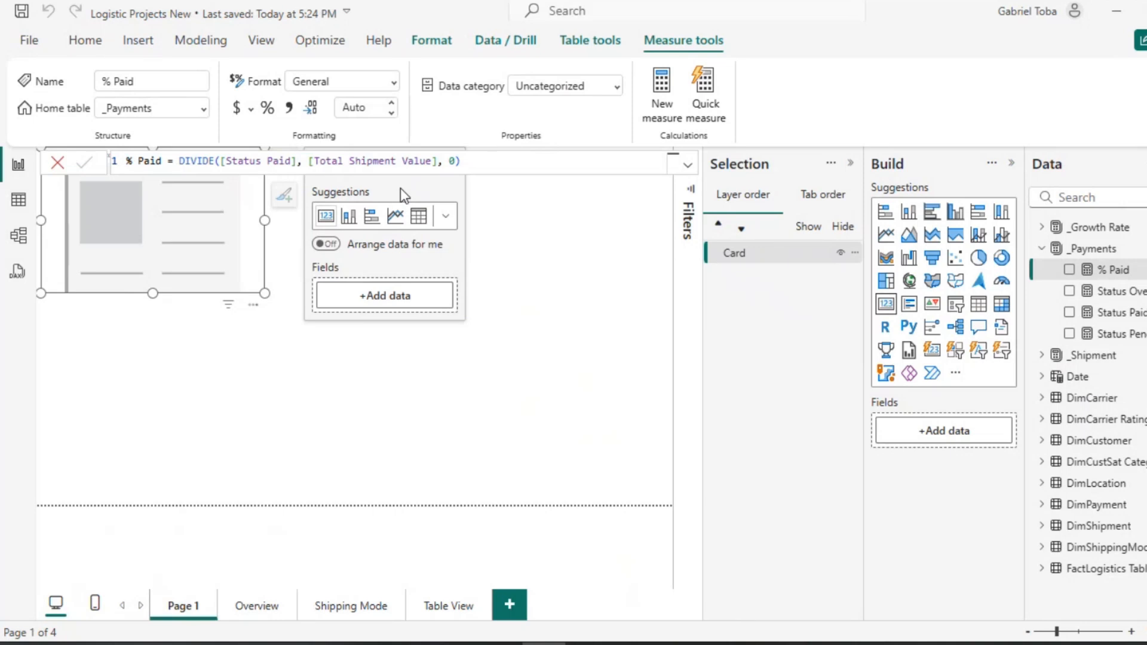
Add another measure to _Payments, paste the % Paid formula into it and rename it % Pending in the formula.
{"action": "left_click", "coordinate": [1093, 250]}
{"action": "left_click", "coordinate": [365, 111]}
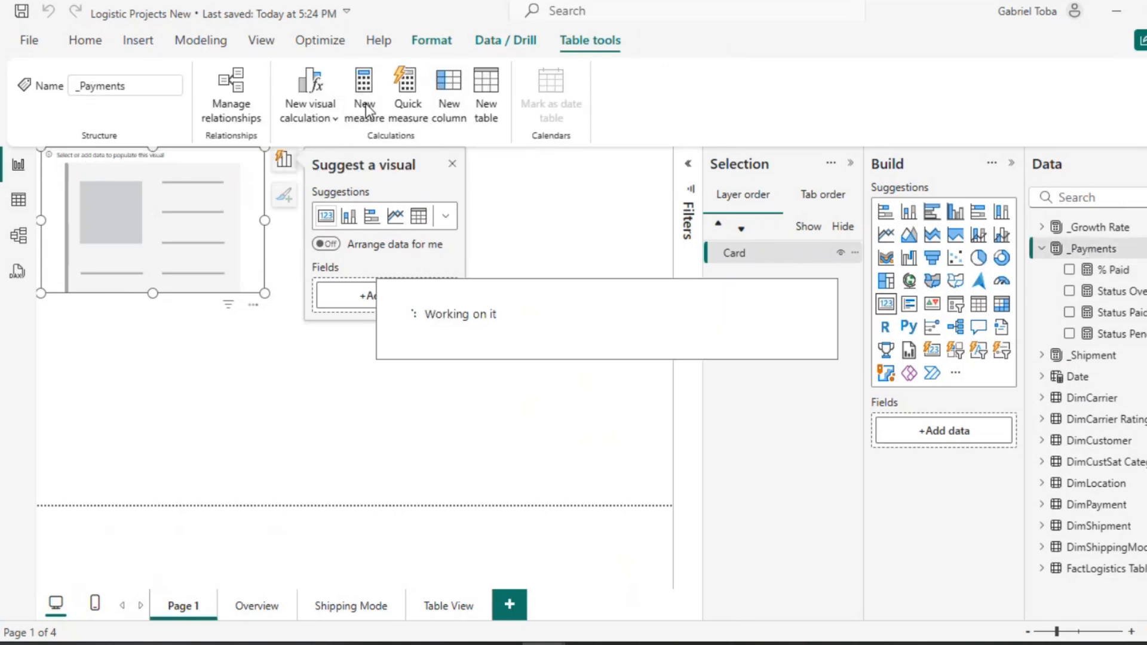
{"action": "key", "text": "ctrl+a"}
{"action": "key", "text": "ctrl+v"}
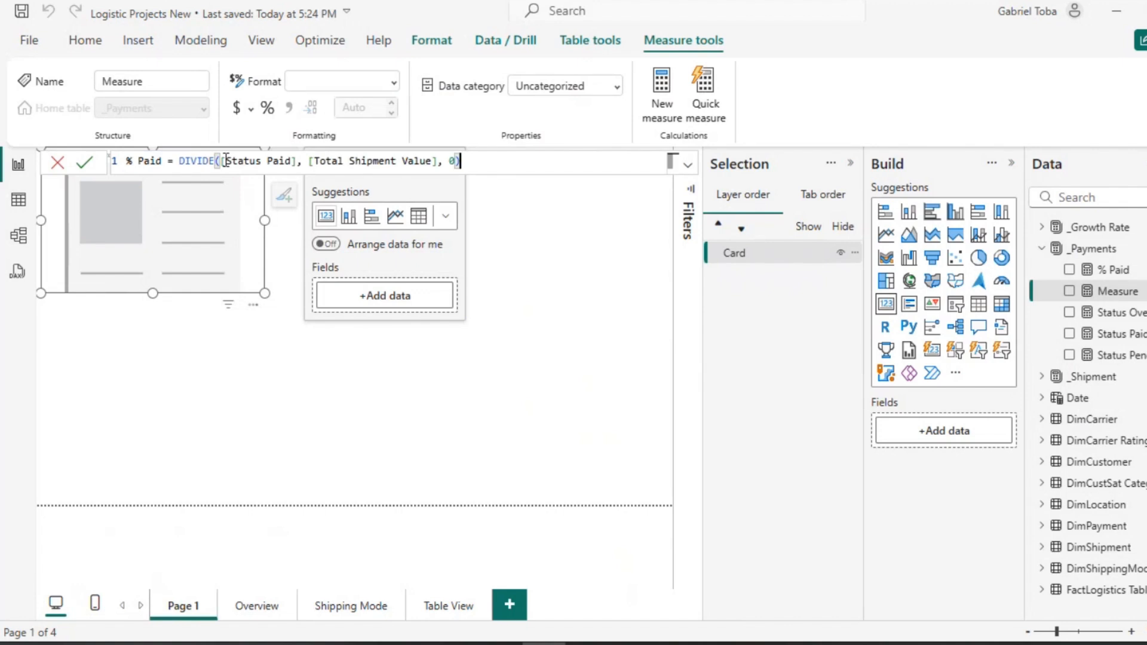
{"action": "left_click", "coordinate": [163, 162]}
{"action": "key", "text": "BackSpace"}
{"action": "key", "text": "BackSpace"}
{"action": "key", "text": "BackSpace"}
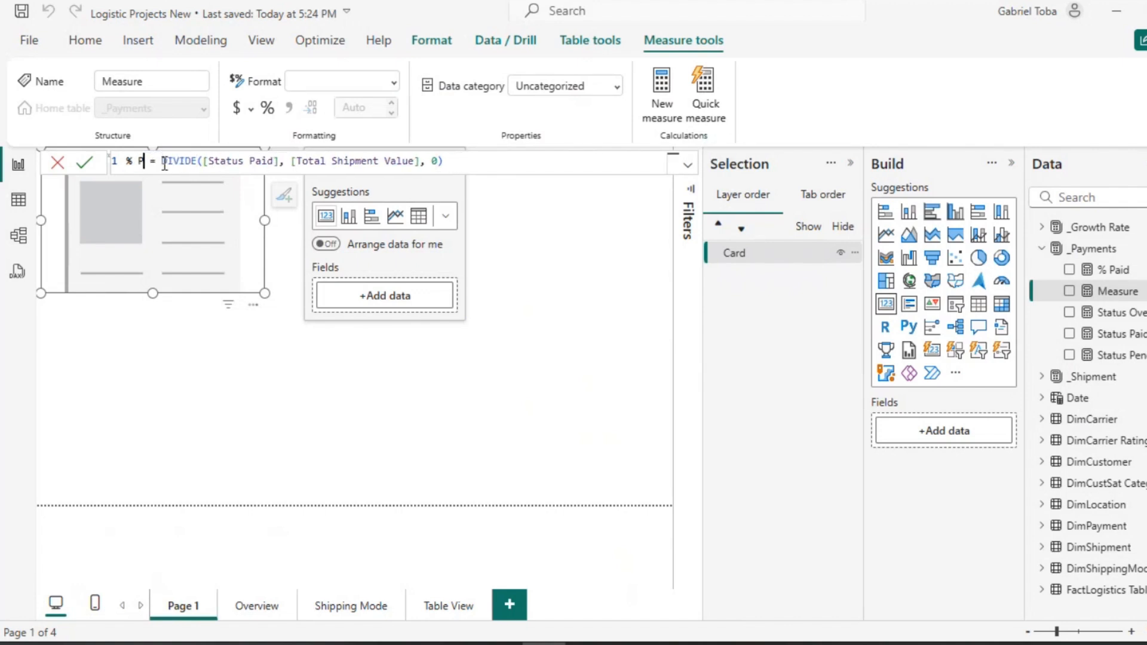
{"action": "type", "text": "ending"}
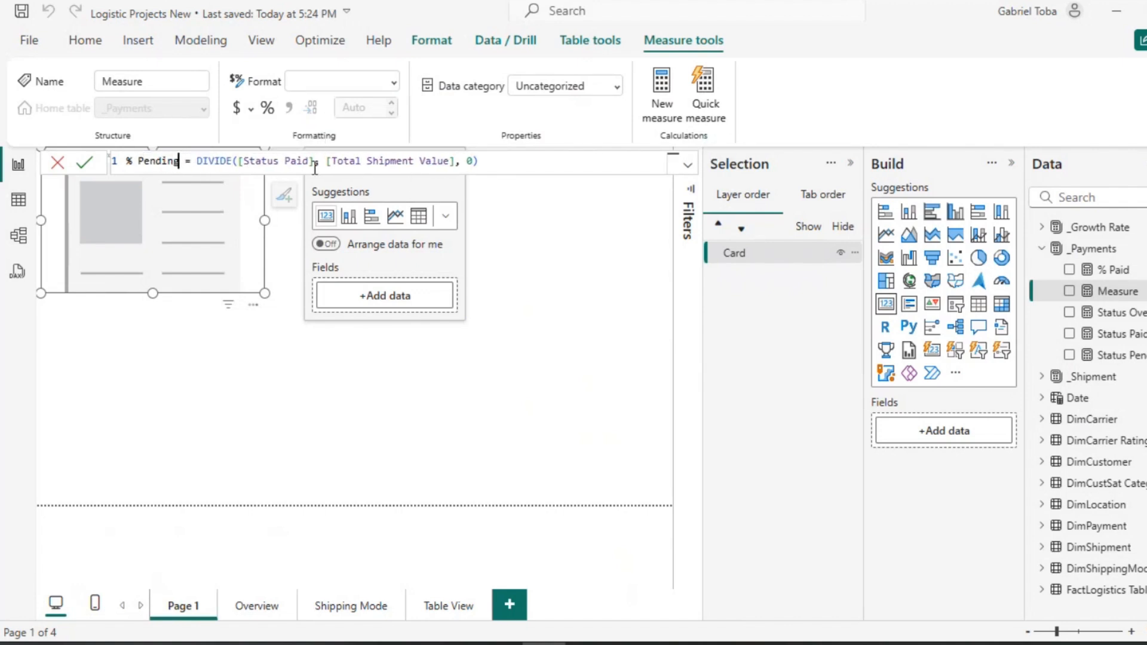
Replace the numerator of the % Pending formula with [Status Pending] and commit the measure.
{"action": "left_click", "coordinate": [309, 162]}
{"action": "key", "text": "BackSpace"}
{"action": "key", "text": "BackSpace"}
{"action": "key", "text": "BackSpace"}
{"action": "type", "text": "e"}
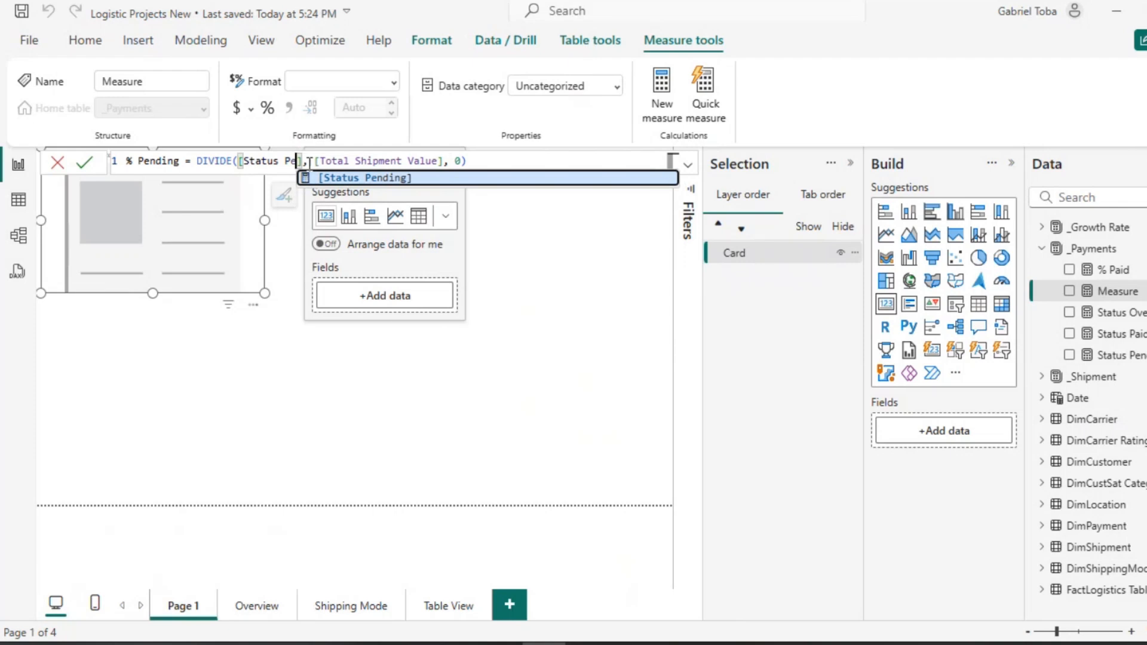
{"action": "key", "text": "Tab"}
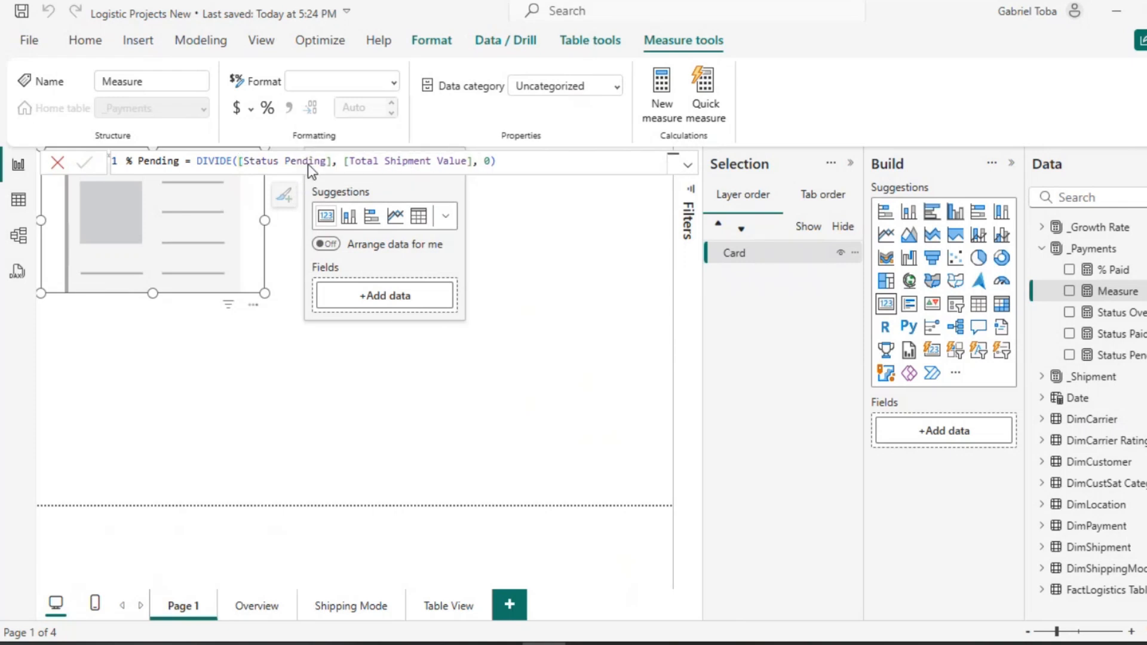
{"action": "key", "text": "Return"}
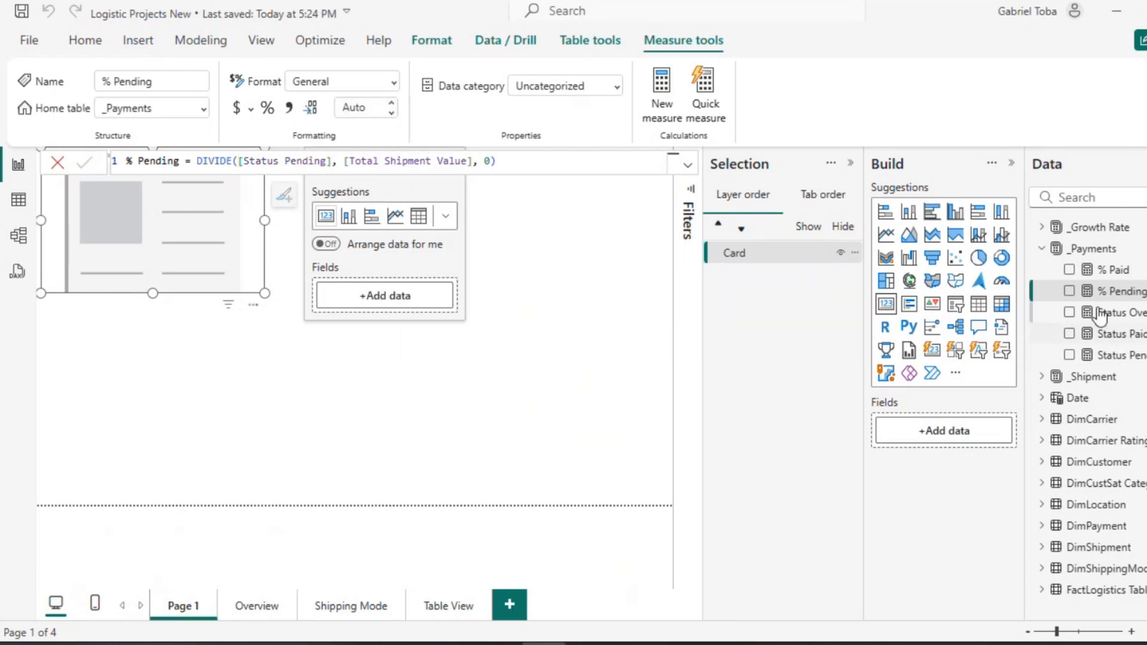
Add one more measure to _Payments from the copied % Paid formula and rename it % Overdue in the formula.
{"action": "left_click", "coordinate": [1113, 250]}
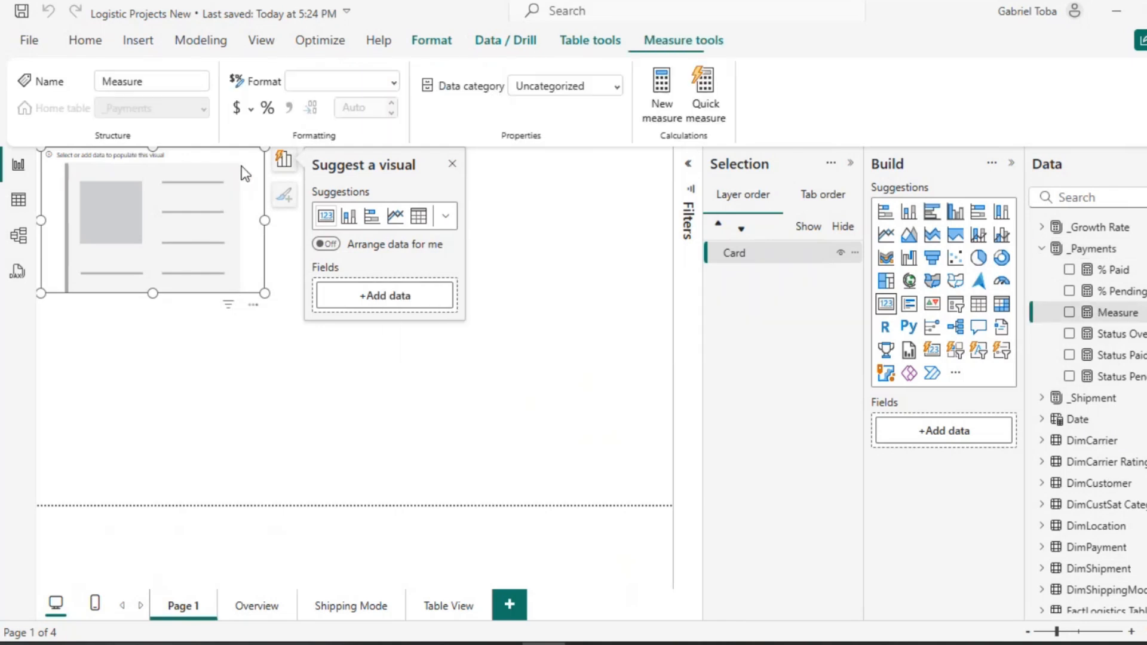
{"action": "type", "text": "% Paid = DIVIDE([Status Paid], [Total Shipment Value], 0)"}
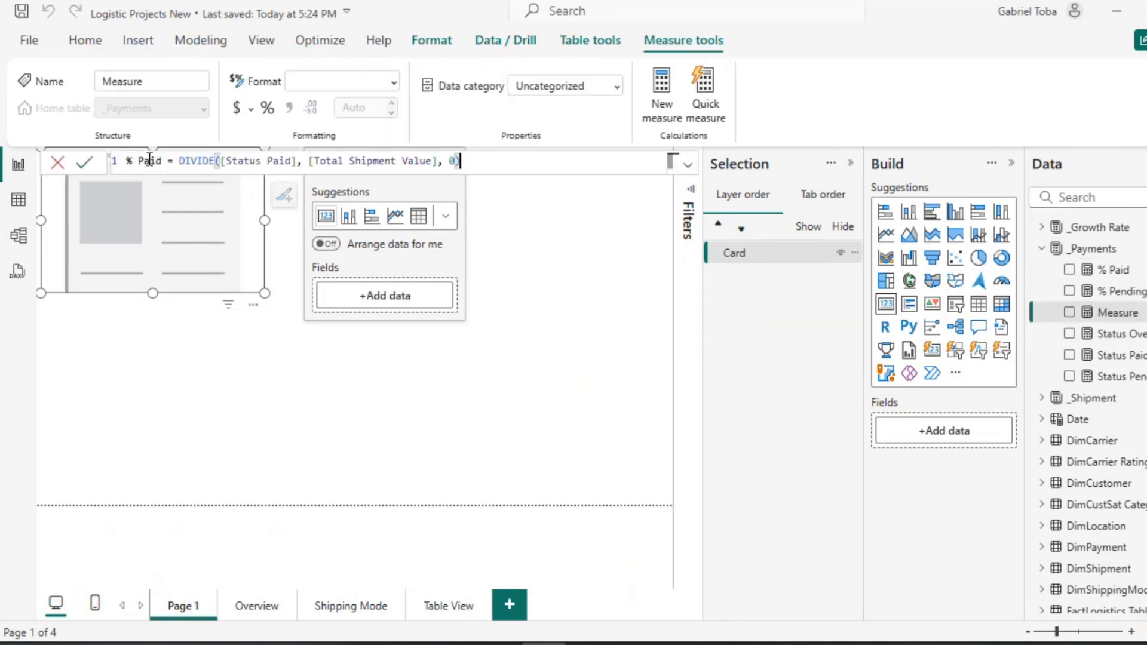
{"action": "double_click", "coordinate": [154, 161]}
{"action": "type", "text": "P"}
{"action": "key", "text": "BackSpace"}
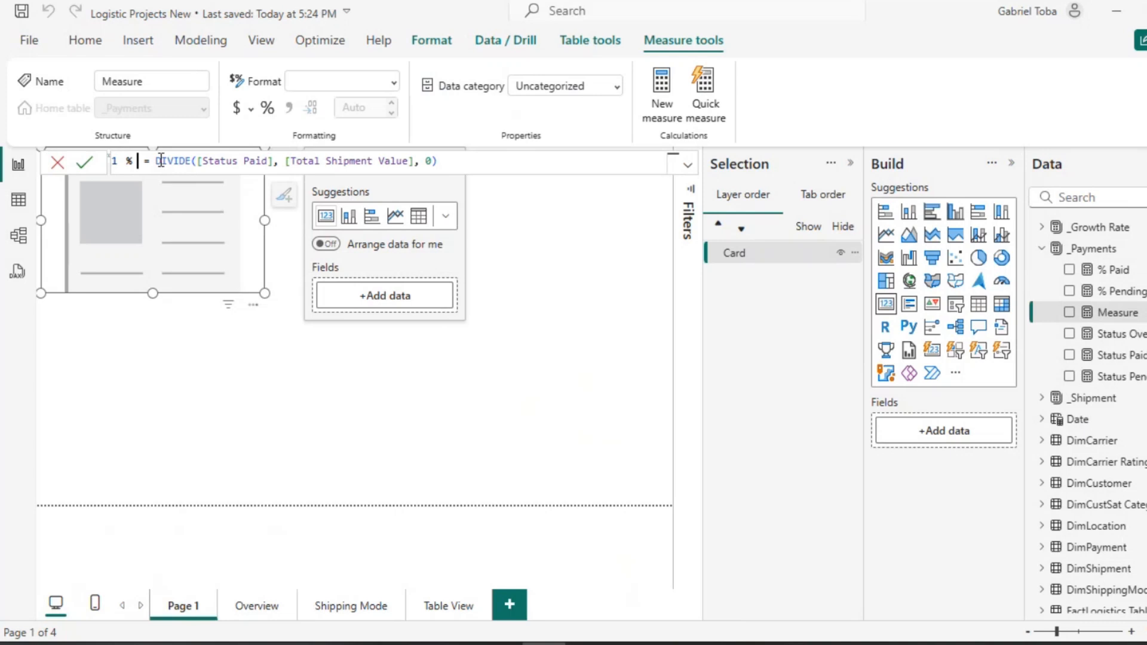
{"action": "type", "text": "Overdue"}
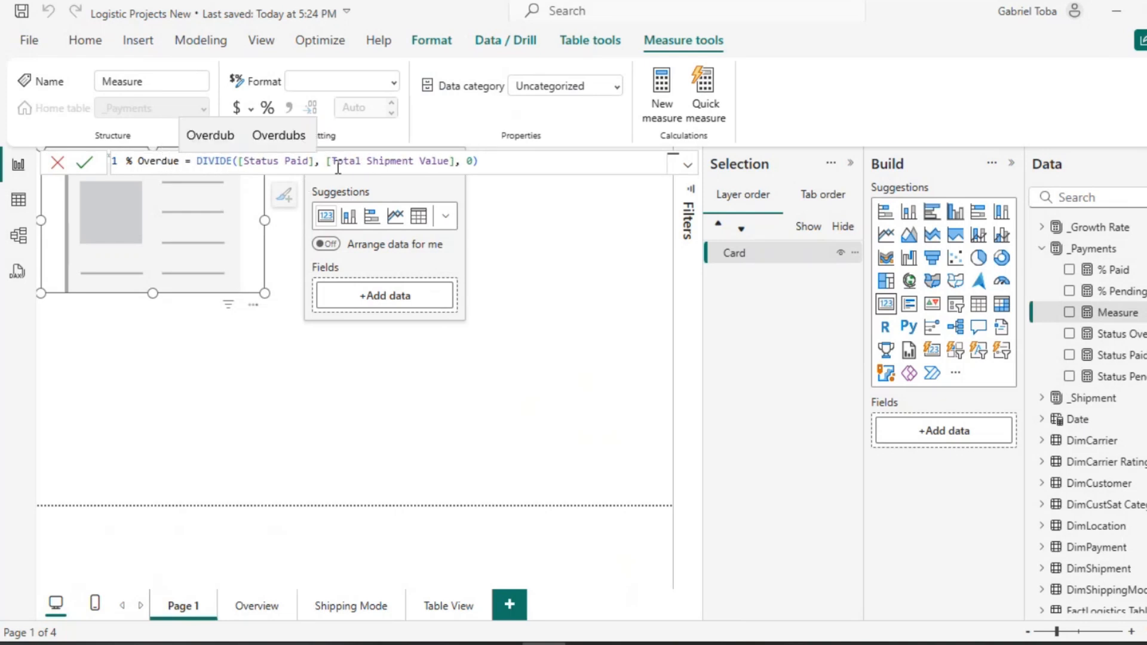
Replace the numerator of the % Overdue formula with [Status Overdue] and commit the measure.
{"action": "left_click", "coordinate": [309, 161]}
{"action": "key", "text": "BackSpace"}
{"action": "key", "text": "BackSpace"}
{"action": "key", "text": "BackSpace"}
{"action": "key", "text": "BackSpace"}
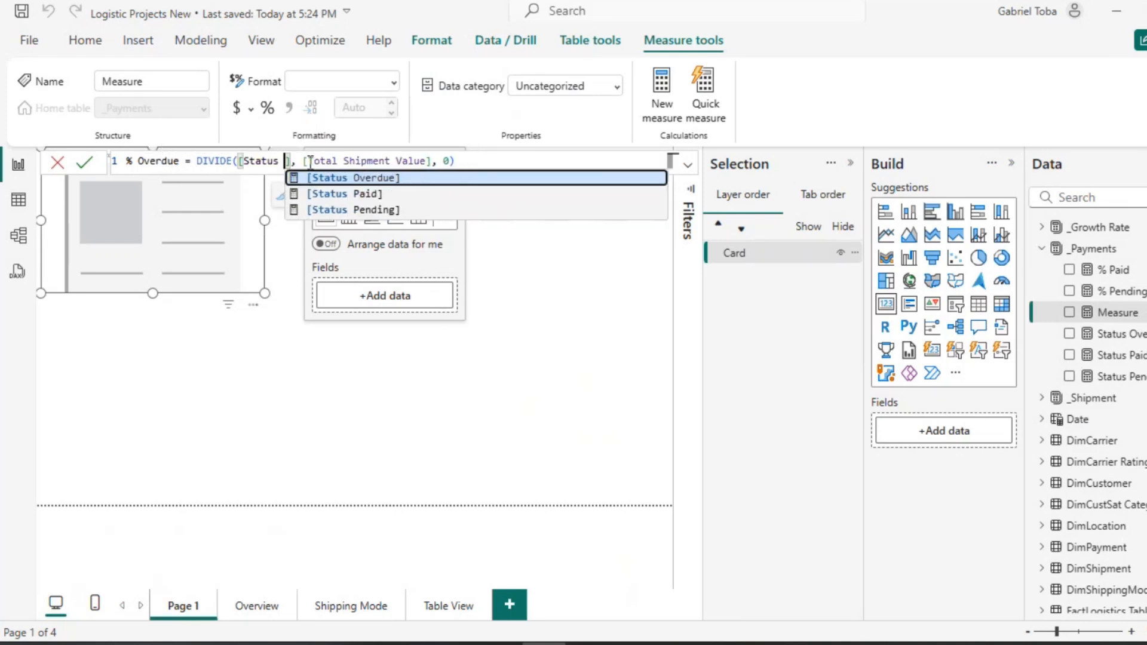
{"action": "type", "text": "O"}
{"action": "key", "text": "Tab"}
{"action": "left_click", "coordinate": [517, 162]}
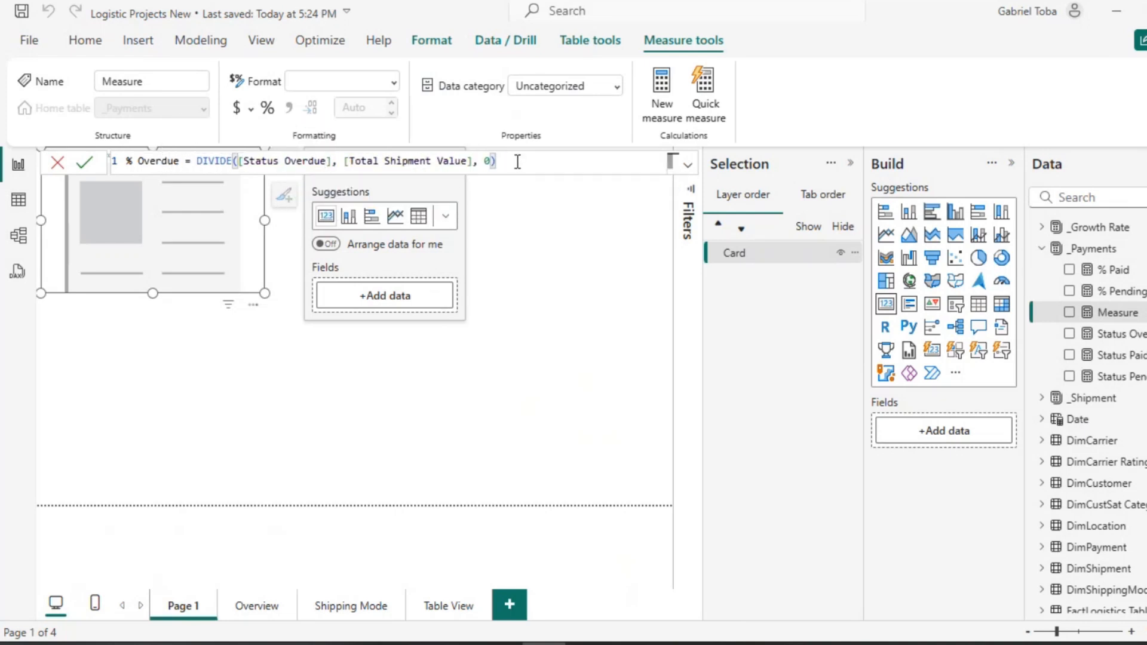
{"action": "key", "text": "Return"}
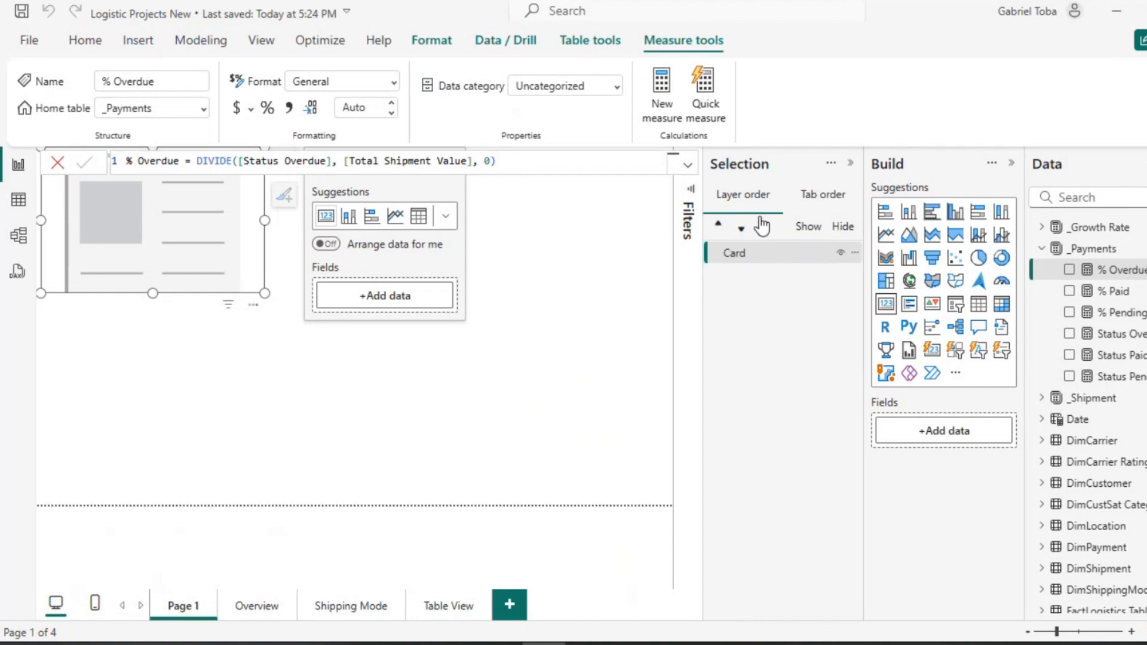
Collapse the _Payments table, then open the Overview page and display it at actual size.
{"action": "left_click", "coordinate": [1042, 250]}
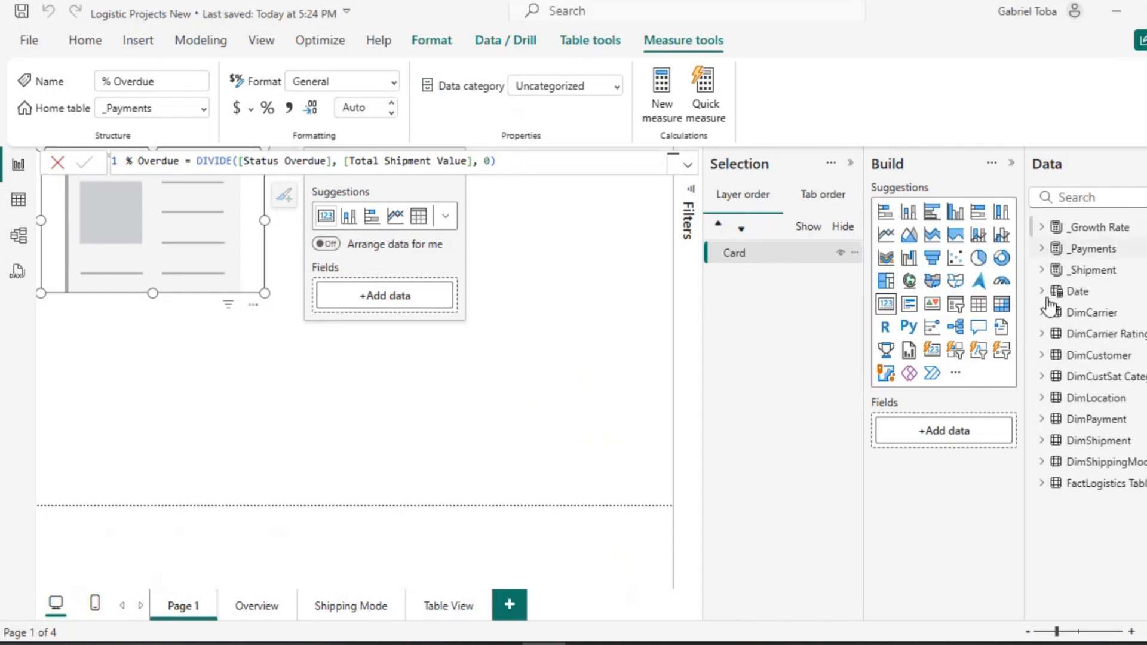
{"action": "left_click", "coordinate": [263, 607]}
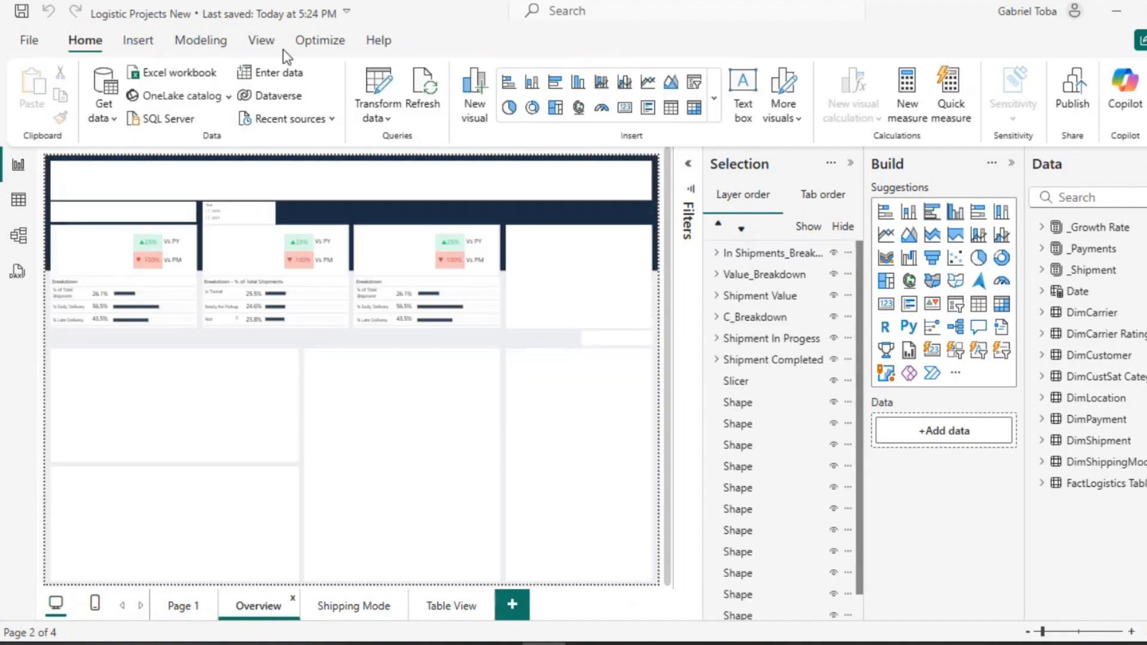
{"action": "left_click", "coordinate": [263, 42]}
{"action": "left_click", "coordinate": [481, 120]}
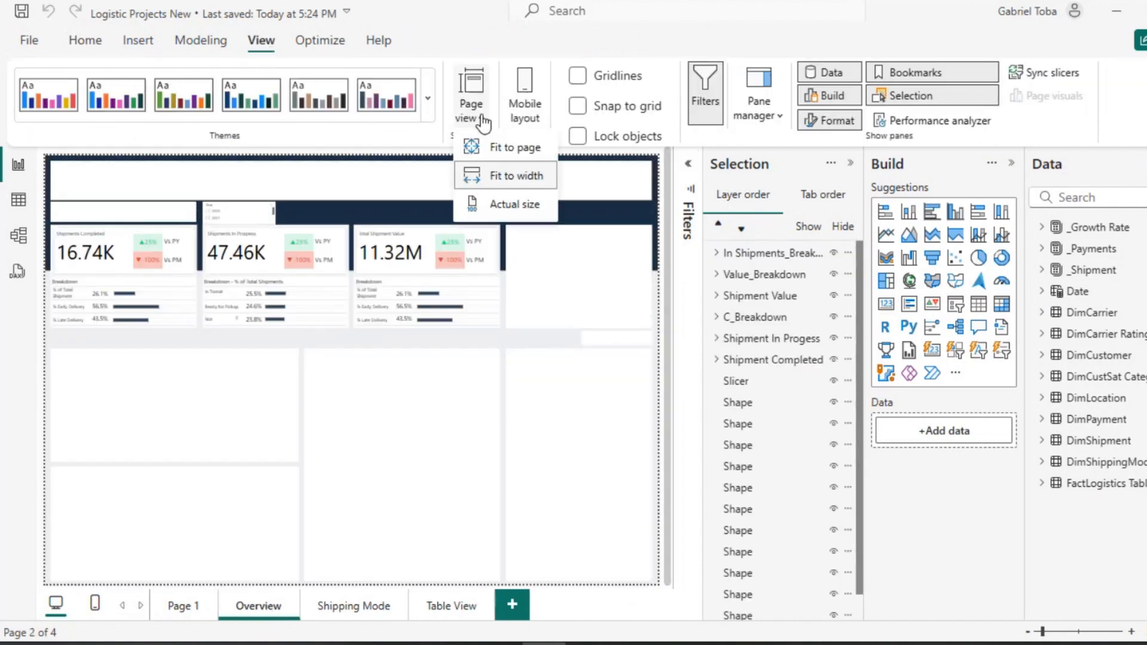
{"action": "left_click", "coordinate": [513, 204]}
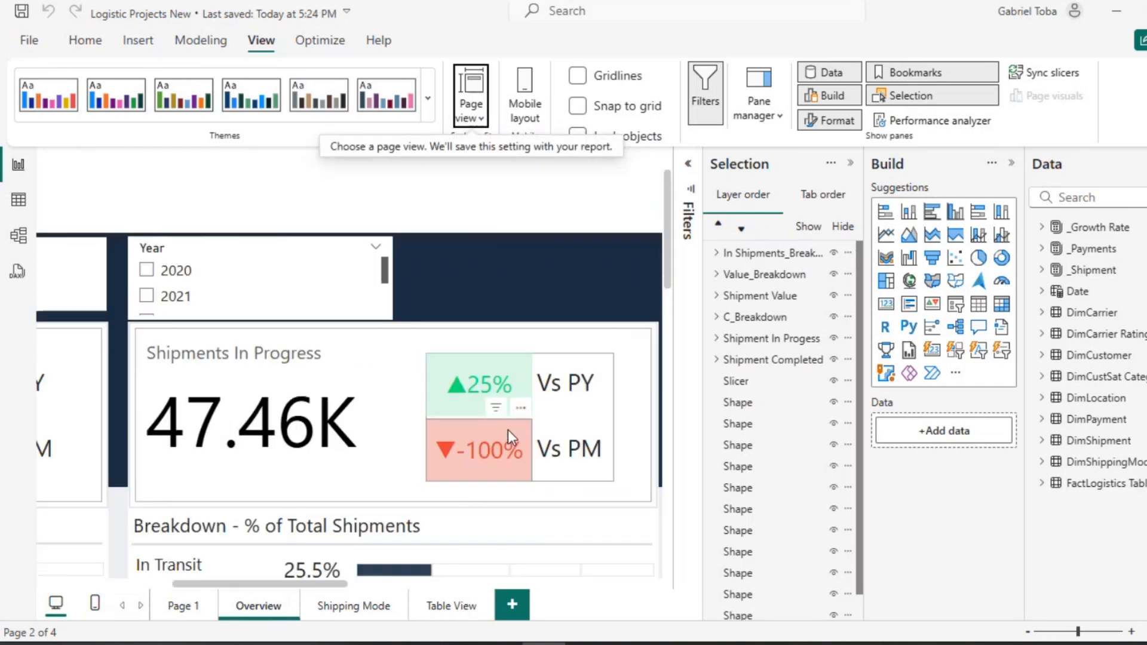
Expand the Value_Breakdown group and widen its C_Breakdown title text box to make room for a longer title.
{"action": "scroll", "coordinate": [508, 438], "scroll_direction": "right", "scroll_amount": 12}
{"action": "scroll", "coordinate": [508, 437], "scroll_direction": "down", "scroll_amount": 3}
{"action": "scroll", "coordinate": [507, 437], "scroll_direction": "left", "scroll_amount": 5}
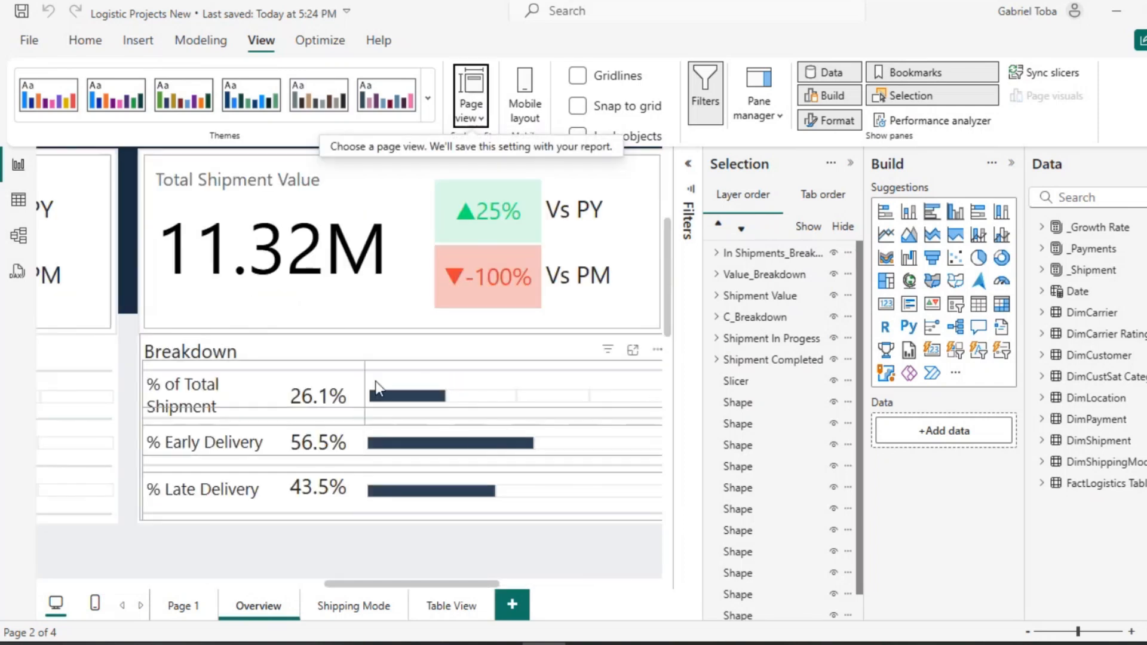
{"action": "left_click", "coordinate": [778, 257]}
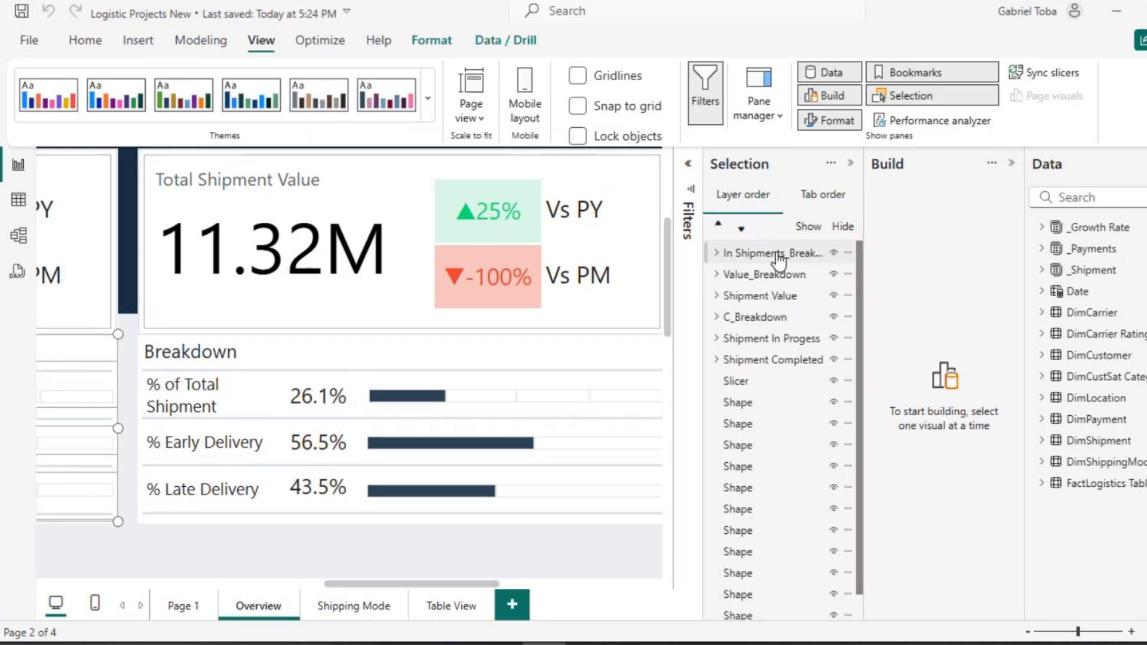
{"action": "left_click", "coordinate": [739, 277]}
{"action": "left_click", "coordinate": [716, 274]}
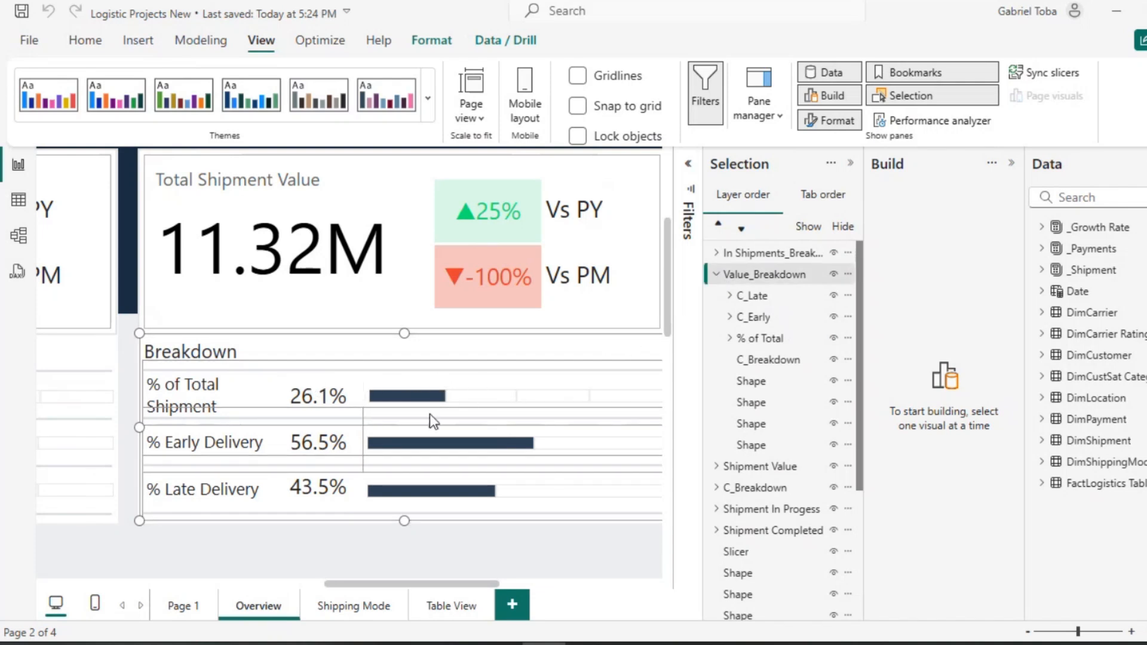
{"action": "left_click", "coordinate": [759, 297]}
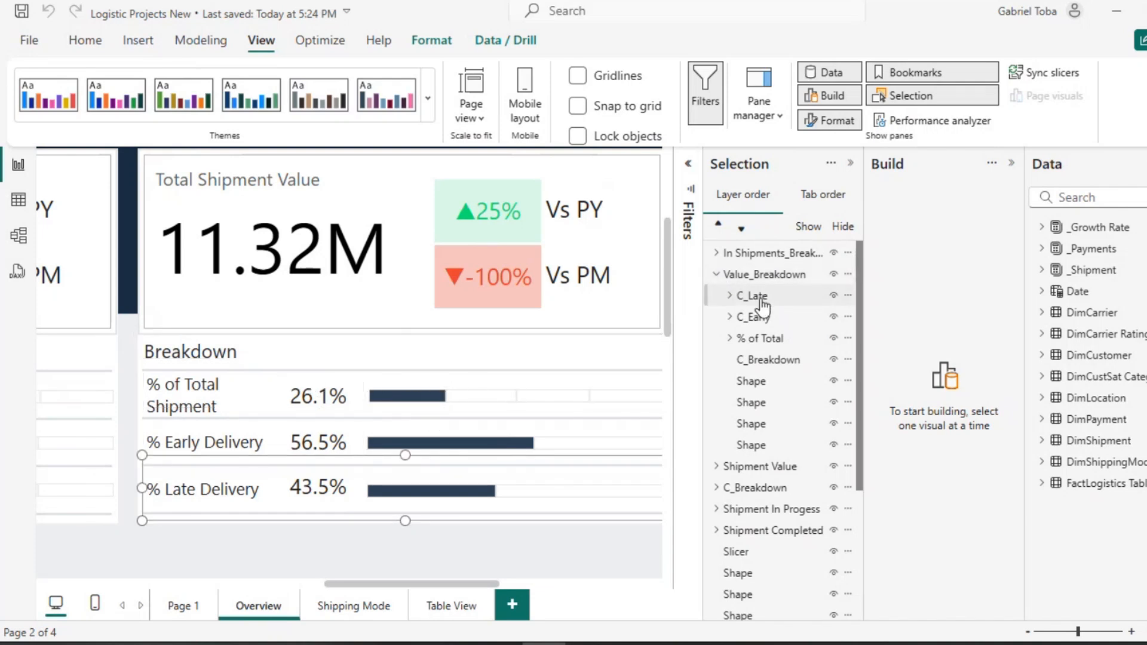
{"action": "left_click", "coordinate": [767, 361]}
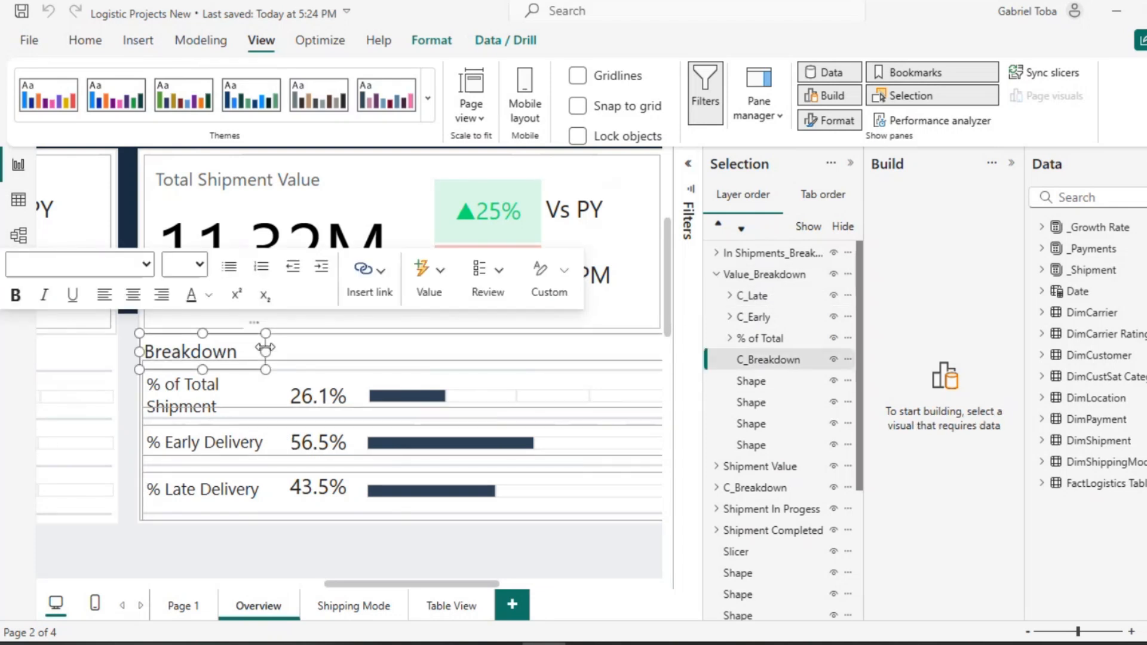
{"action": "left_click_drag", "start_coordinate": [265, 351], "coordinate": [494, 366]}
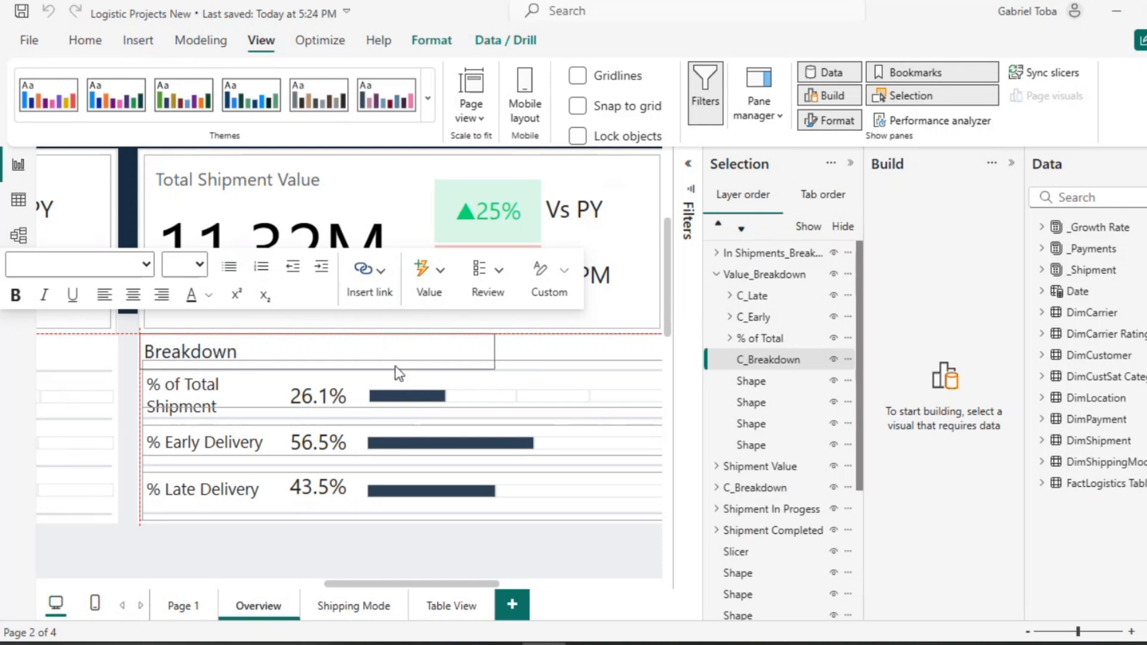
Extend the title text to "Breakdown - % of Shipment Value" and fit the text box width to it.
{"action": "left_click", "coordinate": [286, 353]}
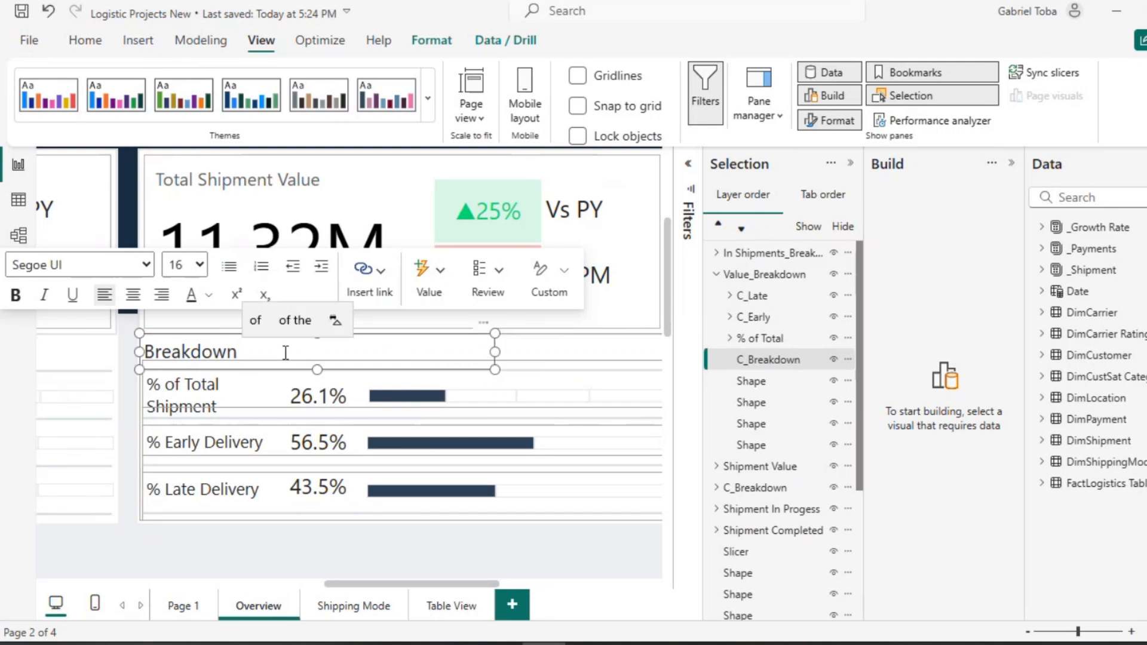
{"action": "type", "text": "-"}
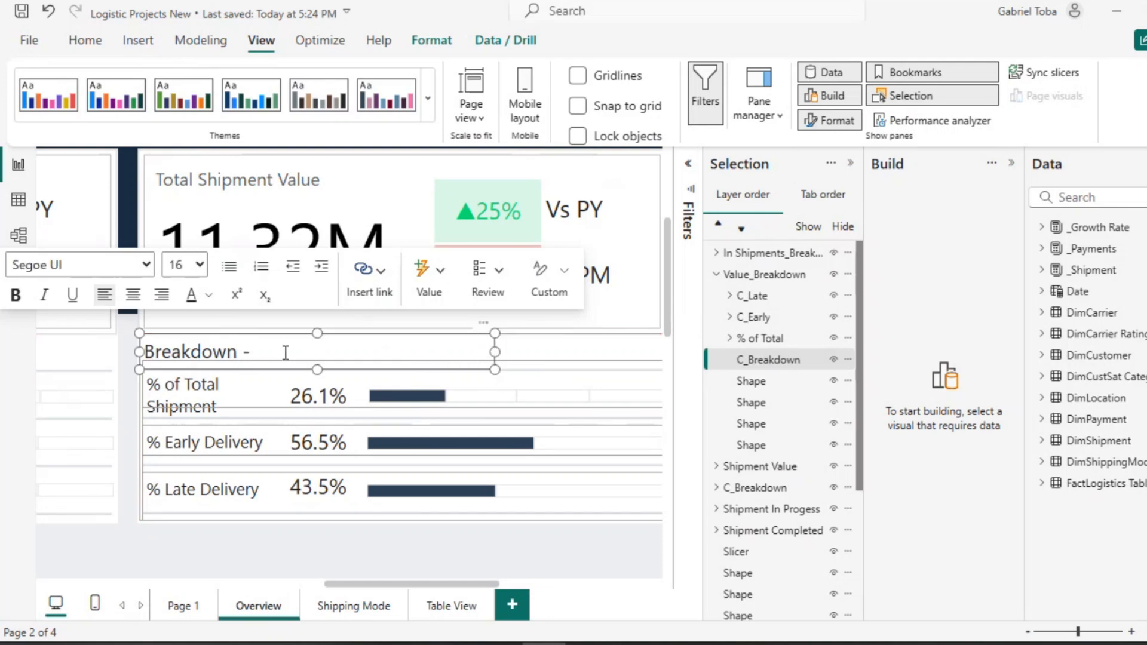
{"action": "type", "text": " % of Shipment "}
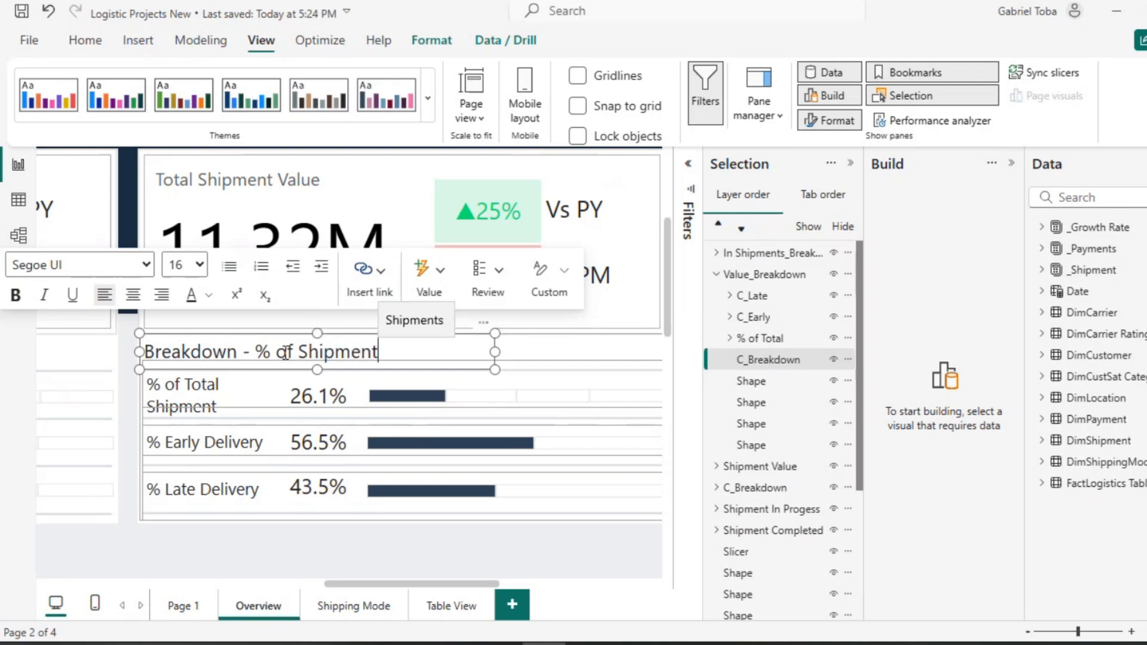
{"action": "type", "text": "Value"}
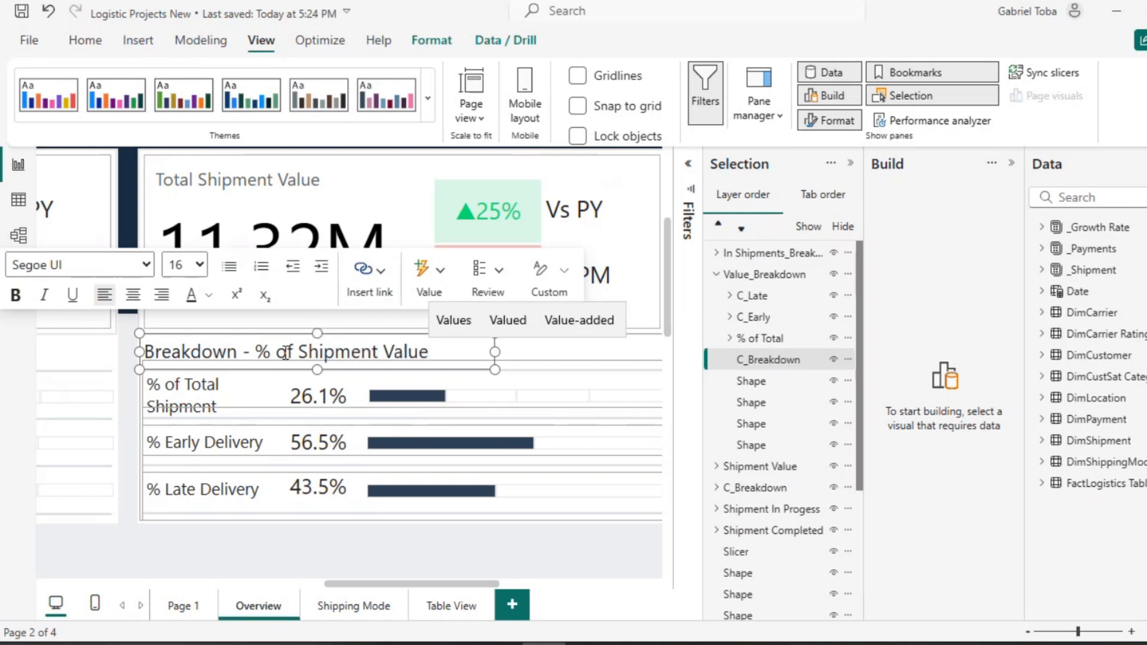
{"action": "left_click_drag", "start_coordinate": [495, 352], "coordinate": [443, 347]}
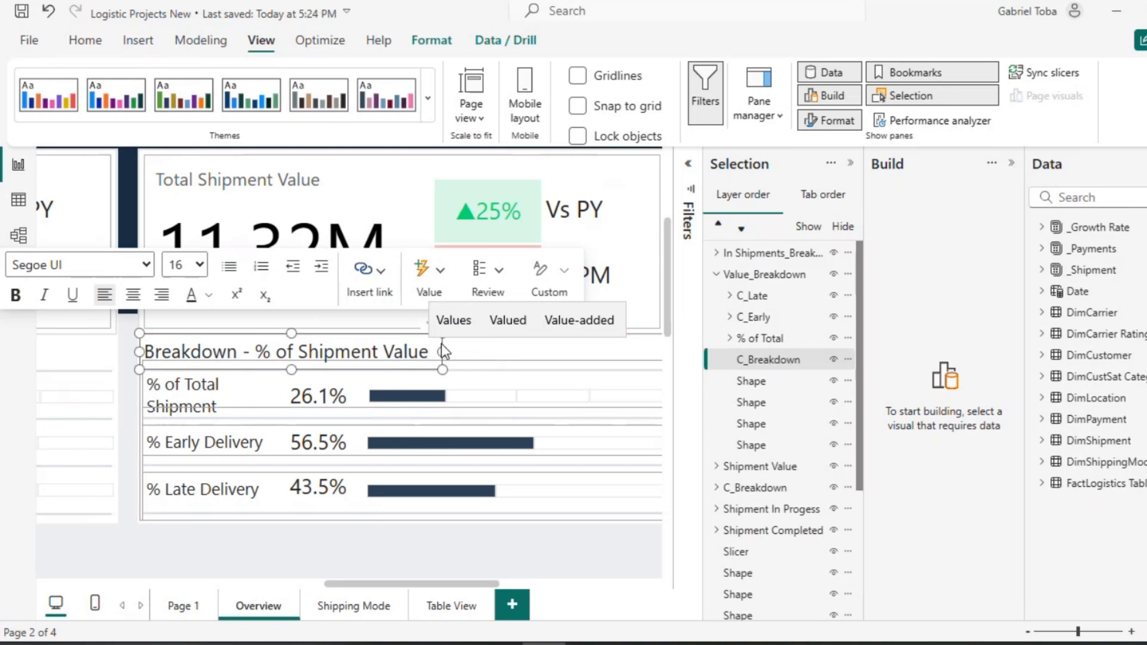
Expand the % of Total group in Value_Breakdown and replace its row label text with "Paid".
{"action": "left_click", "coordinate": [729, 338]}
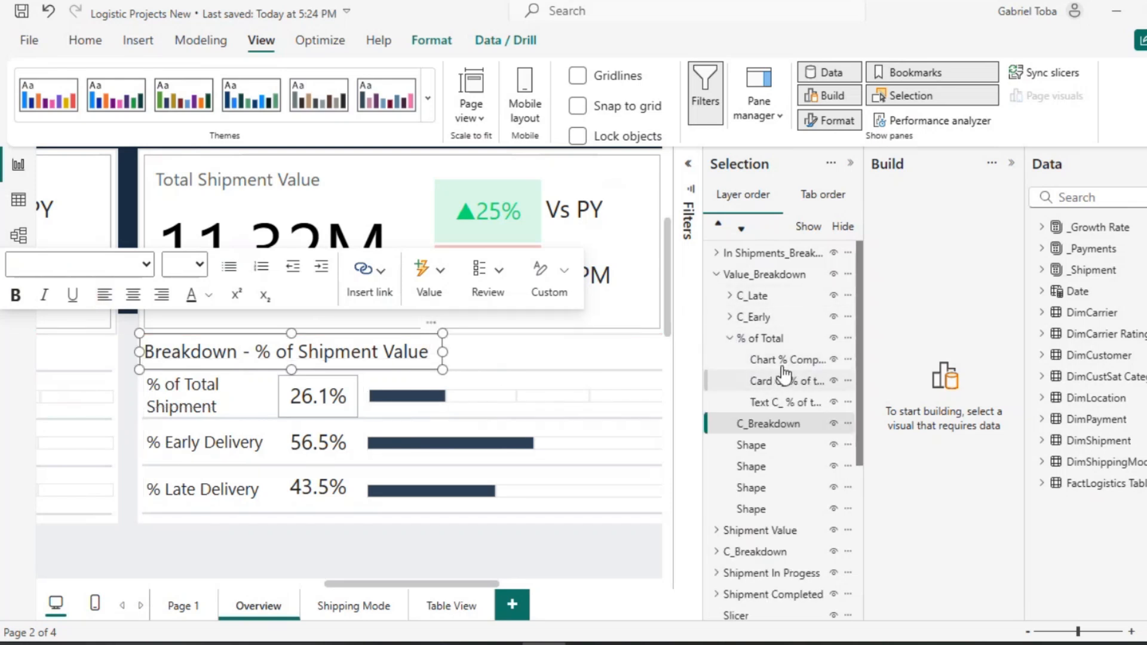
{"action": "left_click", "coordinate": [764, 402]}
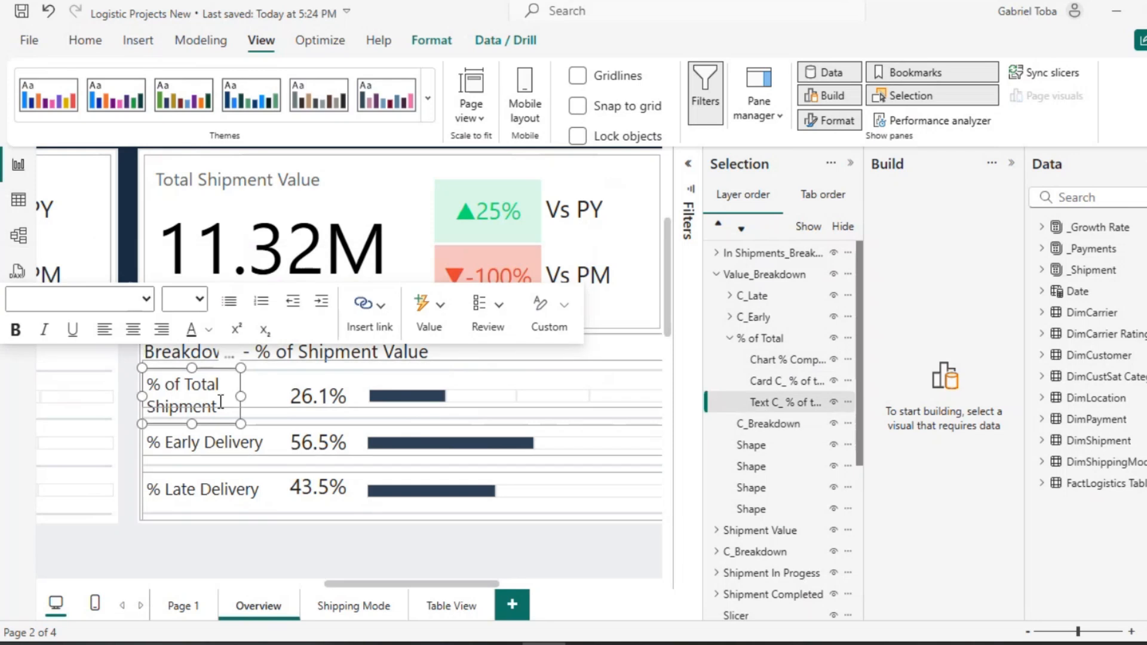
{"action": "left_click_drag", "start_coordinate": [221, 402], "coordinate": [145, 382]}
{"action": "type", "text": "P"}
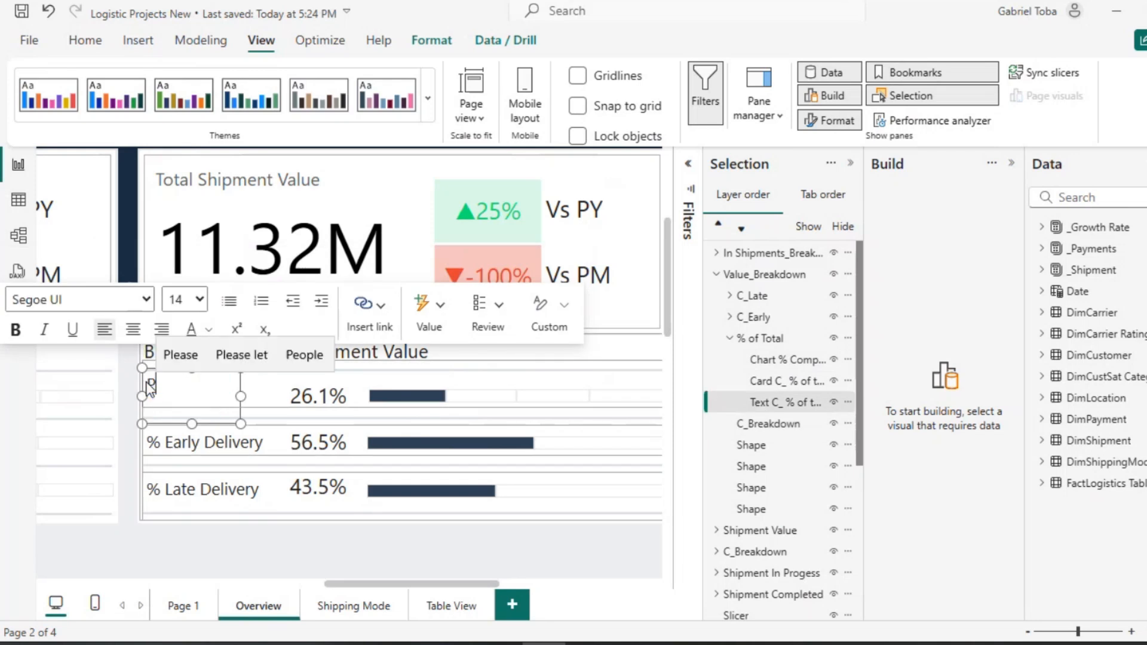
{"action": "type", "text": "aid"}
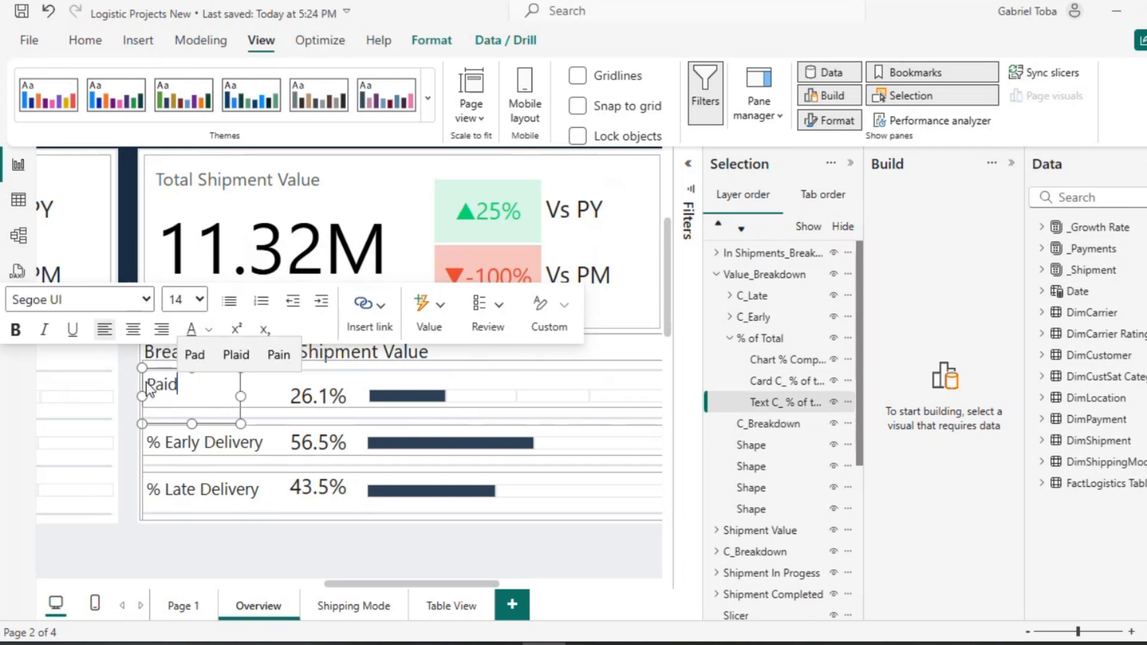
{"action": "left_click", "coordinate": [491, 545]}
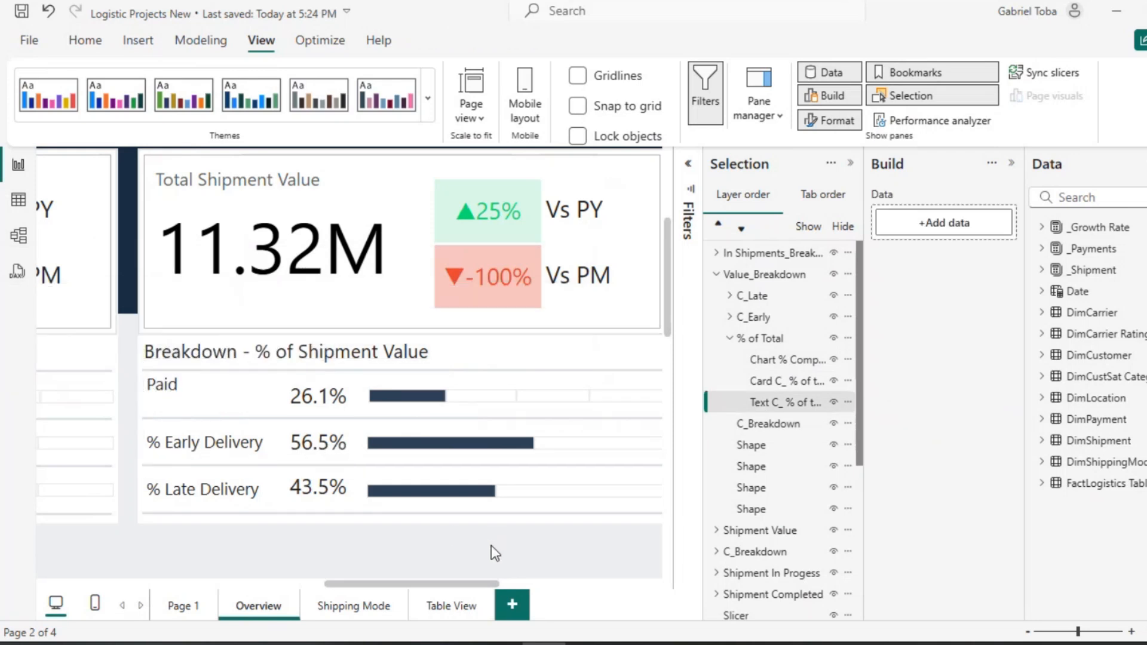
Reduce the height of the Paid label's text box and rename the % of Total group to Paid.
{"action": "left_click", "coordinate": [782, 405]}
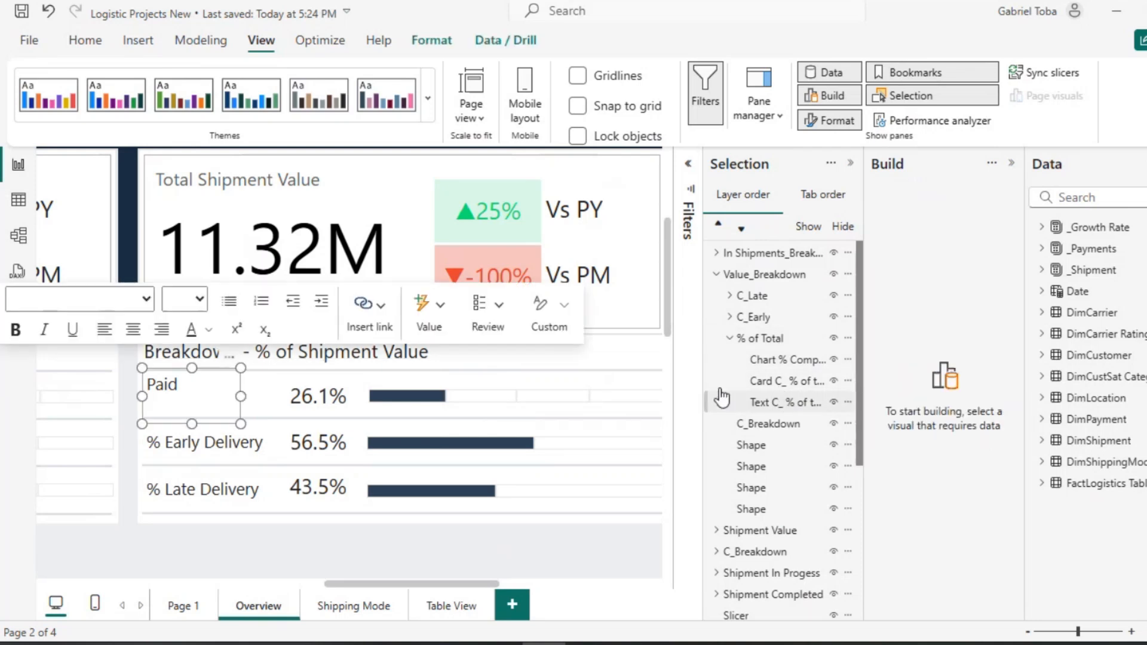
{"action": "left_click_drag", "start_coordinate": [192, 424], "coordinate": [192, 382]}
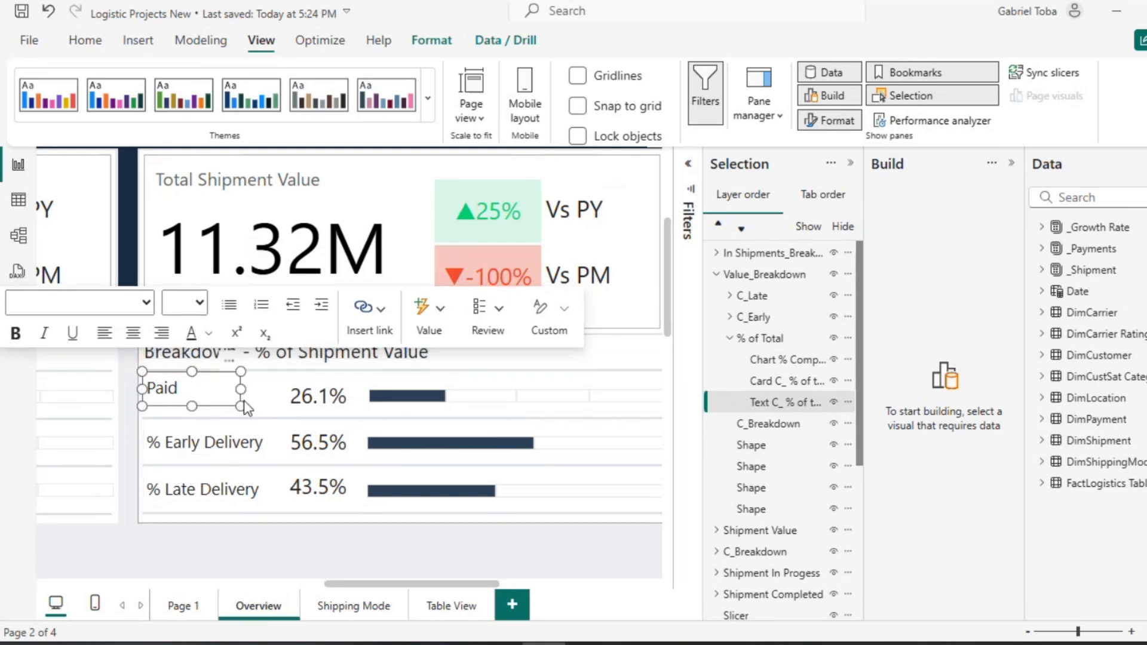
{"action": "double_click", "coordinate": [781, 340]}
{"action": "type", "text": "Paid"}
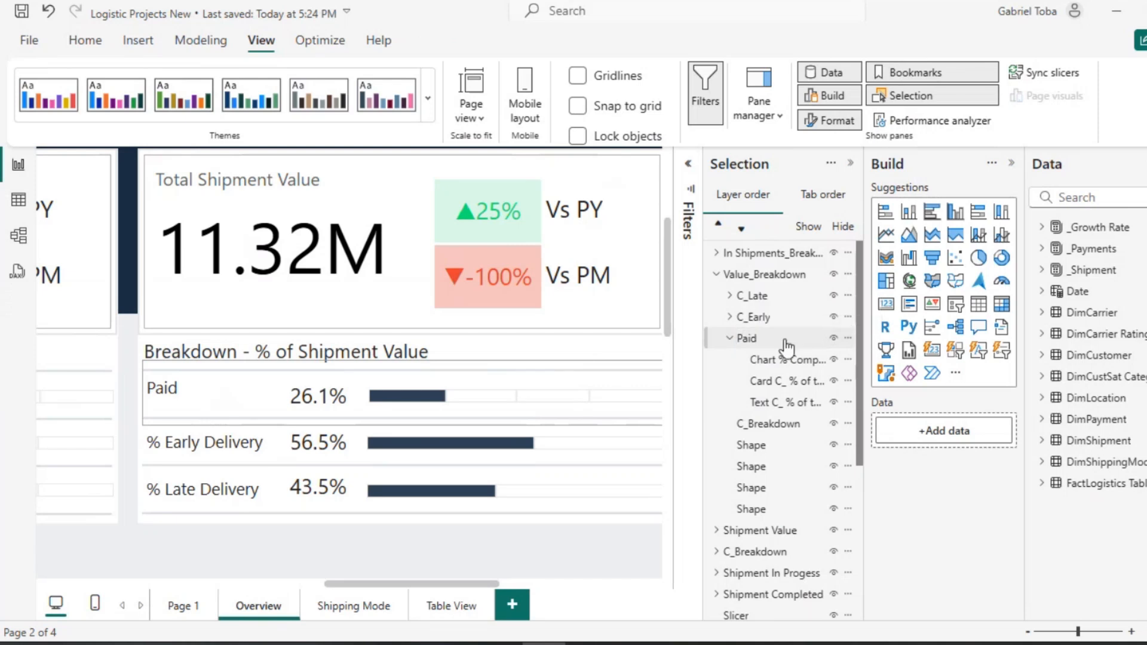
{"action": "left_click", "coordinate": [182, 587]}
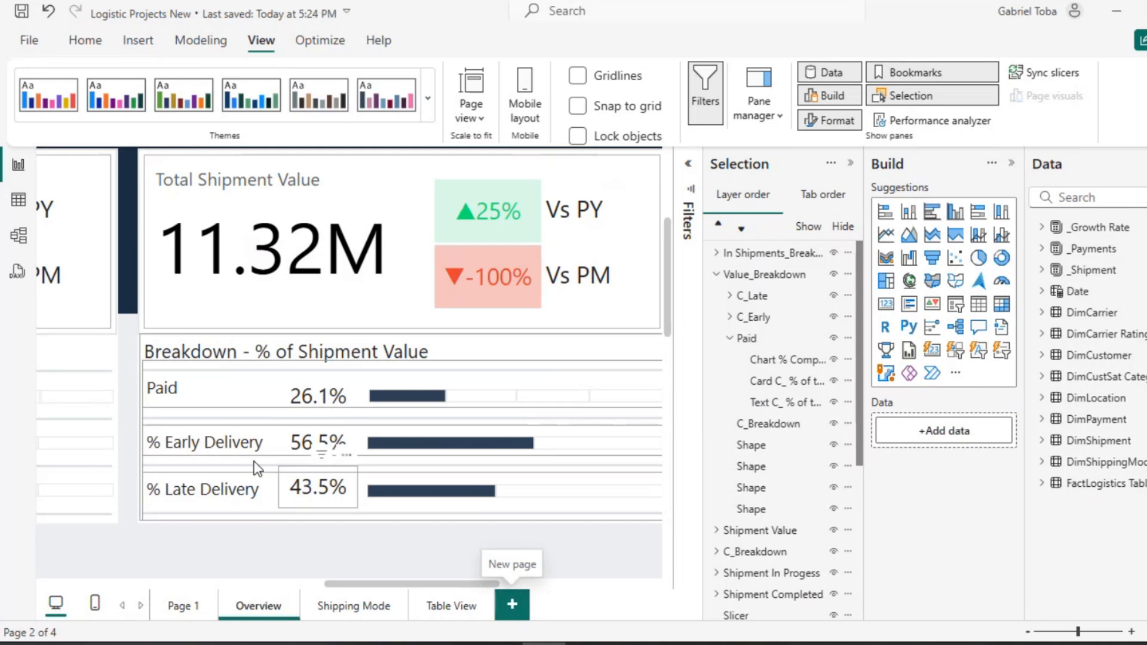
{"action": "left_click", "coordinate": [194, 388]}
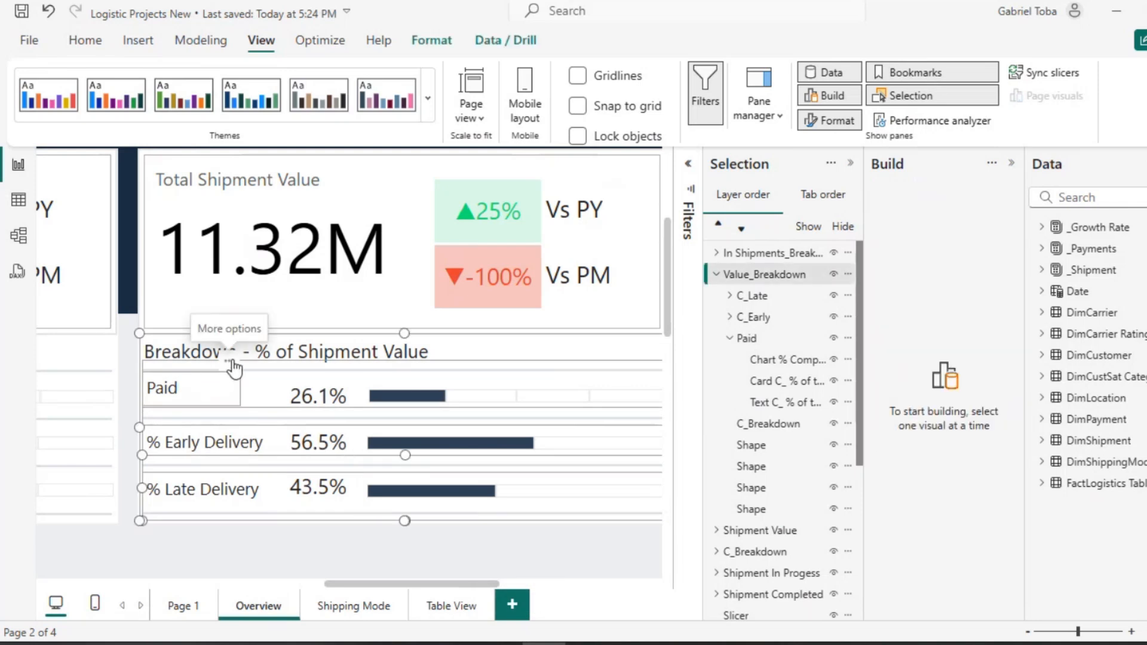
{"action": "left_click_drag", "start_coordinate": [233, 372], "coordinate": [236, 374]}
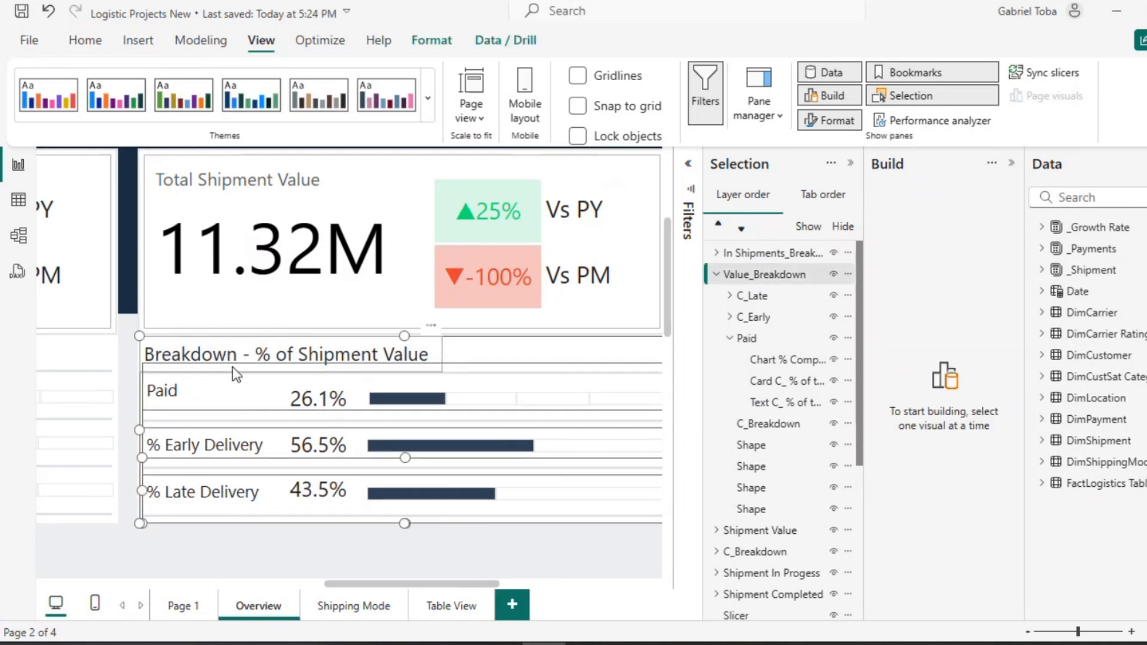
{"action": "key", "text": "ctrl+z"}
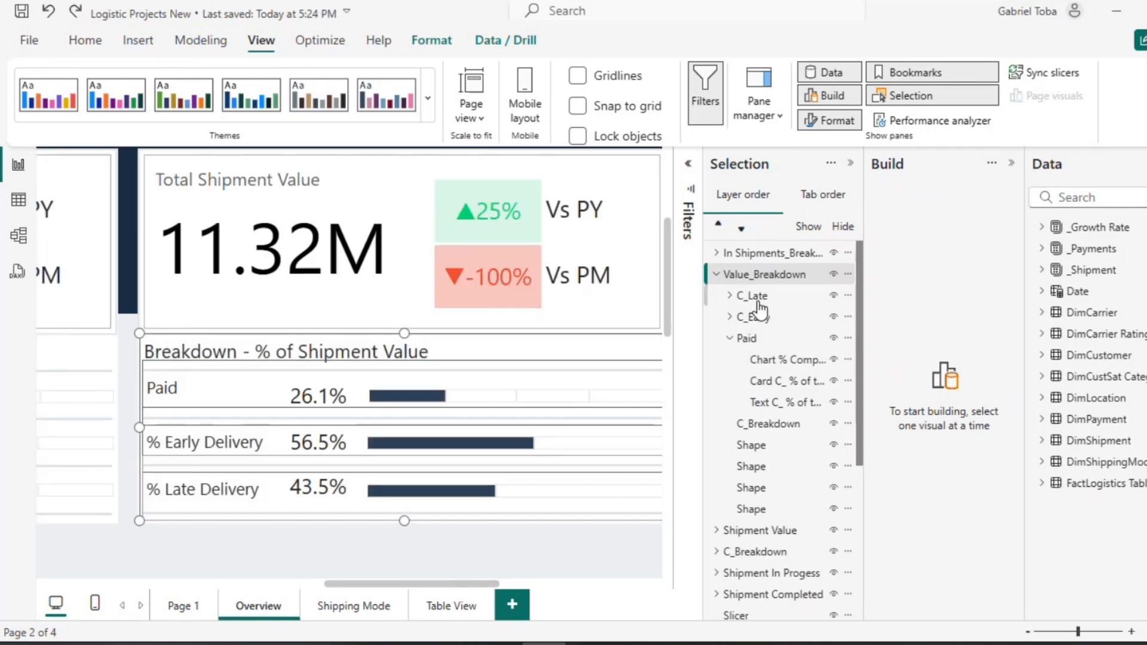
Select only the label text box inside the Paid group and move it down slightly to line up with its row.
{"action": "left_click", "coordinate": [762, 305]}
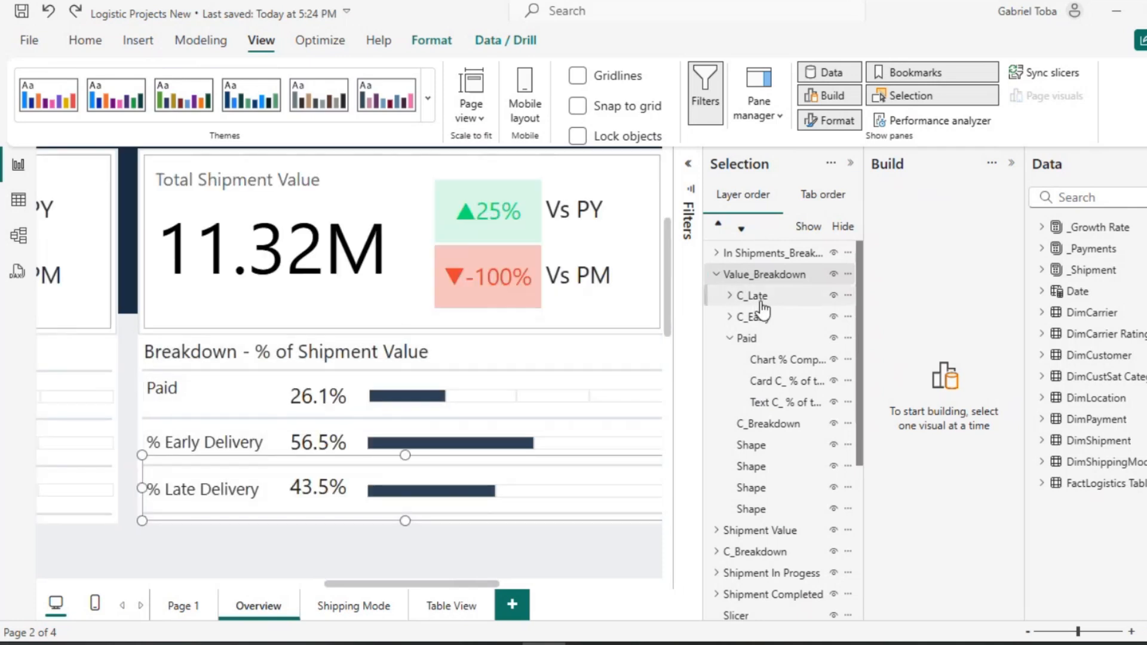
{"action": "left_click", "coordinate": [764, 362]}
{"action": "left_click", "coordinate": [767, 402]}
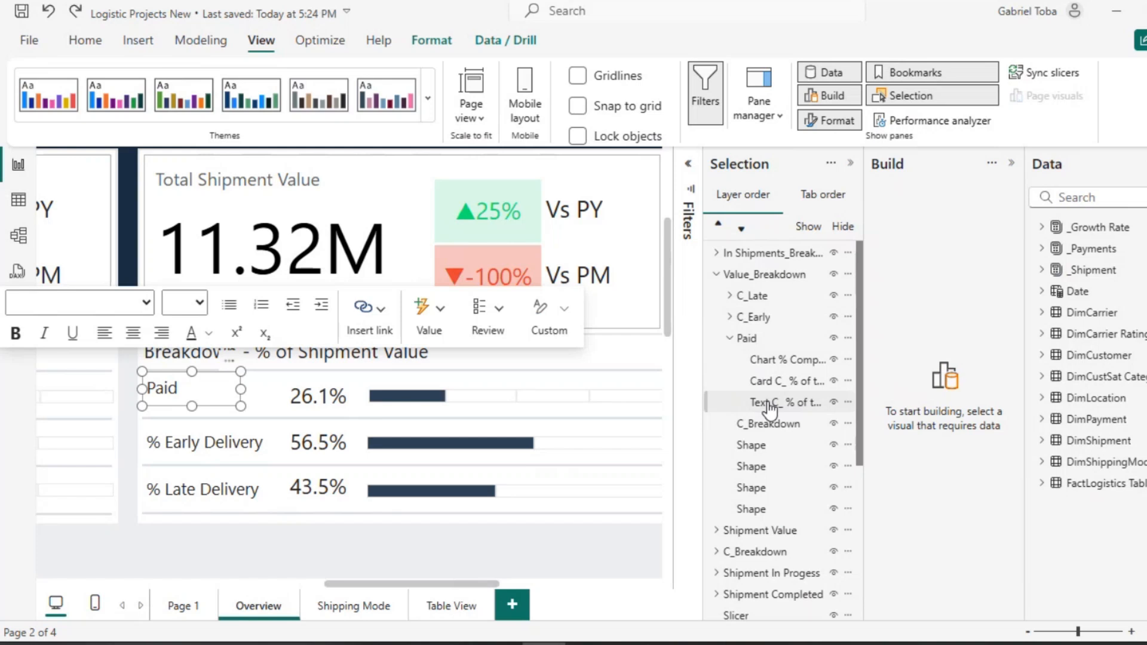
{"action": "left_click_drag", "start_coordinate": [227, 364], "coordinate": [230, 372]}
{"action": "left_click", "coordinate": [234, 553]}
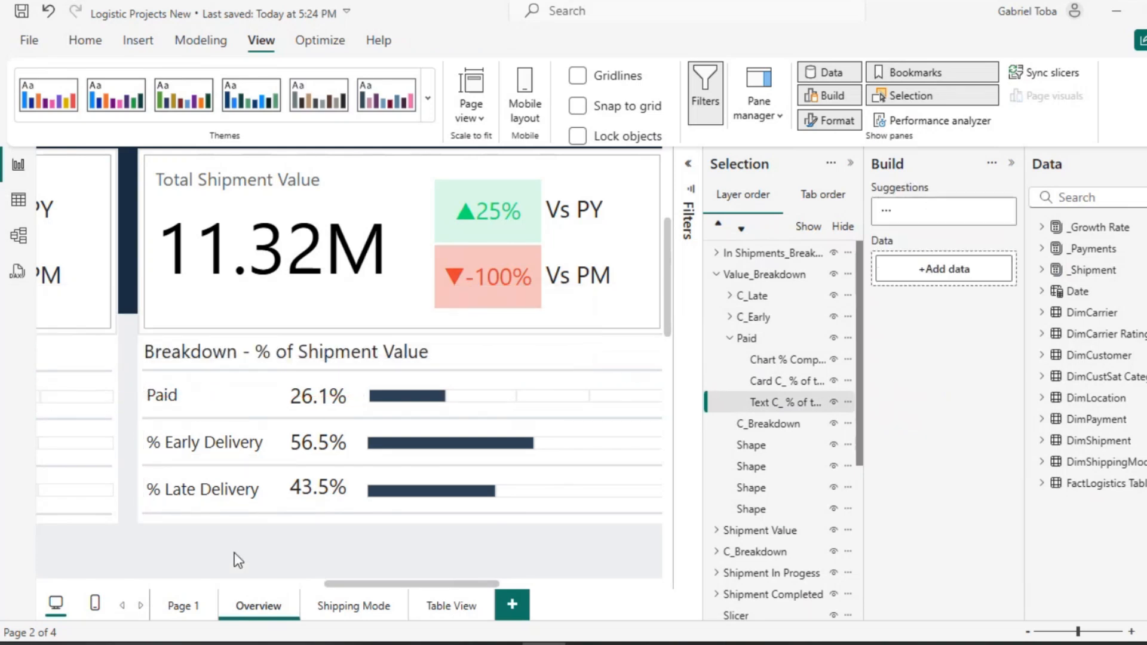
Replace the % Completed field of the Paid row's card with the % Paid measure from _Payments.
{"action": "left_click", "coordinate": [774, 385]}
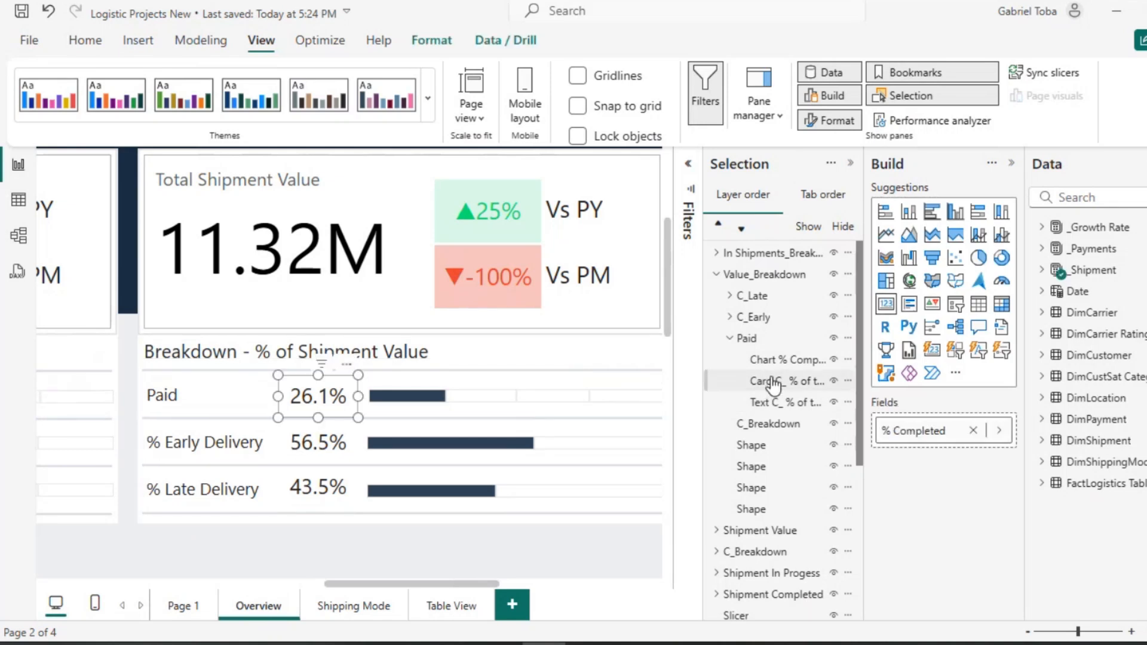
{"action": "left_click", "coordinate": [999, 430]}
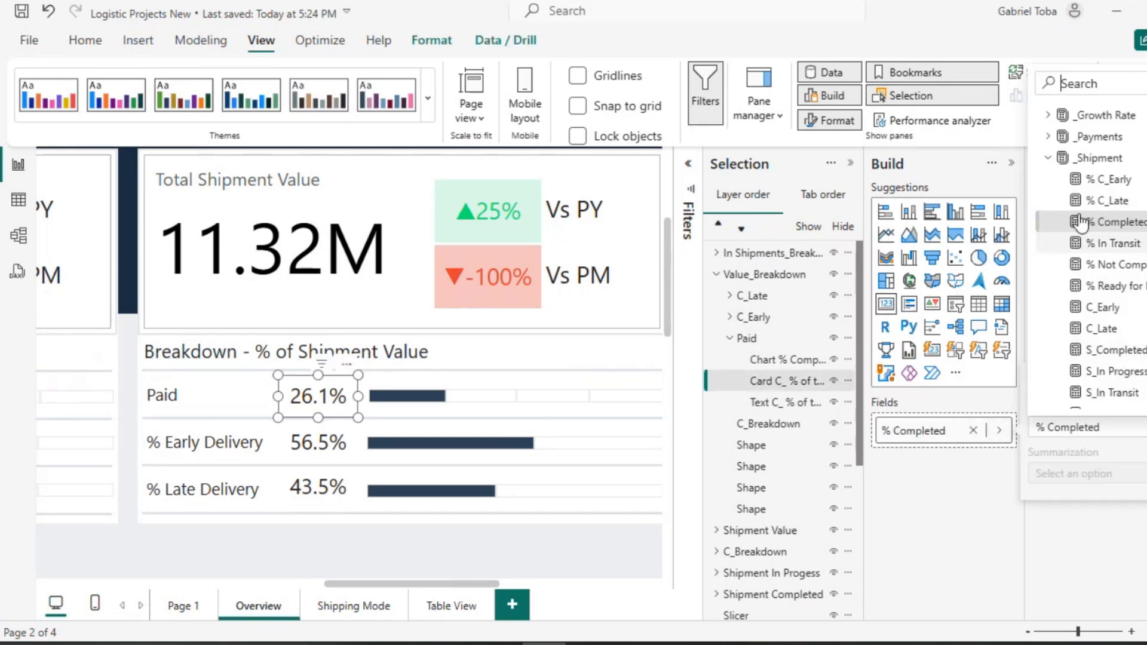
{"action": "left_click", "coordinate": [1070, 138]}
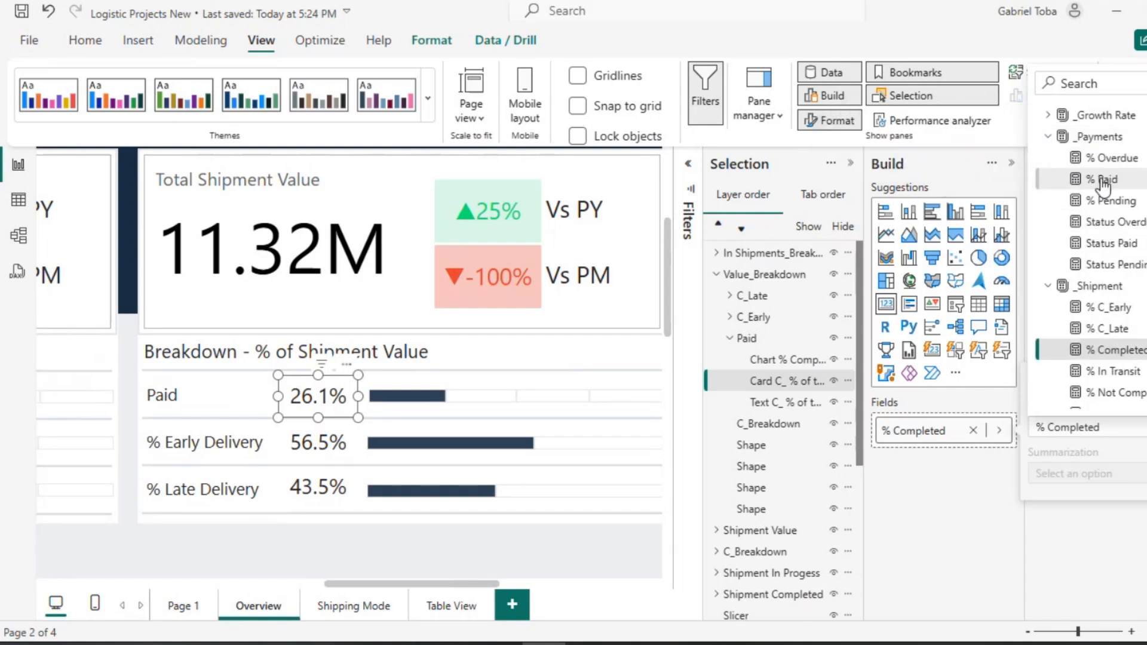
{"action": "left_click", "coordinate": [1104, 181]}
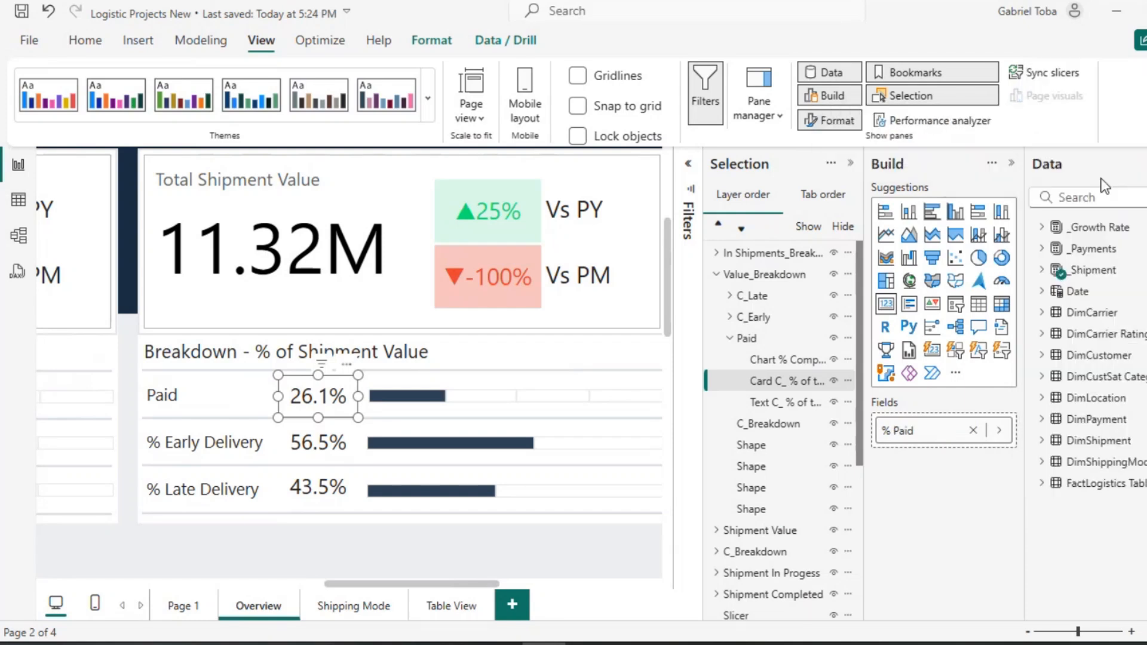
Format the % Paid measure in the _Payments table as a percentage with one decimal place.
{"action": "left_click", "coordinate": [1042, 249]}
{"action": "left_click", "coordinate": [1112, 291]}
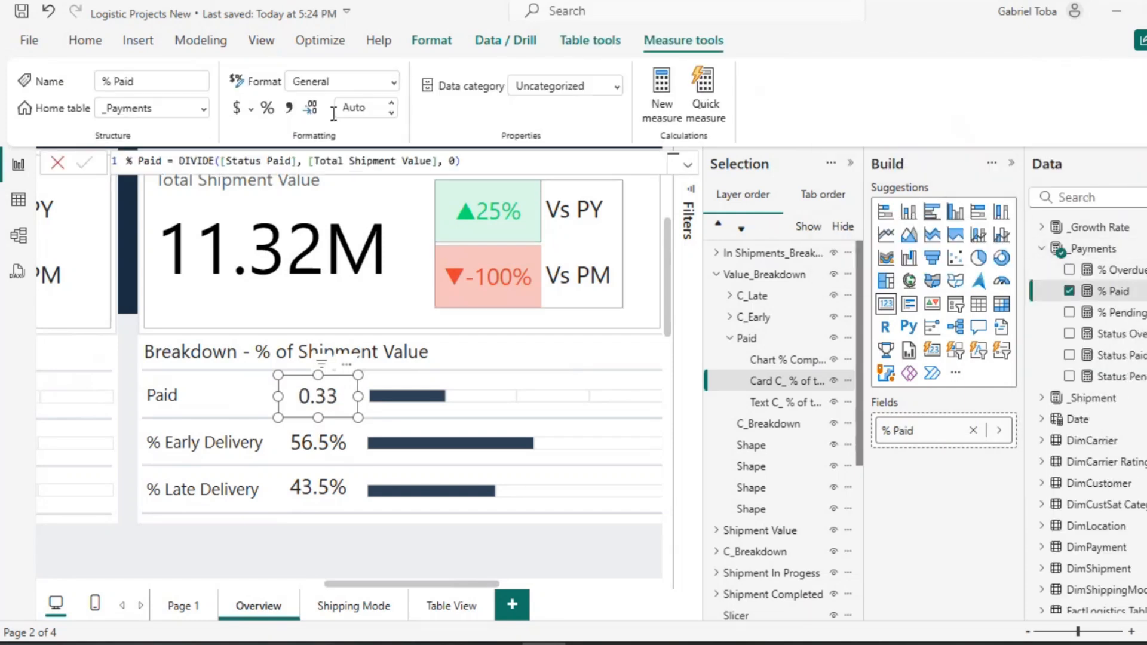
{"action": "left_click", "coordinate": [267, 109]}
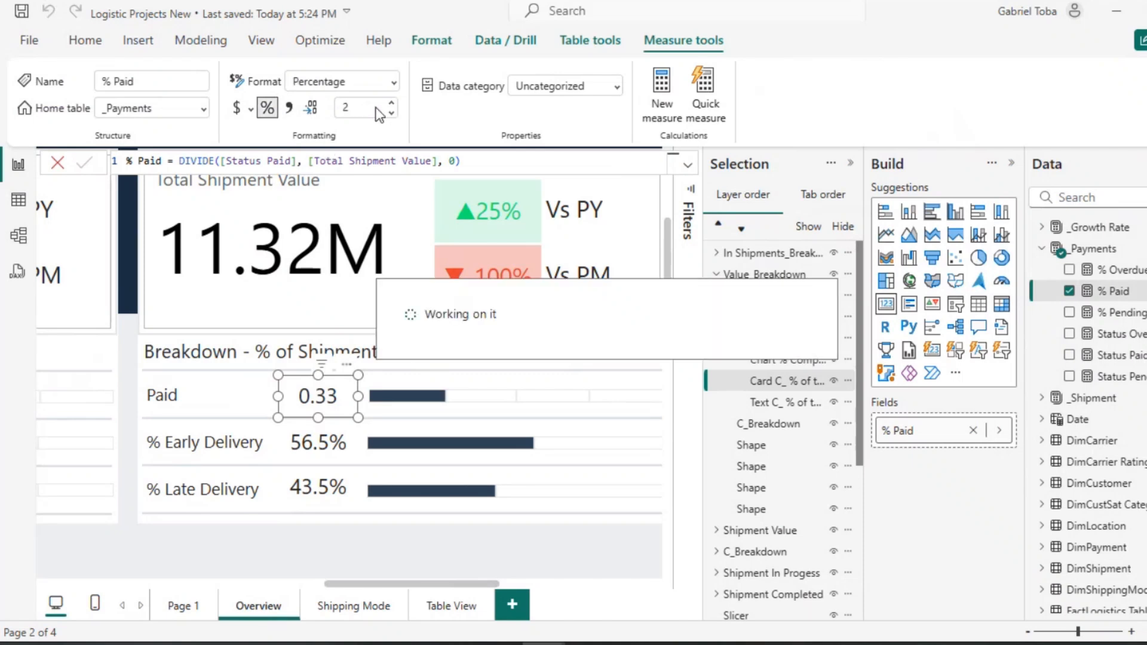
{"action": "double_click", "coordinate": [356, 106]}
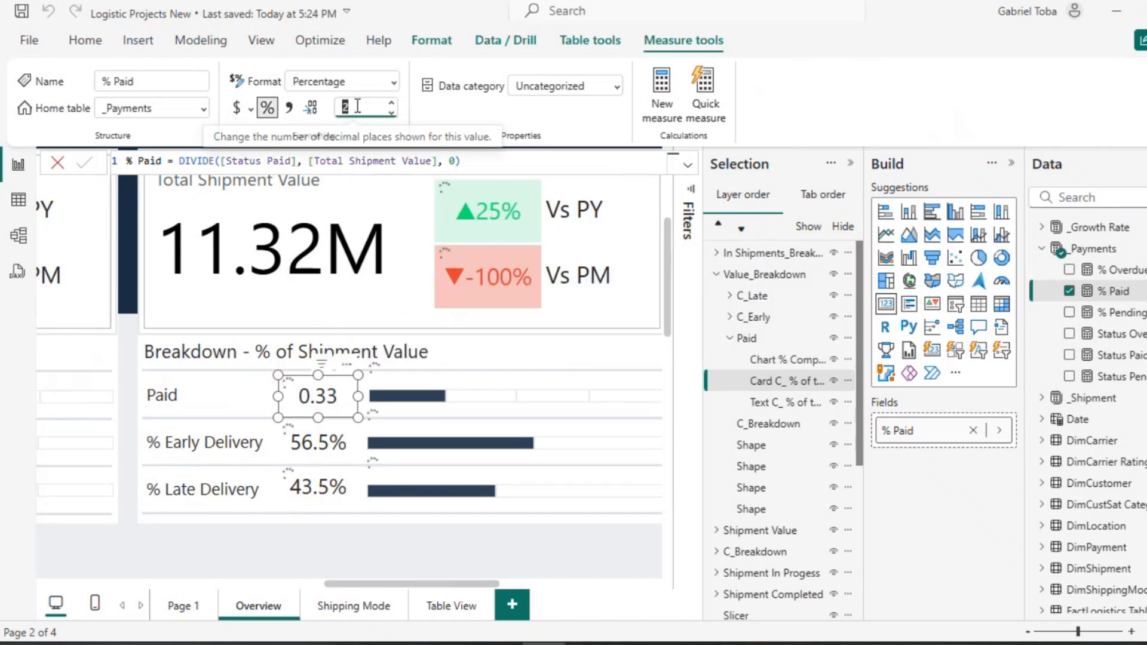
Format the % Pending measure in the _Payments table as a percentage with one decimal place.
{"action": "left_click", "coordinate": [1126, 316]}
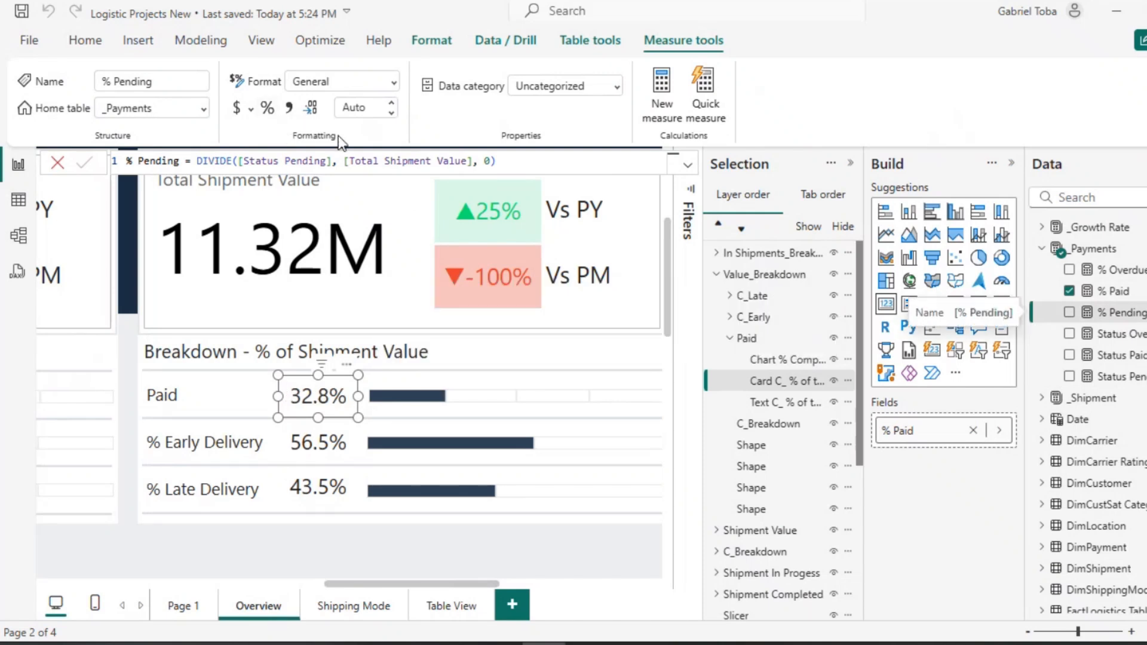
{"action": "left_click", "coordinate": [267, 108]}
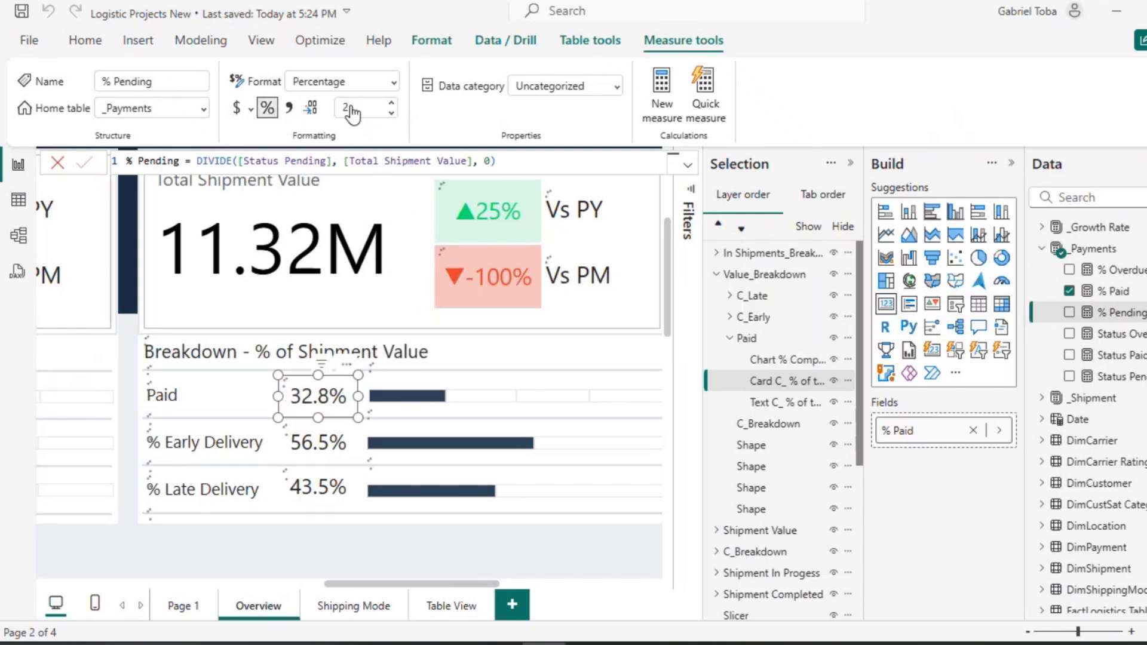
{"action": "double_click", "coordinate": [352, 106]}
{"action": "type", "text": "1"}
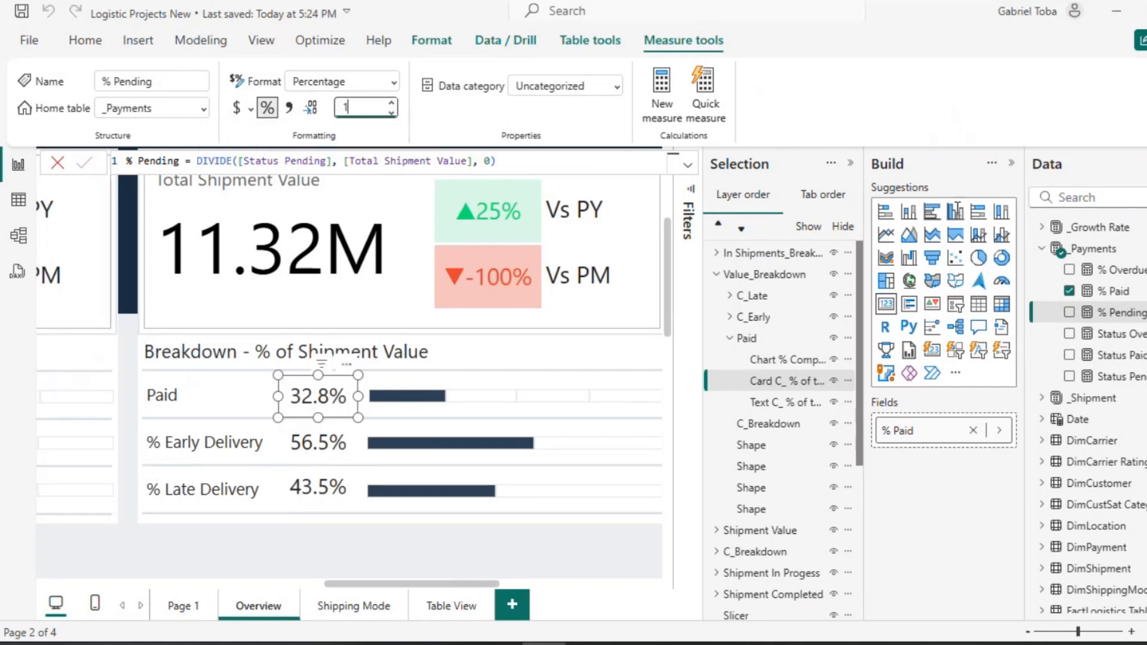
Format the % Overdue measure in the _Payments table as a percentage with one decimal place.
{"action": "left_click", "coordinate": [1117, 276]}
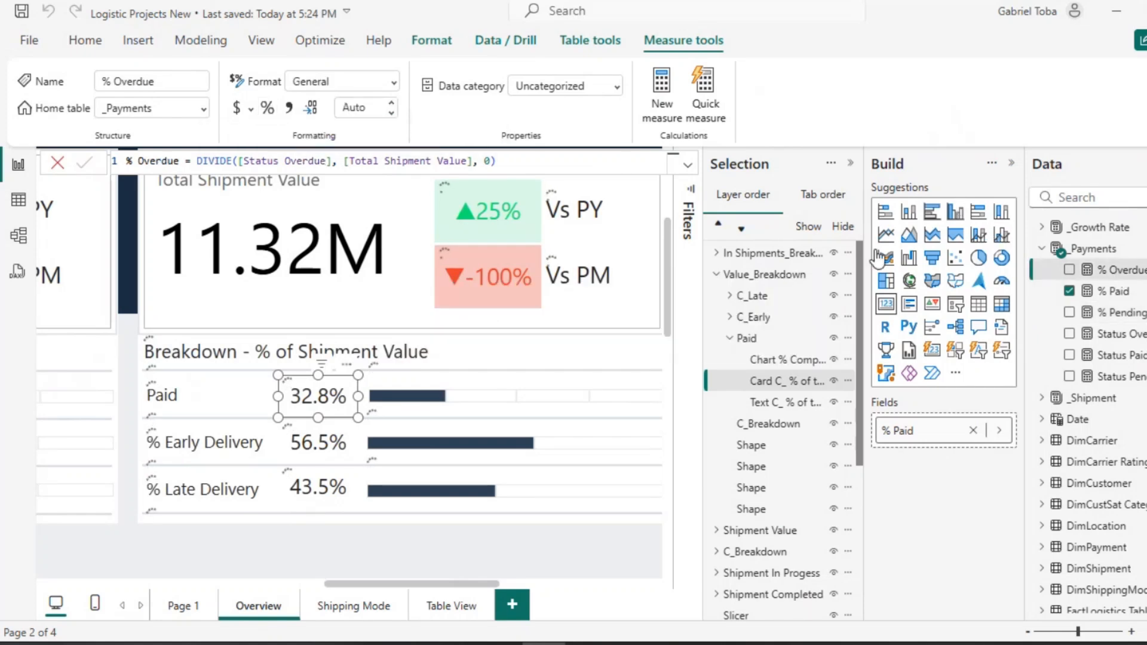
{"action": "left_click", "coordinate": [267, 111]}
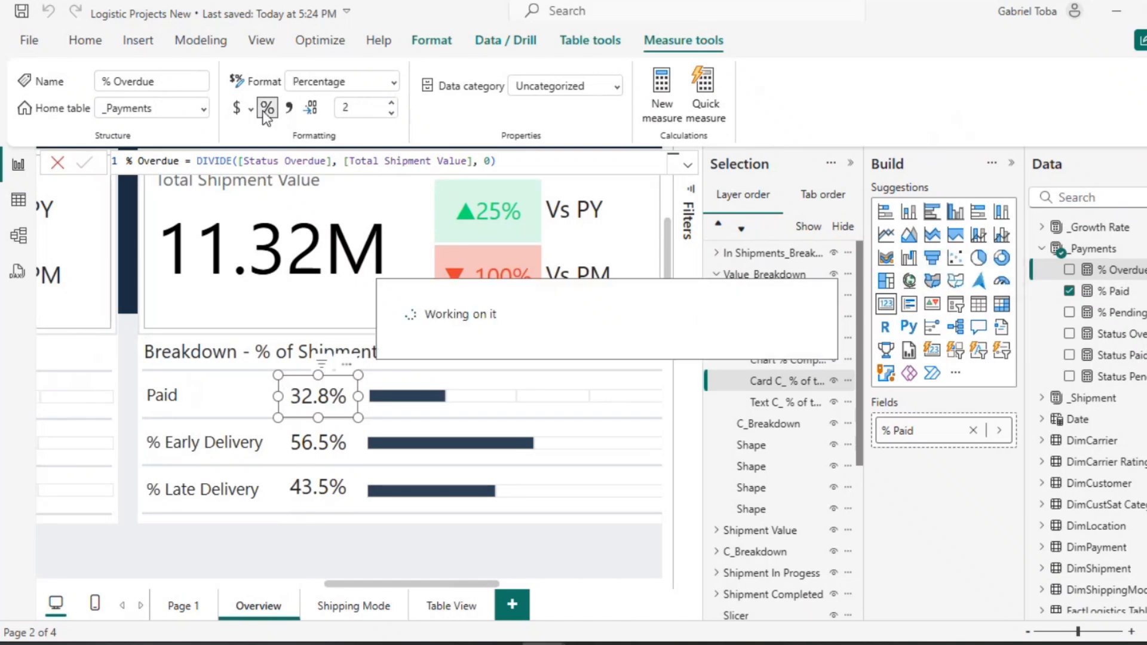
{"action": "left_click", "coordinate": [360, 111]}
{"action": "type", "text": "1"}
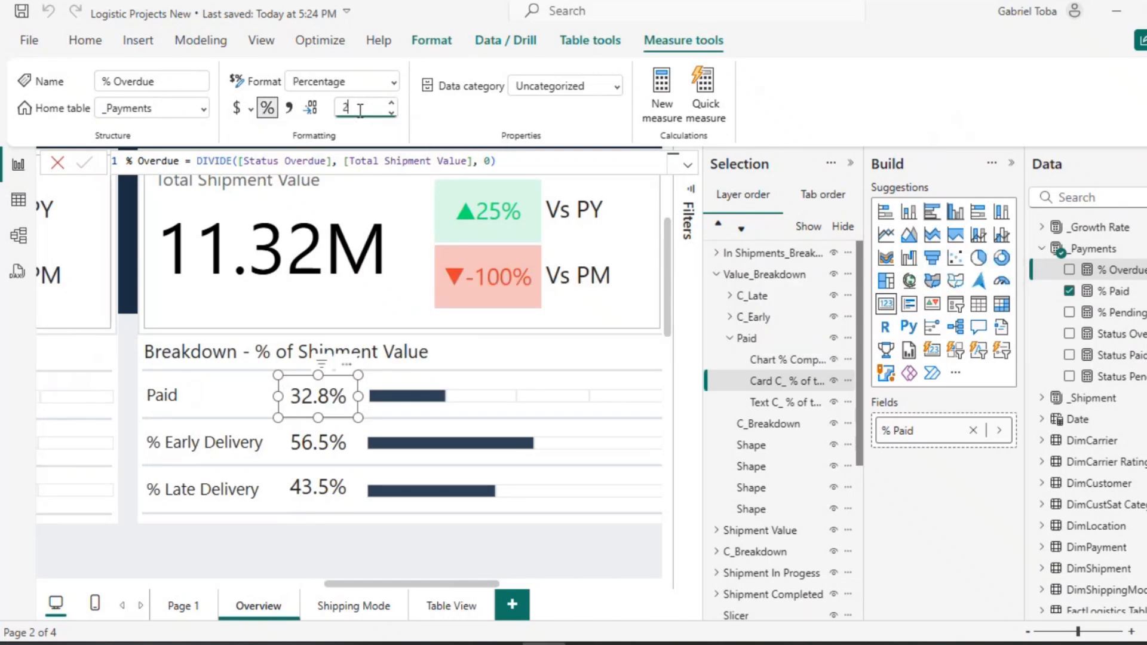
{"action": "key", "text": "BackSpace"}
{"action": "type", "text": "2"}
{"action": "key", "text": "Return"}
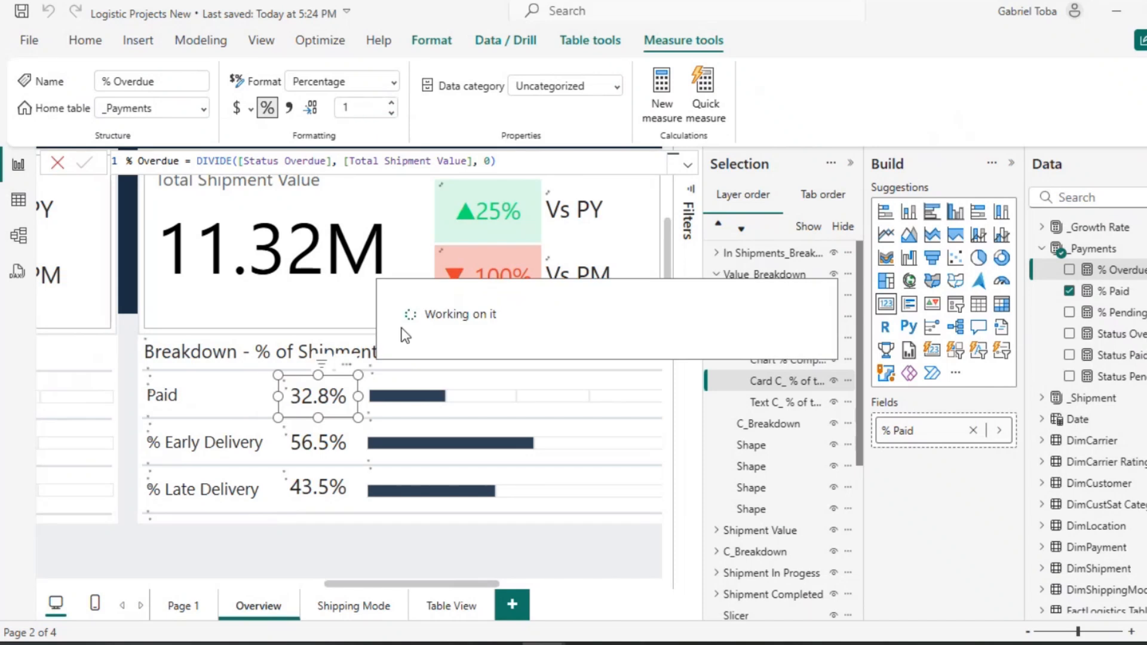
{"action": "left_click", "coordinate": [1129, 315]}
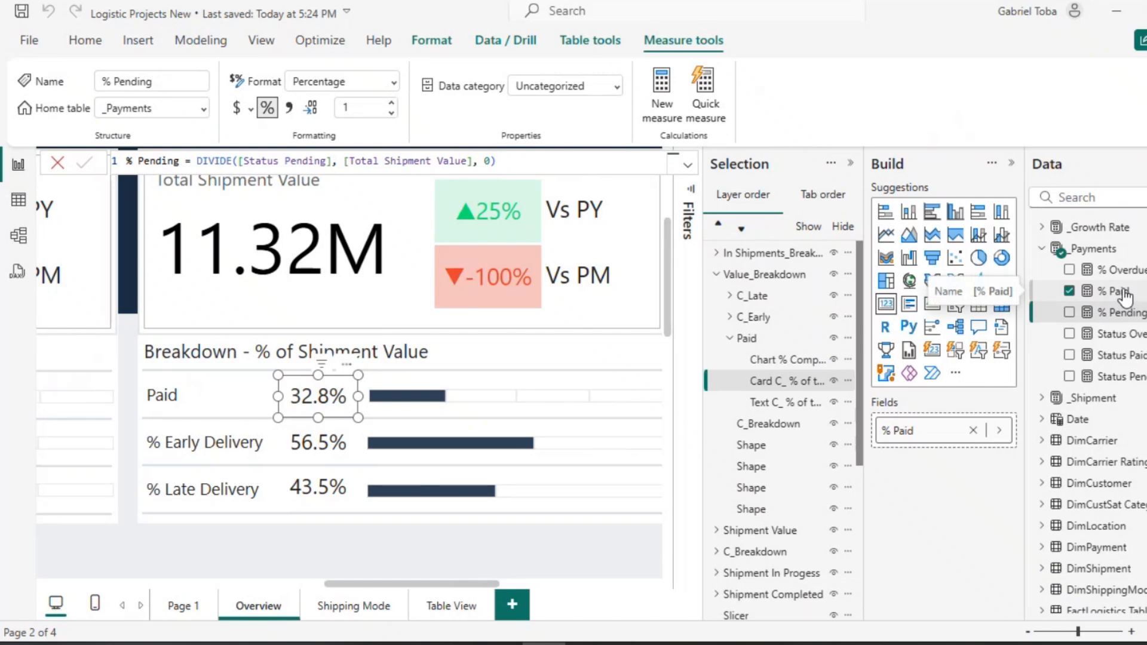
Select the bar chart in the Paid group and replace its % In Transit field with % Overdue from _Payments.
{"action": "left_click", "coordinate": [272, 445]}
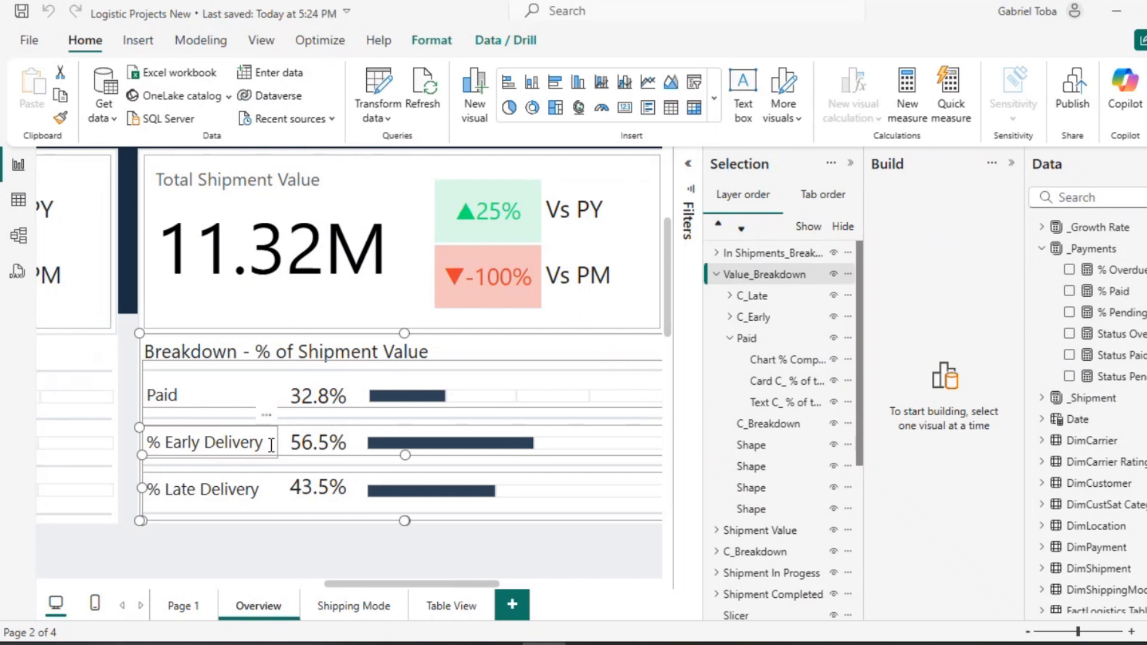
{"action": "left_click", "coordinate": [791, 362]}
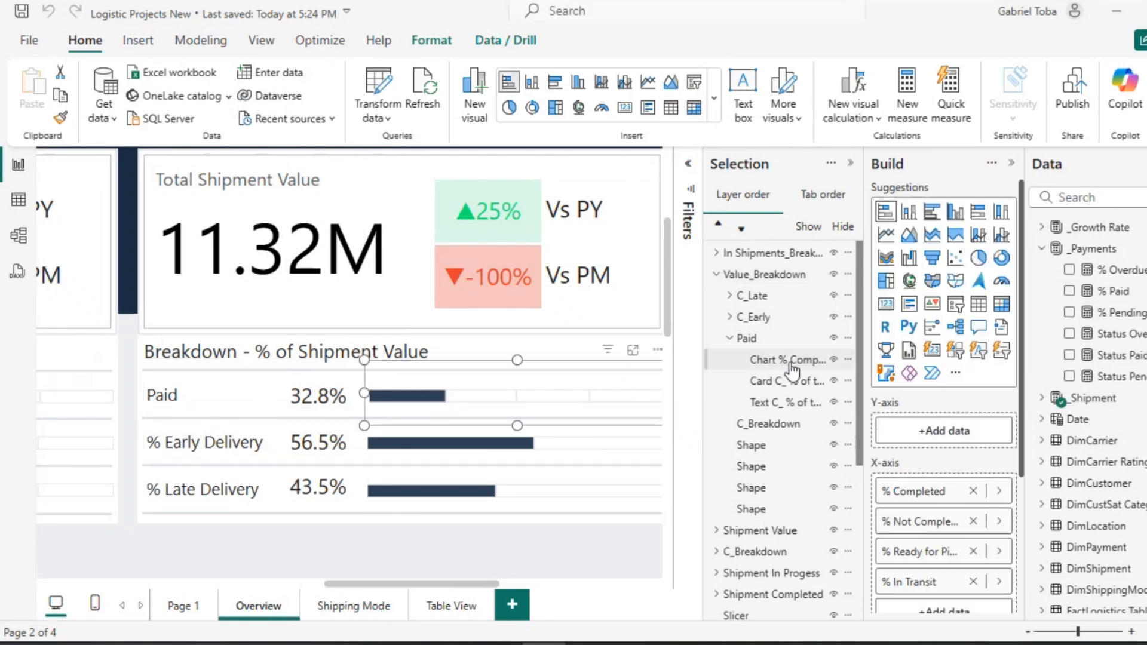
{"action": "scroll", "coordinate": [577, 570], "scroll_direction": "right", "scroll_amount": 2}
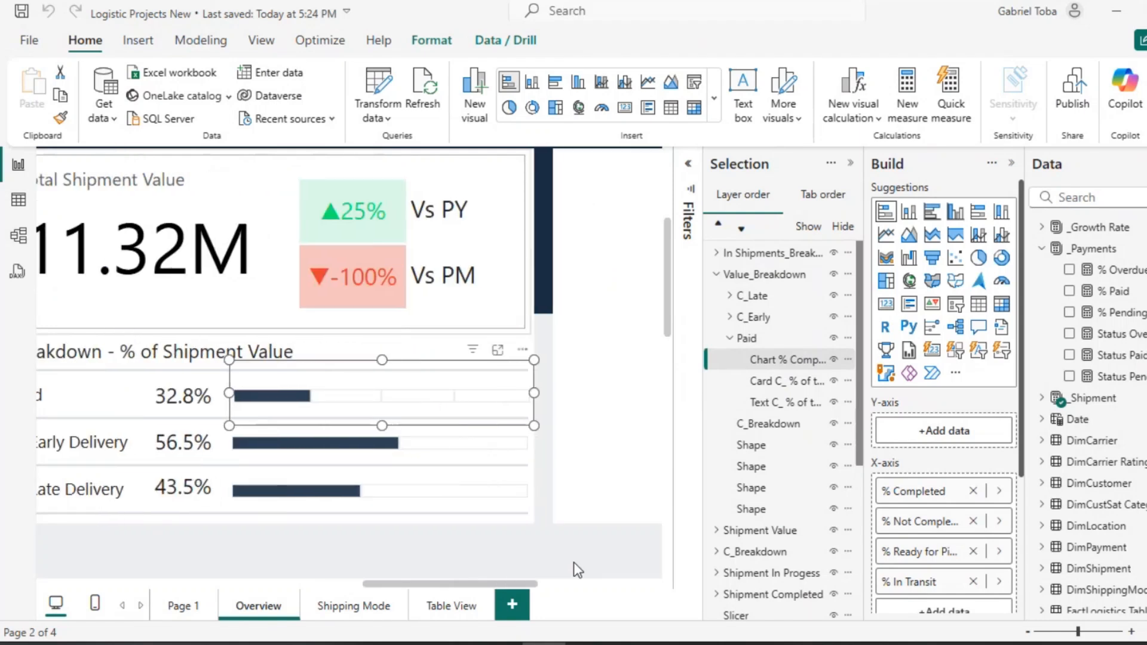
{"action": "left_click", "coordinate": [999, 583]}
{"action": "left_click", "coordinate": [1049, 240]}
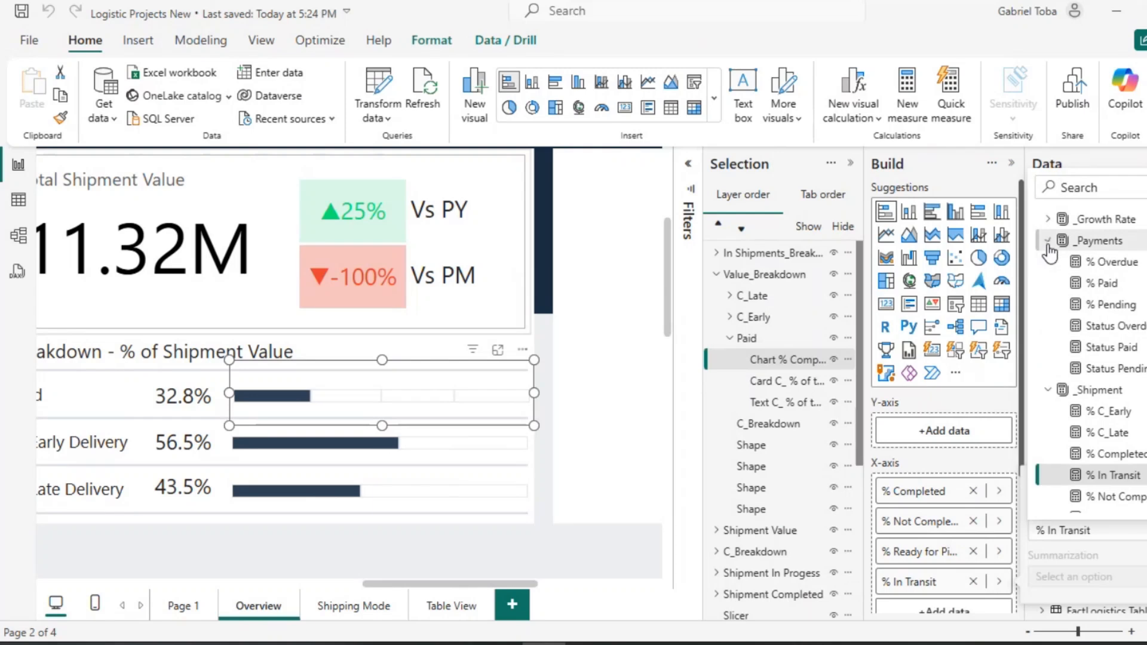
{"action": "left_click", "coordinate": [1096, 270]}
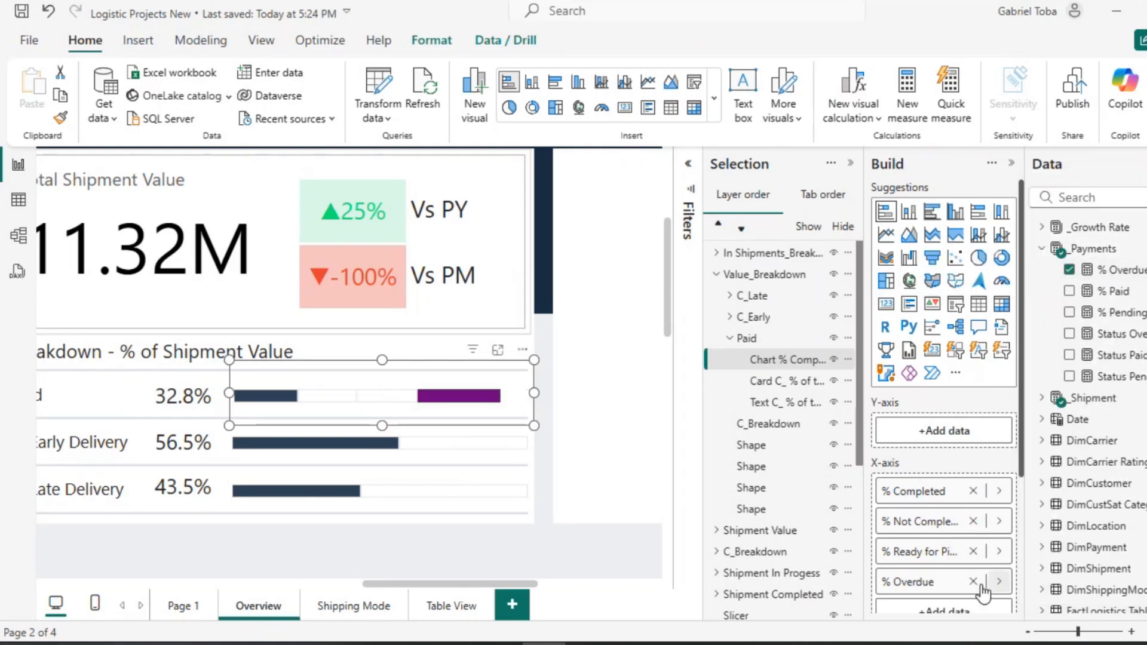
Replace the % Ready for Pickup field of the Paid row's chart with % Pending from _Payments.
{"action": "left_click", "coordinate": [999, 551]}
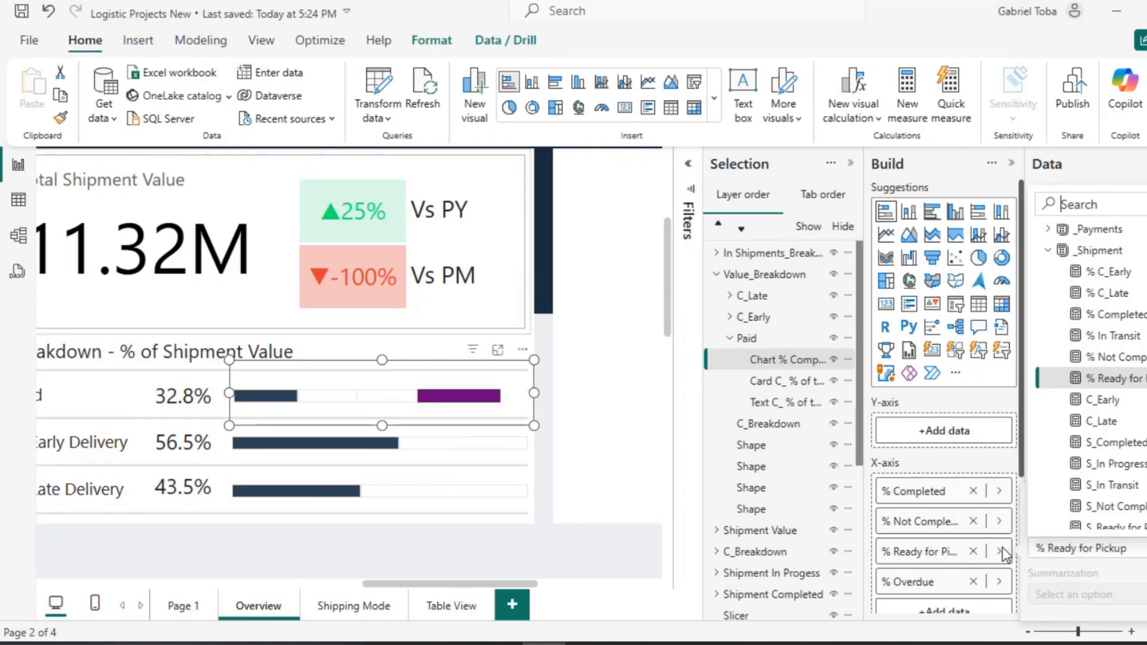
{"action": "left_click", "coordinate": [1049, 229]}
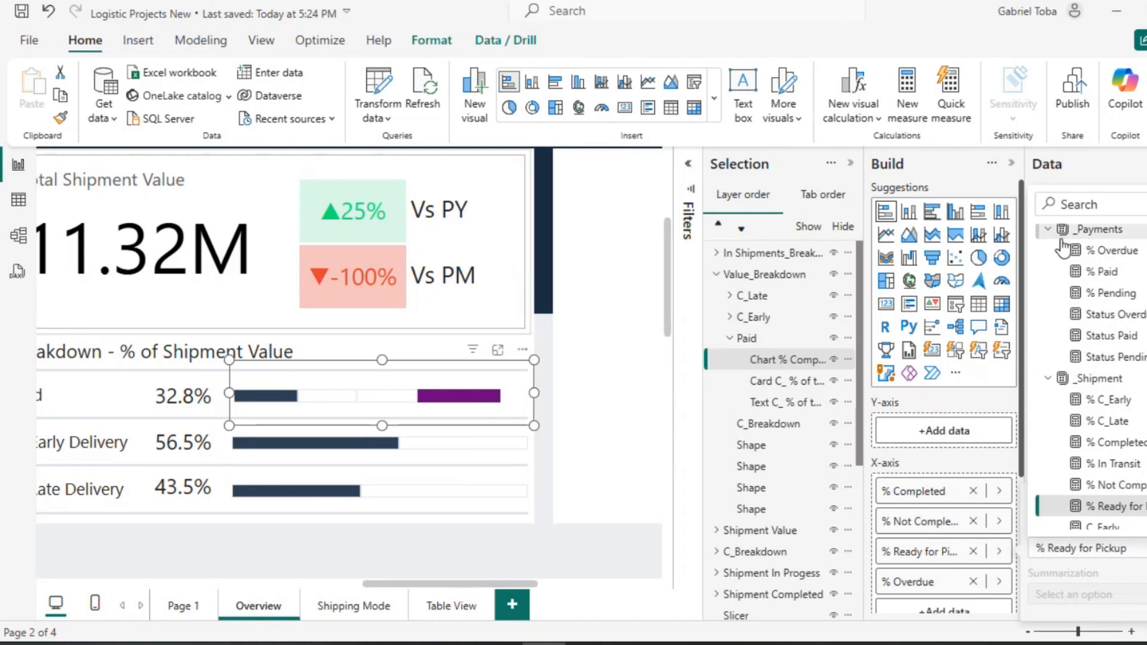
{"action": "left_click", "coordinate": [1096, 293]}
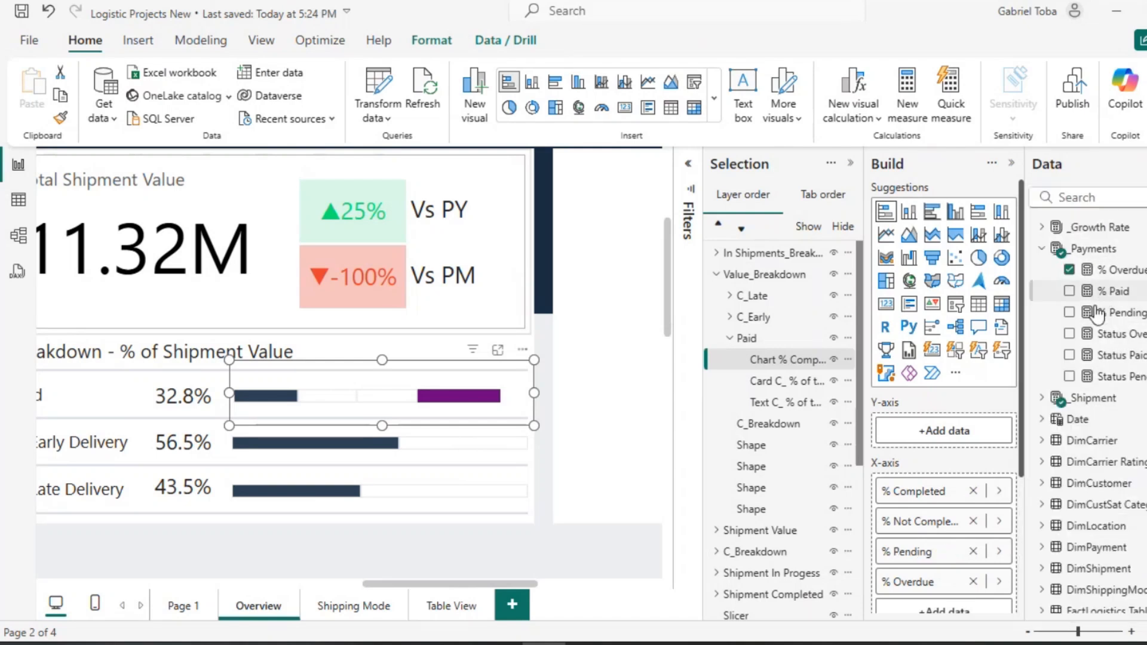
Replace the % Not Completed field of the Paid row's chart with % Paid from _Payments and remove % Completed.
{"action": "left_click", "coordinate": [999, 521]}
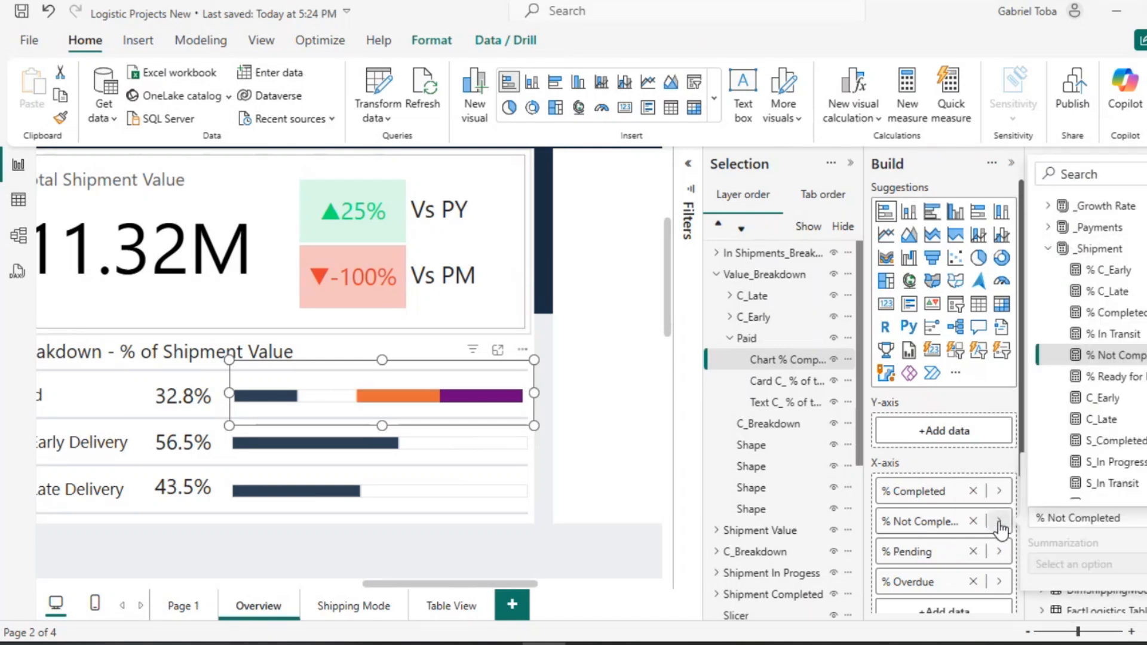
{"action": "left_click", "coordinate": [1048, 220]}
{"action": "left_click", "coordinate": [1116, 269]}
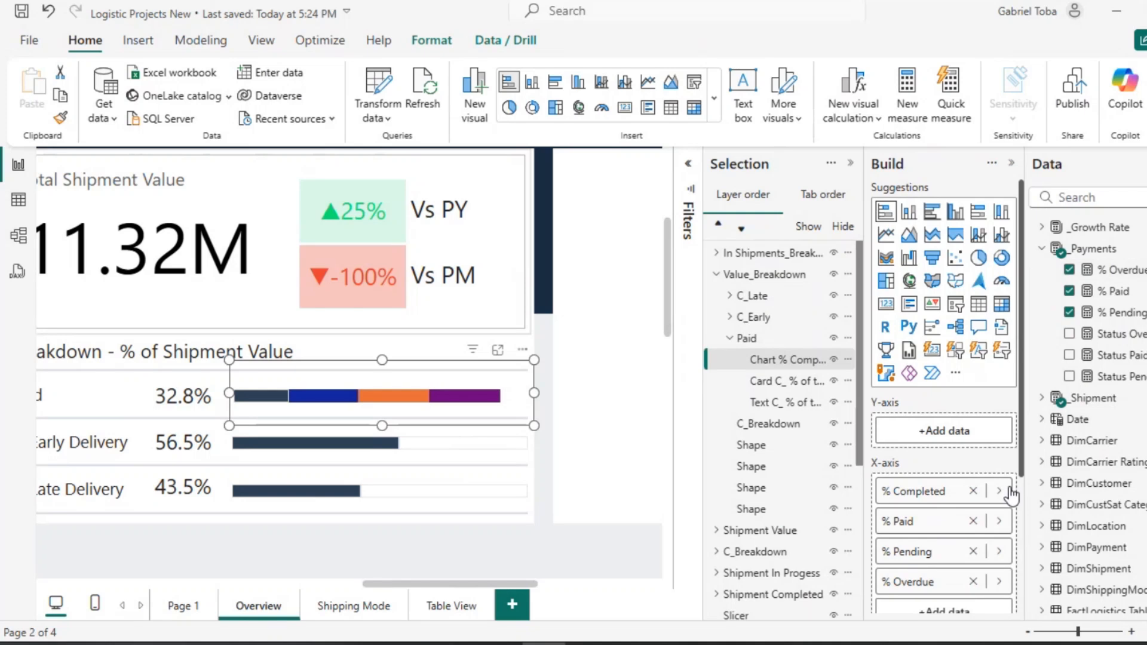
{"action": "left_click", "coordinate": [972, 491]}
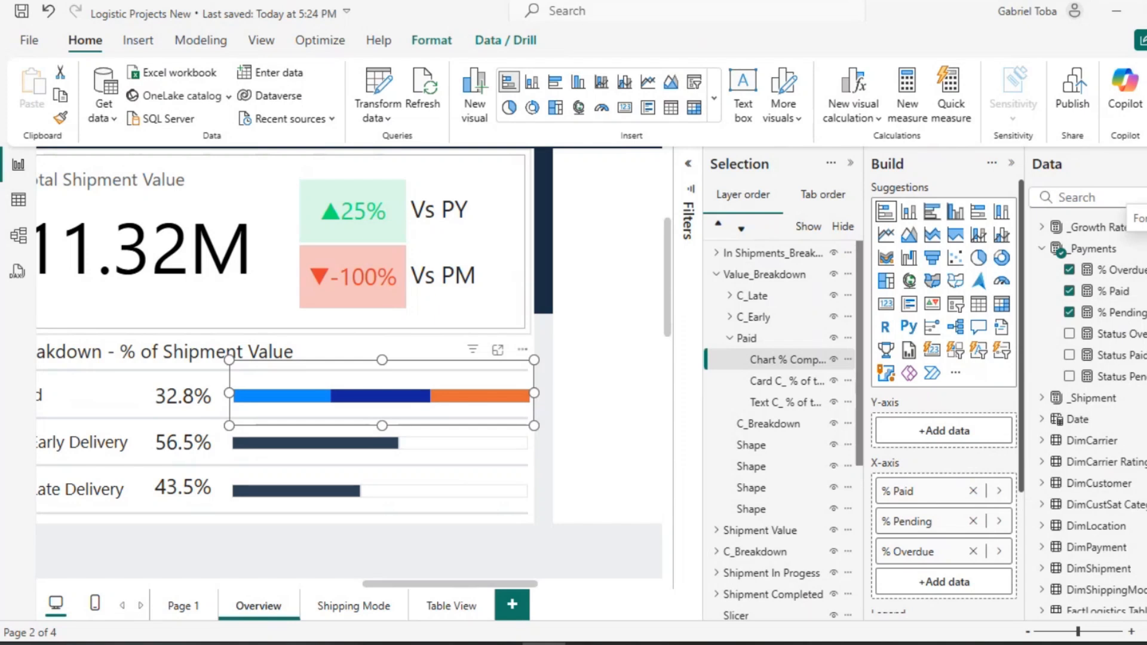
Fill the % Pending series' bars in the Paid row's chart with white.
{"action": "left_click", "coordinate": [1145, 197]}
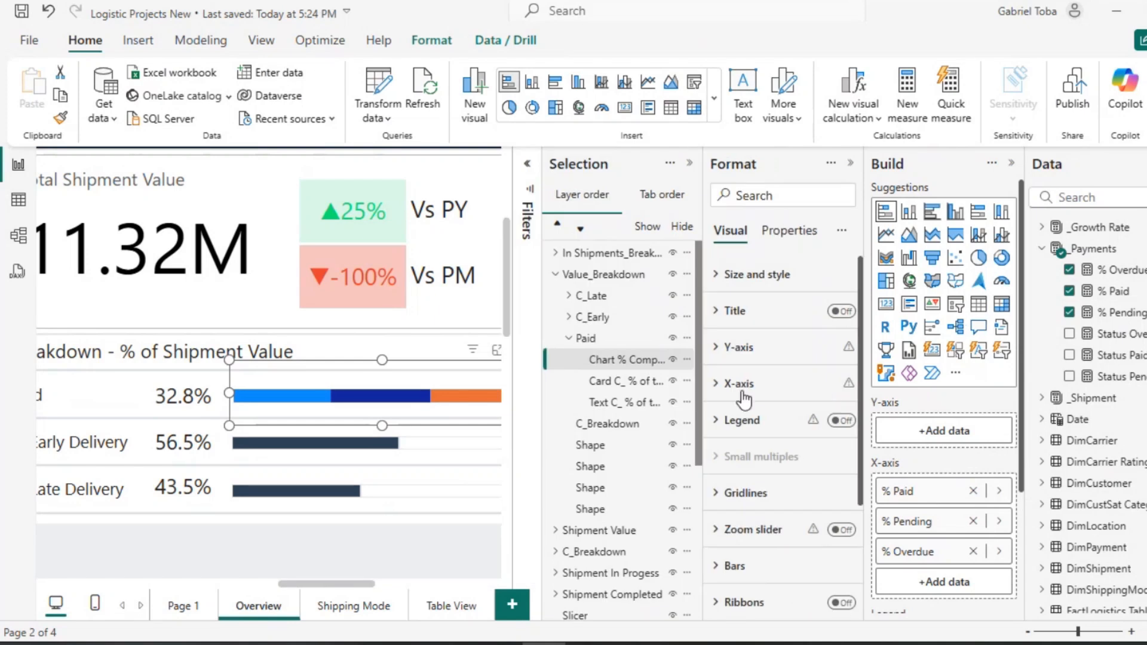
{"action": "left_click", "coordinate": [730, 566]}
{"action": "scroll", "coordinate": [776, 526], "scroll_direction": "down", "scroll_amount": 3}
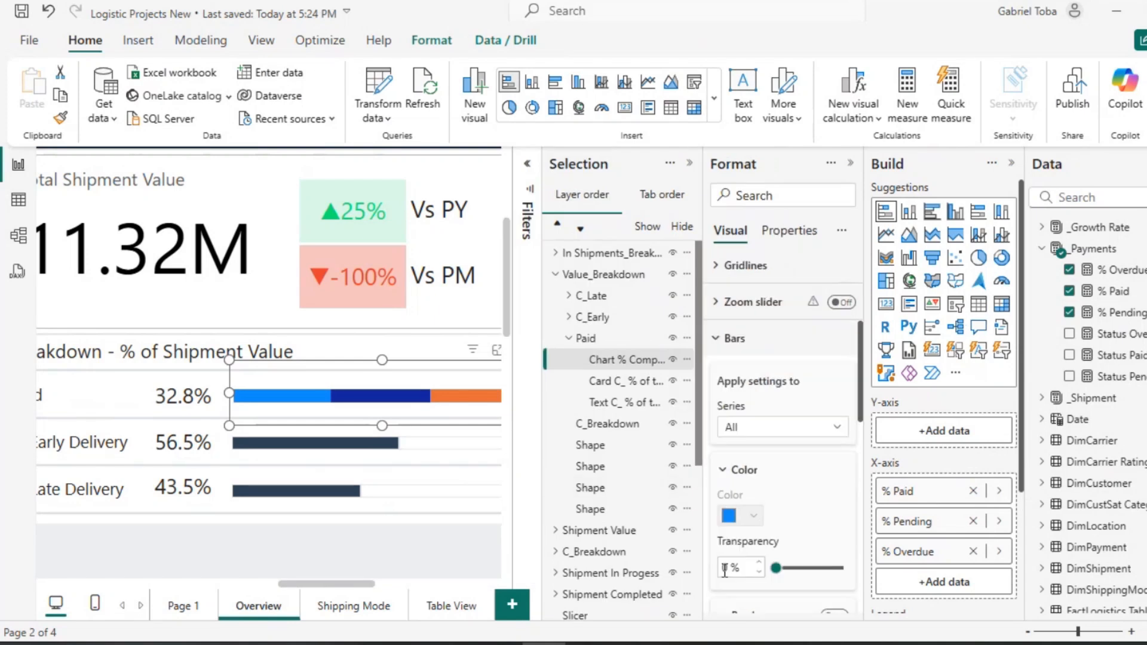
{"action": "left_click", "coordinate": [838, 434]}
{"action": "left_click", "coordinate": [750, 485]}
{"action": "left_click", "coordinate": [754, 518]}
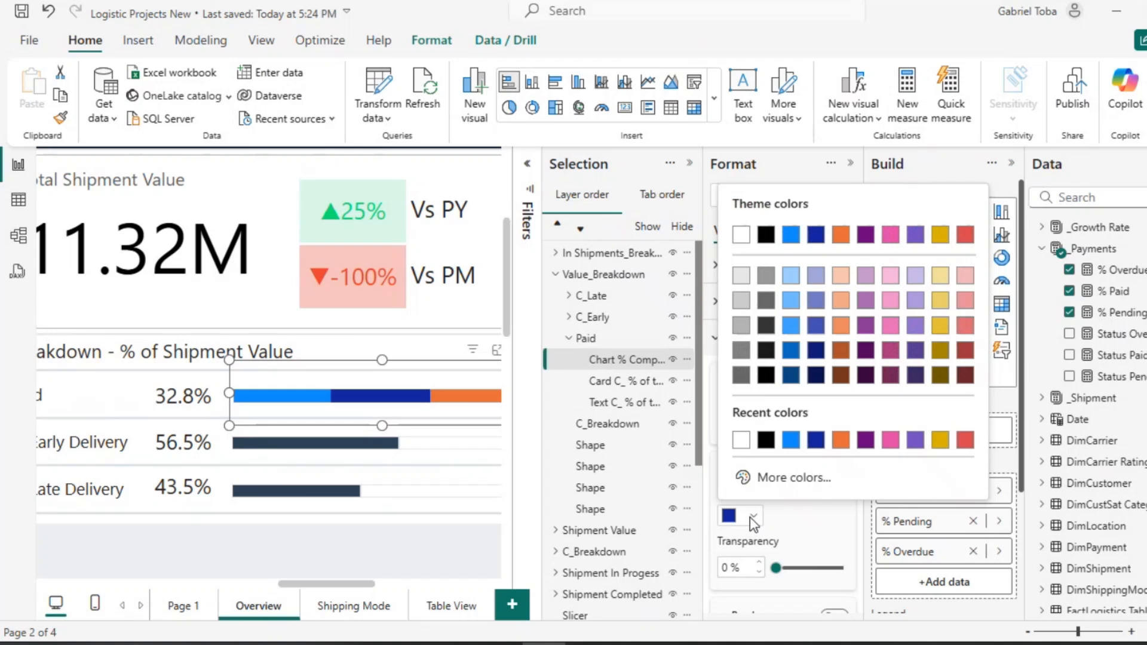
{"action": "left_click", "coordinate": [741, 440]}
Turn on the border for the % Pending bars and color it light grey (#E6E6E6).
{"action": "scroll", "coordinate": [776, 418], "scroll_direction": "down", "scroll_amount": 2}
{"action": "left_click", "coordinate": [834, 449]}
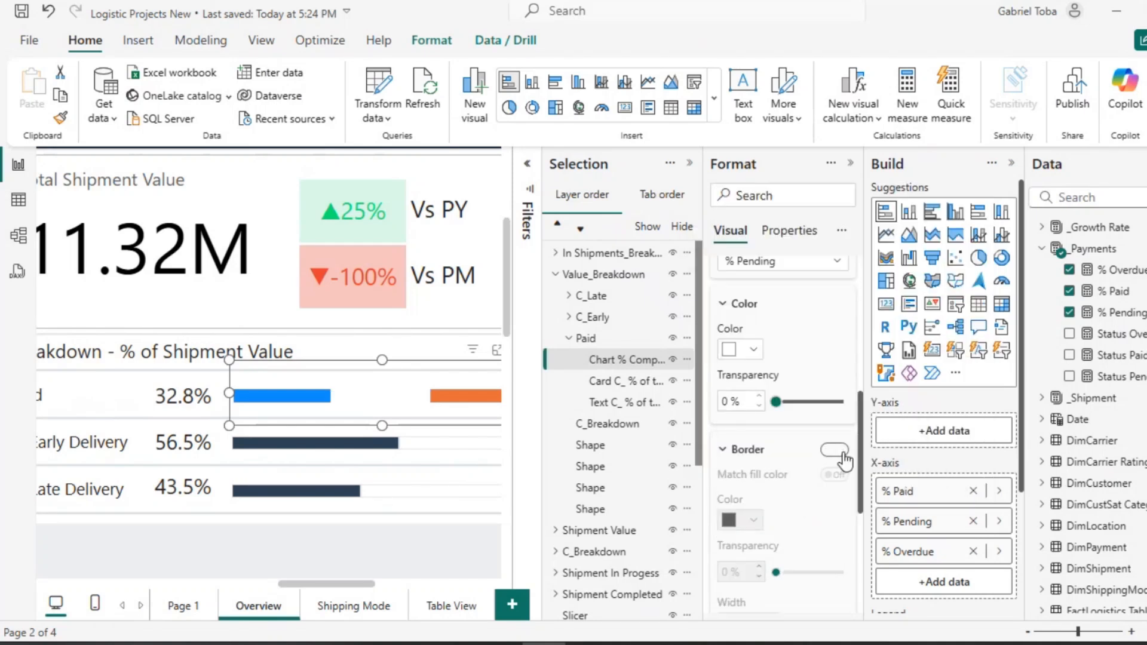
{"action": "left_click", "coordinate": [754, 520]}
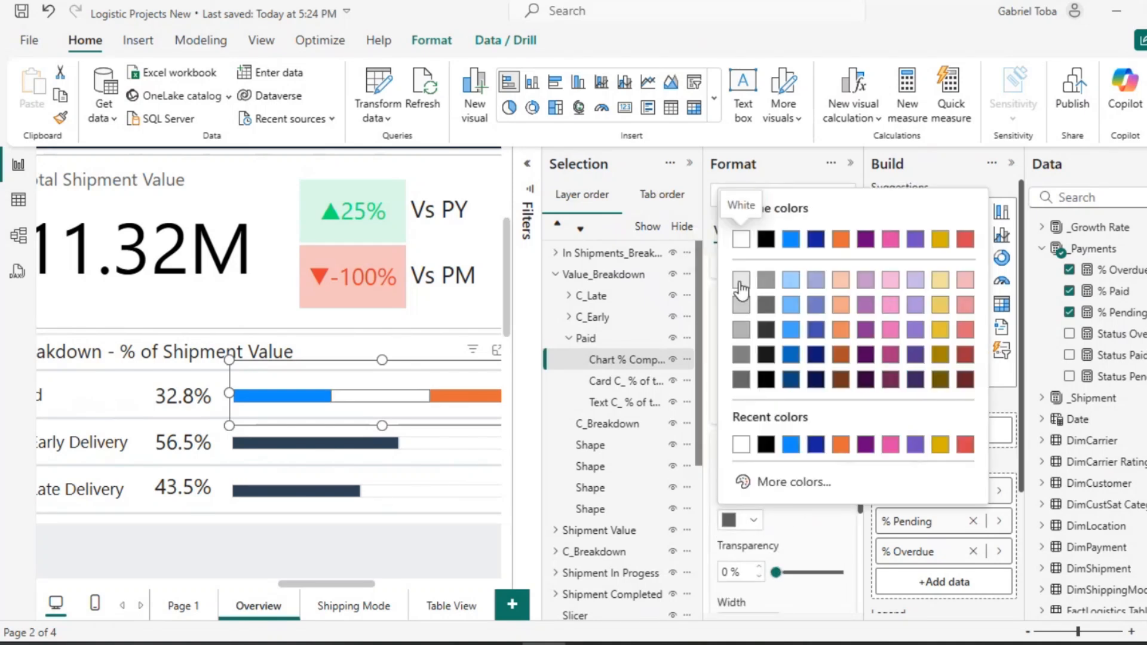
{"action": "left_click", "coordinate": [741, 279]}
{"action": "scroll", "coordinate": [808, 537], "scroll_direction": "down", "scroll_amount": 3}
Fill the % Overdue series' bars in the Paid row's chart with white.
{"action": "scroll", "coordinate": [809, 538], "scroll_direction": "up", "scroll_amount": 5}
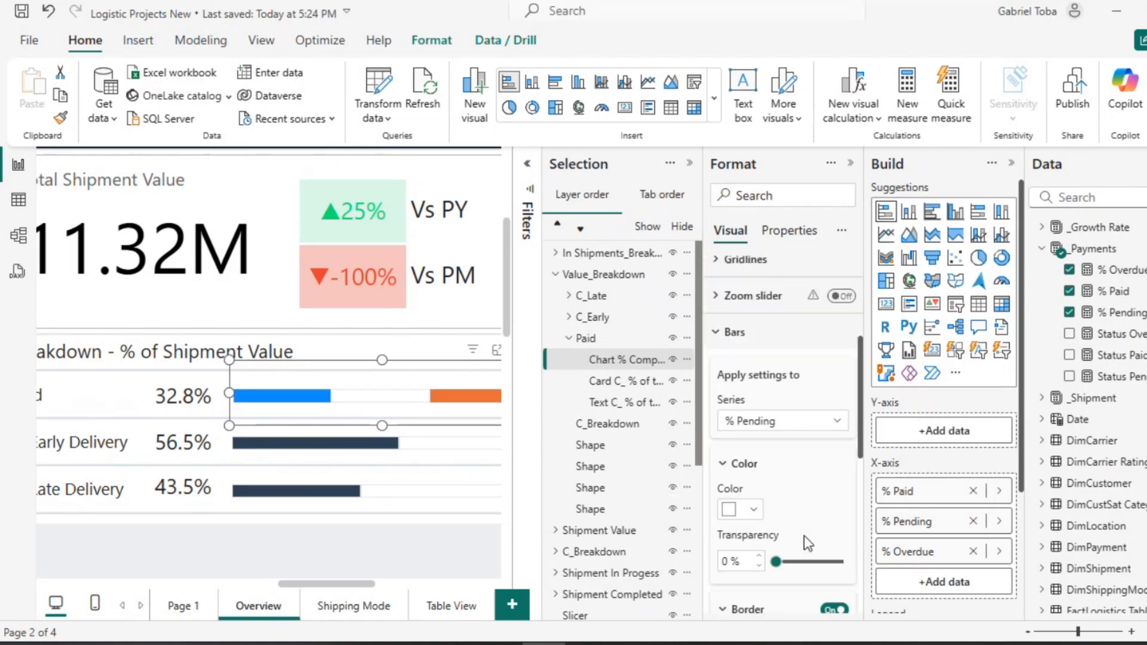
{"action": "left_click", "coordinate": [831, 421]}
{"action": "left_click", "coordinate": [745, 505]}
{"action": "left_click", "coordinate": [756, 510]}
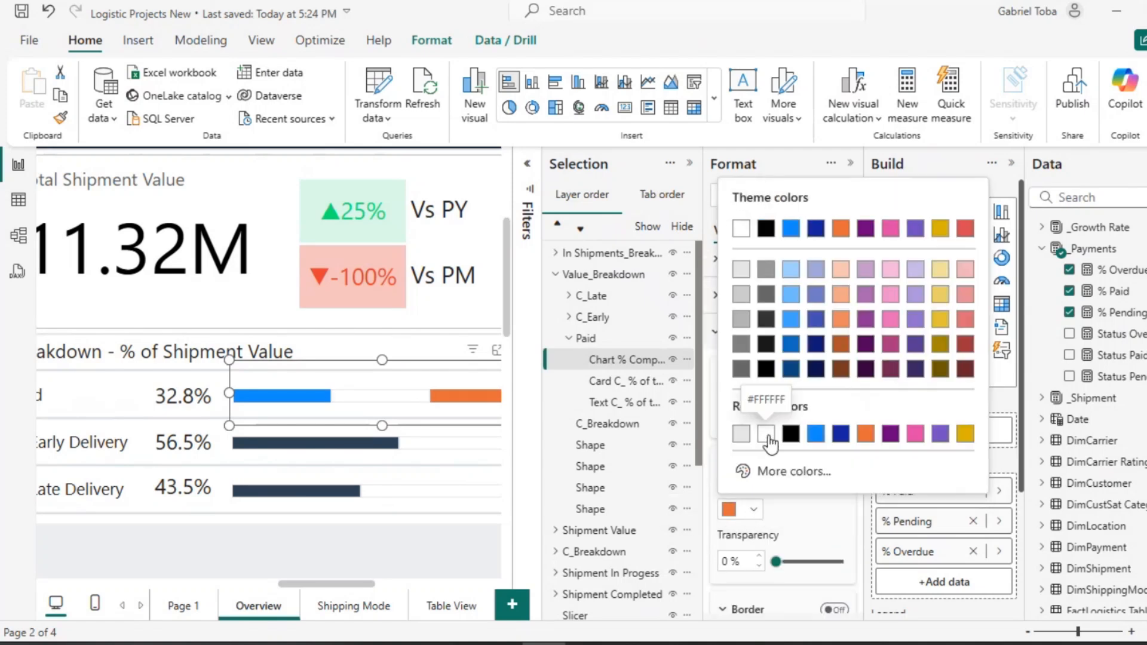
{"action": "left_click", "coordinate": [747, 436]}
Turn on the border for the % Overdue bars and color it light grey (#E6E6E6).
{"action": "scroll", "coordinate": [783, 511], "scroll_direction": "down", "scroll_amount": 3}
{"action": "left_click", "coordinate": [834, 426]}
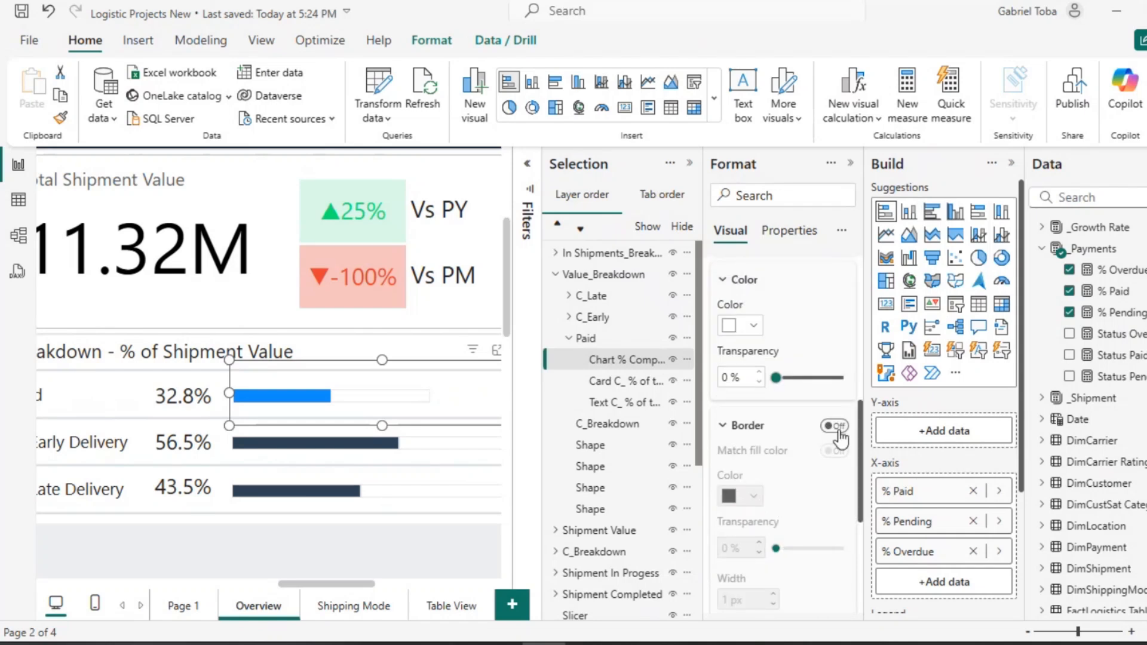
{"action": "left_click", "coordinate": [753, 509]}
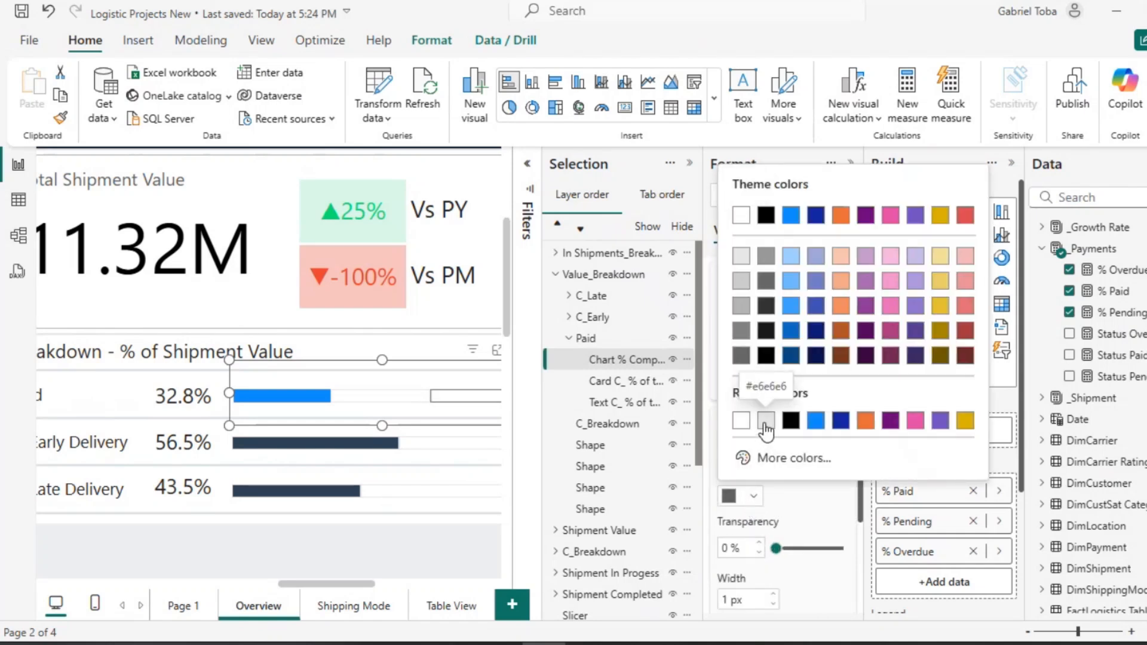
{"action": "left_click", "coordinate": [746, 418]}
{"action": "scroll", "coordinate": [762, 334], "scroll_direction": "up", "scroll_amount": 3}
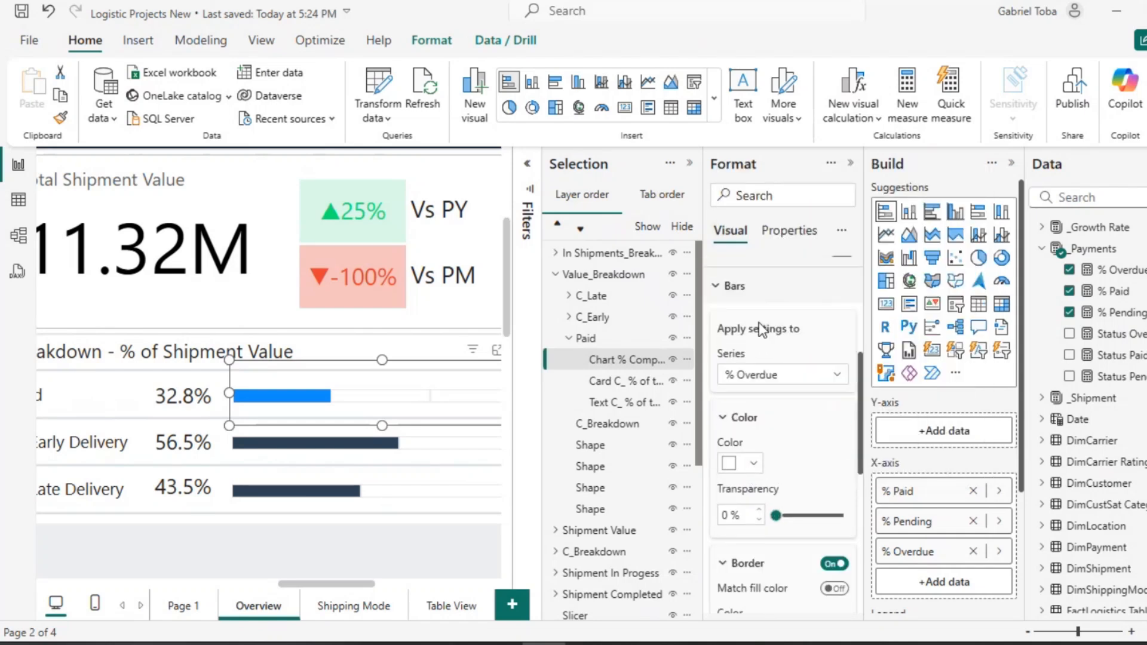
Set the % Paid series' bar color to #2E4156, copying the Chart Color code from the Word document Project report and KPI details.
{"action": "left_click", "coordinate": [829, 389]}
{"action": "left_click", "coordinate": [742, 431]}
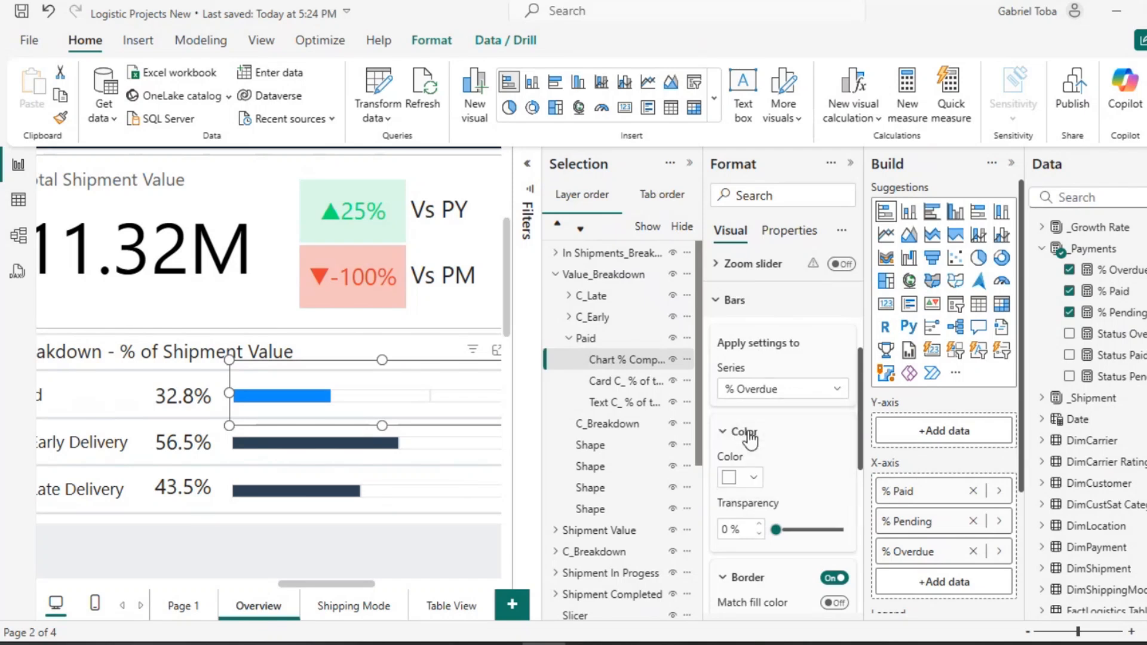
{"action": "left_click", "coordinate": [755, 479]}
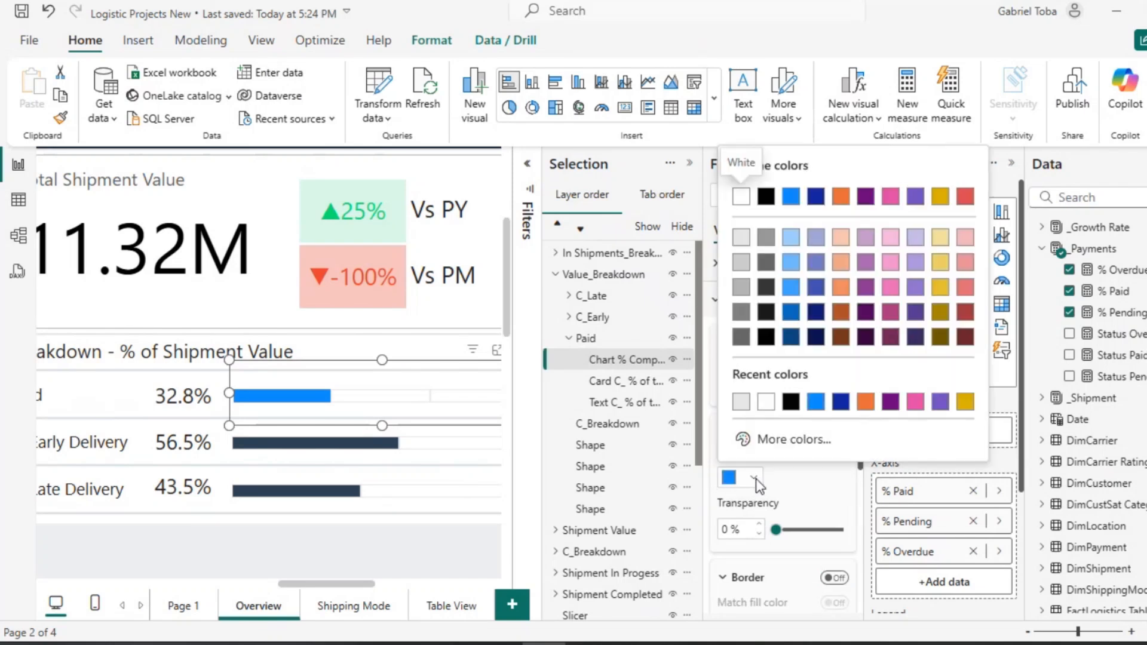
{"action": "left_click", "coordinate": [777, 441]}
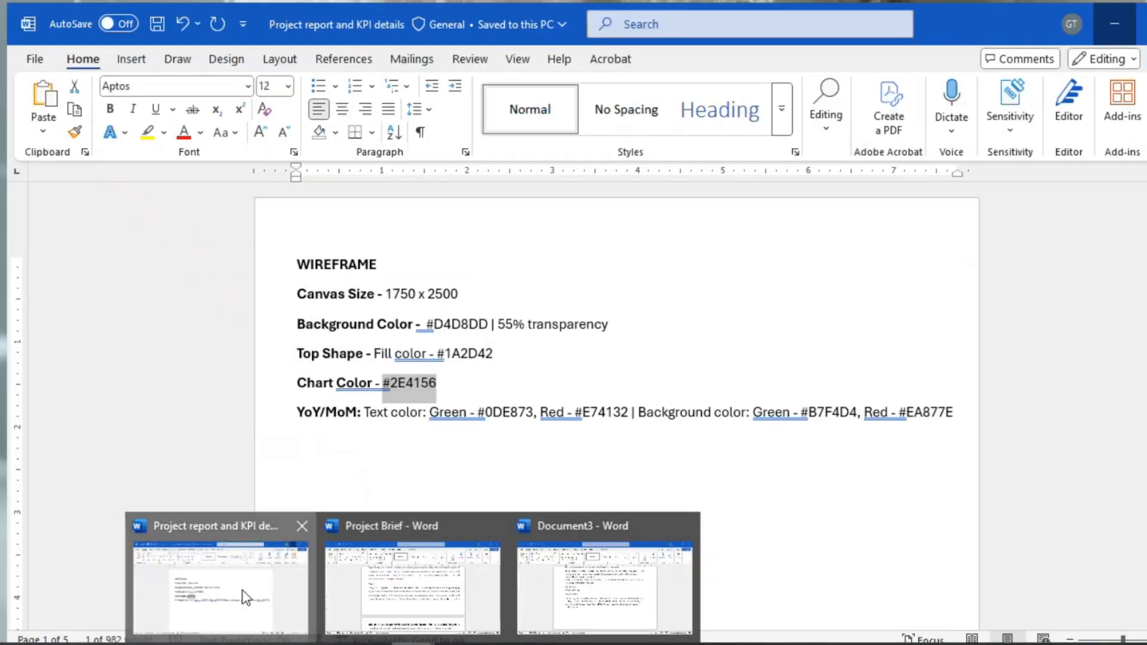
{"action": "left_click", "coordinate": [242, 590]}
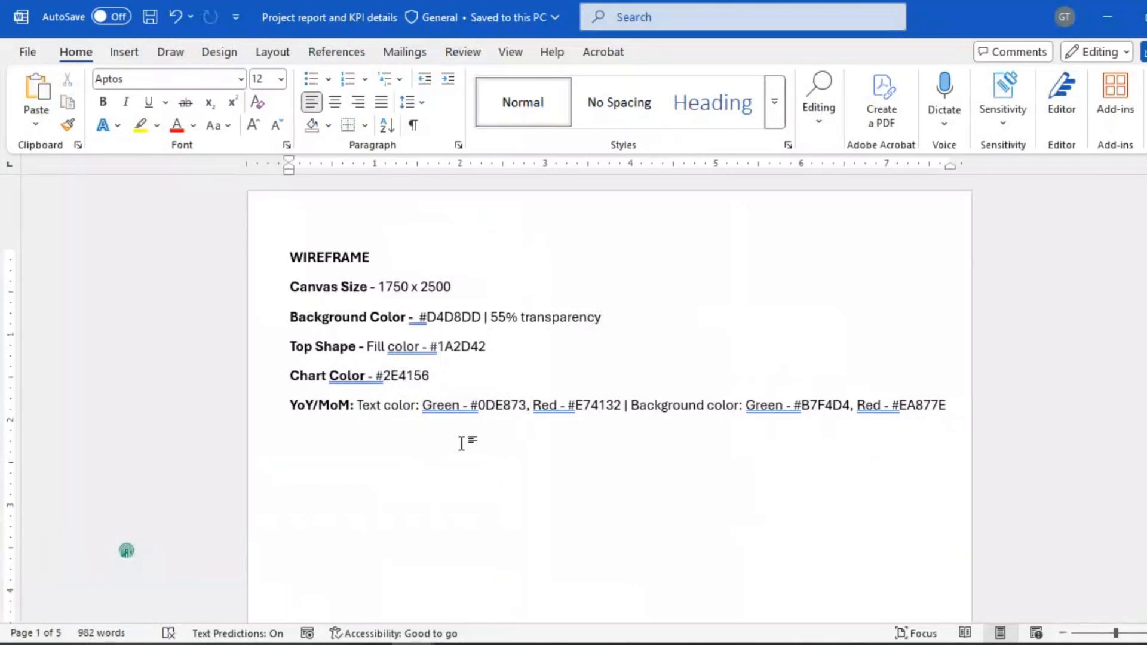
{"action": "left_click_drag", "start_coordinate": [329, 376], "coordinate": [429, 377]}
{"action": "key", "text": "ctrl+c"}
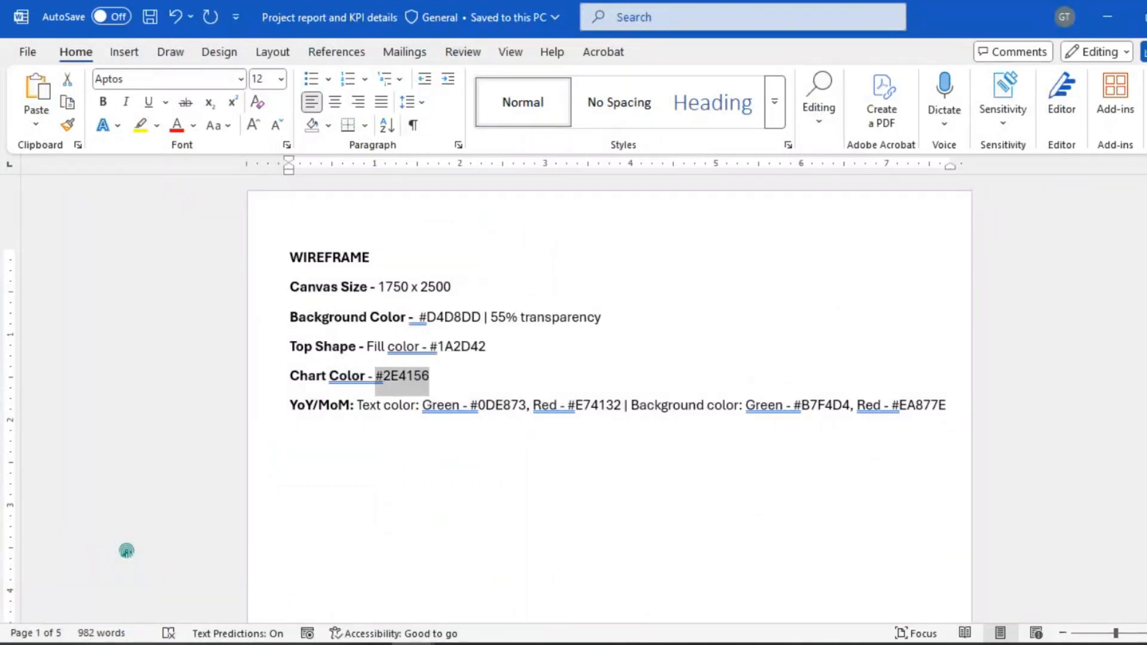
{"action": "left_click", "coordinate": [1106, 18]}
{"action": "key", "text": "ctrl+v"}
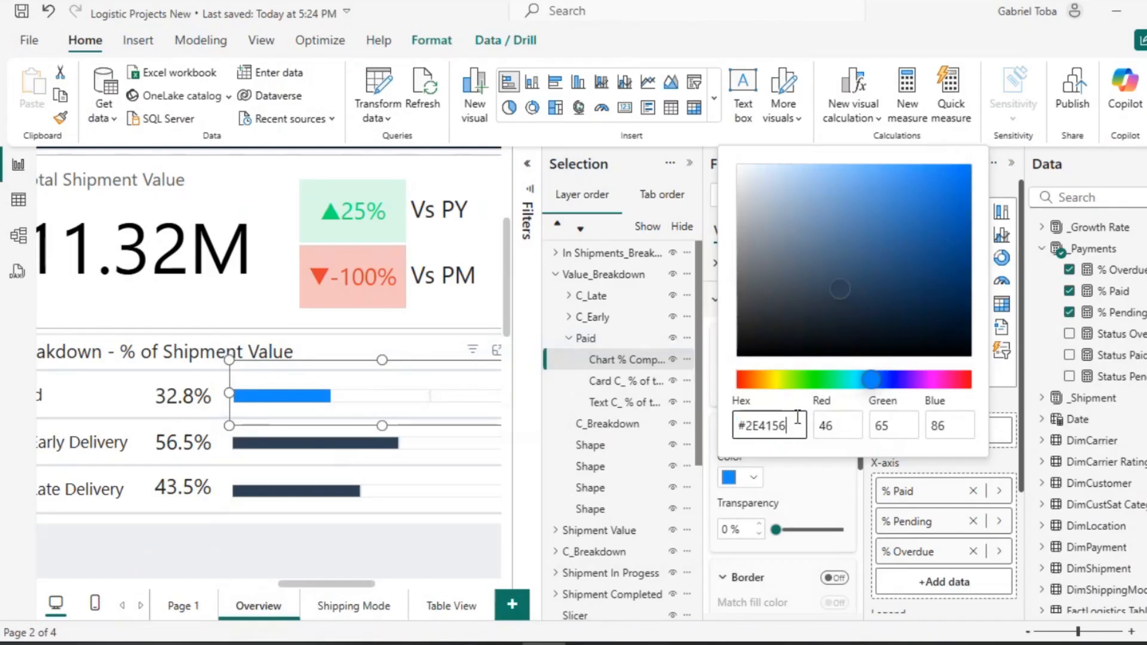
Rename the C_Early group inside Value_Breakdown to Pending.
{"action": "left_click", "coordinate": [817, 478]}
{"action": "scroll", "coordinate": [248, 496], "scroll_direction": "left", "scroll_amount": 3}
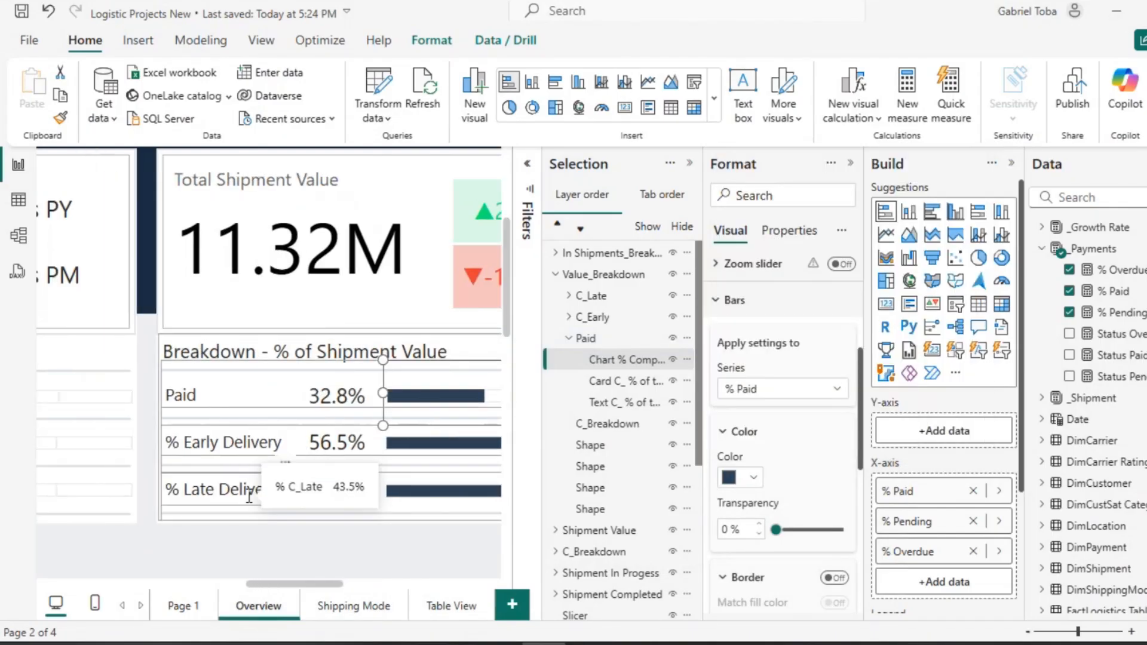
{"action": "left_click", "coordinate": [568, 338]}
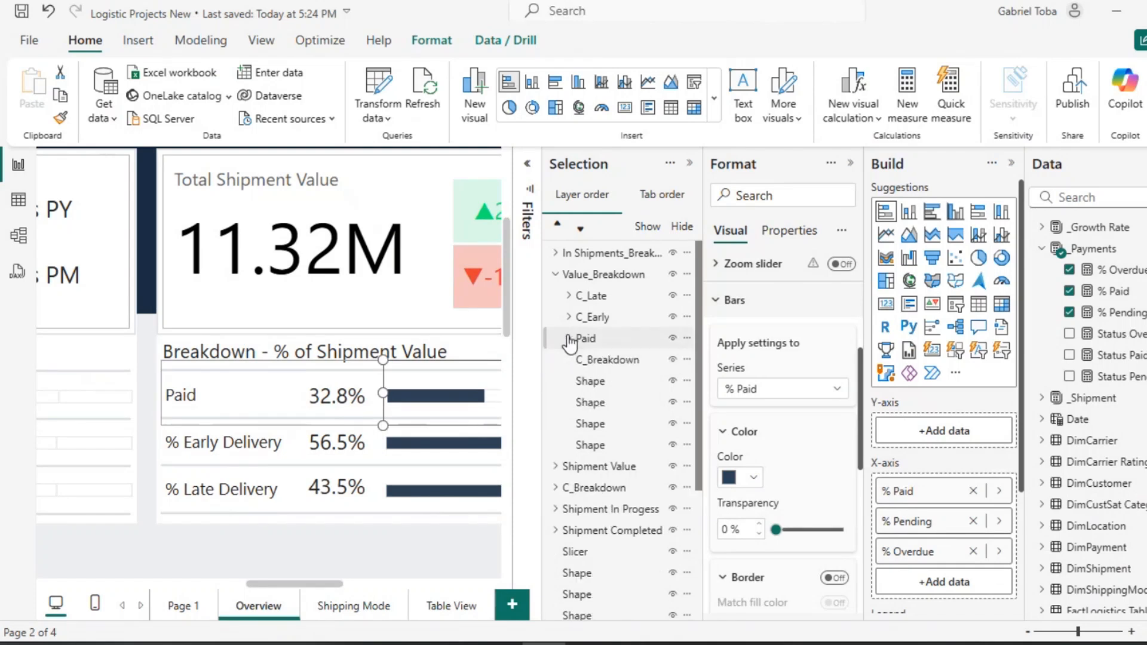
{"action": "left_click", "coordinate": [569, 317]}
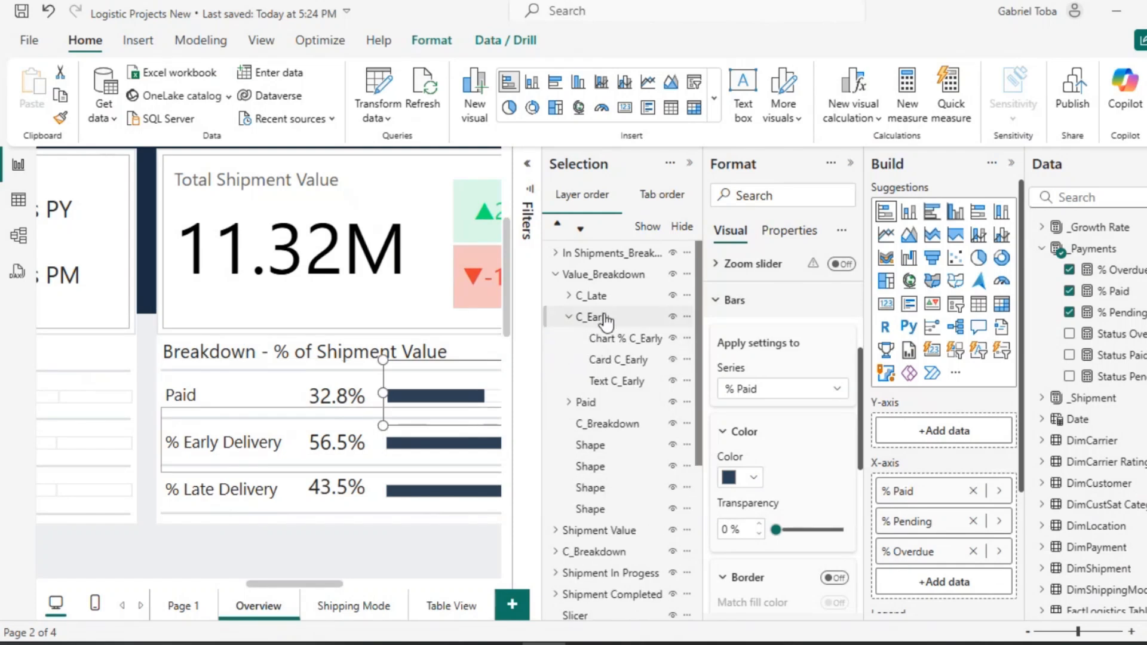
{"action": "double_click", "coordinate": [605, 318]}
{"action": "type", "text": "Pending"}
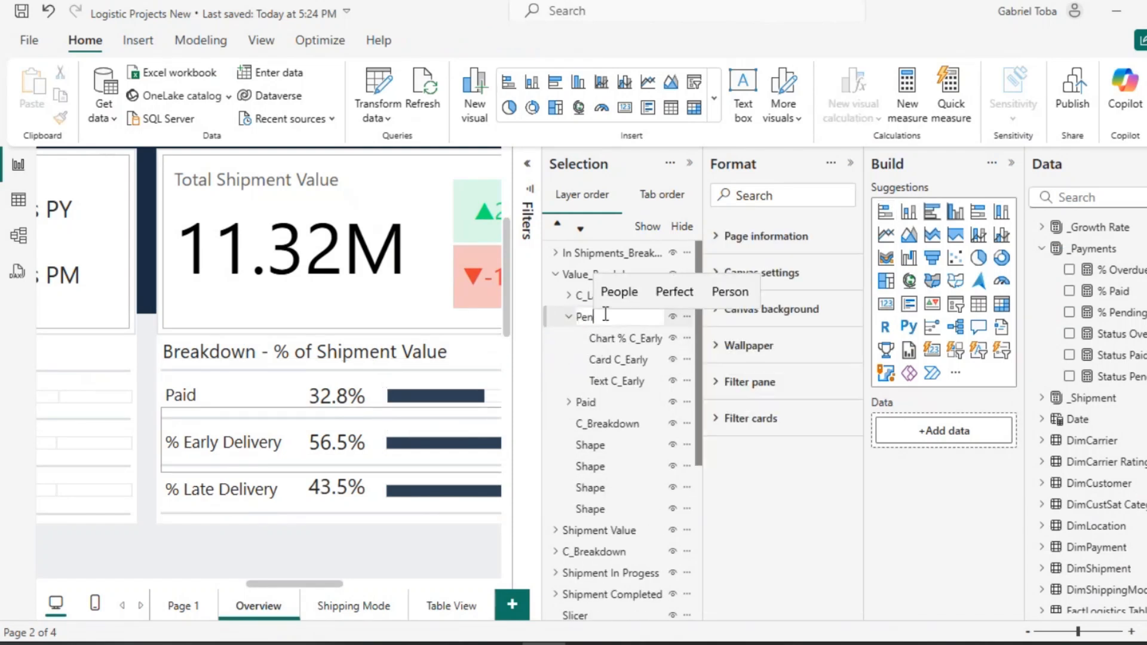
{"action": "left_click", "coordinate": [601, 338]}
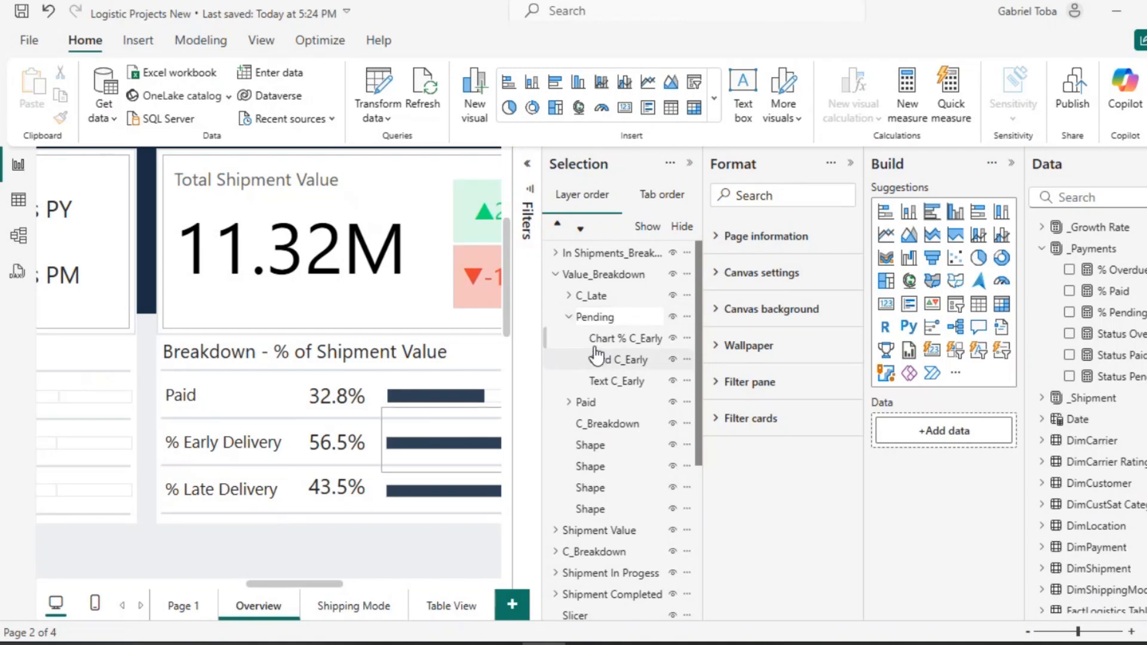
Try to replace the "% Early Delivery" row label with "Pending" by deleting all its text, and undo the change.
{"action": "left_click", "coordinate": [609, 383]}
{"action": "left_click", "coordinate": [286, 449]}
{"action": "key", "text": "BackSpace"}
{"action": "key", "text": "BackSpace"}
{"action": "key", "text": "BackSpace"}
{"action": "key", "text": "BackSpace"}
{"action": "key", "text": "BackSpace"}
{"action": "key", "text": "BackSpace"}
{"action": "key", "text": "BackSpace"}
{"action": "key", "text": "BackSpace"}
{"action": "key", "text": "BackSpace"}
{"action": "key", "text": "BackSpace"}
{"action": "key", "text": "BackSpace"}
{"action": "key", "text": "BackSpace"}
{"action": "key", "text": "BackSpace"}
{"action": "key", "text": "BackSpace"}
{"action": "key", "text": "BackSpace"}
{"action": "key", "text": "BackSpace"}
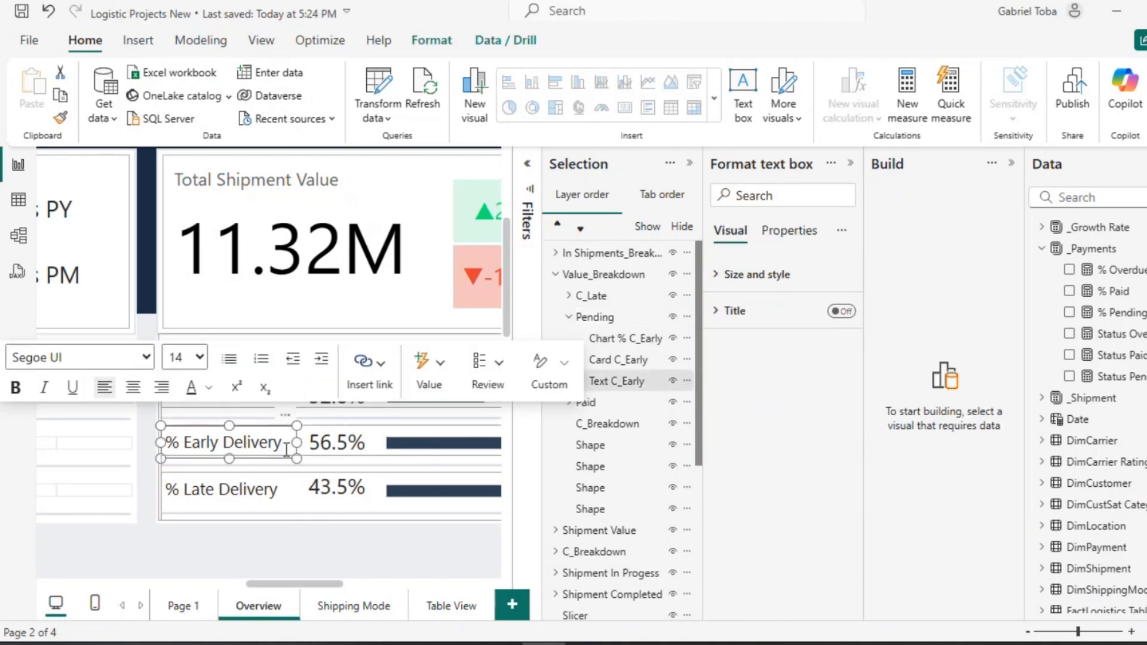
{"action": "type", "text": "Pen"}
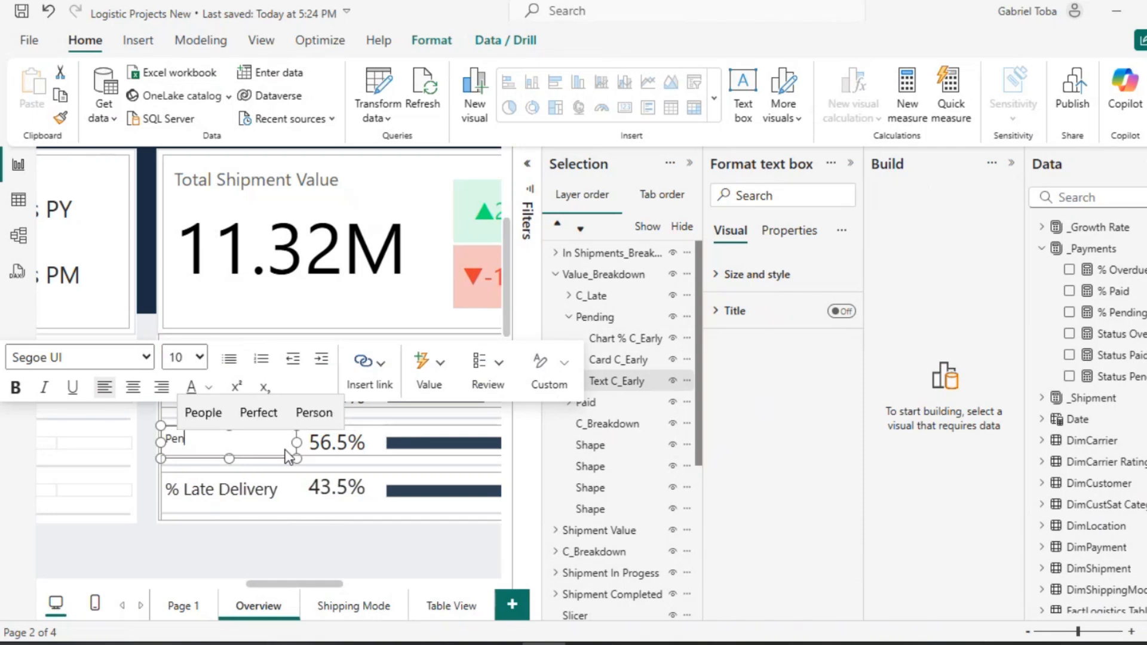
{"action": "type", "text": "ding"}
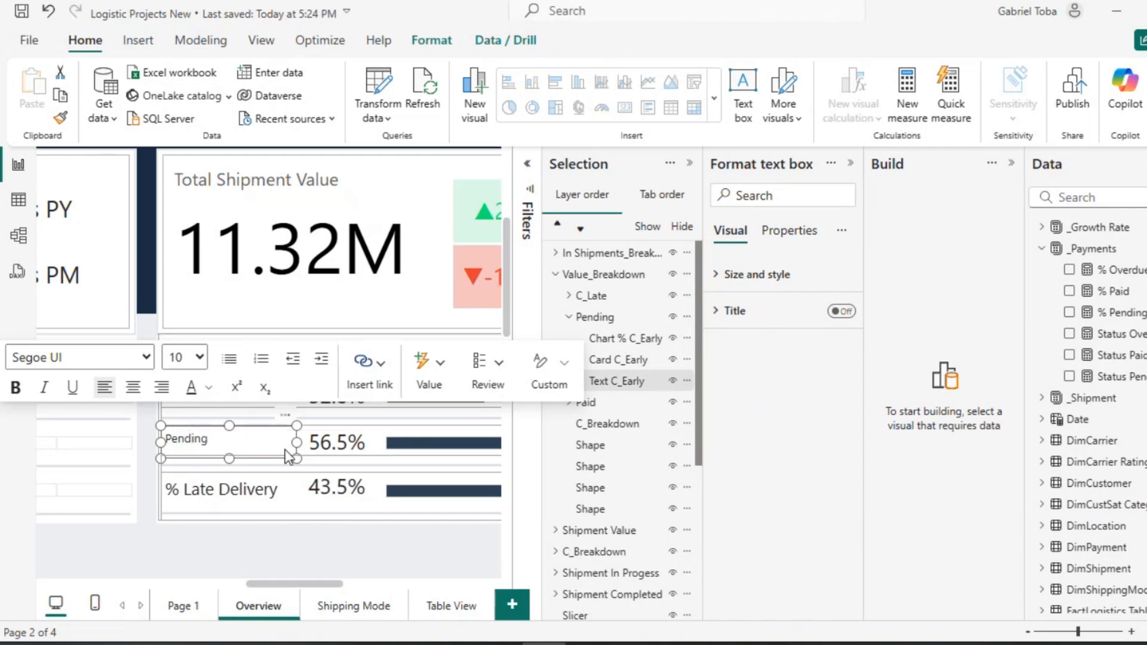
{"action": "key", "text": "ctrl+z"}
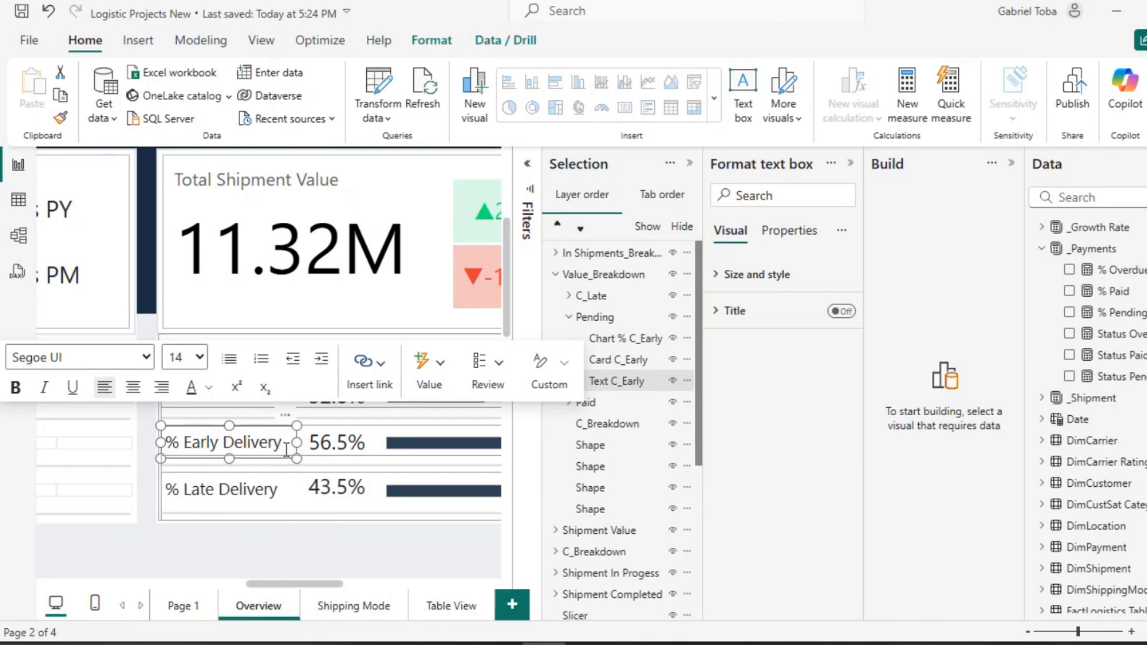
Replace the "% Early Delivery" row label's text with "Pending", keeping its 14-point formatting.
{"action": "key", "text": "ctrl+shift+Left"}
{"action": "key", "text": "ctrl+shift+Left"}
{"action": "key", "text": "ctrl+shift+Left"}
{"action": "type", "text": "P"}
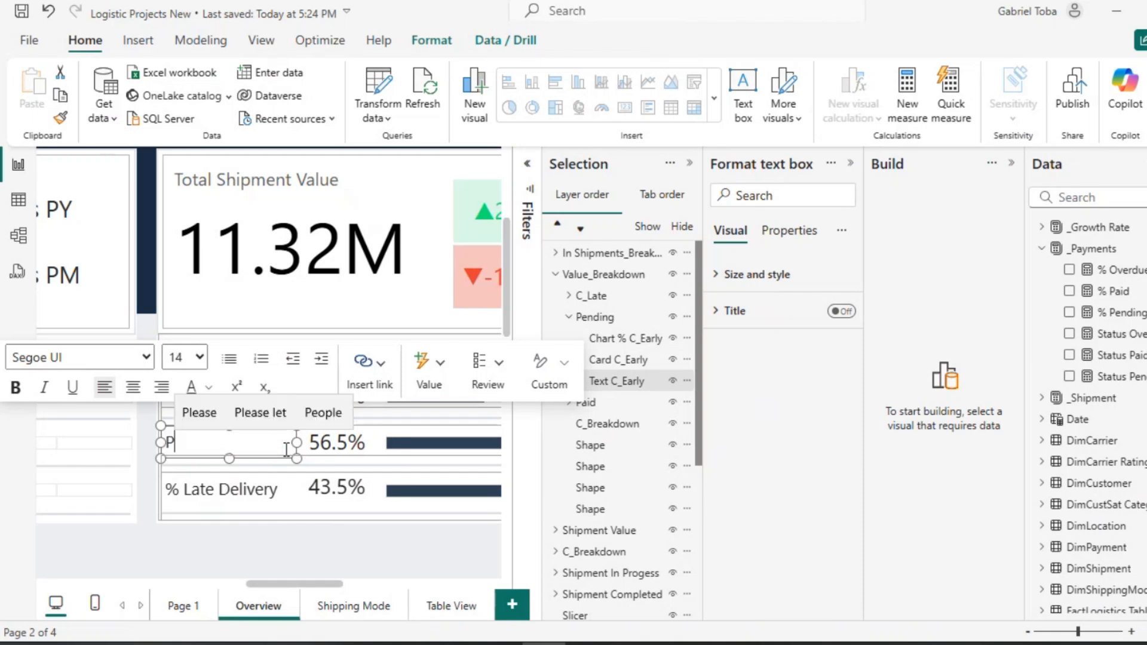
{"action": "type", "text": "endin"}
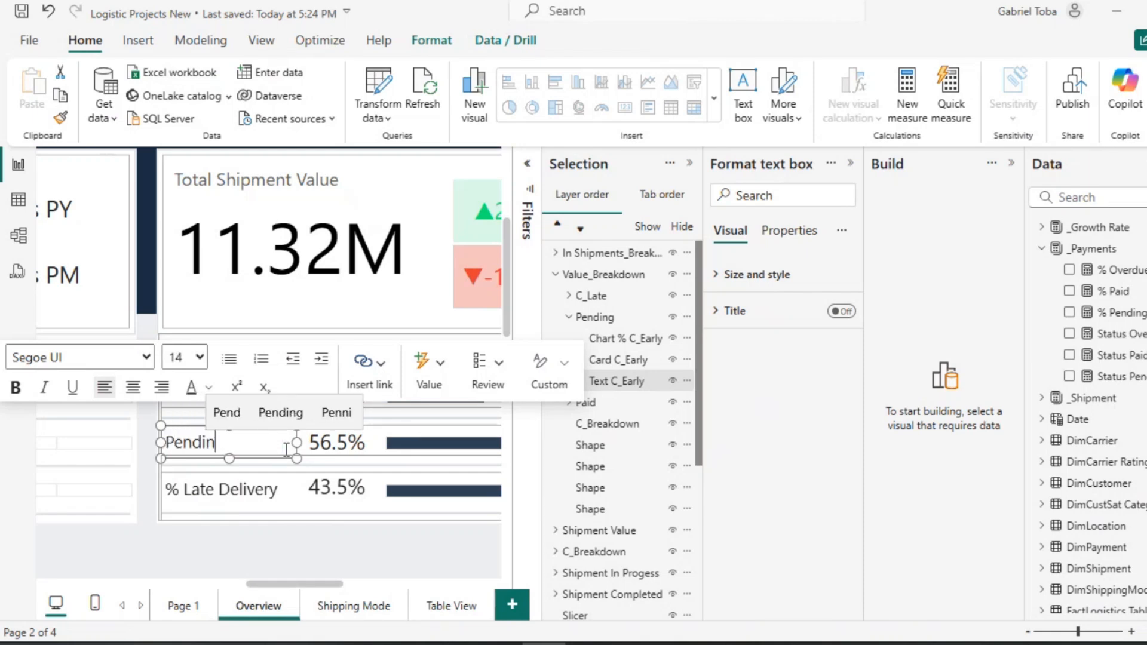
{"action": "type", "text": "g"}
{"action": "left_click", "coordinate": [285, 558]}
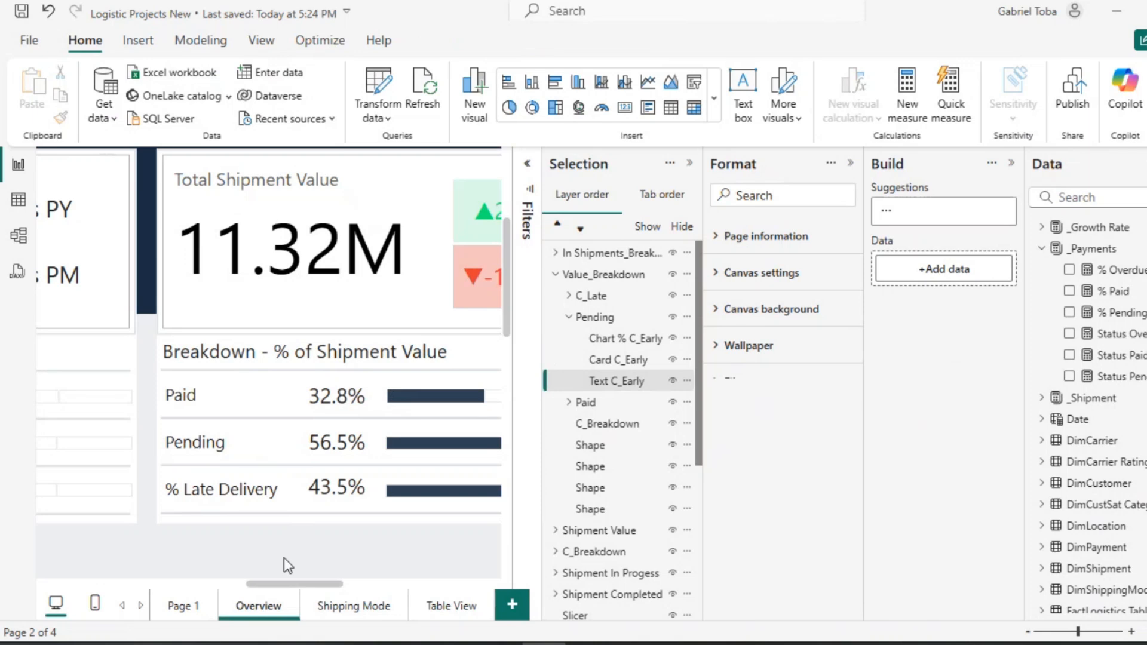
{"action": "left_click", "coordinate": [182, 394]}
{"action": "left_click", "coordinate": [347, 554]}
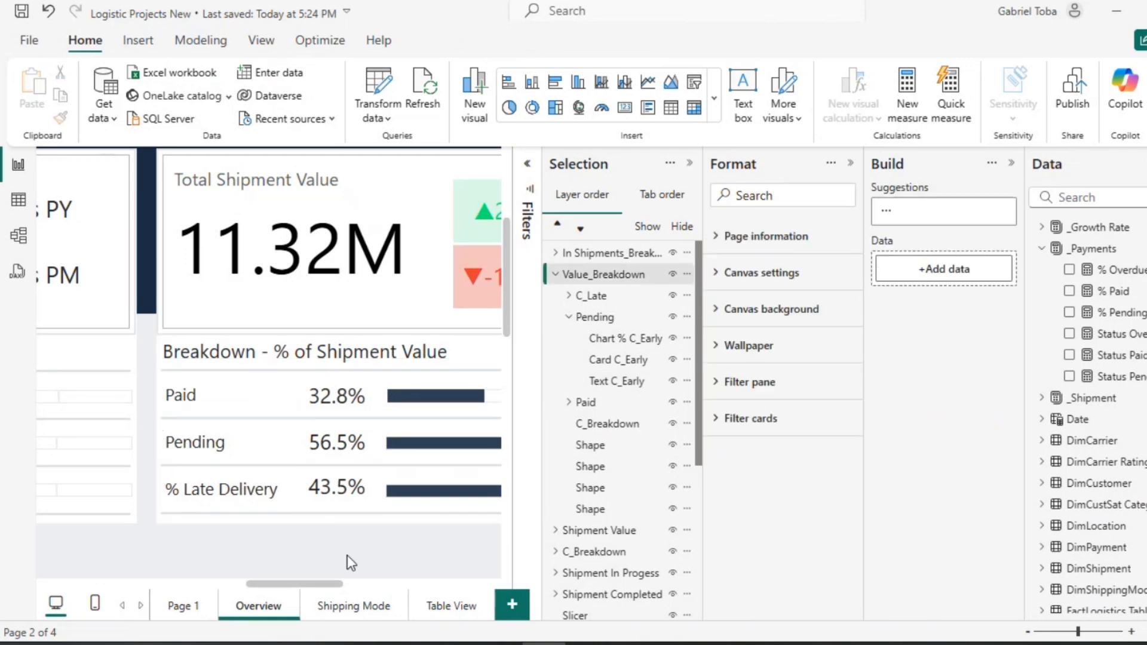
Swap the field of the Pending row's percentage card for % Pending from _Payments.
{"action": "scroll", "coordinate": [346, 555], "scroll_direction": "down", "scroll_amount": 1}
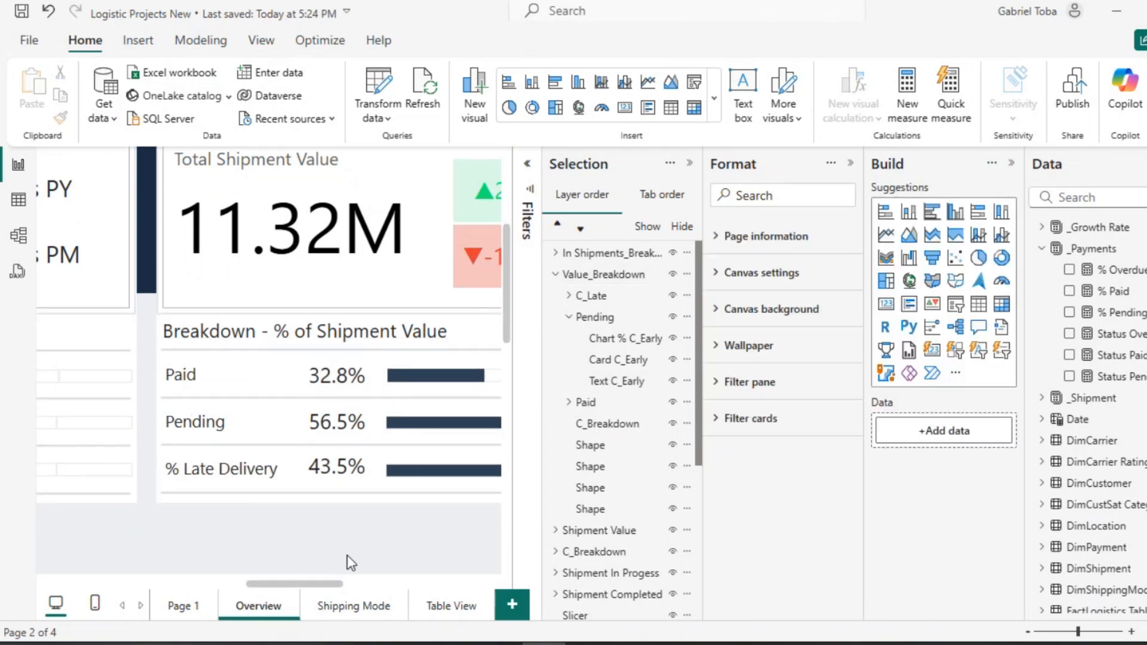
{"action": "left_click", "coordinate": [630, 361]}
{"action": "left_click", "coordinate": [999, 430]}
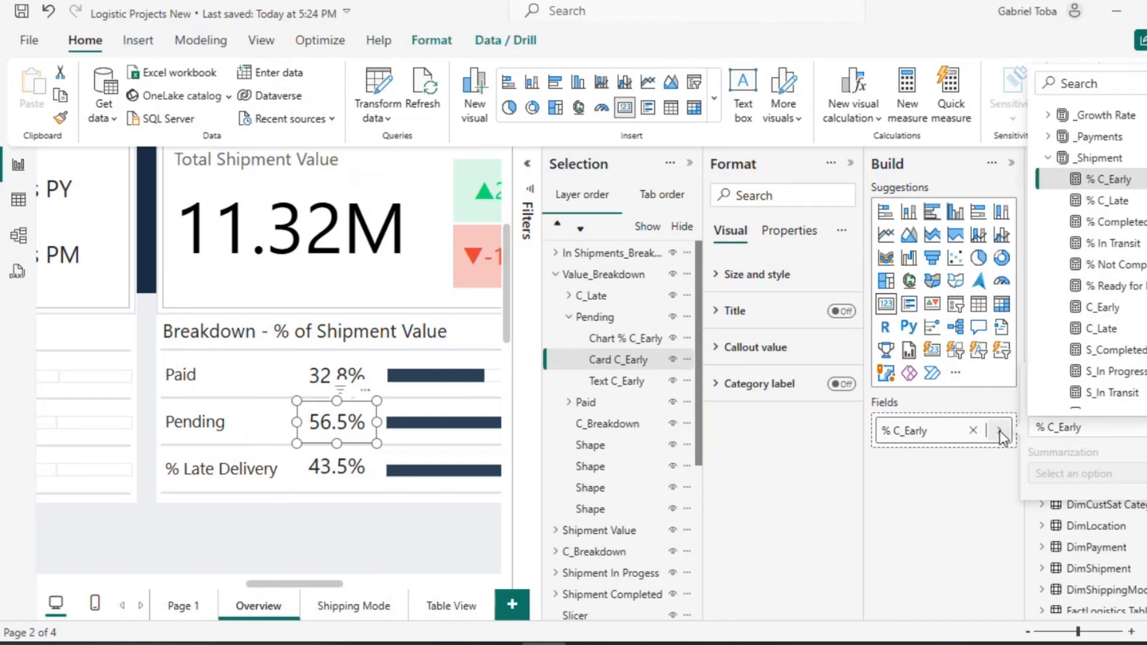
{"action": "left_click", "coordinate": [1051, 137]}
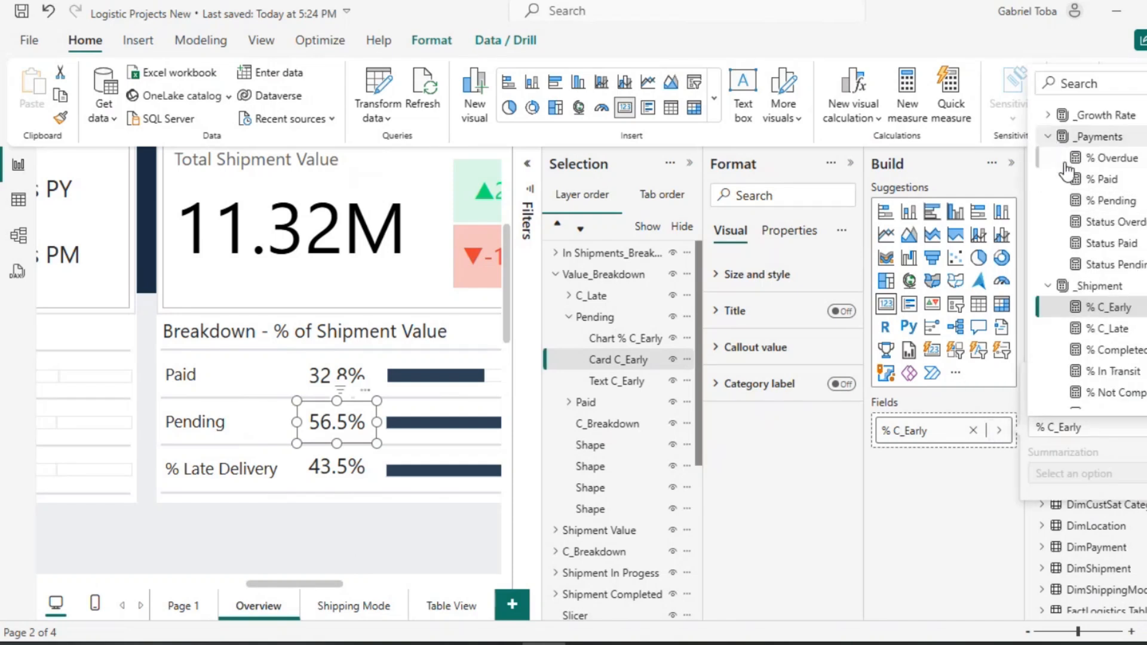
{"action": "left_click", "coordinate": [1110, 197]}
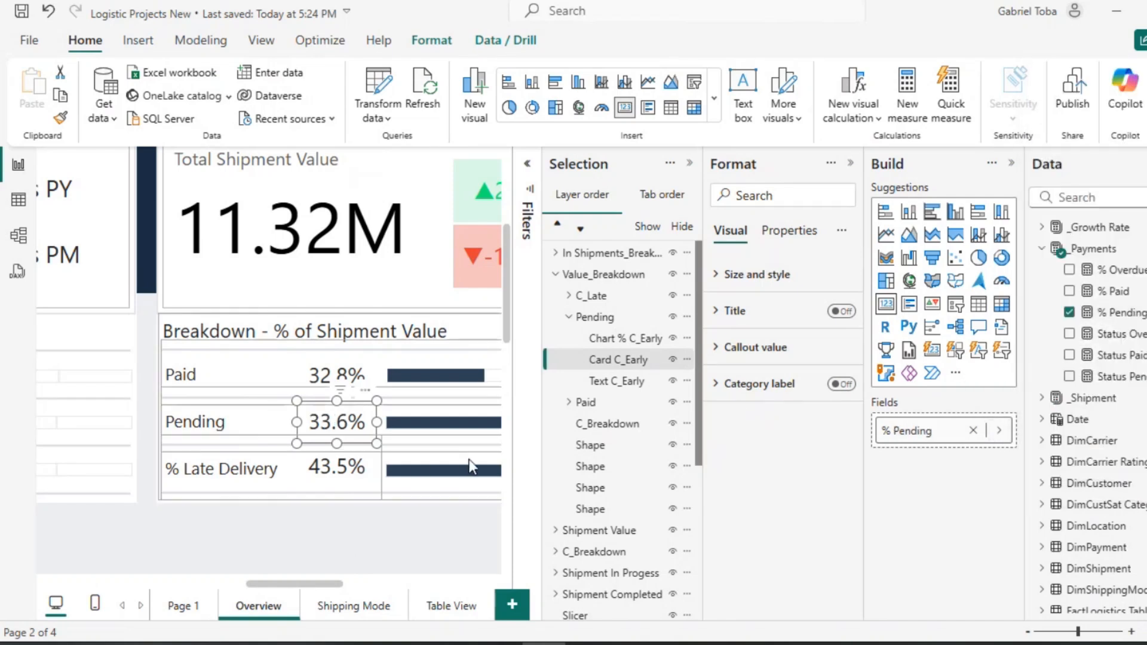
In the Pending row's bar chart, replace % C_Early with % Pending and % C_Late with % Overdue from _Payments on the X-axis.
{"action": "scroll", "coordinate": [472, 467], "scroll_direction": "right", "scroll_amount": 5}
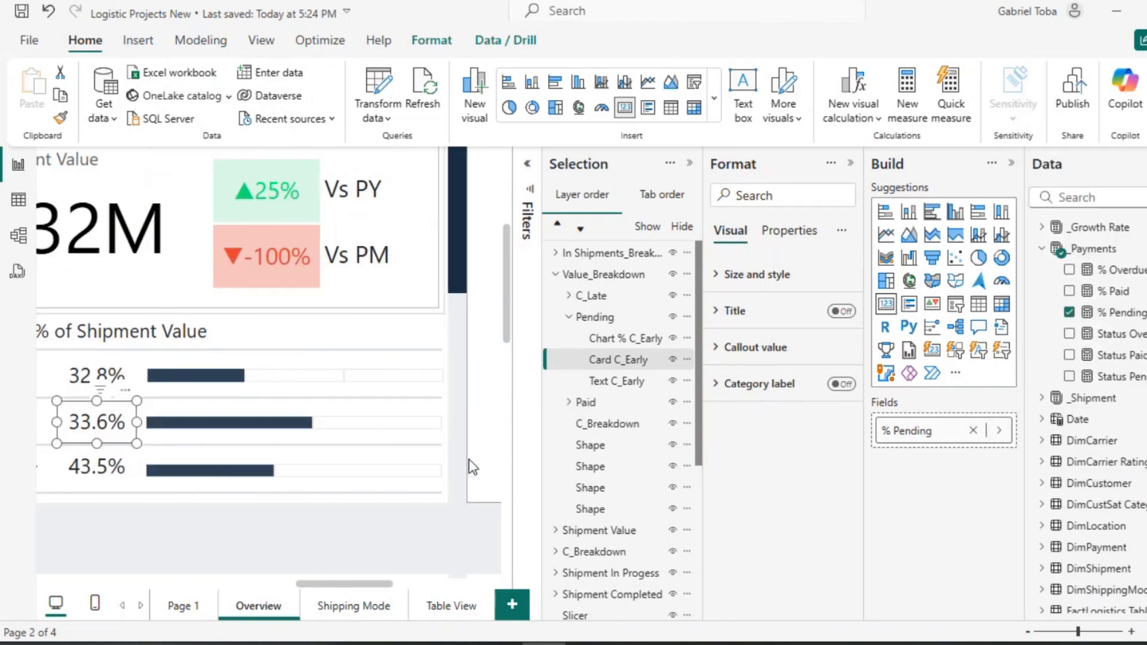
{"action": "left_click", "coordinate": [612, 339]}
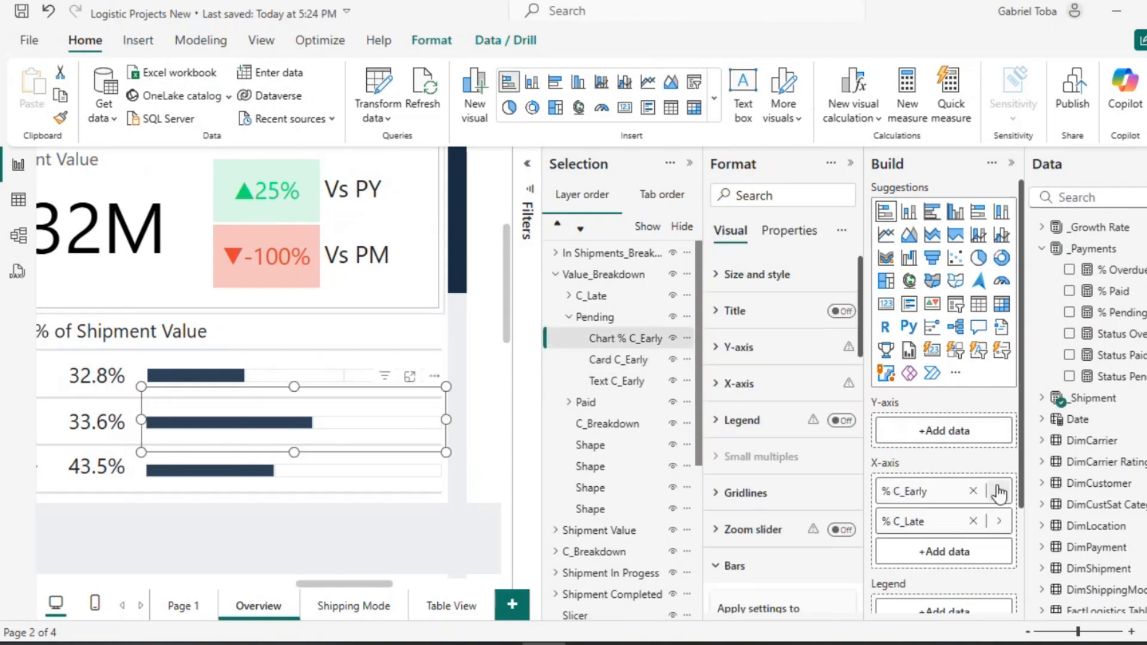
{"action": "left_click", "coordinate": [998, 491]}
{"action": "left_click", "coordinate": [1048, 197]}
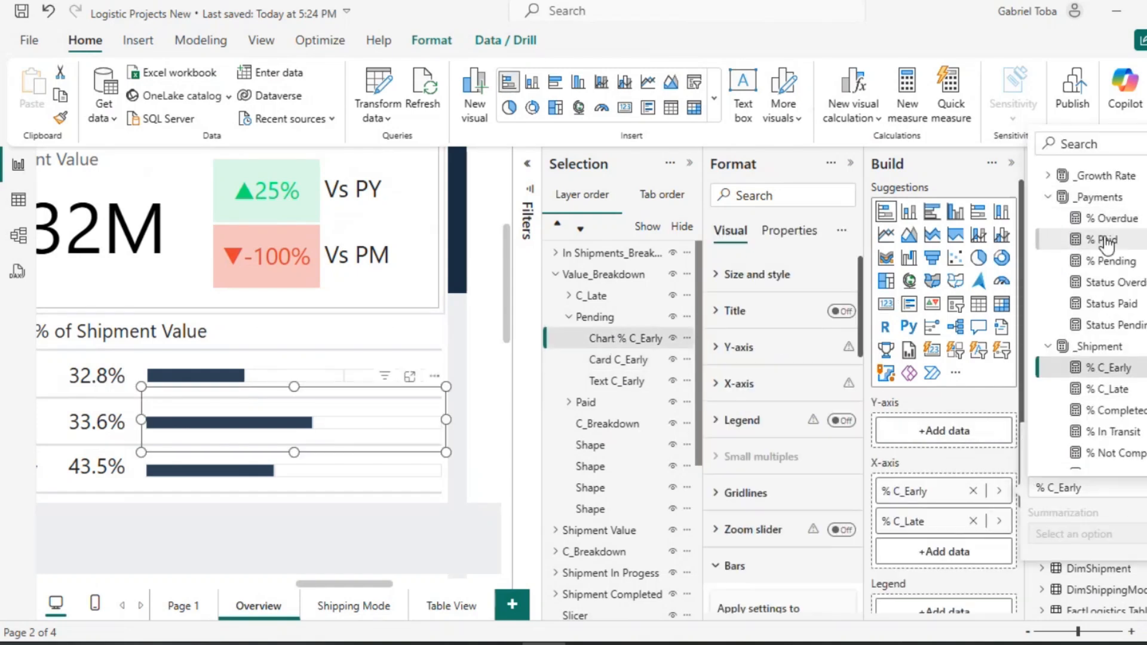
{"action": "left_click", "coordinate": [1109, 261]}
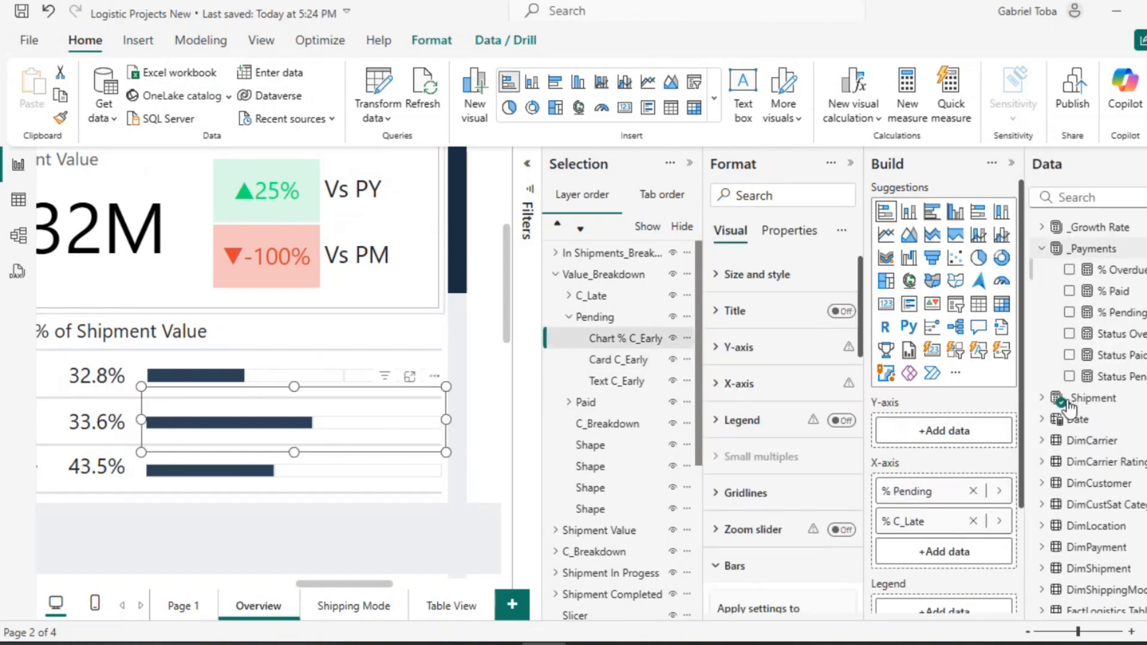
{"action": "left_click", "coordinate": [999, 521]}
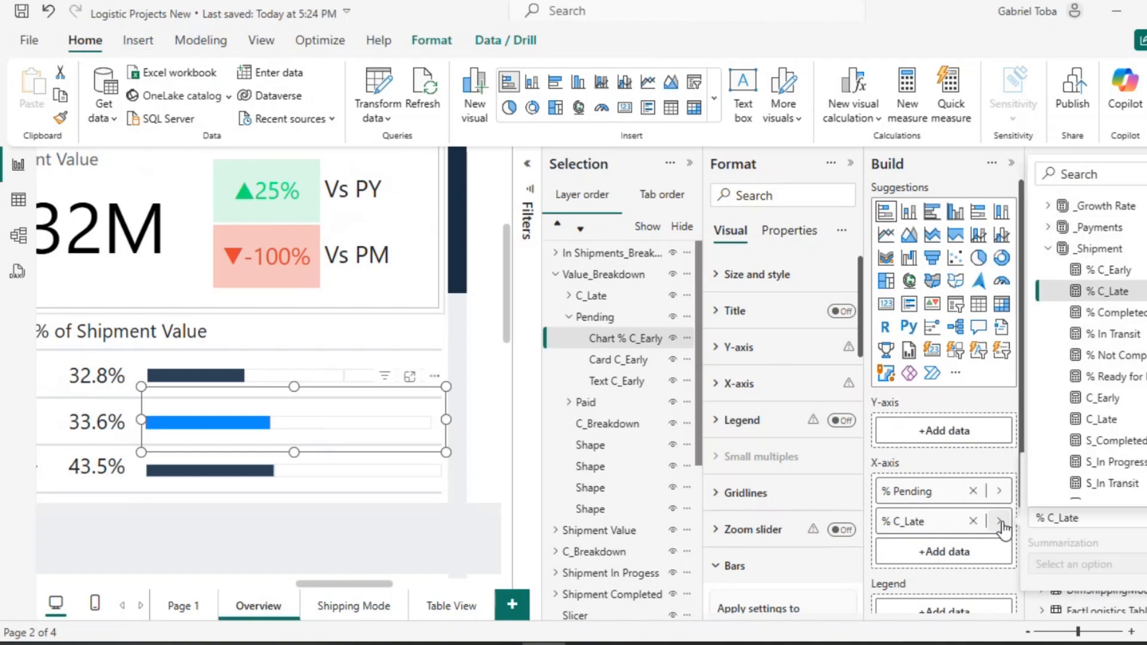
{"action": "left_click", "coordinate": [1049, 228]}
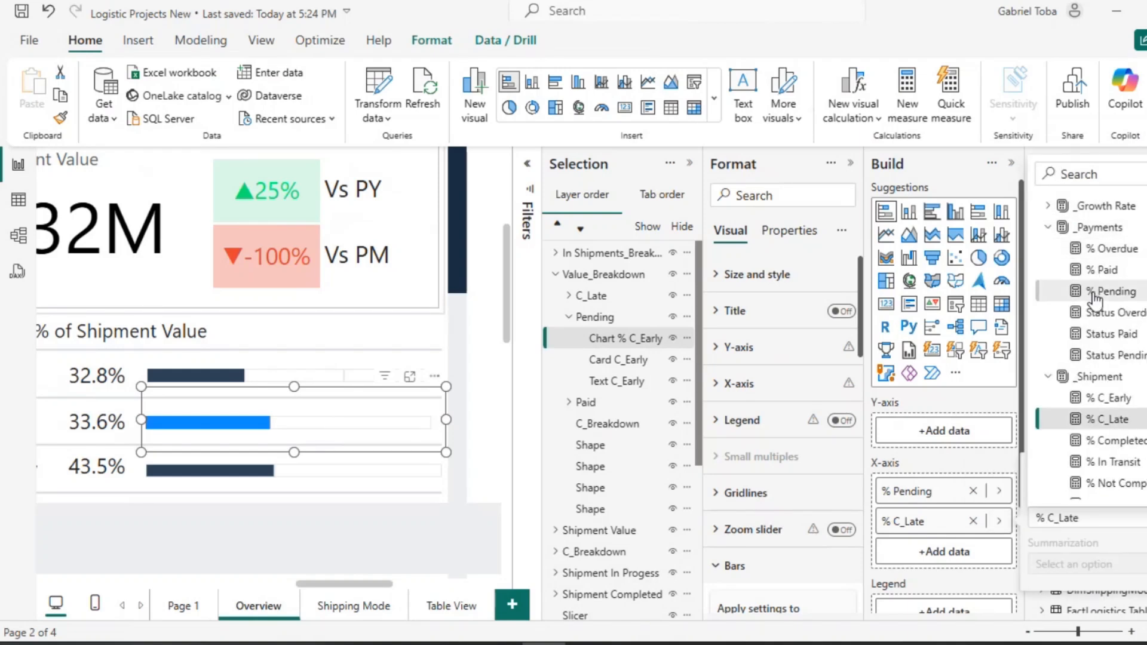
{"action": "left_click", "coordinate": [1098, 249]}
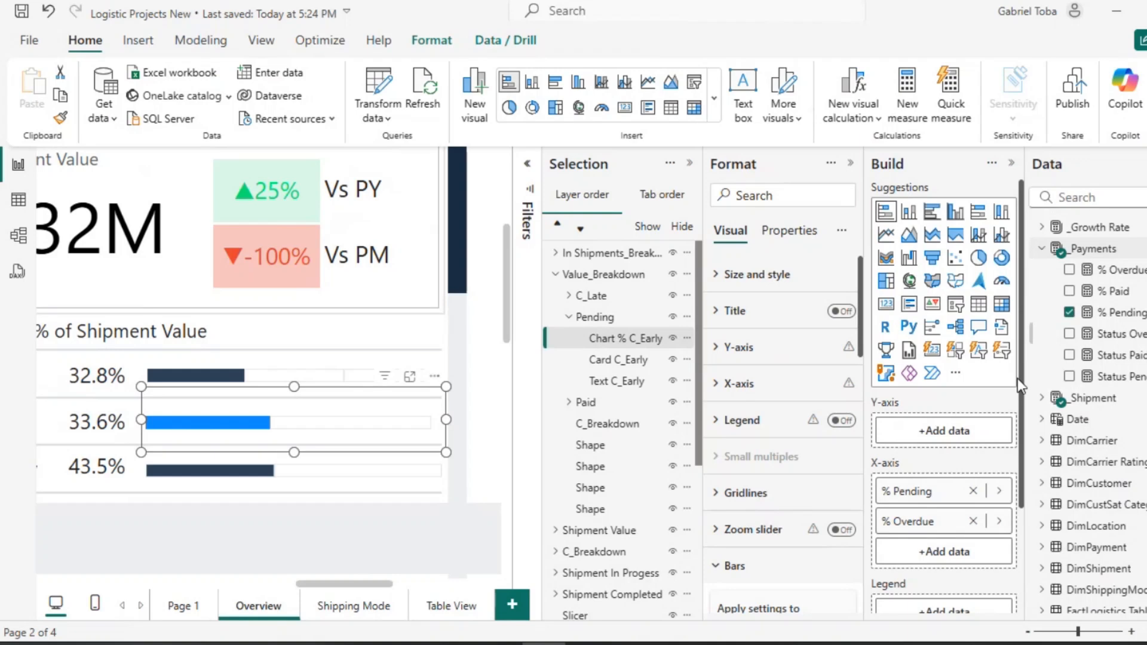
Add % Paid from _Payments as the third X-axis value of the Pending row's chart.
{"action": "scroll", "coordinate": [943, 478], "scroll_direction": "down", "scroll_amount": 1}
{"action": "left_click", "coordinate": [945, 489]}
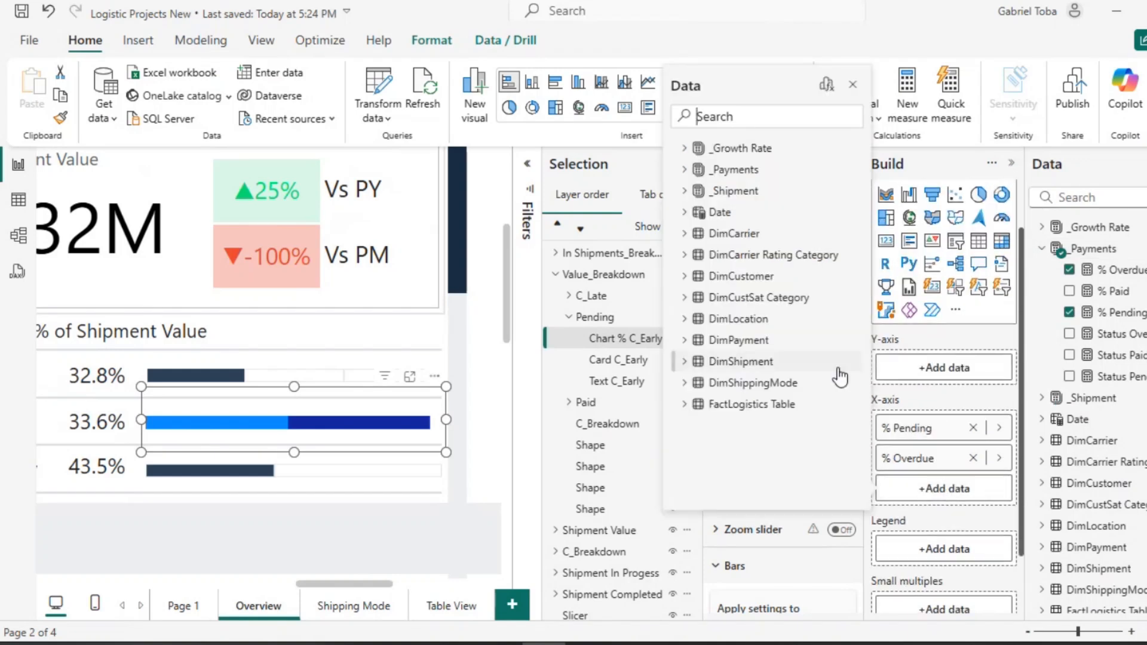
{"action": "left_click", "coordinate": [686, 169]}
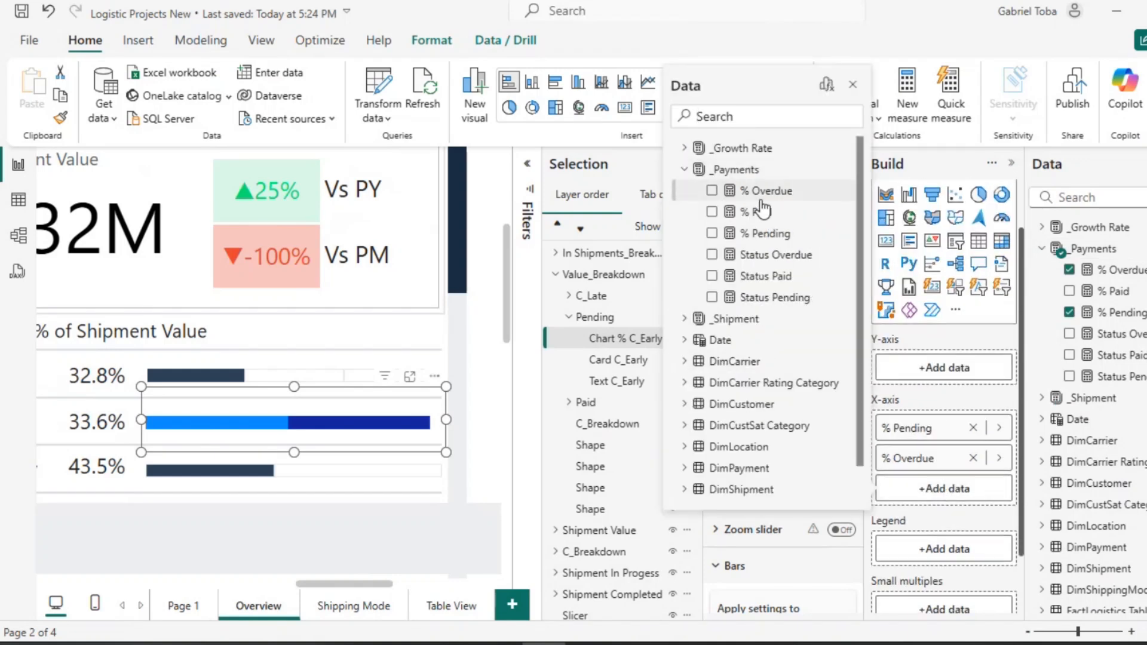
{"action": "left_click", "coordinate": [722, 212]}
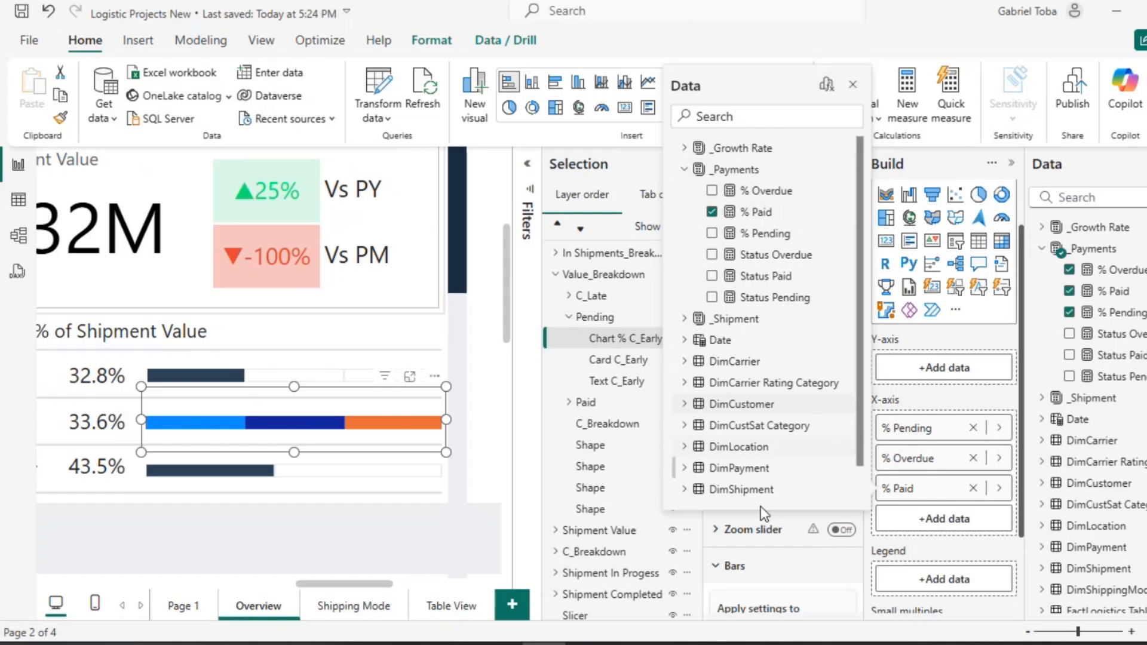
{"action": "left_click", "coordinate": [766, 551]}
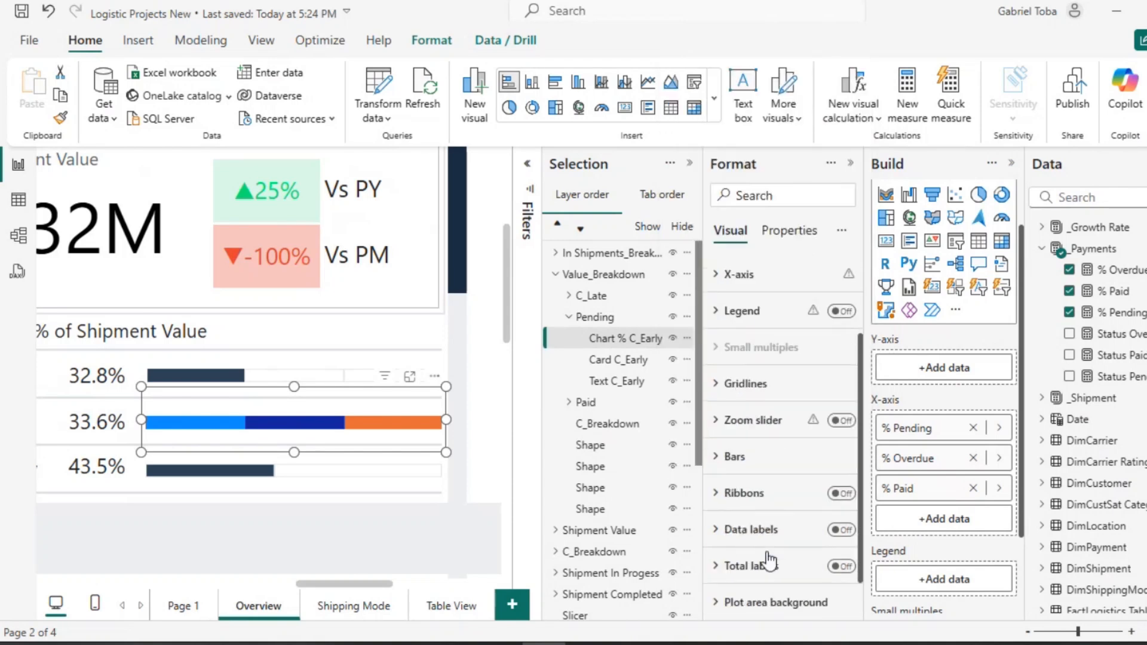
Fill the % Paid series' bars in the Pending row's chart with white.
{"action": "left_click", "coordinate": [728, 457]}
{"action": "scroll", "coordinate": [827, 342], "scroll_direction": "down", "scroll_amount": 3}
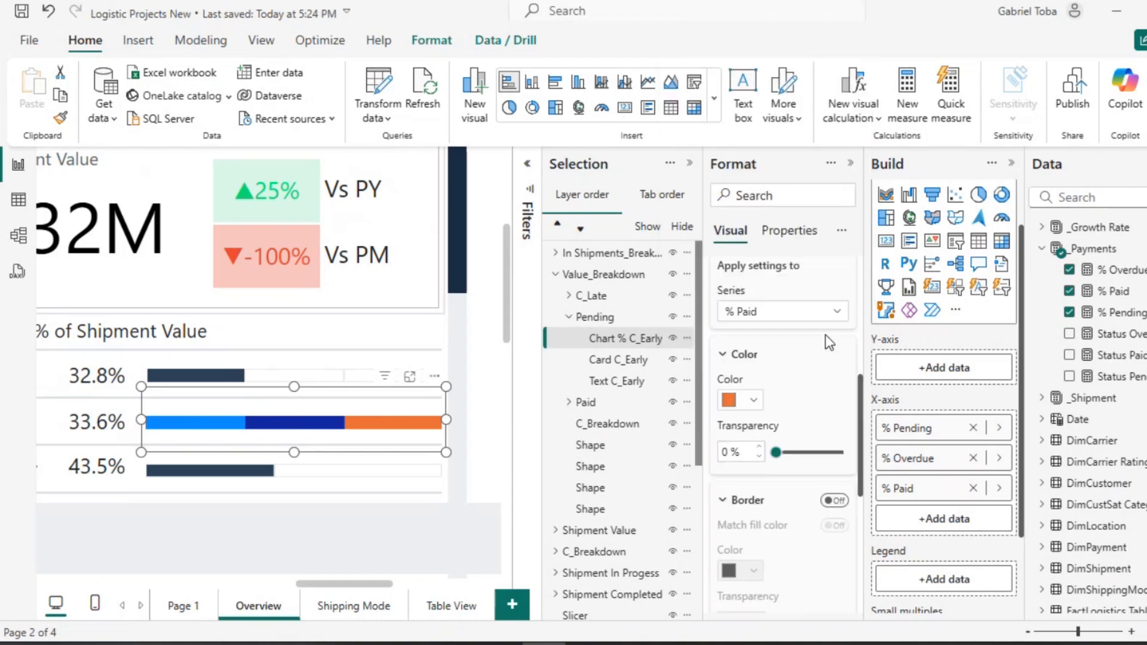
{"action": "left_click", "coordinate": [754, 401]}
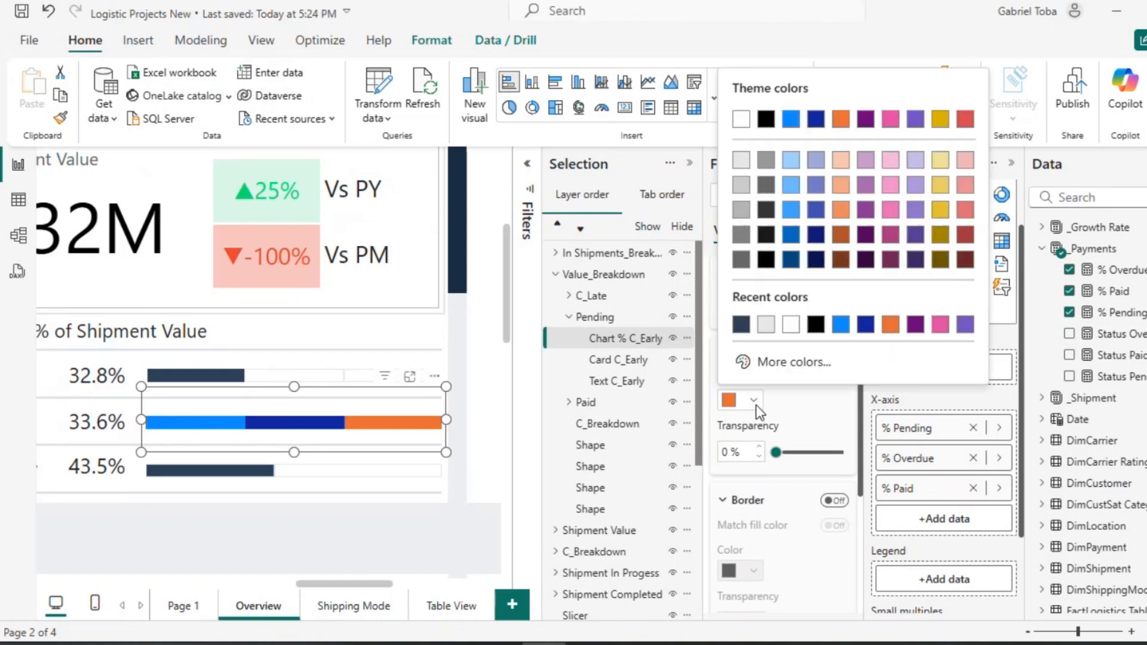
{"action": "left_click", "coordinate": [733, 118]}
Turn on the border for the % Paid bars in the Pending row's chart and color it light grey.
{"action": "scroll", "coordinate": [772, 512], "scroll_direction": "down", "scroll_amount": 1}
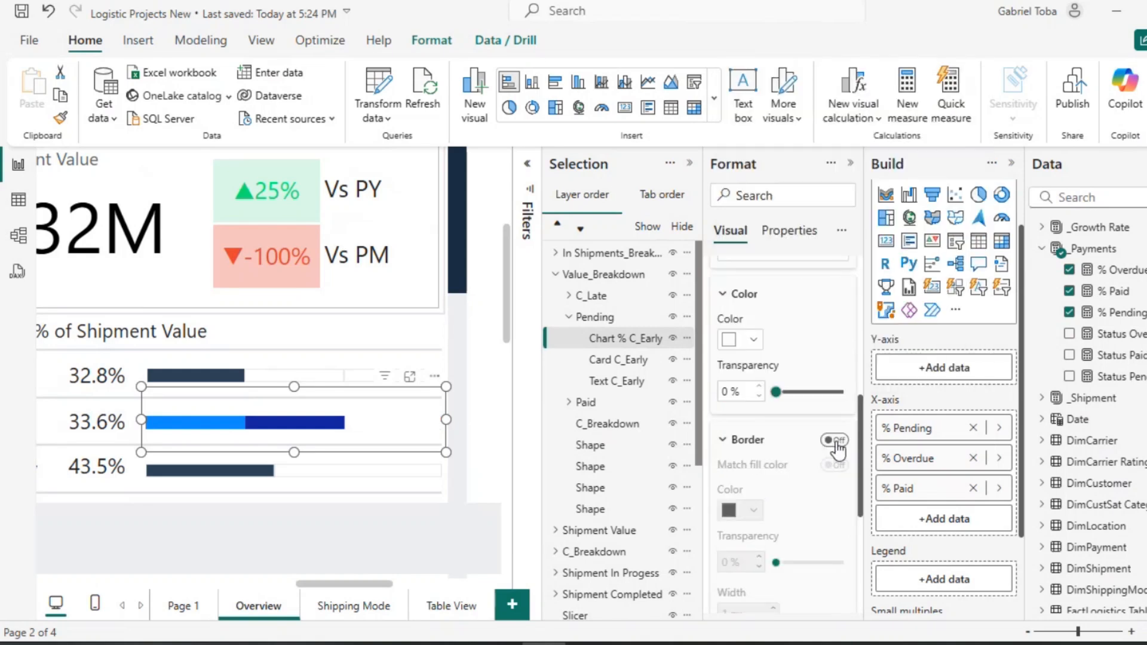
{"action": "left_click", "coordinate": [834, 440]}
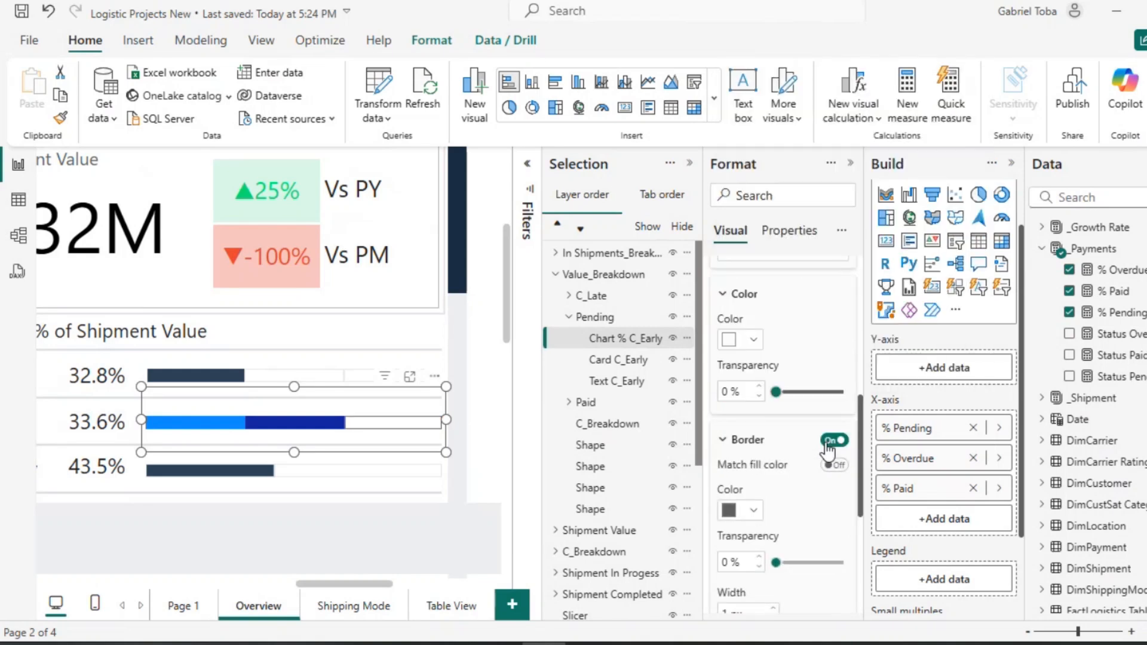
{"action": "left_click", "coordinate": [754, 511]}
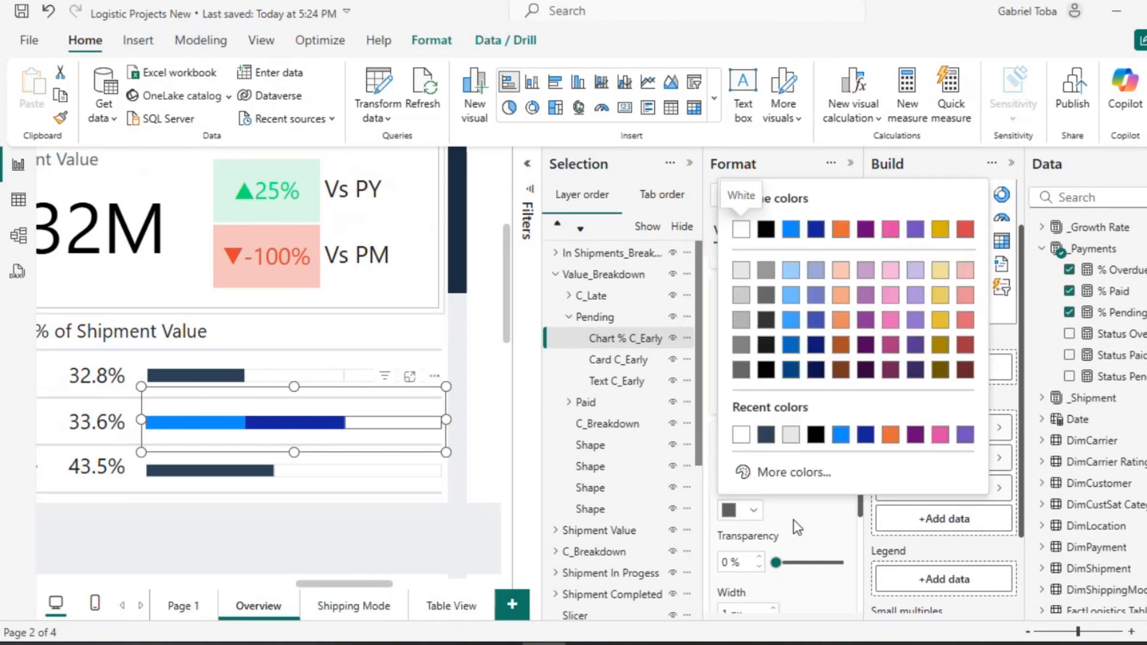
{"action": "left_click", "coordinate": [797, 527]}
{"action": "left_click", "coordinate": [754, 511]}
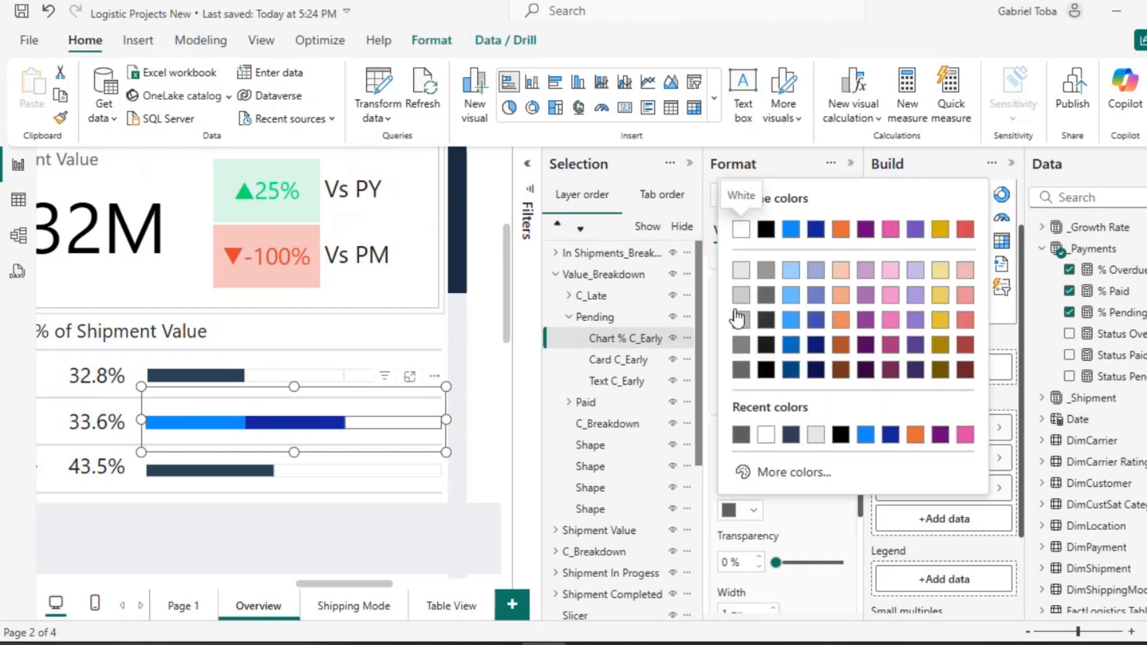
{"action": "left_click", "coordinate": [741, 270]}
{"action": "scroll", "coordinate": [772, 509], "scroll_direction": "down", "scroll_amount": 2}
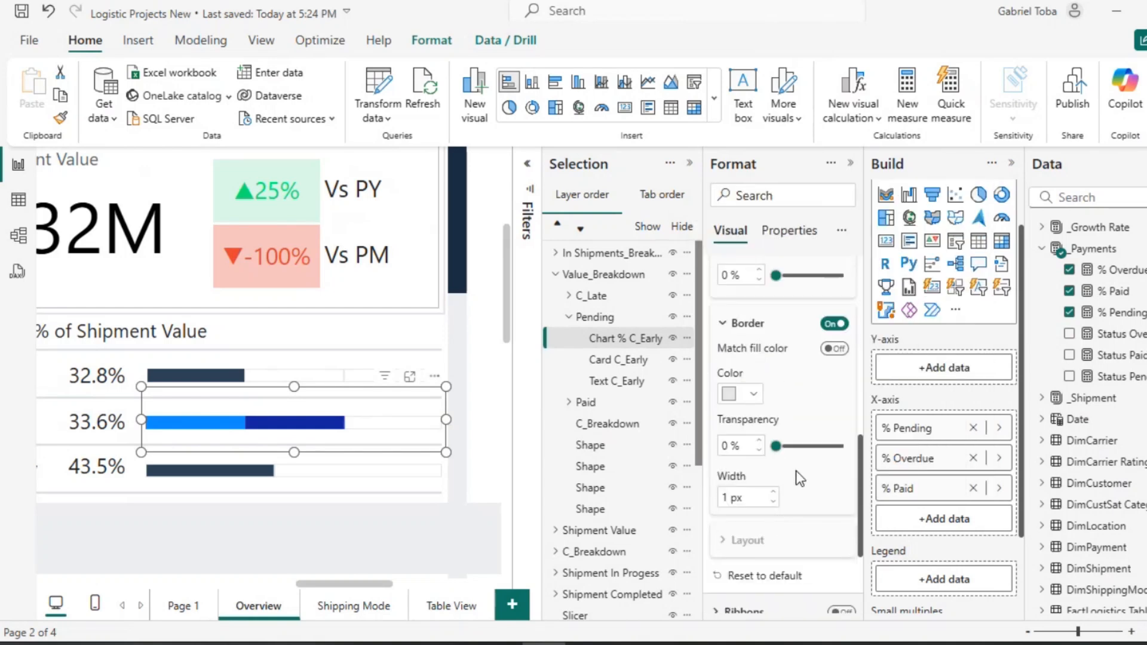
In the Pending row's chart, fill the % Overdue bars with white and turn on their border in light grey.
{"action": "scroll", "coordinate": [796, 471], "scroll_direction": "up", "scroll_amount": 2}
{"action": "scroll", "coordinate": [796, 470], "scroll_direction": "up", "scroll_amount": 2}
{"action": "left_click", "coordinate": [837, 310]}
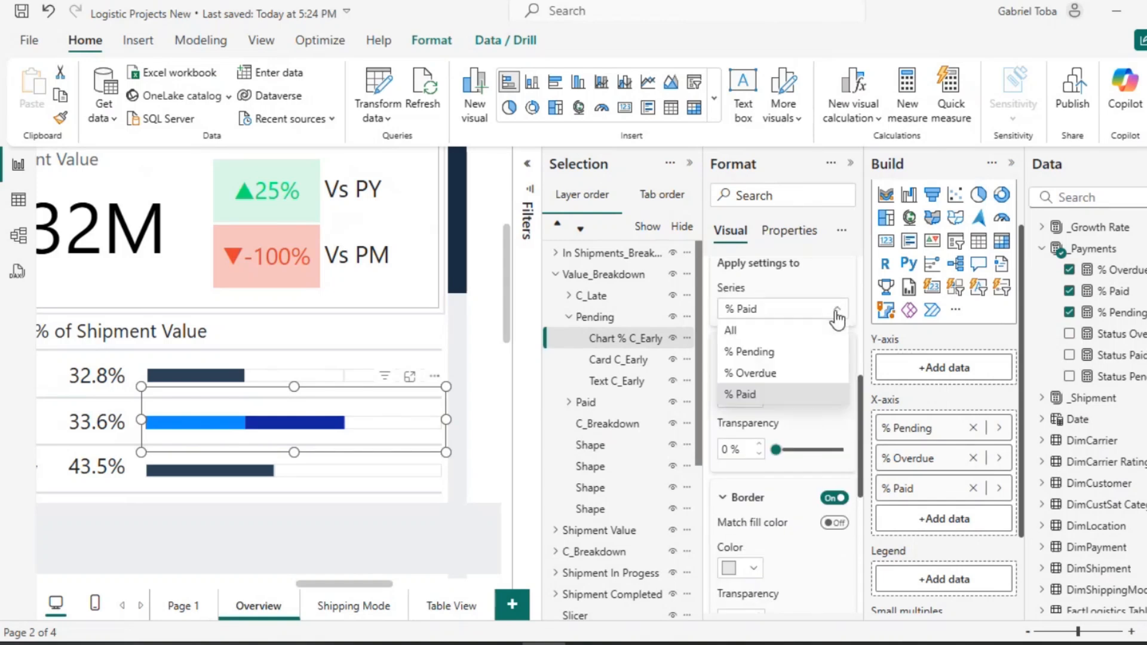
{"action": "left_click", "coordinate": [836, 312]}
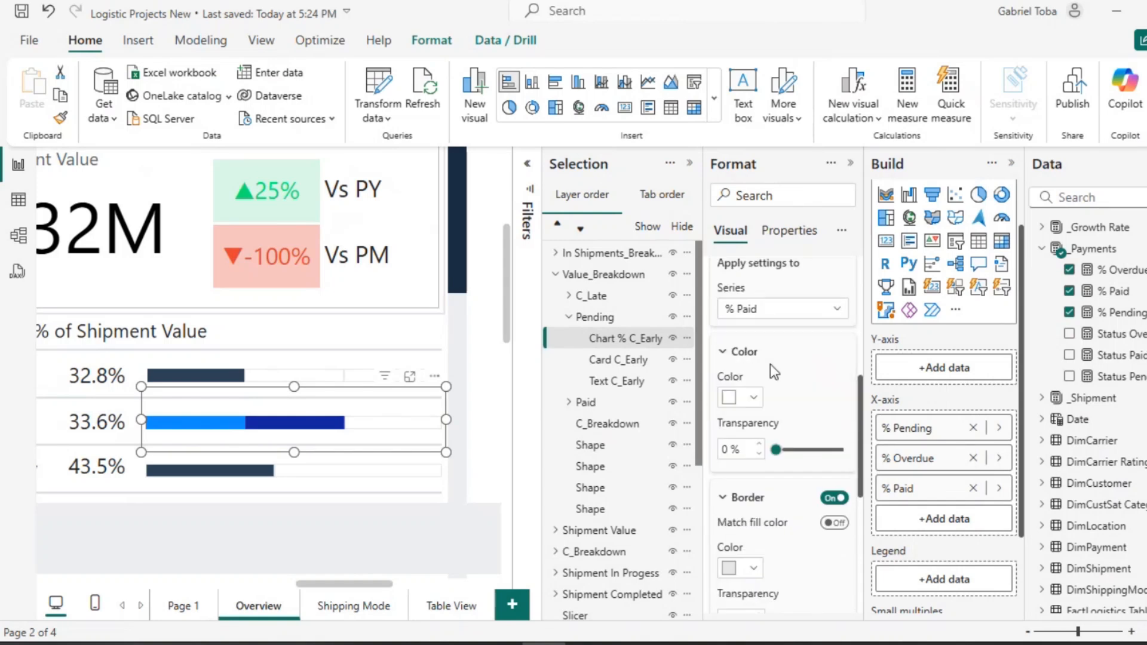
{"action": "left_click", "coordinate": [753, 398]}
{"action": "left_click", "coordinate": [791, 326]}
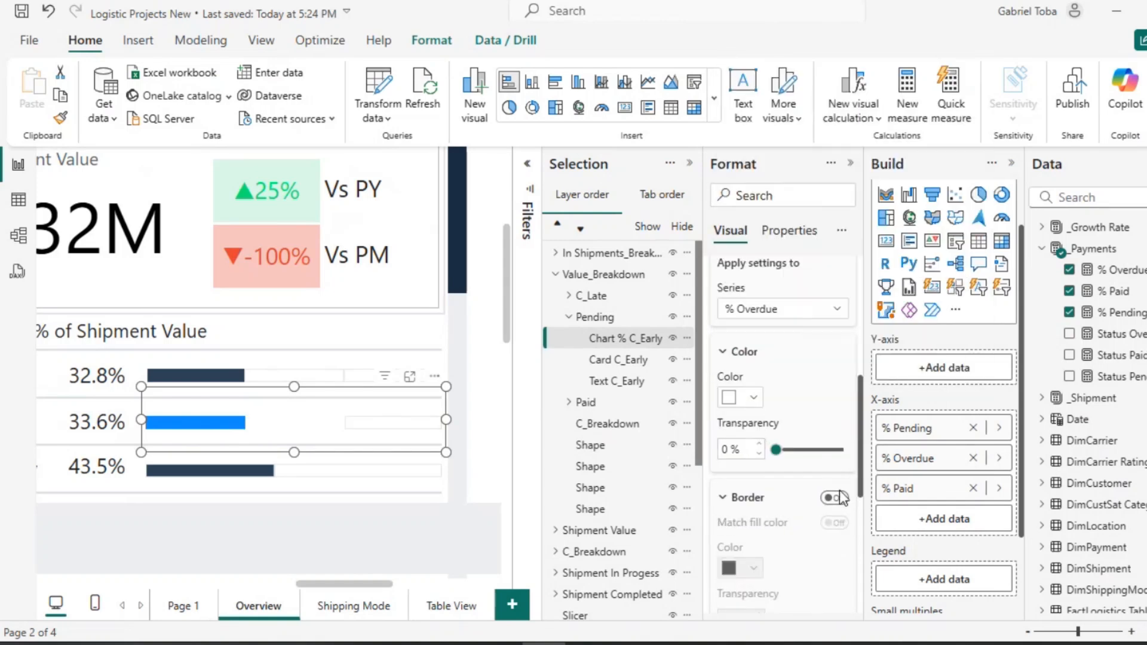
{"action": "left_click", "coordinate": [838, 499]}
{"action": "left_click", "coordinate": [753, 566]}
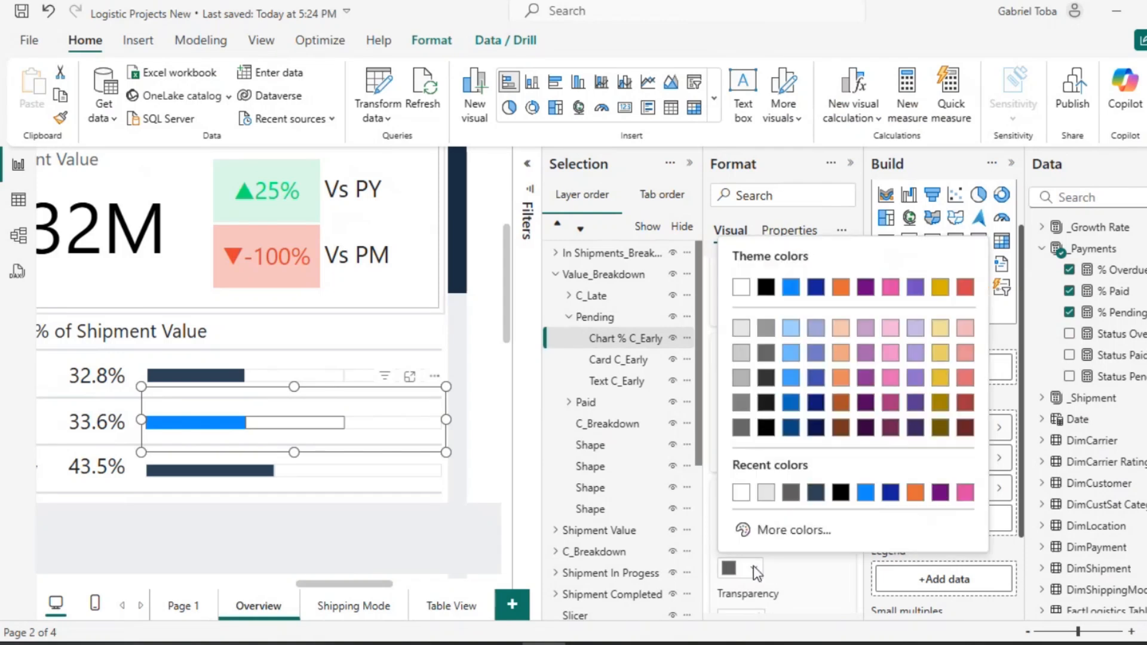
{"action": "left_click", "coordinate": [741, 329]}
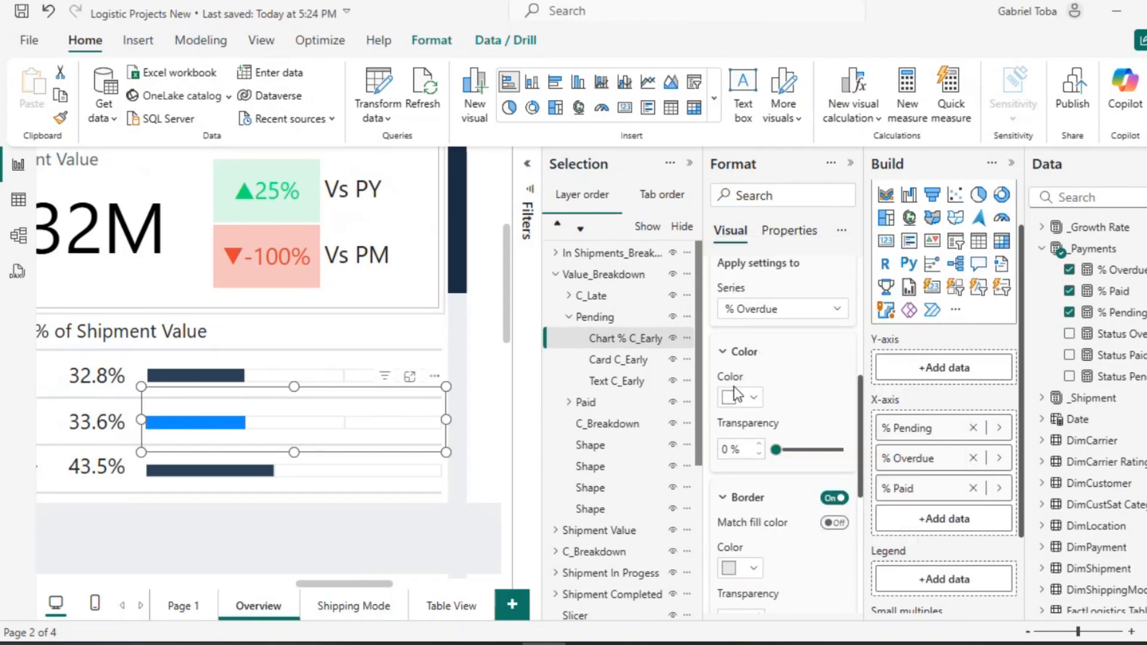
Fill the % Pending bars in the Pending row's chart with dark navy and turn on their border in light grey.
{"action": "left_click", "coordinate": [838, 310]}
{"action": "left_click", "coordinate": [754, 353]}
{"action": "left_click", "coordinate": [751, 397]}
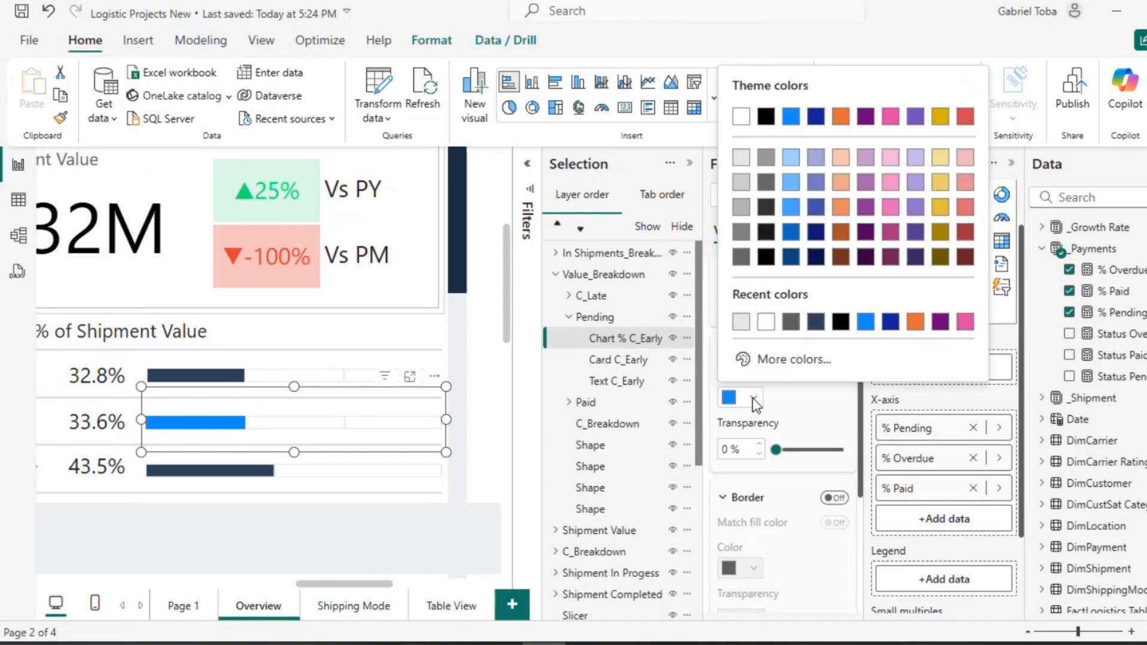
{"action": "left_click", "coordinate": [816, 322]}
{"action": "left_click", "coordinate": [834, 498]}
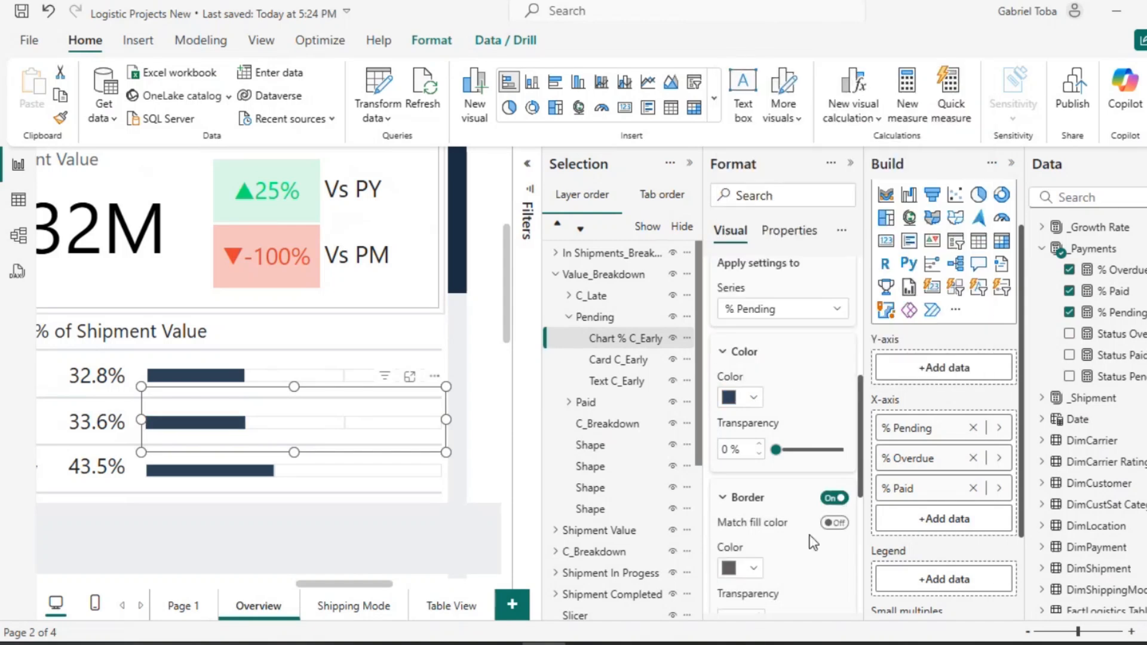
{"action": "left_click", "coordinate": [753, 569]}
{"action": "left_click", "coordinate": [740, 283]}
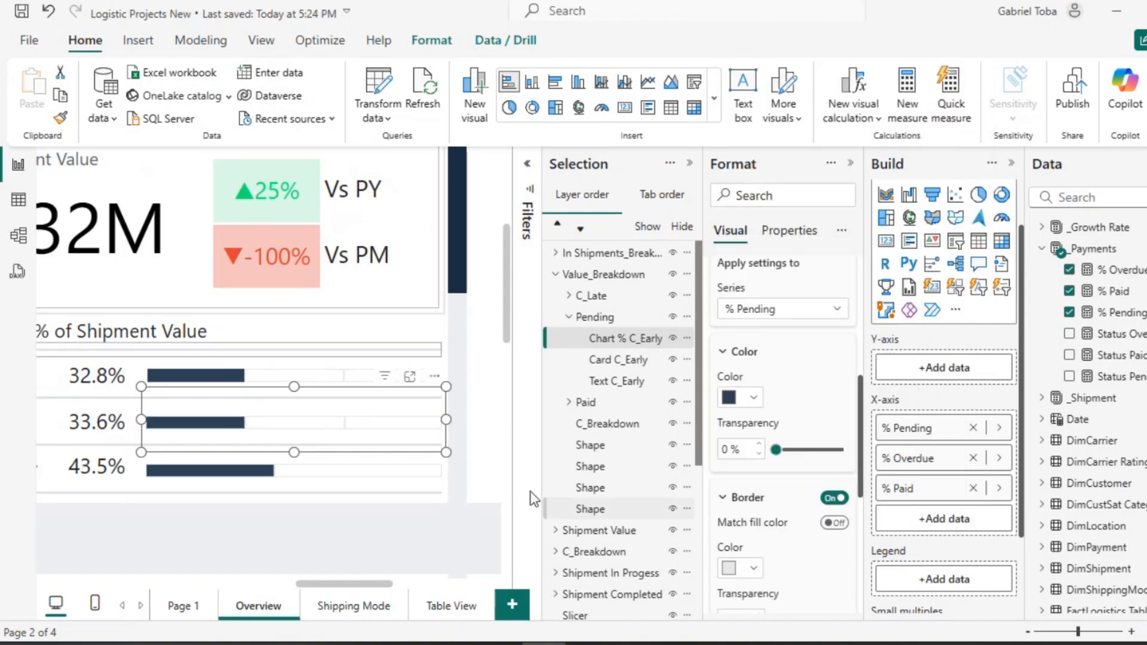
Rename the C_Late group inside Value_Breakdown as Overdue.
{"action": "left_click", "coordinate": [568, 317]}
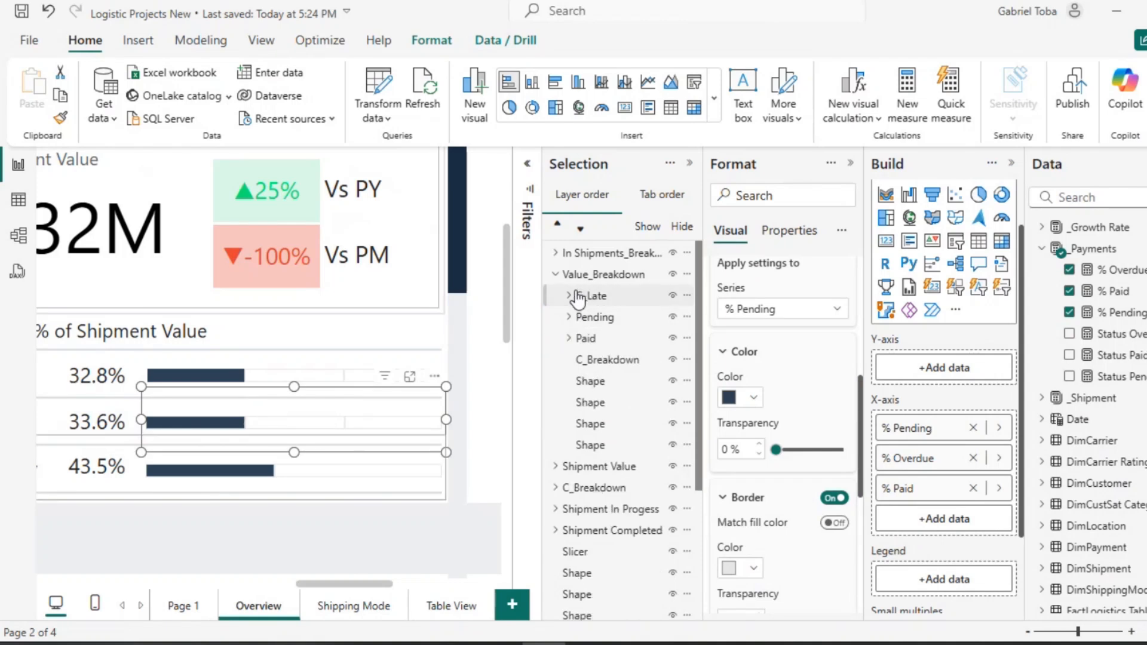
{"action": "left_click", "coordinate": [570, 295]}
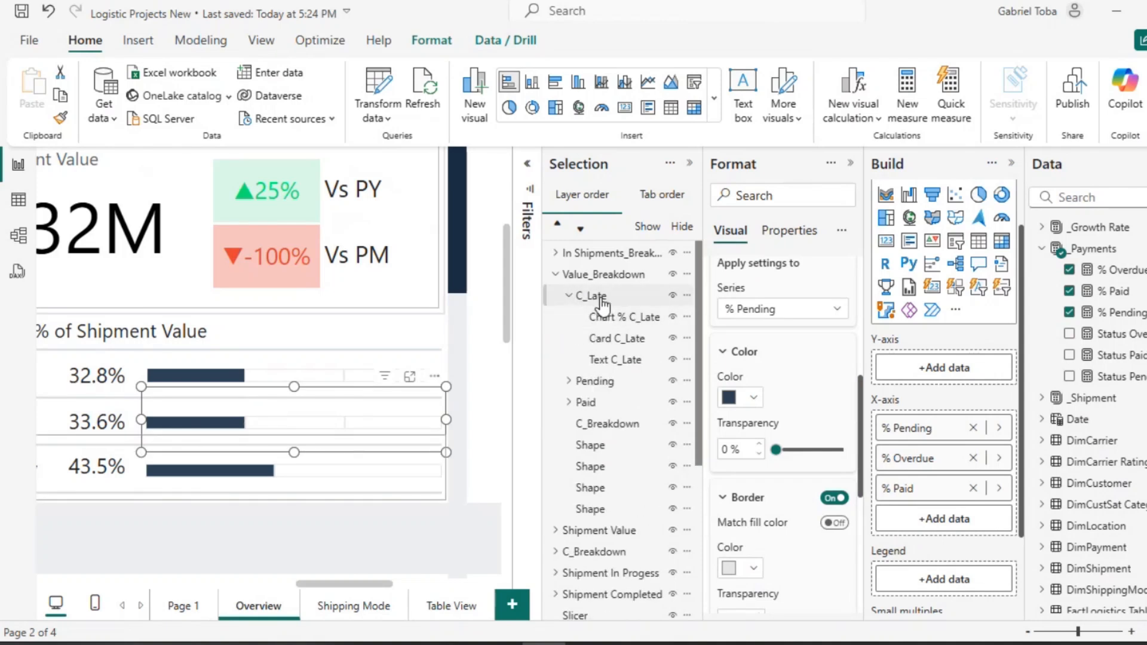
{"action": "double_click", "coordinate": [601, 297]}
{"action": "type", "text": "Over"}
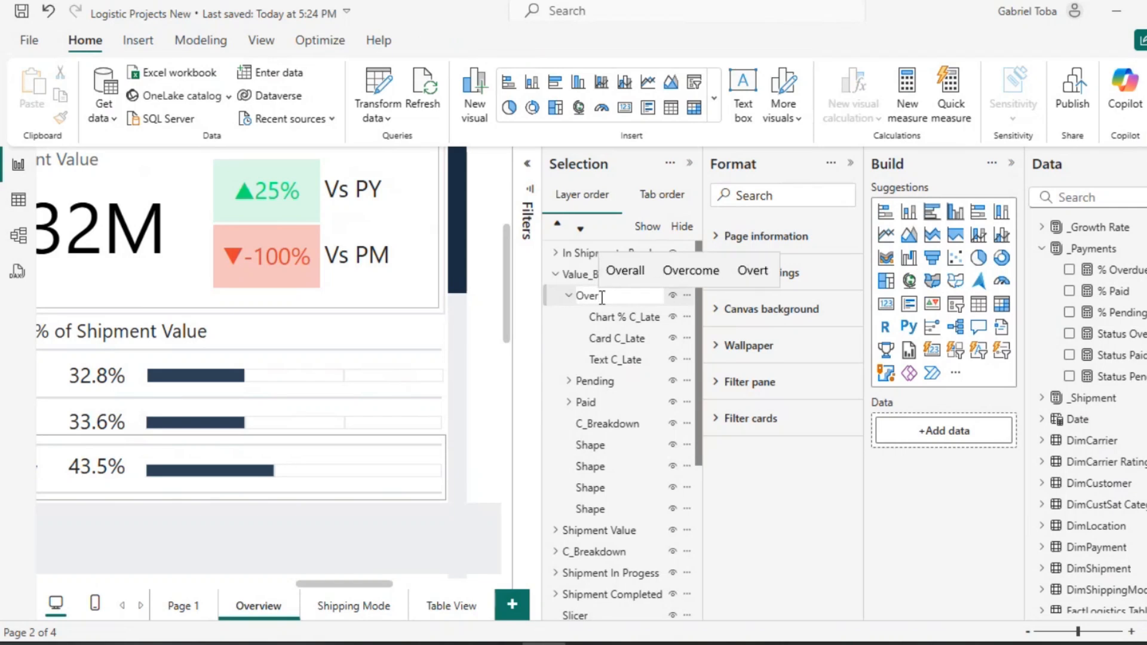
{"action": "type", "text": "due"}
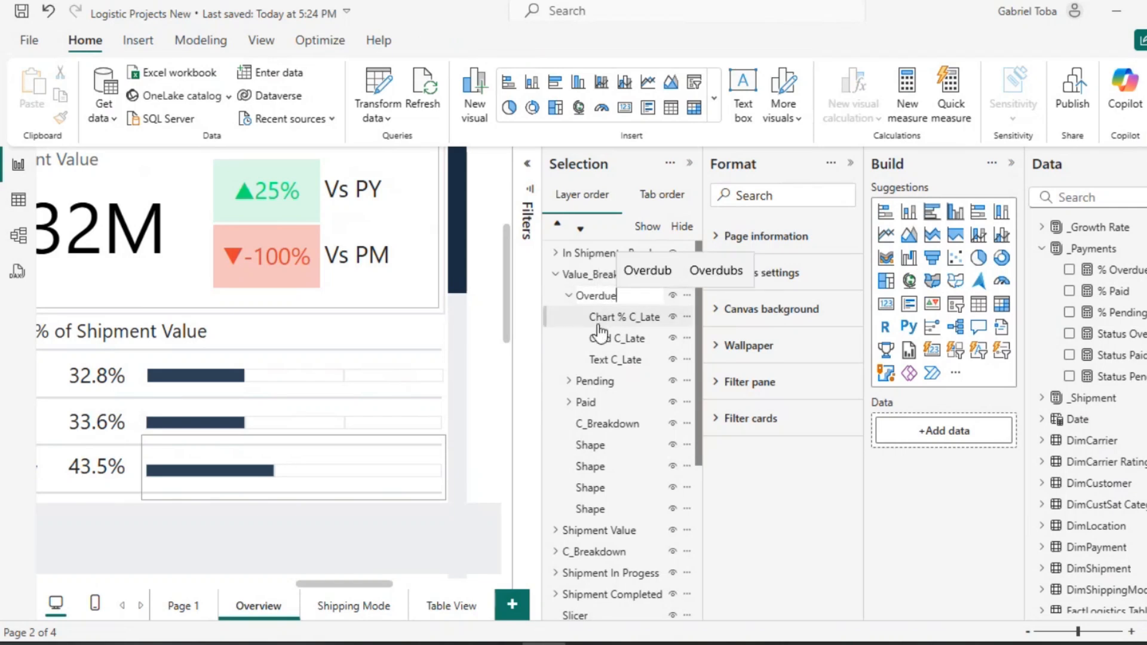
Replace the % Late Delivery label text with Overdue and narrow its text box to fit the word.
{"action": "left_click", "coordinate": [597, 359]}
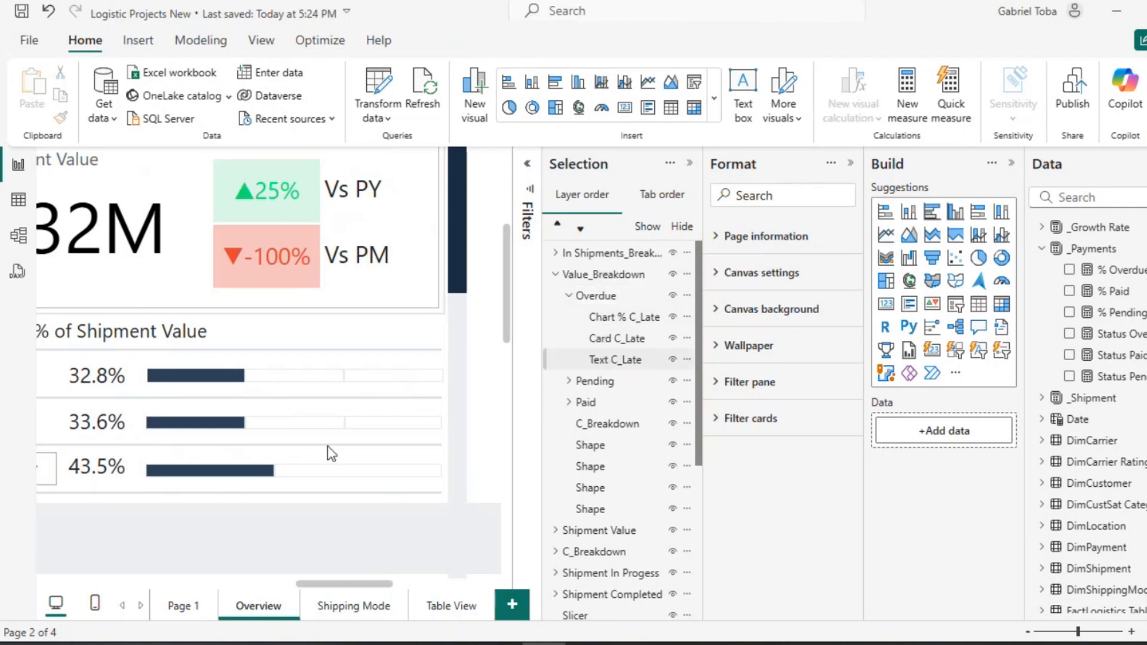
{"action": "left_click_drag", "start_coordinate": [229, 469], "coordinate": [109, 470]}
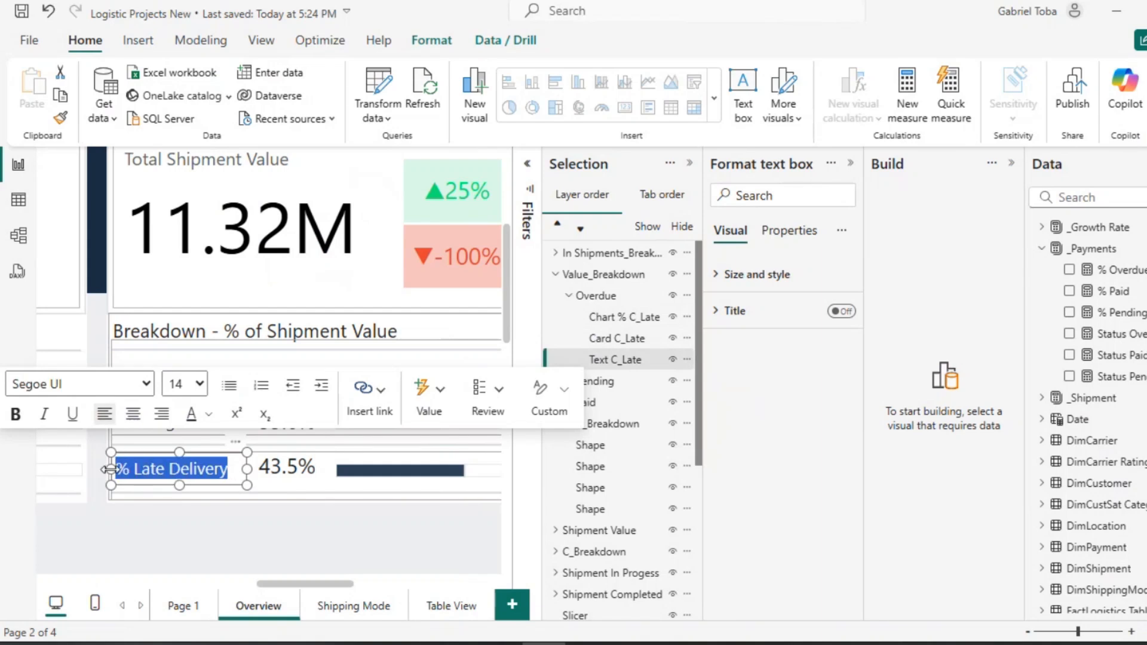
{"action": "type", "text": "Overdue"}
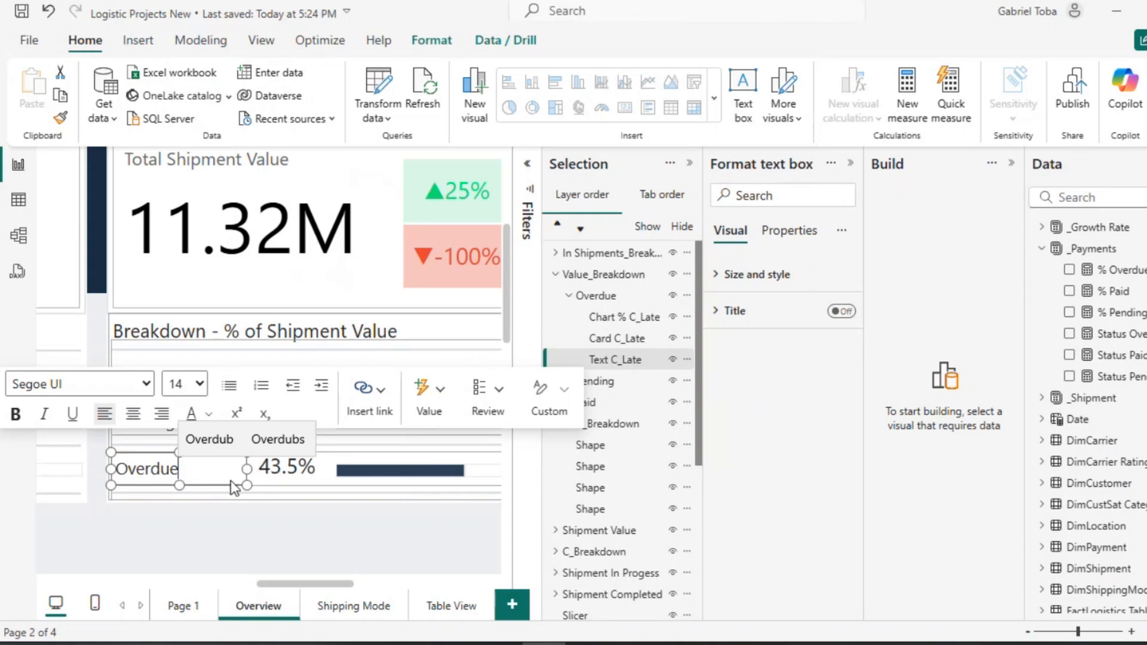
{"action": "left_click_drag", "start_coordinate": [246, 470], "coordinate": [195, 468]}
Replace % C_Late with % Overdue from _Payments in the Overdue row's card.
{"action": "left_click", "coordinate": [603, 340]}
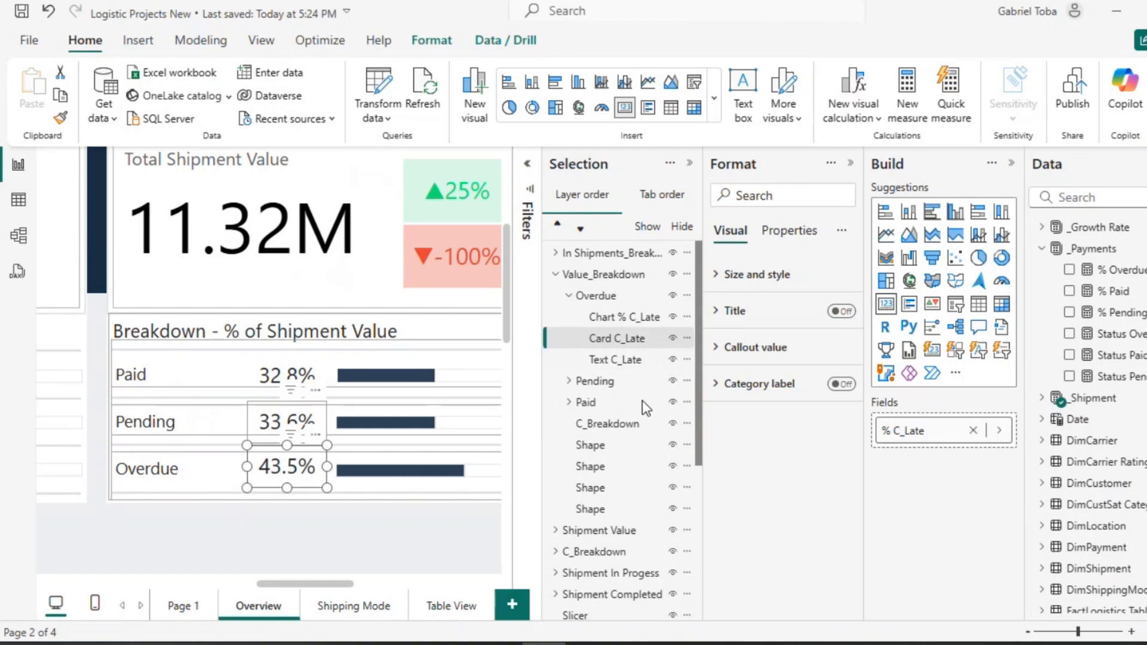
{"action": "left_click", "coordinate": [999, 430]}
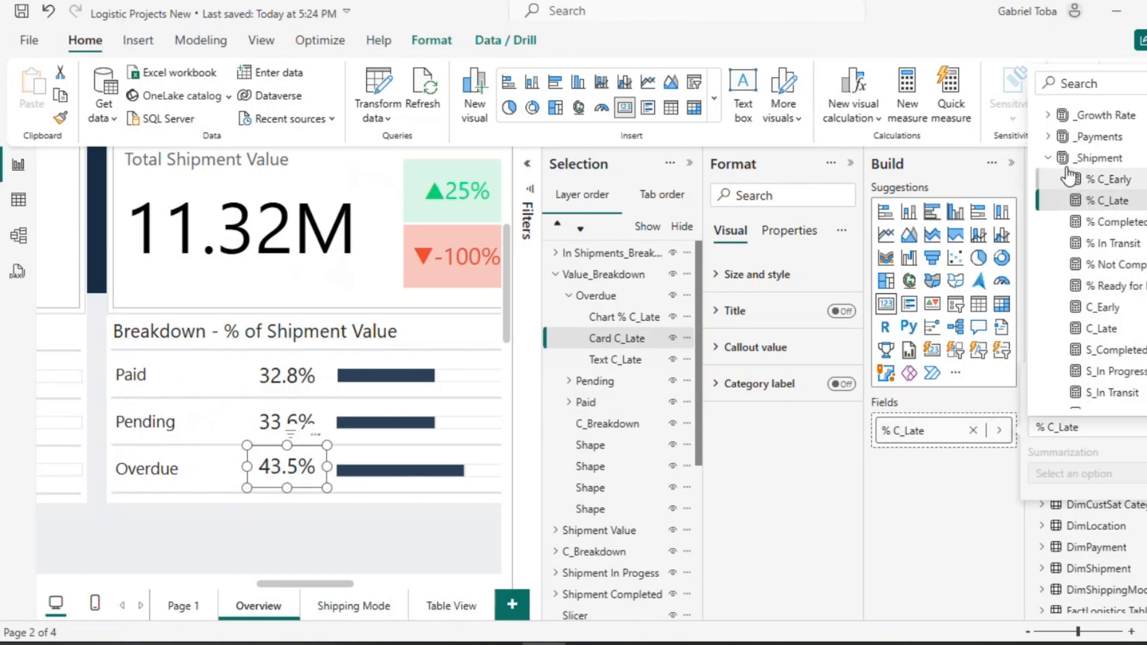
{"action": "left_click", "coordinate": [1098, 137]}
{"action": "left_click", "coordinate": [1108, 158]}
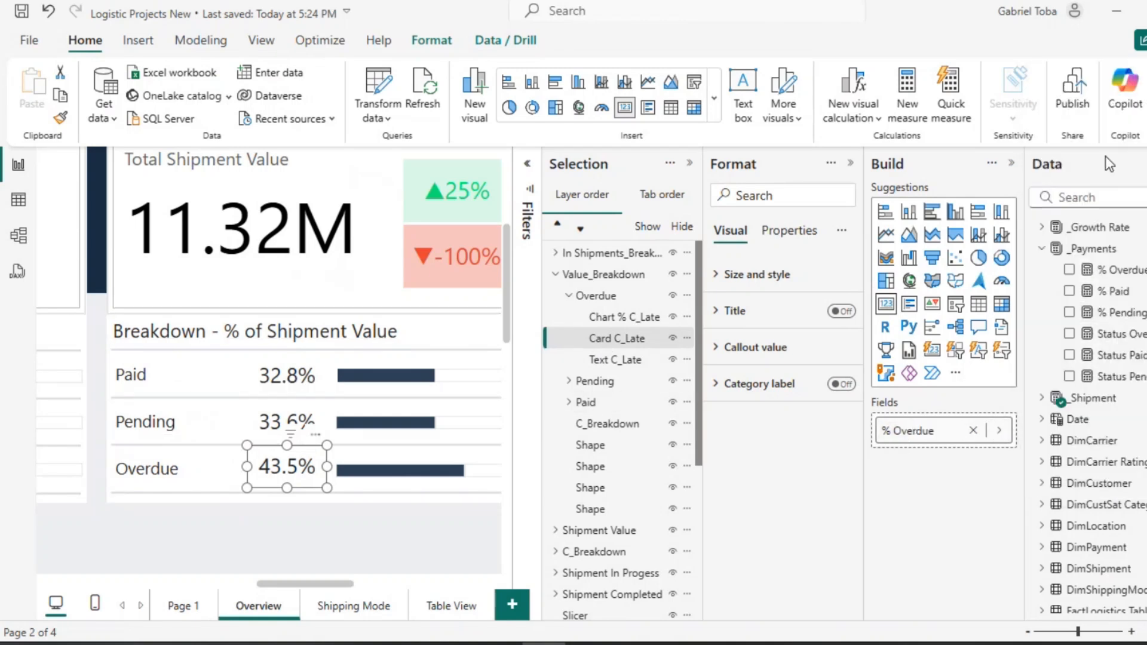
In the Overdue row's bar chart, replace % C_Late with % Overdue and % C_Early with % Paid from _Payments on the X-axis.
{"action": "left_click", "coordinate": [657, 317]}
{"action": "left_click", "coordinate": [999, 492]}
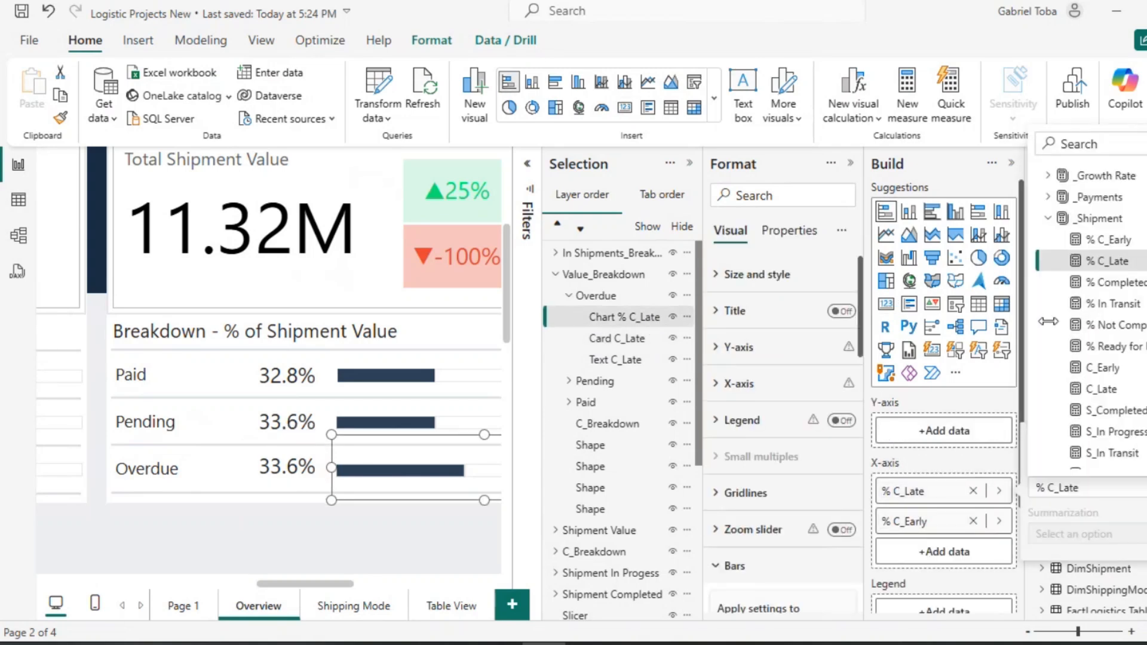
{"action": "left_click", "coordinate": [1075, 194]}
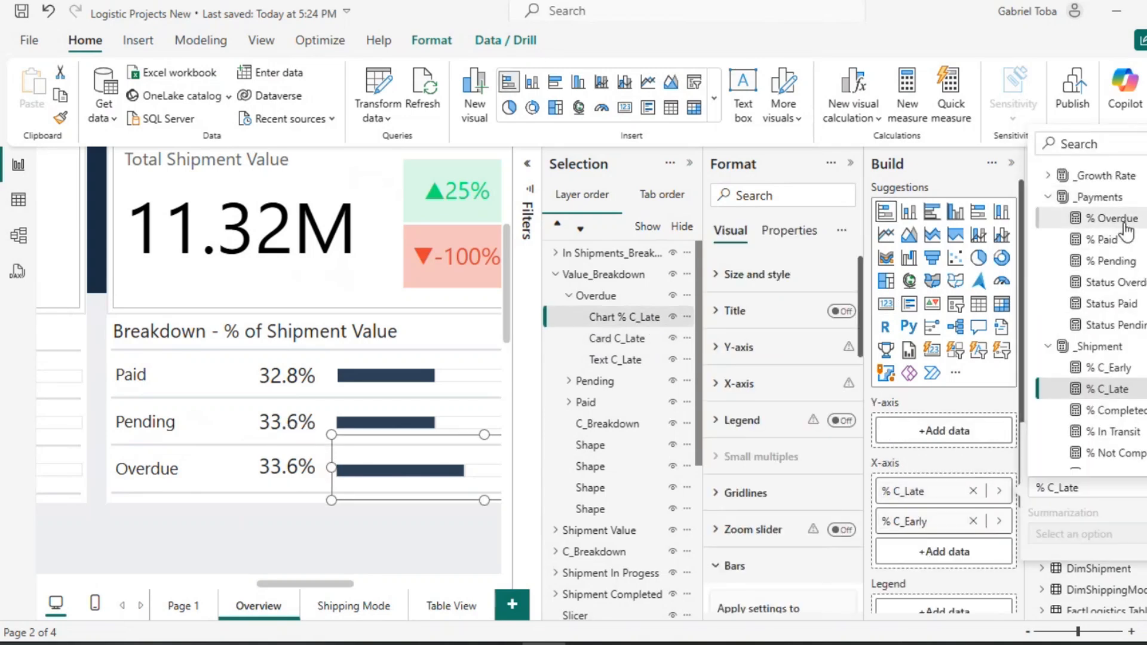
{"action": "left_click", "coordinate": [1125, 220]}
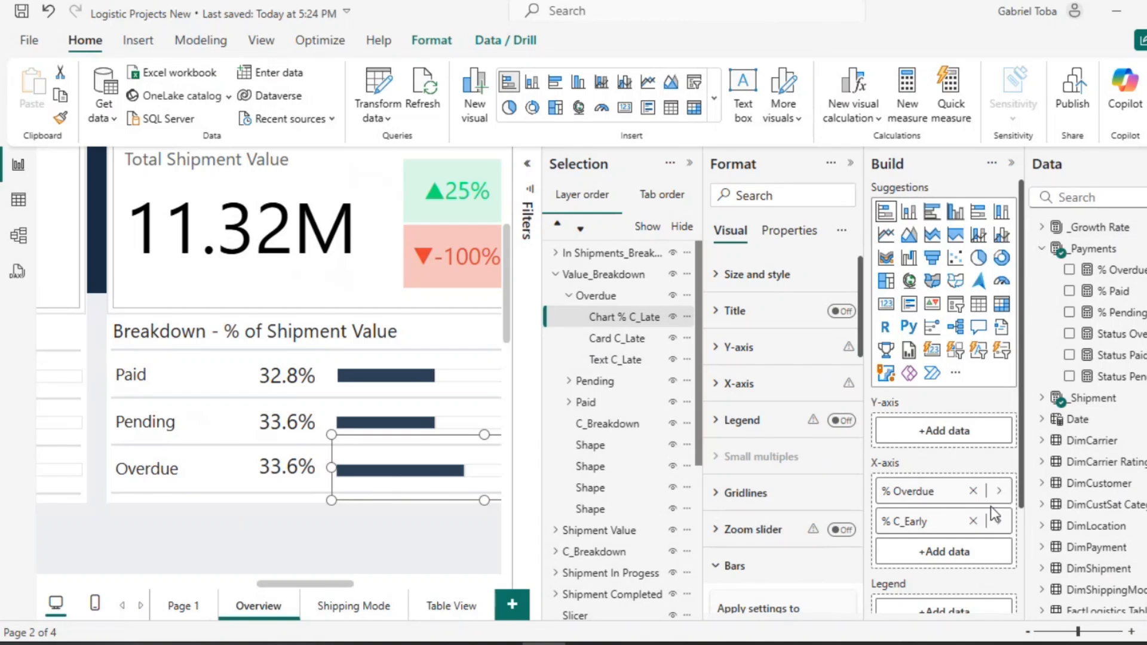
{"action": "left_click", "coordinate": [999, 522]}
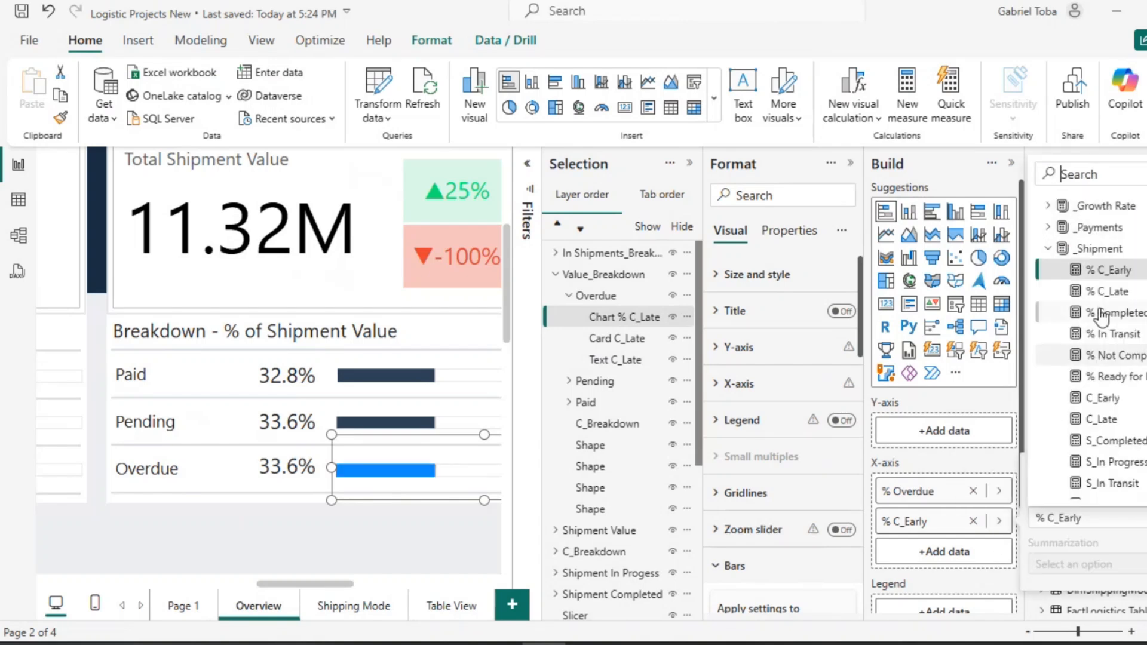
{"action": "left_click", "coordinate": [1048, 227]}
{"action": "left_click", "coordinate": [1106, 272]}
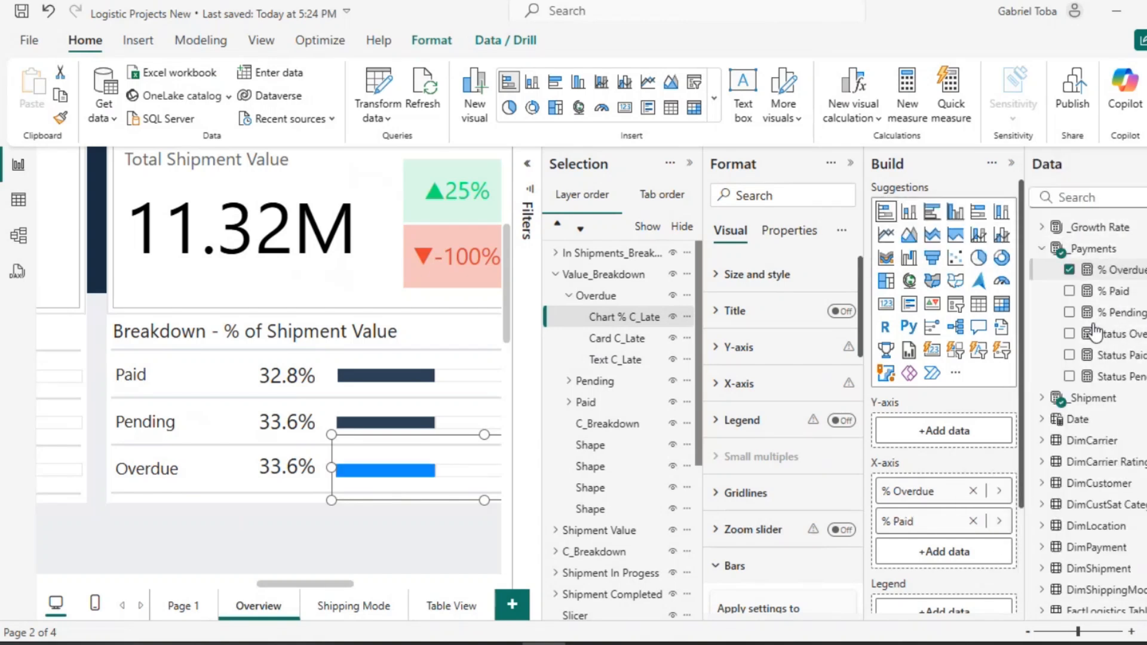
Add % Pending from _Payments as the third X-axis value of the Overdue row's chart.
{"action": "left_click", "coordinate": [917, 551]}
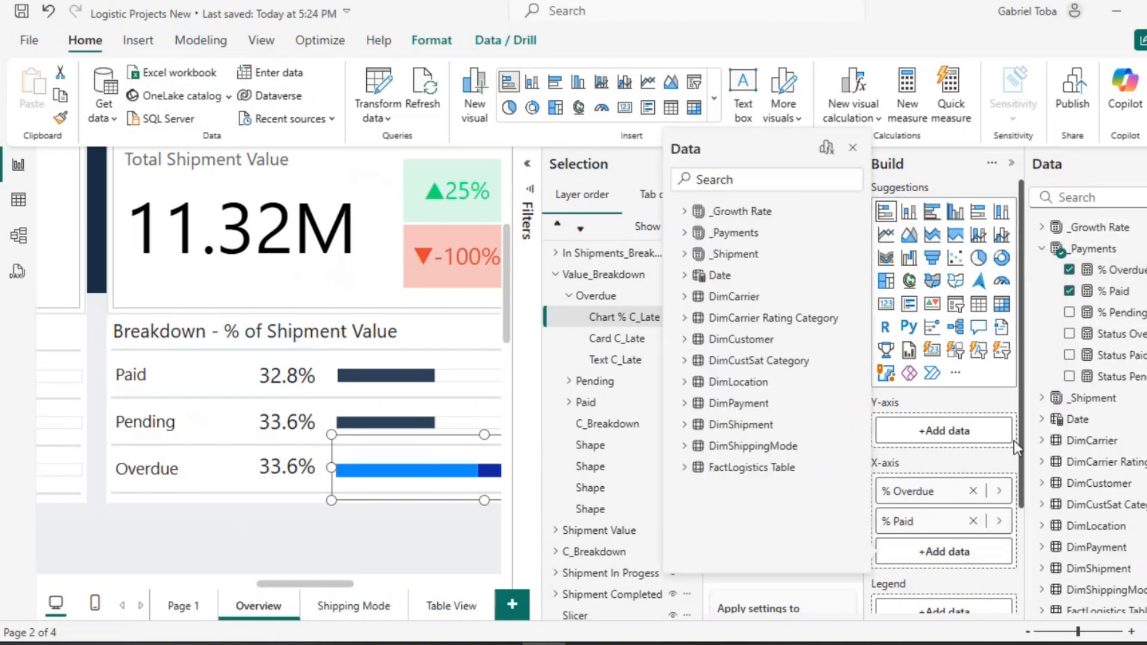
{"action": "left_click", "coordinate": [686, 241]}
{"action": "left_click", "coordinate": [759, 297]}
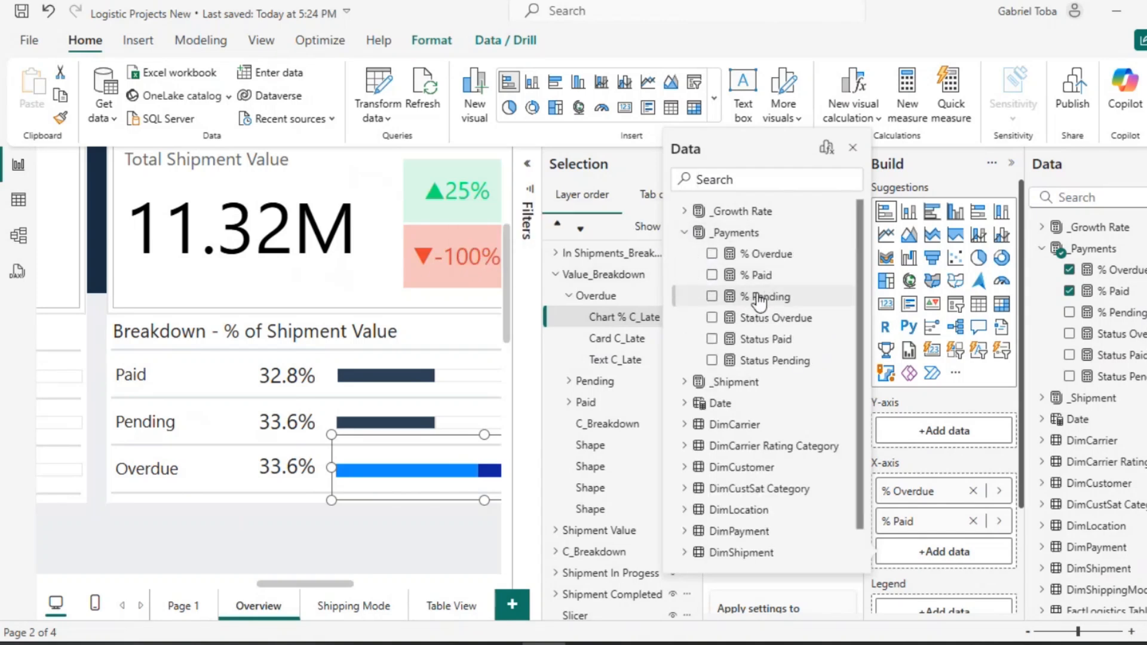
{"action": "left_click", "coordinate": [838, 585]}
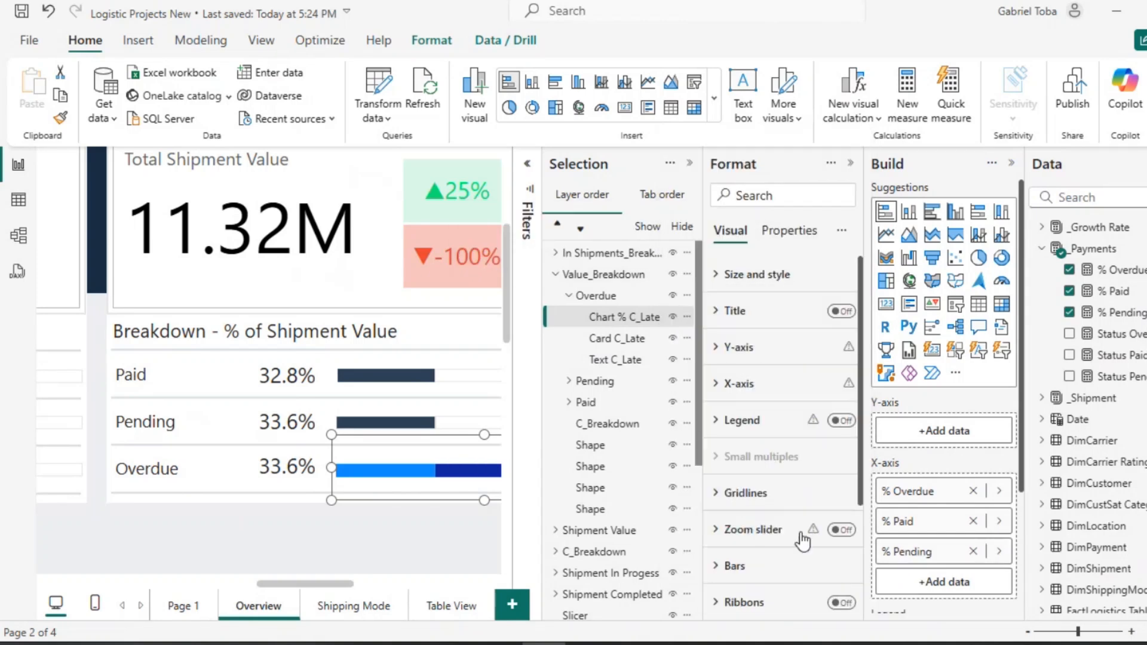
Fill the % Pending bars in the Overdue row's chart with white and turn on their border in light grey.
{"action": "left_click", "coordinate": [727, 569]}
{"action": "scroll", "coordinate": [725, 563], "scroll_direction": "down", "scroll_amount": 5}
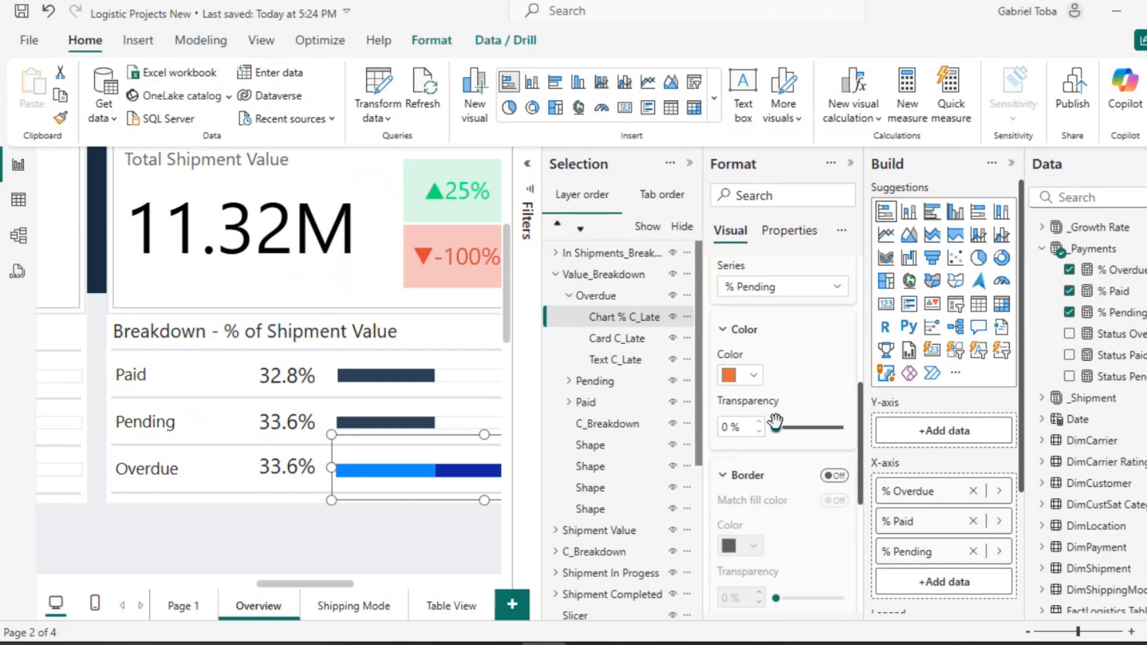
{"action": "left_click", "coordinate": [755, 376]}
{"action": "left_click", "coordinate": [799, 301]}
{"action": "left_click", "coordinate": [835, 476]}
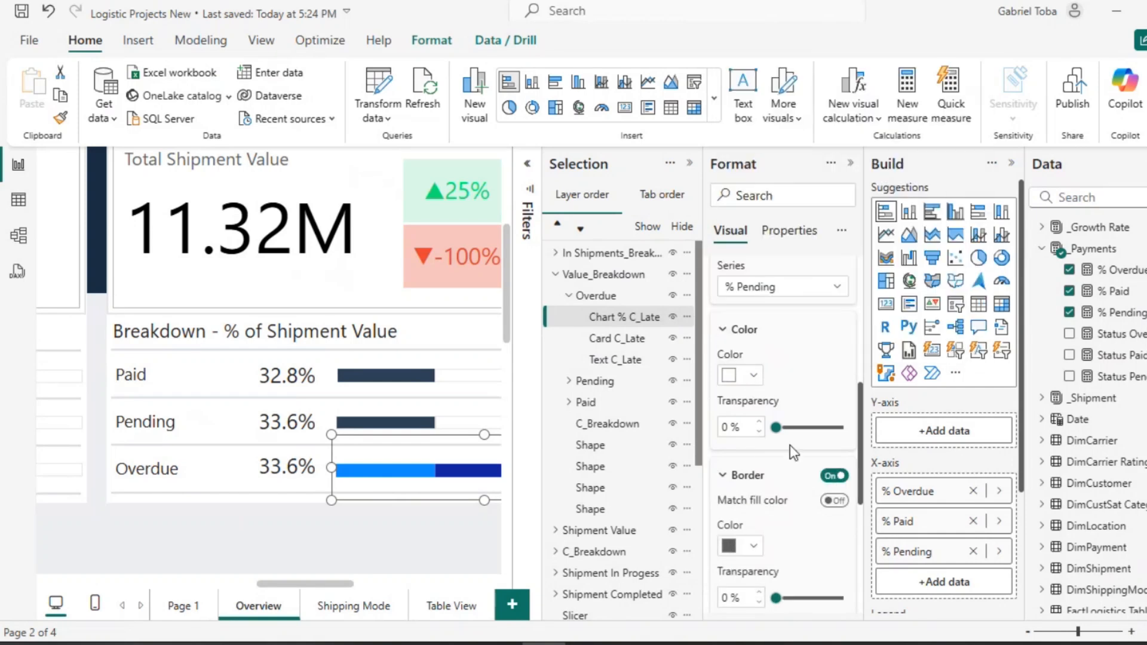
{"action": "left_click", "coordinate": [755, 547]}
{"action": "left_click", "coordinate": [739, 309]}
Fill the % Paid bars in the Overdue row's chart with white and give them a light grey border.
{"action": "left_click", "coordinate": [783, 287]}
{"action": "left_click", "coordinate": [747, 348]}
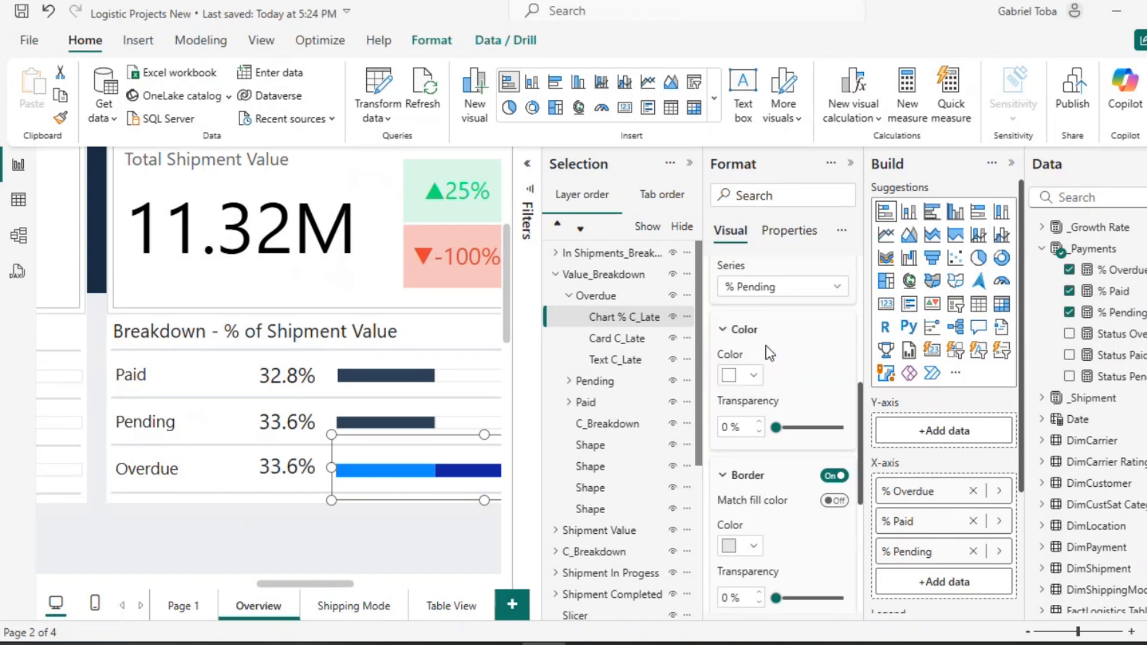
{"action": "left_click", "coordinate": [754, 381]}
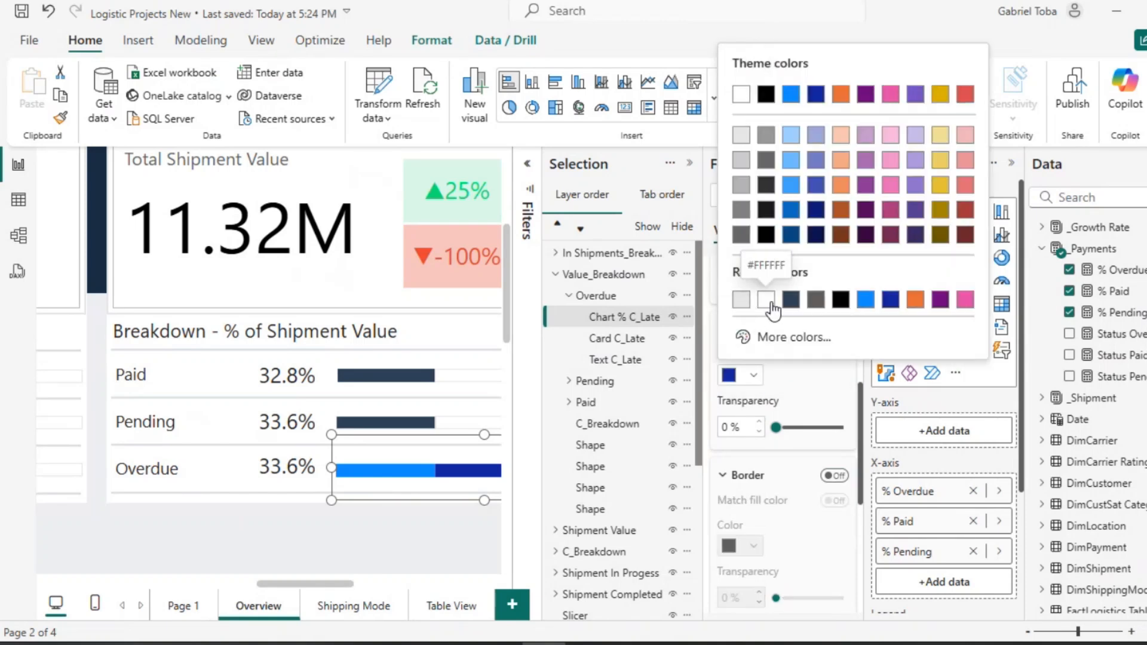
{"action": "left_click", "coordinate": [767, 300]}
{"action": "left_click", "coordinate": [831, 476]}
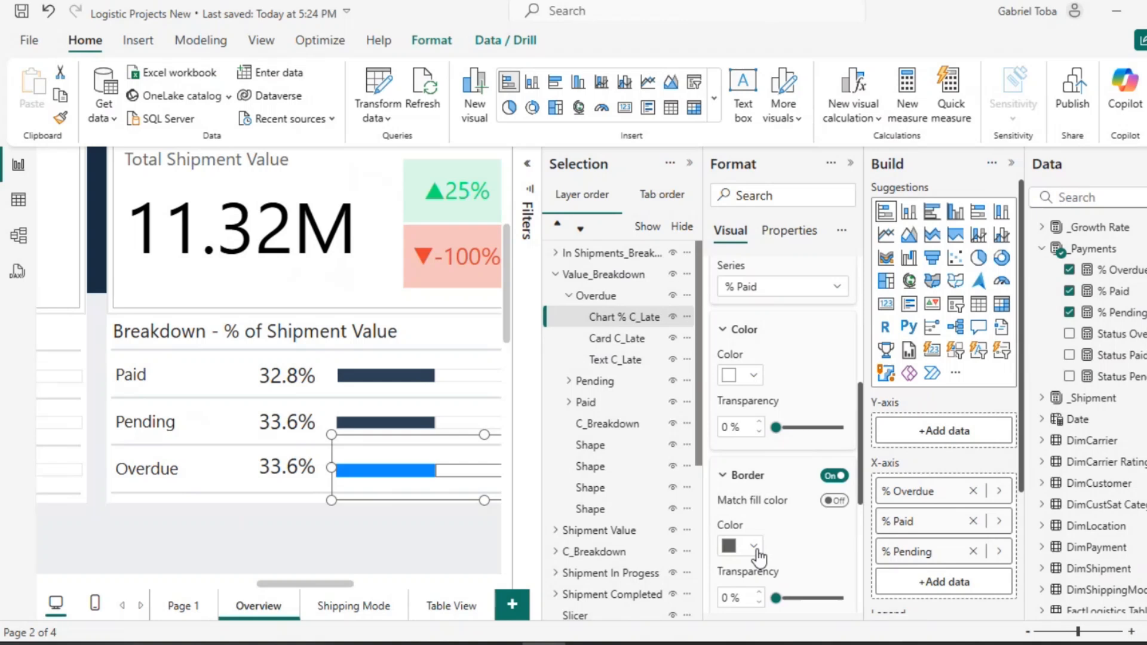
{"action": "left_click", "coordinate": [741, 546]}
{"action": "left_click", "coordinate": [741, 308]}
Fill the % Overdue bars in the Overdue row's chart with dark navy and give them a light grey #e6e6e6 border.
{"action": "left_click", "coordinate": [788, 288]}
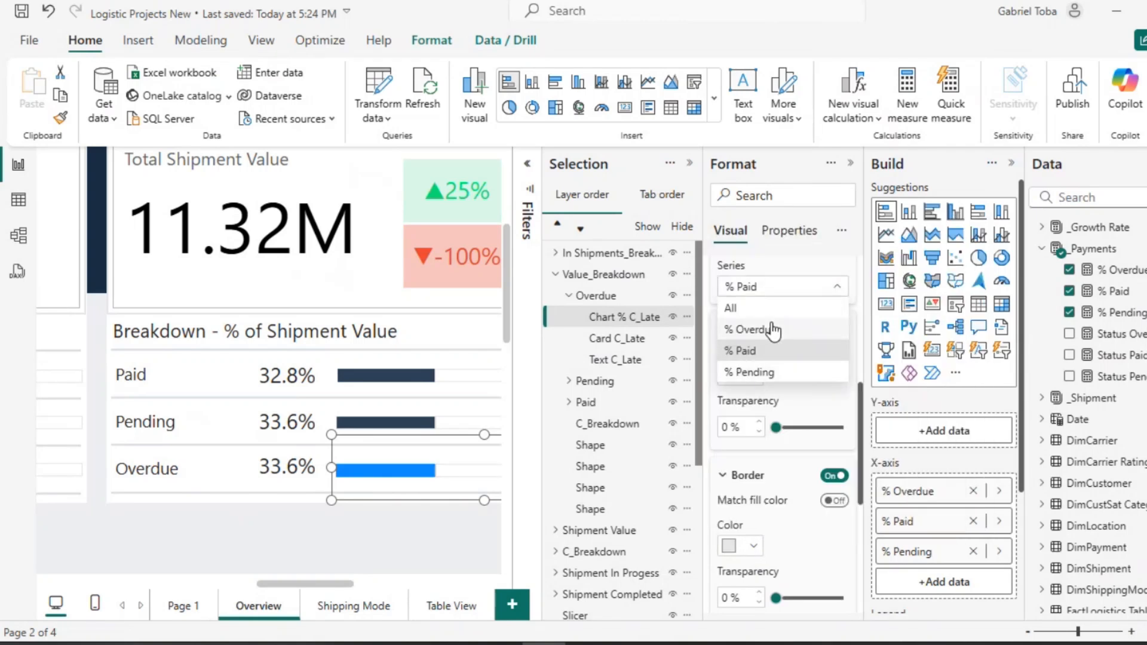
{"action": "left_click", "coordinate": [764, 329]}
{"action": "left_click", "coordinate": [755, 376]}
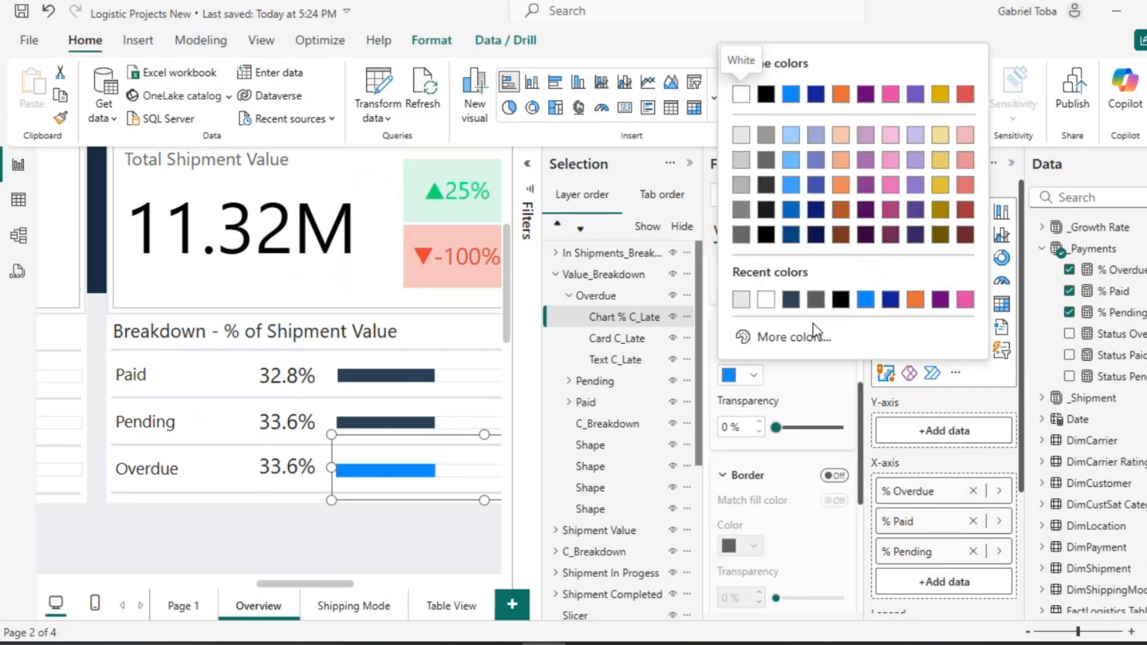
{"action": "left_click", "coordinate": [790, 302]}
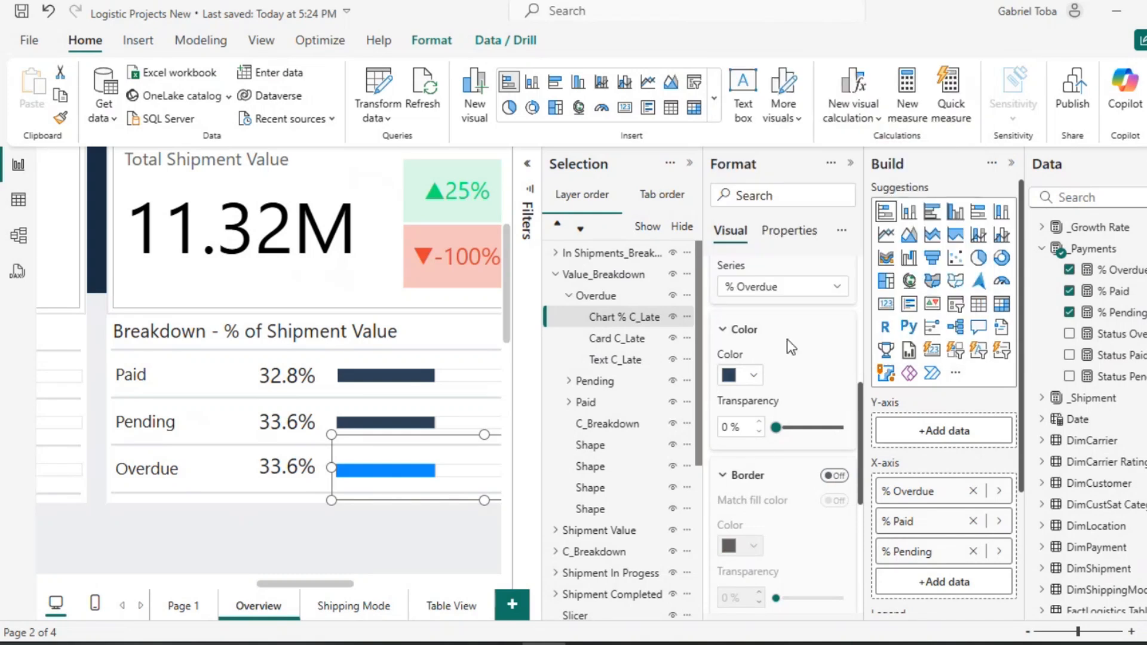
{"action": "left_click", "coordinate": [843, 481]}
{"action": "left_click", "coordinate": [754, 546]}
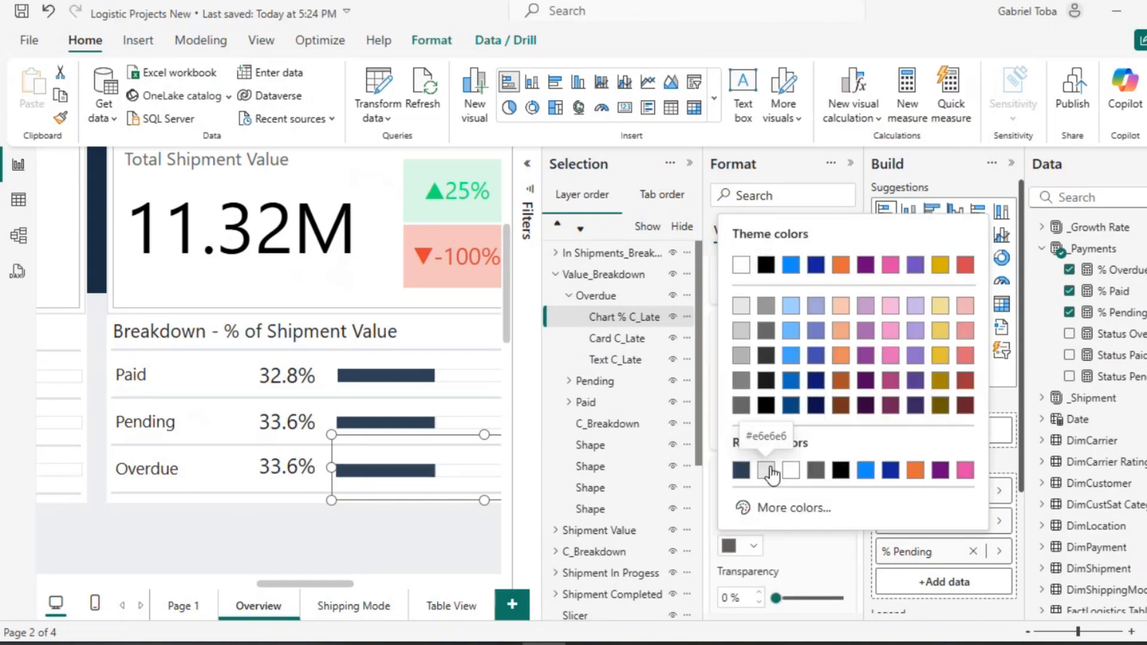
{"action": "left_click", "coordinate": [767, 472]}
{"action": "left_click", "coordinate": [464, 544]}
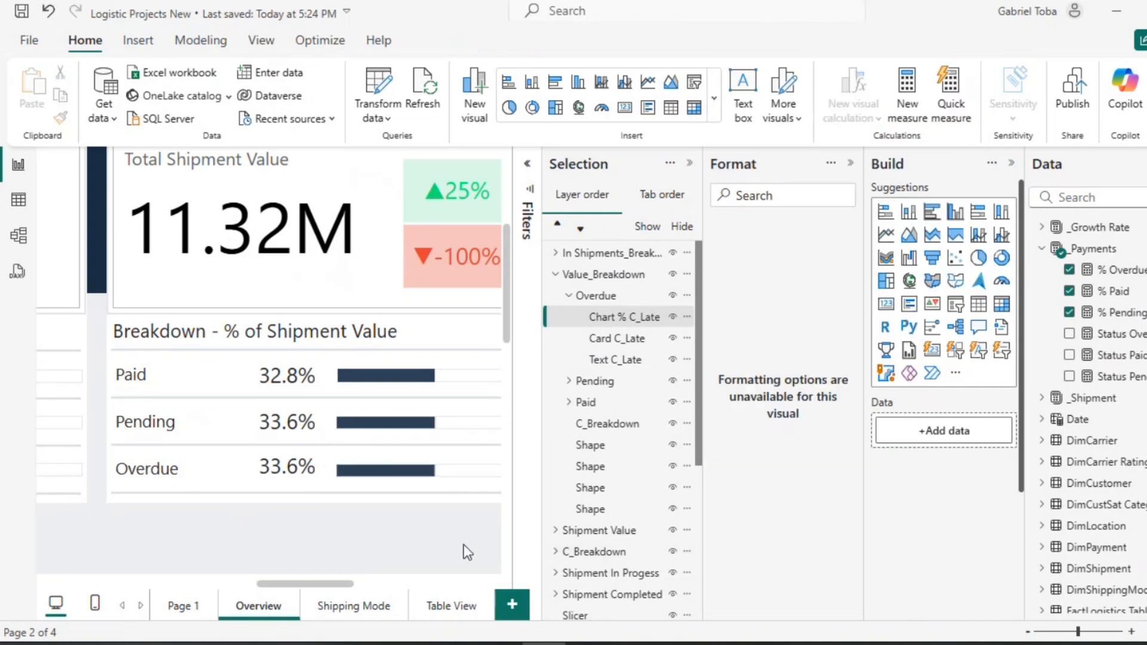
{"action": "scroll", "coordinate": [464, 544], "scroll_direction": "right", "scroll_amount": 3}
{"action": "scroll", "coordinate": [463, 544], "scroll_direction": "left", "scroll_amount": 3}
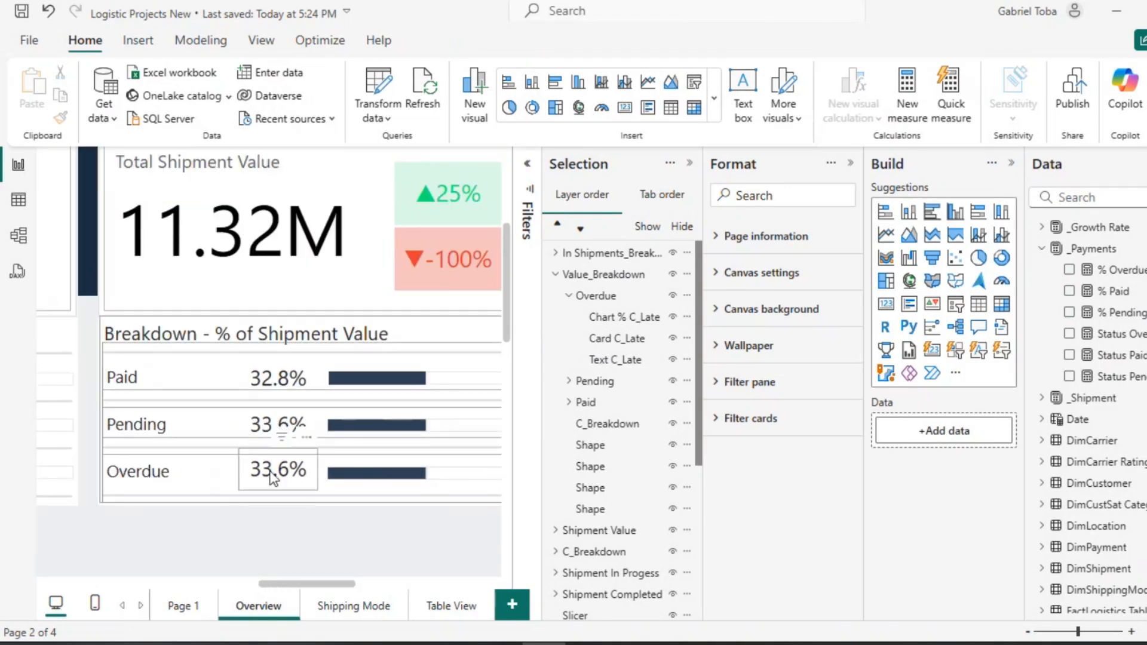
Narrow the Pending and Paid label text boxes in the Value_Breakdown group to fit their text.
{"action": "left_click", "coordinate": [622, 366]}
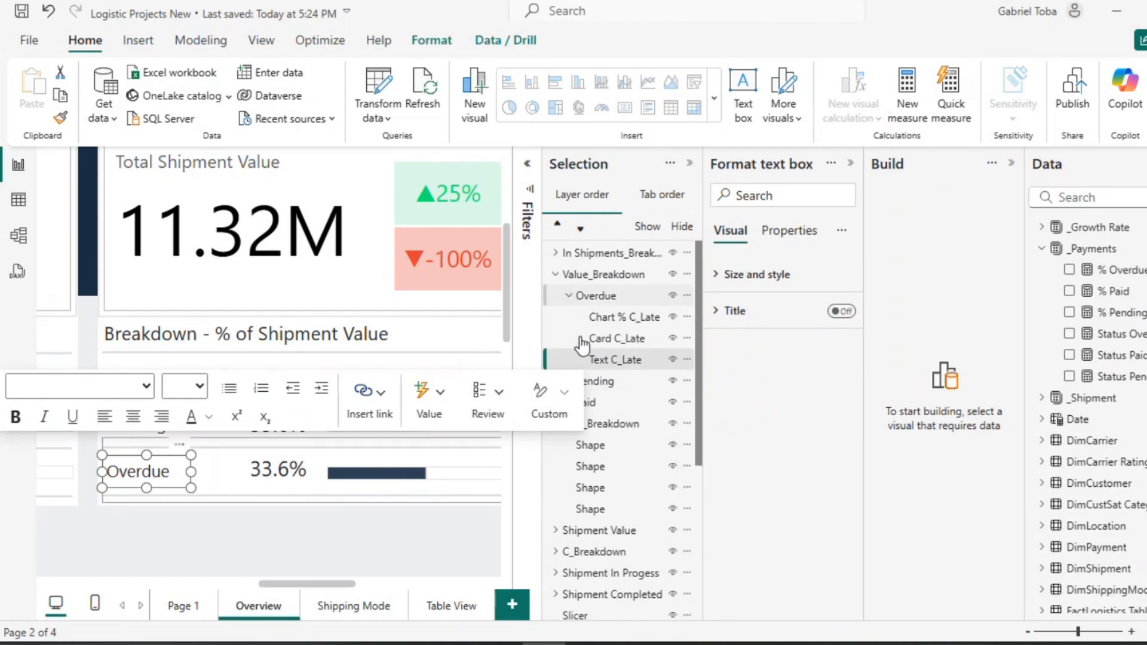
{"action": "left_click", "coordinate": [592, 380]}
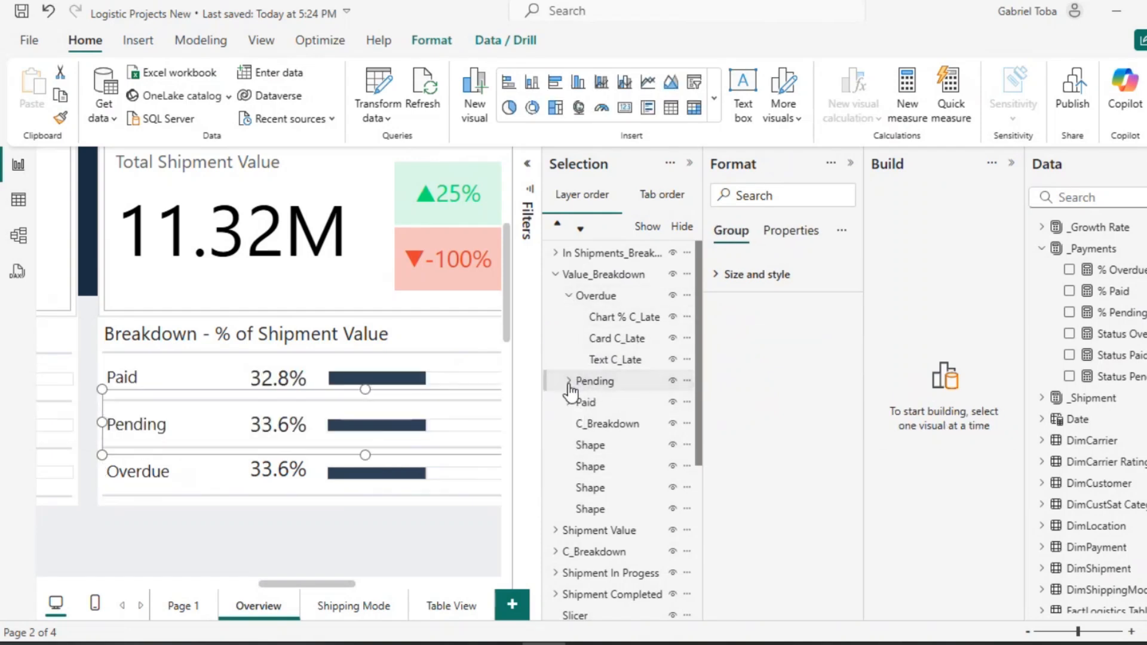
{"action": "left_click", "coordinate": [569, 380]}
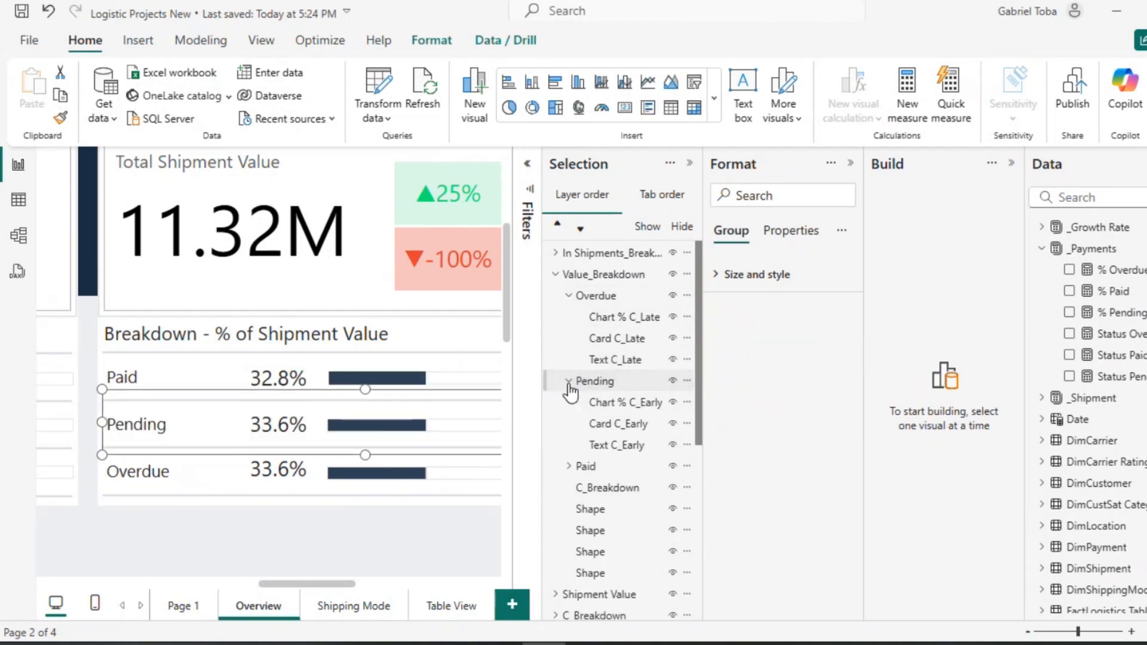
{"action": "left_click", "coordinate": [601, 445]}
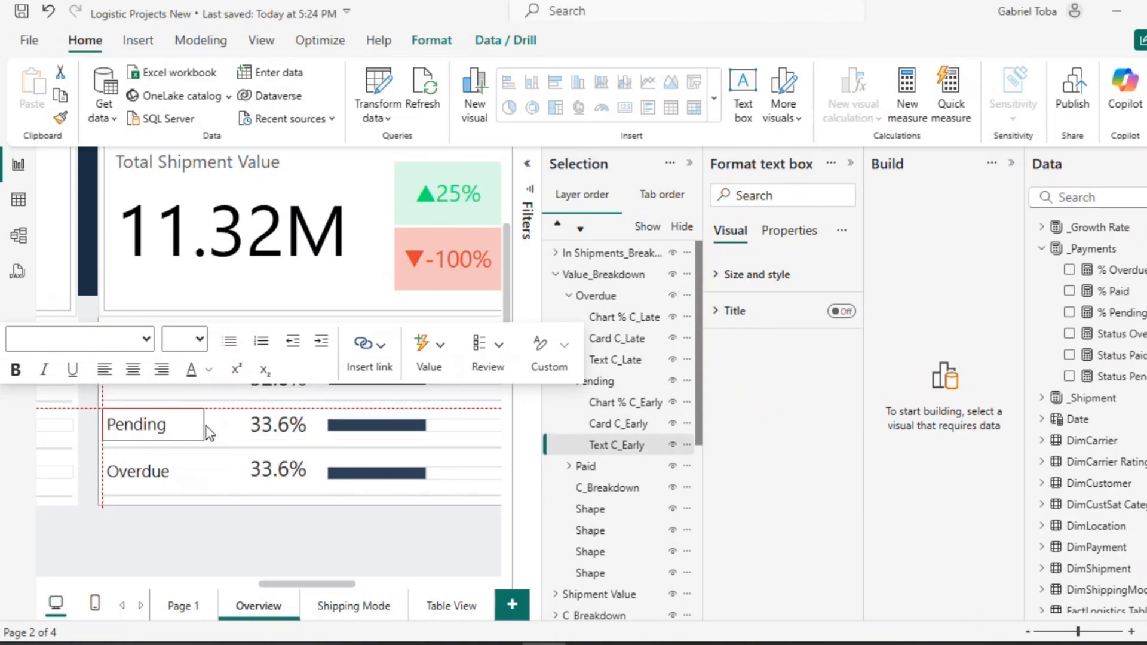
{"action": "left_click_drag", "start_coordinate": [199, 426], "coordinate": [185, 428]}
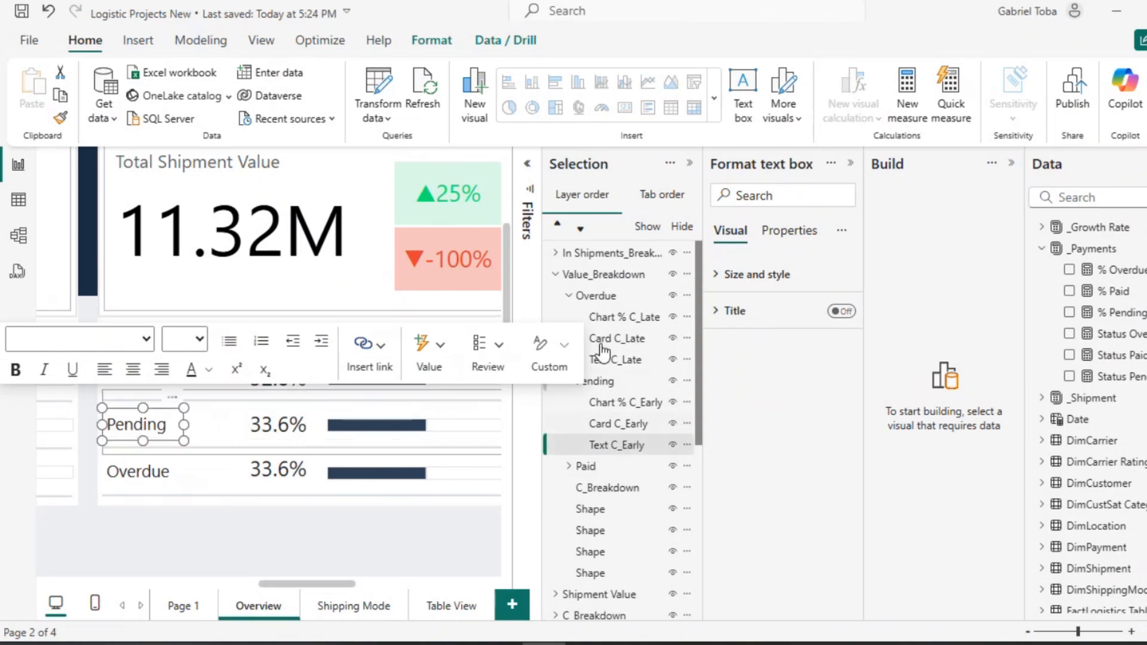
{"action": "left_click", "coordinate": [569, 466]}
{"action": "left_click", "coordinate": [620, 532]}
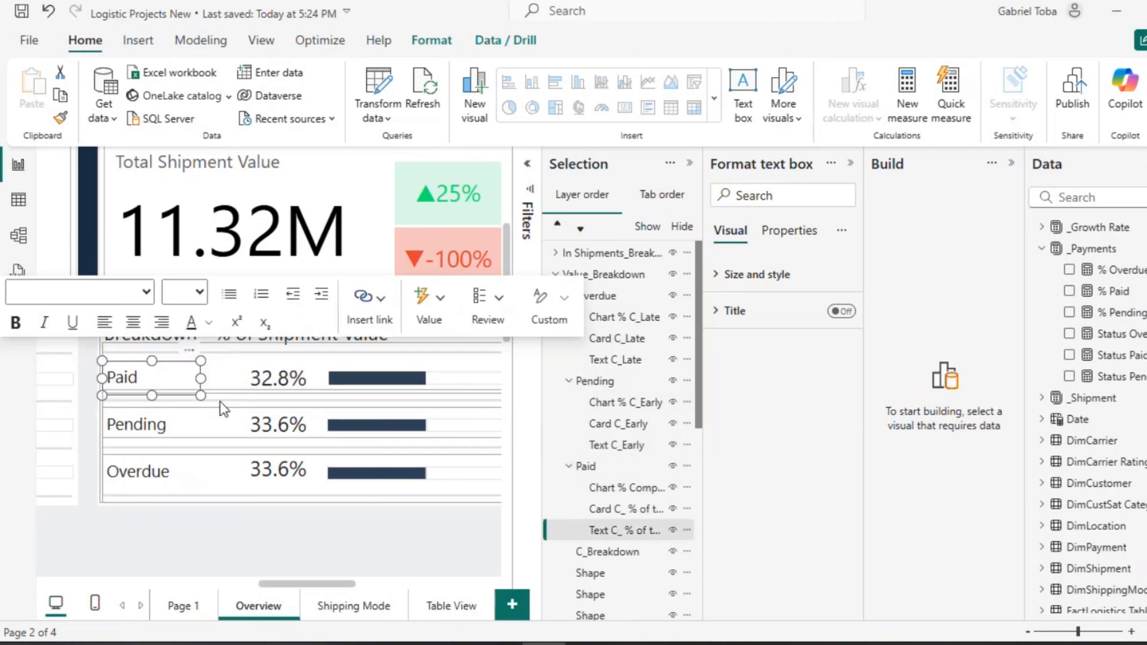
{"action": "left_click_drag", "start_coordinate": [201, 378], "coordinate": [159, 373]}
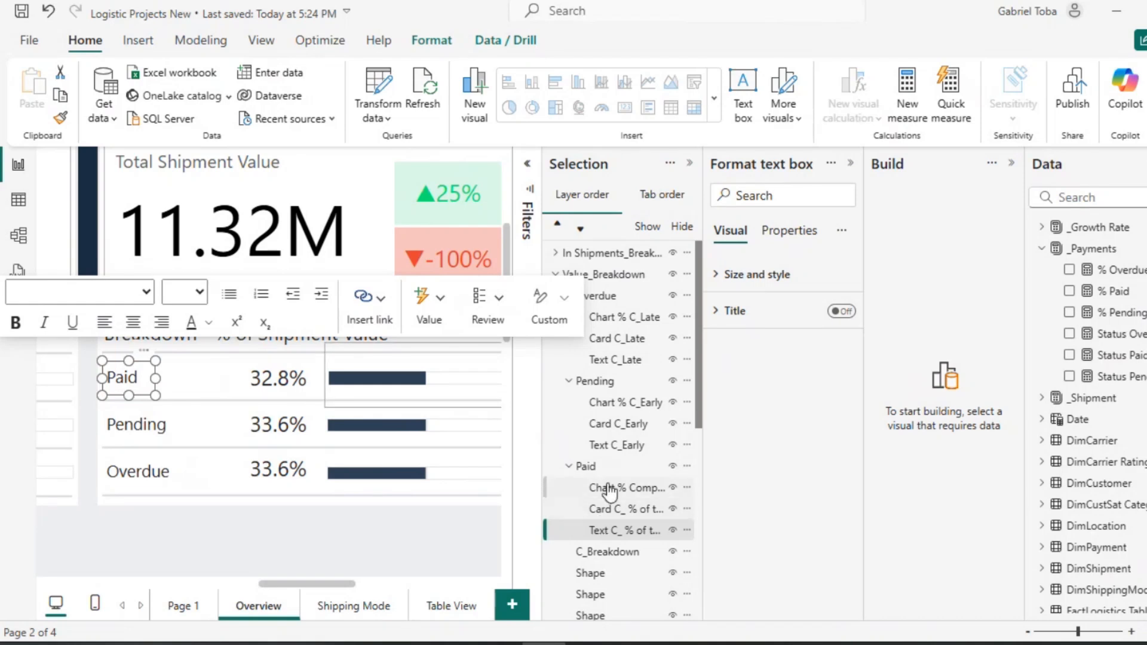
Move the Pending percentage card closer to its label and widen the Pending bar chart to meet the card.
{"action": "left_click", "coordinate": [603, 426]}
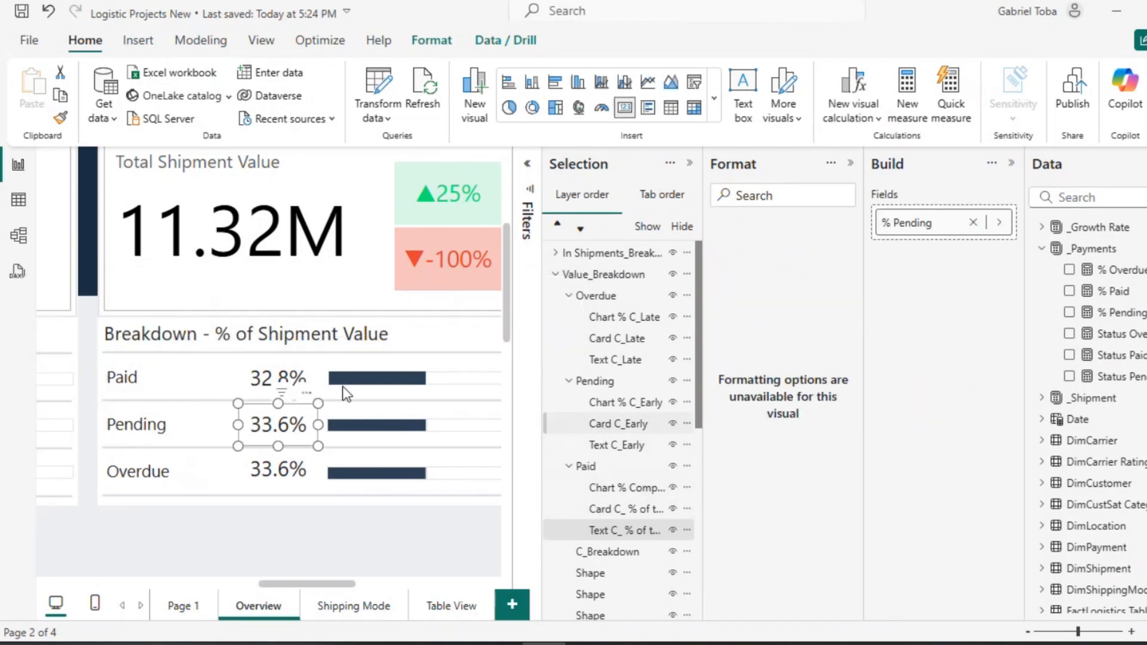
{"action": "left_click_drag", "start_coordinate": [304, 390], "coordinate": [251, 390]}
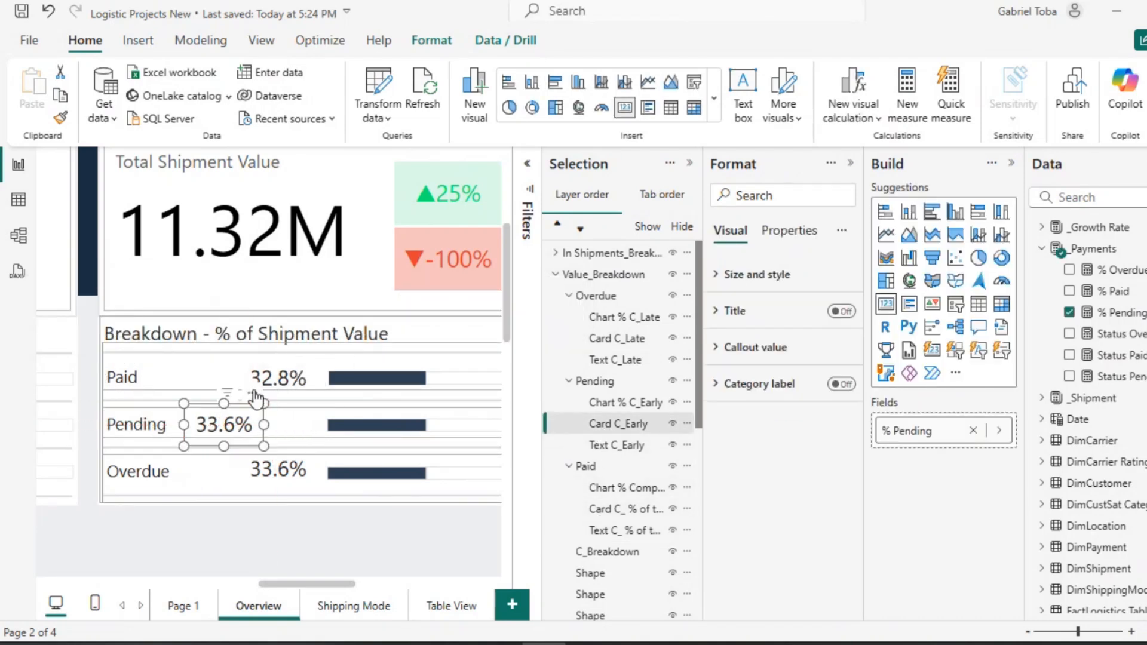
{"action": "left_click", "coordinate": [617, 406]}
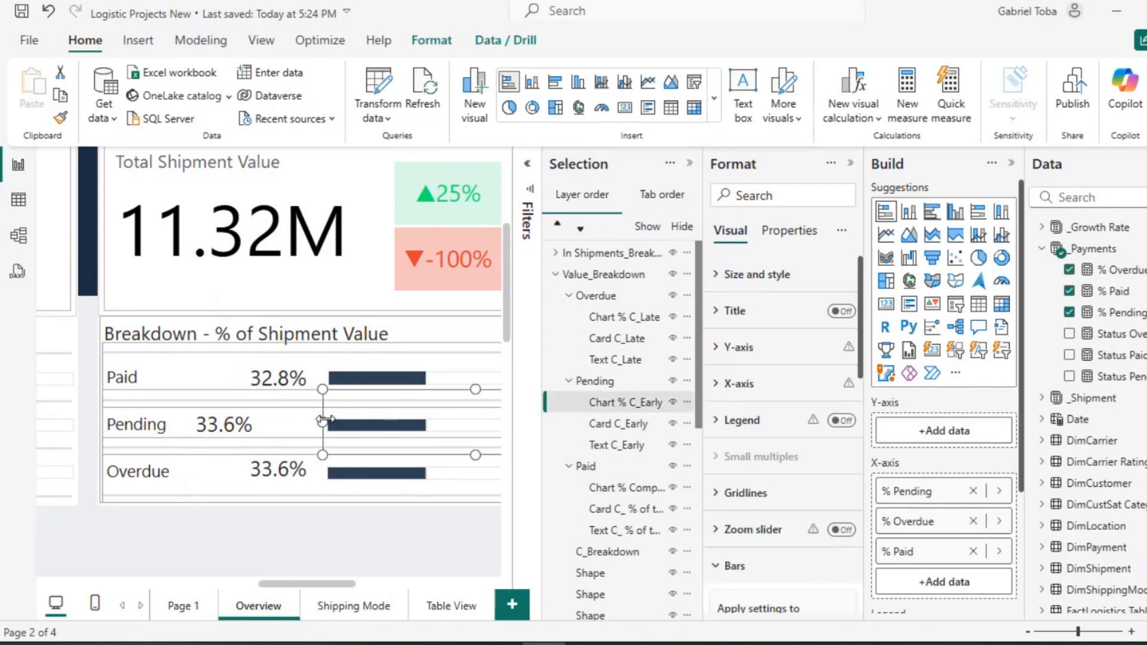
{"action": "left_click_drag", "start_coordinate": [323, 420], "coordinate": [266, 422]}
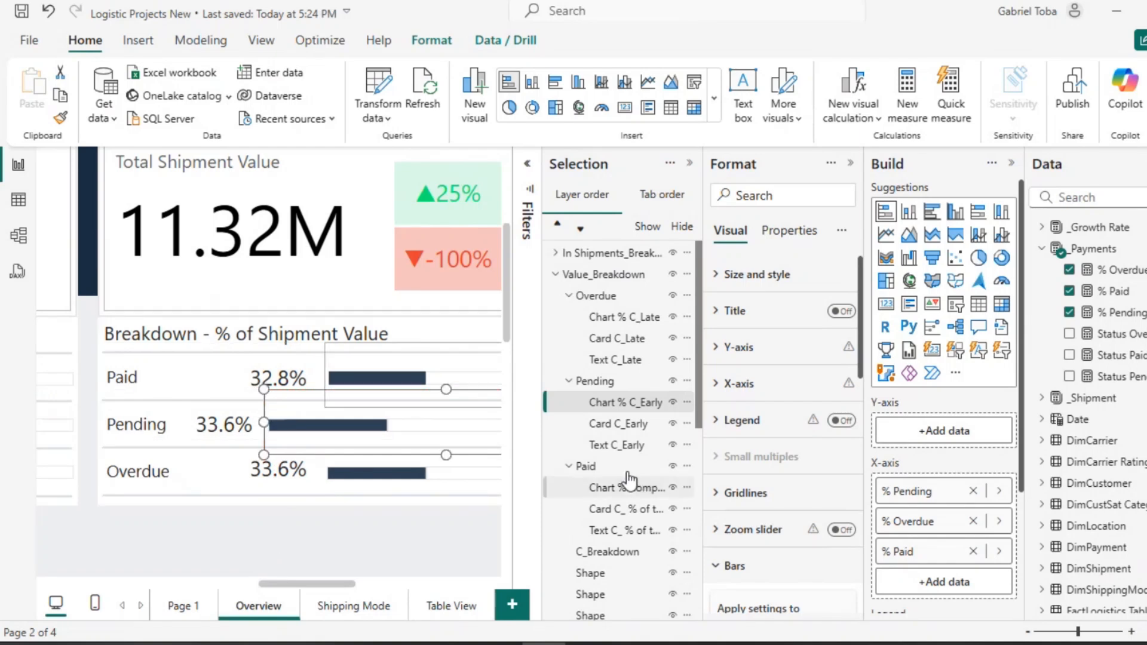
Move the Overdue percentage card closer to its label and left-align the Overdue, Pending and Paid percentage cards.
{"action": "left_click", "coordinate": [619, 338]}
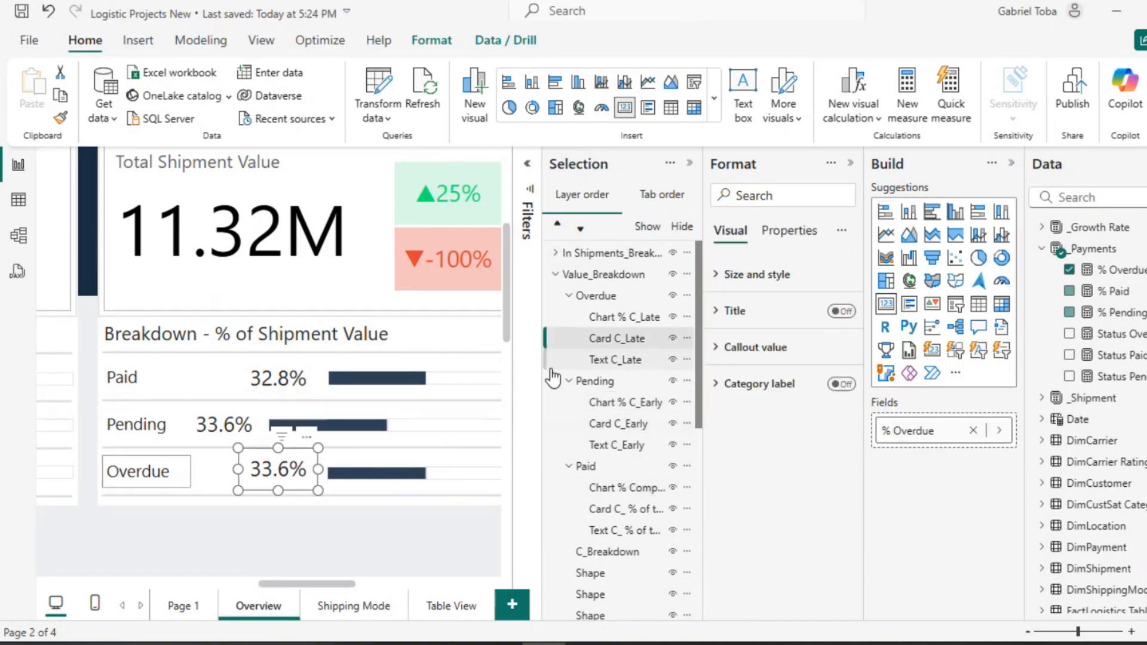
{"action": "left_click_drag", "start_coordinate": [299, 441], "coordinate": [264, 438]}
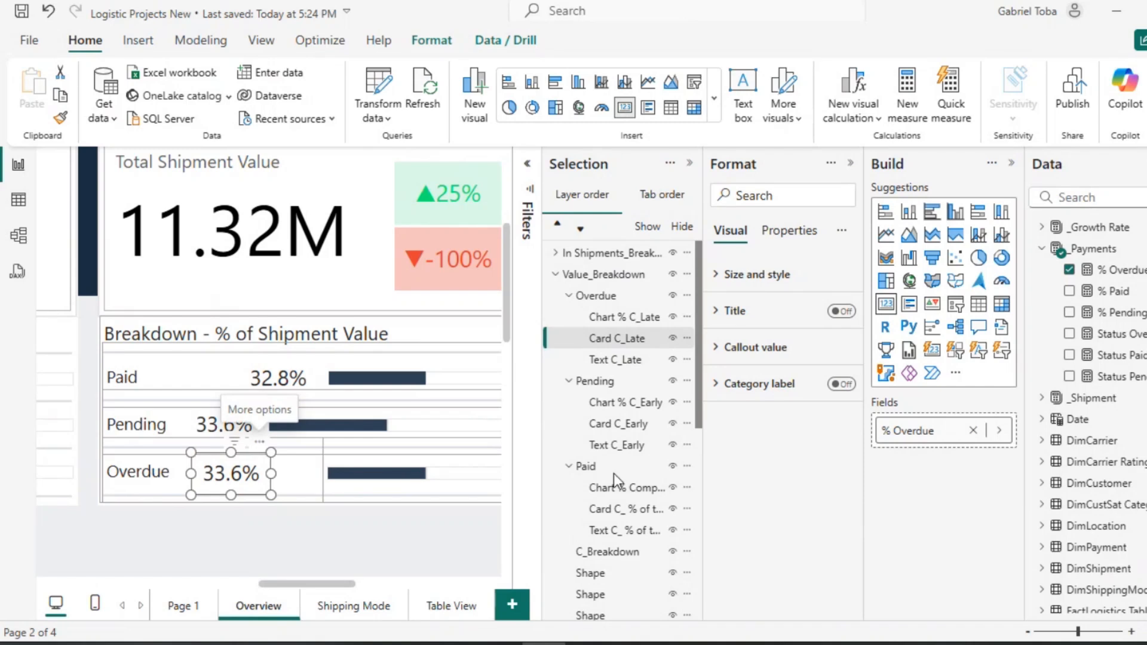
{"action": "left_click", "coordinate": [623, 429], "text": "ctrl"}
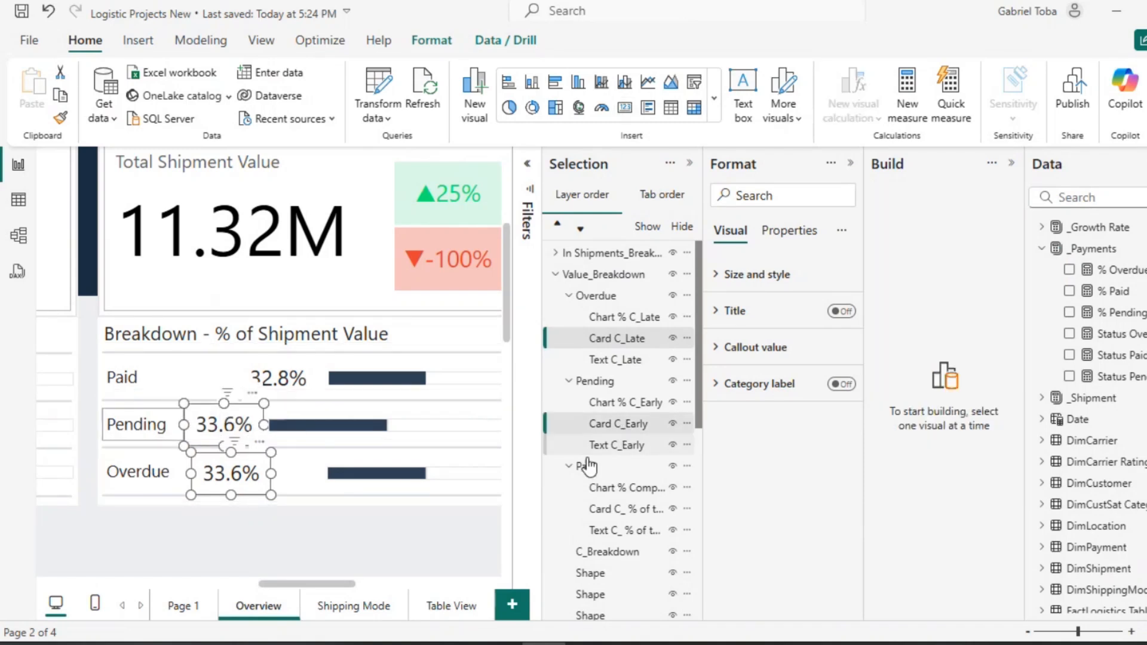
{"action": "left_click", "coordinate": [614, 512], "text": "ctrl"}
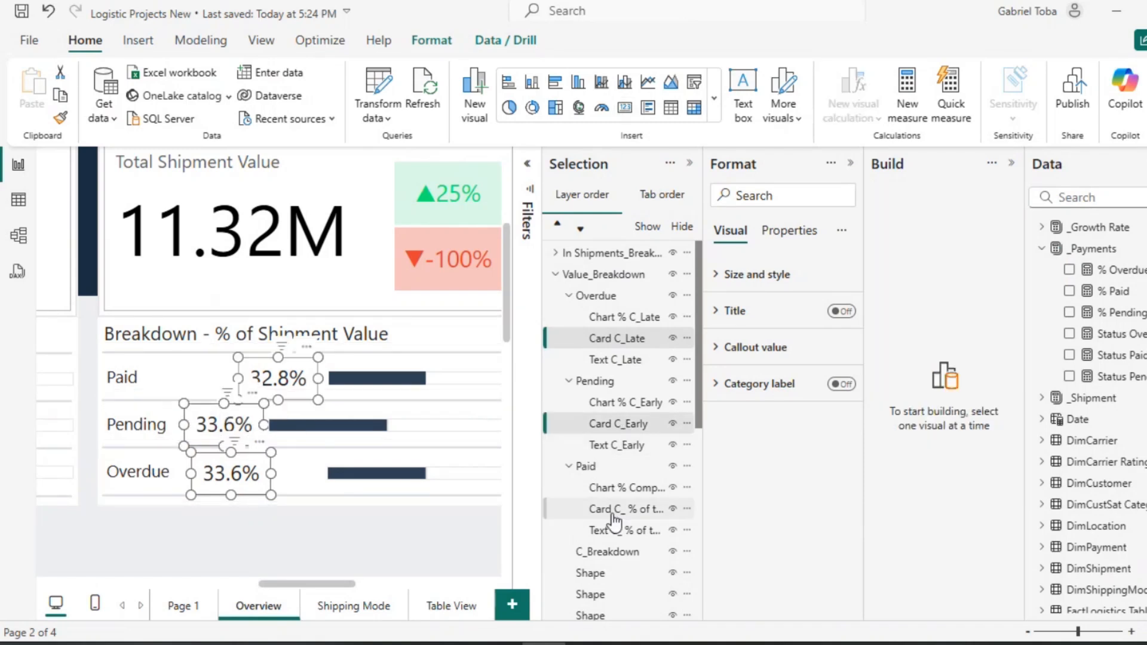
{"action": "left_click", "coordinate": [432, 40]}
{"action": "left_click", "coordinate": [404, 114]}
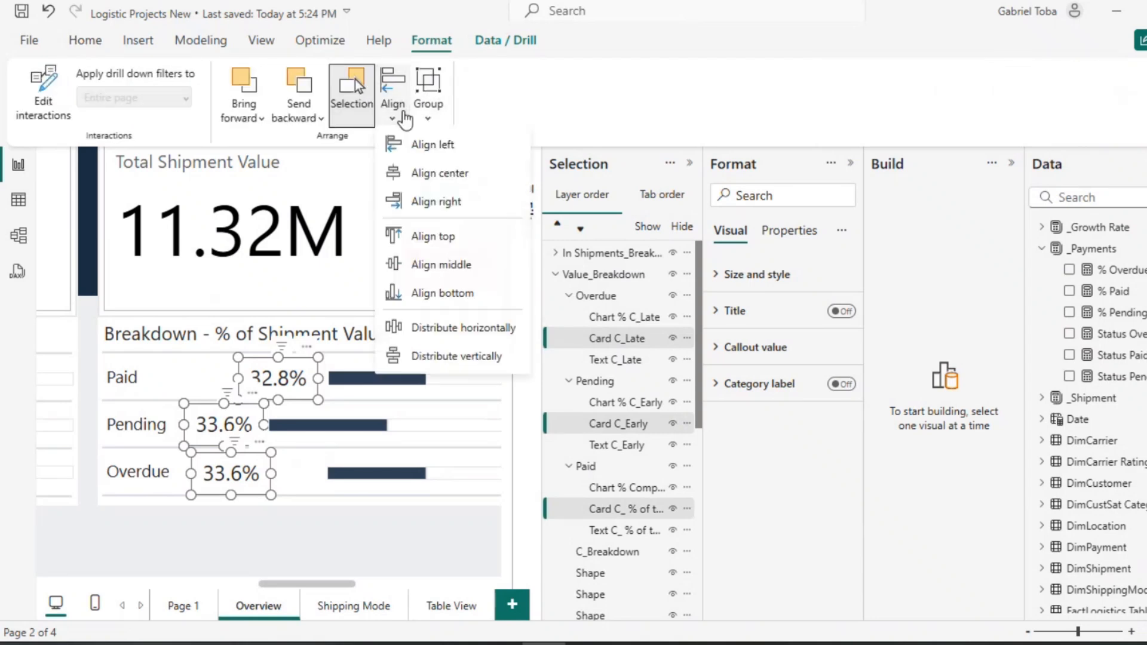
{"action": "left_click", "coordinate": [432, 144]}
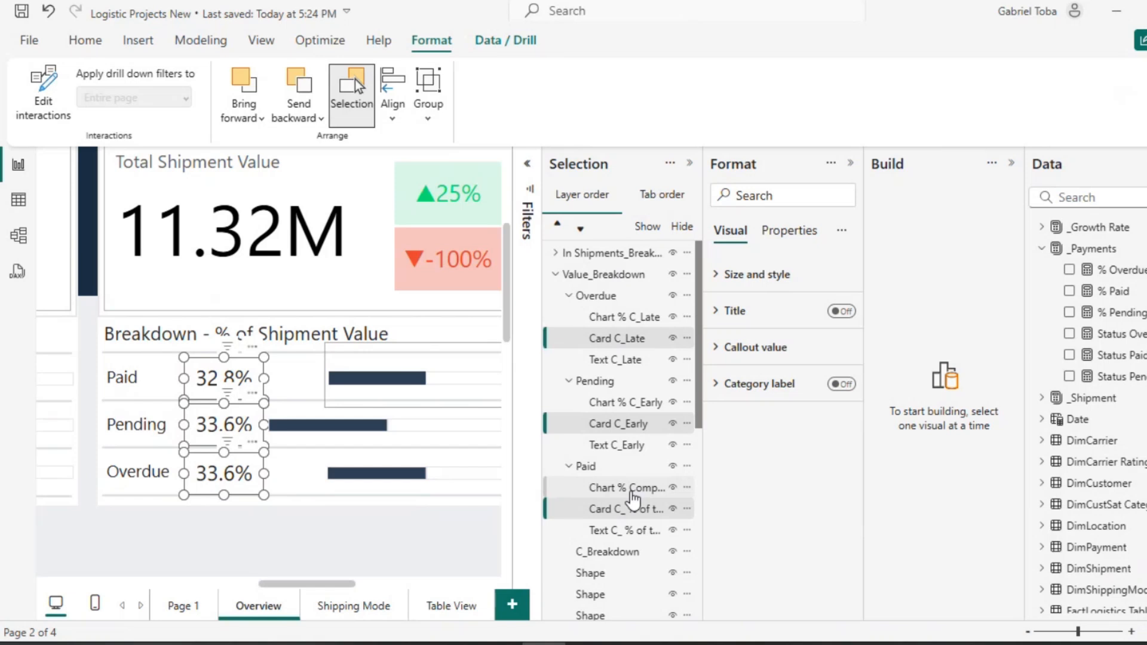
Widen the Paid and Overdue bar charts so they start right beside their percentage cards.
{"action": "left_click", "coordinate": [633, 489]}
{"action": "left_click_drag", "start_coordinate": [324, 375], "coordinate": [263, 376]}
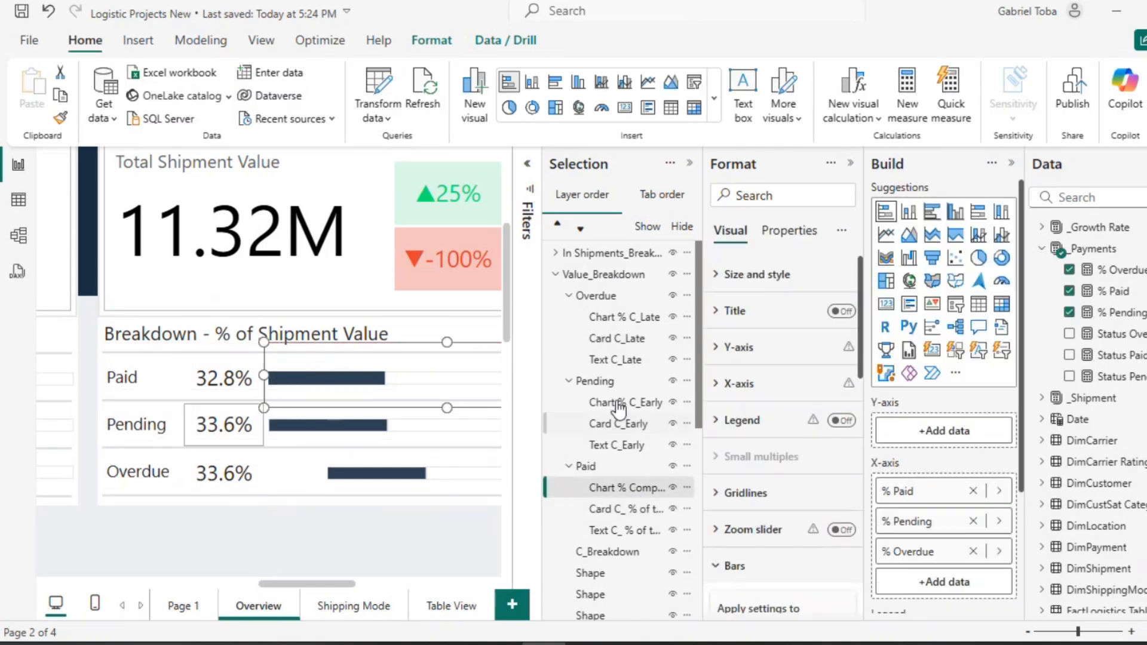
{"action": "left_click", "coordinate": [610, 326]}
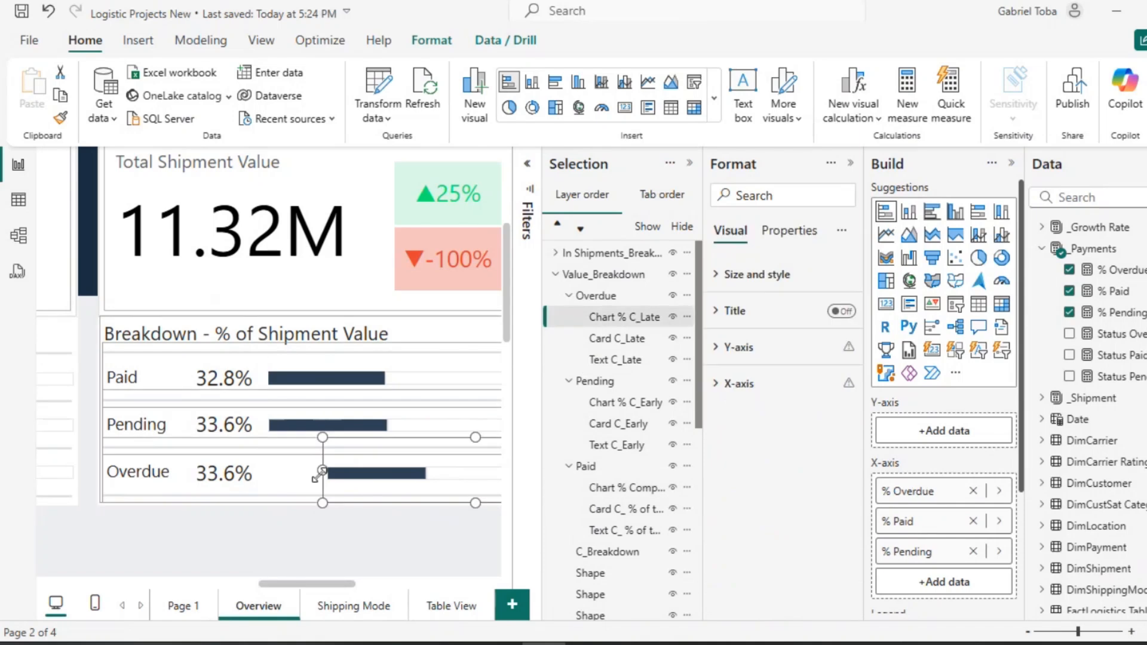
{"action": "left_click_drag", "start_coordinate": [324, 470], "coordinate": [274, 472]}
{"action": "left_click_drag", "start_coordinate": [274, 472], "coordinate": [265, 472]}
Left-align the Overdue, Paid and Pending bar charts with one another.
{"action": "left_click", "coordinate": [622, 487], "text": "ctrl"}
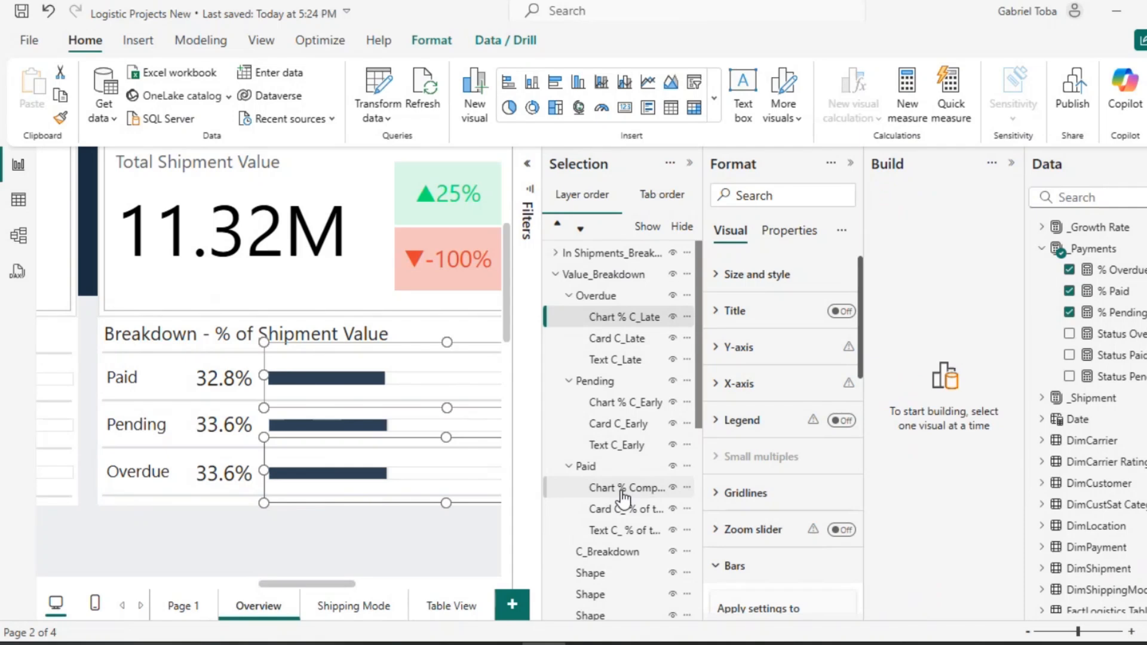
{"action": "left_click", "coordinate": [621, 406], "text": "ctrl"}
{"action": "left_click", "coordinate": [432, 40]}
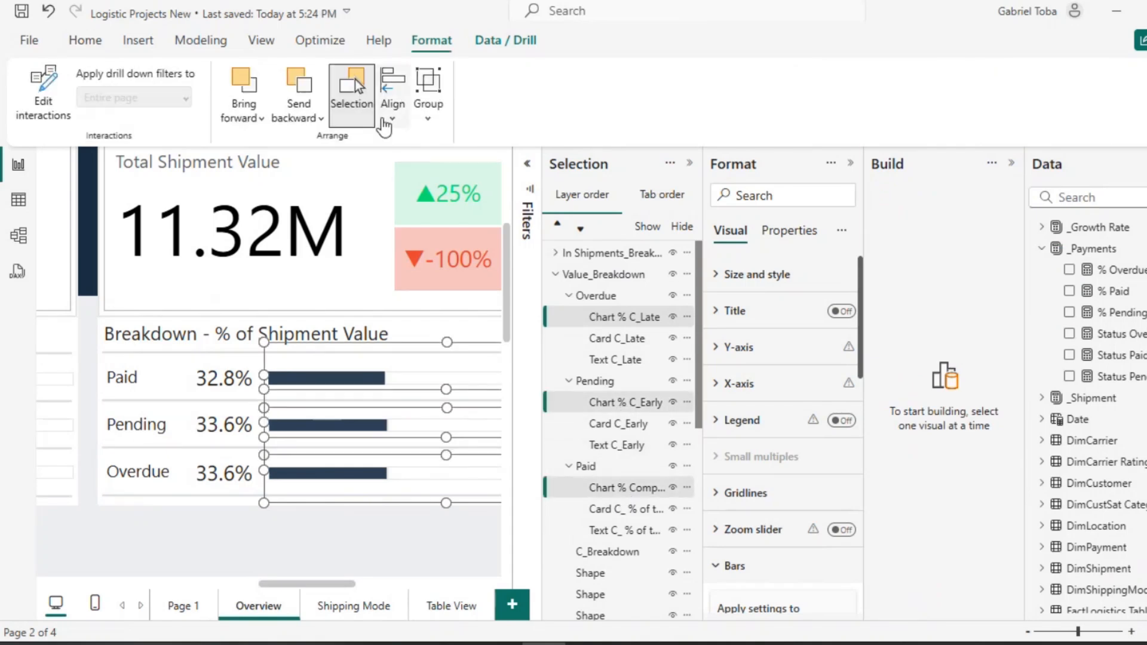
{"action": "left_click", "coordinate": [392, 96]}
{"action": "left_click", "coordinate": [436, 149]}
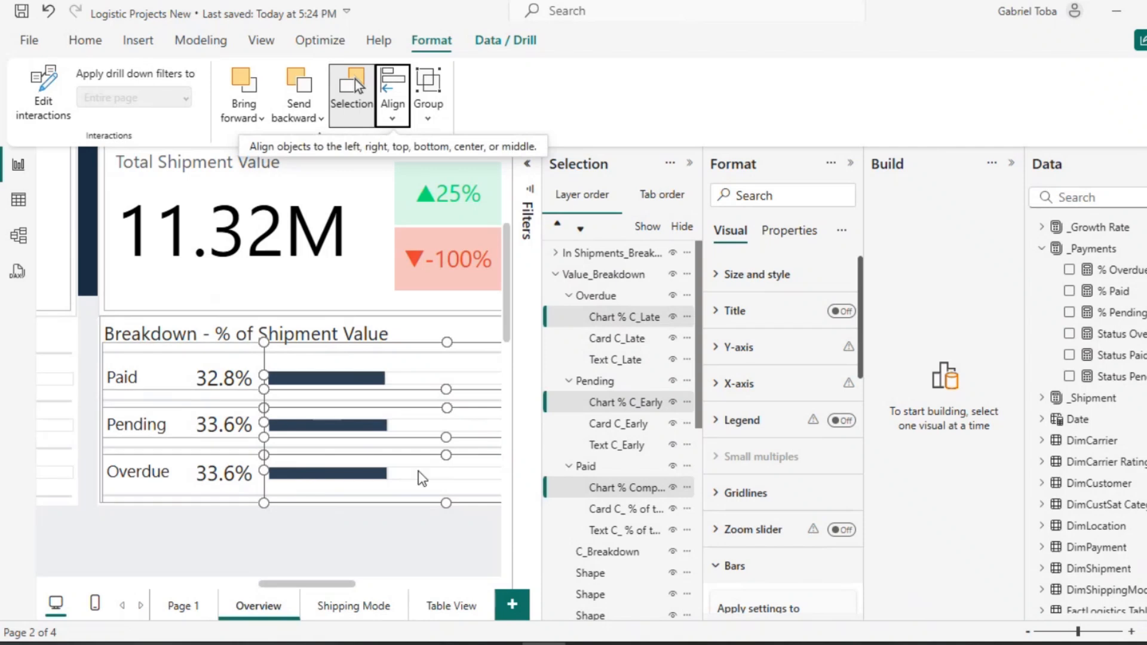
{"action": "left_click", "coordinate": [408, 534]}
{"action": "scroll", "coordinate": [408, 533], "scroll_direction": "right", "scroll_amount": 3}
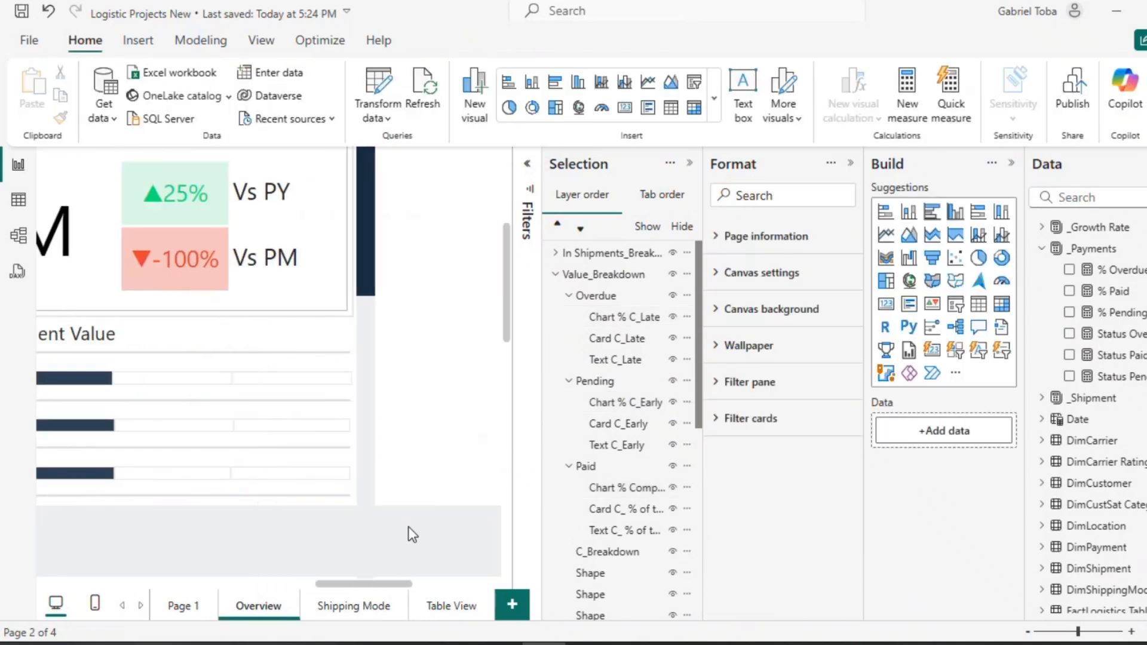
{"action": "scroll", "coordinate": [412, 534], "scroll_direction": "left", "scroll_amount": 5}
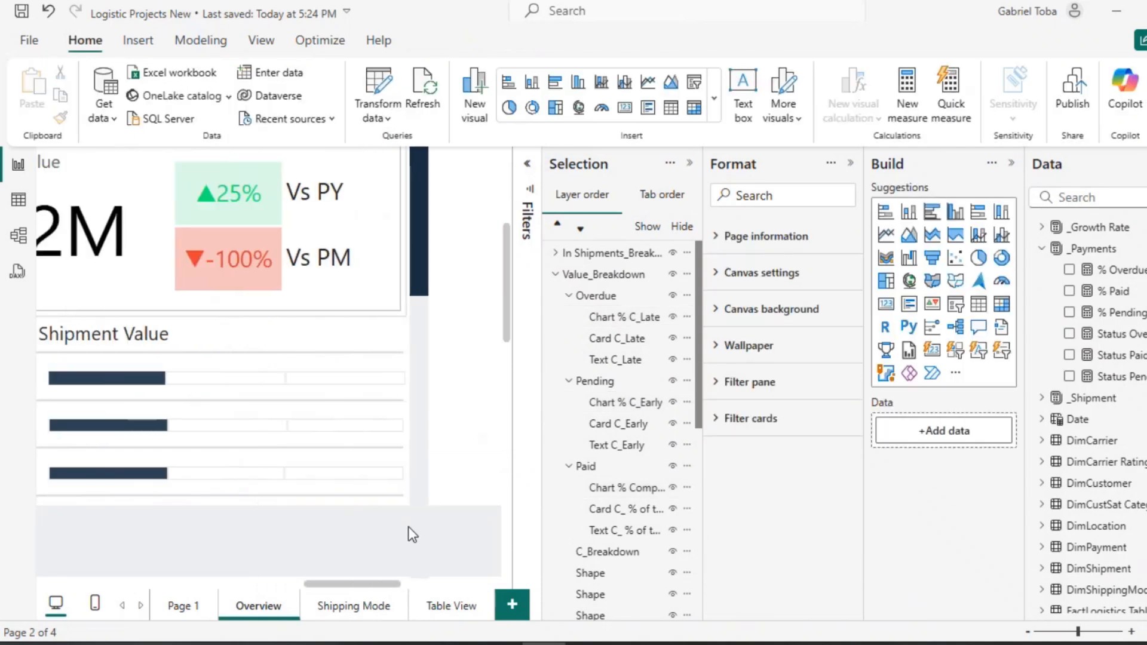
Collapse the Selection and Format panes and set the page view to fit to width.
{"action": "left_click", "coordinate": [690, 163]}
{"action": "left_click", "coordinate": [851, 165]}
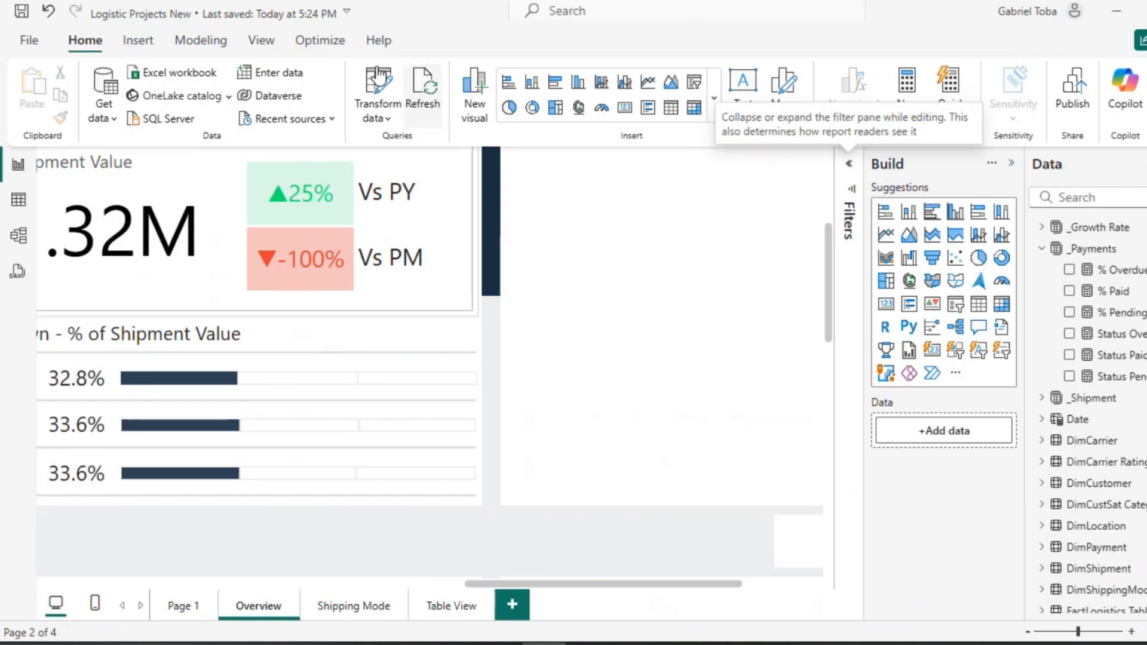
{"action": "left_click", "coordinate": [258, 43]}
{"action": "left_click", "coordinate": [478, 110]}
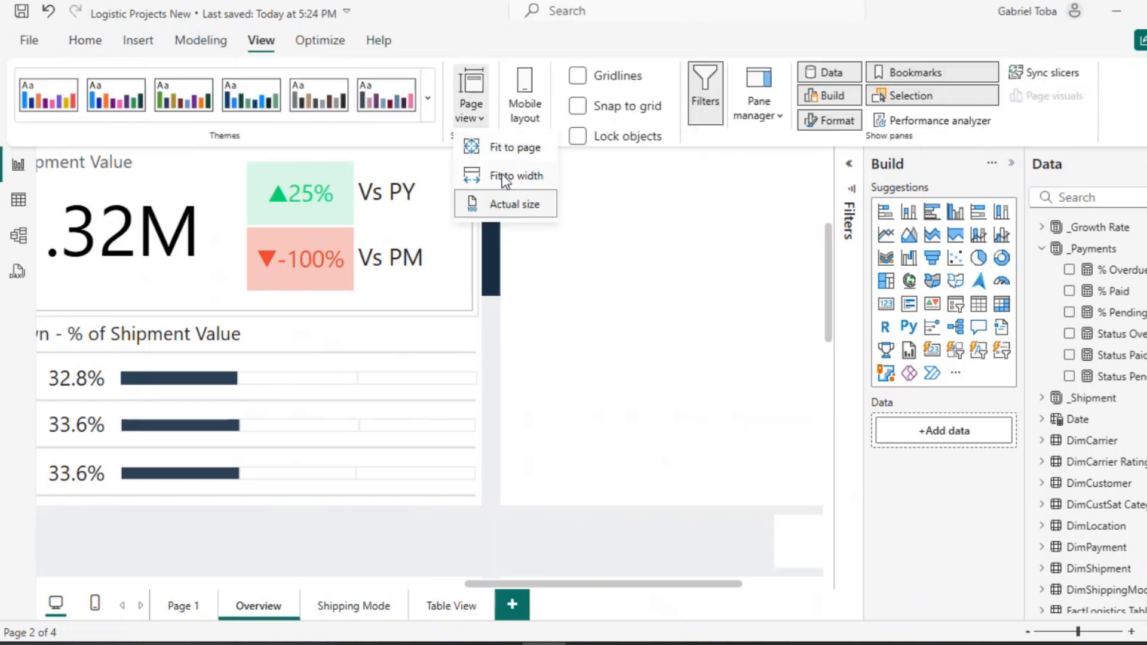
{"action": "left_click", "coordinate": [504, 173]}
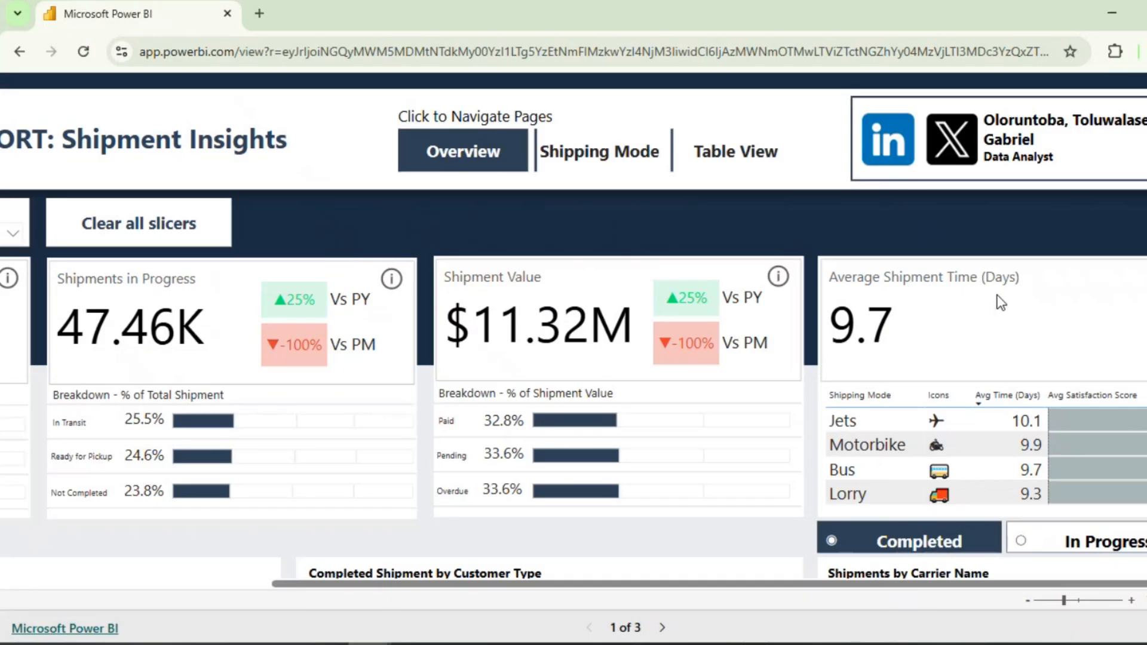
Examine the Average Shipment Time (Days) card and shipping mode table in the published browser report, and return to Power BI Desktop.
{"action": "mouse_move", "coordinate": [927, 299]}
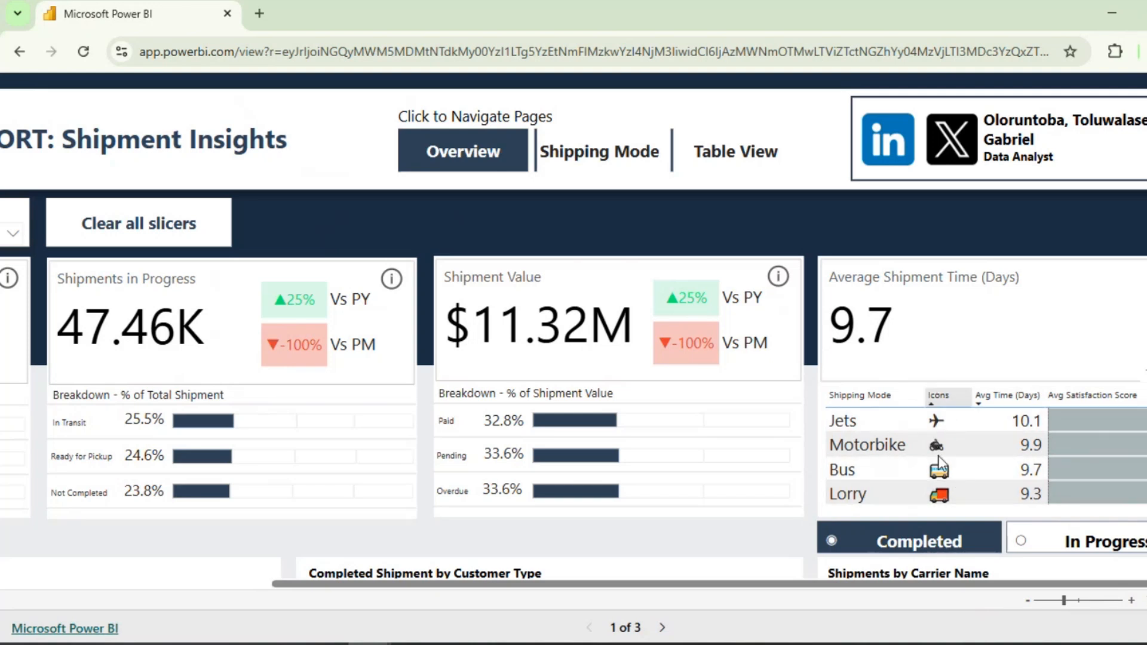
{"action": "left_click", "coordinate": [1111, 13]}
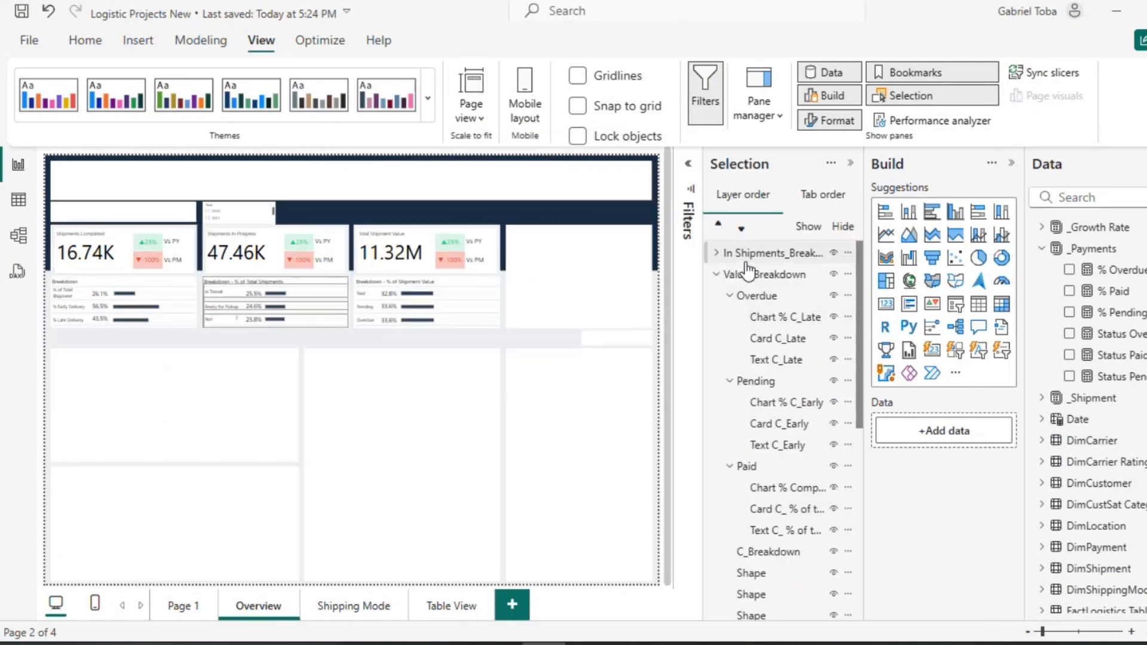
Duplicate the Shipment Value card group and place the copy in the empty fourth card space of the KPI row.
{"action": "left_click", "coordinate": [747, 266]}
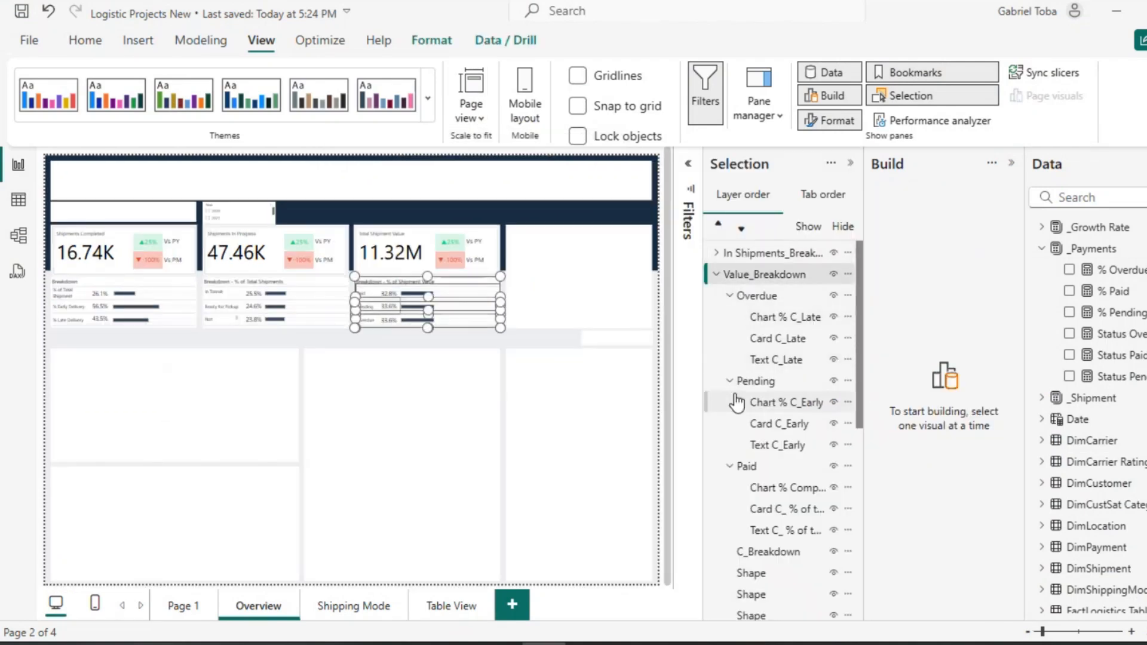
{"action": "left_click", "coordinate": [717, 275]}
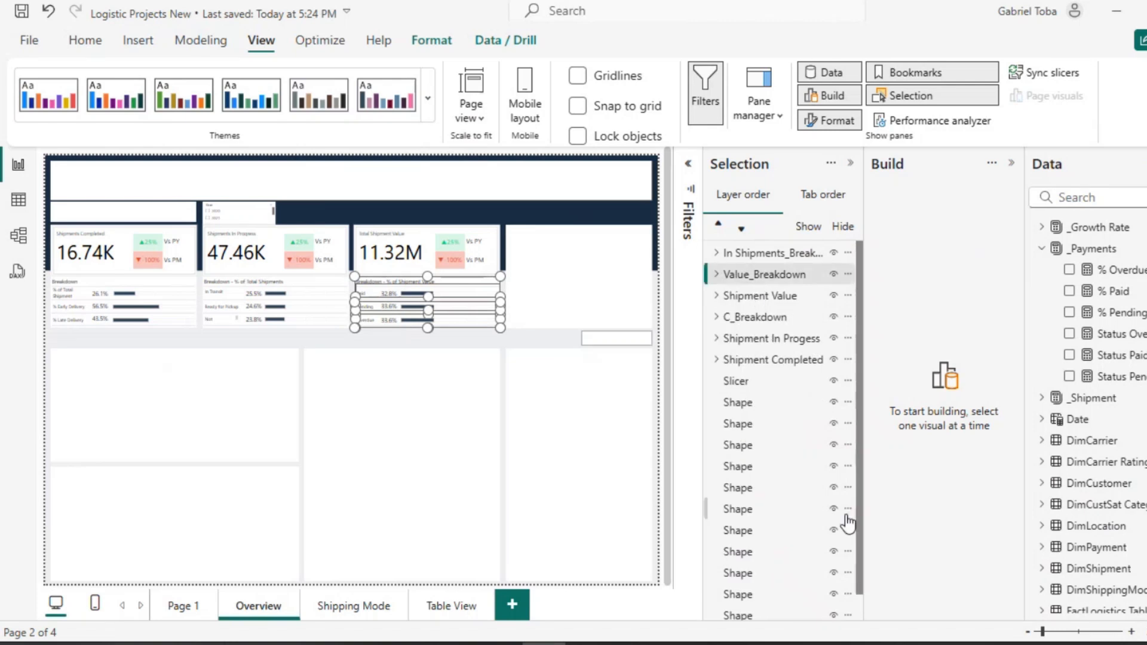
{"action": "left_click", "coordinate": [780, 297]}
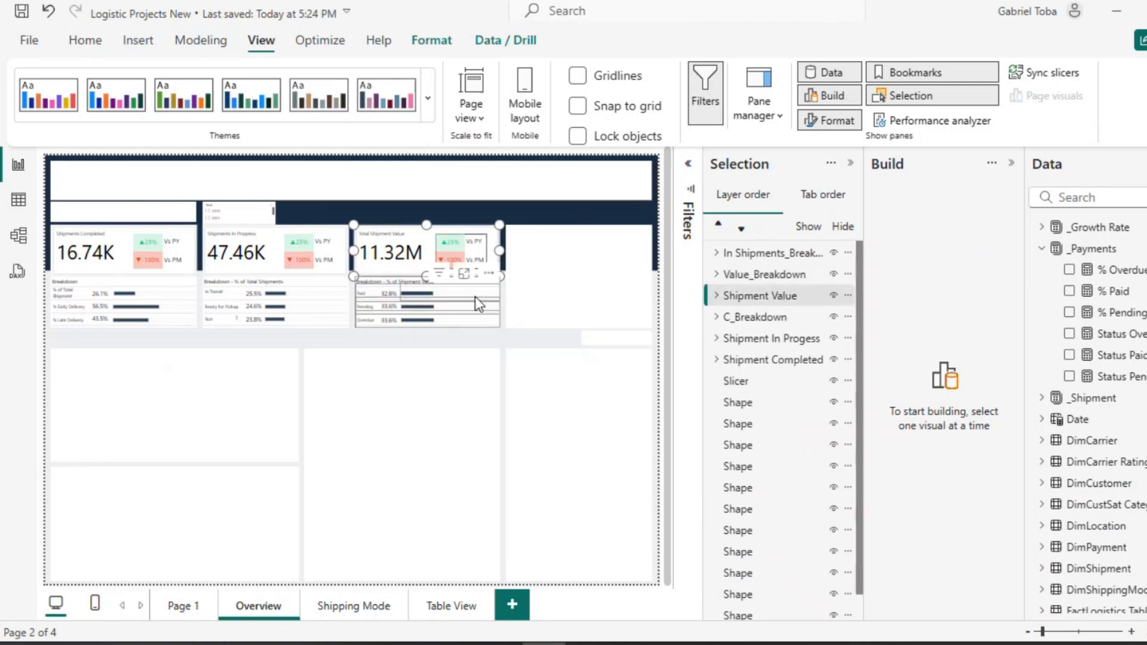
{"action": "key", "text": "ctrl+v"}
{"action": "left_click_drag", "start_coordinate": [489, 246], "coordinate": [648, 233]}
Delete the C_Growth Rate group from the copied Shipment Value group, keeping only its card.
{"action": "left_click", "coordinate": [717, 253]}
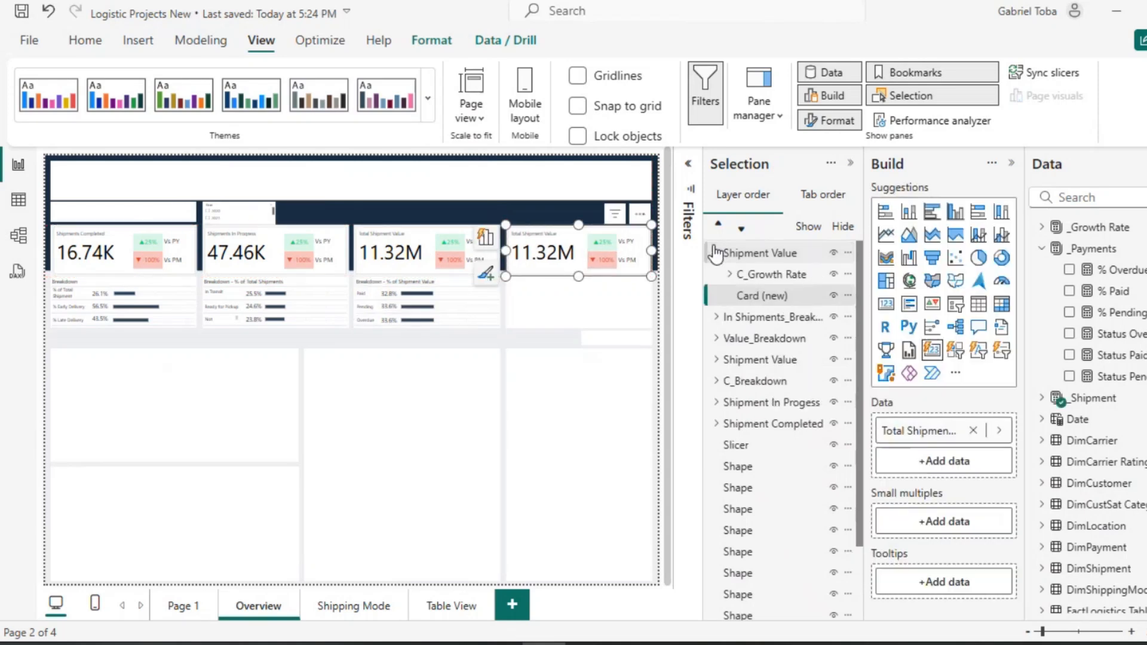
{"action": "left_click", "coordinate": [760, 285]}
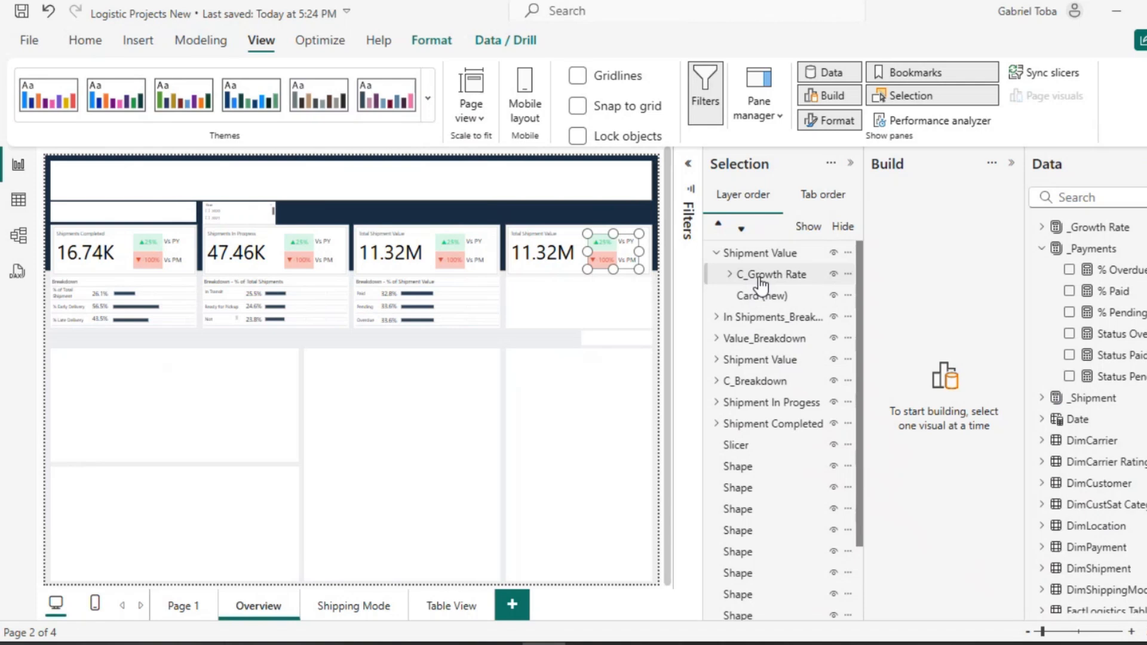
{"action": "right_click", "coordinate": [760, 279]}
{"action": "mouse_move", "coordinate": [771, 289]}
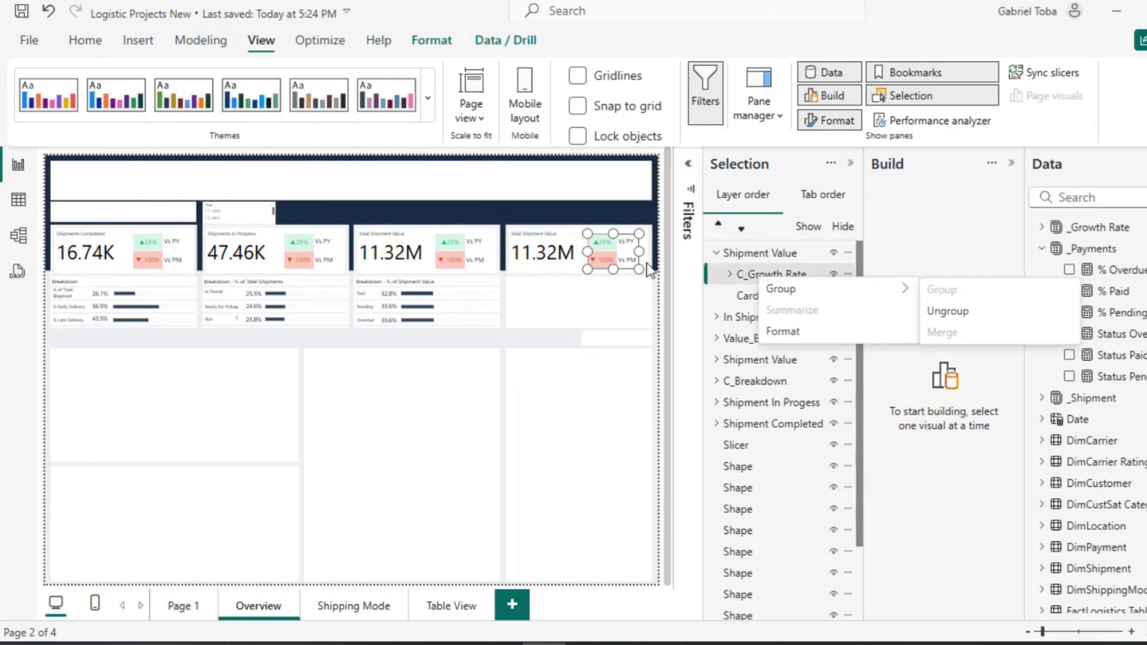
{"action": "left_click", "coordinate": [848, 273]}
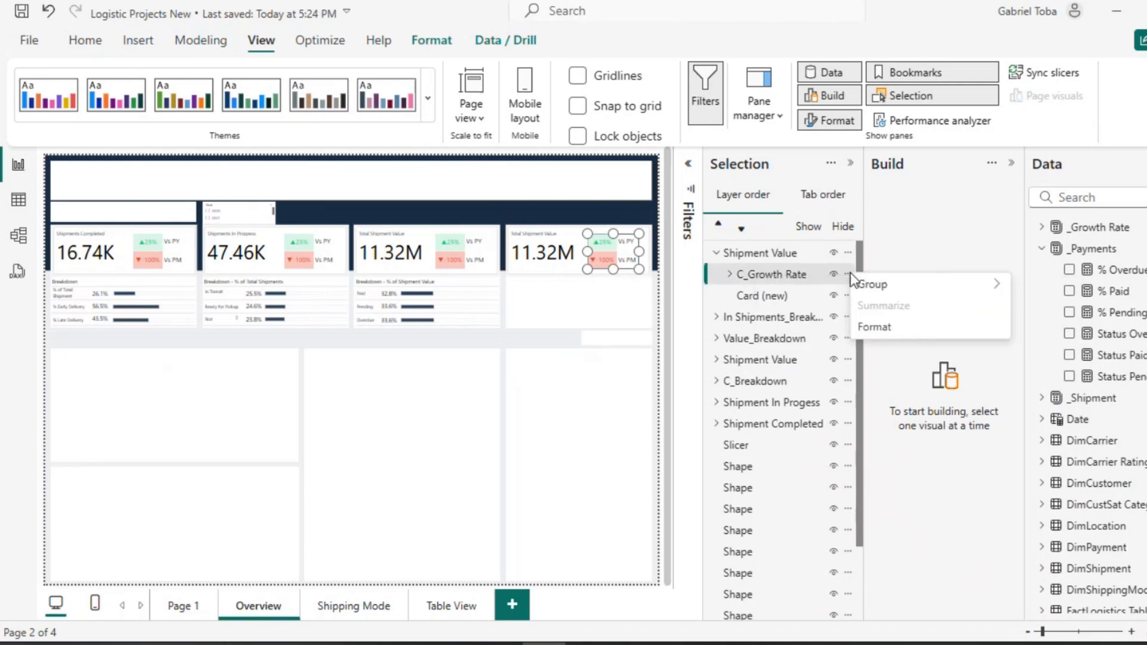
{"action": "left_click", "coordinate": [619, 269]}
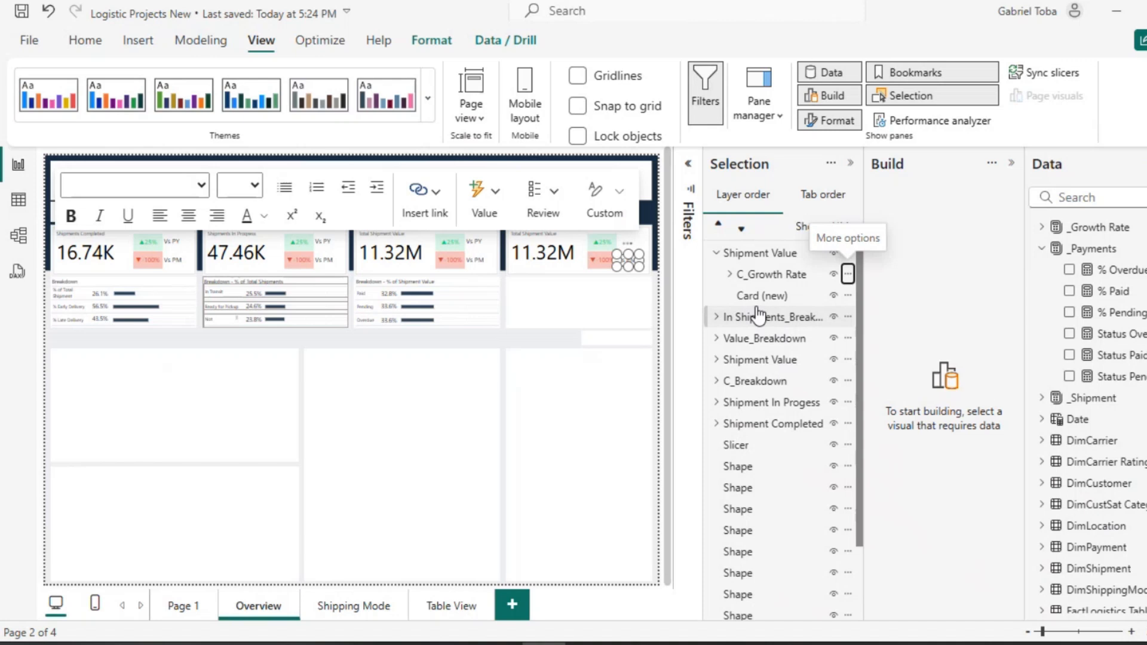
{"action": "left_click", "coordinate": [758, 275]}
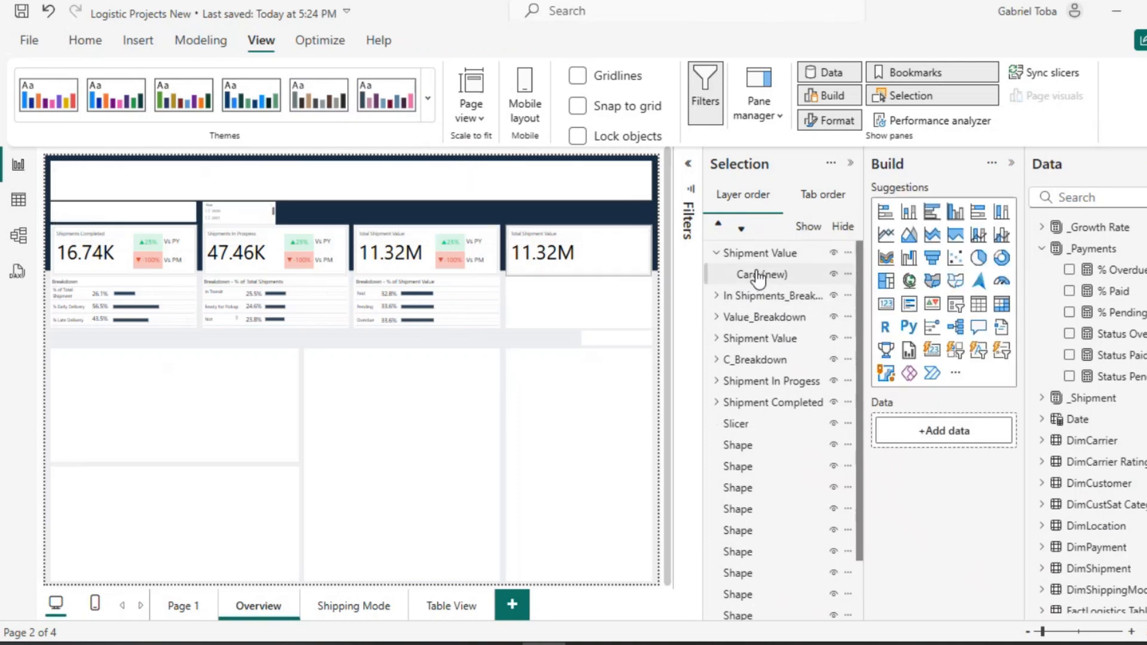
{"action": "key", "text": "Delete"}
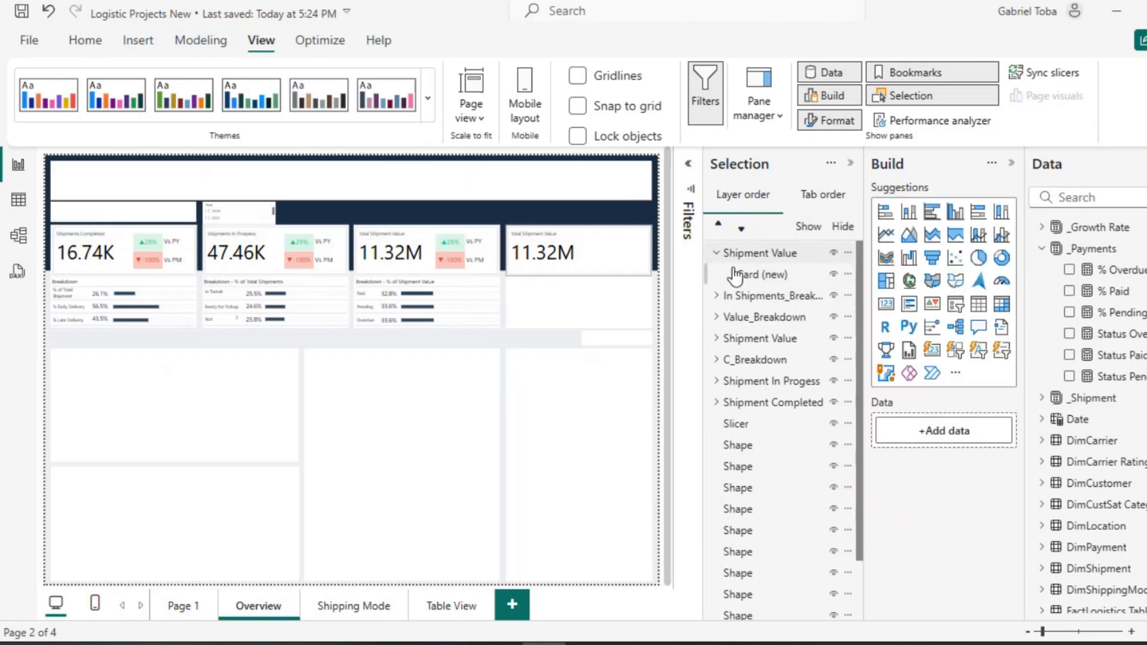
Rename the copied Shipment Value group as Avg Time (Days).
{"action": "double_click", "coordinate": [765, 257]}
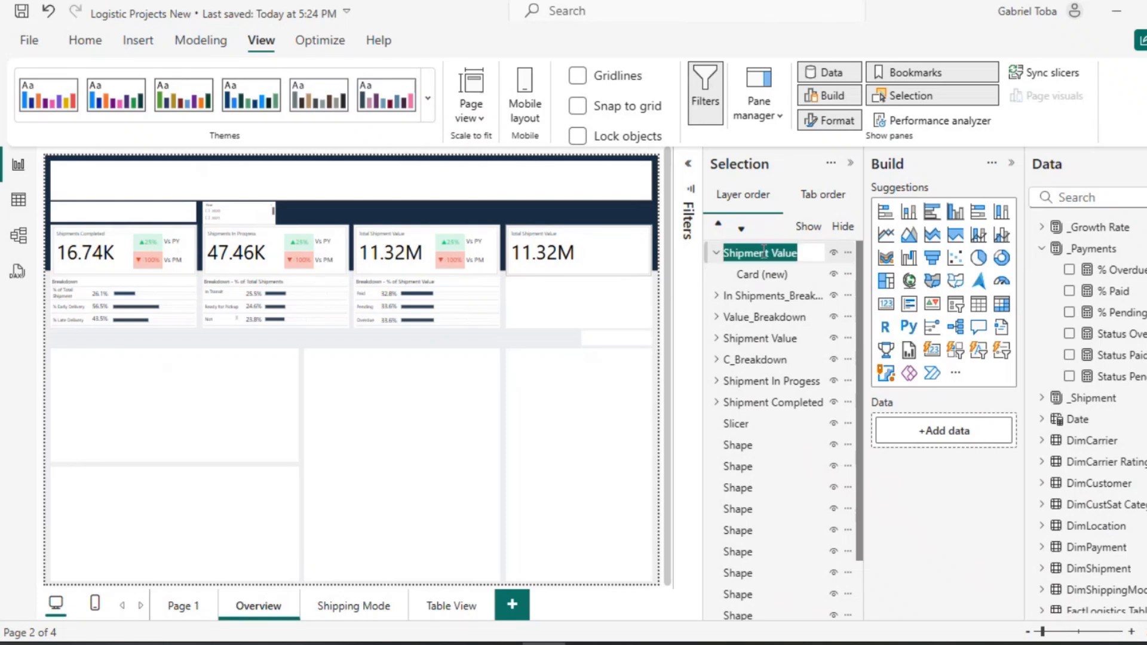
{"action": "type", "text": "Av"}
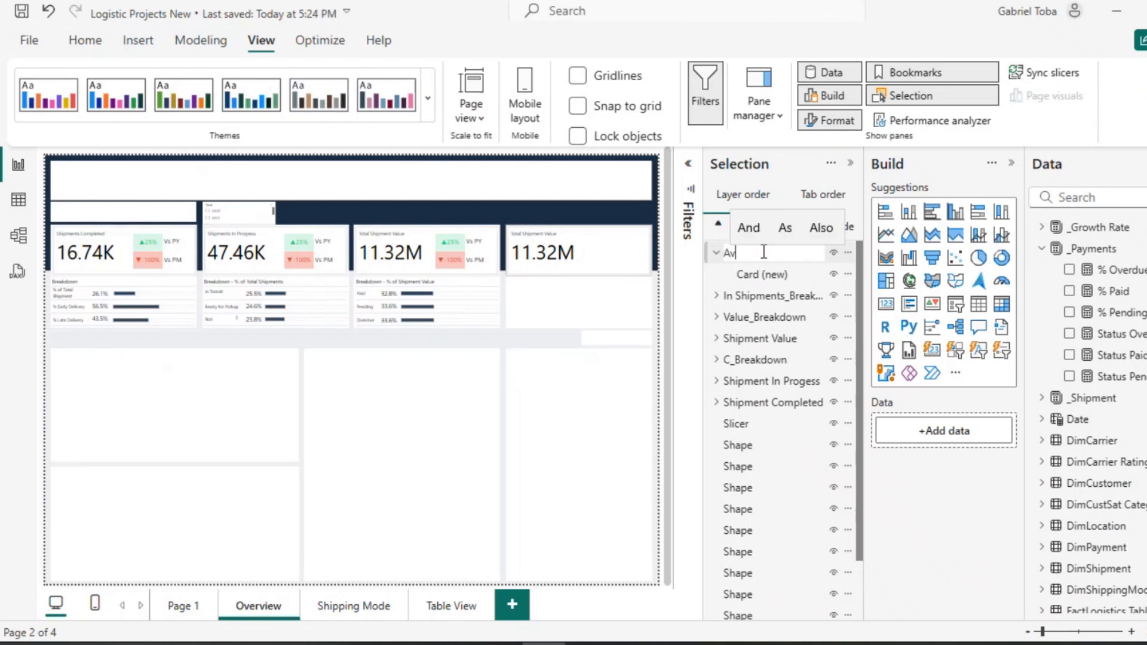
{"action": "type", "text": "g Time"}
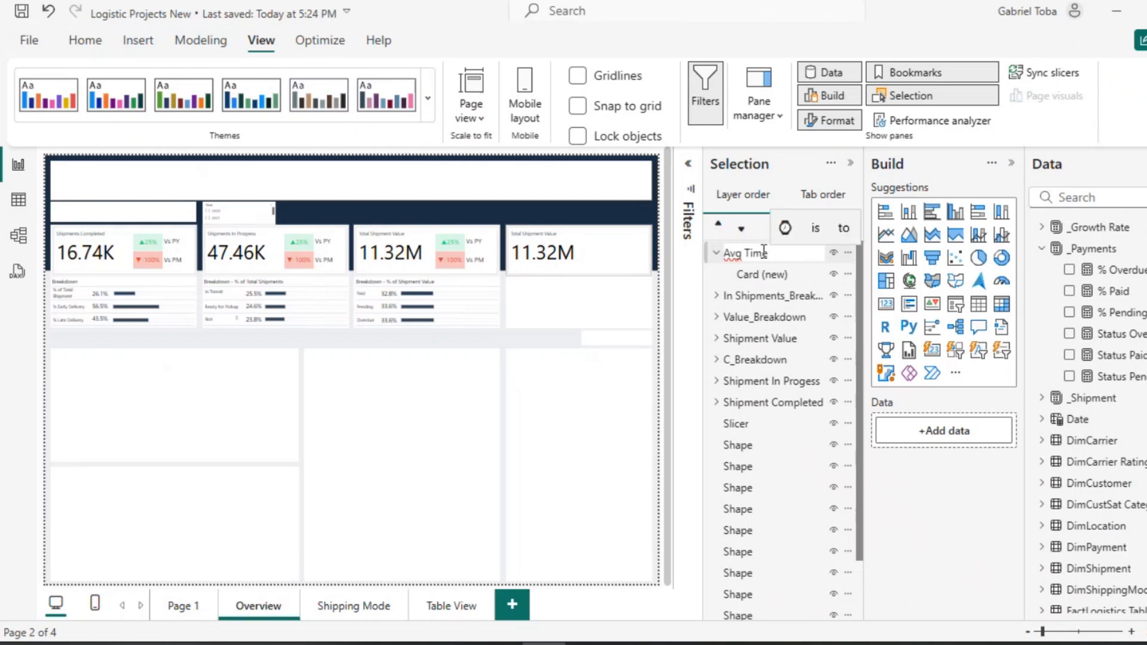
{"action": "type", "text": " (Daya"}
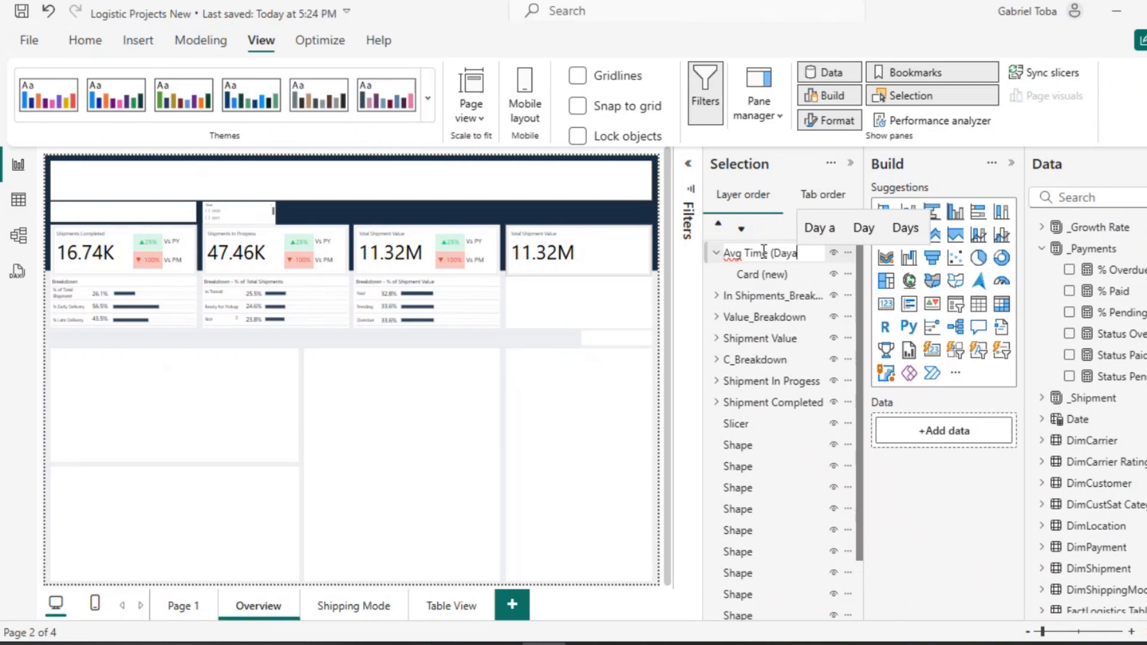
{"action": "key", "text": "BackSpace"}
{"action": "type", "text": "s)"}
{"action": "key", "text": "Return"}
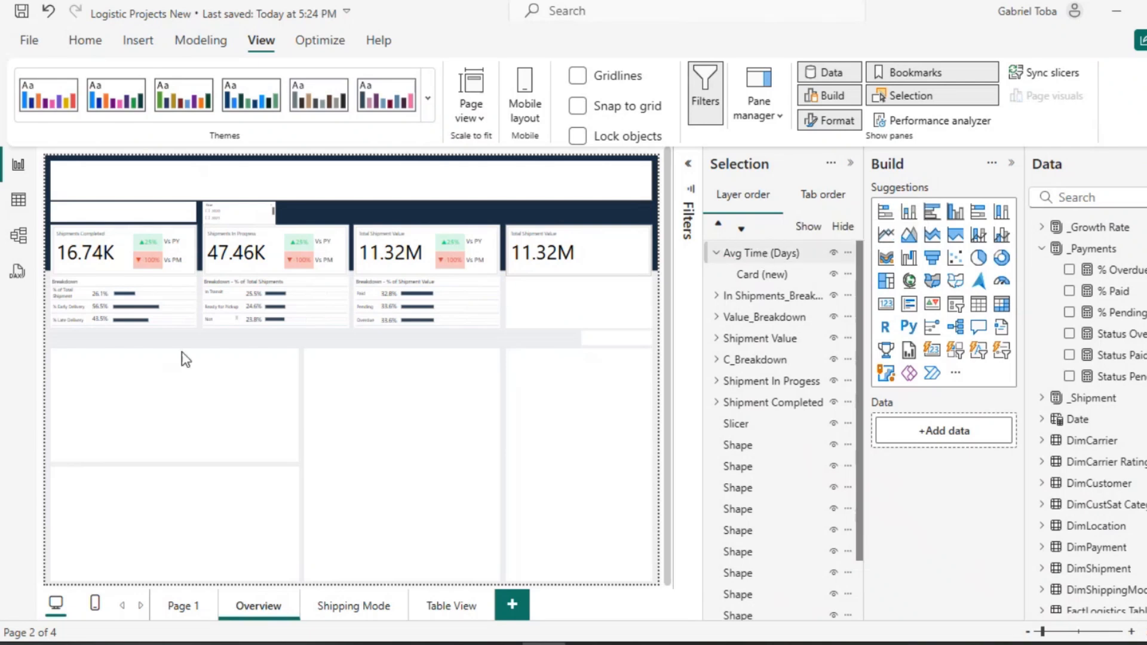
Examine the FactLogistics Table columns for delivery time data, and return to the report page.
{"action": "left_click", "coordinate": [18, 199]}
{"action": "left_click", "coordinate": [1017, 249]}
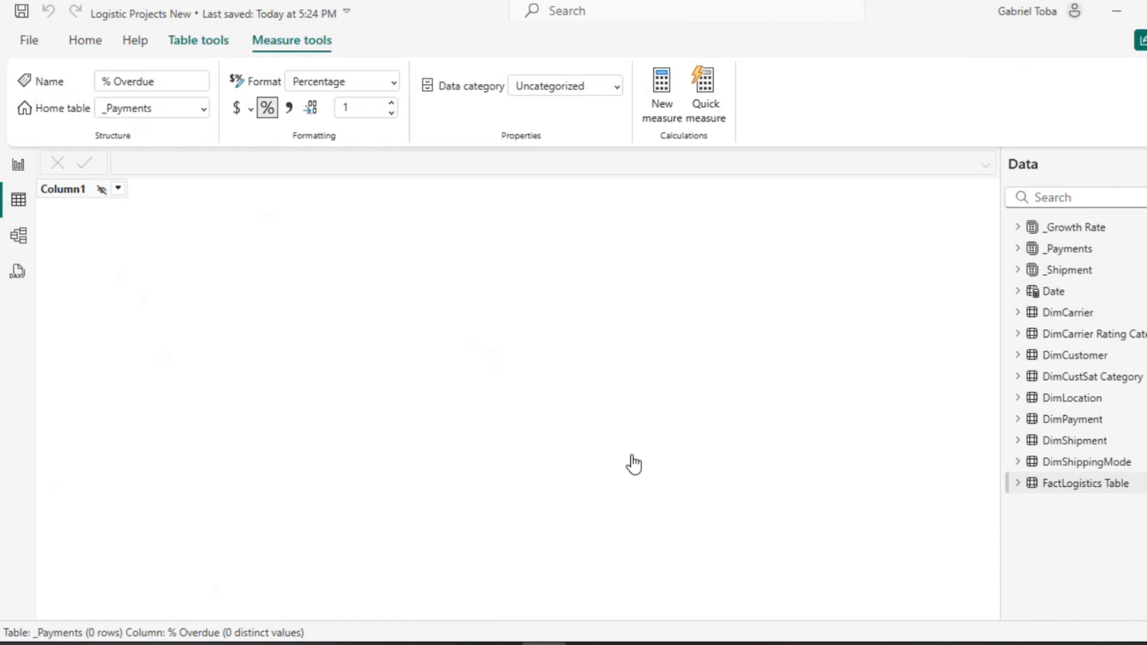
{"action": "scroll", "coordinate": [332, 438], "scroll_direction": "right", "scroll_amount": 1}
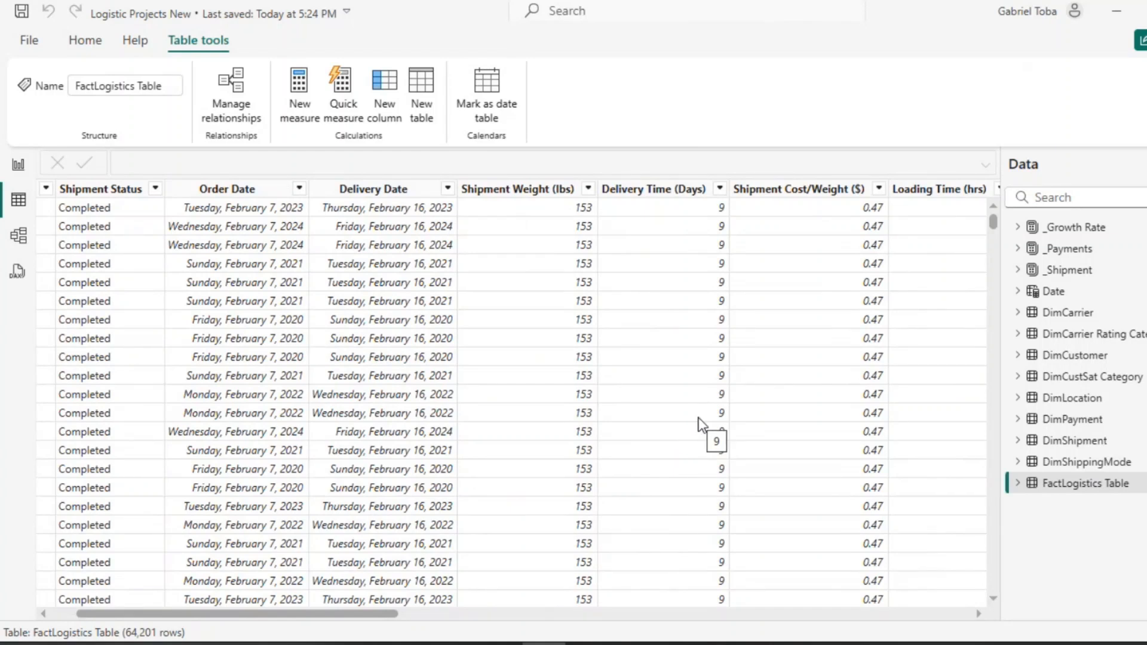
{"action": "scroll", "coordinate": [700, 425], "scroll_direction": "right", "scroll_amount": 5}
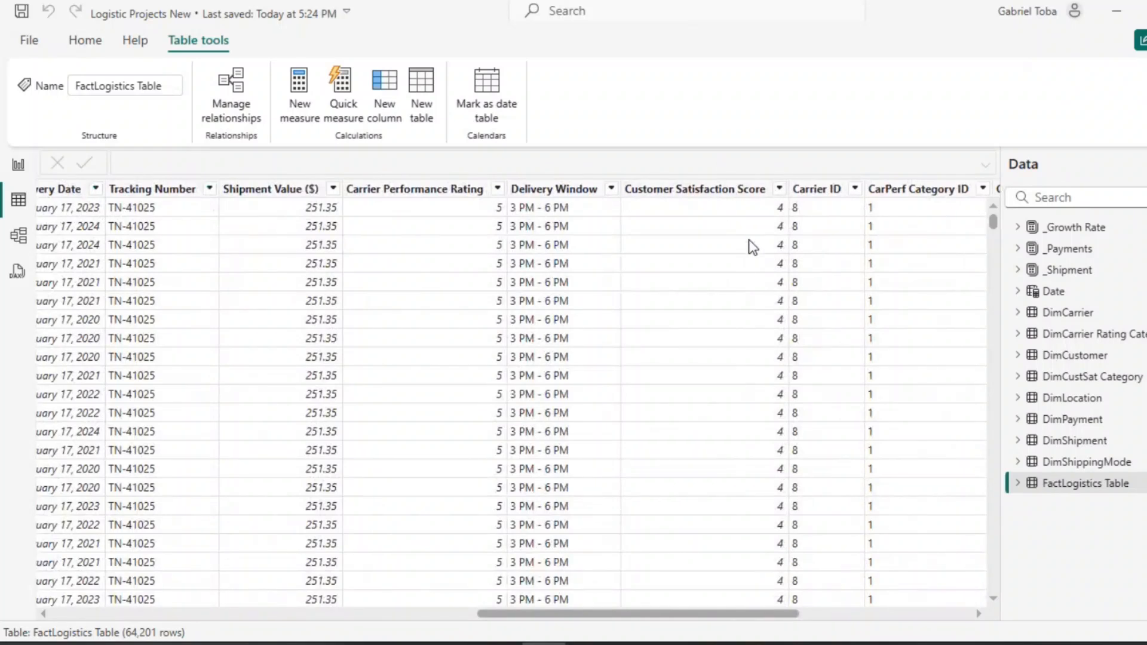
{"action": "left_click", "coordinate": [20, 167]}
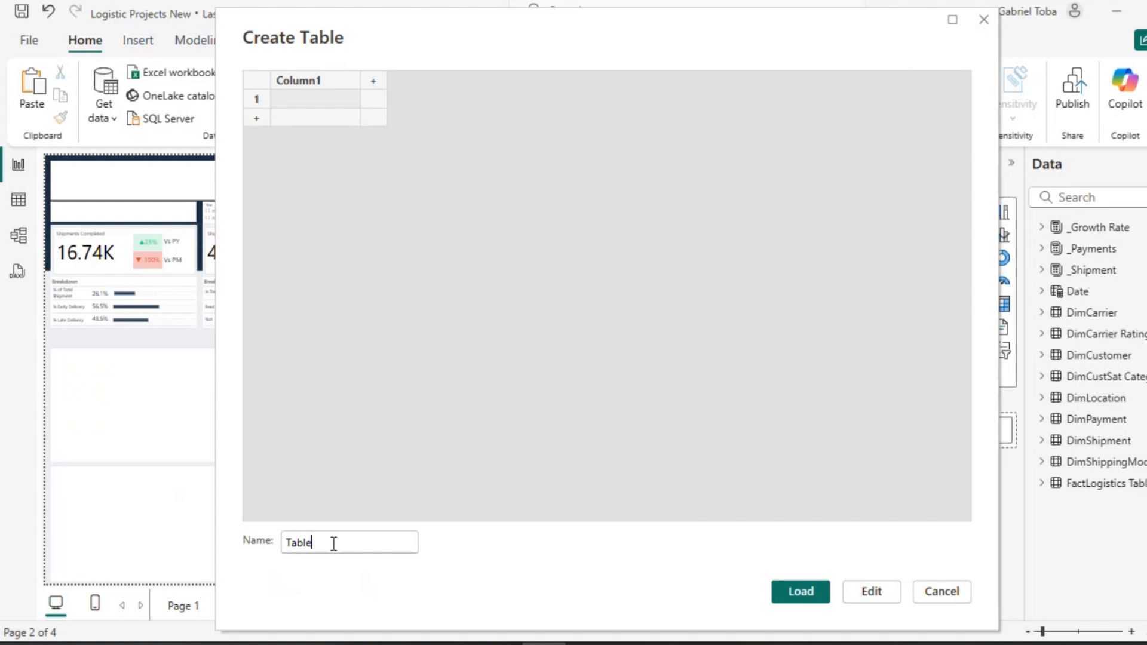
Create and load an empty table named _Time(Day), and save the report.
{"action": "left_click", "coordinate": [333, 544]}
{"action": "key", "text": "BackSpace"}
{"action": "key", "text": "BackSpace"}
{"action": "key", "text": "BackSpace"}
{"action": "key", "text": "BackSpace"}
{"action": "key", "text": "BackSpace"}
{"action": "type", "text": "Time Day"}
{"action": "key", "text": "BackSpace"}
{"action": "key", "text": "BackSpace"}
{"action": "key", "text": "BackSpace"}
{"action": "key", "text": "BackSpace"}
{"action": "type", "text": "(Day)"}
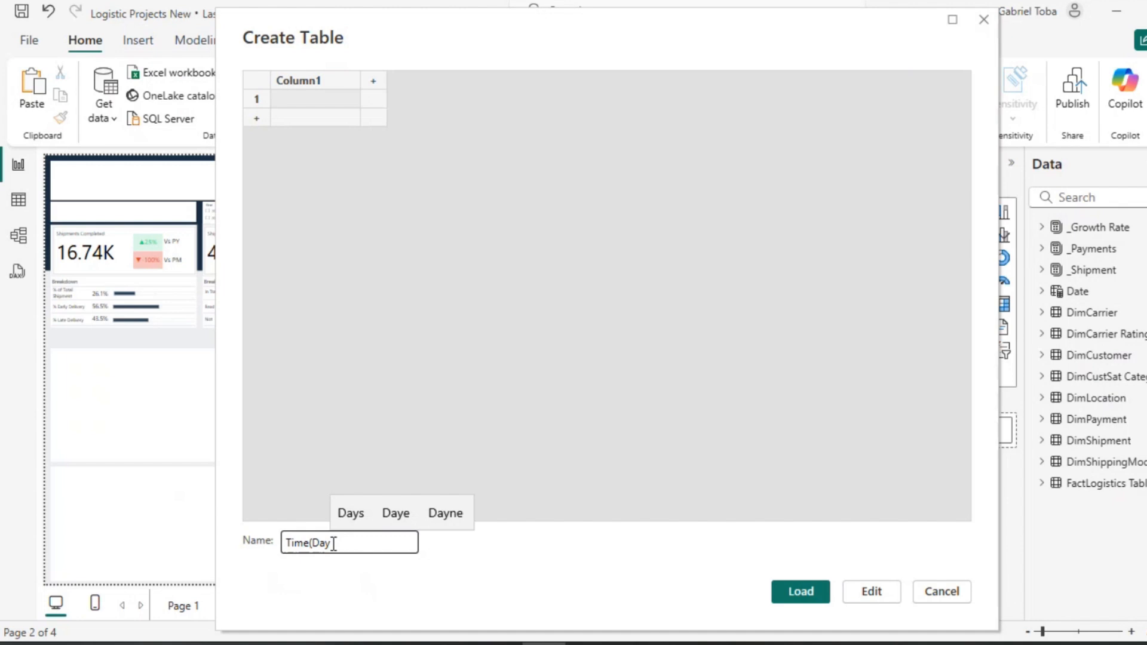
{"action": "key", "text": "Left"}
{"action": "key", "text": "Left"}
{"action": "key", "text": "Left"}
{"action": "key", "text": "Left"}
{"action": "key", "text": "Home"}
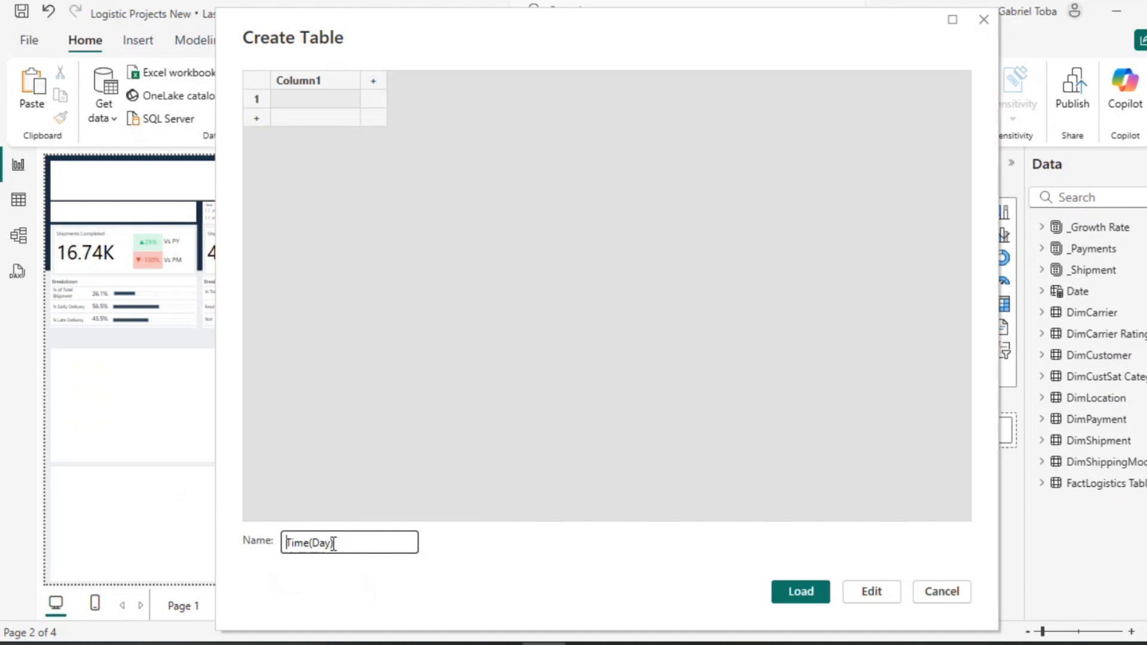
{"action": "type", "text": "_"}
{"action": "key", "text": "Return"}
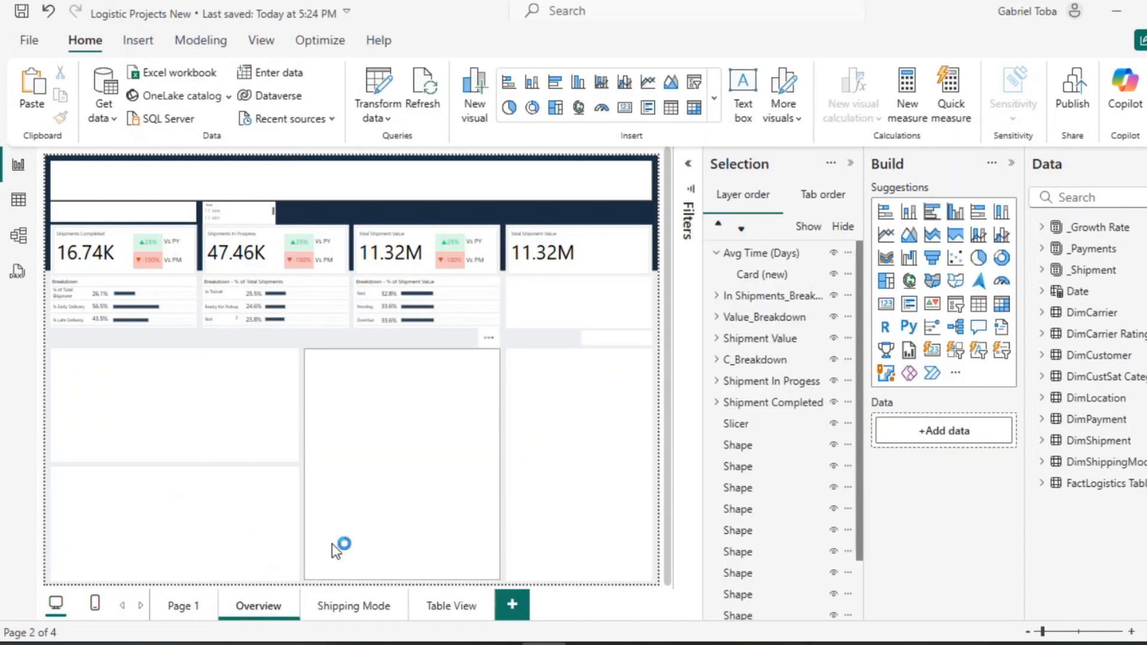
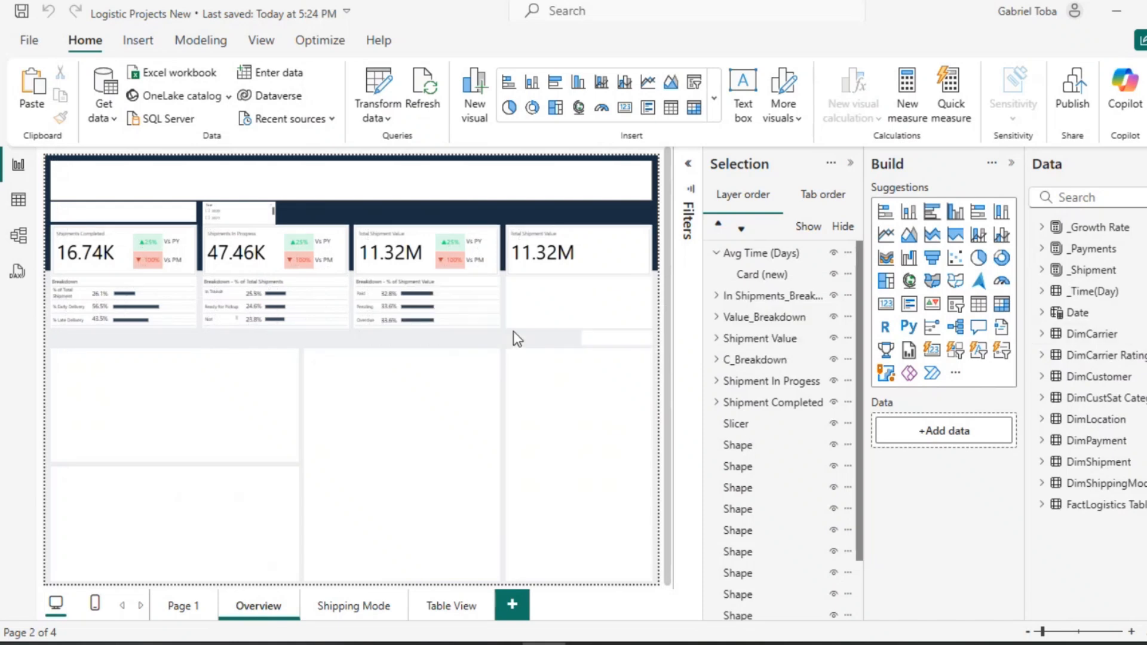
{"action": "key", "text": "ctrl+s"}
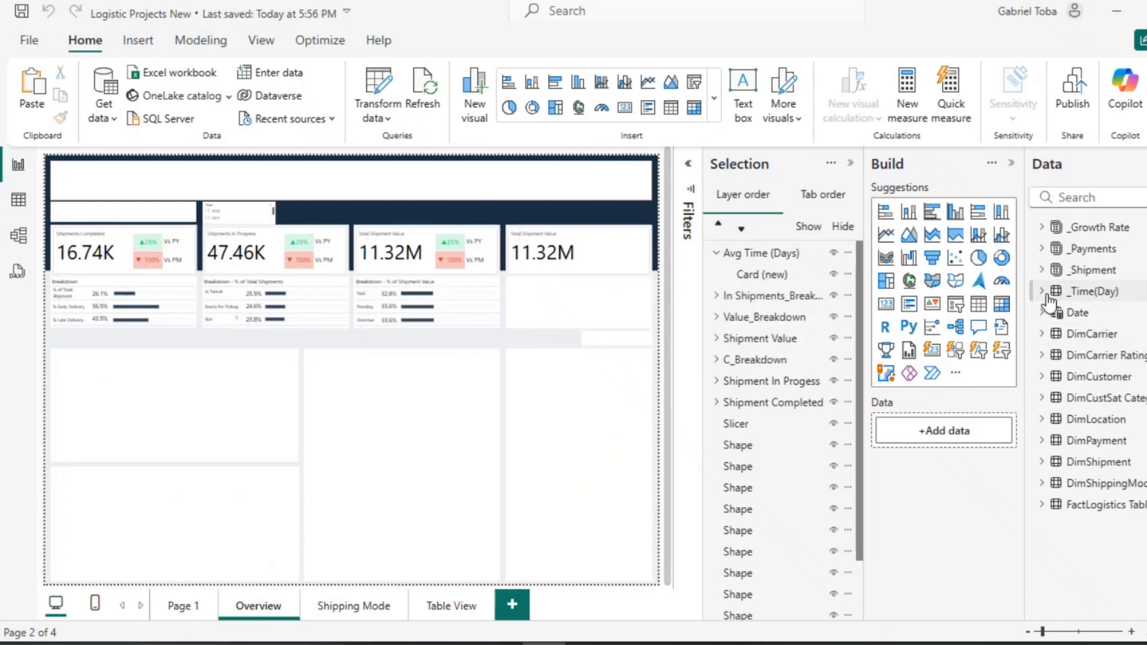
Add a new measure named Avg Delivery time (days) to the _Time(Day) table.
{"action": "left_click", "coordinate": [1089, 294]}
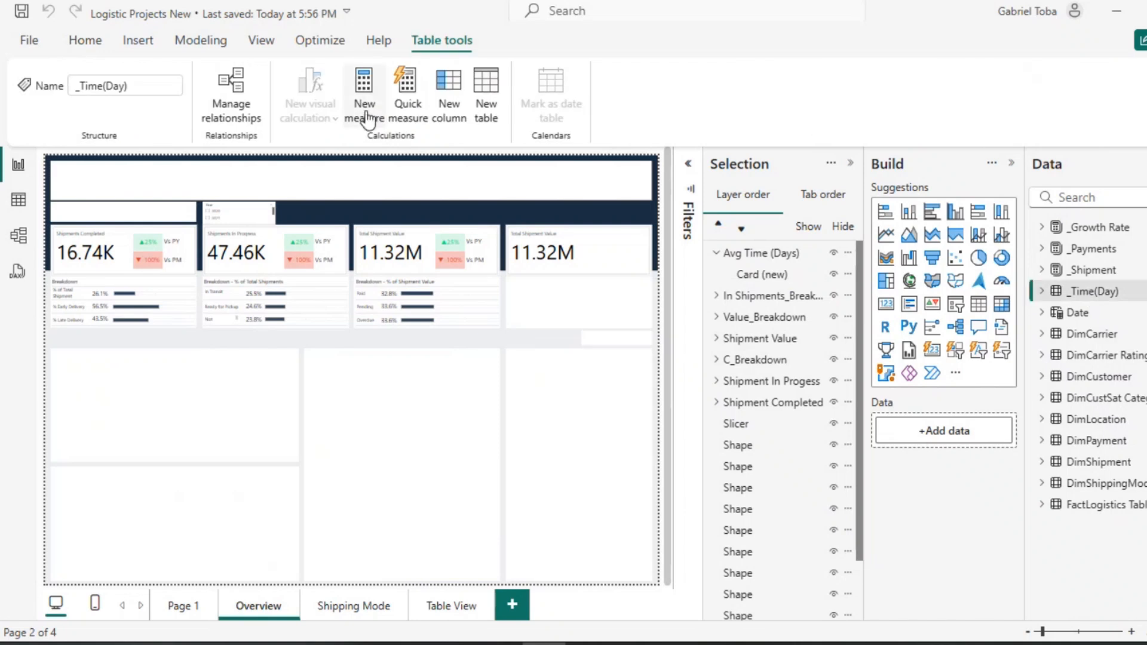
{"action": "left_click", "coordinate": [366, 112]}
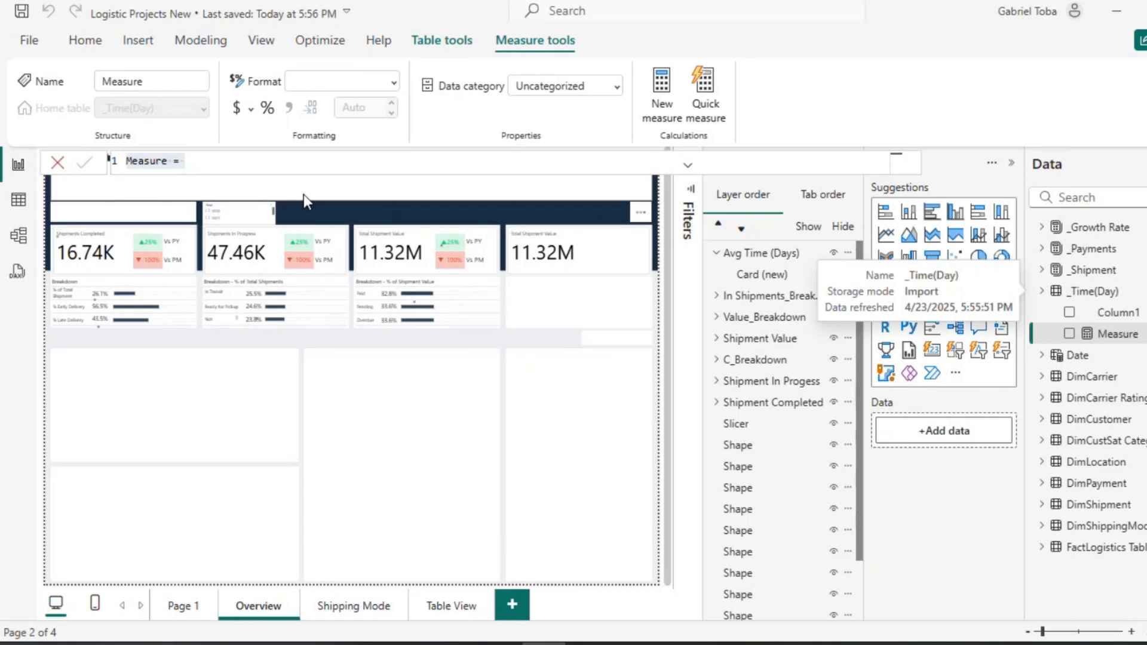
{"action": "key", "text": "BackSpace"}
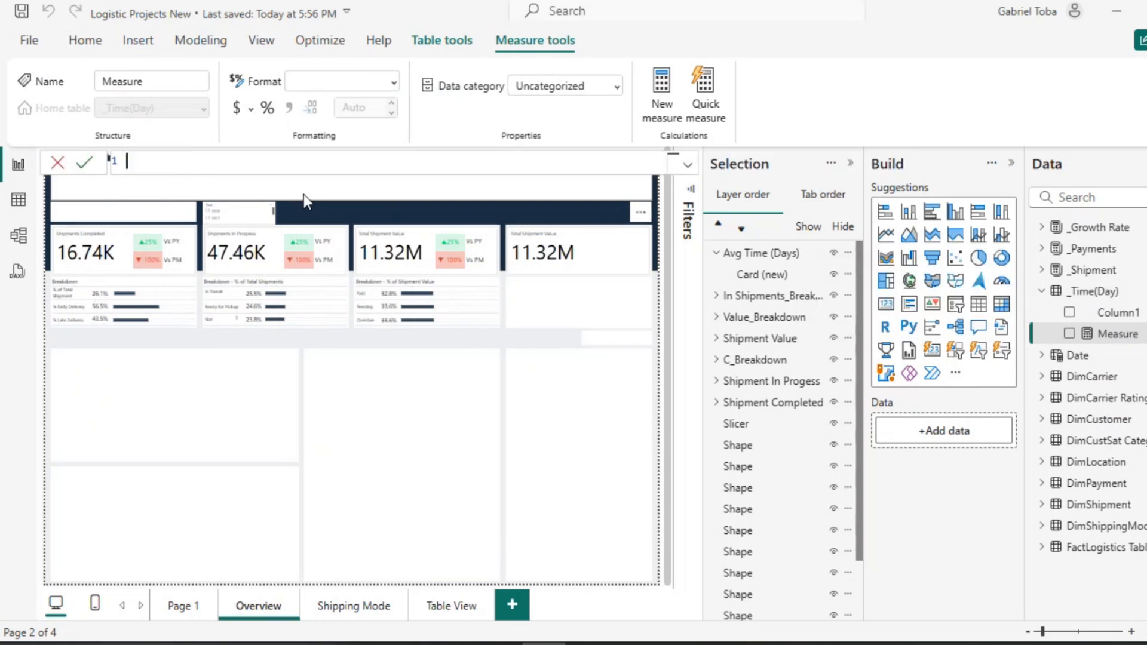
{"action": "type", "text": "Ave"}
{"action": "key", "text": "BackSpace"}
{"action": "type", "text": "g"}
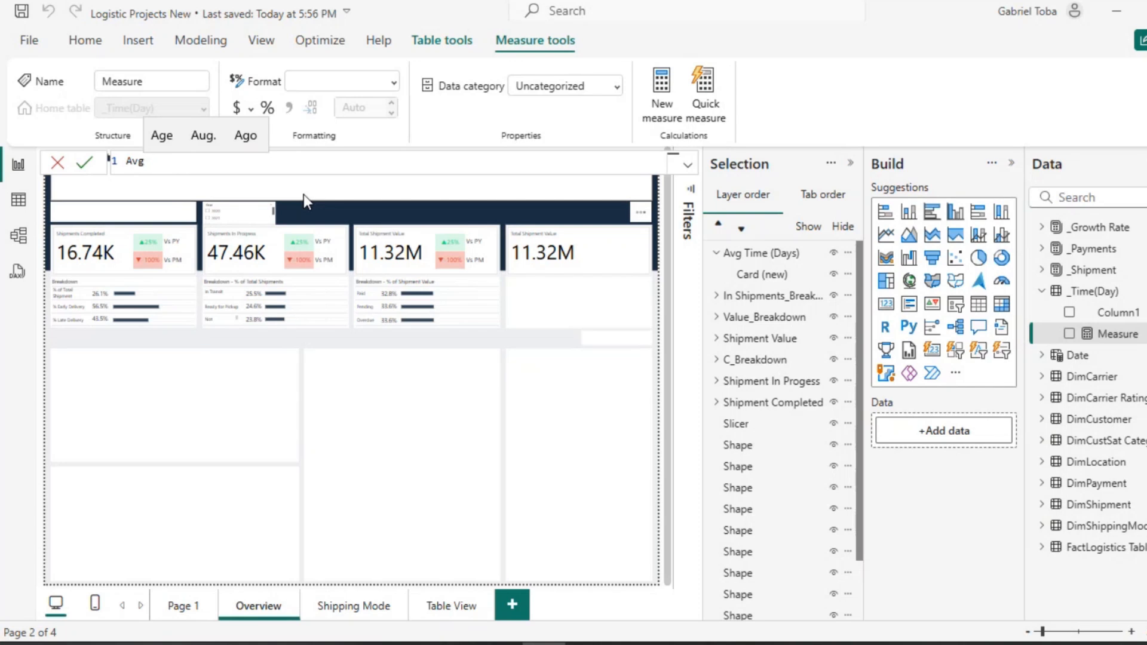
{"action": "type", "text": "De"}
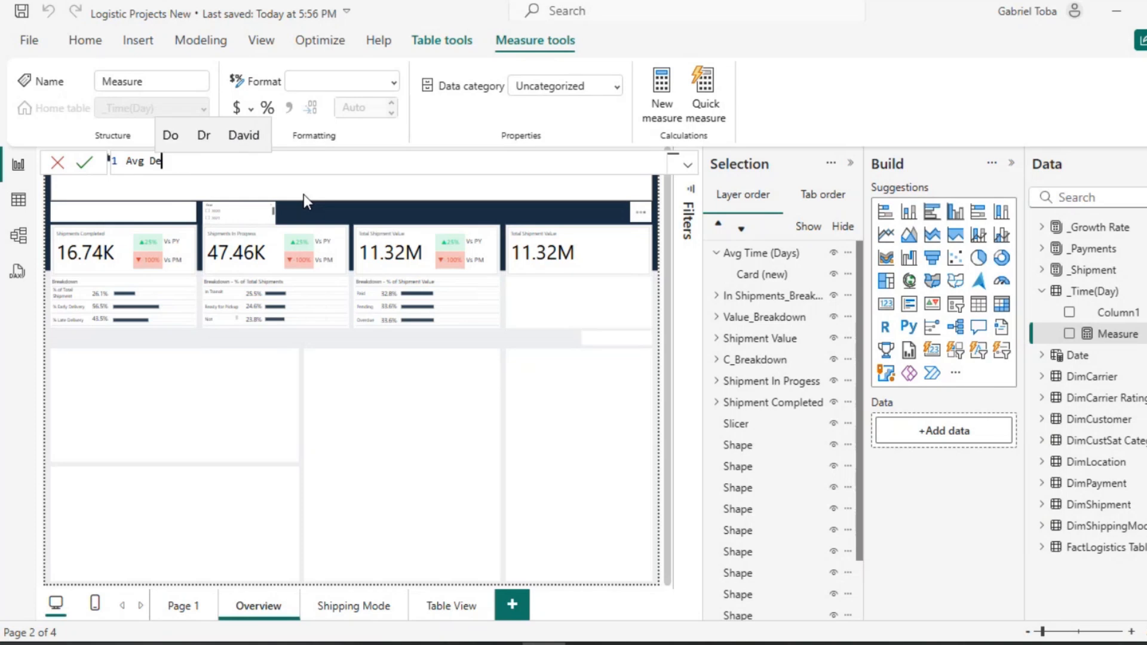
{"action": "type", "text": "liver"}
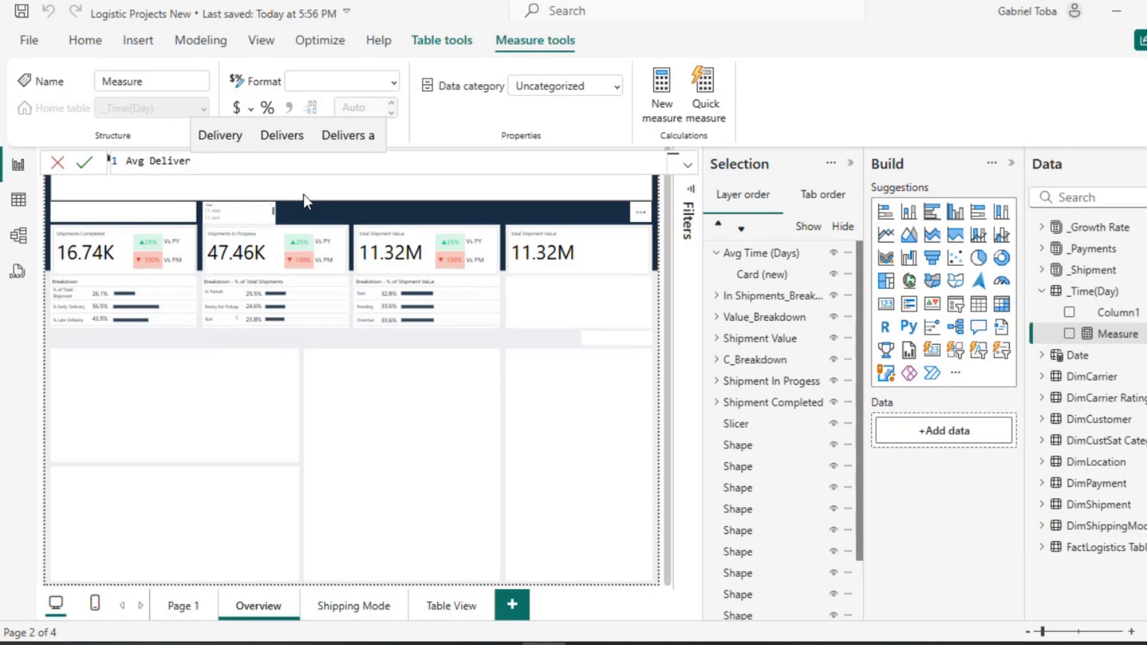
{"action": "type", "text": "y tim"}
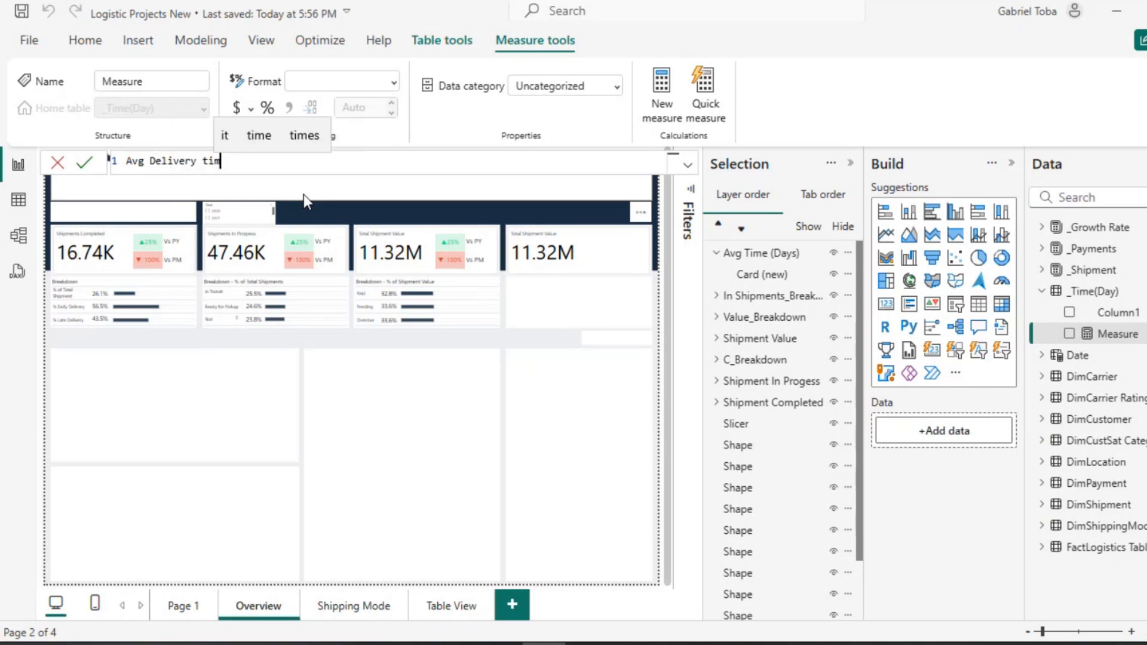
{"action": "type", "text": "e (days"}
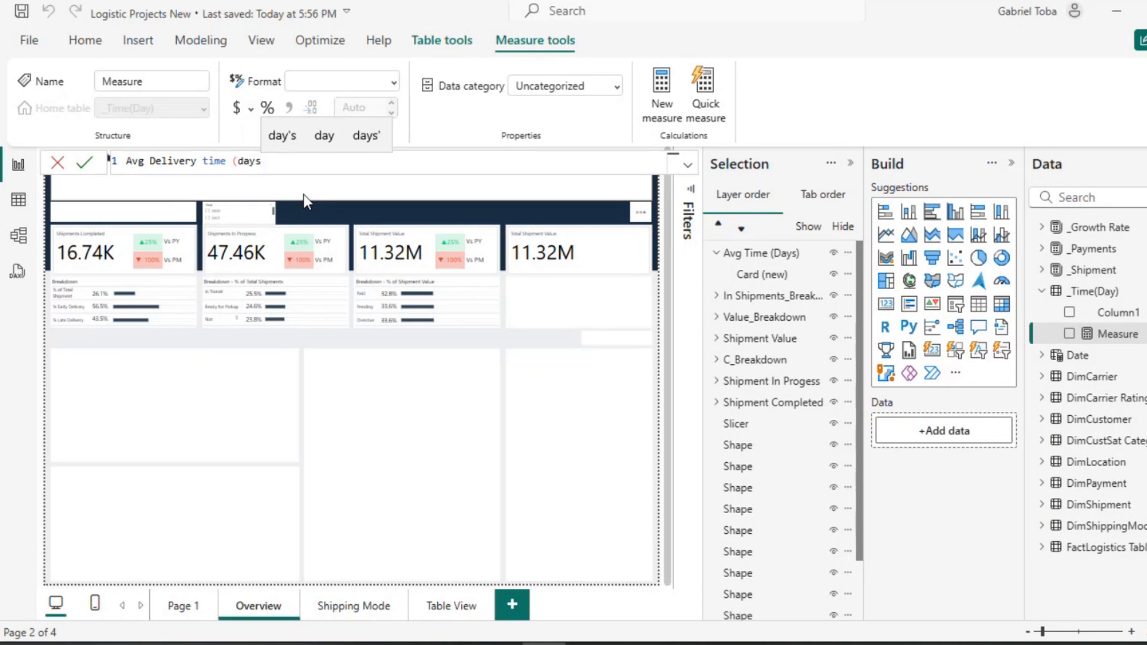
{"action": "type", "text": ") "}
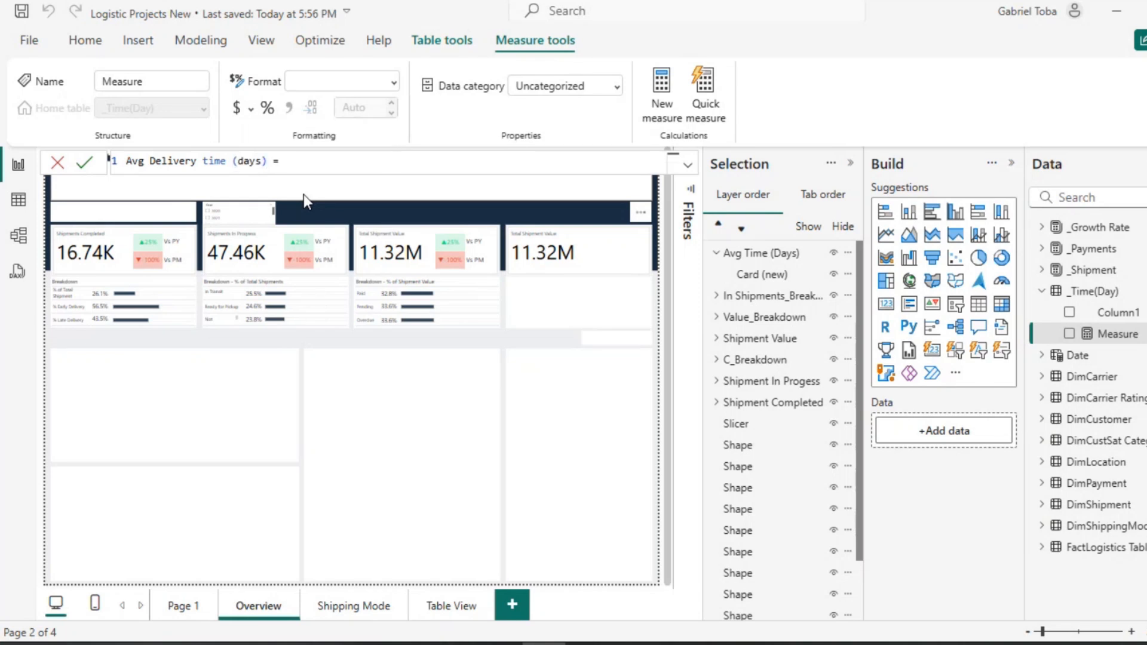
Begin the Avg Delivery time (days) measure's formula with a CALCULATE function and start a second line for its arguments.
{"action": "type", "text": "=cal"}
{"action": "key", "text": "BackSpace"}
{"action": "key", "text": "BackSpace"}
{"action": "key", "text": "BackSpace"}
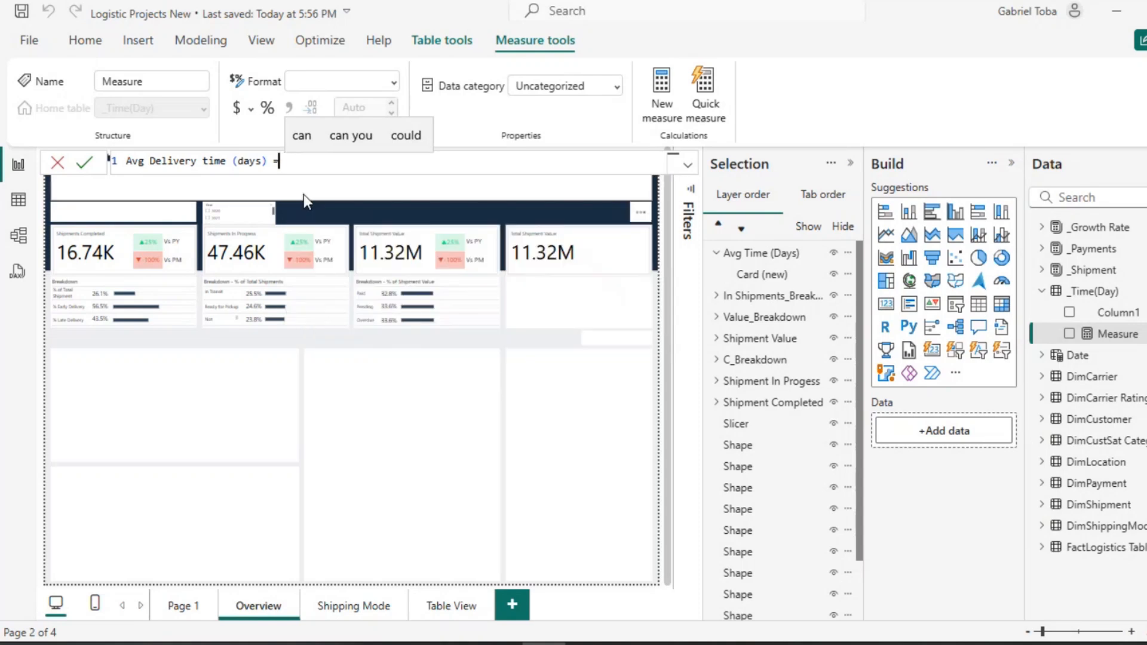
{"action": "type", "text": "c"}
{"action": "key", "text": "Tab"}
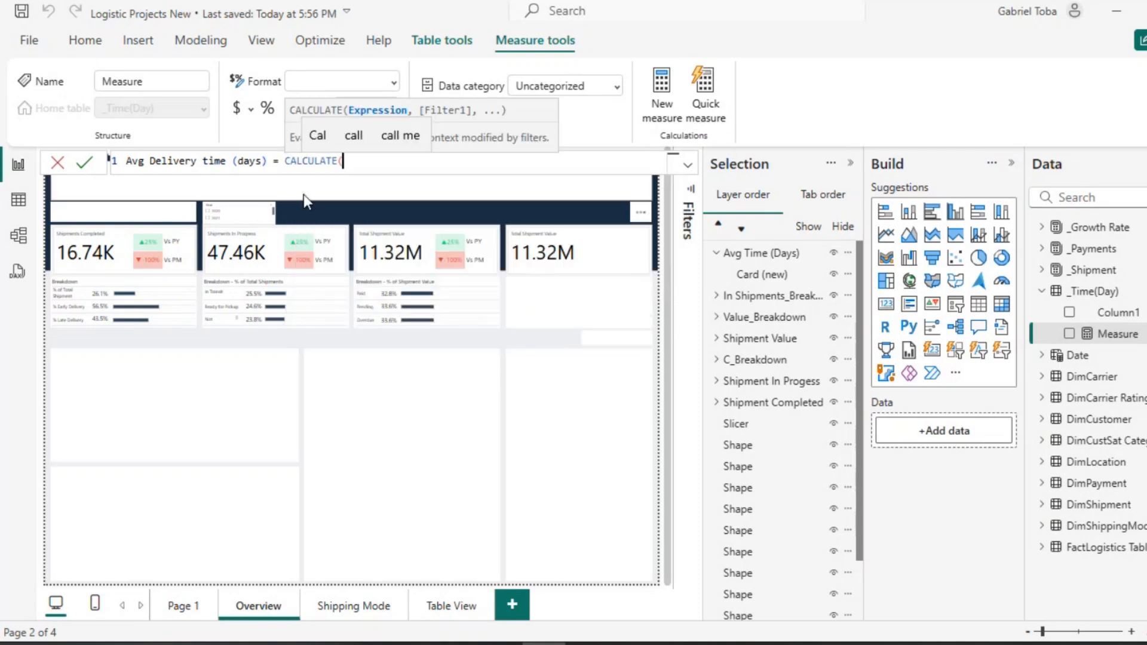
{"action": "key", "text": "shift+Return"}
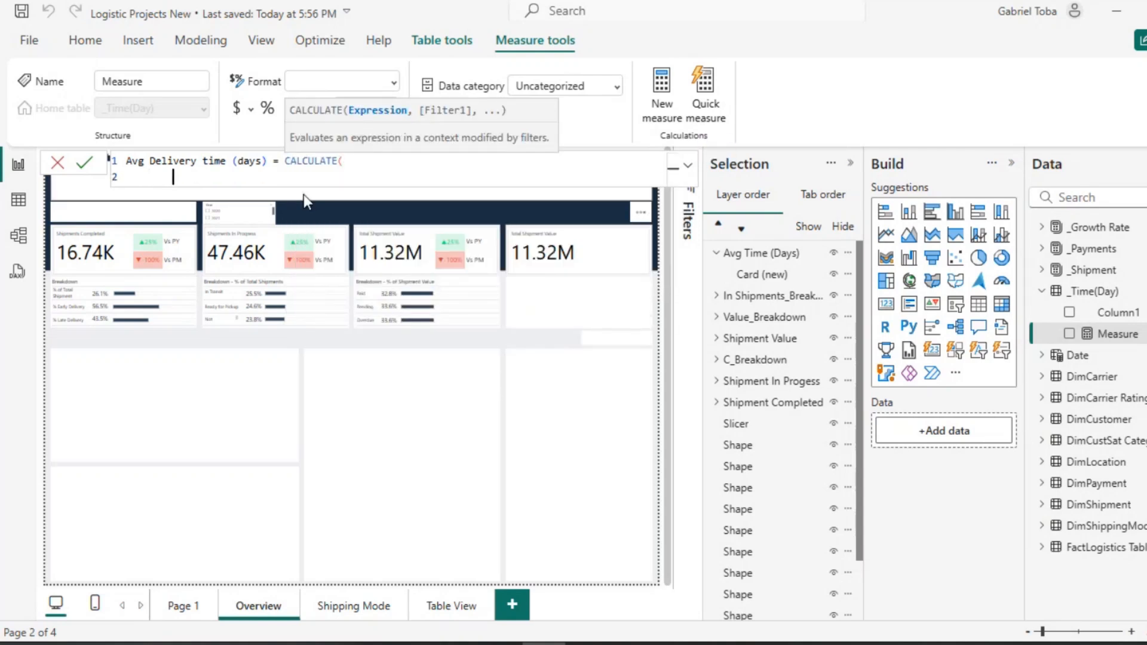
Enter AVERAGE('FactLogistics Table'[Delivery Time (Days)]) as the CALCULATE expression, indented on the second line and followed by a comma.
{"action": "key", "text": "Tab"}
{"action": "key", "text": "Tab"}
{"action": "key", "text": "Tab"}
{"action": "key", "text": "Tab"}
{"action": "key", "text": "Tab"}
{"action": "type", "text": "ave"}
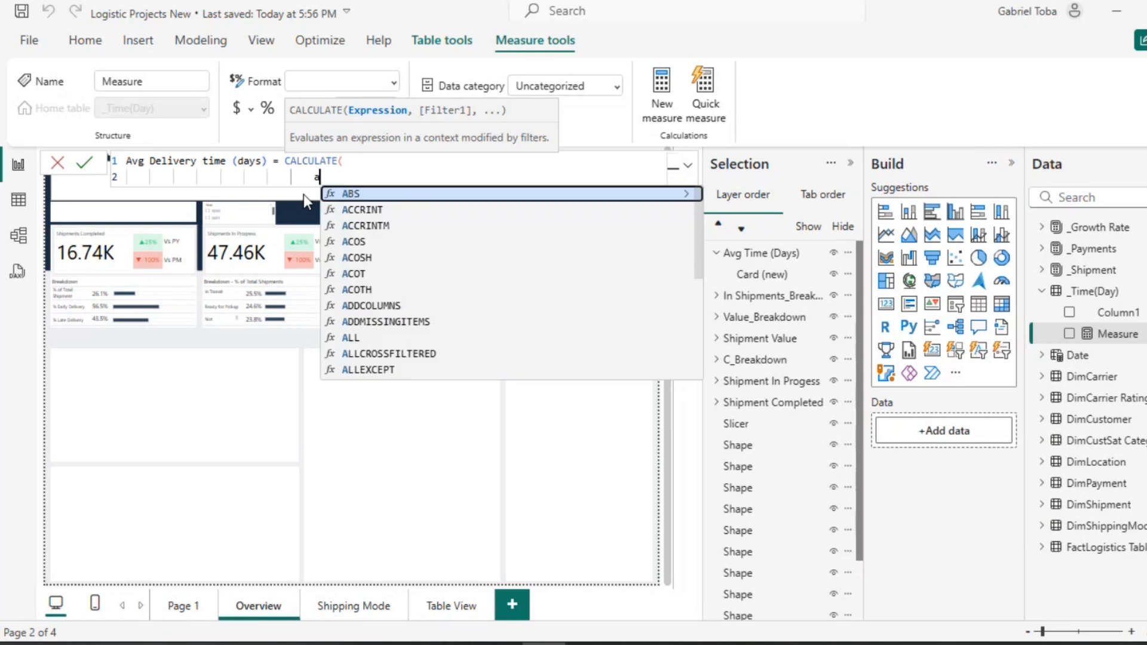
{"action": "key", "text": "Tab"}
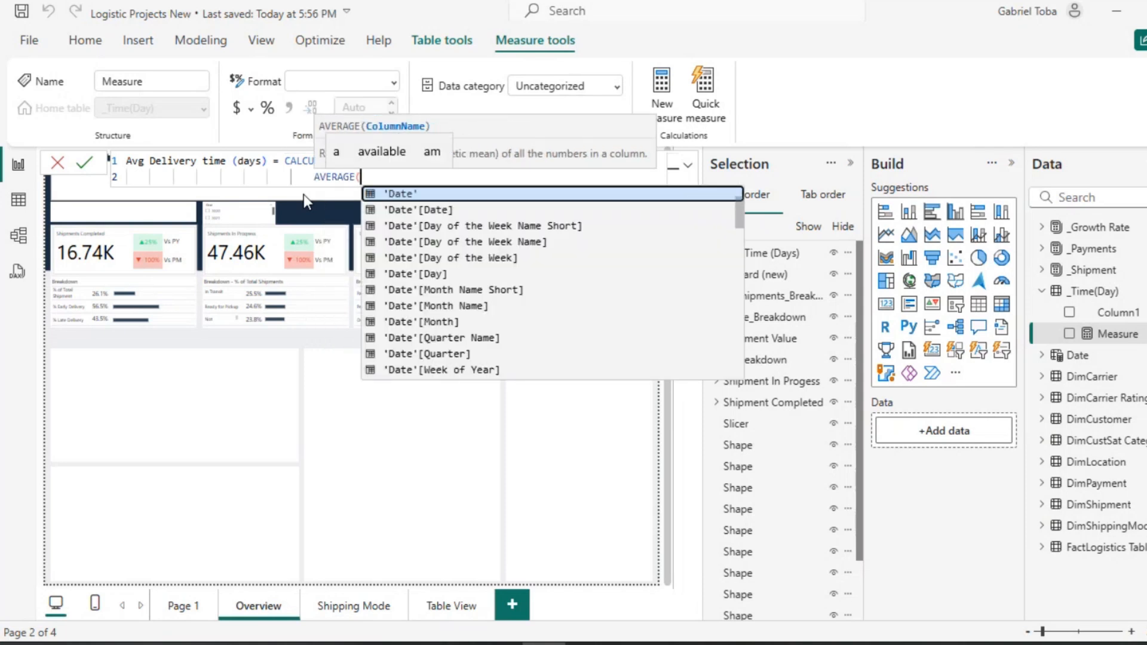
{"action": "type", "text": "fac"}
{"action": "key", "text": "Down"}
{"action": "key", "text": "Down"}
{"action": "key", "text": "Down"}
{"action": "key", "text": "Down"}
{"action": "key", "text": "Down"}
{"action": "key", "text": "Down"}
{"action": "key", "text": "Down"}
{"action": "key", "text": "Down"}
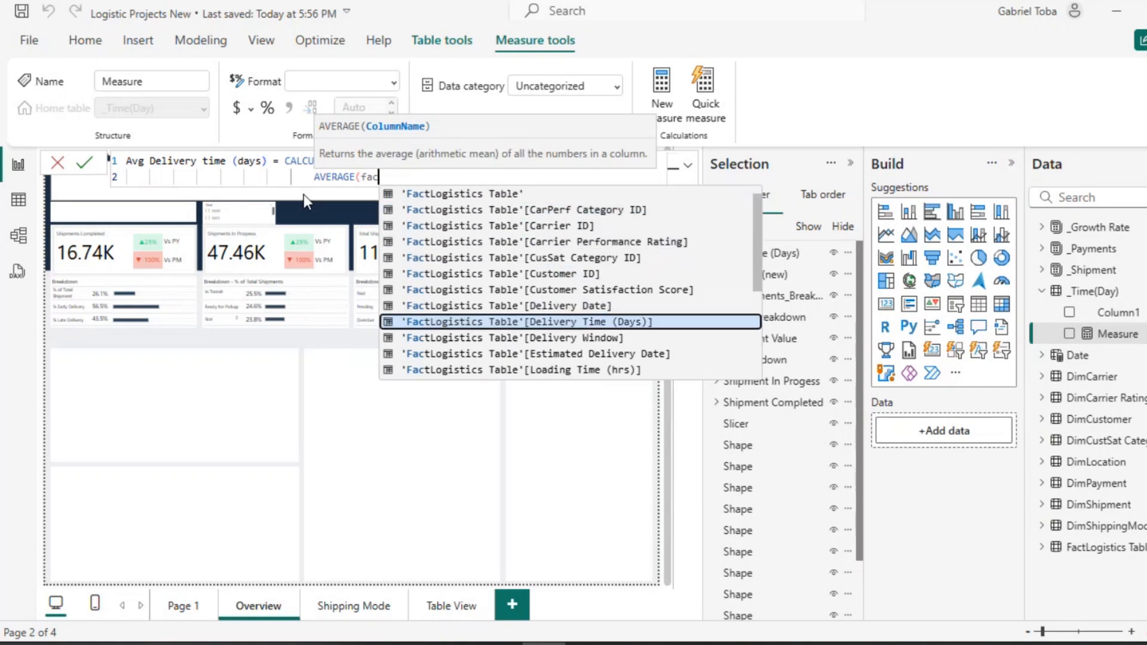
{"action": "key", "text": "Tab"}
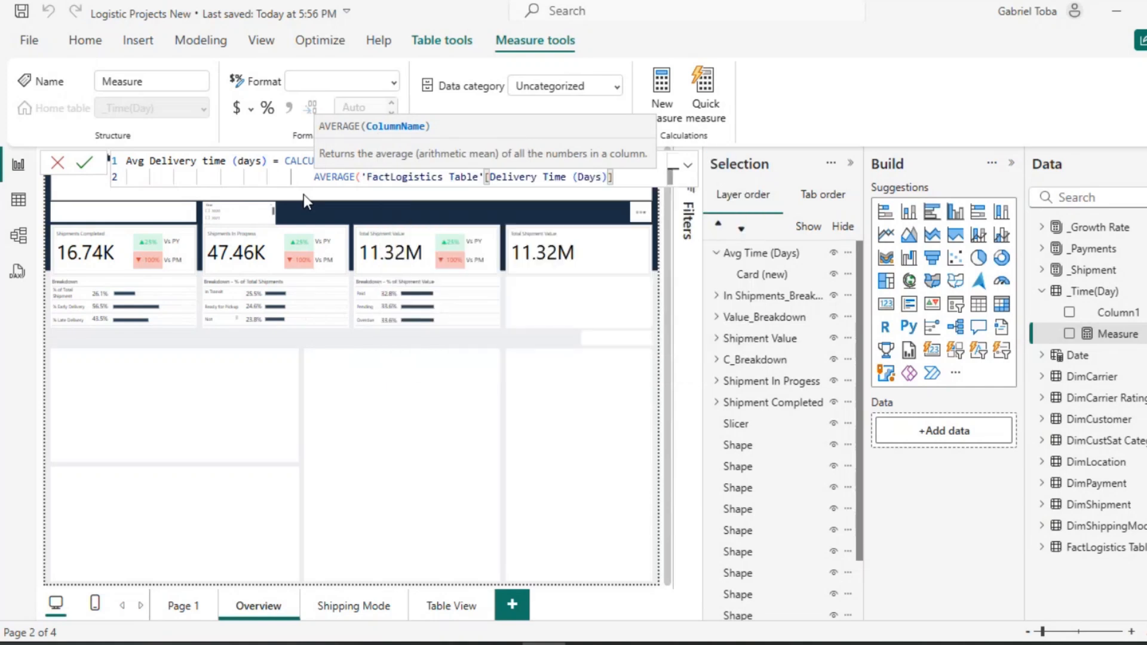
{"action": "type", "text": "),"}
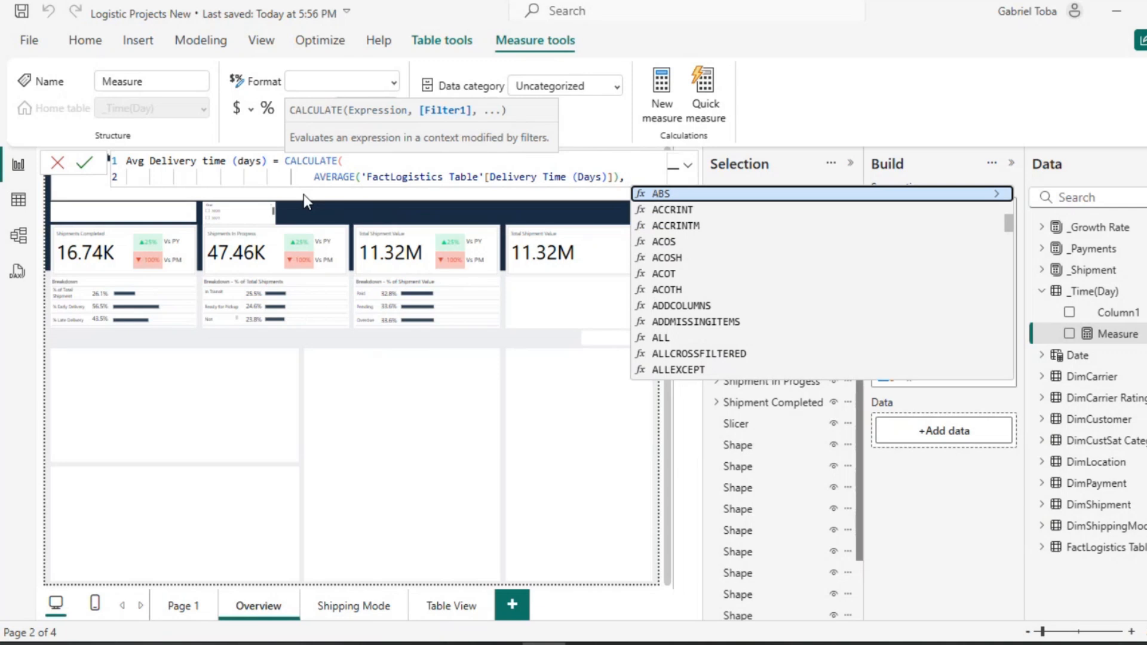
Add the filter DimShipment[Shipment Status] = "Completed" to the CALCULATE formula, close it, and commit the measure.
{"action": "type", "text": "stat"}
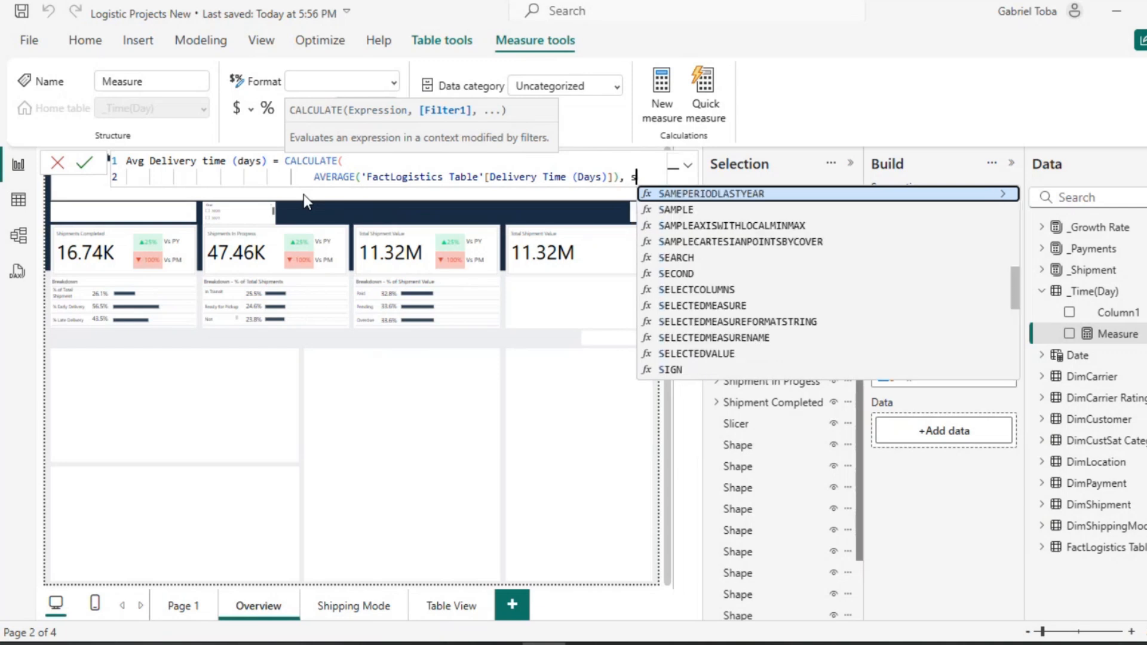
{"action": "key", "text": "Down"}
{"action": "key", "text": "Down"}
{"action": "key", "text": "Down"}
{"action": "key", "text": "Down"}
{"action": "key", "text": "Down"}
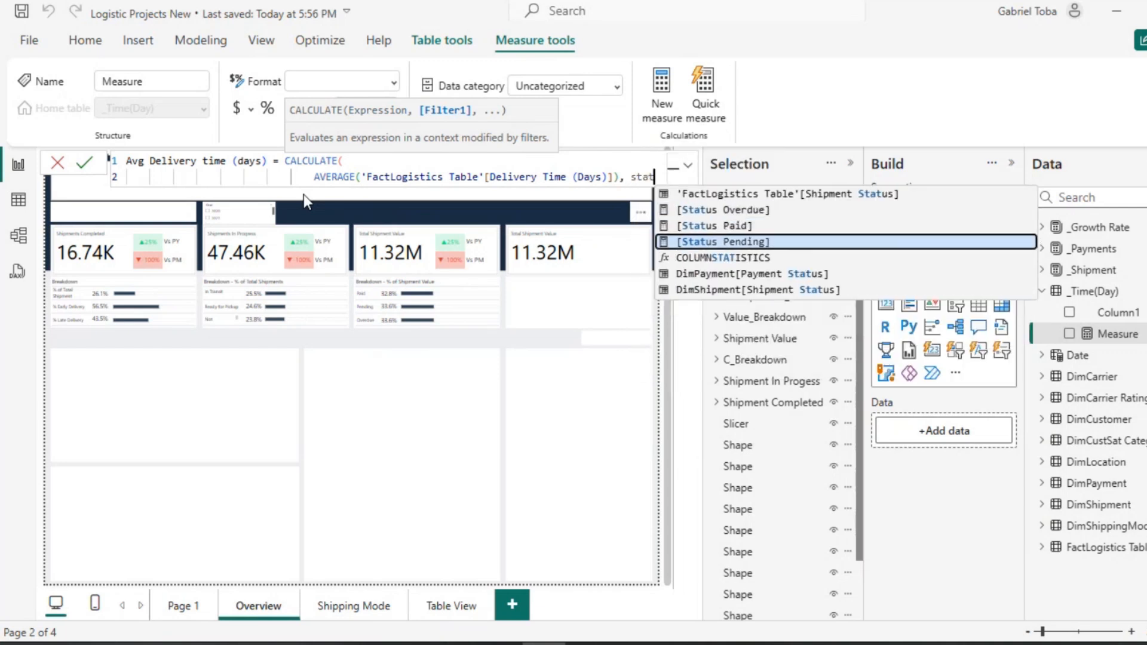
{"action": "key", "text": "Tab"}
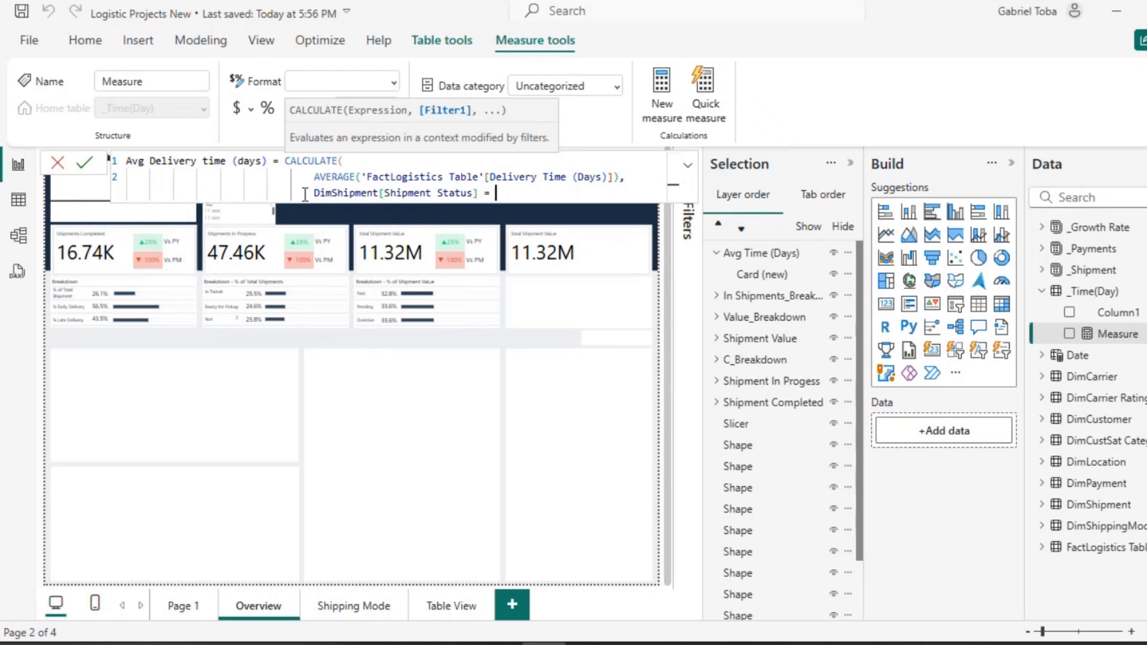
{"action": "type", "text": "= \"Compl"}
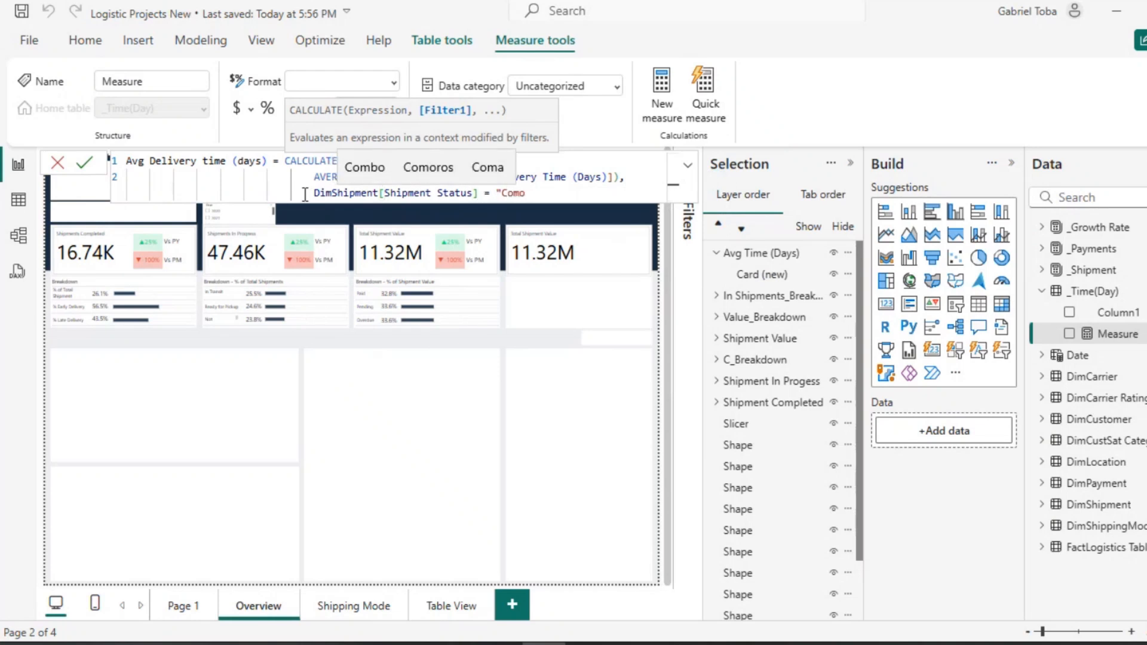
{"action": "type", "text": "eted"}
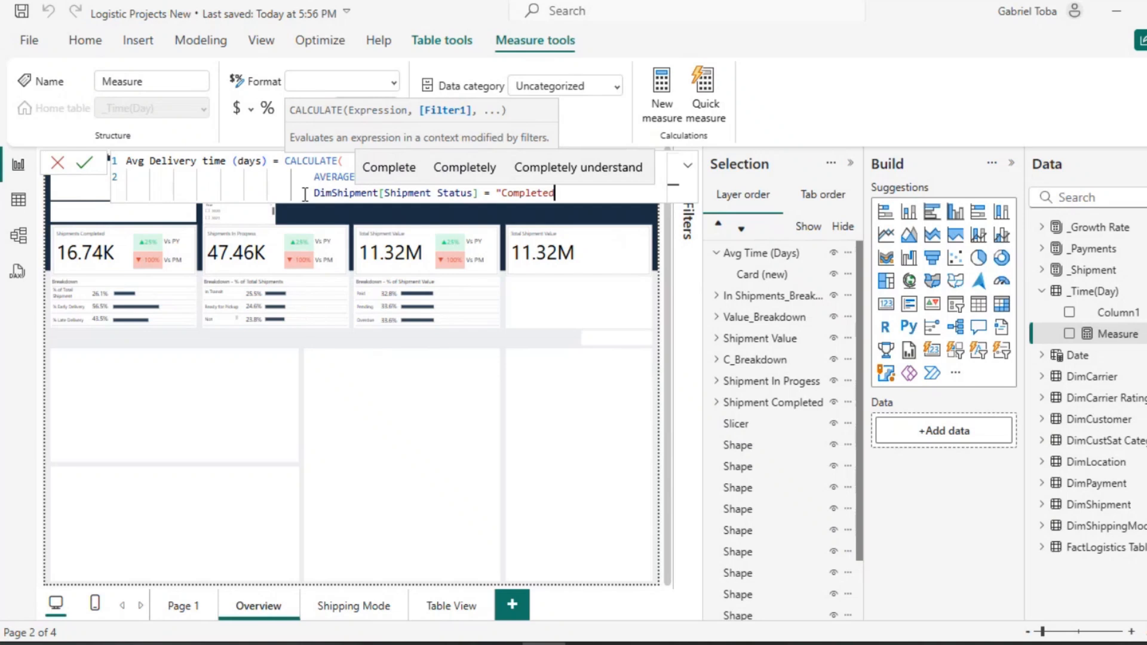
{"action": "type", "text": "\""}
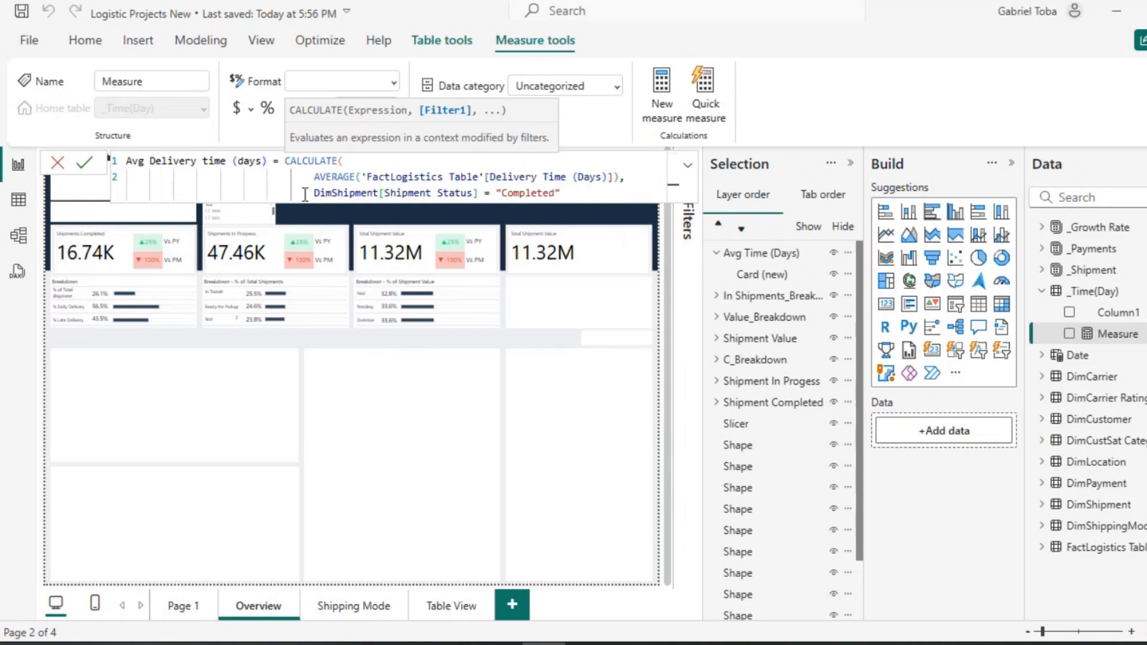
{"action": "type", "text": ")"}
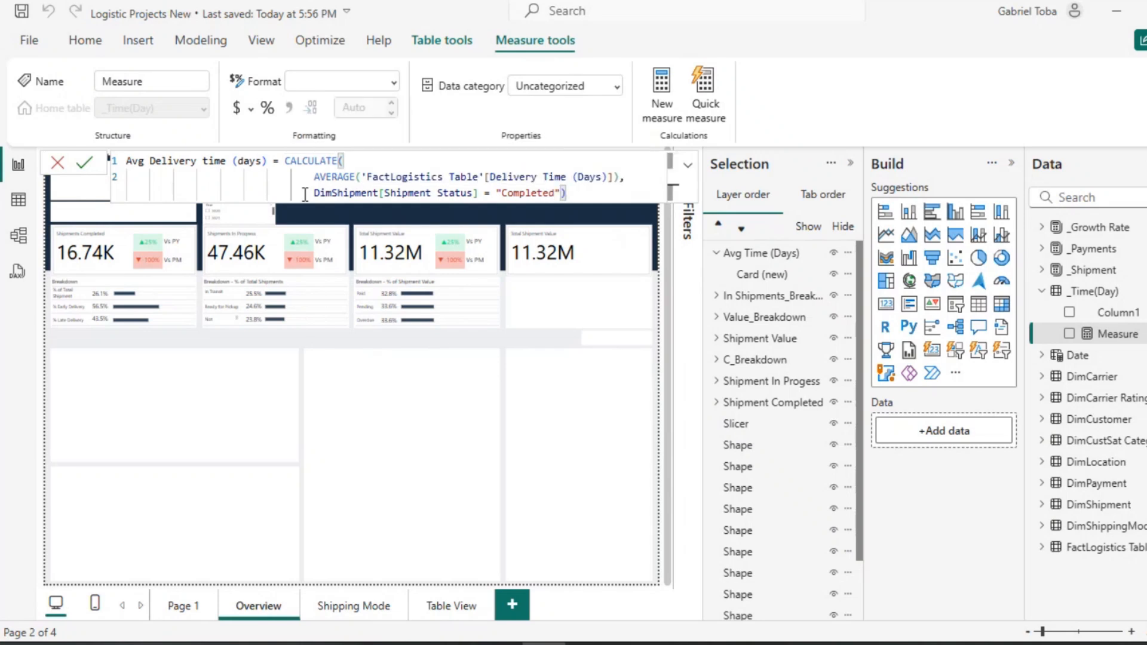
{"action": "key", "text": "Return"}
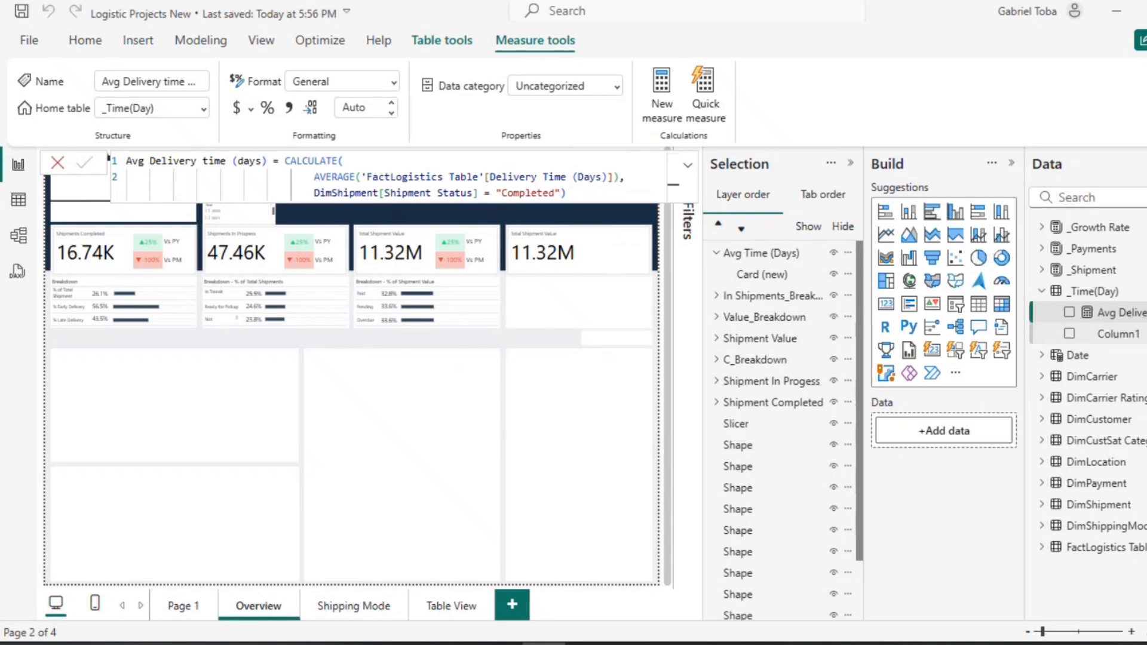
Delete the placeholder Column1 from the _Time(Day) table and select the table.
{"action": "right_click", "coordinate": [1129, 338]}
{"action": "left_click", "coordinate": [1054, 169]}
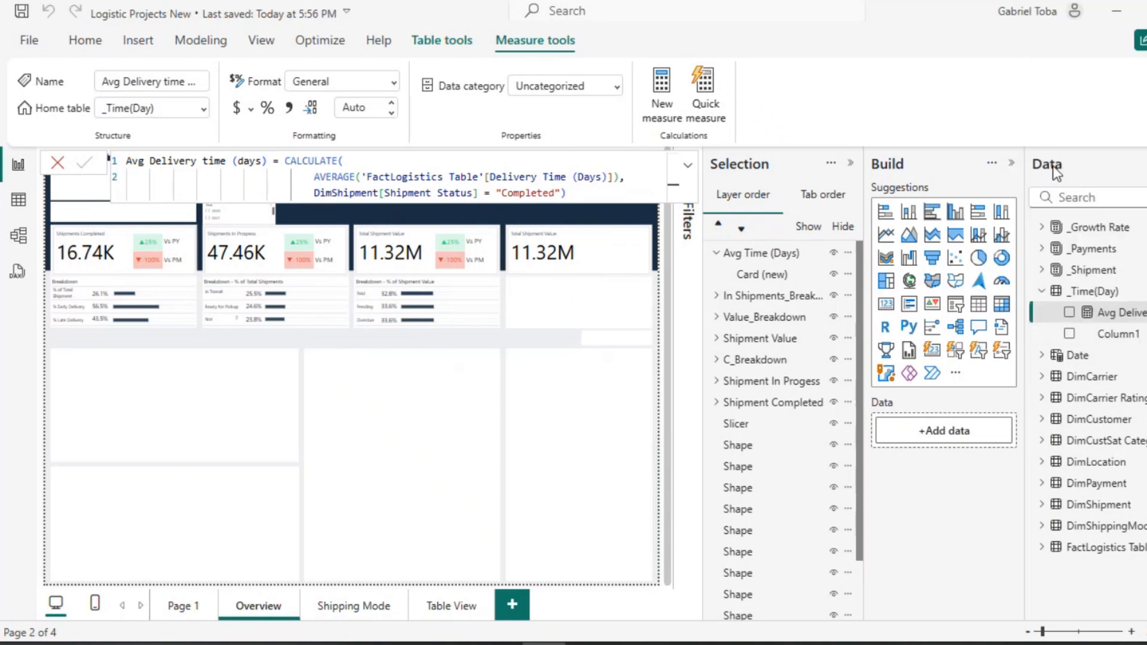
{"action": "left_click", "coordinate": [1092, 292]}
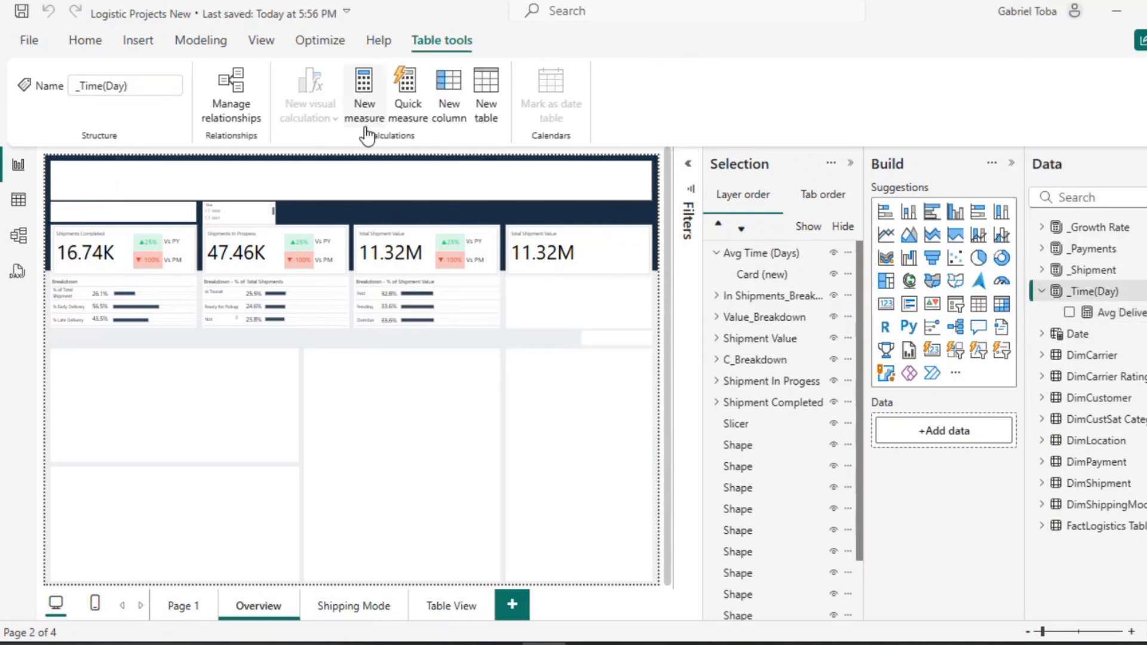
Create a measure in _Time(Day): Avg Satisfaction Score = AVERAGE('FactLogistics Table'[Customer Satisfaction Score]).
{"action": "left_click", "coordinate": [365, 120]}
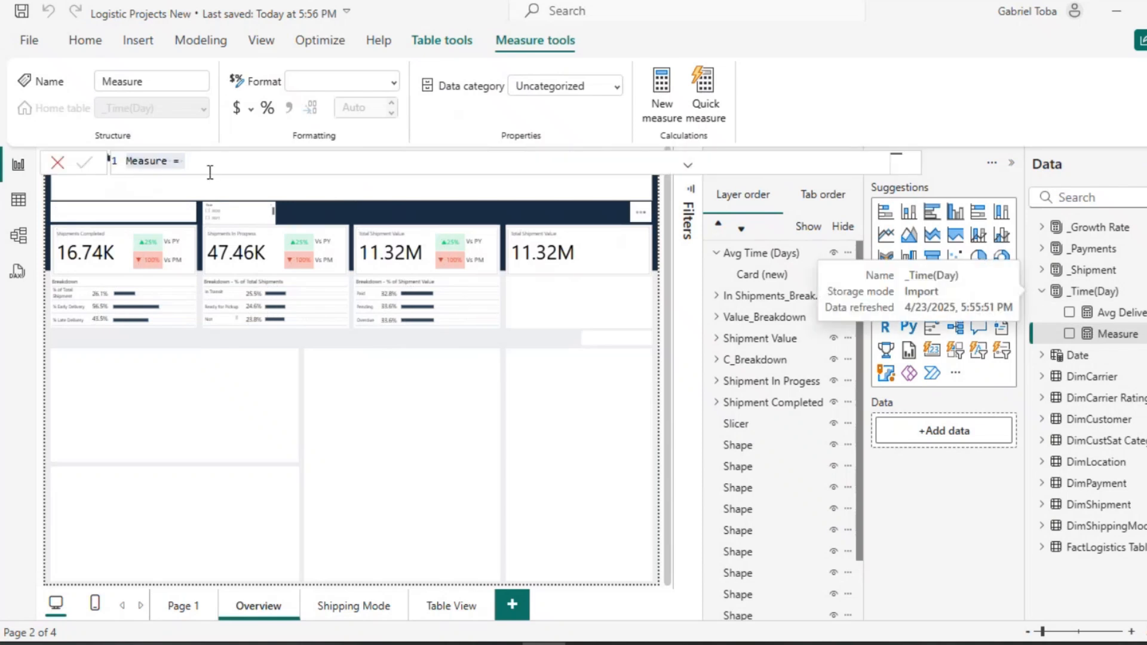
{"action": "type", "text": "Avg"}
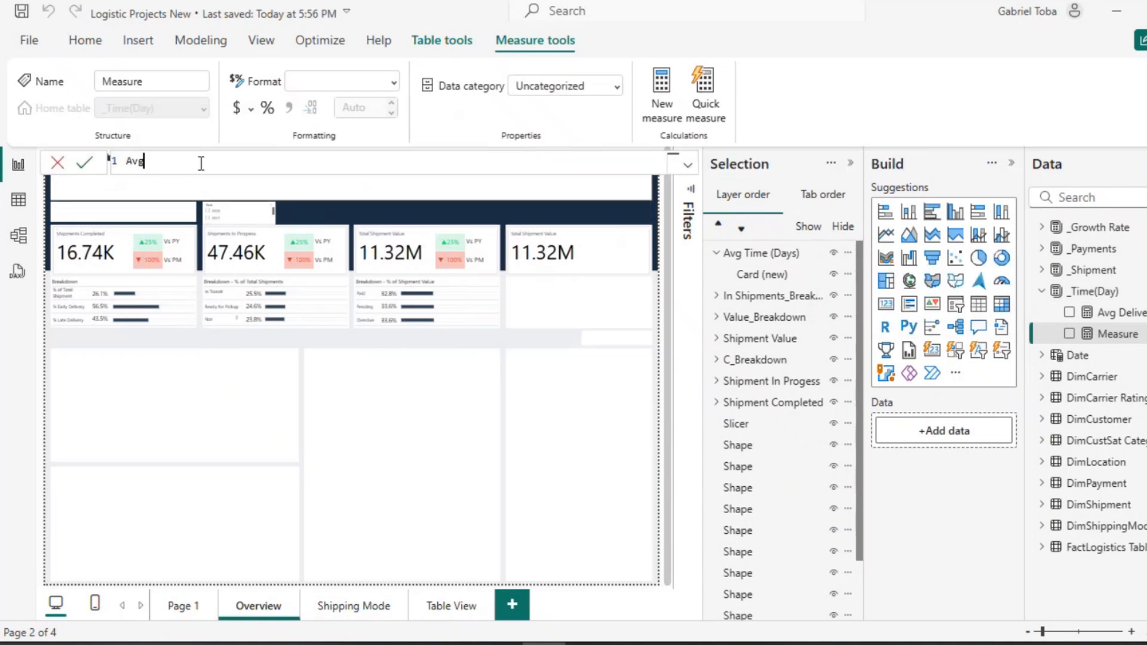
{"action": "type", "text": " Satisfac"}
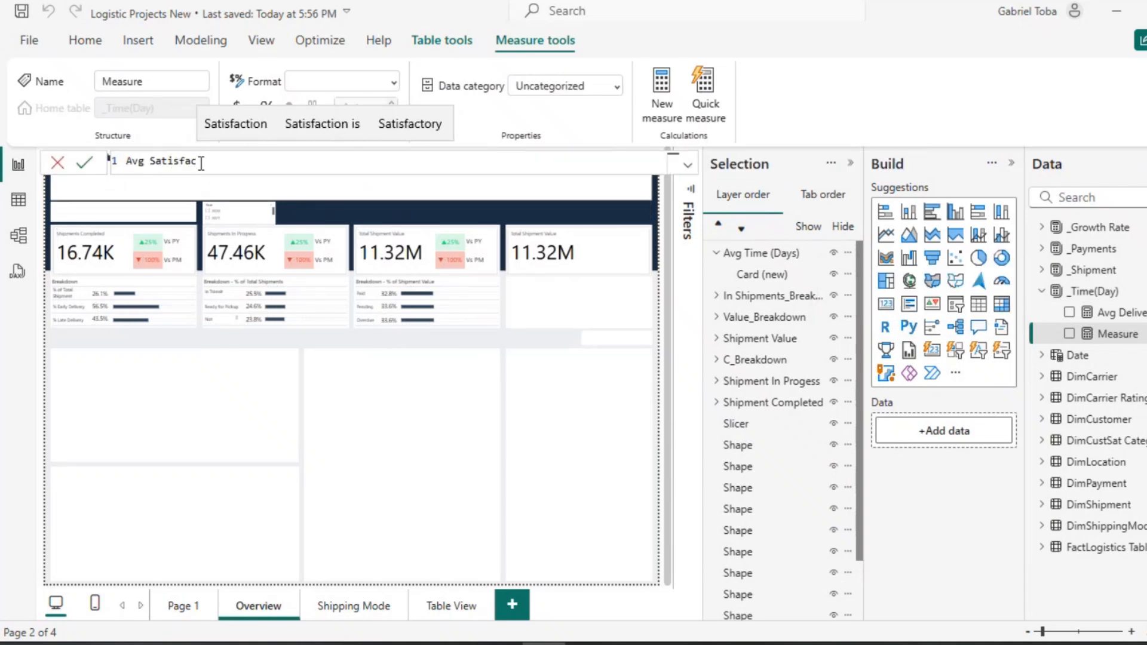
{"action": "type", "text": "tion "}
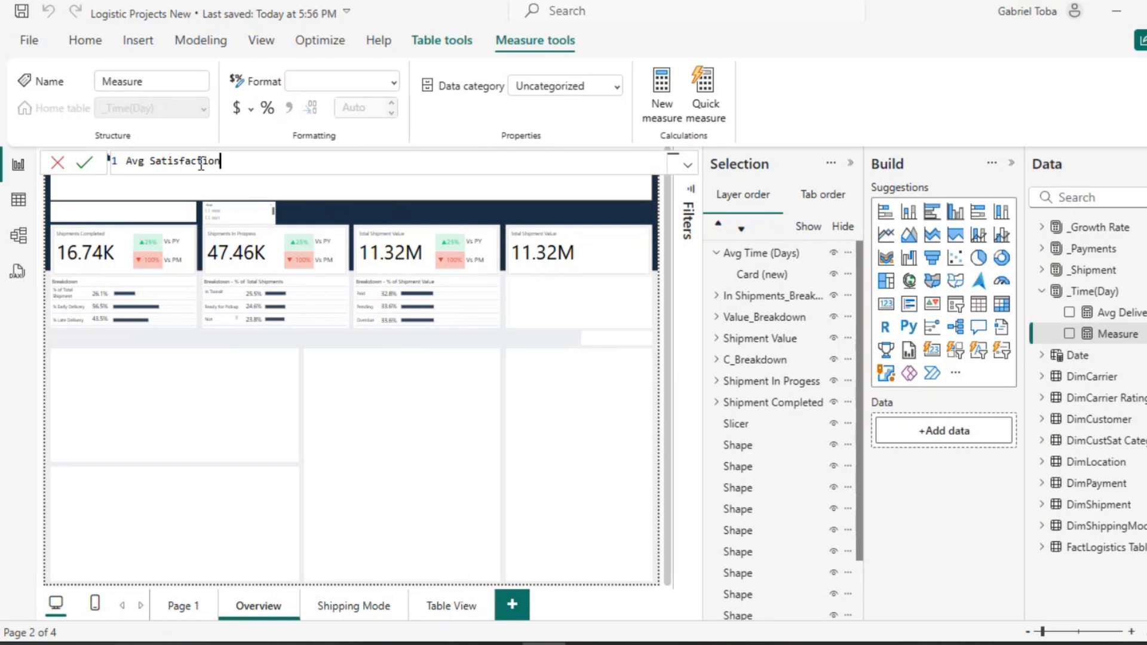
{"action": "type", "text": "Score = ac"}
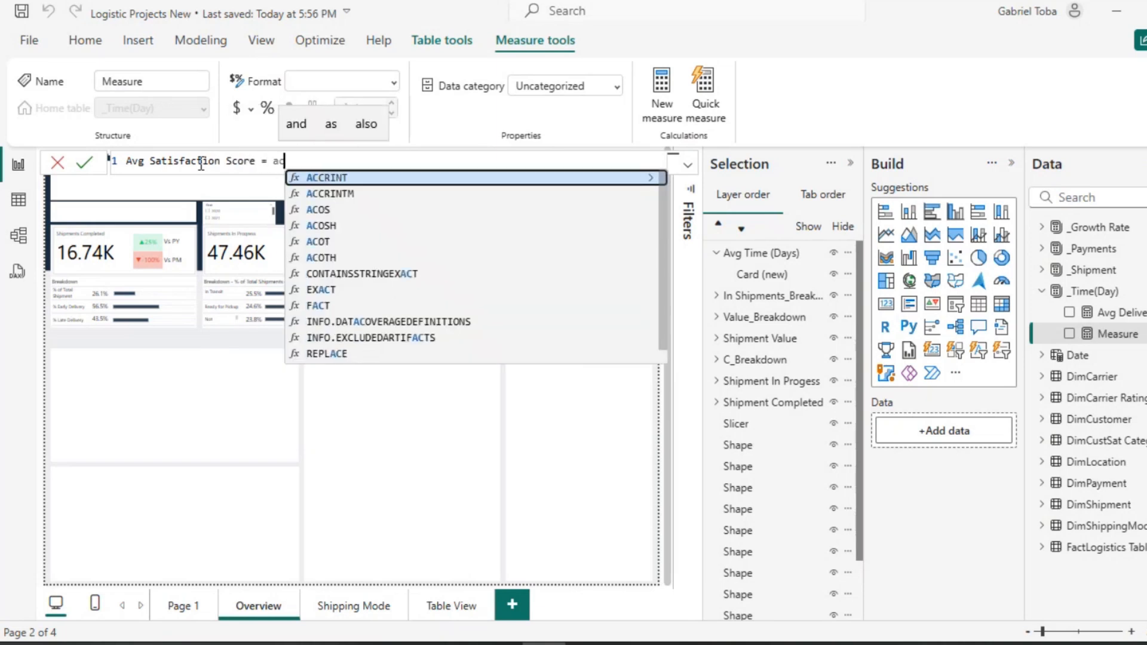
{"action": "key", "text": "BackSpace"}
{"action": "type", "text": "ve"}
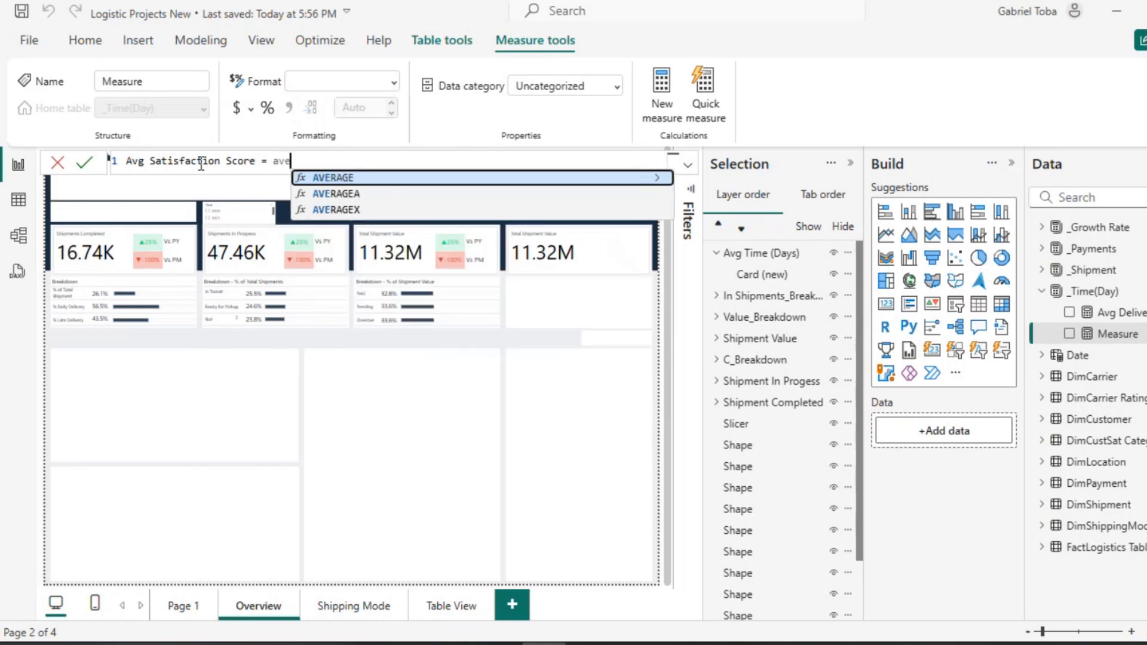
{"action": "key", "text": "Tab"}
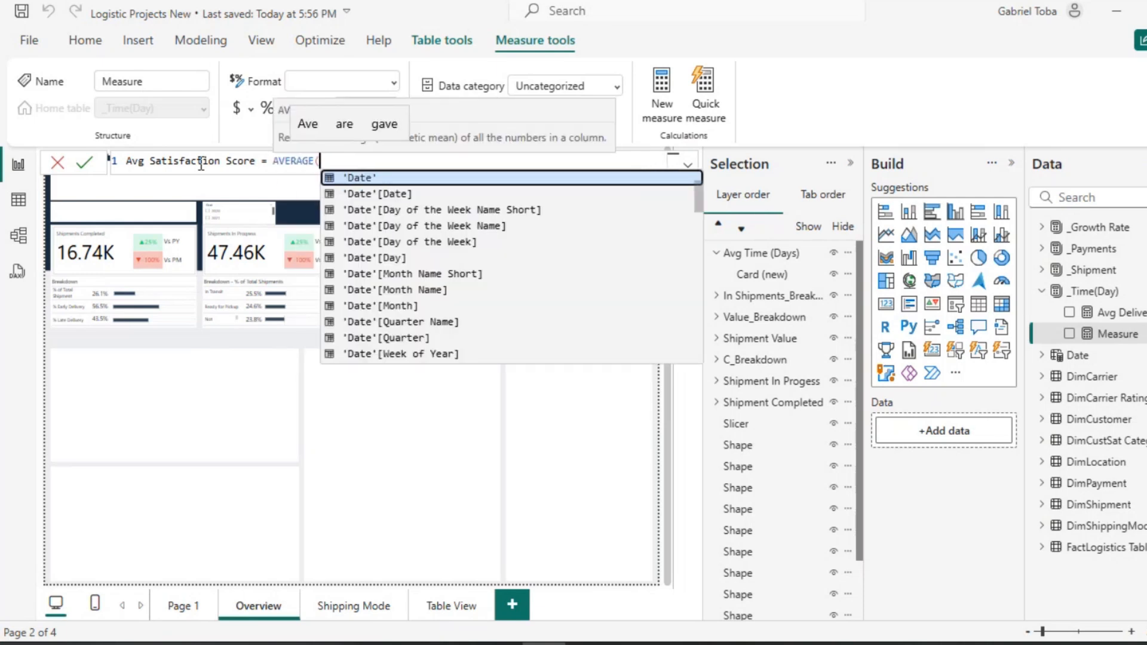
{"action": "type", "text": "sc"}
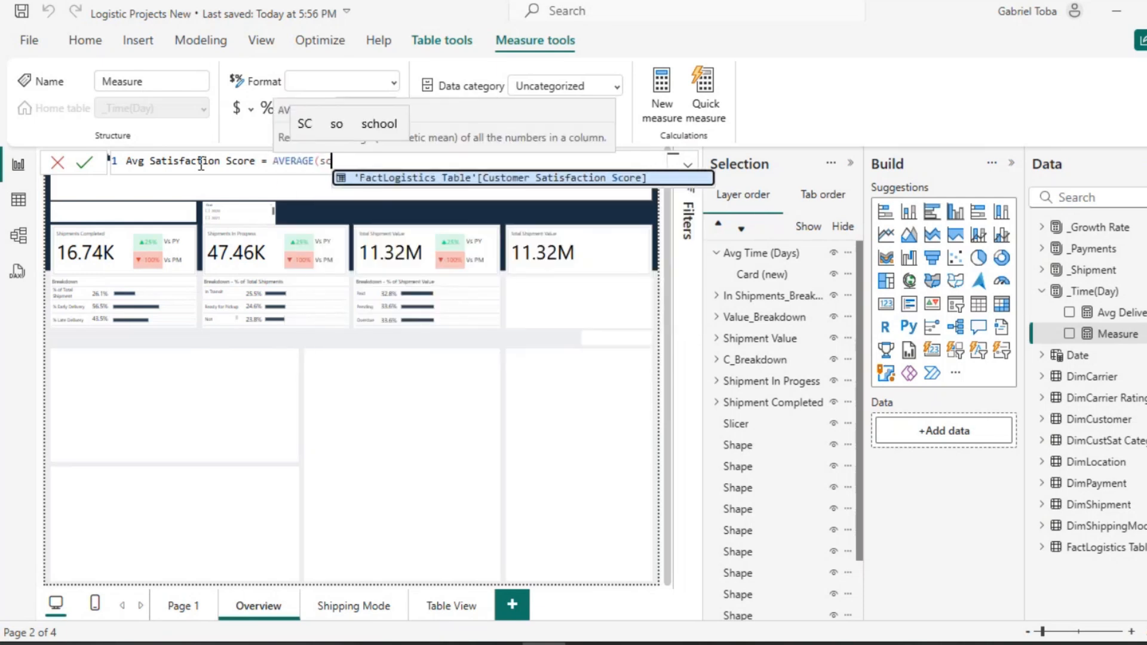
{"action": "key", "text": "Tab"}
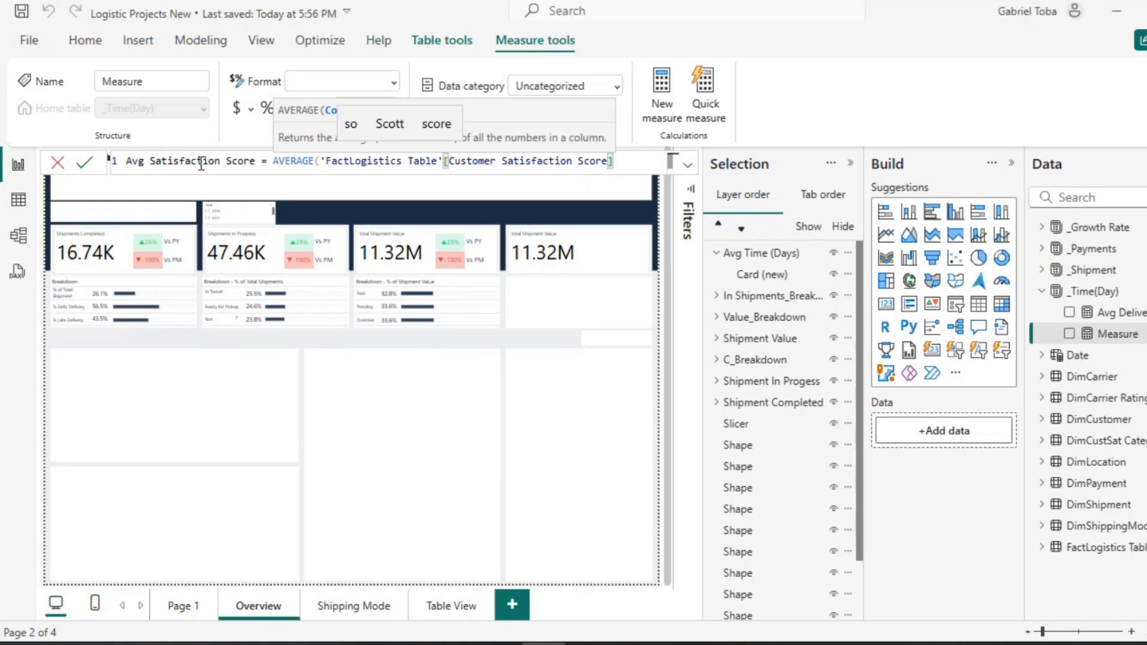
{"action": "type", "text": ")"}
{"action": "key", "text": "Return"}
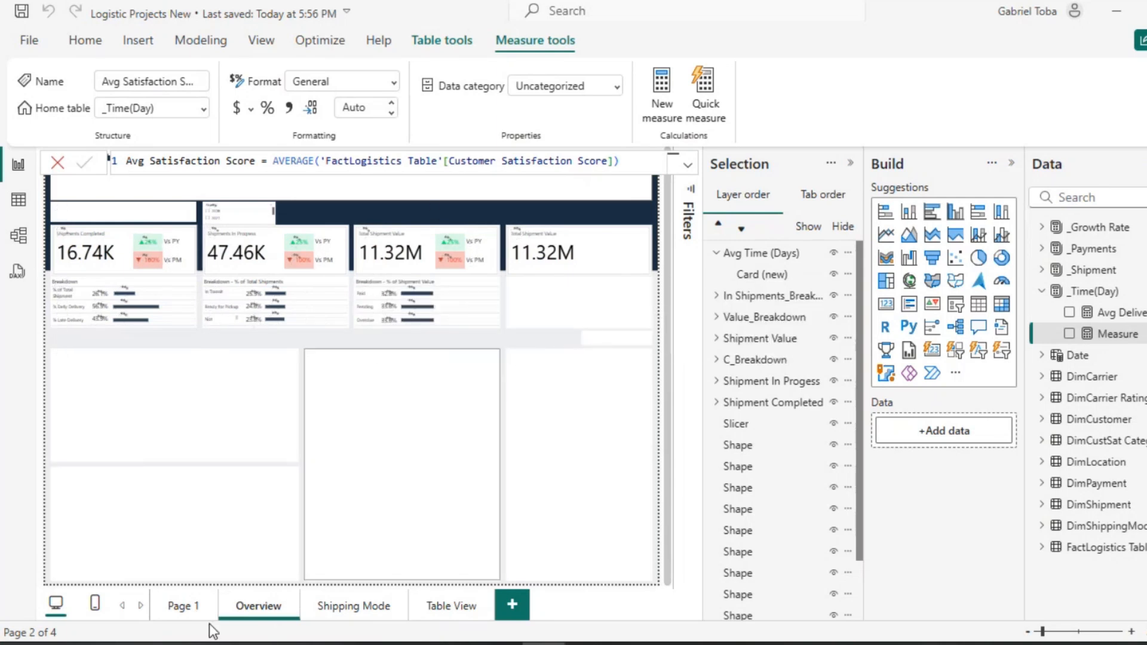
Show only the Avg Delivery time (days) measure in the card on Page 1, and make the card slightly smaller.
{"action": "left_click", "coordinate": [181, 605]}
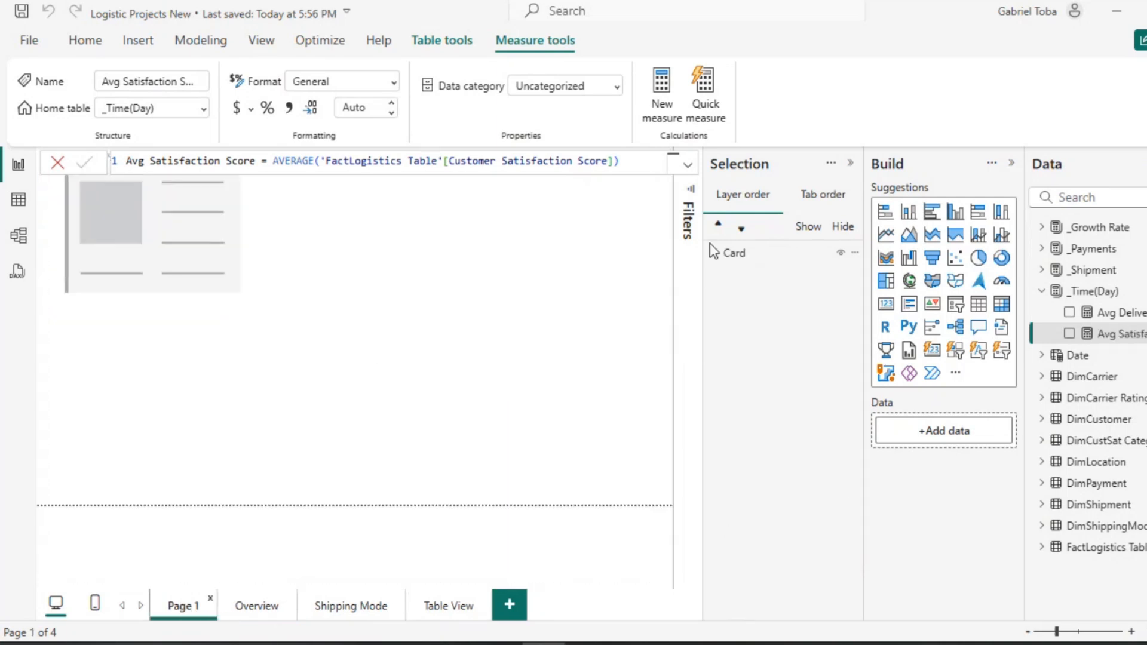
{"action": "left_click", "coordinate": [226, 276]}
{"action": "left_click", "coordinate": [1069, 334]}
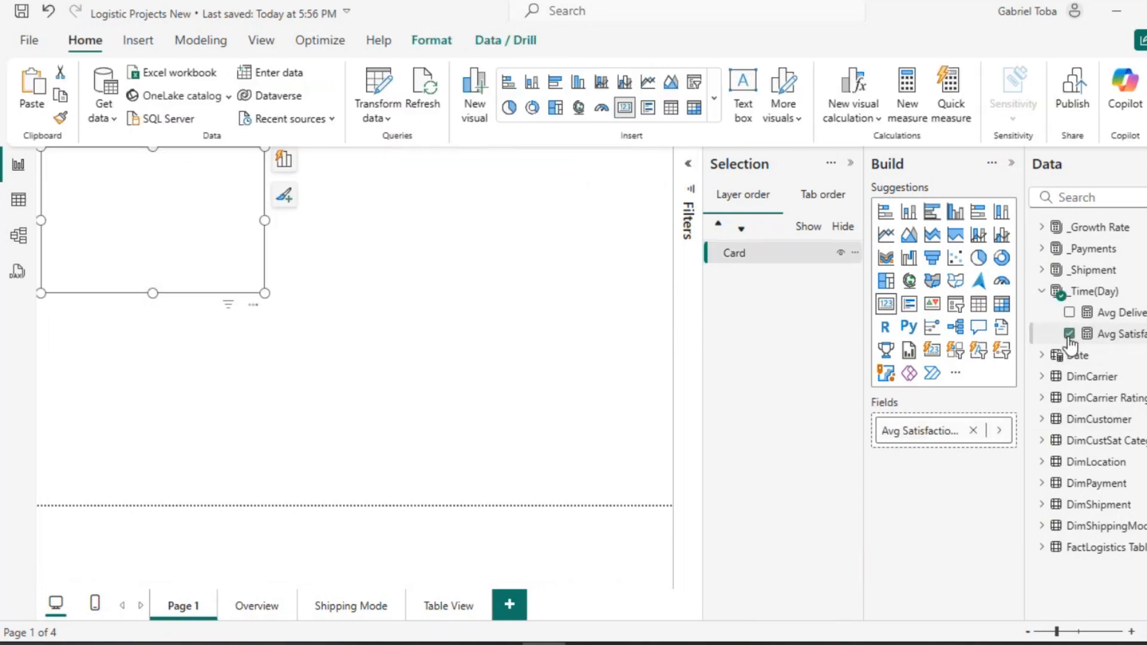
{"action": "left_click", "coordinate": [1069, 333]}
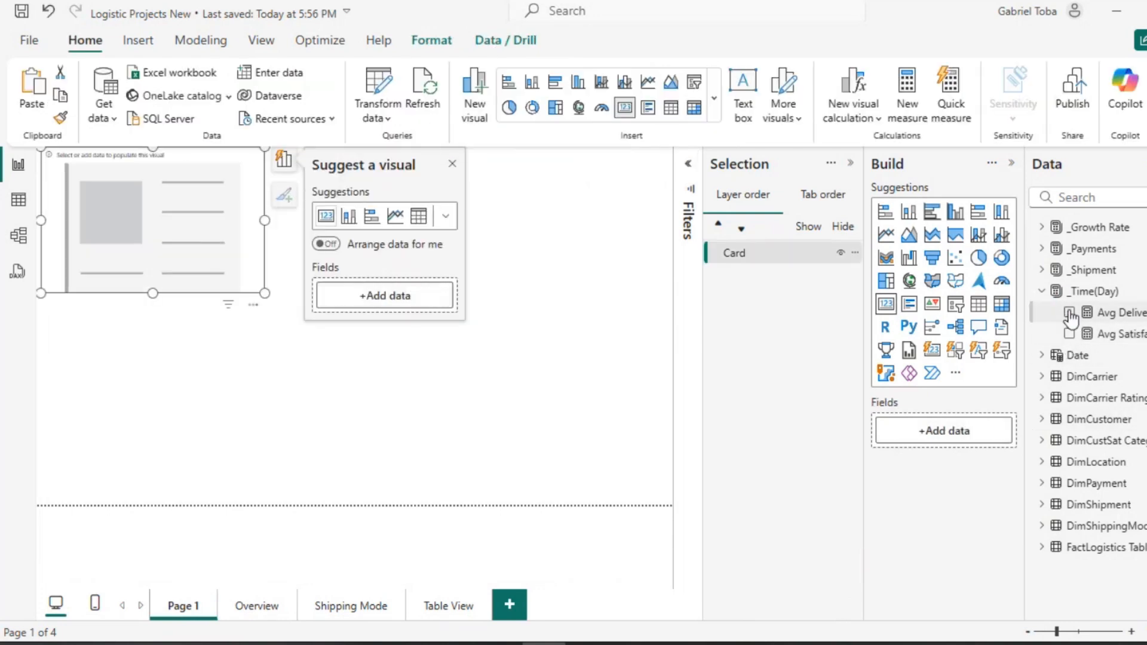
{"action": "left_click", "coordinate": [1070, 312]}
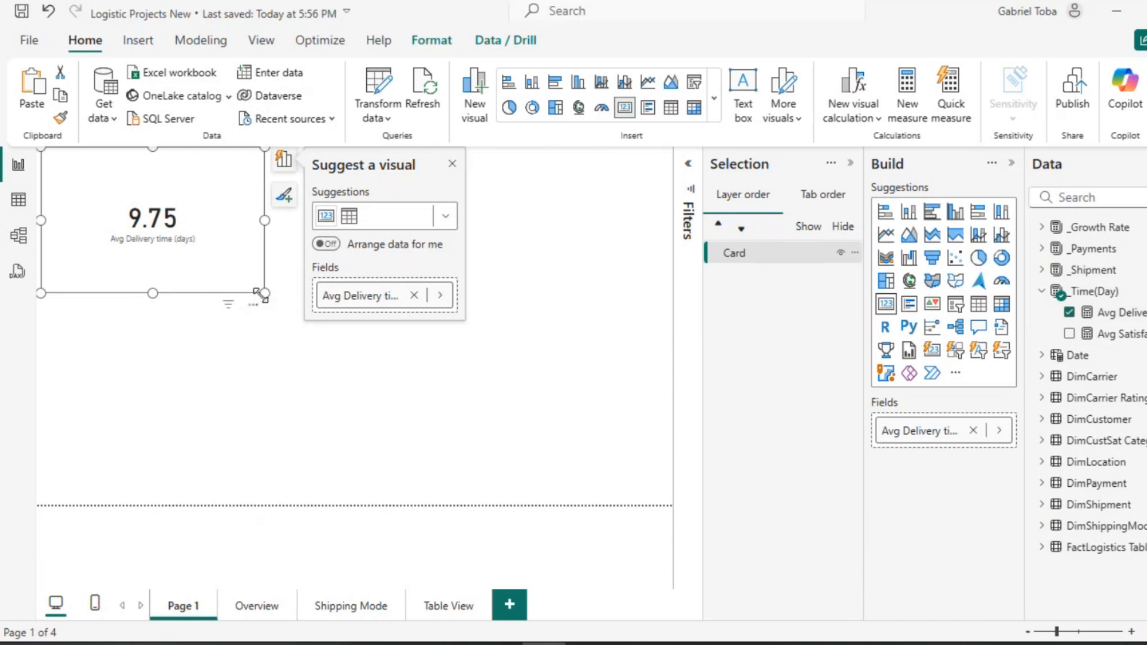
{"action": "left_click_drag", "start_coordinate": [261, 295], "coordinate": [249, 263]}
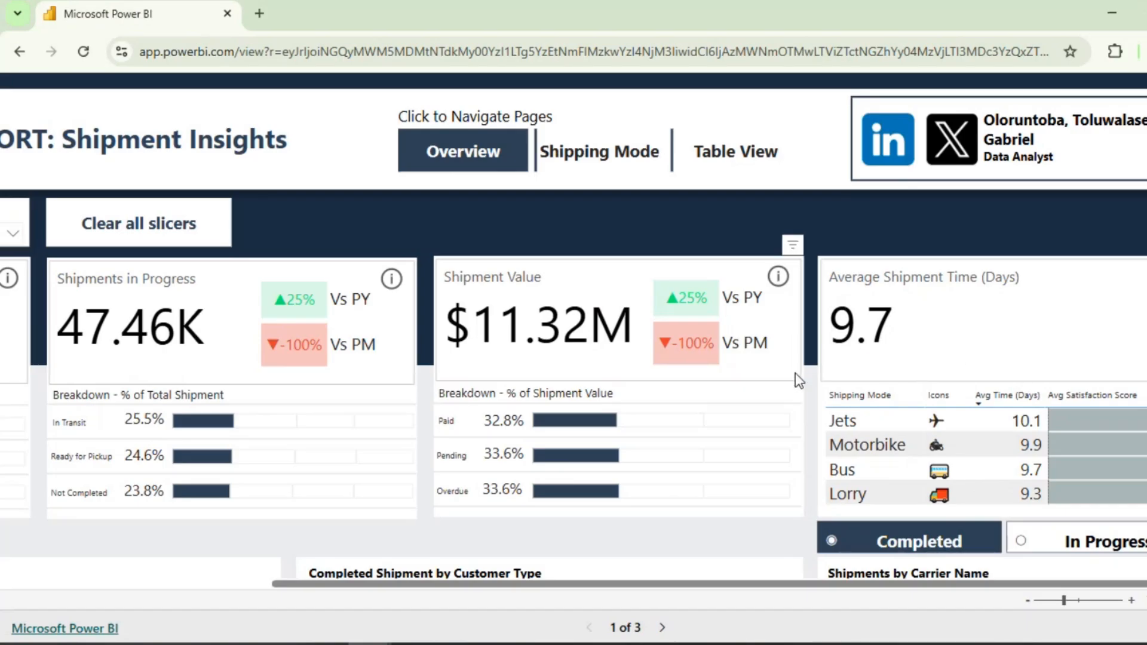
Check the Average Shipment Time (Days) card in the published report, and return to the Overview page in Power BI Desktop.
{"action": "left_click", "coordinate": [1112, 12]}
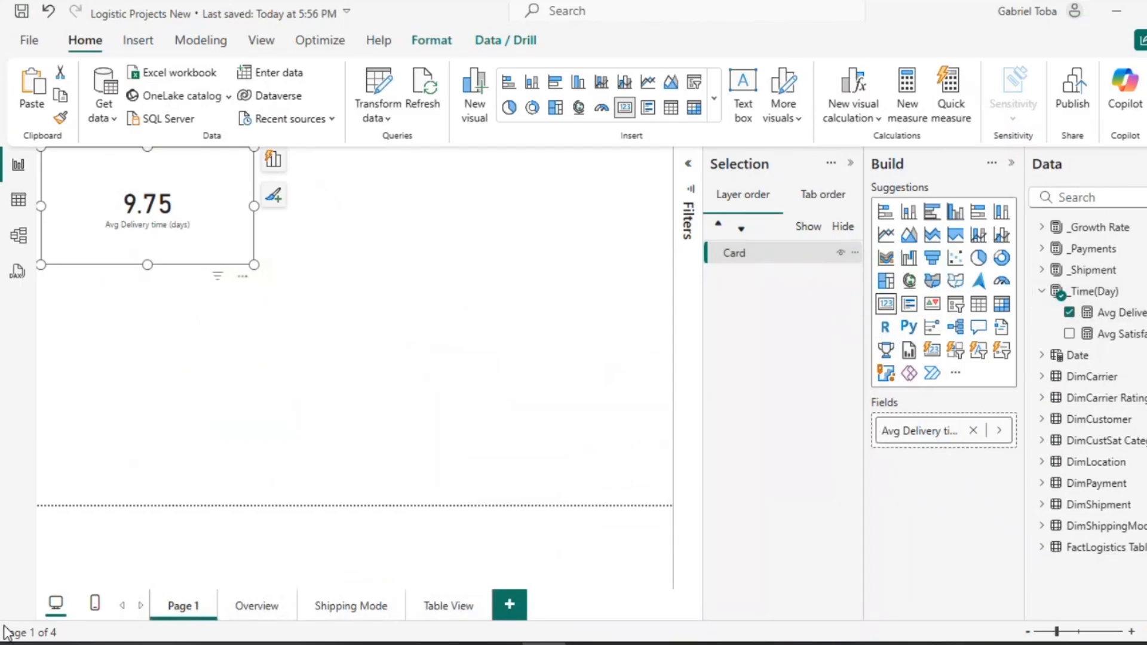
{"action": "left_click", "coordinate": [256, 607]}
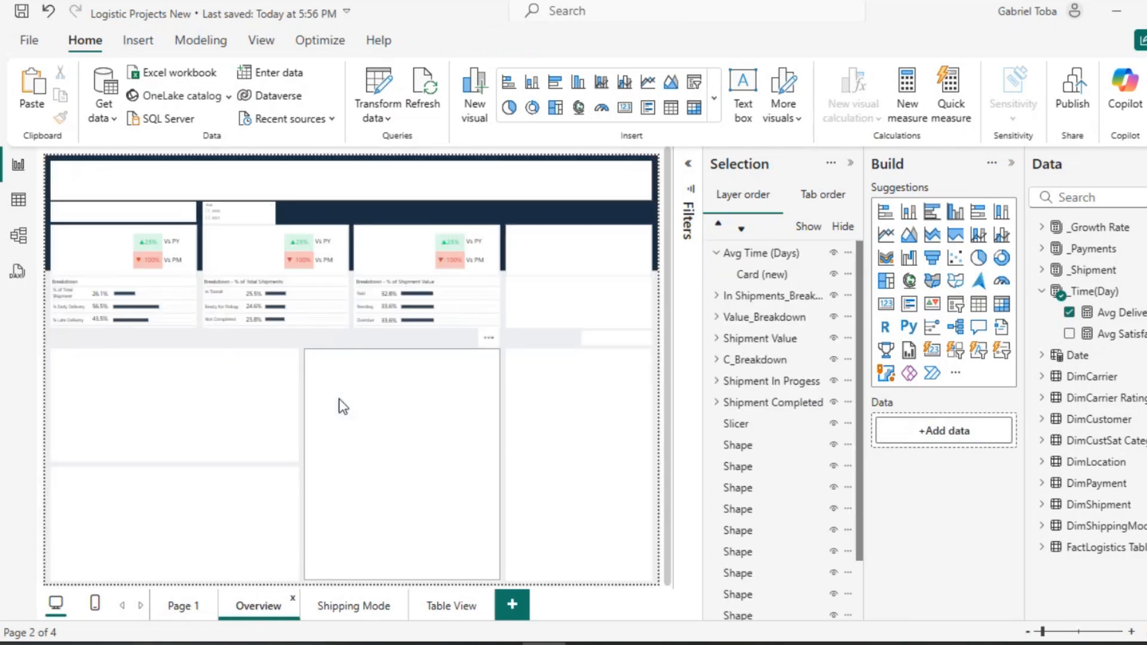
Replace the measure in the copied Avg Time (Days) card with Avg Delivery time (days) from the _Time(Day) table.
{"action": "left_click", "coordinate": [647, 235]}
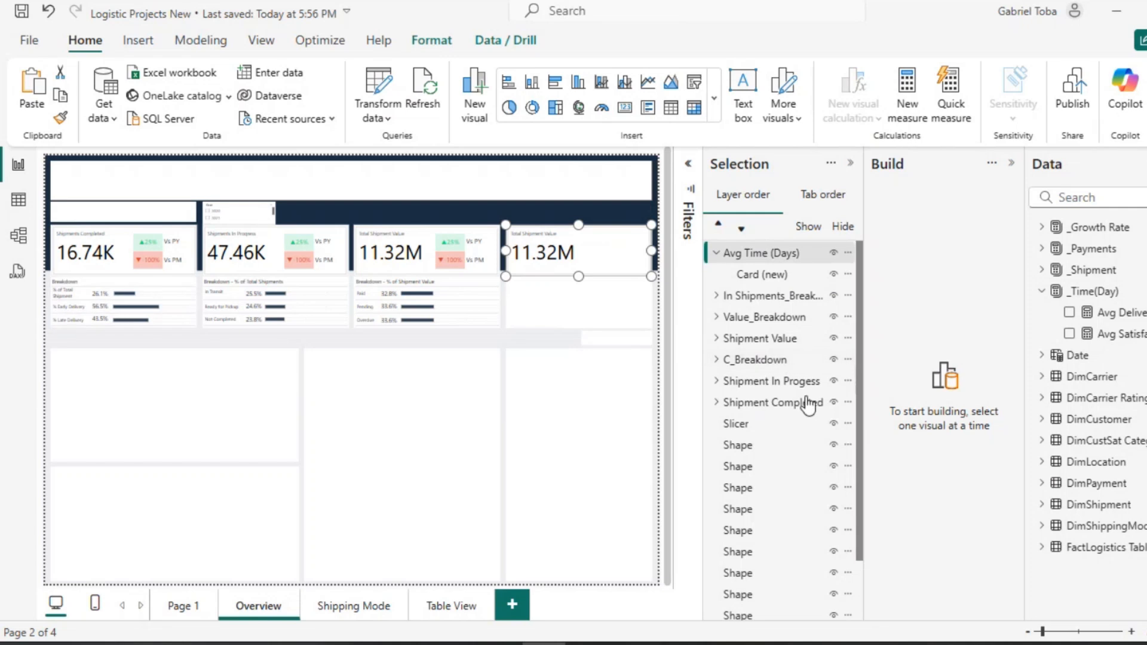
{"action": "left_click", "coordinate": [758, 275]}
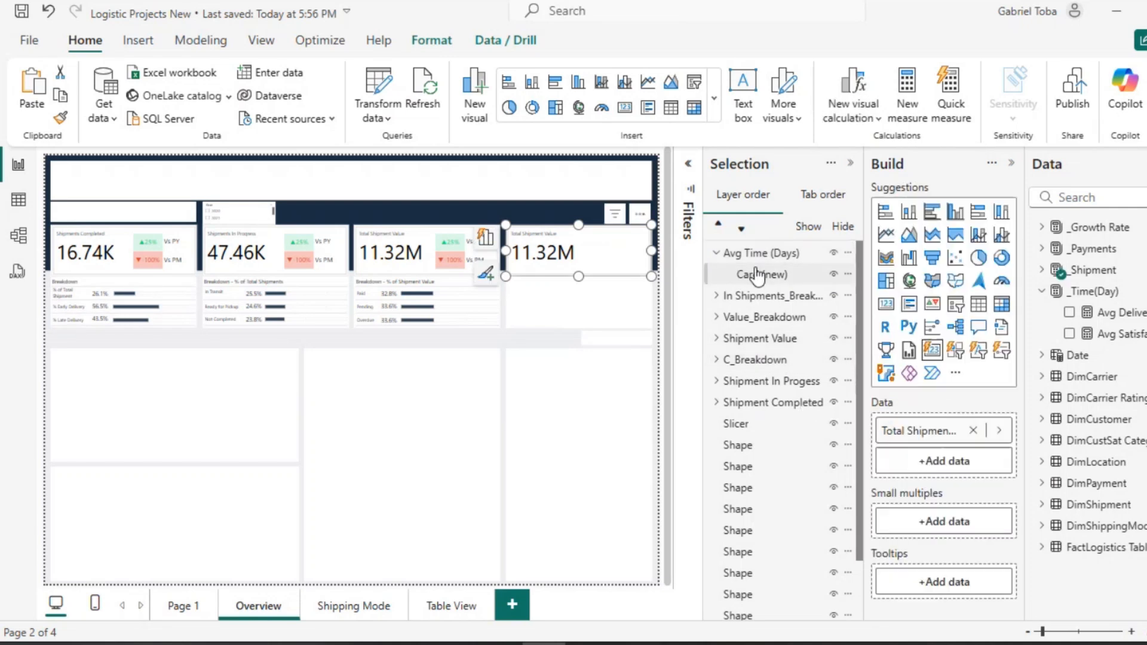
{"action": "left_click", "coordinate": [1000, 430]}
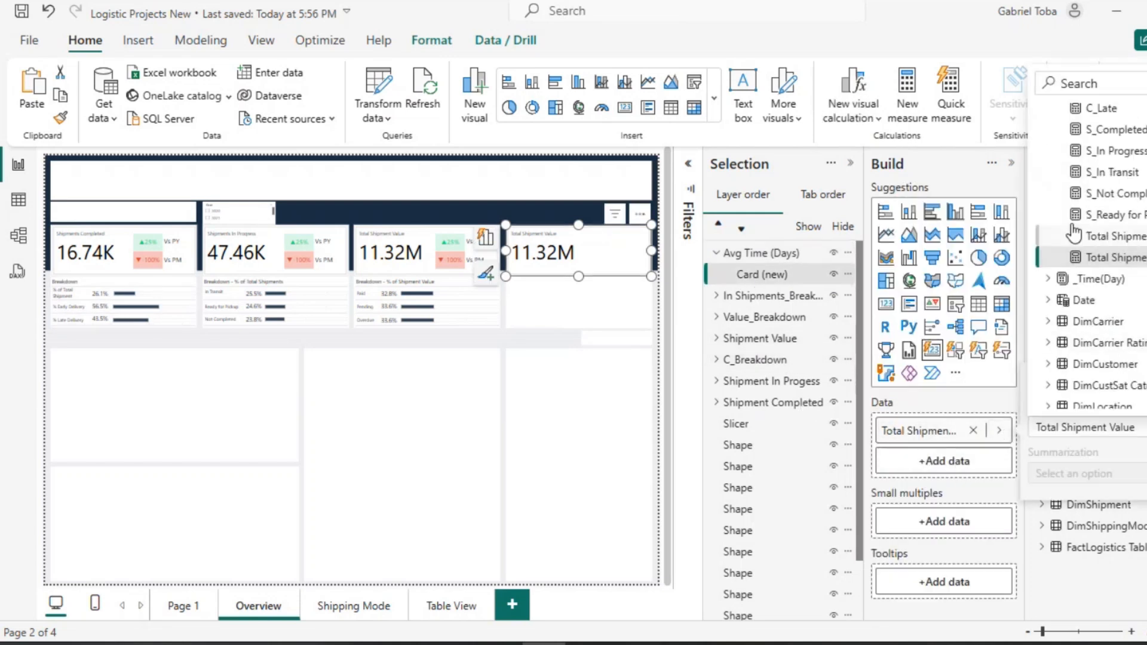
{"action": "scroll", "coordinate": [1072, 230], "scroll_direction": "up", "scroll_amount": 5}
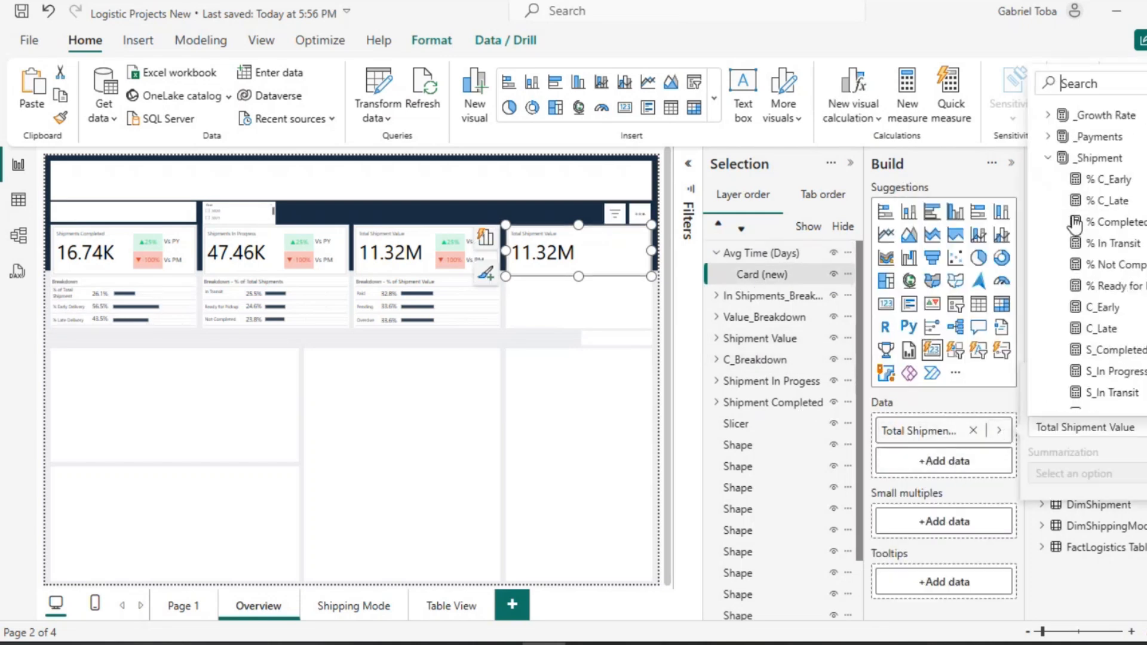
{"action": "left_click", "coordinate": [1056, 161]}
{"action": "left_click", "coordinate": [1075, 180]}
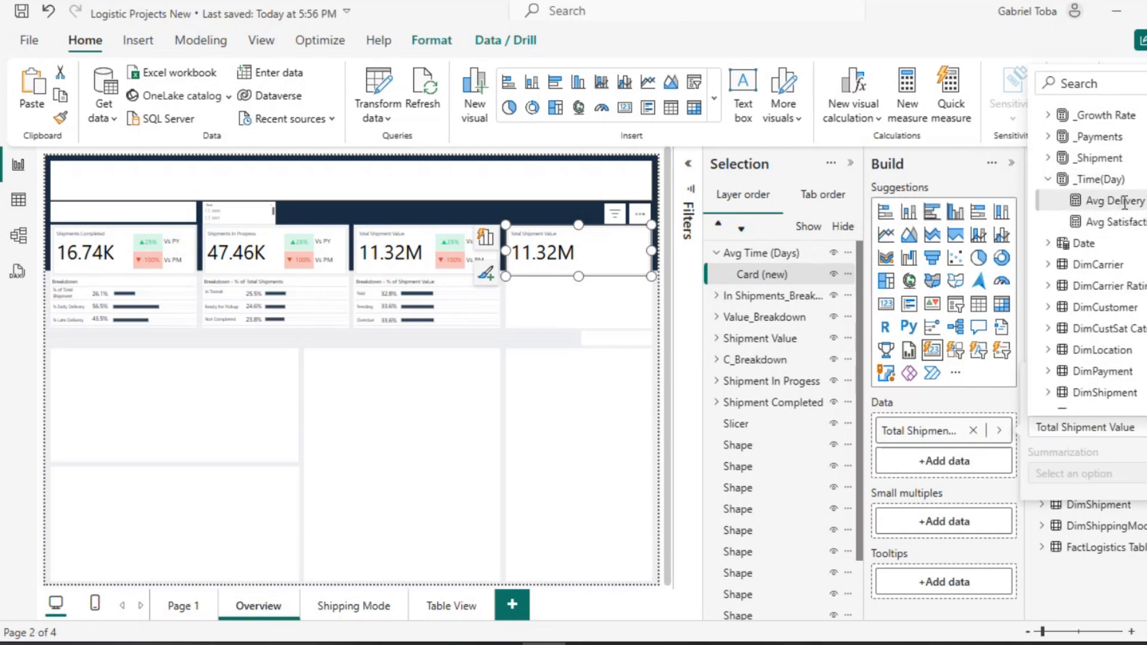
{"action": "left_click", "coordinate": [1124, 203]}
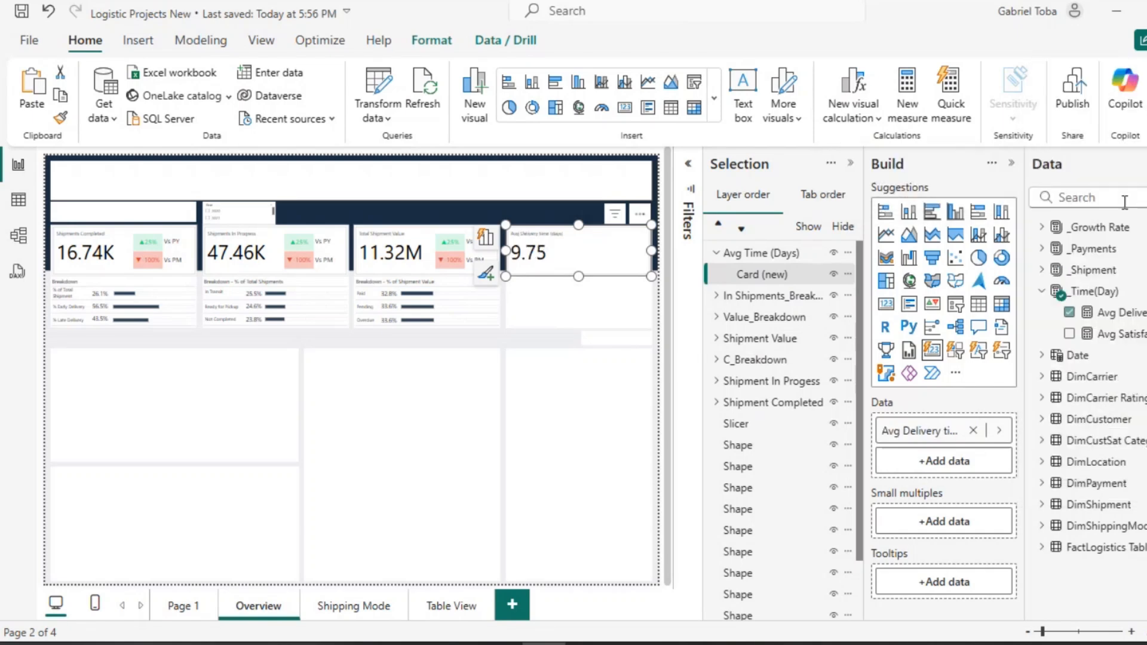
Rename the measure in the Avg Time (Days) card to Average Delivery time (days), and deselect the card.
{"action": "double_click", "coordinate": [908, 439]}
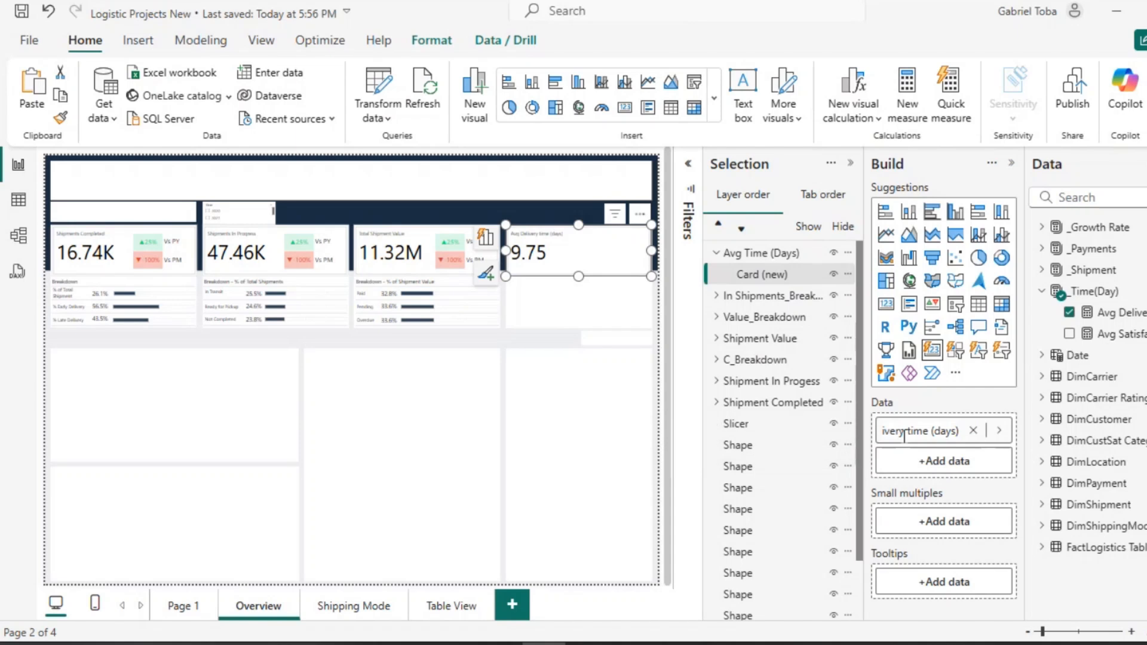
{"action": "key", "text": "Home"}
{"action": "key", "text": "Left"}
{"action": "key", "text": "Left"}
{"action": "key", "text": "Left"}
{"action": "key", "text": "Left"}
{"action": "key", "text": "BackSpace"}
{"action": "type", "text": "erage"}
{"action": "key", "text": "Return"}
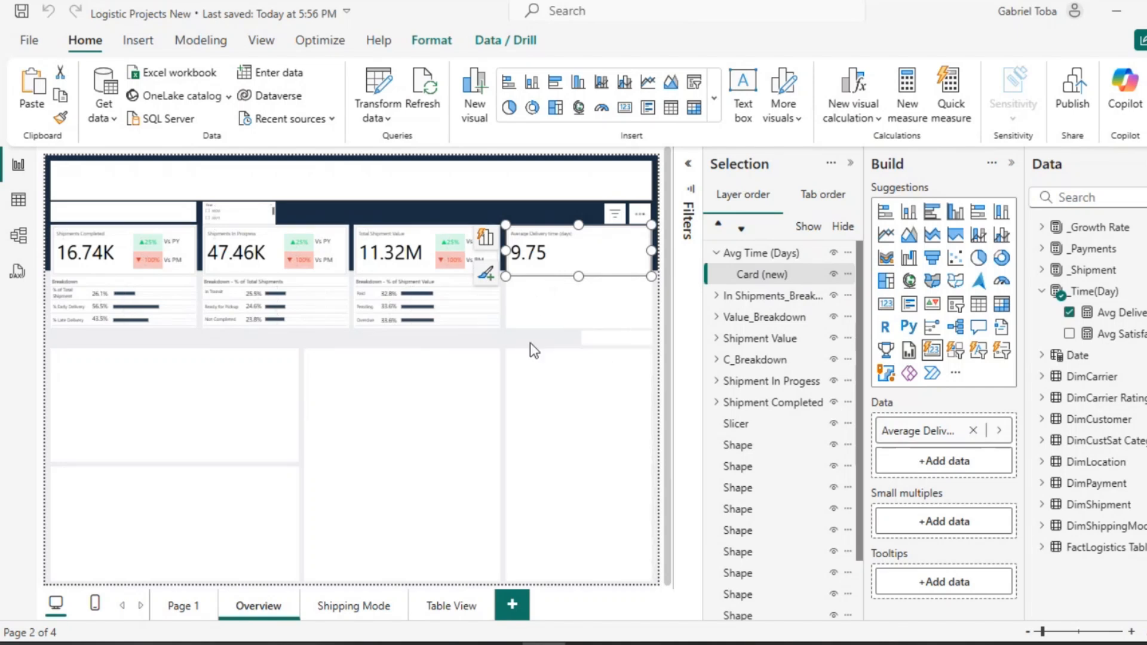
{"action": "left_click", "coordinate": [508, 346]}
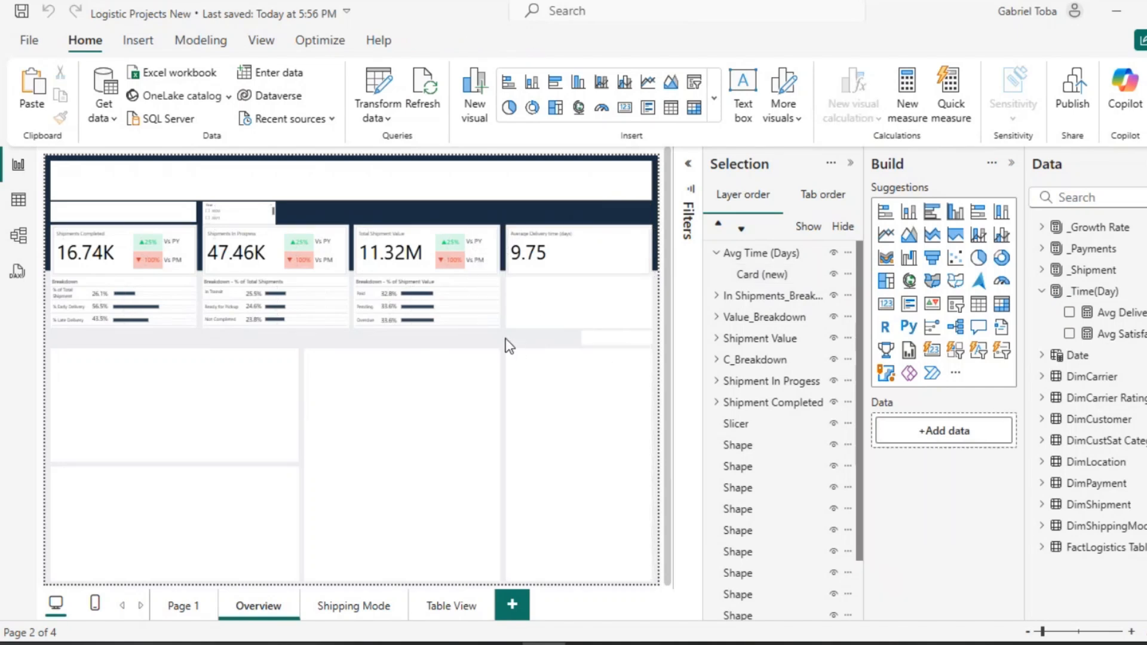
Add an empty table visual to the Overview page and check the shipping mode table in the published report.
{"action": "left_click", "coordinate": [985, 309]}
{"action": "left_click_drag", "start_coordinate": [99, 220], "coordinate": [356, 298]}
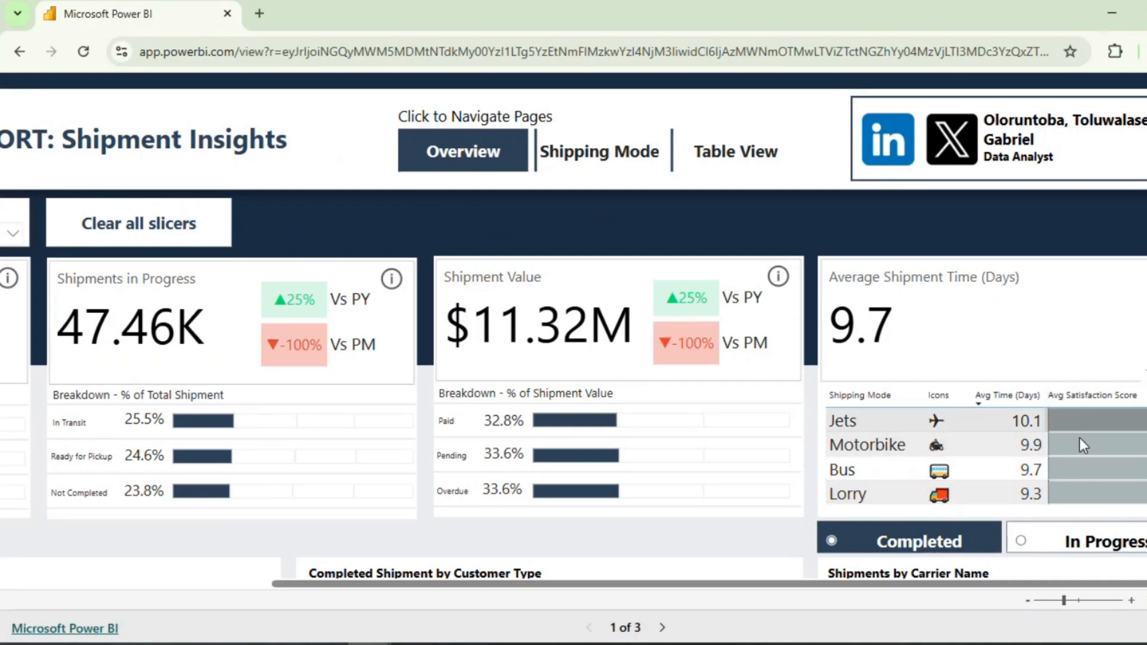
{"action": "left_click", "coordinate": [1110, 10]}
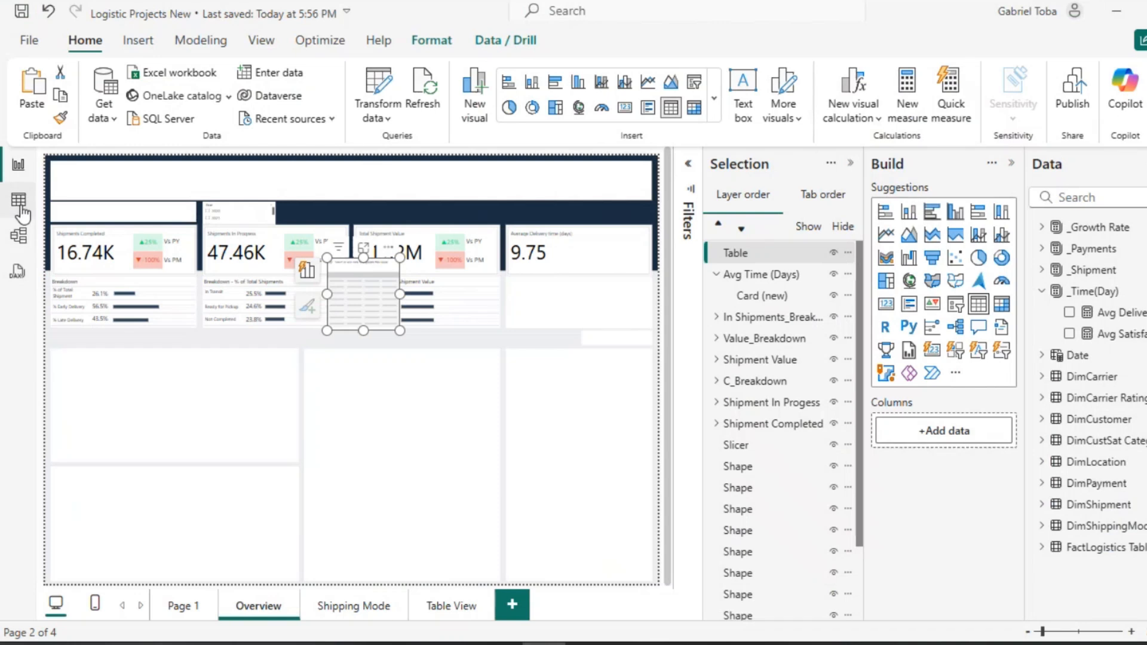
Open the DimShippingMode table's data in Table view and add a new calculated column to it.
{"action": "left_click", "coordinate": [19, 205]}
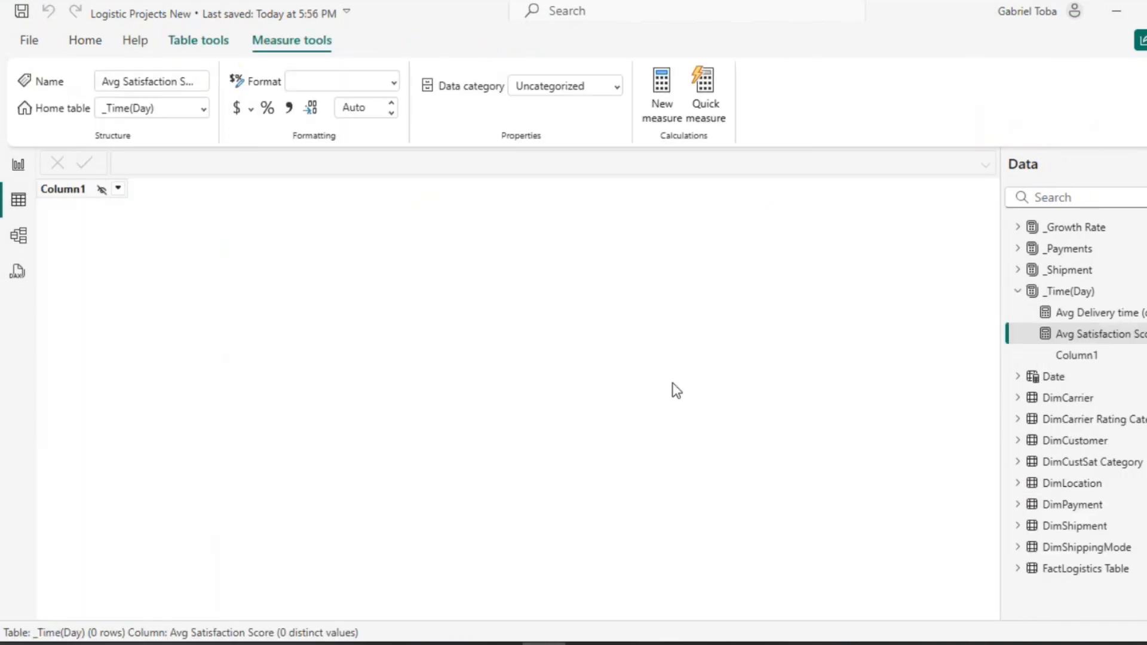
{"action": "left_click", "coordinate": [1018, 292]}
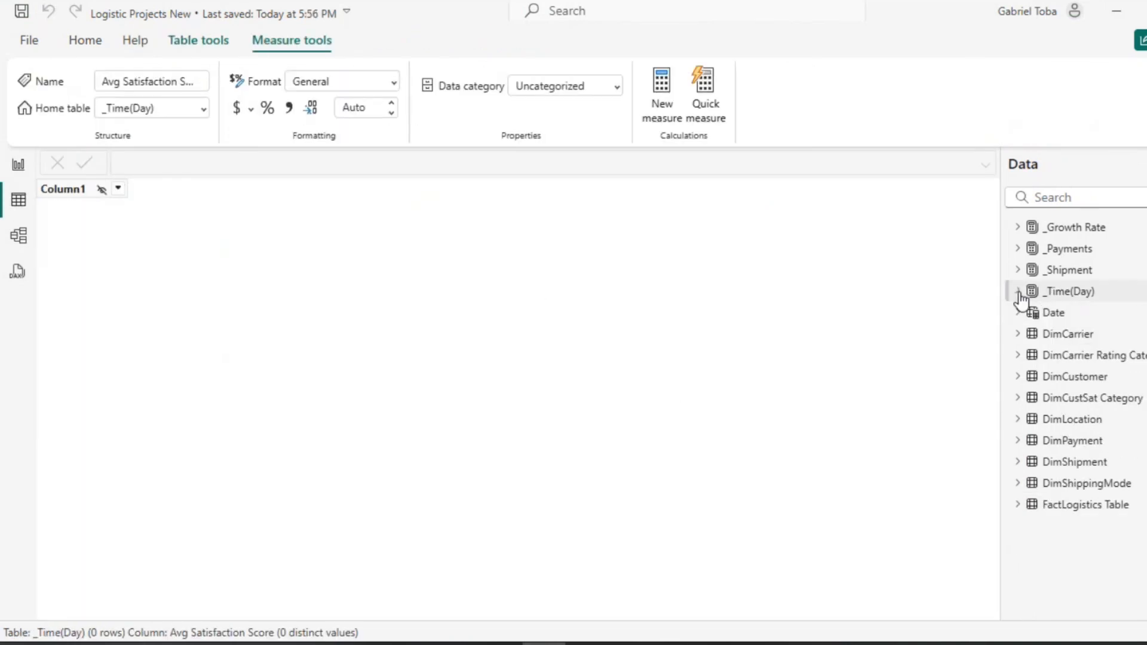
{"action": "left_click", "coordinate": [1069, 483]}
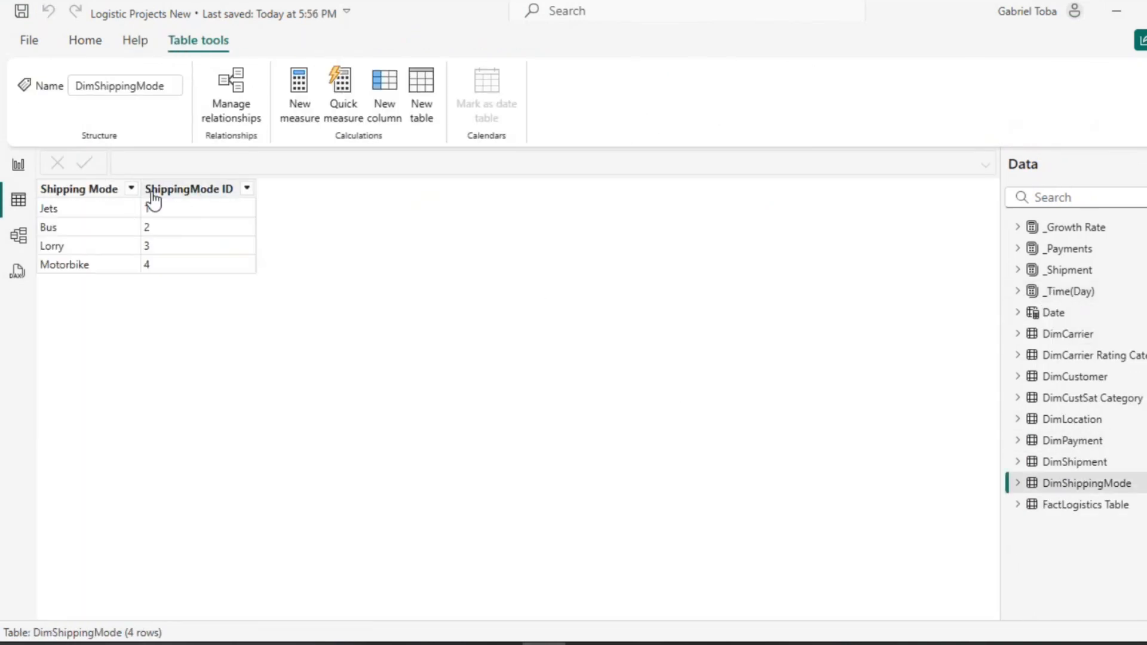
{"action": "left_click", "coordinate": [373, 114]}
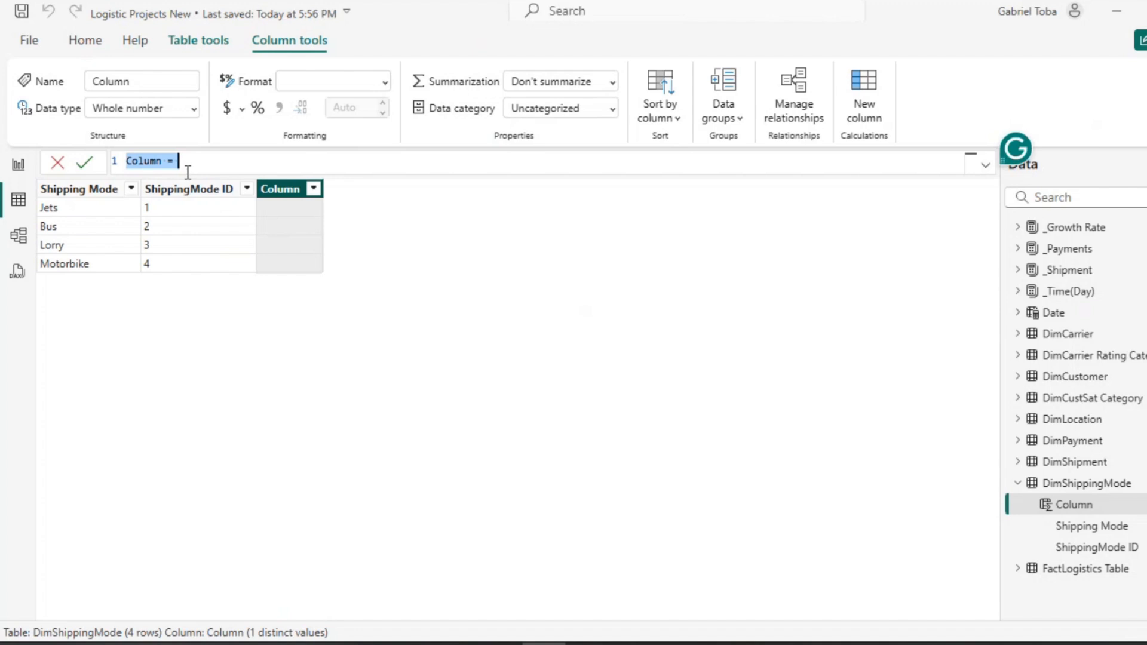
Name the new column Icons and begin its formula with SWITCH( and TRUE(), on separate lines.
{"action": "type", "text": "Icons ="}
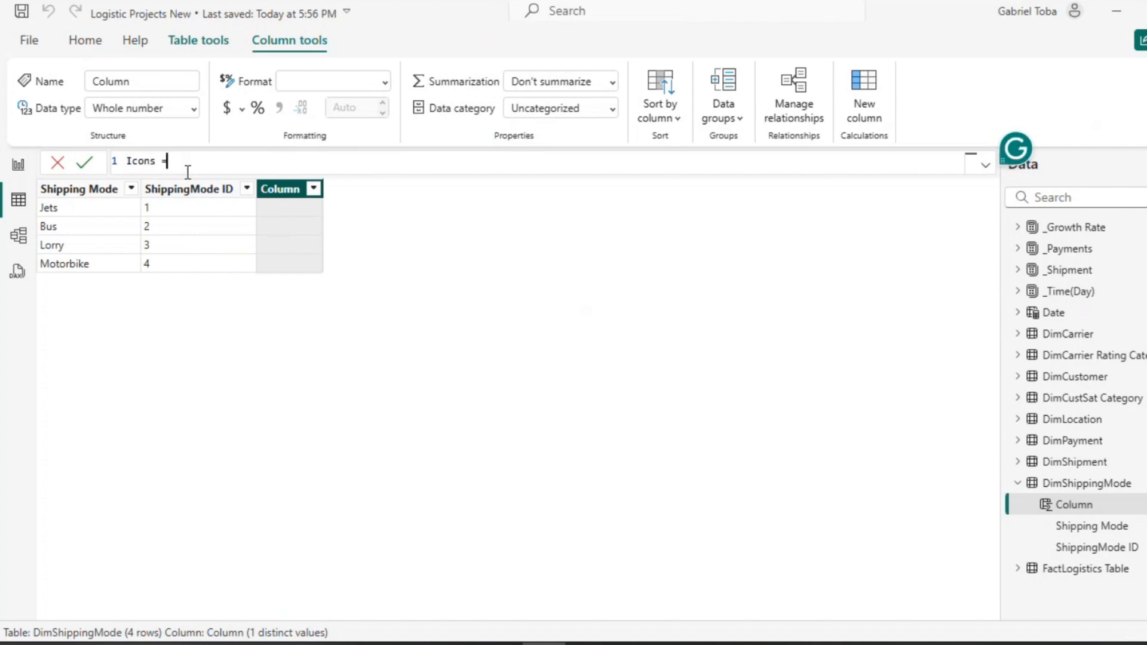
{"action": "key", "text": "shift+Return"}
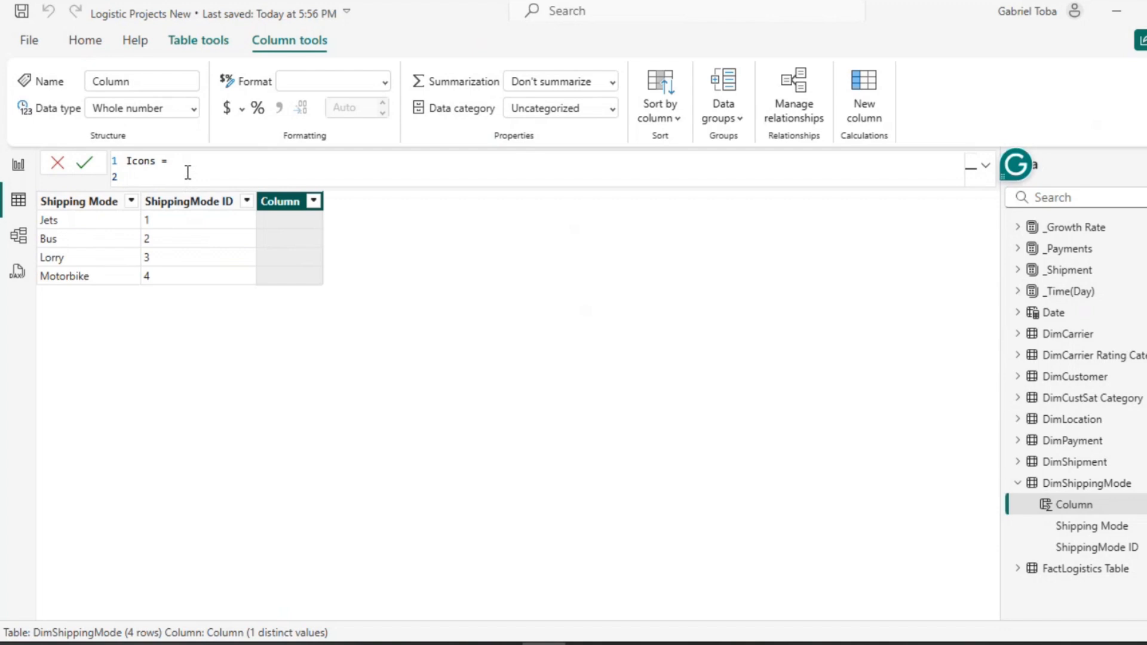
{"action": "key", "text": "BackSpace"}
{"action": "type", "text": "SWITCH("}
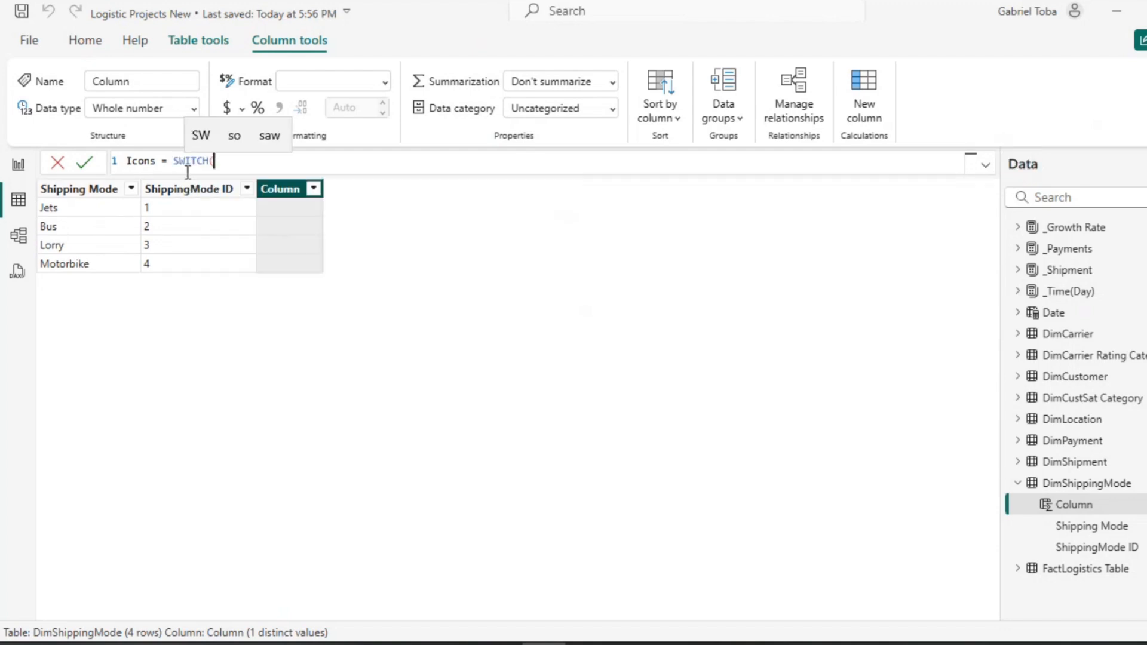
{"action": "key", "text": "shift+Return"}
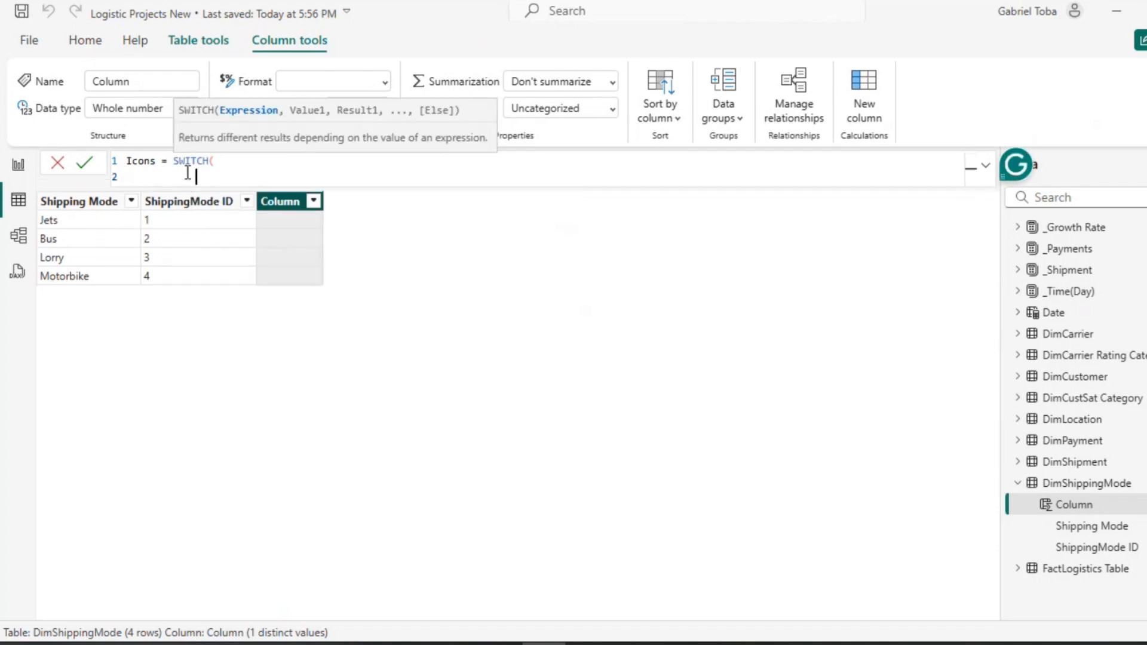
{"action": "type", "text": "Tru"}
{"action": "key", "text": "Tab"}
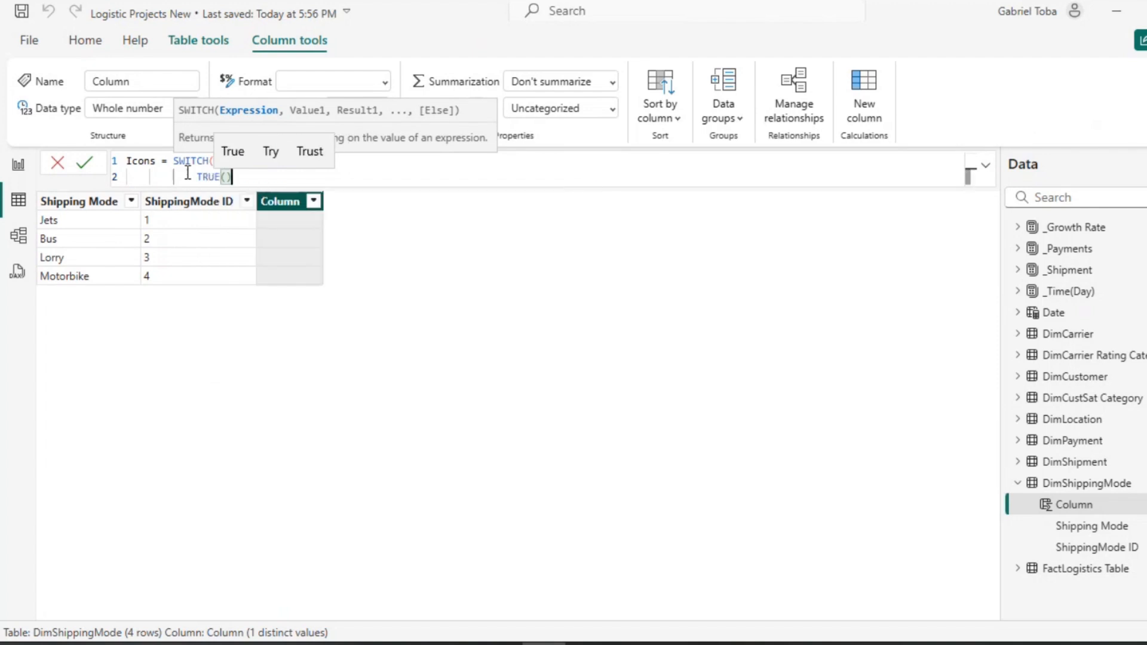
{"action": "type", "text": "(),"}
{"action": "key", "text": "shift+Return"}
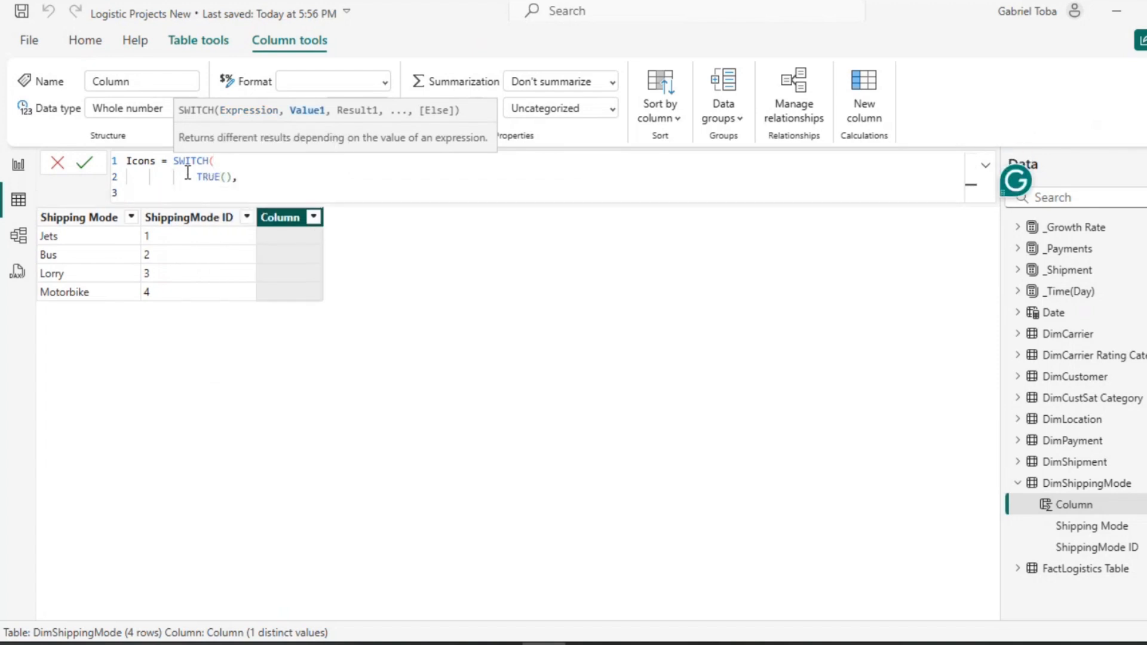
Add the condition DimShippingMode[Shipping Mode] = "Jets" to the SWITCH formula, with the airplane emoji in quotes as its result.
{"action": "type", "text": "sh"}
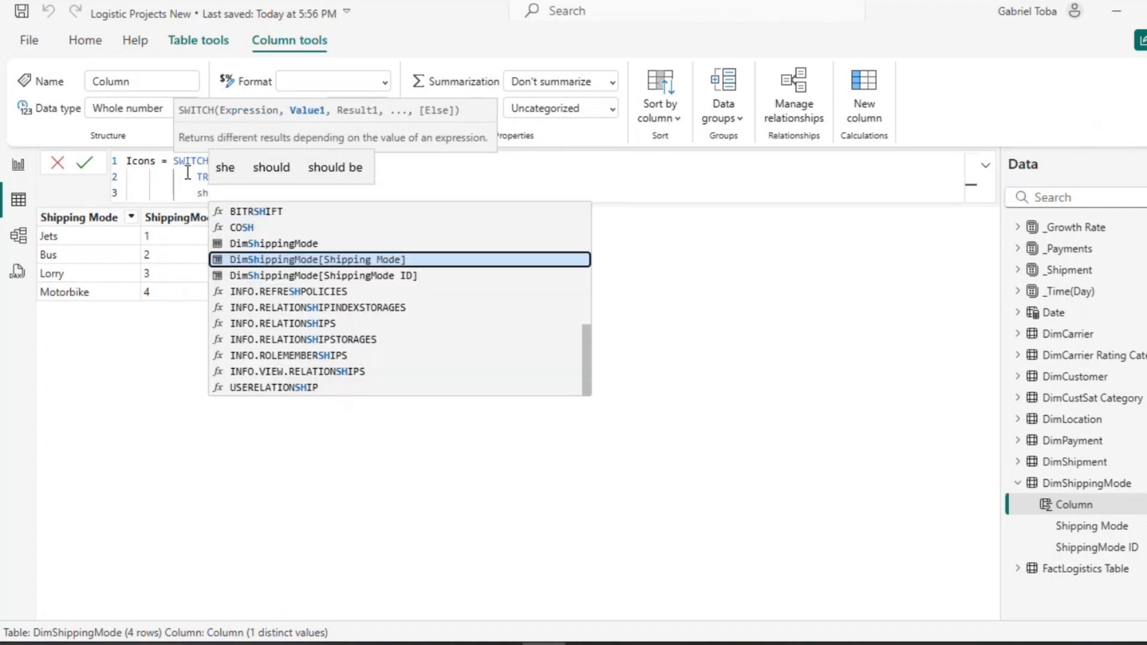
{"action": "key", "text": "Tab"}
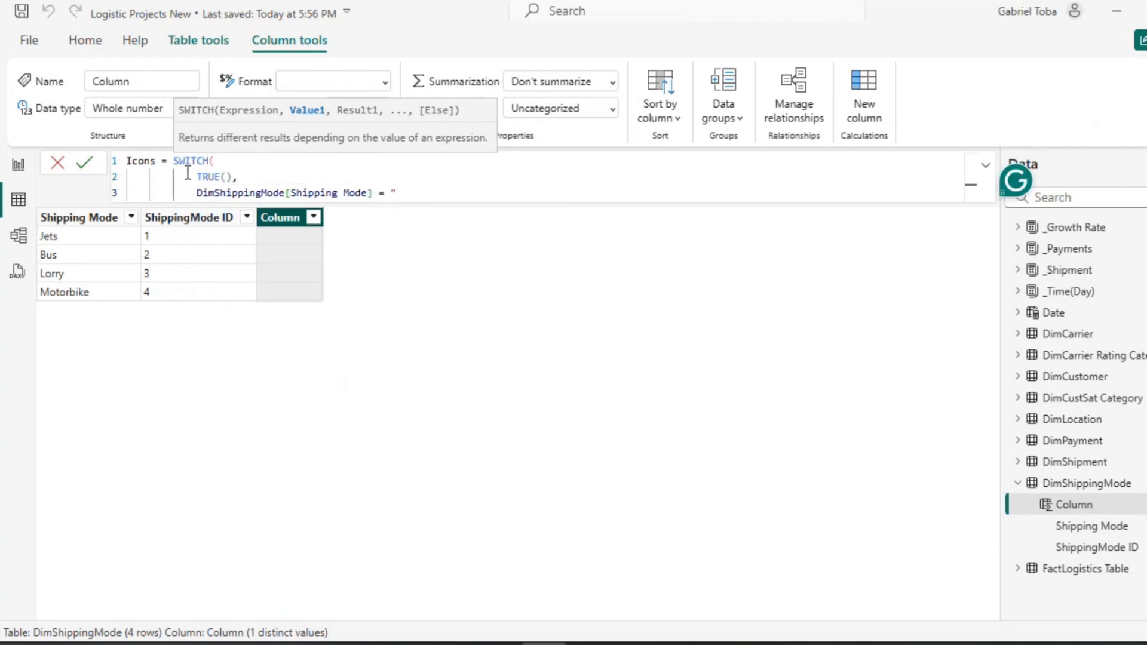
{"action": "type", "text": "Jets\", \""}
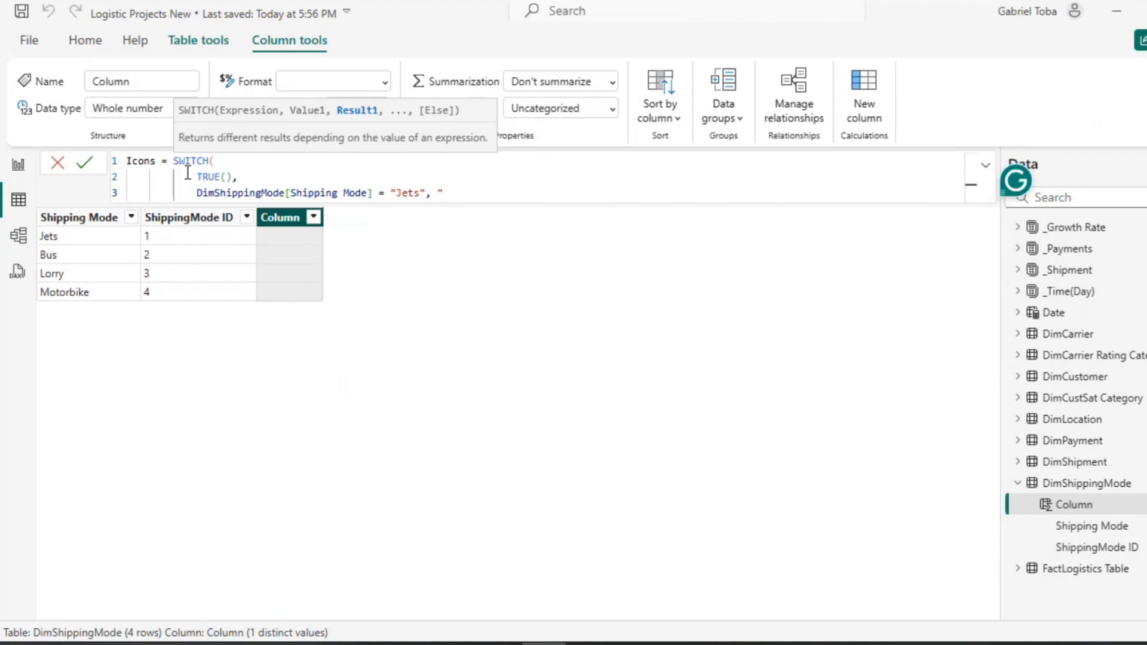
{"action": "key", "text": "super+period"}
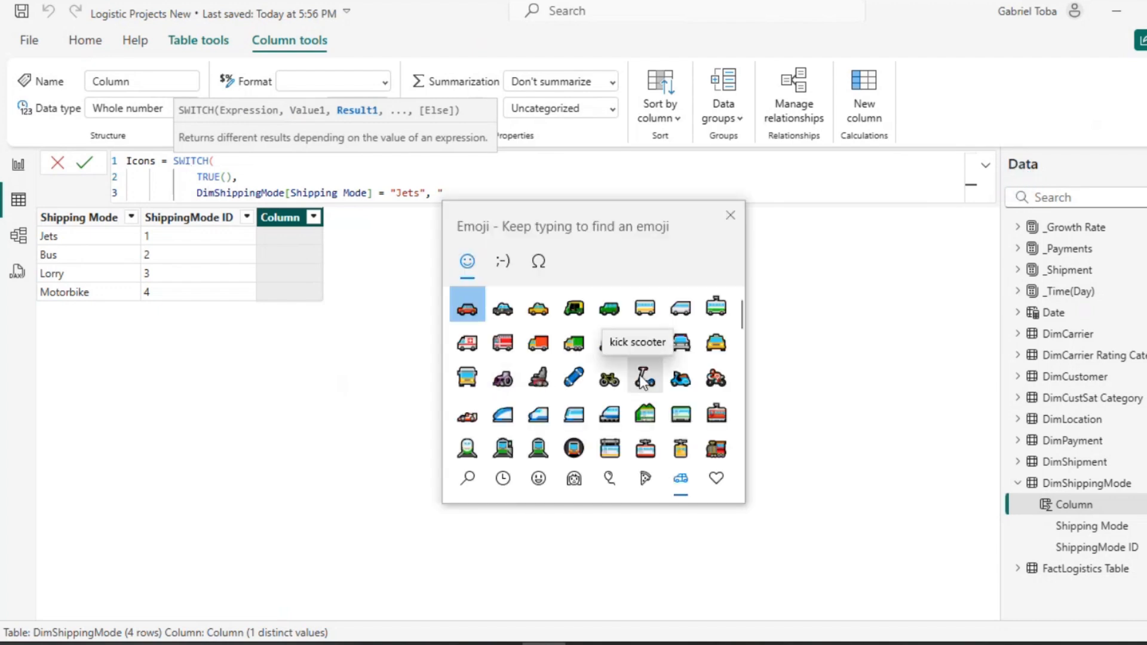
{"action": "scroll", "coordinate": [644, 381], "scroll_direction": "down", "scroll_amount": 2}
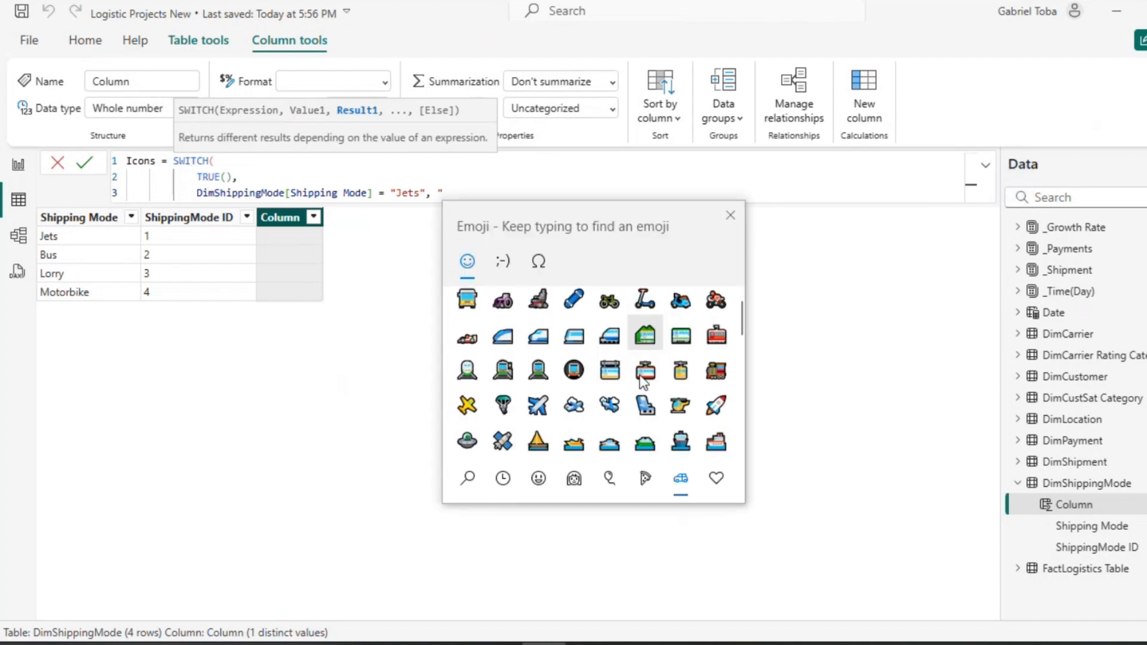
{"action": "left_click", "coordinate": [535, 404]}
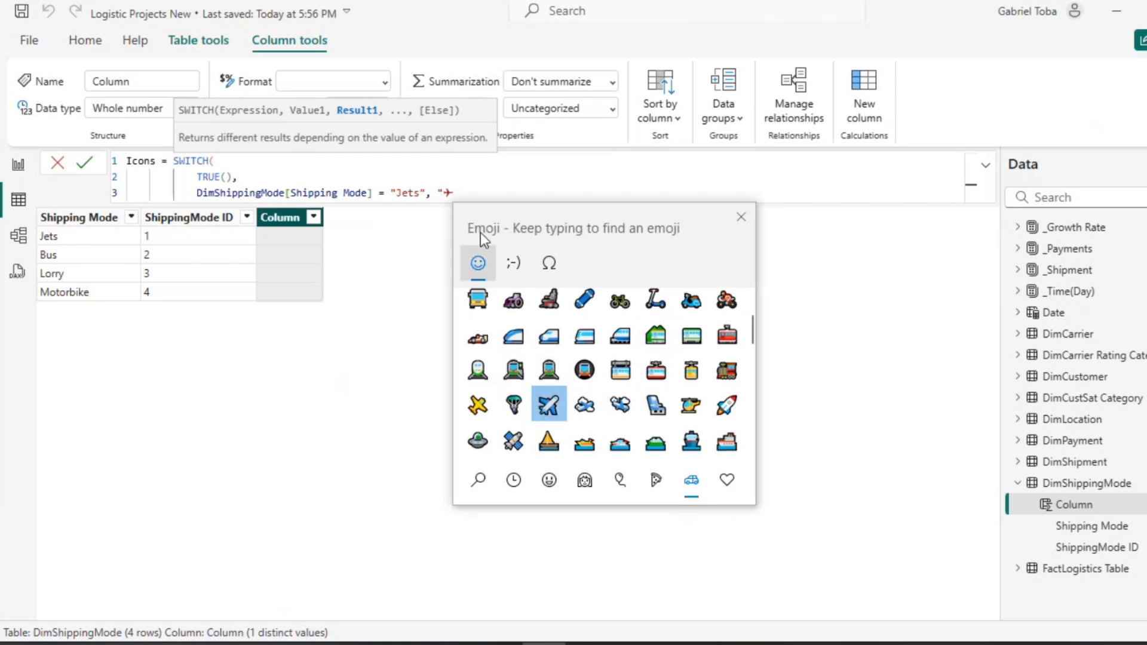
{"action": "left_click", "coordinate": [467, 188]}
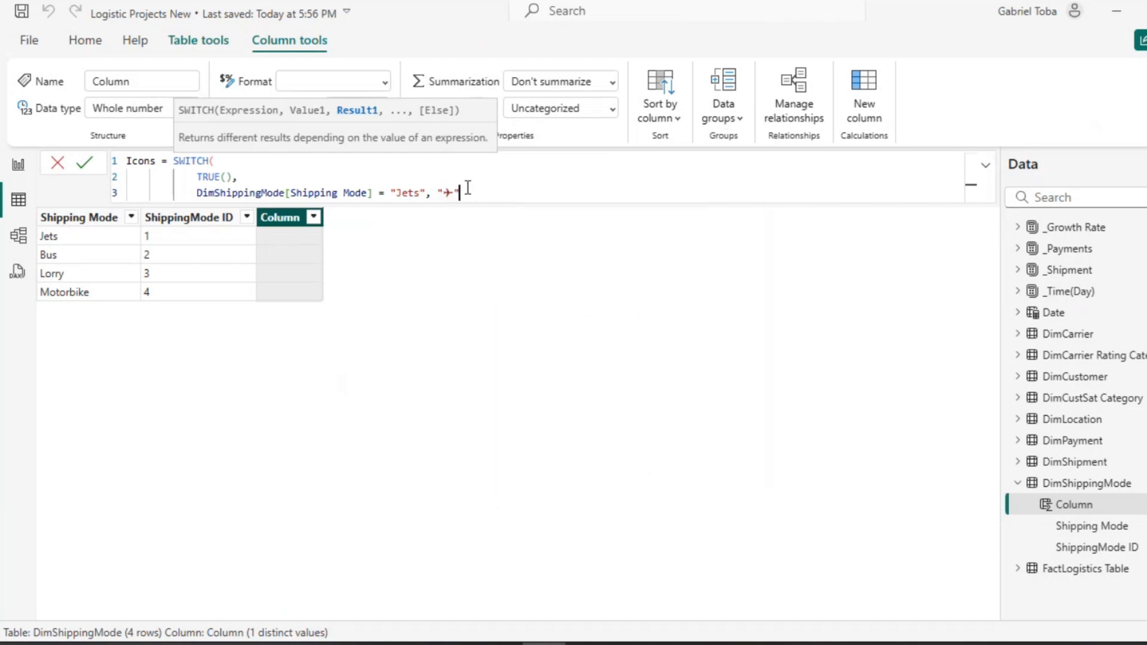
Duplicate the Jets condition on a new line of the Icons formula and separate the two lines with a comma.
{"action": "key", "text": "shift+Return"}
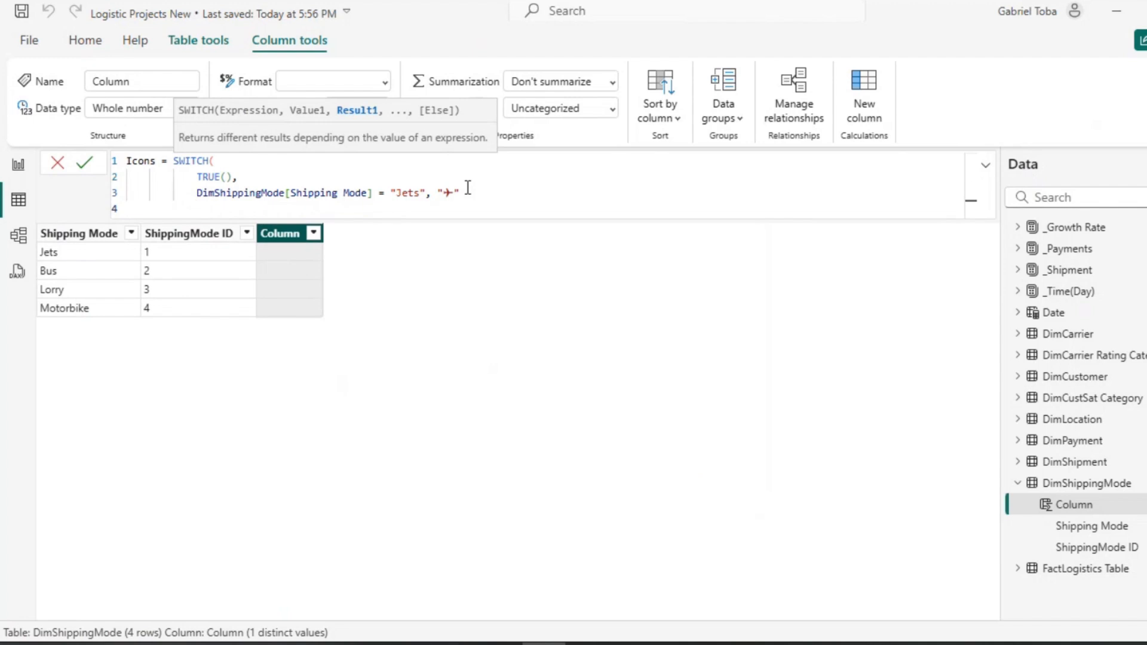
{"action": "left_click_drag", "start_coordinate": [460, 192], "coordinate": [196, 195]}
{"action": "key", "text": "ctrl+c"}
{"action": "left_click", "coordinate": [211, 205]}
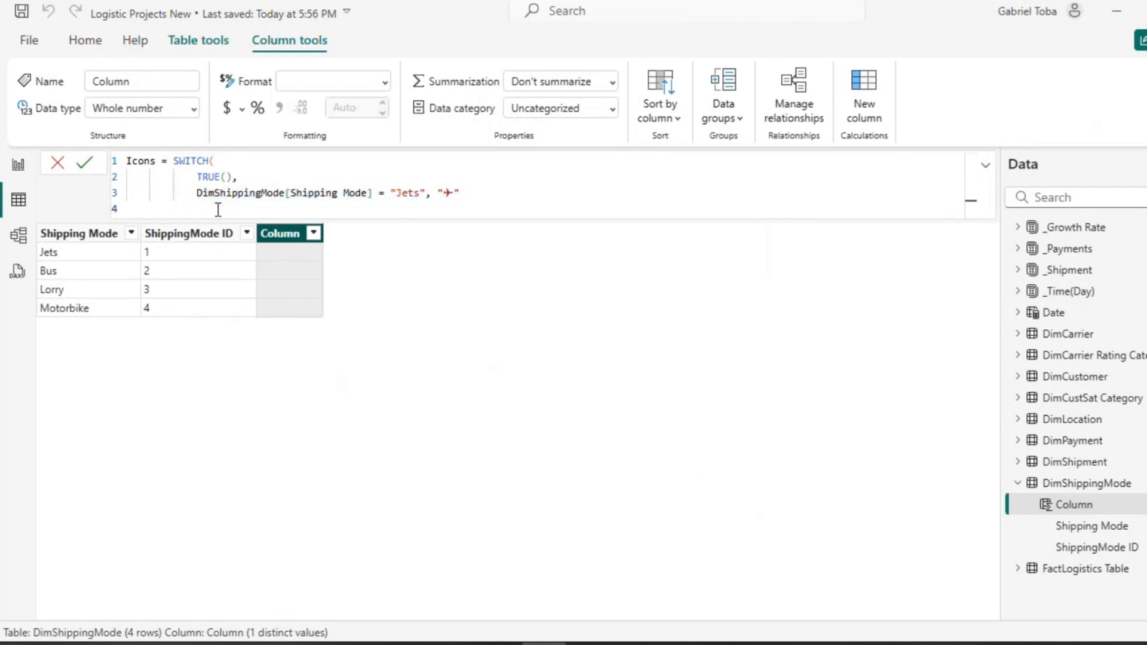
{"action": "key", "text": "ctrl+v"}
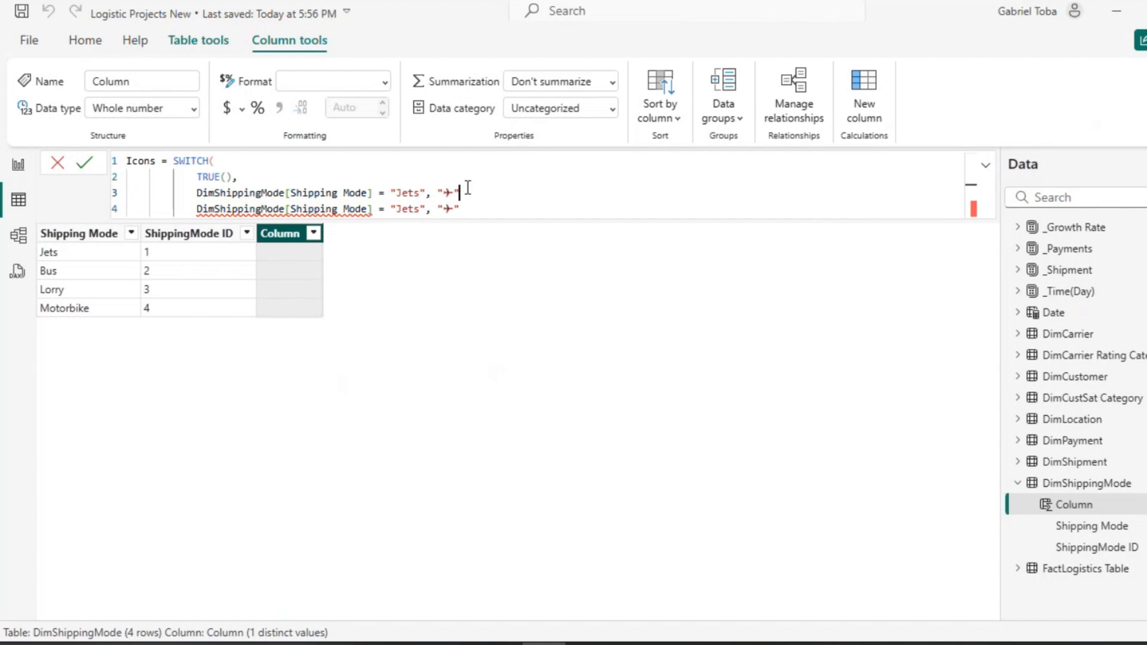
{"action": "type", "text": ","}
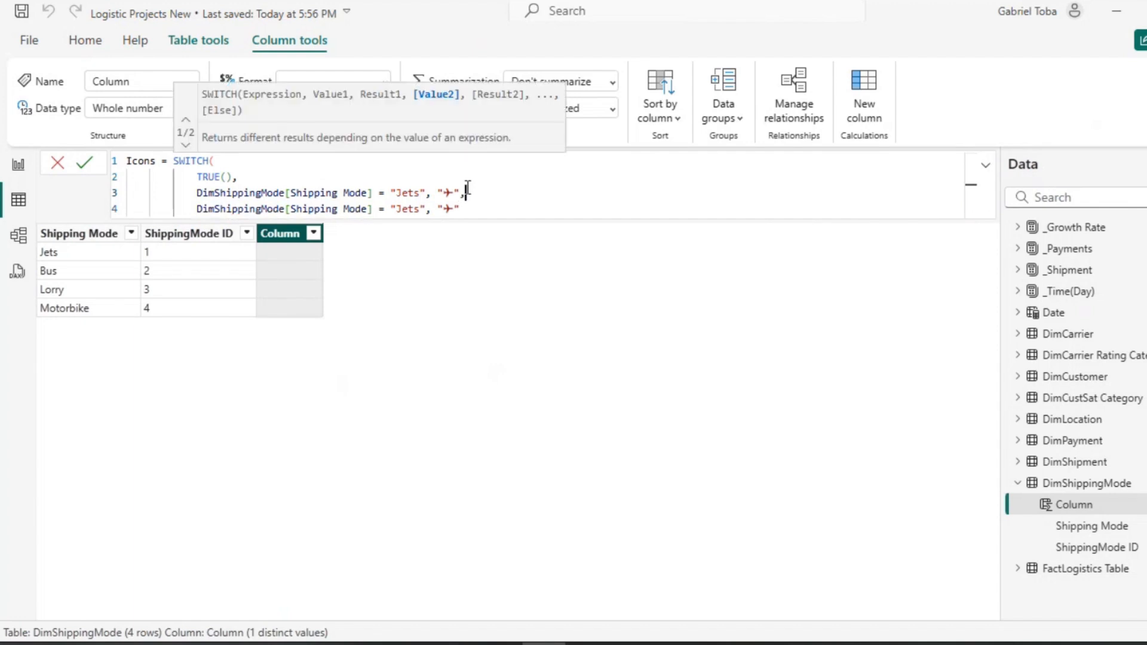
Change the duplicated condition in the Icons formula to "Bus" with the bus emoji as its result.
{"action": "double_click", "coordinate": [412, 209]}
{"action": "key", "text": "BackSpace"}
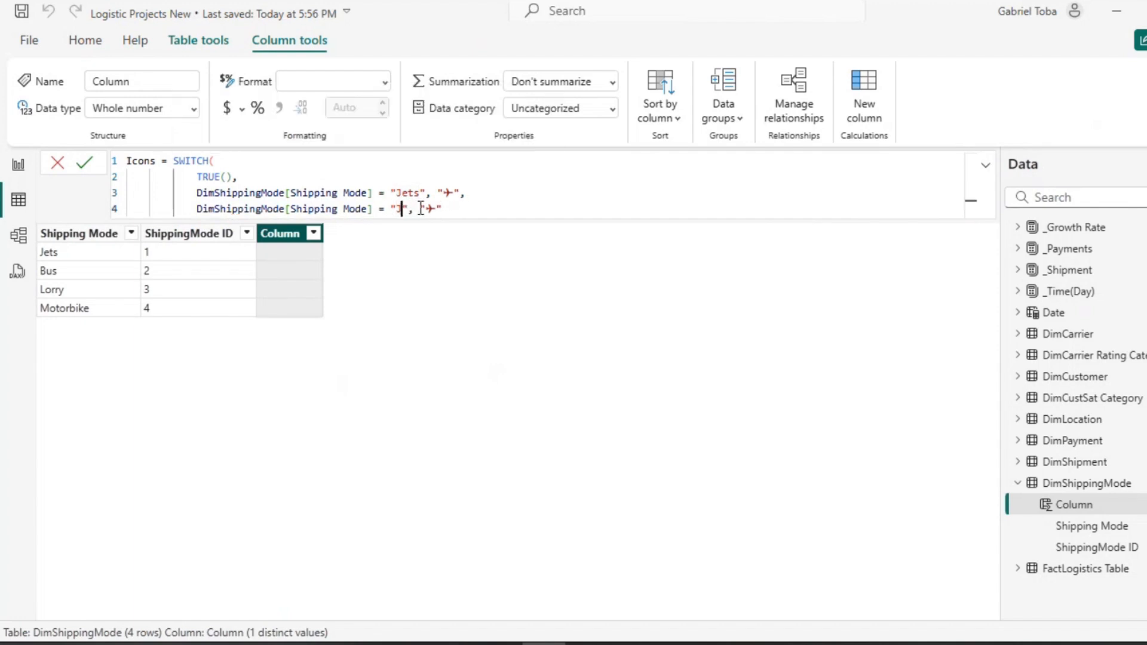
{"action": "type", "text": "Bus"}
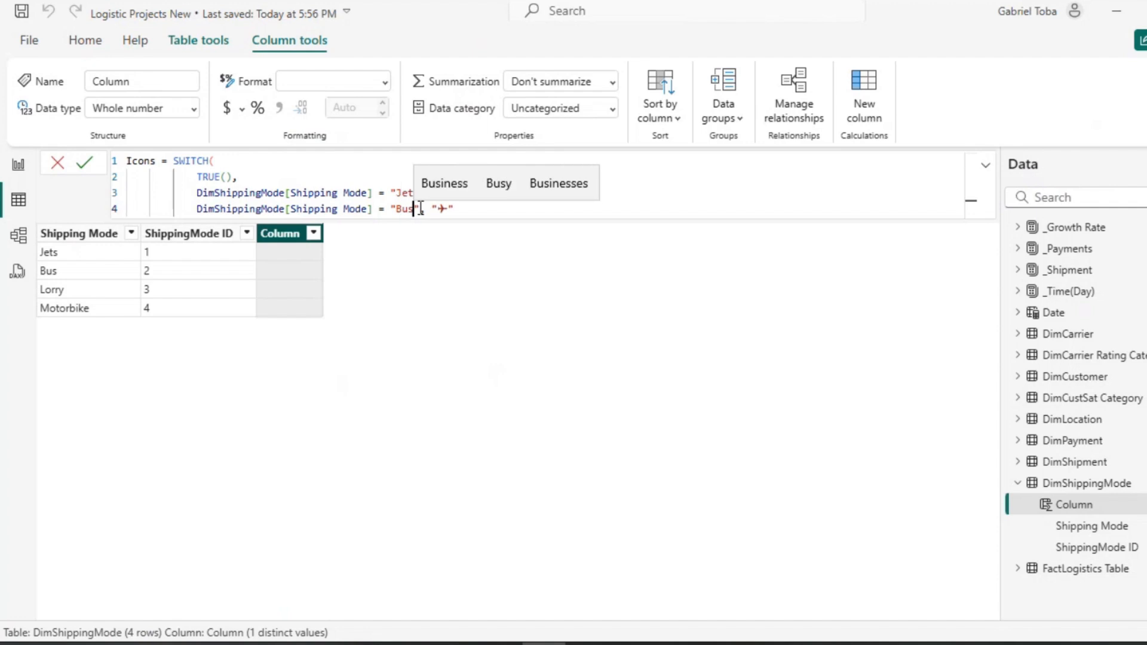
{"action": "double_click", "coordinate": [445, 208]}
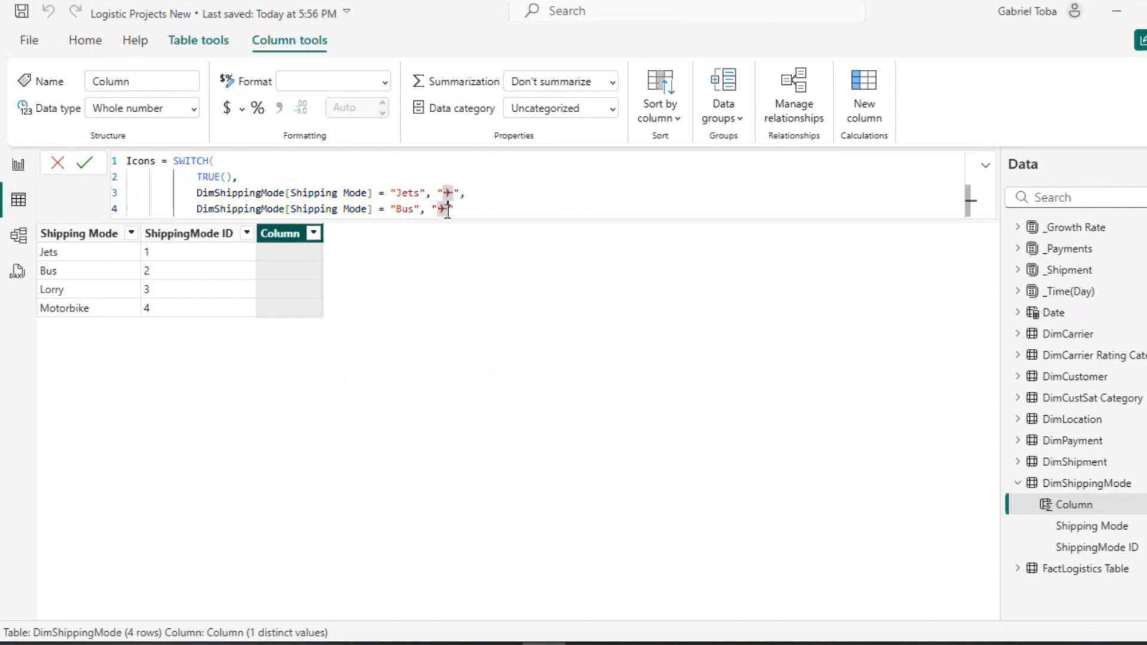
{"action": "key", "text": "BackSpace"}
{"action": "key", "text": "super+period"}
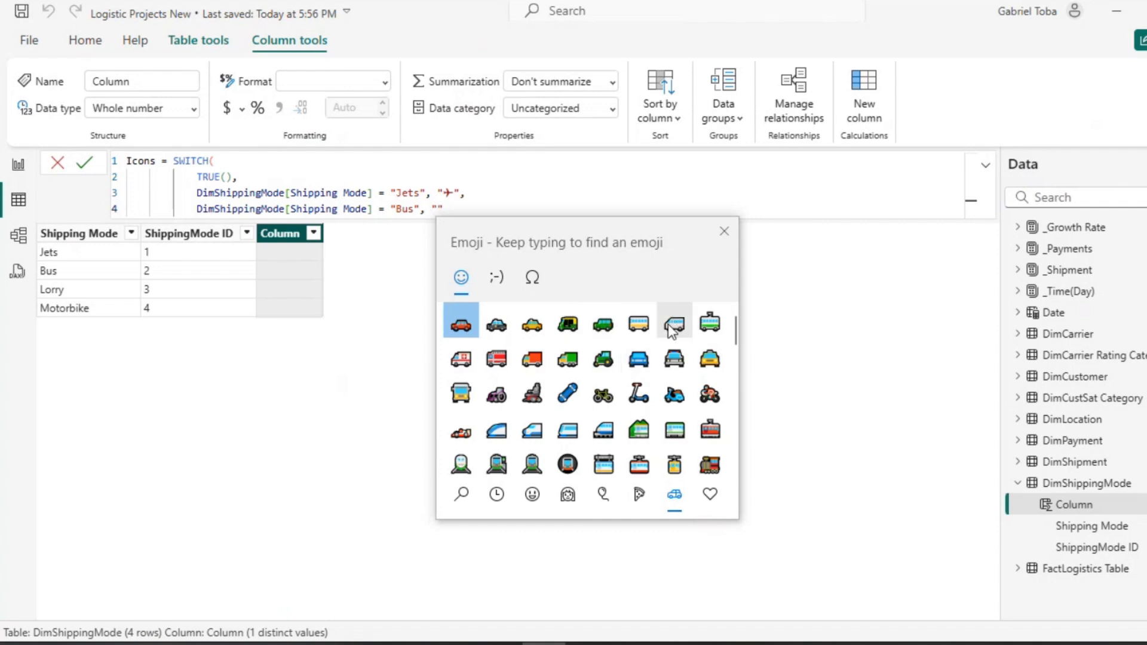
{"action": "left_click", "coordinate": [636, 327]}
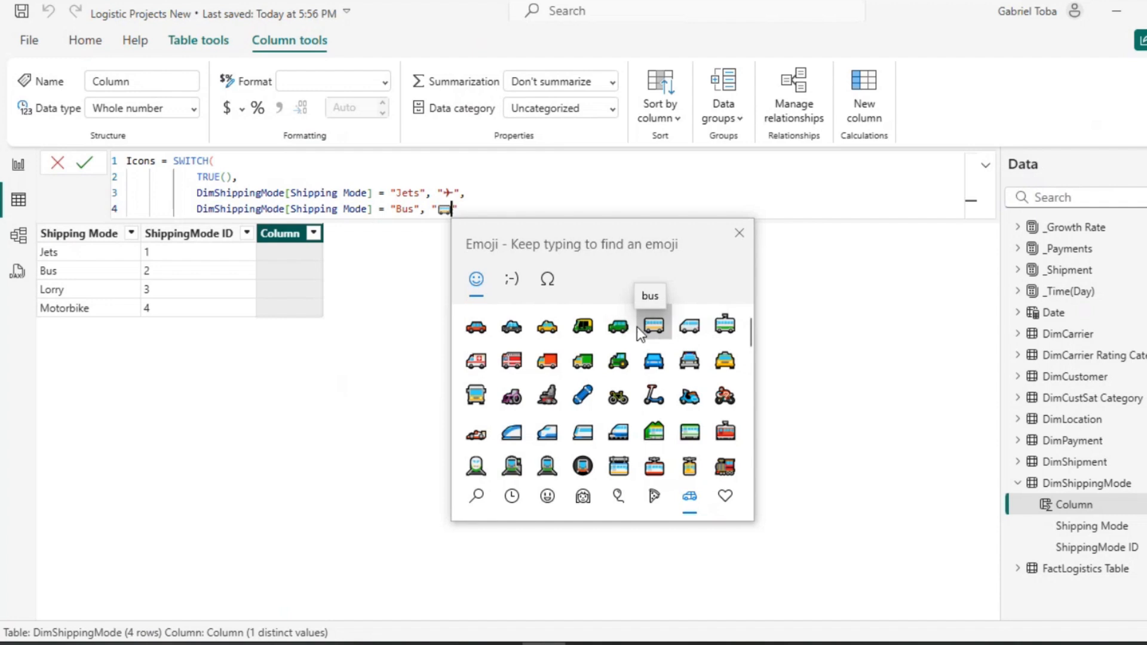
{"action": "left_click", "coordinate": [465, 202]}
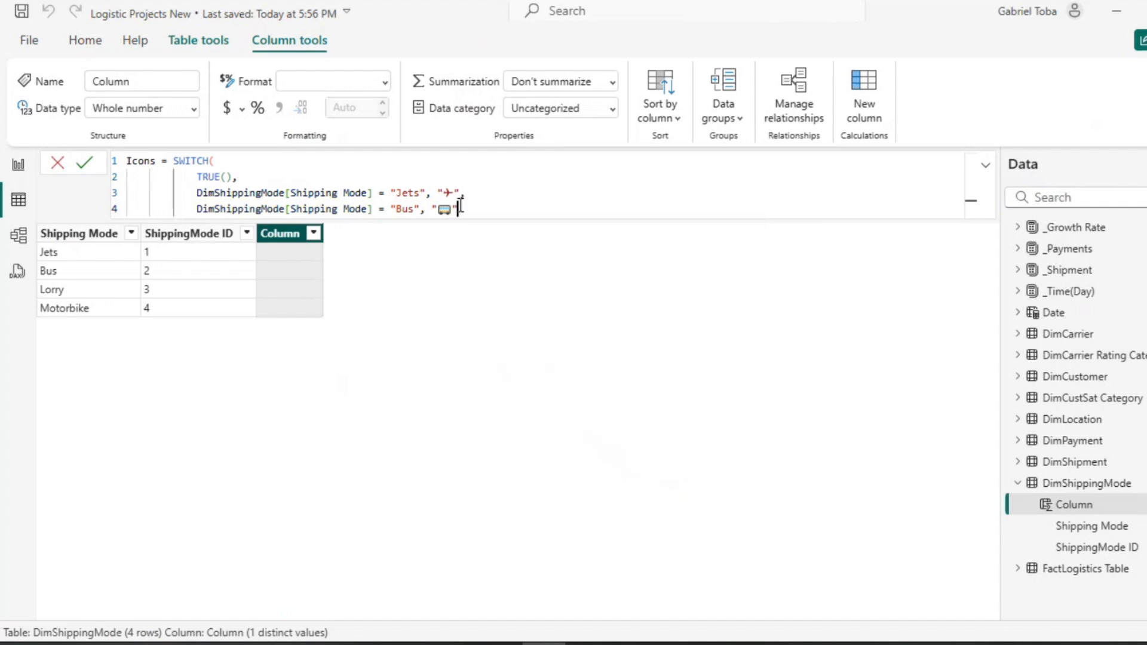
Add a comma and a new DimShippingMode[Shipping Mode] = "Lorry" condition line, with the red truck emoji as its result.
{"action": "type", "text": ","}
{"action": "key", "text": "Return"}
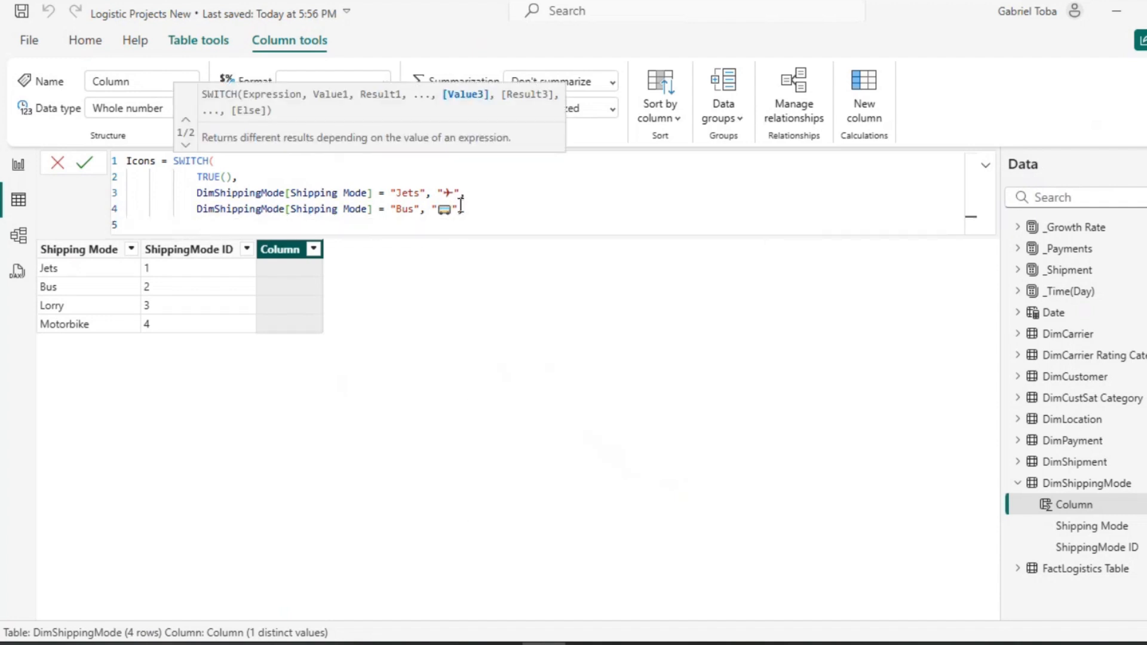
{"action": "type", "text": "DimShippingMode[Shipping Mode] = \"Jets\", \"✈\""}
{"action": "double_click", "coordinate": [417, 225]}
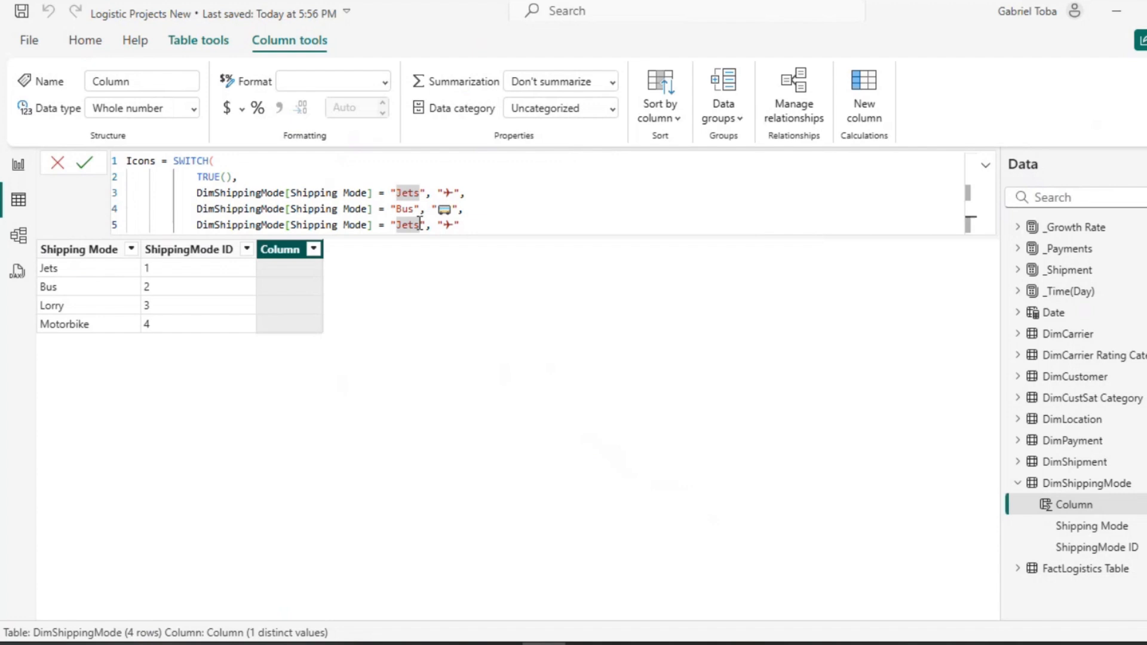
{"action": "key", "text": "BackSpace"}
{"action": "type", "text": "Lorry"}
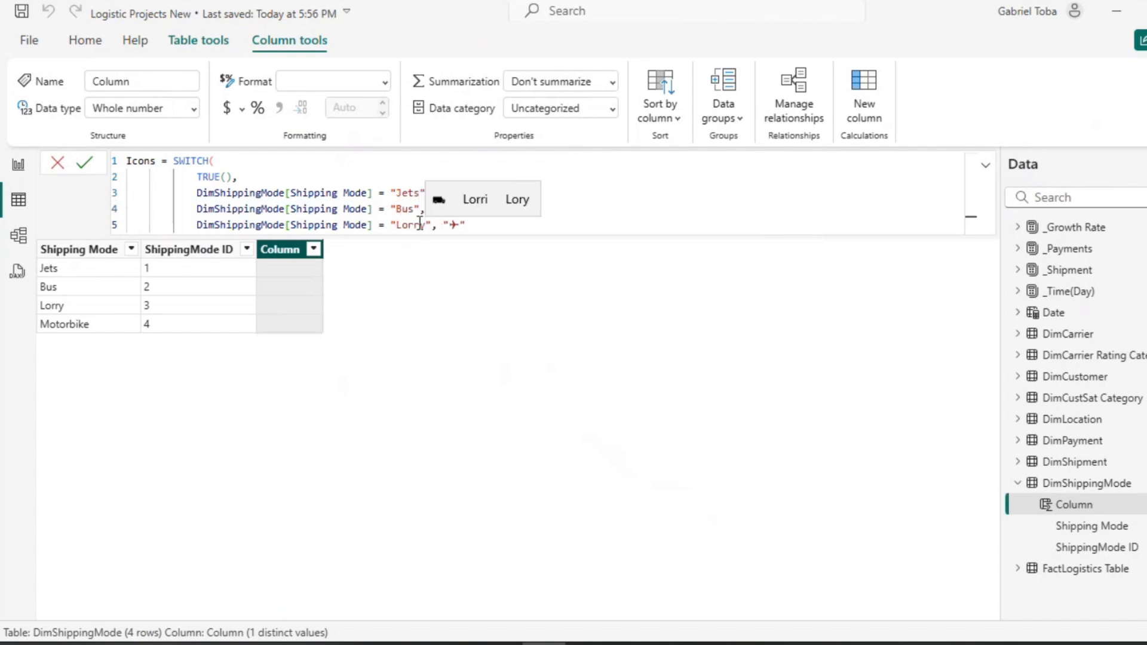
{"action": "left_click", "coordinate": [460, 227]}
{"action": "key", "text": "BackSpace"}
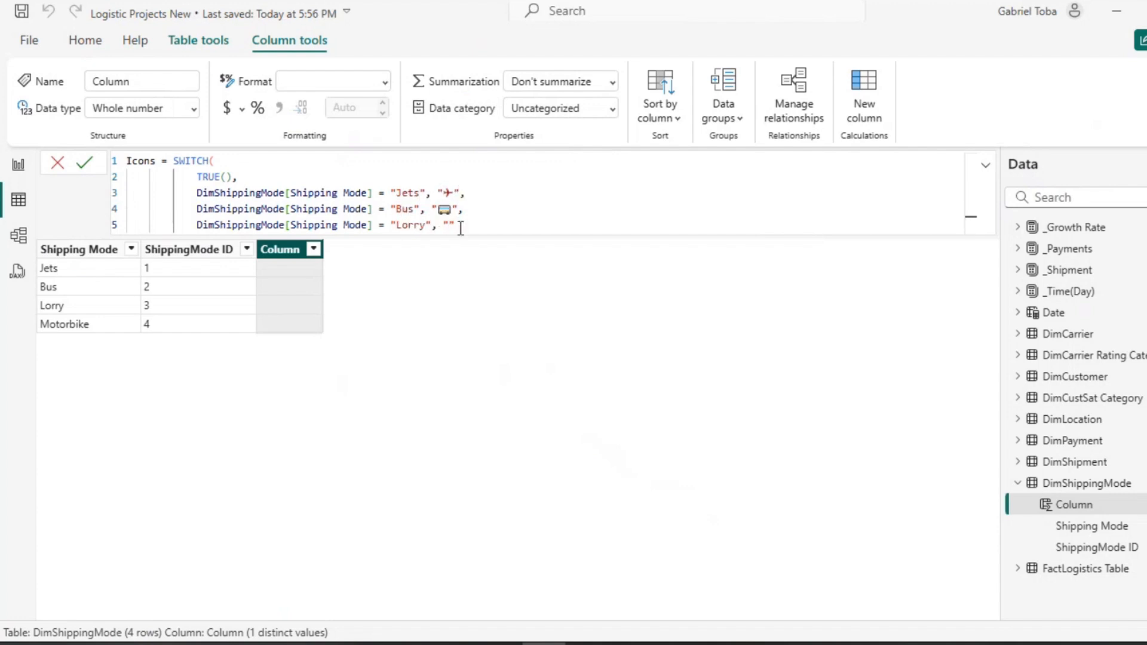
{"action": "key", "text": "super+period"}
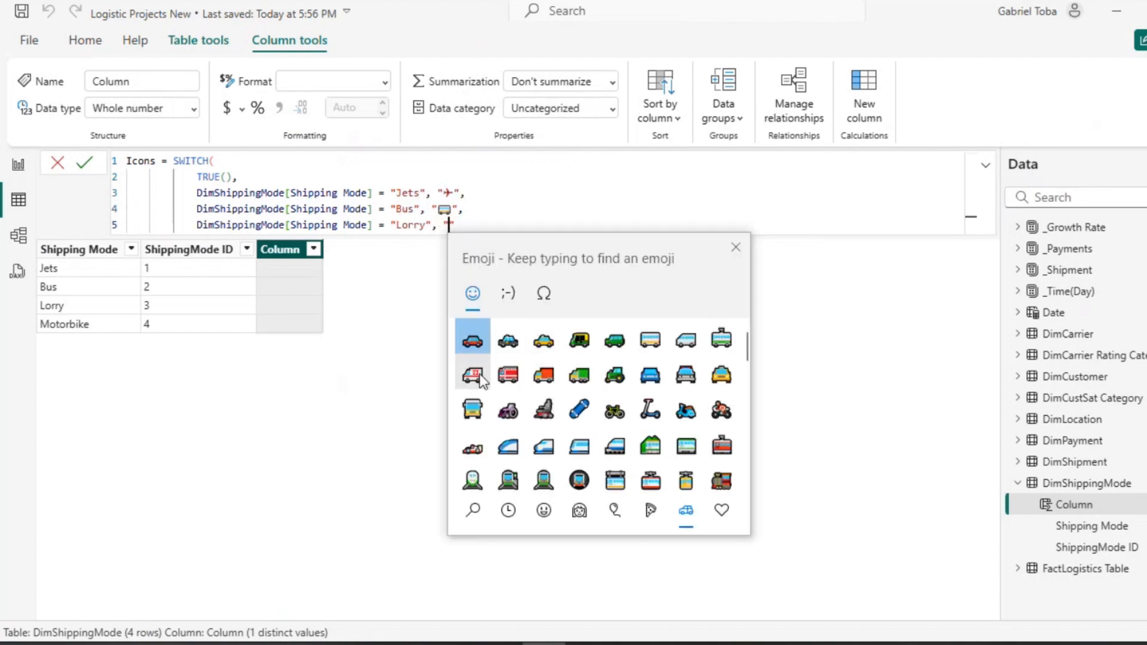
{"action": "left_click", "coordinate": [540, 376]}
{"action": "left_click", "coordinate": [488, 219]}
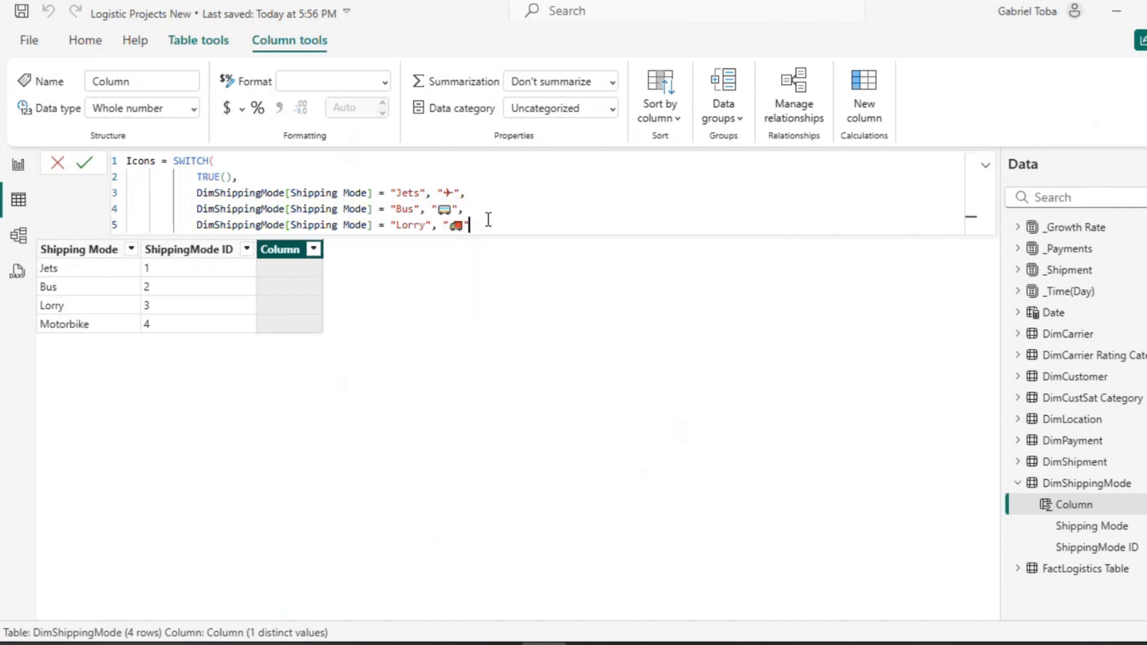
Add a comma and a fourth condition line copied from the Jets one, with its shipping mode changed to "Motorbike".
{"action": "type", "text": ","}
{"action": "key", "text": "Return"}
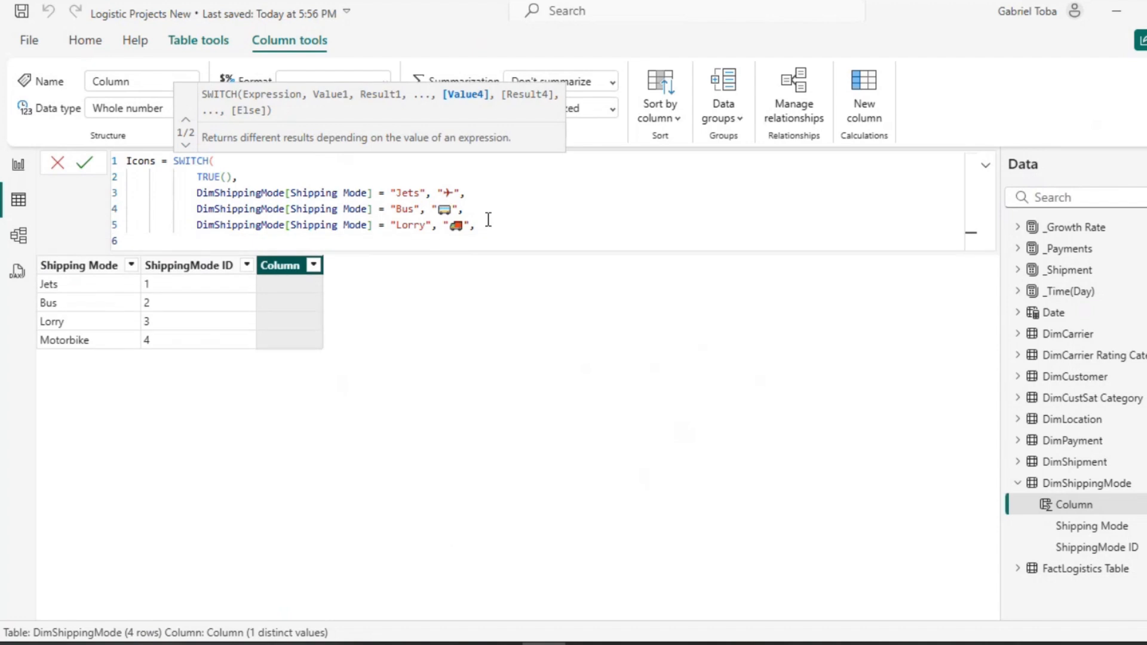
{"action": "type", "text": "DimShippingMode[Shipping Mode] = \"Jets\", \"✈\""}
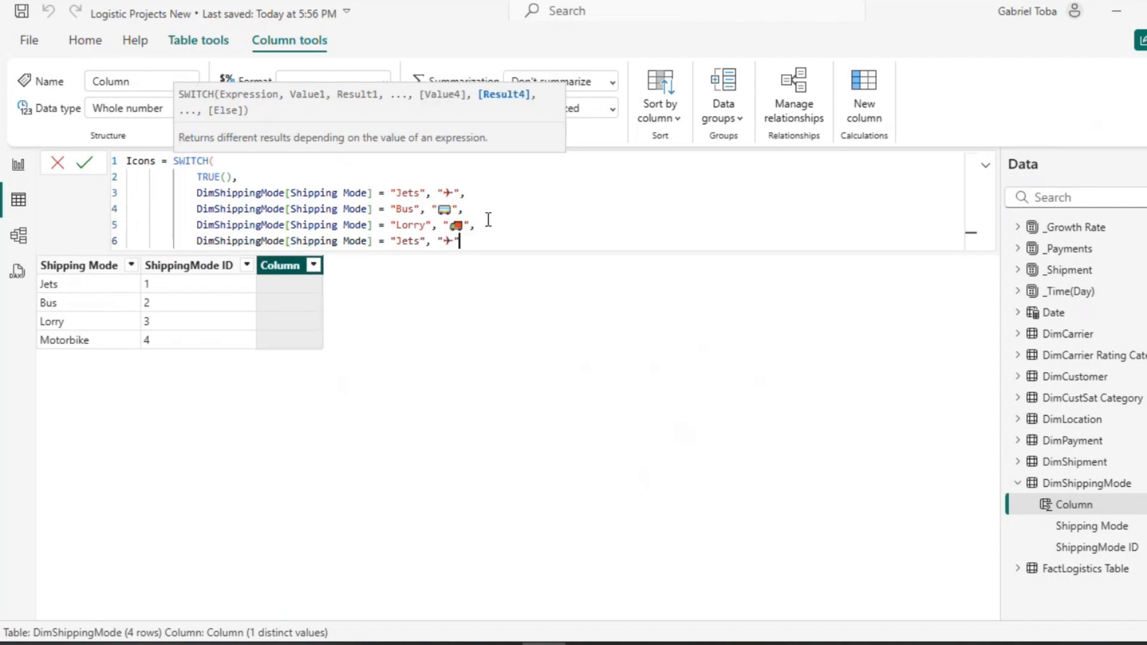
{"action": "left_click", "coordinate": [417, 241]}
{"action": "key", "text": "BackSpace"}
{"action": "key", "text": "BackSpace"}
{"action": "key", "text": "BackSpace"}
{"action": "key", "text": "BackSpace"}
{"action": "type", "text": "M"}
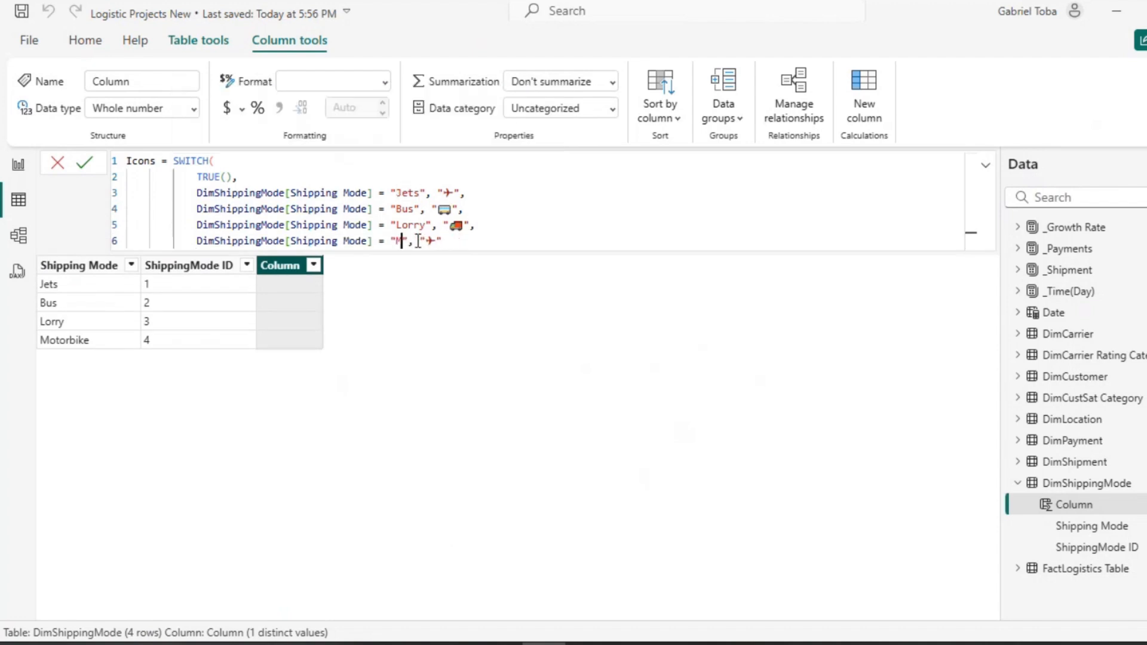
{"action": "type", "text": "otor"}
{"action": "type", "text": "bike"}
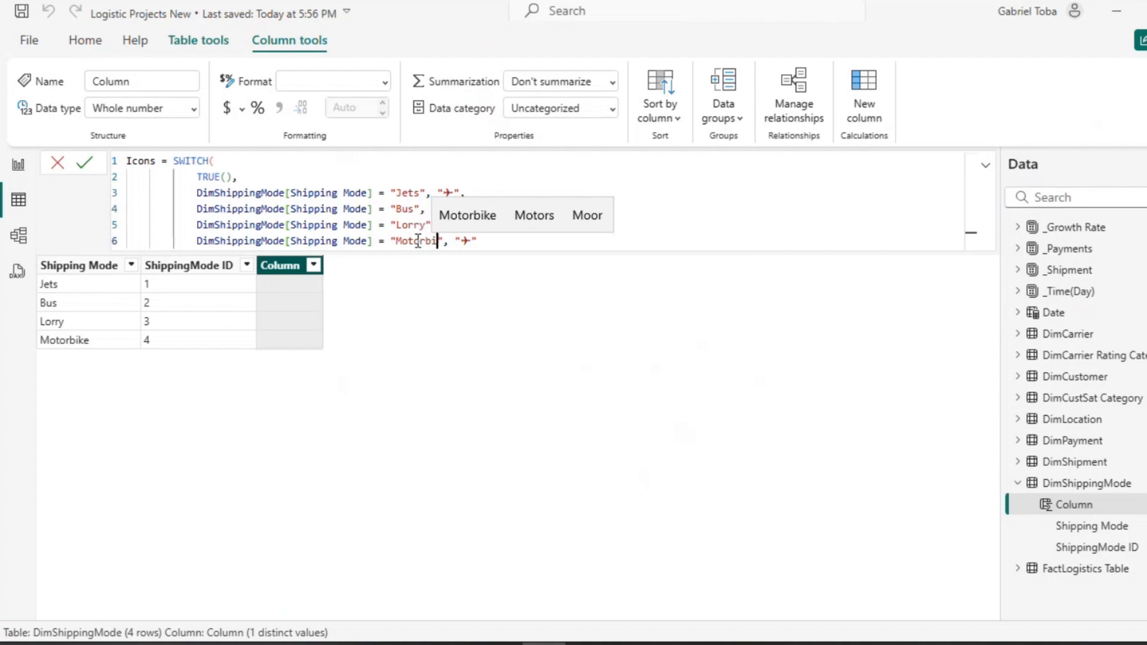
Replace the Motorbike line's airplane with the motorcycle emoji, then close the SWITCH parenthesis and commit the Icons column.
{"action": "double_click", "coordinate": [480, 241]}
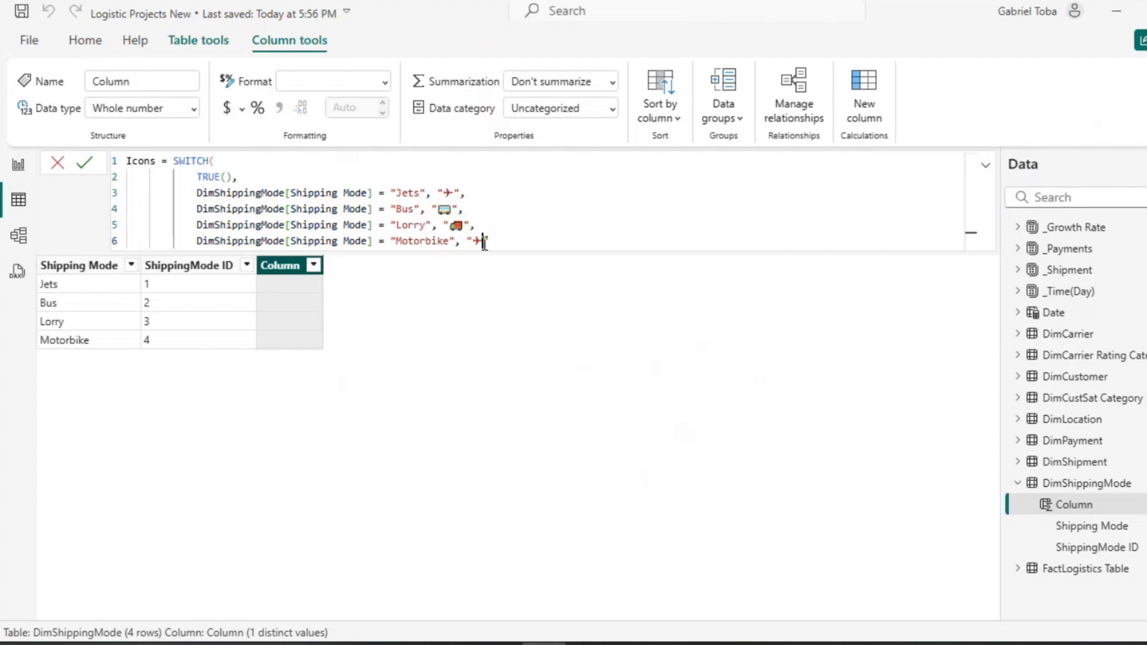
{"action": "key", "text": "BackSpace"}
{"action": "key", "text": "super+period"}
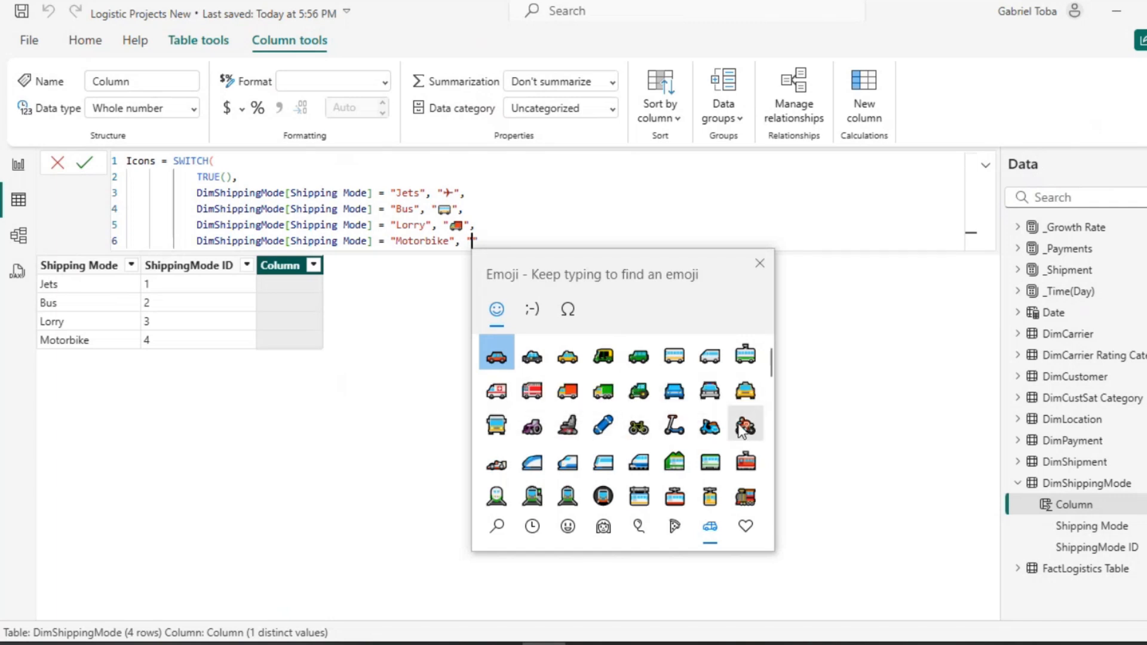
{"action": "left_click", "coordinate": [743, 427]}
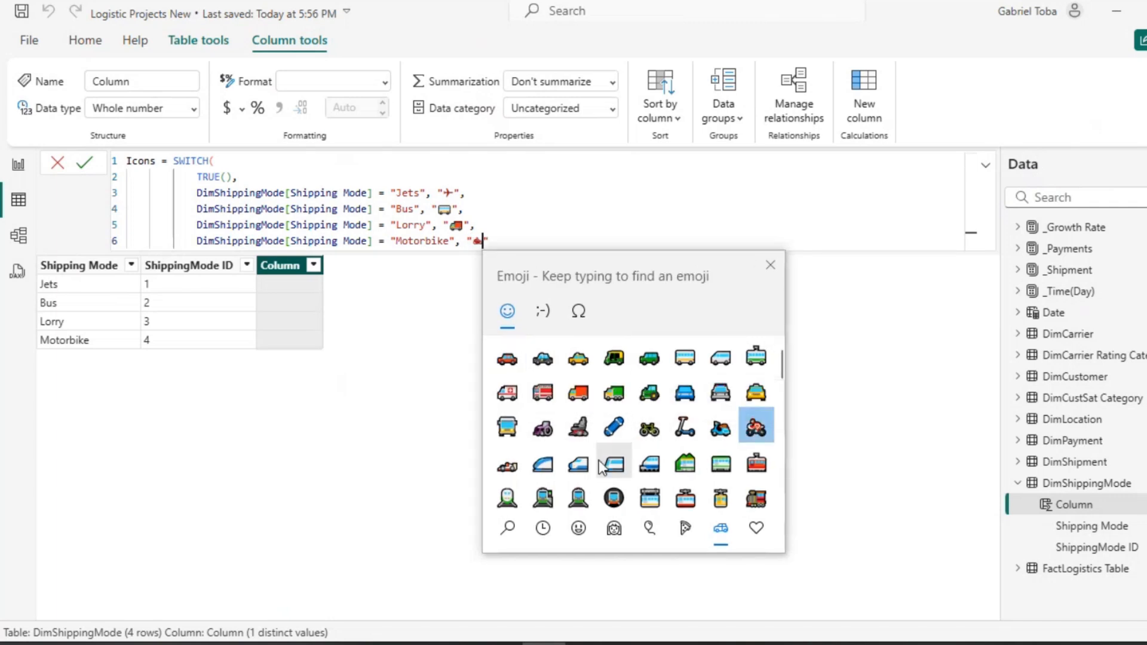
{"action": "scroll", "coordinate": [602, 467], "scroll_direction": "down", "scroll_amount": 5}
{"action": "scroll", "coordinate": [602, 467], "scroll_direction": "up", "scroll_amount": 2}
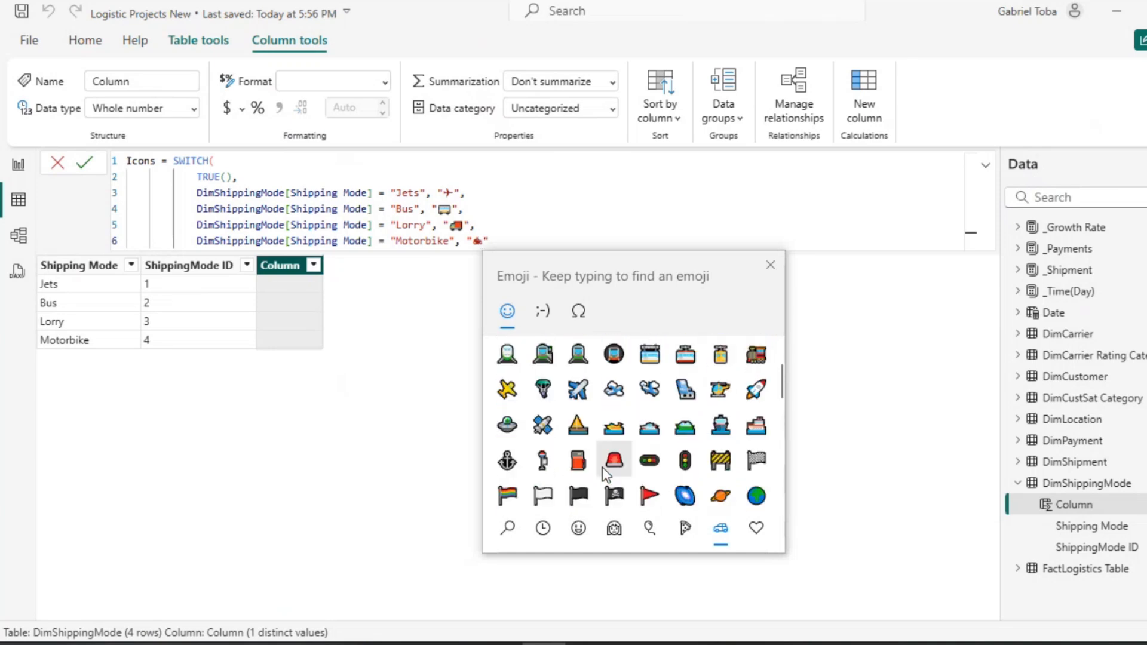
{"action": "scroll", "coordinate": [603, 468], "scroll_direction": "up", "scroll_amount": 5}
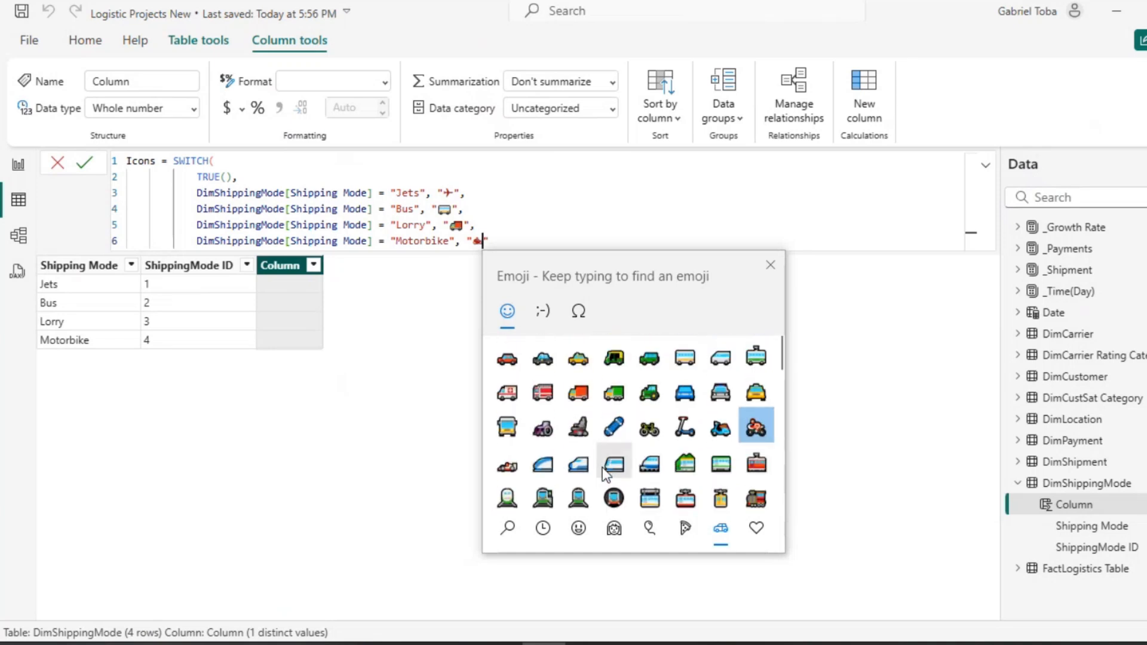
{"action": "scroll", "coordinate": [602, 468], "scroll_direction": "down", "scroll_amount": 5}
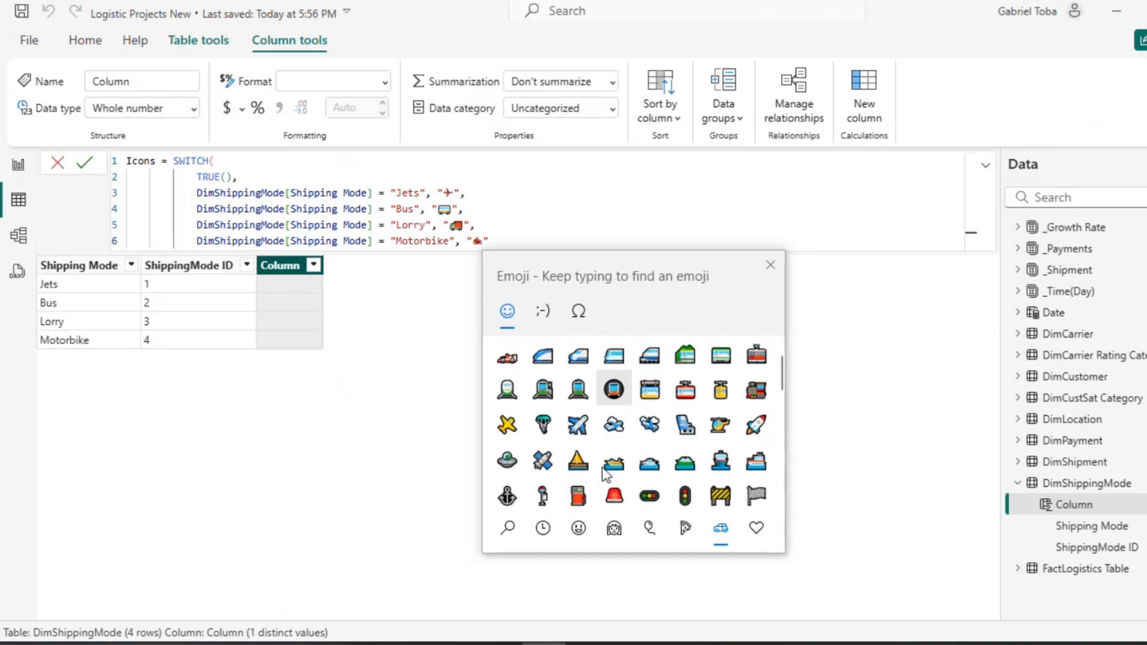
{"action": "scroll", "coordinate": [602, 467], "scroll_direction": "down", "scroll_amount": 5}
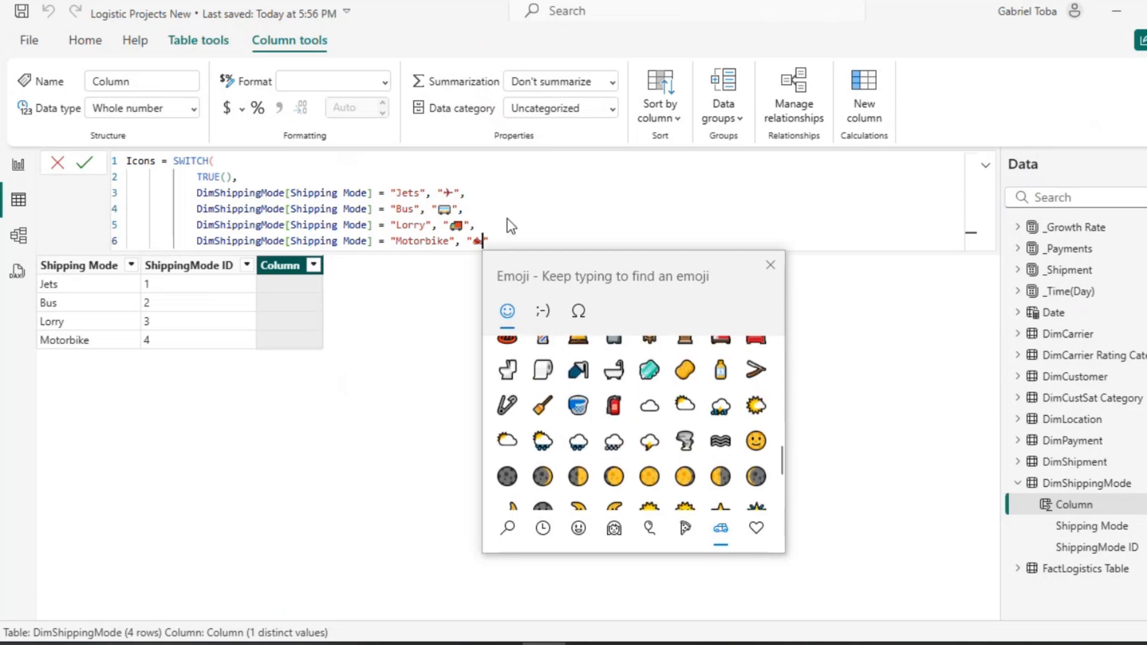
{"action": "left_click", "coordinate": [516, 242]}
{"action": "key", "text": "Return"}
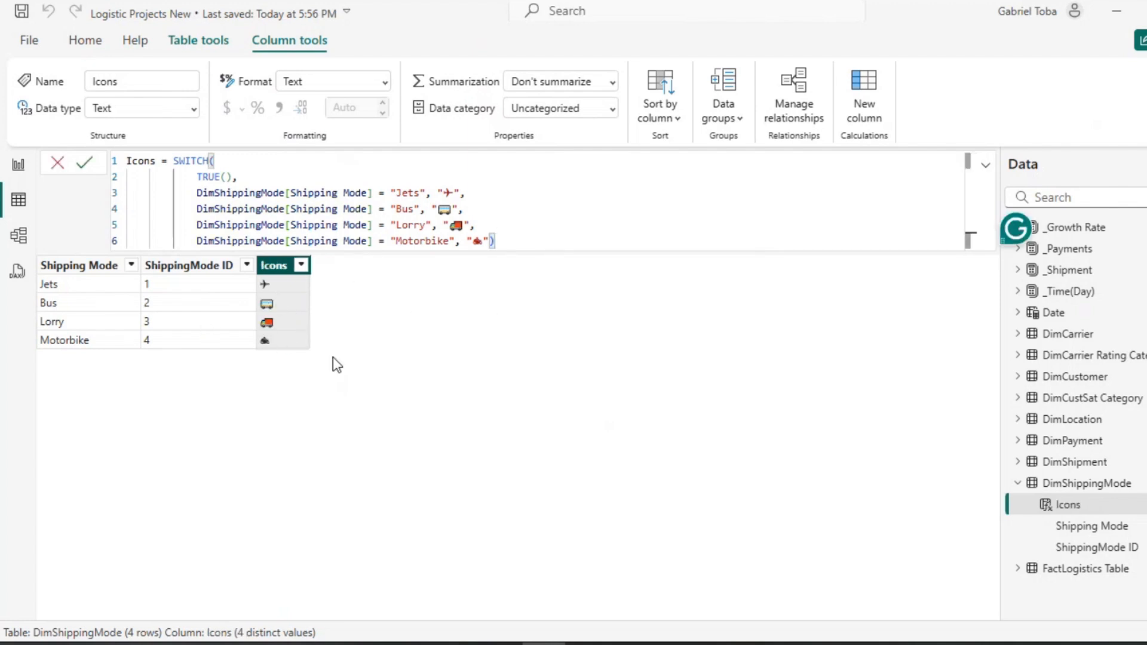
Back in Report view, fill the empty Overview table with Shipping Mode, Icons and the average delivery time and average satisfaction measures.
{"action": "left_click", "coordinate": [18, 165]}
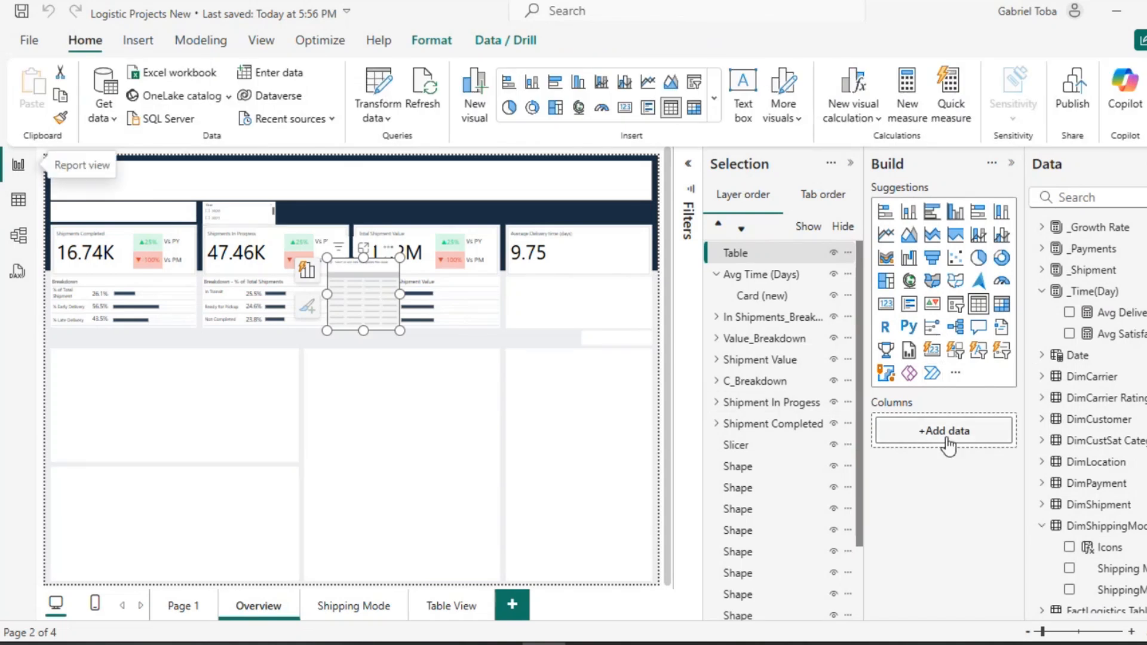
{"action": "scroll", "coordinate": [1065, 499], "scroll_direction": "down", "scroll_amount": 1}
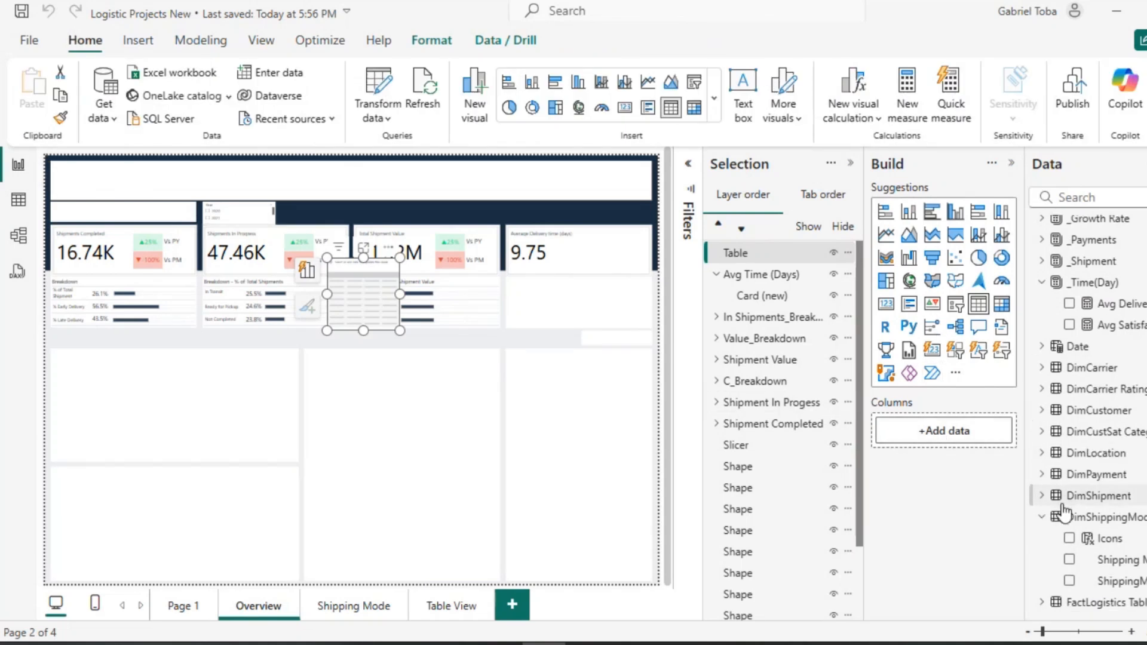
{"action": "left_click", "coordinate": [1069, 560]}
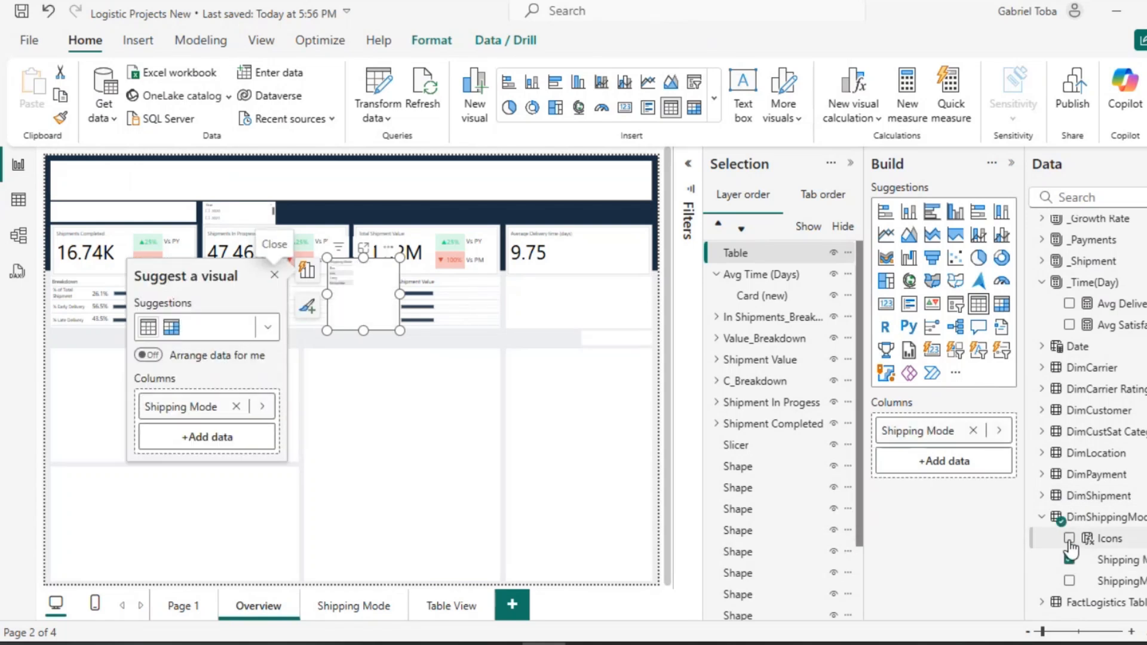
{"action": "left_click", "coordinate": [1069, 540]}
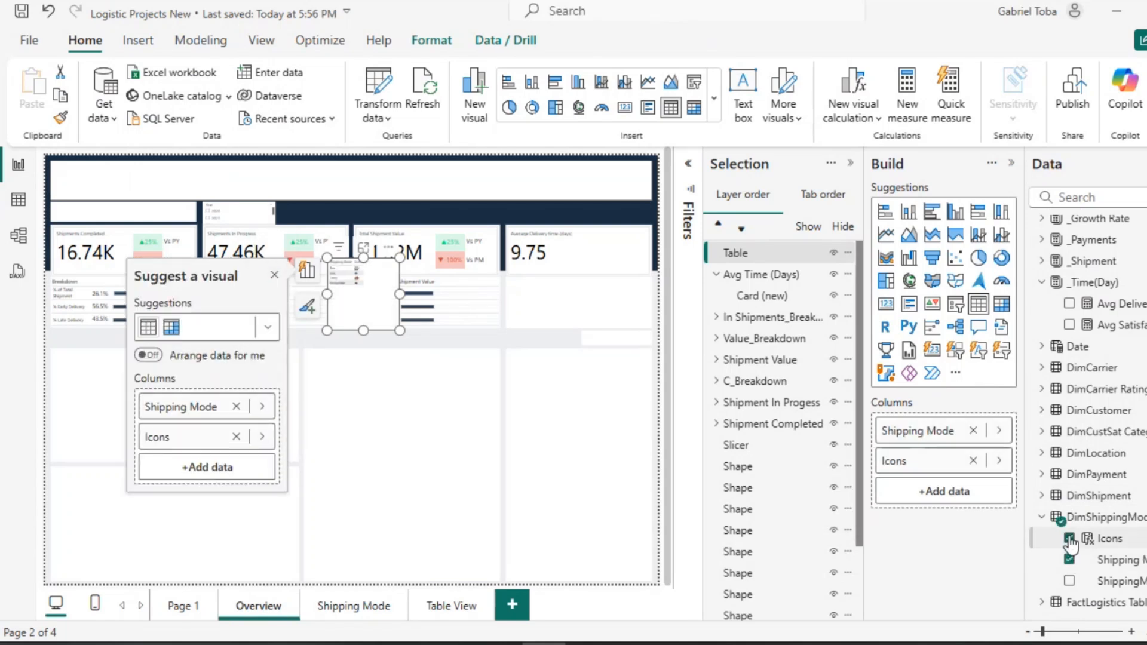
{"action": "left_click", "coordinate": [1069, 304]}
{"action": "left_click", "coordinate": [1068, 325]}
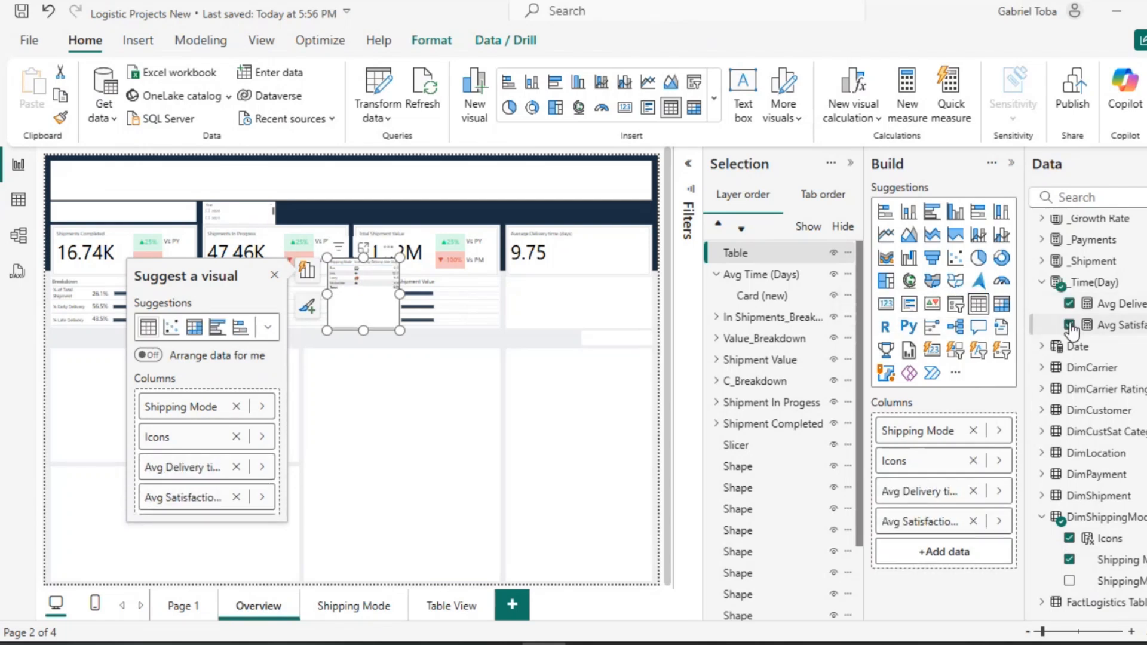
Set the report's page view to actual size to work on the shipping mode table.
{"action": "left_click", "coordinate": [261, 41]}
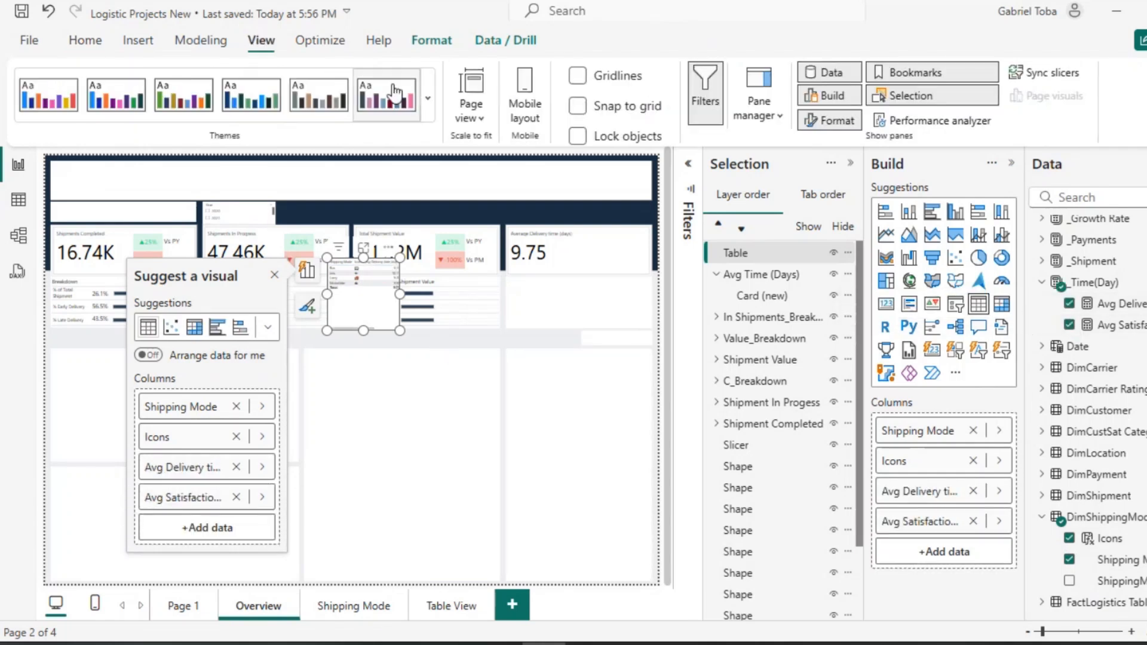
{"action": "left_click", "coordinate": [471, 111]}
{"action": "left_click", "coordinate": [521, 201]}
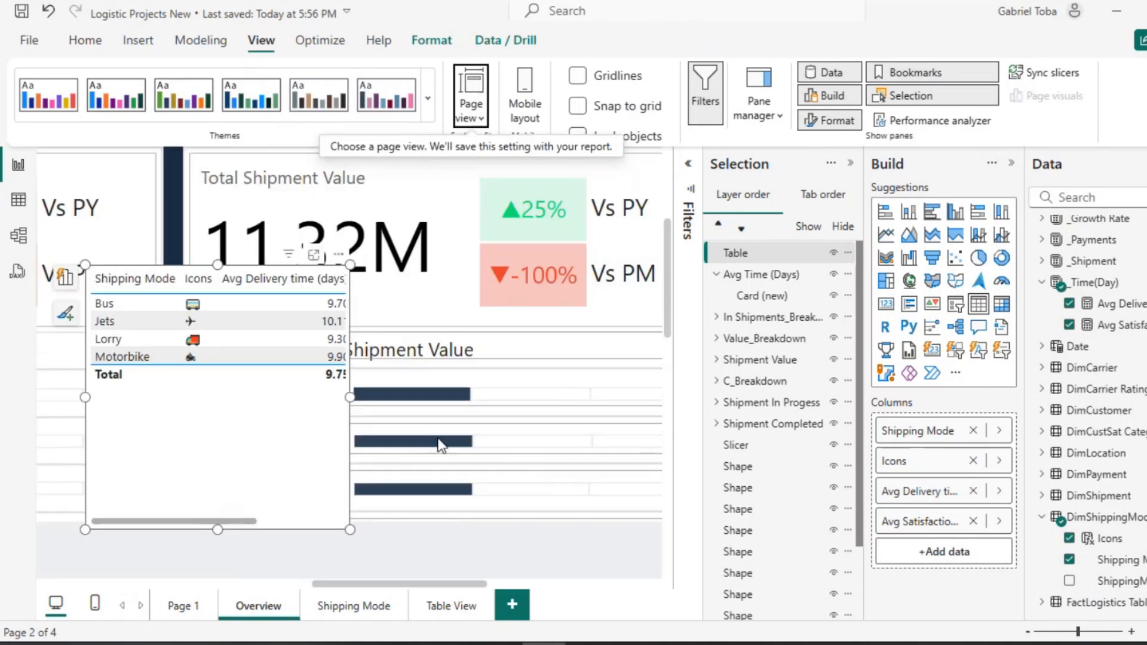
Move the shipping mode table directly beneath the Average Delivery time (days) card, aligned with the card's edge.
{"action": "left_click_drag", "start_coordinate": [322, 450], "coordinate": [550, 458]}
{"action": "scroll", "coordinate": [550, 457], "scroll_direction": "right", "scroll_amount": 3}
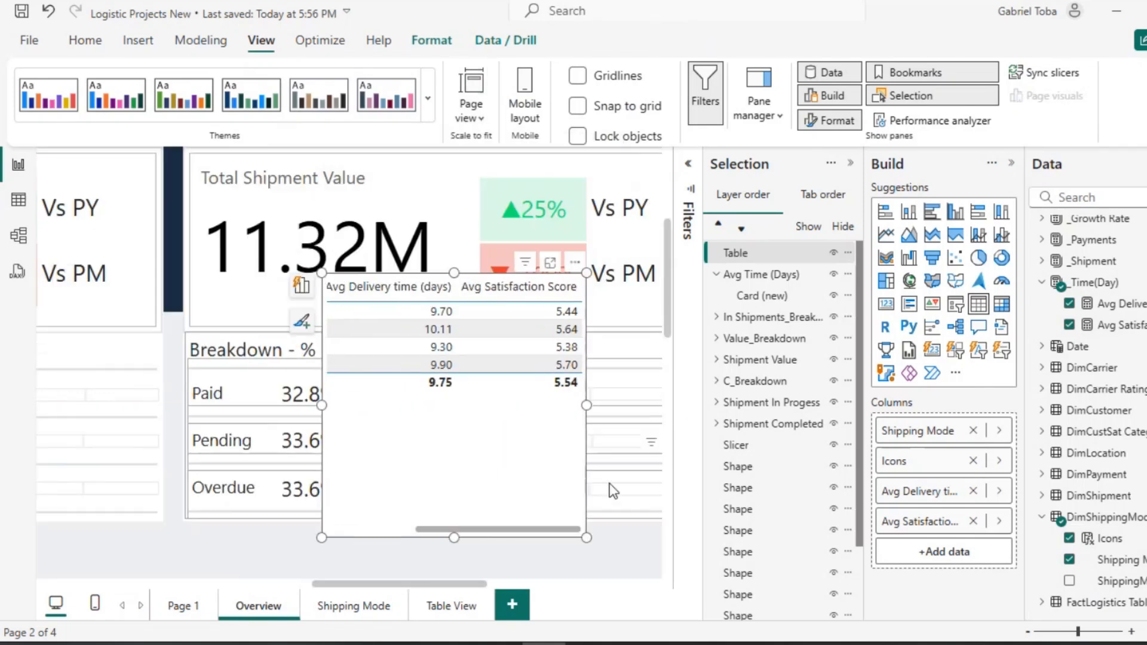
{"action": "scroll", "coordinate": [610, 483], "scroll_direction": "right", "scroll_amount": 5}
{"action": "left_click_drag", "start_coordinate": [191, 471], "coordinate": [539, 506]}
{"action": "scroll", "coordinate": [530, 507], "scroll_direction": "right", "scroll_amount": 1}
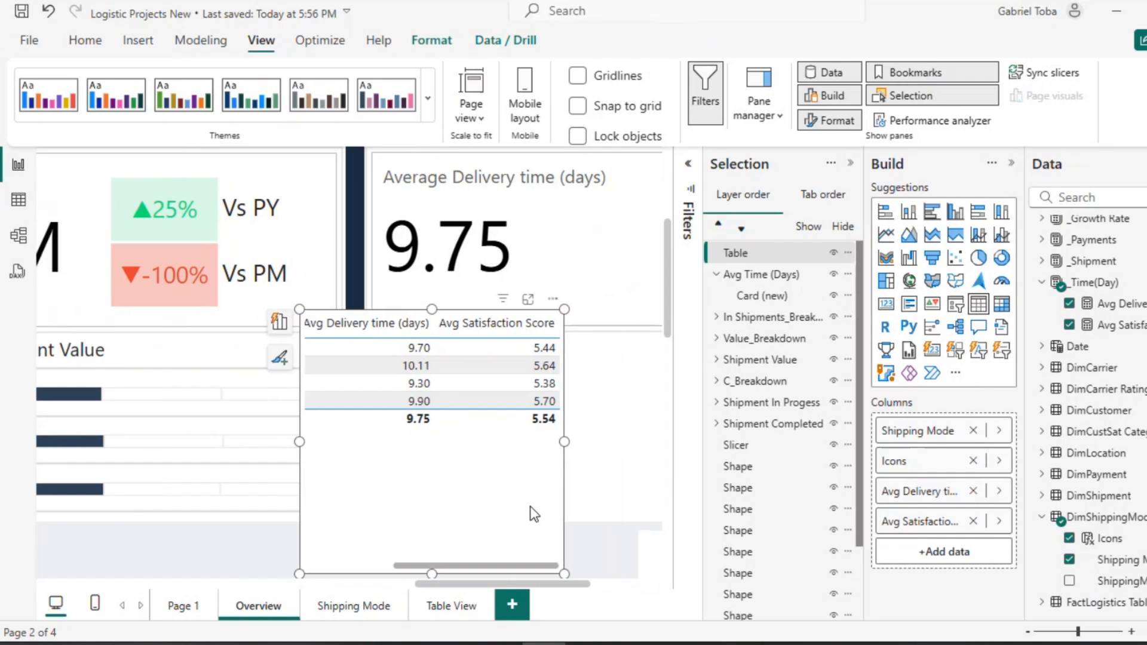
{"action": "scroll", "coordinate": [534, 514], "scroll_direction": "right", "scroll_amount": 3}
{"action": "scroll", "coordinate": [399, 495], "scroll_direction": "right", "scroll_amount": 1}
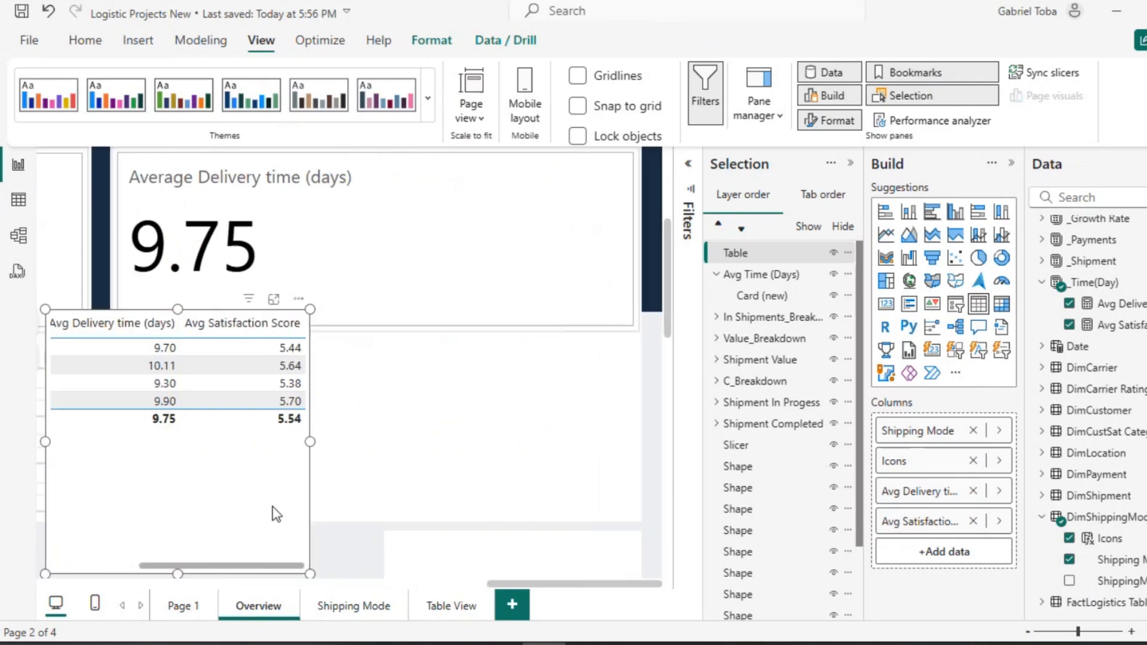
{"action": "left_click_drag", "start_coordinate": [274, 512], "coordinate": [339, 529]}
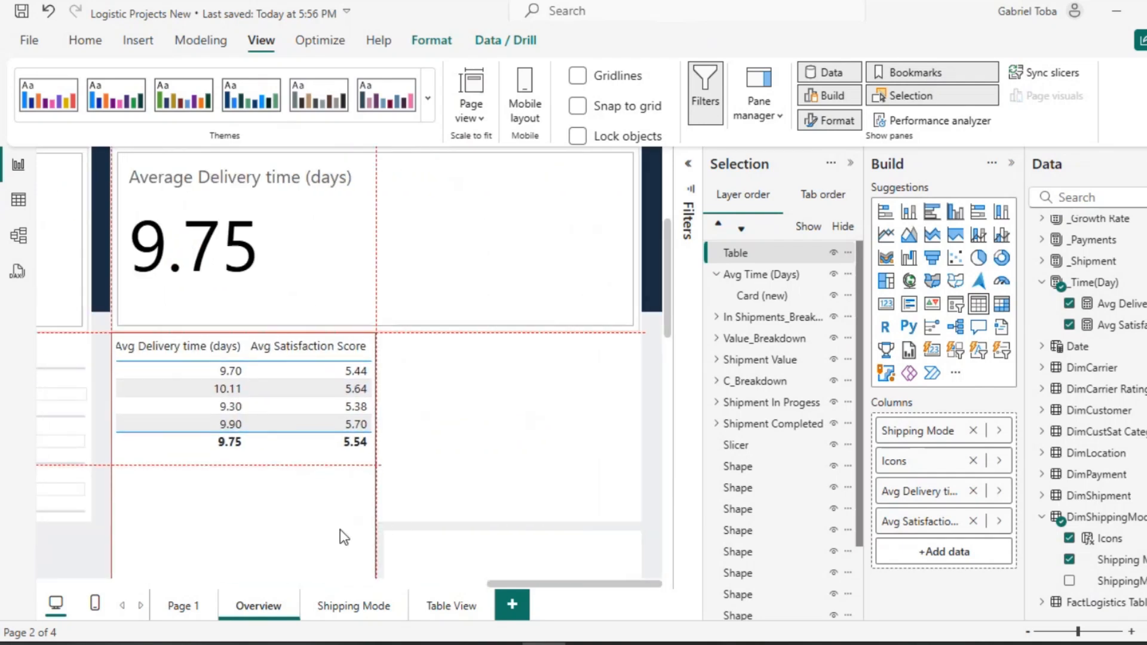
Resize the shipping mode table to the full width of the card above and shorten it to end above the grey gap.
{"action": "left_click_drag", "start_coordinate": [376, 464], "coordinate": [638, 480]}
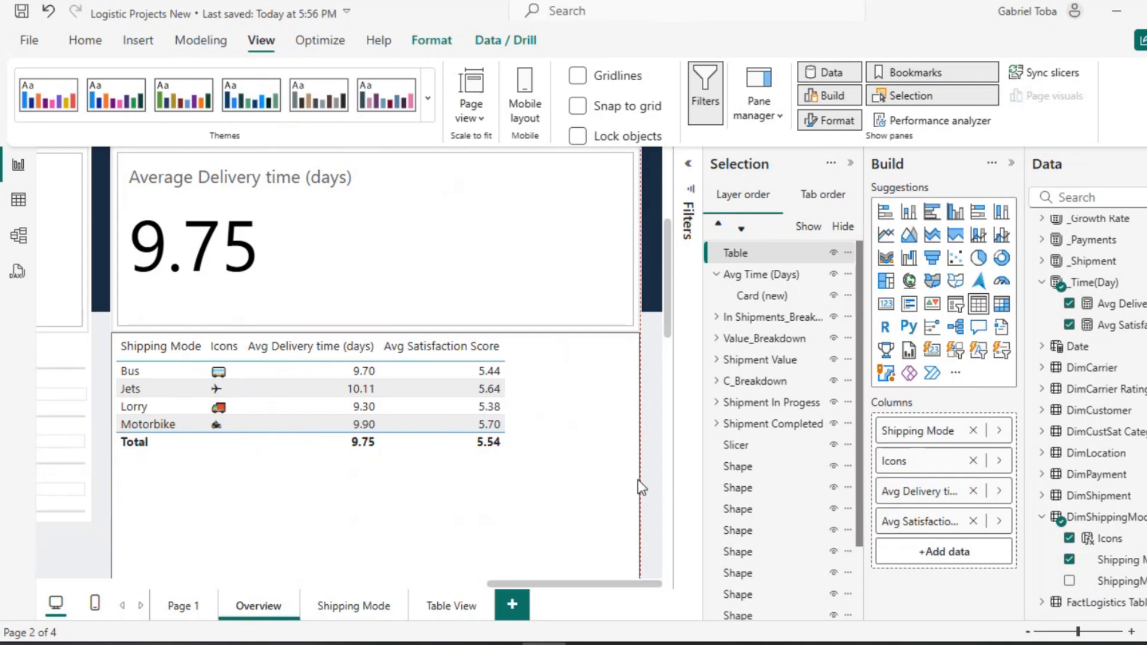
{"action": "scroll", "coordinate": [452, 485], "scroll_direction": "down", "scroll_amount": 2}
{"action": "left_click_drag", "start_coordinate": [375, 483], "coordinate": [374, 407]}
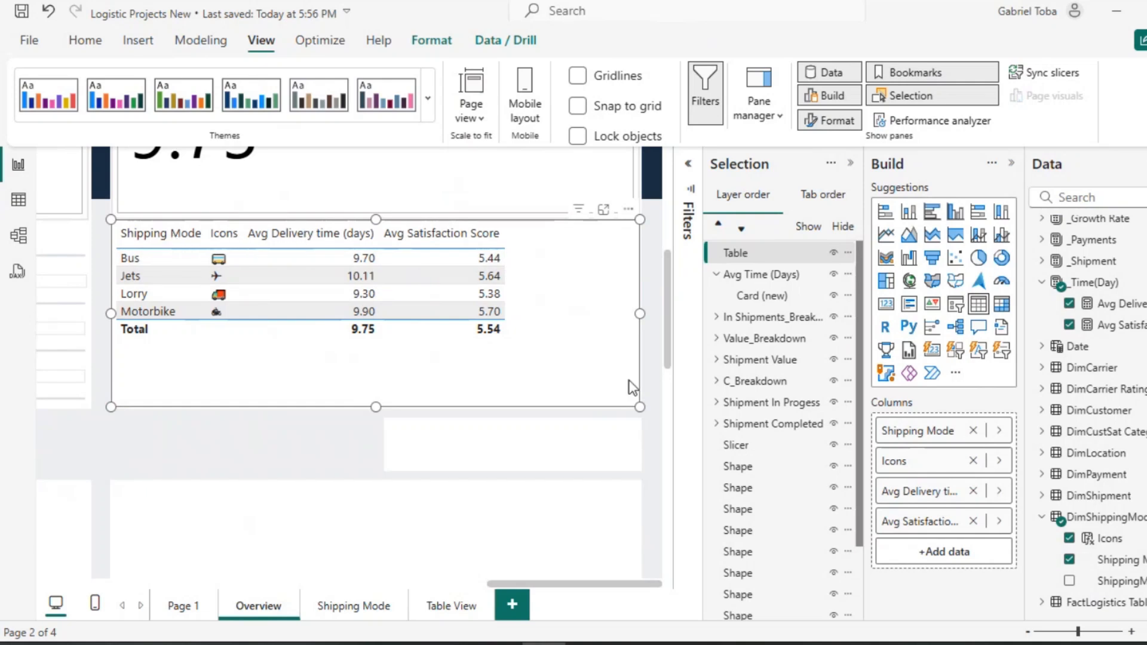
Rename the table's Avg Delivery time (days) column as Time (days).
{"action": "double_click", "coordinate": [909, 495]}
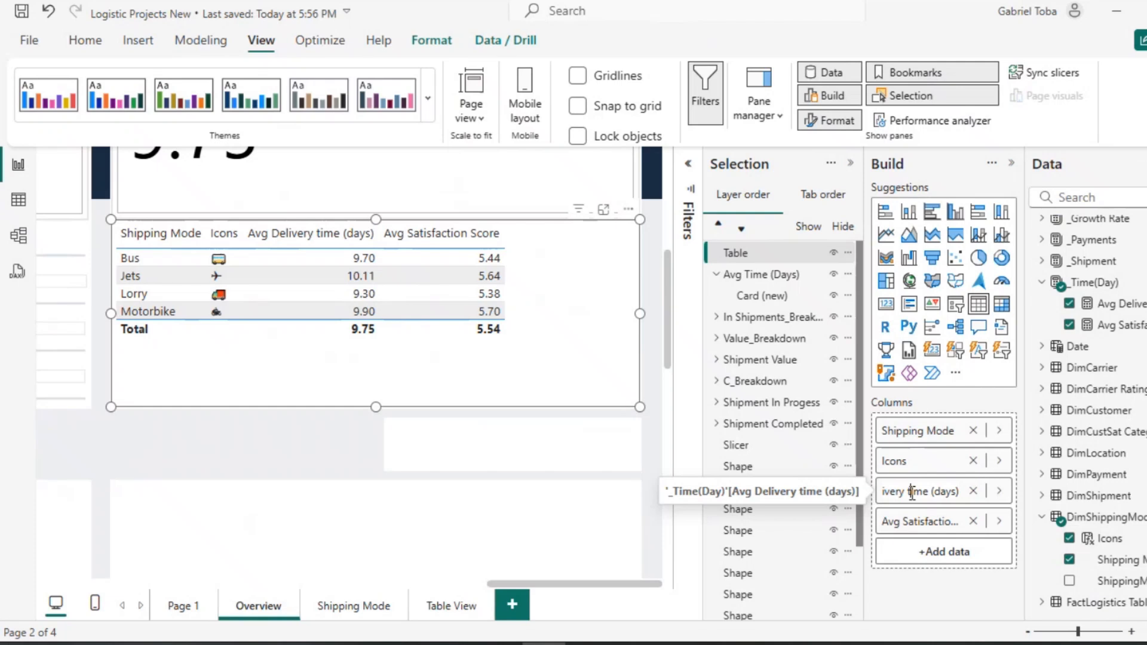
{"action": "key", "text": "BackSpace"}
{"action": "key", "text": "BackSpace"}
{"action": "key", "text": "BackSpace"}
{"action": "key", "text": "BackSpace"}
{"action": "key", "text": "BackSpace"}
{"action": "key", "text": "BackSpace"}
{"action": "key", "text": "BackSpace"}
{"action": "key", "text": "BackSpace"}
{"action": "key", "text": "BackSpace"}
{"action": "key", "text": "BackSpace"}
{"action": "key", "text": "BackSpace"}
{"action": "key", "text": "BackSpace"}
{"action": "key", "text": "BackSpace"}
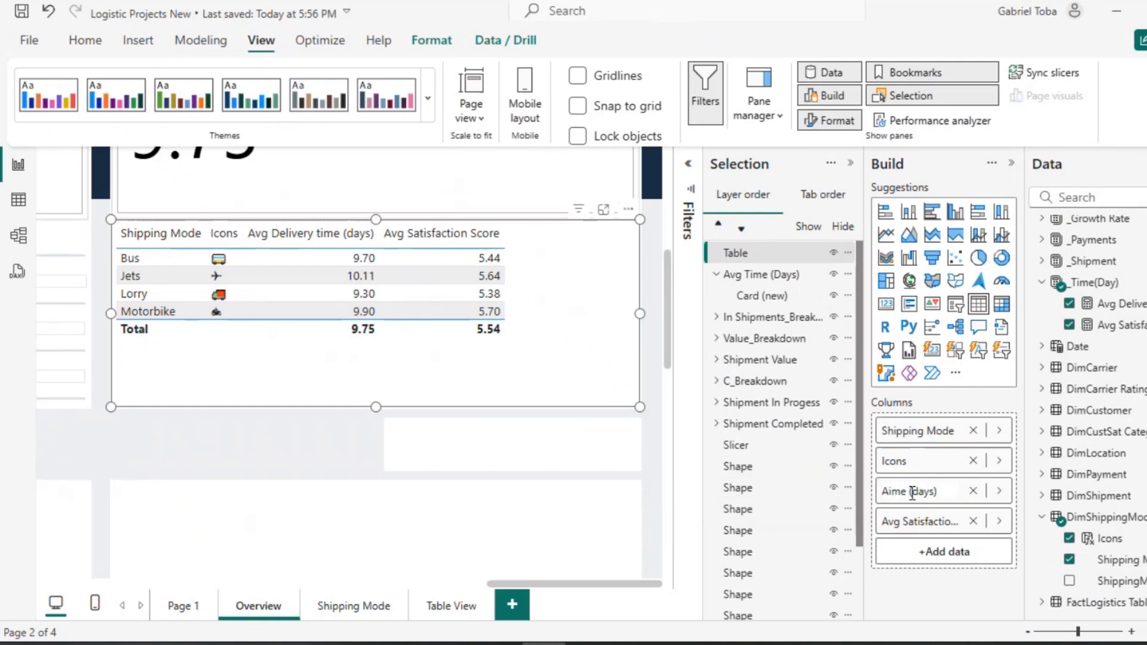
{"action": "key", "text": "BackSpace"}
{"action": "type", "text": "T"}
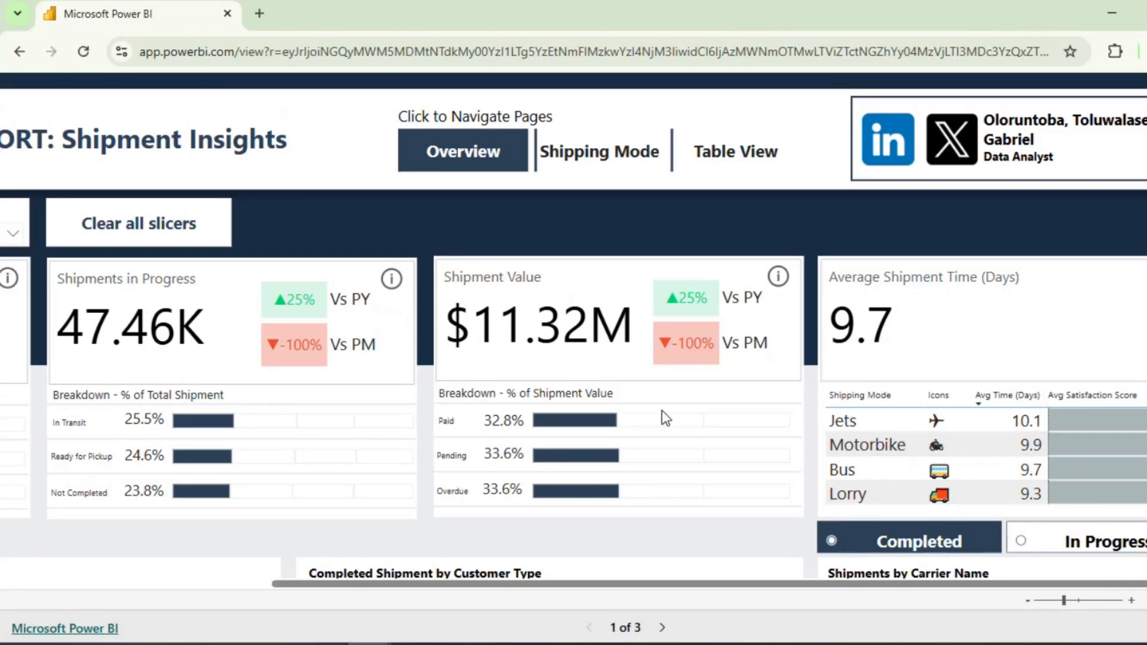
Switch from the published reference report back to Power BI Desktop and rename the Time (days) column as Avg Time (days).
{"action": "left_click", "coordinate": [1110, 13]}
{"action": "left_click", "coordinate": [1110, 10]}
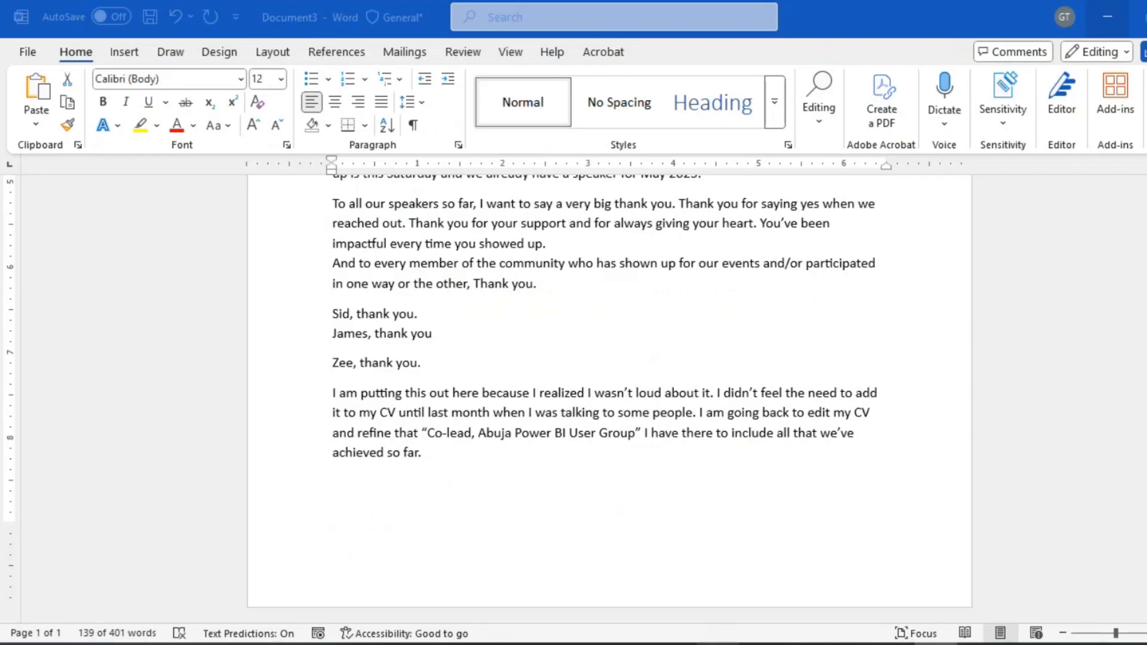
{"action": "mouse_move", "coordinate": [543, 638]}
{"action": "left_click", "coordinate": [503, 592]}
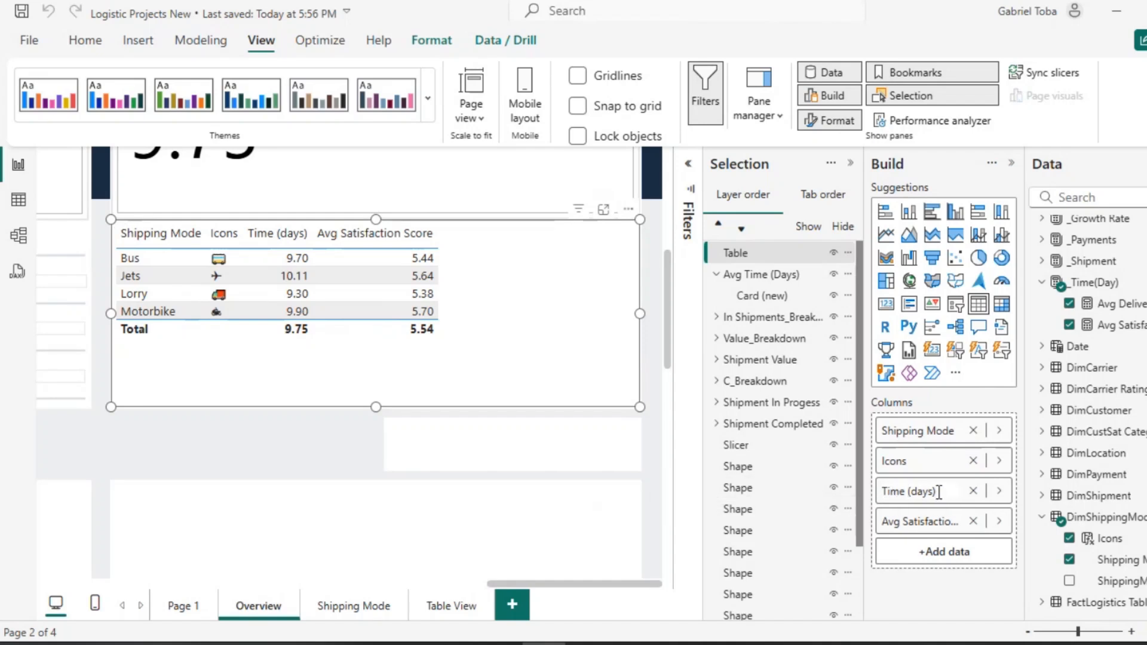
{"action": "type", "text": "Avg"}
{"action": "key", "text": "Return"}
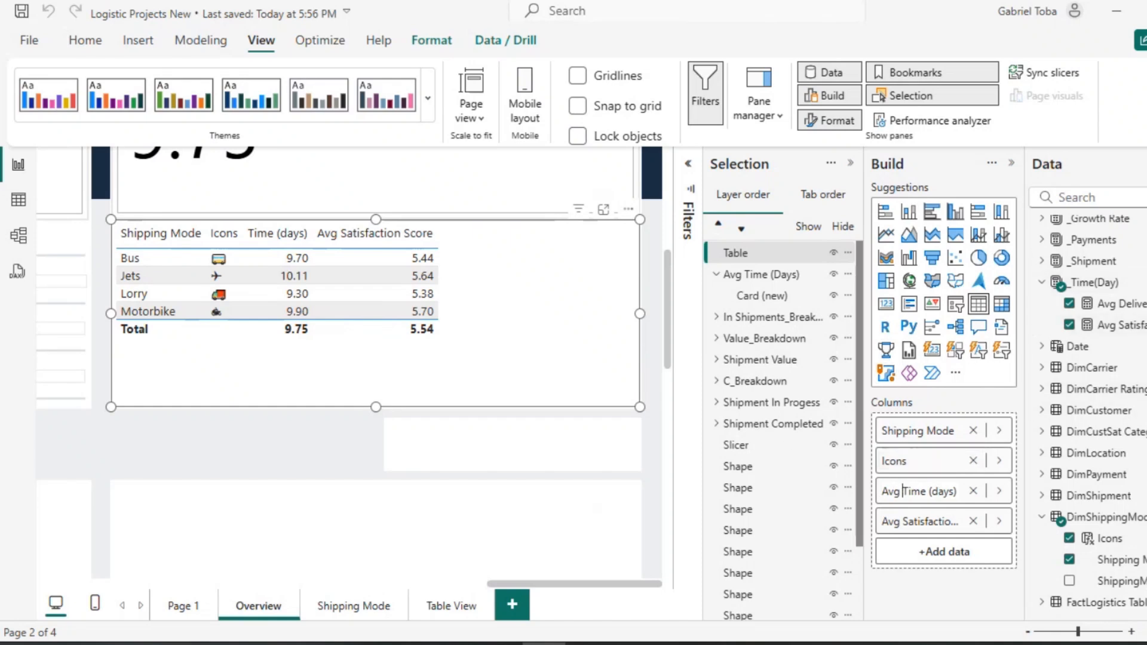
{"action": "key", "text": "Return"}
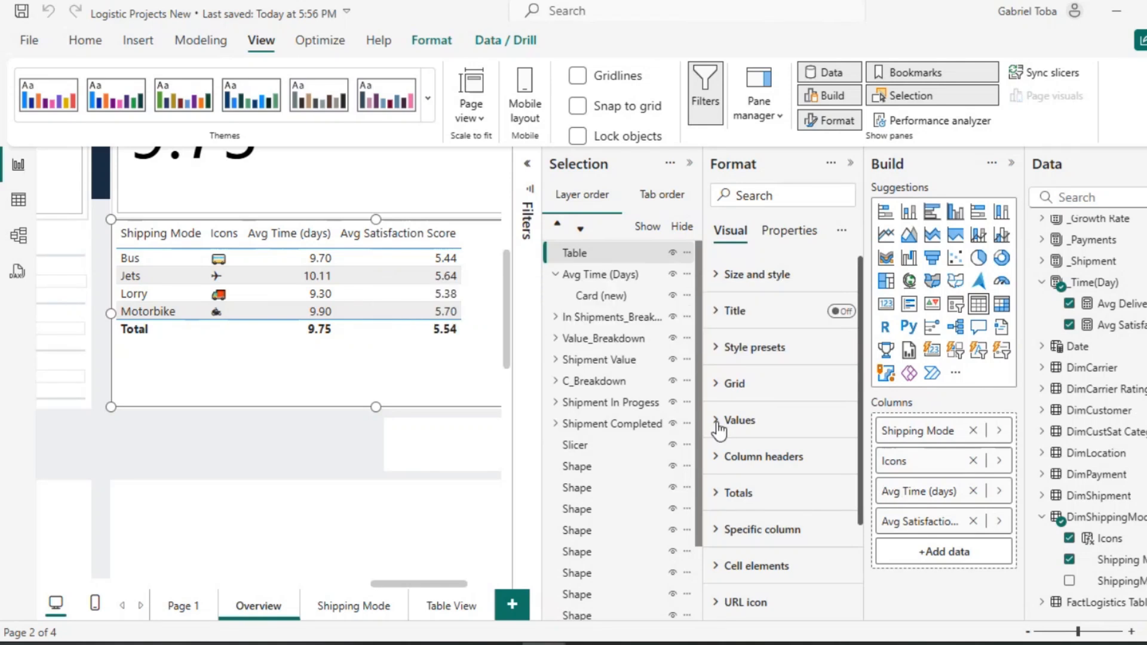
Set the font size of the table's values to 20.
{"action": "left_click", "coordinate": [719, 425]}
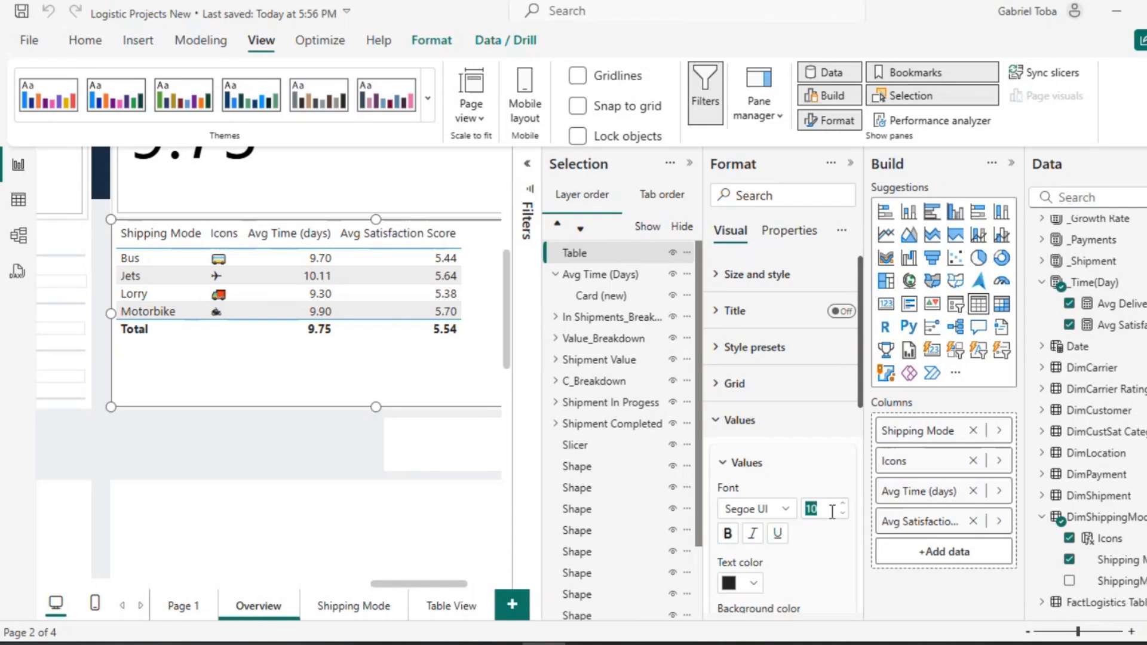
{"action": "type", "text": "20"}
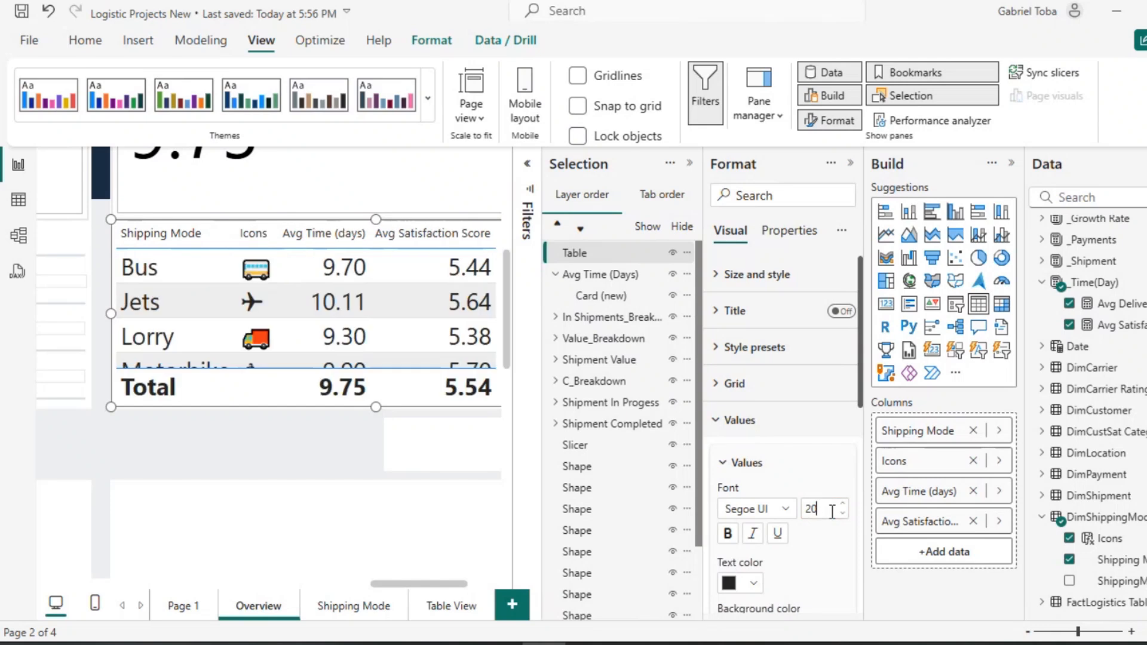
{"action": "scroll", "coordinate": [377, 479], "scroll_direction": "right", "scroll_amount": 3}
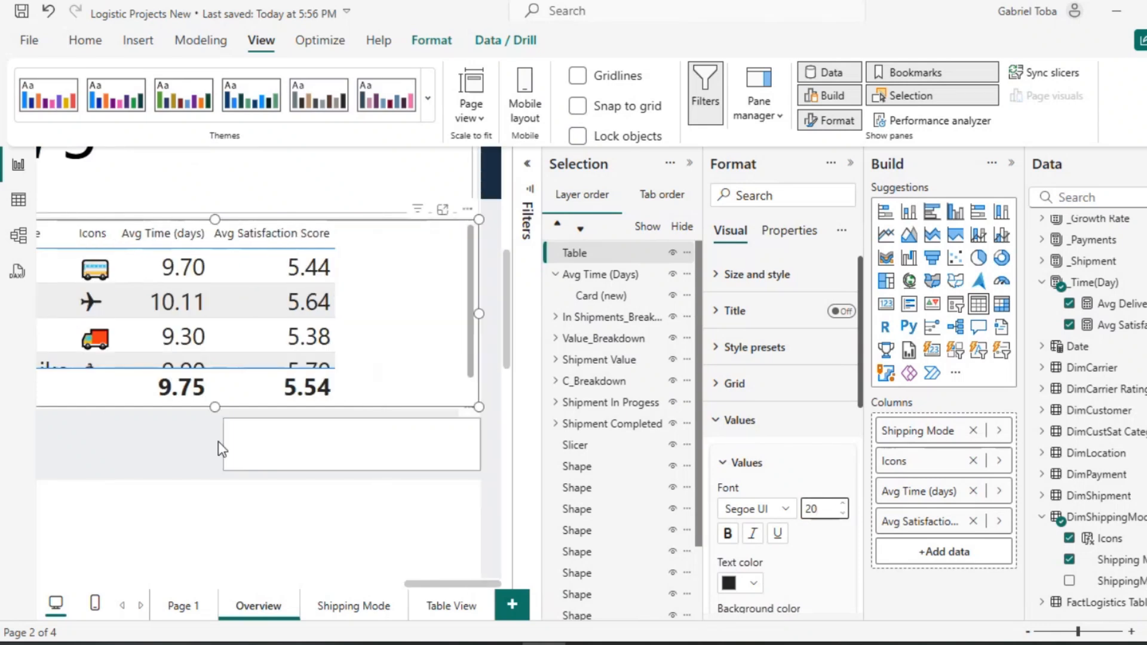
{"action": "scroll", "coordinate": [252, 376], "scroll_direction": "left", "scroll_amount": 3}
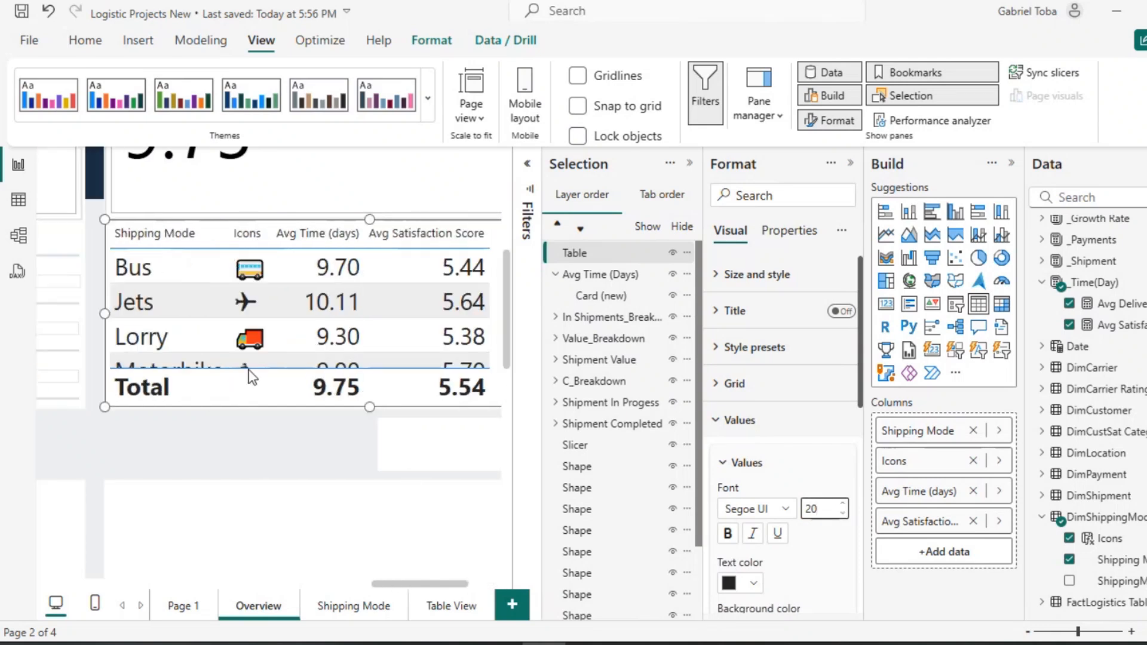
Turn off the totals row of the shipping mode table.
{"action": "left_click", "coordinate": [716, 420]}
{"action": "left_click", "coordinate": [736, 493]}
{"action": "left_click", "coordinate": [835, 536]}
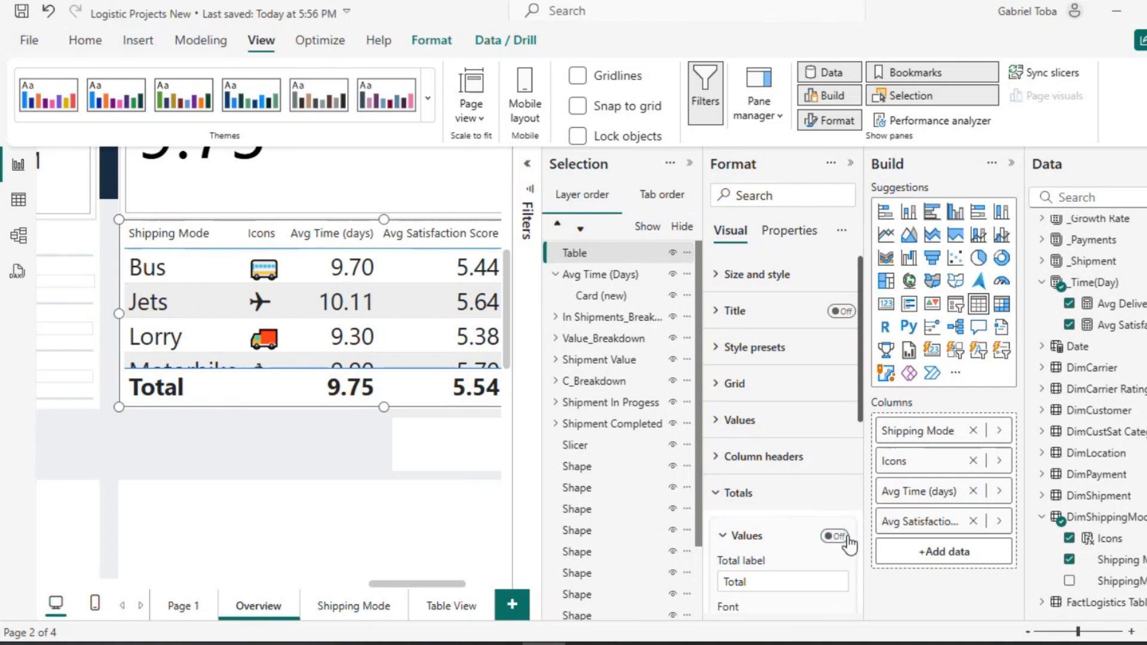
Widen the Shipping Mode, Icons, Avg Time (days) and Avg Satisfaction Score columns so they fill the table's width.
{"action": "scroll", "coordinate": [361, 404], "scroll_direction": "right", "scroll_amount": 4}
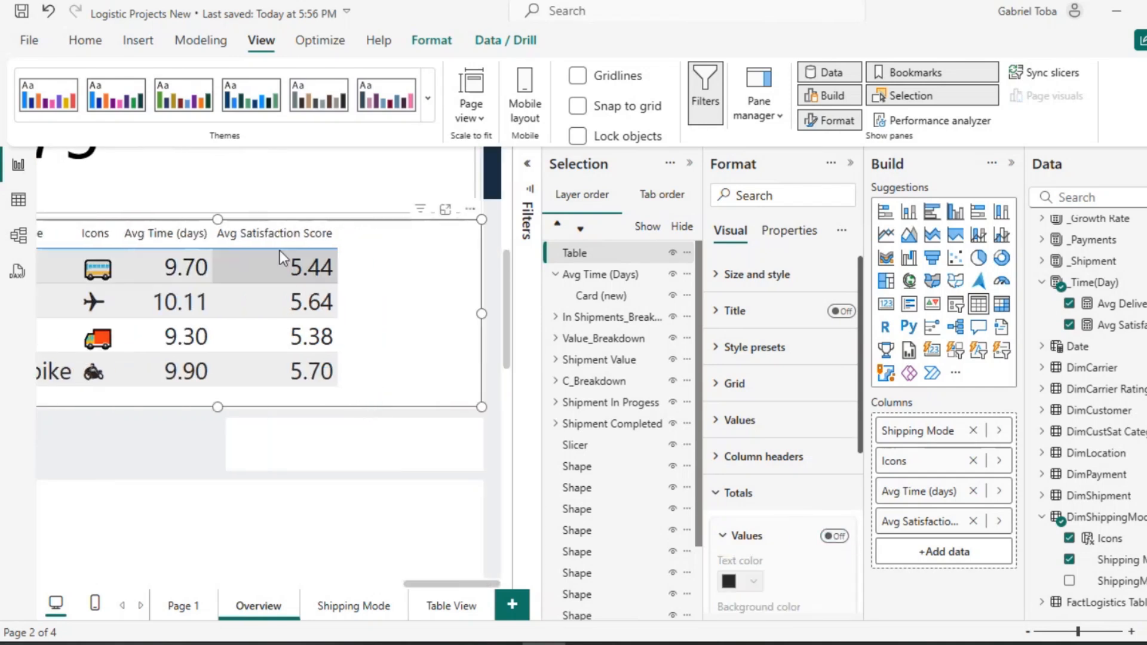
{"action": "scroll", "coordinate": [209, 414], "scroll_direction": "left", "scroll_amount": 1}
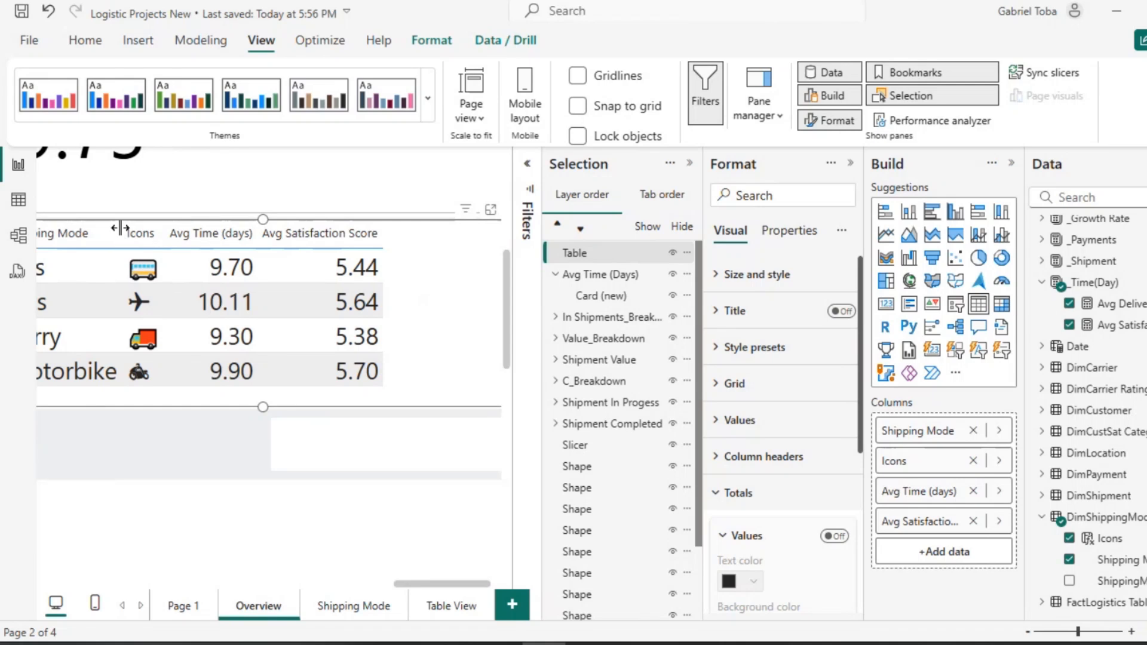
{"action": "left_click_drag", "start_coordinate": [120, 232], "coordinate": [202, 225]}
{"action": "left_click", "coordinate": [239, 289]}
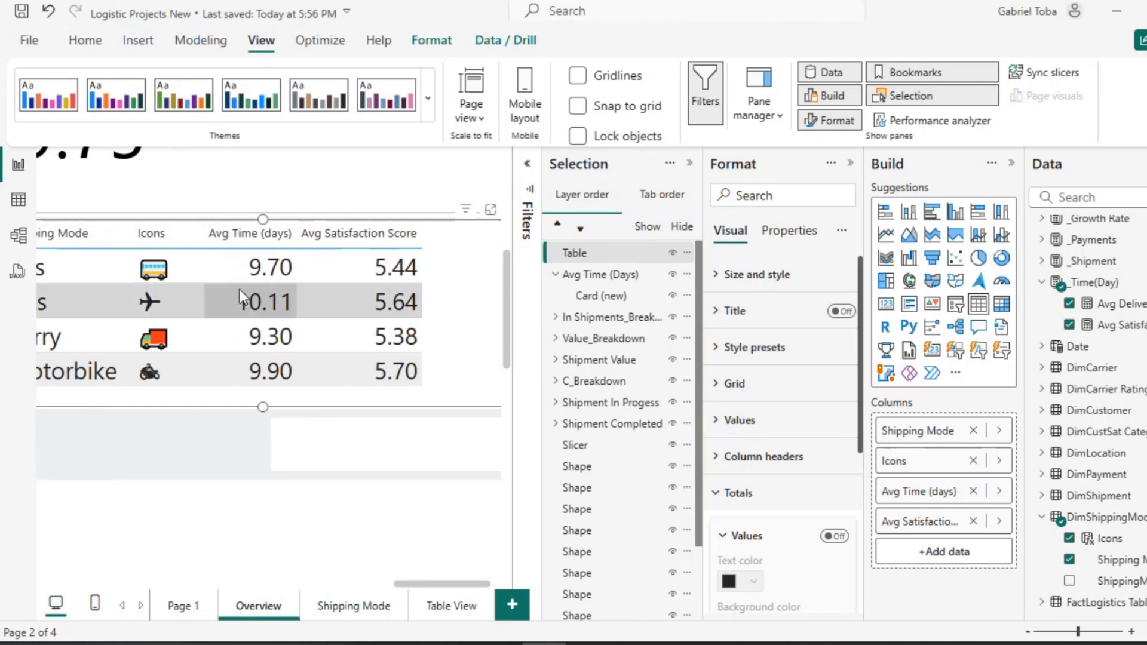
{"action": "left_click", "coordinate": [239, 289]}
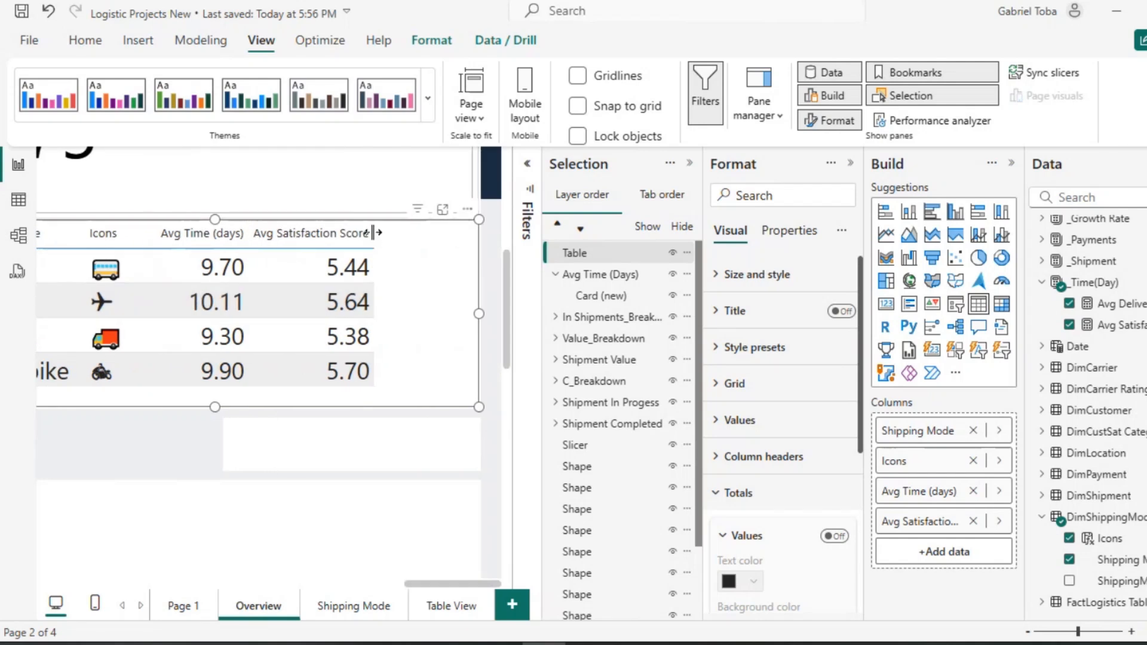
{"action": "left_click_drag", "start_coordinate": [373, 235], "coordinate": [421, 237]}
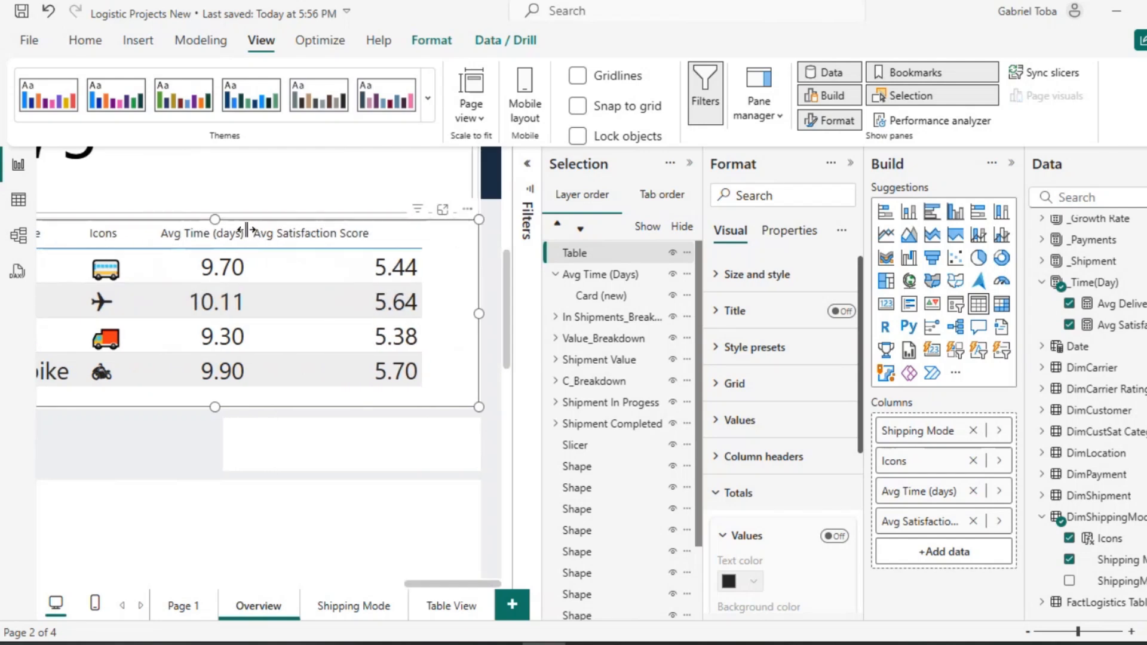
{"action": "left_click_drag", "start_coordinate": [246, 229], "coordinate": [281, 230]}
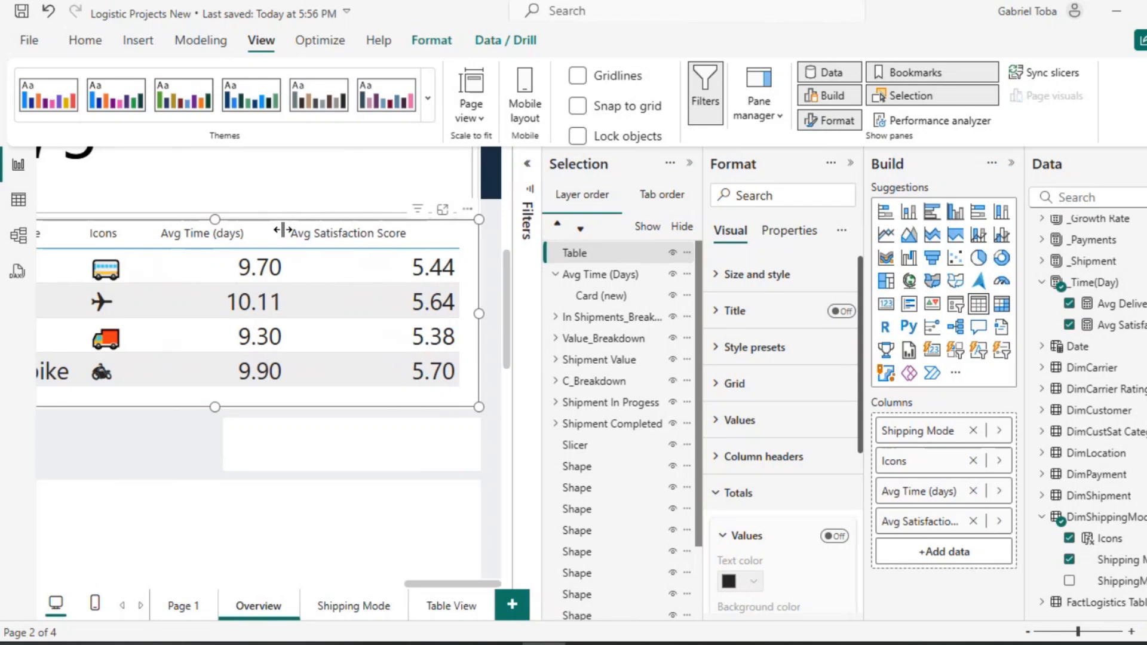
{"action": "scroll", "coordinate": [400, 271], "scroll_direction": "left", "scroll_amount": 3}
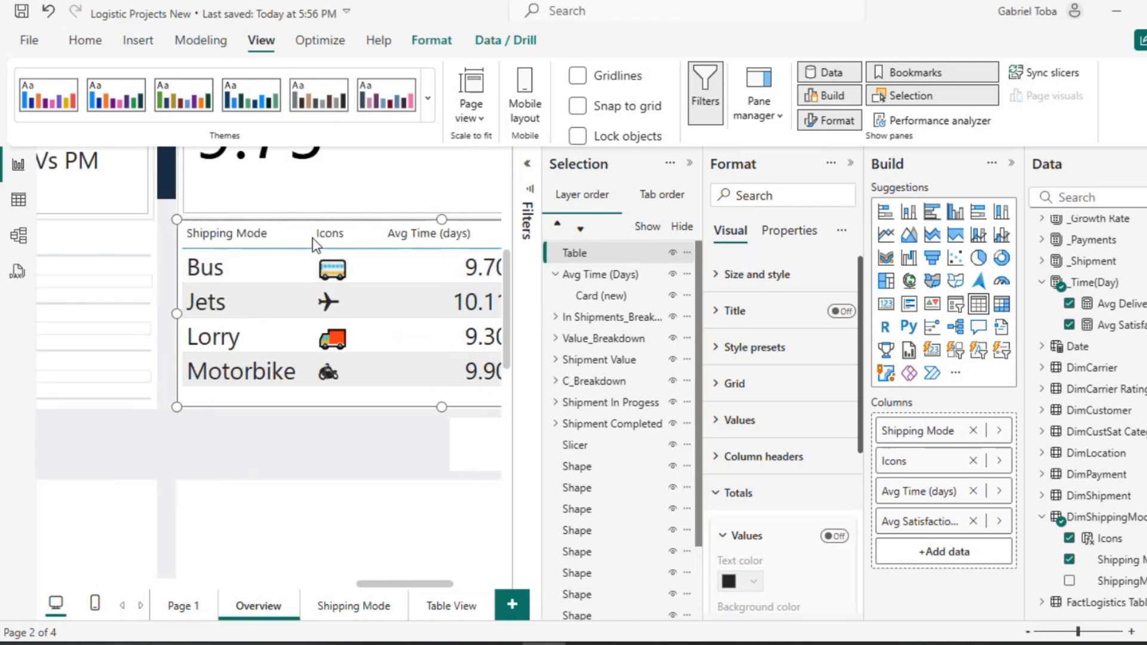
{"action": "left_click_drag", "start_coordinate": [311, 231], "coordinate": [324, 232]}
{"action": "scroll", "coordinate": [365, 277], "scroll_direction": "right", "scroll_amount": 3}
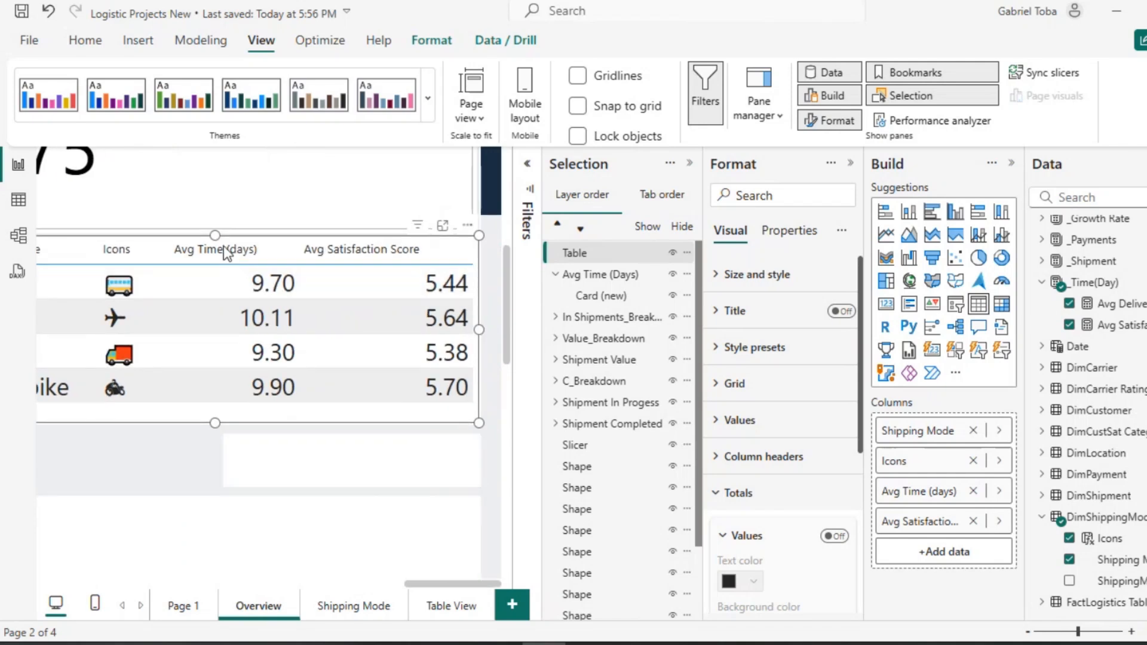
Set the font size of the table's column headers to 11.
{"action": "left_click", "coordinate": [721, 459]}
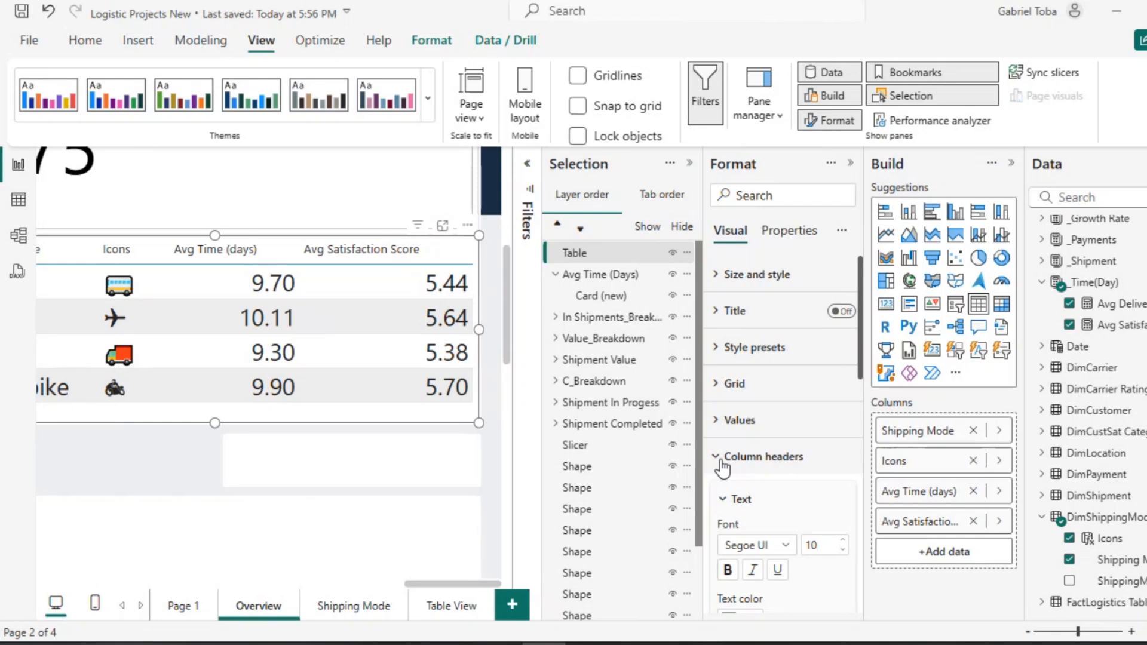
{"action": "left_click", "coordinate": [842, 541]}
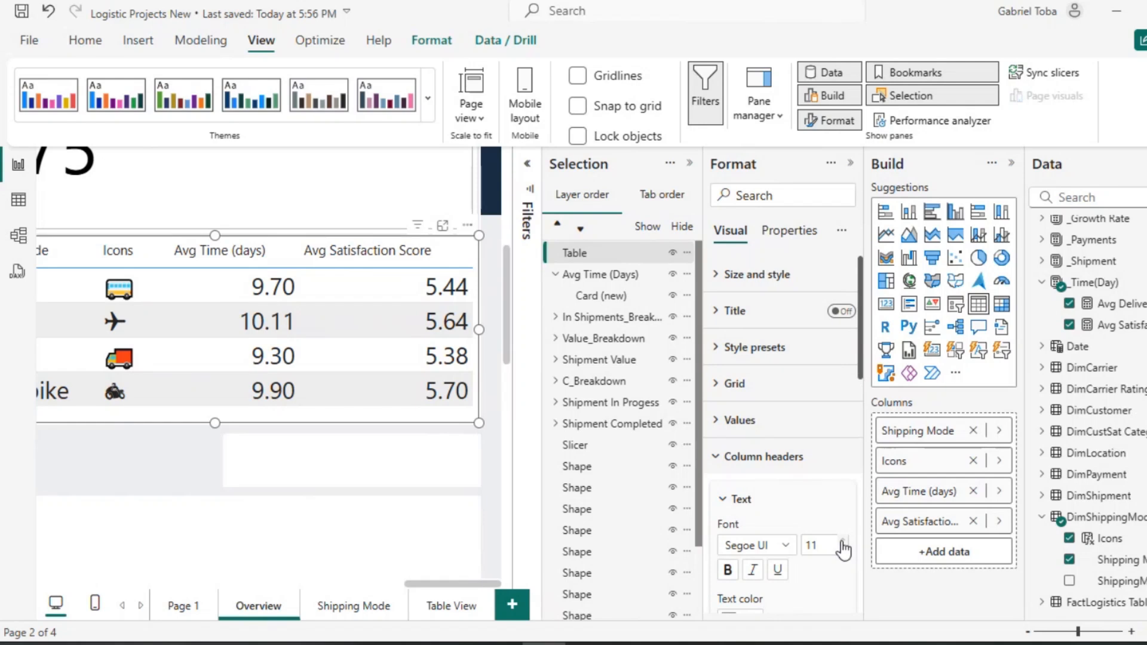
Turn on data bars for the Avg Satisfaction Score column and open their conditional formatting settings.
{"action": "scroll", "coordinate": [770, 460], "scroll_direction": "down", "scroll_amount": 3}
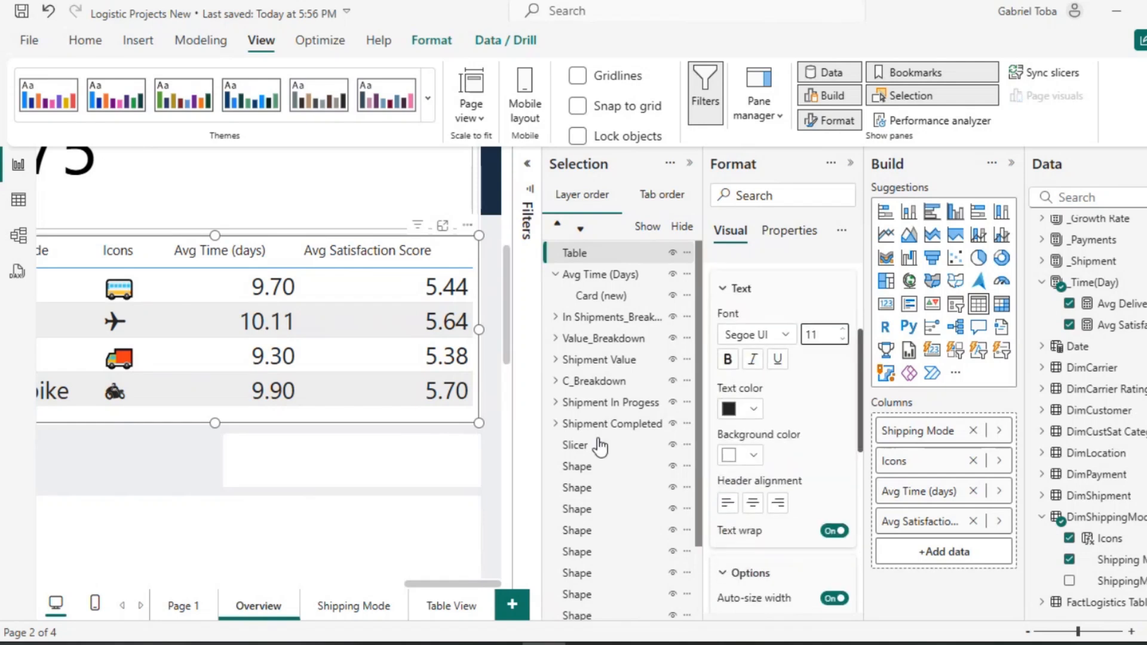
{"action": "scroll", "coordinate": [786, 502], "scroll_direction": "down", "scroll_amount": 5}
{"action": "left_click", "coordinate": [741, 449]}
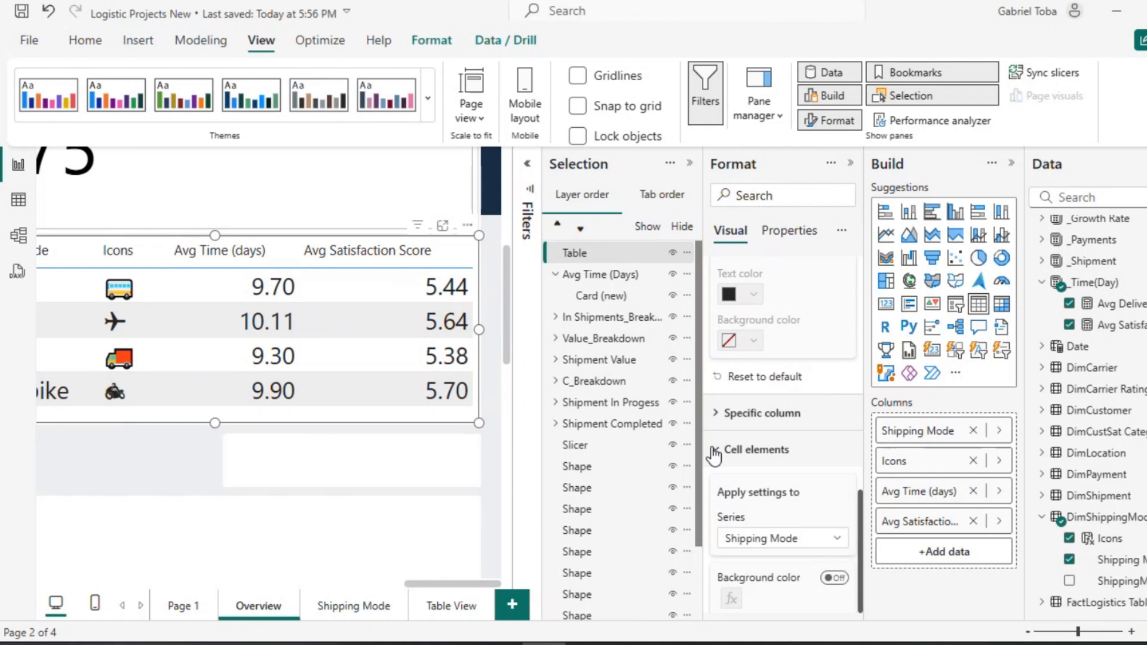
{"action": "scroll", "coordinate": [818, 553], "scroll_direction": "down", "scroll_amount": 3}
{"action": "left_click", "coordinate": [835, 358]}
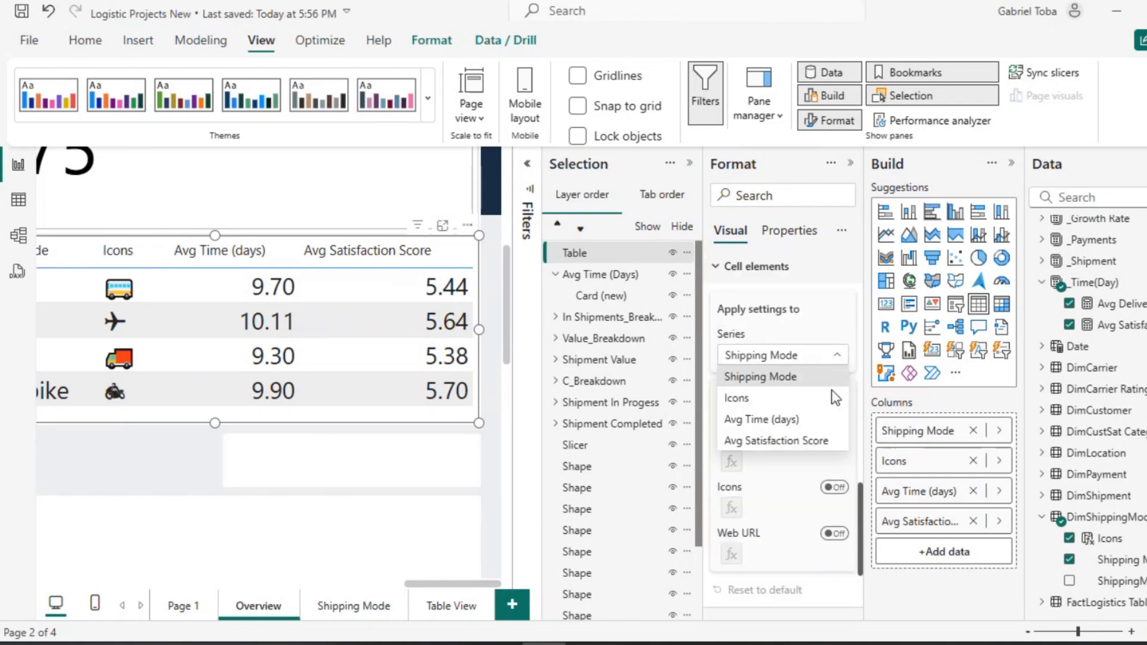
{"action": "left_click", "coordinate": [800, 443]}
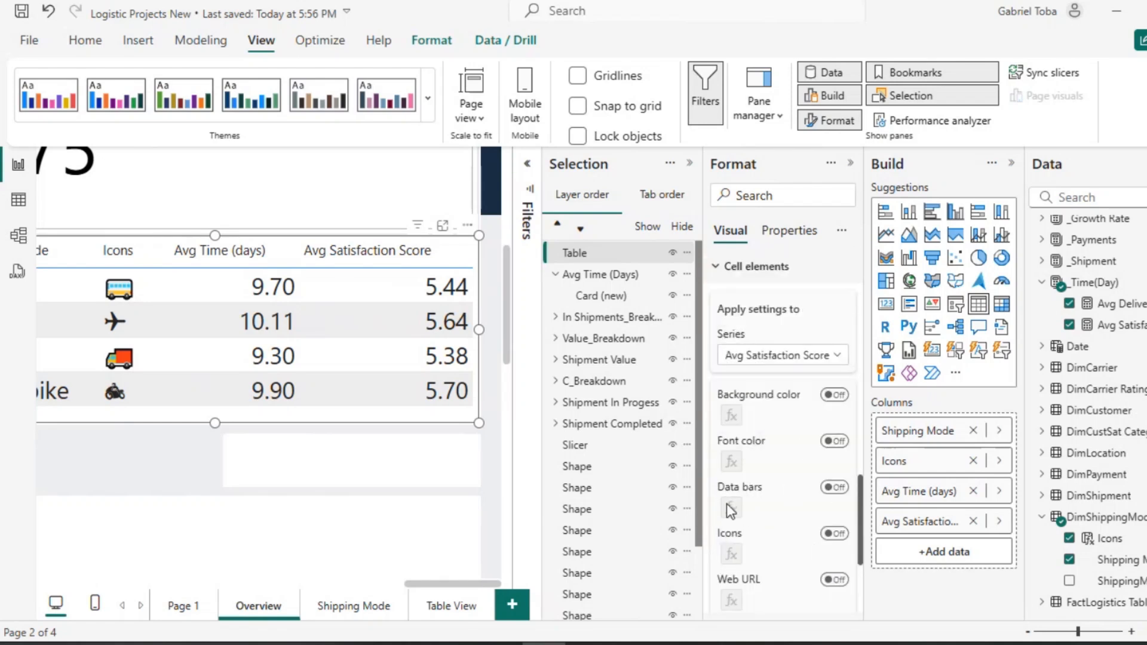
{"action": "left_click", "coordinate": [833, 488]}
{"action": "left_click", "coordinate": [731, 508]}
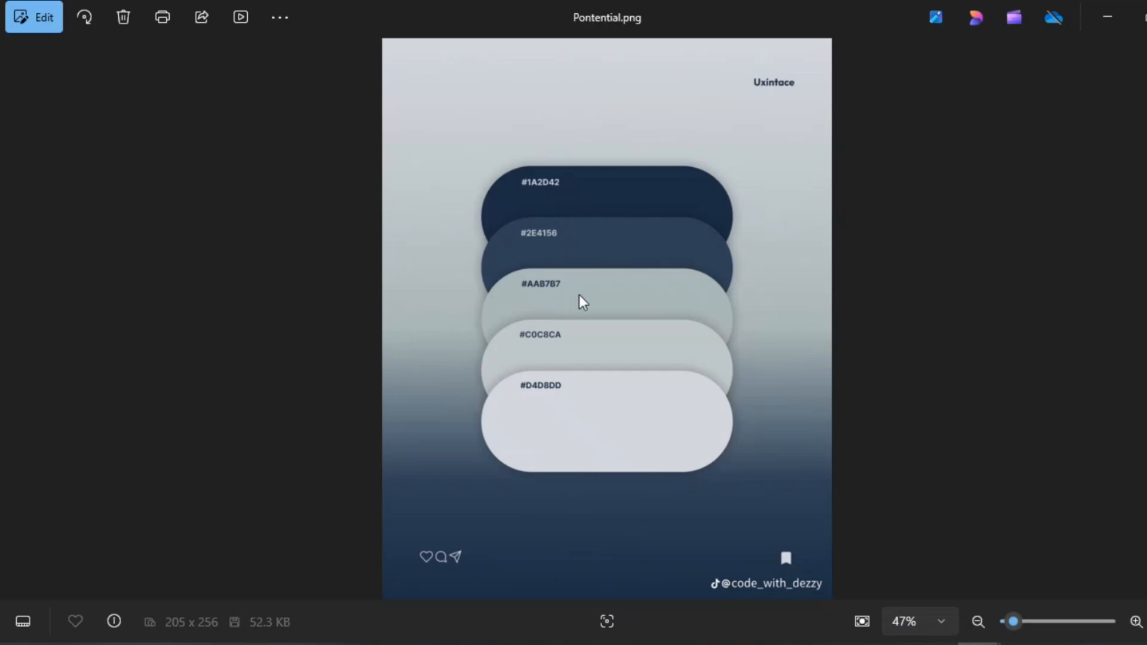
Return to Power BI Desktop and set the positive bar color of the Avg Satisfaction Score data bars to #AAB7B7.
{"action": "left_click", "coordinate": [1107, 19]}
{"action": "left_click", "coordinate": [246, 399]}
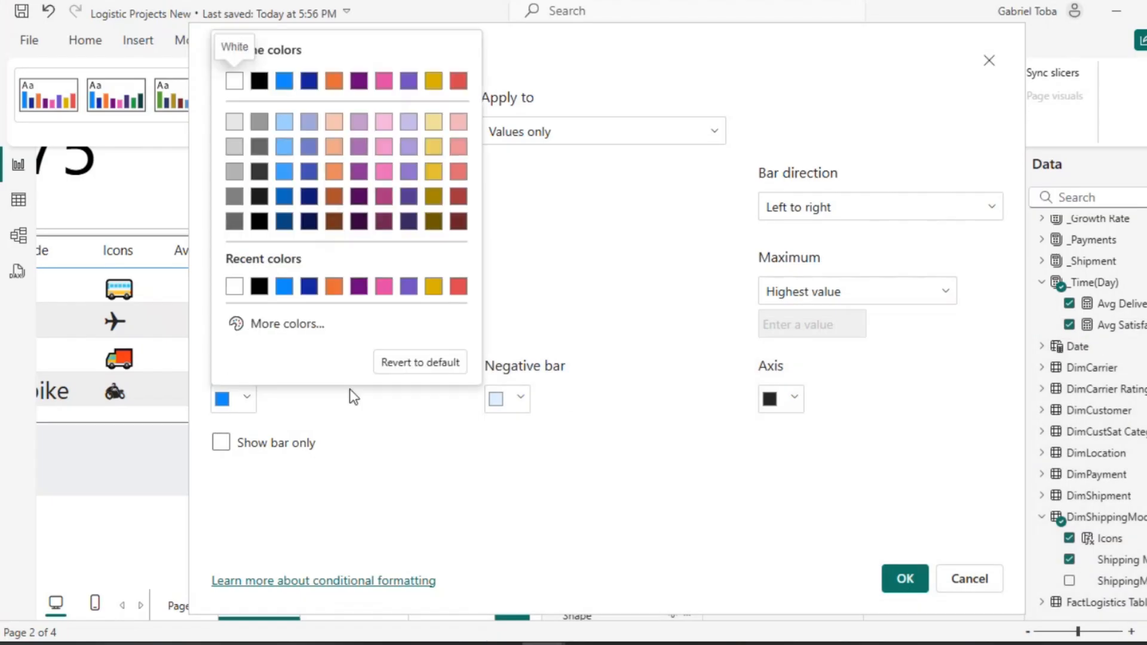
{"action": "left_click", "coordinate": [305, 326]}
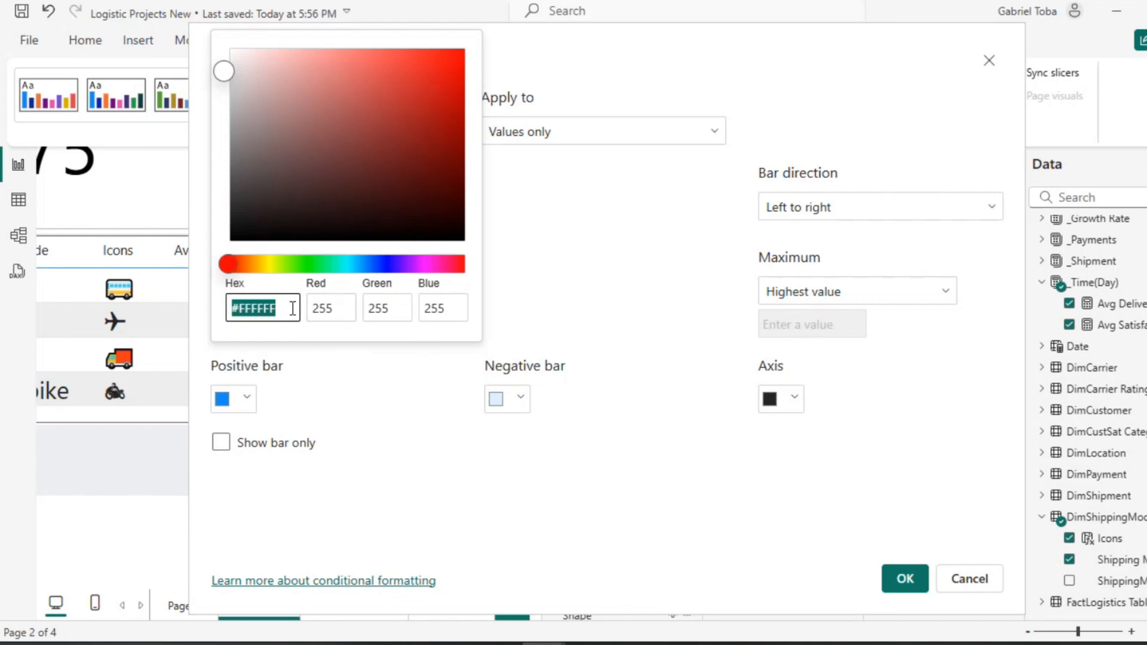
{"action": "type", "text": "aab7"}
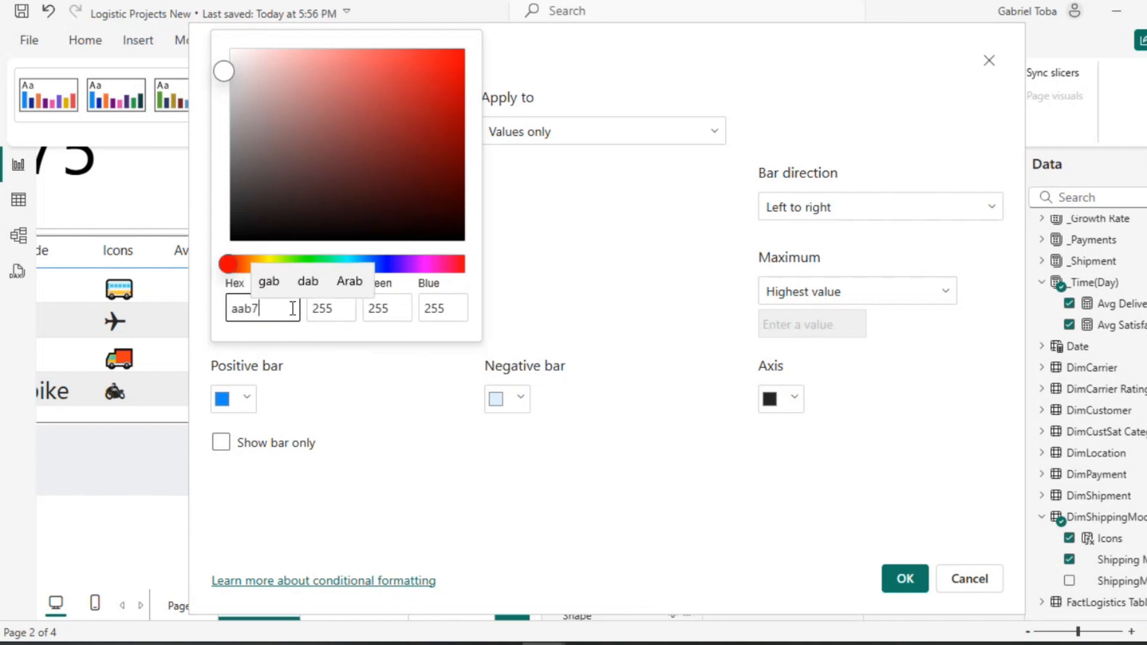
{"action": "type", "text": "7b7"}
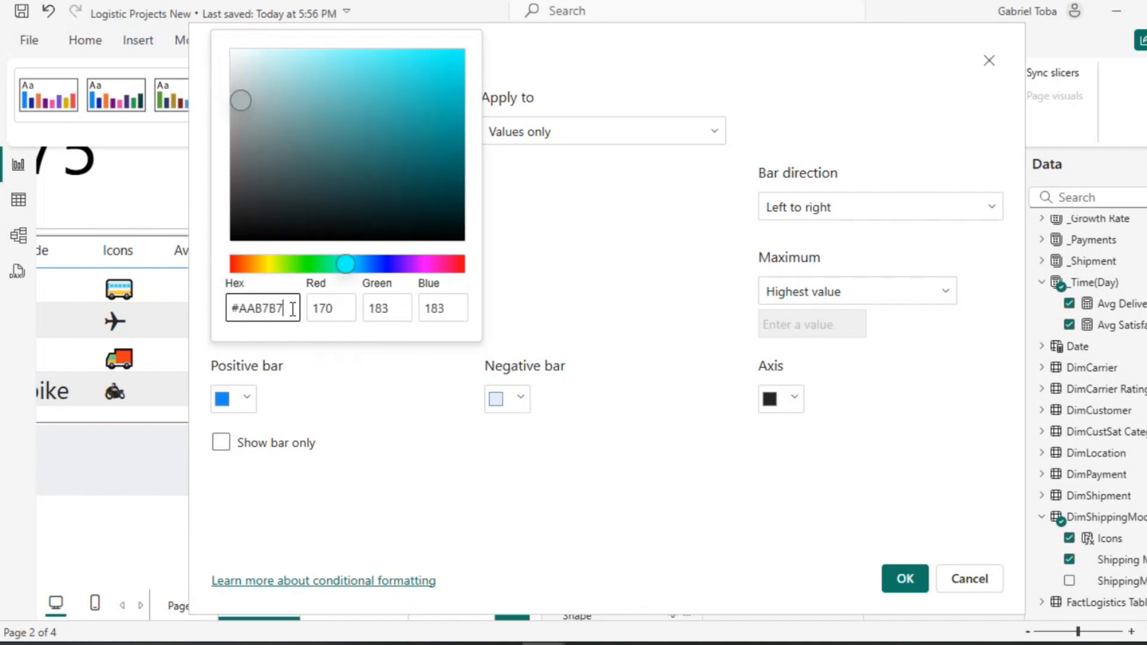
{"action": "left_click", "coordinate": [725, 550]}
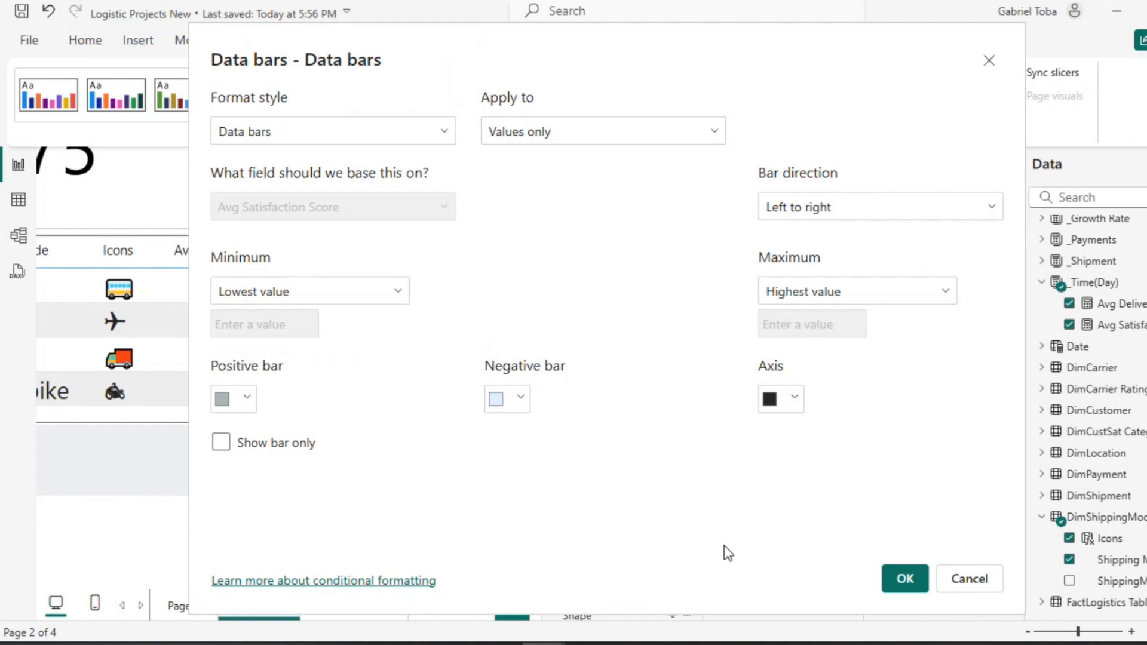
{"action": "left_click", "coordinate": [903, 579]}
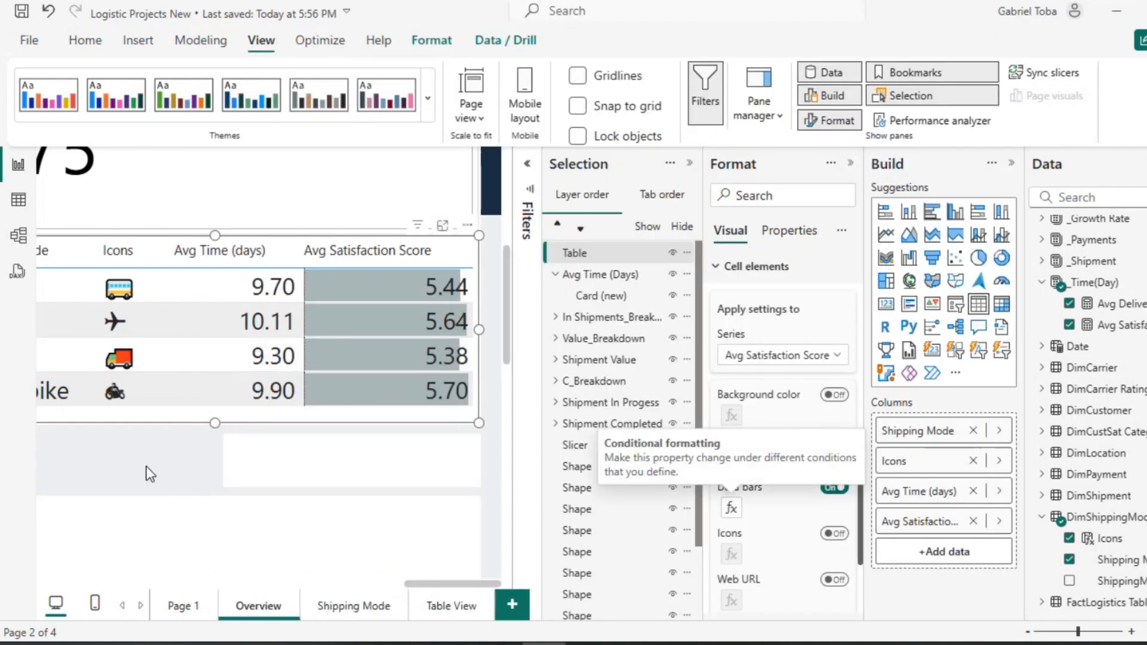
{"action": "scroll", "coordinate": [146, 466], "scroll_direction": "left", "scroll_amount": 3}
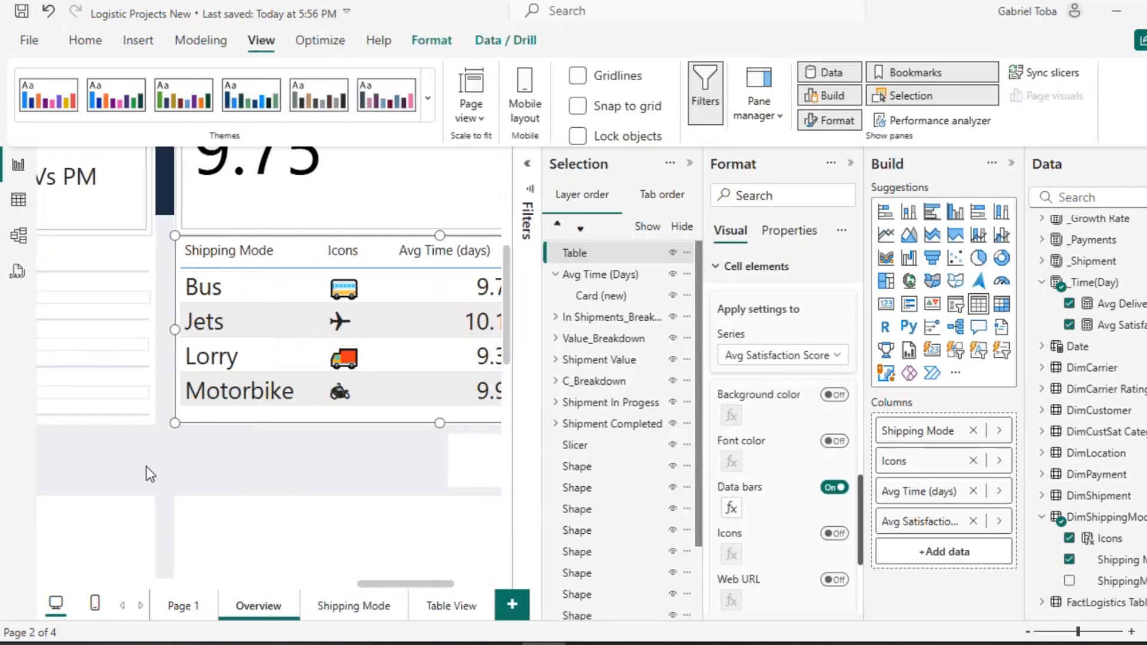
Turn off the background of the shipping mode table.
{"action": "left_click", "coordinate": [720, 266]}
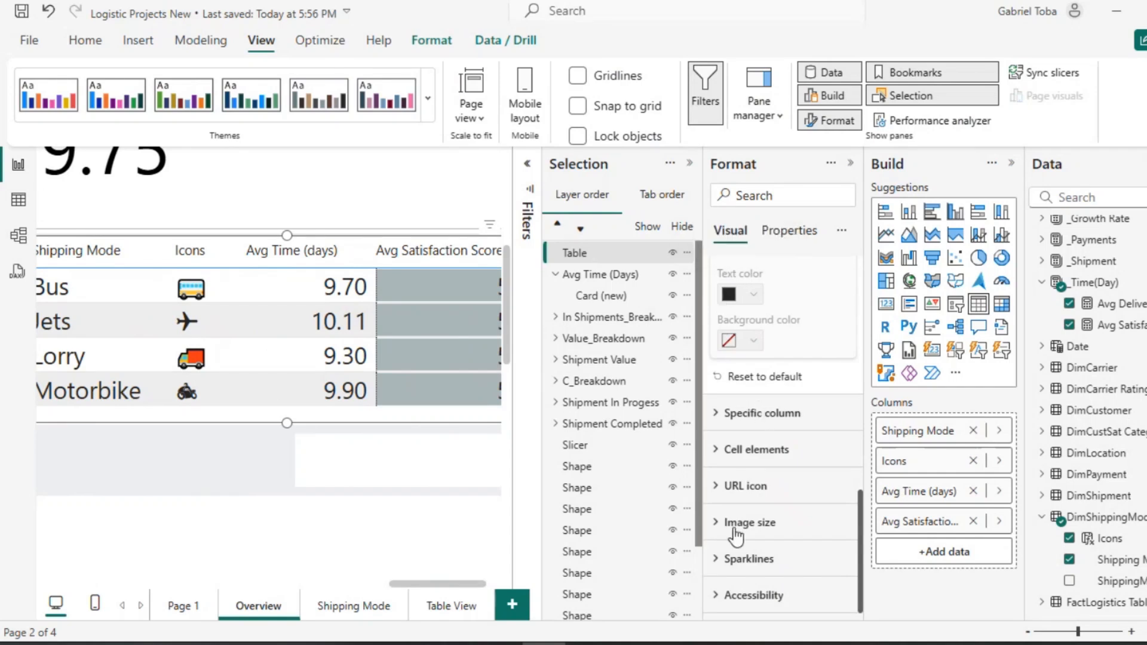
{"action": "scroll", "coordinate": [323, 447], "scroll_direction": "left", "scroll_amount": 5}
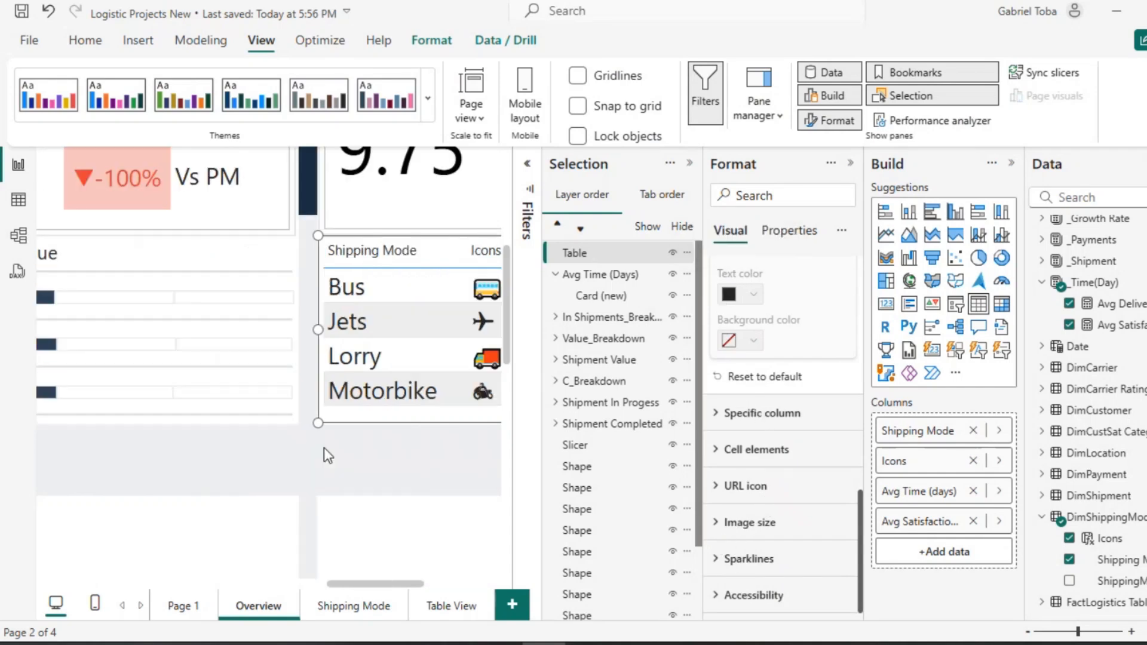
{"action": "scroll", "coordinate": [323, 447], "scroll_direction": "right", "scroll_amount": 6}
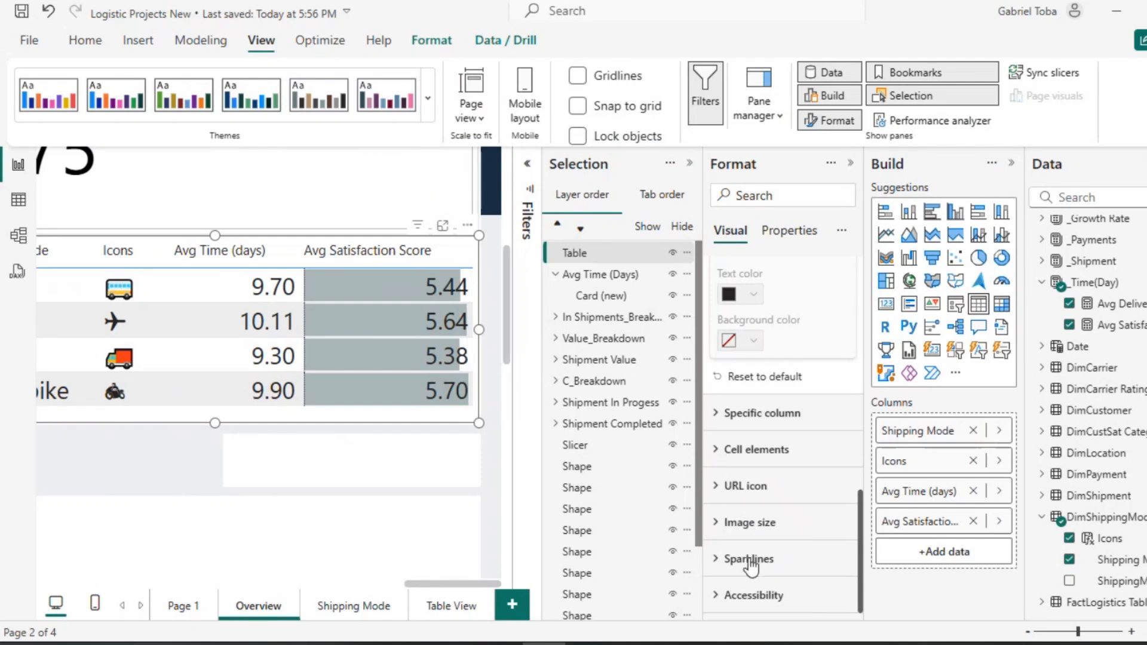
{"action": "scroll", "coordinate": [749, 557], "scroll_direction": "up", "scroll_amount": 3}
{"action": "left_click", "coordinate": [718, 411]}
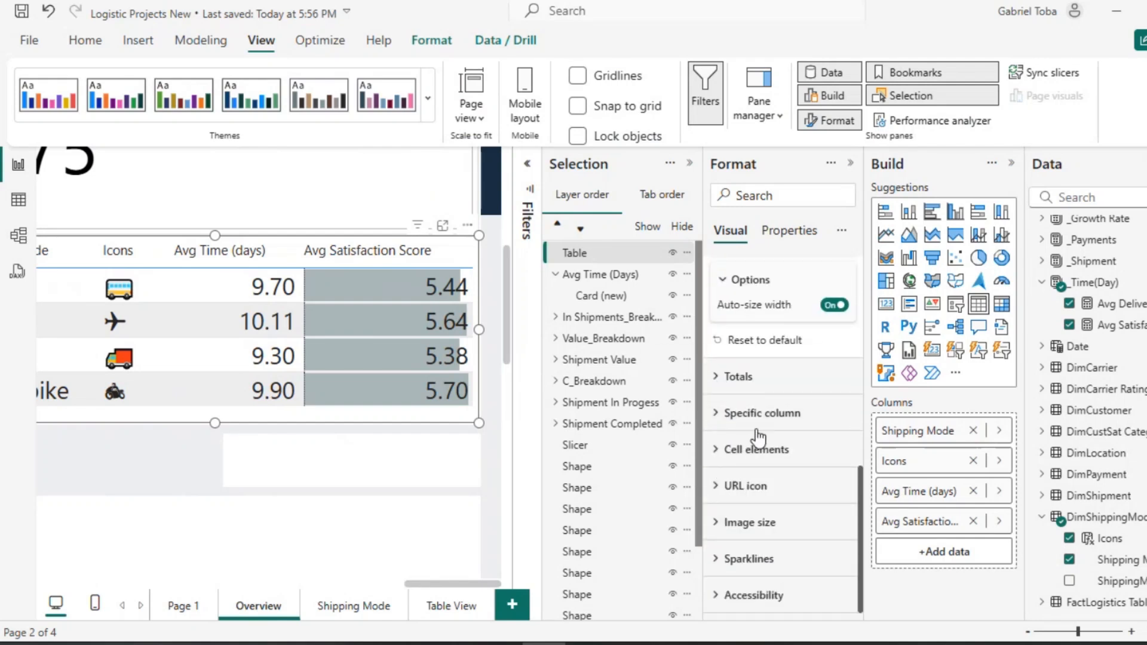
{"action": "scroll", "coordinate": [756, 435], "scroll_direction": "up", "scroll_amount": 4}
{"action": "scroll", "coordinate": [757, 436], "scroll_direction": "up", "scroll_amount": 3}
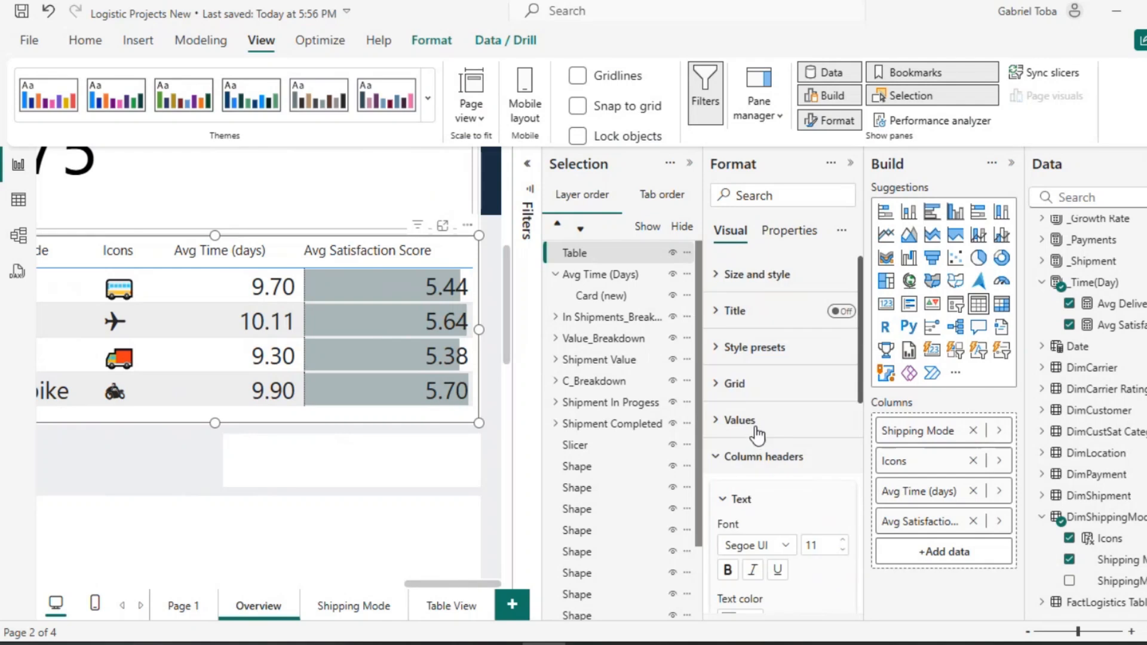
{"action": "left_click", "coordinate": [717, 459]}
{"action": "left_click", "coordinate": [718, 388]}
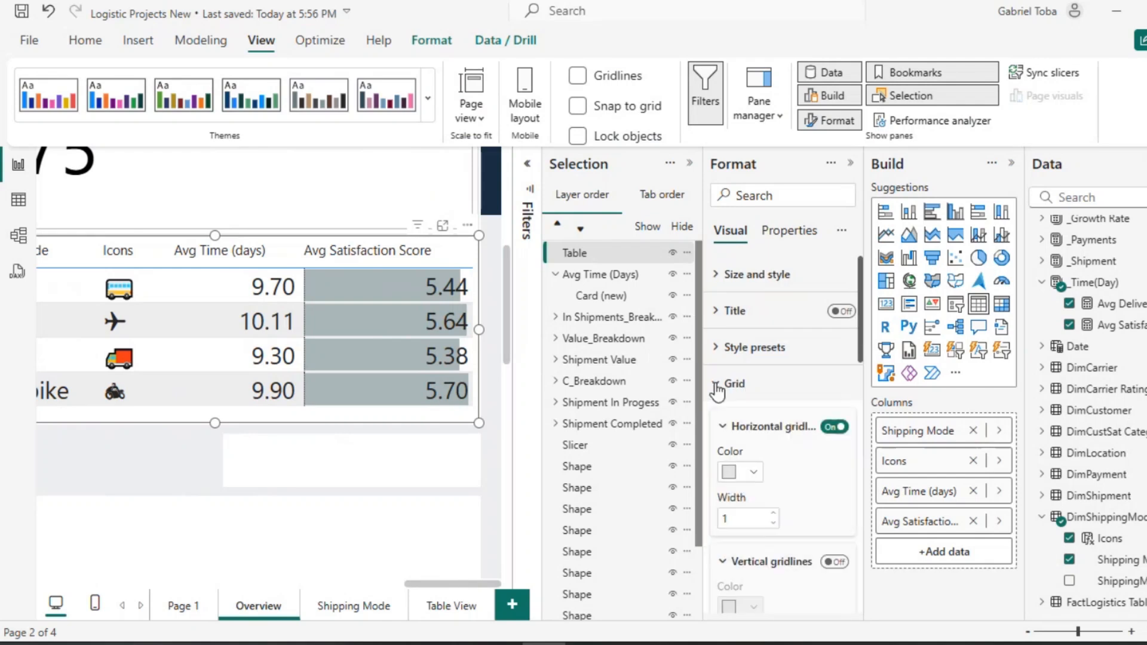
{"action": "left_click", "coordinate": [717, 348]}
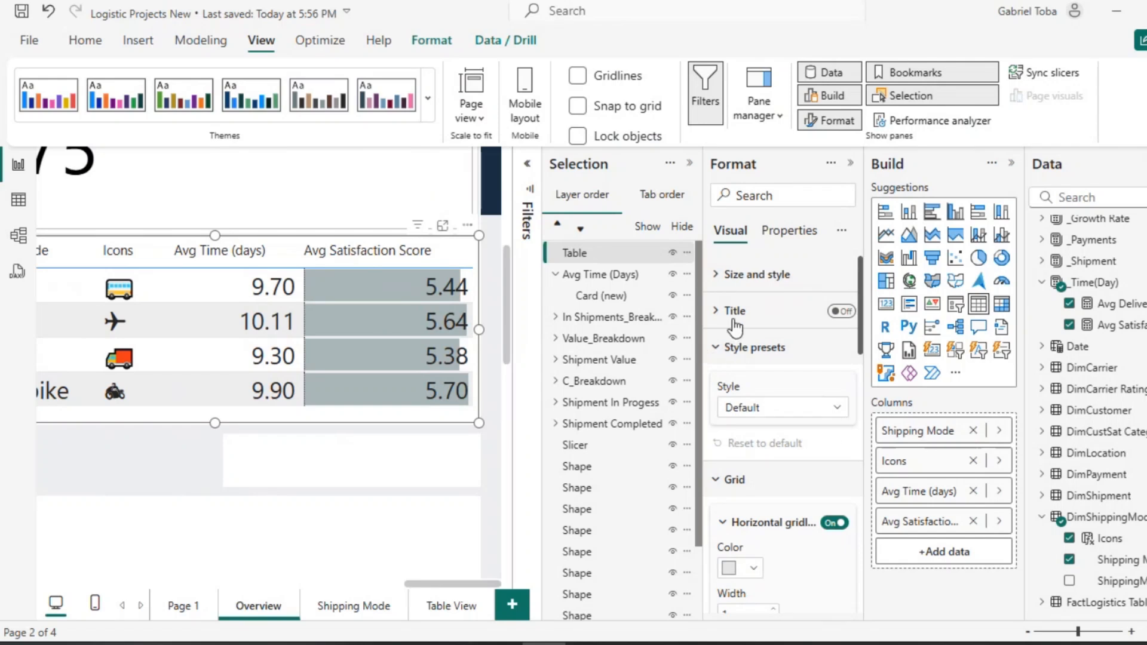
{"action": "left_click", "coordinate": [728, 274]}
{"action": "scroll", "coordinate": [788, 385], "scroll_direction": "down", "scroll_amount": 5}
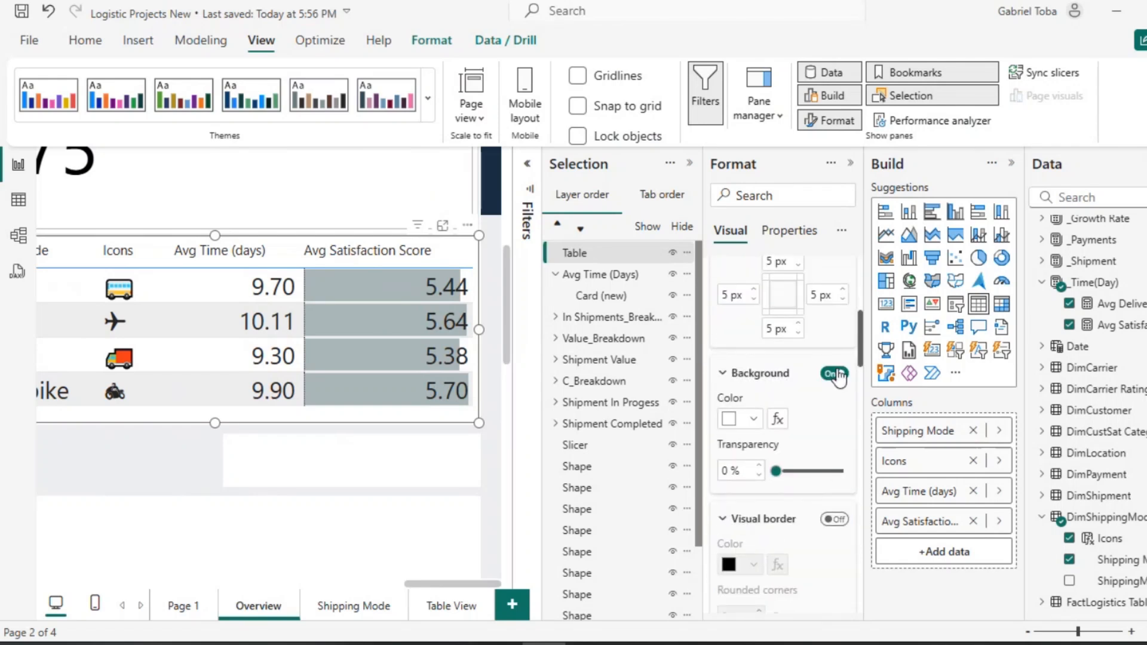
{"action": "left_click", "coordinate": [836, 375]}
{"action": "scroll", "coordinate": [807, 413], "scroll_direction": "down", "scroll_amount": 8}
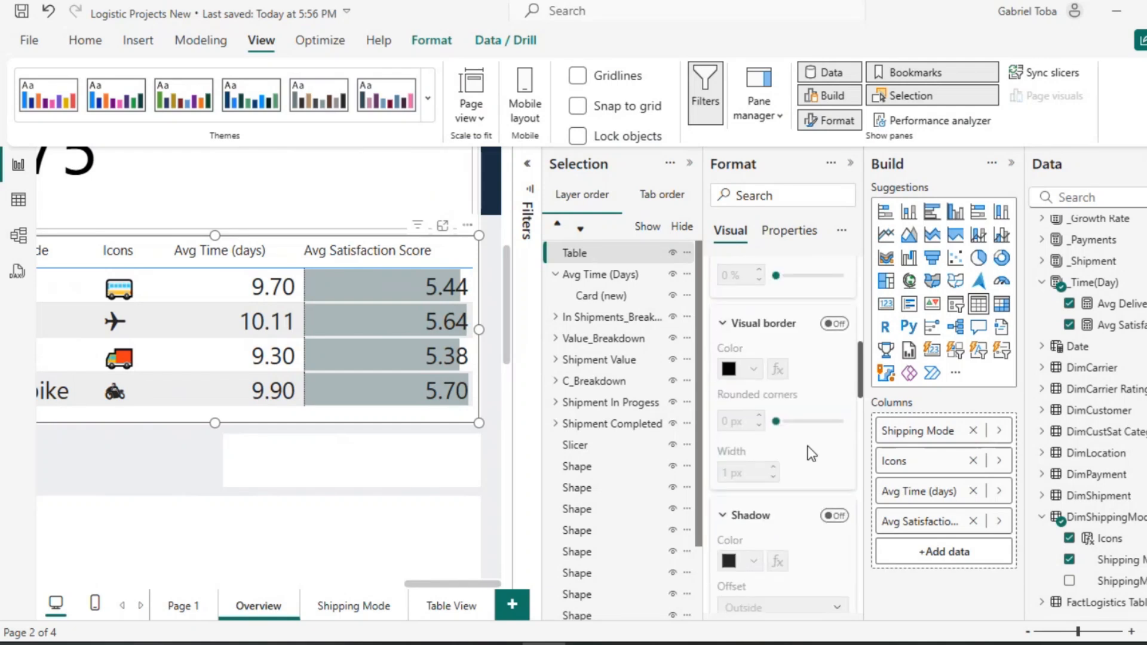
Set the grid border color of the shipping mode table to the recently used light gray.
{"action": "scroll", "coordinate": [810, 452], "scroll_direction": "up", "scroll_amount": 10}
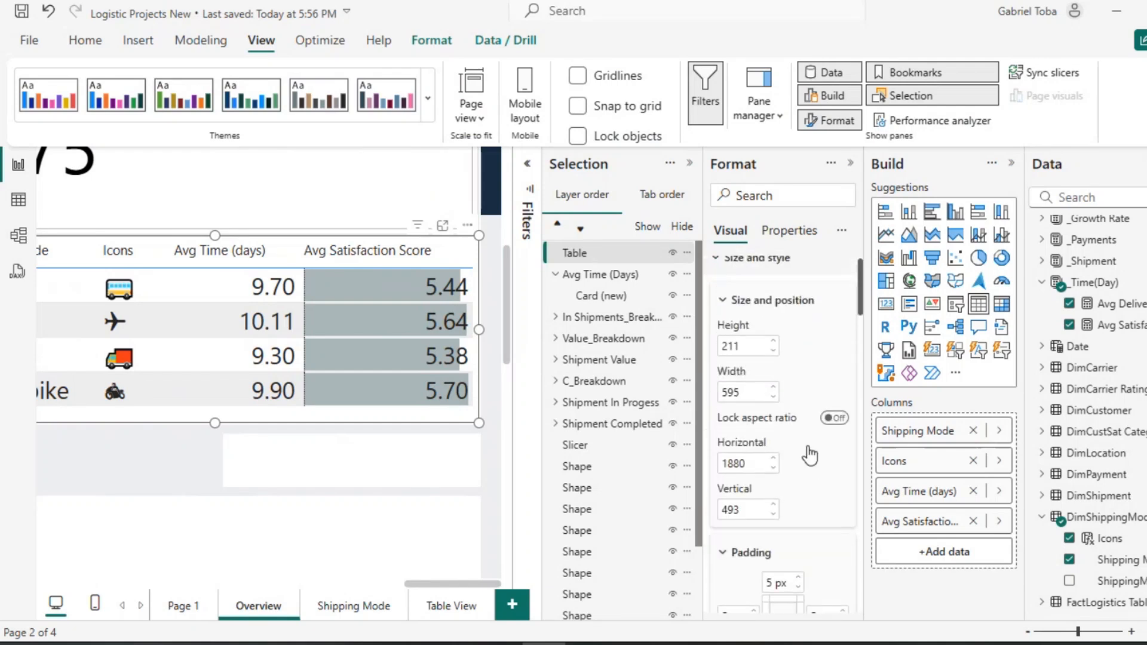
{"action": "scroll", "coordinate": [810, 452], "scroll_direction": "down", "scroll_amount": 6}
{"action": "scroll", "coordinate": [811, 452], "scroll_direction": "down", "scroll_amount": 5}
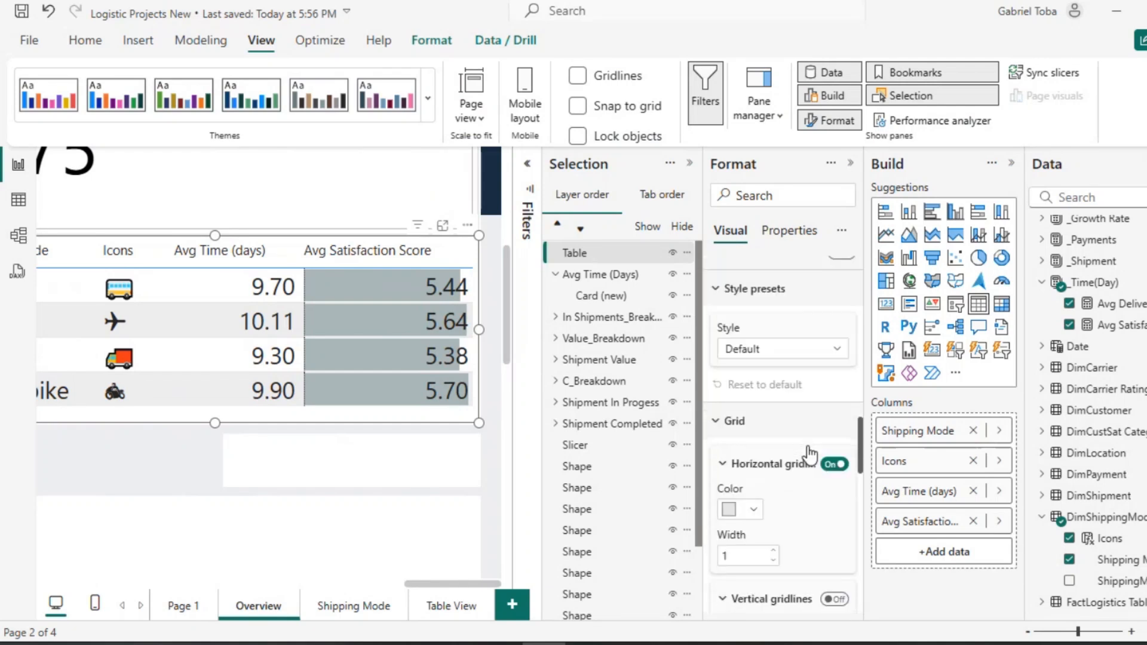
{"action": "scroll", "coordinate": [764, 477], "scroll_direction": "down", "scroll_amount": 6}
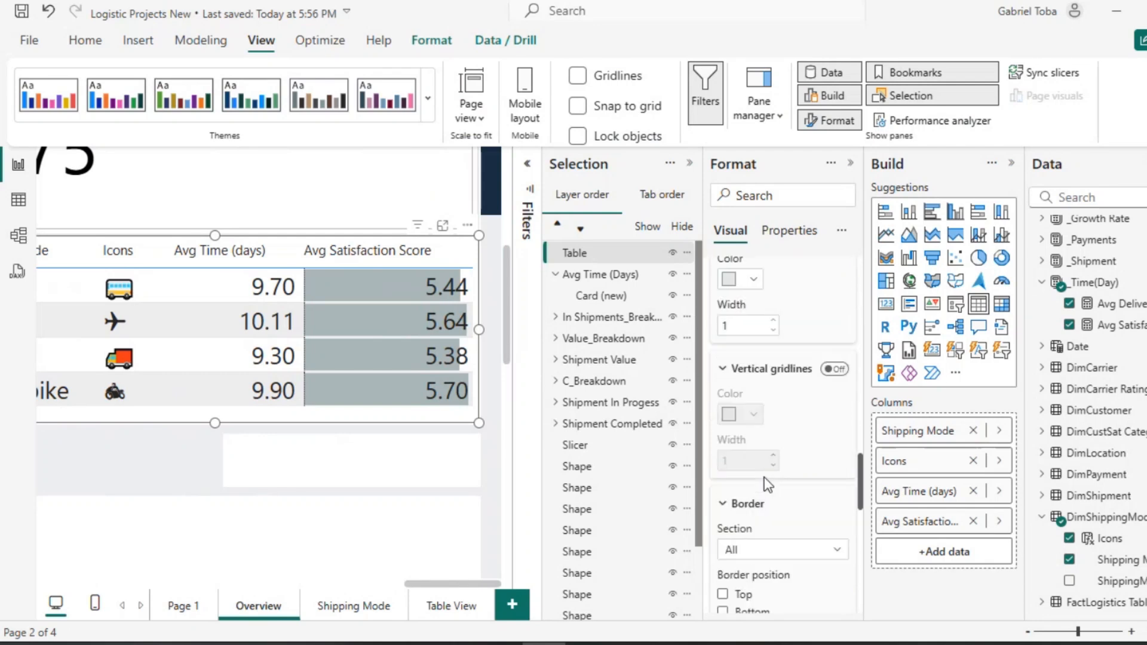
{"action": "left_click", "coordinate": [754, 514]}
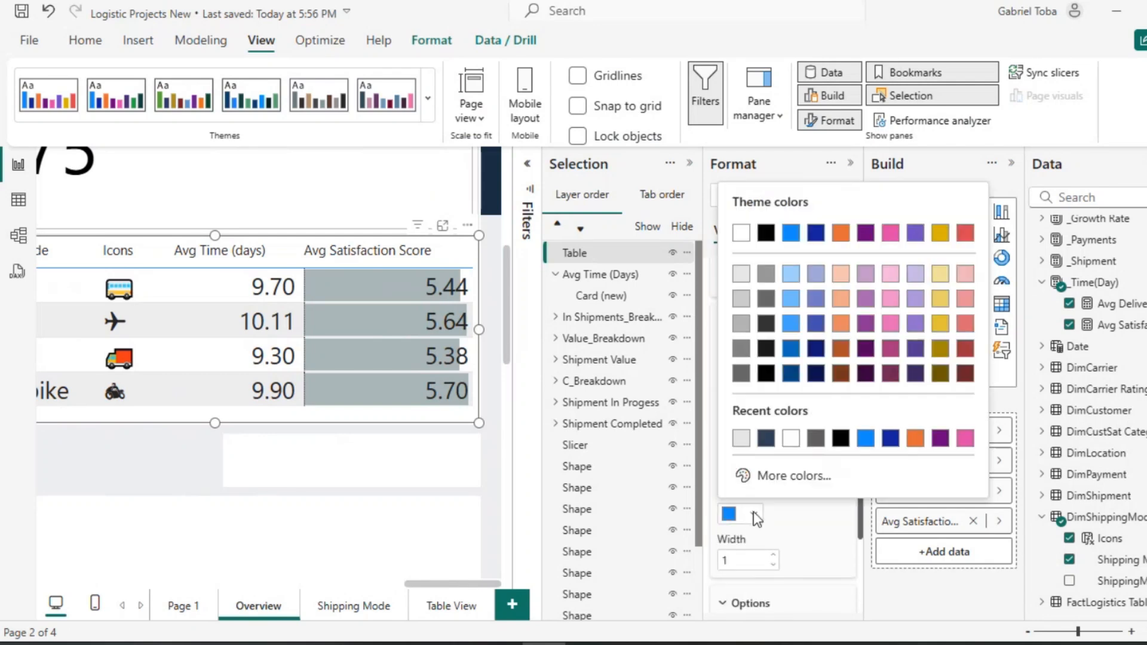
{"action": "left_click", "coordinate": [741, 439]}
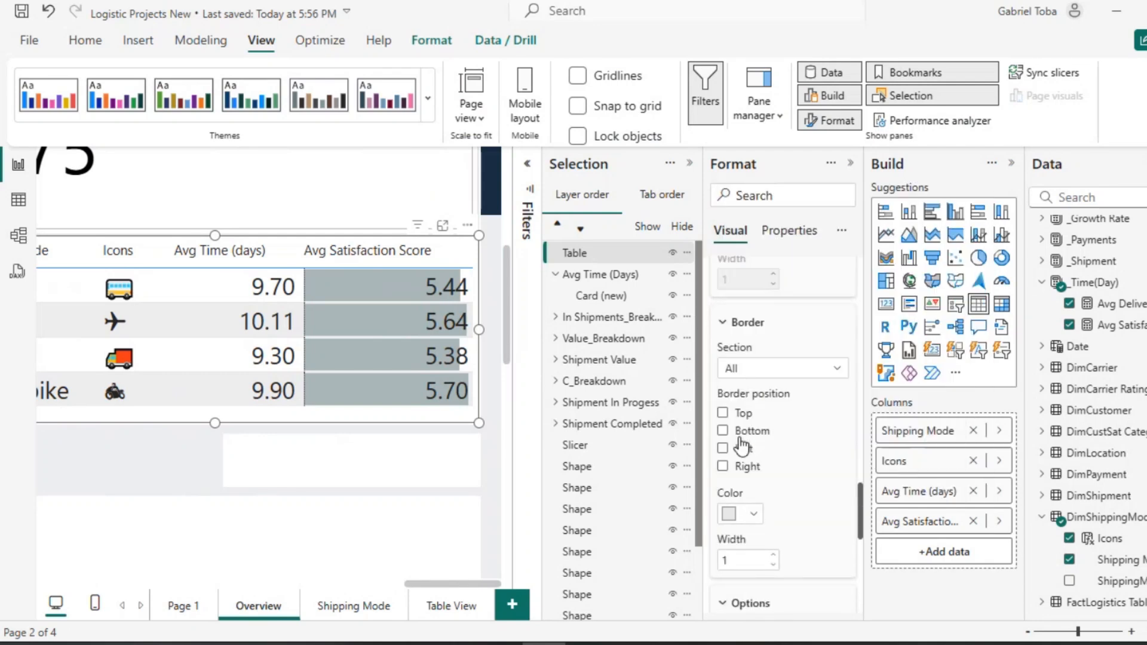
Deselect the table, fit the report page to the canvas width and collapse the Format pane.
{"action": "left_click", "coordinate": [162, 467]}
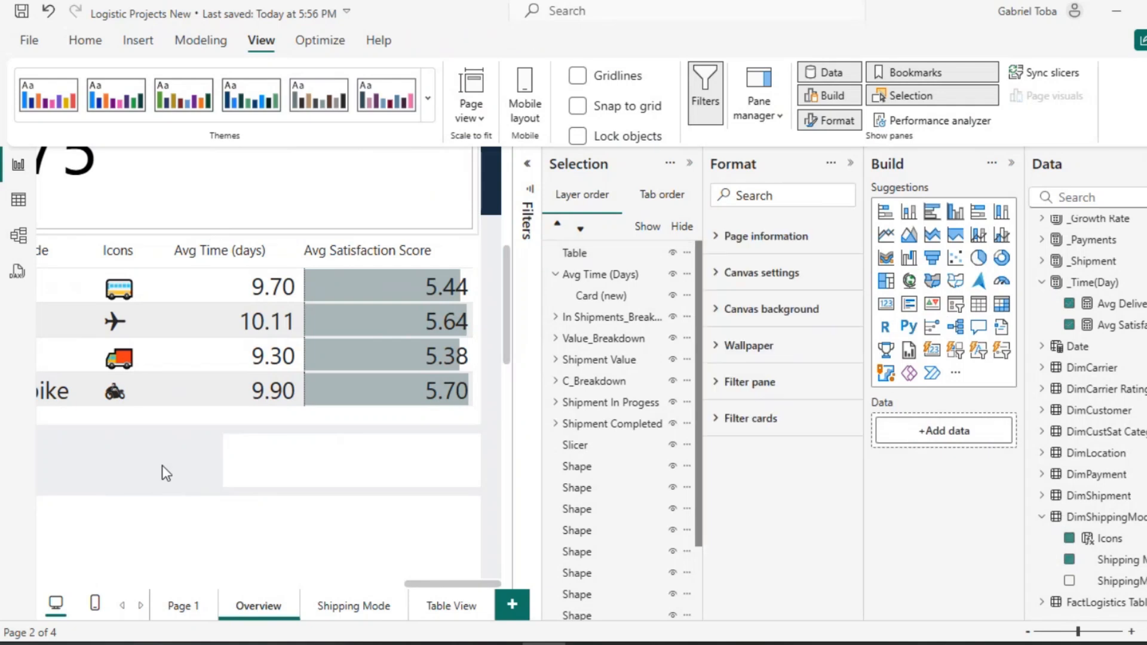
{"action": "scroll", "coordinate": [162, 467], "scroll_direction": "left", "scroll_amount": 3}
{"action": "left_click", "coordinate": [475, 111]}
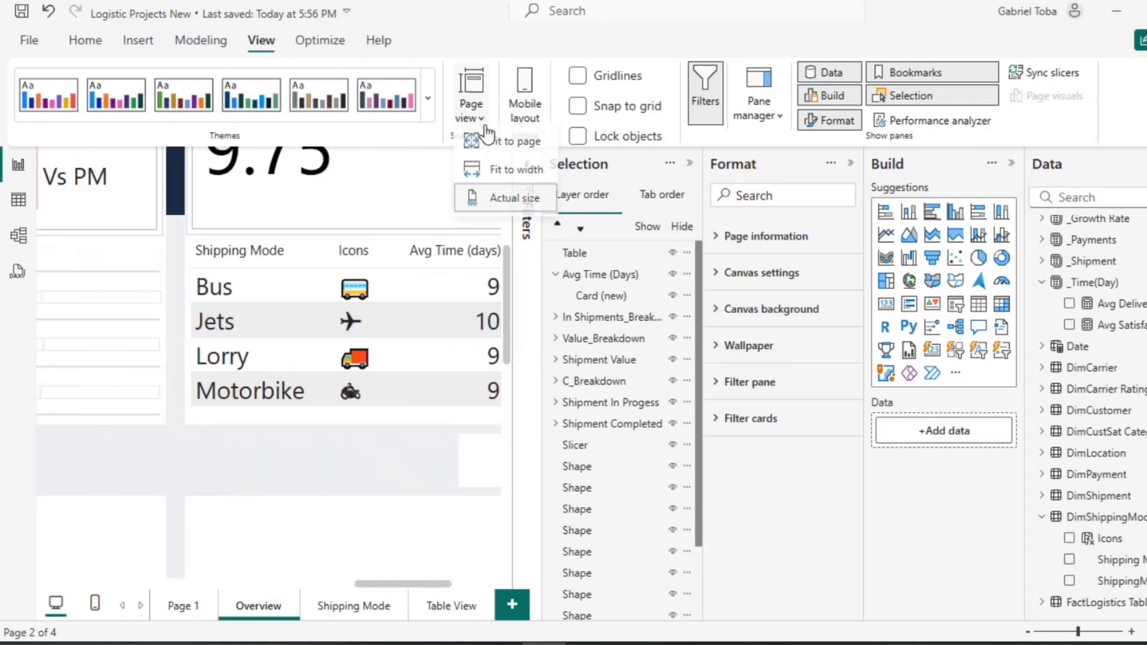
{"action": "left_click", "coordinate": [544, 181]}
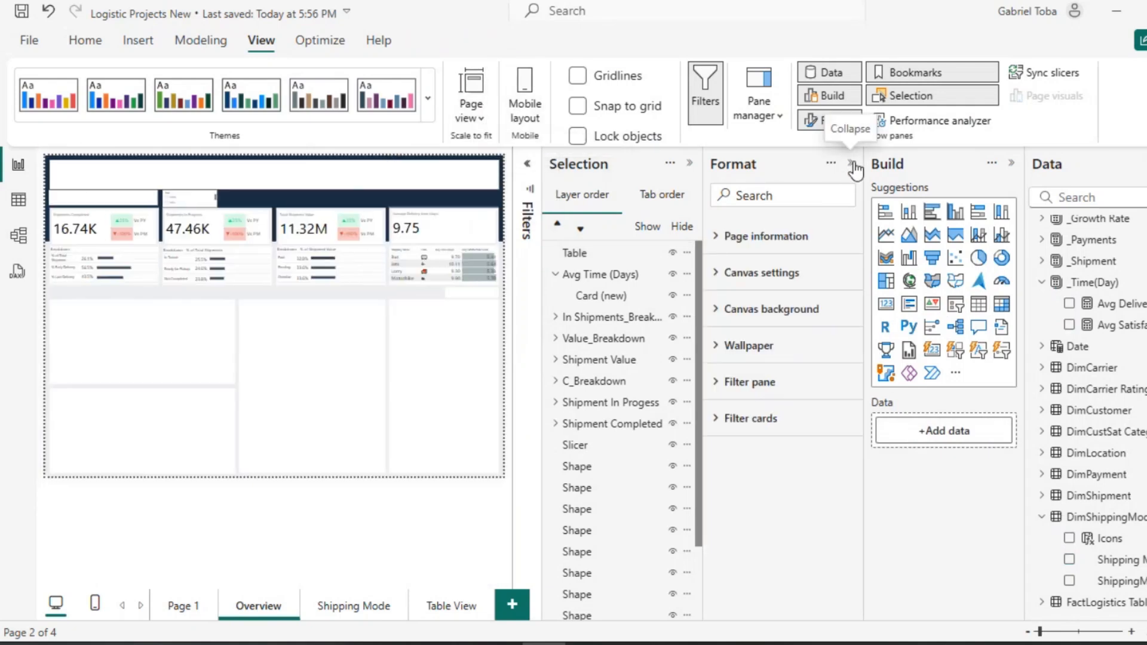
{"action": "left_click", "coordinate": [850, 163]}
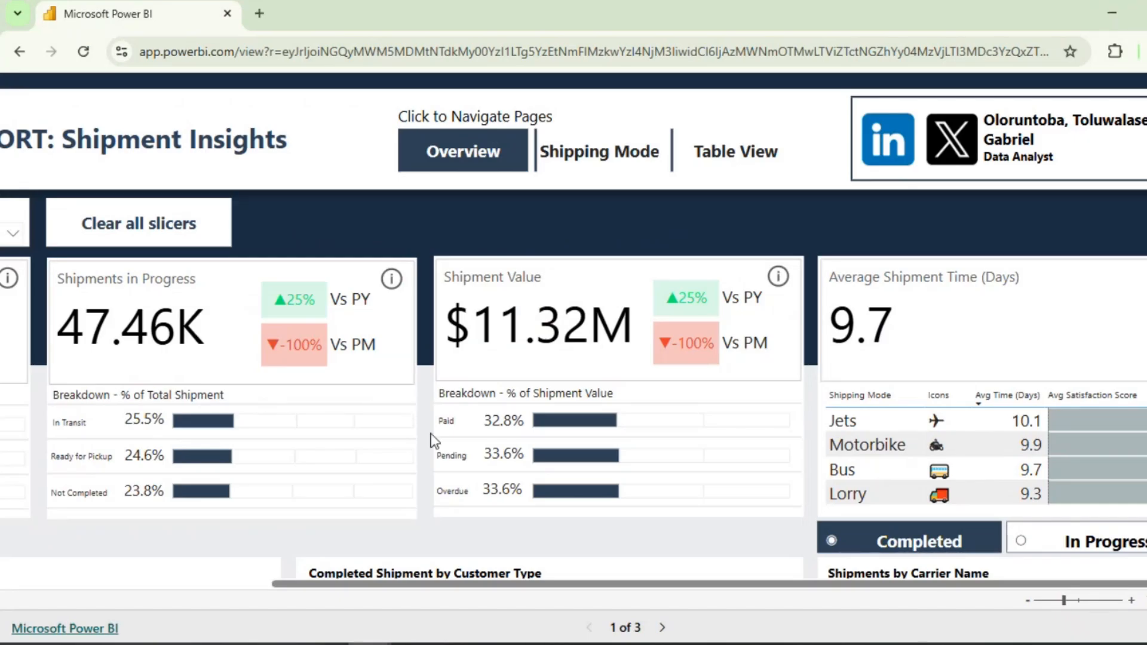
Examine the published report's Overview page, including its KPI breakdowns, shipment trend charts, customer type donut and carrier chart.
{"action": "scroll", "coordinate": [434, 441], "scroll_direction": "down", "scroll_amount": 7}
{"action": "scroll", "coordinate": [434, 441], "scroll_direction": "left", "scroll_amount": 6}
{"action": "scroll", "coordinate": [434, 441], "scroll_direction": "up", "scroll_amount": 4}
{"action": "scroll", "coordinate": [434, 441], "scroll_direction": "down", "scroll_amount": 3}
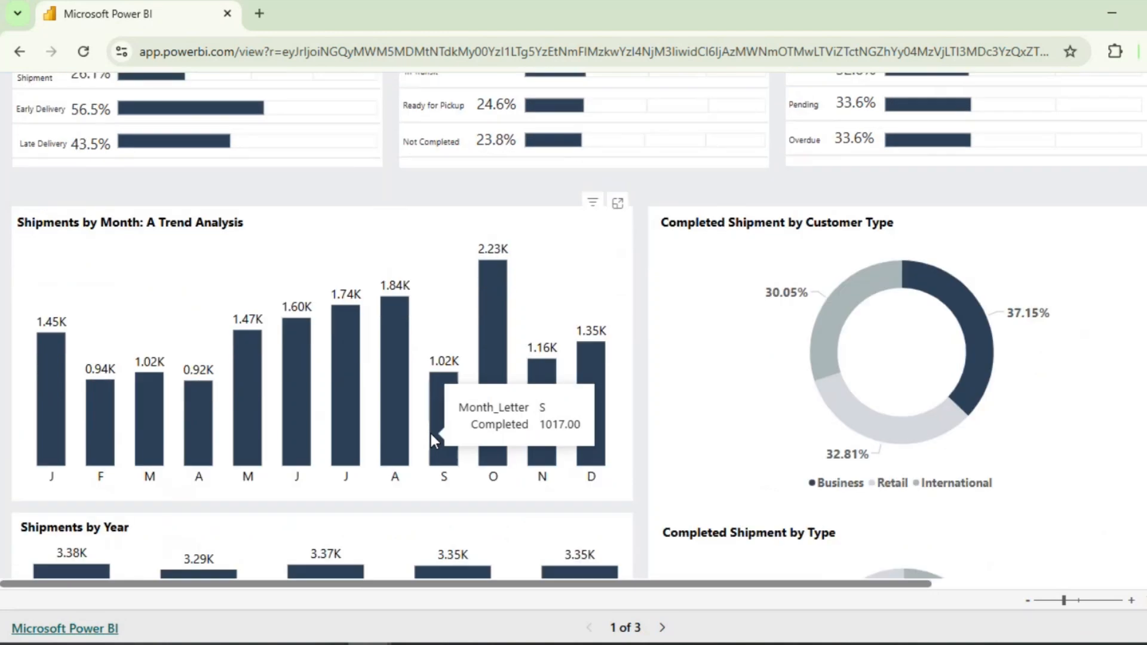
{"action": "scroll", "coordinate": [432, 441], "scroll_direction": "down", "scroll_amount": 3}
{"action": "scroll", "coordinate": [431, 435], "scroll_direction": "up", "scroll_amount": 4}
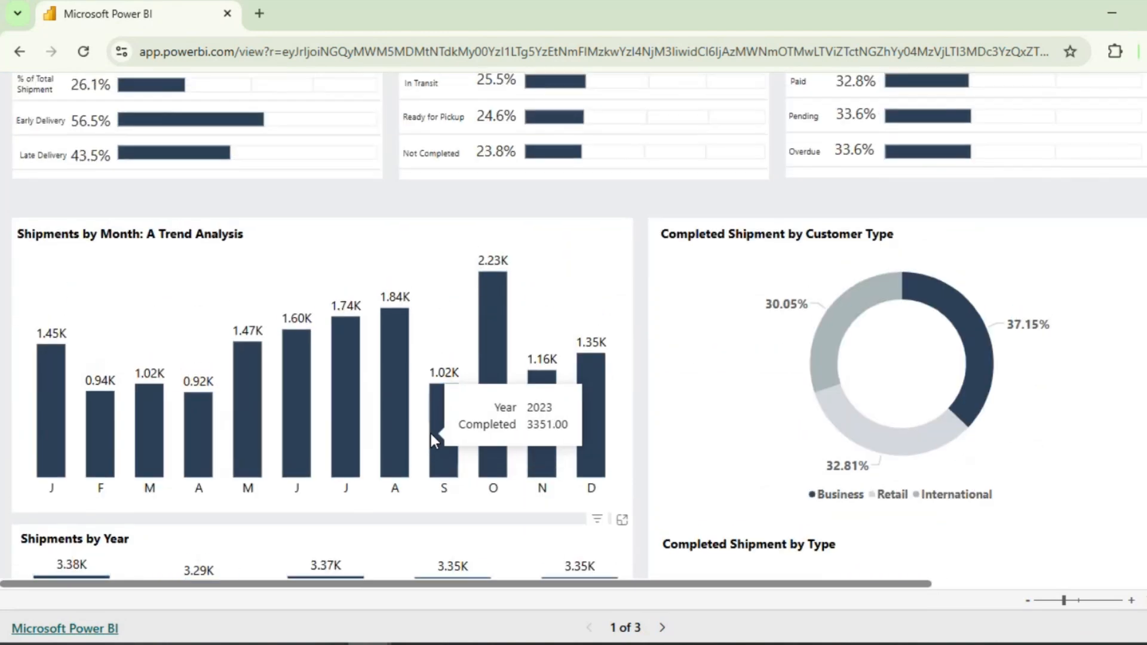
{"action": "scroll", "coordinate": [431, 435], "scroll_direction": "right", "scroll_amount": 5}
{"action": "scroll", "coordinate": [433, 440], "scroll_direction": "up", "scroll_amount": 1}
{"action": "scroll", "coordinate": [433, 439], "scroll_direction": "left", "scroll_amount": 5}
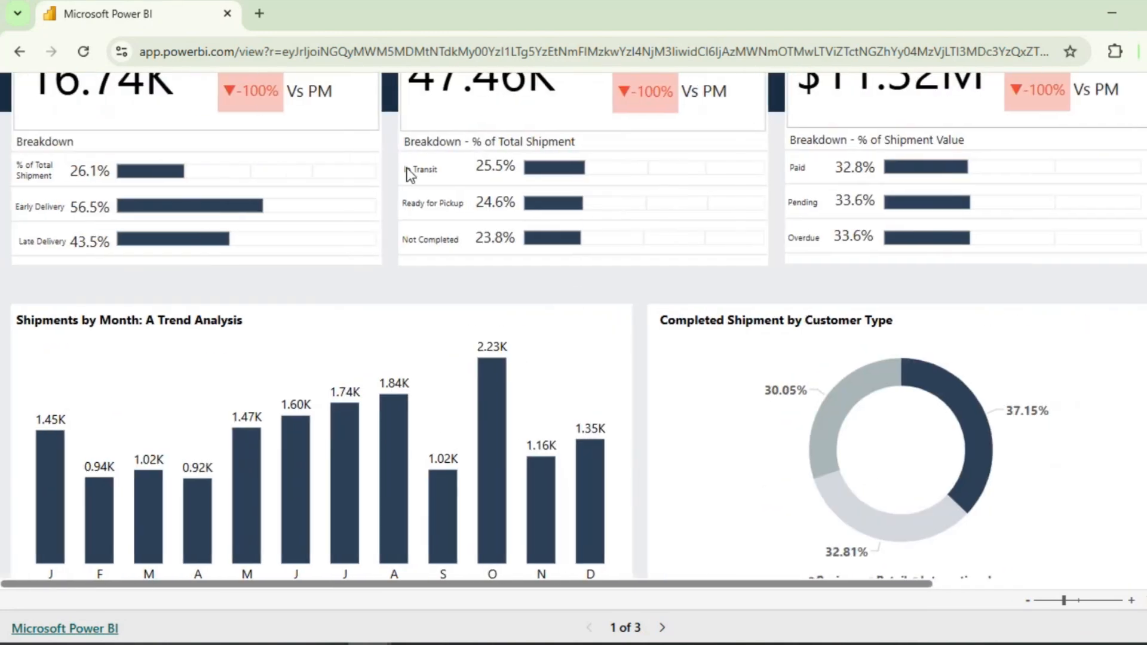
{"action": "scroll", "coordinate": [720, 348], "scroll_direction": "up", "scroll_amount": 4}
{"action": "scroll", "coordinate": [720, 347], "scroll_direction": "down", "scroll_amount": 7}
{"action": "scroll", "coordinate": [737, 331], "scroll_direction": "right", "scroll_amount": 6}
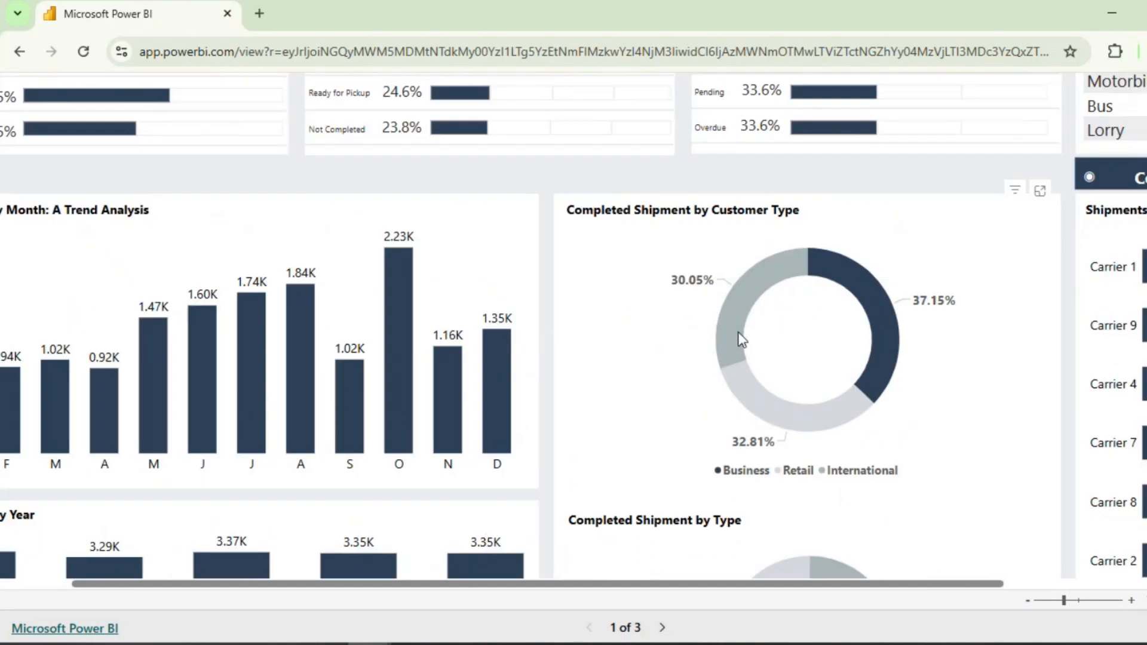
{"action": "scroll", "coordinate": [708, 349], "scroll_direction": "up", "scroll_amount": 1}
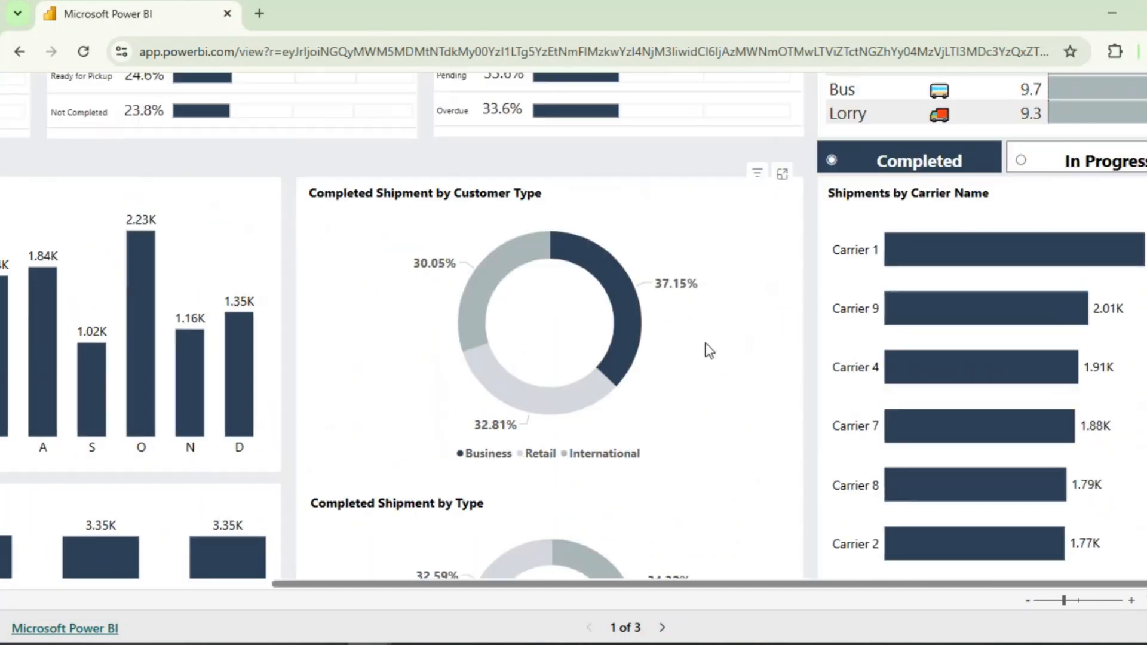
Switch the published report to In Progress shipments, examine how its charts respond, and return to Power BI Desktop.
{"action": "left_click", "coordinate": [1092, 159]}
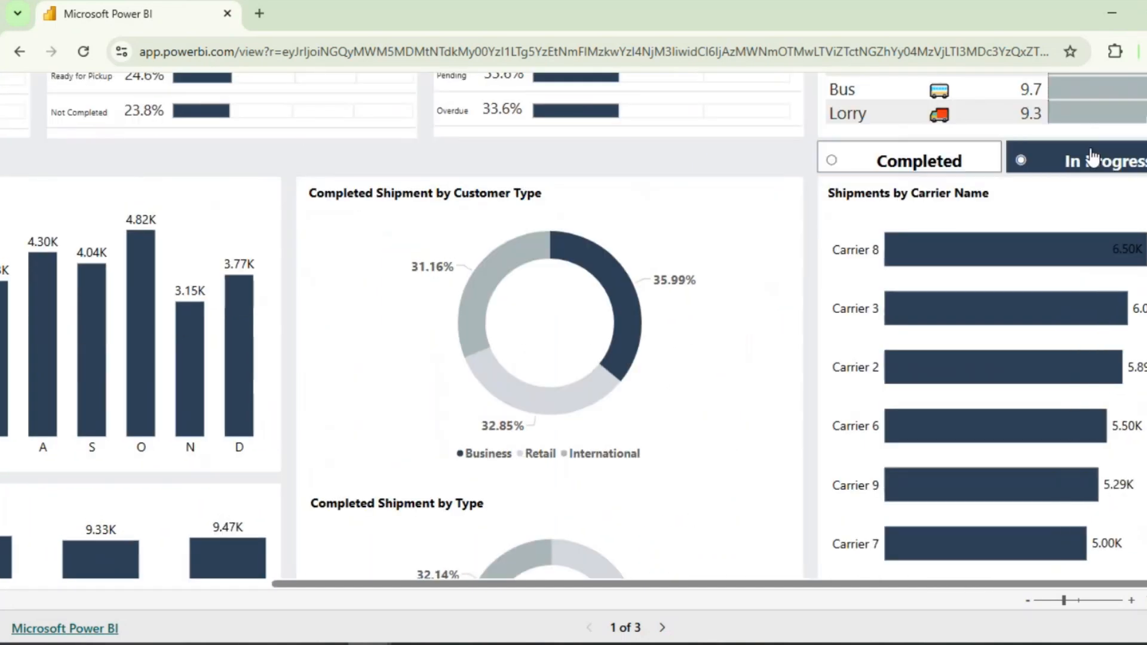
{"action": "scroll", "coordinate": [333, 310], "scroll_direction": "left", "scroll_amount": 5}
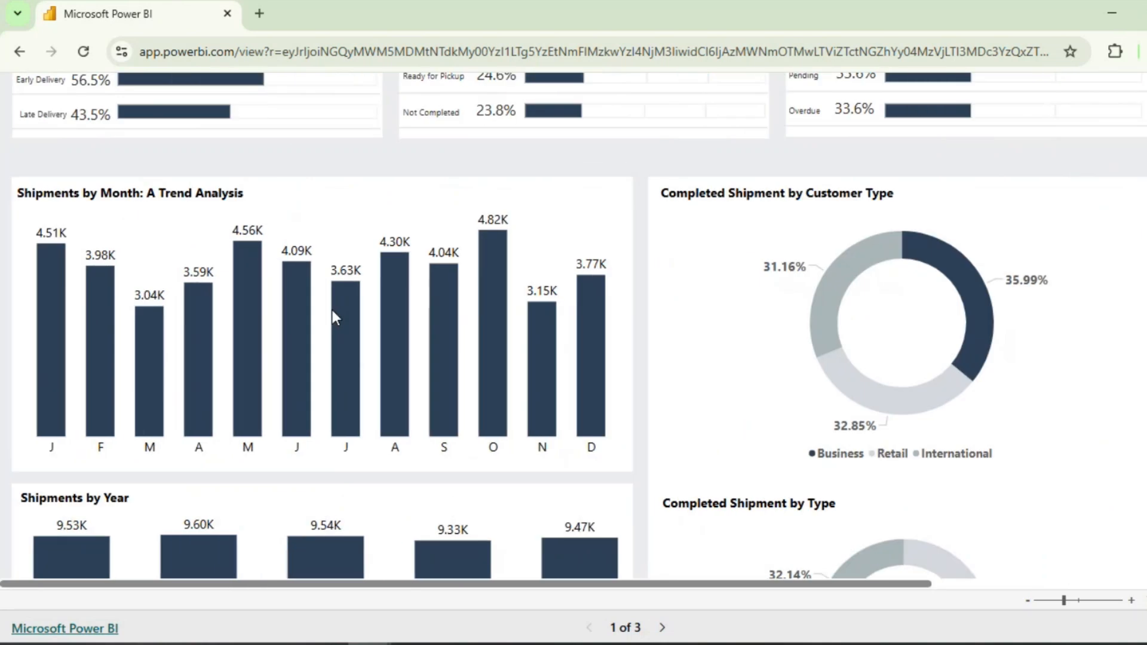
{"action": "scroll", "coordinate": [333, 311], "scroll_direction": "up", "scroll_amount": 3}
{"action": "scroll", "coordinate": [331, 309], "scroll_direction": "down", "scroll_amount": 3}
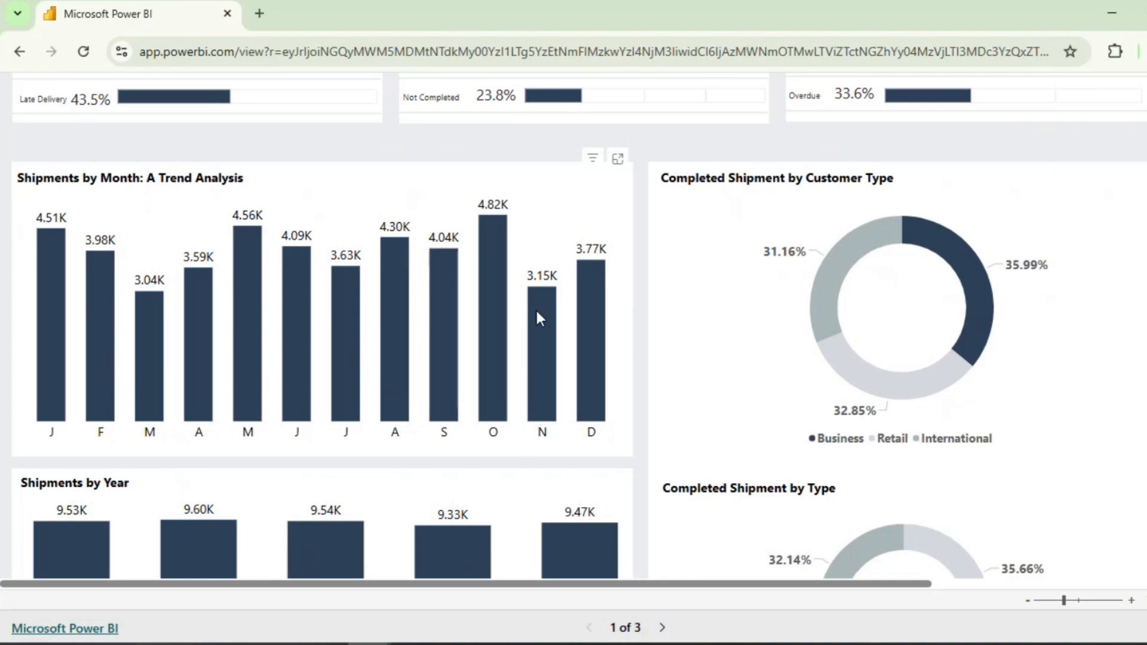
{"action": "scroll", "coordinate": [471, 360], "scroll_direction": "right", "scroll_amount": 5}
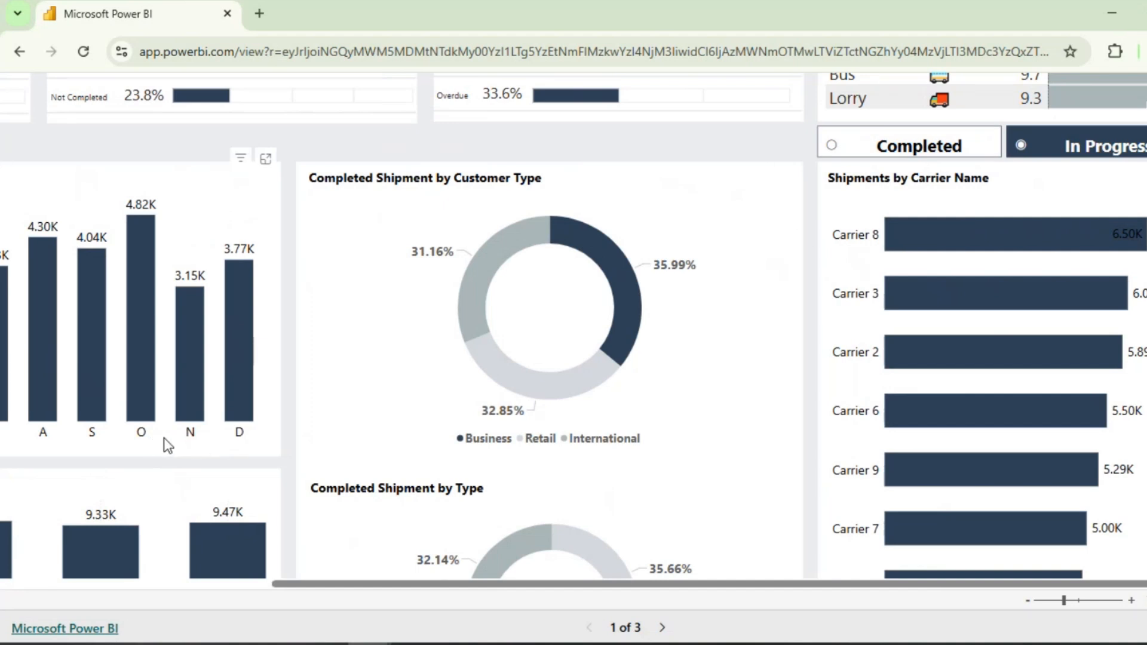
{"action": "left_click", "coordinate": [1112, 18]}
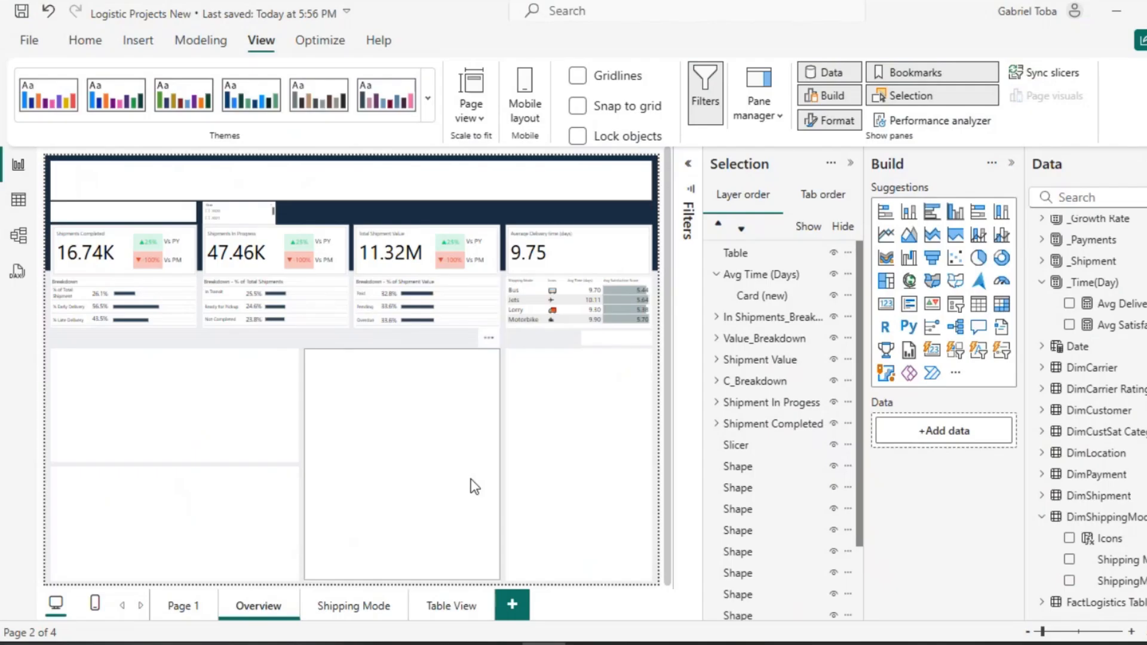
Create a fields parameter from the _Shipment measures S_Completed and S_In Progress, with its slicer added to the Overview page.
{"action": "left_click", "coordinate": [190, 43]}
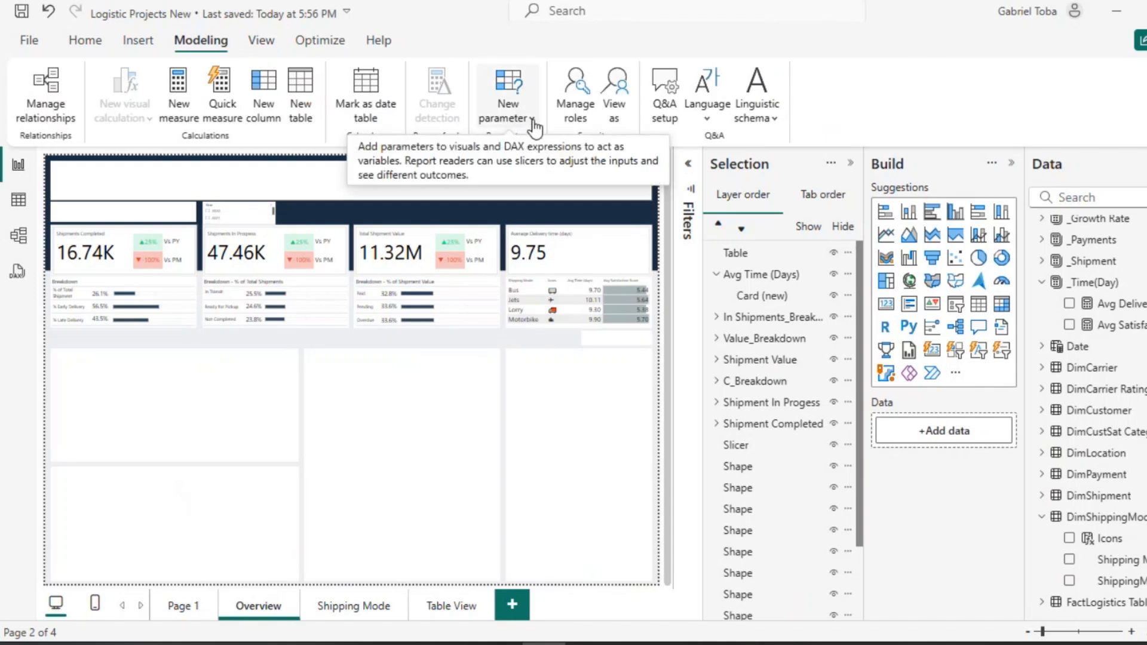
{"action": "left_click", "coordinate": [533, 121]}
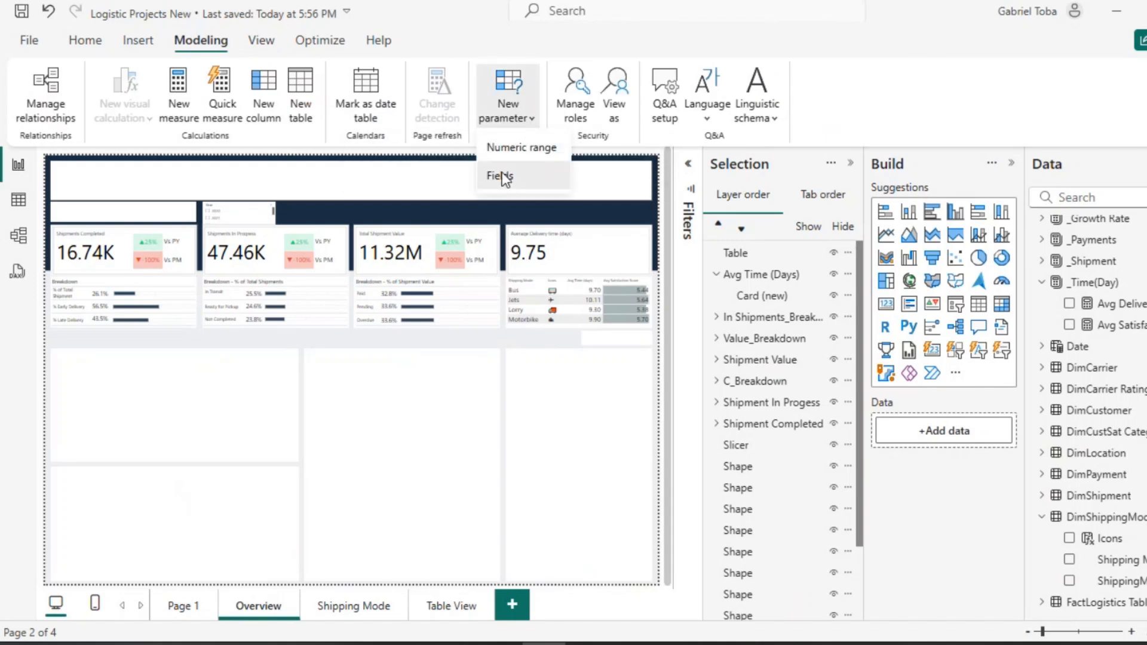
{"action": "left_click", "coordinate": [502, 177]}
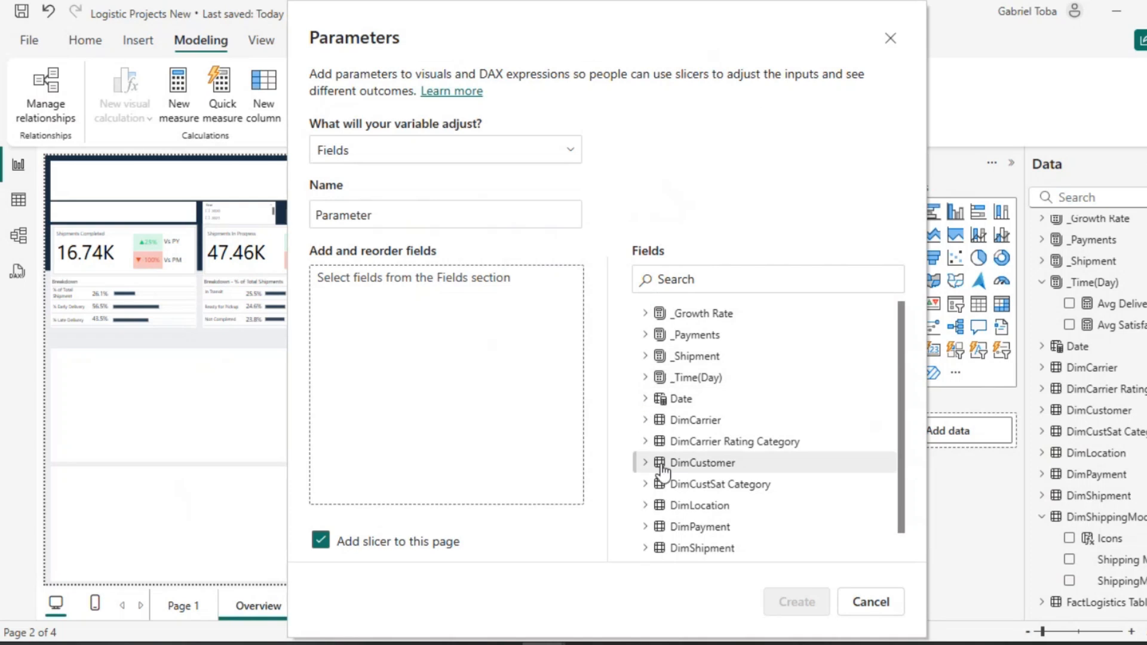
{"action": "left_click", "coordinate": [645, 356]}
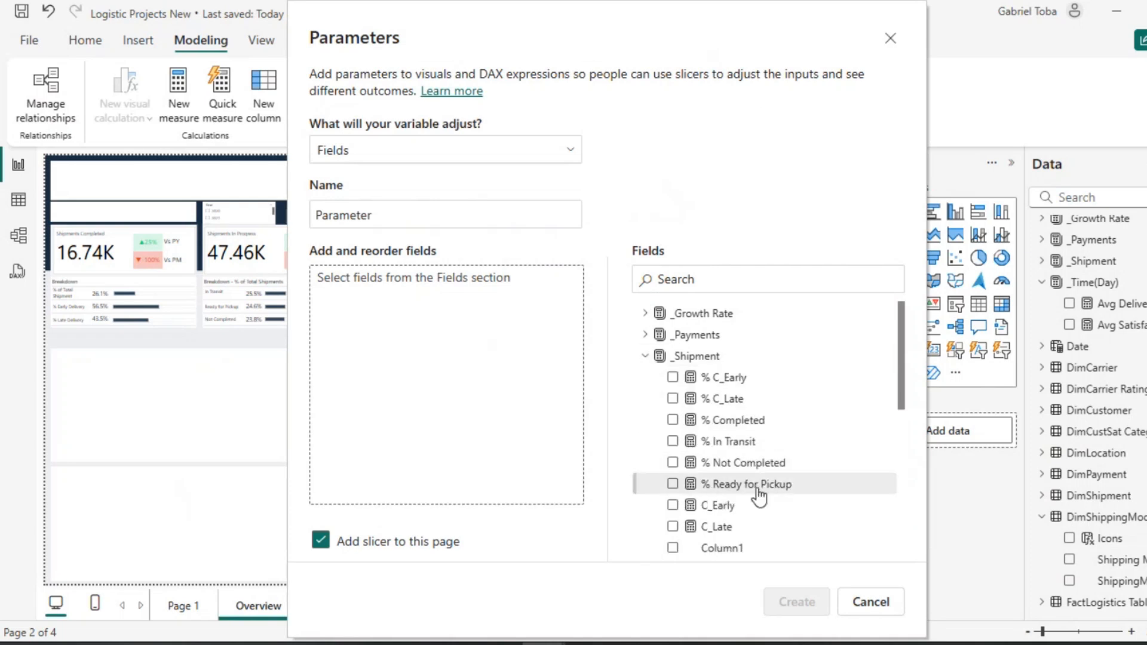
{"action": "scroll", "coordinate": [758, 496], "scroll_direction": "down", "scroll_amount": 4}
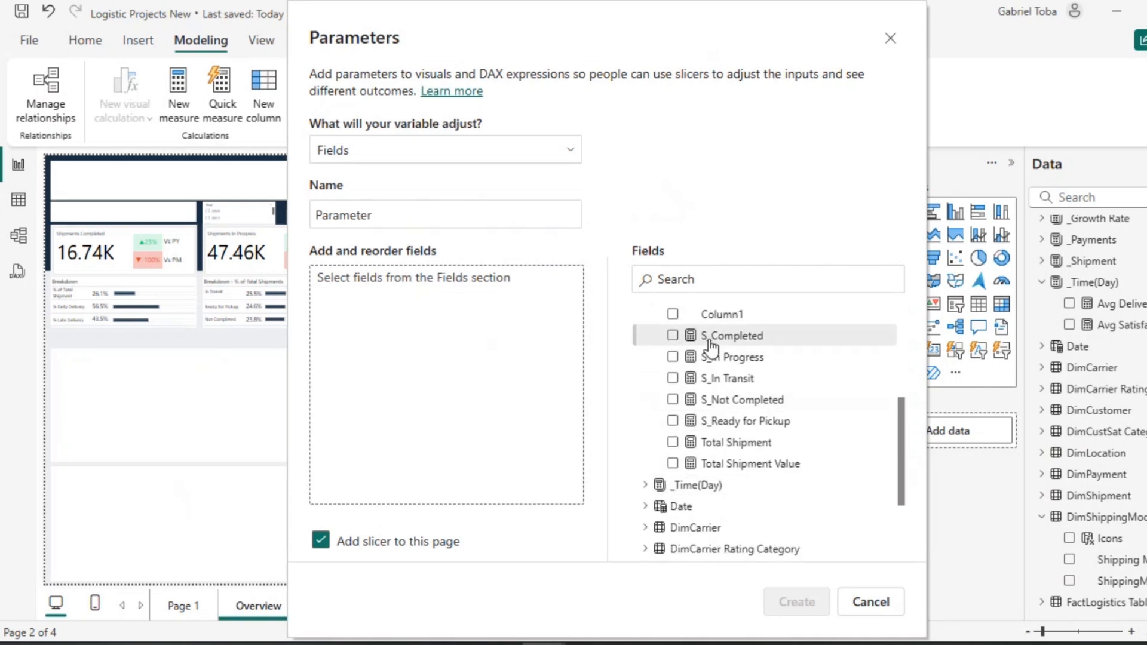
{"action": "left_click", "coordinate": [673, 336]}
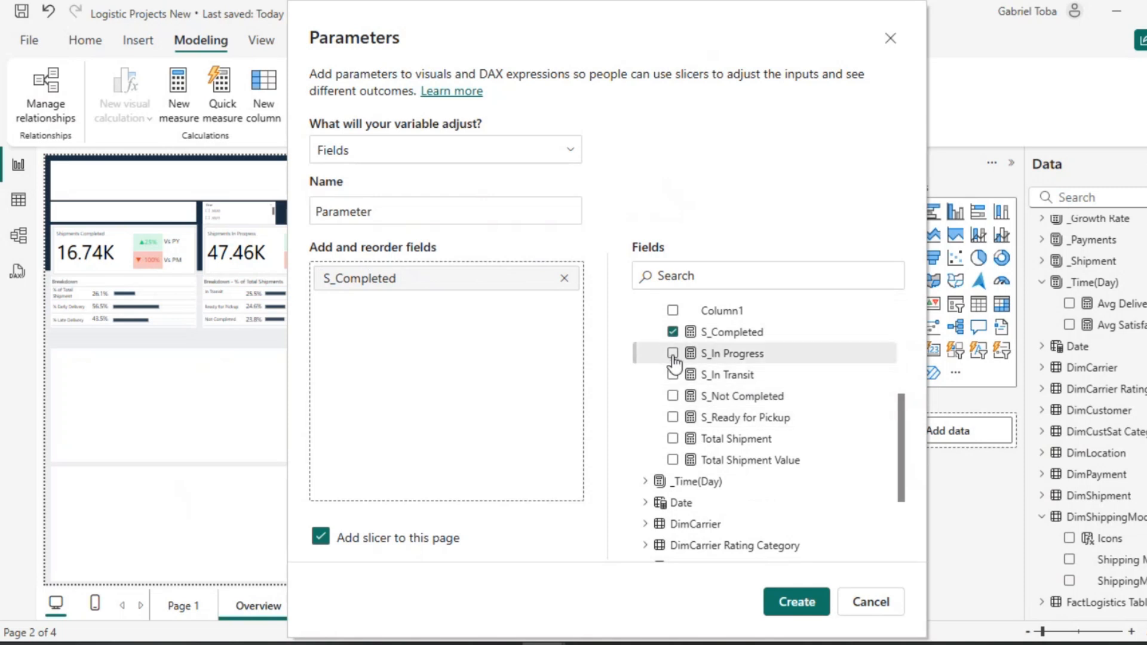
{"action": "left_click", "coordinate": [673, 354]}
{"action": "left_click", "coordinate": [795, 603]}
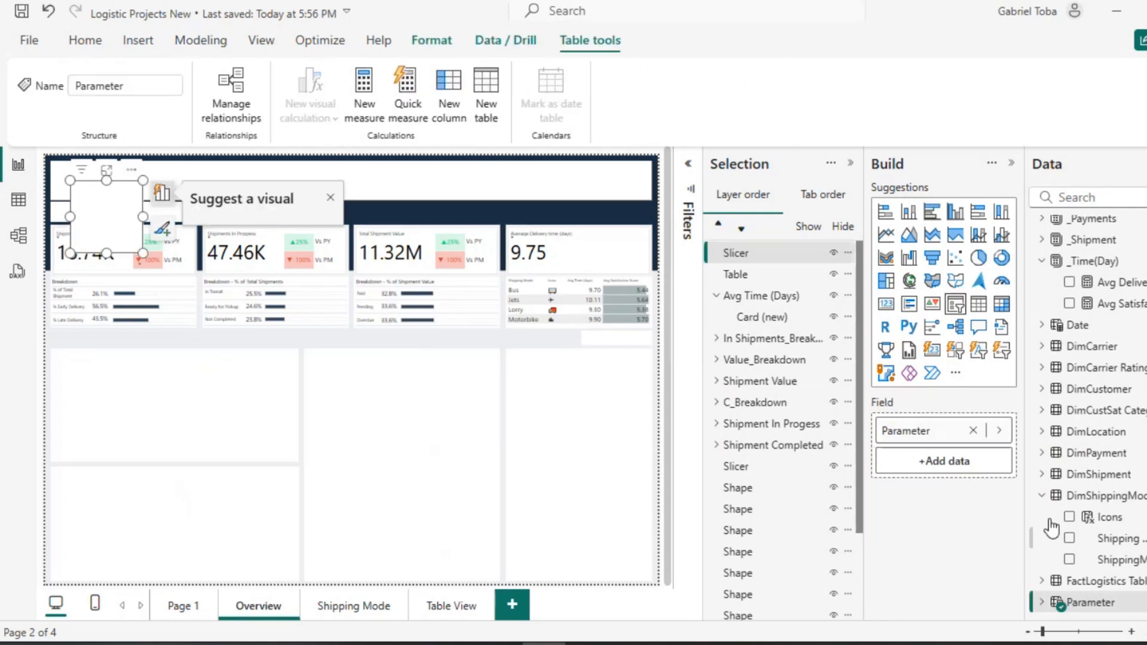
Move the parameter slicer over the Total Shipment Value breakdown and convert it to a button slicer widened across the shipping mode table.
{"action": "left_click", "coordinate": [1043, 604]}
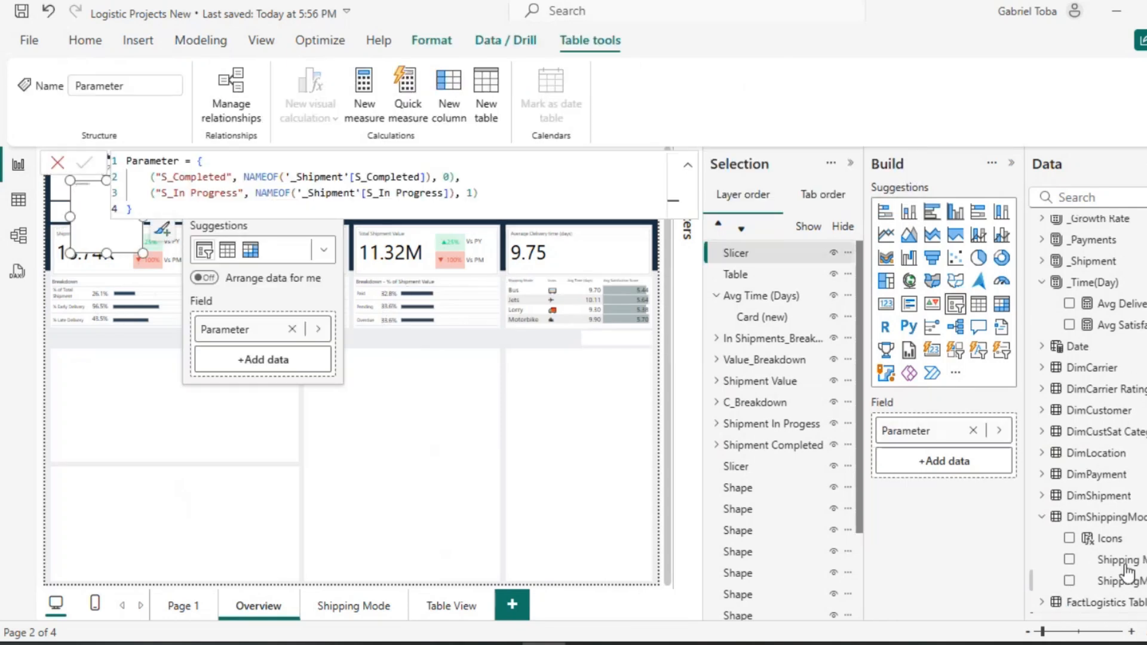
{"action": "scroll", "coordinate": [1092, 561], "scroll_direction": "down", "scroll_amount": 1}
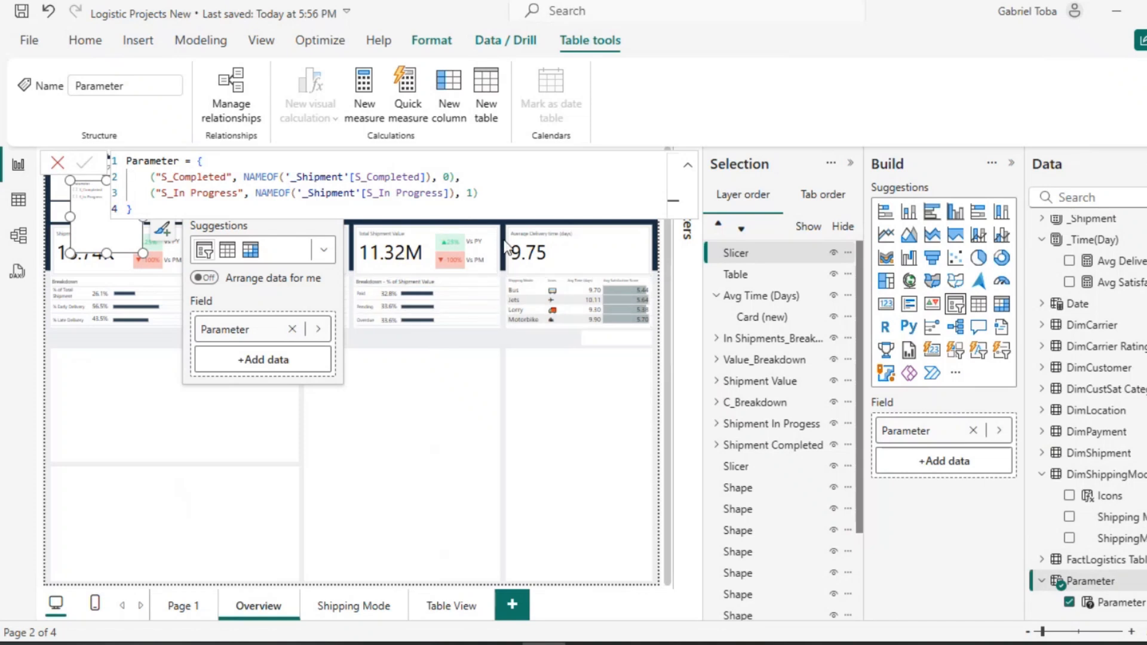
{"action": "left_click", "coordinate": [457, 343]}
{"action": "left_click_drag", "start_coordinate": [89, 227], "coordinate": [427, 324]}
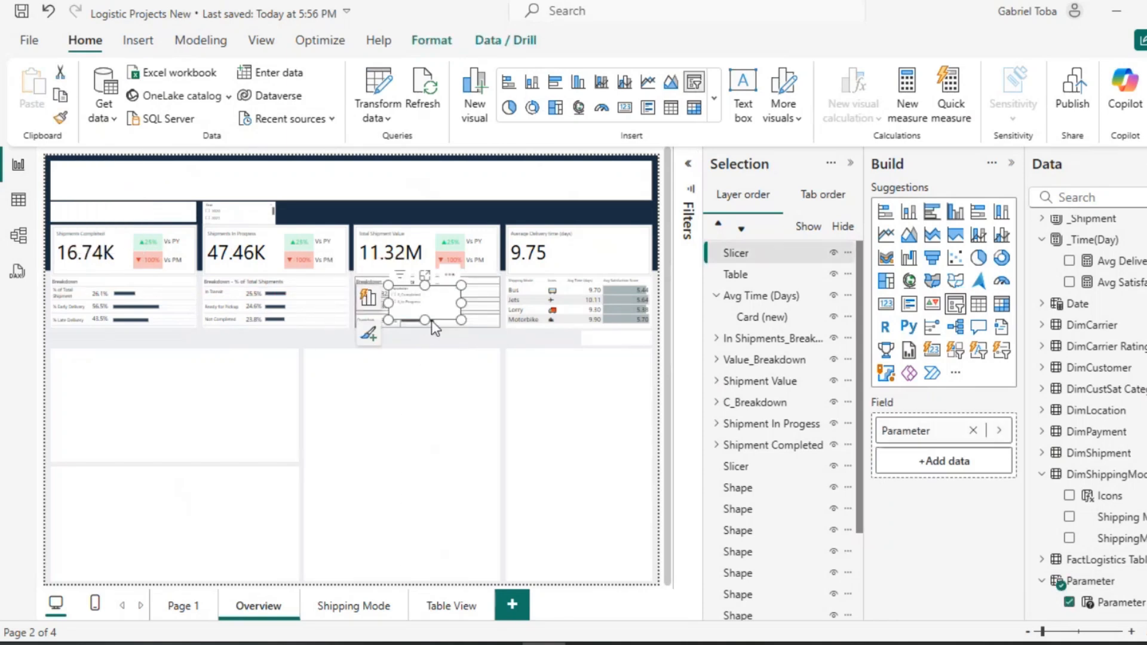
{"action": "left_click", "coordinate": [962, 358]}
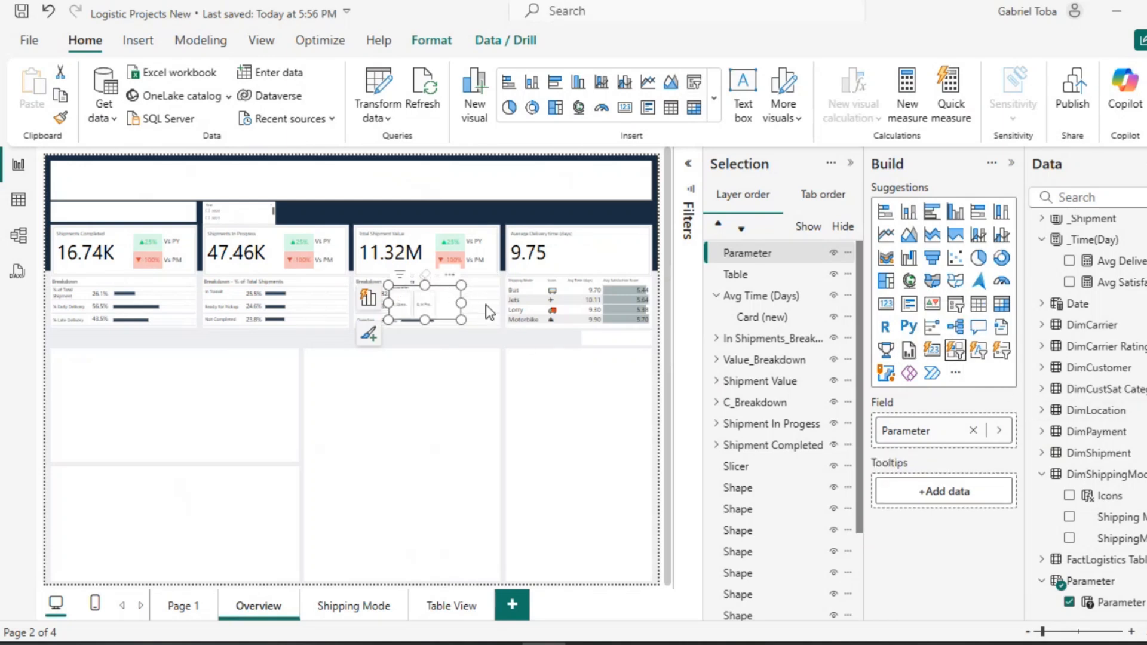
{"action": "left_click_drag", "start_coordinate": [461, 303], "coordinate": [569, 310]}
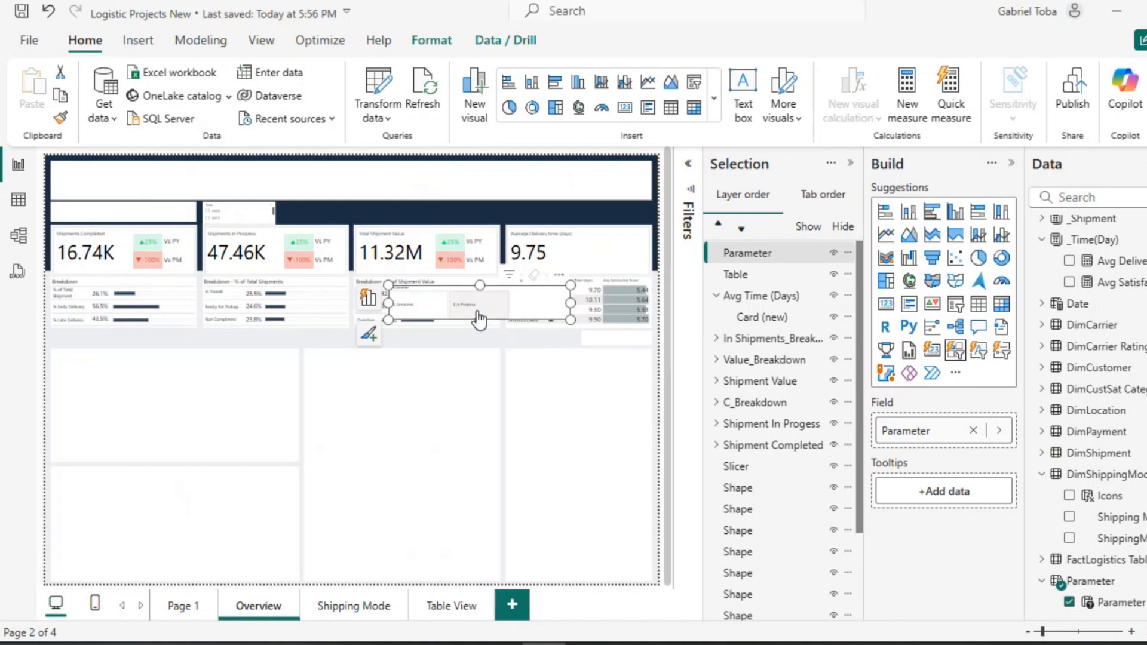
Rename the labels in the Parameter formula to "Completed" and "In Progress", removing their "S_" prefixes.
{"action": "left_click", "coordinate": [1091, 604]}
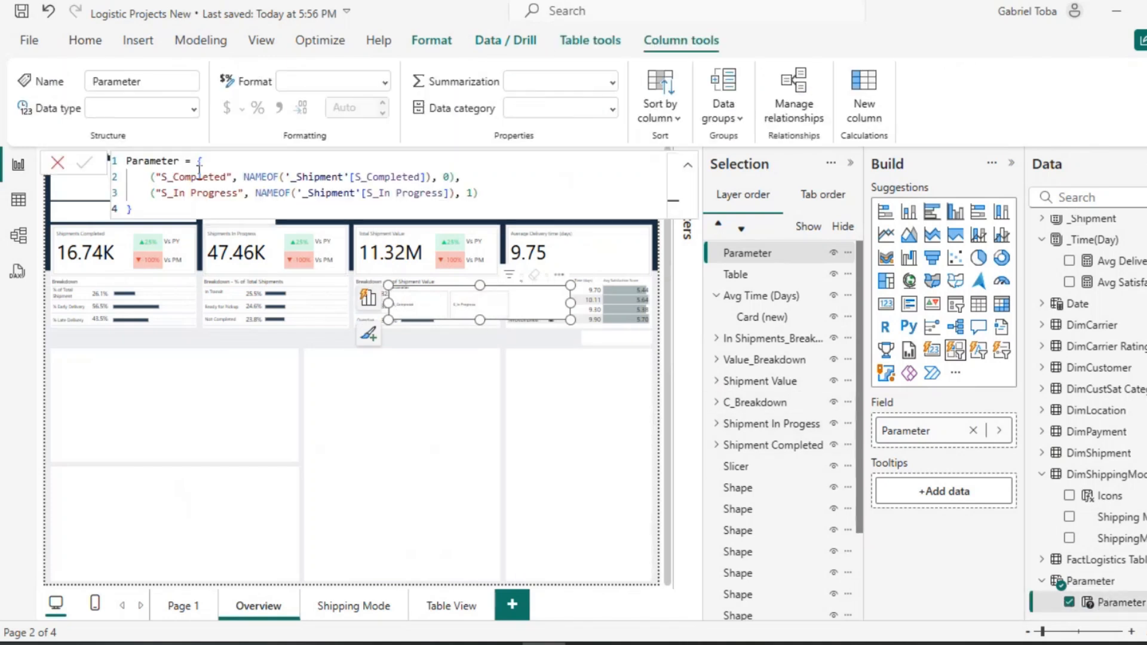
{"action": "left_click", "coordinate": [173, 177]}
{"action": "key", "text": "BackSpace"}
{"action": "key", "text": "BackSpace"}
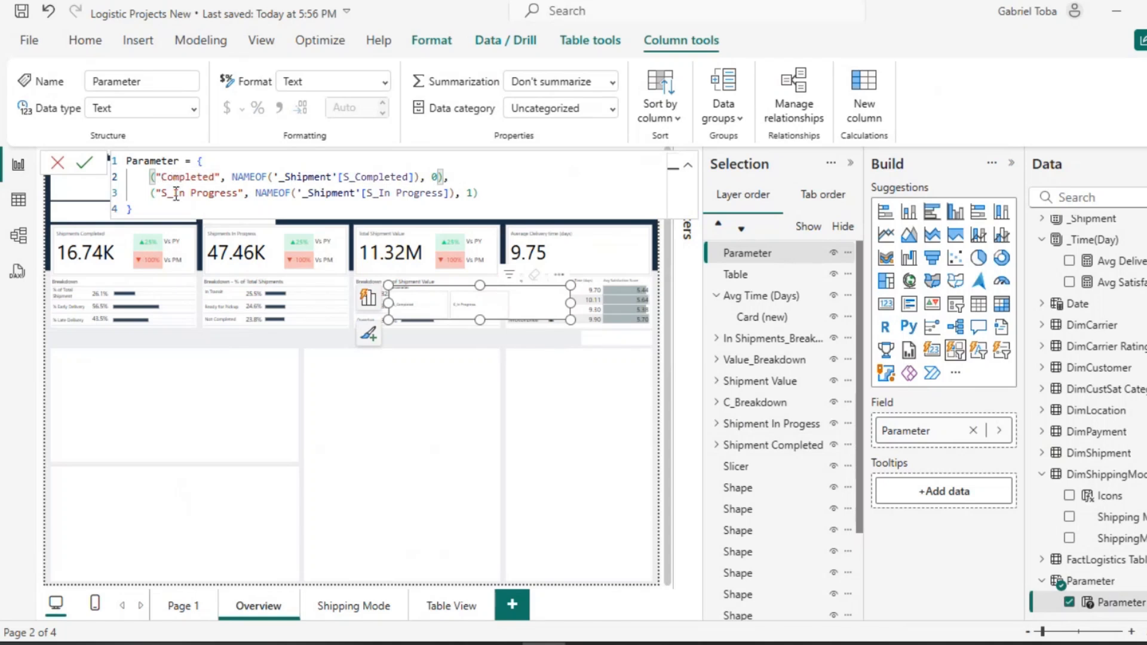
{"action": "left_click", "coordinate": [175, 193]}
{"action": "key", "text": "BackSpace"}
{"action": "key", "text": "BackSpace"}
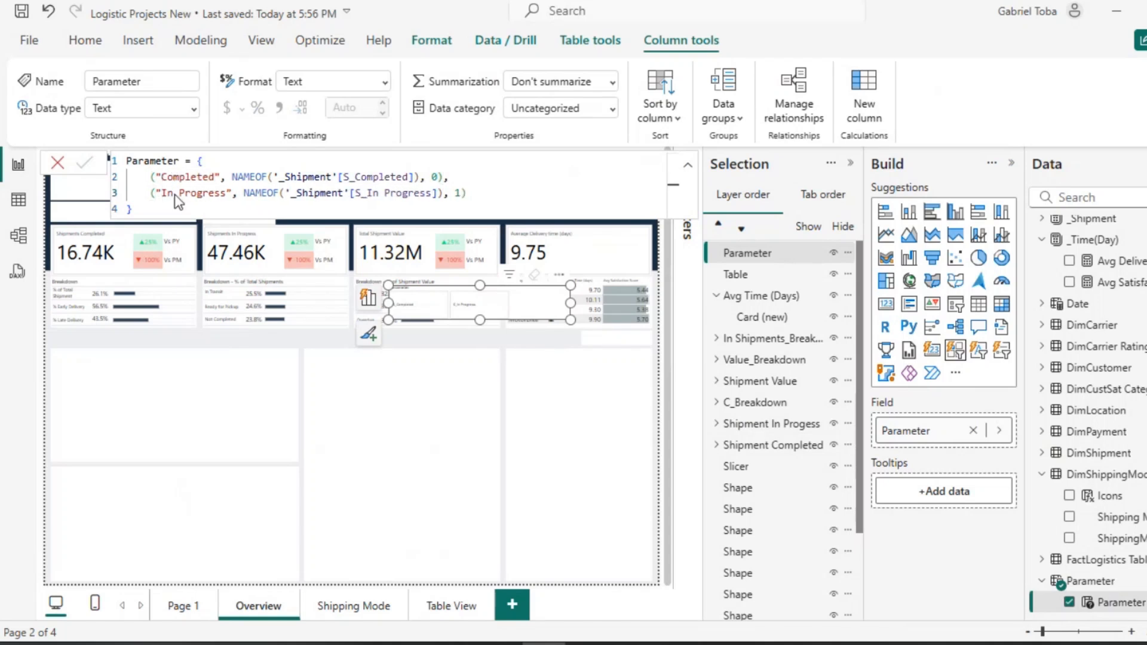
{"action": "key", "text": "Return"}
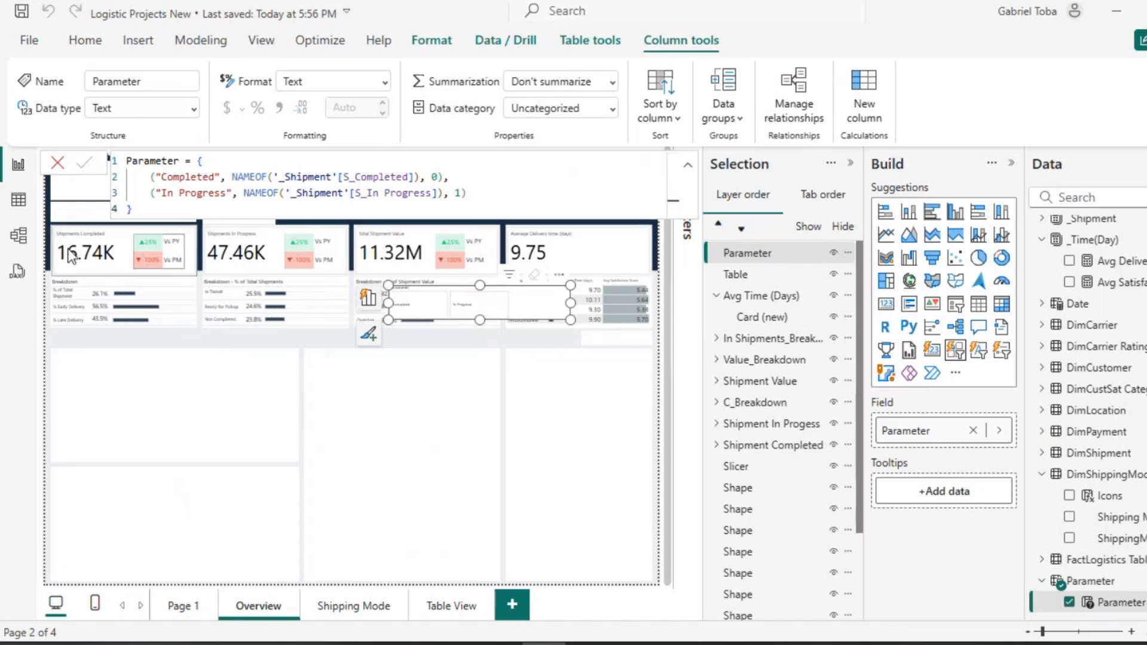
Add a calculated column named Month Letter to the Date table and begin its formula with a SWITCH function.
{"action": "left_click", "coordinate": [17, 207]}
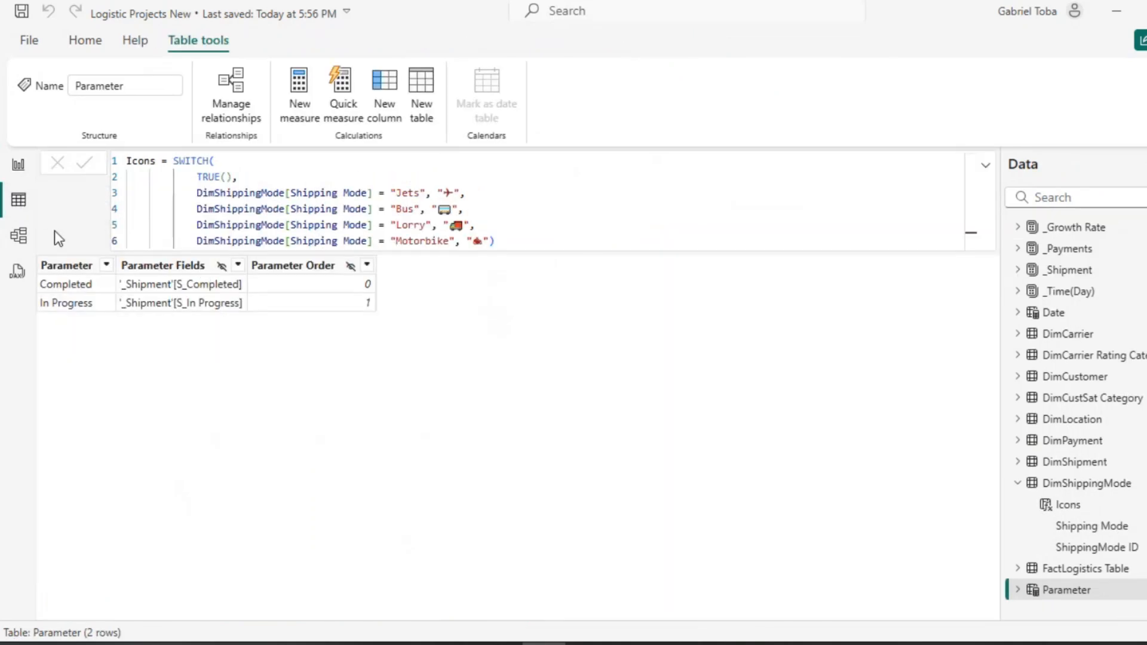
{"action": "left_click", "coordinate": [1093, 315]}
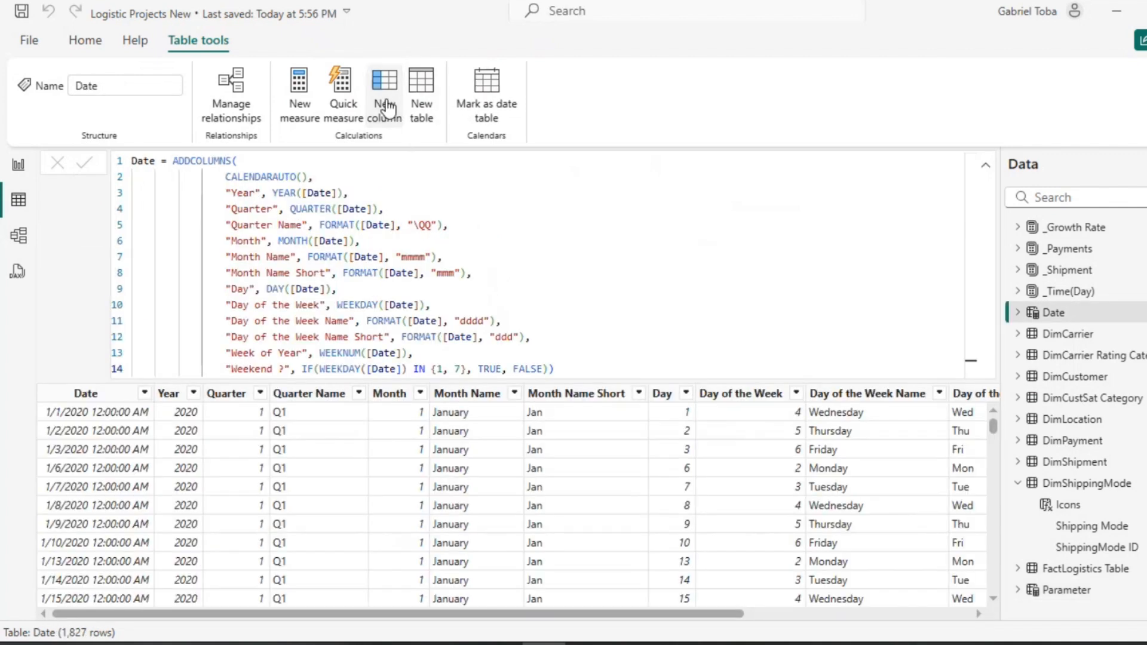
{"action": "left_click", "coordinate": [380, 119]}
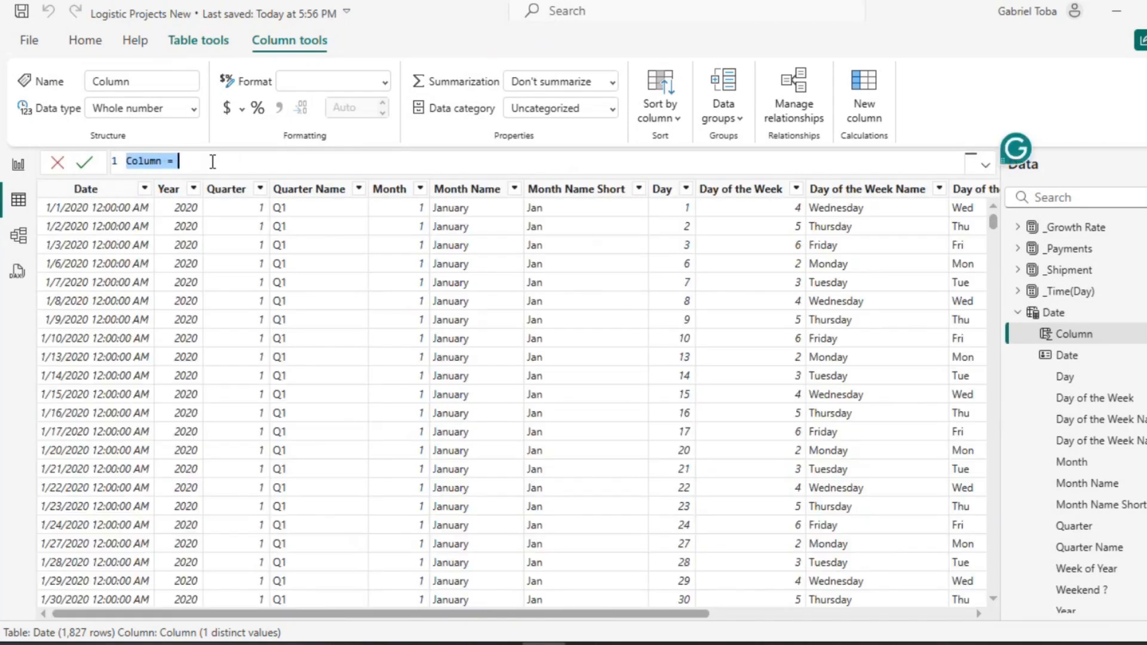
{"action": "type", "text": "Month Letter "}
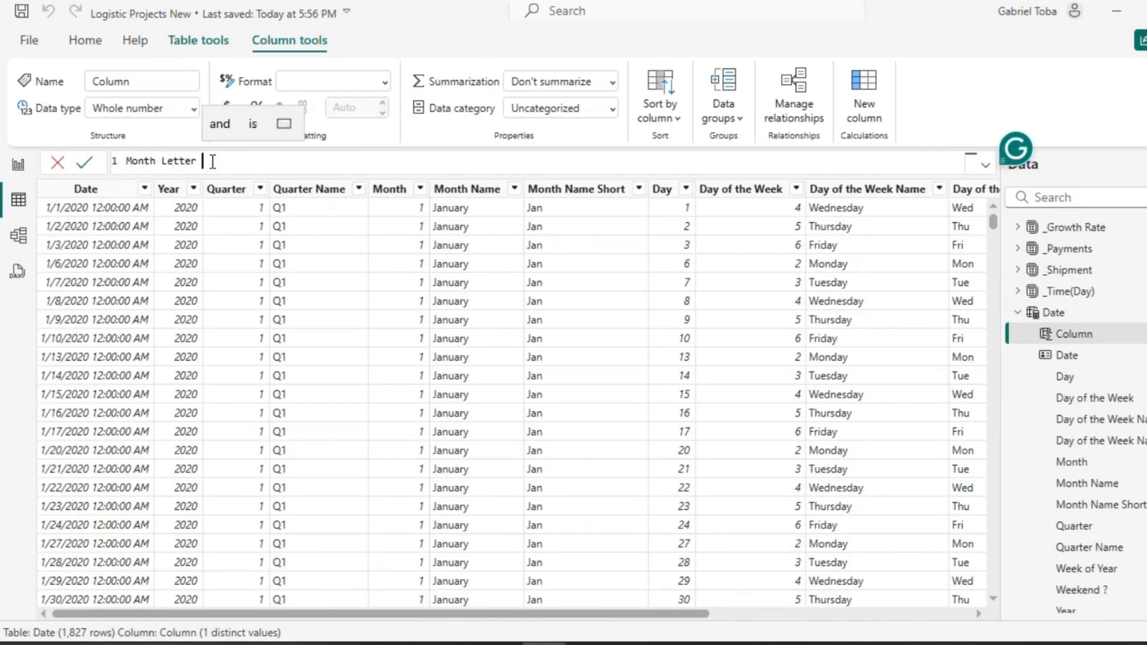
{"action": "type", "text": "="}
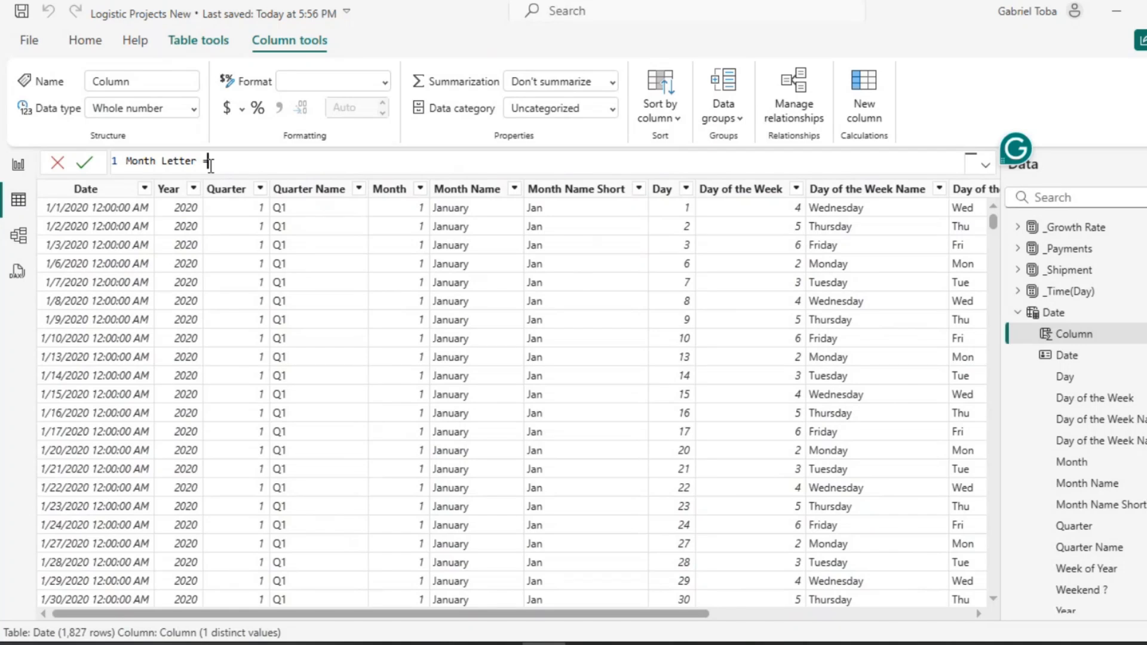
{"action": "type", "text": "S"}
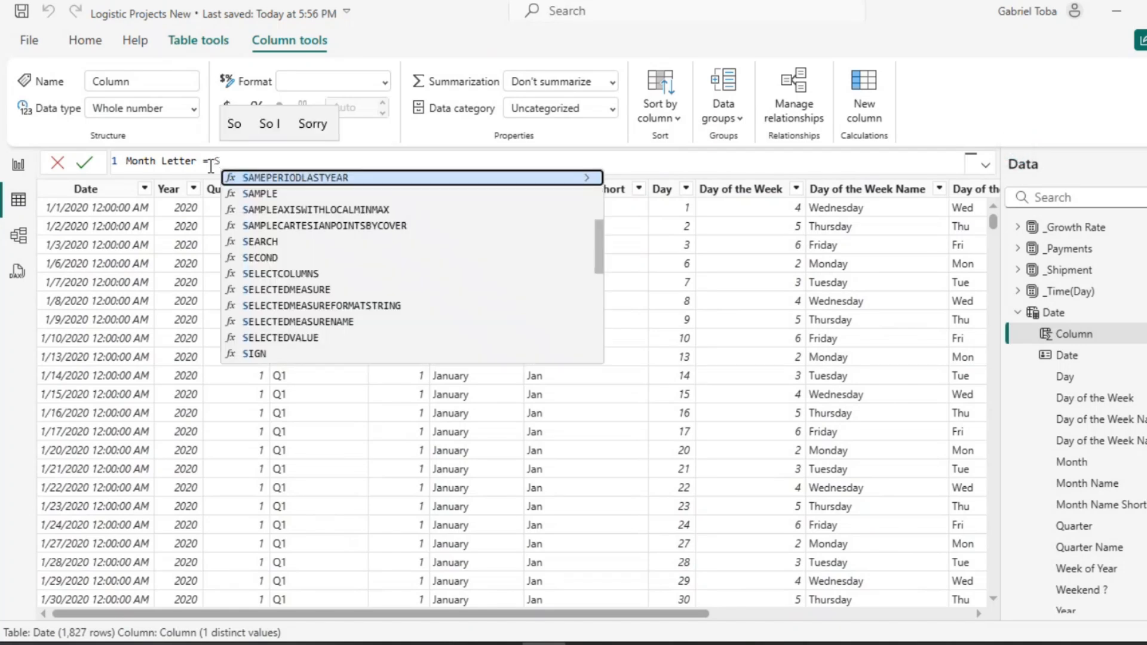
{"action": "type", "text": "W"}
{"action": "key", "text": "Tab"}
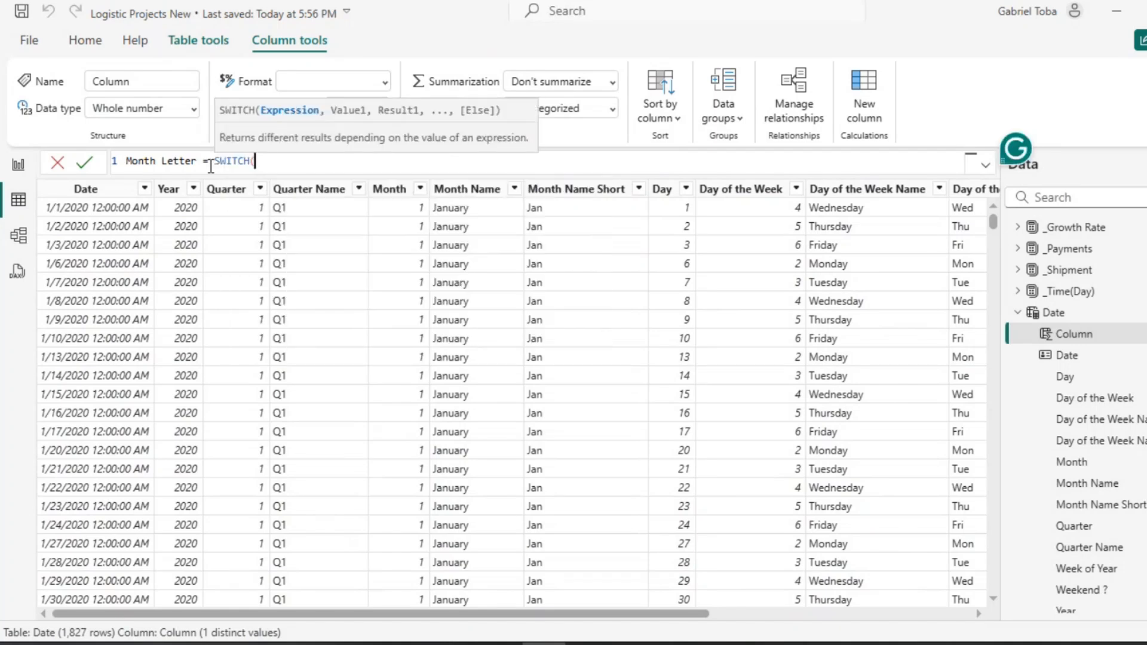
{"action": "key", "text": "shift+Return"}
{"action": "key", "text": "Tab"}
{"action": "key", "text": "Tab"}
{"action": "key", "text": "Tab"}
{"action": "type", "text": "TRUE()"}
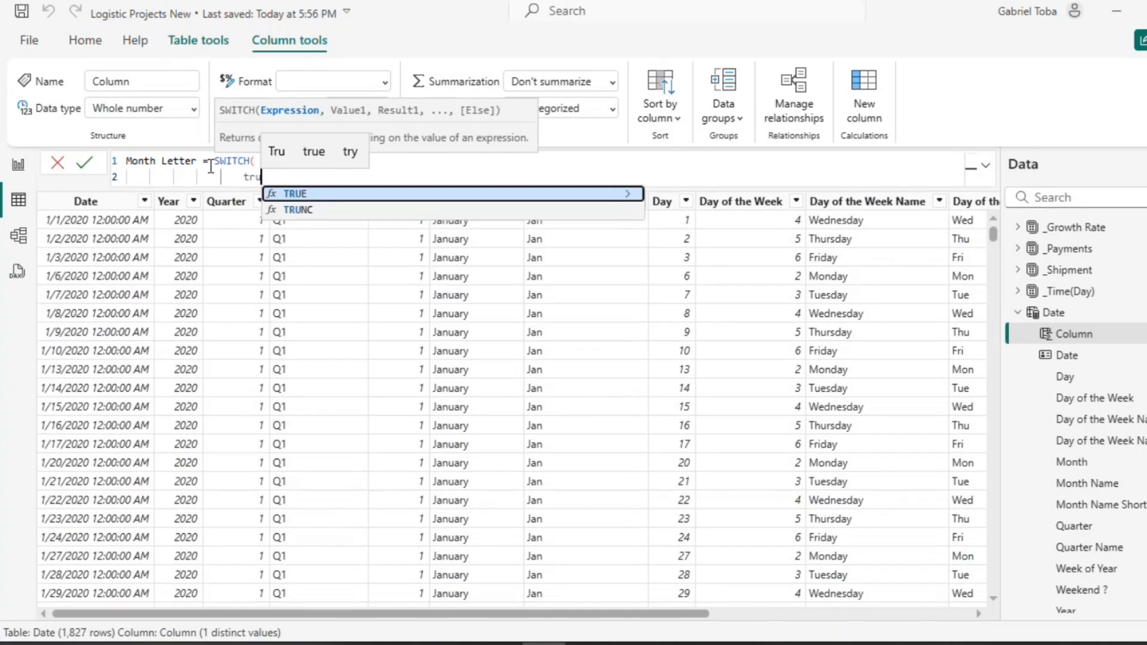
{"action": "type", "text": ","}
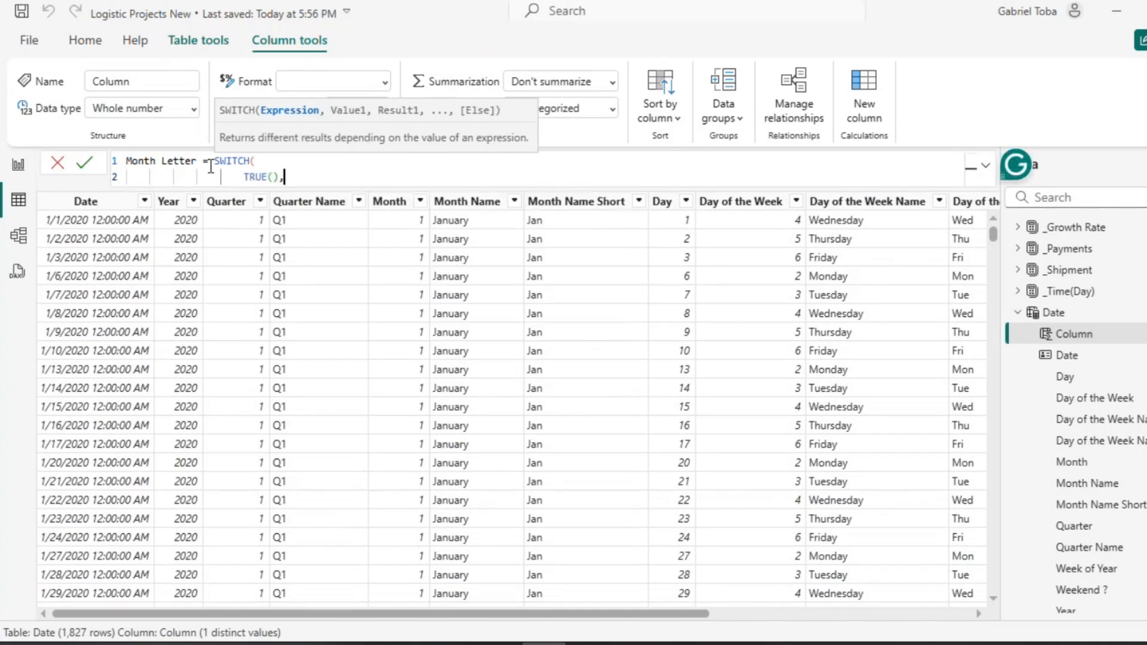
{"action": "key", "text": "shift+Return"}
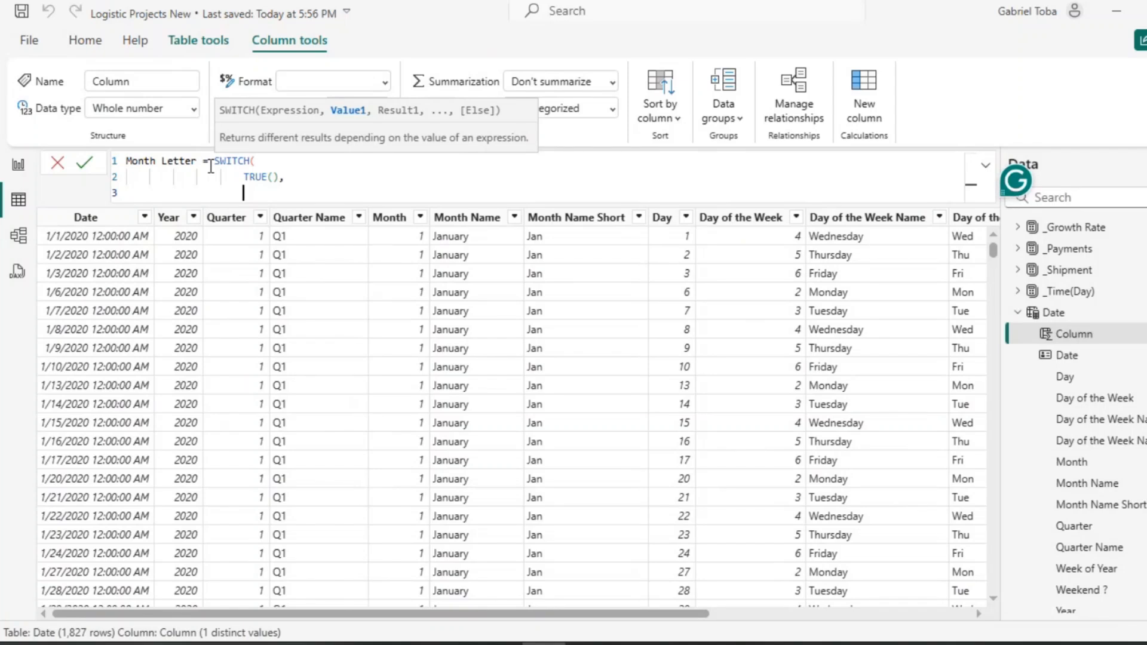
{"action": "key", "text": "BackSpace"}
{"action": "key", "text": "BackSpace"}
{"action": "key", "text": "BackSpace"}
{"action": "key", "text": "BackSpace"}
{"action": "key", "text": "BackSpace"}
{"action": "key", "text": "BackSpace"}
{"action": "key", "text": "BackSpace"}
{"action": "key", "text": "BackSpace"}
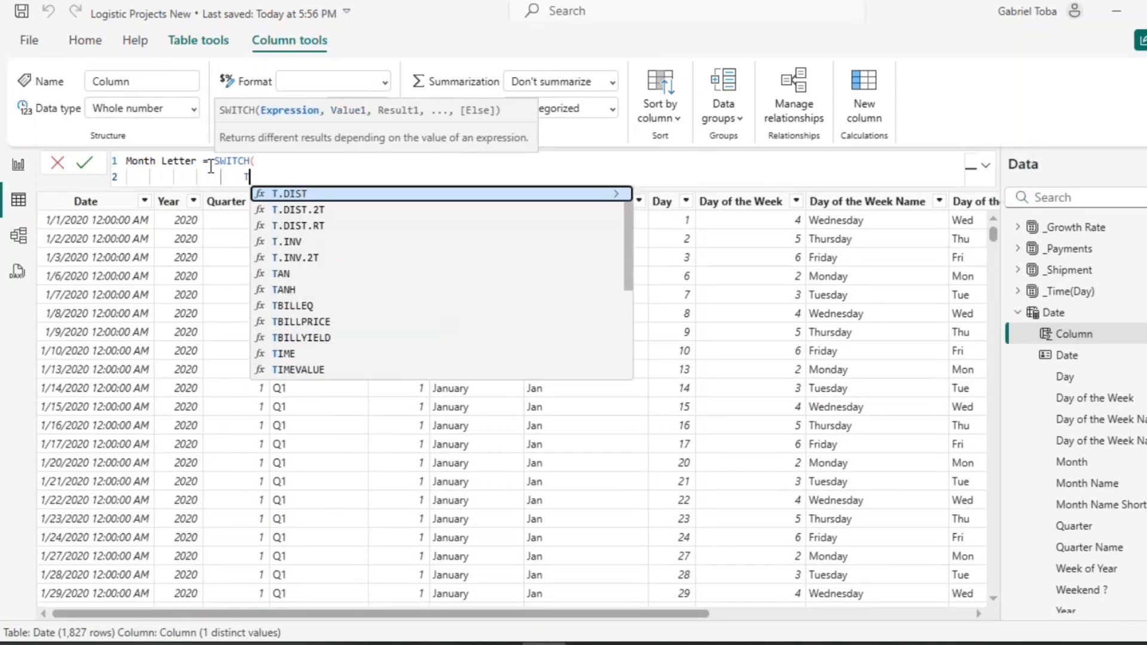
Use 'Date'[Month] as the expression evaluated by the SWITCH function in the Month Letter formula.
{"action": "type", "text": "date"}
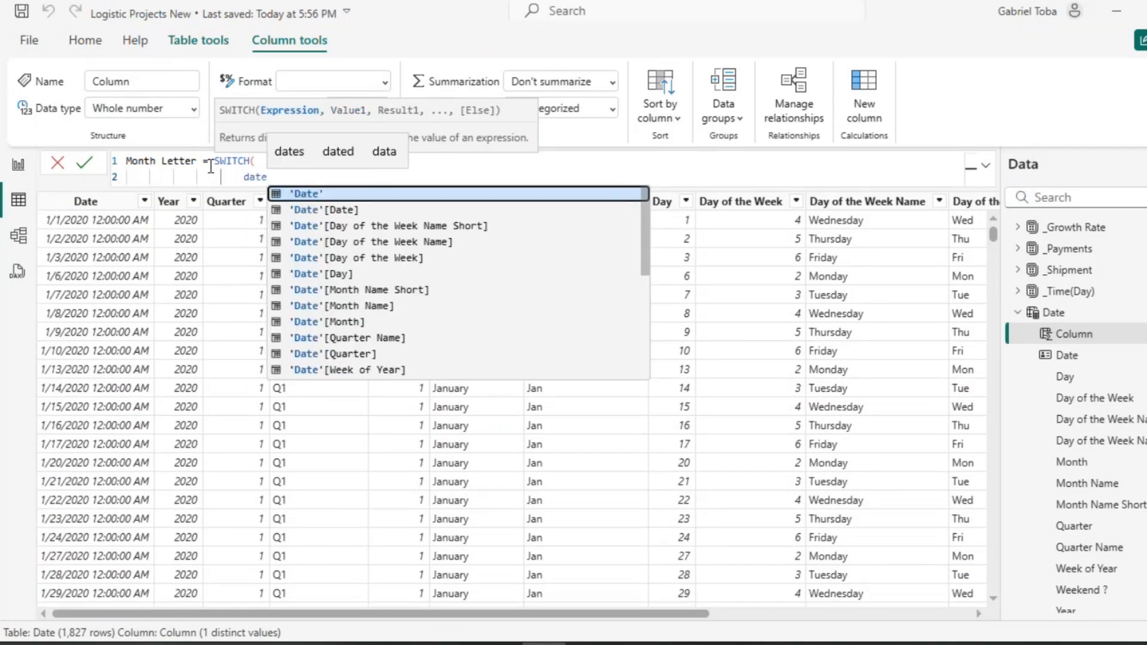
{"action": "key", "text": "Down"}
{"action": "key", "text": "Down"}
{"action": "key", "text": "Down"}
{"action": "key", "text": "Down"}
{"action": "key", "text": "Down"}
{"action": "key", "text": "Down"}
{"action": "key", "text": "Down"}
{"action": "key", "text": "Down"}
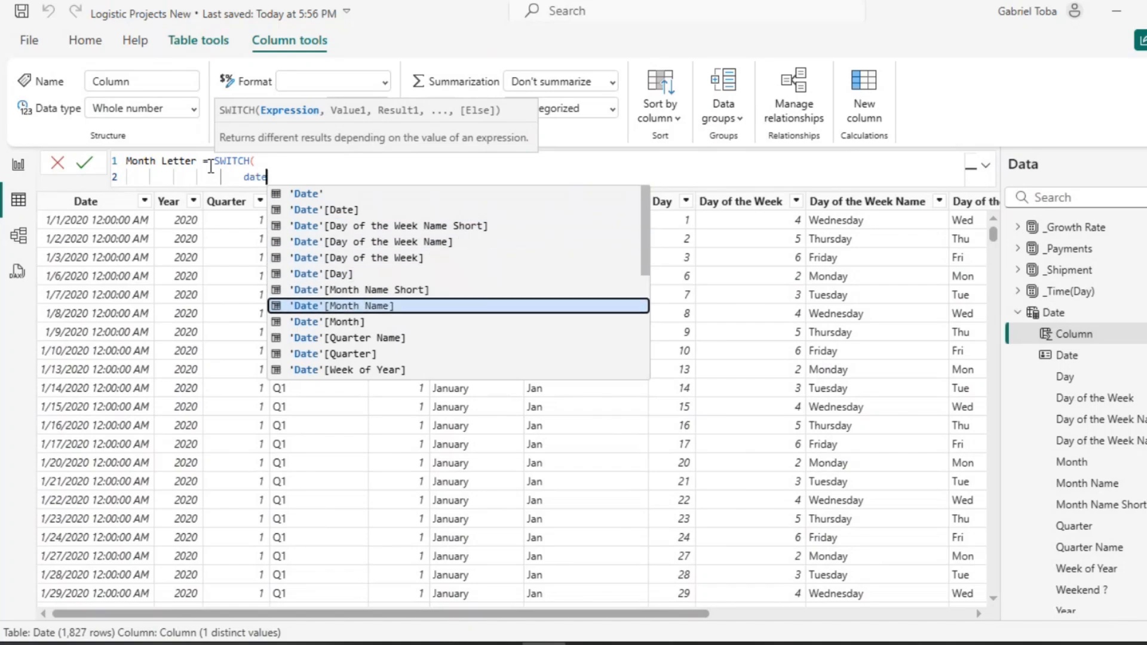
{"action": "key", "text": "Tab"}
{"action": "type", "text": ","}
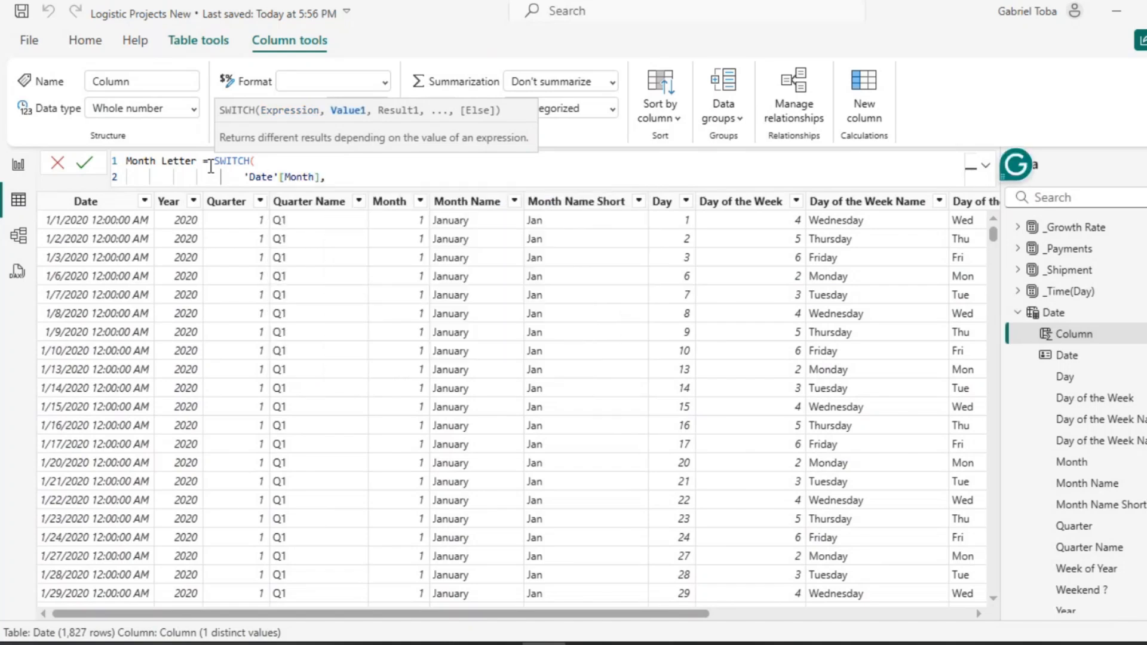
Add the first two SWITCH cases to the Month Letter formula, mapping month 1 to "J" and month 2 to "F".
{"action": "key", "text": "Return"}
{"action": "type", "text": "1"}
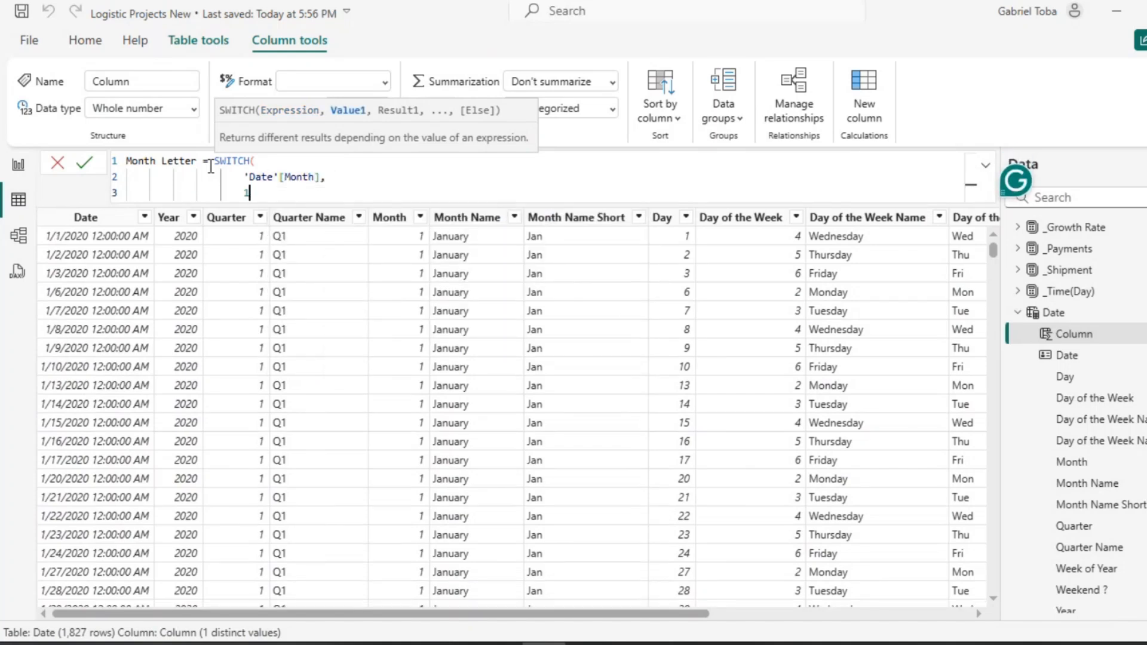
{"action": "type", "text": ", "}
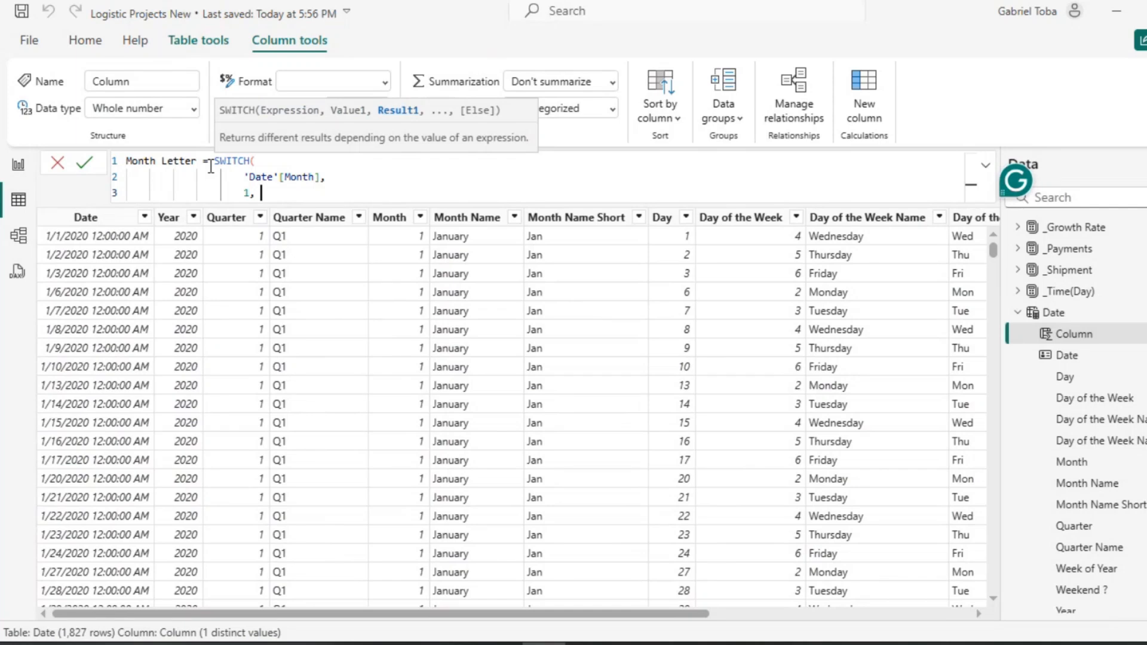
{"action": "type", "text": "\"J\","}
{"action": "key", "text": "Return"}
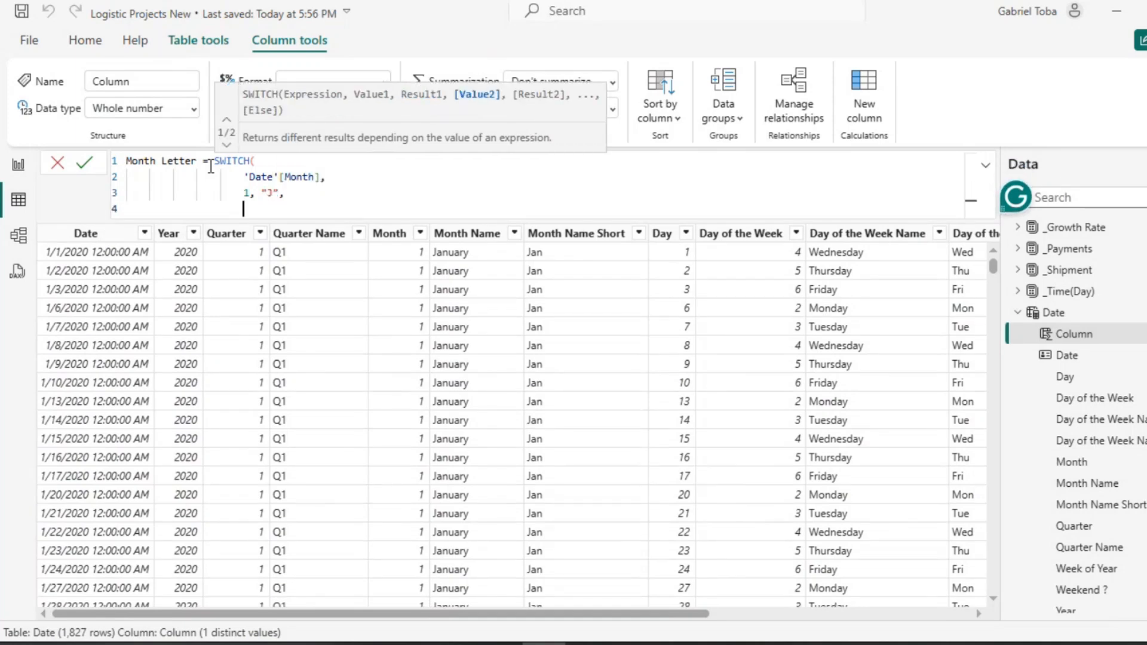
{"action": "type", "text": "2, "}
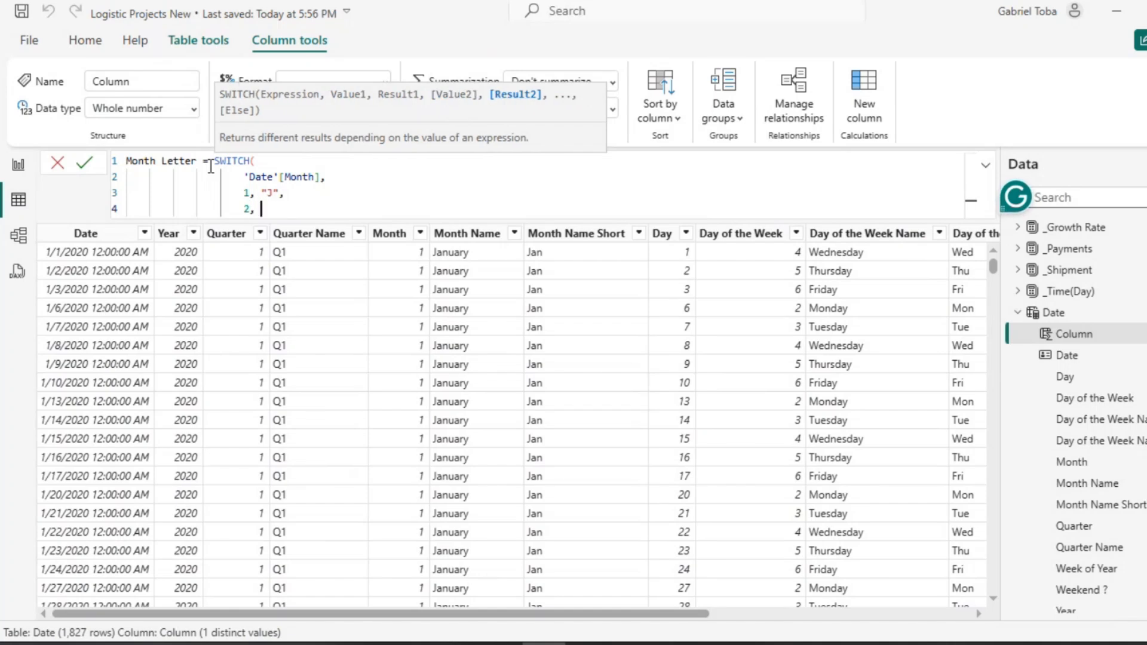
{"action": "type", "text": "F"}
{"action": "key", "text": "BackSpace"}
{"action": "type", "text": "\"F\""}
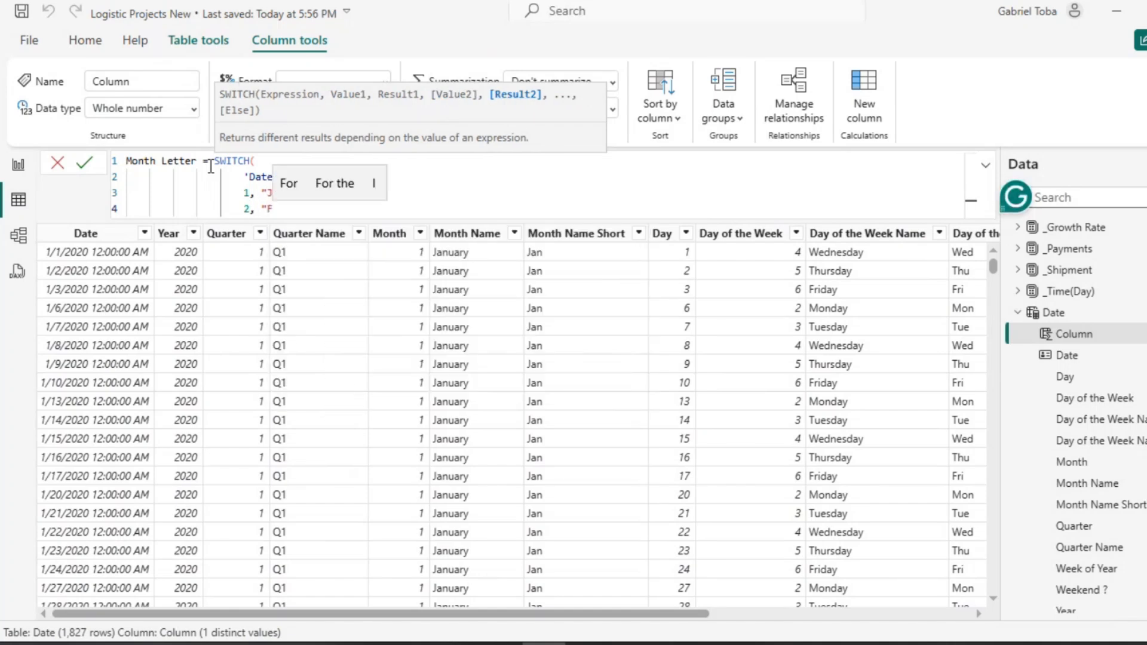
{"action": "type", "text": ","}
{"action": "key", "text": "shift+Return"}
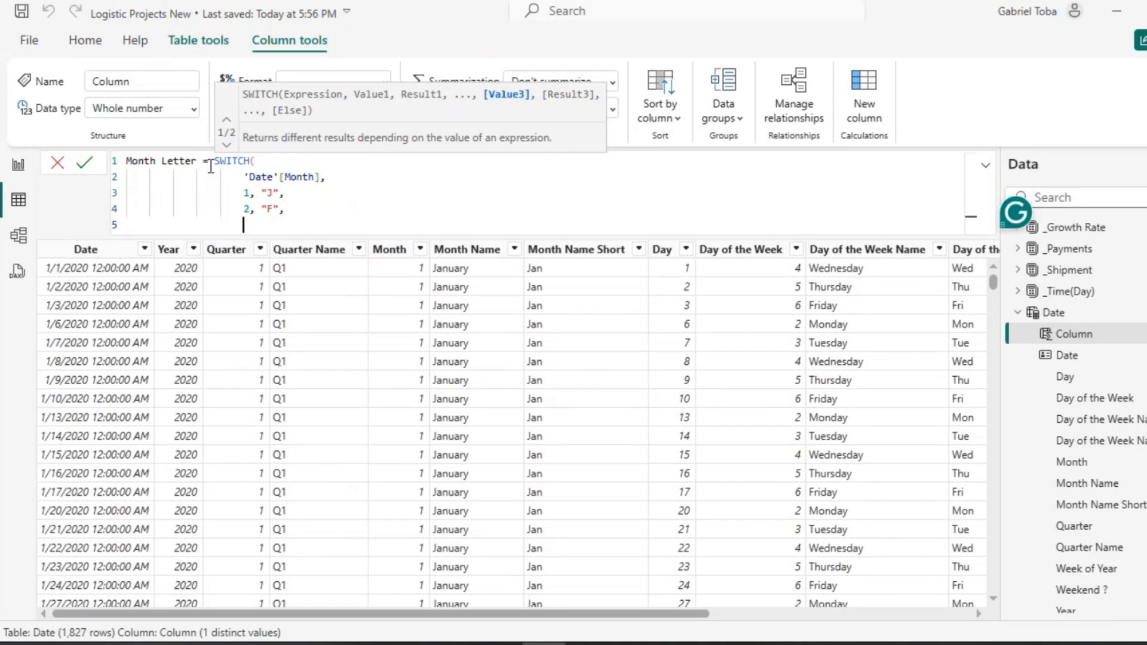
Map month 3 to "M" and month 4 to "A" in the SWITCH formula, ending each case with a comma.
{"action": "type", "text": "3, "}
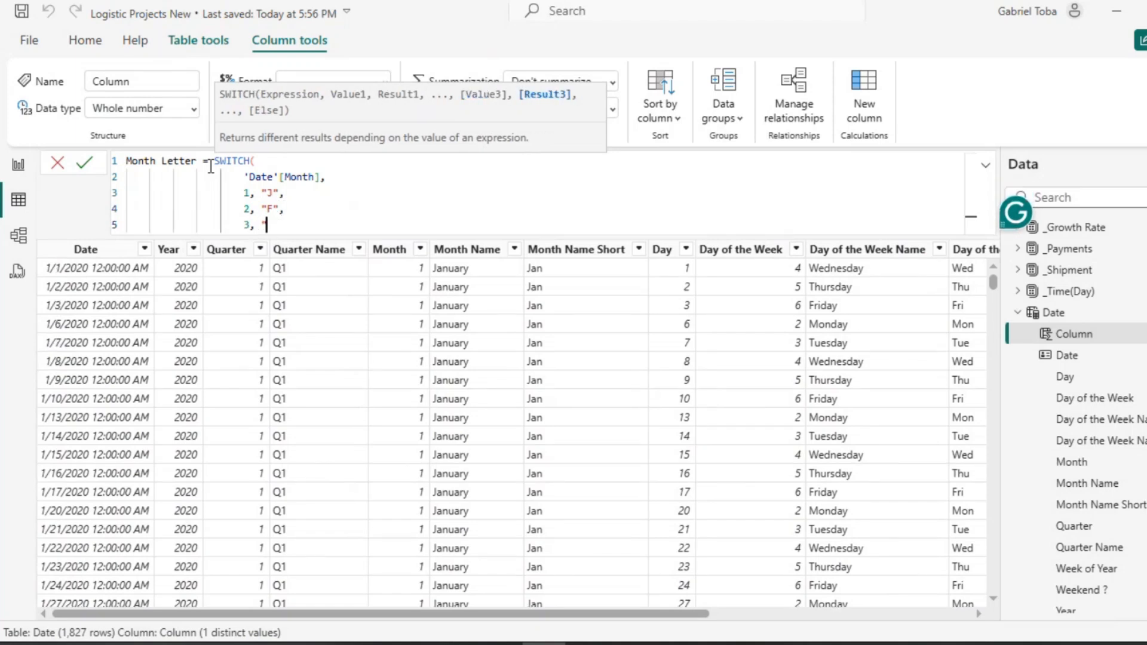
{"action": "type", "text": "\"M"}
{"action": "type", "text": "\""}
{"action": "type", "text": ","}
{"action": "key", "text": "shift+Return"}
{"action": "type", "text": "4,"}
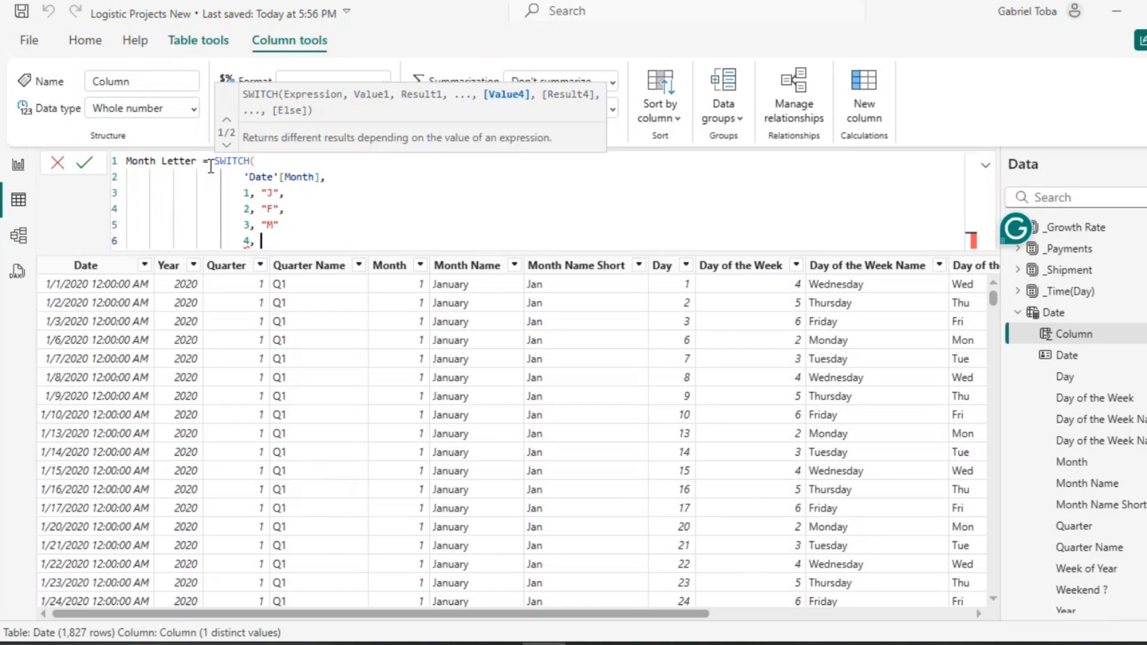
{"action": "left_click", "coordinate": [288, 226]}
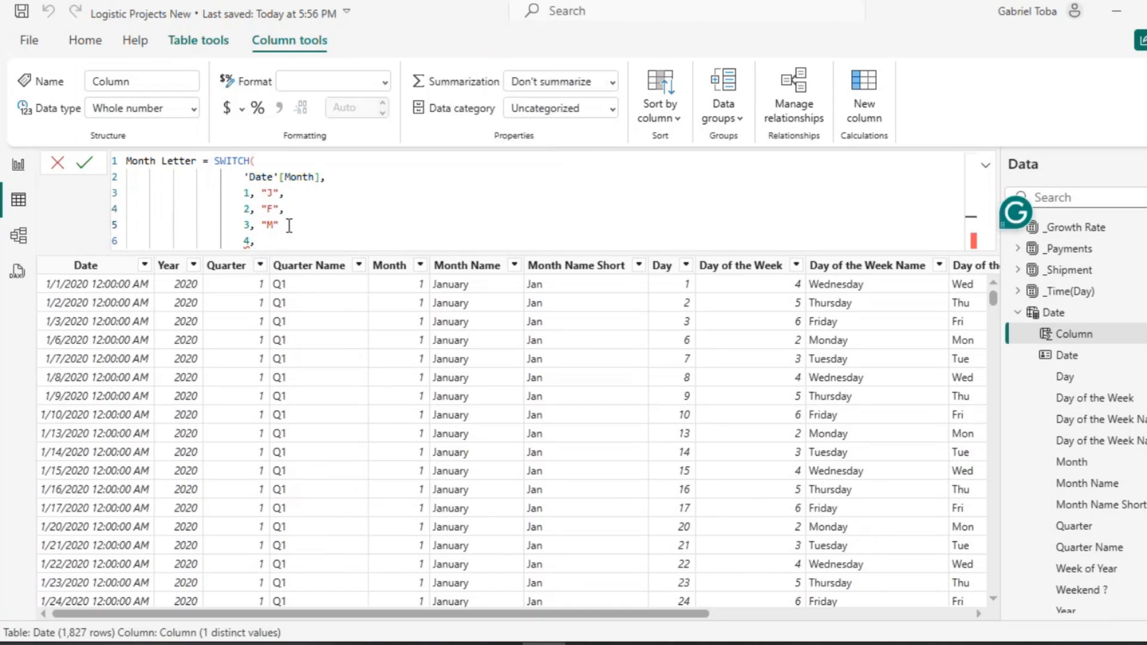
{"action": "type", "text": ","}
{"action": "left_click", "coordinate": [276, 242]}
{"action": "type", "text": "\""}
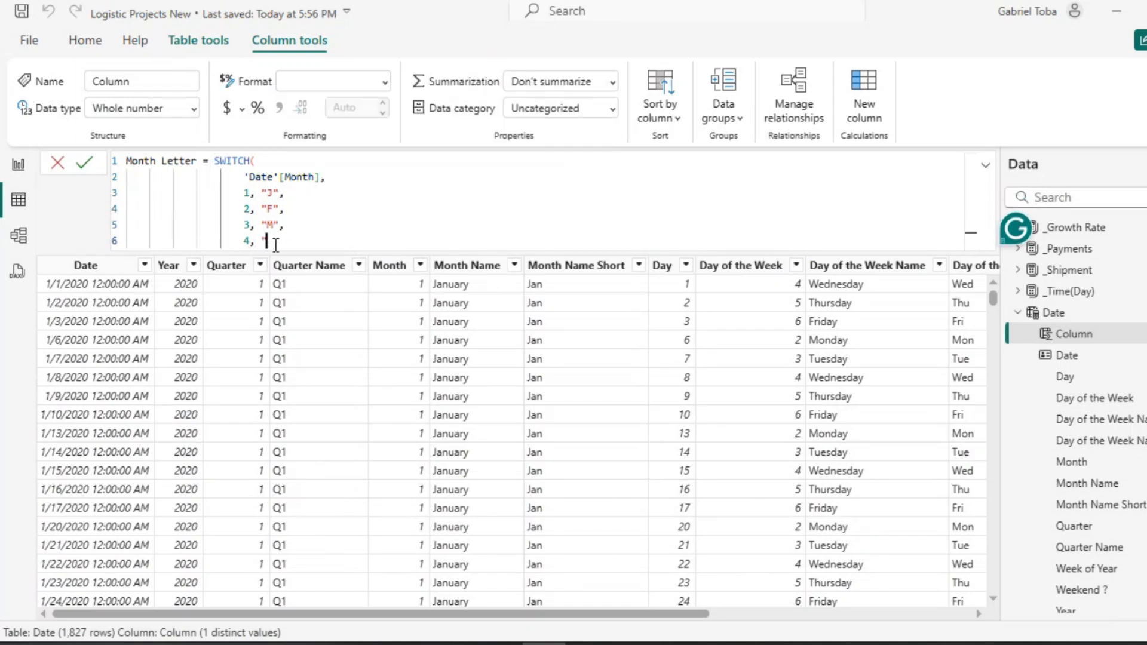
{"action": "type", "text": "A\","}
{"action": "key", "text": "Return"}
Extend the SWITCH cases with month 5 as "M", month 6 as "J" and month 7 as "J".
{"action": "type", "text": "5"}
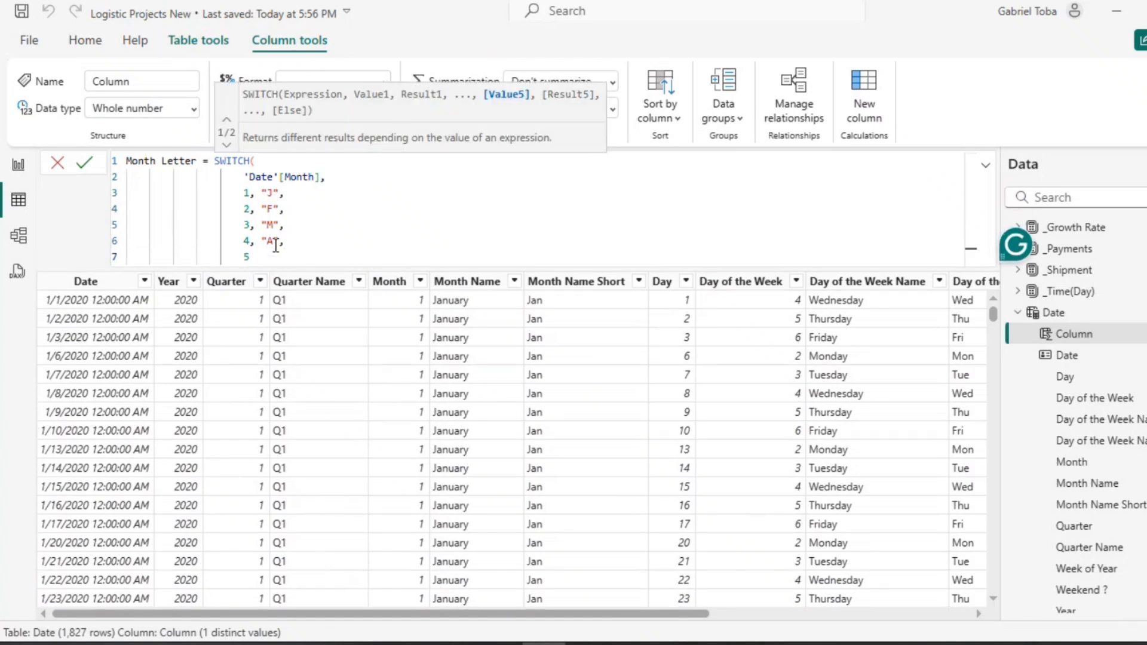
{"action": "type", "text": "\""}
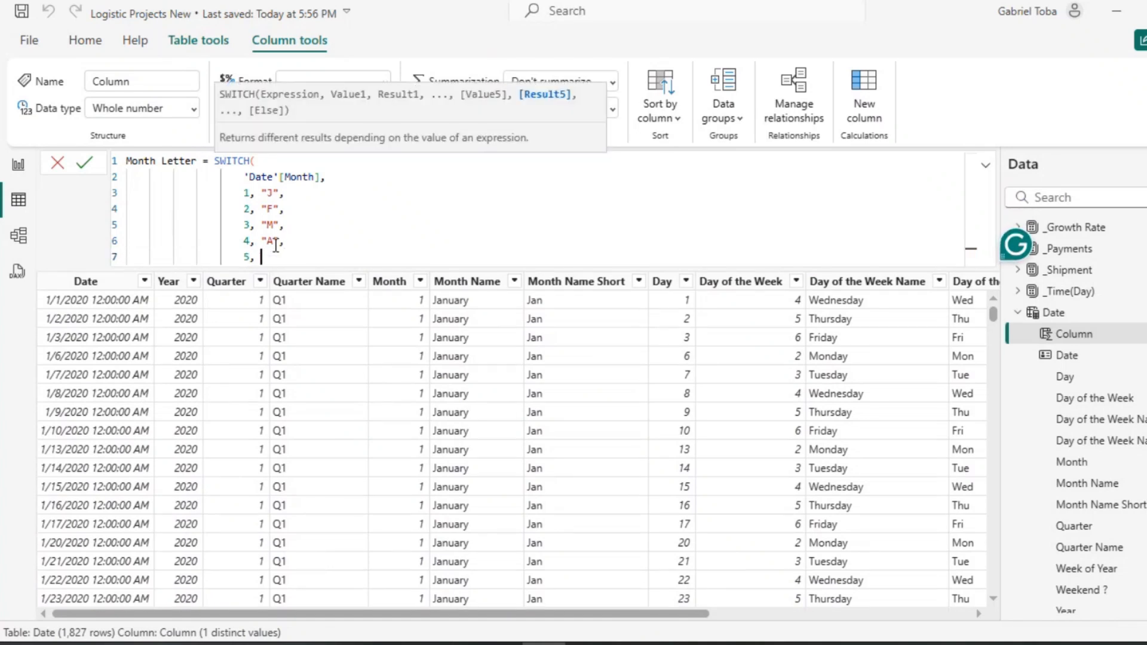
{"action": "type", "text": " M\","}
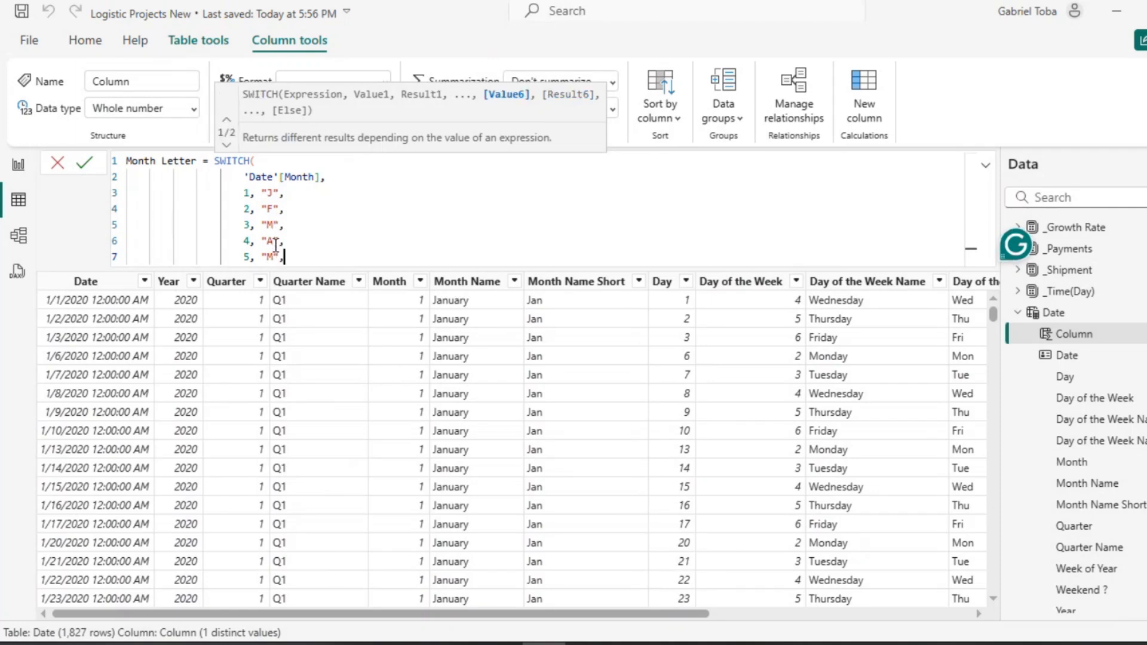
{"action": "key", "text": "Return"}
{"action": "type", "text": "6,"}
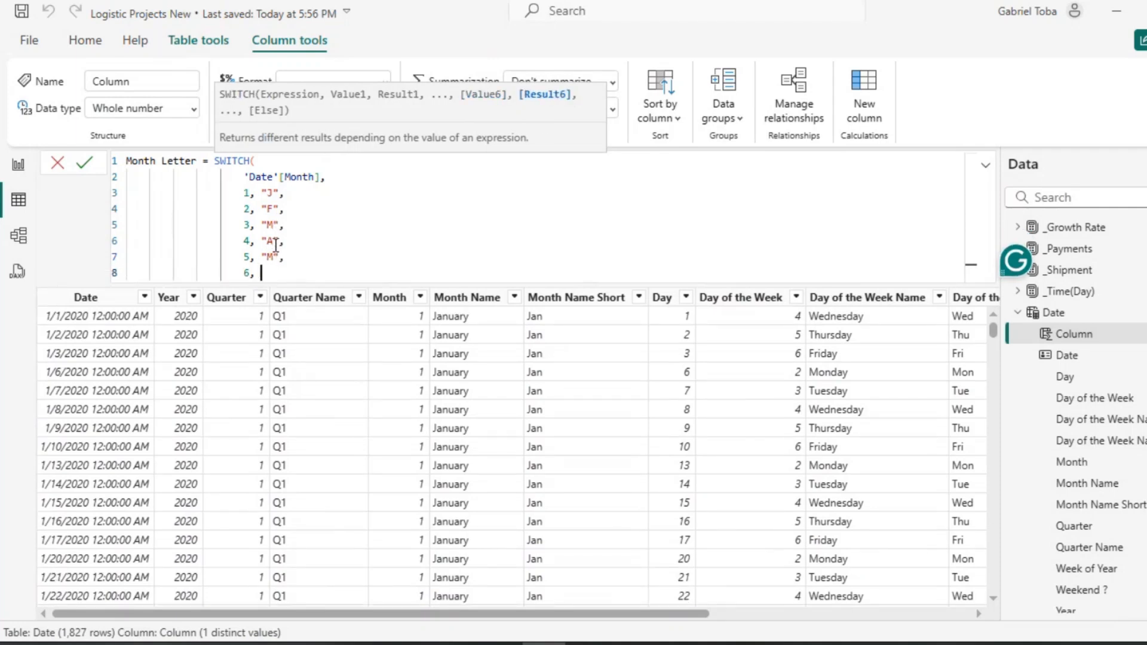
{"action": "type", "text": " \"J\","}
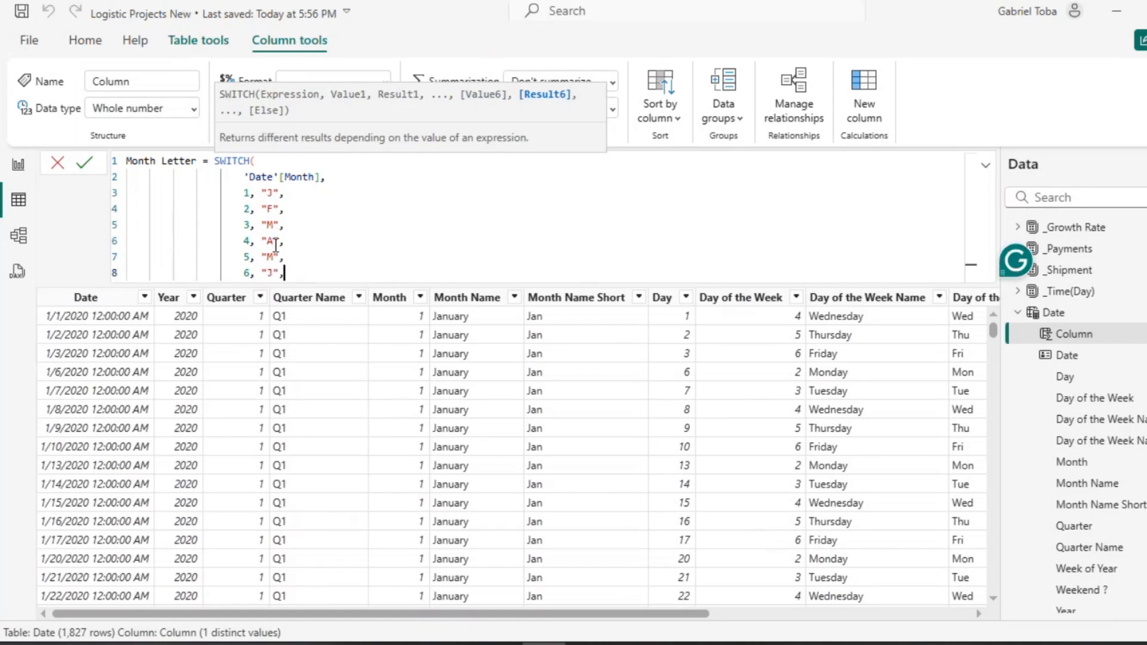
{"action": "key", "text": "Return"}
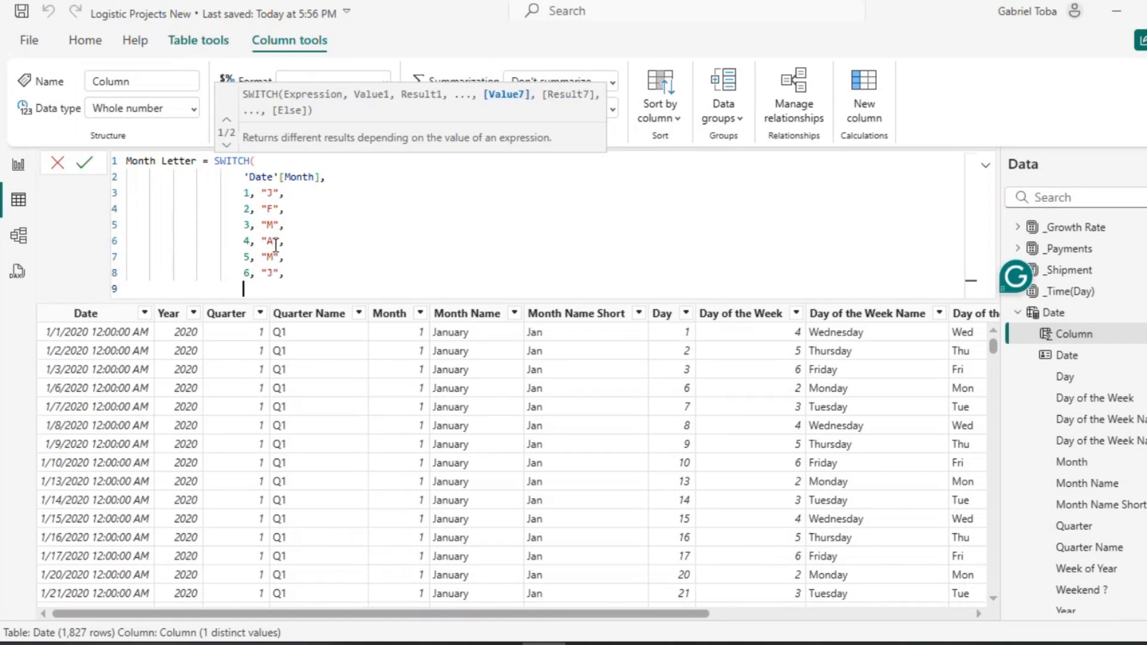
{"action": "type", "text": "7"}
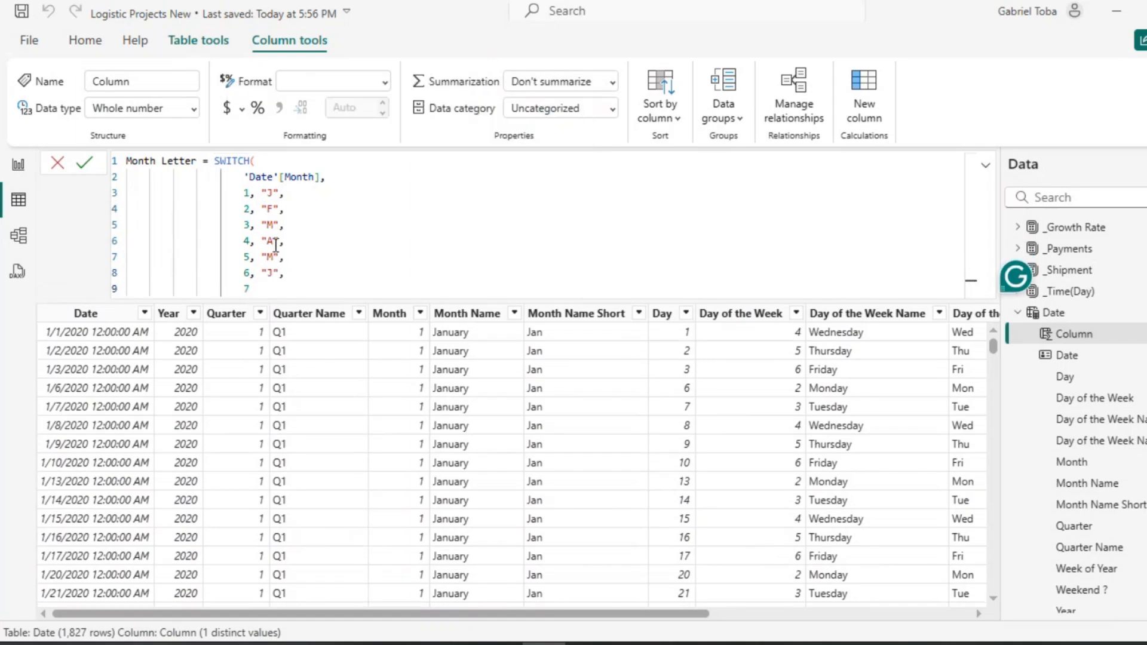
{"action": "type", "text": ", \"J\""}
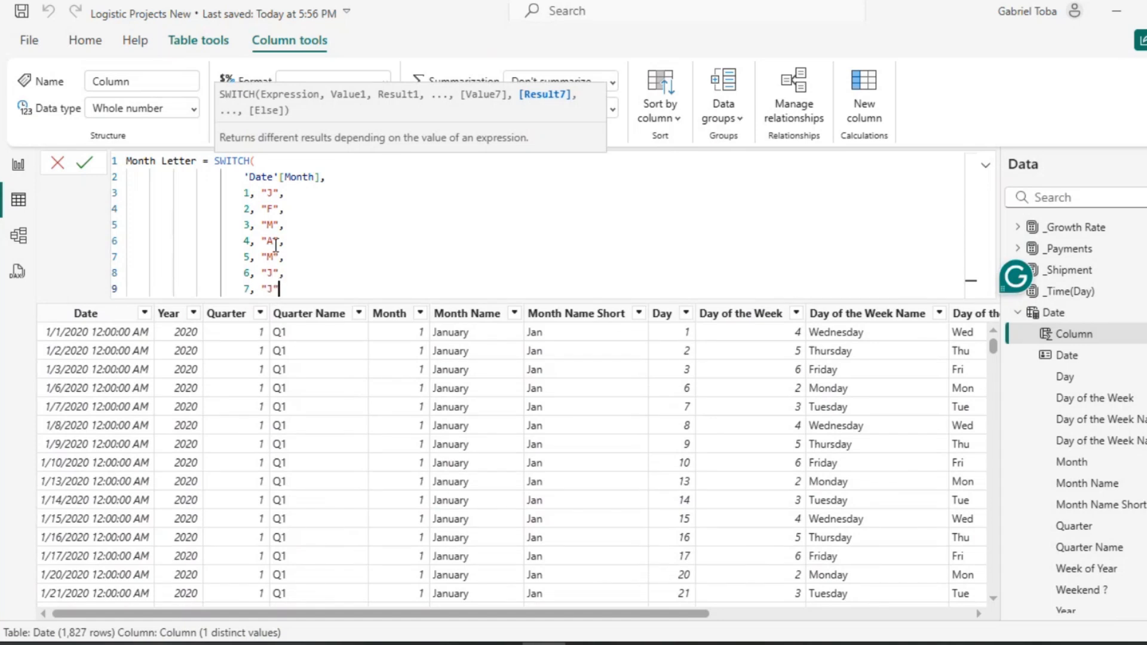
{"action": "type", "text": ","}
{"action": "key", "text": "Return"}
Extend the SWITCH cases with month 8 as "A", month 9 as "S" and month 10 as "O".
{"action": "type", "text": "8"}
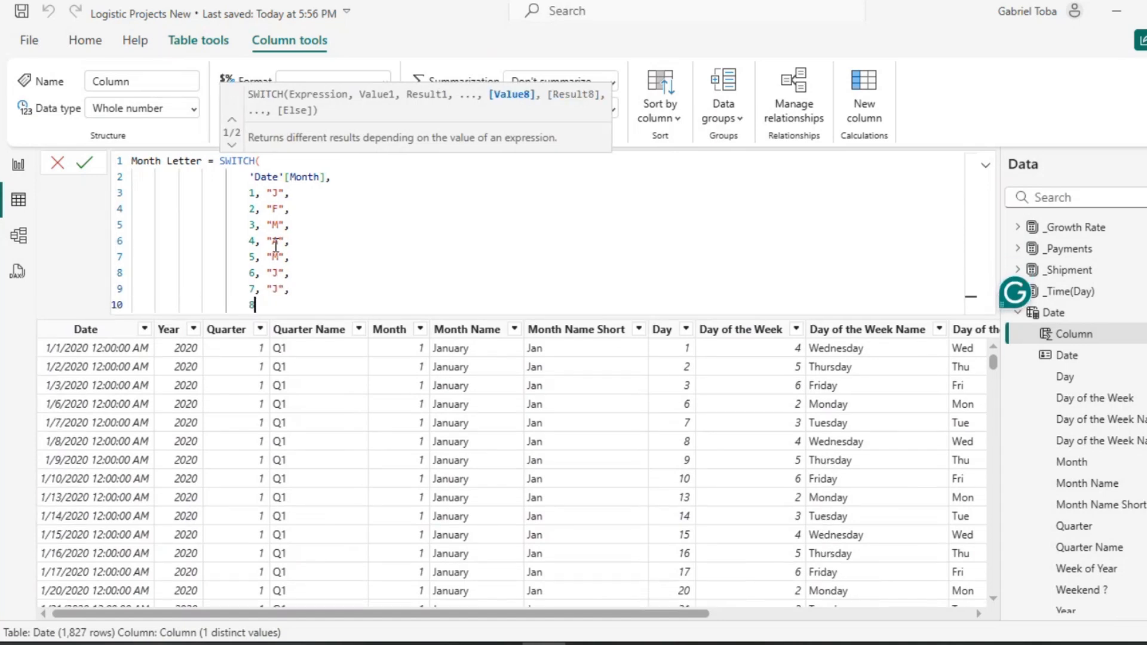
{"action": "type", "text": ", "}
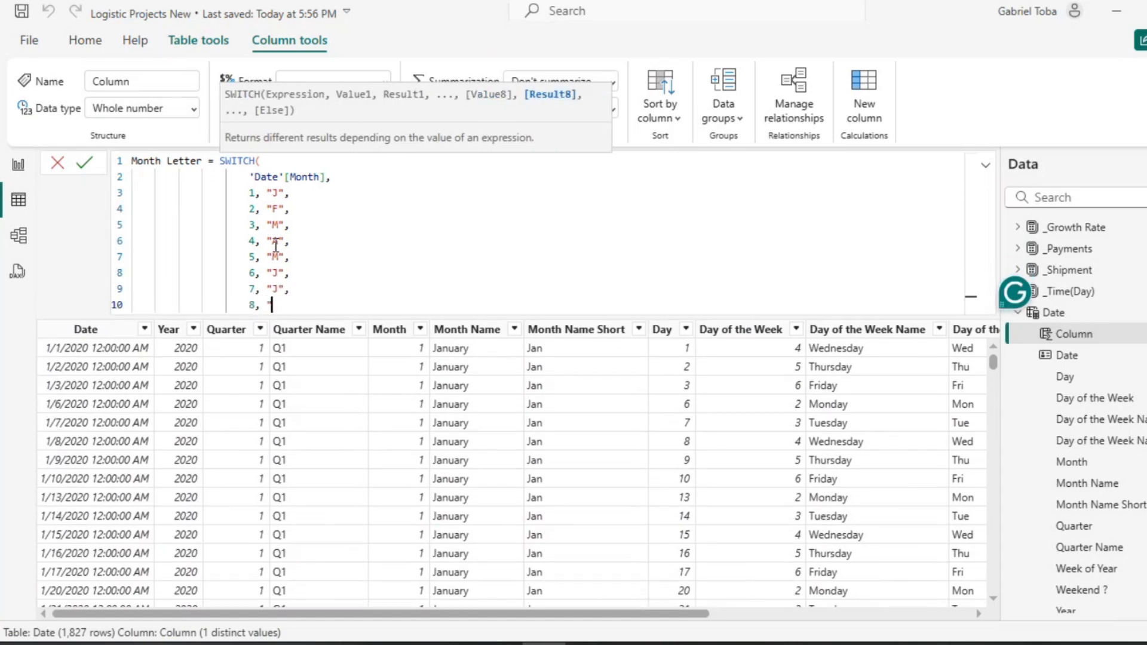
{"action": "type", "text": "\"A\","}
{"action": "key", "text": "Return"}
{"action": "type", "text": "9"}
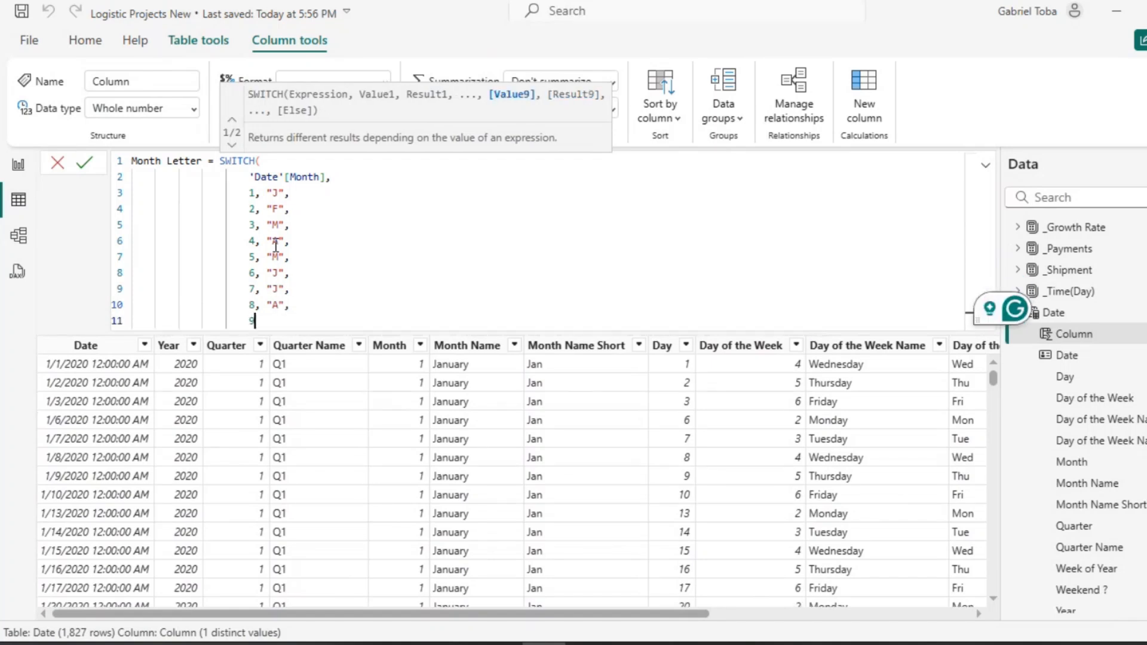
{"action": "type", "text": ","}
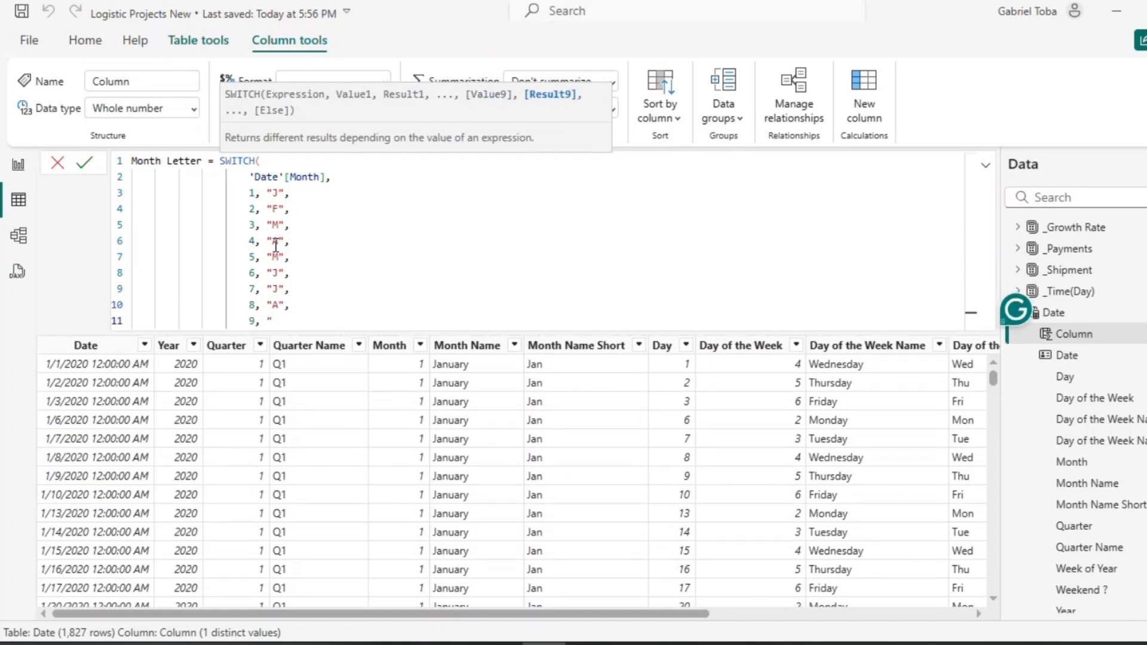
{"action": "type", "text": " \"S\","}
{"action": "key", "text": "shift+Return"}
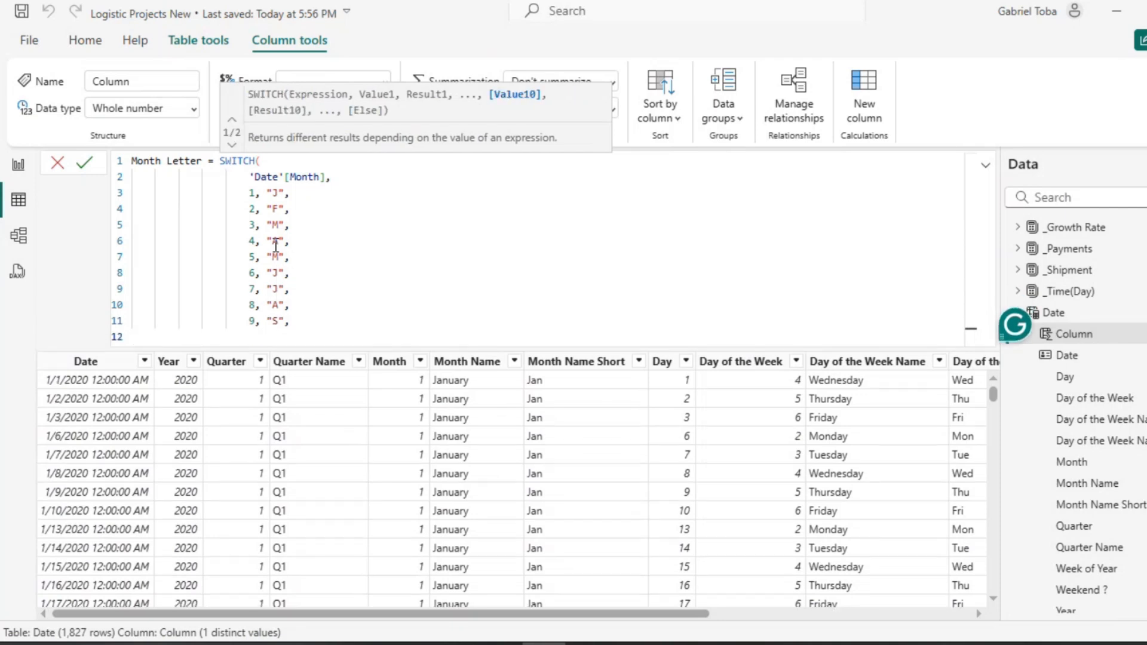
{"action": "type", "text": "10,"}
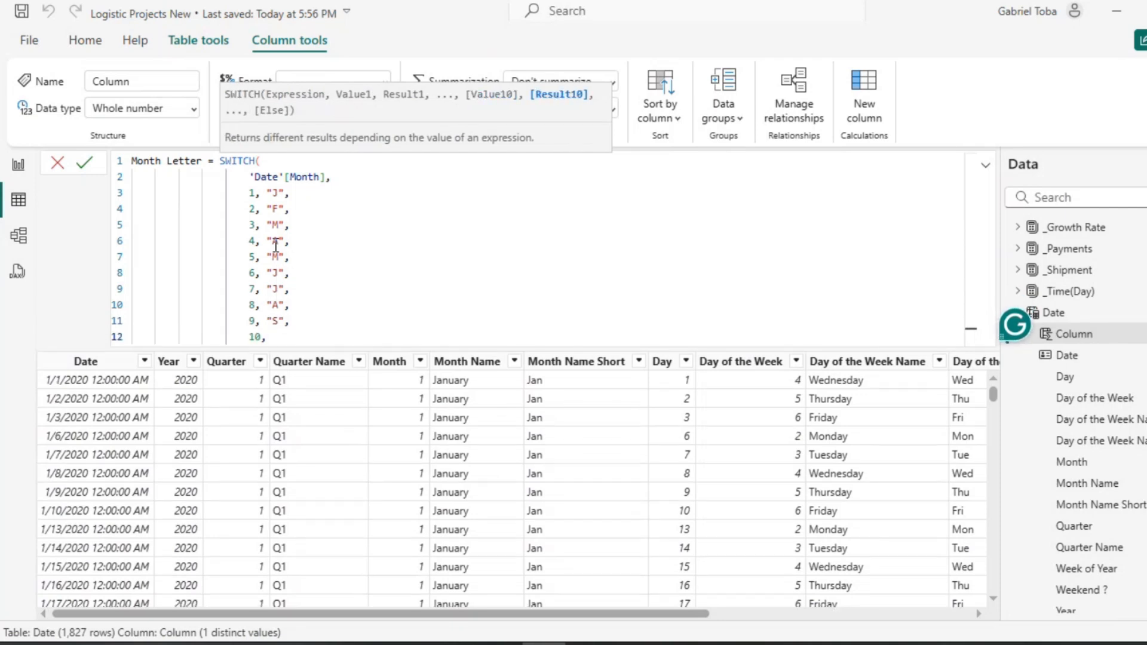
{"action": "type", "text": " \"O\","}
{"action": "key", "text": "shift+Return"}
Map month 11 to "N" and month 12 to "D", separate the cases with a comma, and commit the closed Month Letter formula.
{"action": "type", "text": "11, "}
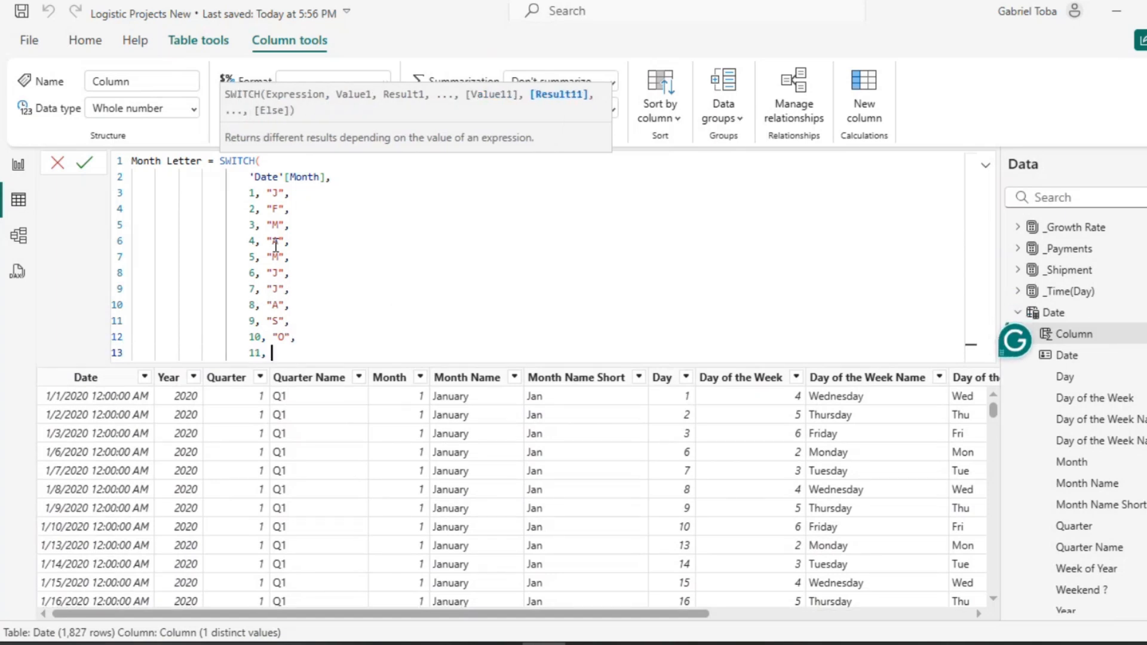
{"action": "type", "text": "\"N\""}
{"action": "key", "text": "shift+Return"}
{"action": "type", "text": "12,"}
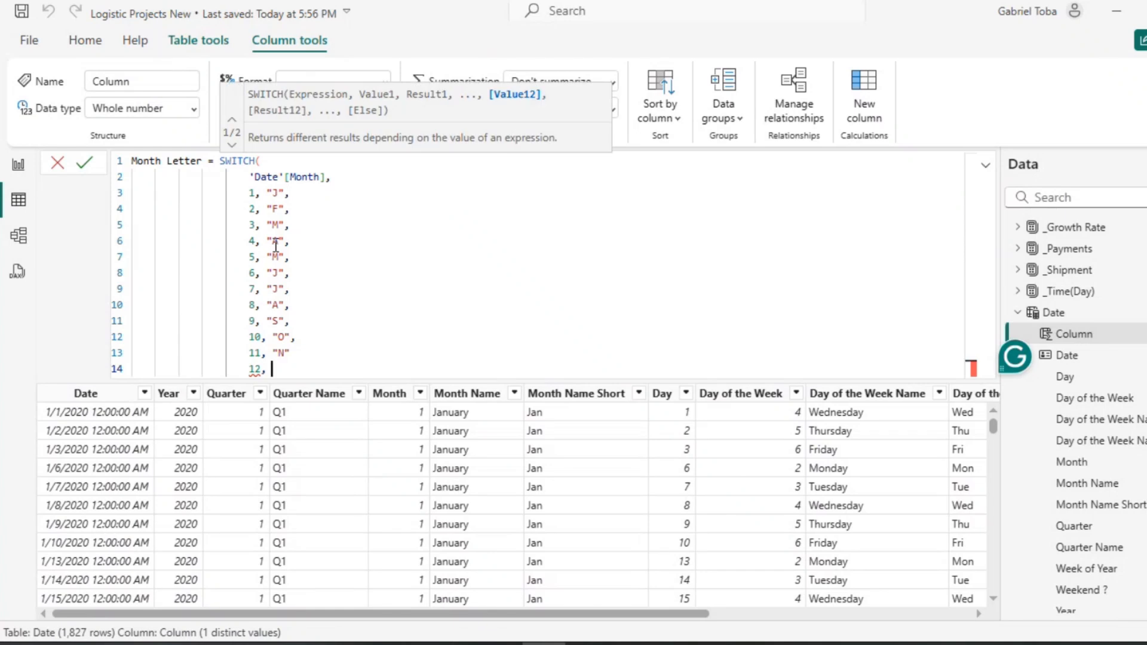
{"action": "type", "text": " \"D\""}
{"action": "left_click", "coordinate": [294, 352]}
{"action": "type", "text": ","}
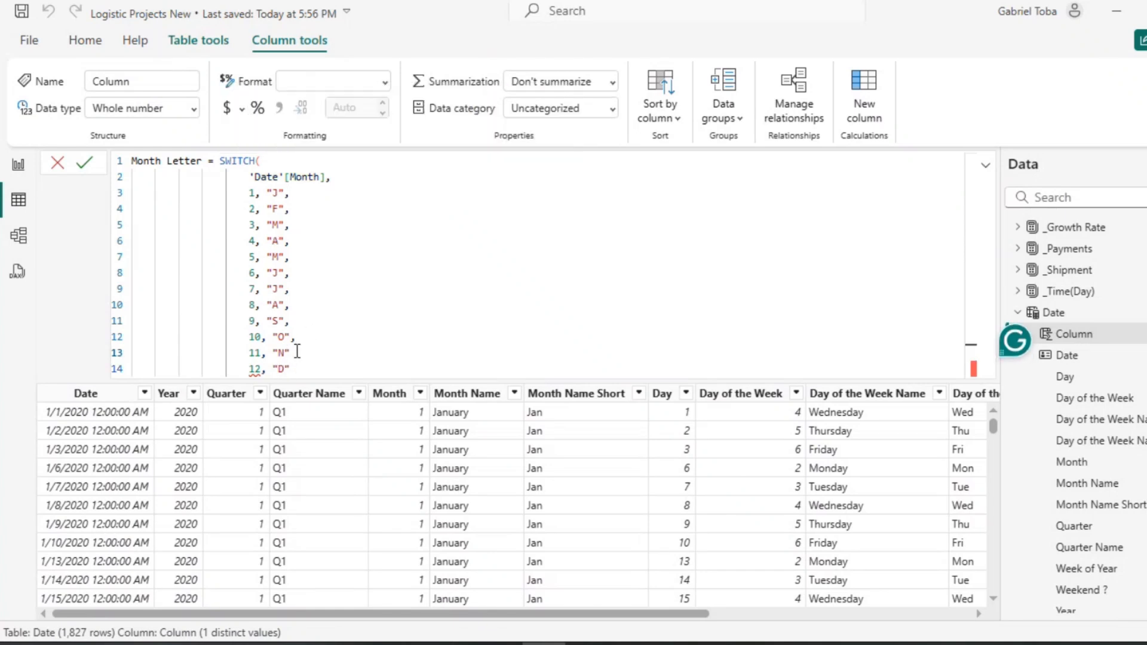
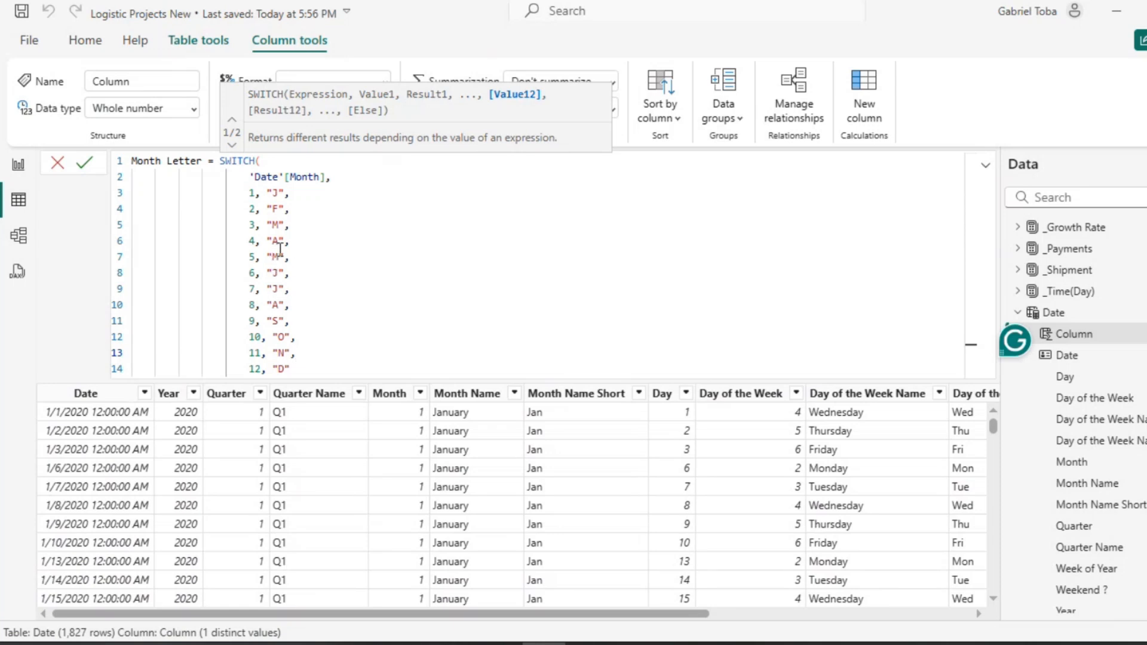
{"action": "left_click", "coordinate": [304, 370]}
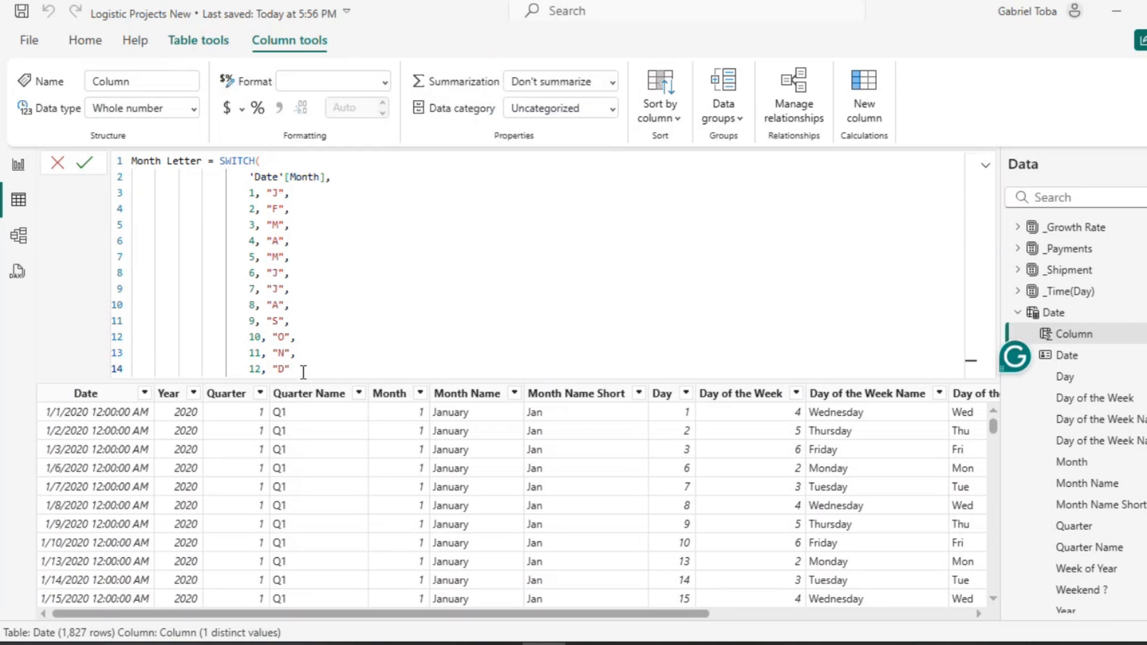
{"action": "key", "text": "Return"}
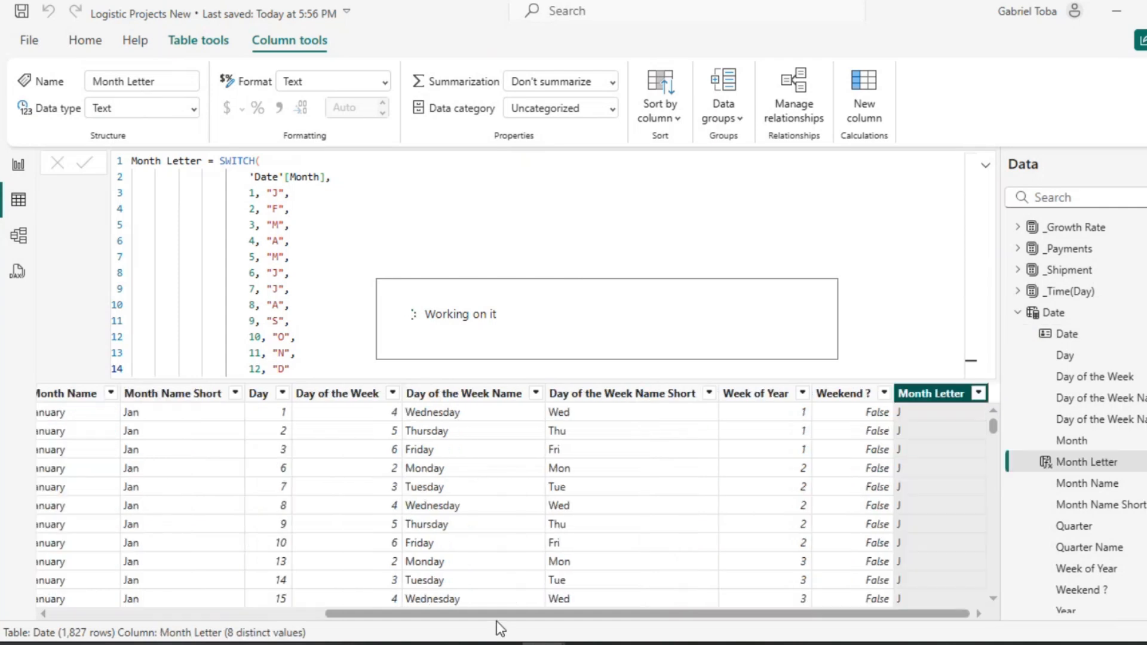
In the Month Letter formula, add one trailing space to the letters for months 5, 6 and 8 and two for month 7, and commit it.
{"action": "left_click", "coordinate": [978, 393]}
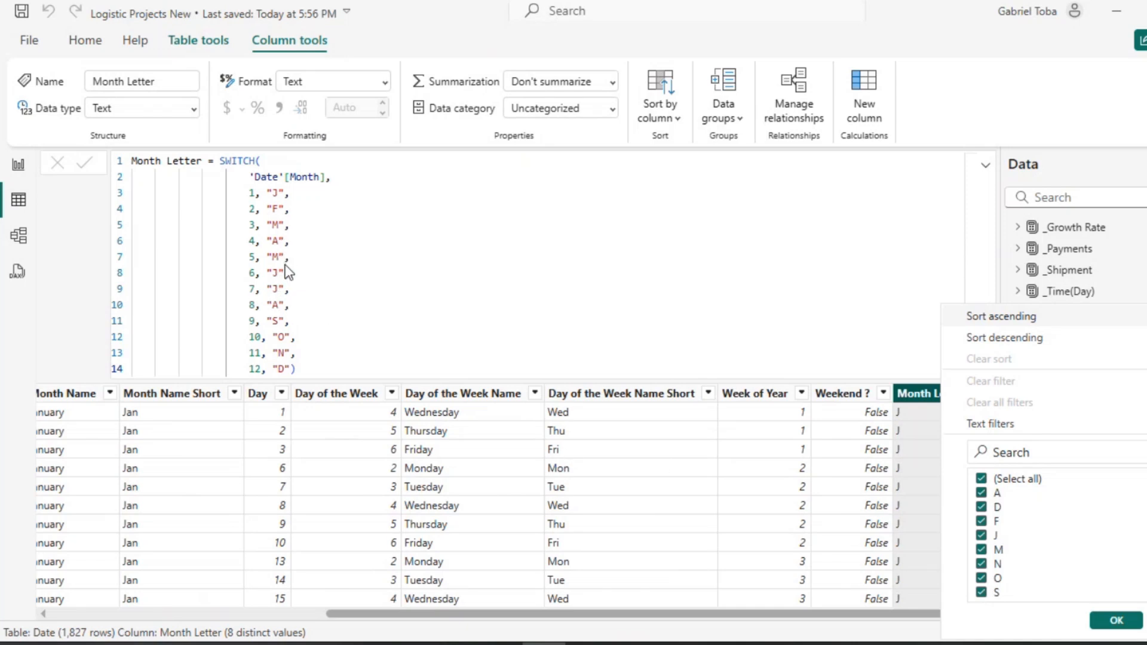
{"action": "left_click", "coordinate": [280, 227]}
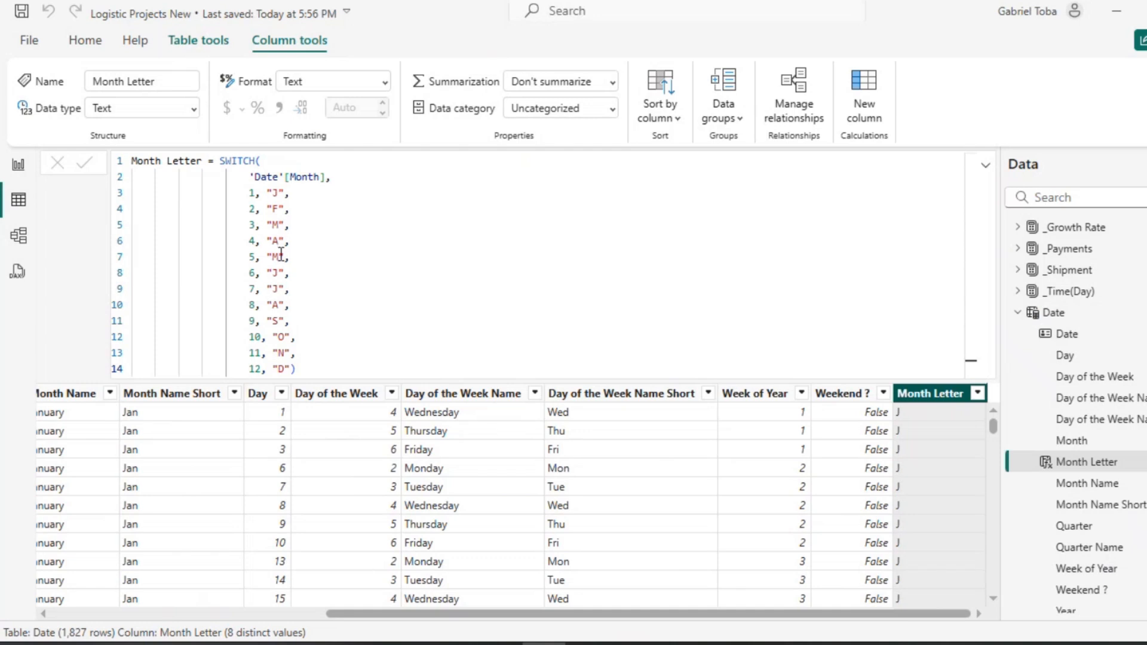
{"action": "left_click", "coordinate": [280, 255]}
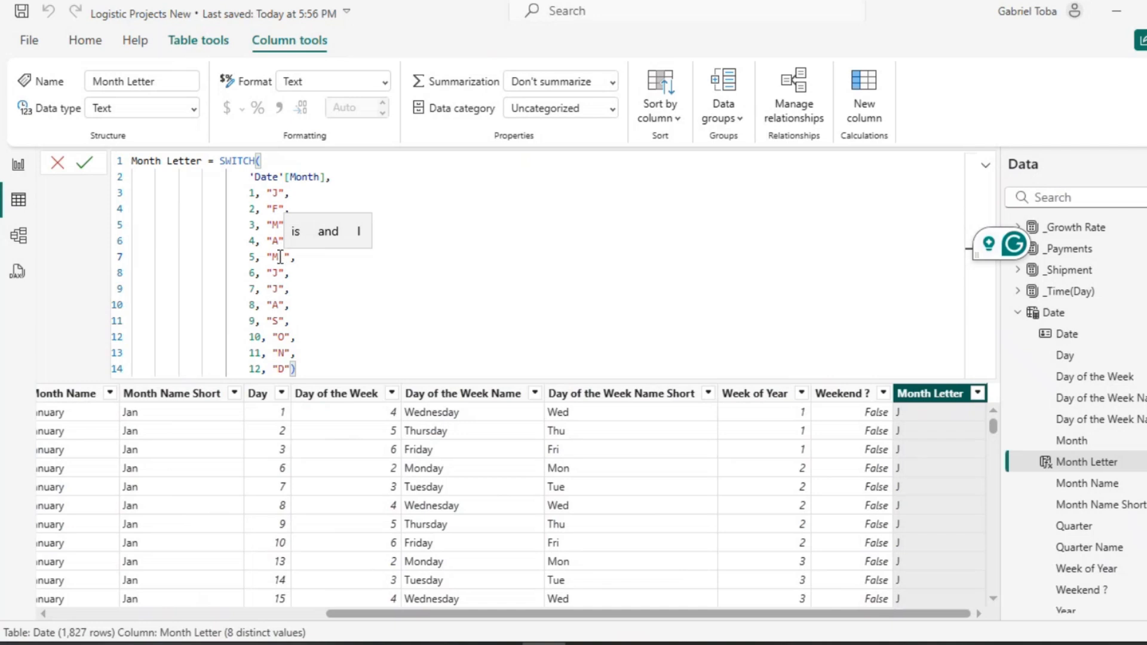
{"action": "left_click", "coordinate": [282, 276]}
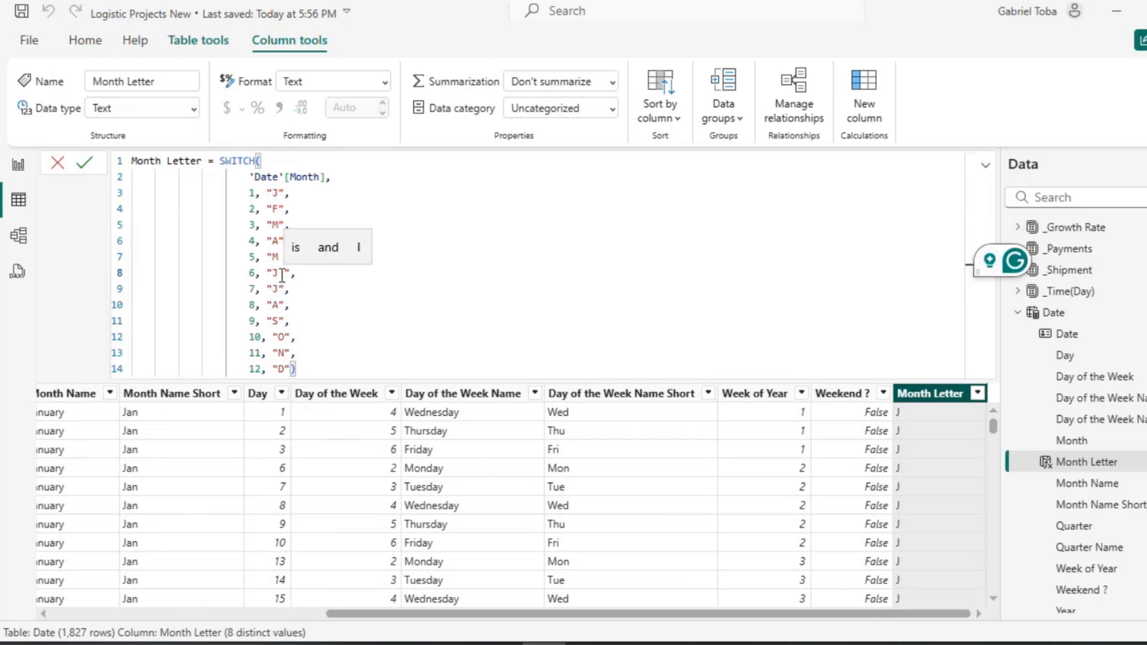
{"action": "left_click", "coordinate": [282, 289]}
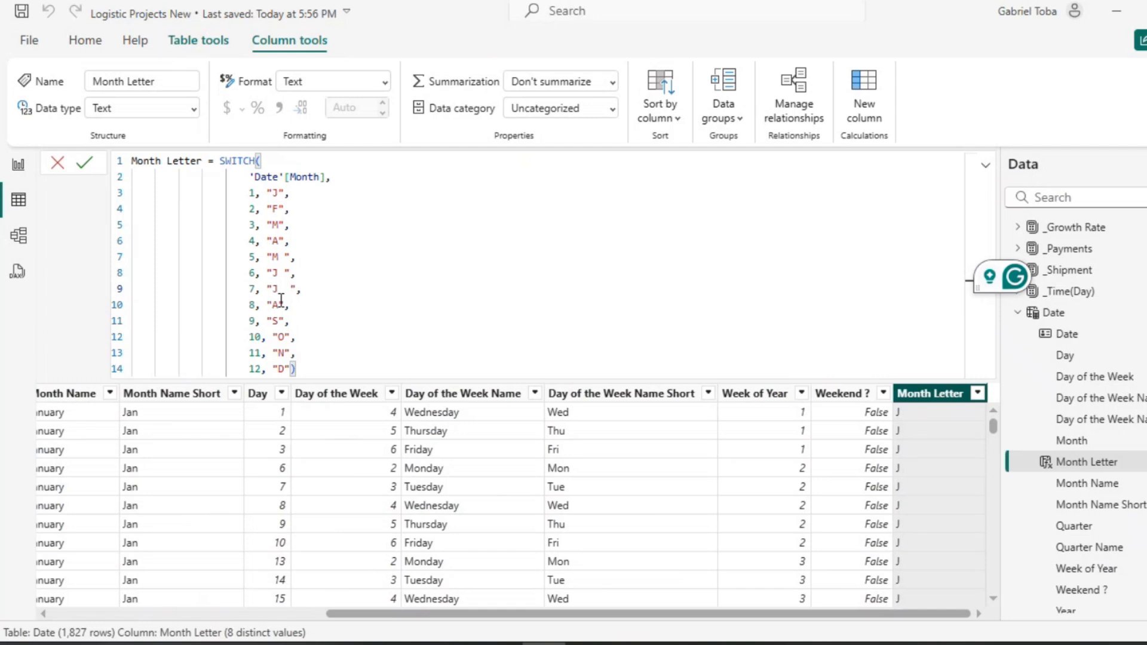
{"action": "left_click", "coordinate": [282, 303]}
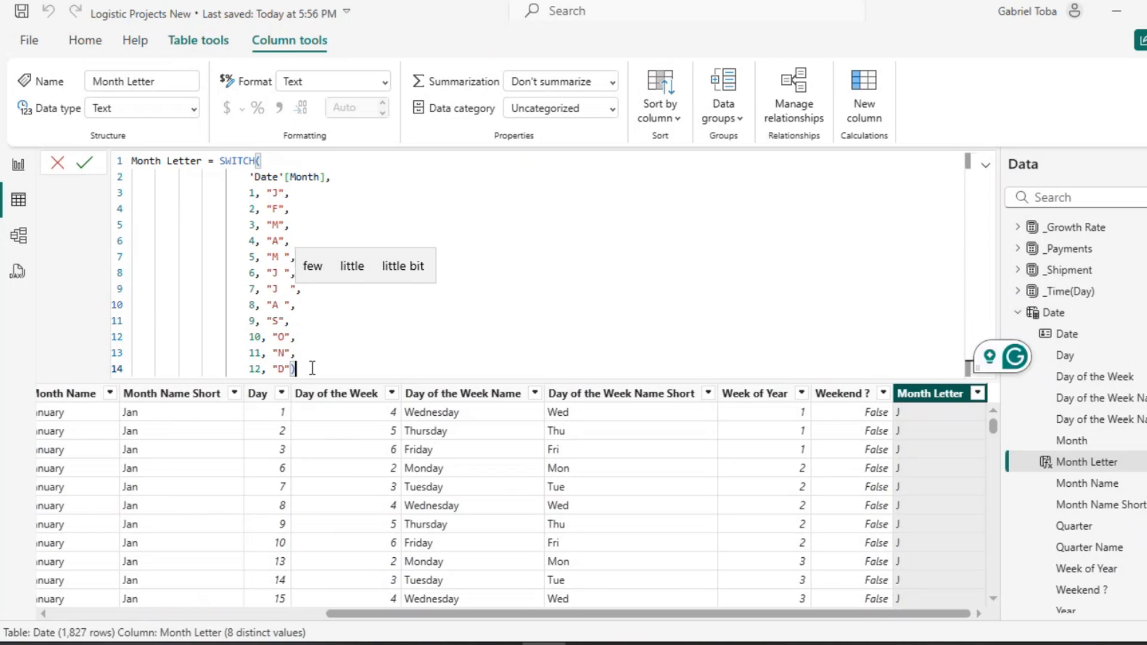
{"action": "key", "text": "Return"}
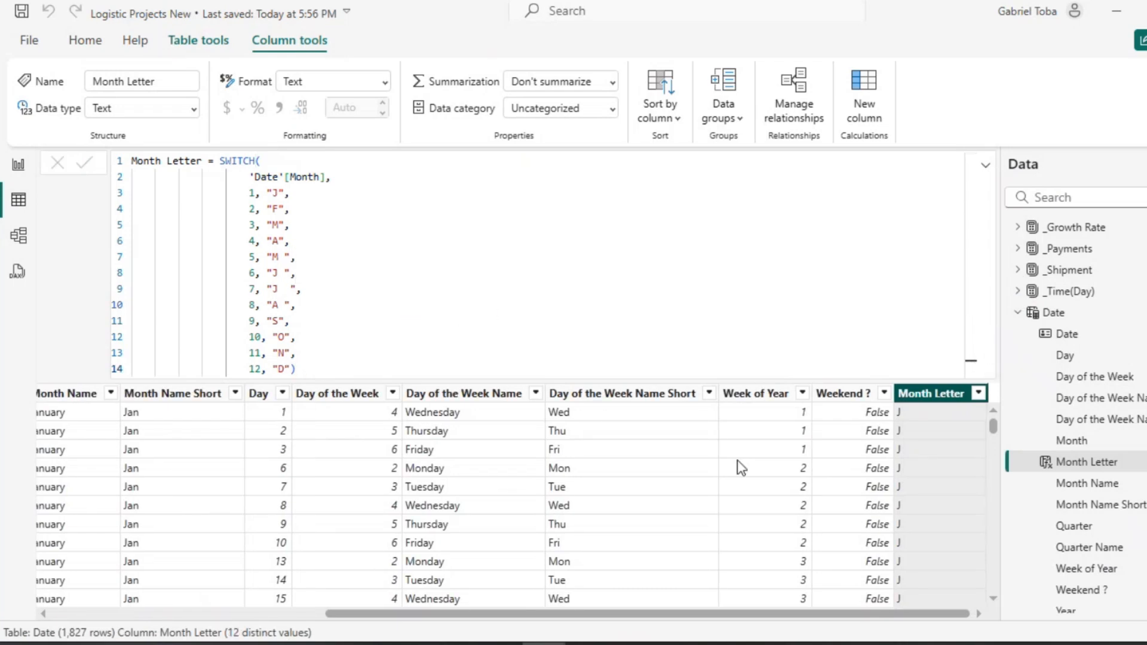
{"action": "left_click", "coordinate": [979, 393]}
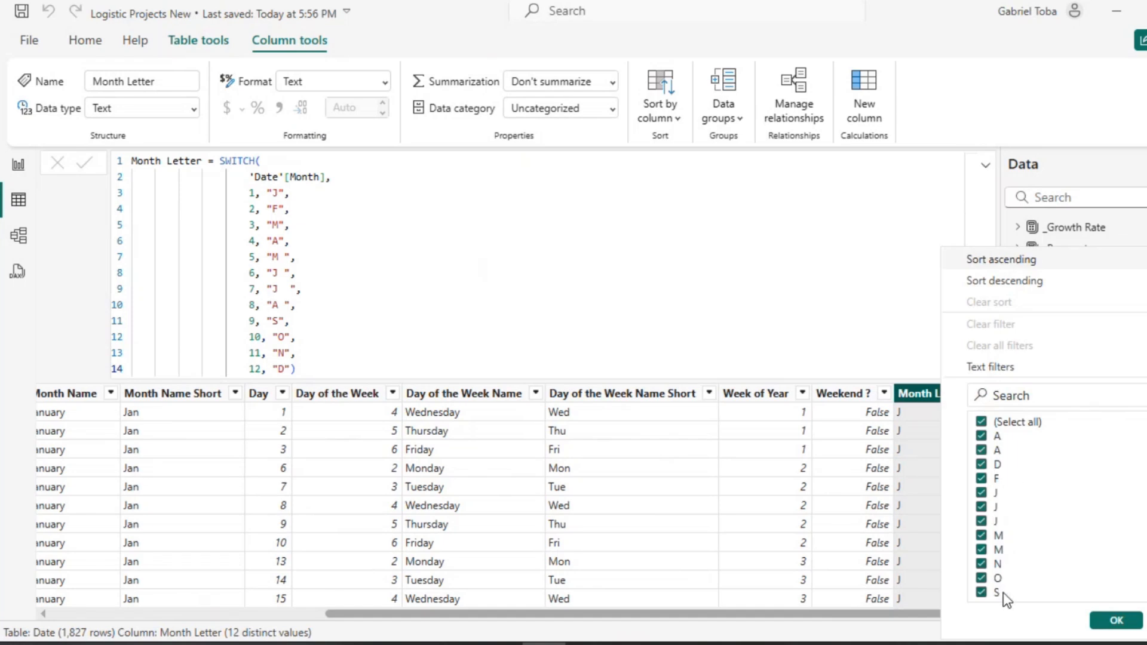
{"action": "left_click", "coordinate": [920, 402]}
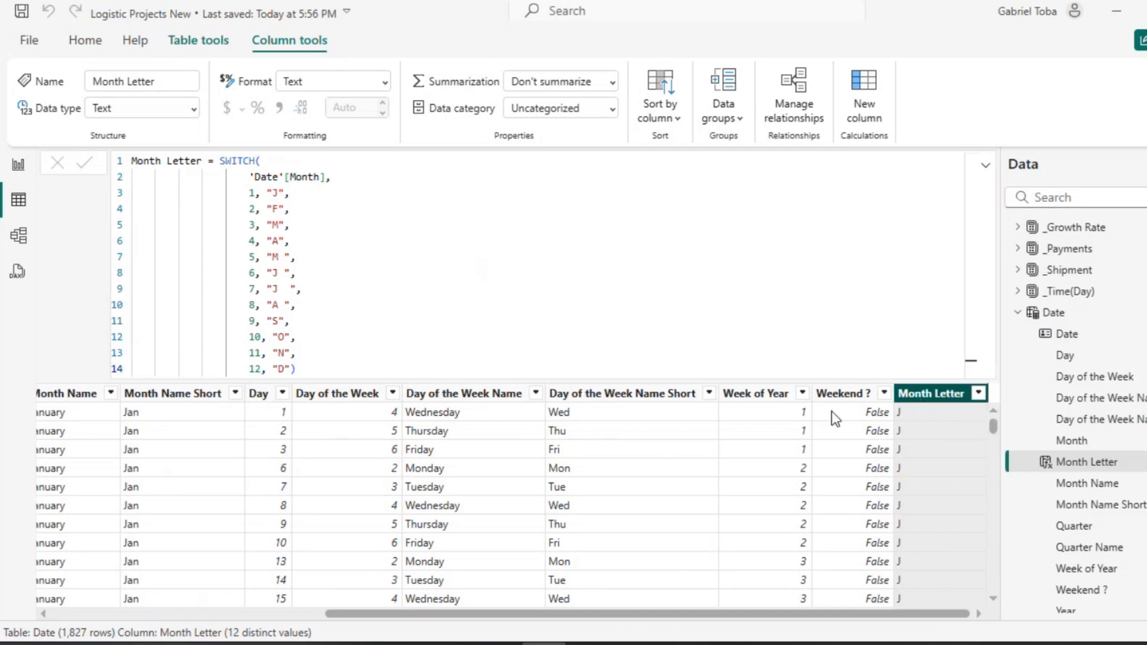
Add a clustered column chart to the Overview report page and place it in the empty white panel below the Shipments Completed breakdown.
{"action": "left_click", "coordinate": [14, 171]}
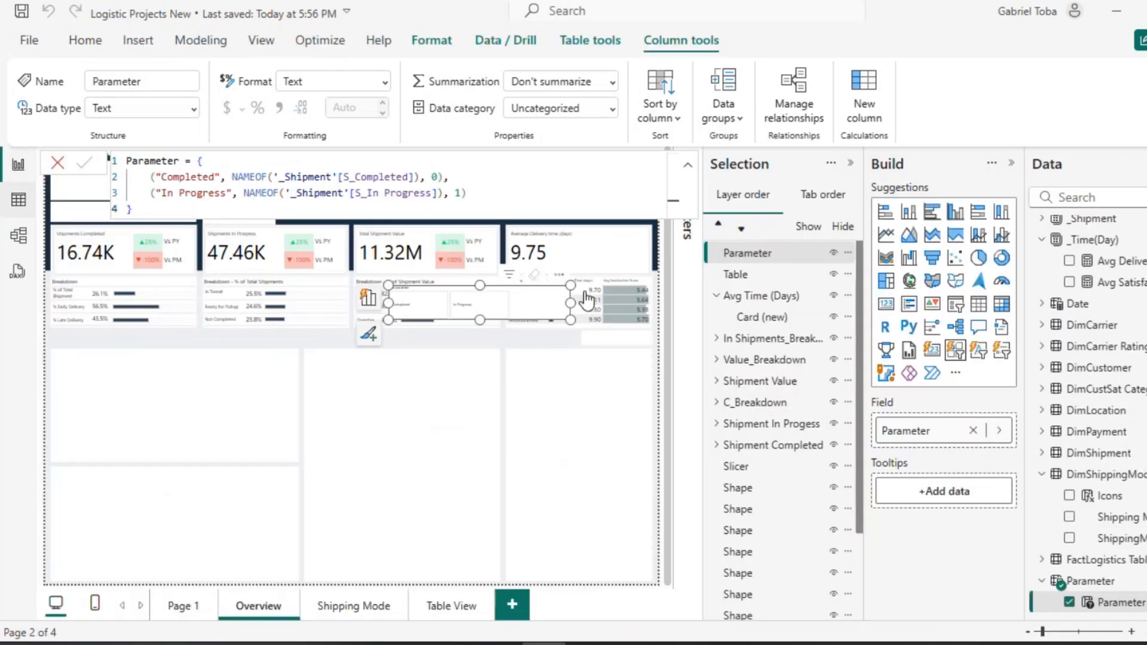
{"action": "left_click", "coordinate": [241, 339]}
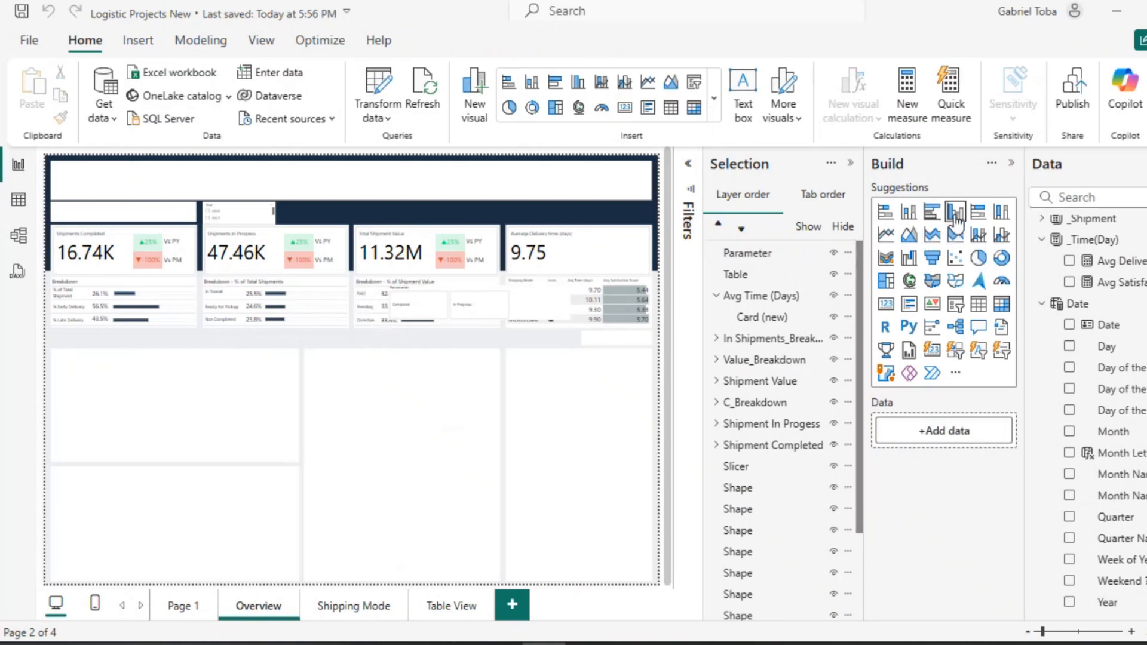
{"action": "left_click", "coordinate": [955, 213]}
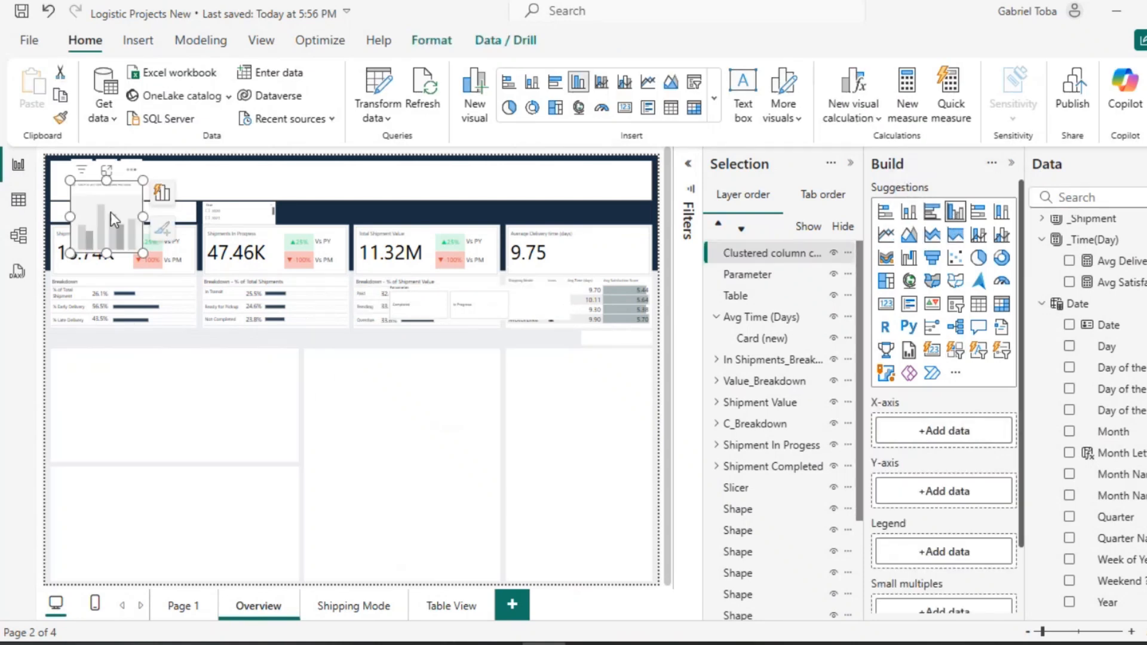
{"action": "left_click_drag", "start_coordinate": [111, 214], "coordinate": [139, 396]}
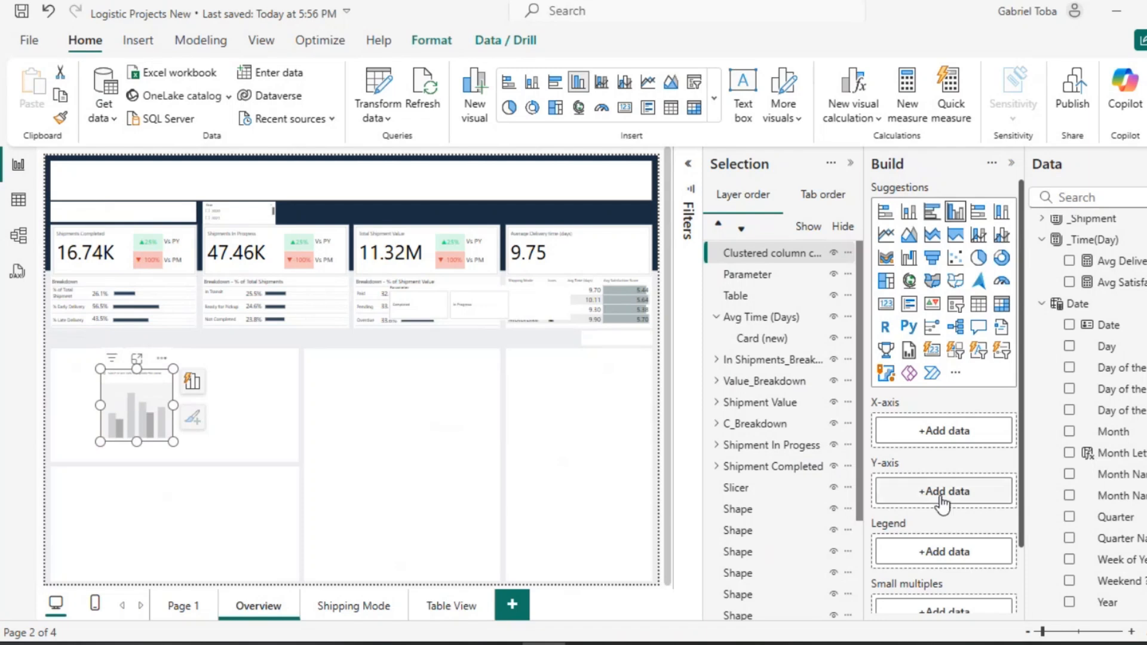
Assign Month Letter to the chart's X-axis and Parameter to its Y-axis, and enlarge the chart to span its panel's width.
{"action": "scroll", "coordinate": [1108, 572], "scroll_direction": "down", "scroll_amount": 5}
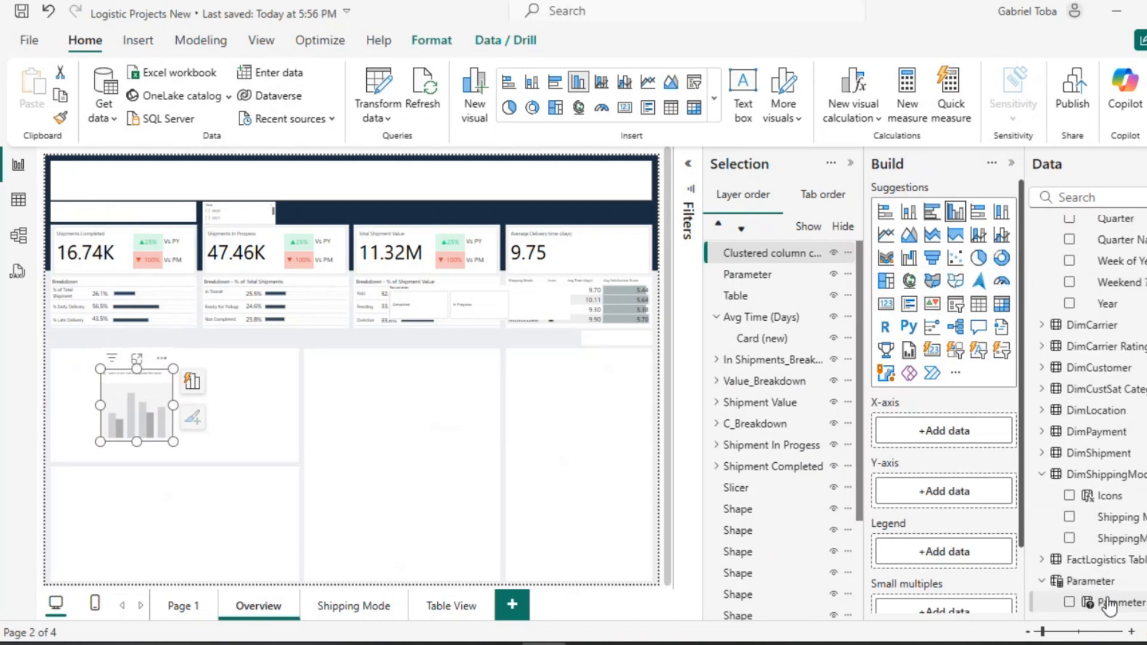
{"action": "left_click", "coordinate": [1110, 604]}
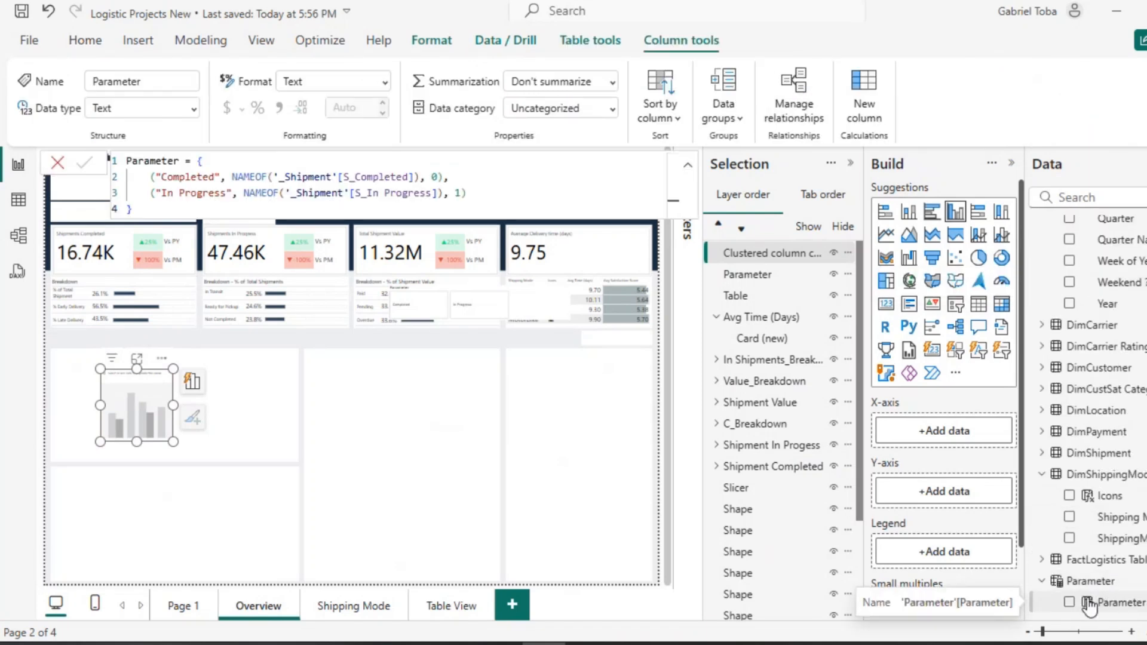
{"action": "left_click", "coordinate": [1070, 603]}
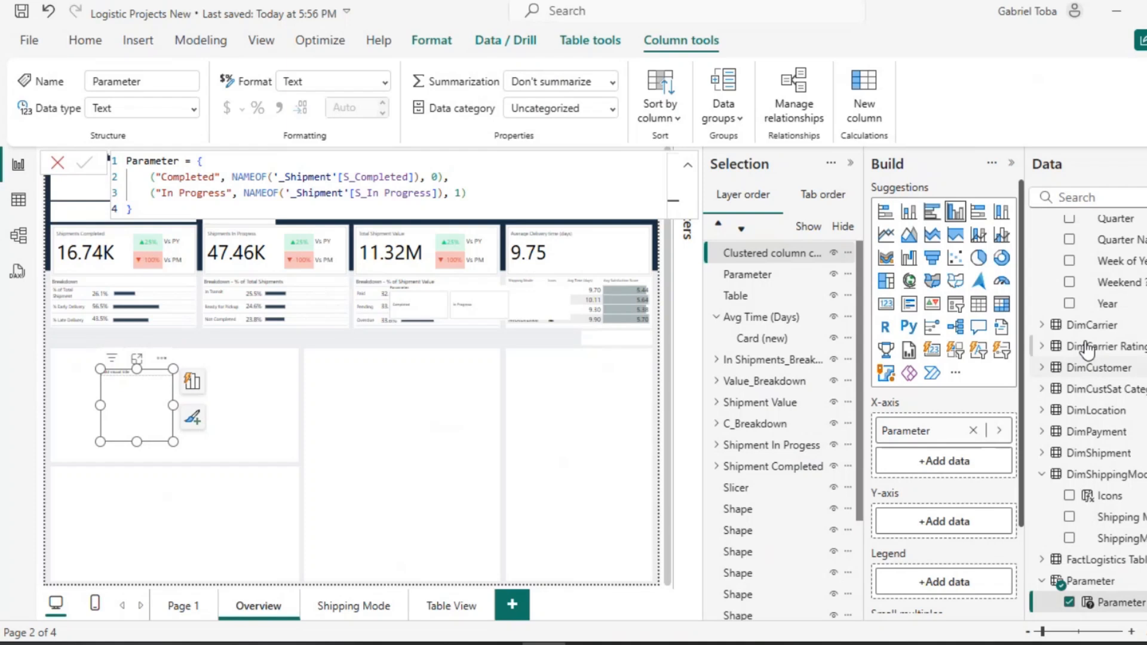
{"action": "scroll", "coordinate": [1092, 287], "scroll_direction": "up", "scroll_amount": 2}
{"action": "scroll", "coordinate": [1092, 287], "scroll_direction": "up", "scroll_amount": 1}
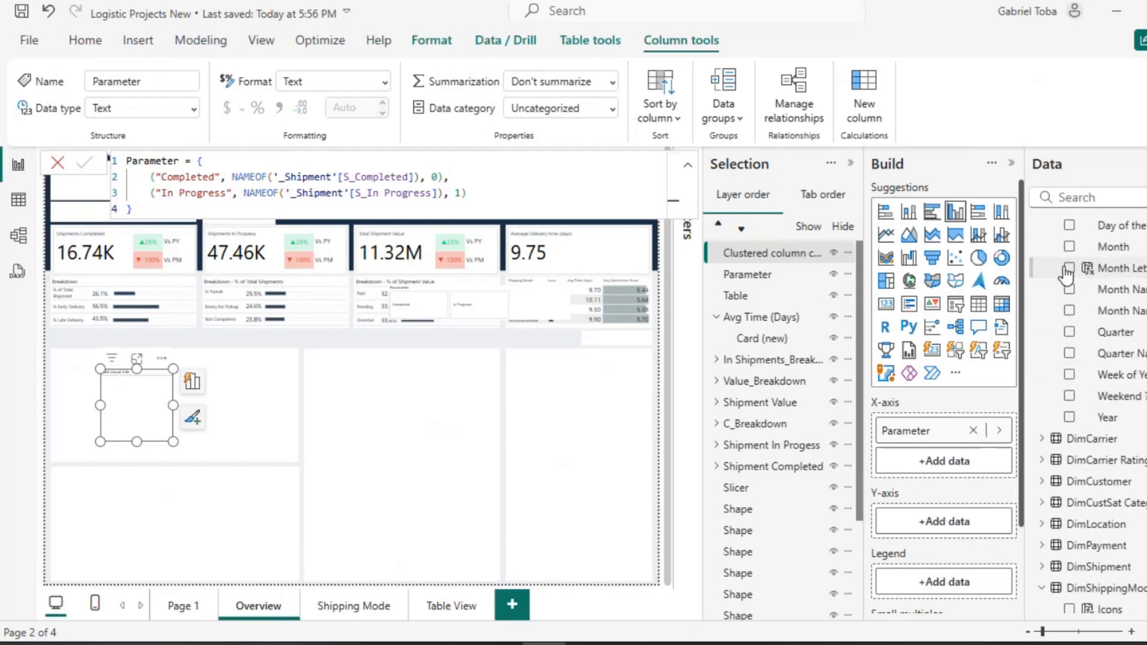
{"action": "left_click", "coordinate": [1069, 269]}
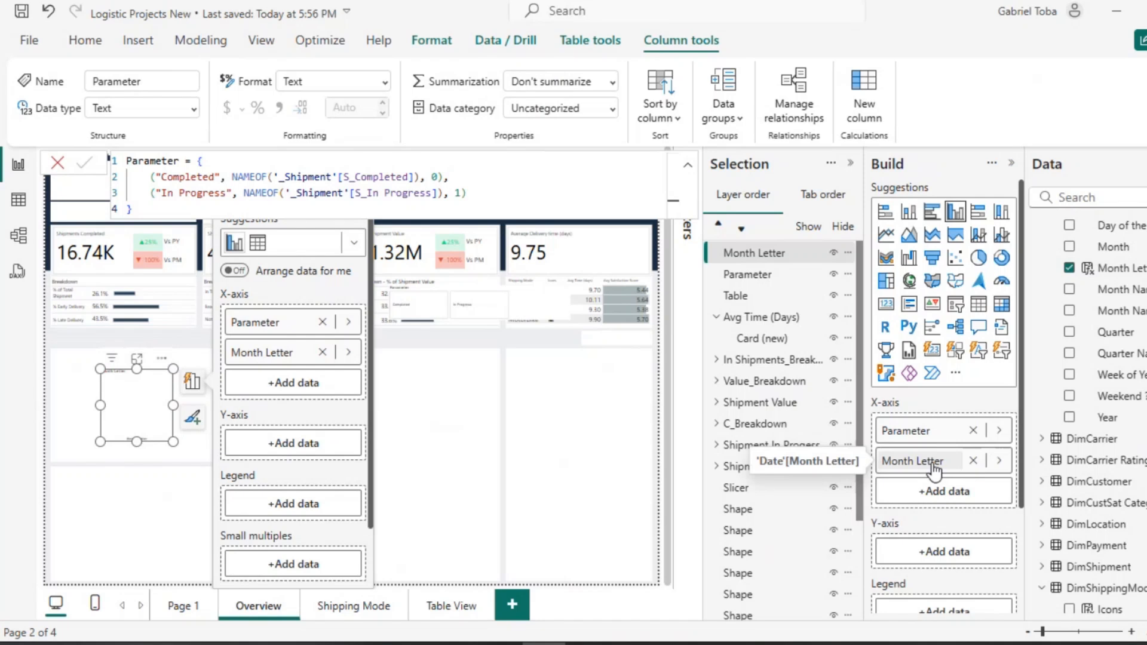
{"action": "left_click_drag", "start_coordinate": [929, 463], "coordinate": [934, 550]}
{"action": "left_click_drag", "start_coordinate": [926, 433], "coordinate": [931, 553]}
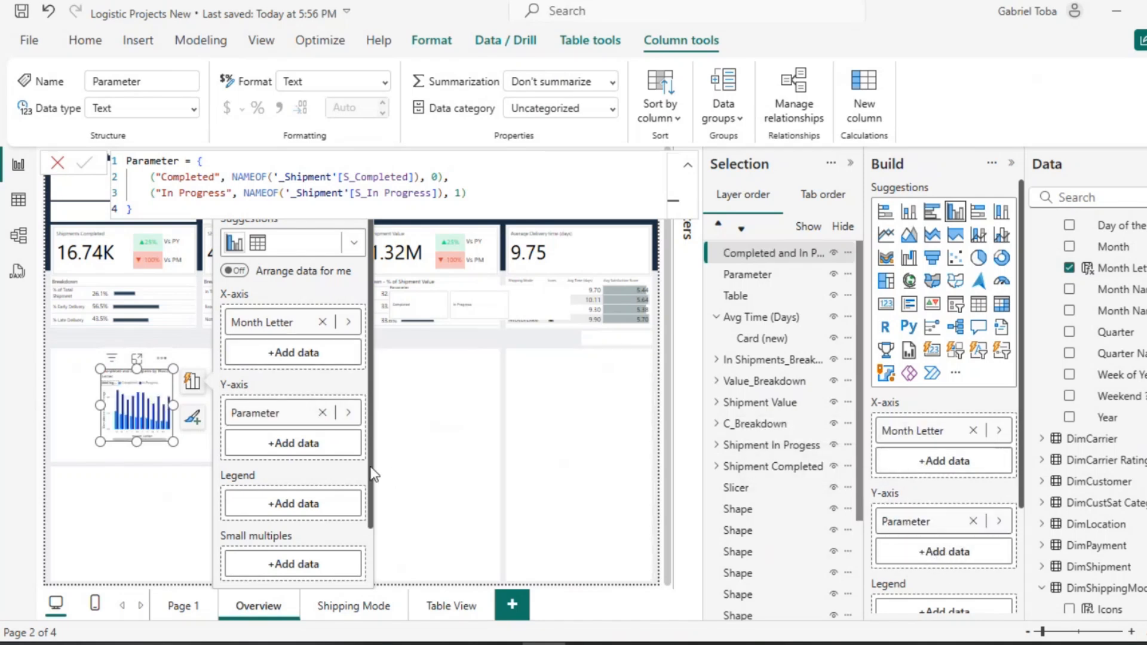
{"action": "left_click_drag", "start_coordinate": [174, 442], "coordinate": [298, 462]}
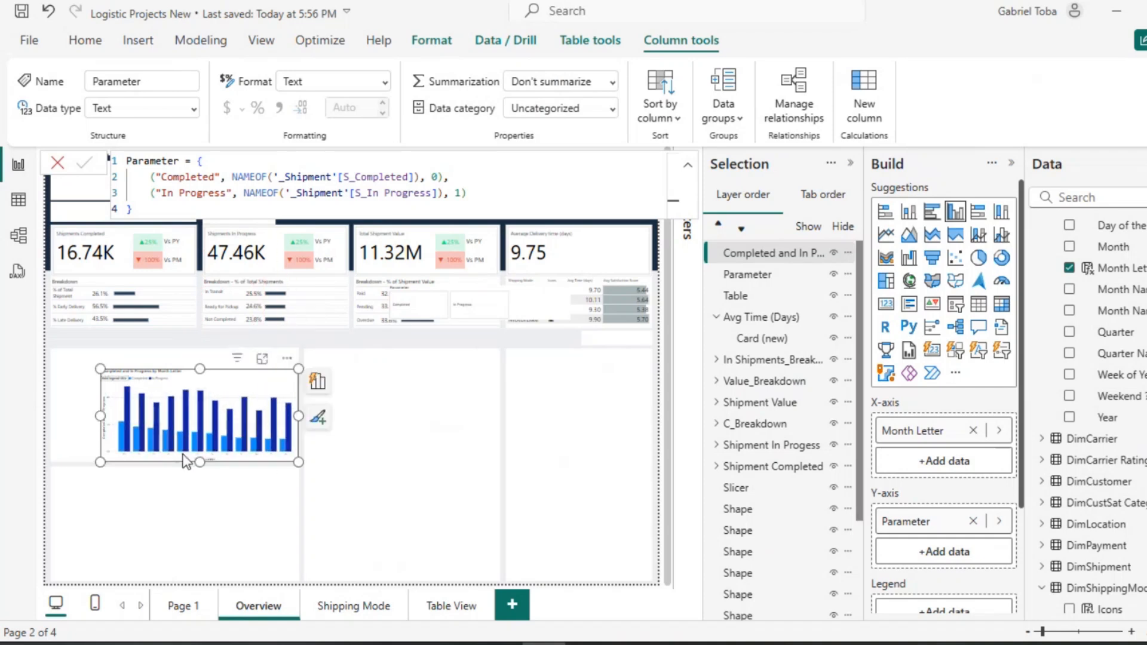
{"action": "left_click_drag", "start_coordinate": [101, 462], "coordinate": [52, 462]}
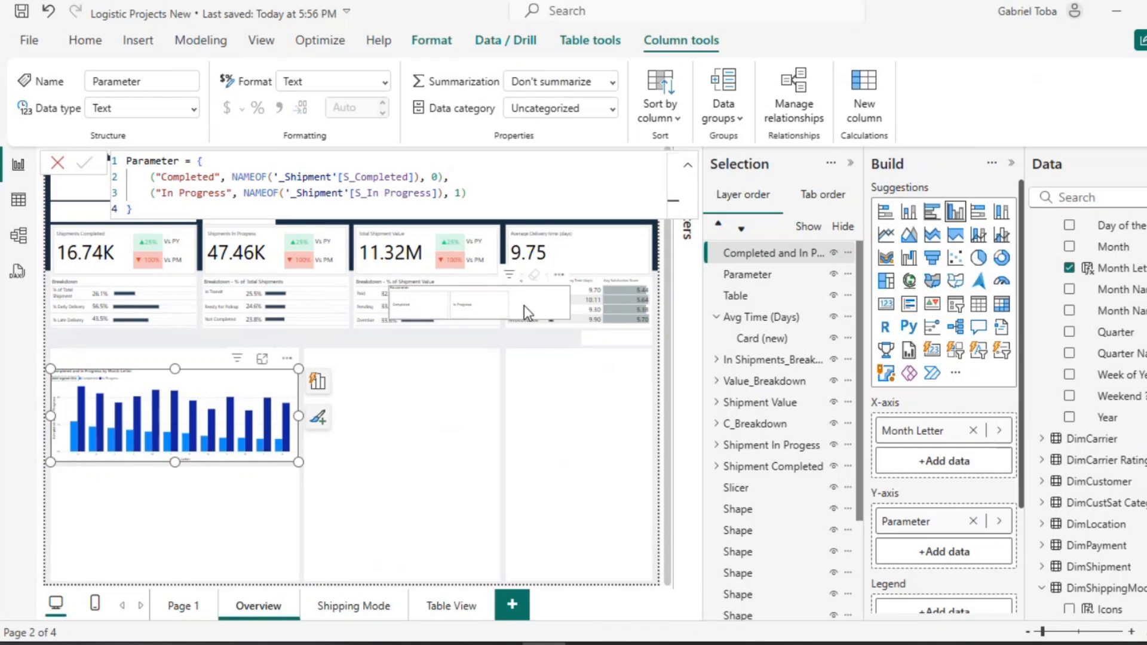
Select the Completed/In Progress parameter slicer and set the page view to Actual size.
{"action": "left_click", "coordinate": [524, 306]}
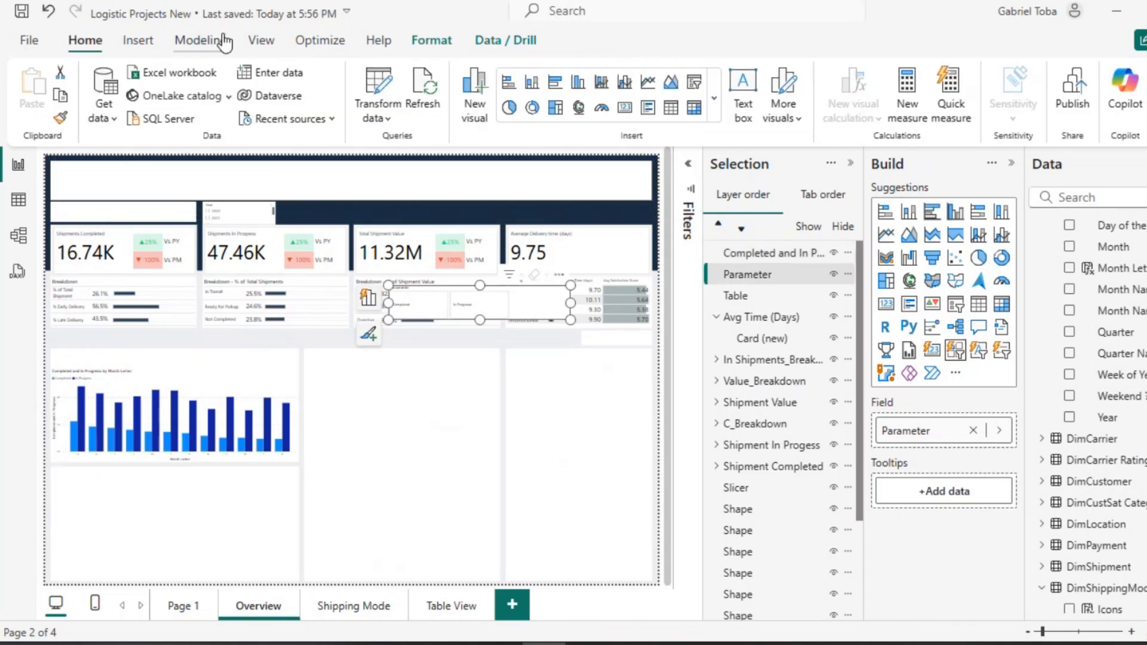
{"action": "left_click", "coordinate": [258, 40]}
{"action": "left_click", "coordinate": [471, 110]}
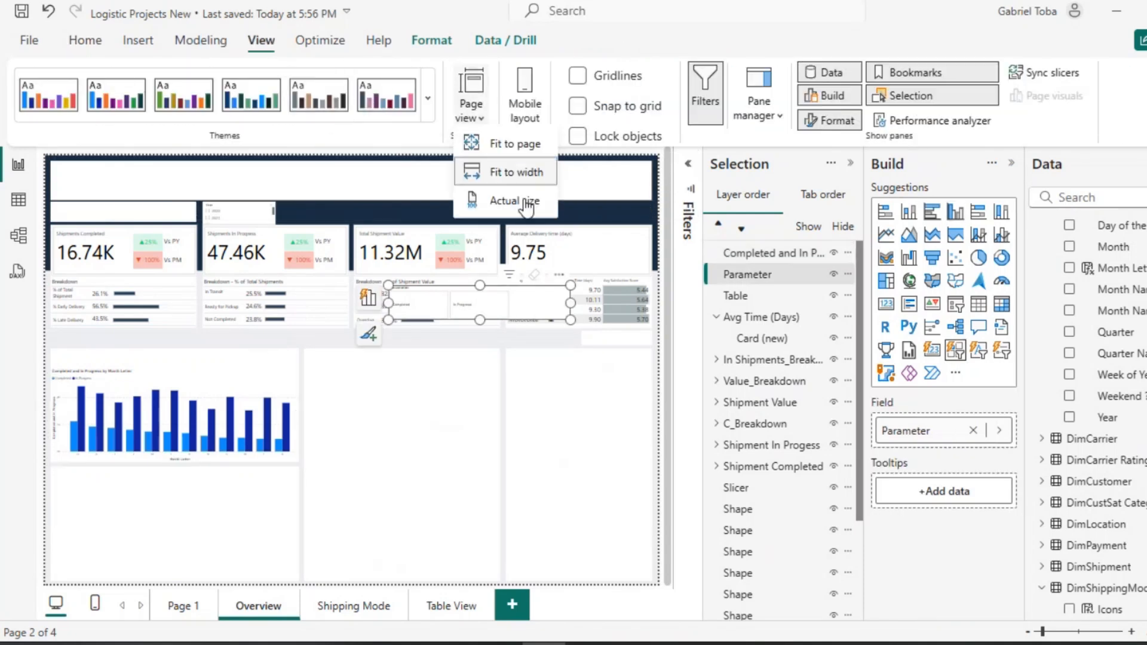
{"action": "left_click", "coordinate": [518, 203]}
{"action": "scroll", "coordinate": [551, 411], "scroll_direction": "down", "scroll_amount": 10}
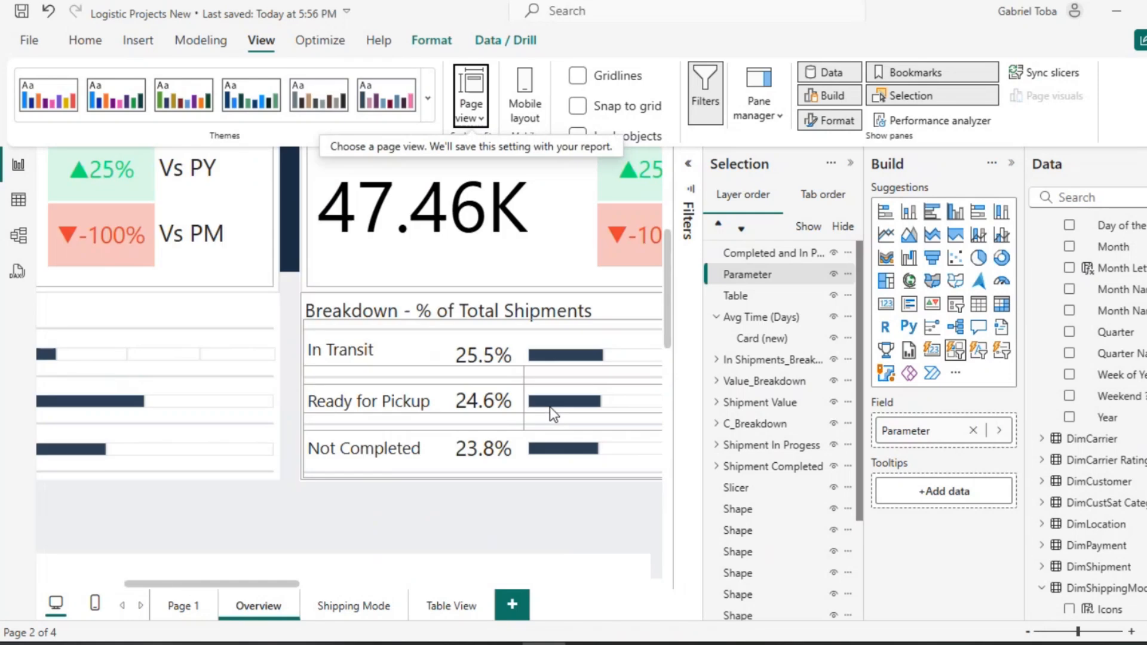
Examine the Completed and In Progress columns and the month letter order across the new chart.
{"action": "scroll", "coordinate": [551, 407], "scroll_direction": "right", "scroll_amount": 3}
{"action": "scroll", "coordinate": [550, 407], "scroll_direction": "left", "scroll_amount": 4}
{"action": "scroll", "coordinate": [550, 407], "scroll_direction": "up", "scroll_amount": 2}
{"action": "scroll", "coordinate": [550, 408], "scroll_direction": "down", "scroll_amount": 4}
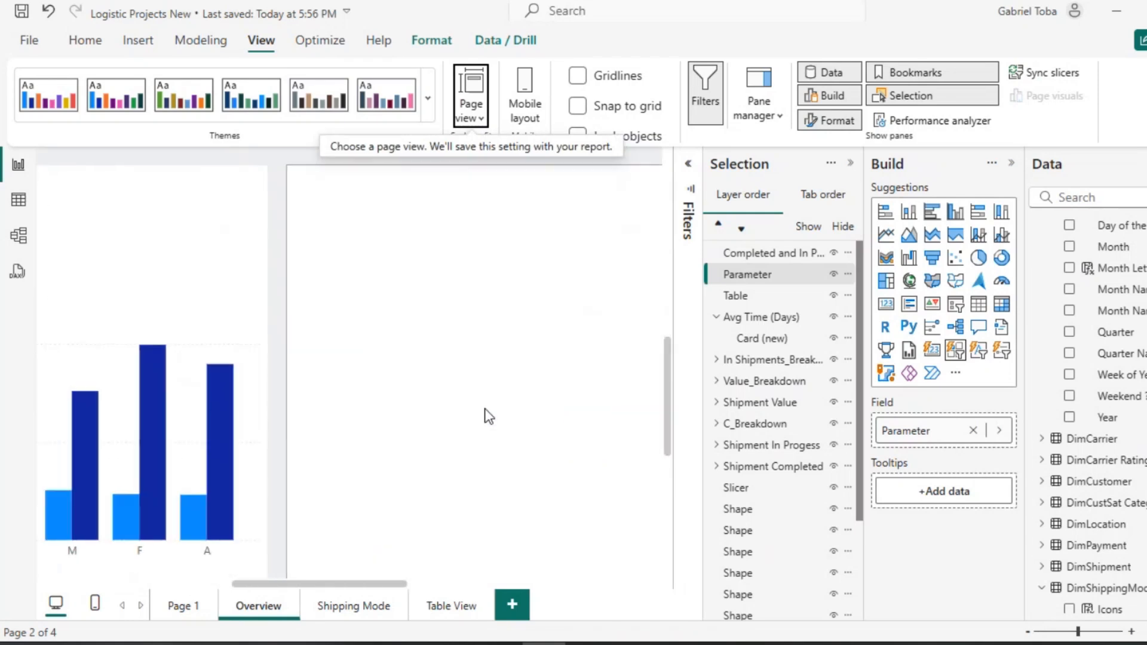
{"action": "scroll", "coordinate": [200, 401], "scroll_direction": "left", "scroll_amount": 8}
{"action": "scroll", "coordinate": [200, 401], "scroll_direction": "left", "scroll_amount": 4}
{"action": "scroll", "coordinate": [200, 400], "scroll_direction": "up", "scroll_amount": 1}
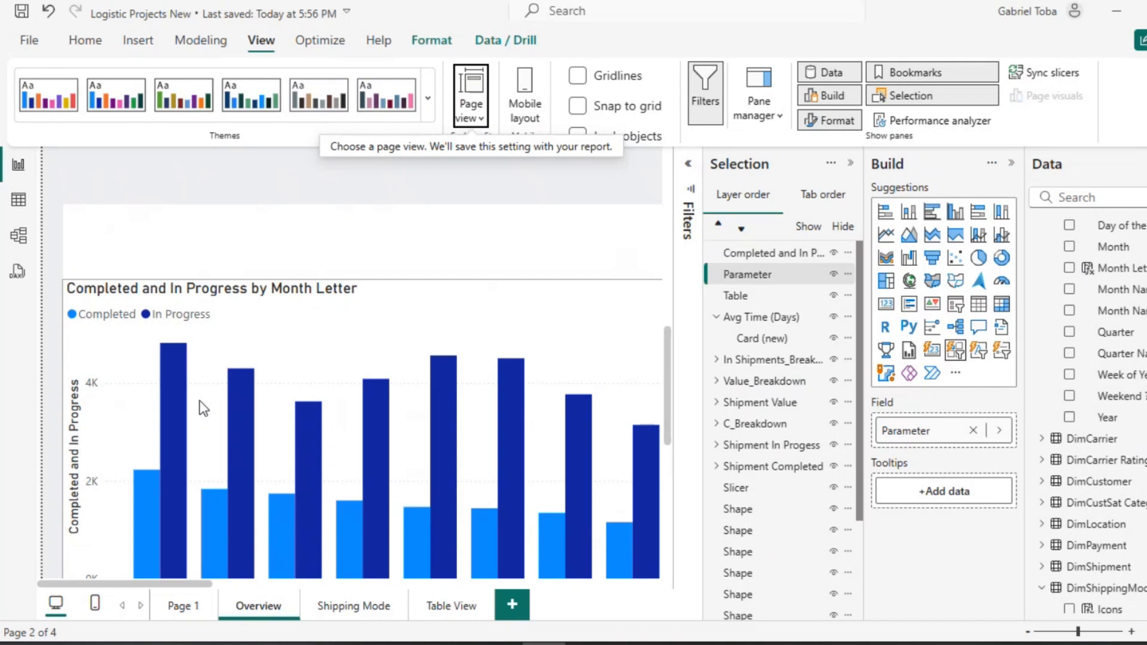
{"action": "scroll", "coordinate": [200, 401], "scroll_direction": "down", "scroll_amount": 1}
{"action": "scroll", "coordinate": [199, 401], "scroll_direction": "right", "scroll_amount": 8}
{"action": "scroll", "coordinate": [200, 400], "scroll_direction": "up", "scroll_amount": 1}
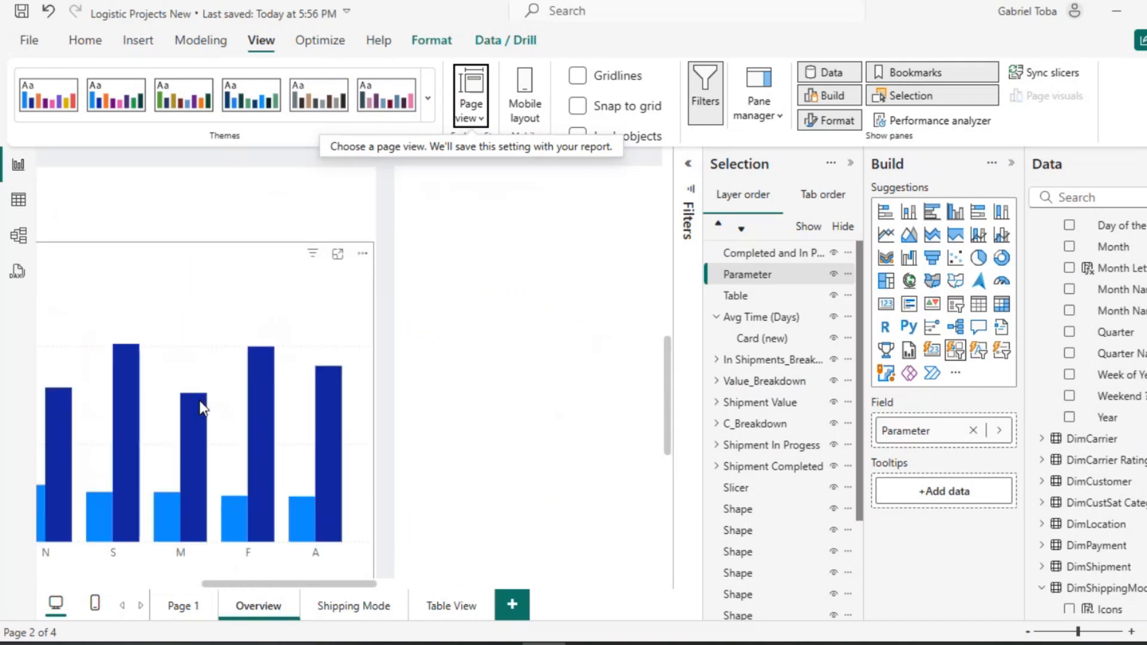
Move the parameter slicer down and across onto the grey band beneath the shipping mode table.
{"action": "scroll", "coordinate": [199, 401], "scroll_direction": "up", "scroll_amount": 3}
{"action": "scroll", "coordinate": [199, 400], "scroll_direction": "right", "scroll_amount": 5}
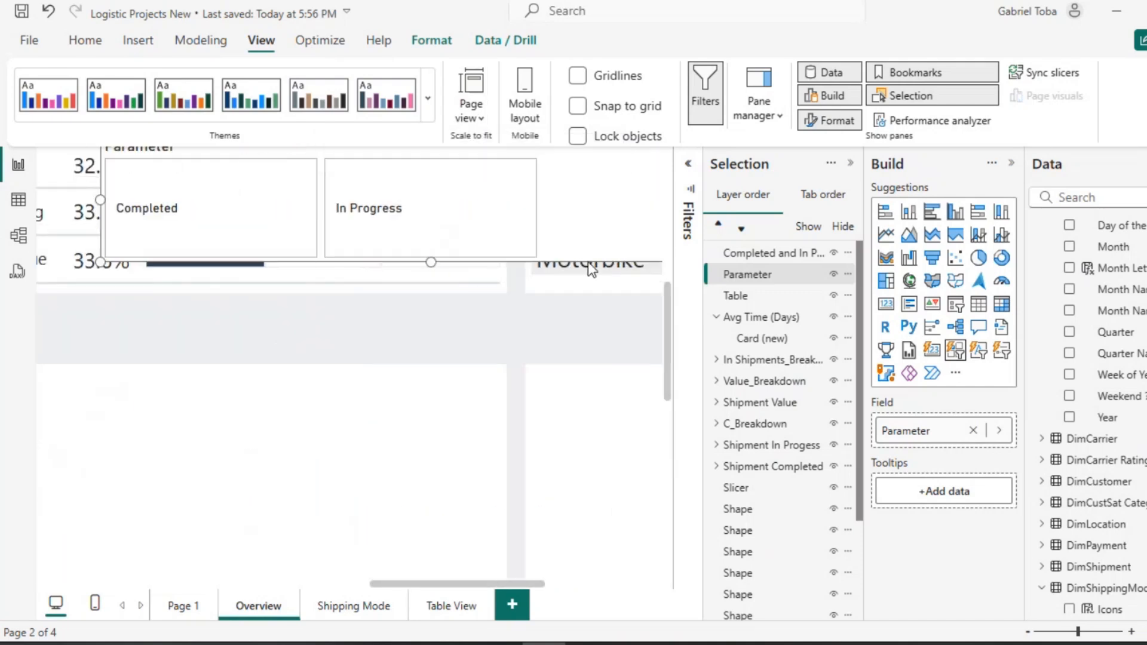
{"action": "scroll", "coordinate": [590, 310], "scroll_direction": "up", "scroll_amount": 1}
{"action": "scroll", "coordinate": [590, 309], "scroll_direction": "right", "scroll_amount": 5}
{"action": "left_click_drag", "start_coordinate": [339, 299], "coordinate": [549, 321]}
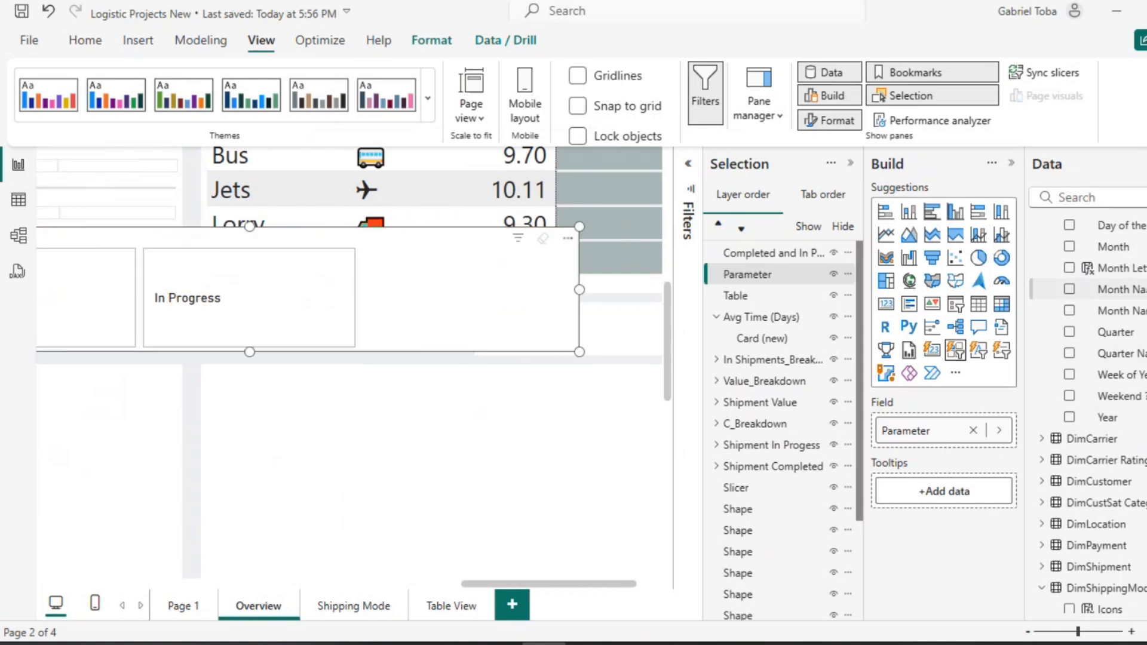
Lower the parameter slicer's maximum rows shown, set its columns shown to 2, and turn off its title.
{"action": "left_click", "coordinate": [1145, 227]}
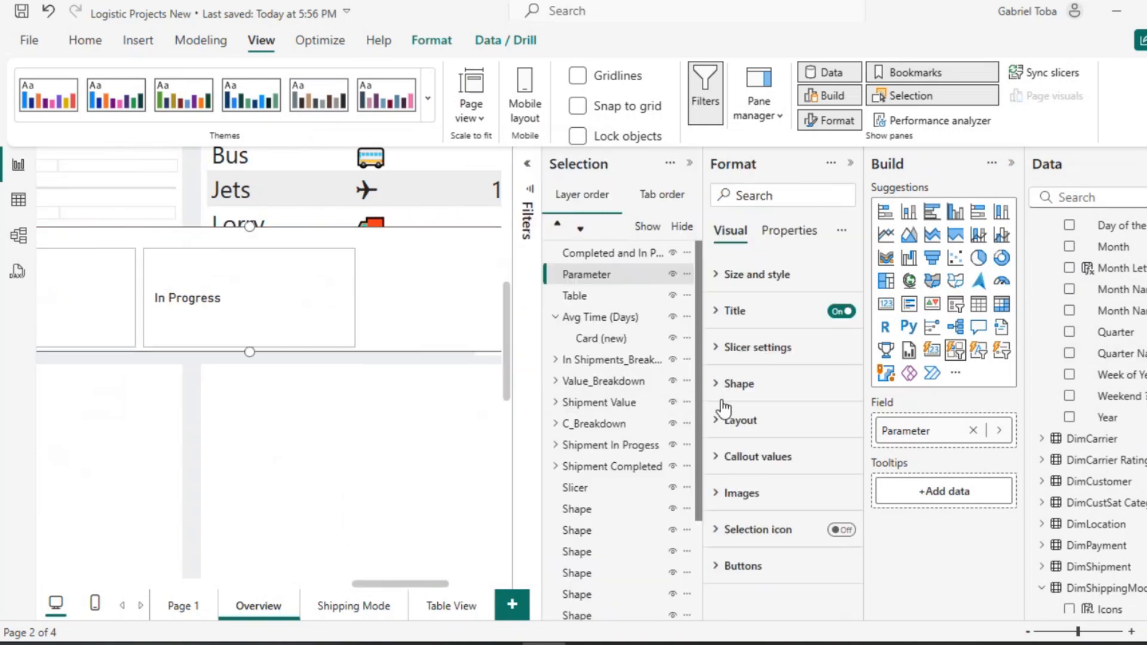
{"action": "left_click", "coordinate": [716, 425]}
{"action": "scroll", "coordinate": [756, 481], "scroll_direction": "down", "scroll_amount": 3}
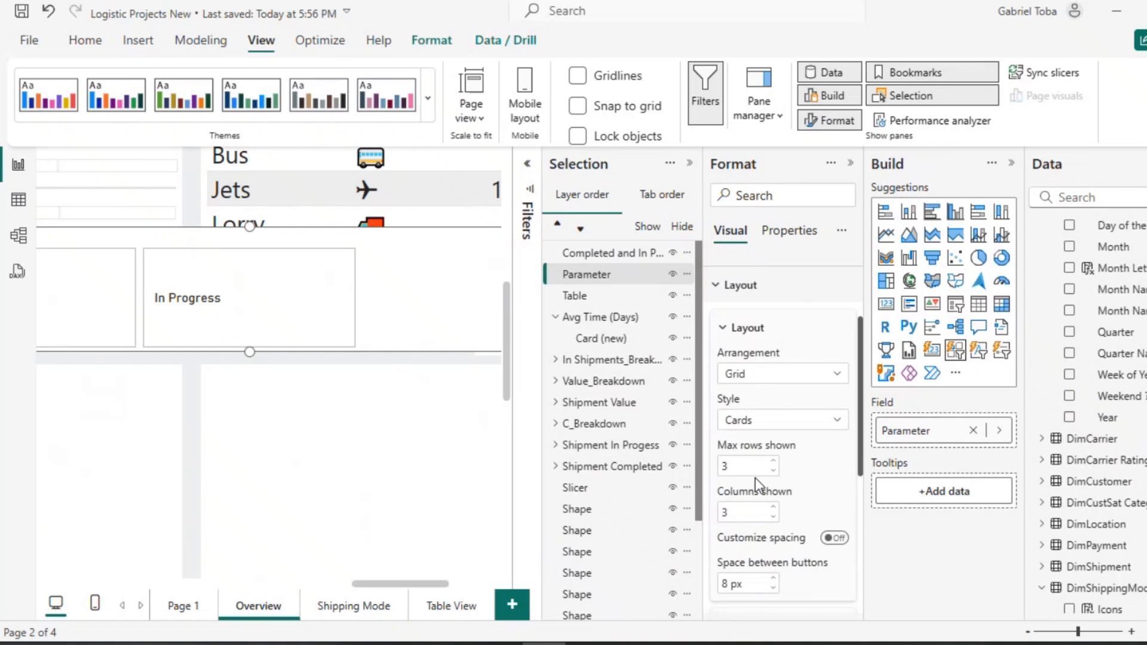
{"action": "left_click", "coordinate": [773, 470]}
{"action": "left_click", "coordinate": [773, 517]}
{"action": "left_click", "coordinate": [724, 285]}
{"action": "scroll", "coordinate": [361, 307], "scroll_direction": "left", "scroll_amount": 3}
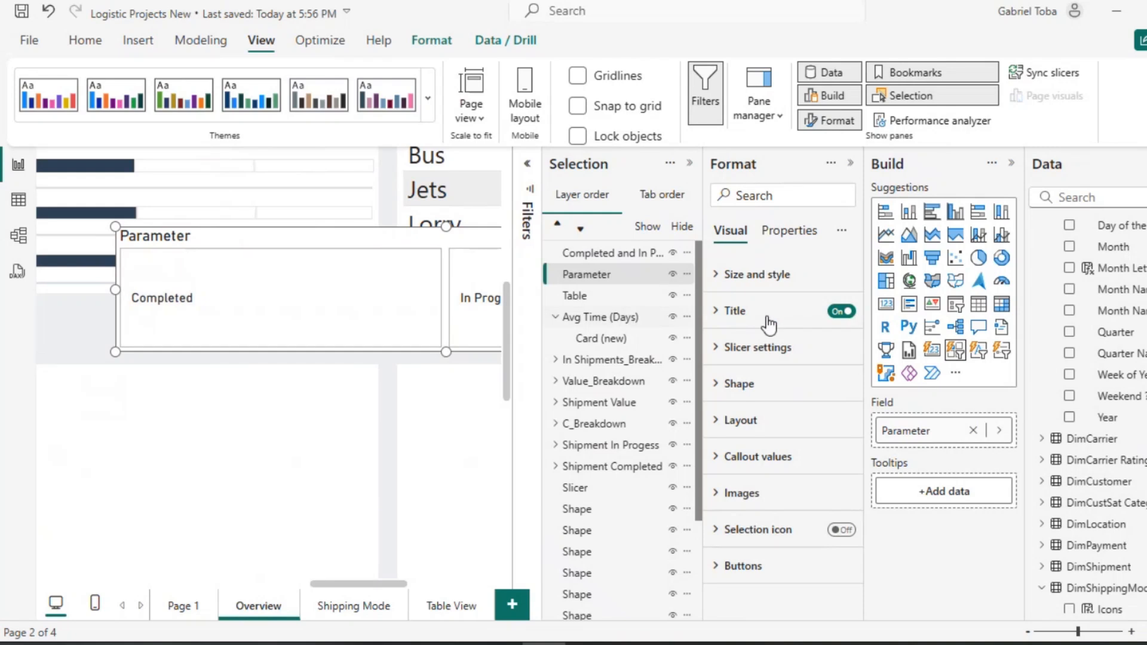
{"action": "left_click", "coordinate": [841, 311]}
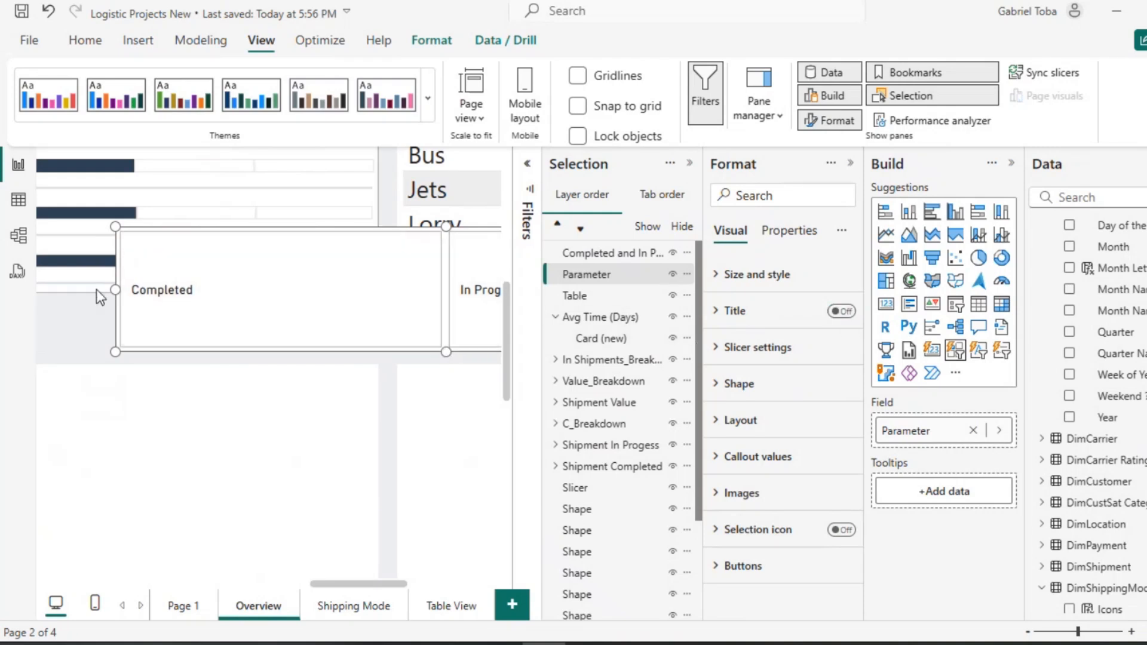
Narrow the parameter slicer by pulling in its left edge, and pick its In Progress tile.
{"action": "left_click_drag", "start_coordinate": [115, 290], "coordinate": [276, 325]}
{"action": "scroll", "coordinate": [275, 325], "scroll_direction": "right", "scroll_amount": 5}
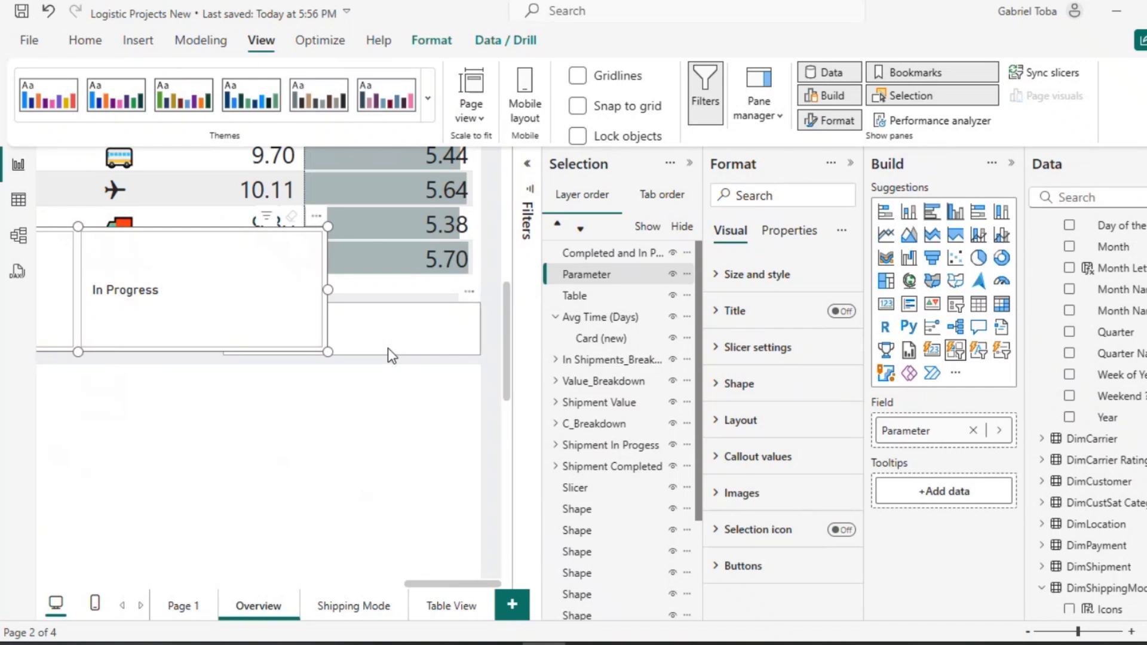
{"action": "left_click", "coordinate": [388, 348]}
{"action": "left_click", "coordinate": [259, 320]}
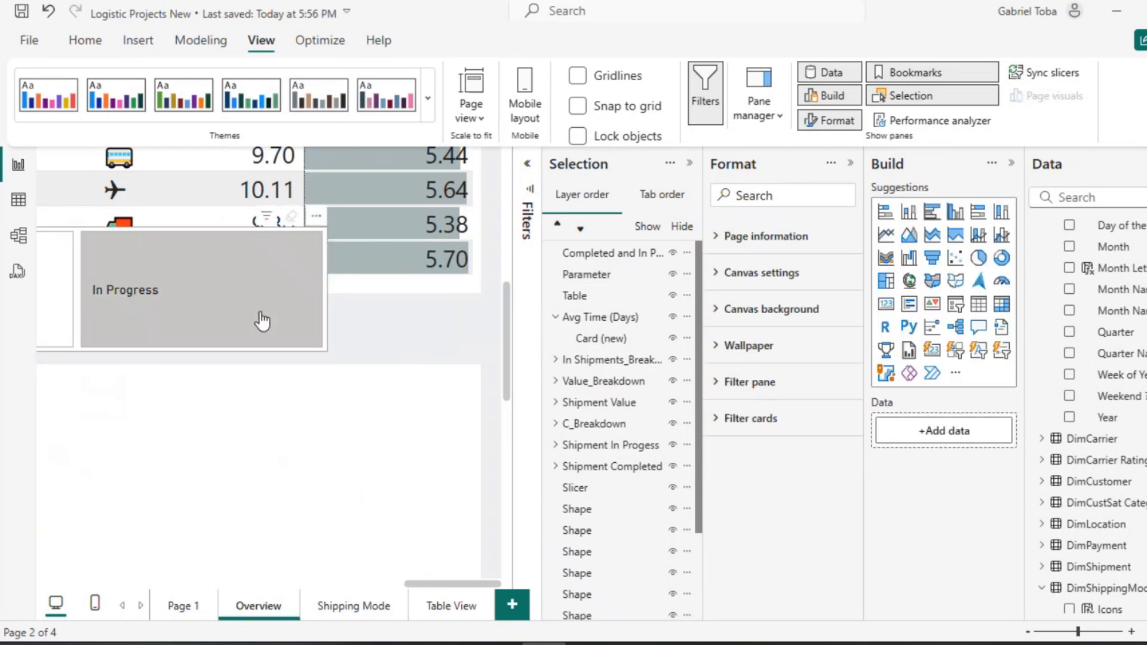
{"action": "scroll", "coordinate": [182, 297], "scroll_direction": "left", "scroll_amount": 5}
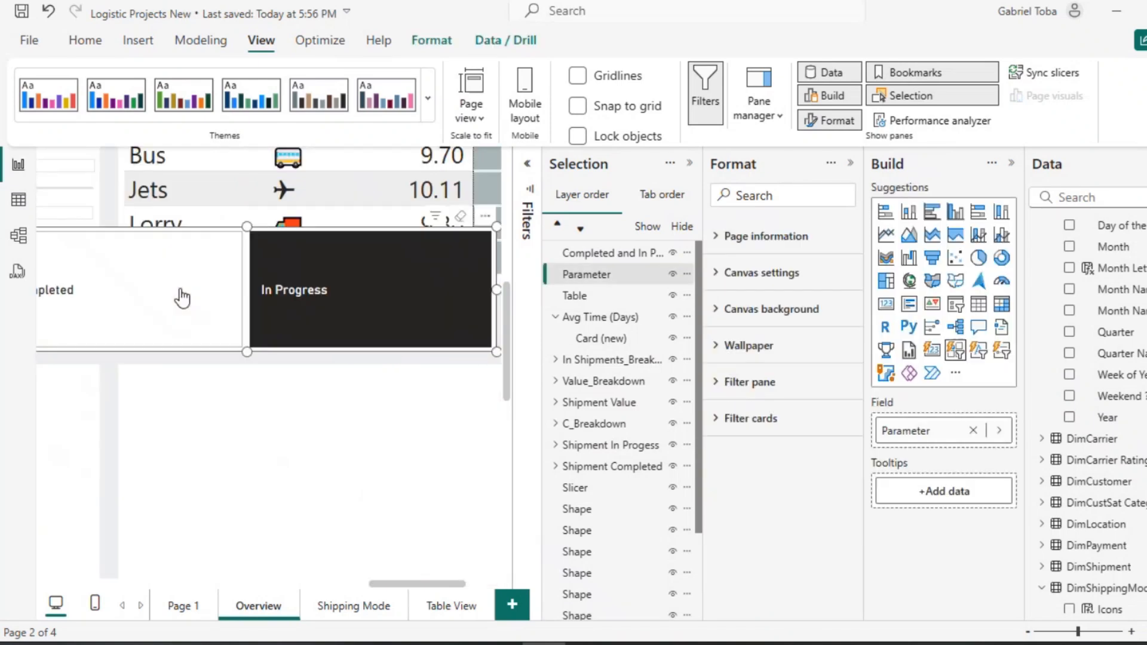
{"action": "left_click", "coordinate": [247, 218]}
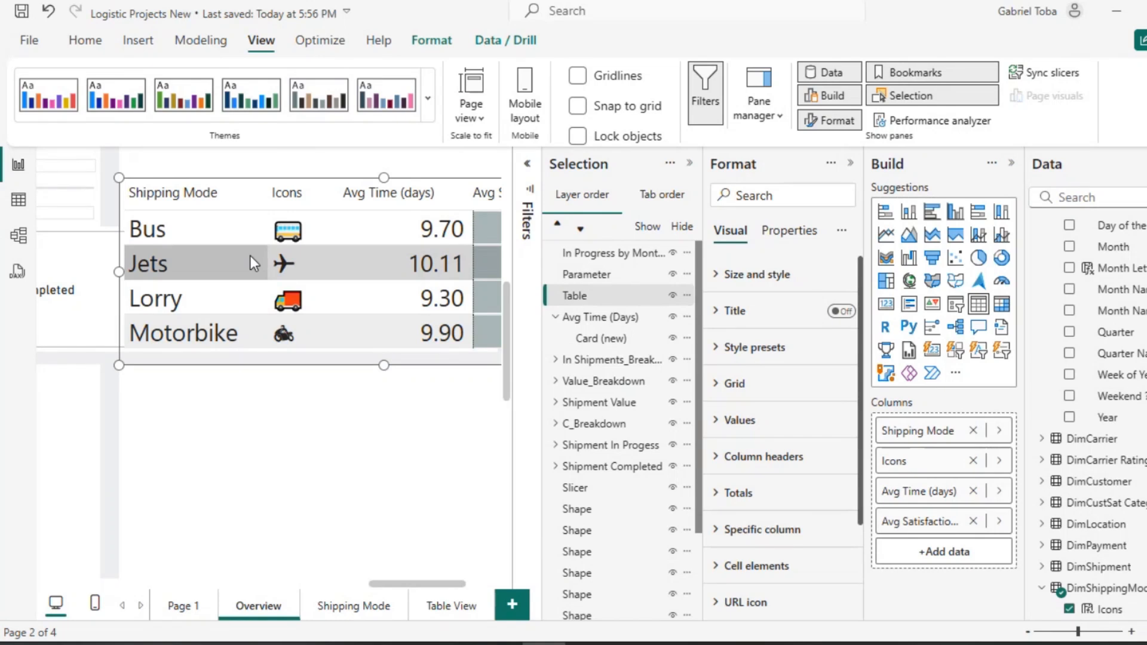
{"action": "key", "text": "ctrl+z"}
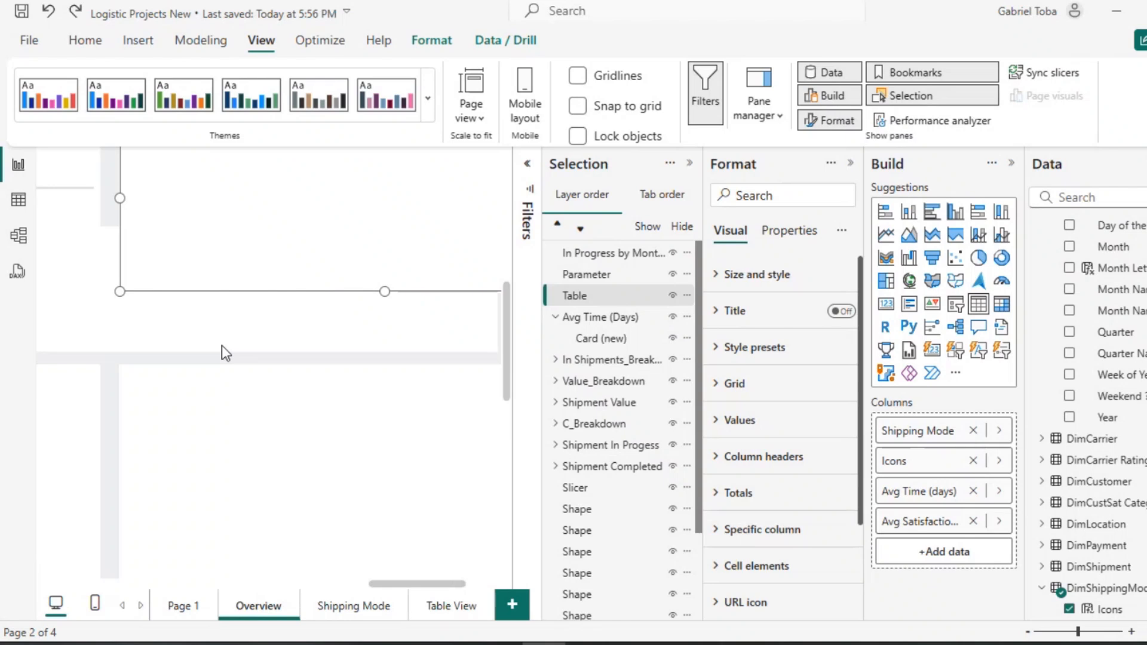
{"action": "left_click", "coordinate": [83, 321]}
{"action": "left_click", "coordinate": [108, 377]}
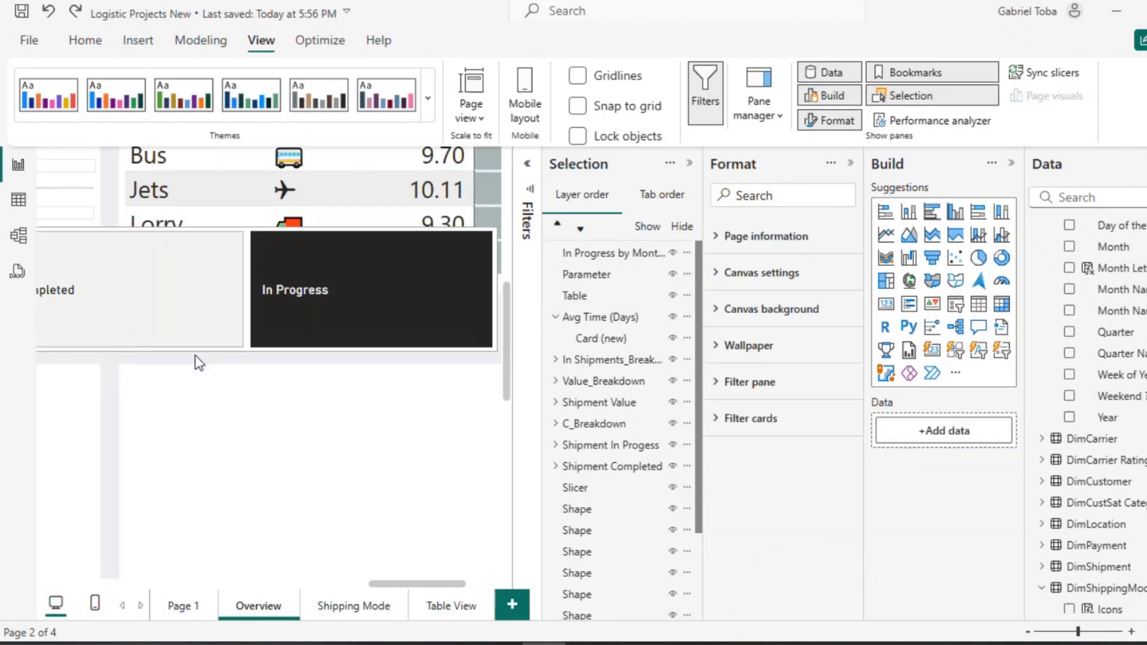
Pick the parameter slicer's Completed tile, shorten the slicer by lowering its upper edge, and collapse the Selection pane.
{"action": "left_click", "coordinate": [242, 249]}
{"action": "left_click_drag", "start_coordinate": [246, 225], "coordinate": [246, 283]}
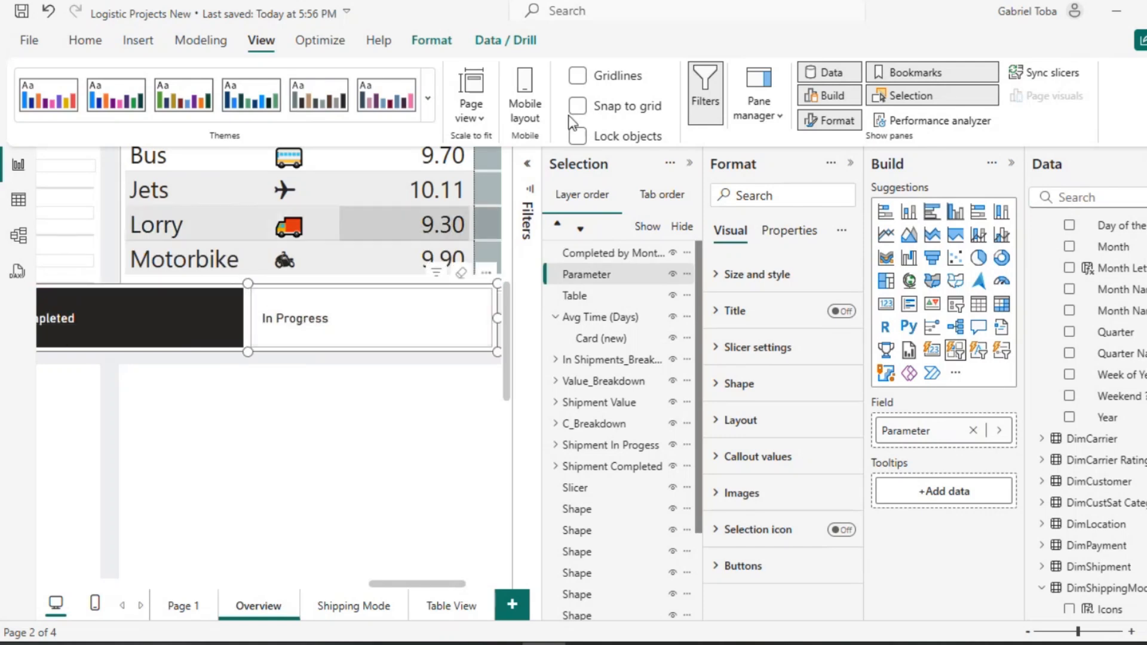
{"action": "left_click", "coordinate": [691, 163]}
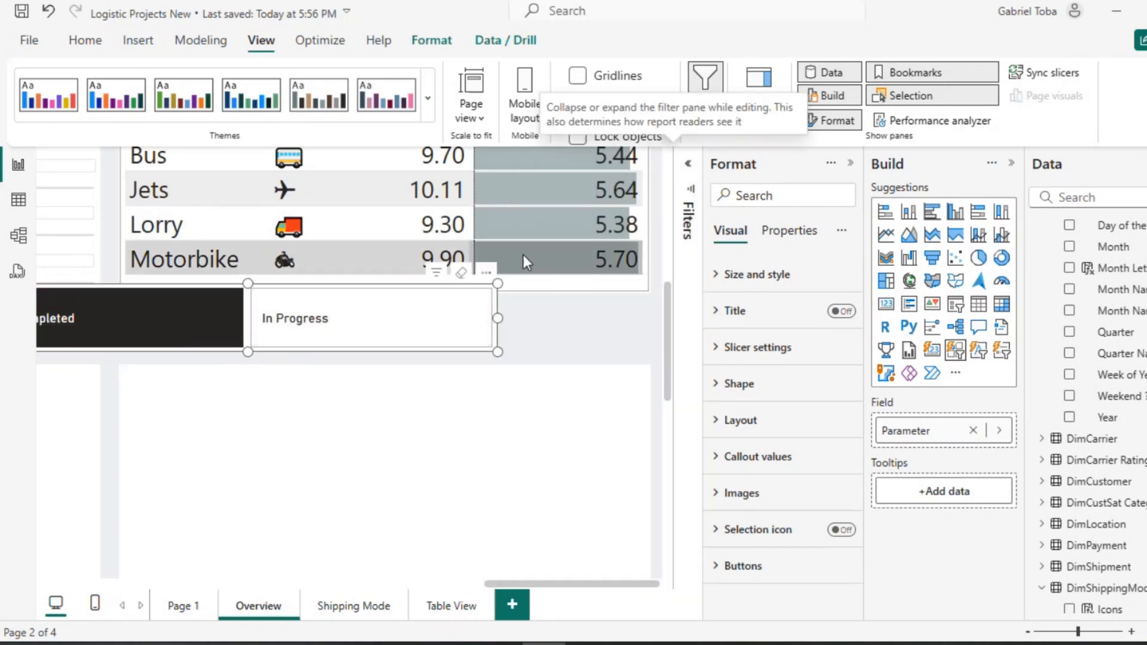
Fit the parameter slicer into the grey band under the shipping mode table, stretching it to the table's full width and trimming its height.
{"action": "left_click_drag", "start_coordinate": [464, 318], "coordinate": [579, 306]}
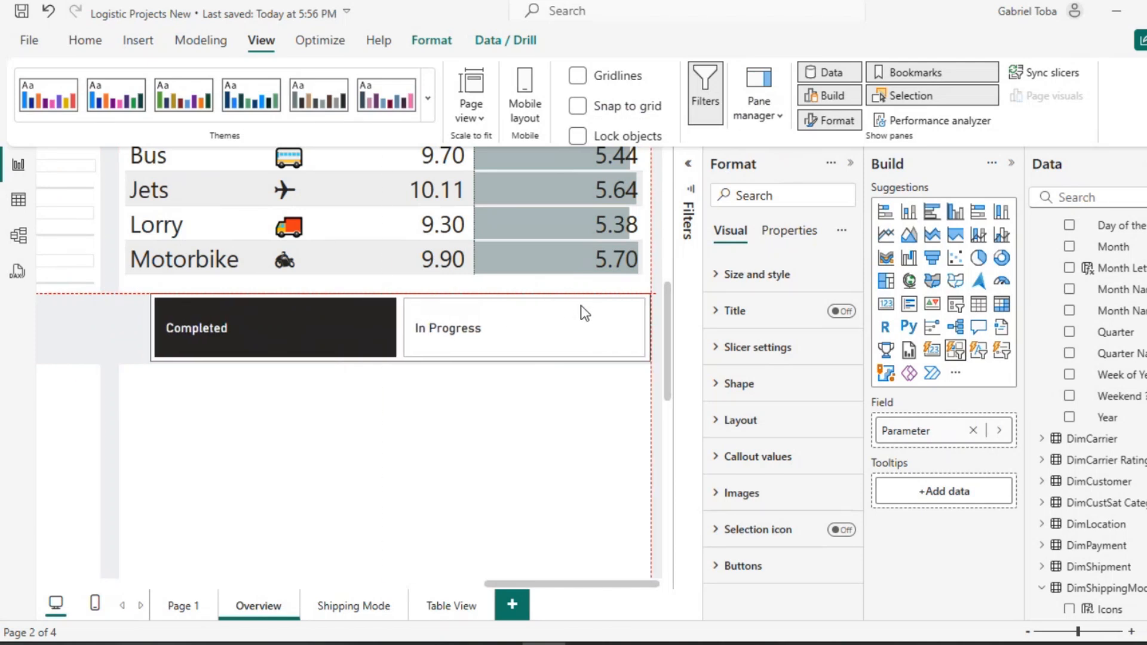
{"action": "left_click_drag", "start_coordinate": [150, 327], "coordinate": [120, 328]}
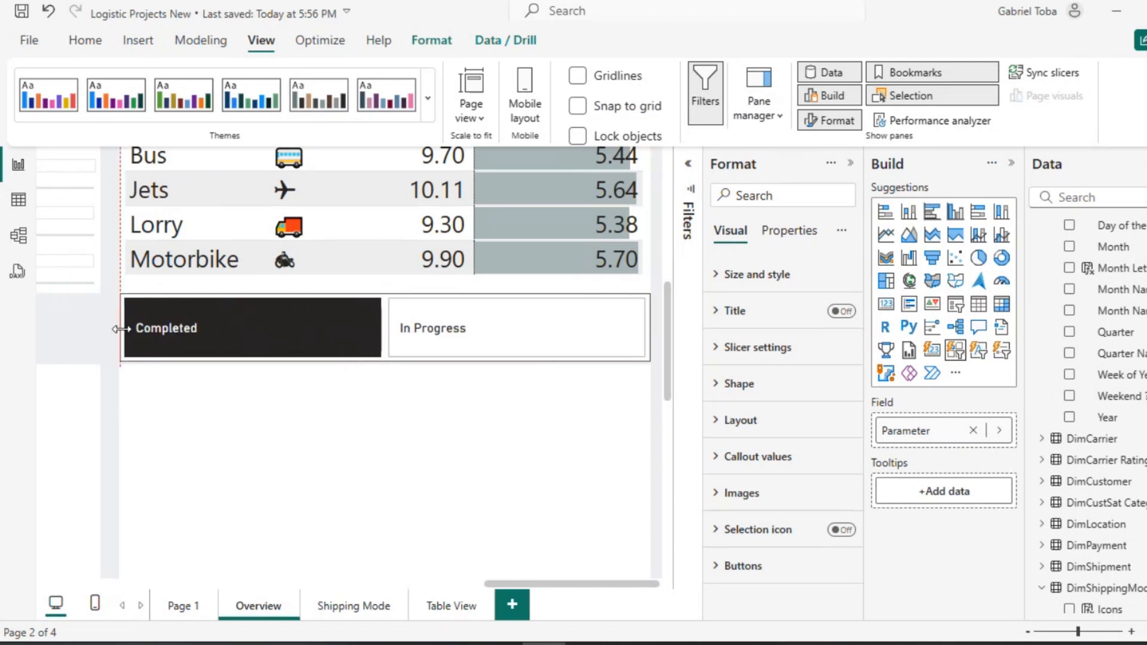
{"action": "left_click", "coordinate": [114, 431]}
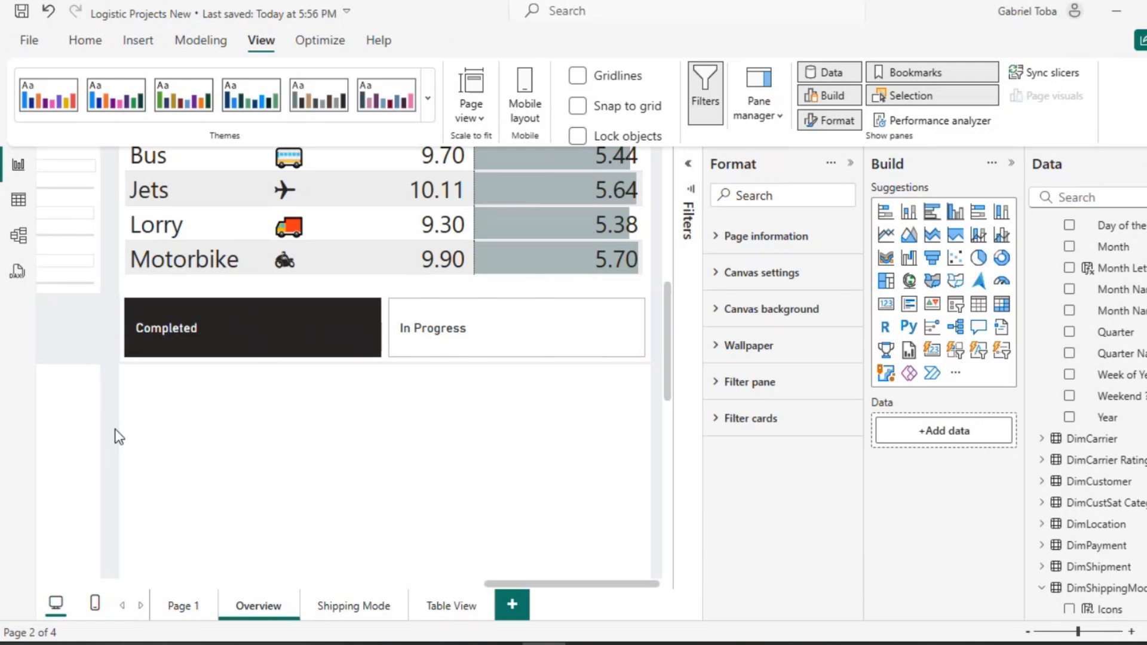
{"action": "left_click", "coordinate": [373, 366]}
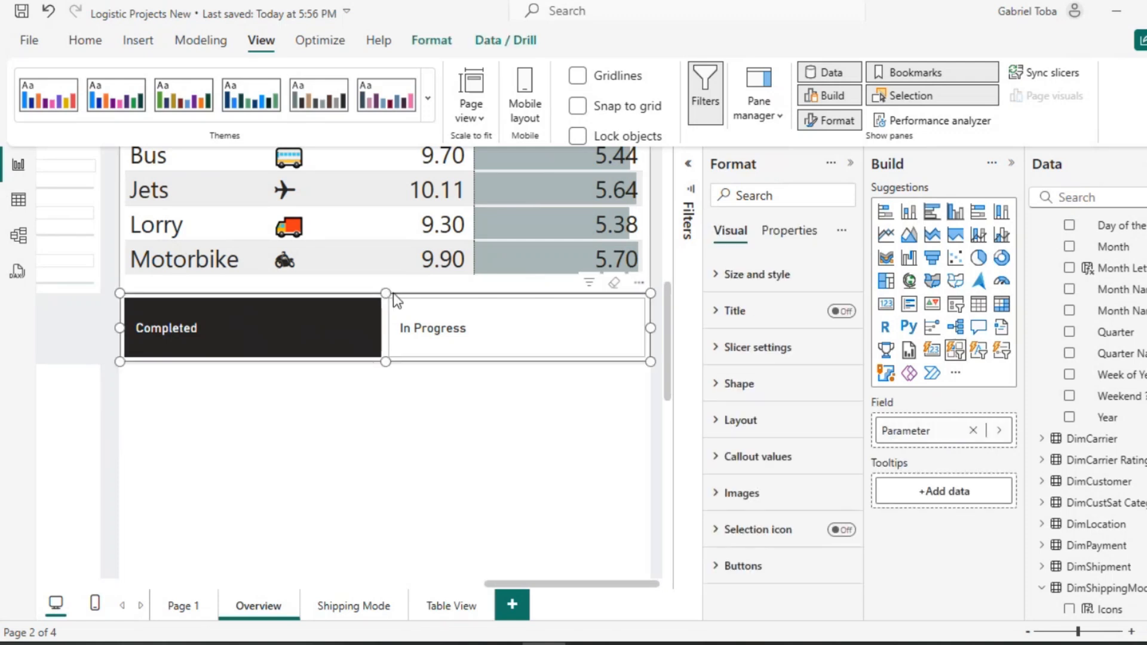
{"action": "left_click_drag", "start_coordinate": [387, 294], "coordinate": [387, 302]}
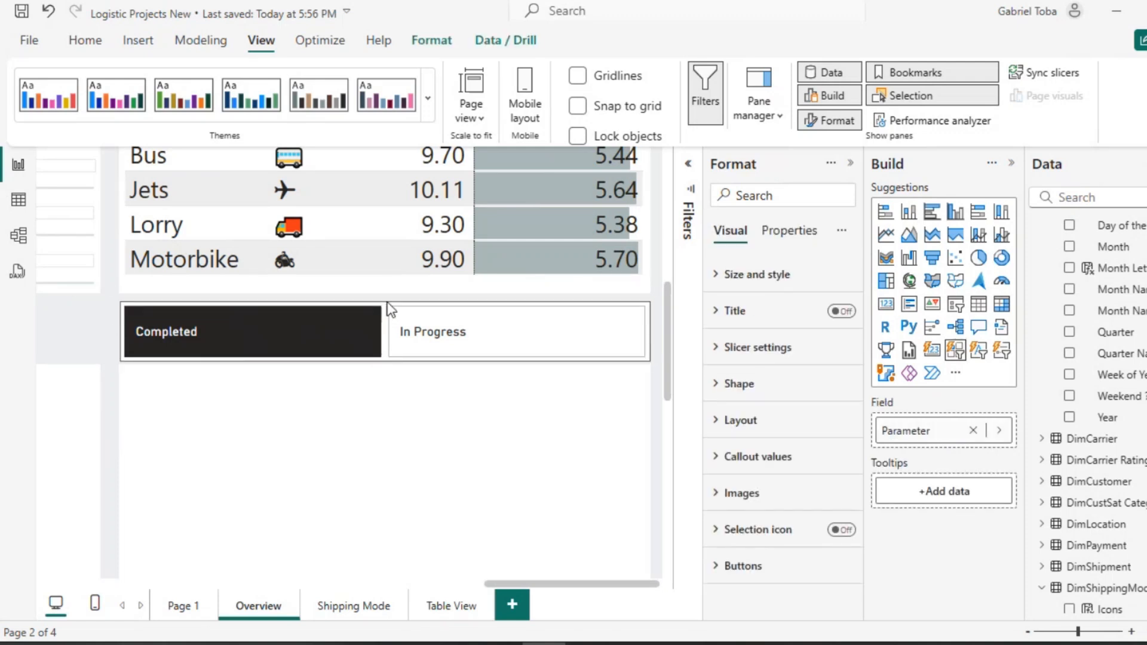
Try to distribute the parameter slicer vertically together with the panels above and below it, and undo the distribution.
{"action": "left_click", "coordinate": [382, 388], "text": "ctrl"}
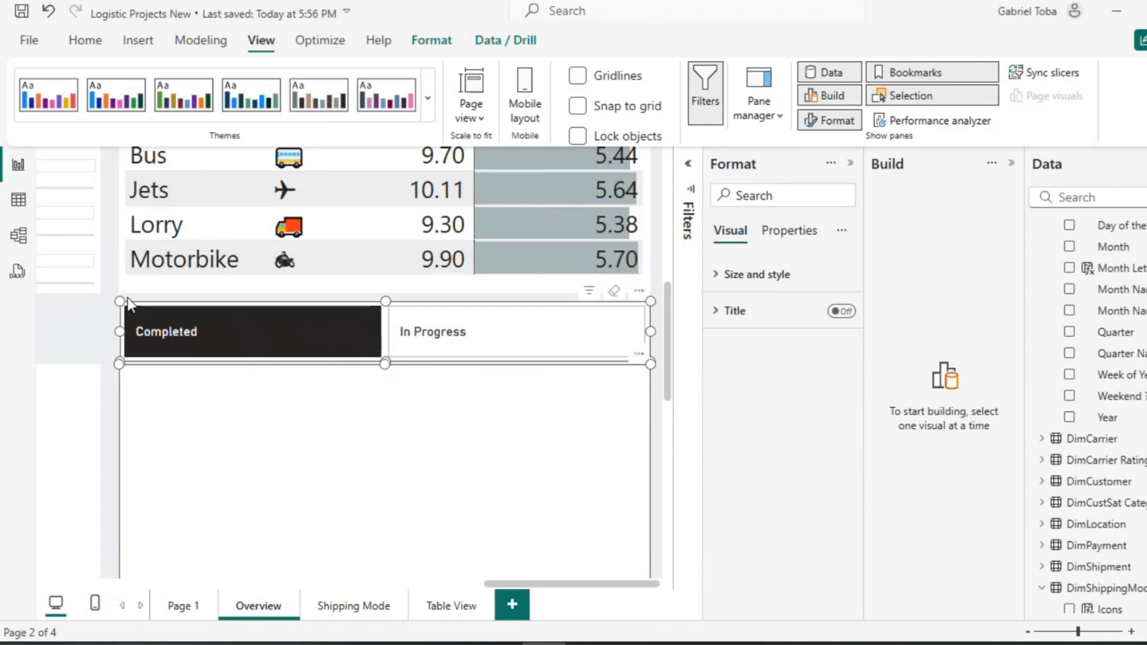
{"action": "scroll", "coordinate": [357, 302], "scroll_direction": "up", "scroll_amount": 5}
{"action": "left_click", "coordinate": [358, 303]}
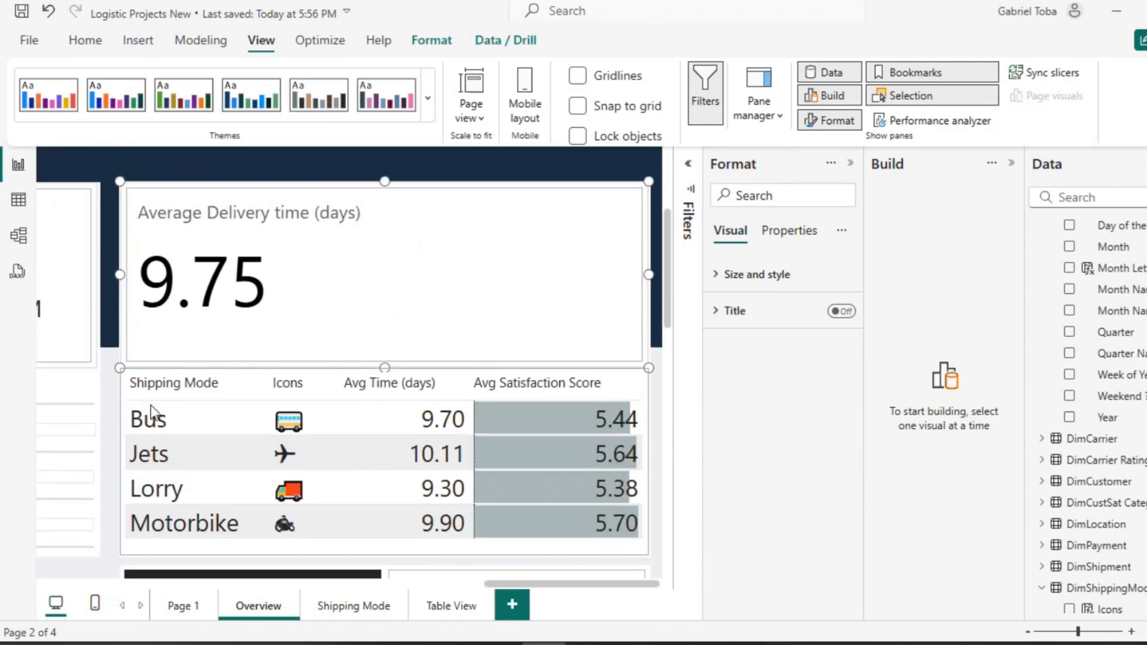
{"action": "left_click", "coordinate": [120, 367]}
{"action": "scroll", "coordinate": [119, 366], "scroll_direction": "down", "scroll_amount": 5}
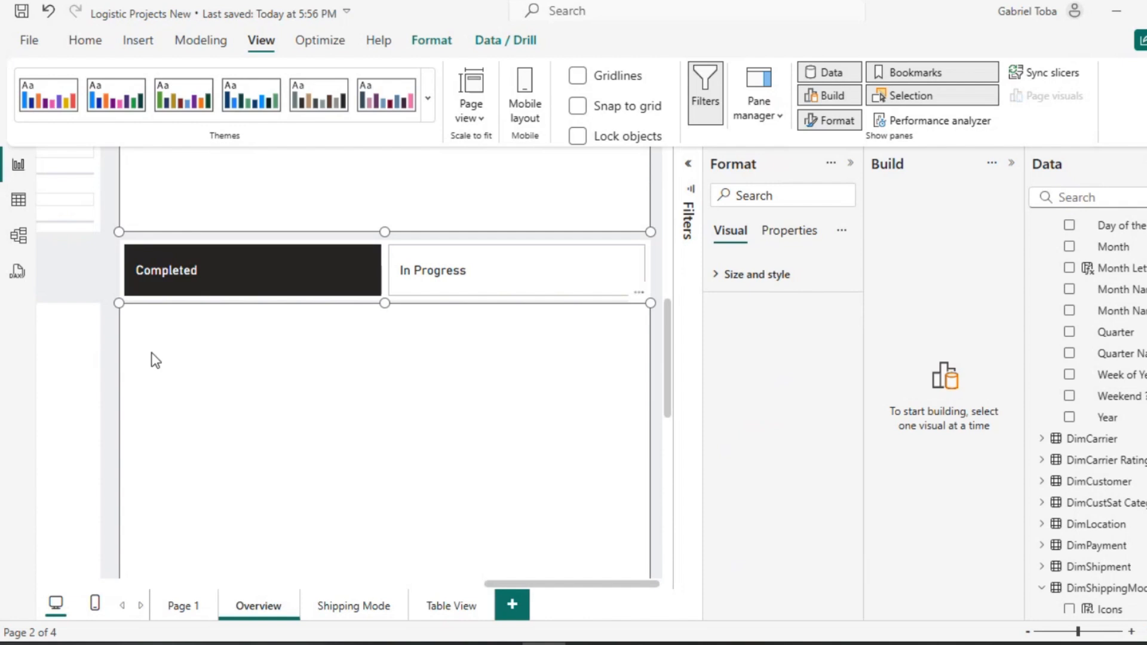
{"action": "left_click", "coordinate": [121, 288]}
{"action": "left_click", "coordinate": [121, 288], "text": "ctrl"}
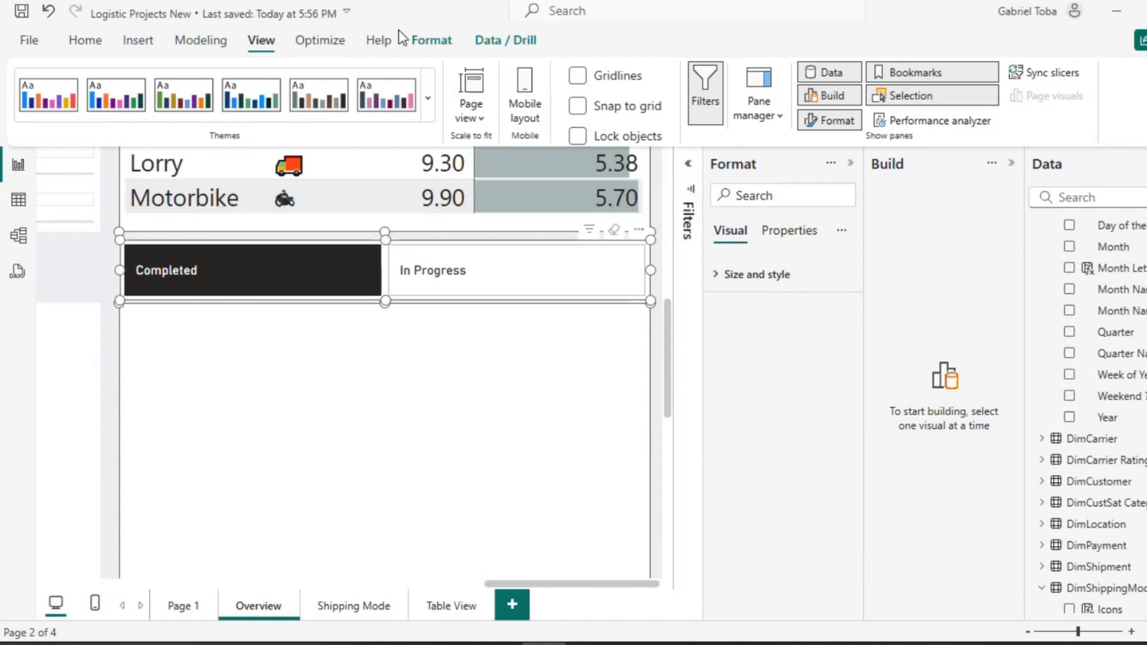
{"action": "left_click", "coordinate": [431, 44]}
{"action": "left_click", "coordinate": [394, 113]}
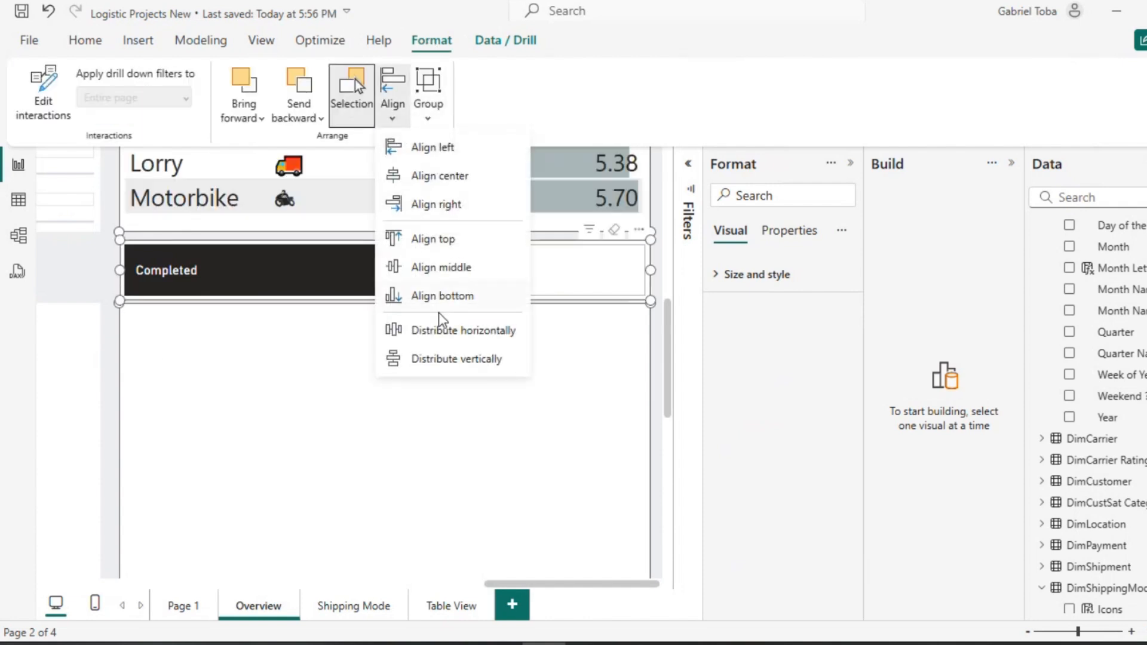
{"action": "left_click", "coordinate": [445, 360]}
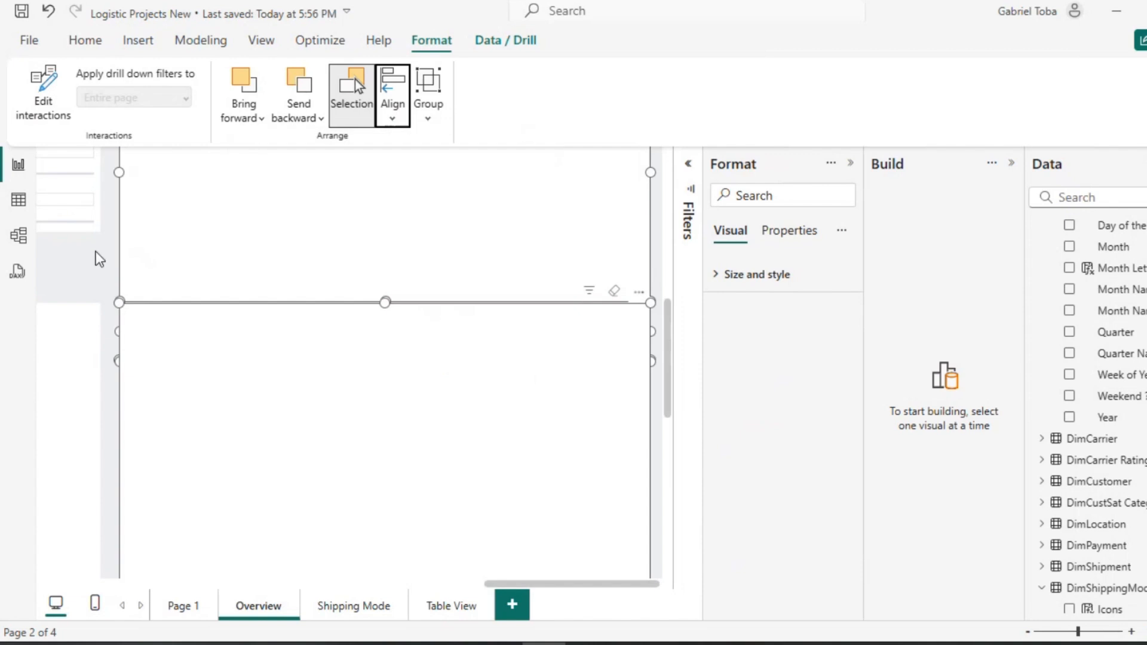
{"action": "key", "text": "ctrl+z"}
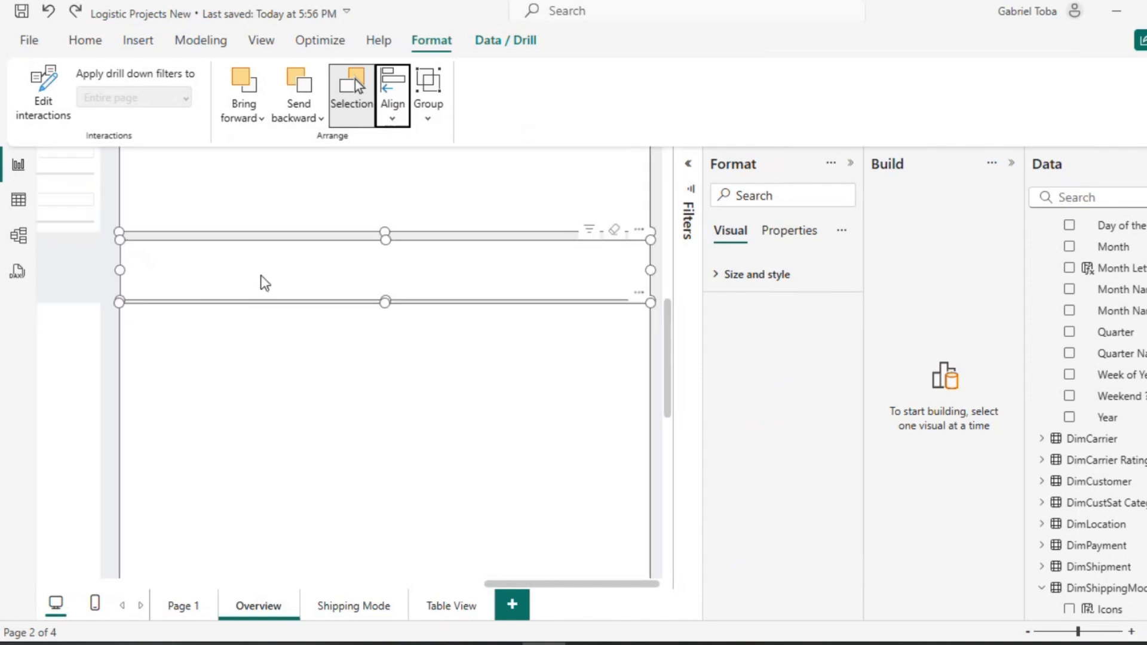
Distribute the parameter slicer vertically between the white background shapes above and below it.
{"action": "scroll", "coordinate": [302, 331], "scroll_direction": "up", "scroll_amount": 5}
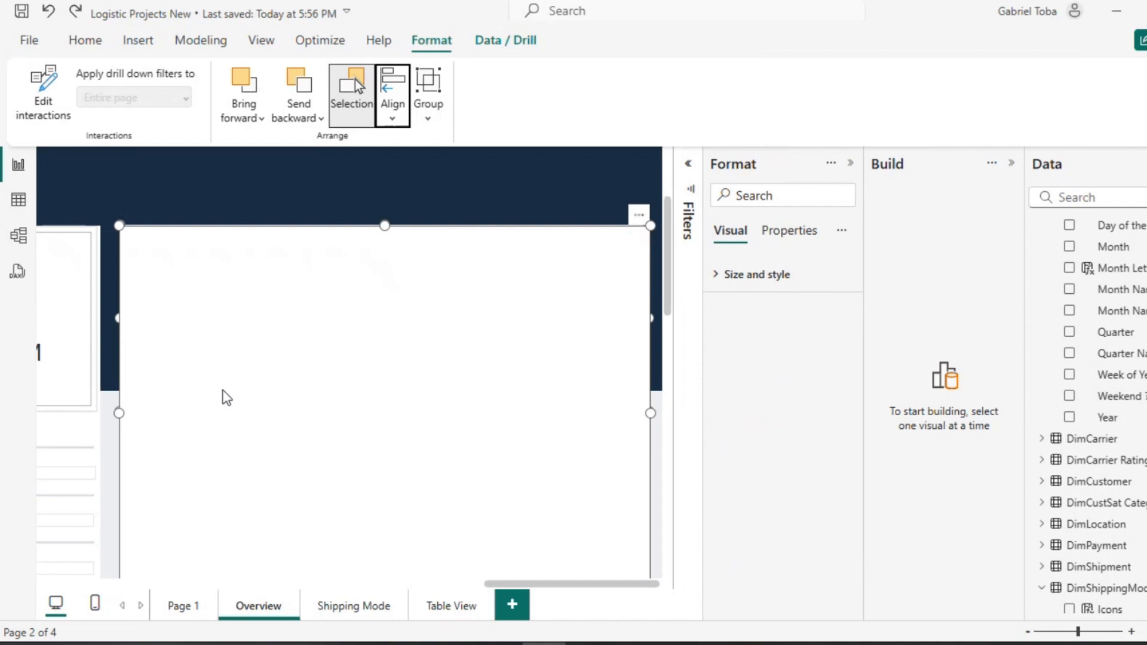
{"action": "left_click", "coordinate": [656, 478]}
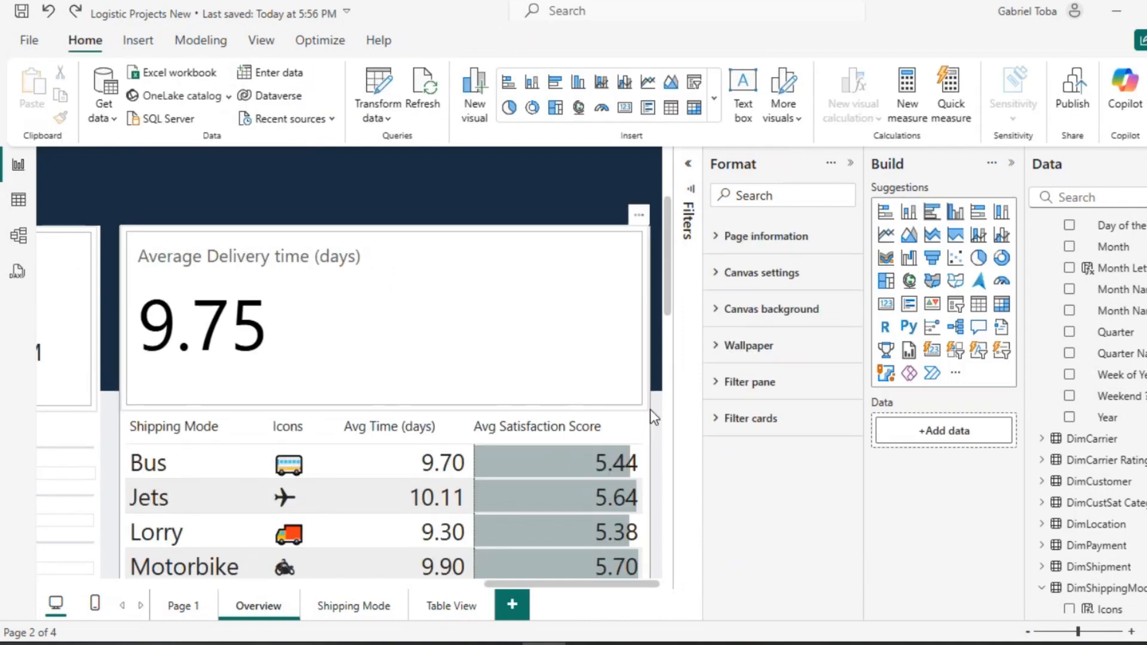
{"action": "left_click", "coordinate": [650, 409]}
{"action": "scroll", "coordinate": [650, 410], "scroll_direction": "down", "scroll_amount": 5}
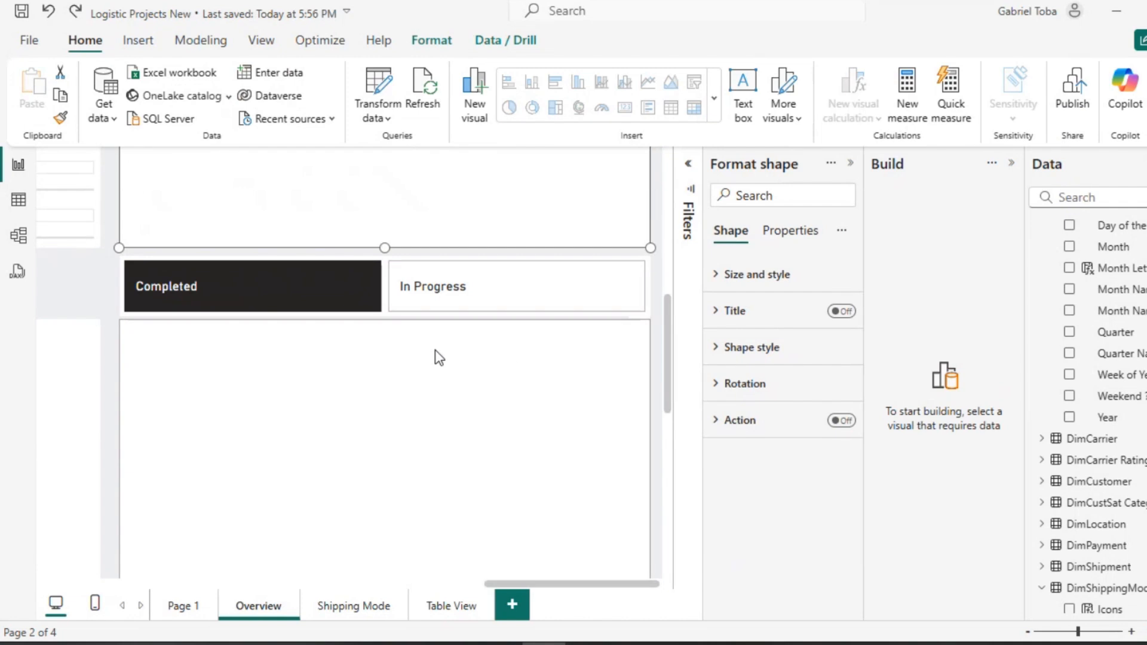
{"action": "left_click", "coordinate": [375, 278], "text": "ctrl"}
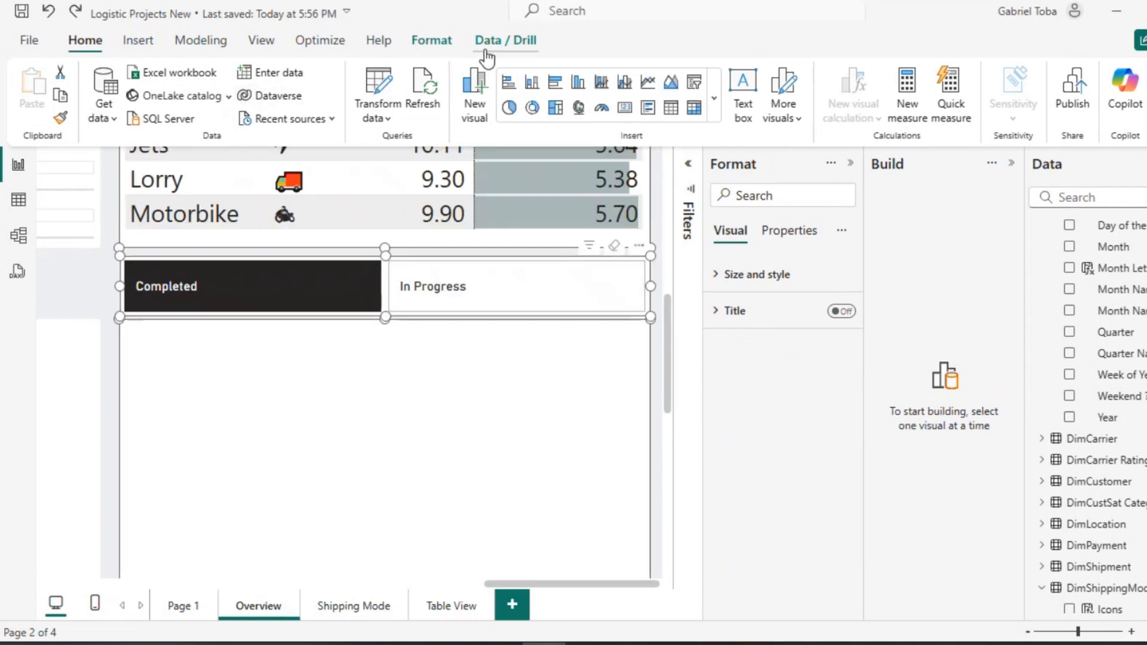
{"action": "left_click", "coordinate": [439, 42]}
{"action": "left_click", "coordinate": [393, 120]}
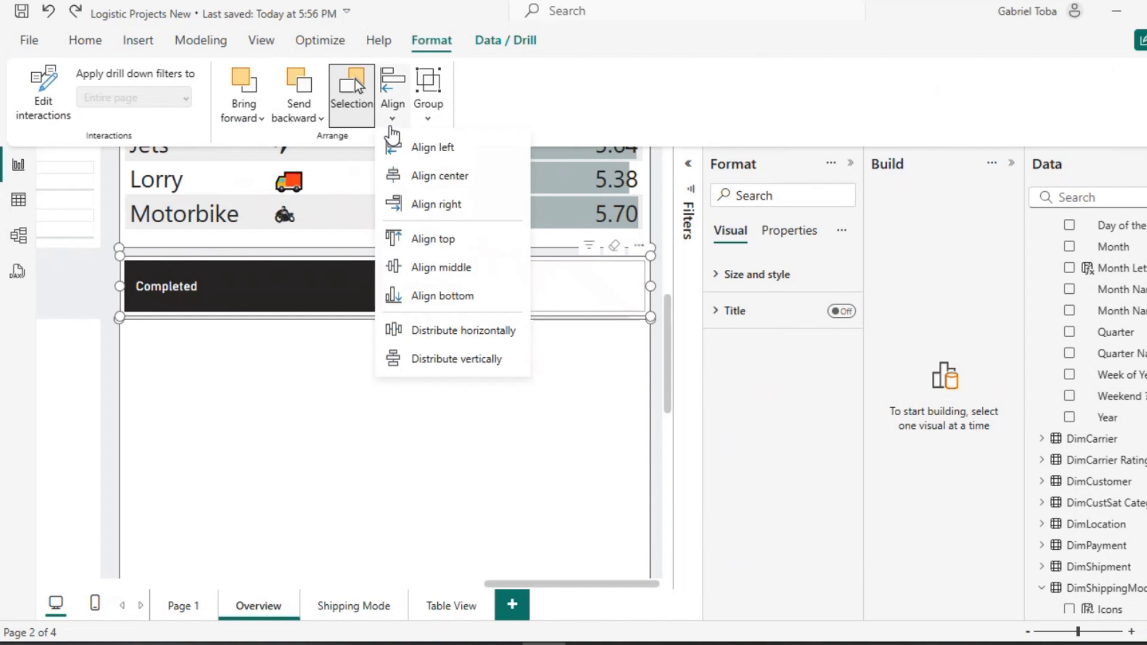
{"action": "left_click", "coordinate": [449, 359]}
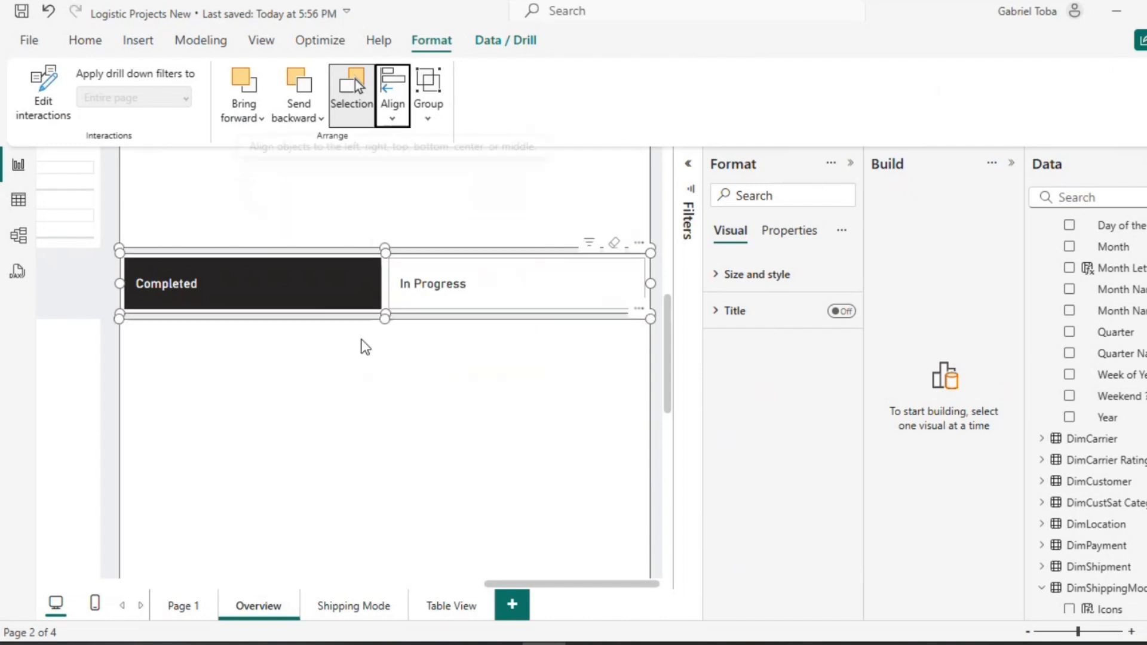
{"action": "left_click", "coordinate": [106, 297]}
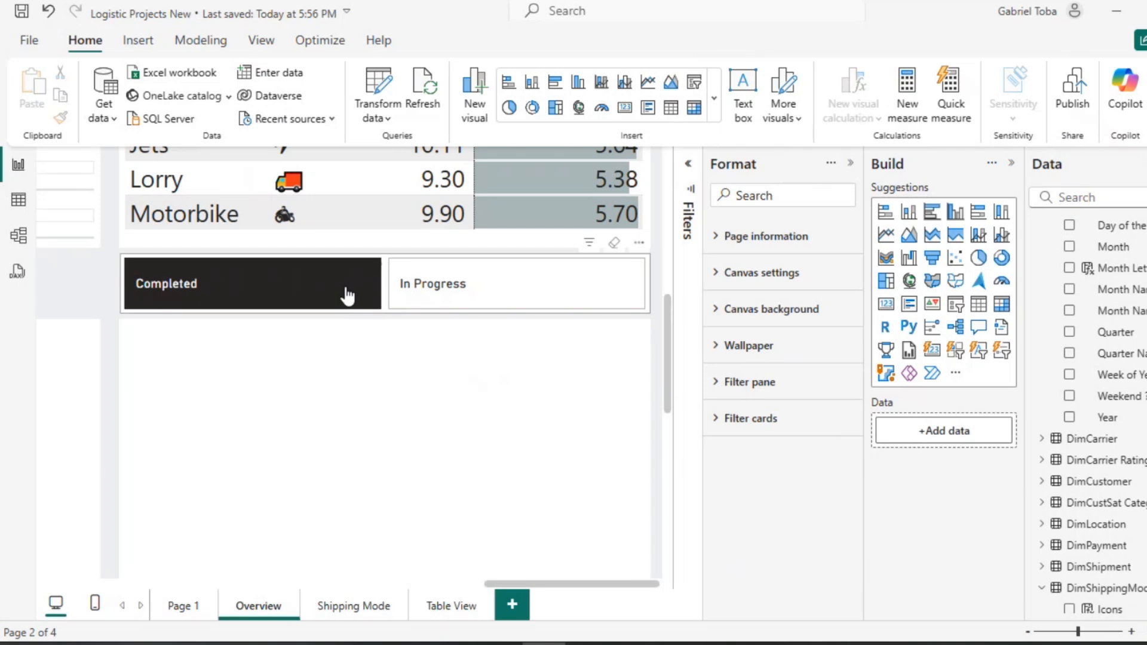
Set the parameter slicer's callout values to Segoe UI at size 20.
{"action": "left_click", "coordinate": [390, 263]}
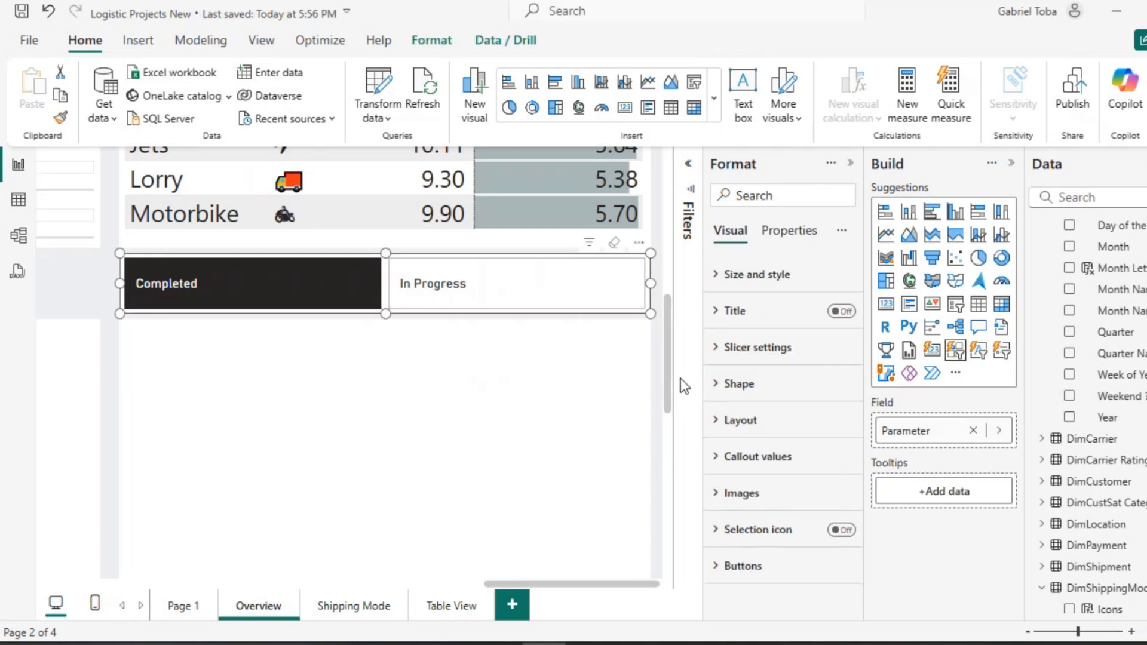
{"action": "left_click", "coordinate": [722, 451]}
{"action": "scroll", "coordinate": [777, 460], "scroll_direction": "down", "scroll_amount": 3}
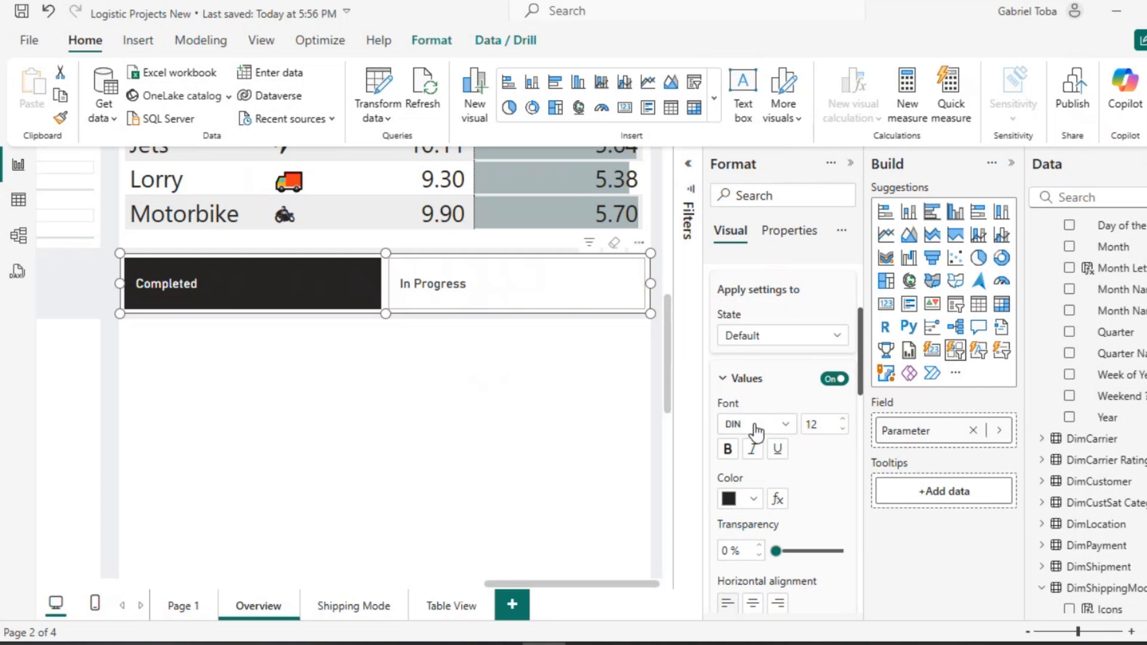
{"action": "left_click", "coordinate": [756, 425]}
{"action": "left_click", "coordinate": [756, 425]}
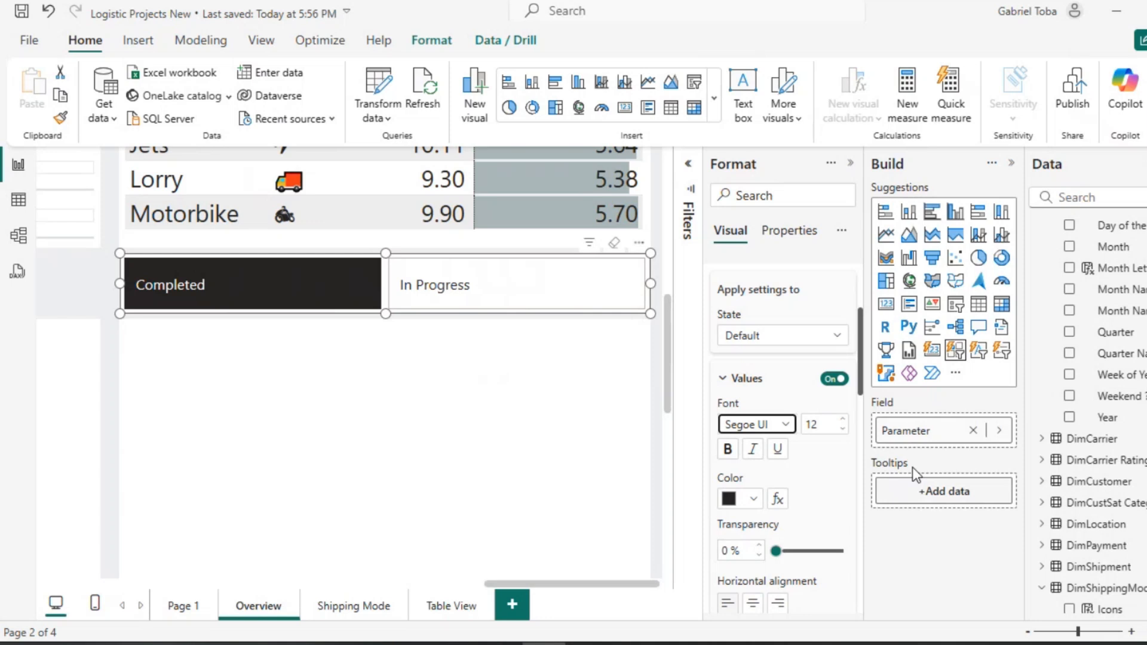
{"action": "double_click", "coordinate": [839, 421]}
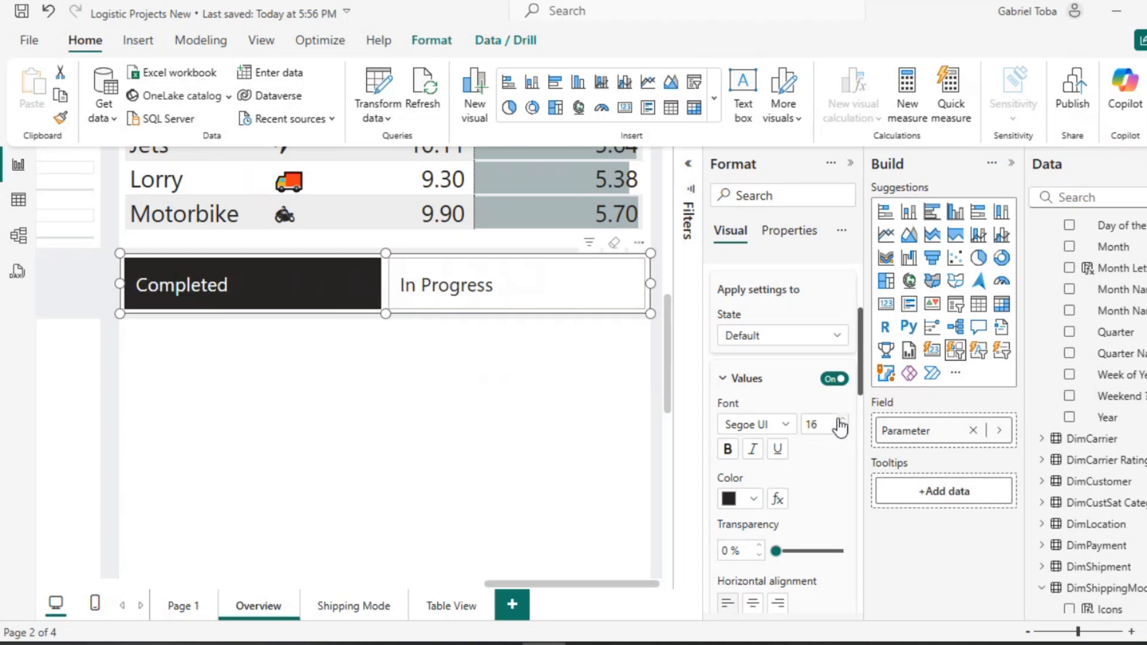
{"action": "left_click", "coordinate": [840, 420]}
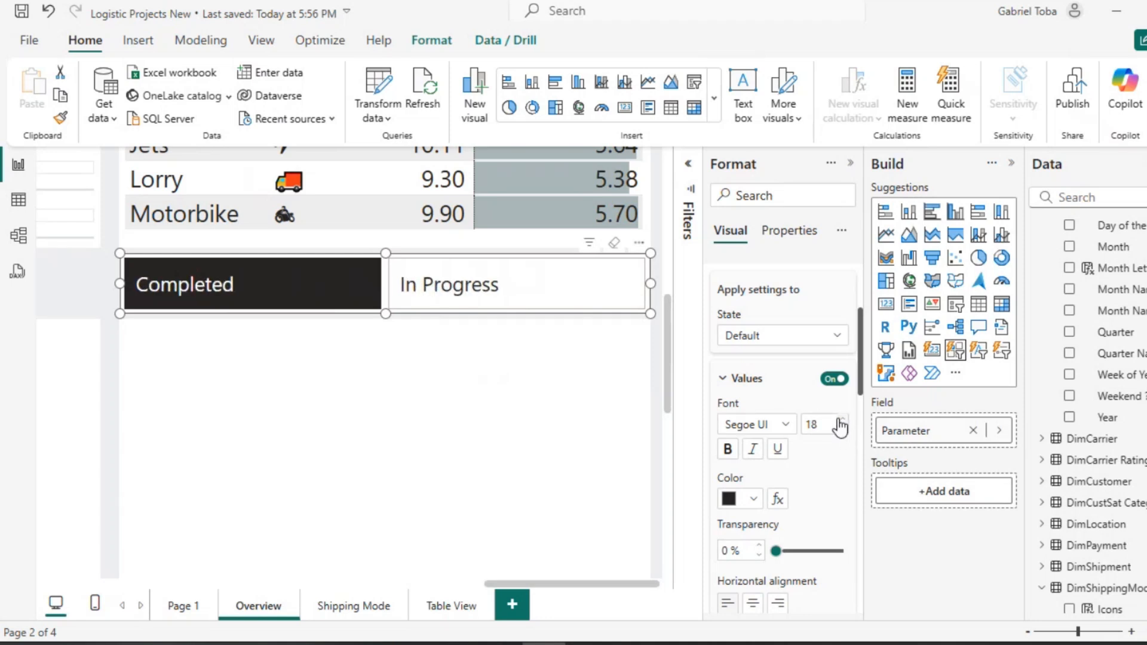
{"action": "left_click", "coordinate": [840, 421]}
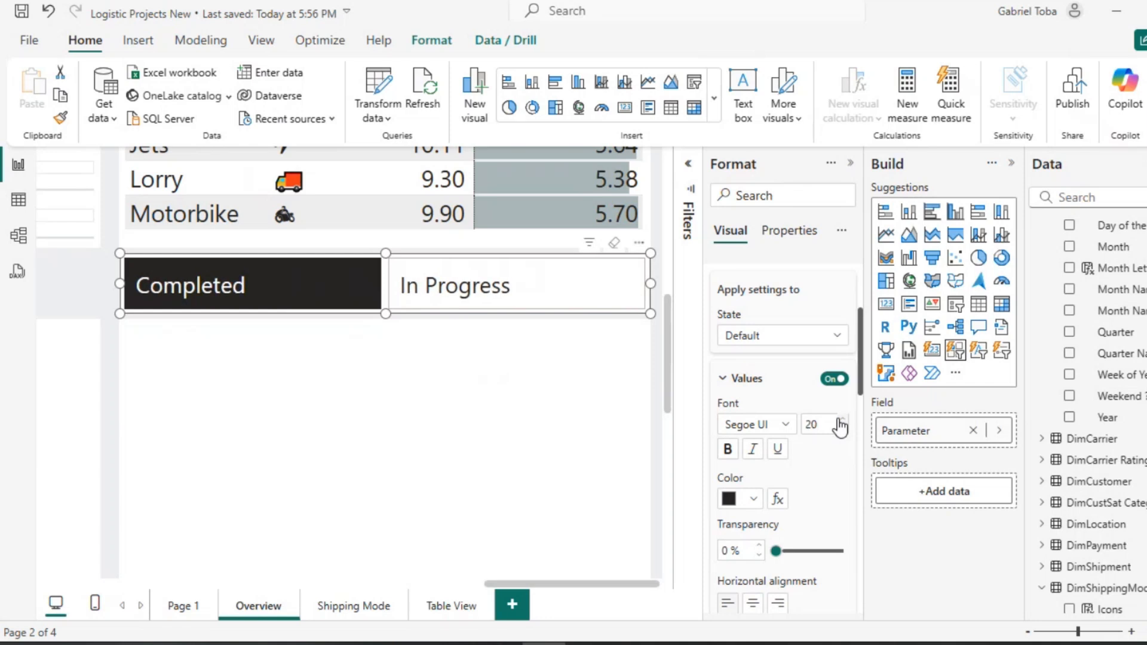
Center the parameter slicer's callout values horizontally and make them bold.
{"action": "scroll", "coordinate": [783, 525], "scroll_direction": "down", "scroll_amount": 2}
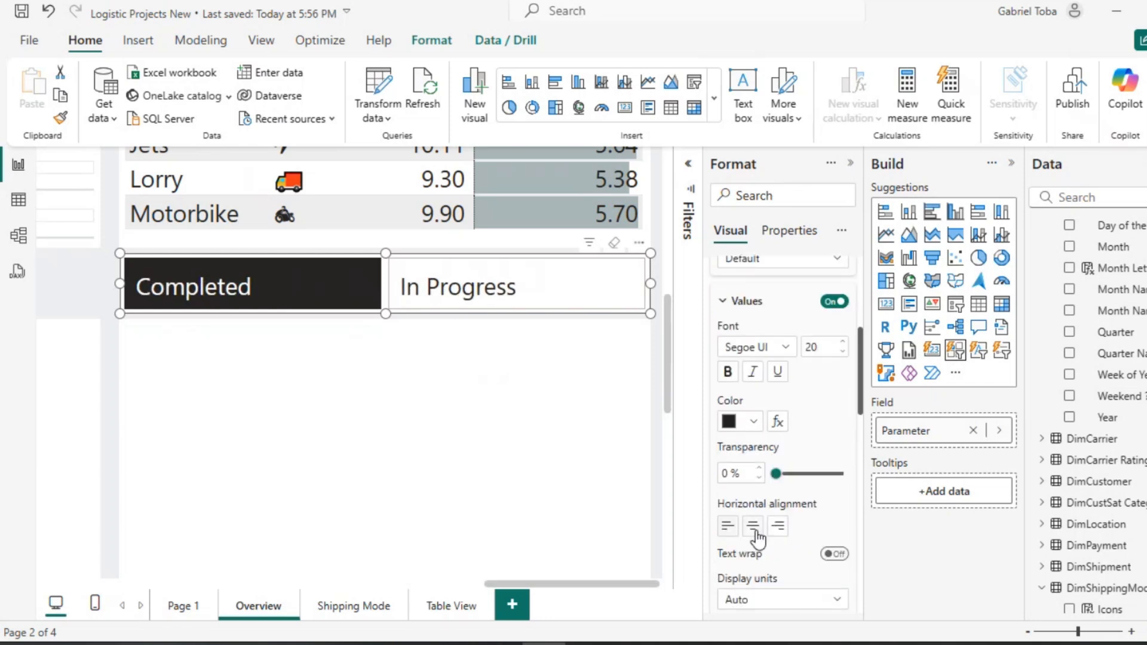
{"action": "left_click", "coordinate": [754, 528]}
{"action": "scroll", "coordinate": [834, 410], "scroll_direction": "up", "scroll_amount": 2}
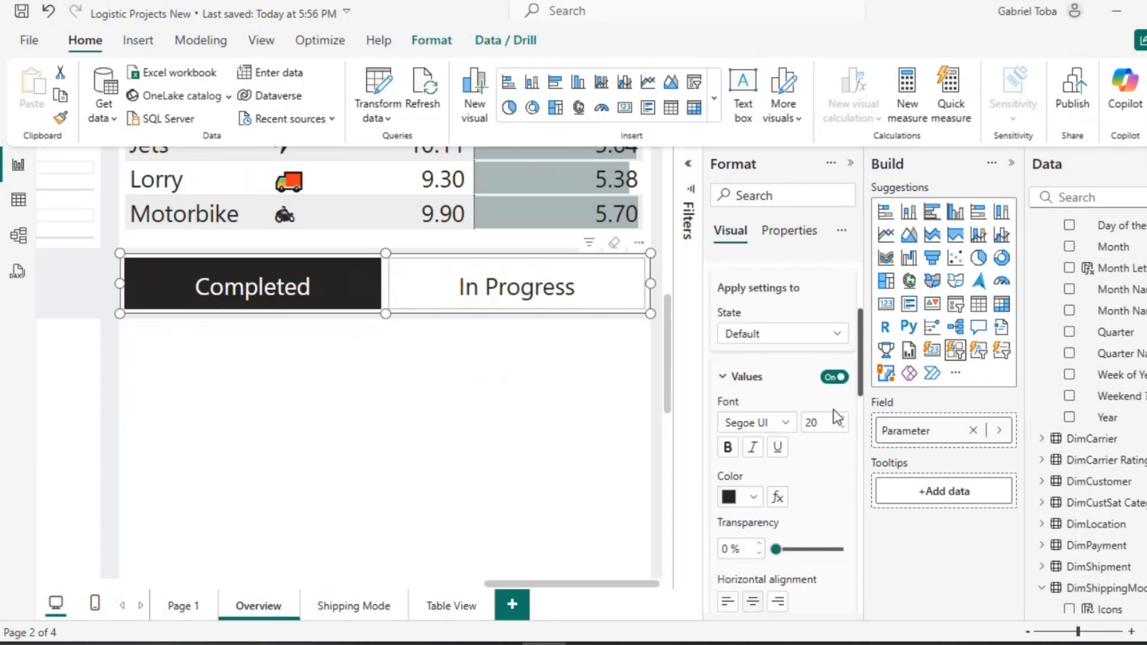
{"action": "left_click", "coordinate": [728, 453]}
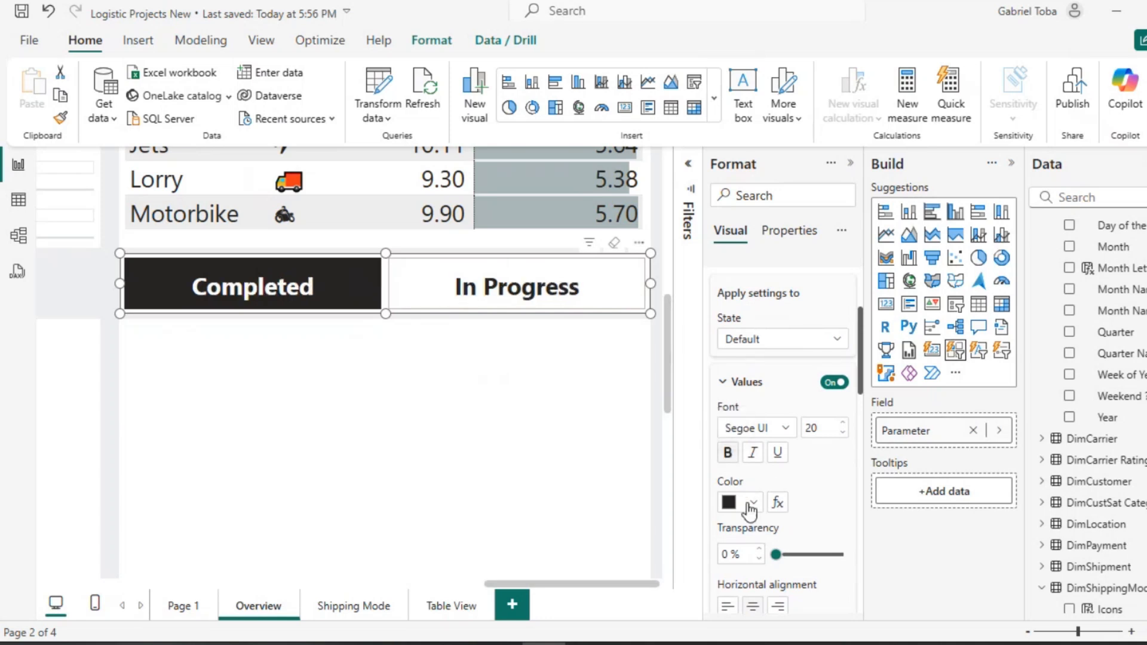
{"action": "scroll", "coordinate": [776, 505], "scroll_direction": "down", "scroll_amount": 6}
{"action": "scroll", "coordinate": [783, 510], "scroll_direction": "down", "scroll_amount": 12}
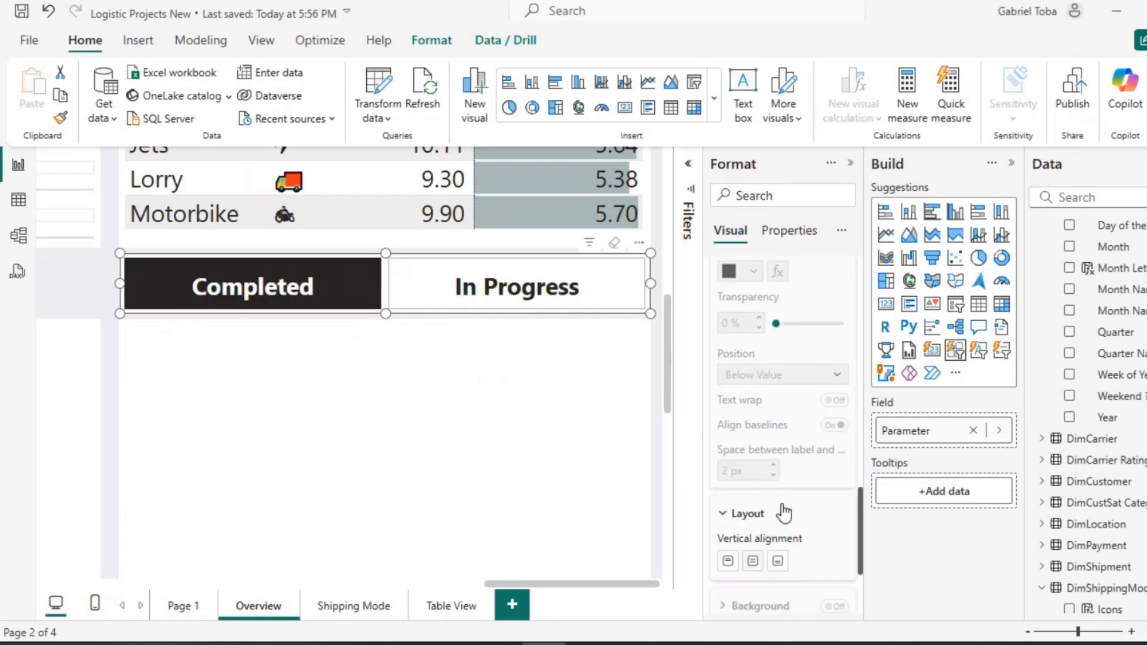
Set the border color of the slicer buttons' Default state to dark navy blue.
{"action": "scroll", "coordinate": [785, 511], "scroll_direction": "up", "scroll_amount": 13}
{"action": "scroll", "coordinate": [787, 512], "scroll_direction": "down", "scroll_amount": 5}
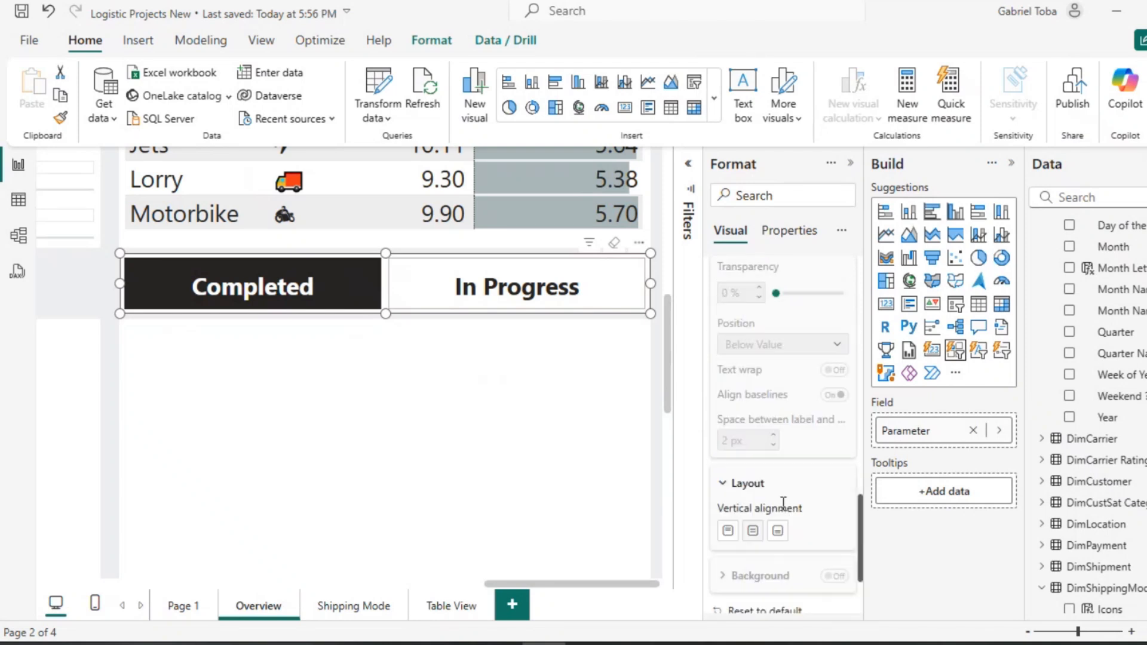
{"action": "scroll", "coordinate": [786, 512], "scroll_direction": "up", "scroll_amount": 8}
{"action": "scroll", "coordinate": [786, 512], "scroll_direction": "down", "scroll_amount": 1}
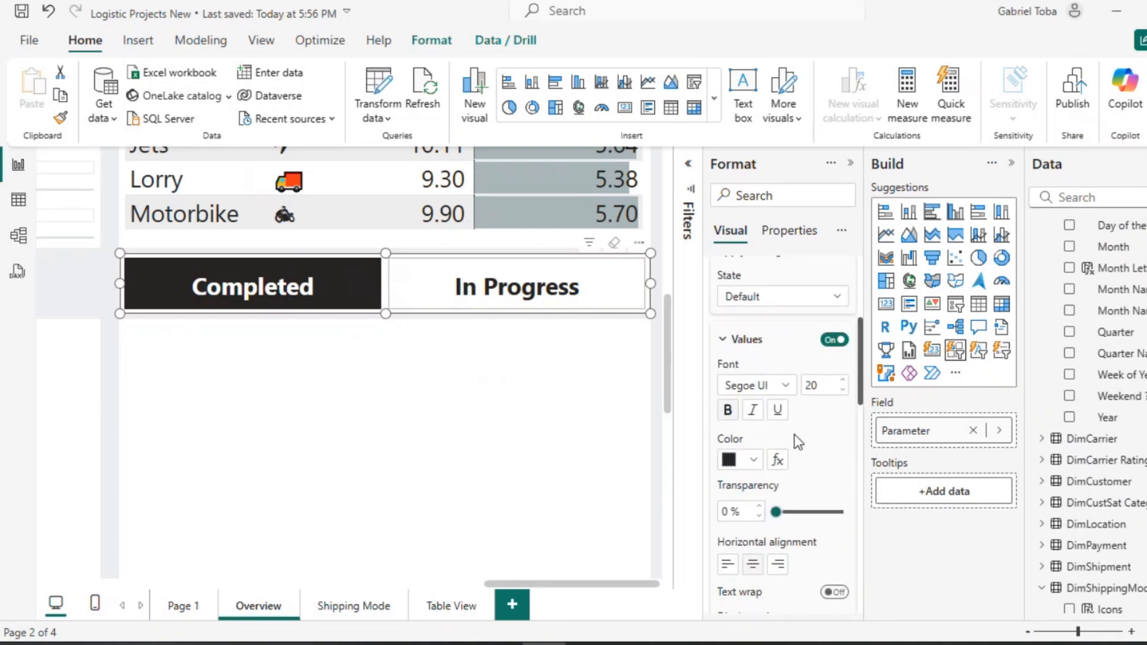
{"action": "scroll", "coordinate": [777, 439], "scroll_direction": "up", "scroll_amount": 2}
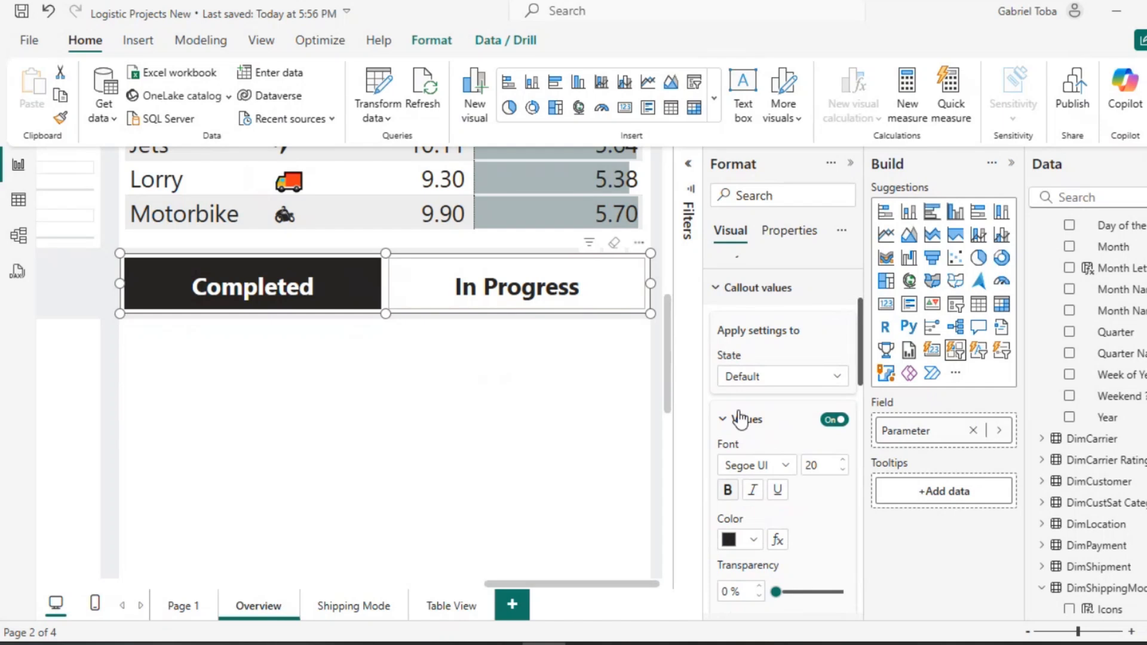
{"action": "scroll", "coordinate": [734, 448], "scroll_direction": "down", "scroll_amount": 6}
{"action": "scroll", "coordinate": [731, 460], "scroll_direction": "down", "scroll_amount": 3}
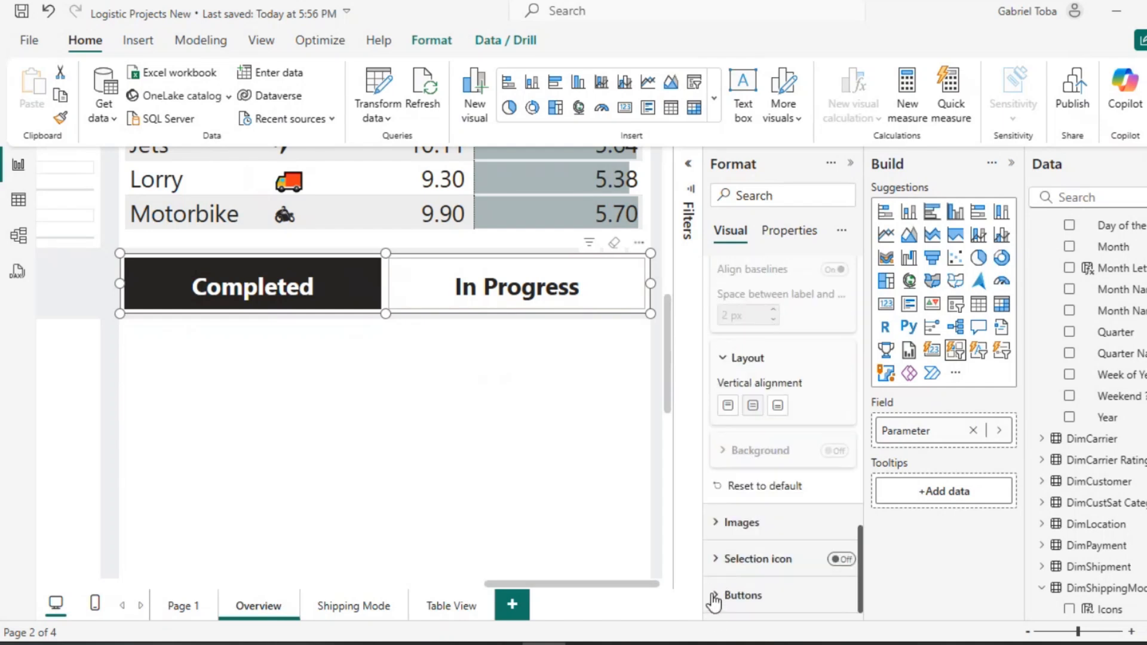
{"action": "left_click", "coordinate": [723, 597]}
{"action": "scroll", "coordinate": [752, 591], "scroll_direction": "down", "scroll_amount": 5}
{"action": "scroll", "coordinate": [777, 537], "scroll_direction": "down", "scroll_amount": 1}
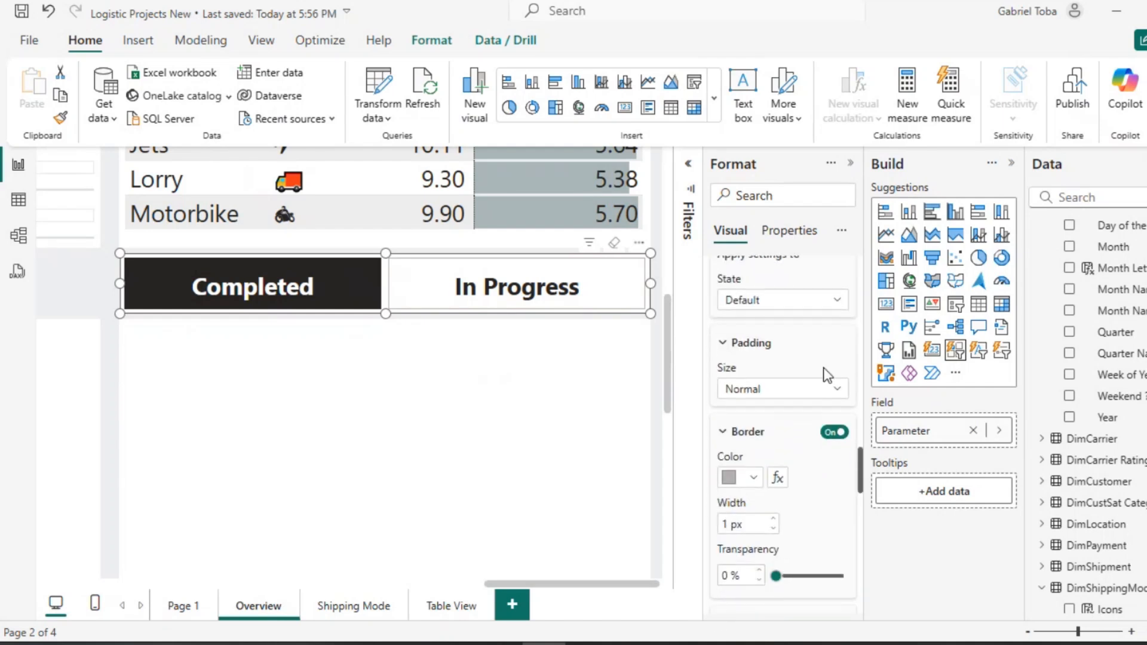
{"action": "scroll", "coordinate": [817, 510], "scroll_direction": "down", "scroll_amount": 1}
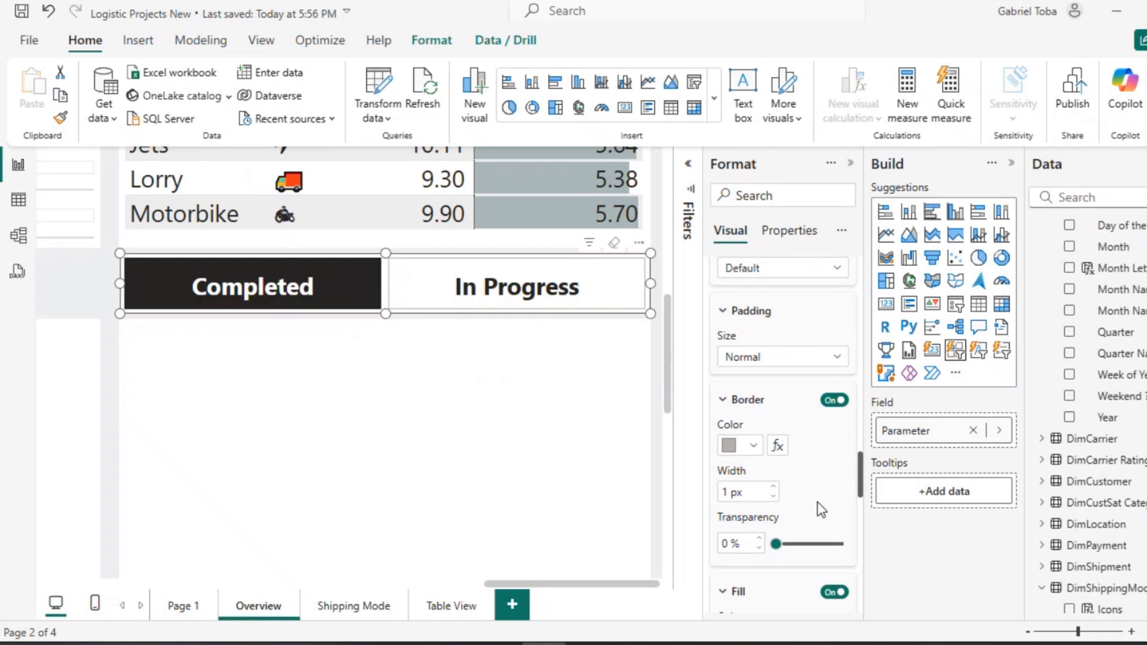
{"action": "left_click", "coordinate": [754, 446]}
{"action": "left_click", "coordinate": [766, 370]}
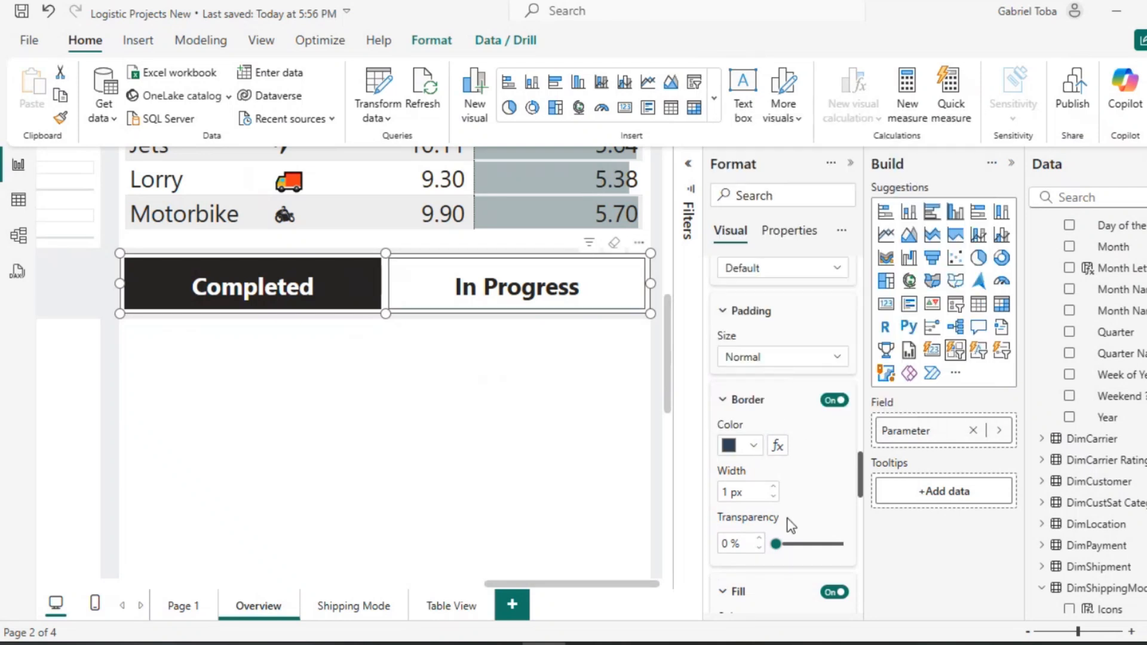
Give the slicer buttons' Selected state a dark navy blue fill and a white border.
{"action": "scroll", "coordinate": [792, 541], "scroll_direction": "down", "scroll_amount": 3}
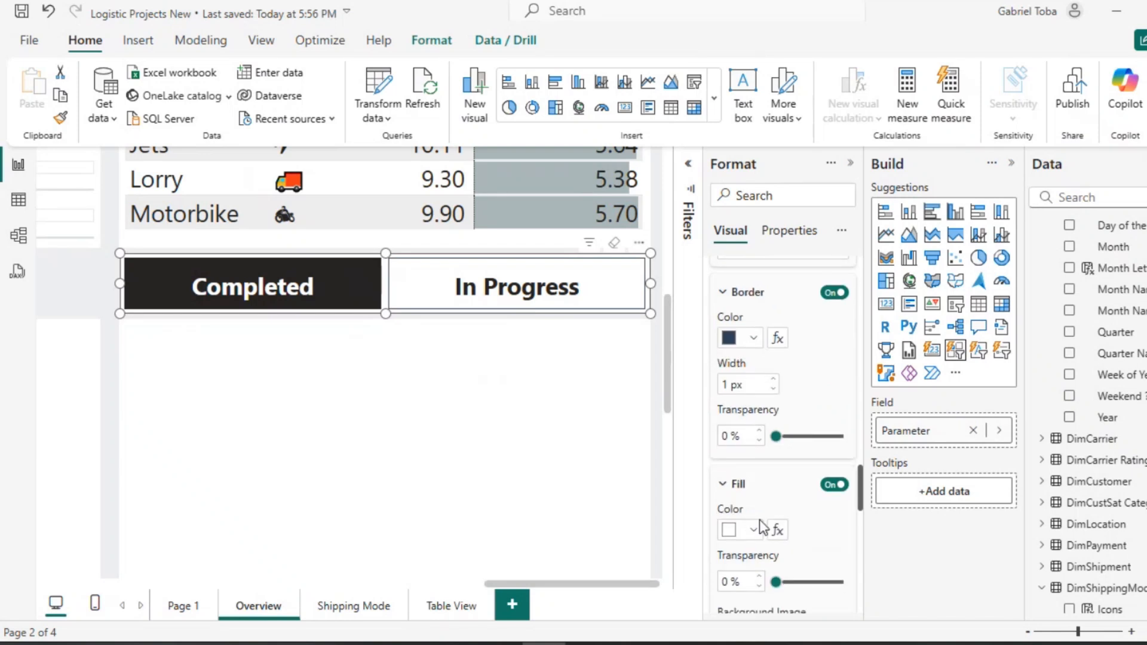
{"action": "scroll", "coordinate": [758, 519], "scroll_direction": "down", "scroll_amount": 10}
{"action": "scroll", "coordinate": [798, 506], "scroll_direction": "up", "scroll_amount": 15}
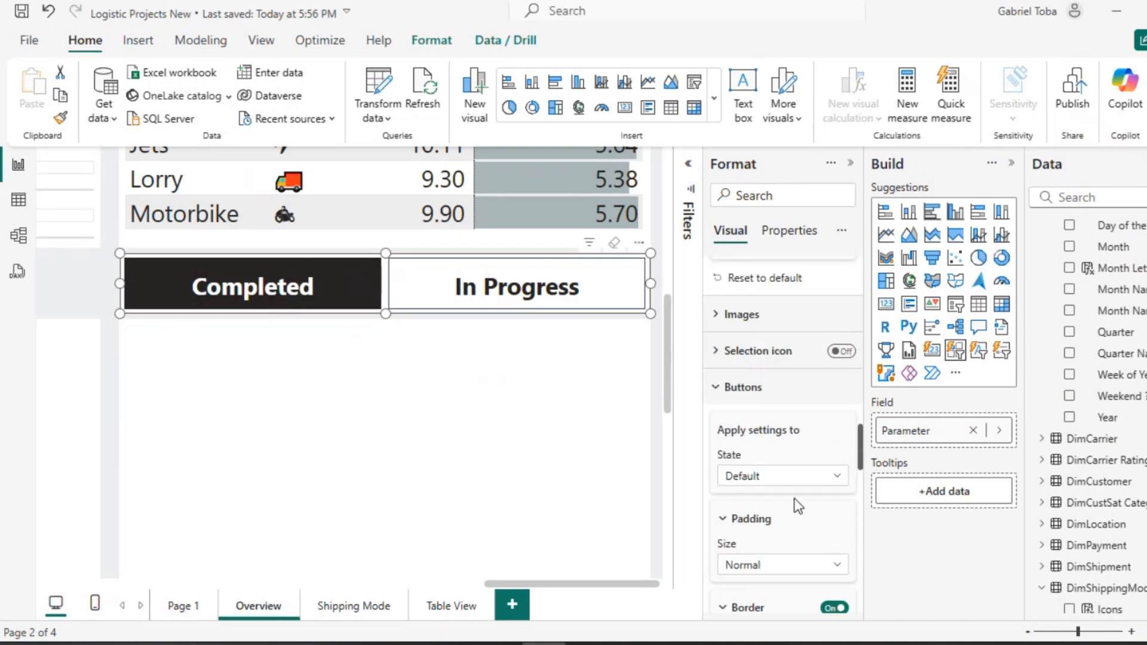
{"action": "left_click", "coordinate": [838, 479]}
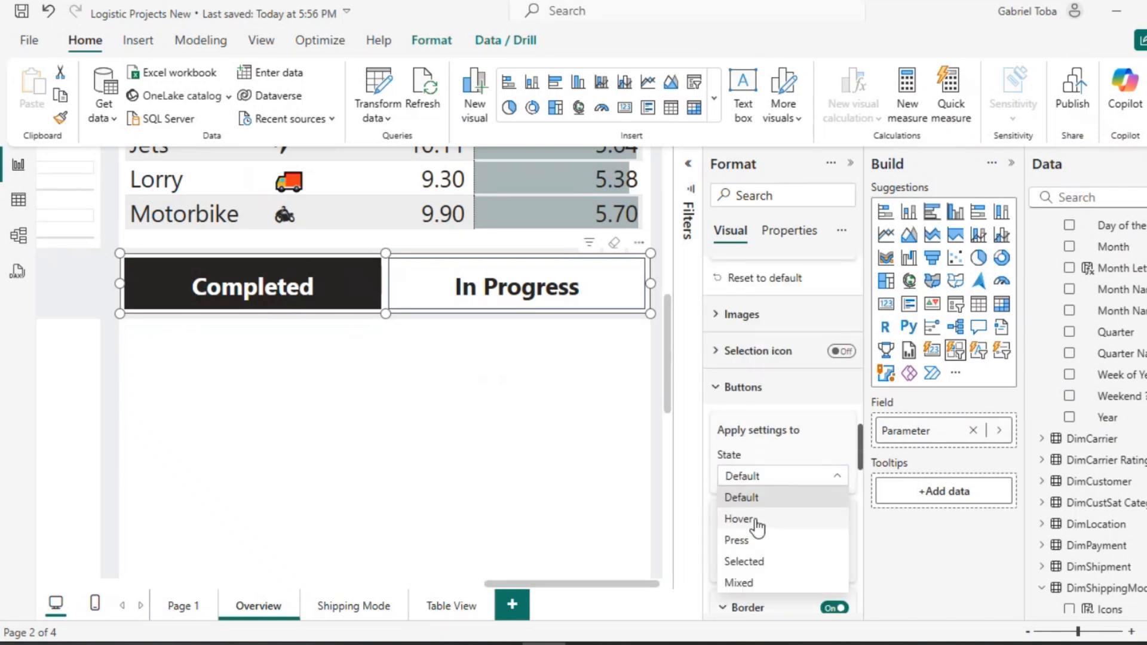
{"action": "left_click", "coordinate": [777, 562]}
{"action": "scroll", "coordinate": [778, 511], "scroll_direction": "down", "scroll_amount": 5}
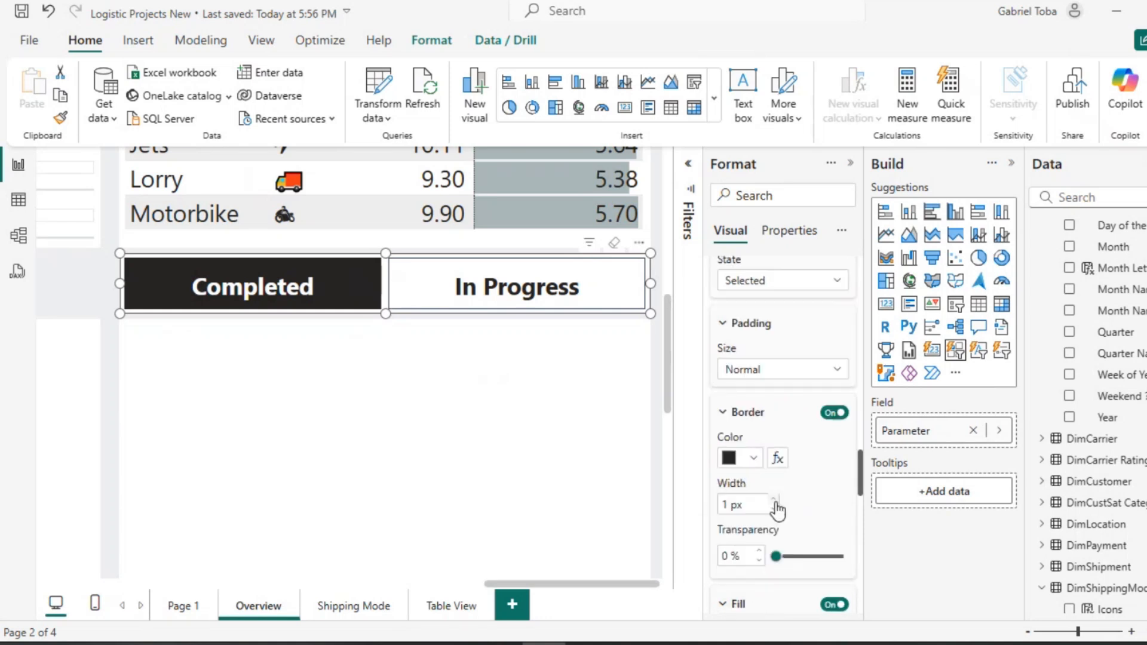
{"action": "left_click", "coordinate": [754, 457]}
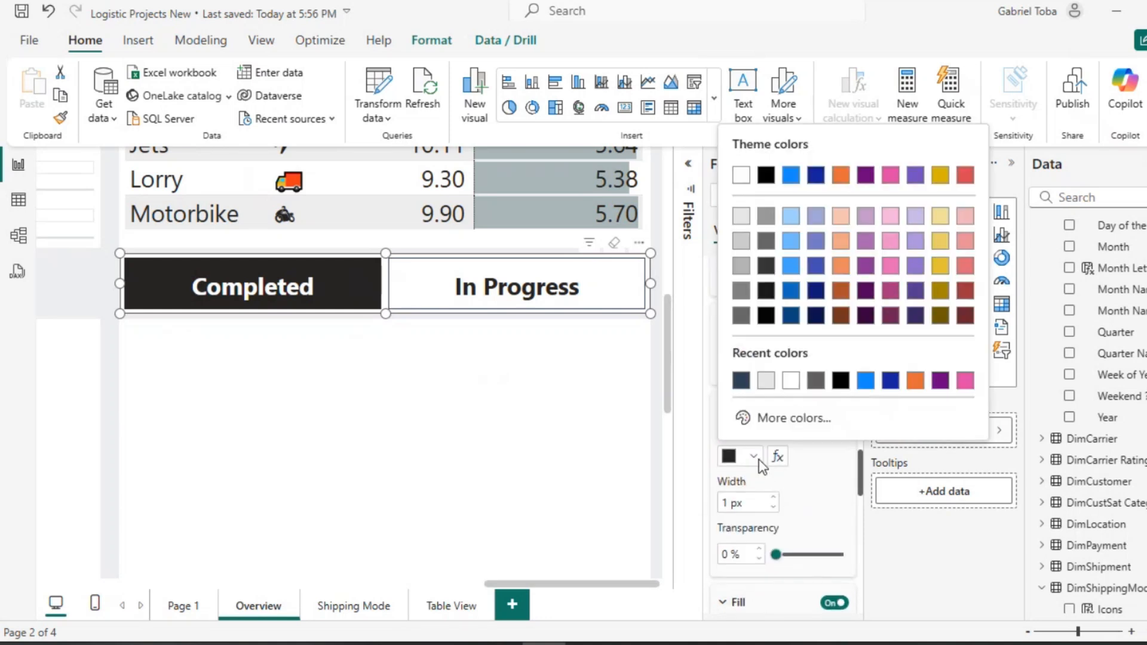
{"action": "left_click", "coordinate": [739, 377]}
{"action": "scroll", "coordinate": [807, 451], "scroll_direction": "down", "scroll_amount": 3}
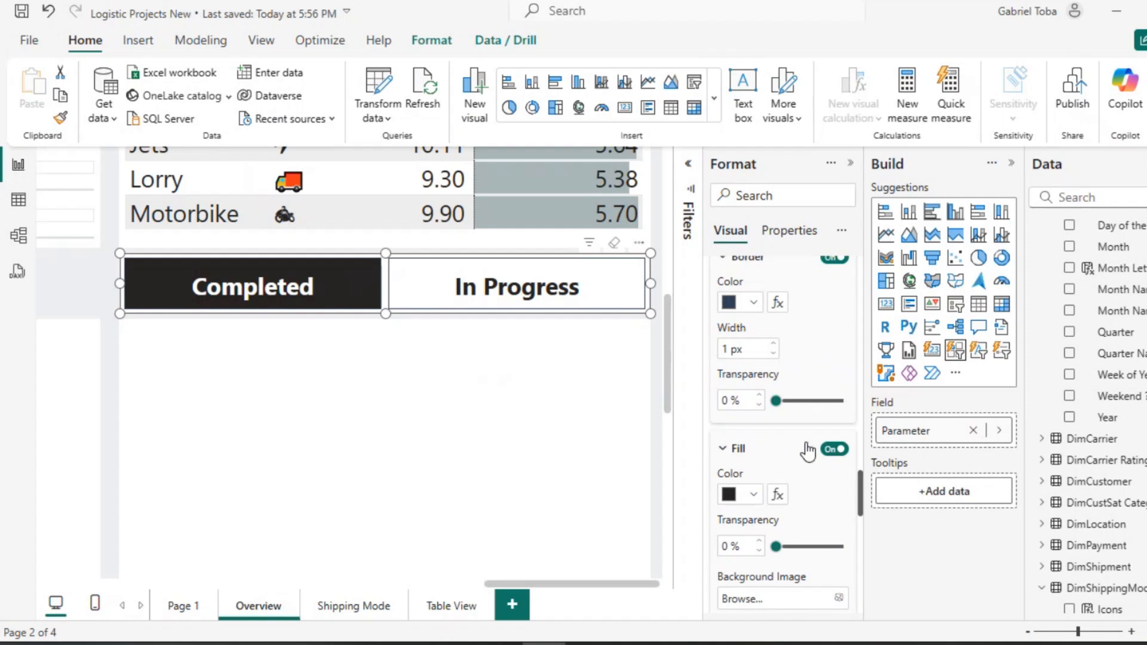
{"action": "left_click", "coordinate": [755, 493]}
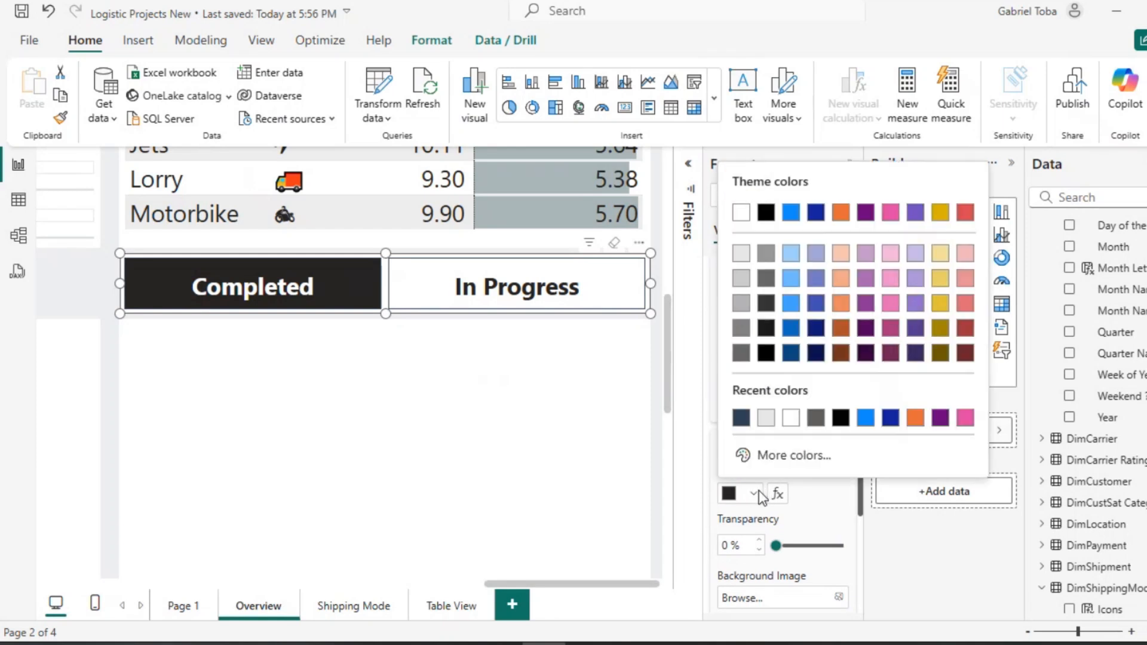
{"action": "left_click", "coordinate": [741, 419]}
{"action": "left_click", "coordinate": [755, 302]}
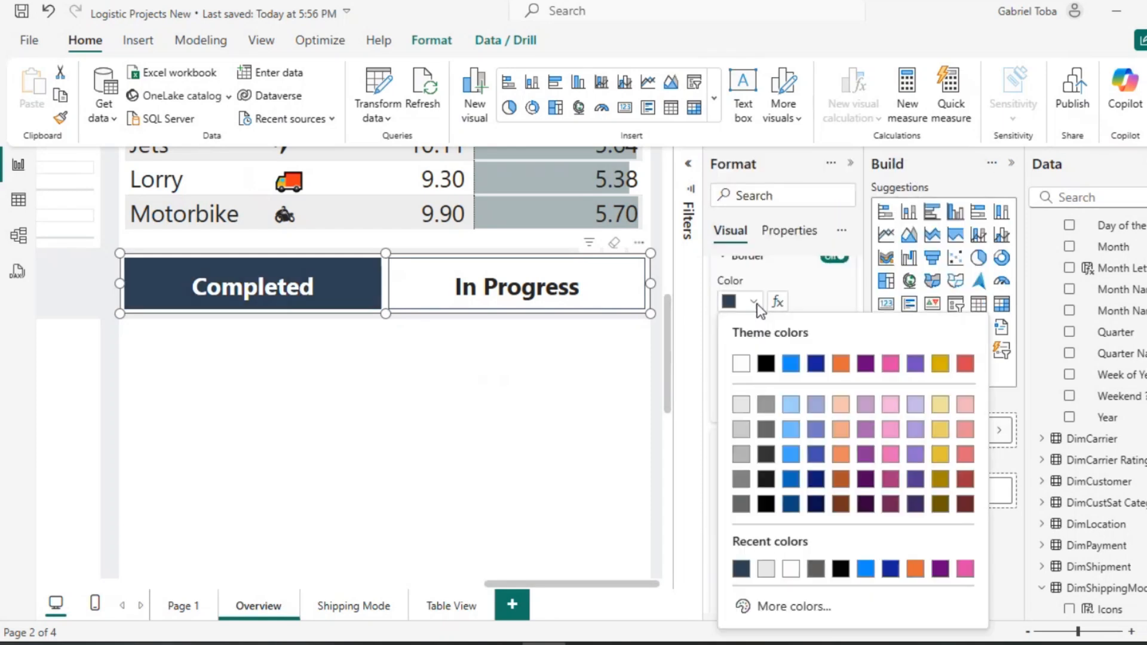
{"action": "left_click", "coordinate": [741, 363]}
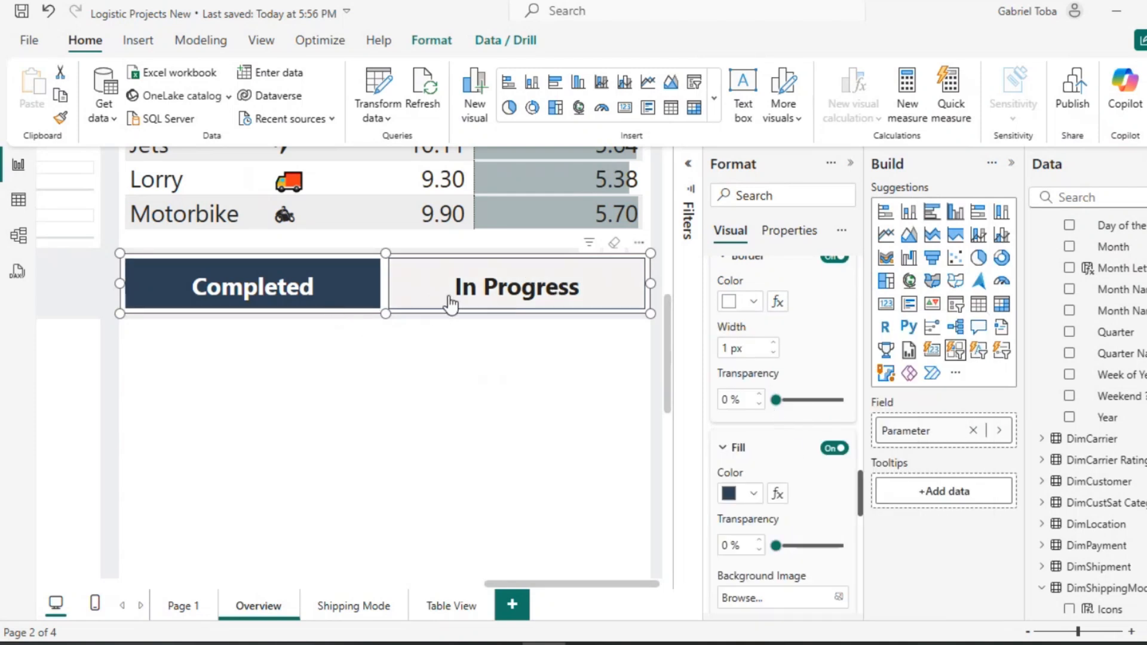
Set the slicer buttons' Hover state fill to dark navy blue with 80% transparency.
{"action": "scroll", "coordinate": [773, 378], "scroll_direction": "up", "scroll_amount": 6}
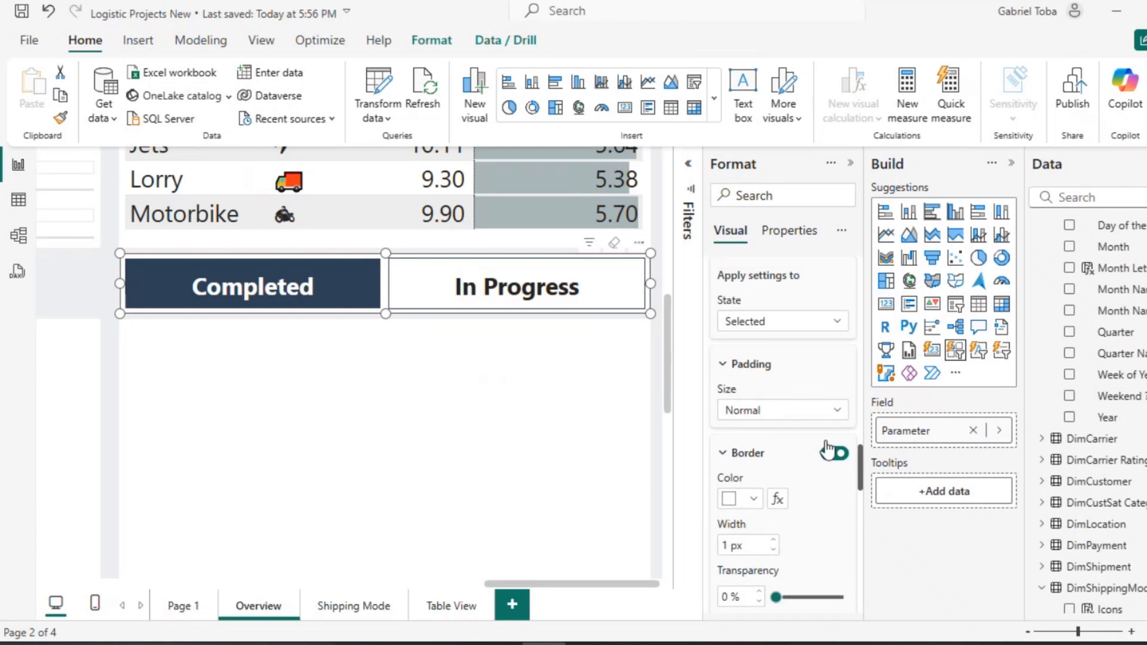
{"action": "left_click", "coordinate": [838, 324]}
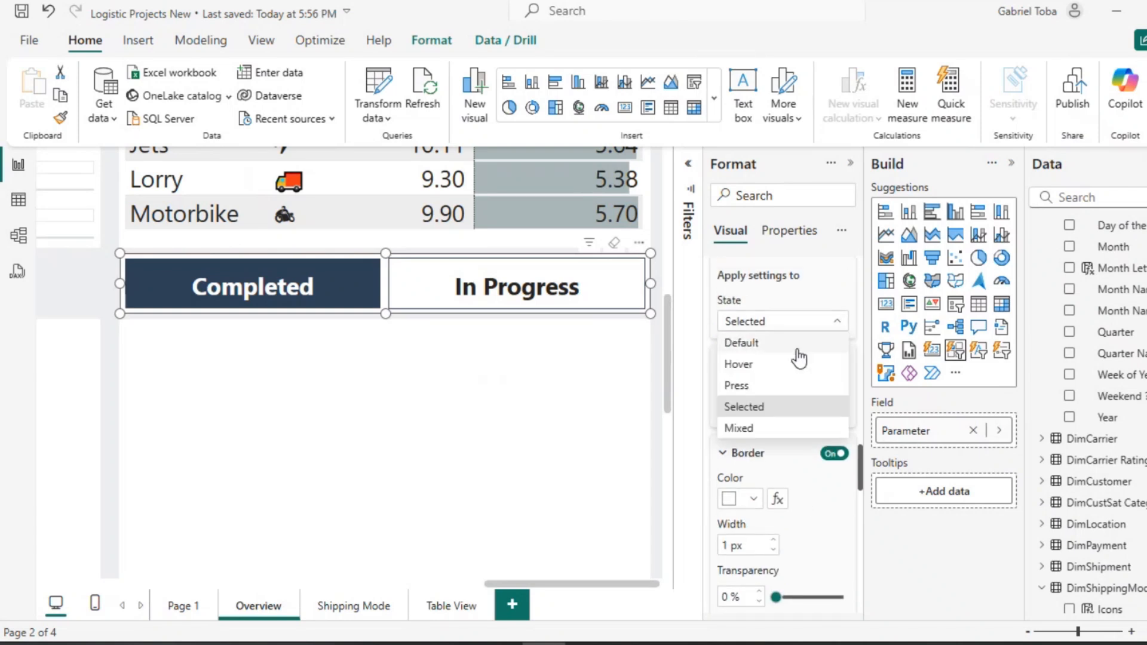
{"action": "left_click", "coordinate": [741, 366]}
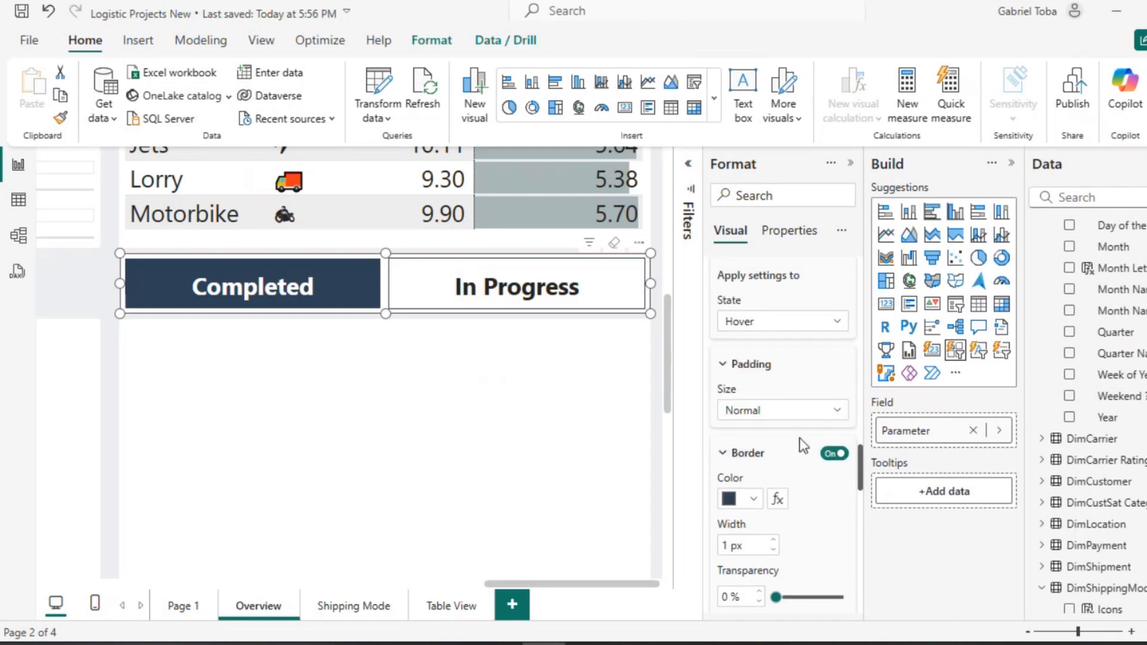
{"action": "scroll", "coordinate": [762, 379], "scroll_direction": "down", "scroll_amount": 3}
{"action": "scroll", "coordinate": [758, 463], "scroll_direction": "down", "scroll_amount": 2}
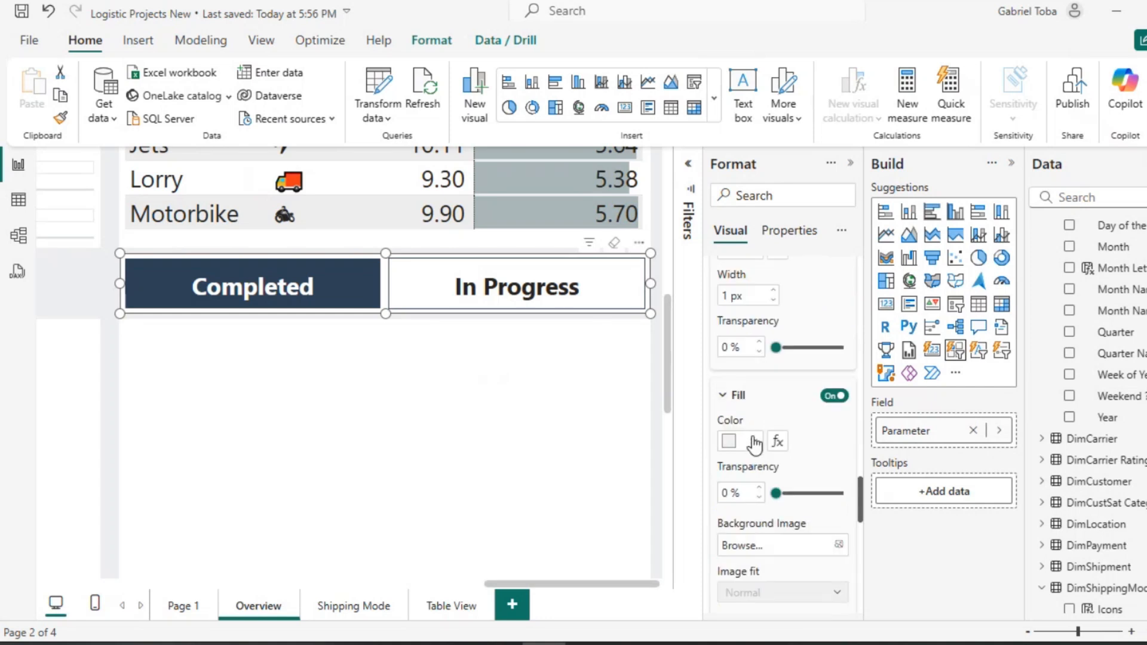
{"action": "left_click", "coordinate": [751, 441]}
{"action": "left_click", "coordinate": [766, 367]}
{"action": "type", "text": "90"}
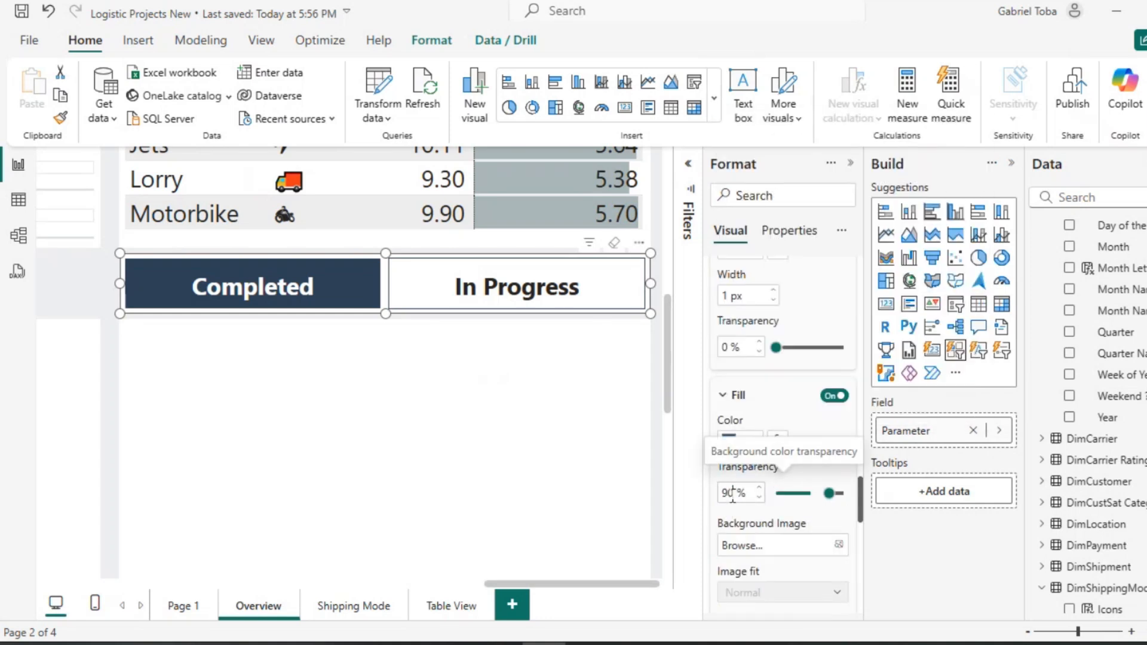
{"action": "key", "text": "BackSpace"}
{"action": "key", "text": "BackSpace"}
{"action": "type", "text": "80"}
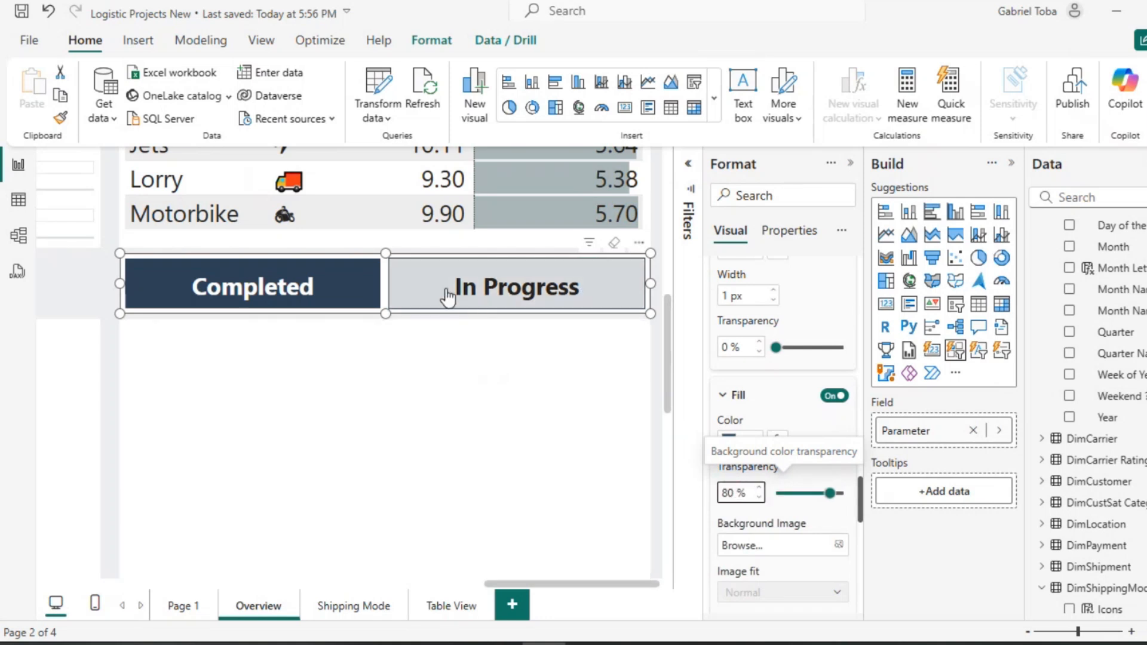
Check the slicer's button styling by switching its selection to In Progress and deselecting the visual.
{"action": "left_click", "coordinate": [106, 350]}
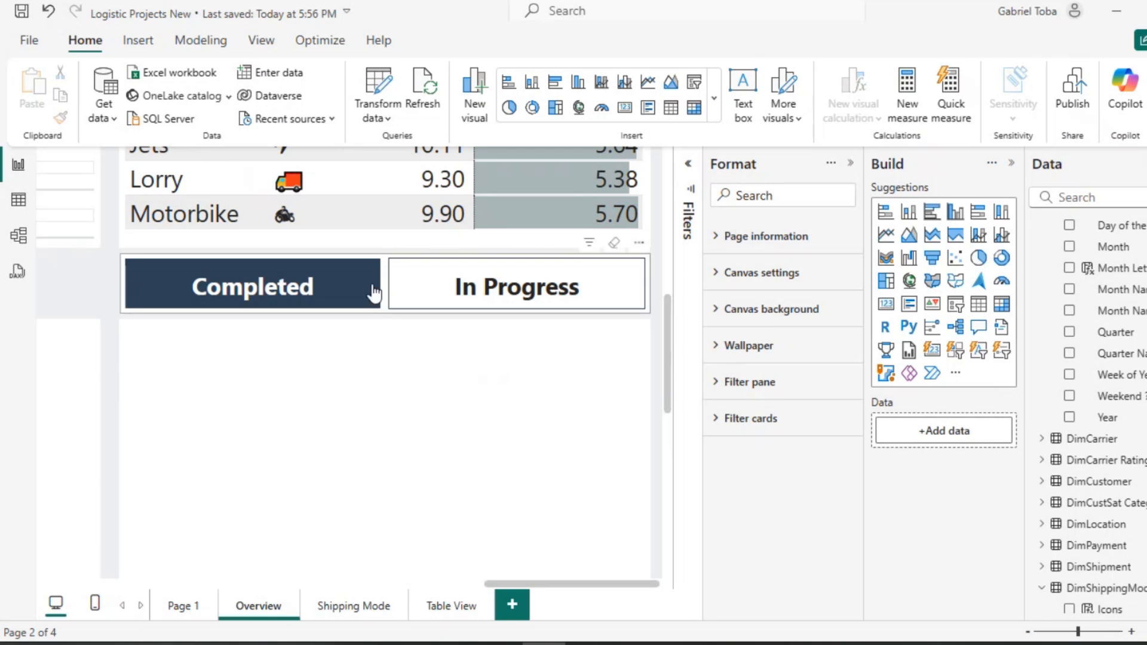
{"action": "left_click", "coordinate": [447, 291]}
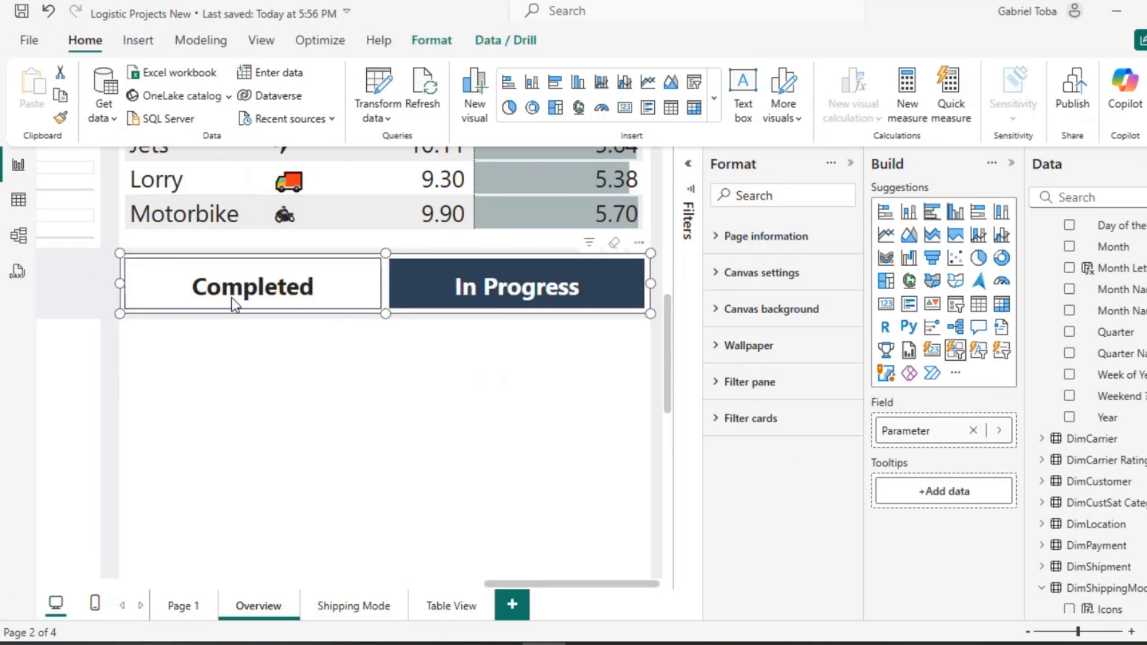
{"action": "left_click", "coordinate": [78, 307]}
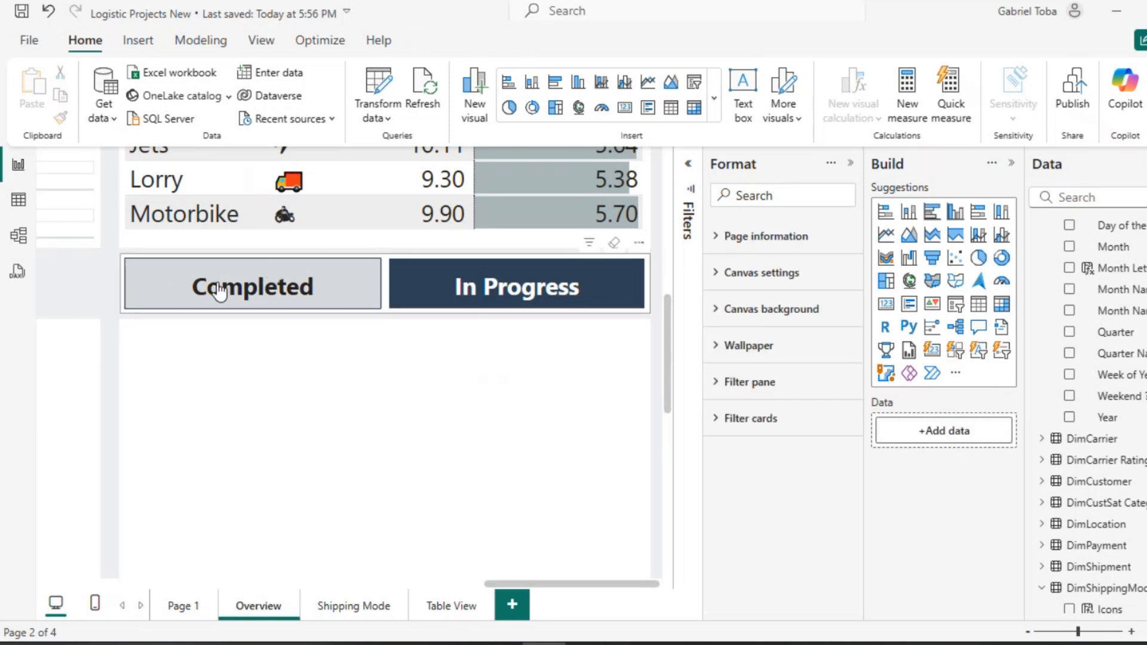
Turn on Force selection in the parameter slicer's selection settings.
{"action": "left_click", "coordinate": [386, 305]}
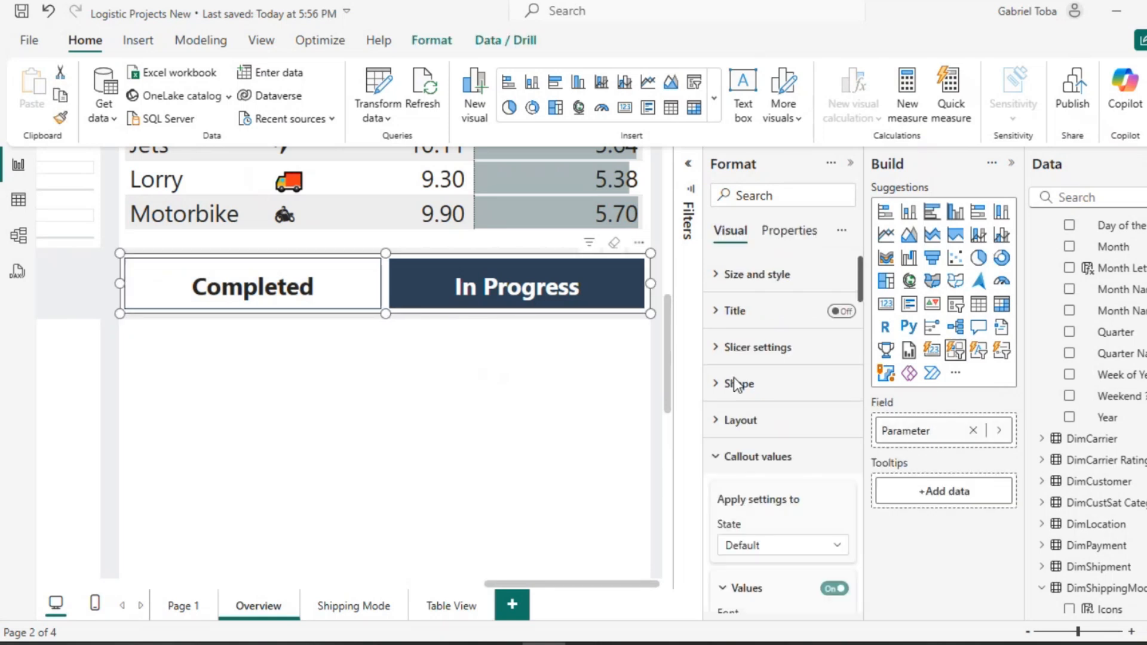
{"action": "left_click", "coordinate": [722, 353]}
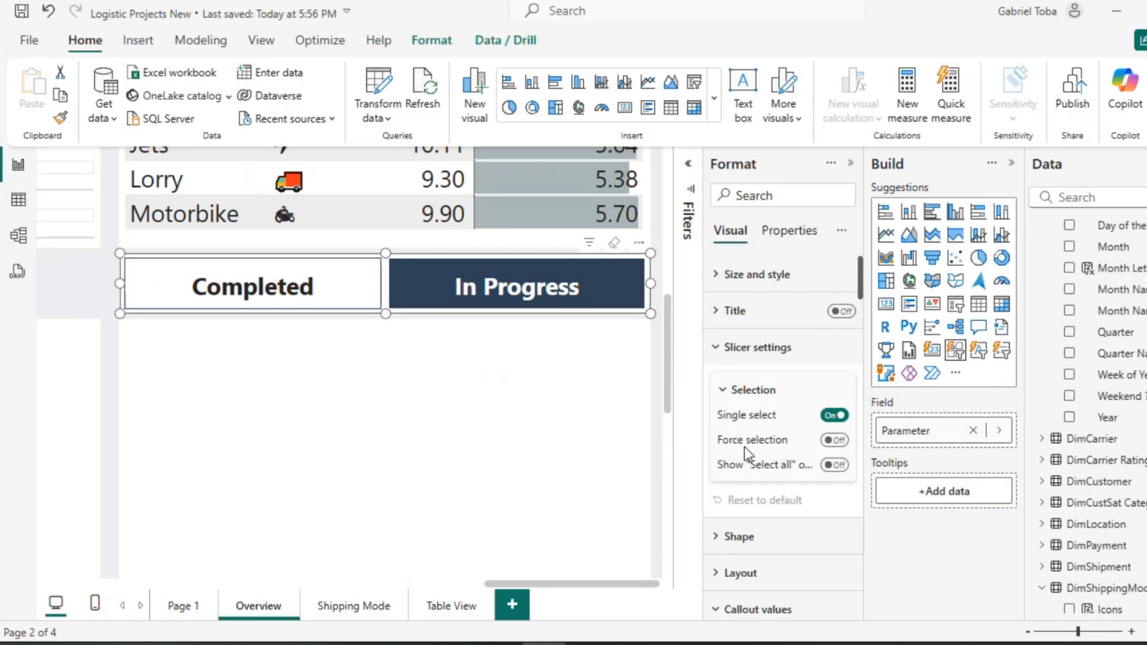
{"action": "left_click", "coordinate": [839, 444]}
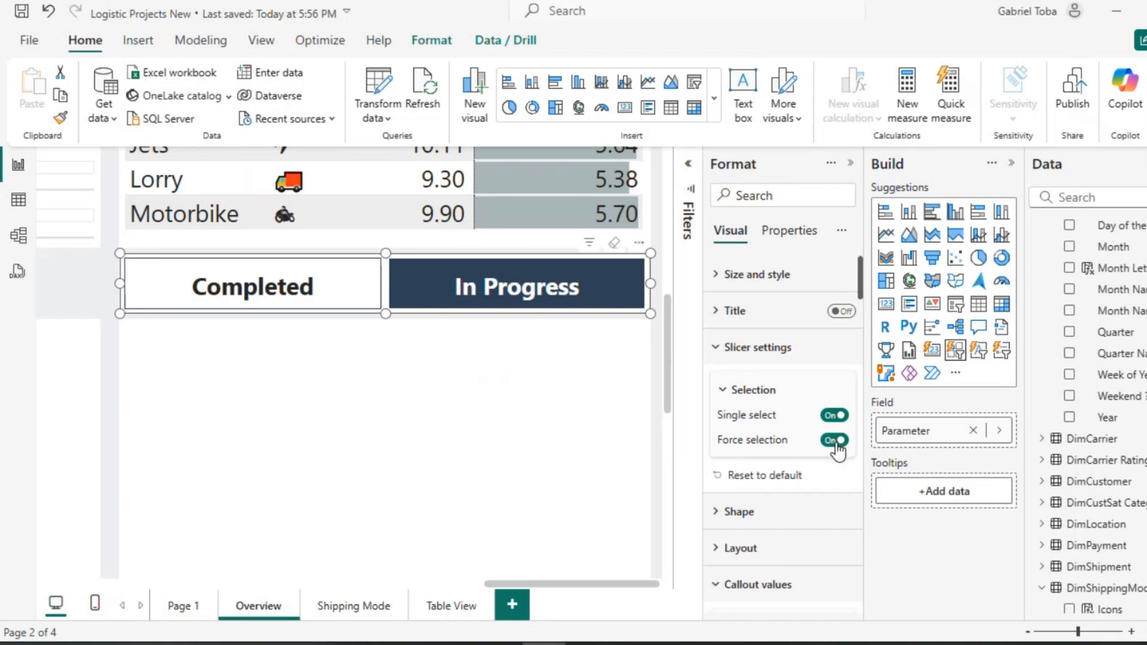
Check the monthly column chart for In Progress and switch the parameter slicer to Completed.
{"action": "scroll", "coordinate": [419, 463], "scroll_direction": "down", "scroll_amount": 5}
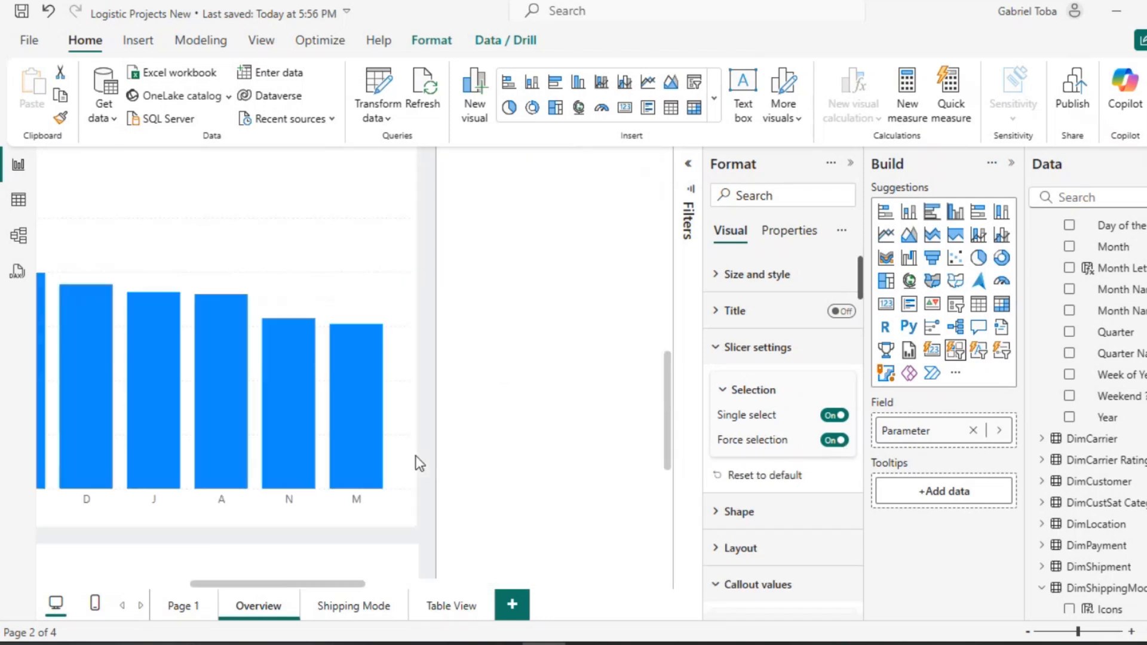
{"action": "scroll", "coordinate": [418, 463], "scroll_direction": "left", "scroll_amount": 5}
{"action": "scroll", "coordinate": [416, 456], "scroll_direction": "right", "scroll_amount": 3}
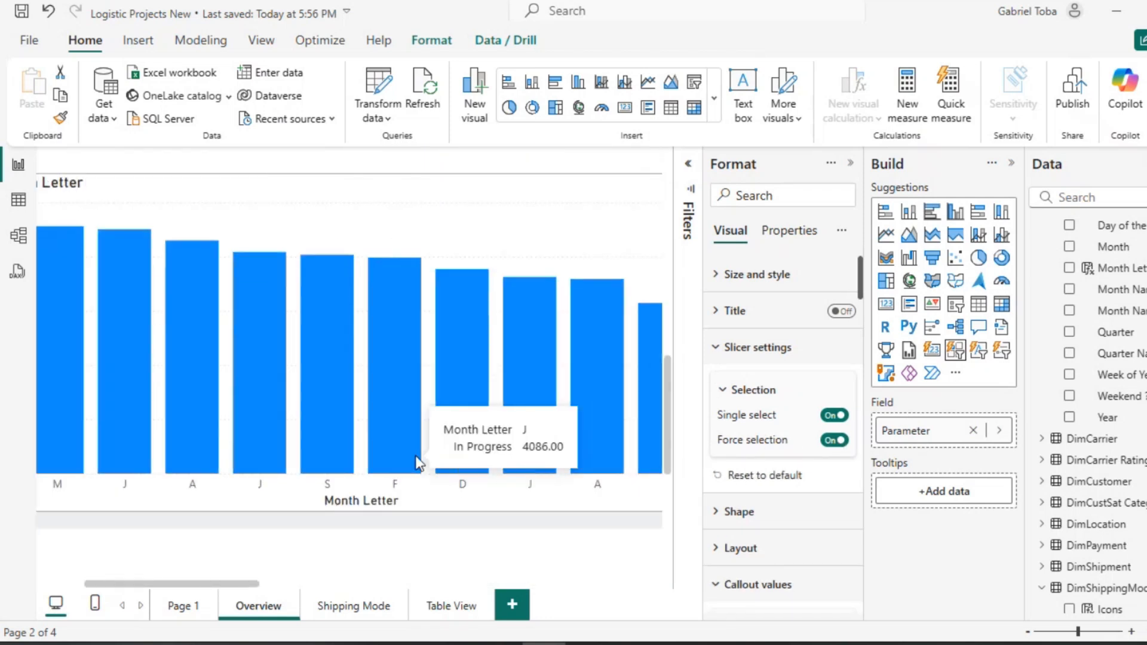
{"action": "scroll", "coordinate": [415, 455], "scroll_direction": "left", "scroll_amount": 3}
{"action": "scroll", "coordinate": [415, 455], "scroll_direction": "up", "scroll_amount": 5}
{"action": "scroll", "coordinate": [415, 455], "scroll_direction": "right", "scroll_amount": 6}
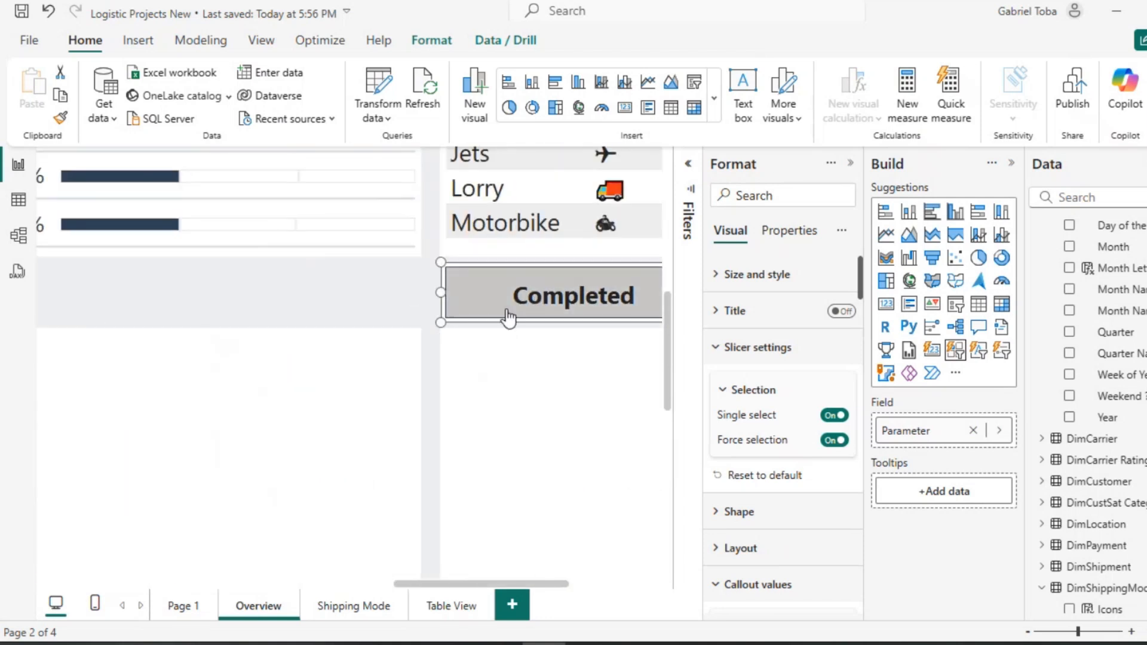
{"action": "left_click", "coordinate": [507, 311]}
Examine the columns and the month order along the axis of the Completed by Month Letter chart.
{"action": "scroll", "coordinate": [181, 366], "scroll_direction": "left", "scroll_amount": 6}
{"action": "scroll", "coordinate": [261, 353], "scroll_direction": "down", "scroll_amount": 5}
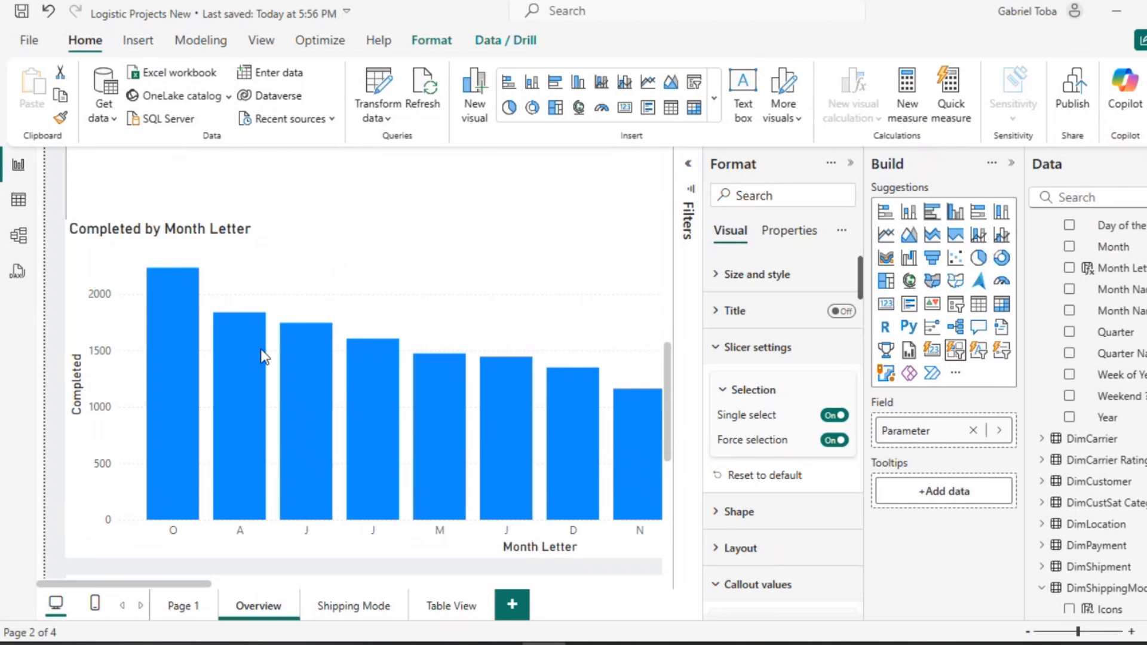
{"action": "scroll", "coordinate": [263, 356], "scroll_direction": "right", "scroll_amount": 3}
{"action": "scroll", "coordinate": [263, 357], "scroll_direction": "right", "scroll_amount": 1}
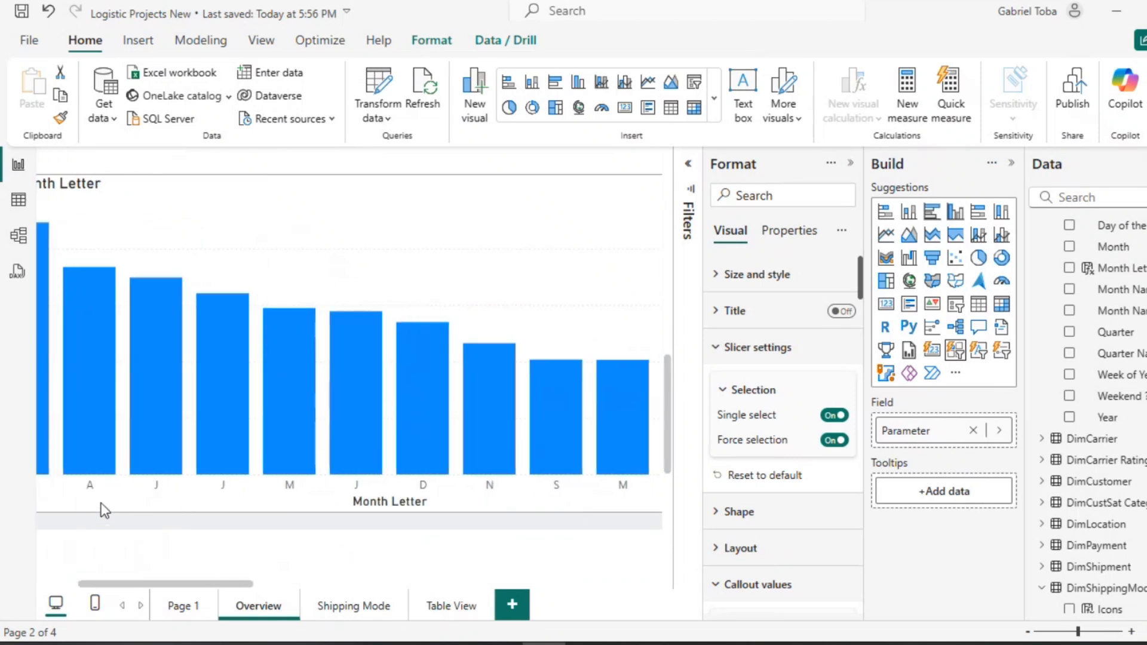
{"action": "scroll", "coordinate": [179, 496], "scroll_direction": "left", "scroll_amount": 5}
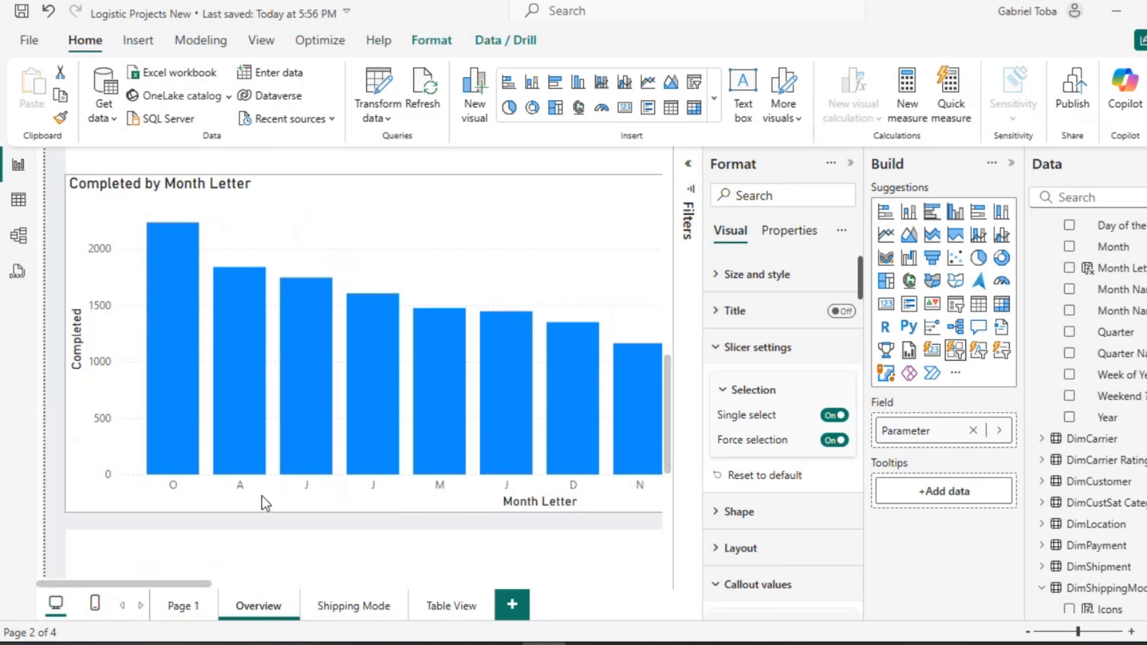
{"action": "scroll", "coordinate": [262, 498], "scroll_direction": "right", "scroll_amount": 5}
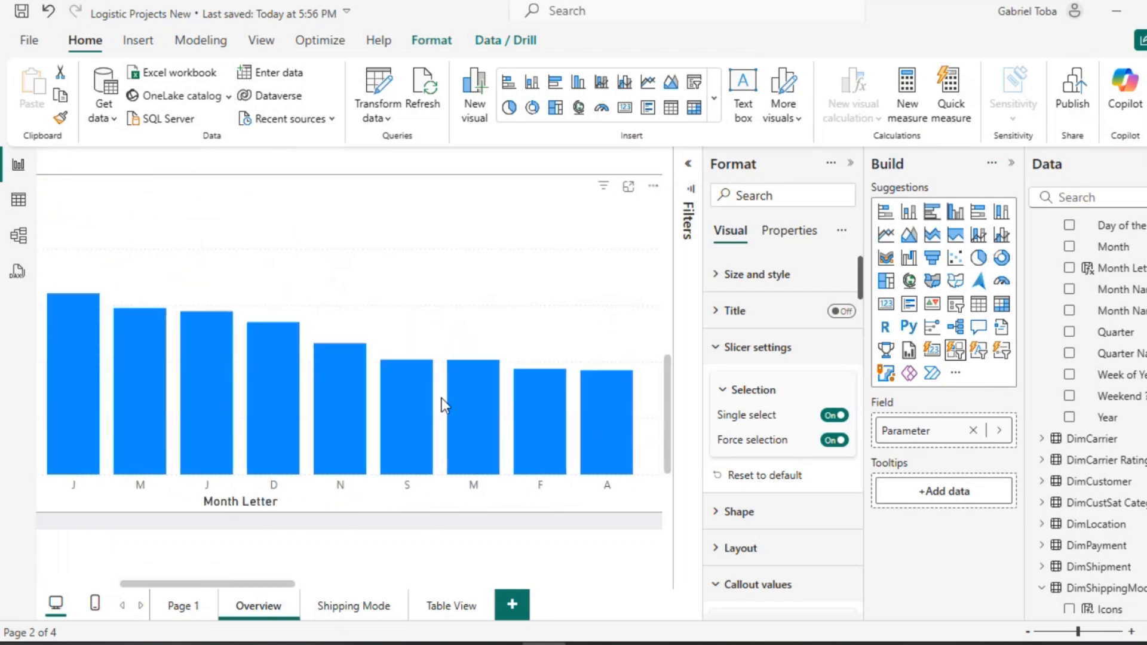
Sort the Month Letter column of the Date table by the Month column and return to the report.
{"action": "left_click", "coordinate": [17, 203]}
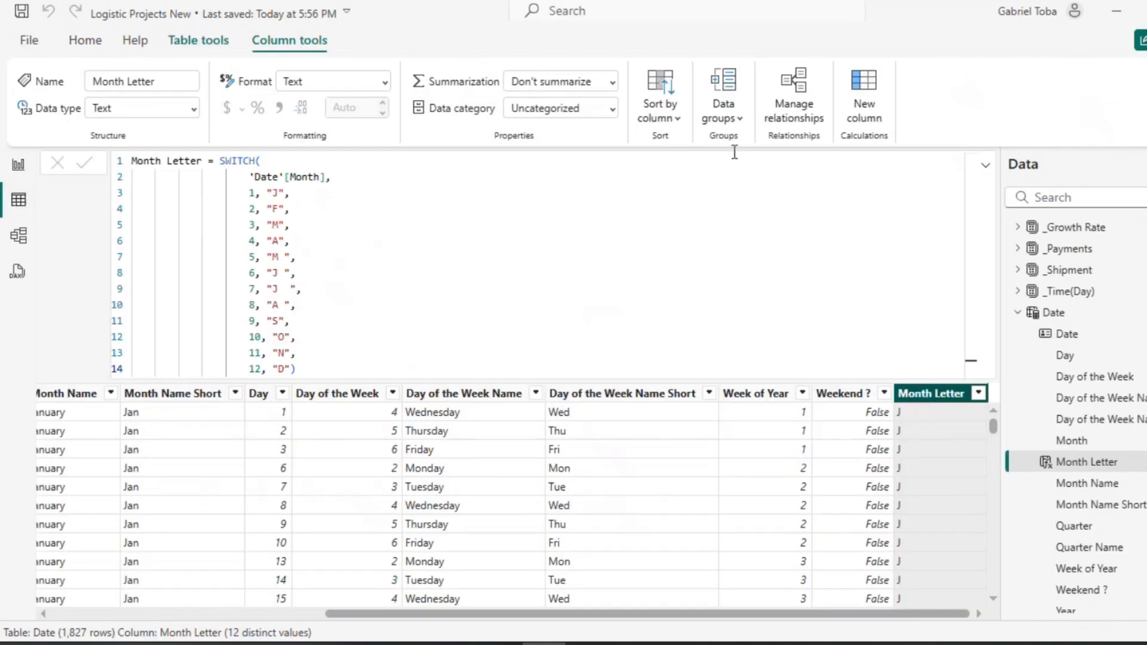
{"action": "left_click", "coordinate": [659, 113]}
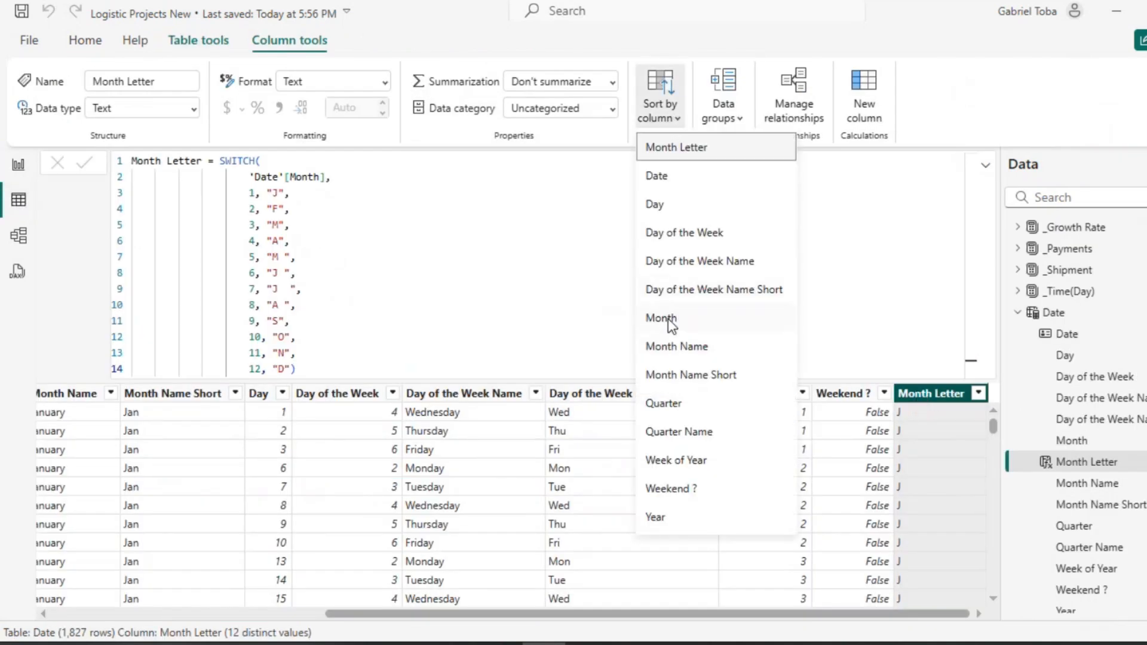
{"action": "left_click", "coordinate": [668, 317]}
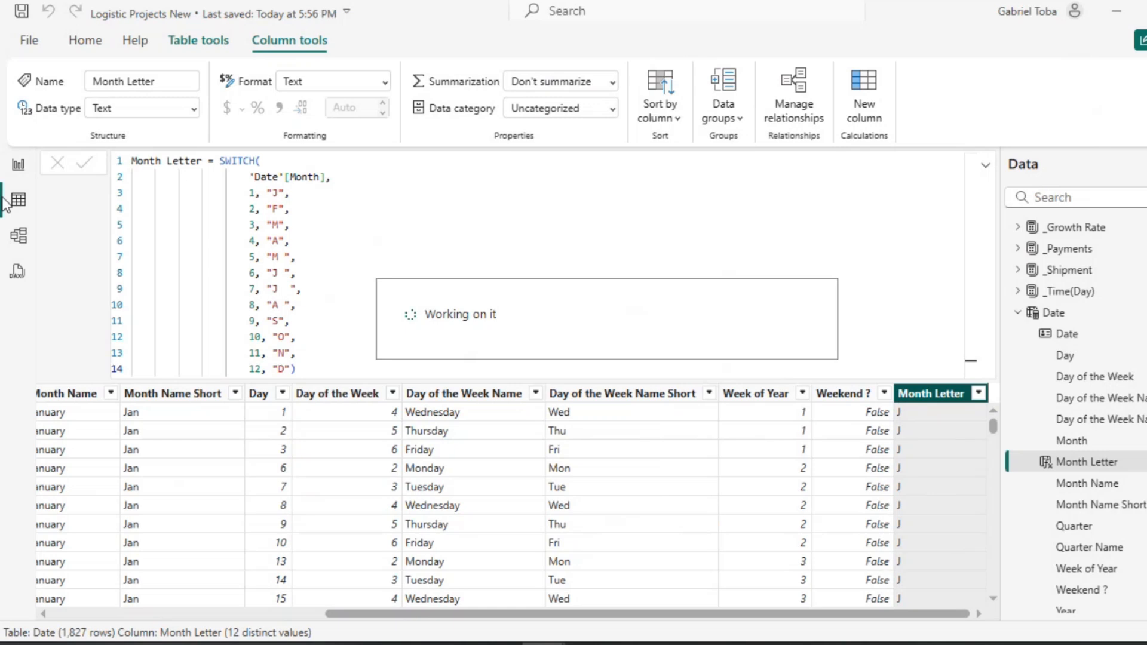
{"action": "left_click", "coordinate": [17, 167]}
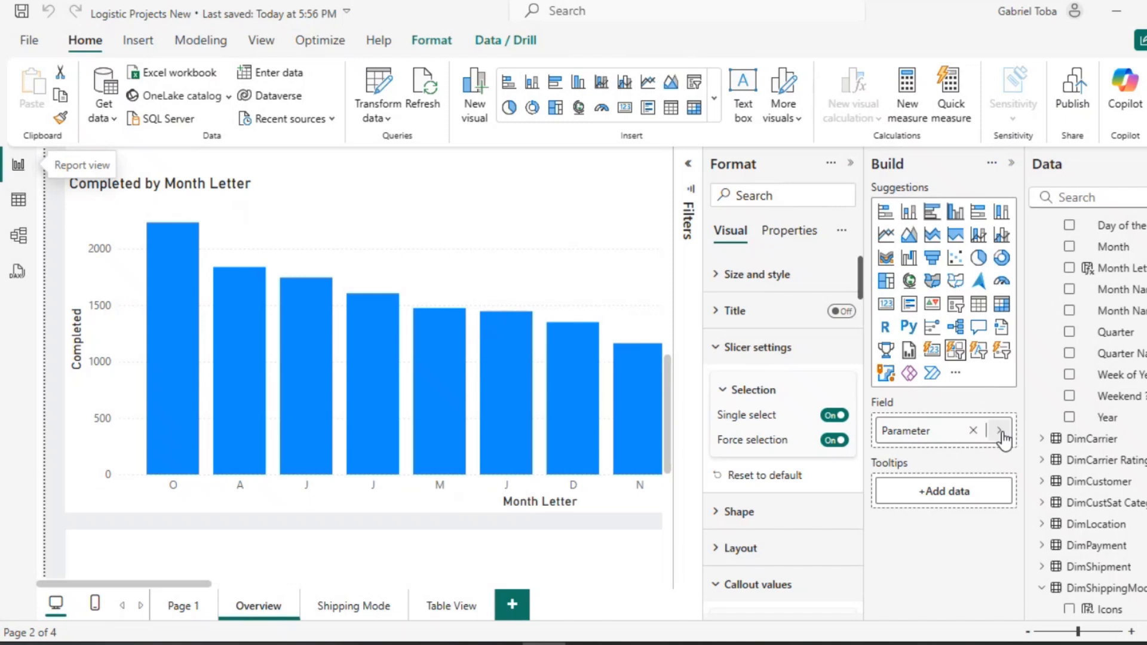
Refresh the column chart's month order by switching its X-axis field to Month Name and back to Month Letter, and check all months.
{"action": "left_click", "coordinate": [544, 498]}
{"action": "left_click", "coordinate": [999, 430]}
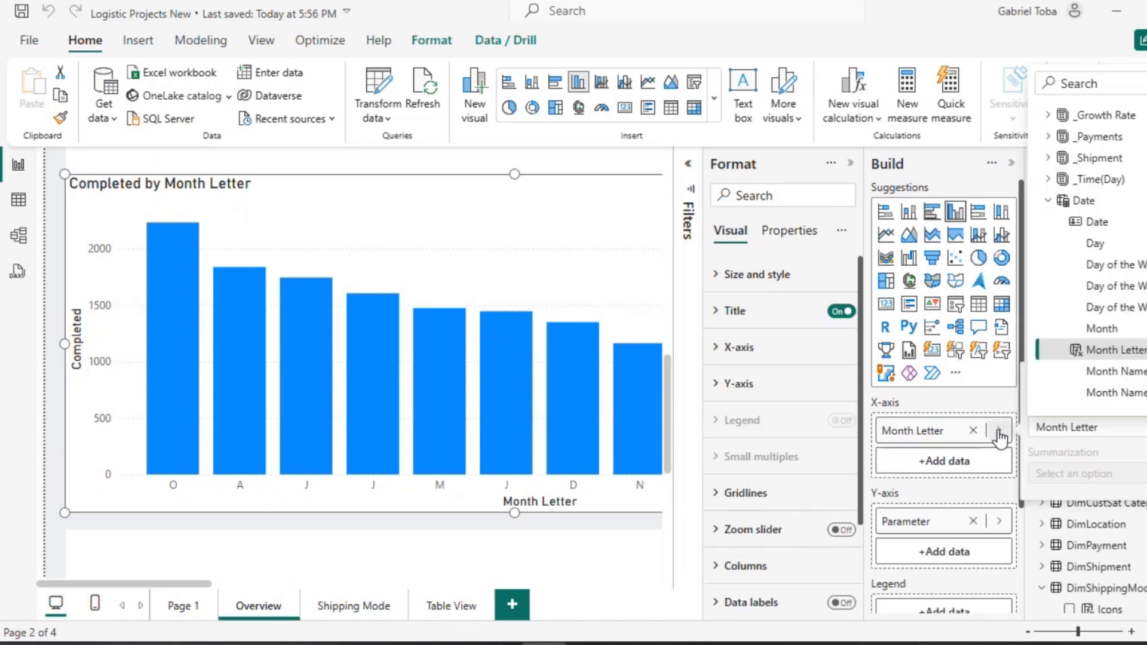
{"action": "scroll", "coordinate": [1105, 334], "scroll_direction": "down", "scroll_amount": 2}
{"action": "left_click", "coordinate": [1117, 291]}
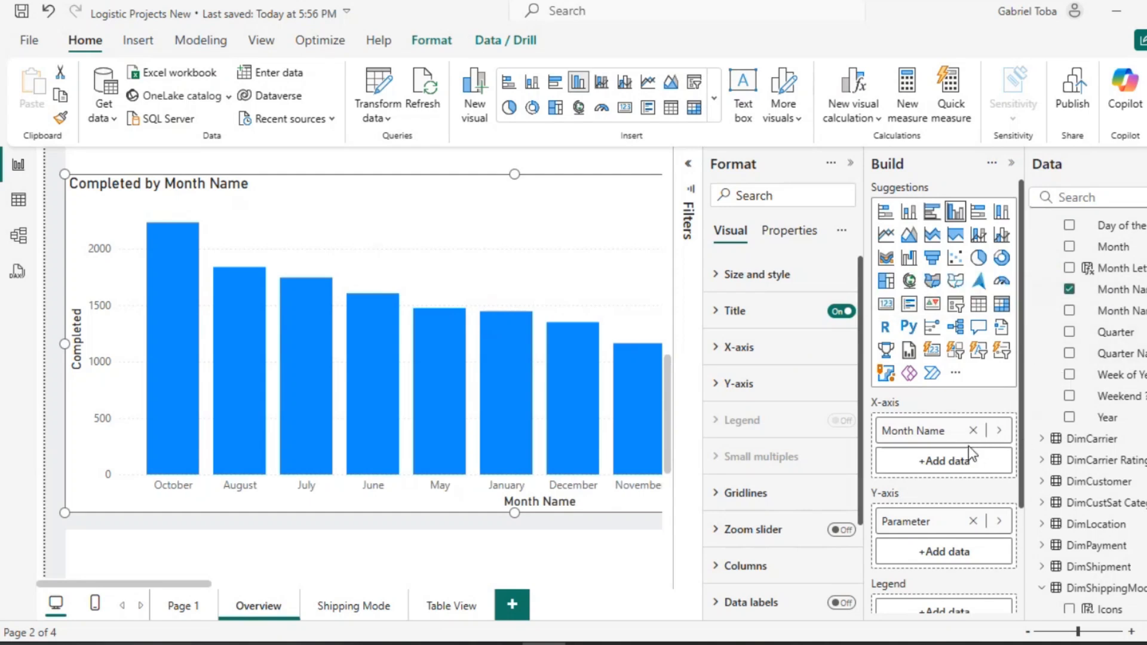
{"action": "left_click", "coordinate": [999, 430]}
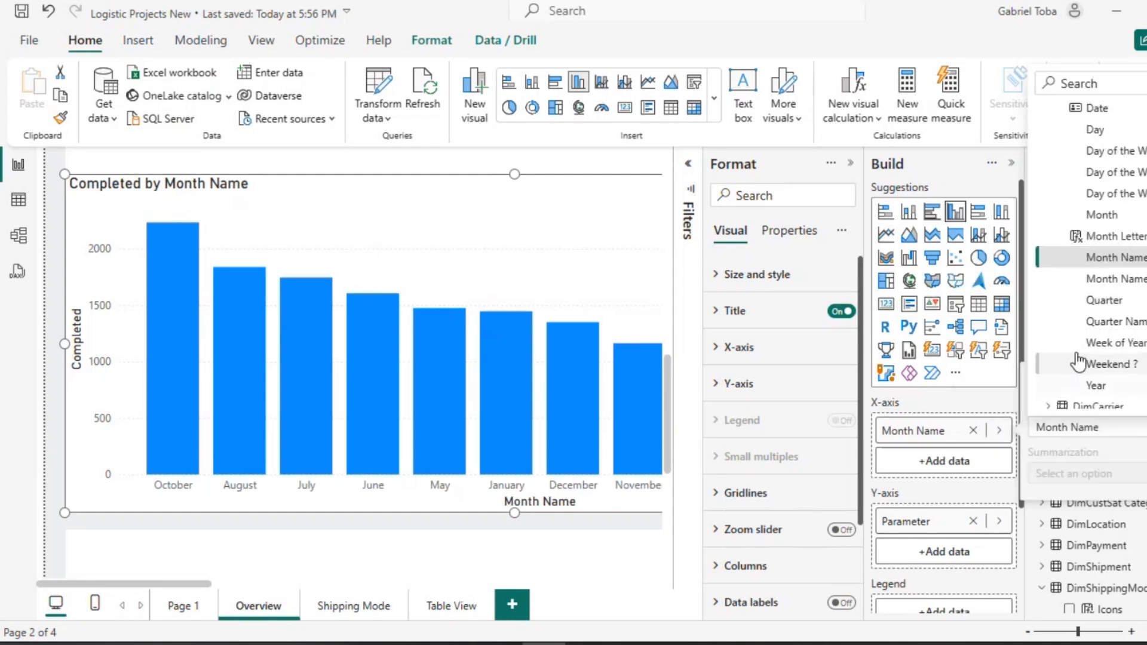
{"action": "left_click", "coordinate": [1118, 238]}
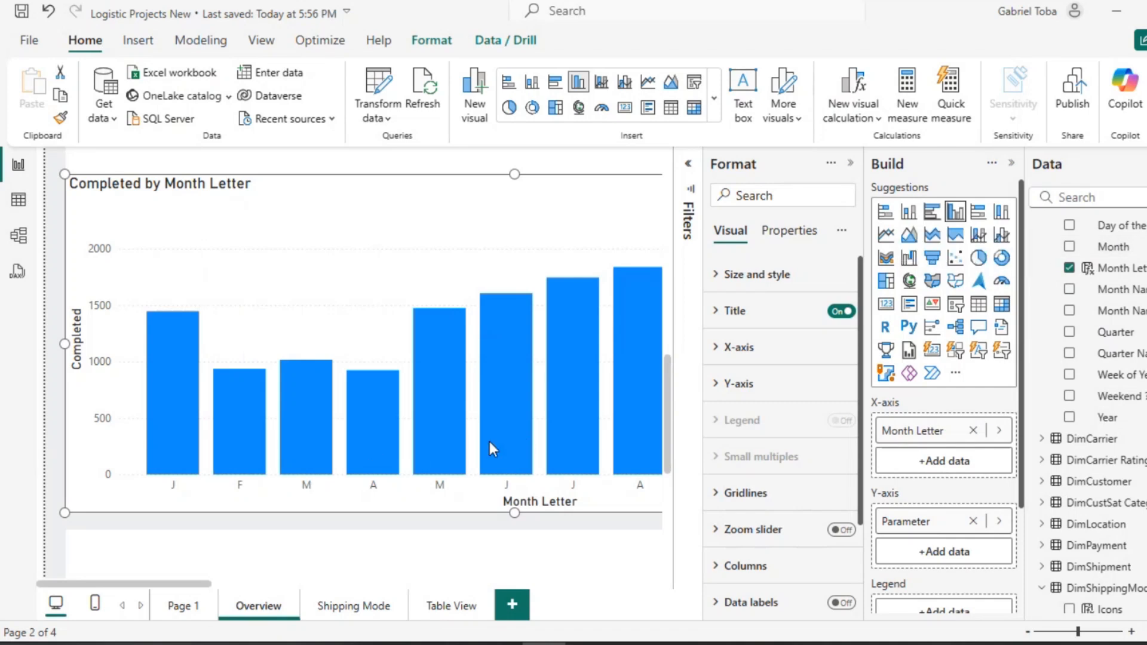
{"action": "scroll", "coordinate": [637, 429], "scroll_direction": "right", "scroll_amount": 5}
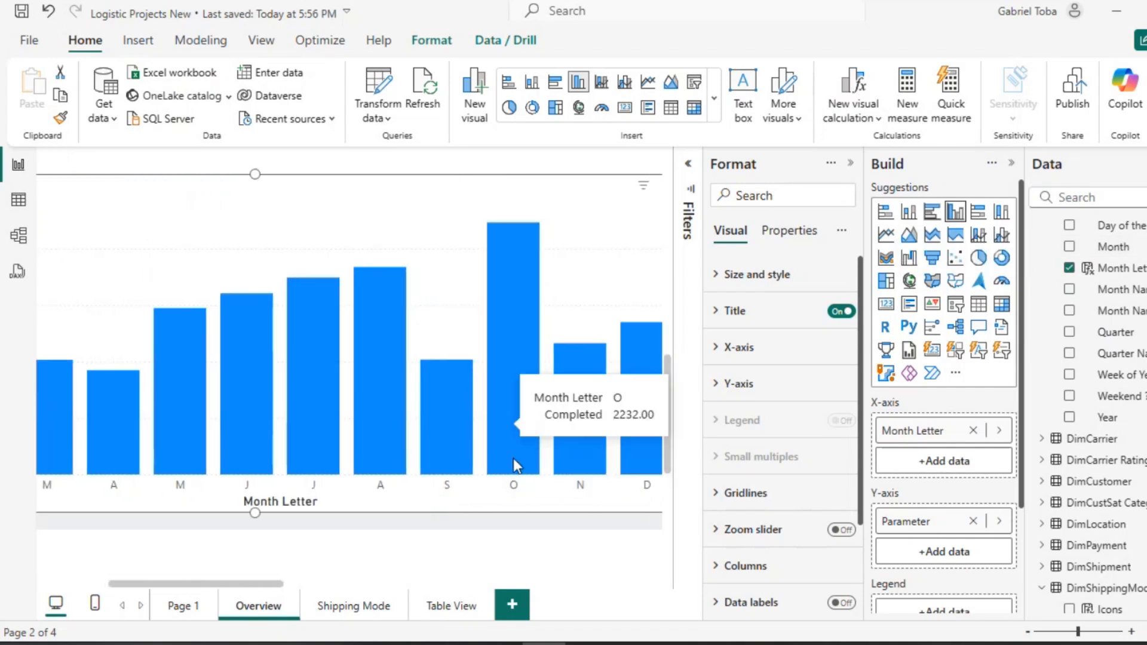
{"action": "scroll", "coordinate": [614, 466], "scroll_direction": "right", "scroll_amount": 5}
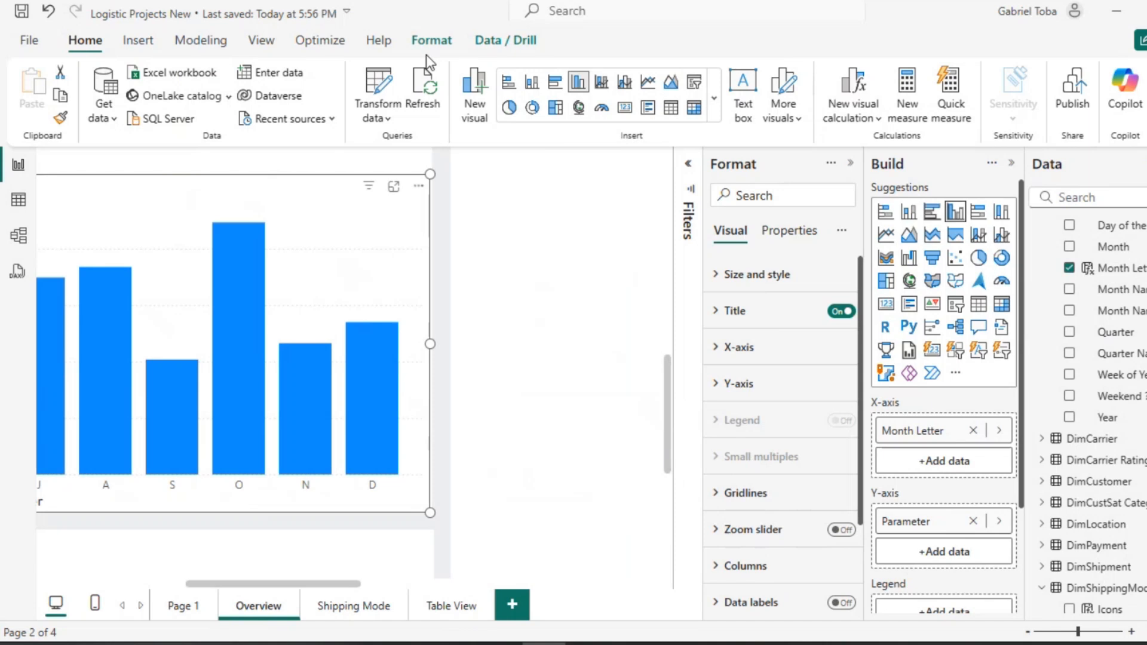
Fit the report page to the window and extend the monthly chart's upper edge to a height of about 464.
{"action": "left_click", "coordinate": [263, 43]}
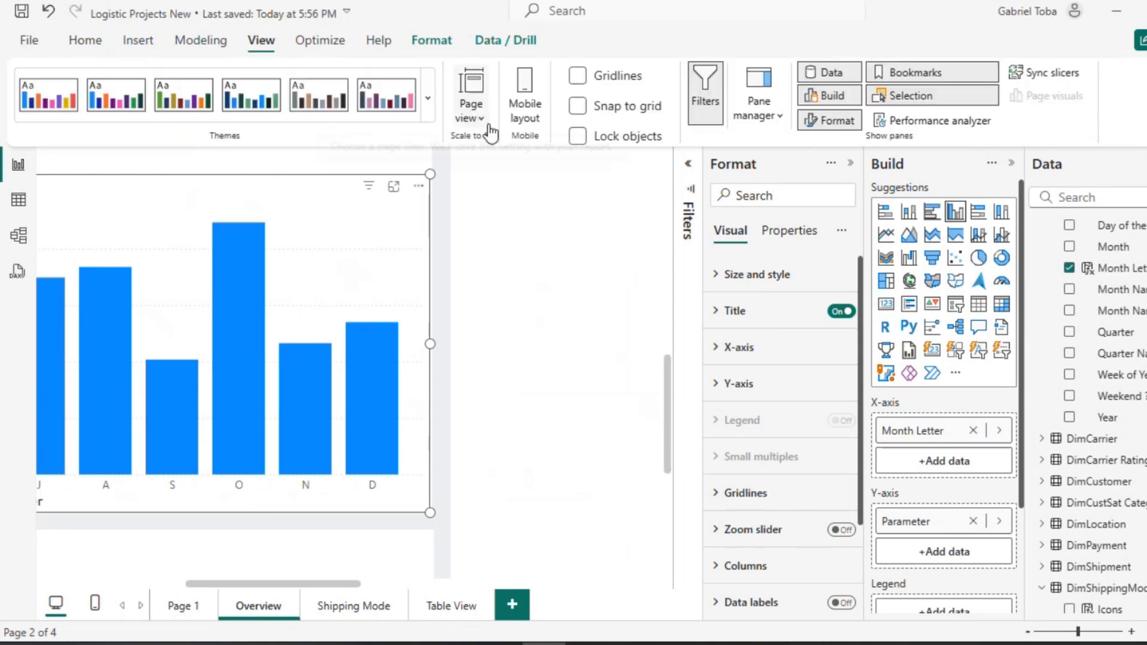
{"action": "left_click", "coordinate": [485, 124]}
{"action": "left_click", "coordinate": [505, 169]}
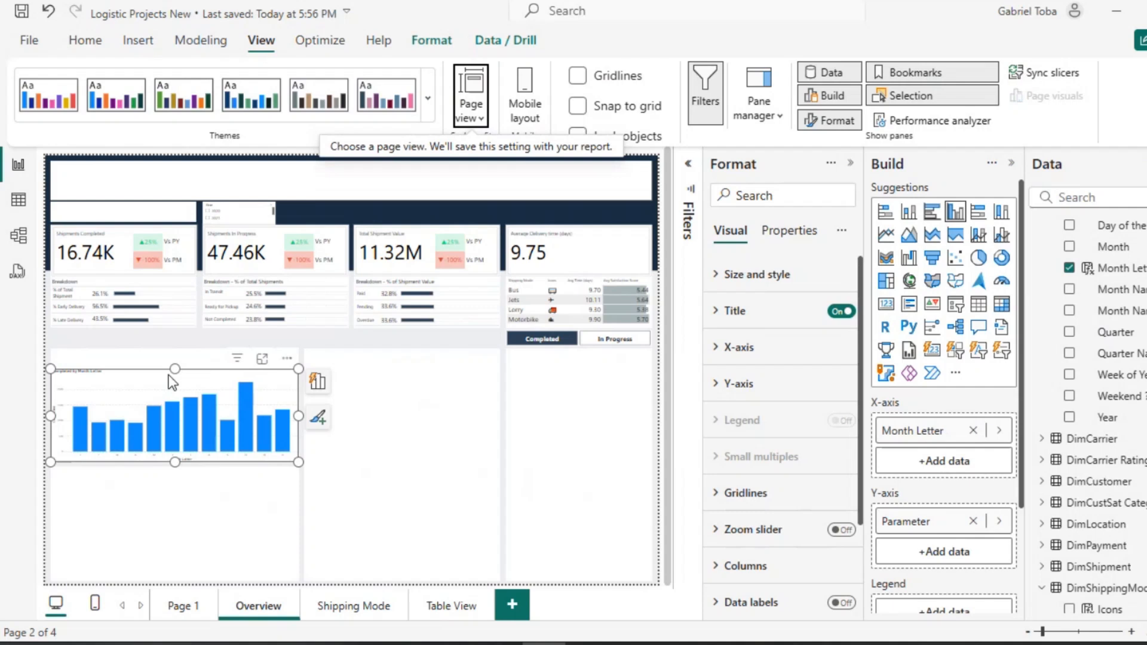
{"action": "left_click_drag", "start_coordinate": [175, 366], "coordinate": [173, 348]}
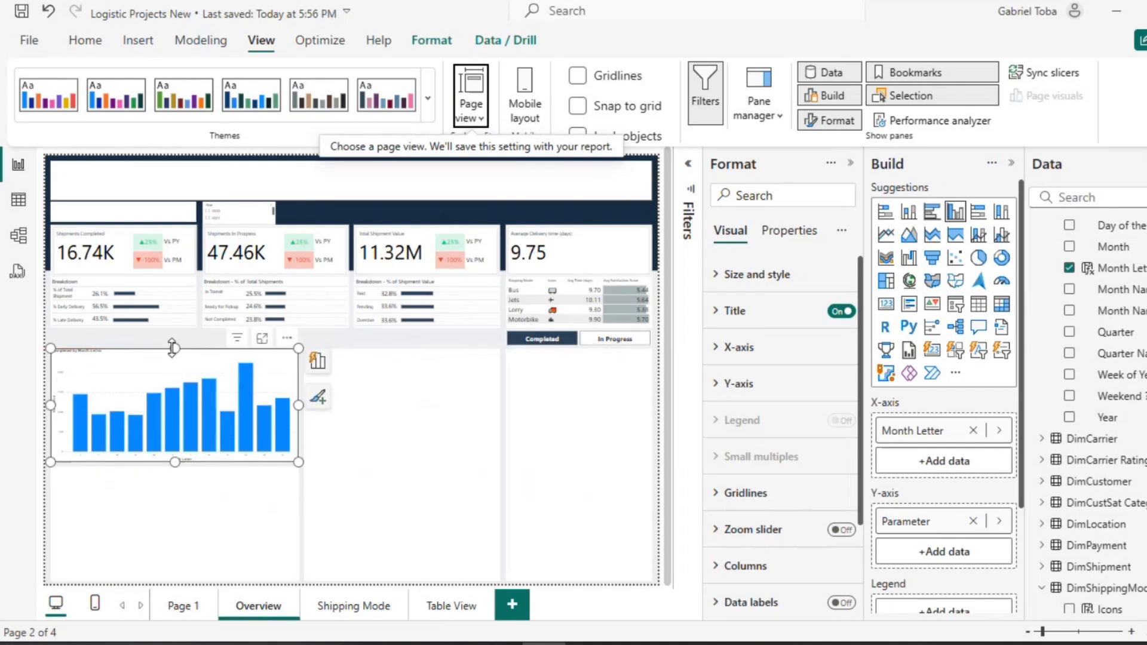
{"action": "left_click", "coordinate": [717, 277]}
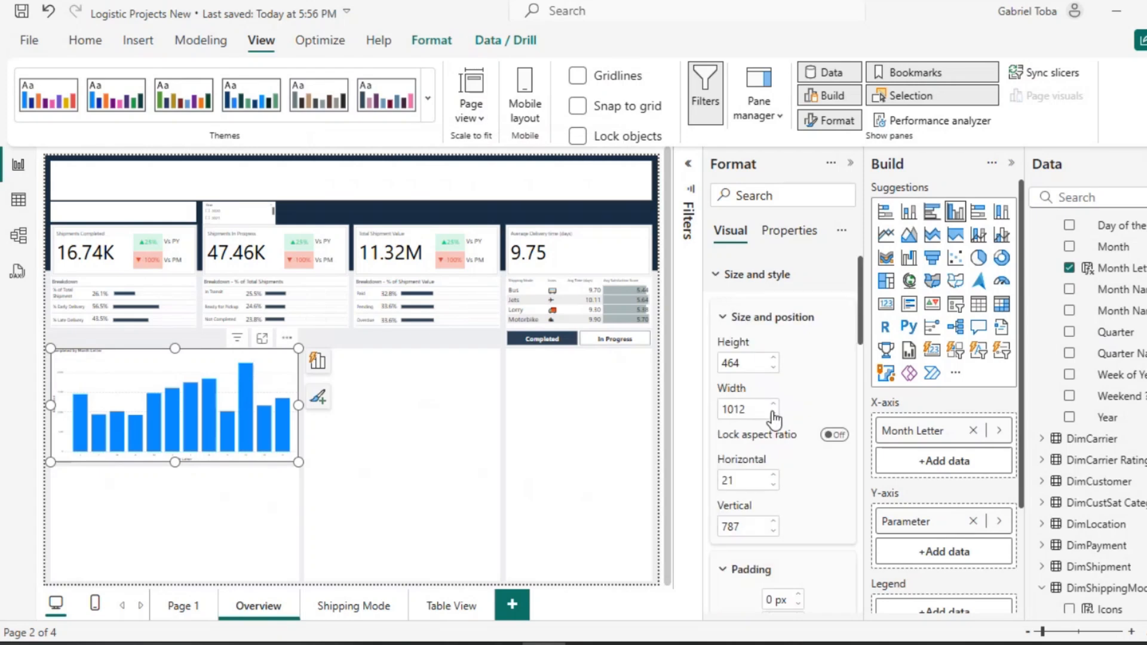
{"action": "left_click", "coordinate": [717, 278]}
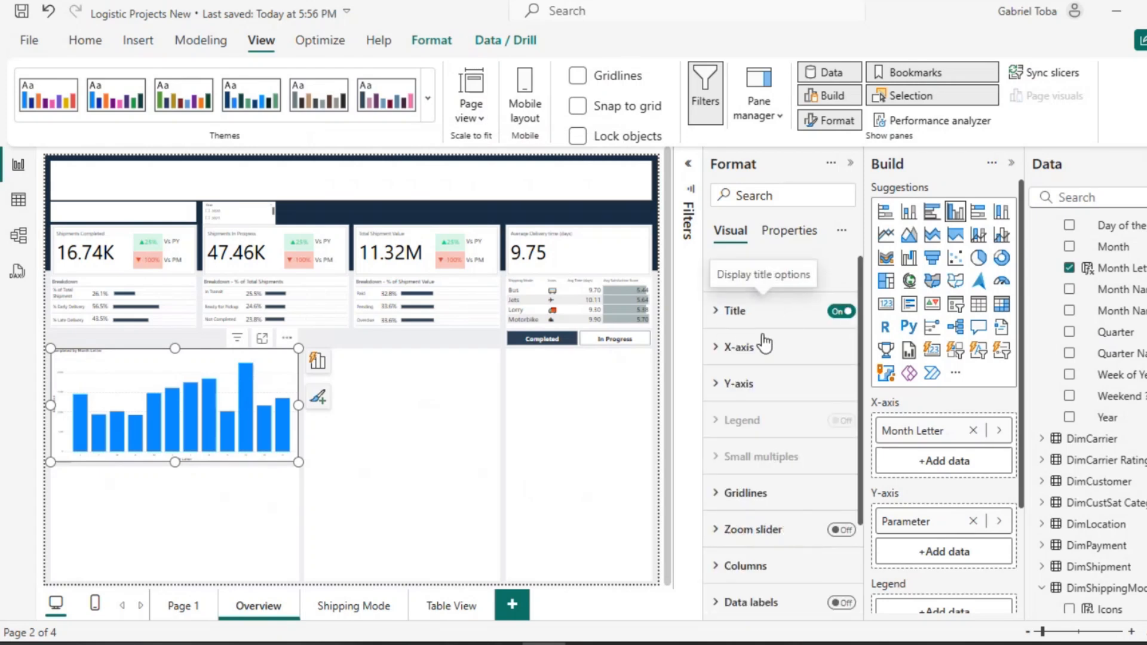
Clear the monthly chart's existing title text.
{"action": "left_click", "coordinate": [716, 316]}
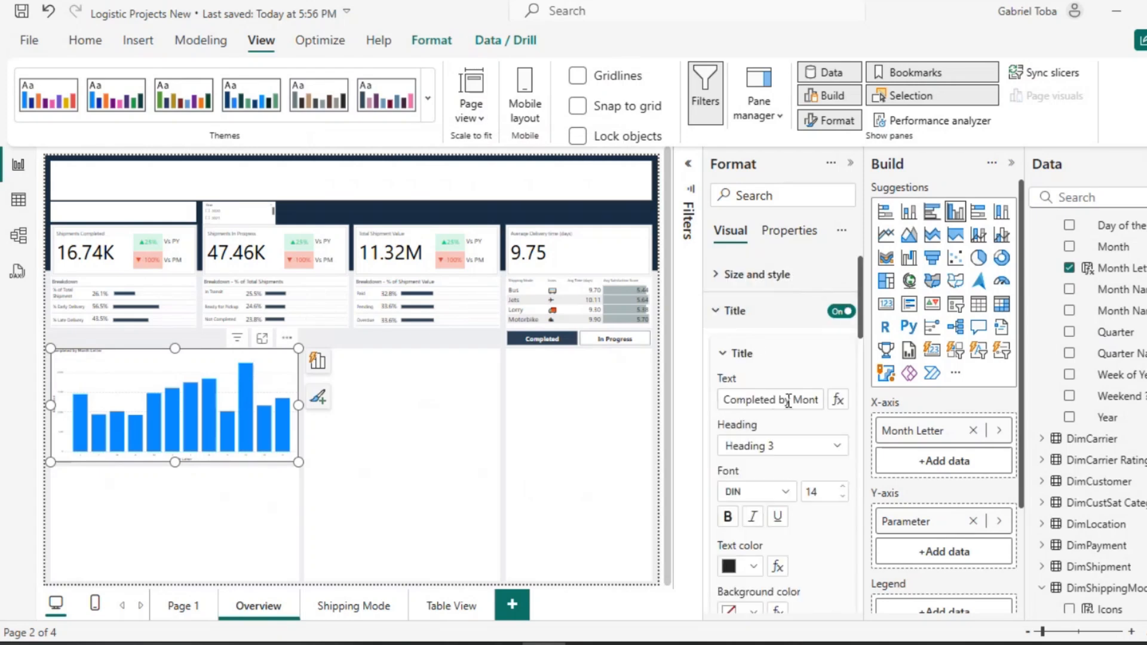
{"action": "left_click", "coordinate": [788, 401]}
{"action": "key", "text": "Delete"}
{"action": "key", "text": "Delete"}
{"action": "key", "text": "Delete"}
{"action": "key", "text": "Delete"}
{"action": "key", "text": "Delete"}
{"action": "key", "text": "Delete"}
{"action": "key", "text": "Delete"}
{"action": "key", "text": "Delete"}
{"action": "key", "text": "Delete"}
{"action": "key", "text": "Delete"}
{"action": "key", "text": "Delete"}
{"action": "key", "text": "Delete"}
{"action": "key", "text": "Delete"}
{"action": "key", "text": "Delete"}
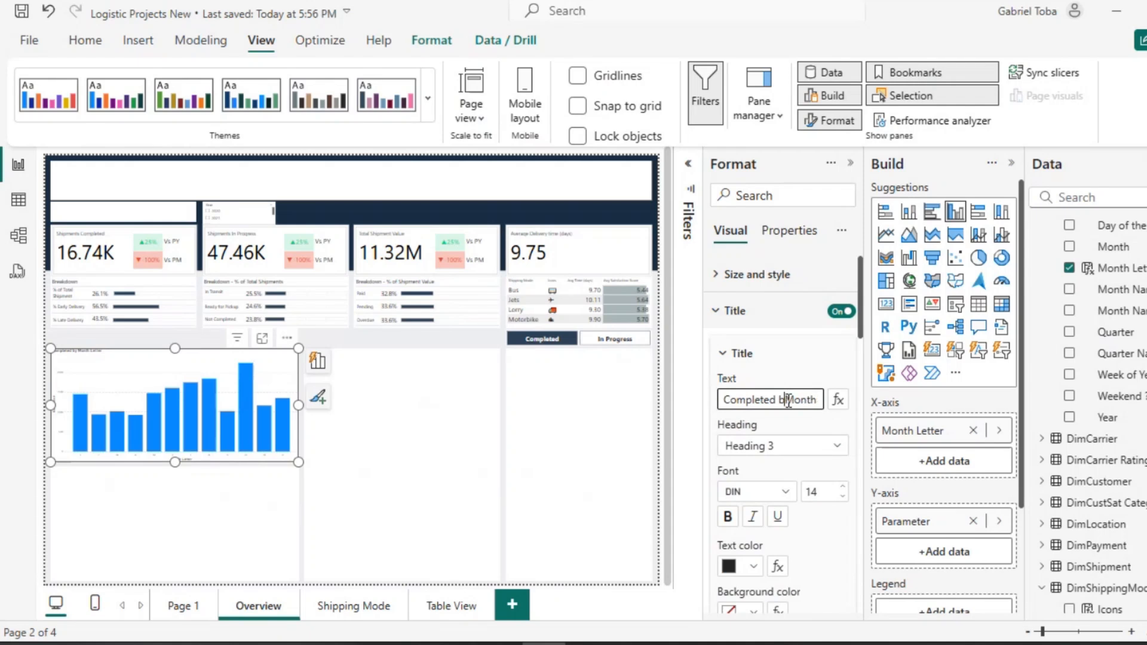
{"action": "key", "text": "BackSpace"}
{"action": "key", "text": "BackSpace"}
{"action": "key", "text": "BackSpace"}
{"action": "key", "text": "BackSpace"}
{"action": "key", "text": "BackSpace"}
{"action": "key", "text": "BackSpace"}
{"action": "key", "text": "BackSpace"}
{"action": "key", "text": "BackSpace"}
{"action": "key", "text": "BackSpace"}
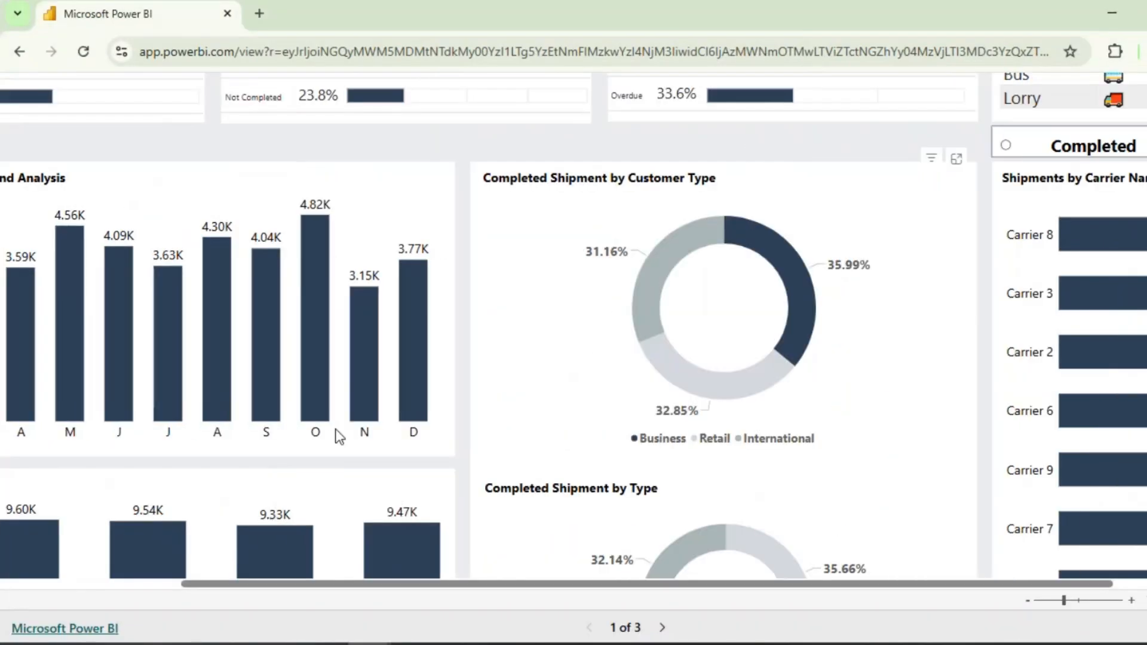
Consult the trend chart's title in the published browser report, and title the Overview chart "Shipments by Months: A Trend Analysis" in Power BI Desktop.
{"action": "scroll", "coordinate": [335, 435], "scroll_direction": "left", "scroll_amount": 5}
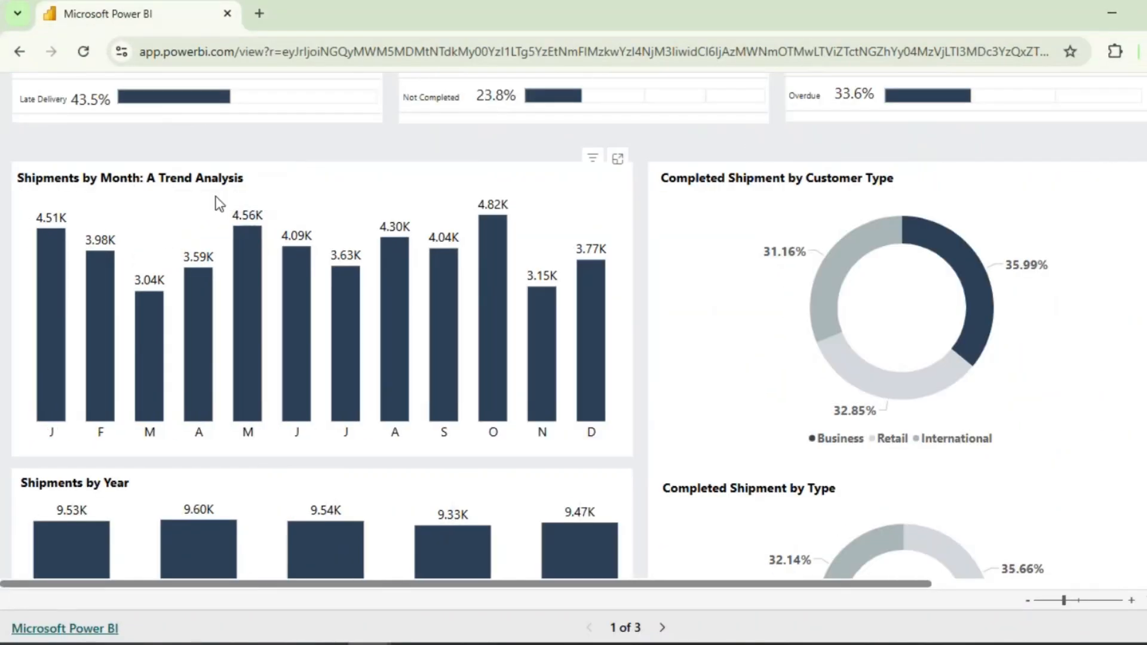
{"action": "left_click", "coordinate": [1116, 19]}
{"action": "type", "text": "Shipments"}
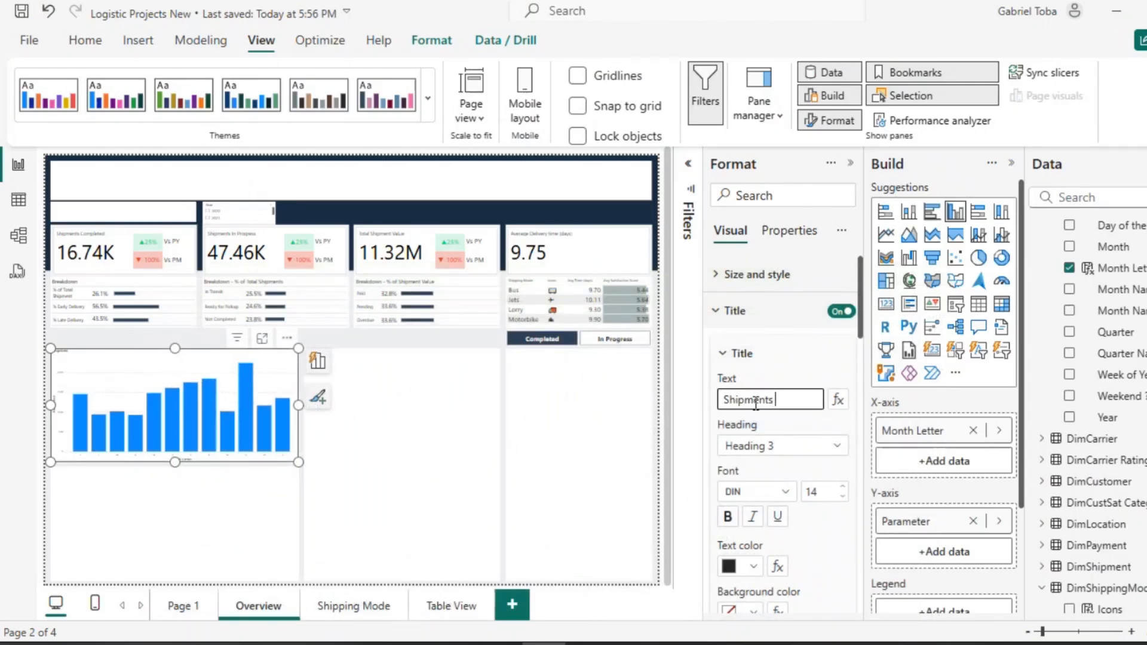
{"action": "type", "text": " by Month"}
{"action": "type", "text": "s: A T"}
{"action": "type", "text": "rend Ana"}
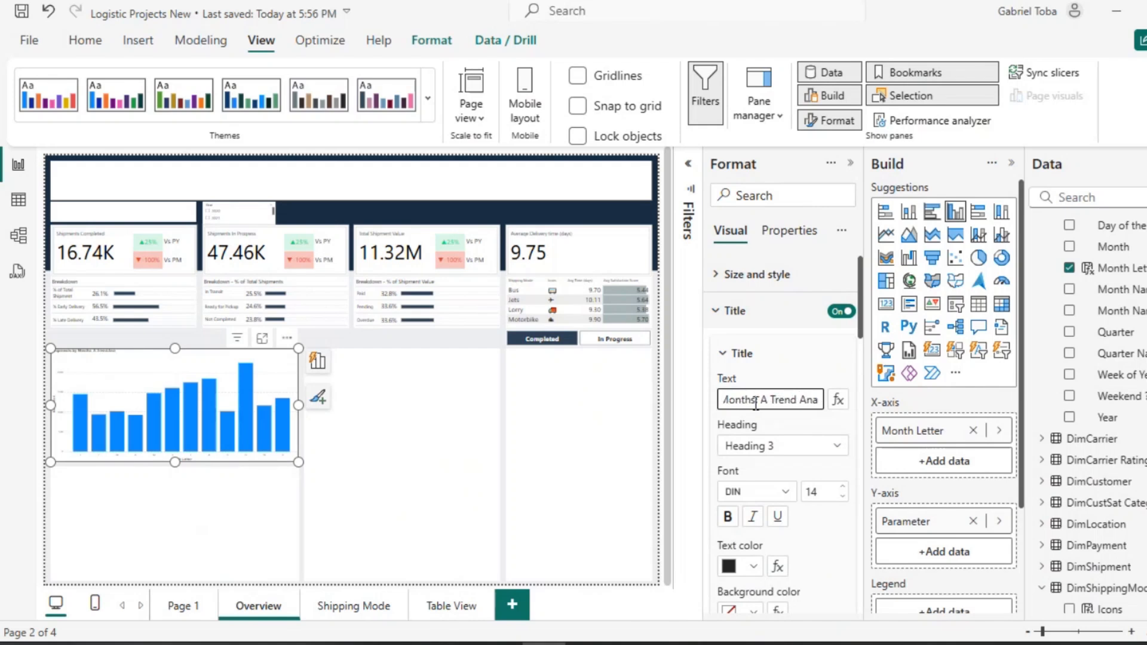
{"action": "type", "text": "lysis"}
Format the monthly chart's title as bold black Segoe UI at size 20.
{"action": "left_click", "coordinate": [774, 491]}
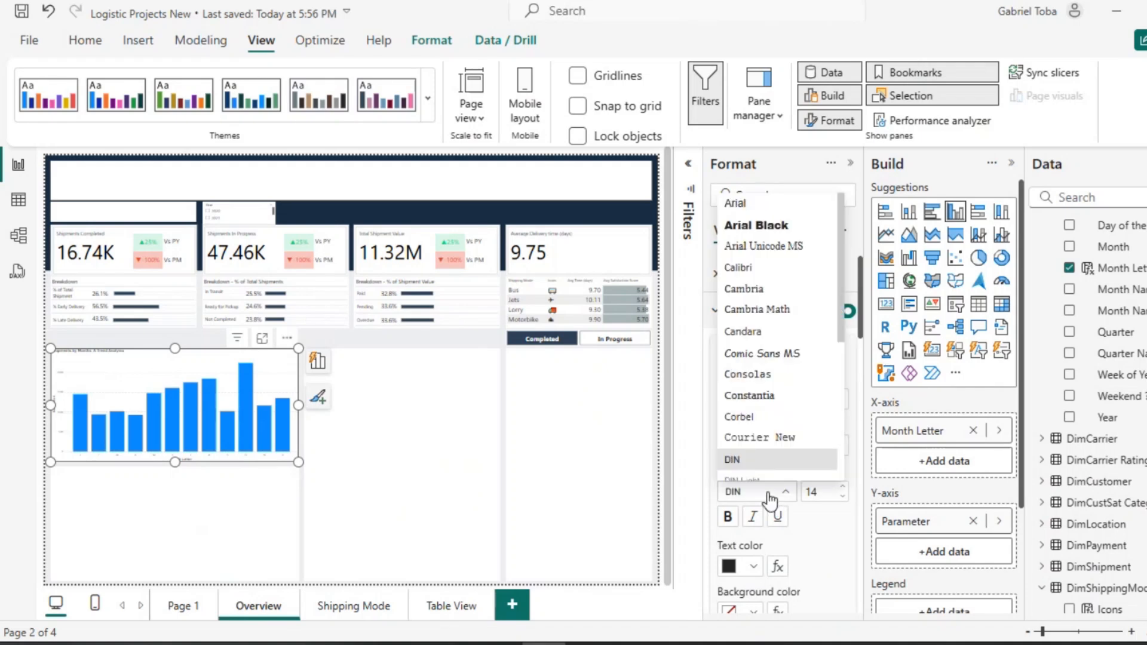
{"action": "scroll", "coordinate": [766, 423], "scroll_direction": "down", "scroll_amount": 3}
{"action": "key", "text": "Return"}
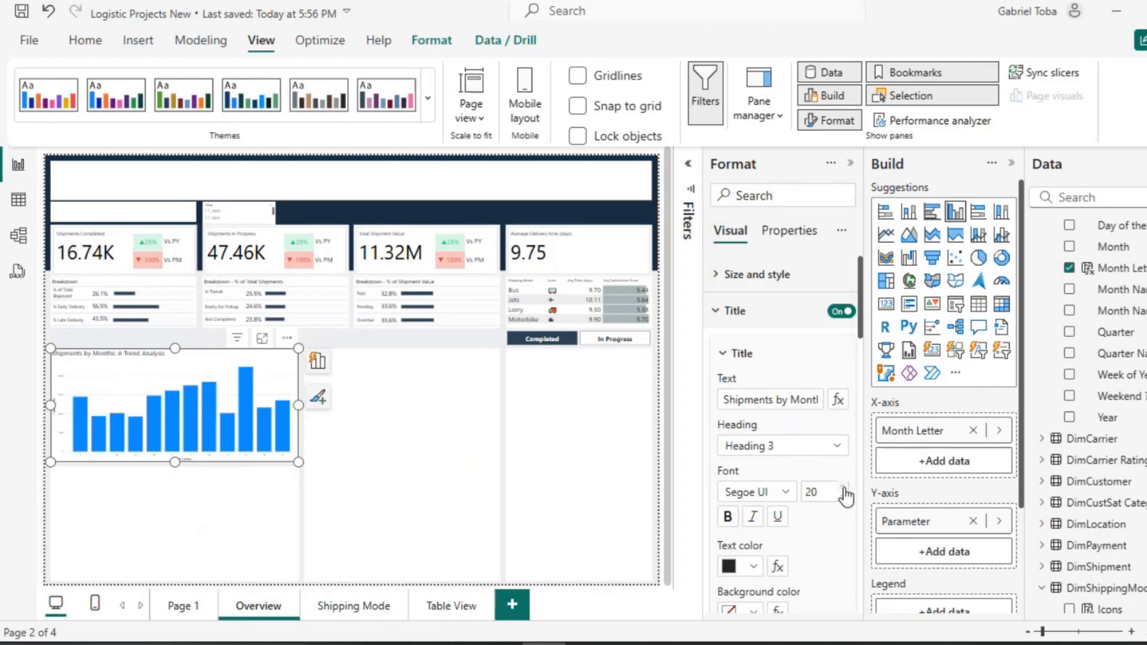
{"action": "left_click", "coordinate": [754, 568]}
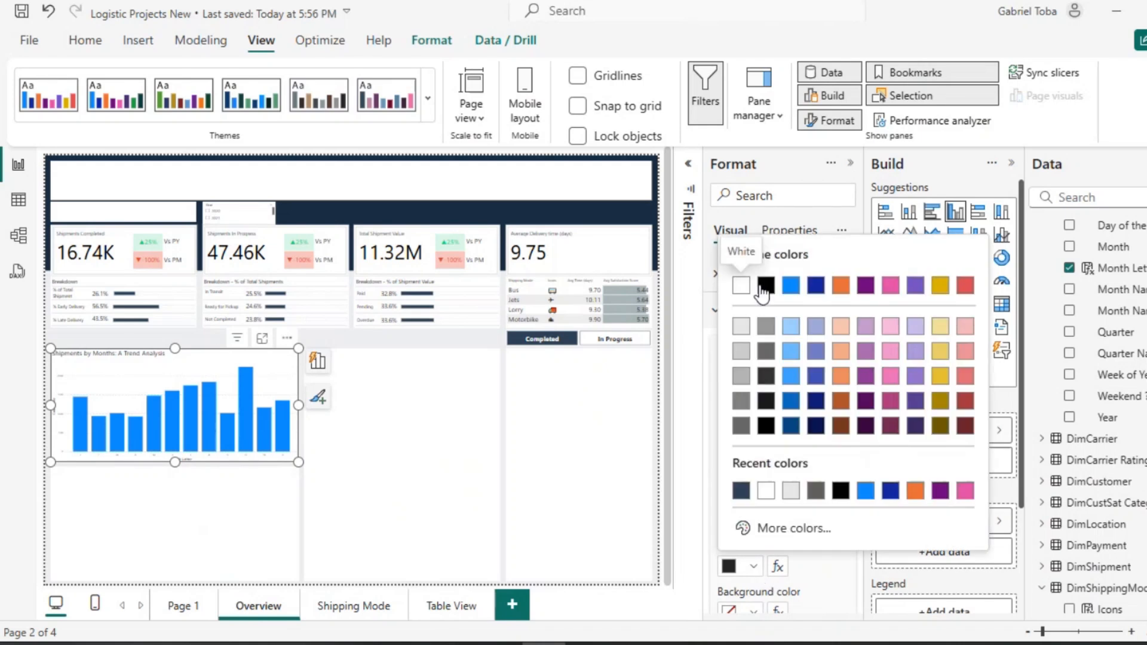
{"action": "left_click", "coordinate": [764, 288]}
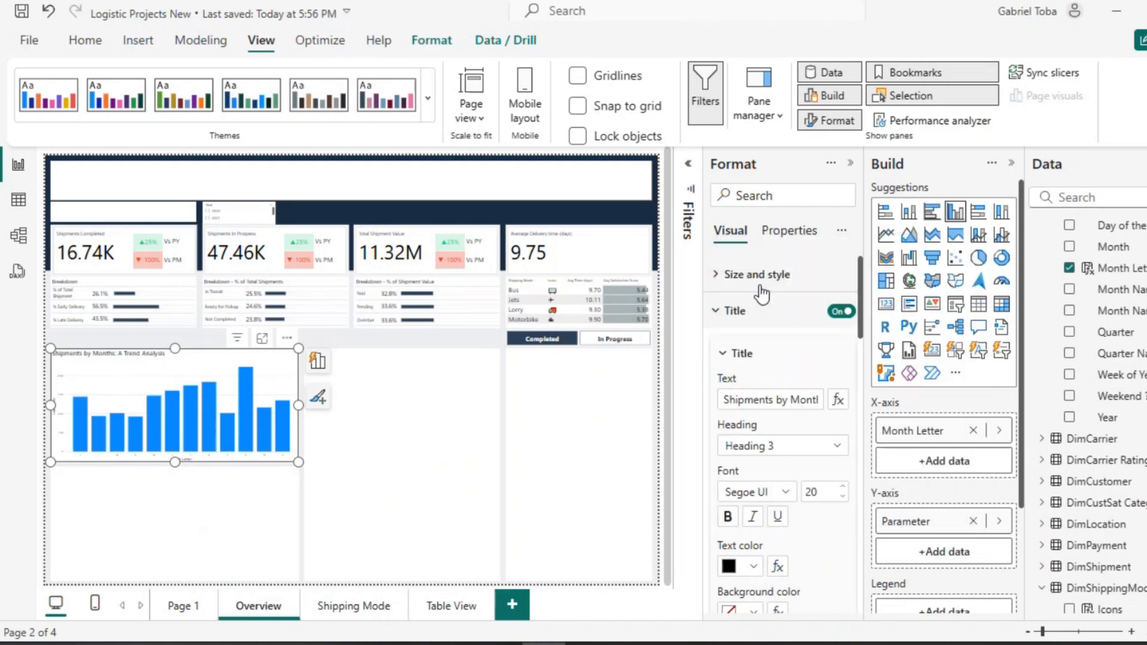
{"action": "left_click", "coordinate": [722, 517]}
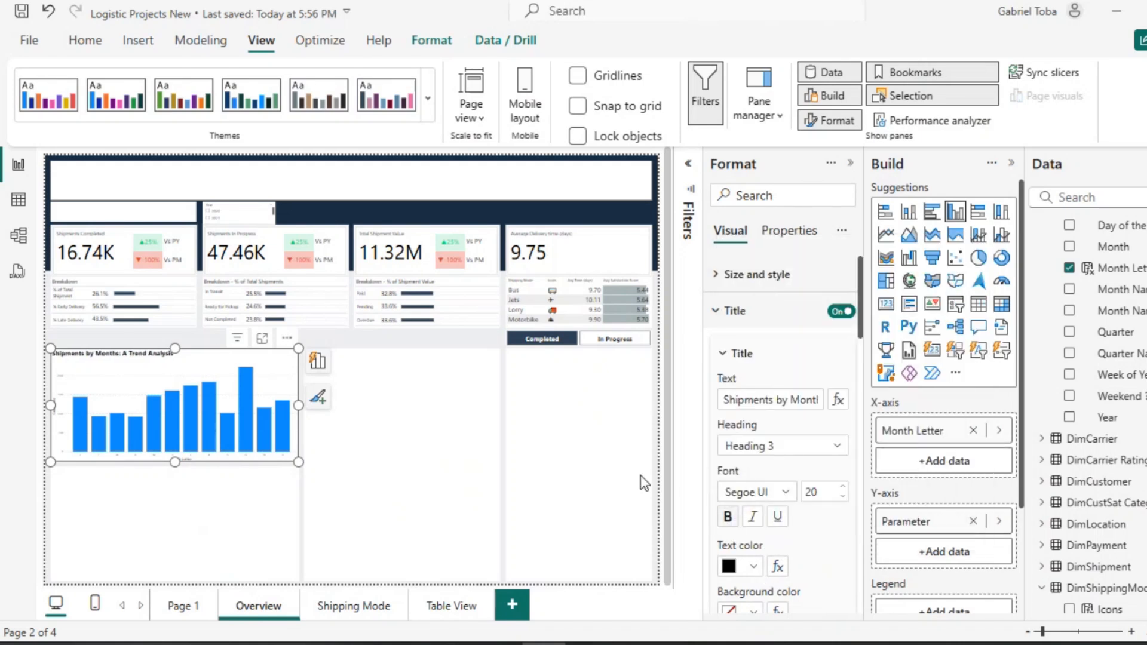
Color the monthly chart's columns with the recently used dark navy.
{"action": "left_click", "coordinate": [715, 323]}
{"action": "scroll", "coordinate": [734, 417], "scroll_direction": "down", "scroll_amount": 3}
{"action": "left_click", "coordinate": [714, 451]}
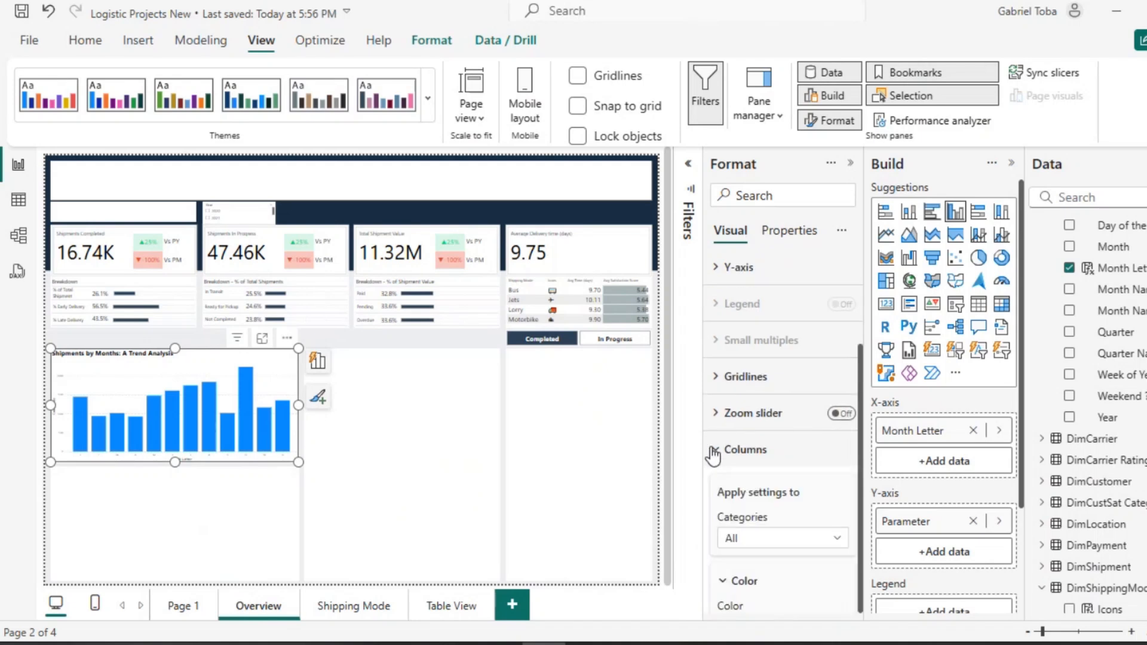
{"action": "scroll", "coordinate": [766, 546], "scroll_direction": "down", "scroll_amount": 5}
{"action": "left_click", "coordinate": [754, 315]}
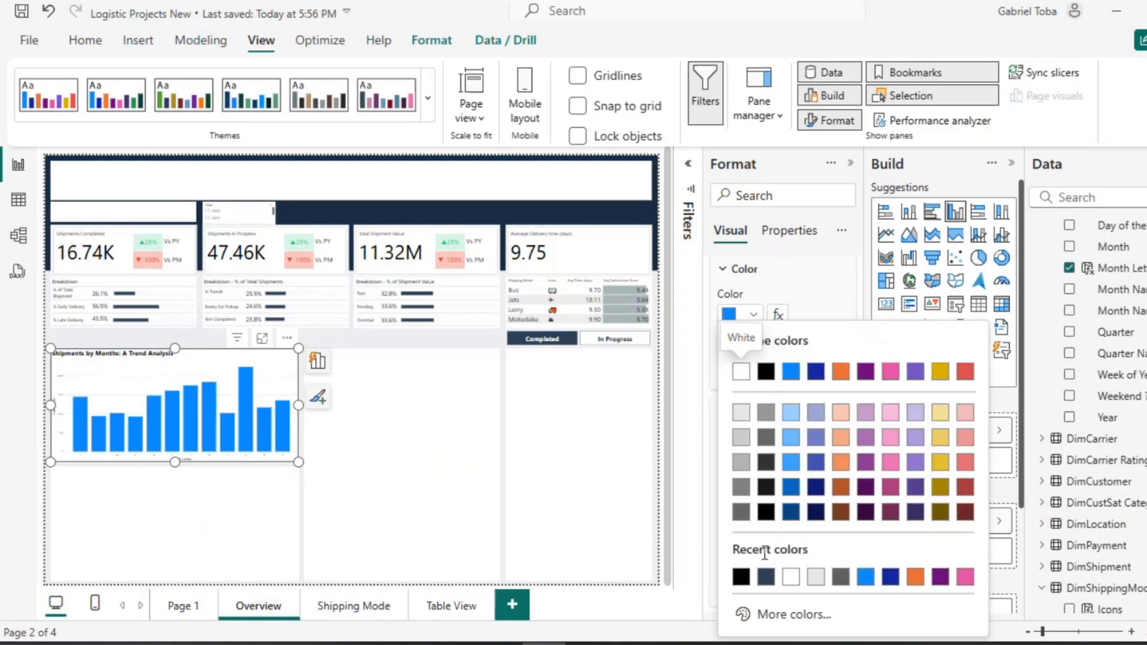
{"action": "left_click", "coordinate": [766, 577]}
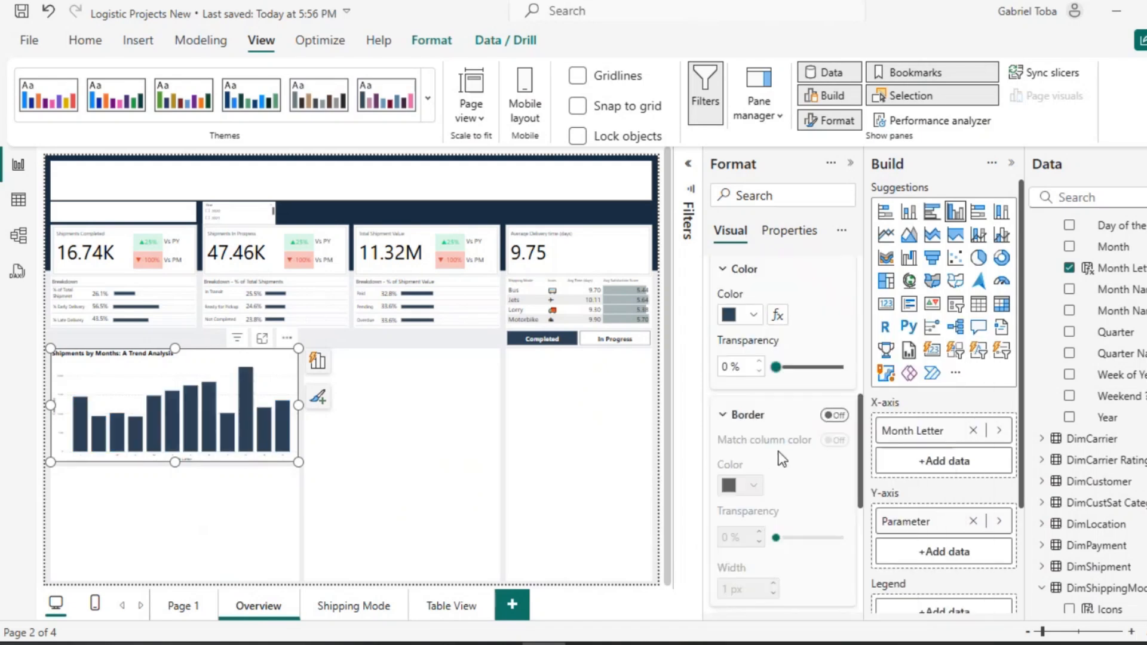
Set the space between categories of the monthly chart's columns to 40%.
{"action": "scroll", "coordinate": [776, 451], "scroll_direction": "down", "scroll_amount": 1}
{"action": "scroll", "coordinate": [754, 552], "scroll_direction": "down", "scroll_amount": 2}
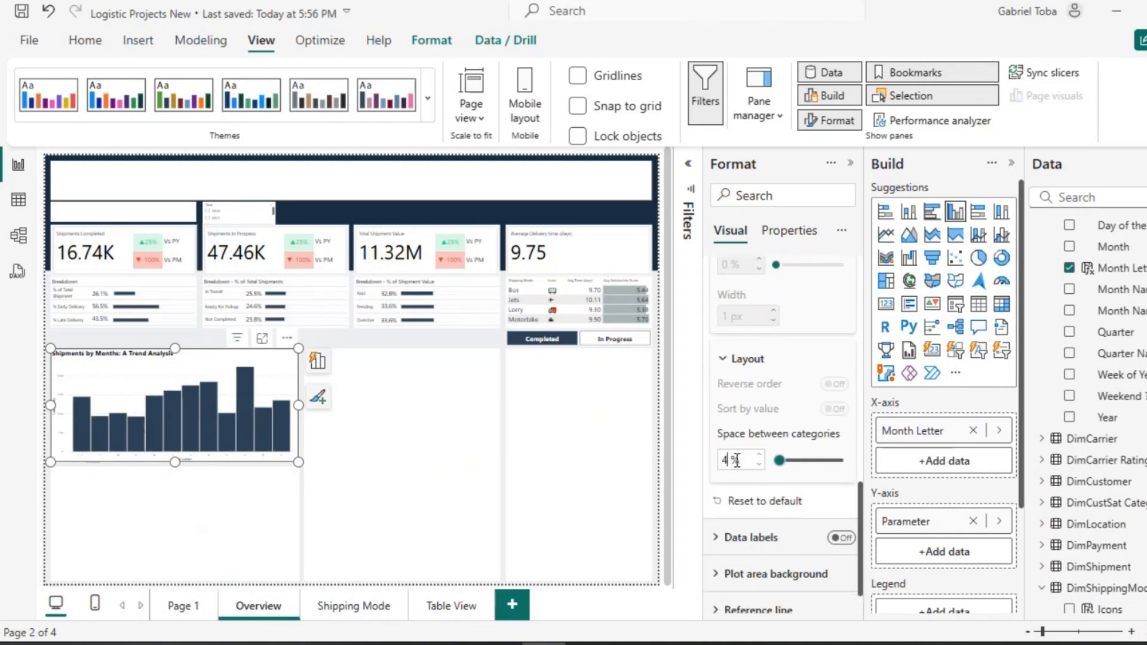
{"action": "type", "text": "0"}
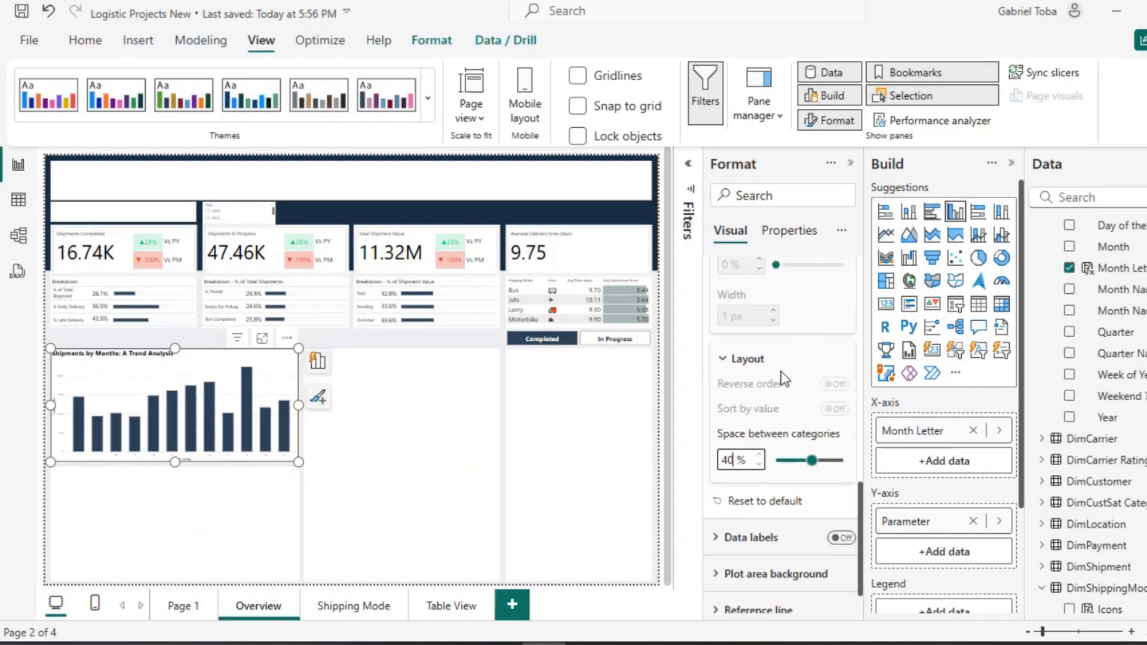
Turn on data labels for the monthly trend chart and open their settings.
{"action": "scroll", "coordinate": [729, 508], "scroll_direction": "down", "scroll_amount": 1}
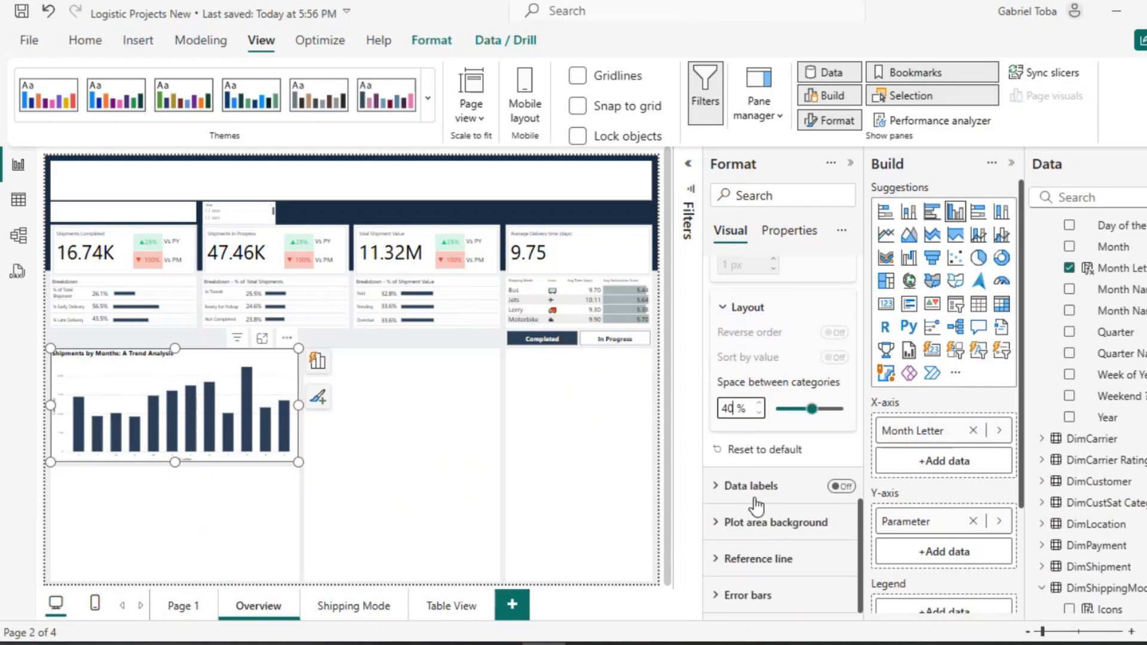
{"action": "left_click", "coordinate": [840, 487]}
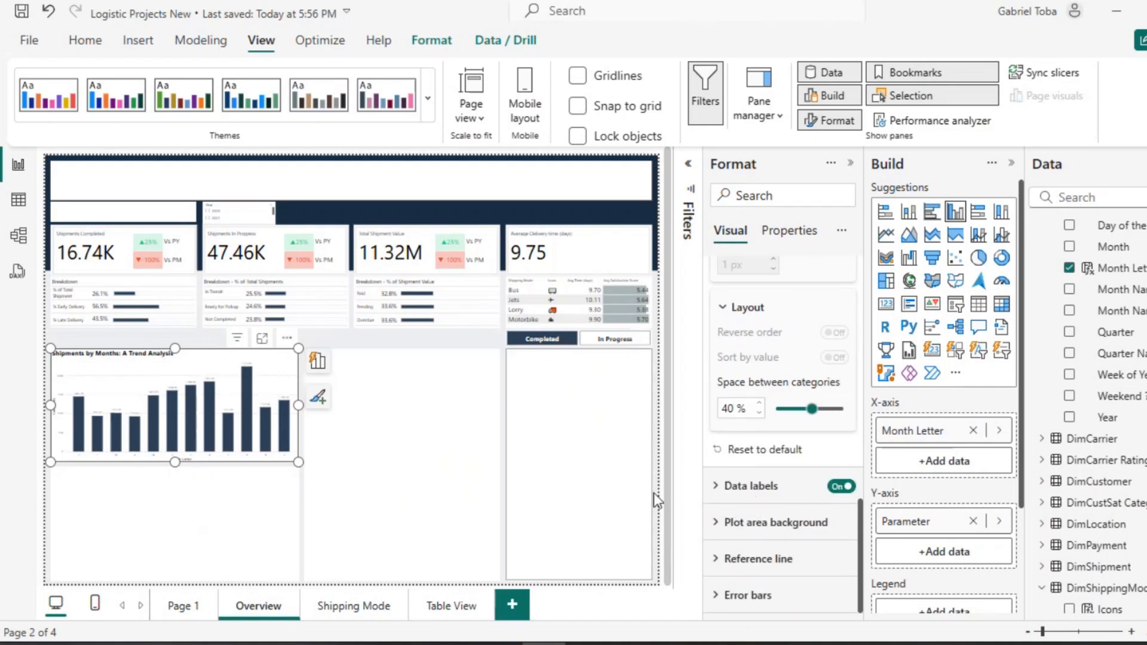
{"action": "left_click", "coordinate": [718, 487]}
{"action": "scroll", "coordinate": [718, 485], "scroll_direction": "down", "scroll_amount": 5}
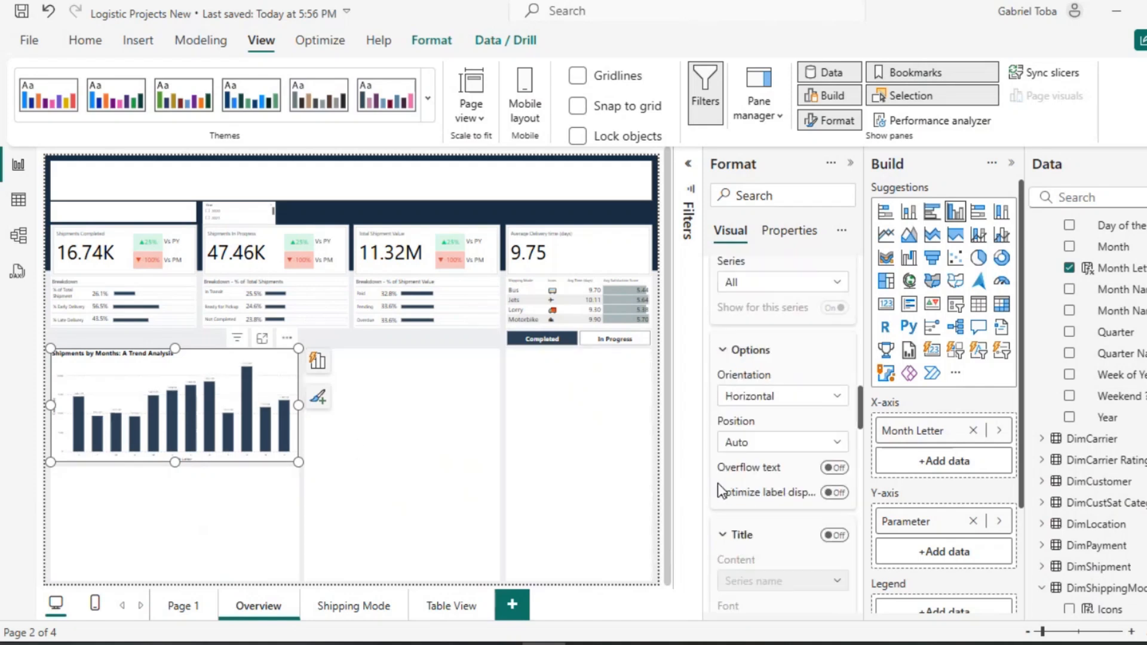
Display the page at actual size and set the monthly chart's data label values to font size 12.
{"action": "left_click", "coordinate": [469, 105]}
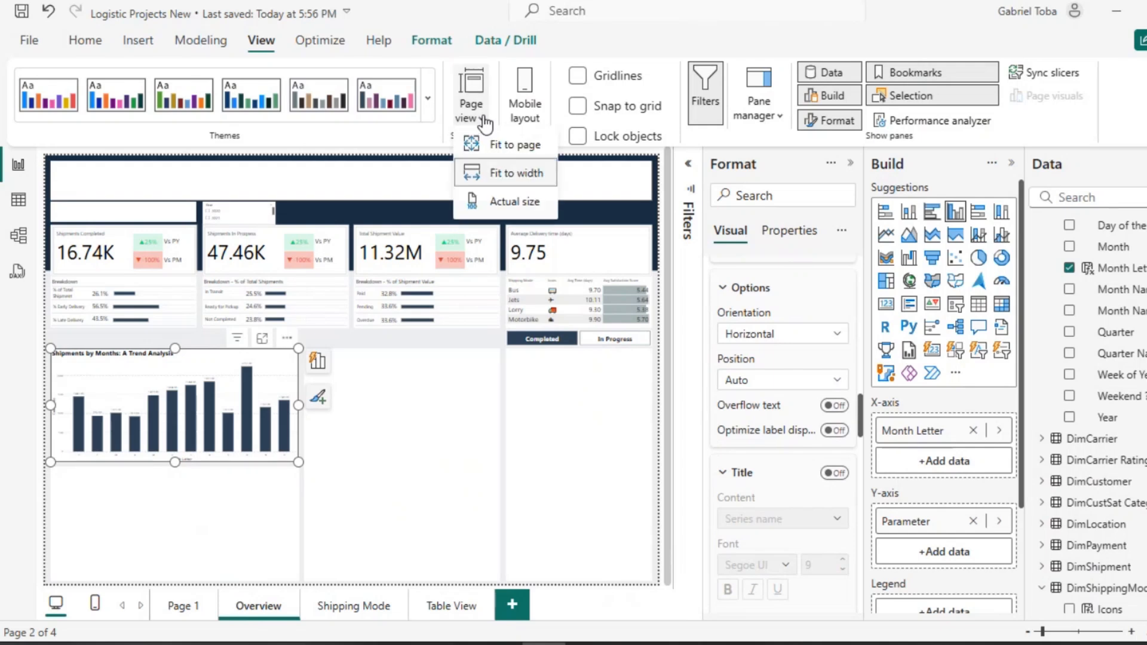
{"action": "left_click", "coordinate": [498, 205]}
{"action": "scroll", "coordinate": [431, 411], "scroll_direction": "down", "scroll_amount": 5}
{"action": "scroll", "coordinate": [432, 412], "scroll_direction": "down", "scroll_amount": 5}
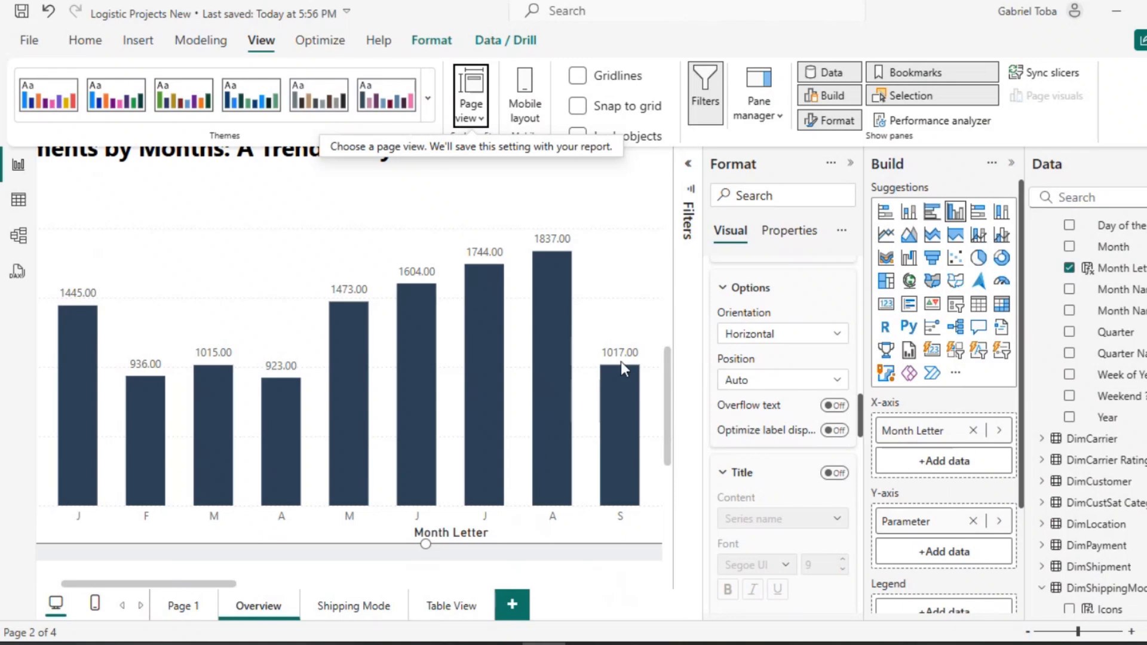
{"action": "scroll", "coordinate": [746, 431], "scroll_direction": "down", "scroll_amount": 5}
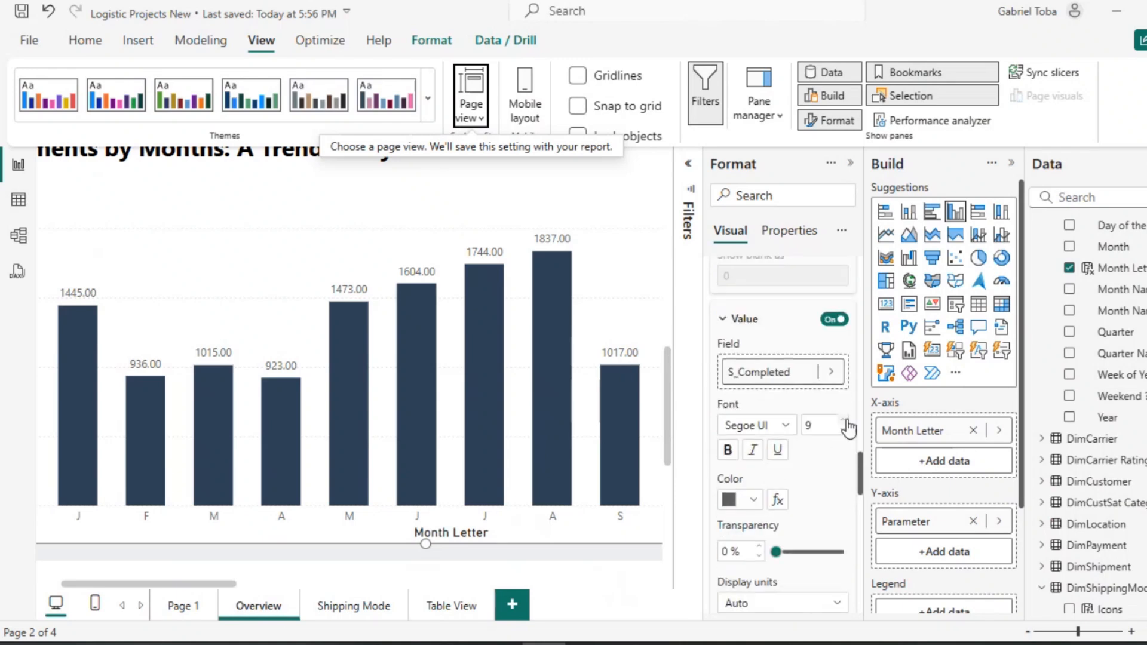
{"action": "left_click", "coordinate": [847, 421]}
{"action": "left_click", "coordinate": [846, 421]}
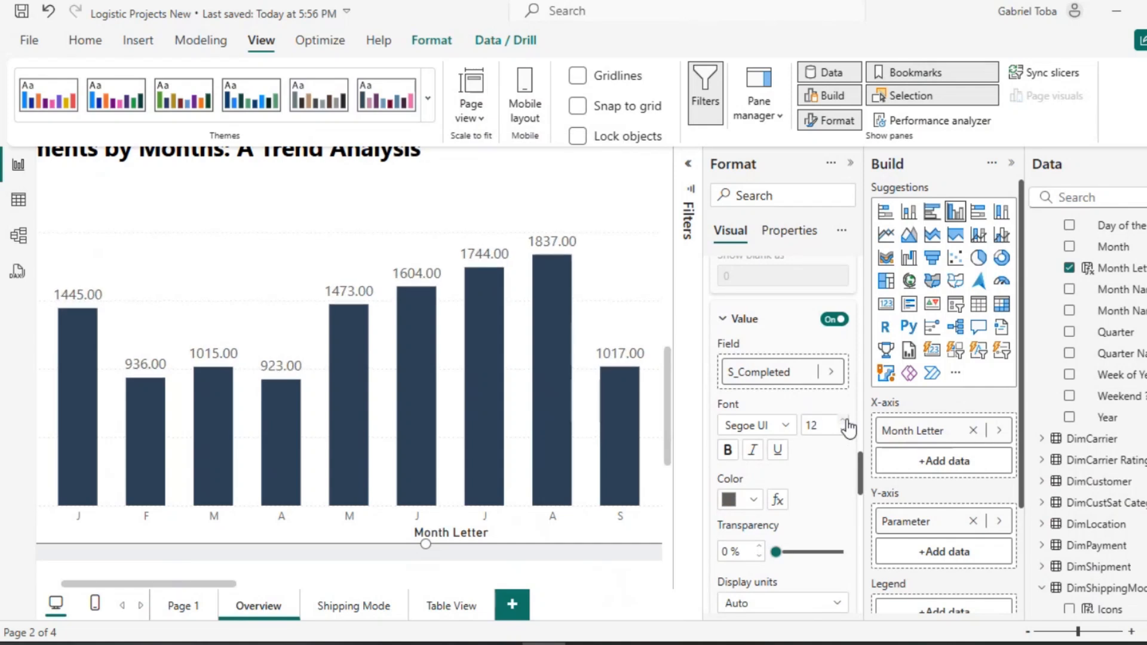
Turn off the X-axis title of the monthly trend chart, keeping the axis values on.
{"action": "scroll", "coordinate": [819, 305], "scroll_direction": "up", "scroll_amount": 10}
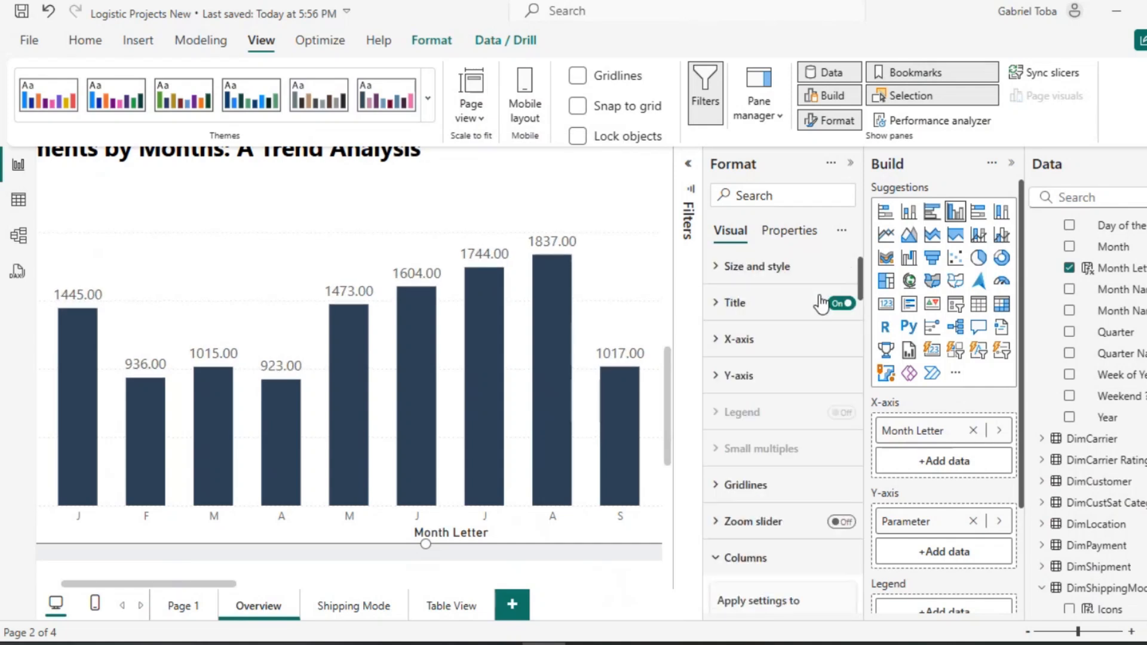
{"action": "scroll", "coordinate": [335, 308], "scroll_direction": "left", "scroll_amount": 3}
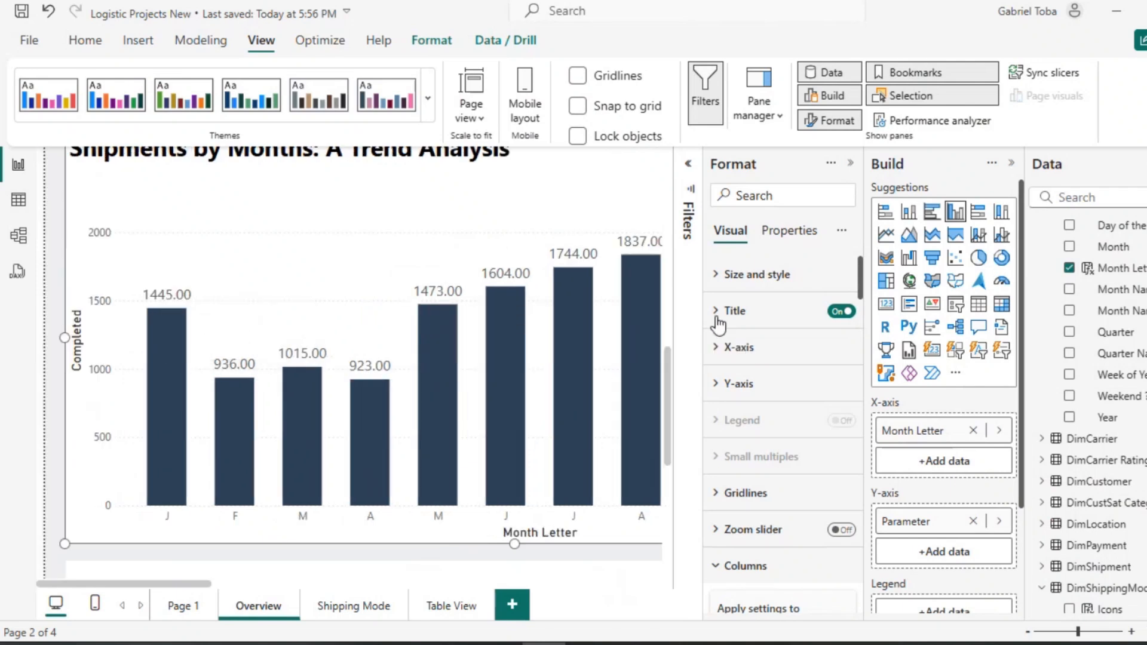
{"action": "left_click", "coordinate": [729, 347]}
{"action": "left_click", "coordinate": [834, 391]}
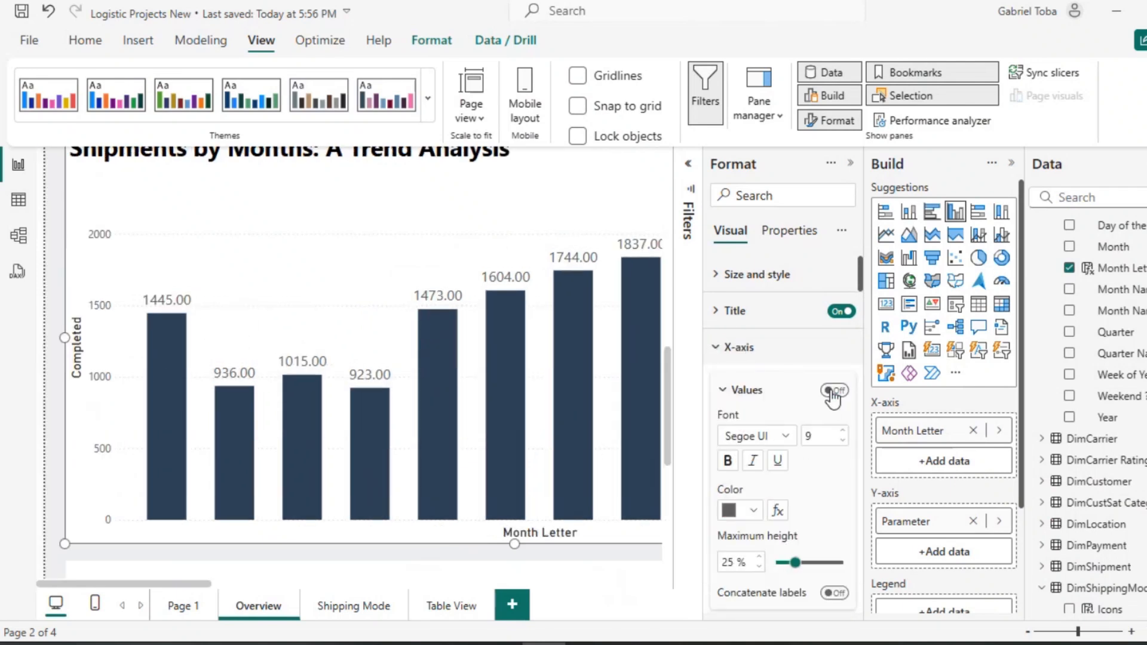
{"action": "left_click", "coordinate": [834, 391]}
{"action": "scroll", "coordinate": [824, 556], "scroll_direction": "down", "scroll_amount": 5}
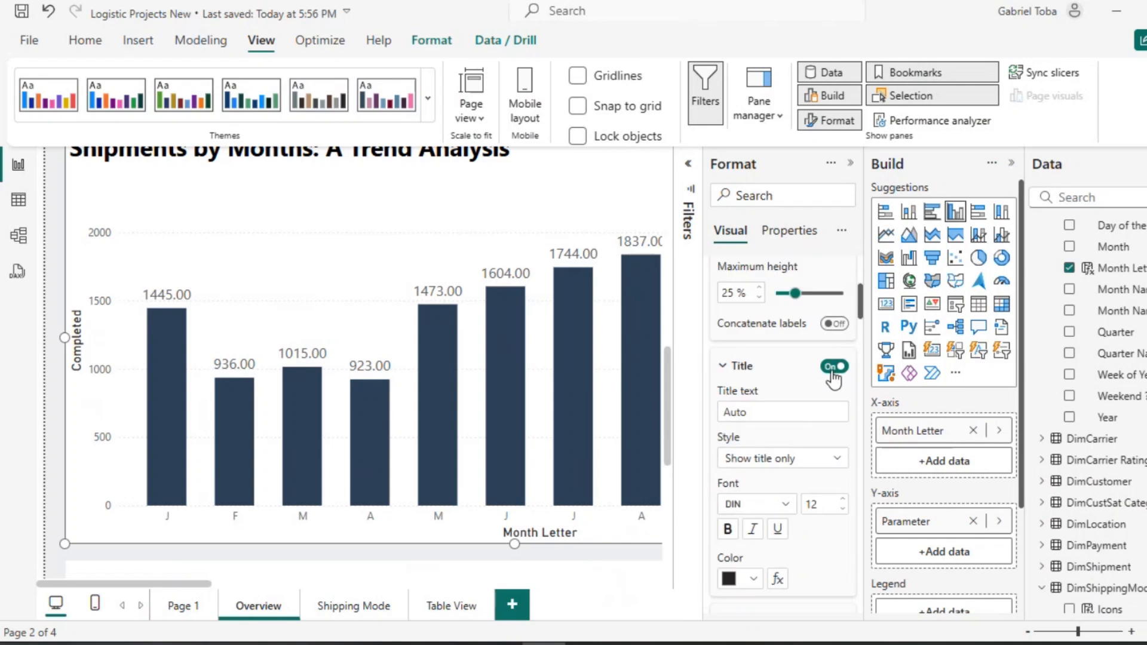
{"action": "left_click", "coordinate": [834, 367]}
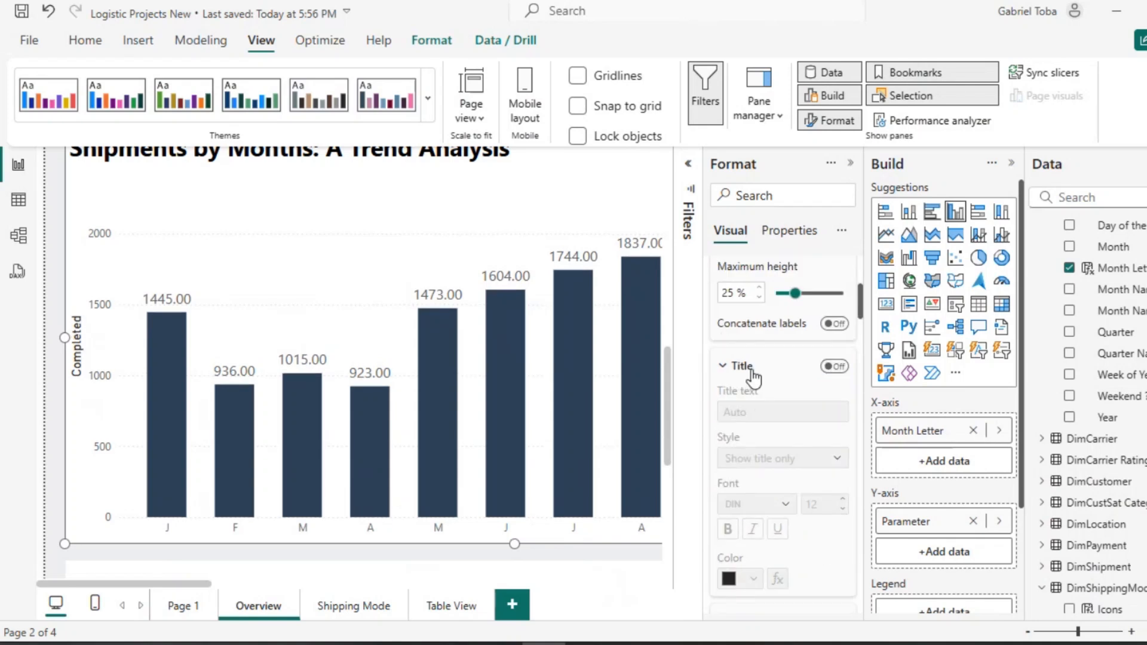
Format the monthly chart's X-axis values in black at font size 15.
{"action": "scroll", "coordinate": [761, 335], "scroll_direction": "up", "scroll_amount": 3}
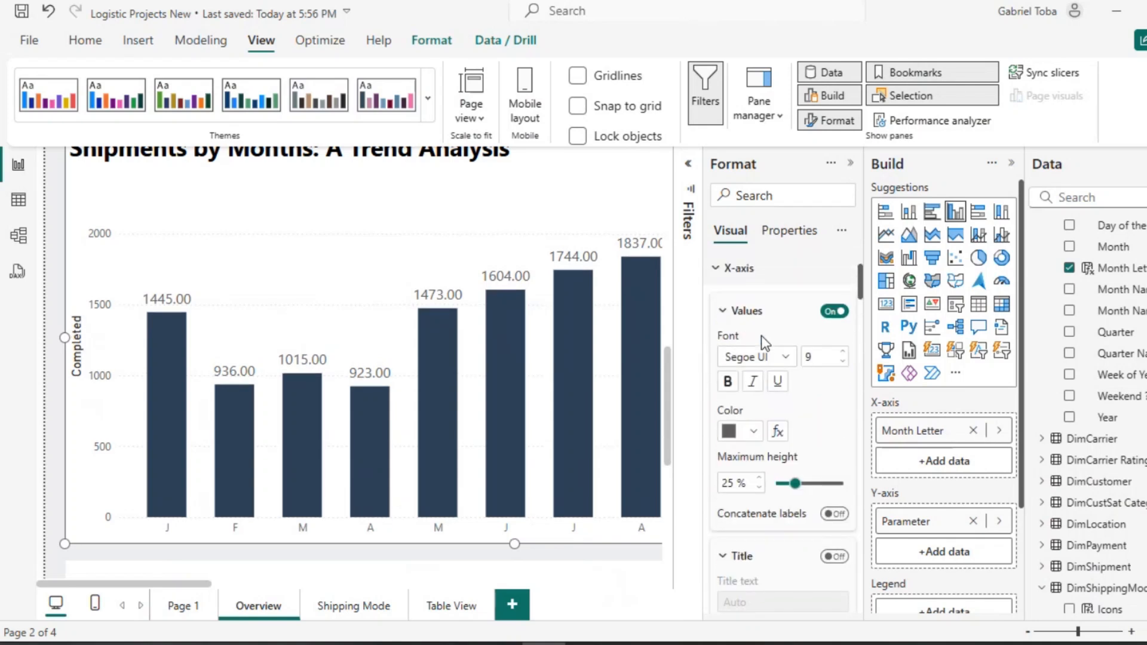
{"action": "left_click", "coordinate": [845, 354]}
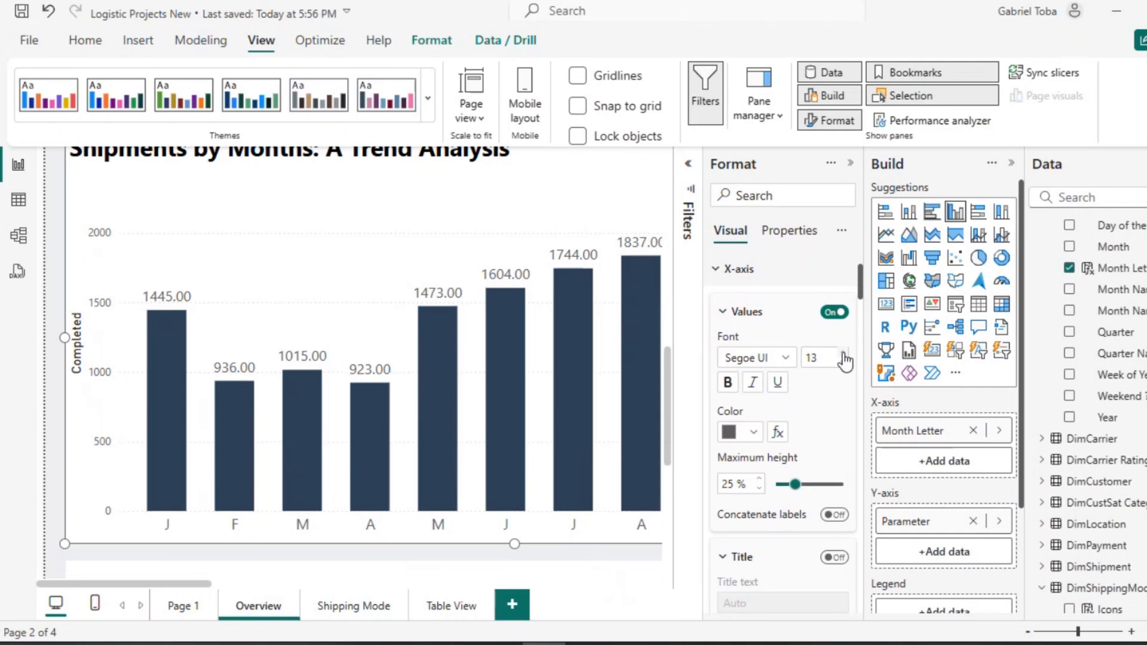
{"action": "left_click", "coordinate": [753, 432]}
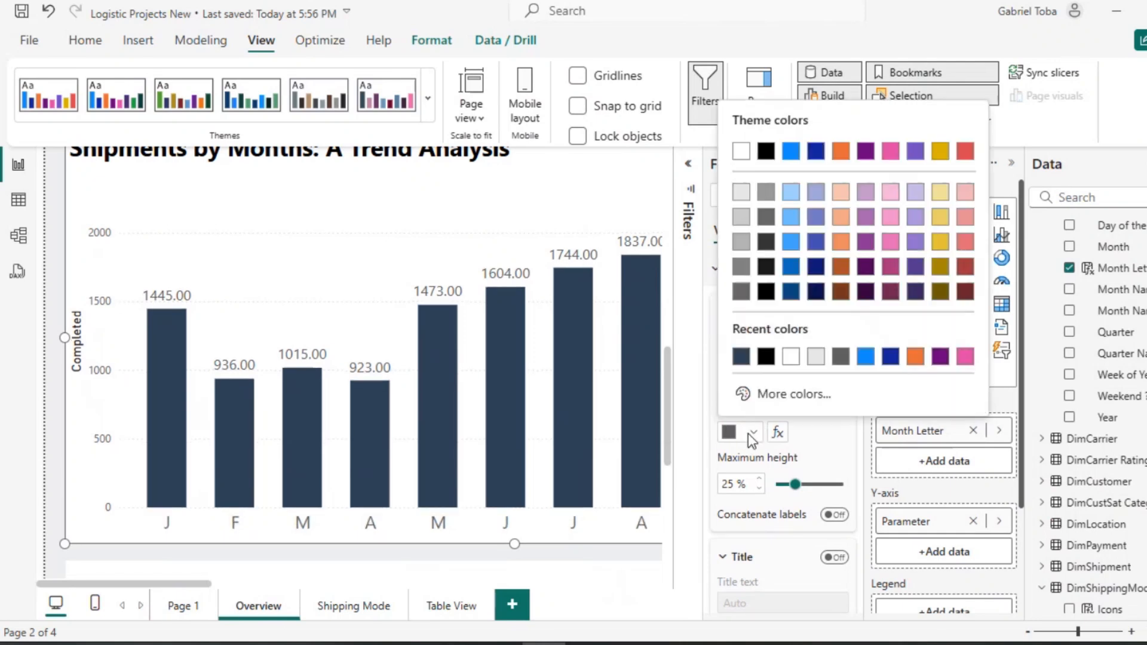
{"action": "left_click", "coordinate": [762, 155]}
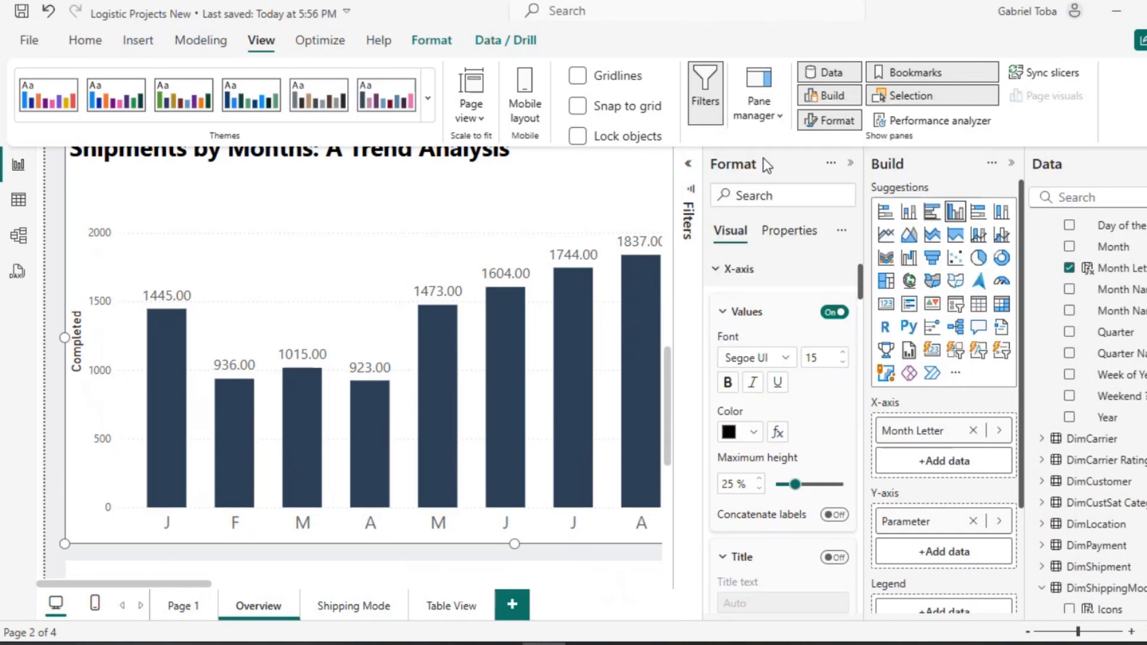
{"action": "left_click", "coordinate": [717, 270]}
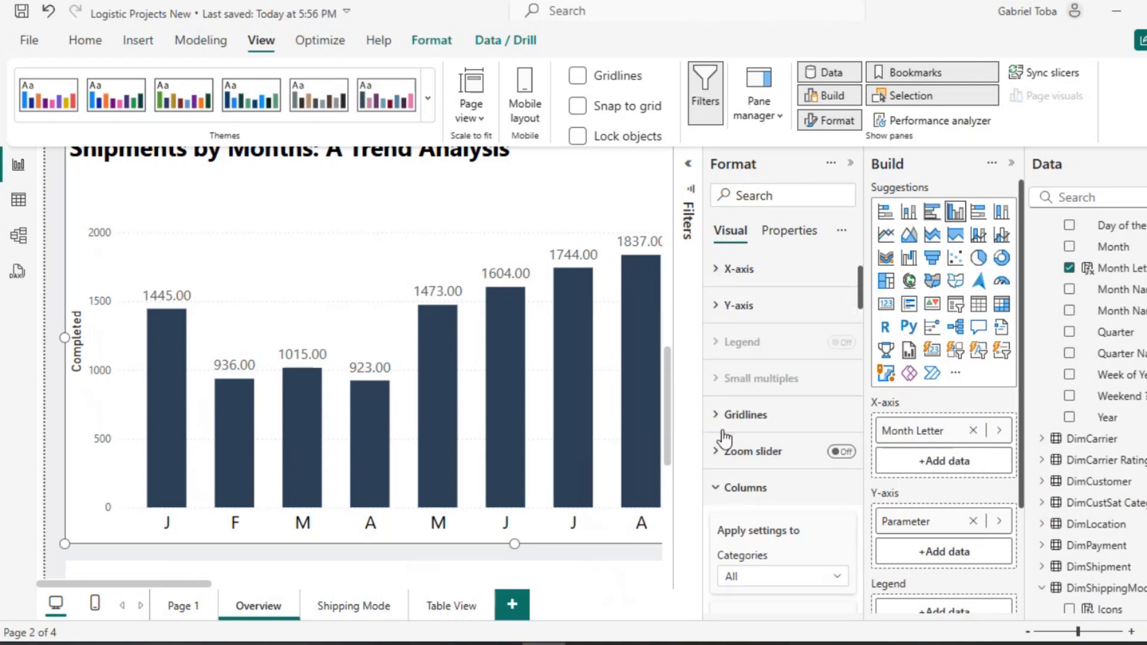
Turn off the Y-axis values and the Y-axis title of the monthly trend chart.
{"action": "left_click", "coordinate": [715, 306]}
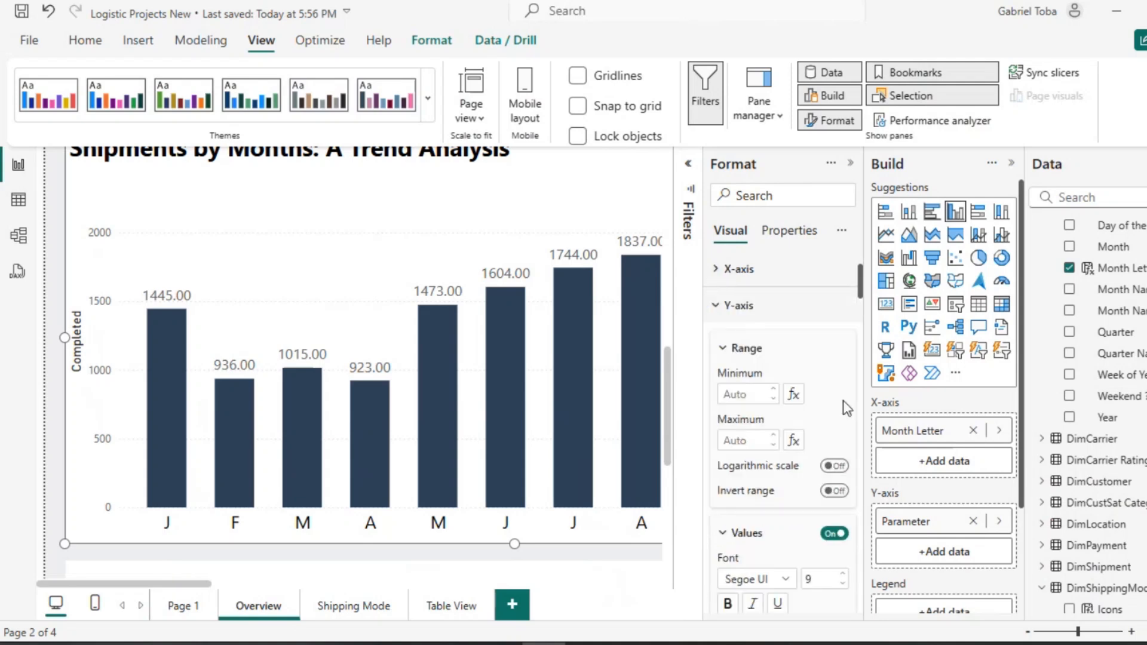
{"action": "left_click", "coordinate": [836, 535]}
{"action": "scroll", "coordinate": [800, 493], "scroll_direction": "down", "scroll_amount": 5}
{"action": "left_click", "coordinate": [835, 490]}
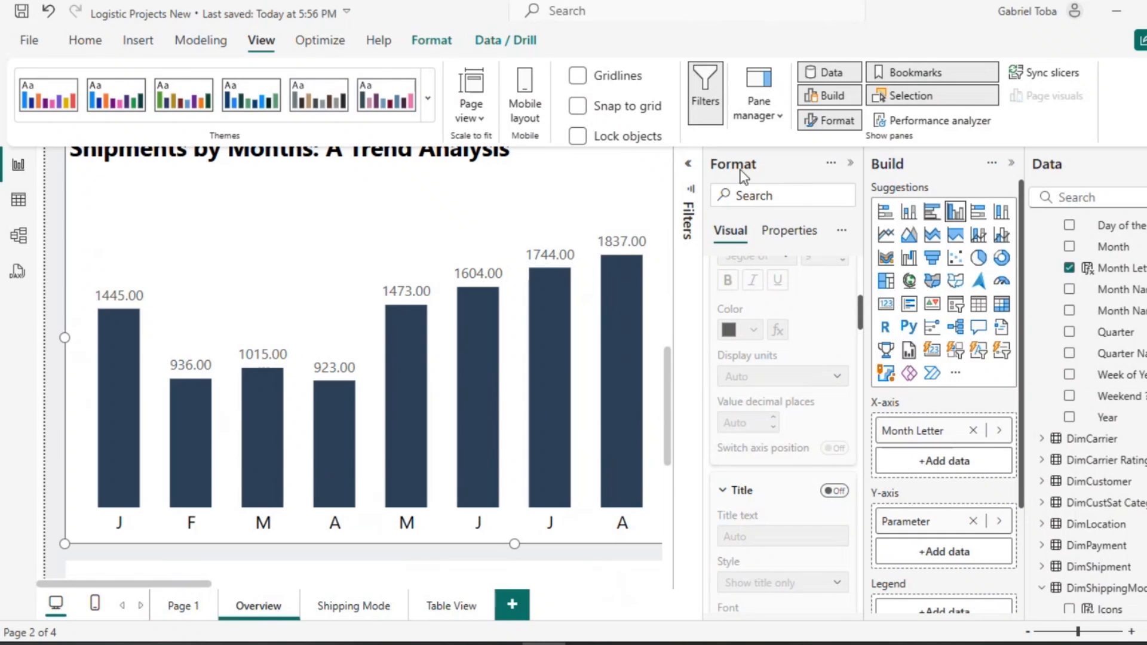
Switch the Completed/In Progress slicer to In Progress and check the monthly chart's columns and labels.
{"action": "scroll", "coordinate": [424, 395], "scroll_direction": "right", "scroll_amount": 10}
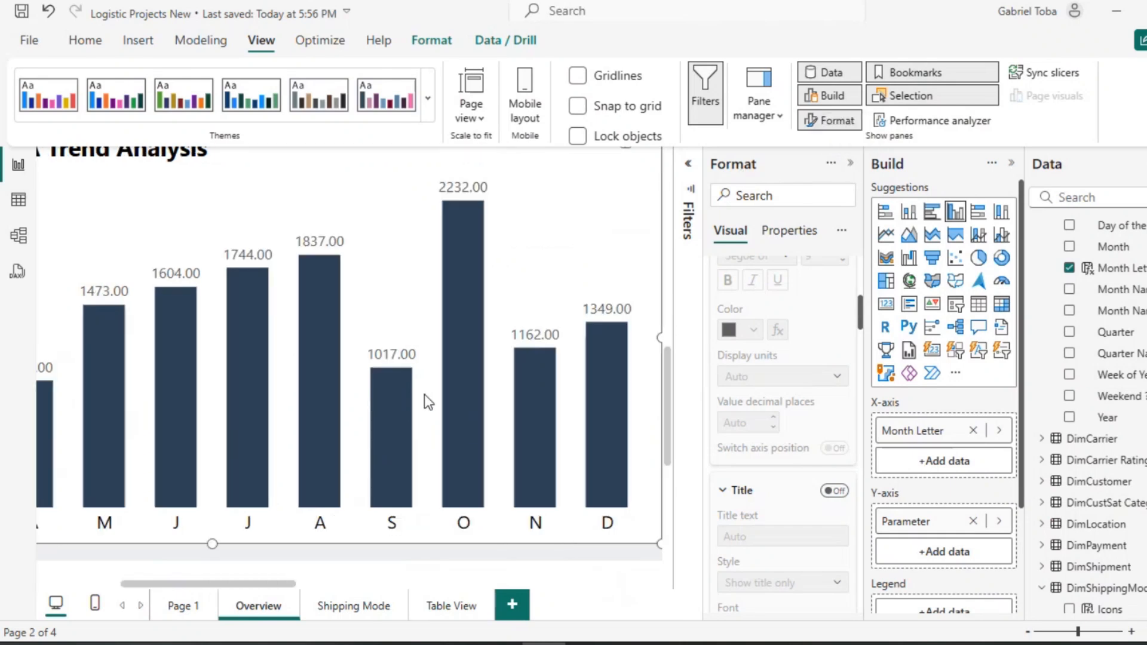
{"action": "scroll", "coordinate": [424, 394], "scroll_direction": "right", "scroll_amount": 5}
{"action": "scroll", "coordinate": [424, 395], "scroll_direction": "up", "scroll_amount": 3}
{"action": "scroll", "coordinate": [424, 394], "scroll_direction": "right", "scroll_amount": 5}
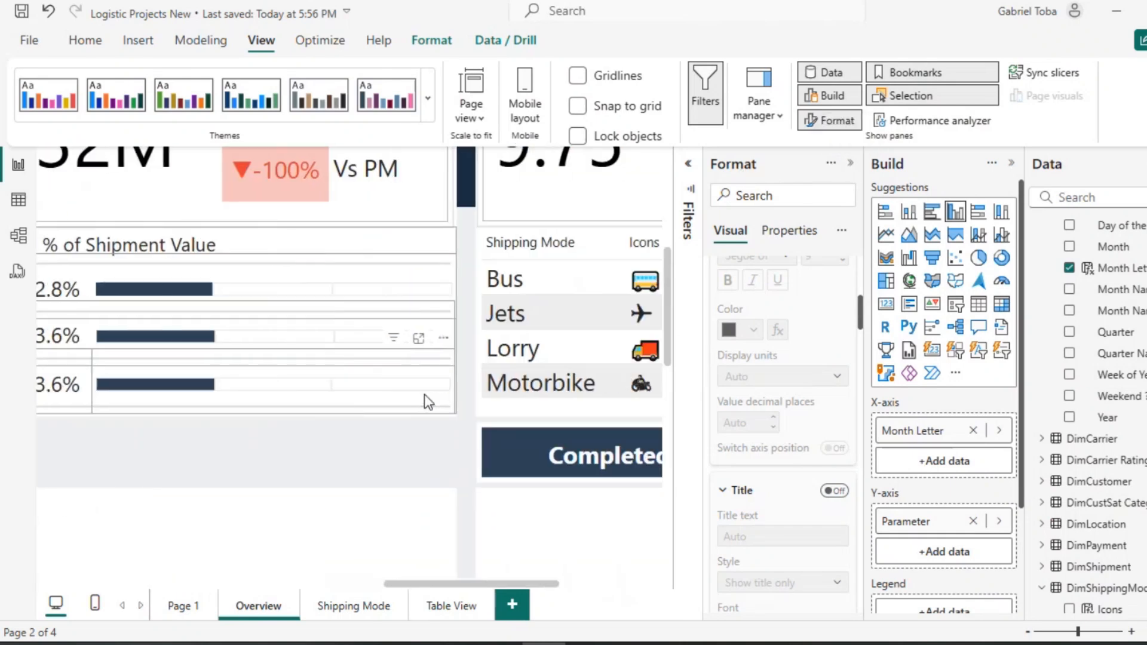
{"action": "scroll", "coordinate": [429, 402], "scroll_direction": "right", "scroll_amount": 5}
{"action": "left_click", "coordinate": [138, 467]}
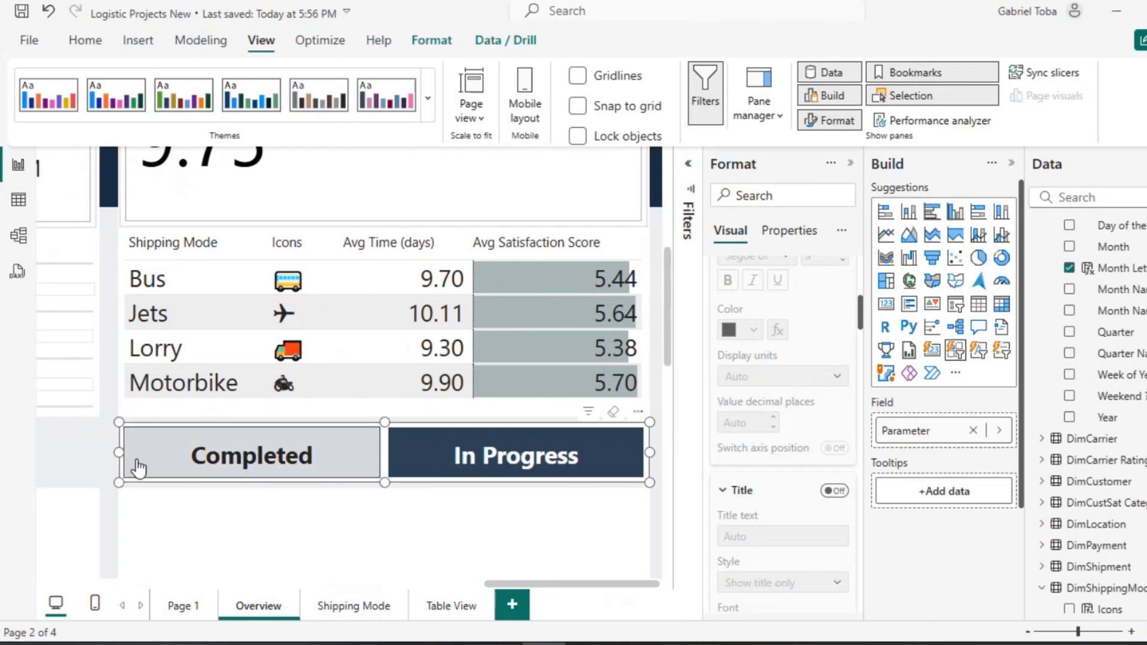
{"action": "scroll", "coordinate": [136, 429], "scroll_direction": "left", "scroll_amount": 15}
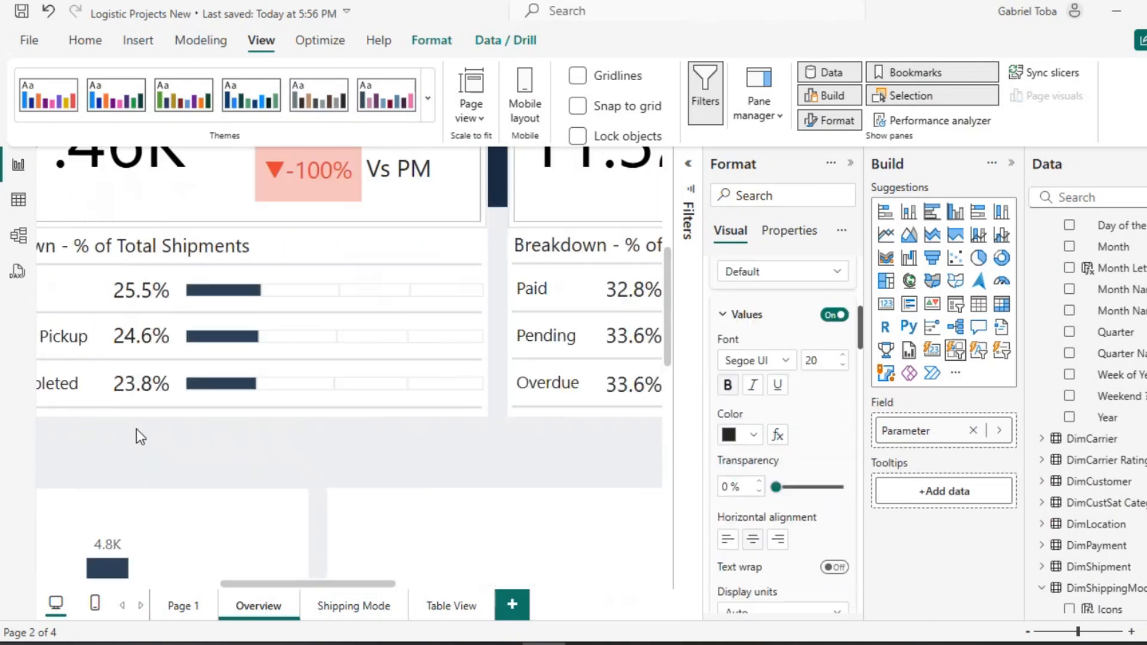
{"action": "scroll", "coordinate": [137, 428], "scroll_direction": "down", "scroll_amount": 6}
{"action": "scroll", "coordinate": [137, 428], "scroll_direction": "left", "scroll_amount": 6}
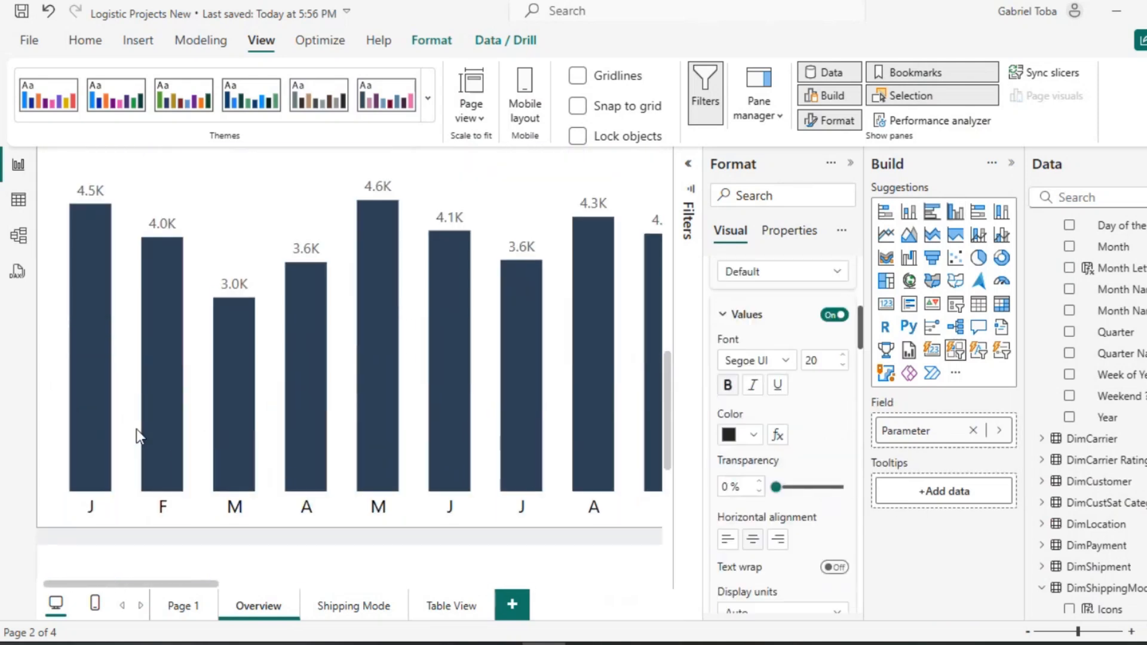
{"action": "scroll", "coordinate": [136, 429], "scroll_direction": "up", "scroll_amount": 2}
{"action": "scroll", "coordinate": [136, 429], "scroll_direction": "right", "scroll_amount": 4}
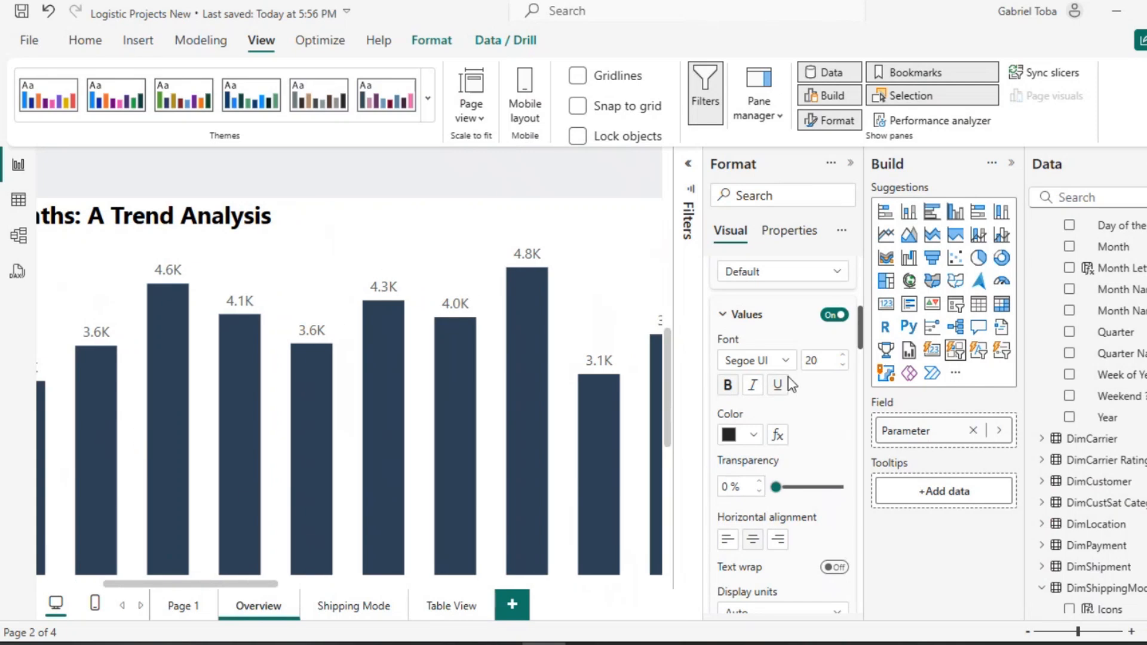
Look through the Completed/In Progress slicer's text and button formatting settings, collapsing the padding, border, fill and shadow groups.
{"action": "scroll", "coordinate": [787, 376], "scroll_direction": "down", "scroll_amount": 2}
{"action": "scroll", "coordinate": [788, 376], "scroll_direction": "down", "scroll_amount": 10}
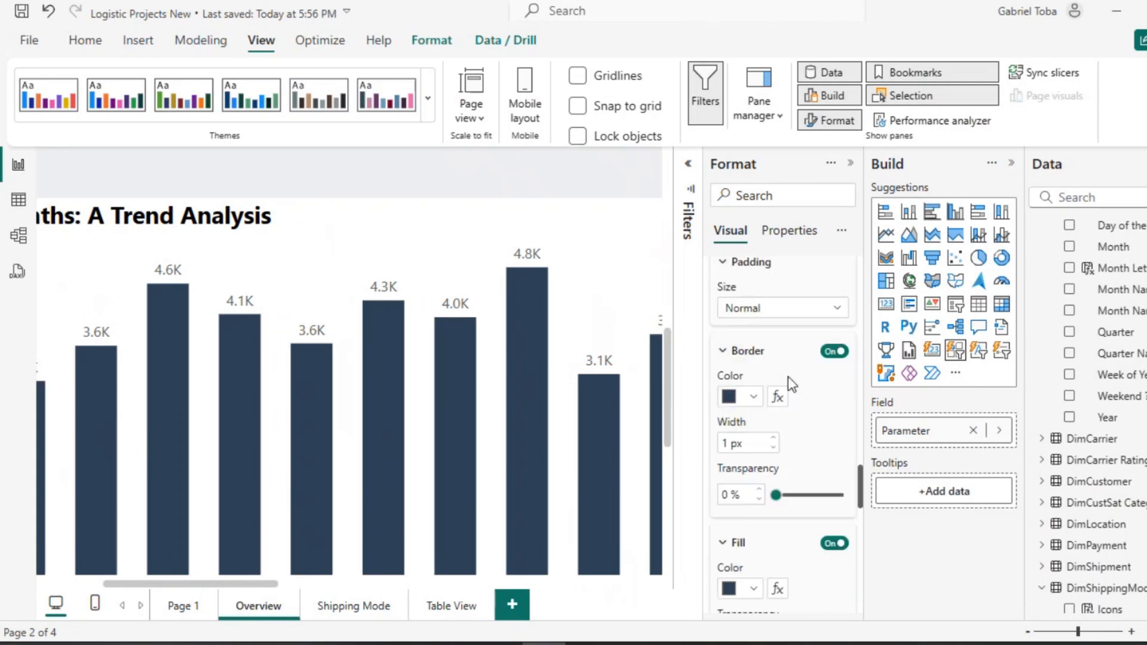
{"action": "scroll", "coordinate": [787, 376], "scroll_direction": "down", "scroll_amount": 10}
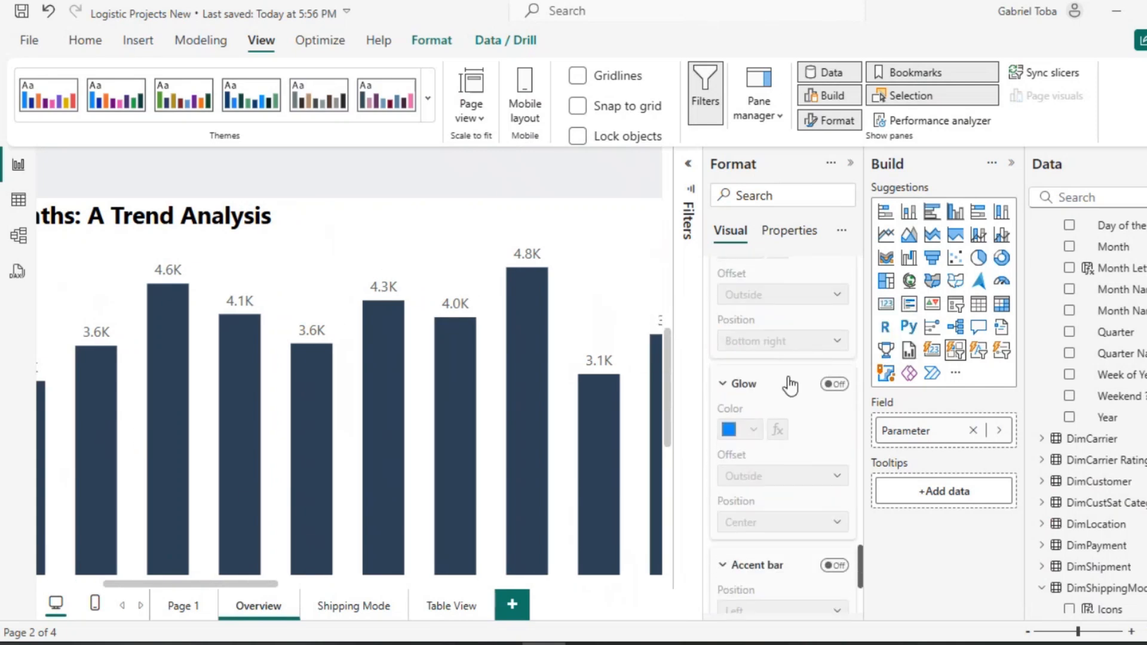
{"action": "scroll", "coordinate": [782, 360], "scroll_direction": "up", "scroll_amount": 8}
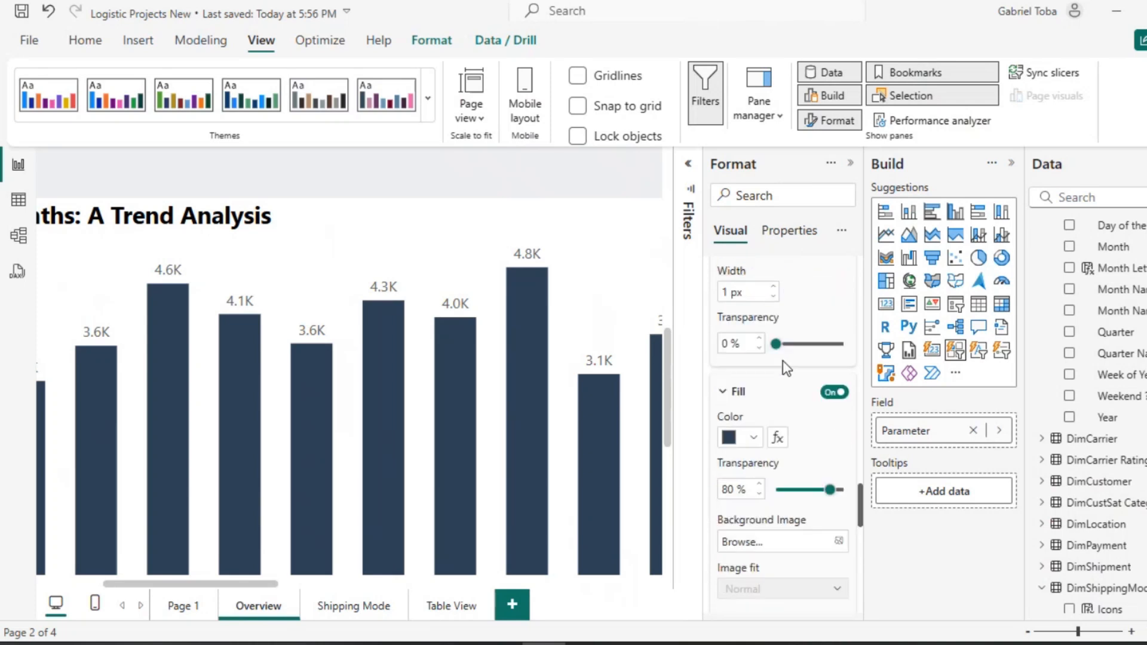
{"action": "left_click", "coordinate": [724, 337]}
{"action": "left_click", "coordinate": [725, 380]}
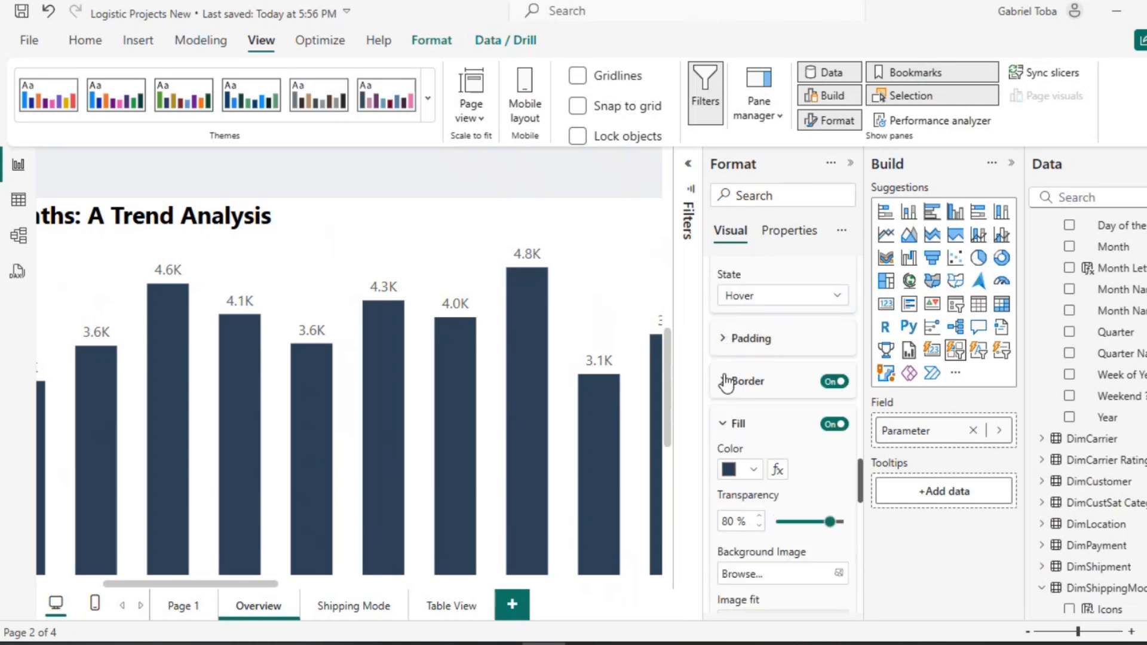
{"action": "left_click", "coordinate": [726, 423]}
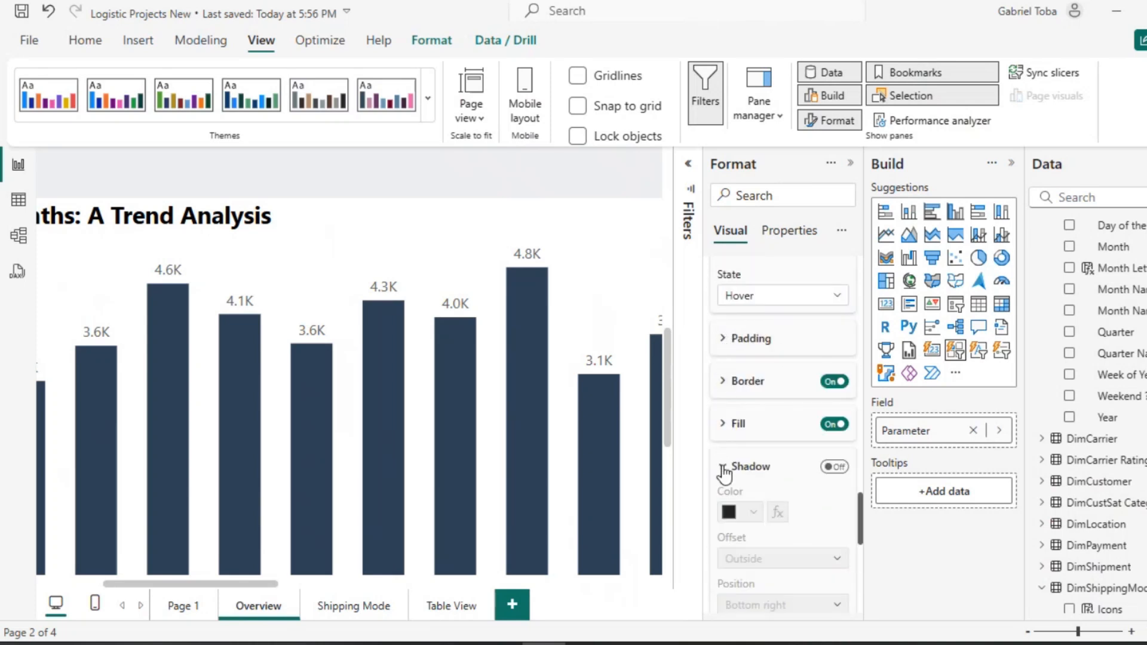
{"action": "left_click", "coordinate": [724, 468]}
{"action": "left_click", "coordinate": [725, 511]}
{"action": "scroll", "coordinate": [725, 517], "scroll_direction": "up", "scroll_amount": 4}
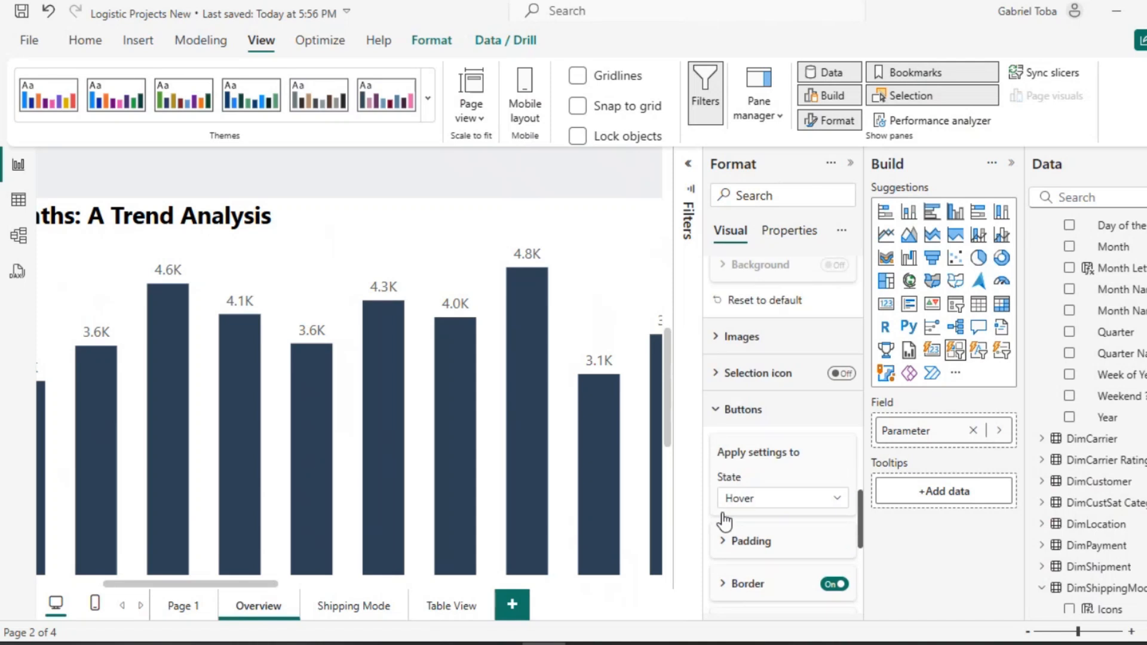
{"action": "left_click", "coordinate": [720, 421]}
Review the monthly trend chart's data label settings, including the display units and the options of the value field.
{"action": "left_click", "coordinate": [607, 267]}
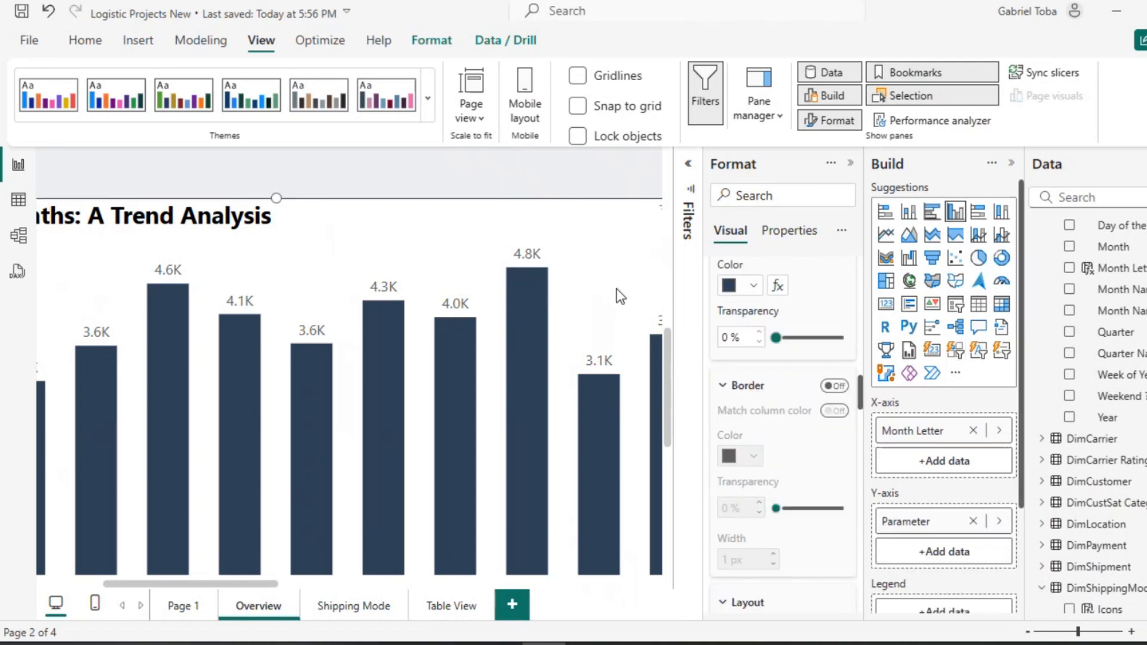
{"action": "scroll", "coordinate": [769, 511], "scroll_direction": "down", "scroll_amount": 8}
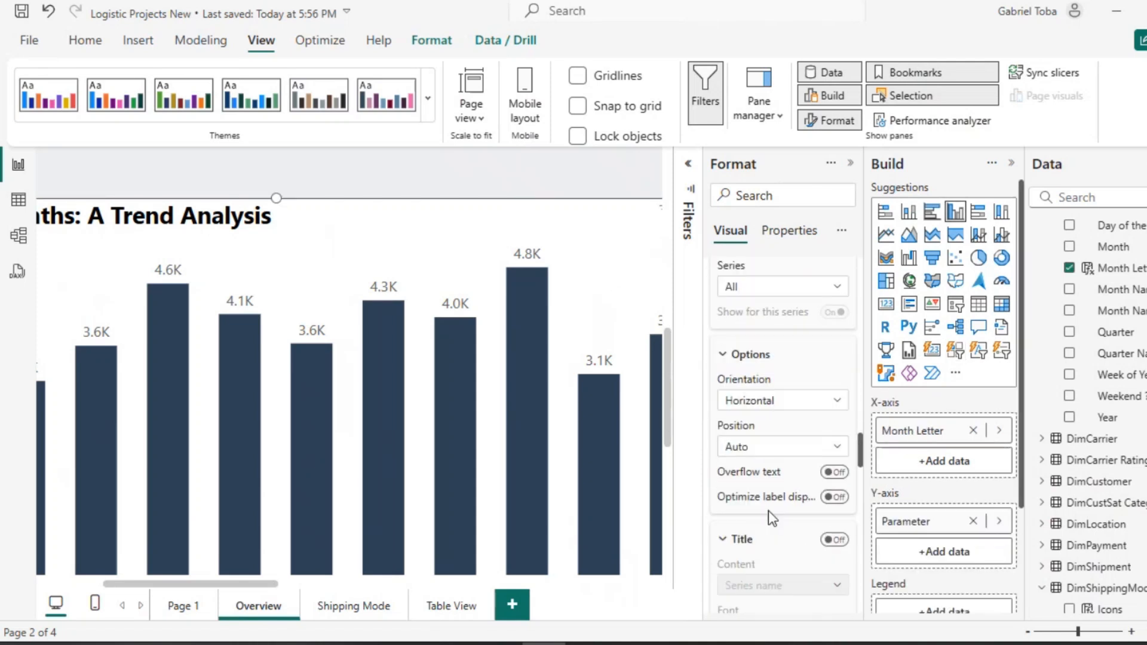
{"action": "scroll", "coordinate": [769, 511], "scroll_direction": "up", "scroll_amount": 3}
{"action": "left_click", "coordinate": [837, 452]}
{"action": "left_click", "coordinate": [839, 472]}
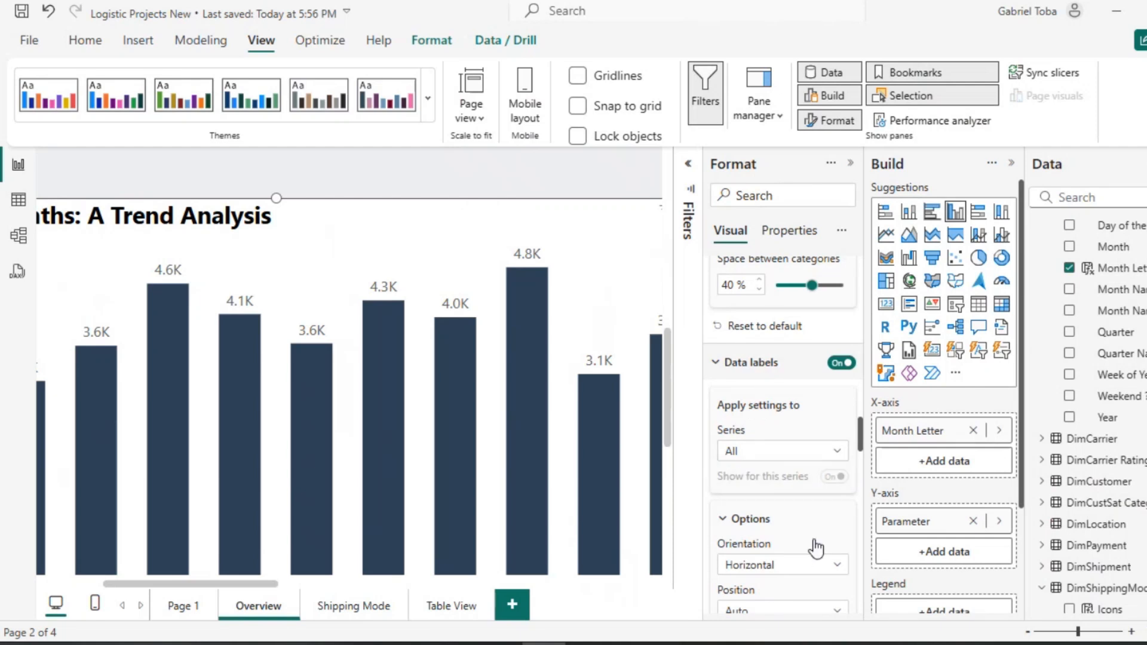
{"action": "scroll", "coordinate": [814, 551], "scroll_direction": "down", "scroll_amount": 5}
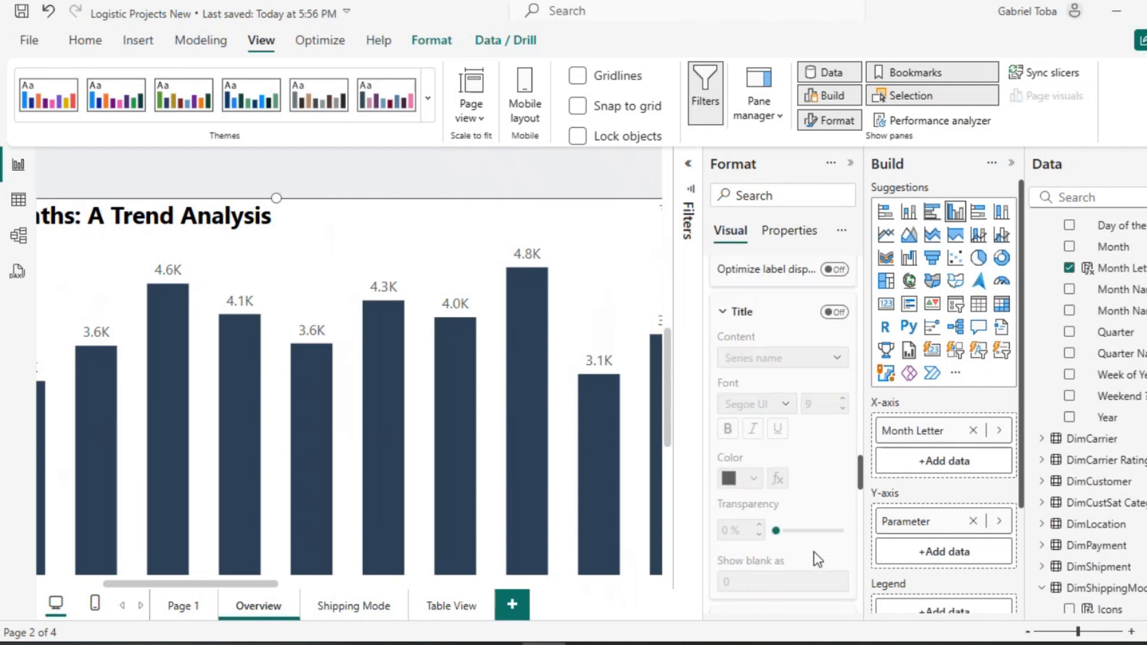
{"action": "scroll", "coordinate": [813, 550], "scroll_direction": "down", "scroll_amount": 5}
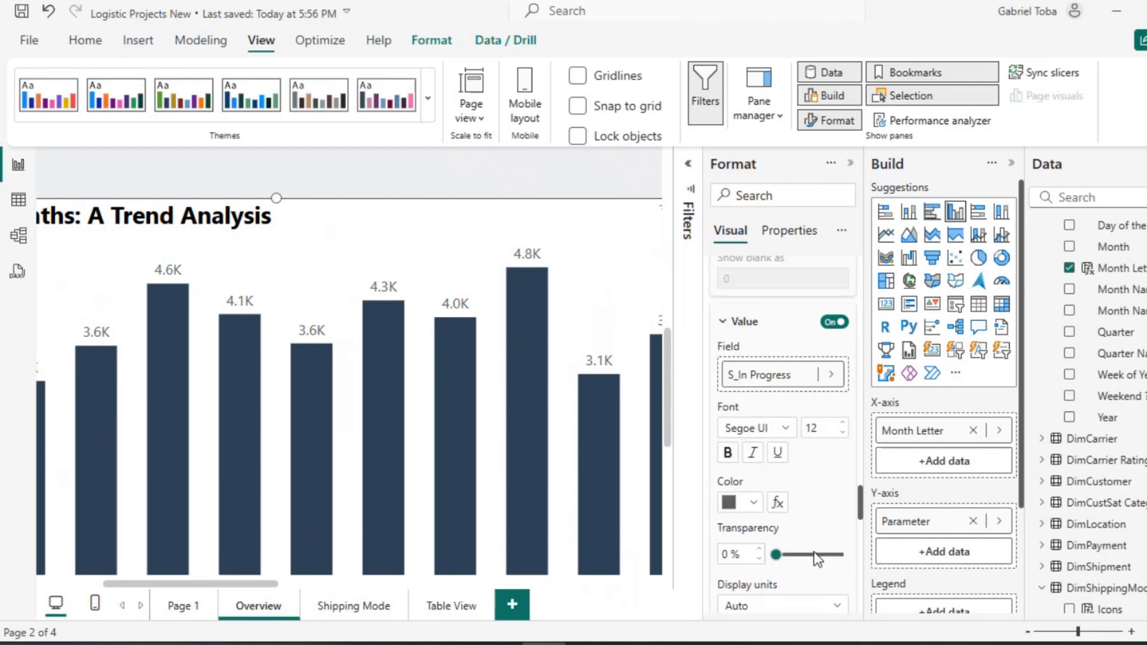
{"action": "scroll", "coordinate": [816, 559], "scroll_direction": "down", "scroll_amount": 2}
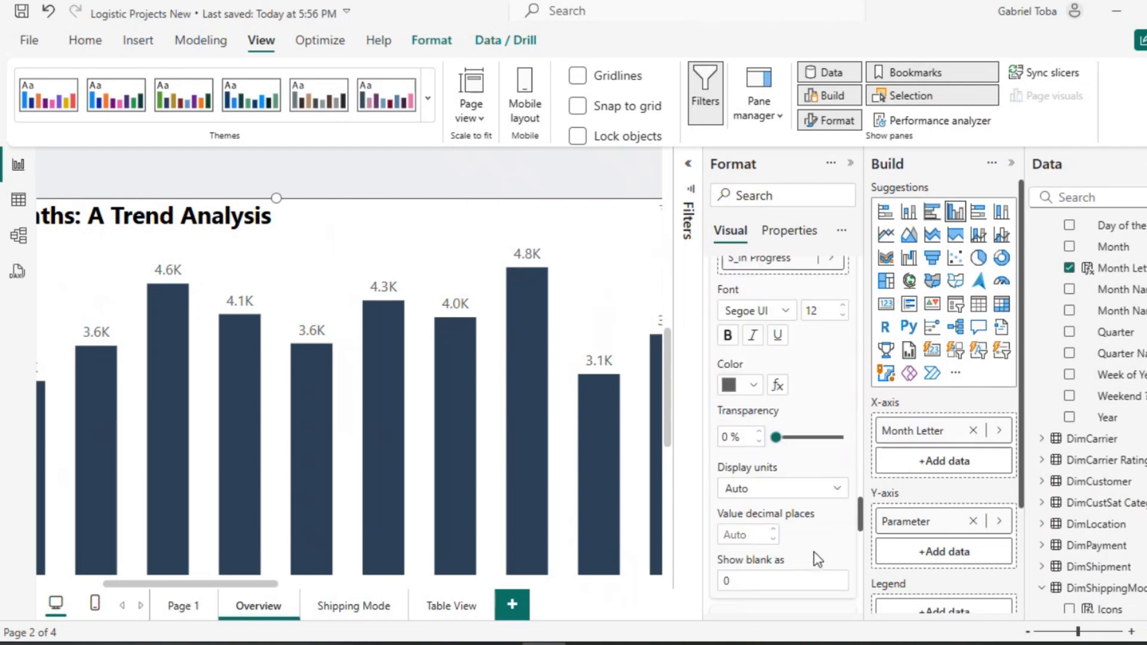
{"action": "left_click", "coordinate": [836, 489]}
{"action": "left_click", "coordinate": [750, 343]}
{"action": "scroll", "coordinate": [759, 490], "scroll_direction": "up", "scroll_amount": 4}
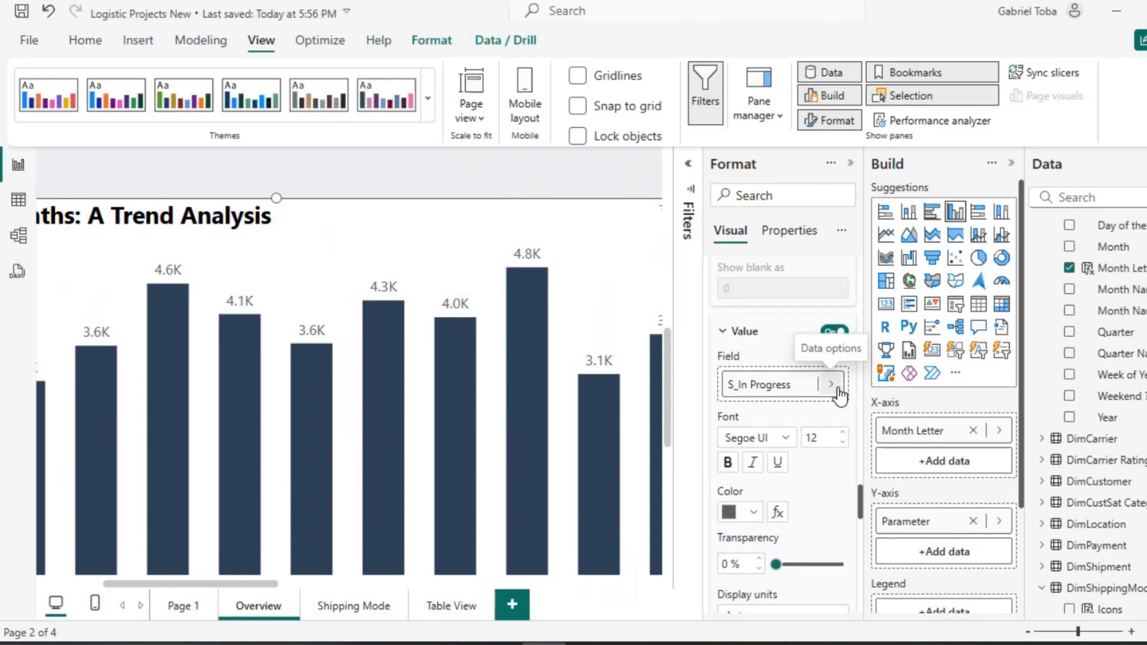
{"action": "left_click", "coordinate": [831, 385]}
{"action": "left_click", "coordinate": [825, 422]}
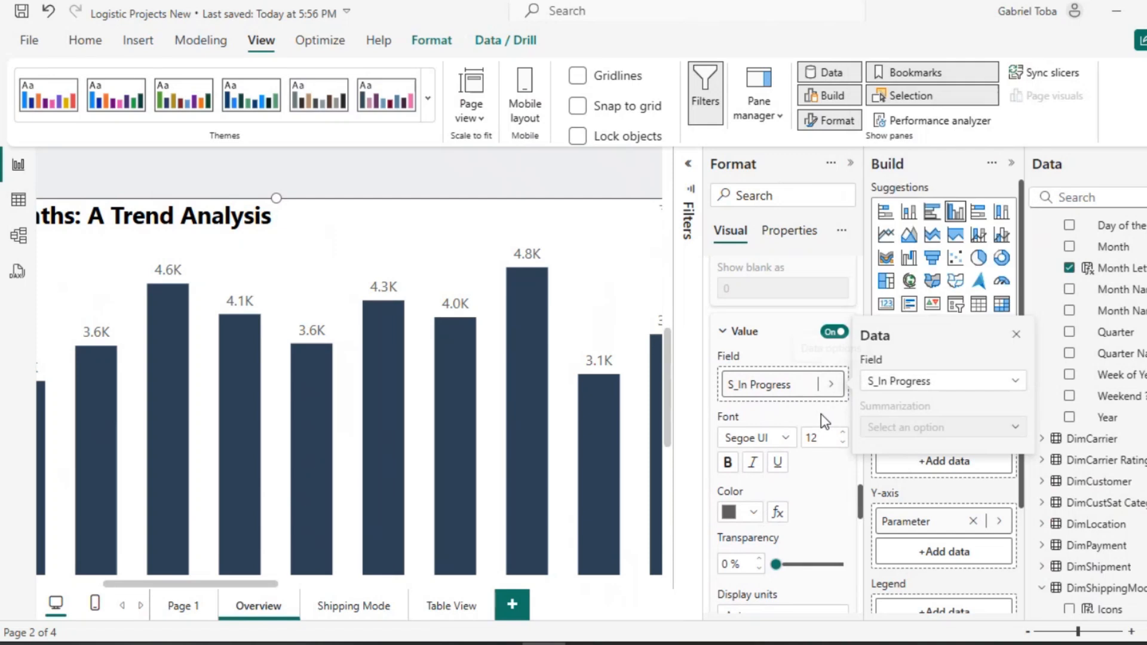
Format the monthly chart's data label values in black at font size 15.
{"action": "left_click", "coordinate": [754, 513]}
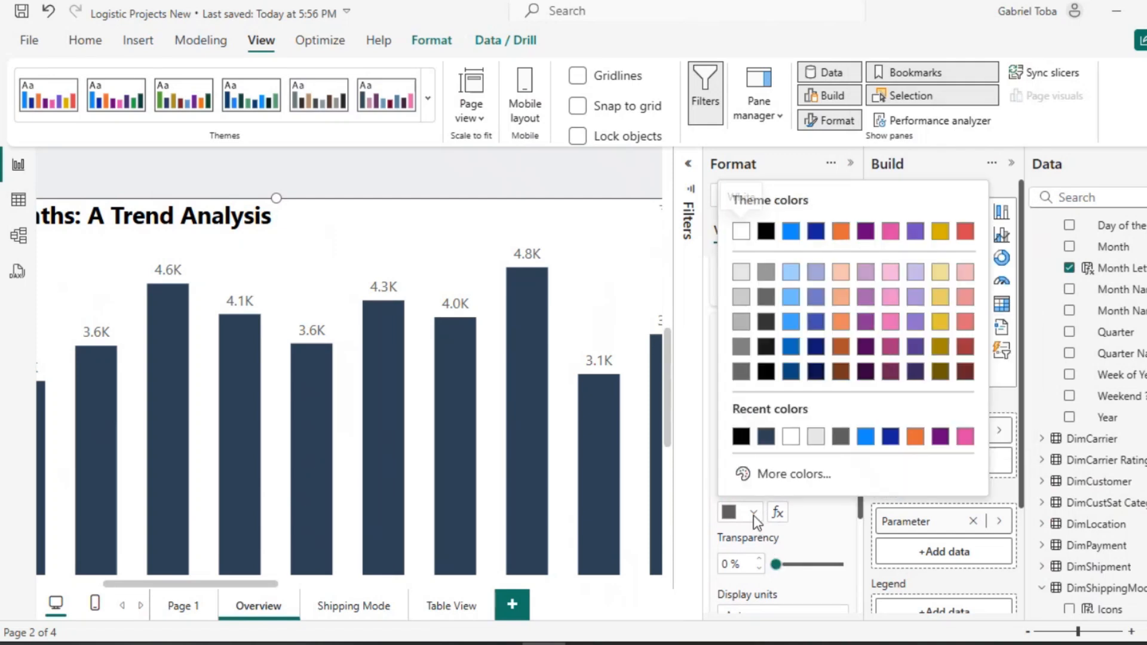
{"action": "left_click", "coordinate": [741, 445]}
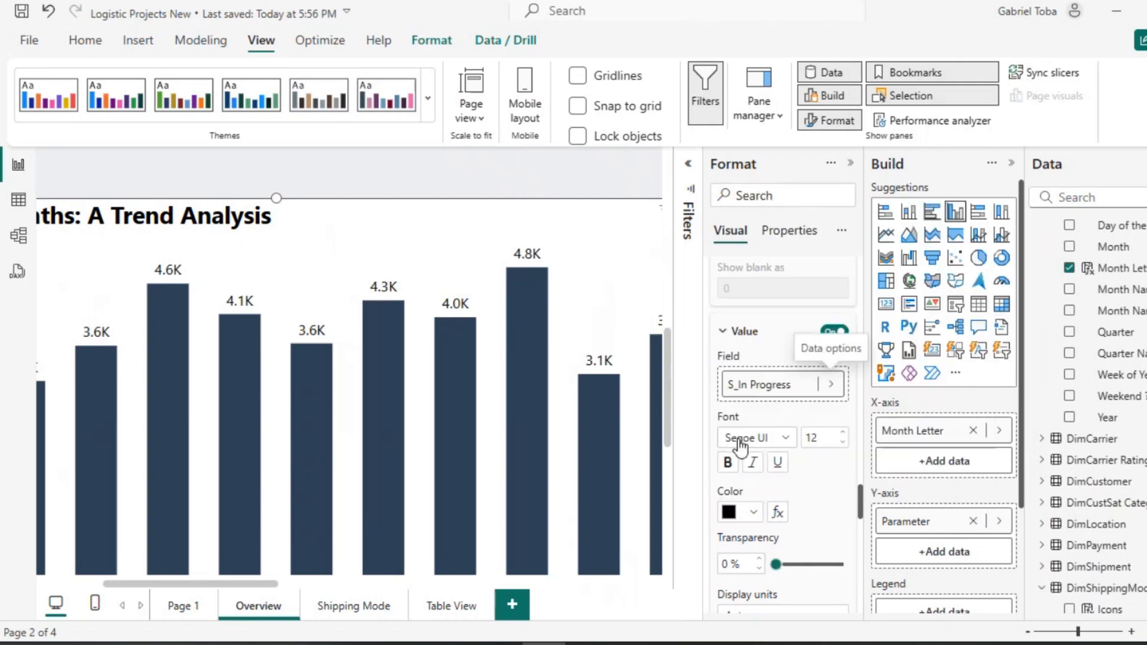
{"action": "left_click", "coordinate": [844, 435]}
{"action": "left_click", "coordinate": [843, 434]}
{"action": "left_click", "coordinate": [844, 434]}
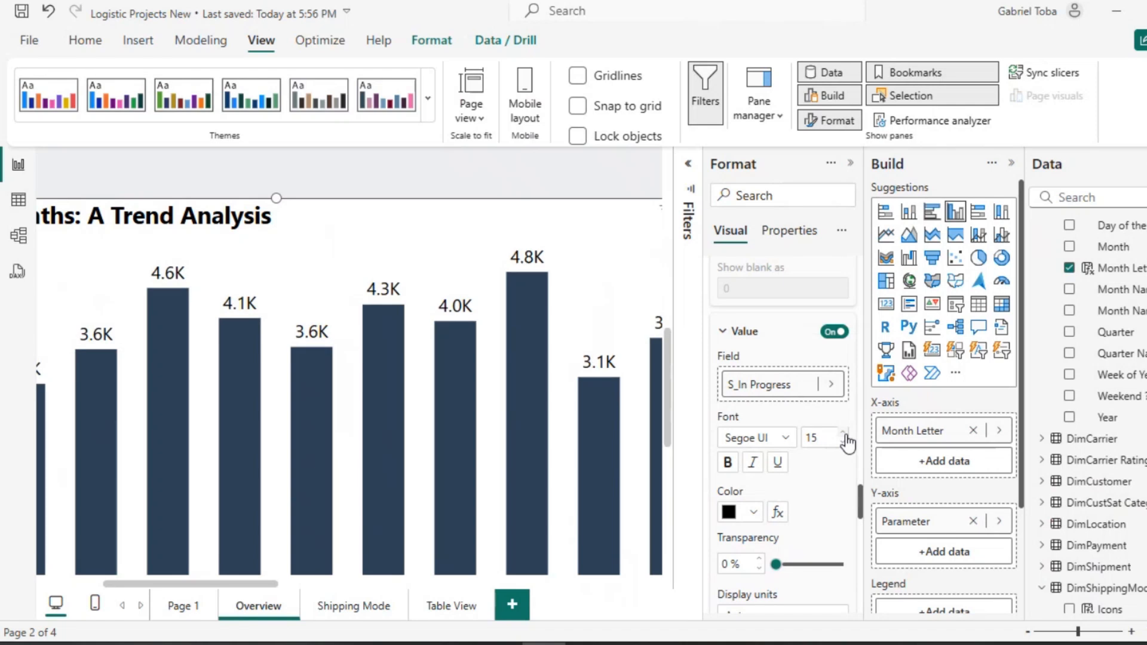
Switch the Completed/In Progress slicer to Completed and check the data labels of the monthly trend chart.
{"action": "scroll", "coordinate": [603, 361], "scroll_direction": "right", "scroll_amount": 5}
{"action": "scroll", "coordinate": [602, 360], "scroll_direction": "up", "scroll_amount": 5}
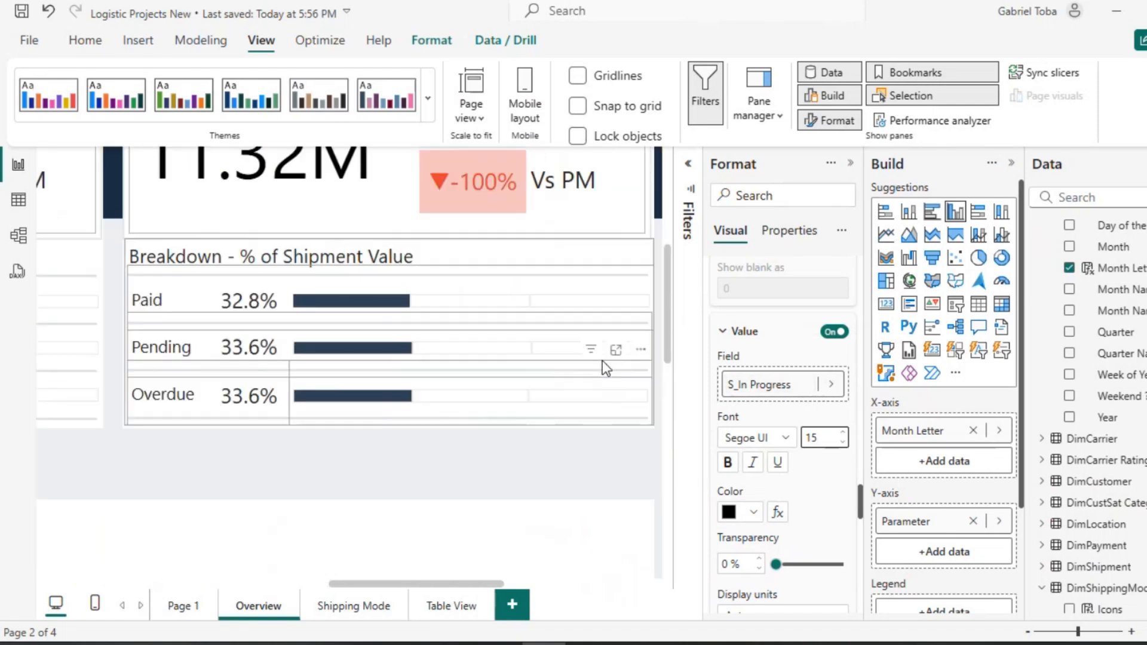
{"action": "scroll", "coordinate": [603, 360], "scroll_direction": "right", "scroll_amount": 4}
{"action": "left_click", "coordinate": [560, 467]}
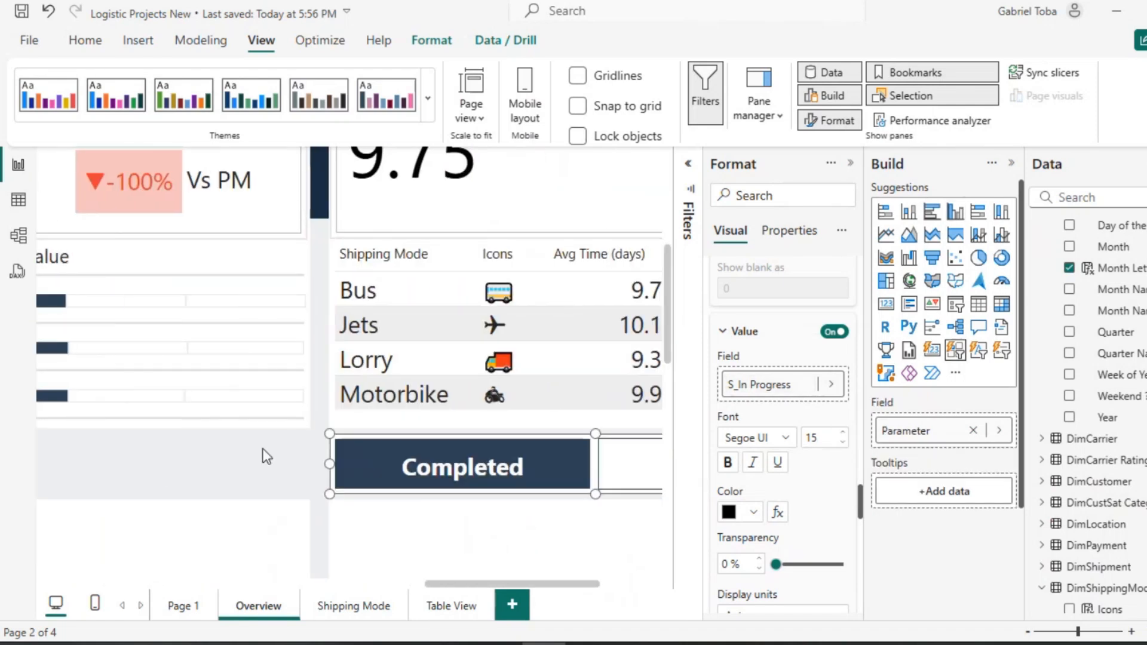
{"action": "scroll", "coordinate": [188, 461], "scroll_direction": "down", "scroll_amount": 2}
{"action": "scroll", "coordinate": [244, 452], "scroll_direction": "left", "scroll_amount": 8}
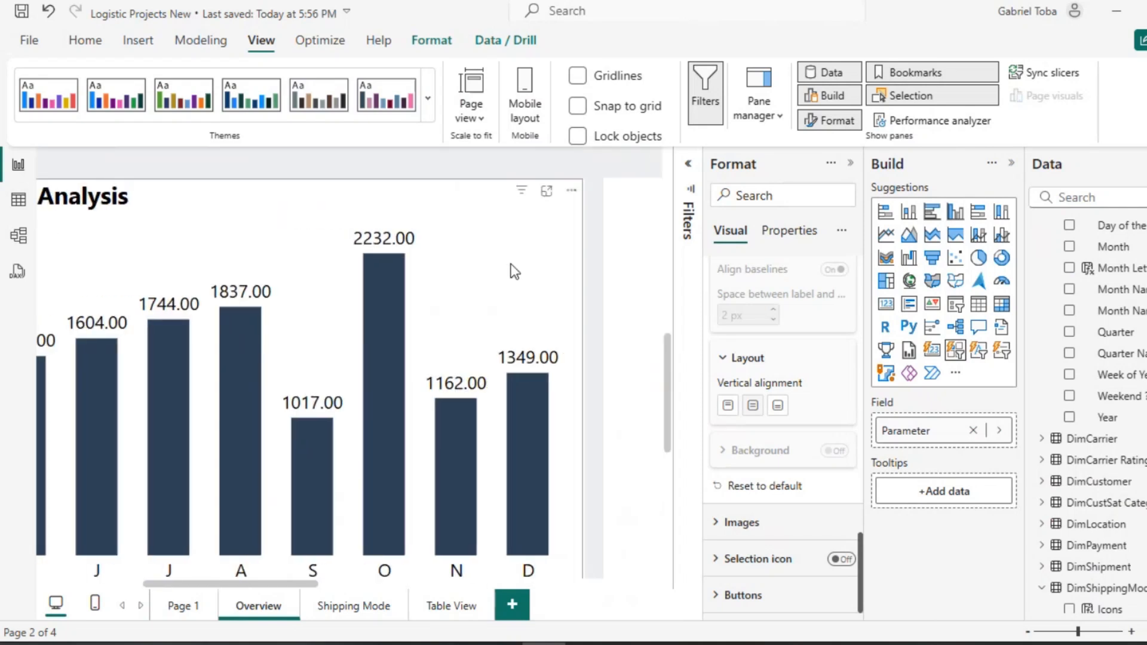
Set the display units of the monthly chart's data labels to Thousands for the S_Completed values.
{"action": "left_click", "coordinate": [514, 272]}
{"action": "scroll", "coordinate": [759, 424], "scroll_direction": "up", "scroll_amount": 2}
{"action": "scroll", "coordinate": [759, 425], "scroll_direction": "down", "scroll_amount": 8}
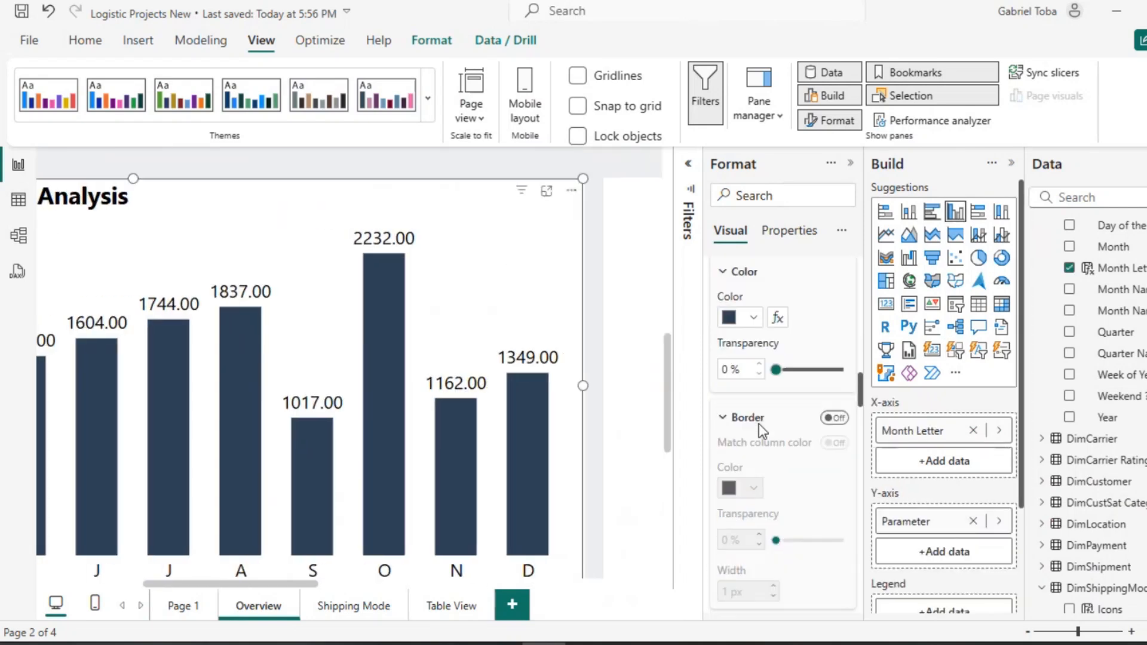
{"action": "scroll", "coordinate": [758, 424], "scroll_direction": "down", "scroll_amount": 6}
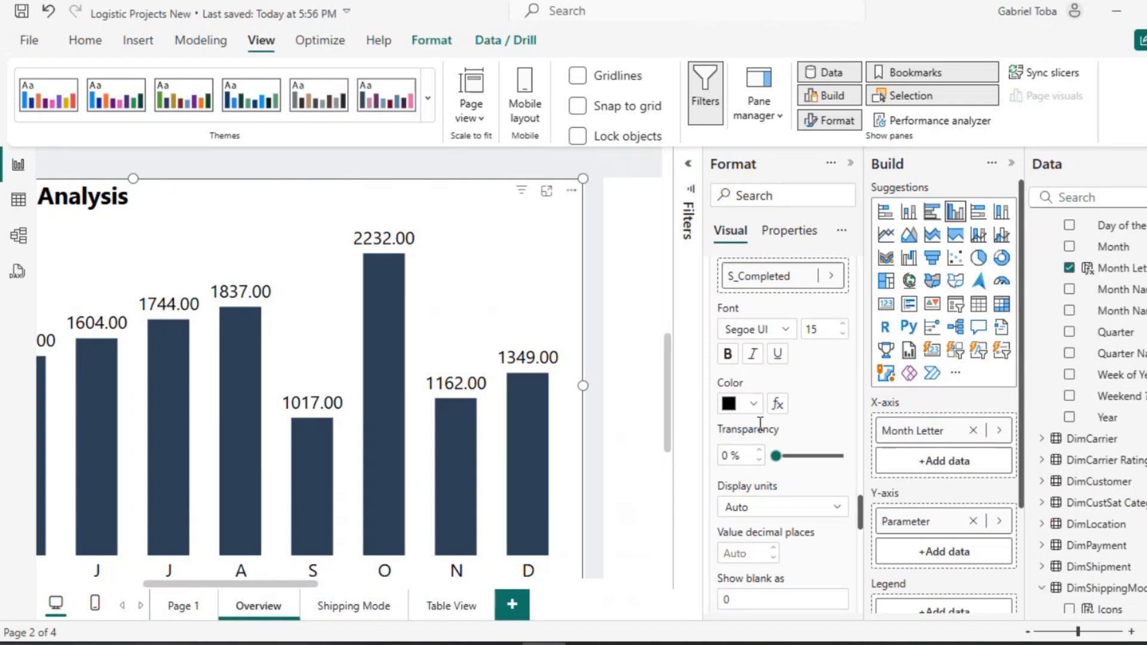
{"action": "scroll", "coordinate": [758, 427], "scroll_direction": "down", "scroll_amount": 2}
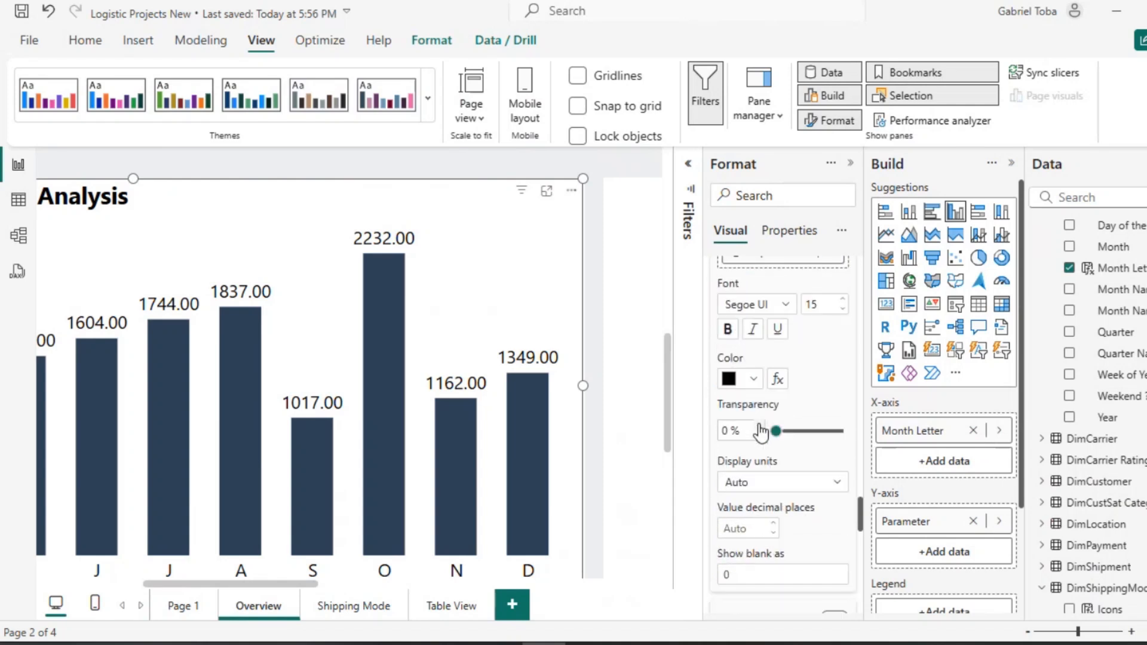
{"action": "left_click", "coordinate": [832, 482]}
{"action": "left_click", "coordinate": [741, 546]}
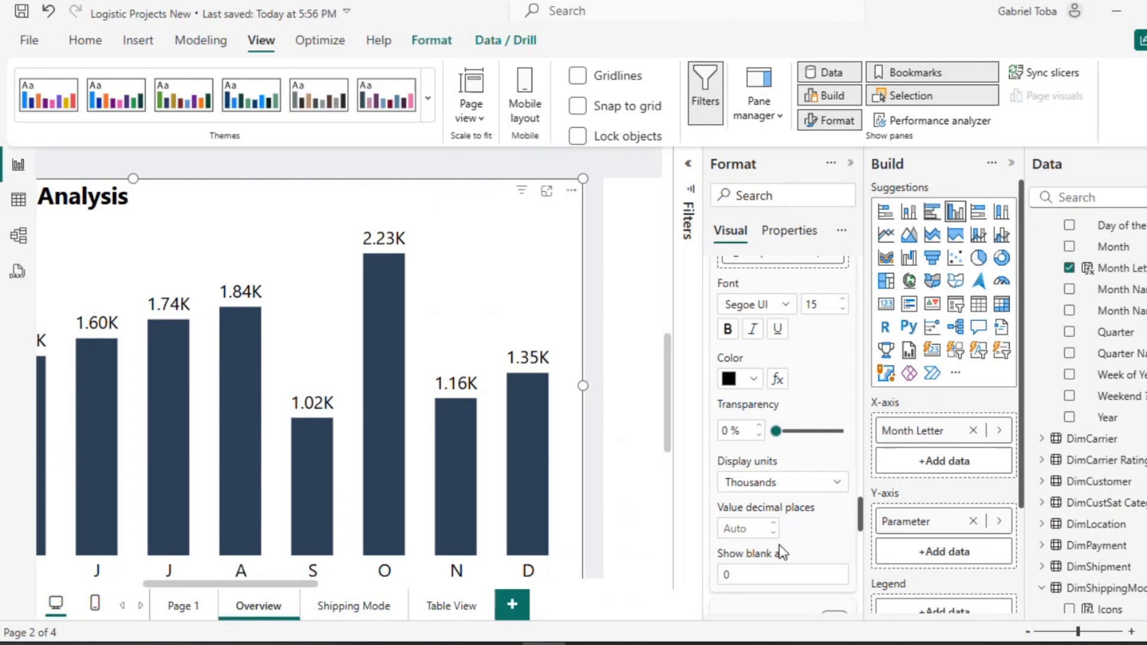
Show the whole Overview page and test the slicer by choosing In Progress and returning to Completed.
{"action": "scroll", "coordinate": [602, 440], "scroll_direction": "down", "scroll_amount": 2}
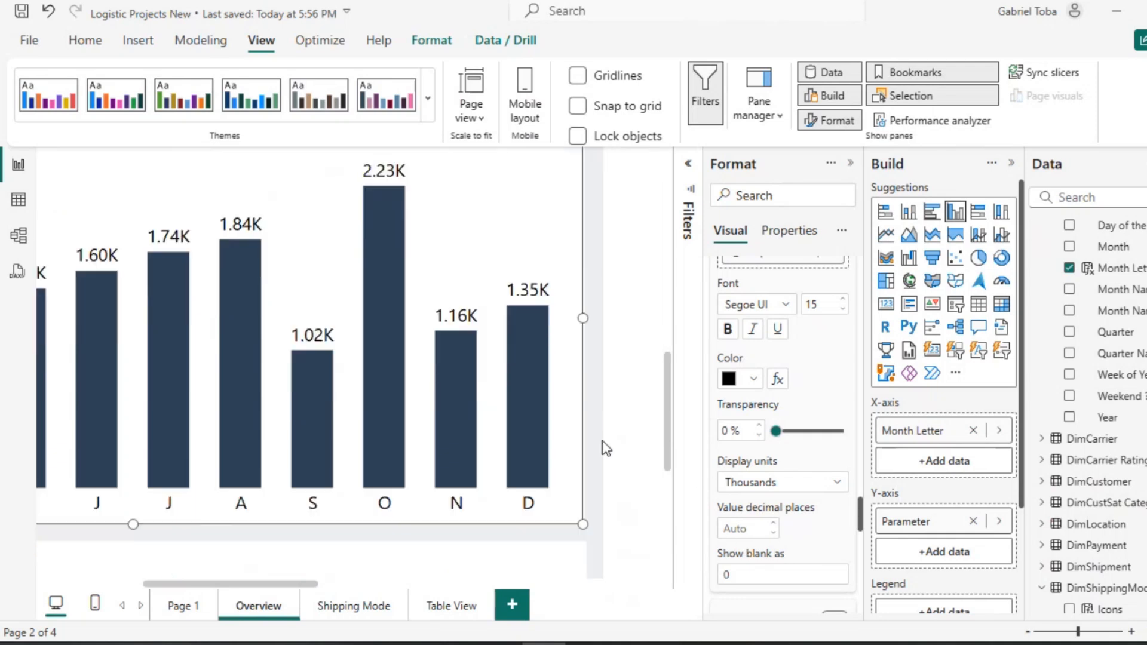
{"action": "scroll", "coordinate": [602, 440], "scroll_direction": "up", "scroll_amount": 3}
{"action": "scroll", "coordinate": [603, 439], "scroll_direction": "left", "scroll_amount": 5}
{"action": "scroll", "coordinate": [602, 439], "scroll_direction": "left", "scroll_amount": 2}
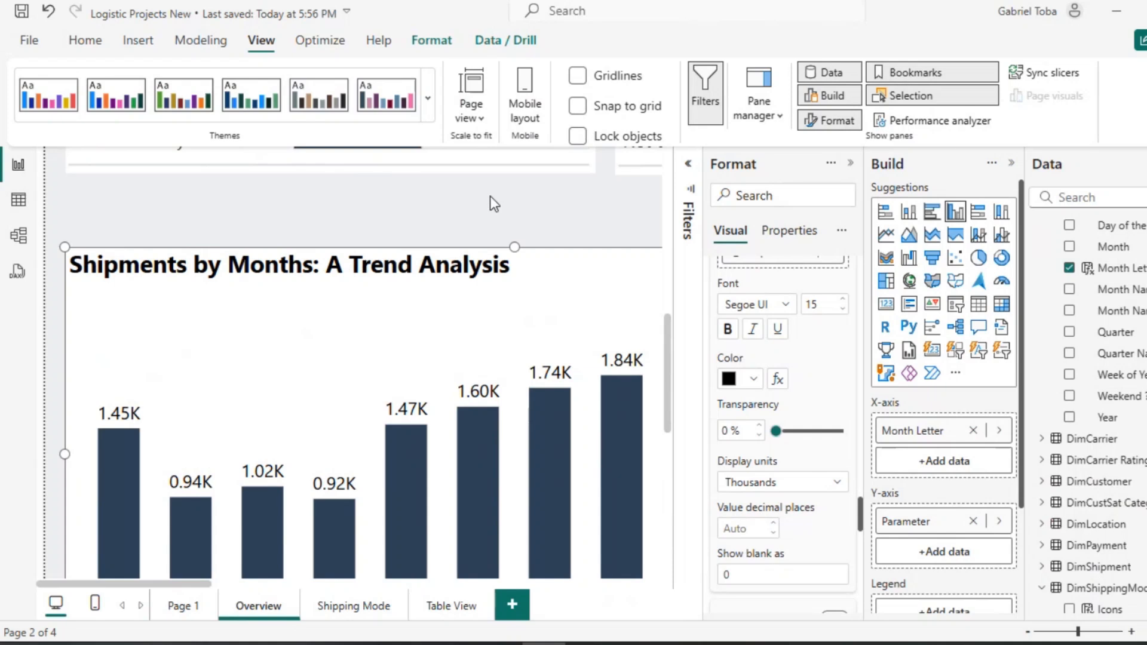
{"action": "left_click", "coordinate": [480, 198]}
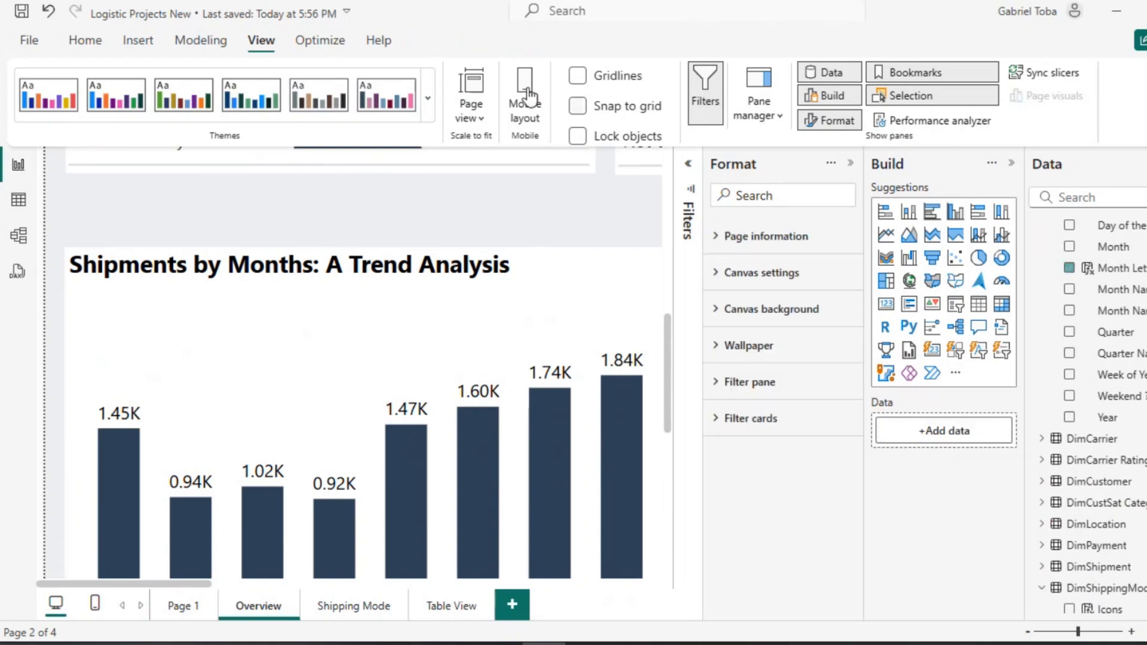
{"action": "left_click", "coordinate": [481, 118]}
{"action": "left_click", "coordinate": [496, 174]}
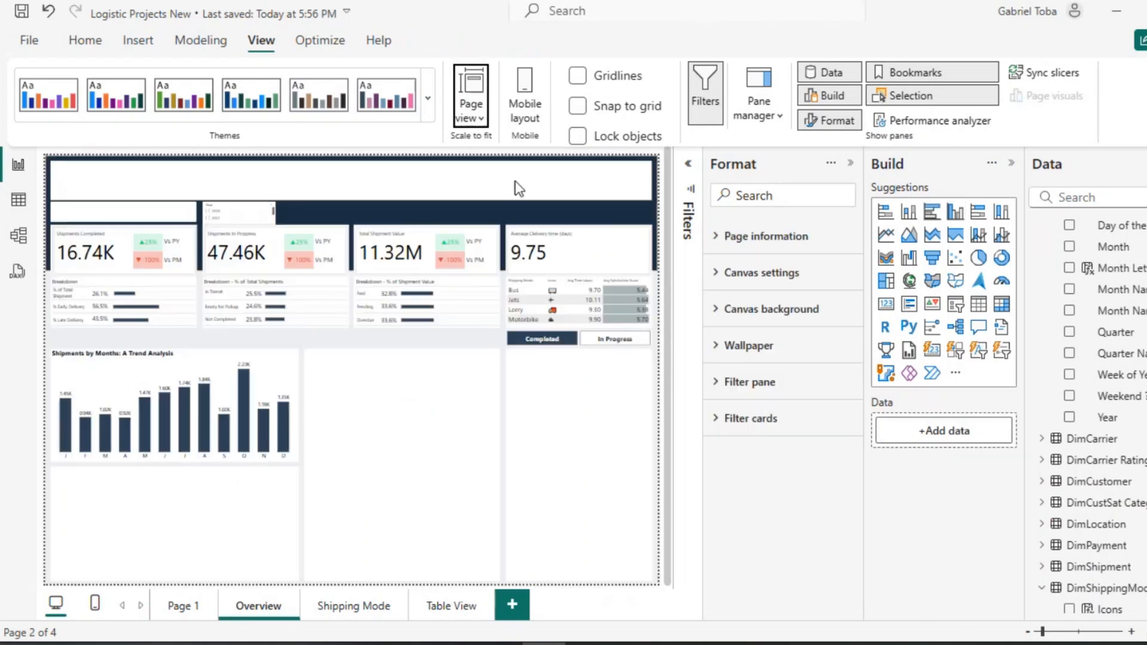
{"action": "left_click", "coordinate": [606, 343]}
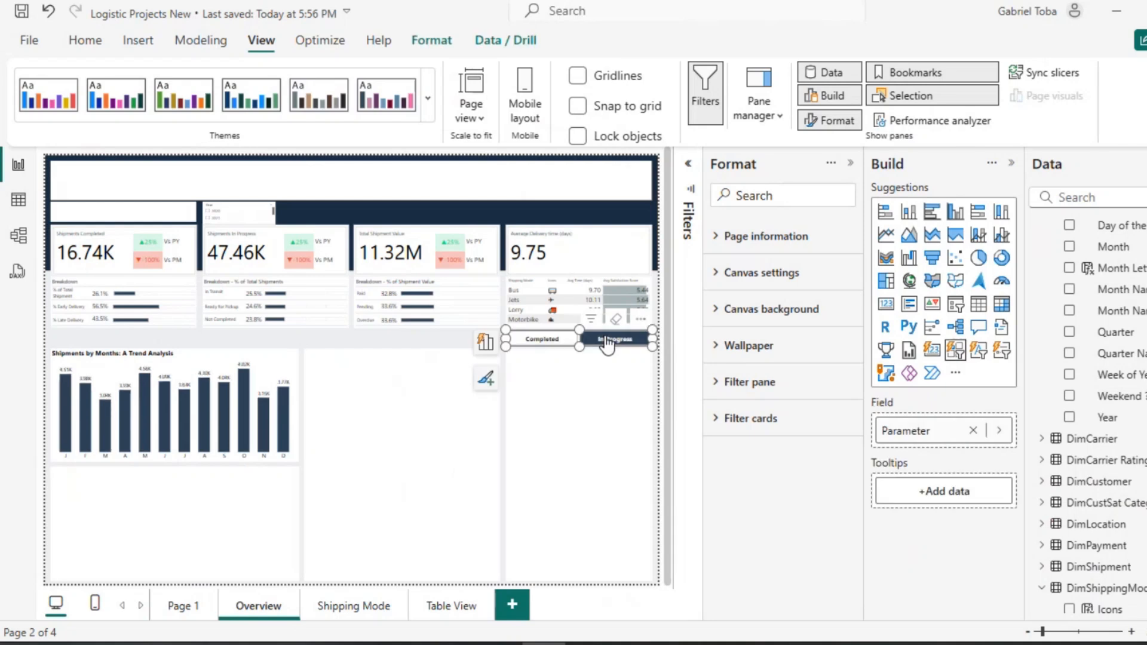
{"action": "left_click", "coordinate": [566, 340]}
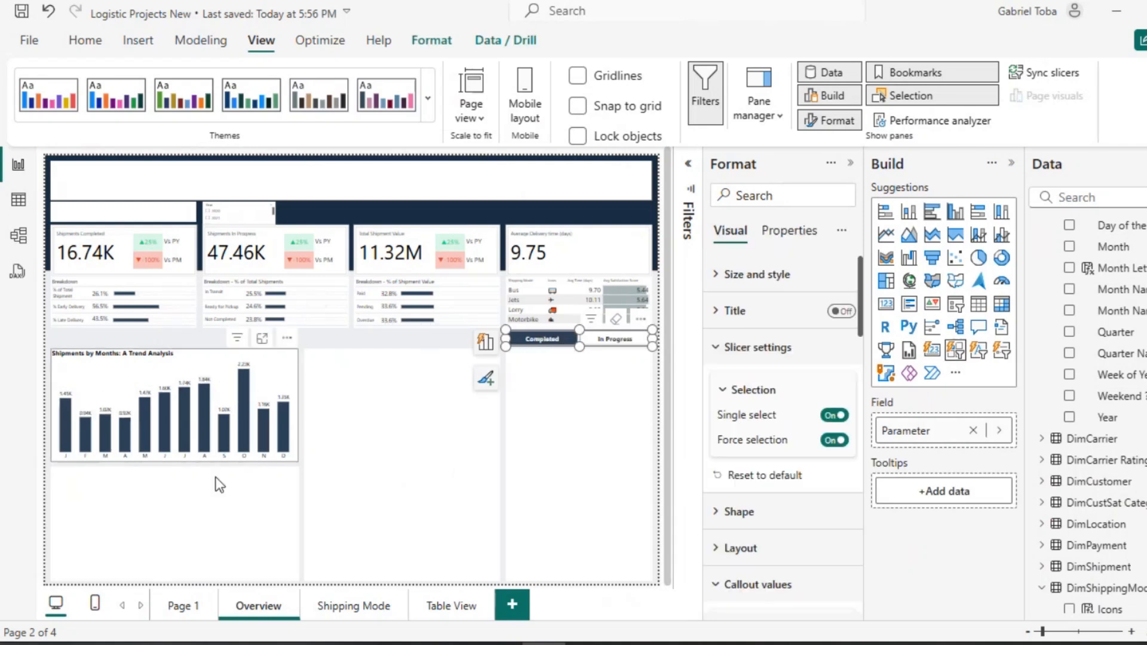
Duplicate the monthly trend chart and place the copy in the empty card directly below the original.
{"action": "left_click", "coordinate": [290, 380]}
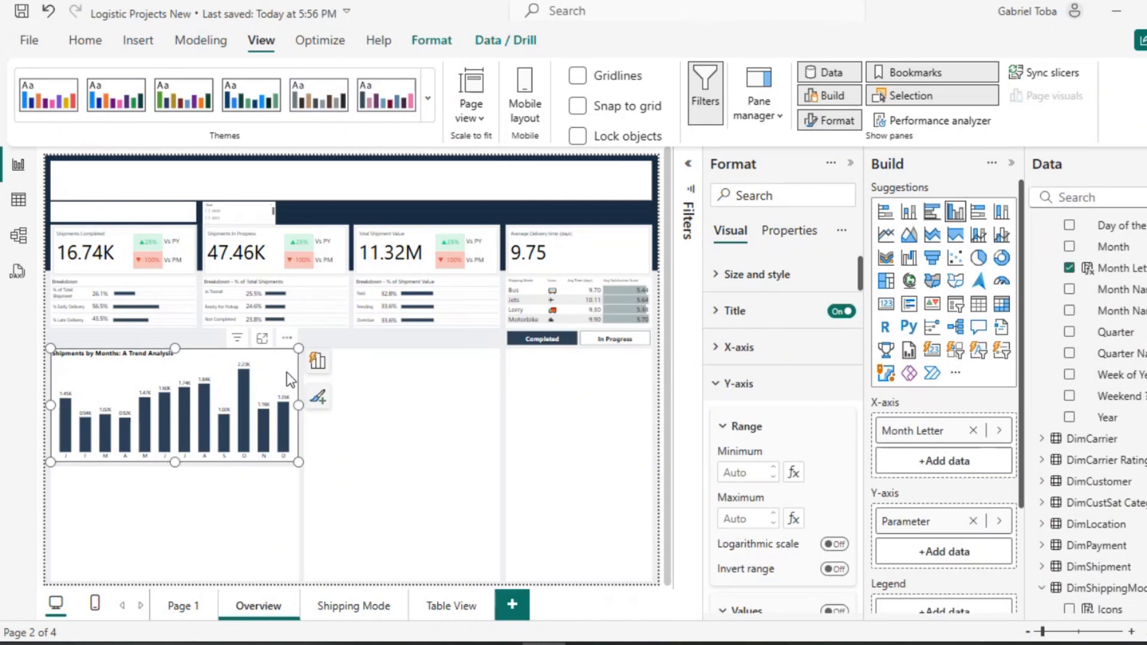
{"action": "key", "text": "ctrl+v"}
{"action": "left_click_drag", "start_coordinate": [287, 375], "coordinate": [284, 504]}
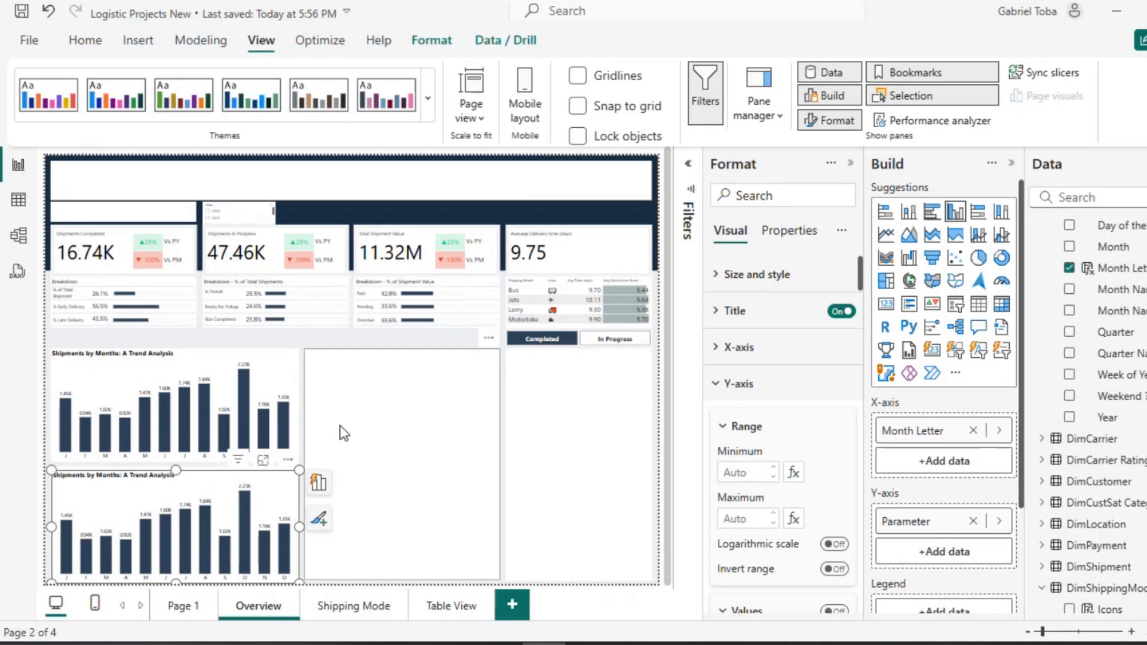
{"action": "left_click_drag", "start_coordinate": [228, 476], "coordinate": [229, 473]}
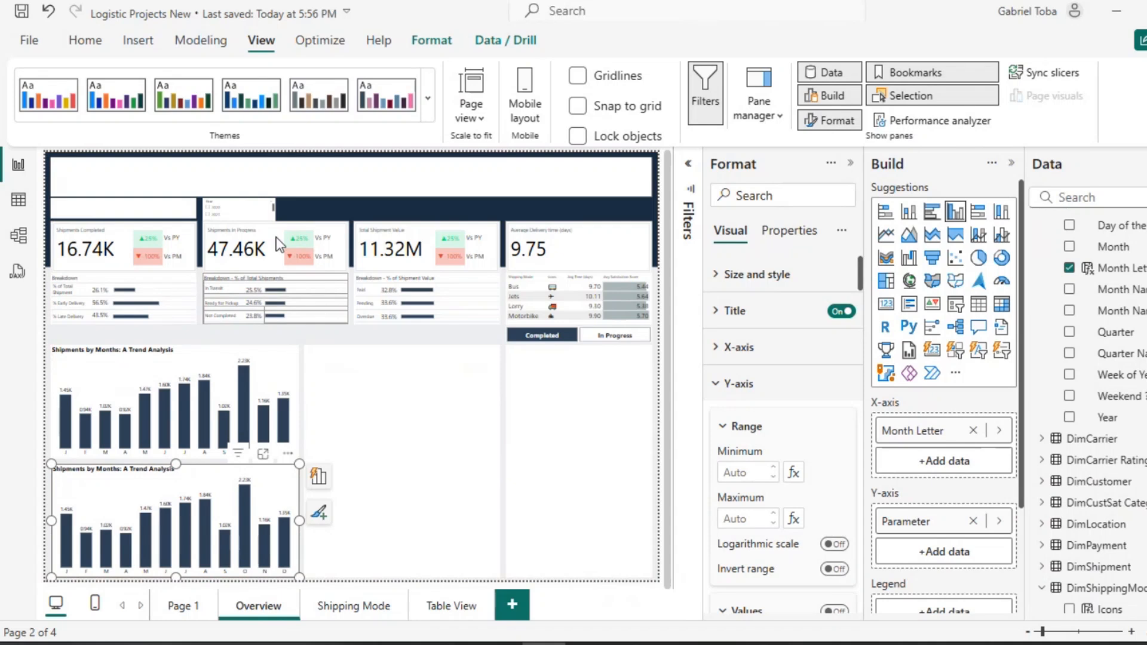
Enlarge the page view, find the background setting by searching "bac", and turn off the upper monthly chart's background.
{"action": "left_click", "coordinate": [471, 108]}
{"action": "left_click", "coordinate": [495, 206]}
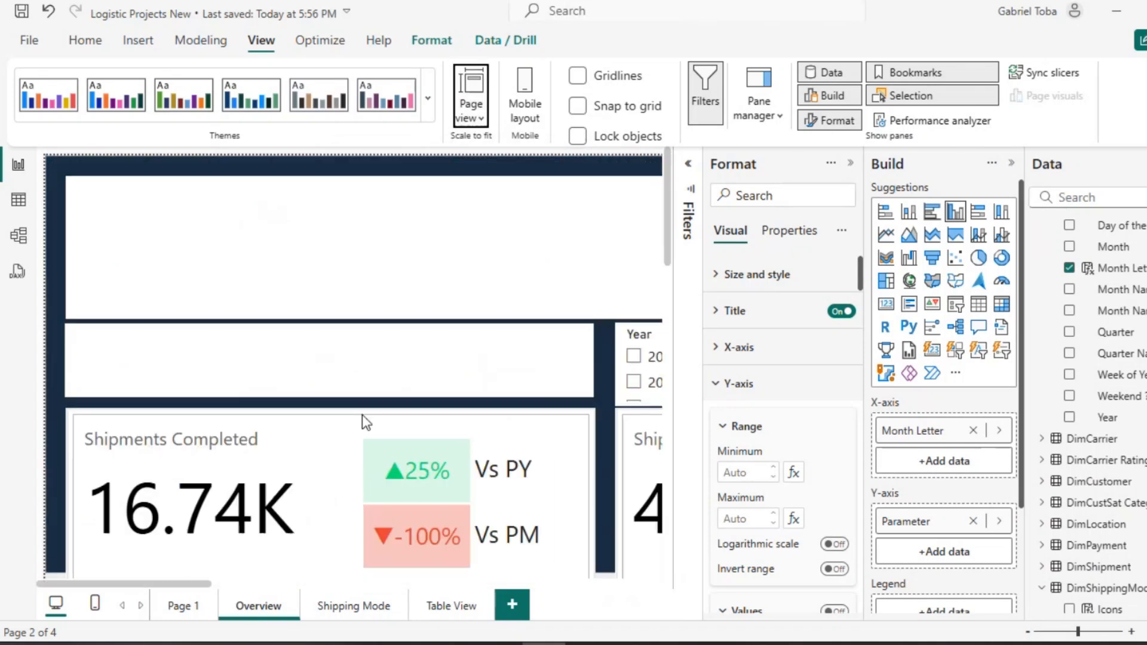
{"action": "scroll", "coordinate": [362, 415], "scroll_direction": "down", "scroll_amount": 10}
{"action": "scroll", "coordinate": [362, 414], "scroll_direction": "down", "scroll_amount": 5}
{"action": "scroll", "coordinate": [362, 414], "scroll_direction": "right", "scroll_amount": 2}
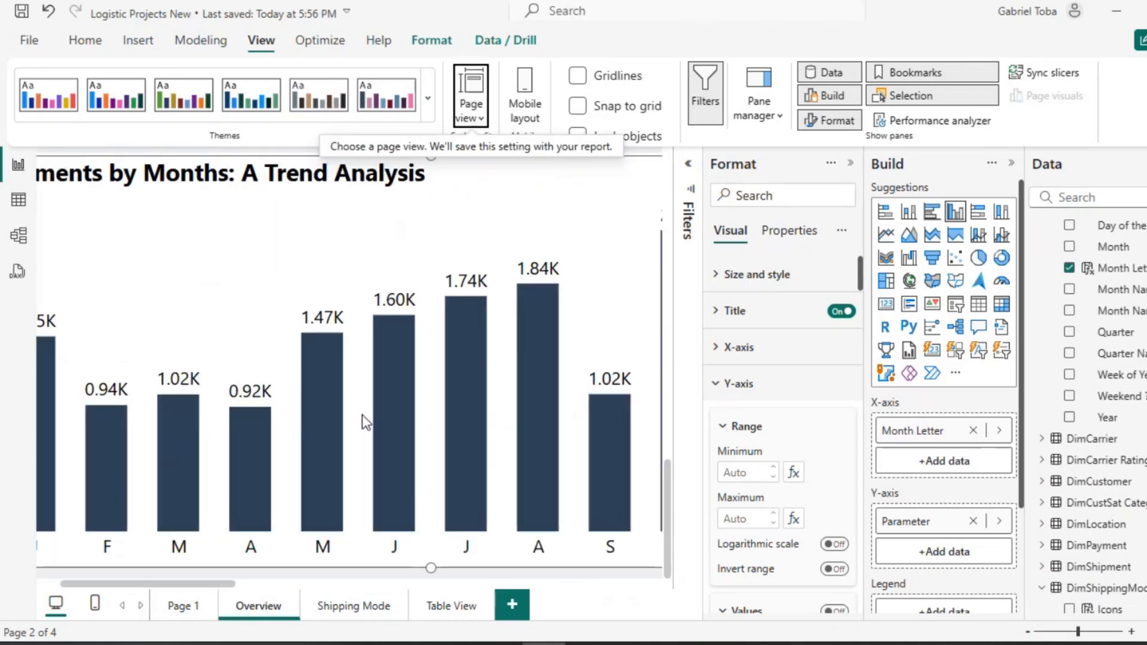
{"action": "left_click", "coordinate": [344, 576]}
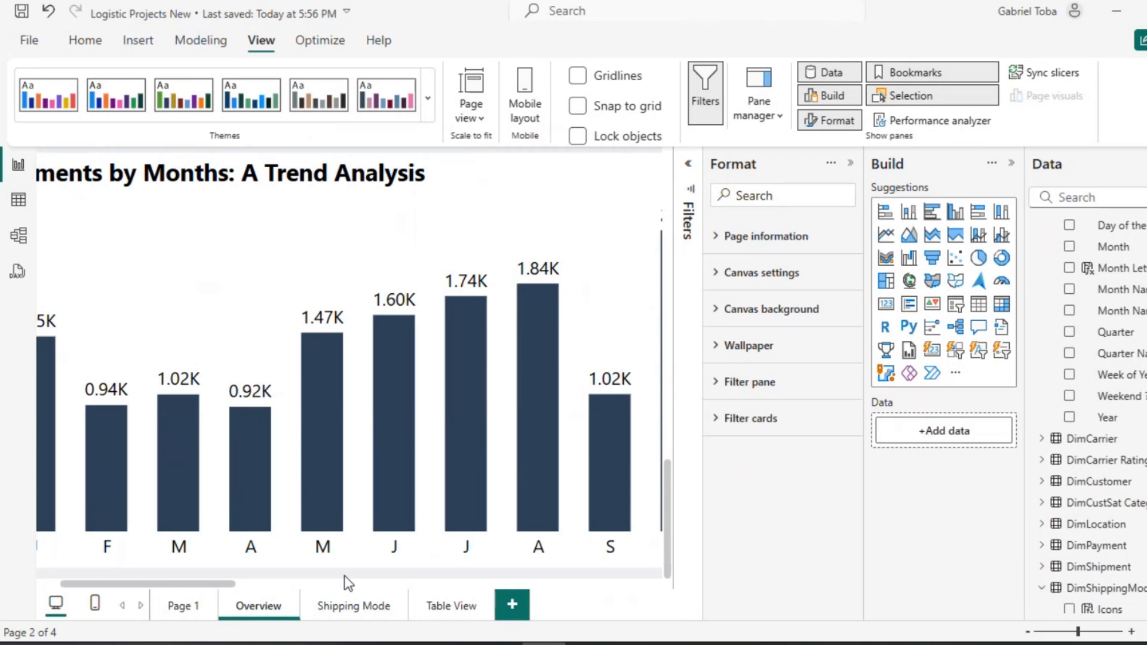
{"action": "scroll", "coordinate": [439, 358], "scroll_direction": "down", "scroll_amount": 1}
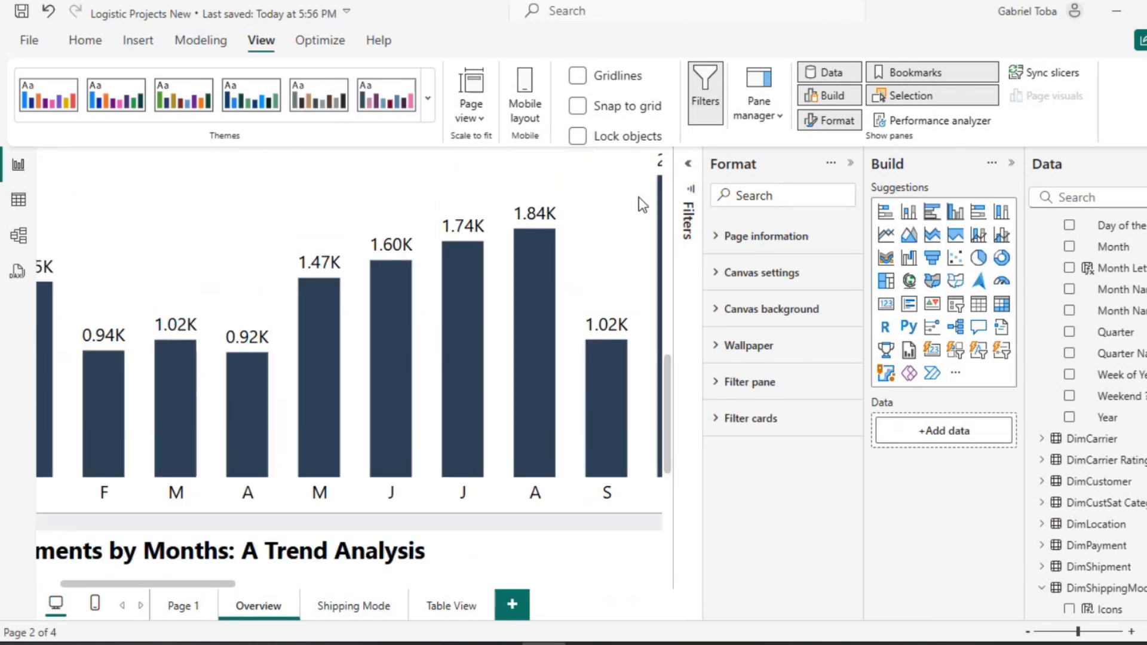
{"action": "left_click", "coordinate": [642, 205]}
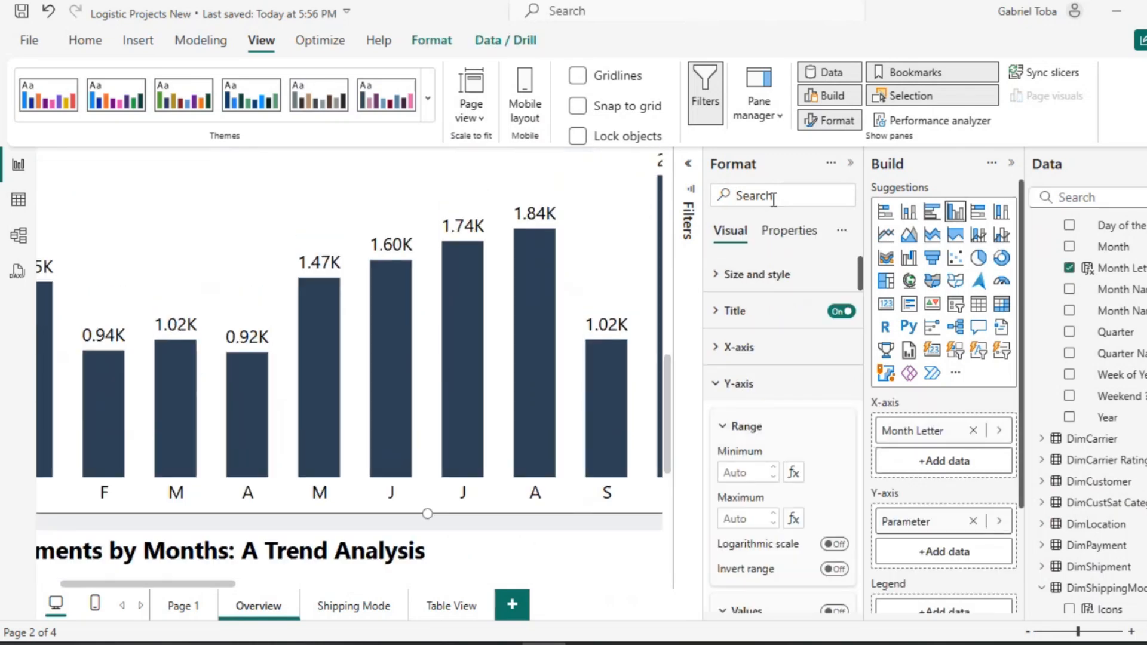
{"action": "type", "text": "bac"}
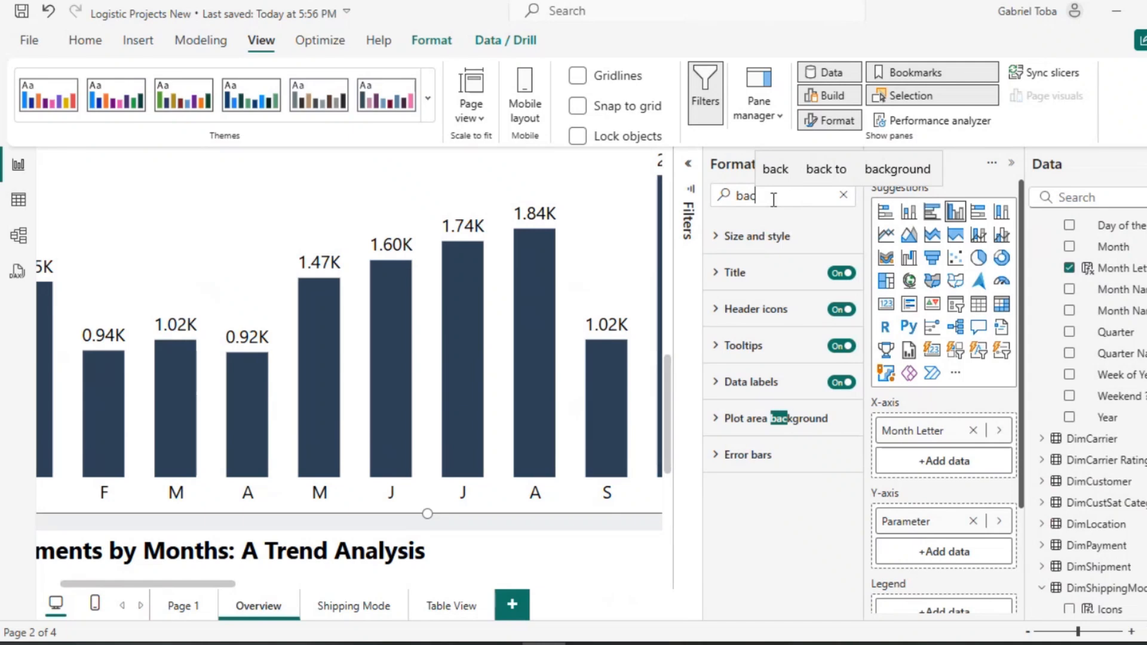
{"action": "left_click", "coordinate": [721, 236]}
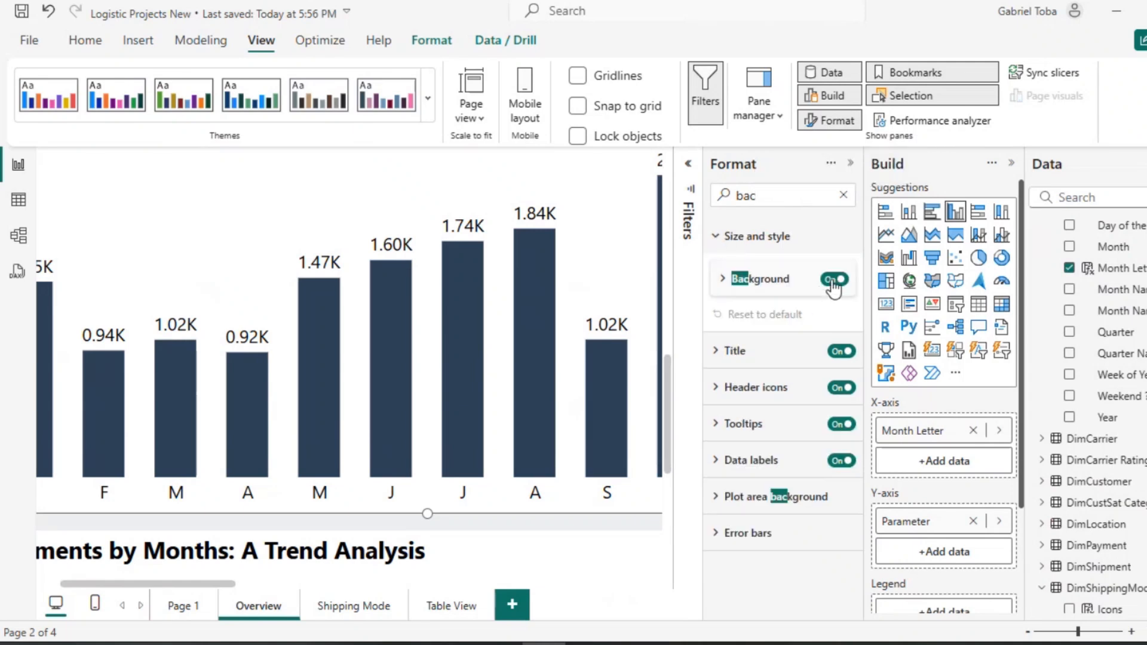
{"action": "left_click", "coordinate": [833, 281]}
{"action": "left_click", "coordinate": [843, 196]}
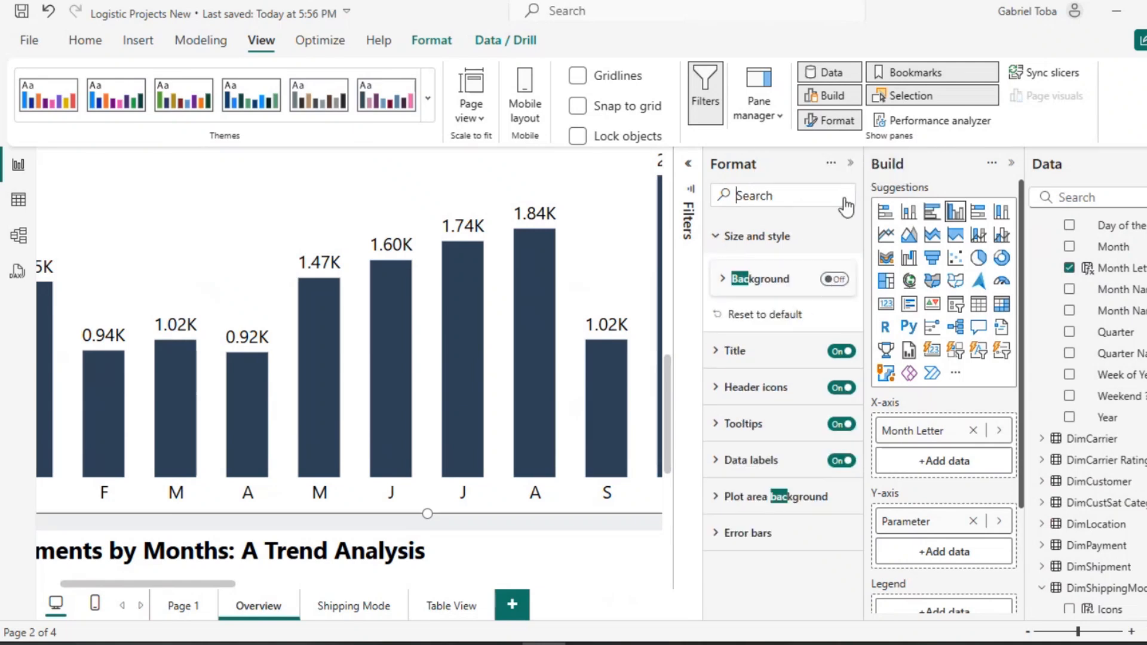
Turn off the lower trend chart's background and replace Month Letter with Year on its x-axis.
{"action": "scroll", "coordinate": [501, 494], "scroll_direction": "down", "scroll_amount": 4}
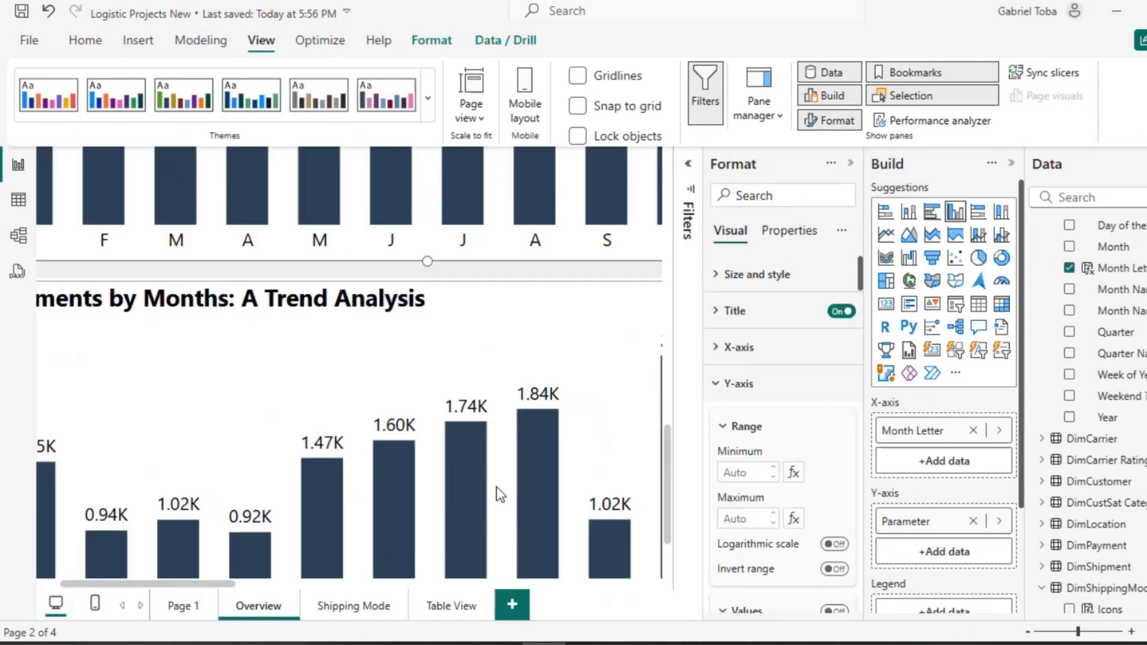
{"action": "left_click", "coordinate": [550, 321]}
{"action": "scroll", "coordinate": [801, 425], "scroll_direction": "down", "scroll_amount": 5}
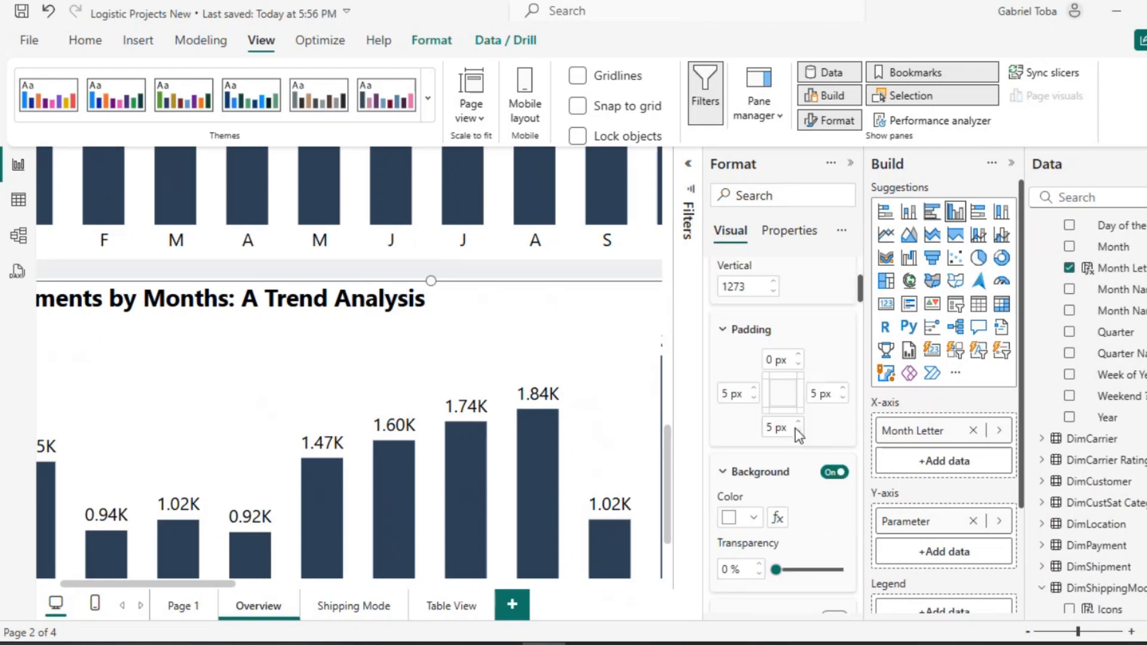
{"action": "left_click", "coordinate": [999, 431]}
{"action": "left_click", "coordinate": [1103, 411]}
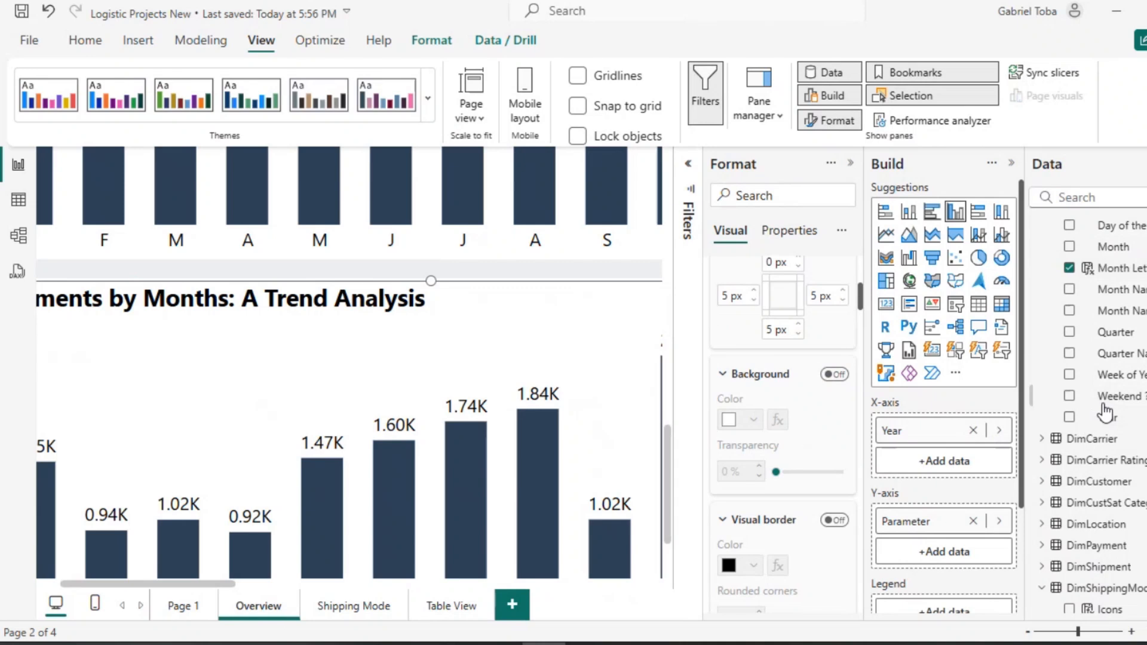
{"action": "scroll", "coordinate": [533, 428], "scroll_direction": "down", "scroll_amount": 2}
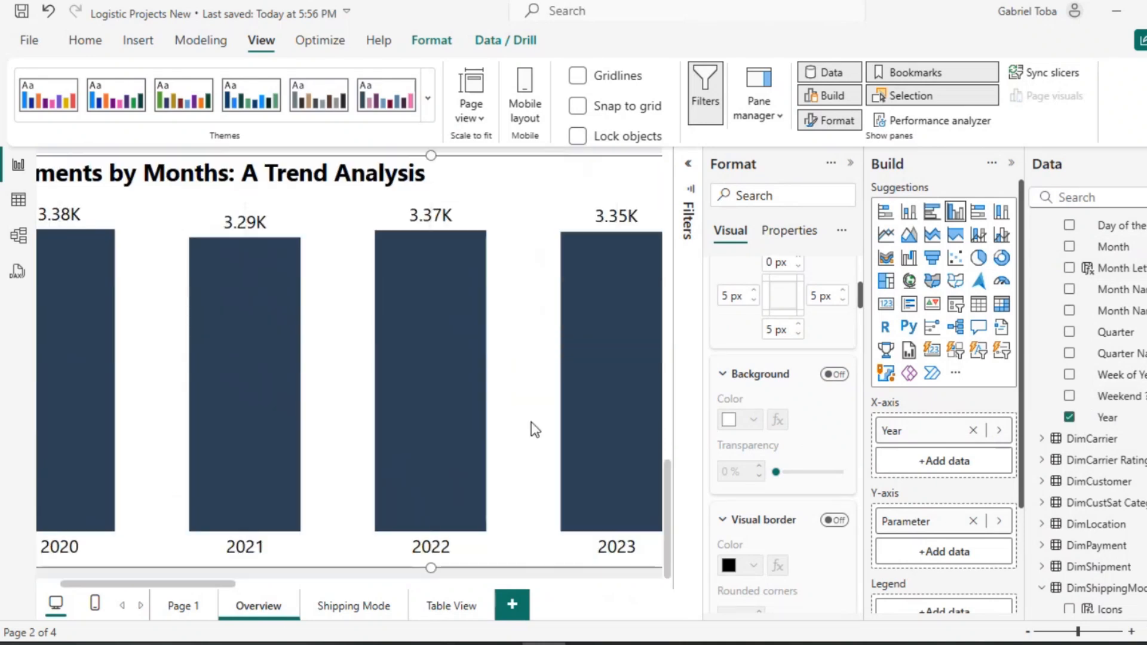
{"action": "scroll", "coordinate": [532, 422], "scroll_direction": "left", "scroll_amount": 2}
{"action": "scroll", "coordinate": [531, 422], "scroll_direction": "right", "scroll_amount": 5}
{"action": "scroll", "coordinate": [532, 422], "scroll_direction": "left", "scroll_amount": 5}
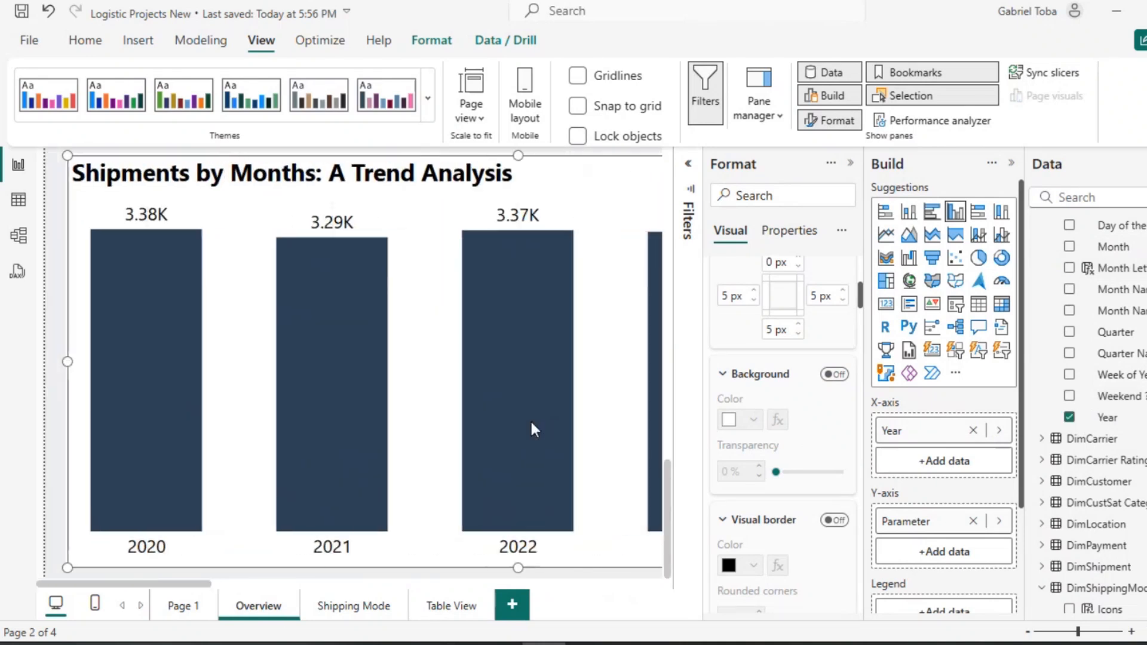
{"action": "scroll", "coordinate": [550, 368], "scroll_direction": "right", "scroll_amount": 4}
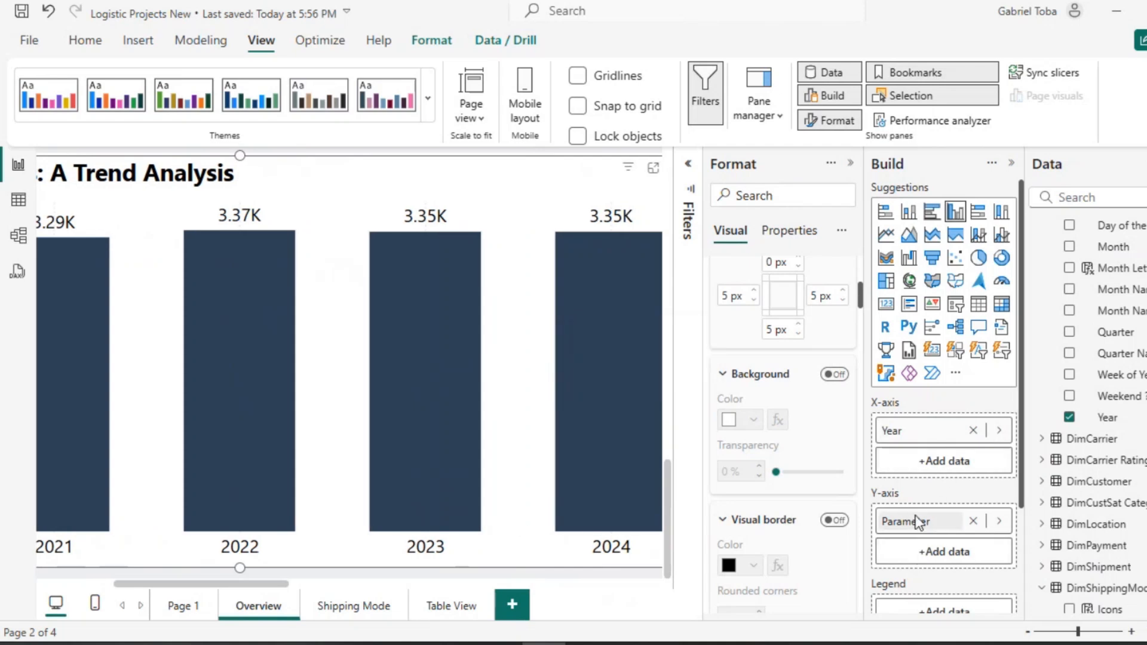
Change the title text of the lower chart to "Yearly Shipments".
{"action": "scroll", "coordinate": [917, 515], "scroll_direction": "down", "scroll_amount": 3}
{"action": "scroll", "coordinate": [917, 515], "scroll_direction": "down", "scroll_amount": 1}
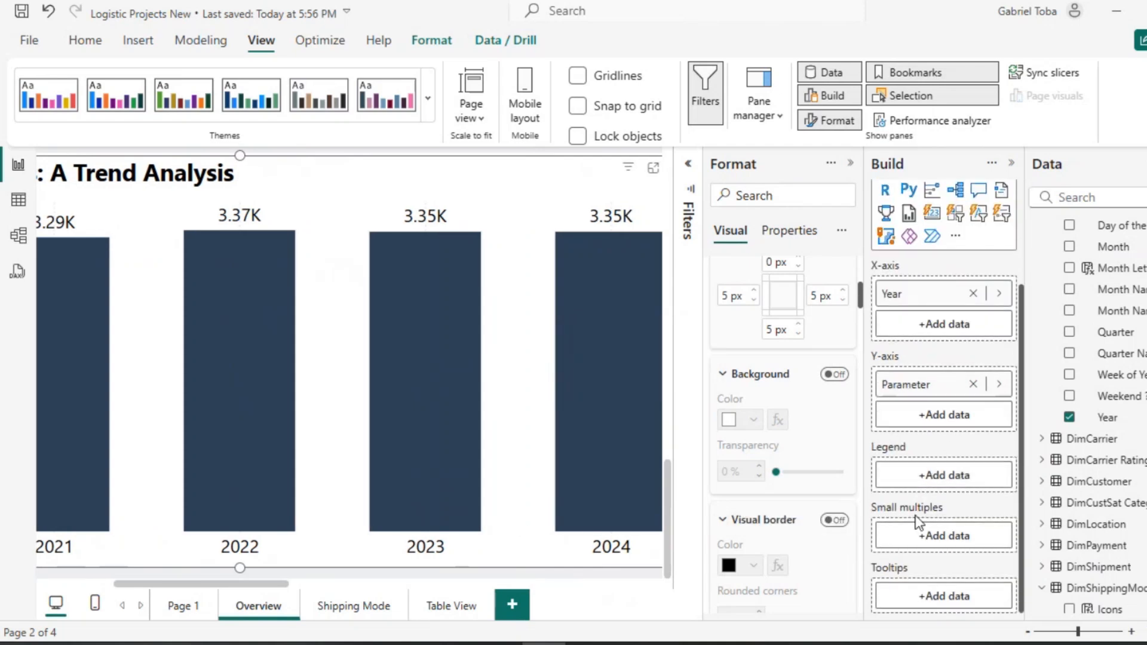
{"action": "scroll", "coordinate": [918, 521], "scroll_direction": "up", "scroll_amount": 3}
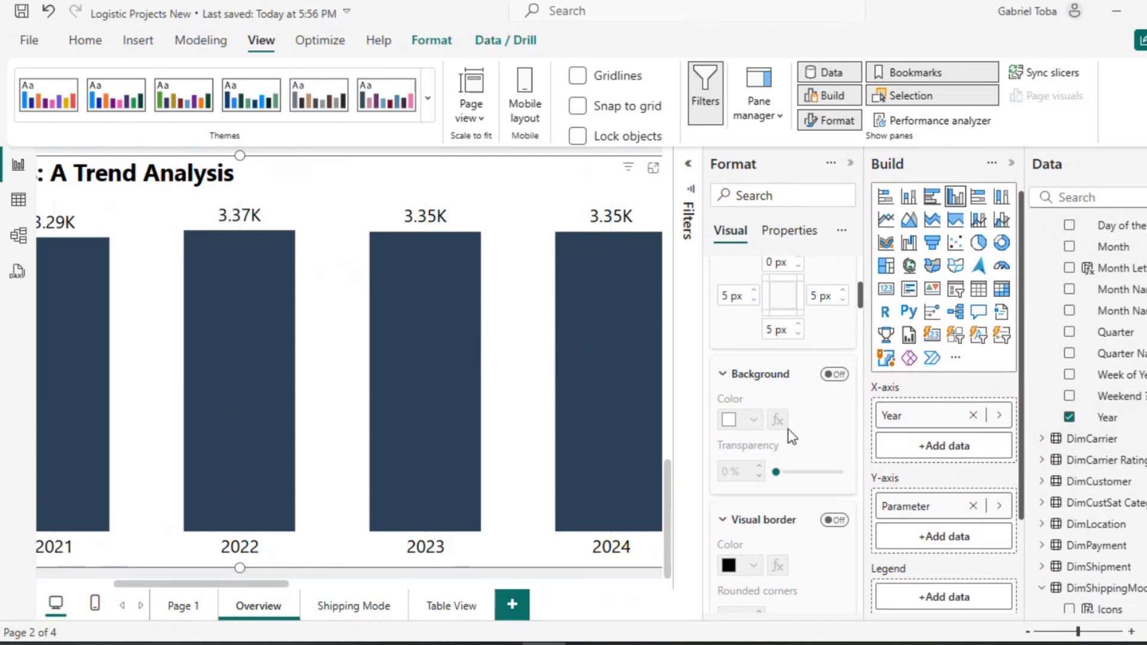
{"action": "scroll", "coordinate": [787, 429], "scroll_direction": "up", "scroll_amount": 3}
{"action": "scroll", "coordinate": [788, 429], "scroll_direction": "up", "scroll_amount": 2}
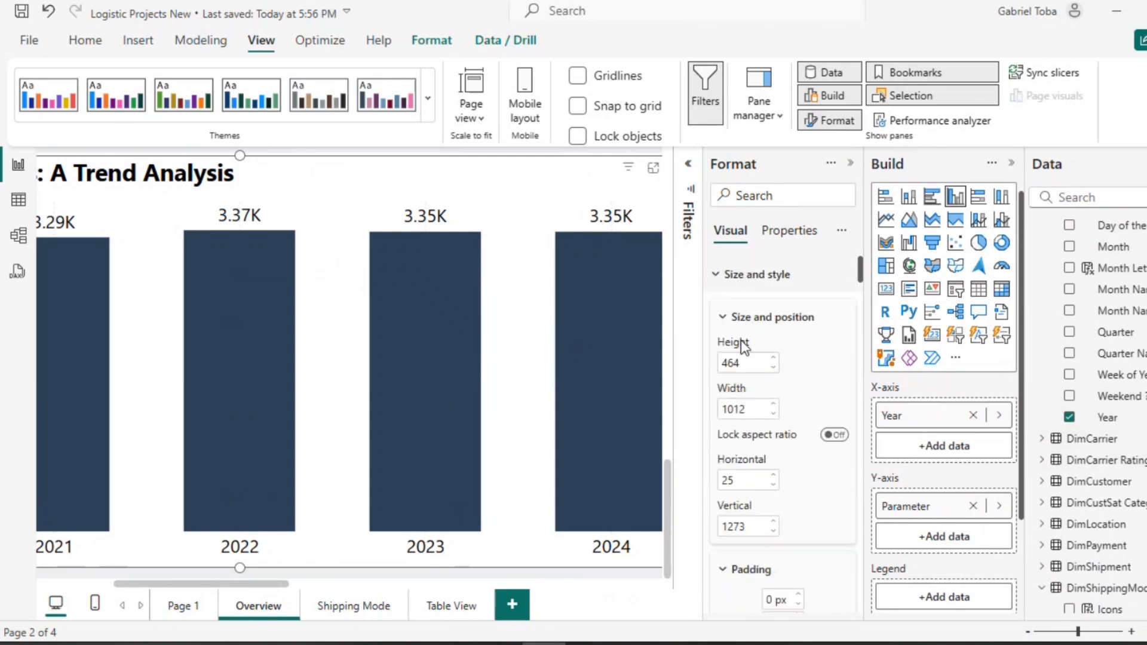
{"action": "left_click", "coordinate": [720, 274]}
{"action": "left_click", "coordinate": [717, 310]}
{"action": "left_click", "coordinate": [788, 400]}
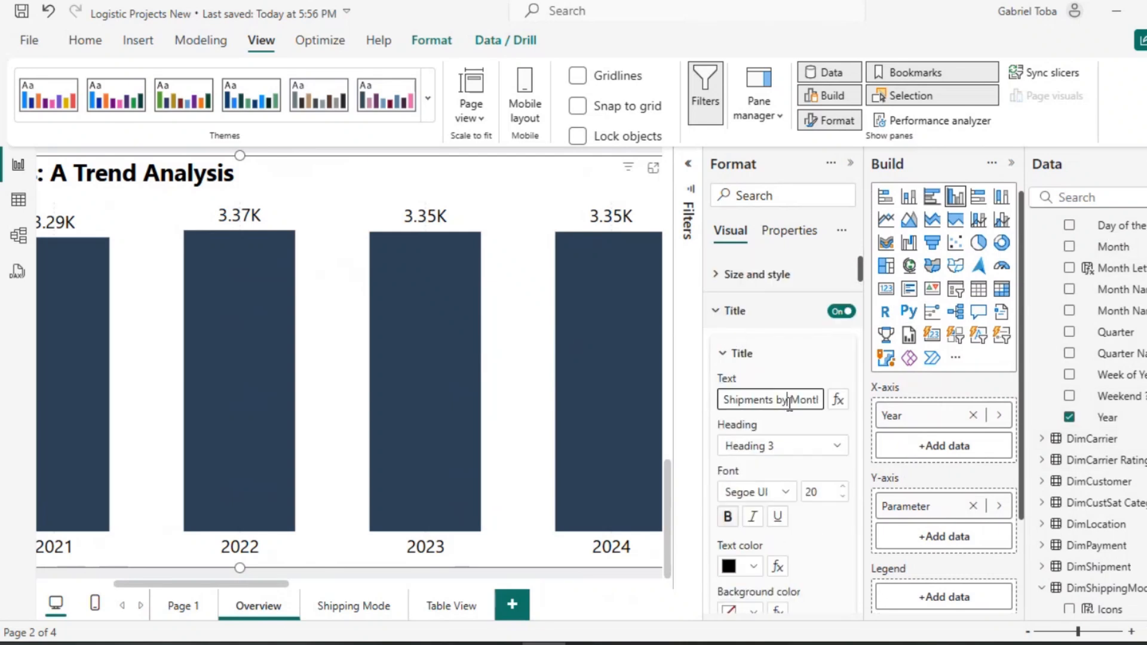
{"action": "key", "text": "Delete"}
{"action": "key", "text": "Delete"}
{"action": "key", "text": "Delete"}
{"action": "key", "text": "Delete"}
{"action": "key", "text": "Delete"}
{"action": "key", "text": "Delete"}
{"action": "key", "text": "Delete"}
{"action": "key", "text": "Delete"}
{"action": "key", "text": "Delete"}
{"action": "key", "text": "Delete"}
{"action": "key", "text": "Delete"}
{"action": "key", "text": "Delete"}
{"action": "key", "text": "Delete"}
{"action": "key", "text": "Delete"}
{"action": "key", "text": "Delete"}
{"action": "key", "text": "Delete"}
{"action": "key", "text": "Delete"}
{"action": "key", "text": "Delete"}
{"action": "key", "text": "Delete"}
{"action": "key", "text": "Delete"}
{"action": "key", "text": "ctrl+a"}
{"action": "key", "text": "BackSpace"}
{"action": "type", "text": "Year"}
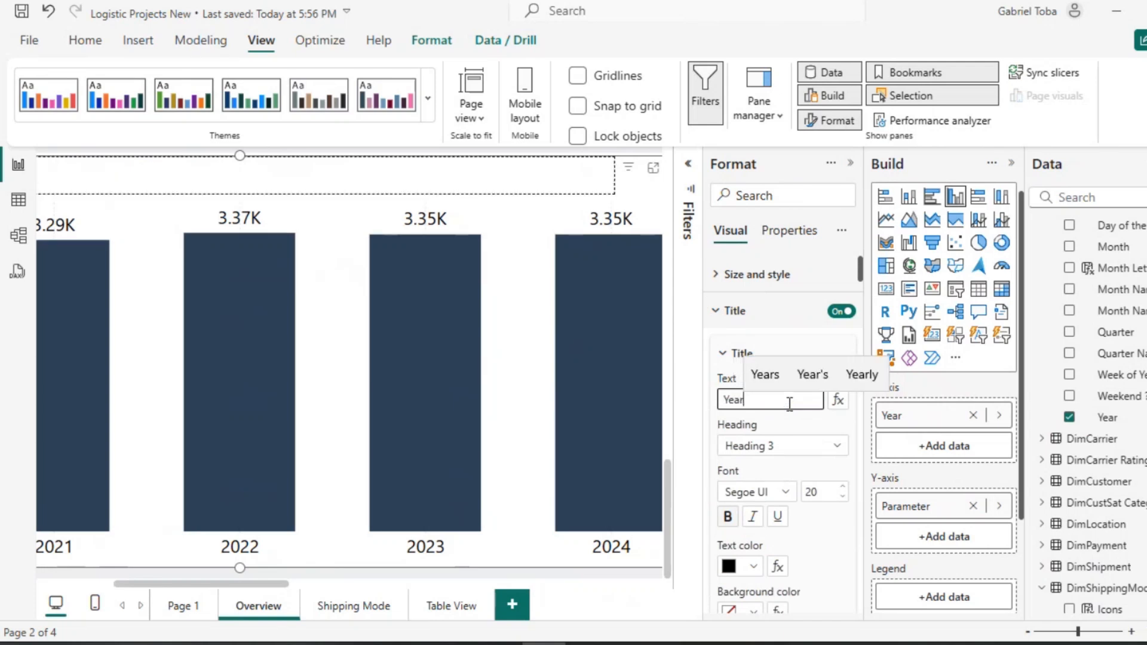
{"action": "type", "text": "ly Shipments"}
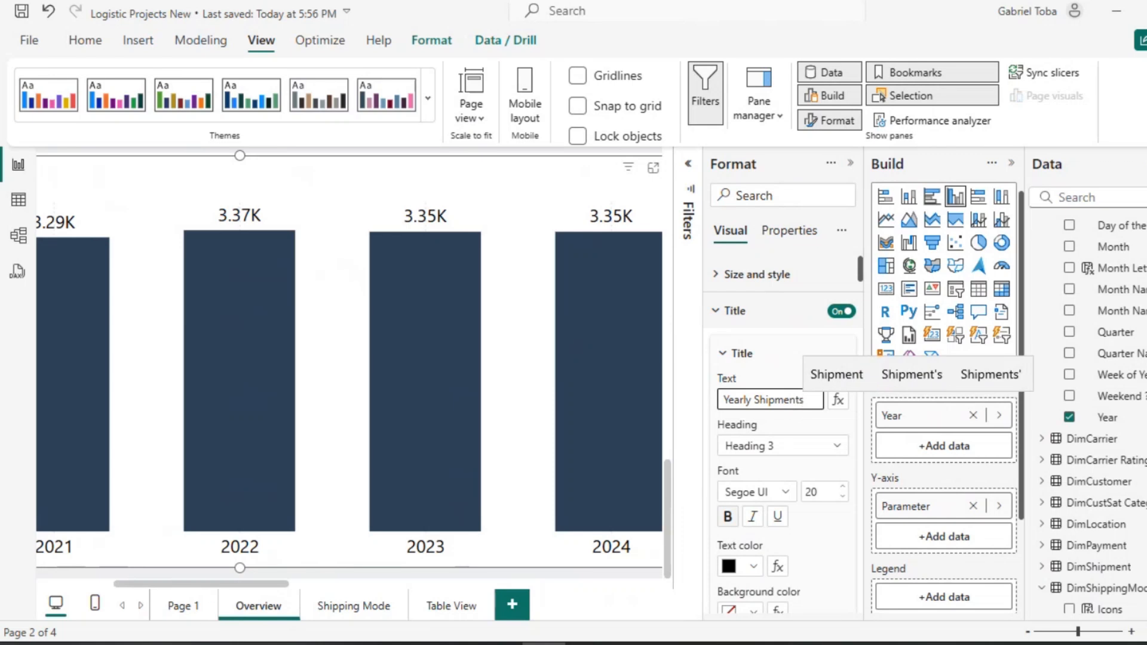
{"action": "key", "text": "Return"}
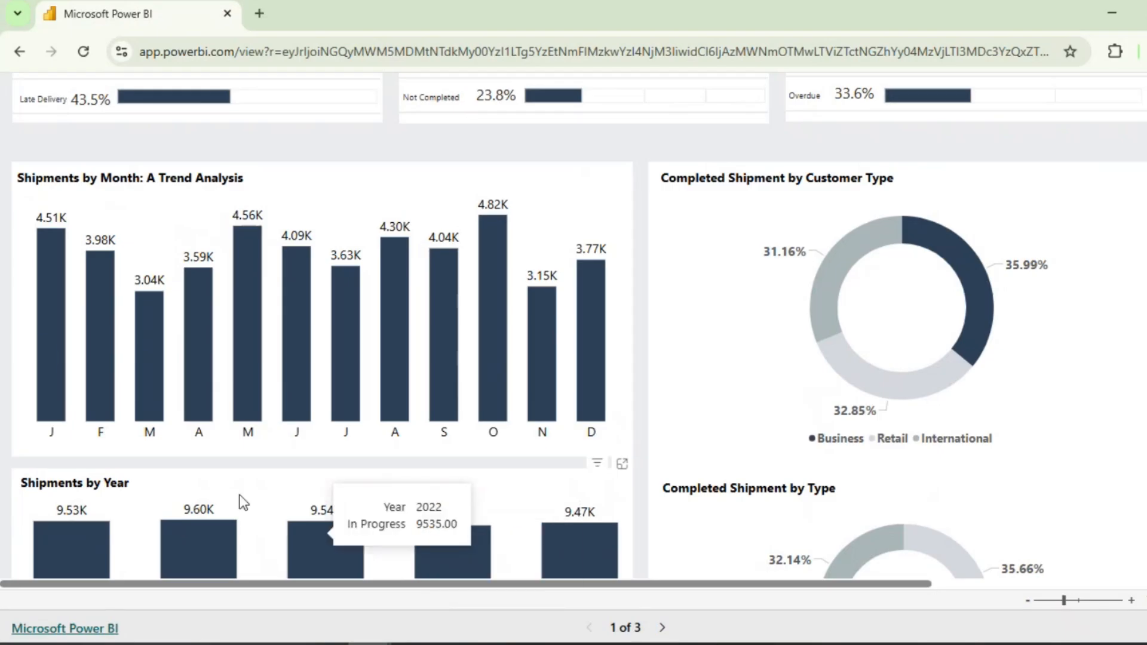
Check the yearly and donut charts in the browser's reference dashboard, return to the Power BI report and fit its page to width.
{"action": "scroll", "coordinate": [920, 122], "scroll_direction": "down", "scroll_amount": 3}
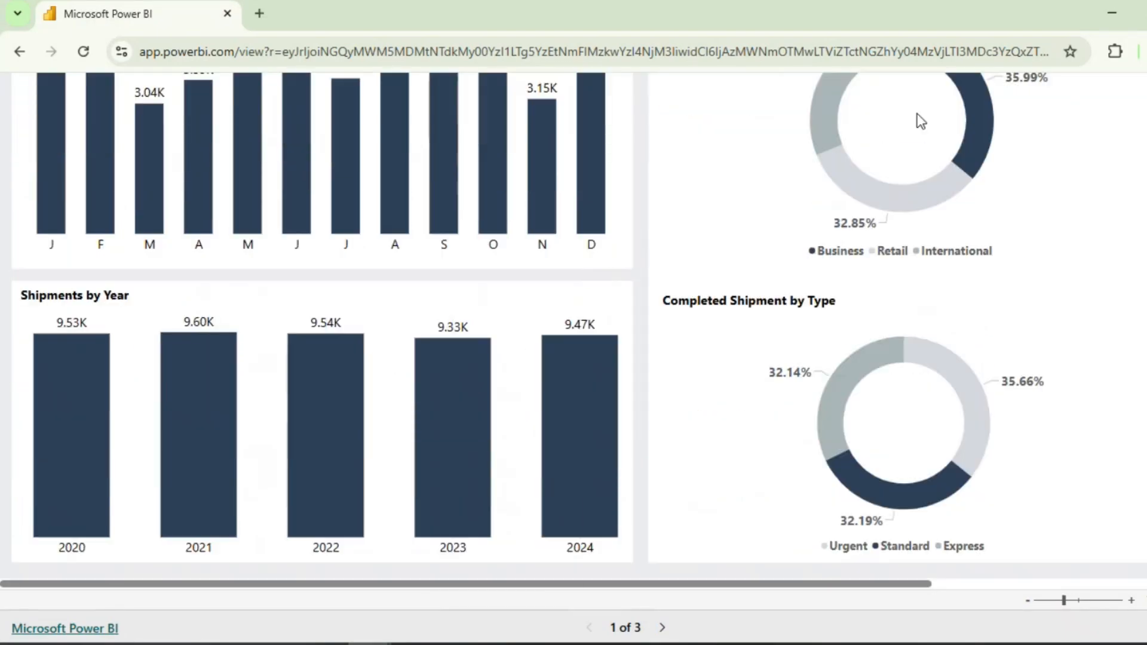
{"action": "left_click", "coordinate": [1111, 12]}
{"action": "scroll", "coordinate": [440, 381], "scroll_direction": "down", "scroll_amount": 2}
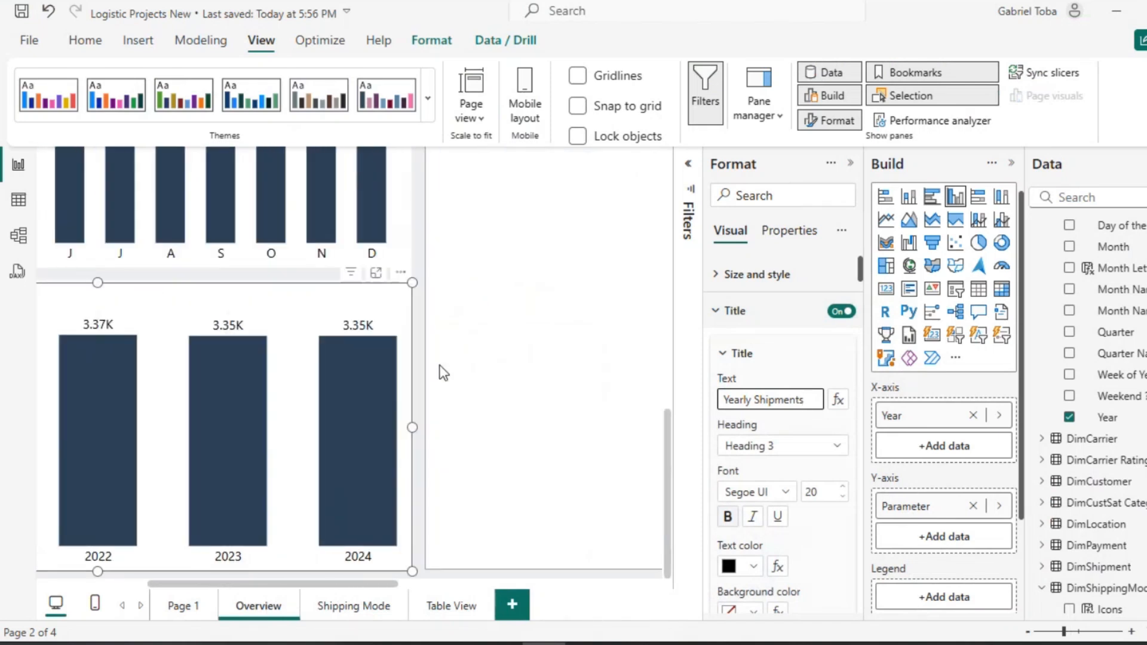
{"action": "left_click", "coordinate": [478, 117]}
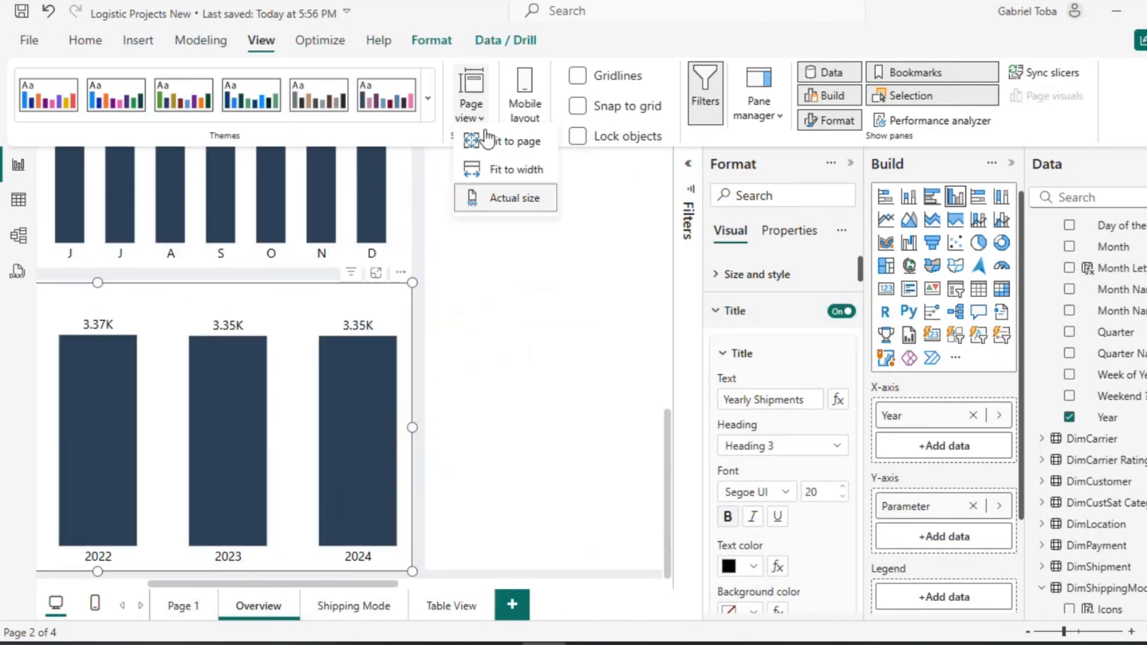
{"action": "left_click", "coordinate": [490, 177]}
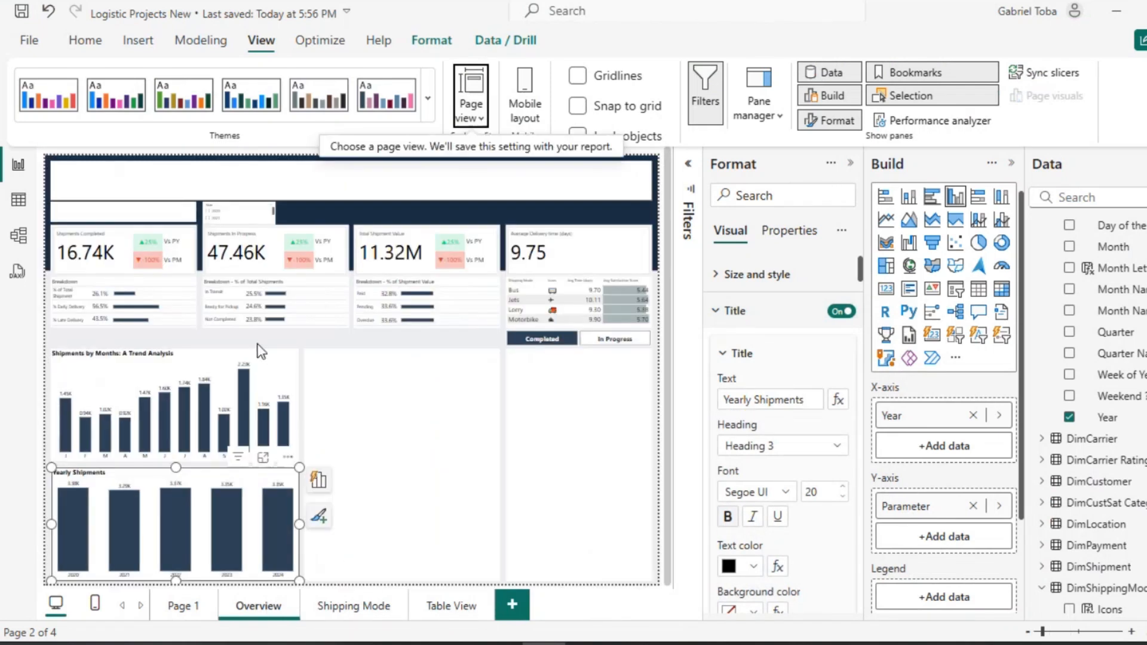
{"action": "left_click", "coordinate": [311, 357]}
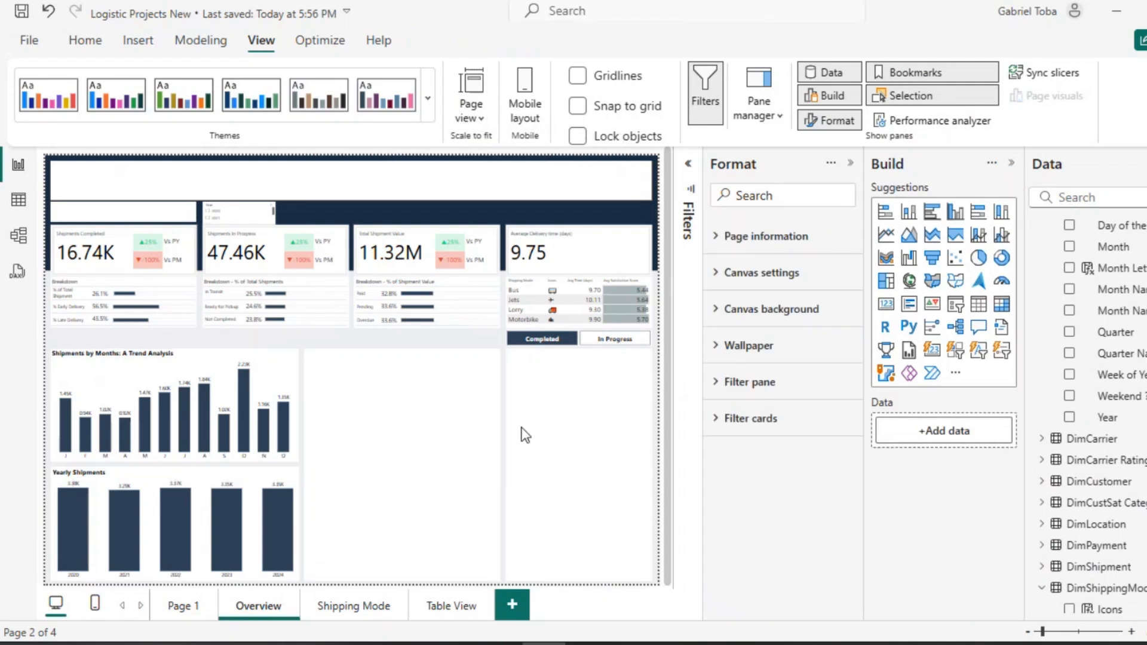
Insert a donut chart in the empty card beside the monthly chart and add the Parameter and DimCustomer Customer Type fields.
{"action": "left_click", "coordinate": [1002, 258]}
{"action": "left_click_drag", "start_coordinate": [126, 206], "coordinate": [424, 388]}
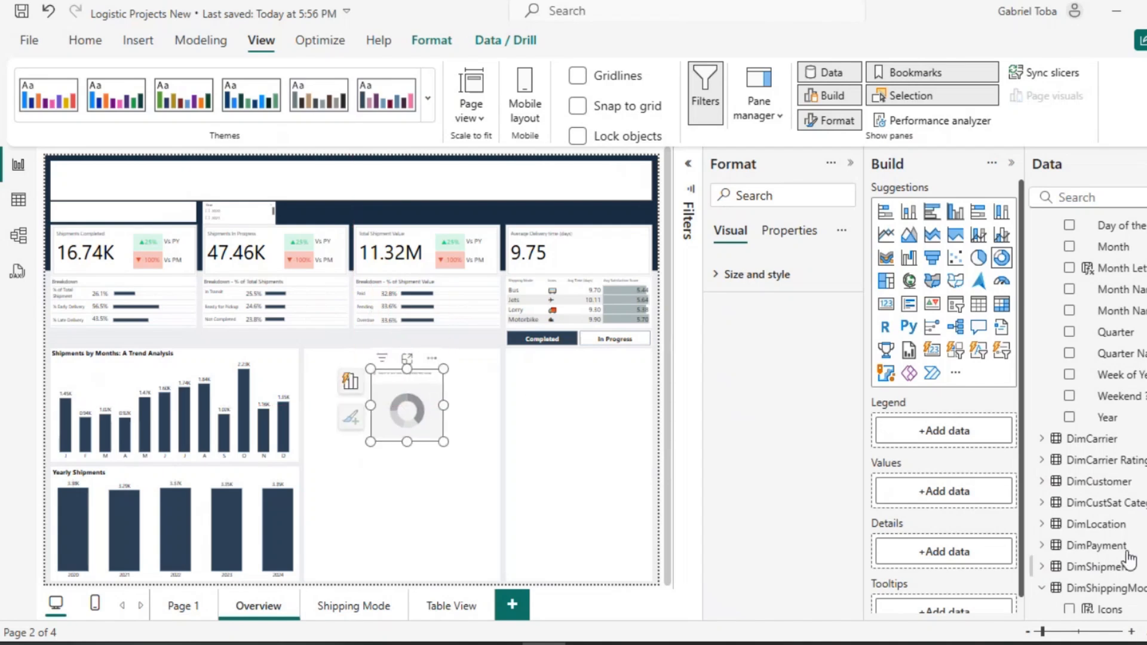
{"action": "scroll", "coordinate": [1075, 538], "scroll_direction": "down", "scroll_amount": 2}
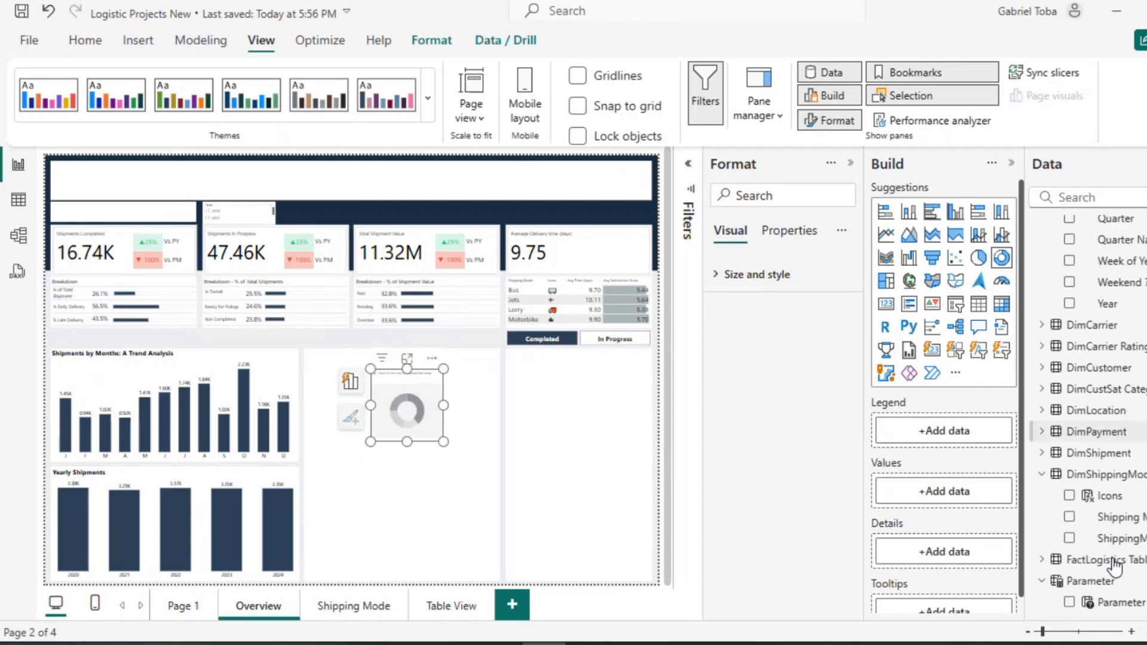
{"action": "left_click", "coordinate": [1068, 602]}
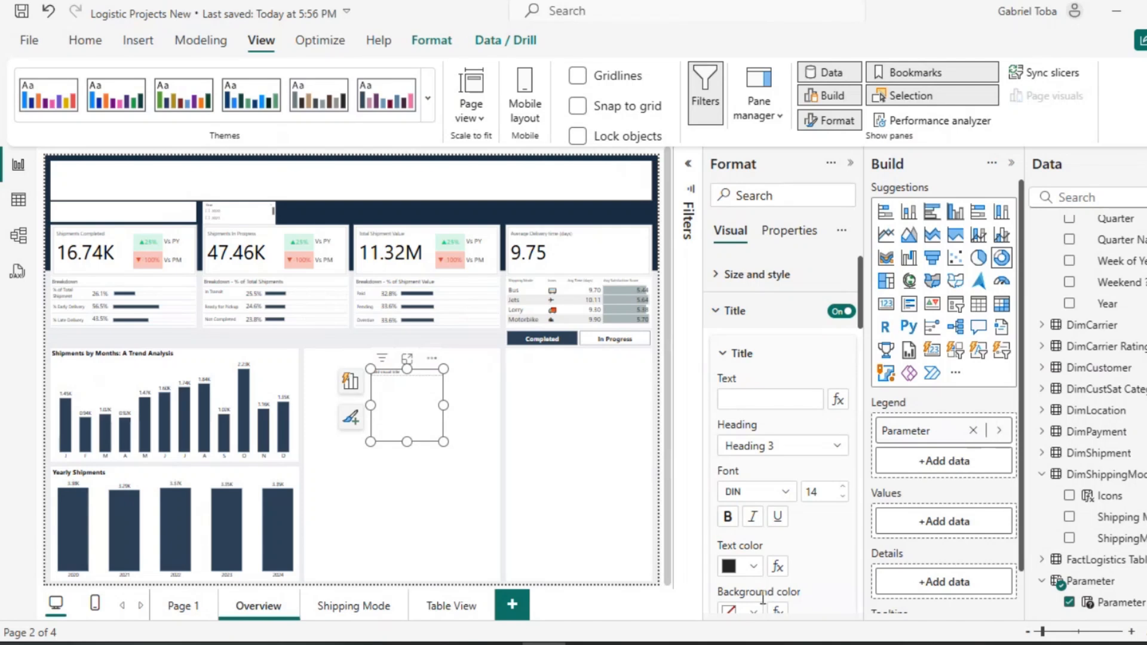
{"action": "left_click", "coordinate": [1042, 368]}
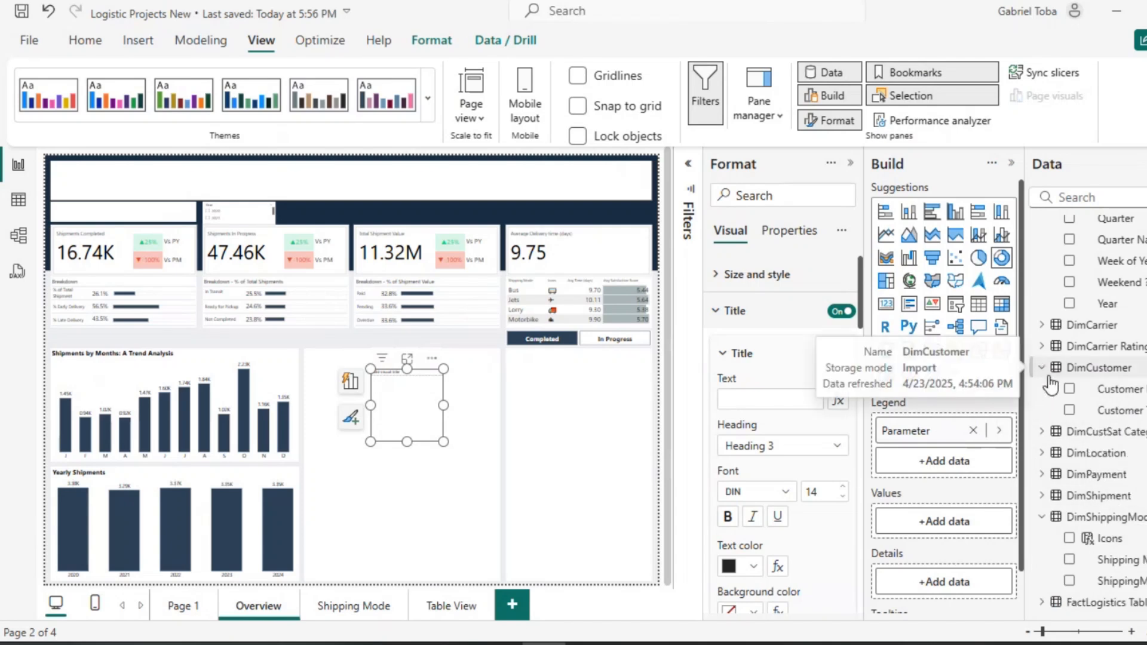
{"action": "left_click", "coordinate": [1070, 411]}
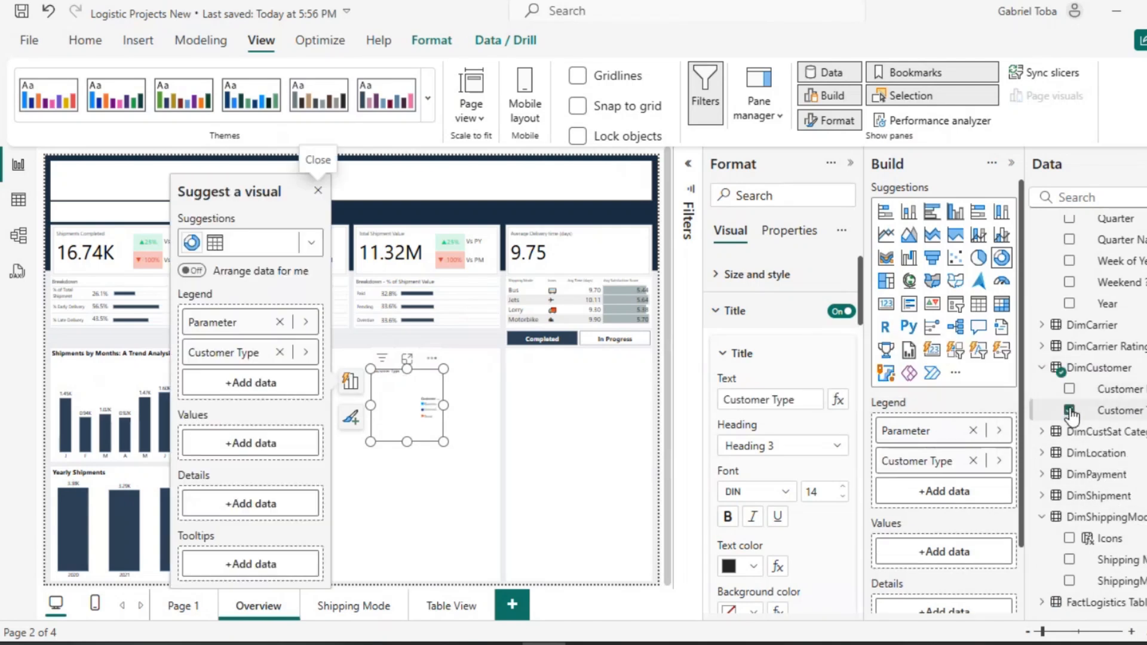
Resize the donut chart to span the middle card's width and fill most of its upper half.
{"action": "left_click_drag", "start_coordinate": [444, 442], "coordinate": [497, 464]}
{"action": "left_click_drag", "start_coordinate": [371, 464], "coordinate": [307, 462]}
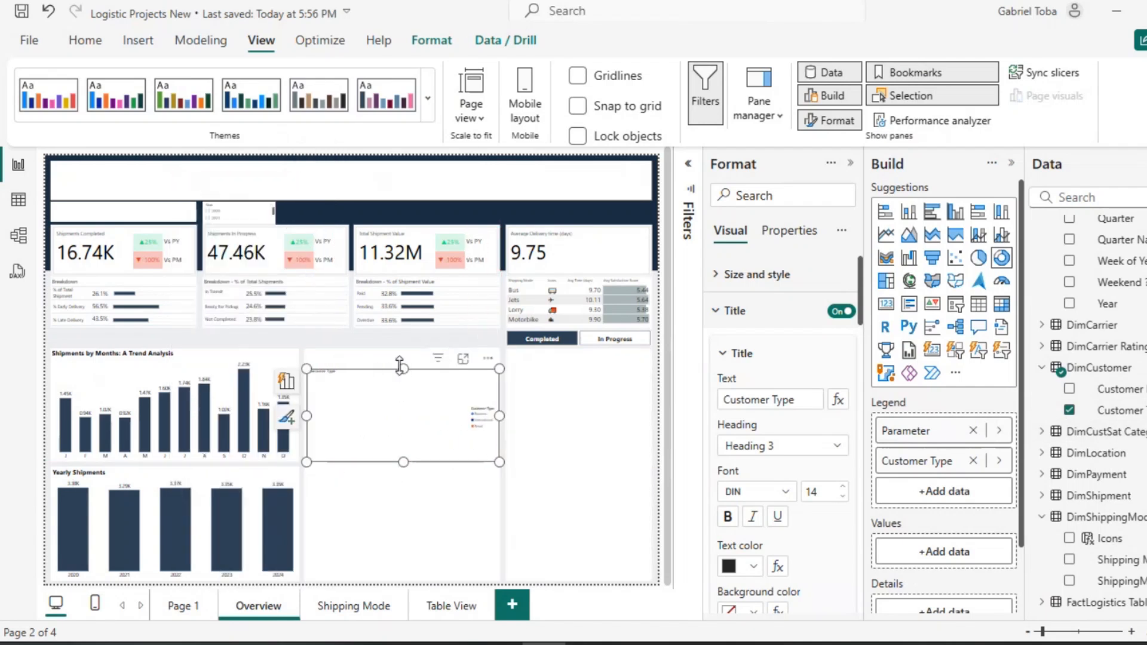
{"action": "left_click_drag", "start_coordinate": [400, 366], "coordinate": [400, 353]}
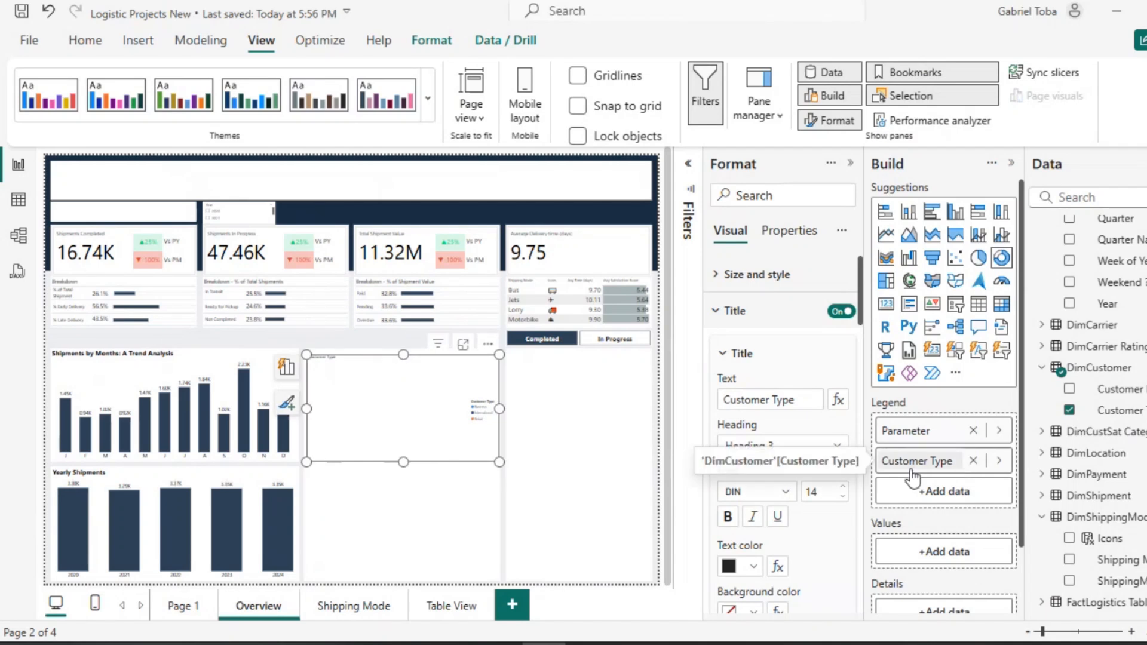
Move Parameter from the donut chart's legend to its values and stretch the chart up to the card's upper edge.
{"action": "scroll", "coordinate": [959, 469], "scroll_direction": "down", "scroll_amount": 1}
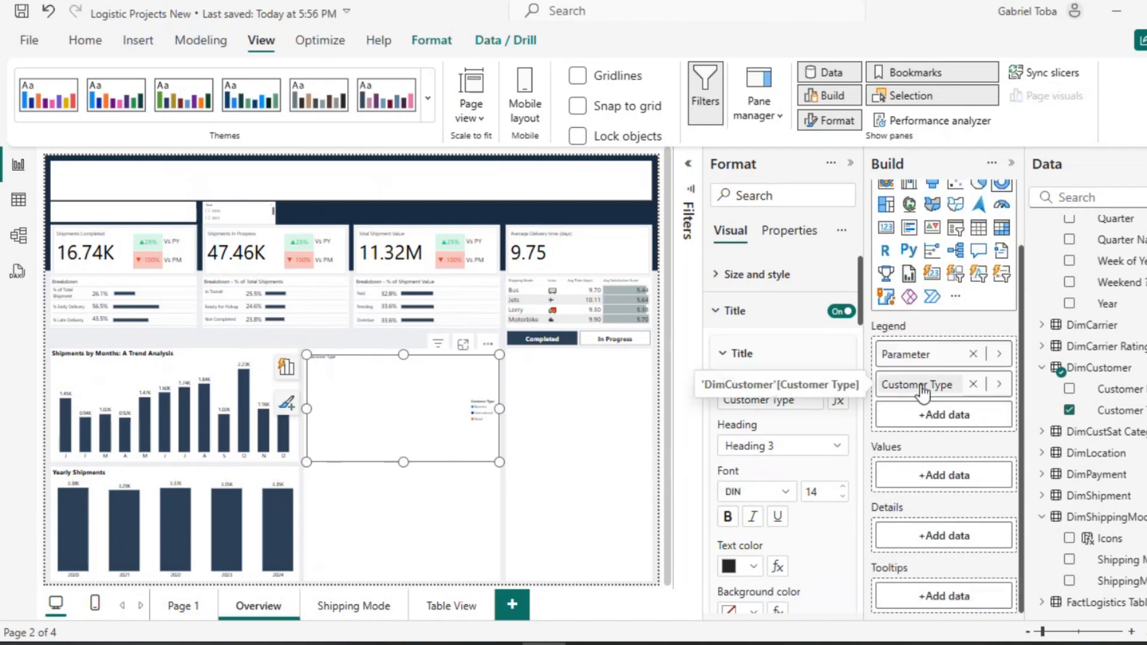
{"action": "left_click_drag", "start_coordinate": [914, 354], "coordinate": [927, 474]}
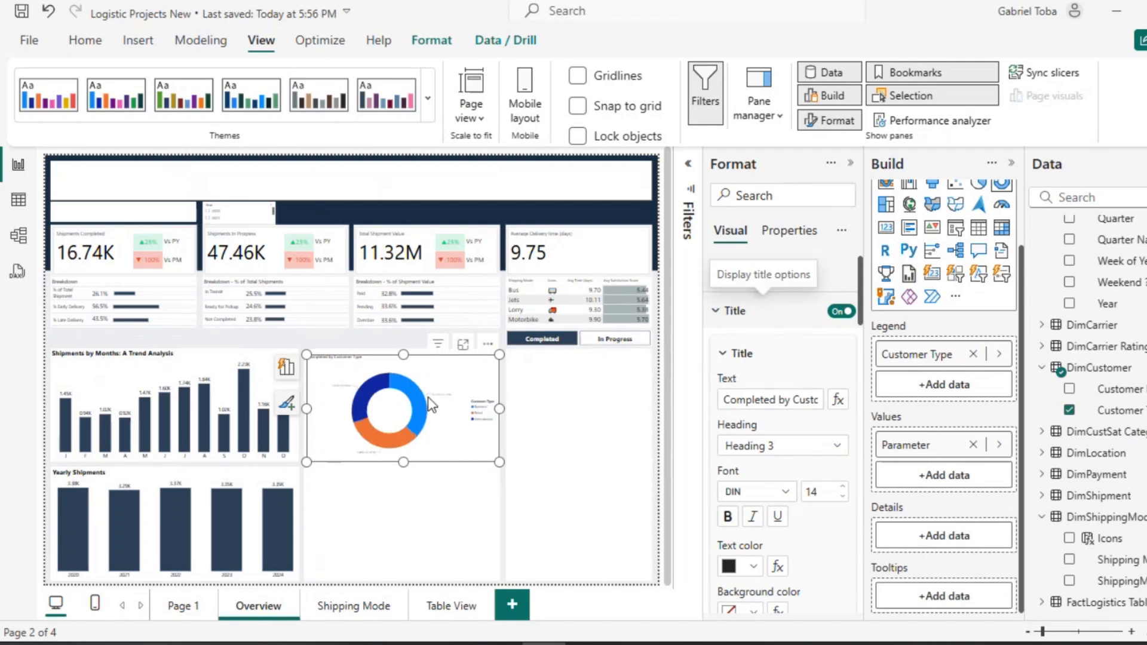
{"action": "left_click_drag", "start_coordinate": [406, 353], "coordinate": [405, 348]}
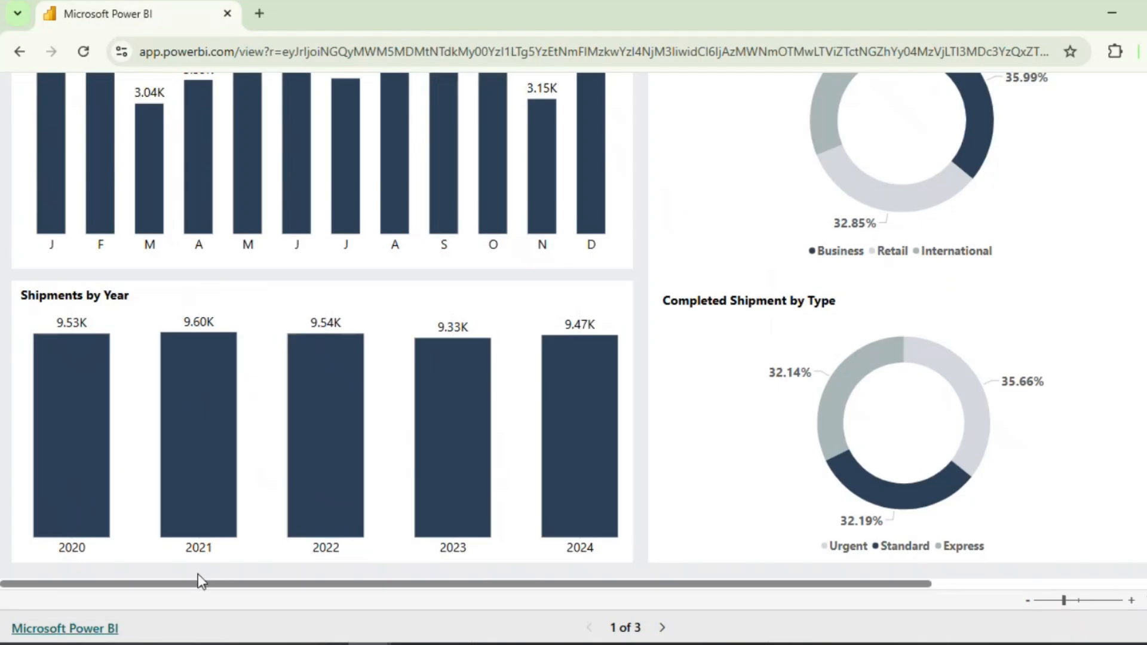
Check the customer type donut in the reference dashboard, and set the new donut chart's title font to Segoe UI, size 20.
{"action": "scroll", "coordinate": [728, 364], "scroll_direction": "up", "scroll_amount": 3}
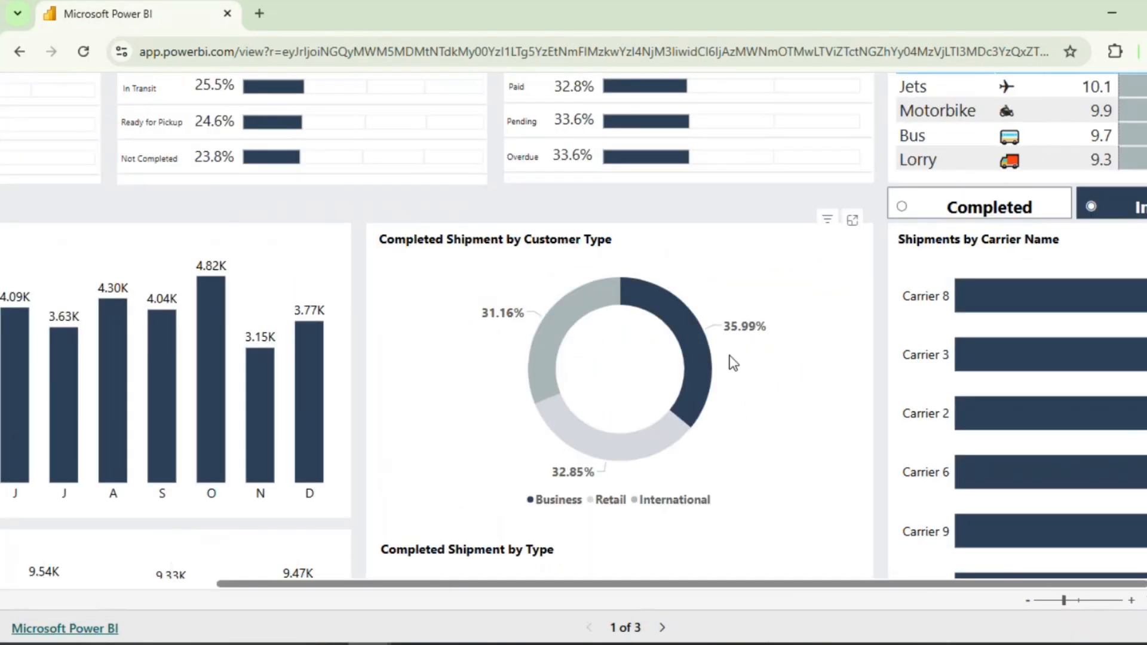
{"action": "scroll", "coordinate": [733, 363], "scroll_direction": "down", "scroll_amount": 4}
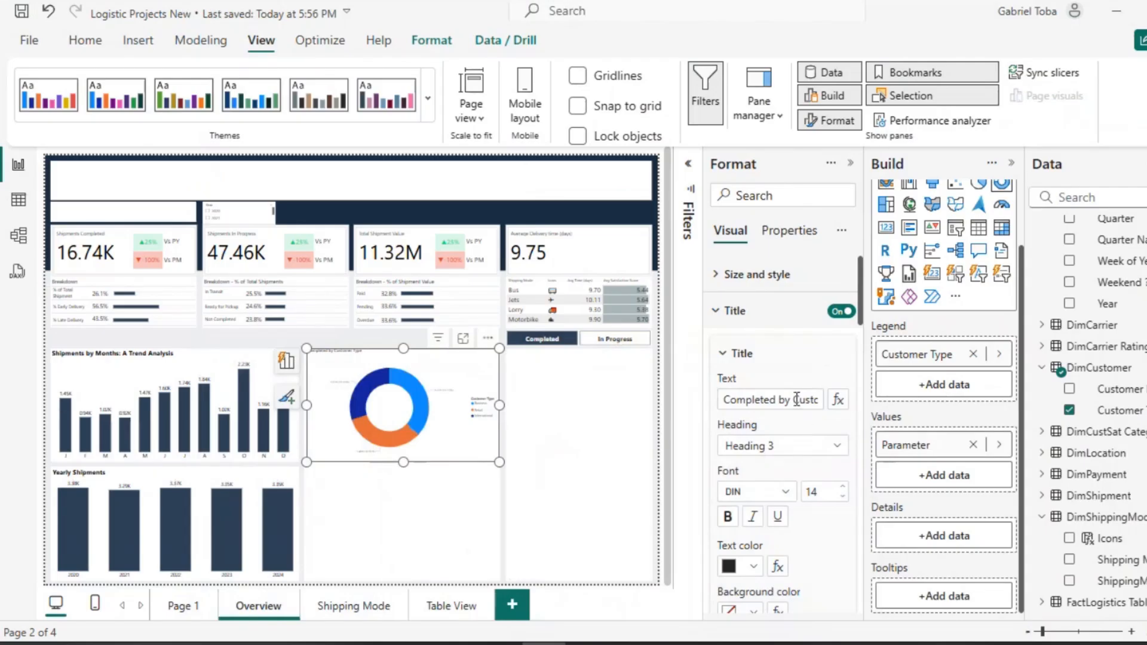
{"action": "left_click", "coordinate": [796, 399]}
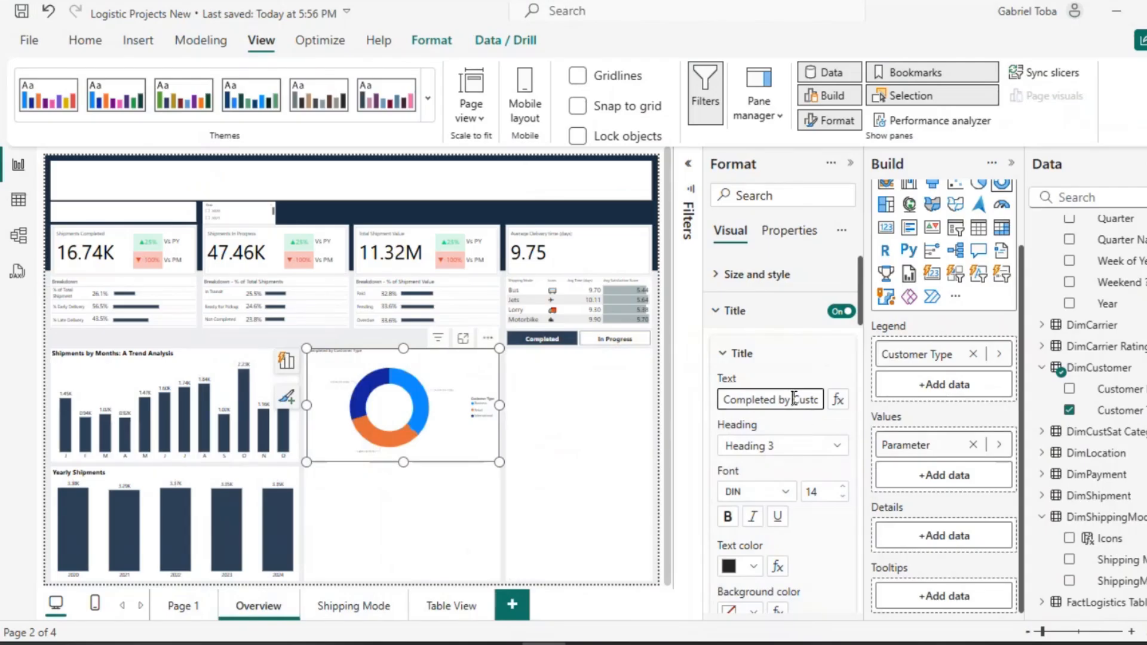
{"action": "key", "text": "End"}
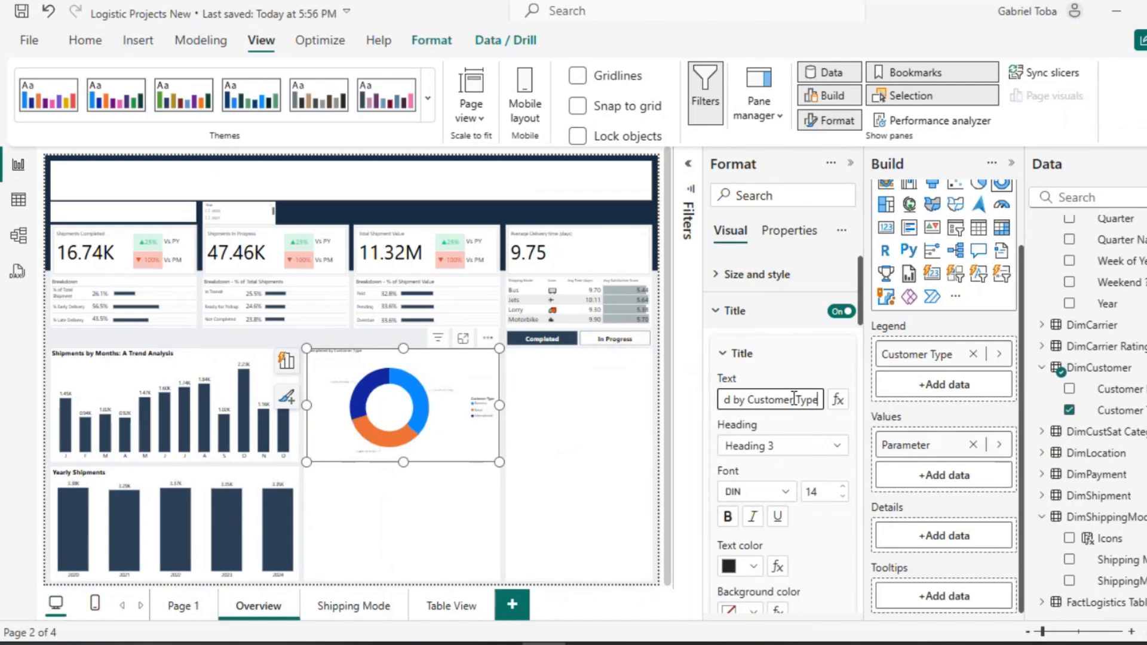
{"action": "left_click", "coordinate": [775, 494]}
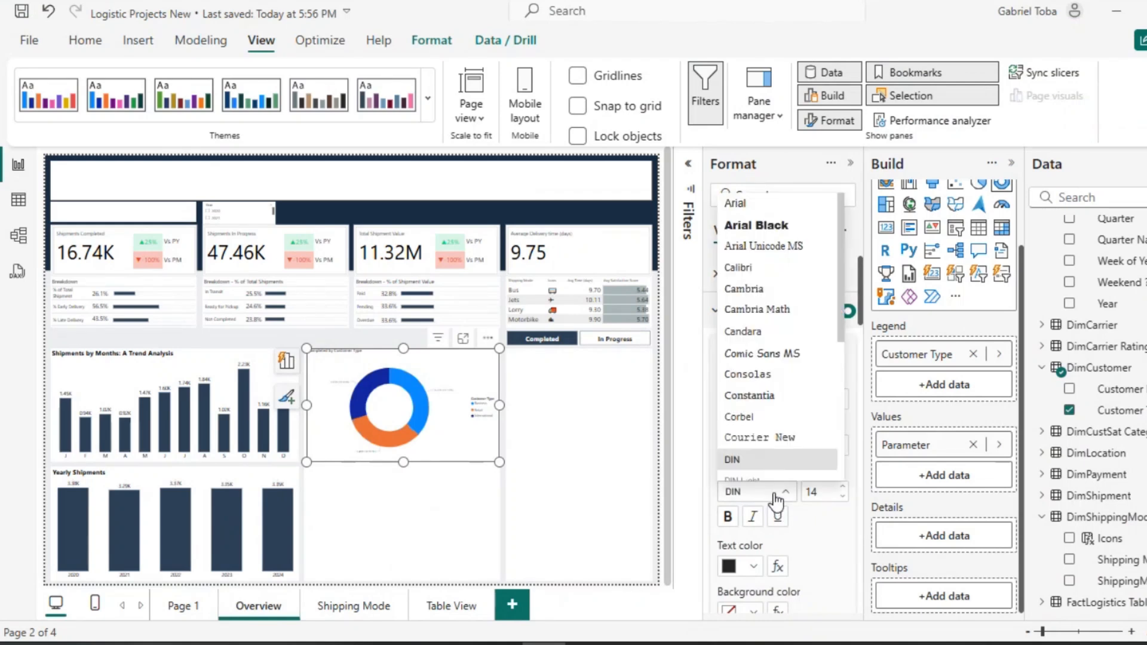
{"action": "key", "text": "s"}
{"action": "key", "text": "Return"}
{"action": "double_click", "coordinate": [828, 492]}
{"action": "type", "text": "2"}
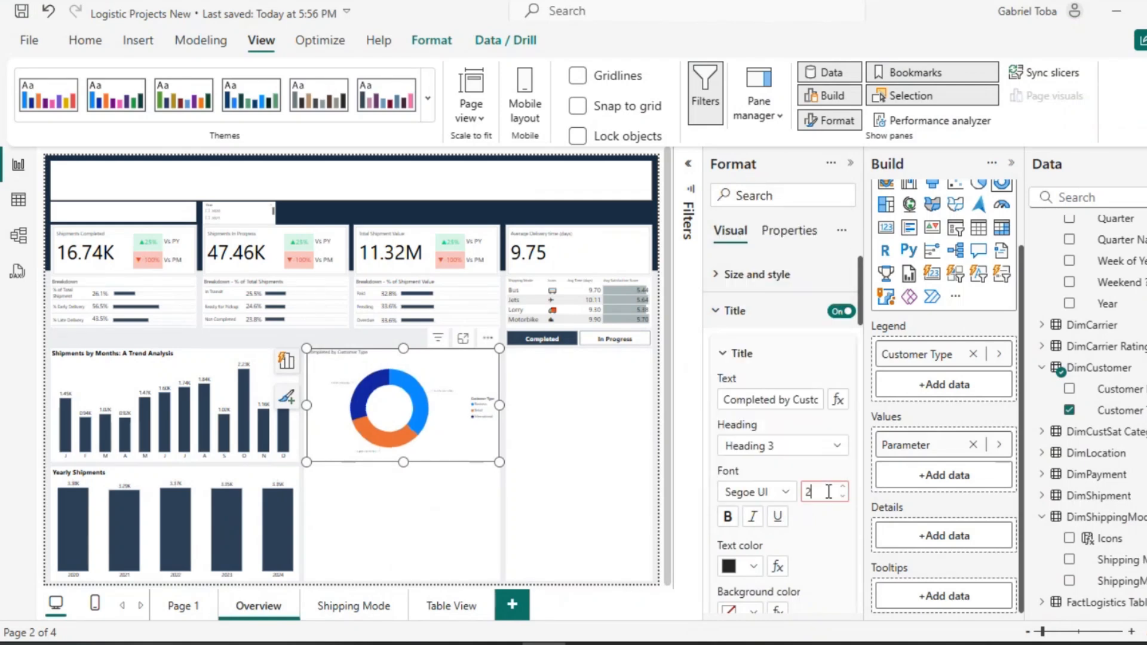
{"action": "type", "text": "0"}
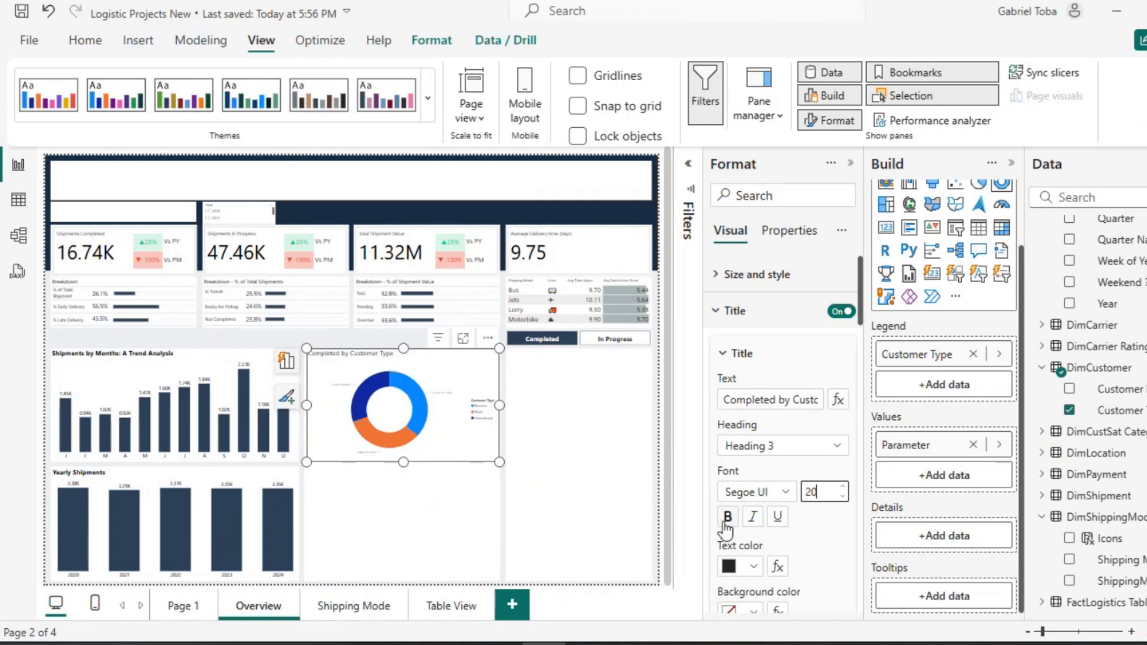
Make the donut chart's title bold and black.
{"action": "left_click", "coordinate": [755, 567]}
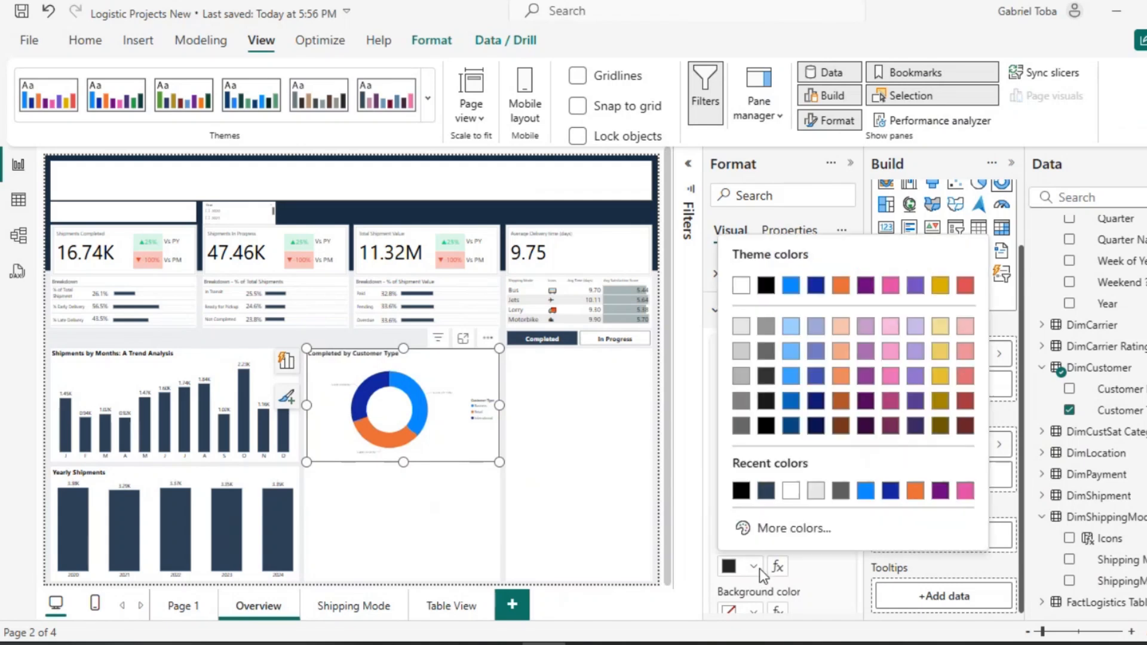
{"action": "left_click", "coordinate": [769, 292]}
{"action": "left_click", "coordinate": [720, 312]}
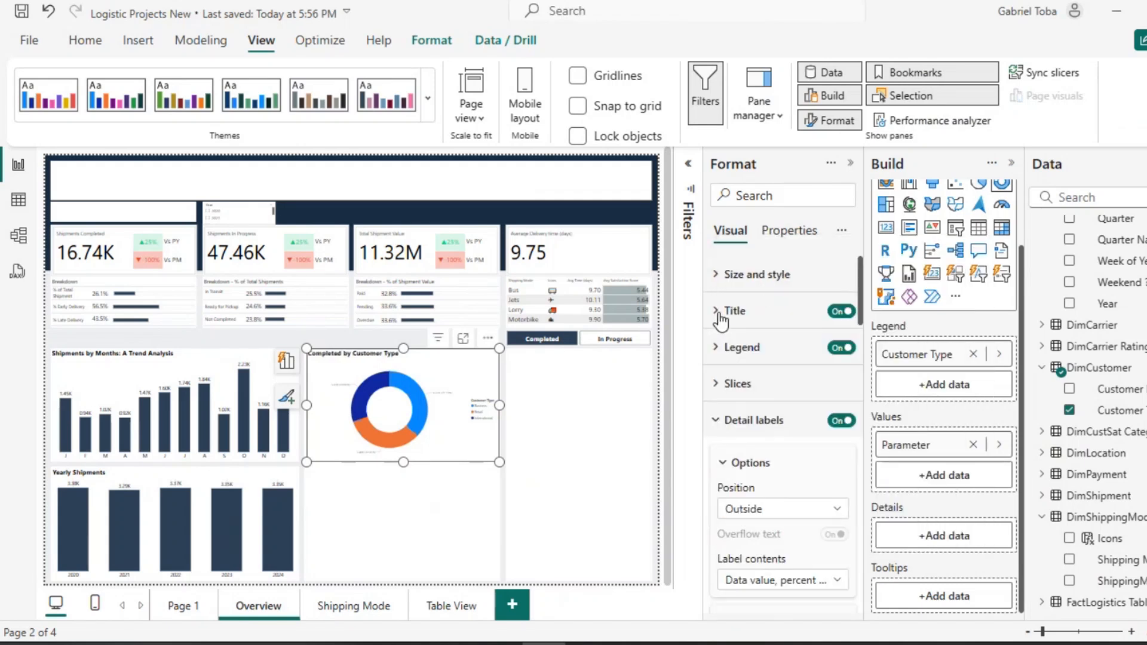
Place the donut chart's legend at Bottom center and set its text size to 15.
{"action": "left_click", "coordinate": [719, 355]}
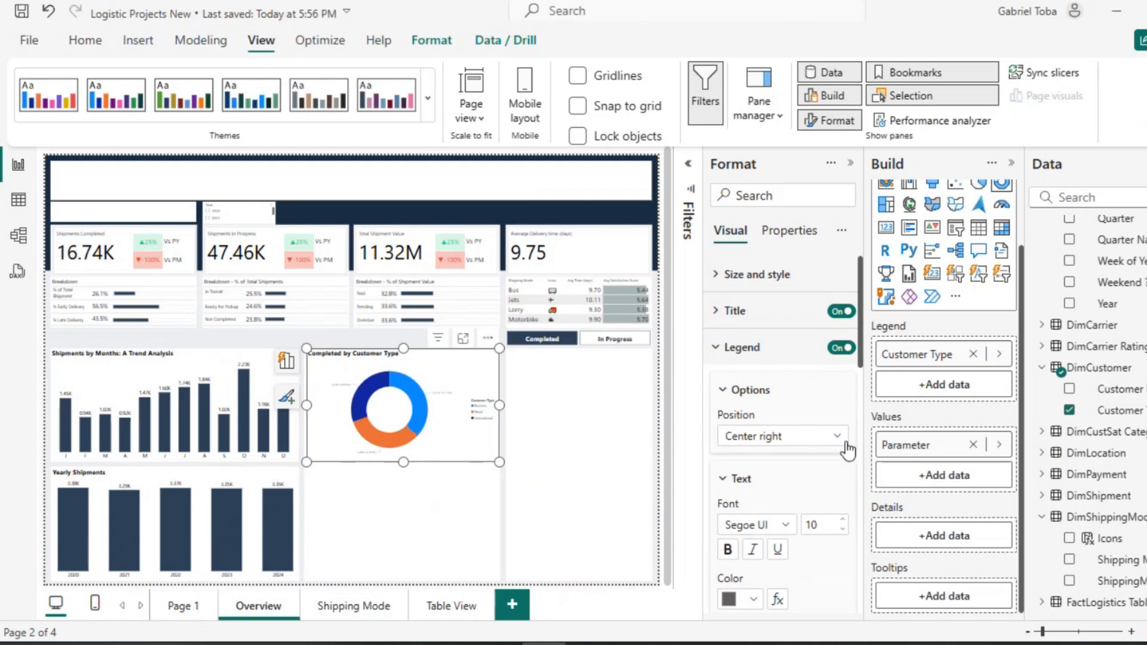
{"action": "scroll", "coordinate": [802, 422], "scroll_direction": "down", "scroll_amount": 3}
{"action": "left_click", "coordinate": [836, 309]}
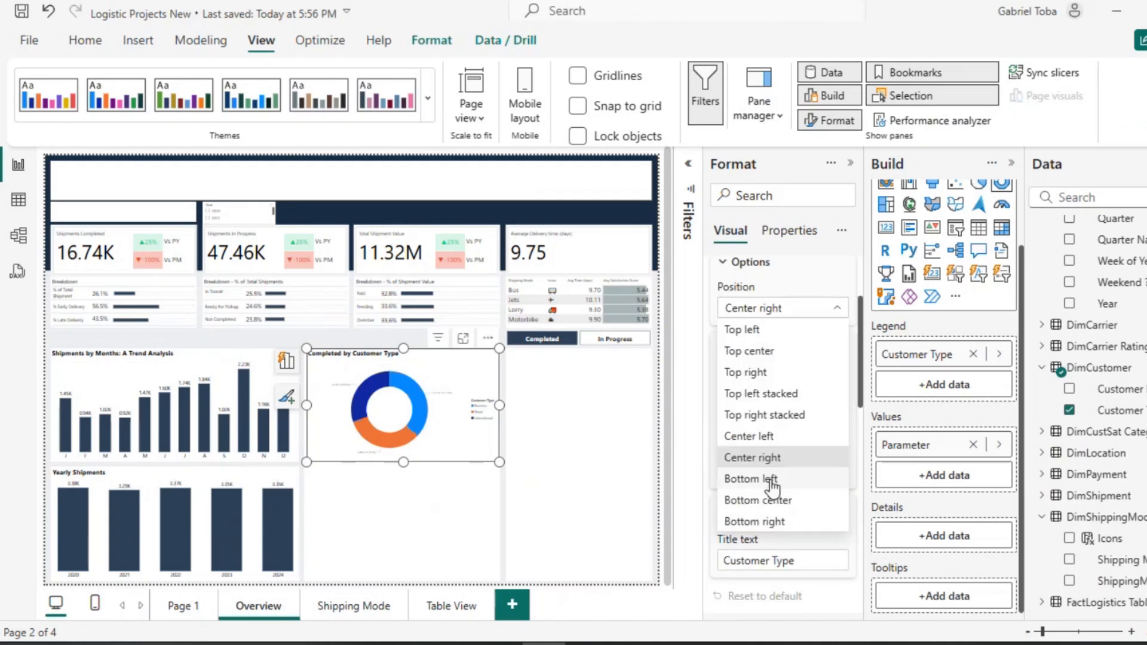
{"action": "left_click", "coordinate": [763, 499]}
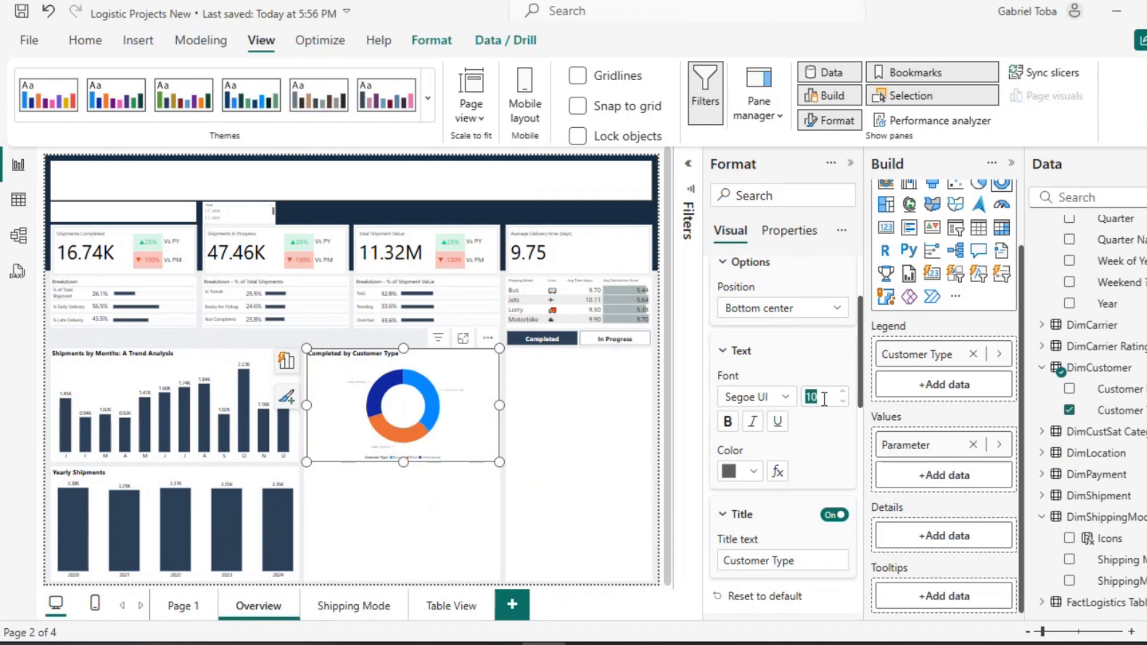
{"action": "key", "text": "Return"}
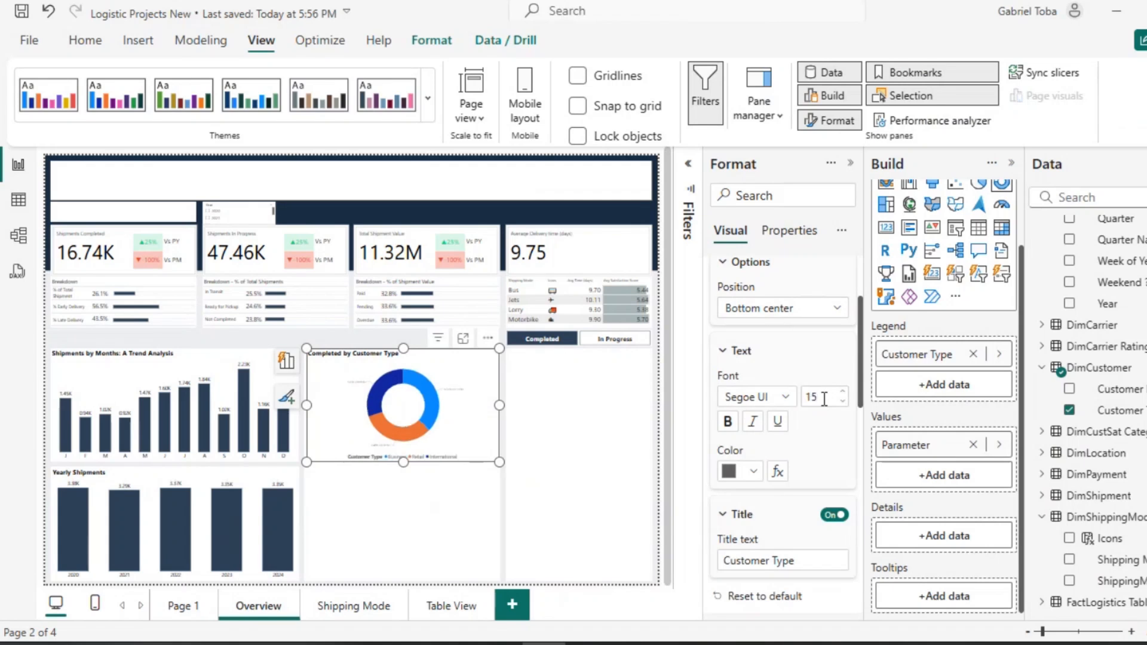
Turn off the donut legend's title, color the legend text black and increase its size to 18.
{"action": "left_click", "coordinate": [842, 518]}
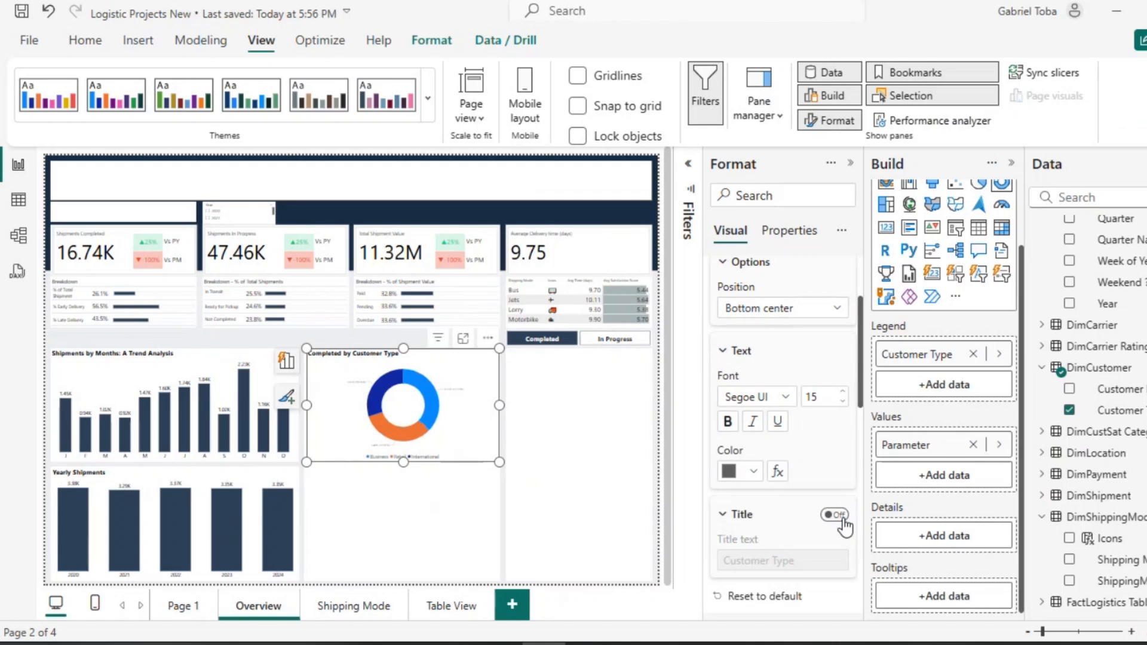
{"action": "left_click", "coordinate": [754, 472]}
{"action": "left_click", "coordinate": [767, 192]}
{"action": "left_click", "coordinate": [841, 393]}
{"action": "left_click", "coordinate": [841, 394]}
{"action": "left_click", "coordinate": [841, 393]}
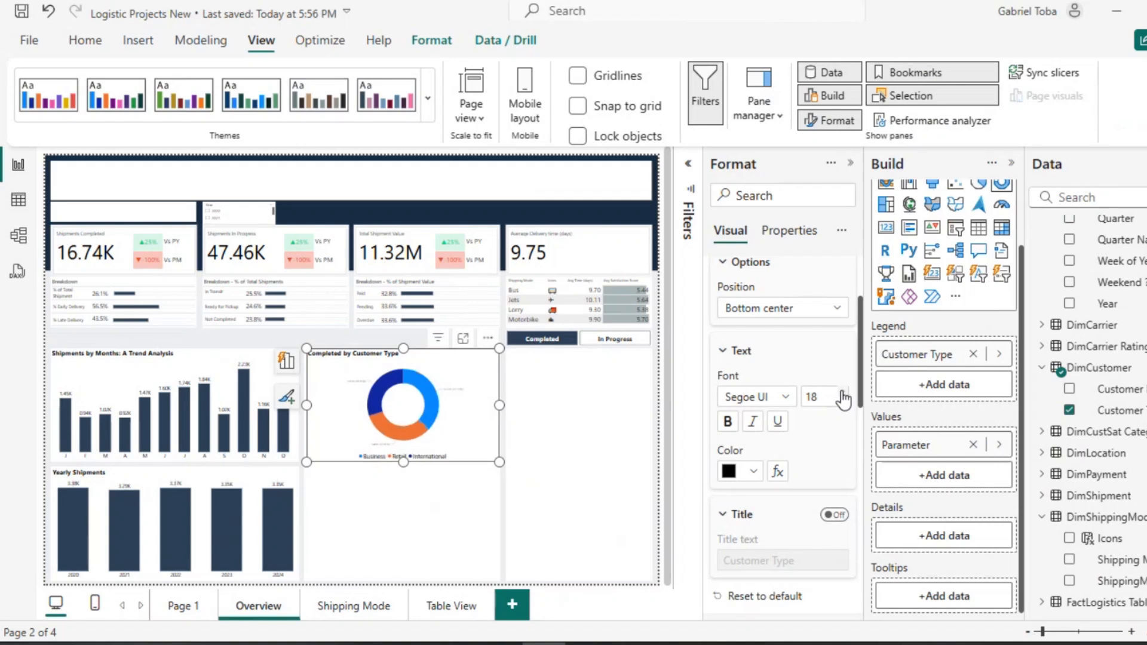
{"action": "scroll", "coordinate": [747, 347], "scroll_direction": "up", "scroll_amount": 4}
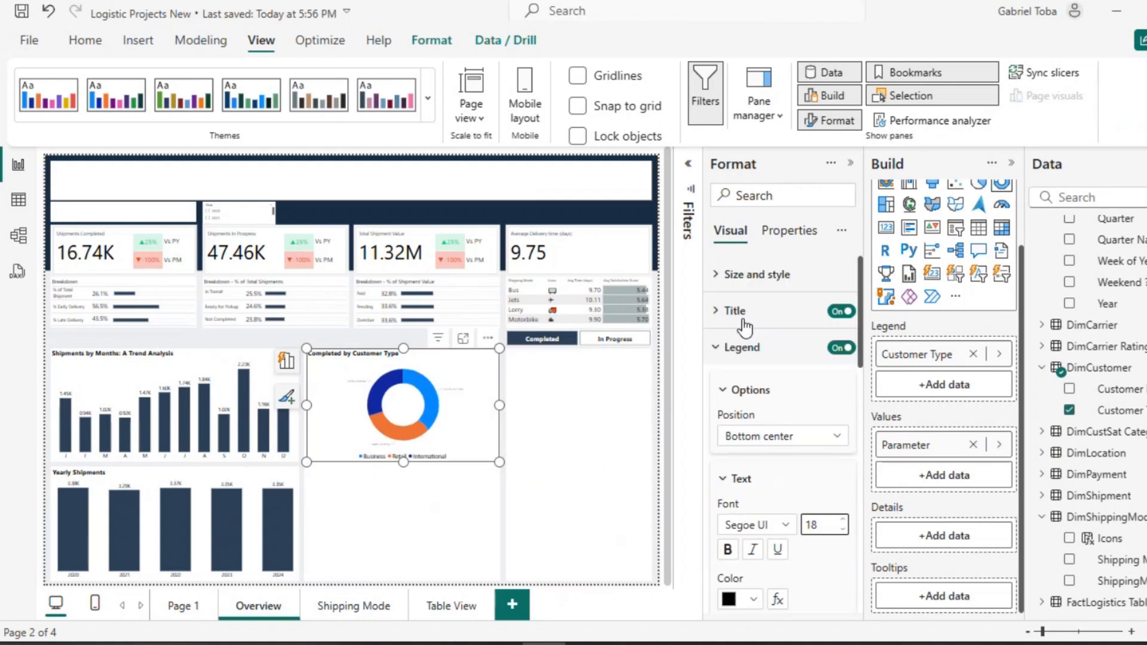
{"action": "left_click", "coordinate": [716, 347]}
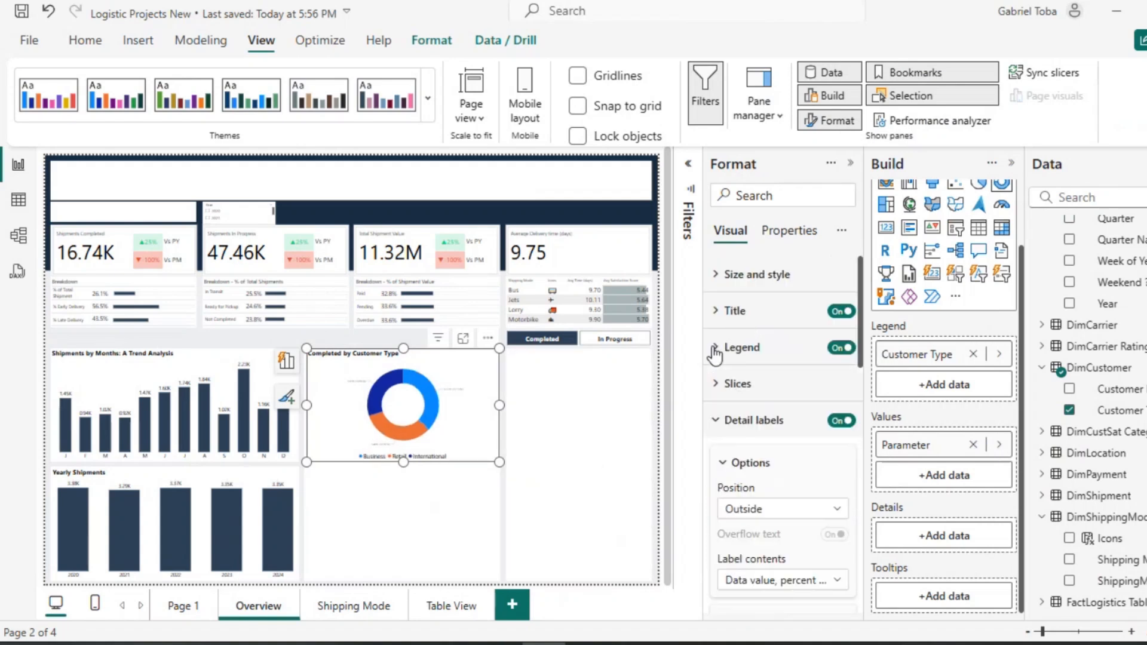
Check the donut labels in the reference dashboard, and set the new donut's detail labels to size 15 showing Percent of total.
{"action": "left_click", "coordinate": [719, 425]}
{"action": "left_click", "coordinate": [719, 426]}
{"action": "scroll", "coordinate": [753, 454], "scroll_direction": "down", "scroll_amount": 4}
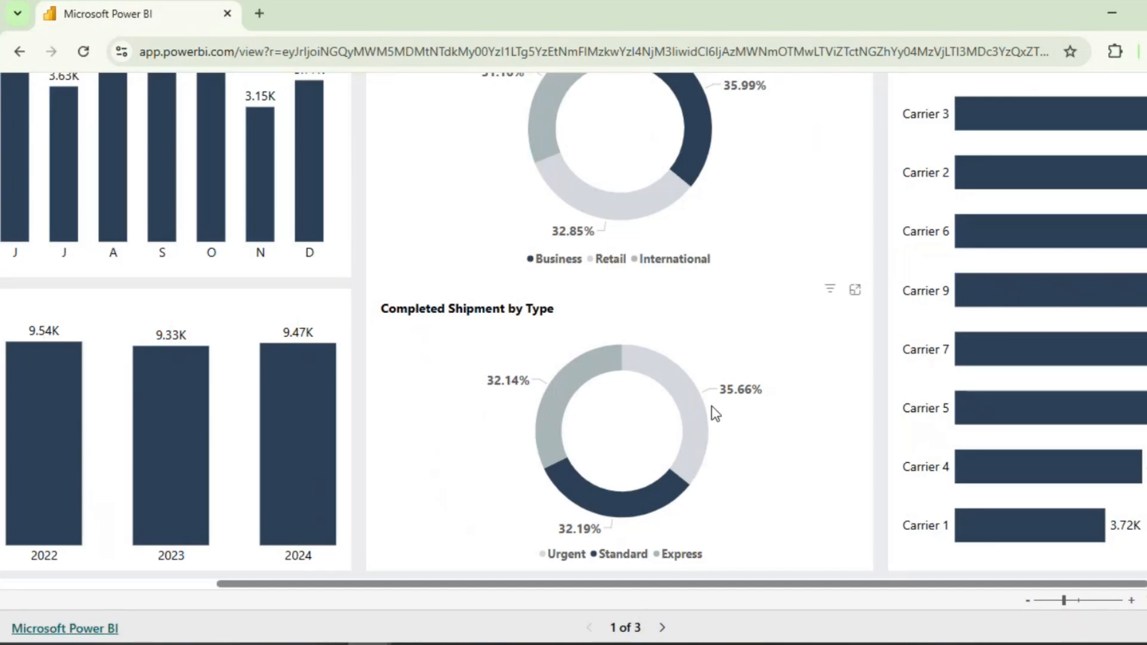
{"action": "scroll", "coordinate": [703, 282], "scroll_direction": "up", "scroll_amount": 3}
{"action": "scroll", "coordinate": [704, 283], "scroll_direction": "down", "scroll_amount": 2}
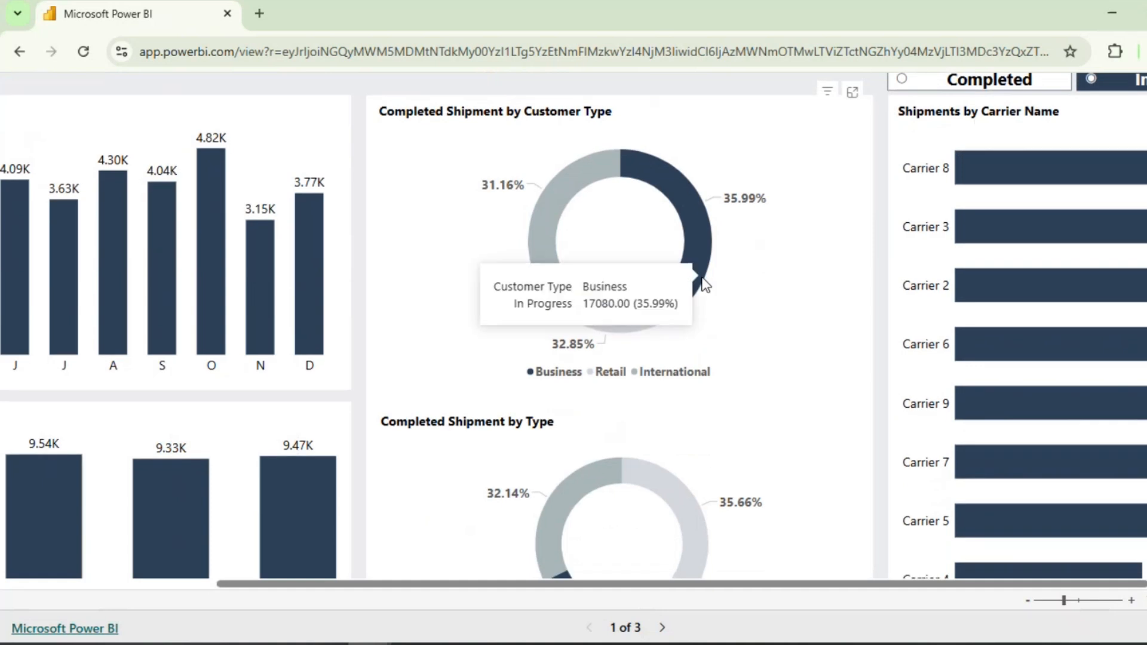
{"action": "left_click", "coordinate": [1107, 8]}
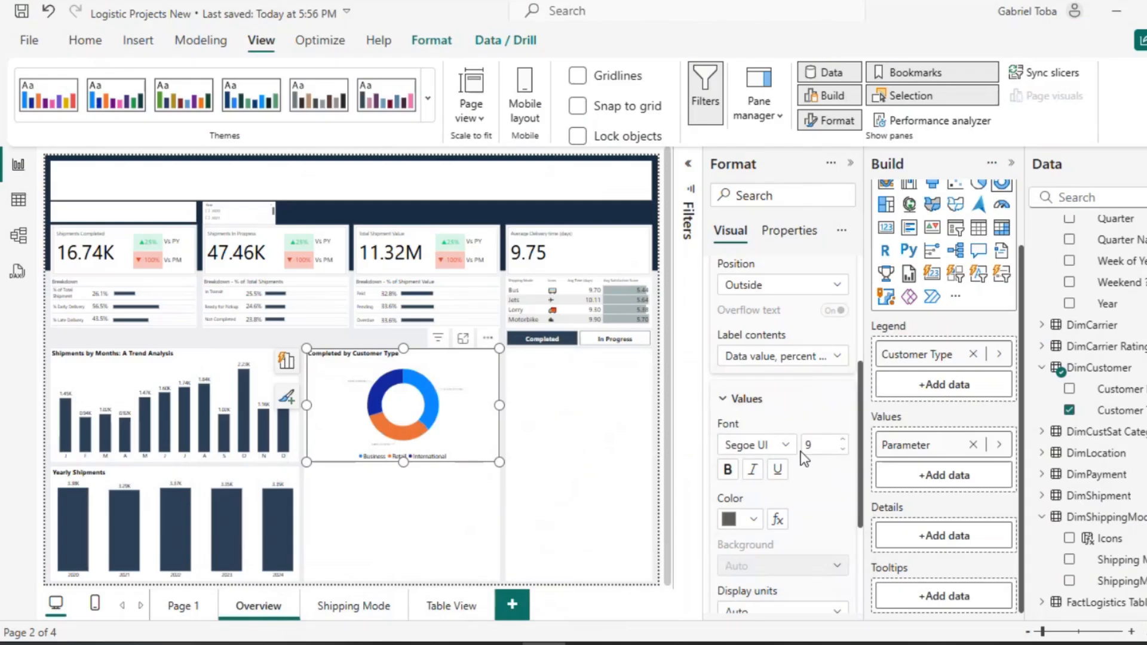
{"action": "double_click", "coordinate": [833, 440]}
{"action": "type", "text": "15"}
{"action": "left_click", "coordinate": [832, 360]}
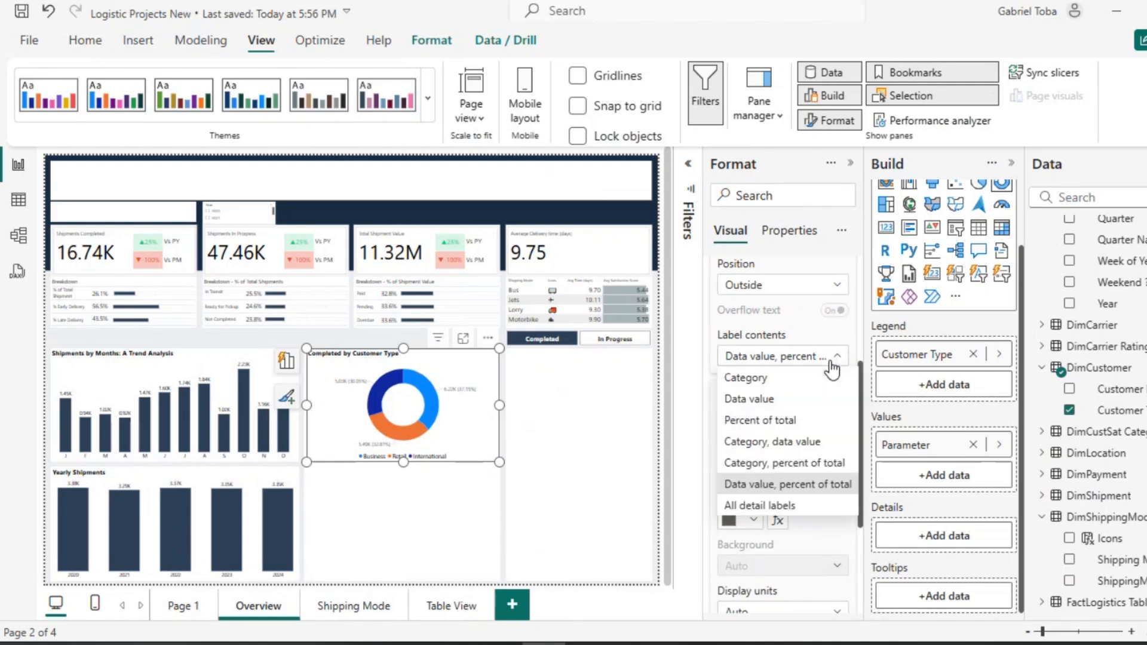
{"action": "left_click", "coordinate": [791, 419]}
{"action": "scroll", "coordinate": [787, 422], "scroll_direction": "down", "scroll_amount": 3}
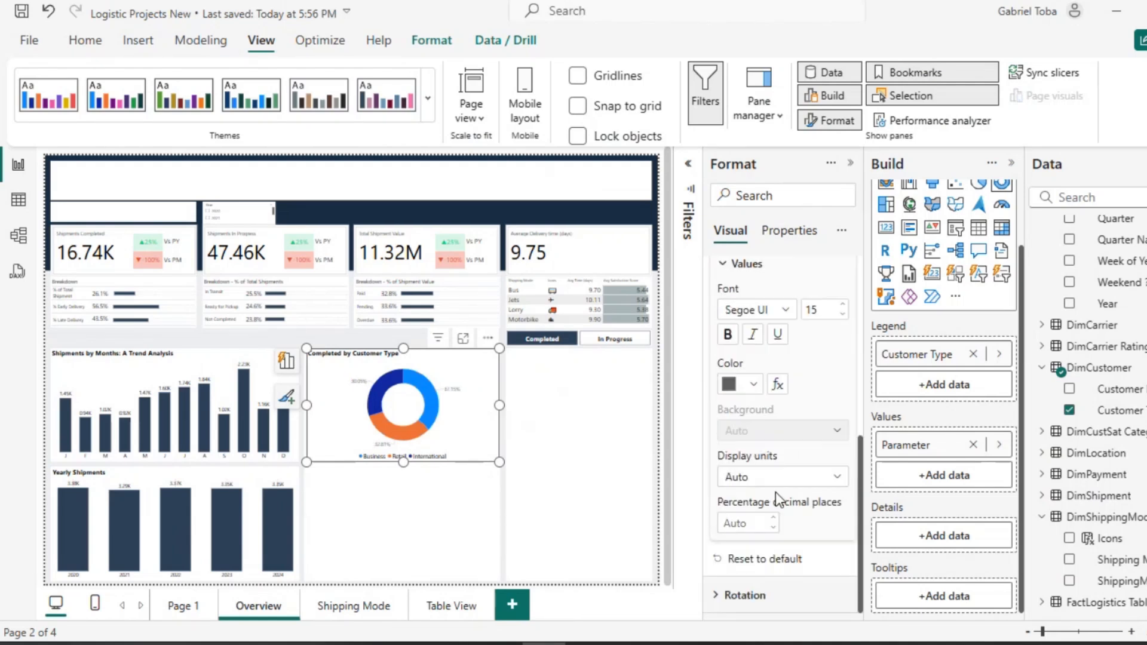
{"action": "scroll", "coordinate": [775, 492], "scroll_direction": "up", "scroll_amount": 6}
{"action": "left_click", "coordinate": [715, 420]}
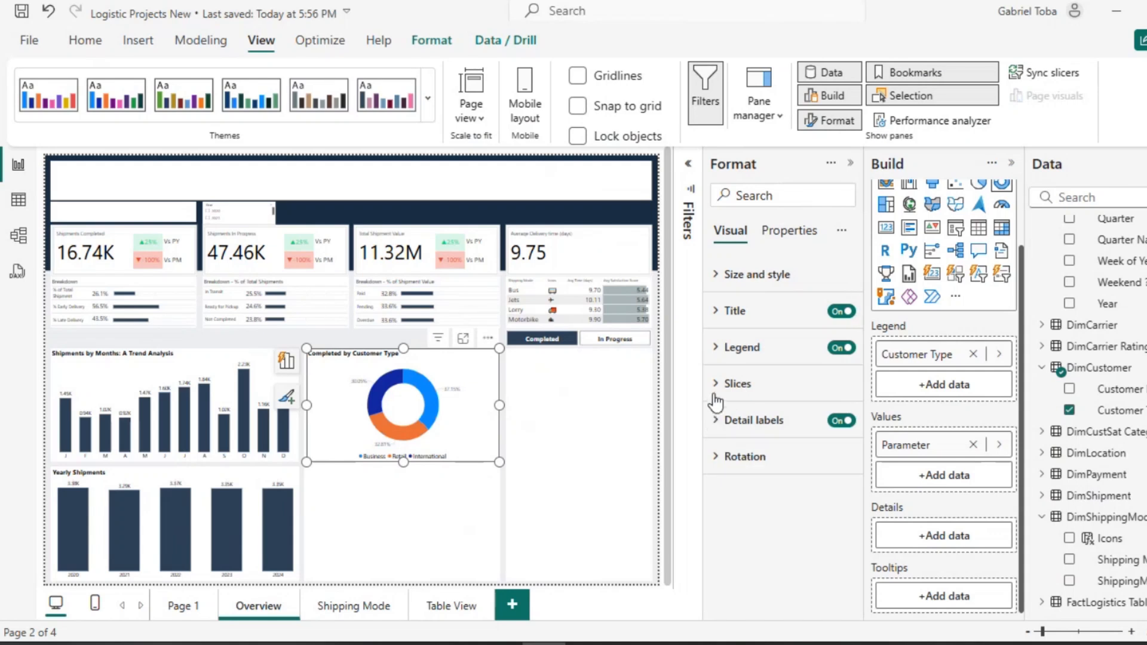
Color the donut's Business slice dark navy, the Retail slice dark gray and the International slice light gray.
{"action": "left_click", "coordinate": [715, 383]}
{"action": "left_click", "coordinate": [751, 472]}
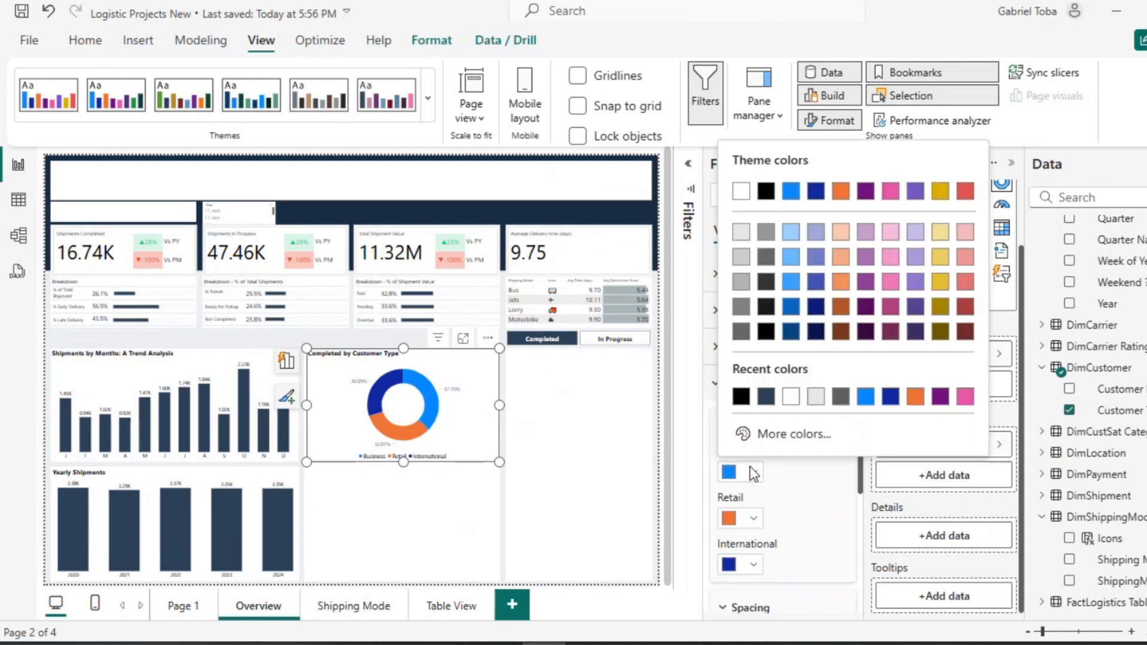
{"action": "left_click", "coordinate": [766, 397]}
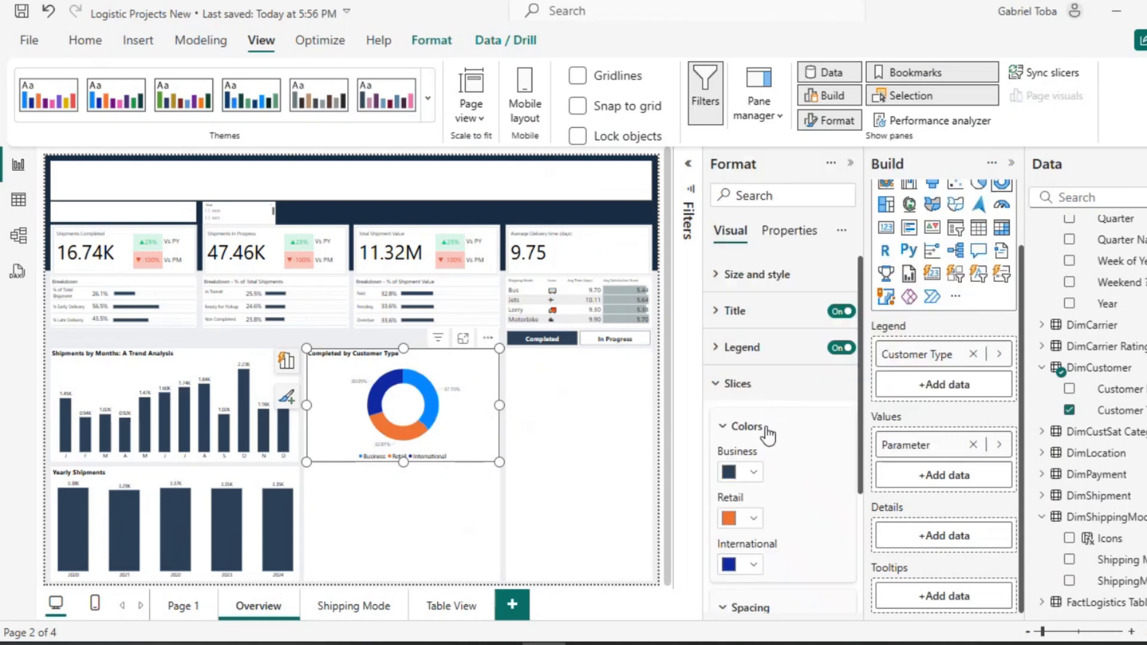
{"action": "left_click", "coordinate": [754, 519]}
{"action": "left_click", "coordinate": [840, 441]}
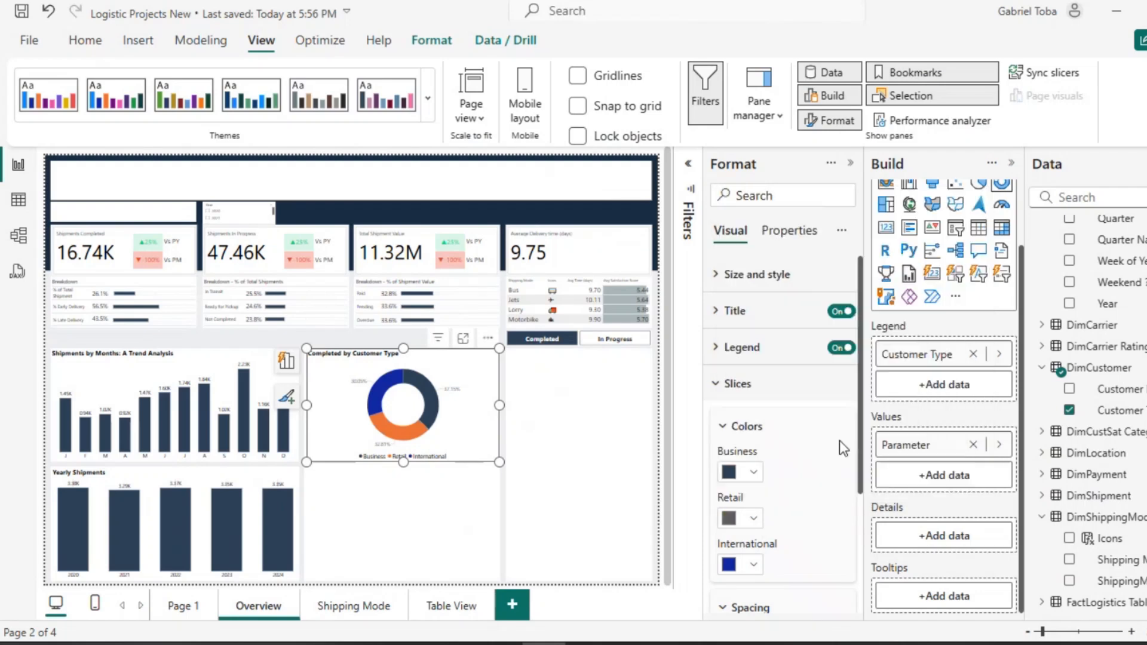
{"action": "left_click", "coordinate": [754, 564]}
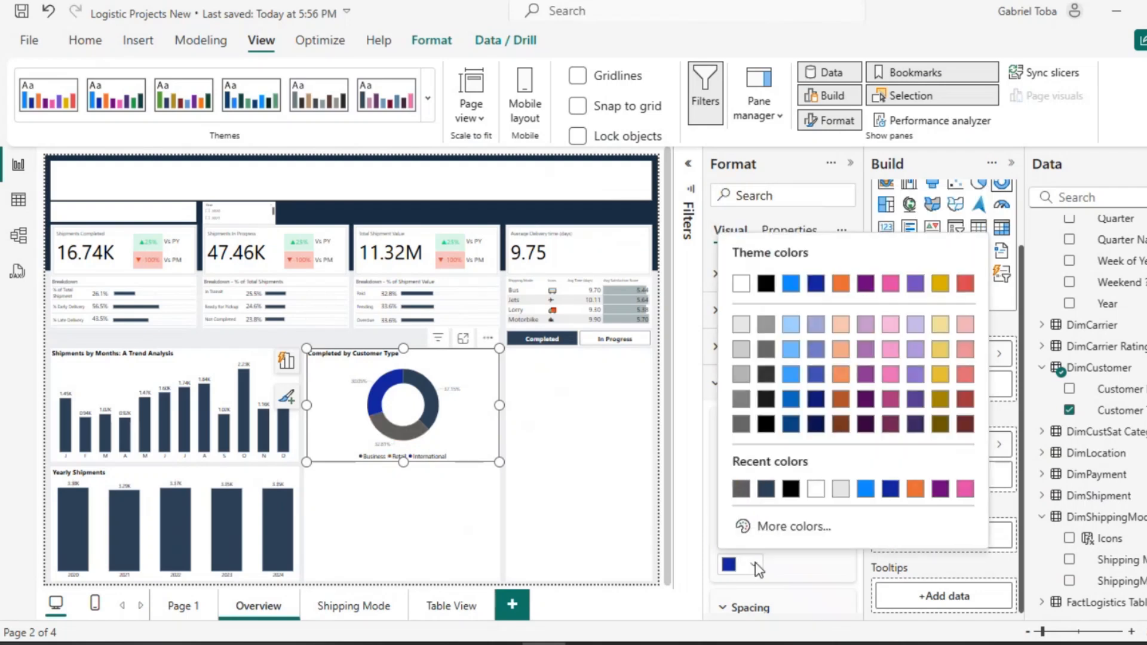
{"action": "left_click", "coordinate": [742, 352]}
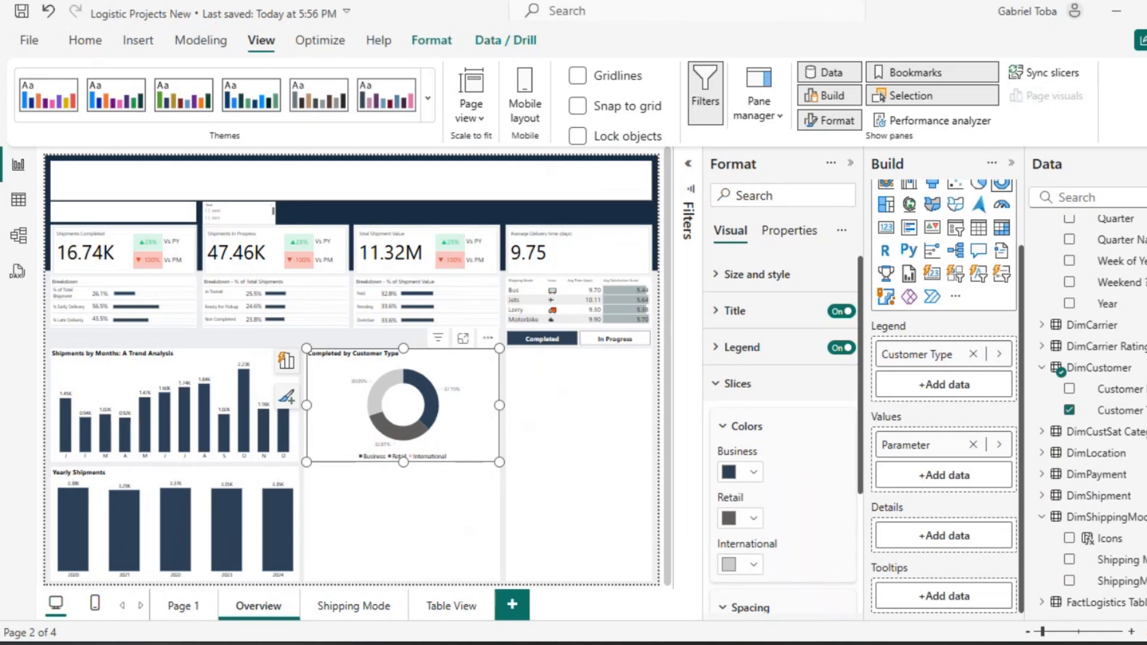
Look up the color codes in the Pontential.png palette image and set the donut's Retail slice to #D4D8DD.
{"action": "key", "text": "alt+Tab"}
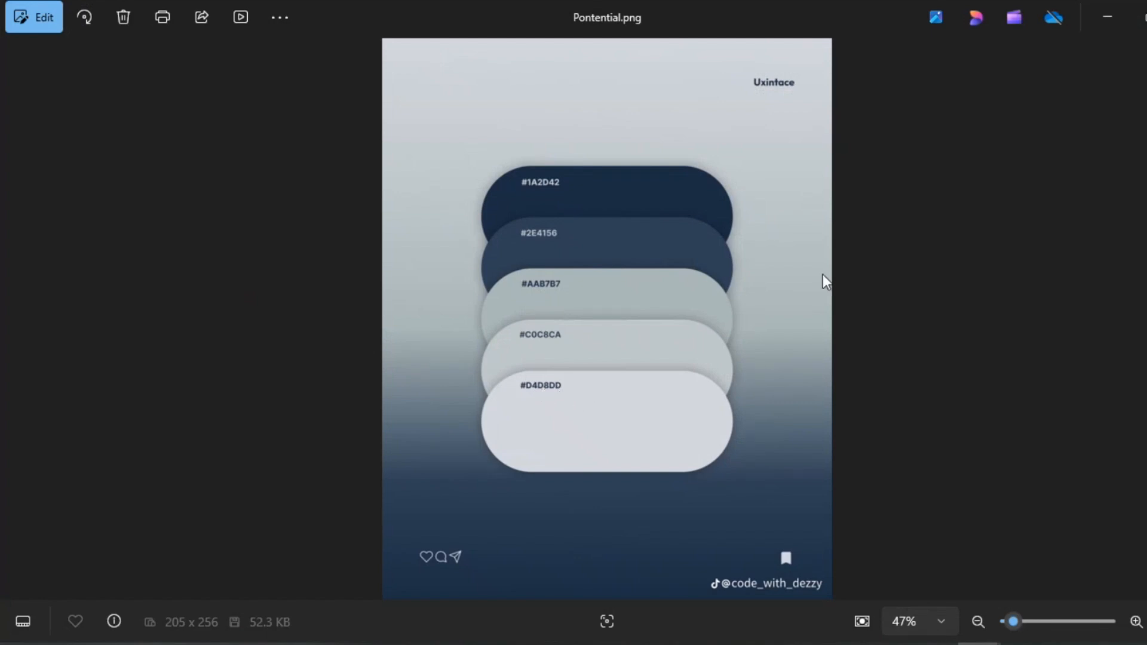
{"action": "left_click", "coordinate": [1103, 22]}
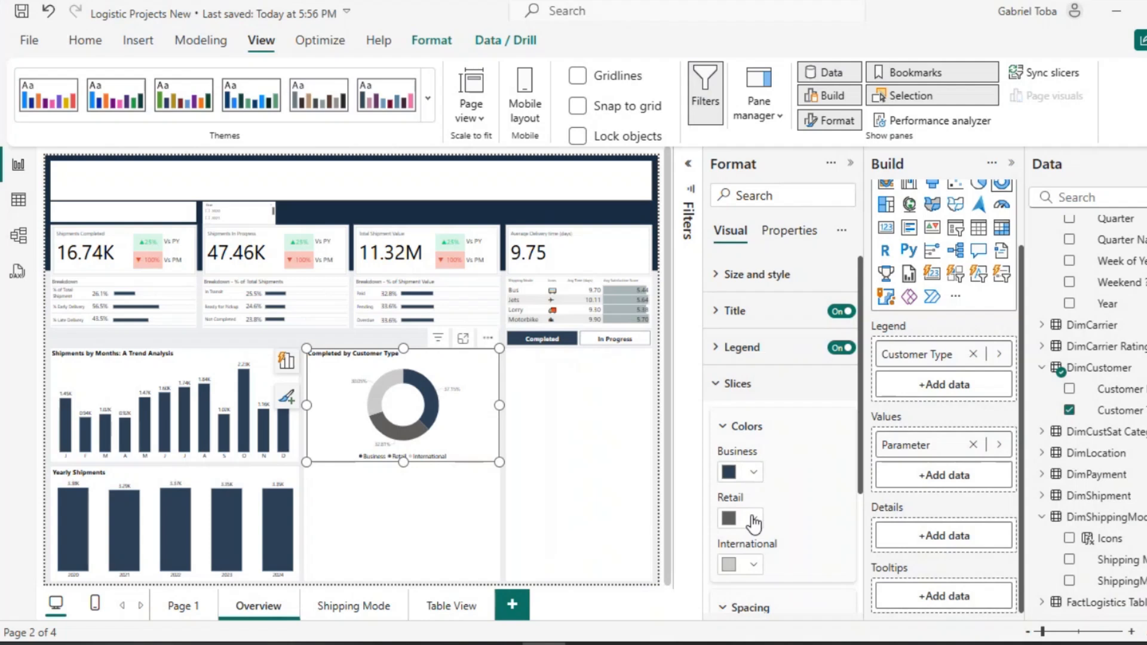
{"action": "left_click", "coordinate": [740, 518]}
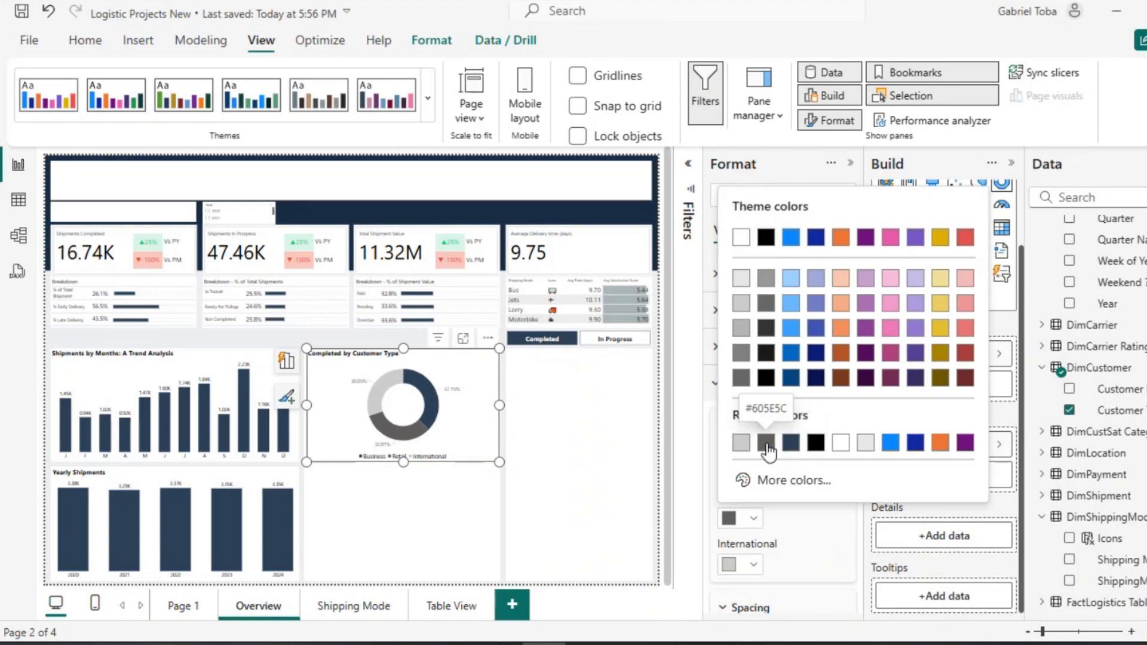
{"action": "left_click", "coordinate": [773, 480]}
{"action": "type", "text": "d4d"}
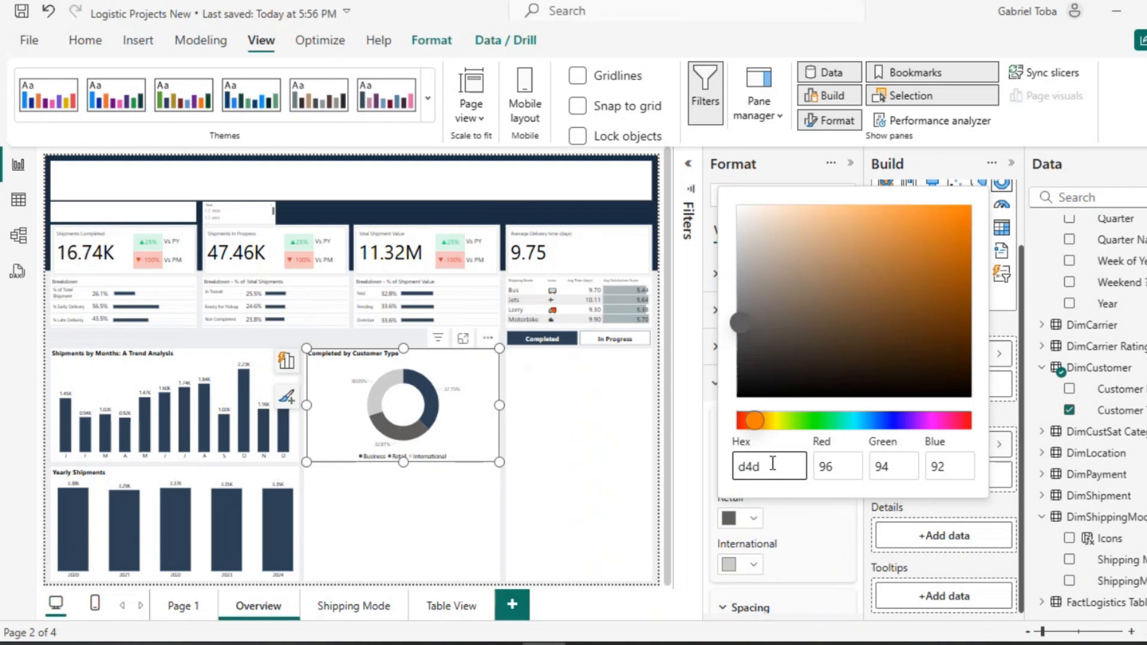
{"action": "type", "text": "8dd"}
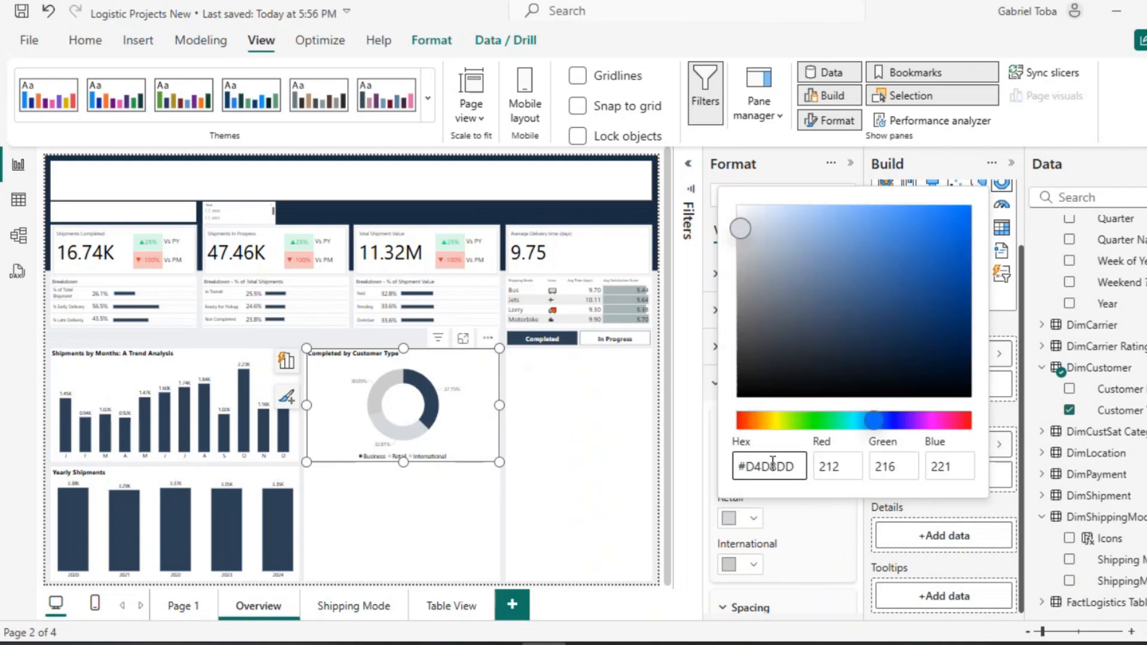
{"action": "left_click", "coordinate": [791, 525]}
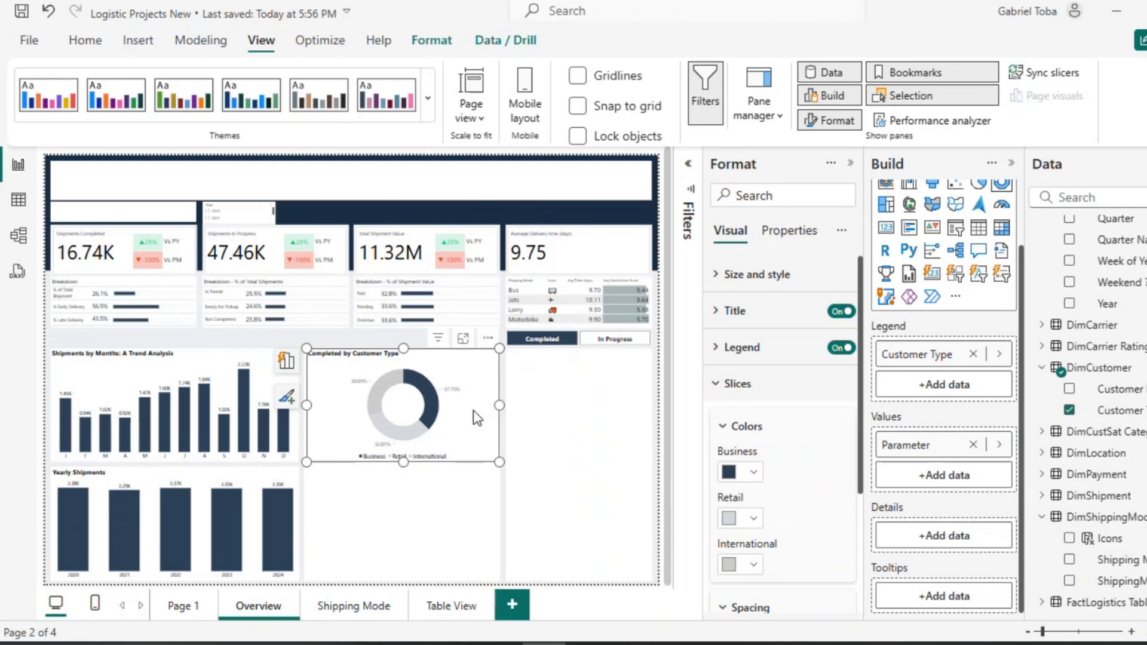
Set the International slice colour of the Completed by Customer Type donut chart to #AAB7B7.
{"action": "left_click", "coordinate": [754, 564]}
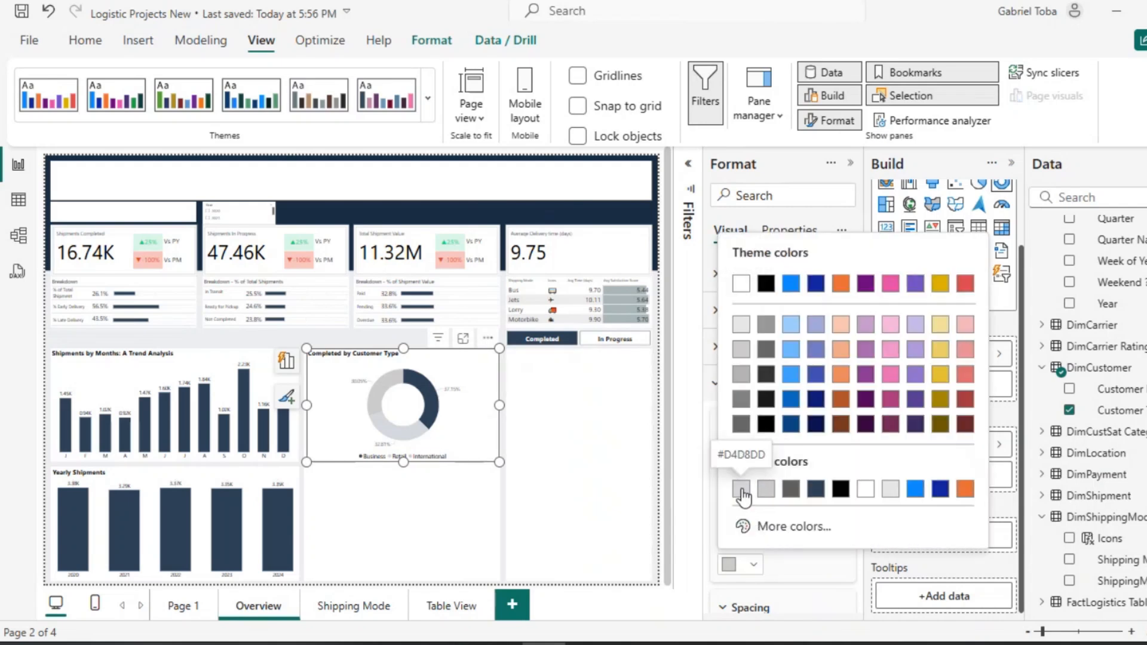
{"action": "left_click", "coordinate": [774, 525]}
{"action": "type", "text": "aab7b7"}
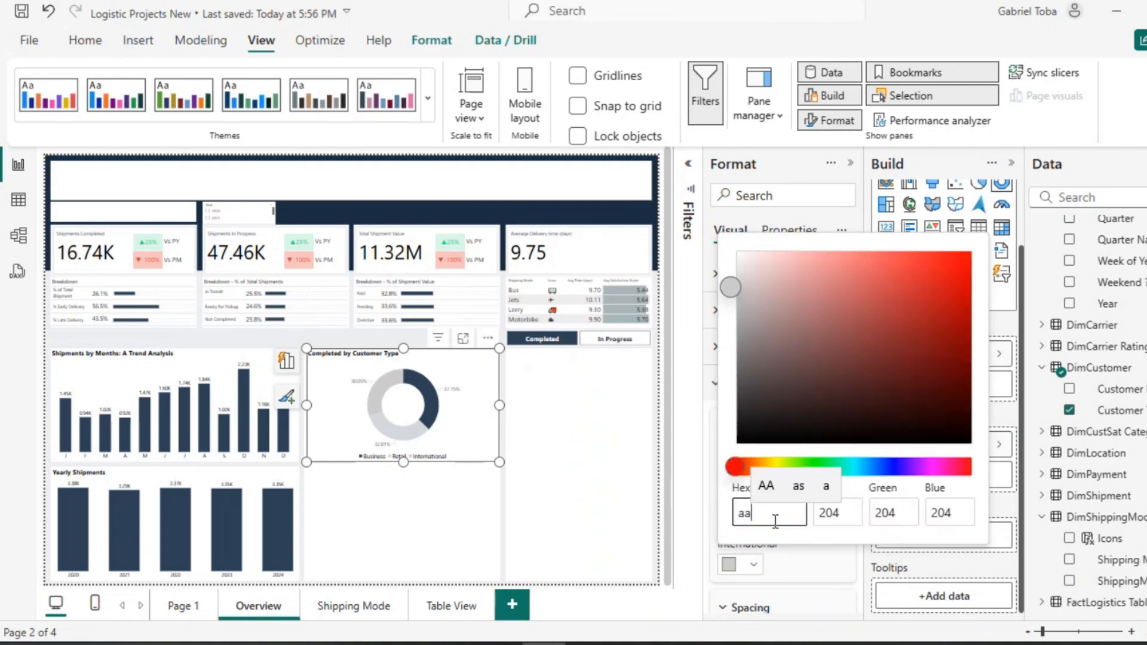
{"action": "key", "text": "Return"}
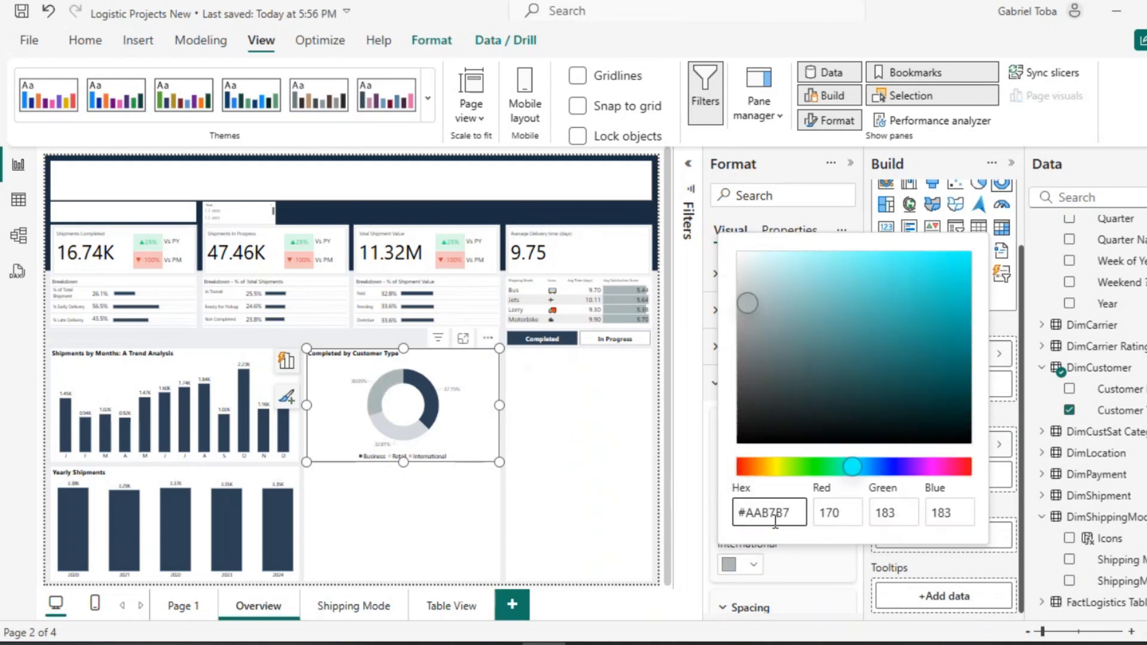
{"action": "left_click", "coordinate": [770, 580]}
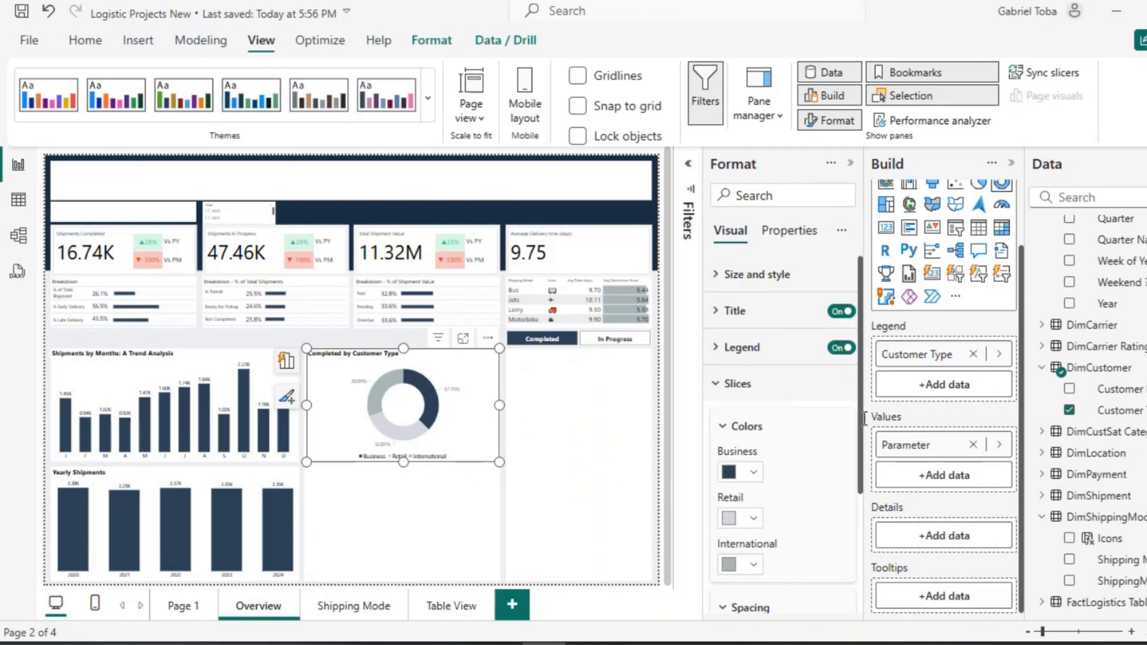
Make the detail label values of the Completed by Customer Type donut chart bold.
{"action": "left_click", "coordinate": [718, 386]}
{"action": "left_click", "coordinate": [717, 421]}
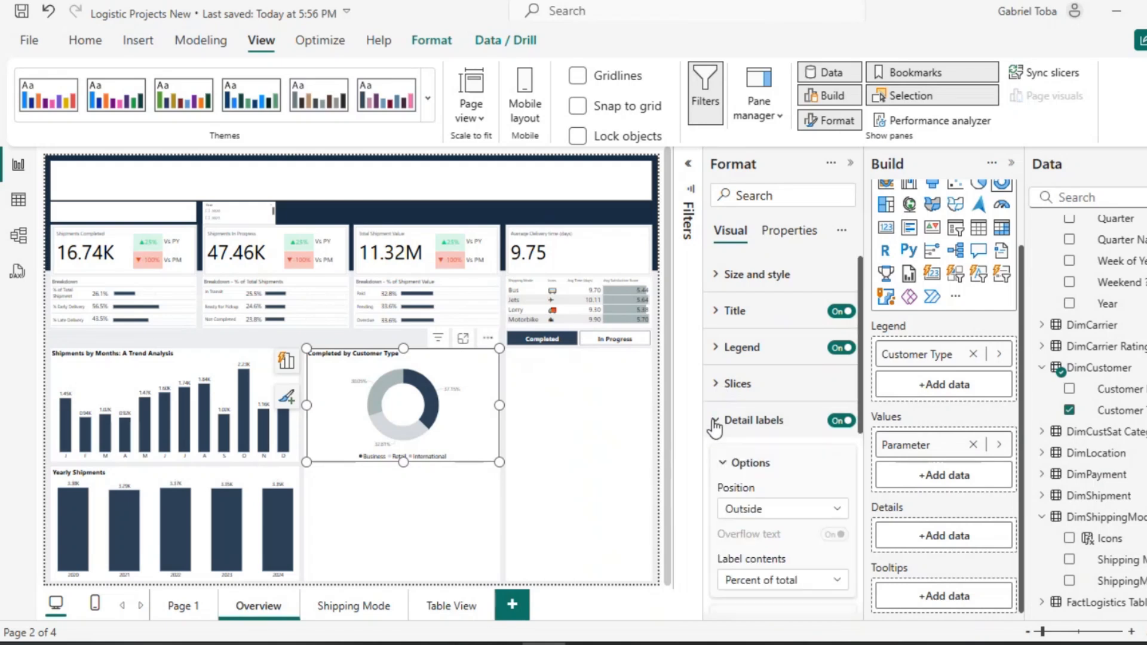
{"action": "scroll", "coordinate": [794, 552], "scroll_direction": "down", "scroll_amount": 2}
{"action": "scroll", "coordinate": [765, 577], "scroll_direction": "down", "scroll_amount": 3}
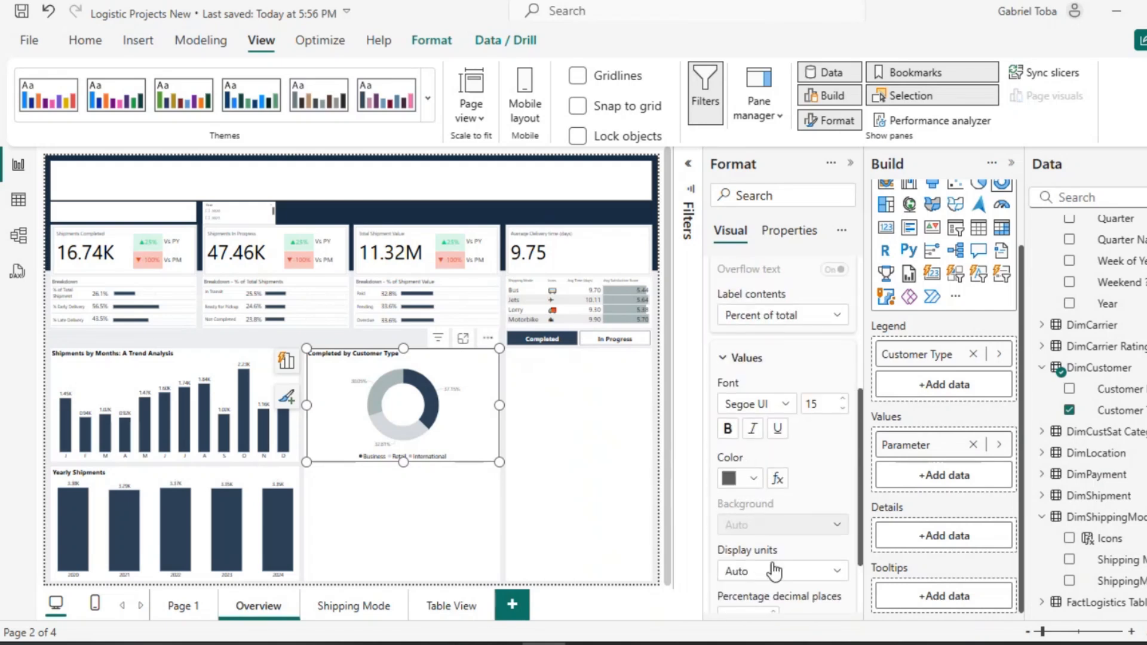
{"action": "left_click", "coordinate": [729, 428]}
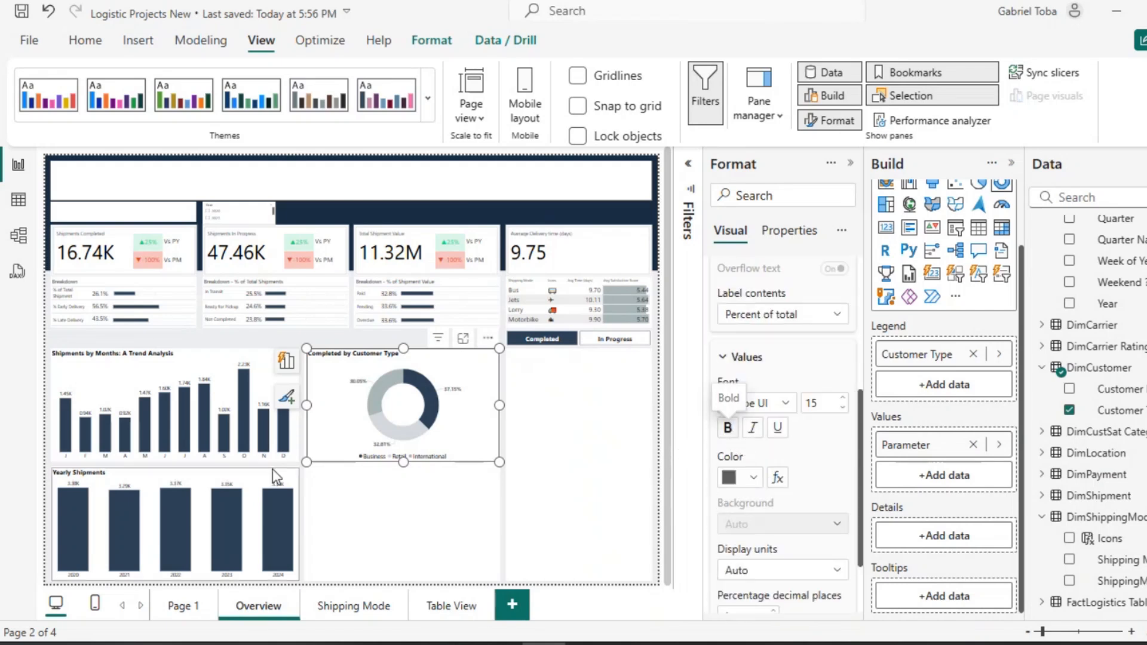
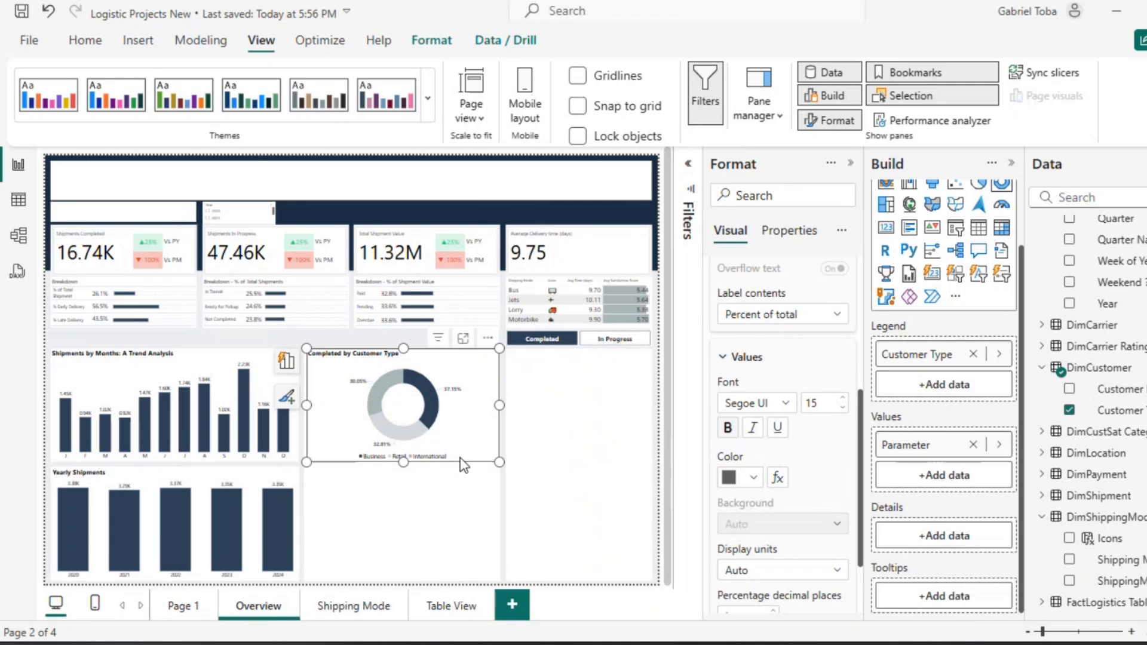
Duplicate the Completed by Customer Type donut chart and place the copy directly below the original, beside Yearly Shipments.
{"action": "key", "text": "ctrl+c"}
{"action": "key", "text": "ctrl+v"}
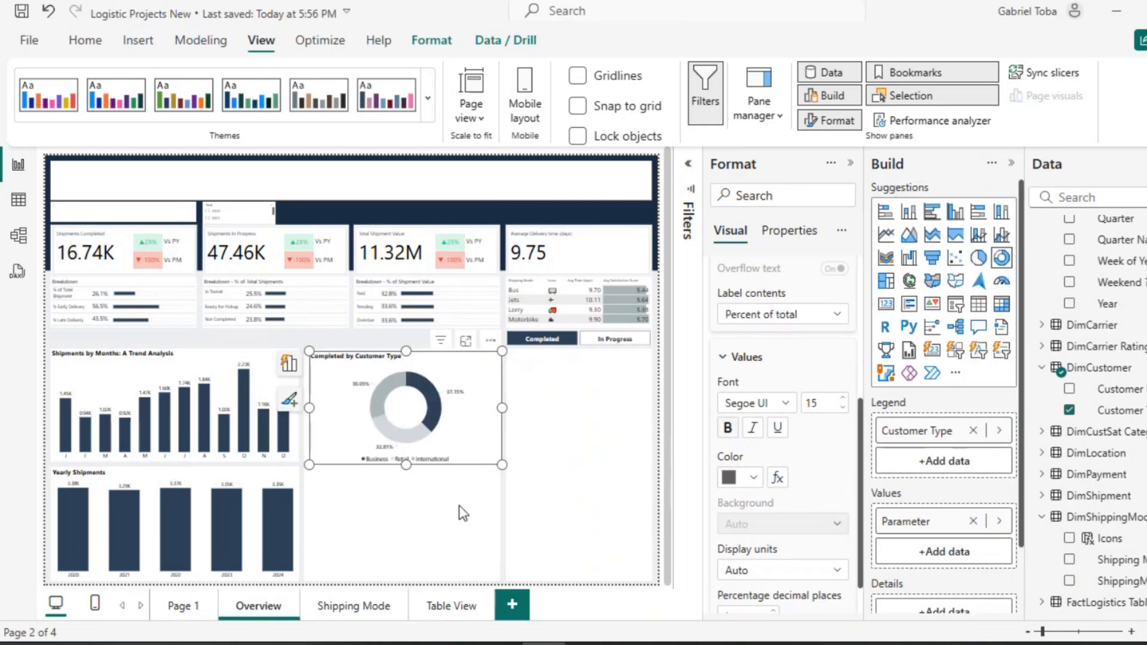
{"action": "left_click_drag", "start_coordinate": [460, 457], "coordinate": [462, 575]}
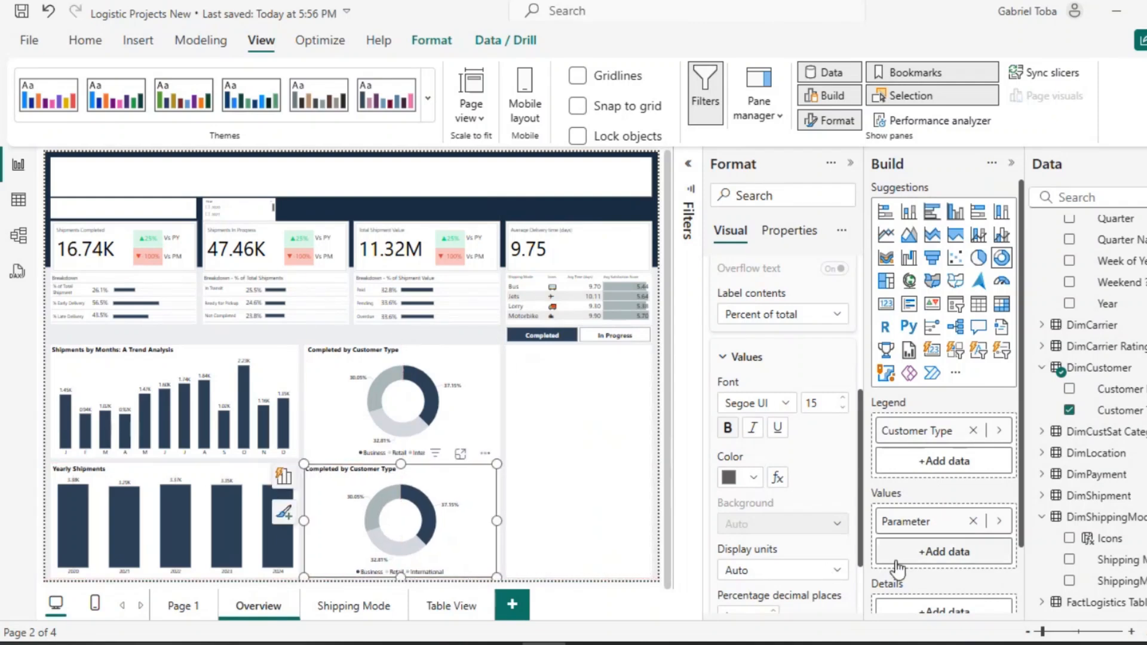
Replace the copied donut chart's legend field with Shipment Type from the DimShipment table.
{"action": "left_click", "coordinate": [999, 431]}
{"action": "scroll", "coordinate": [1042, 401], "scroll_direction": "down", "scroll_amount": 2}
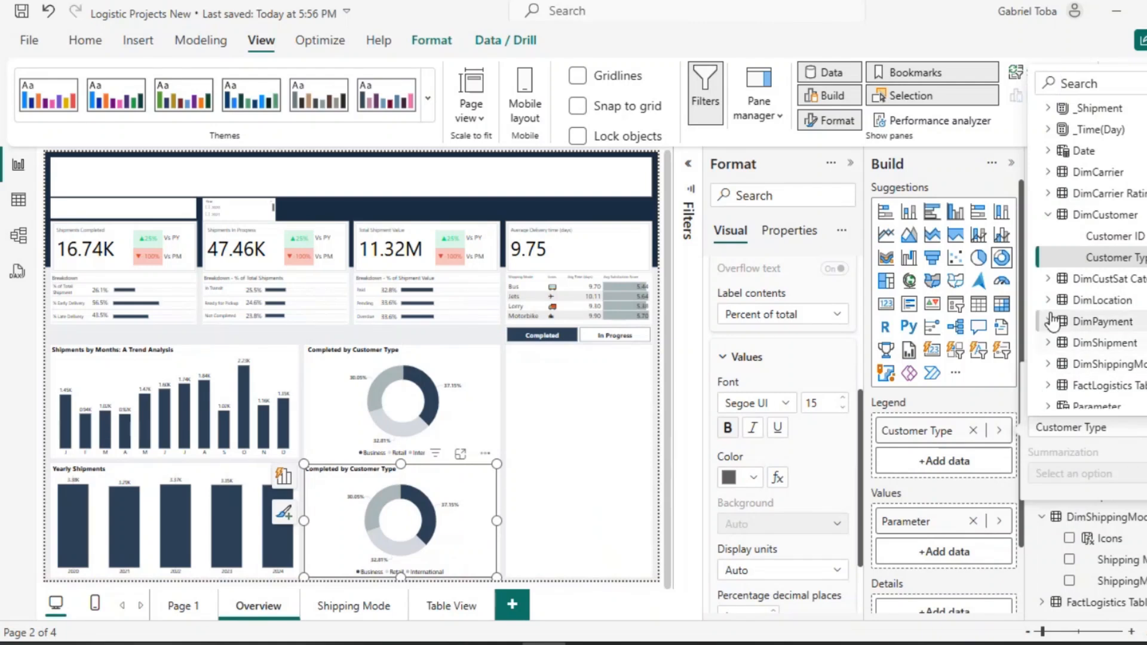
{"action": "left_click", "coordinate": [1053, 345]}
{"action": "scroll", "coordinate": [1052, 344], "scroll_direction": "down", "scroll_amount": 3}
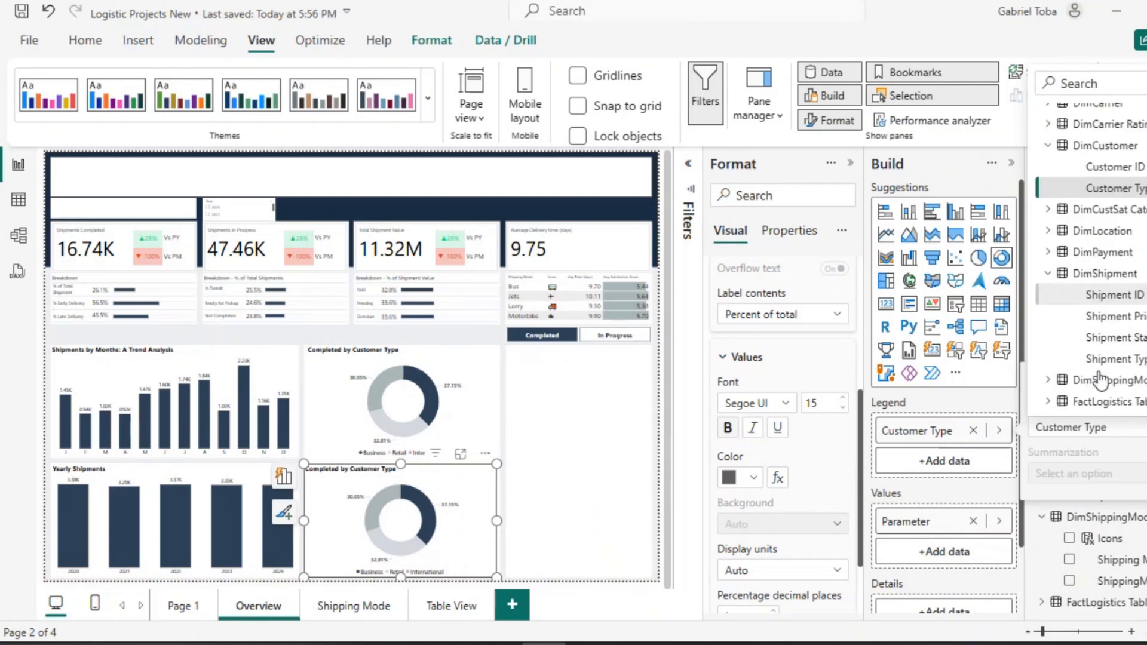
{"action": "left_click", "coordinate": [1103, 336]}
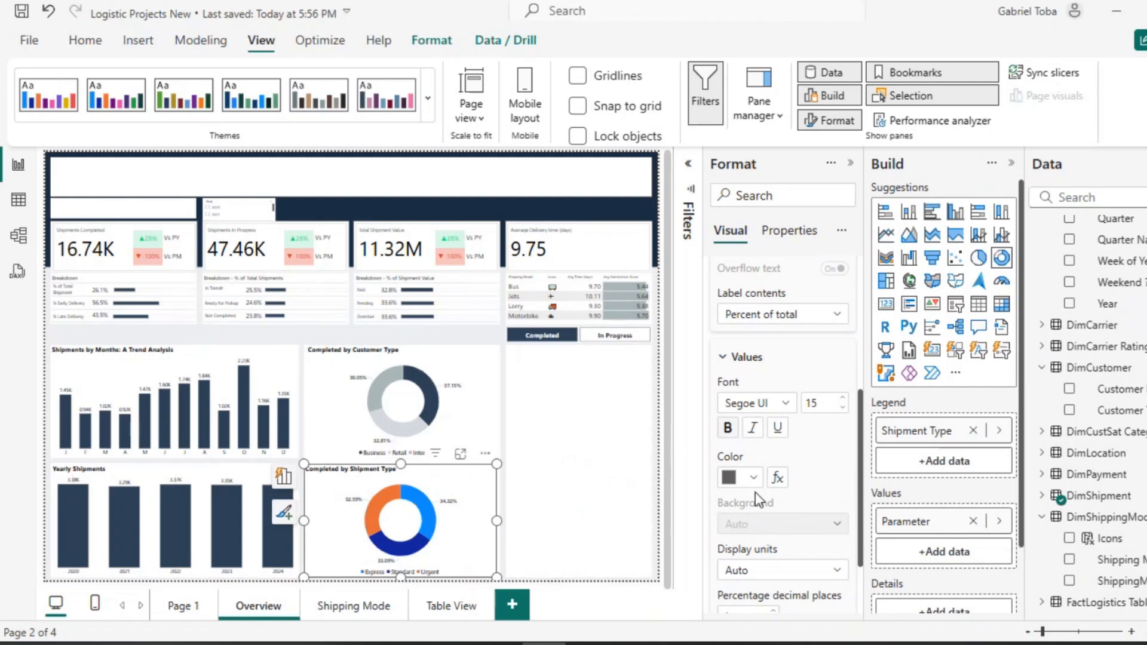
Recolour the Shipment Type donut slices: Express light grey #D4D8DD, Standard dark navy, and Urgent grey #AAB7B7.
{"action": "scroll", "coordinate": [722, 356], "scroll_direction": "up", "scroll_amount": 5}
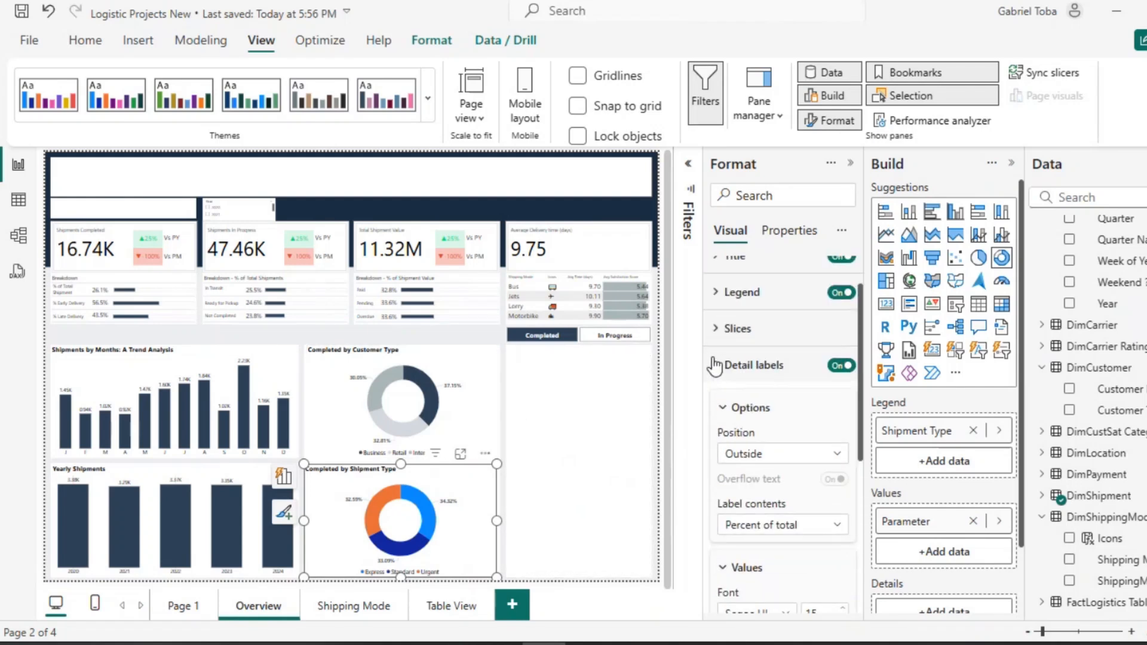
{"action": "left_click", "coordinate": [716, 365]}
{"action": "left_click", "coordinate": [720, 385]}
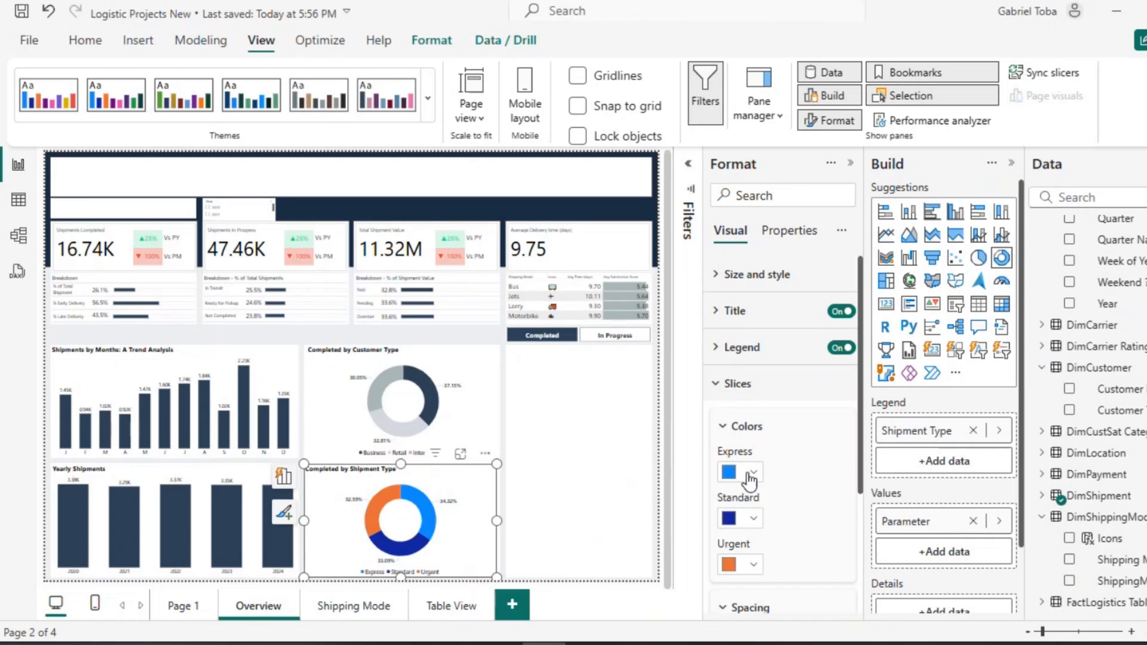
{"action": "left_click", "coordinate": [753, 474]}
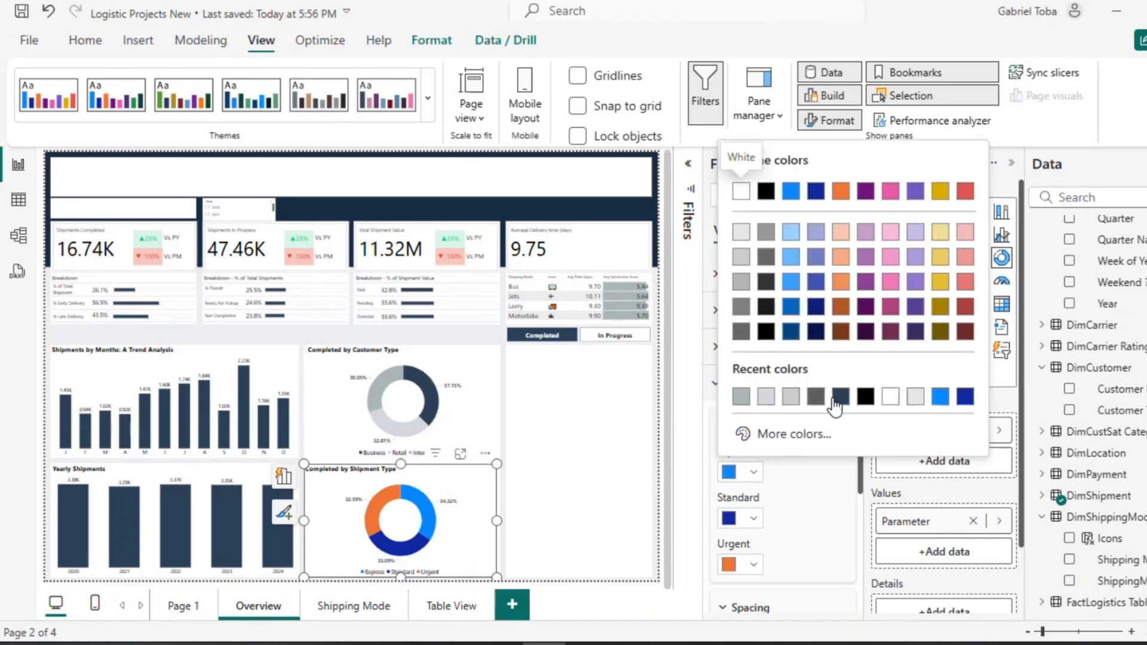
{"action": "left_click", "coordinate": [770, 399]}
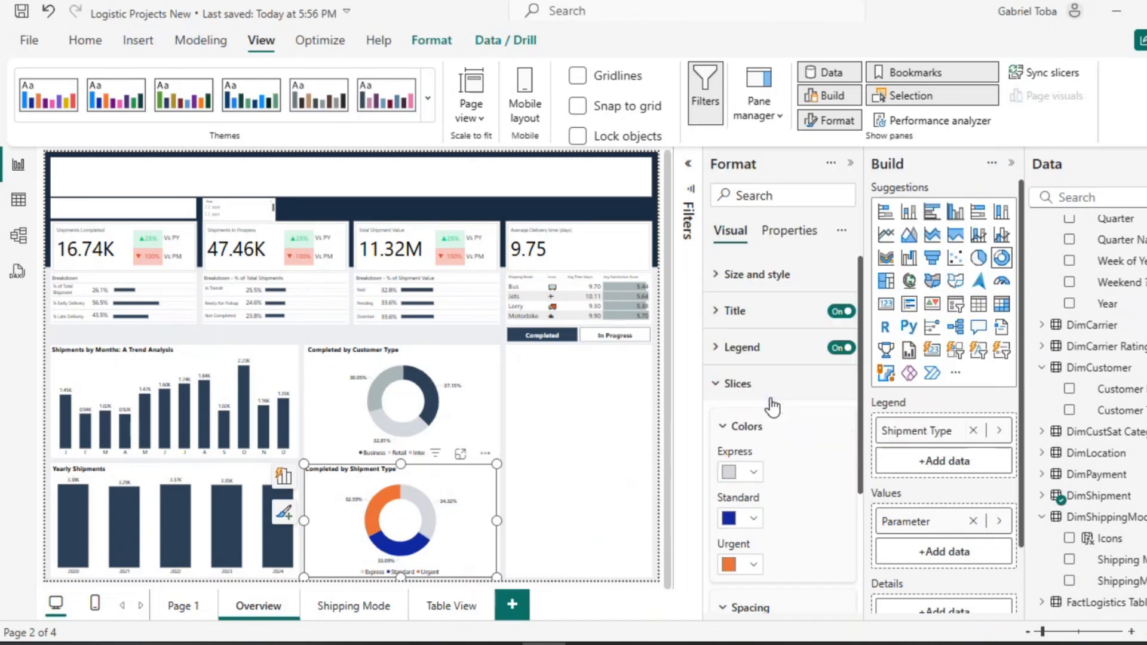
{"action": "left_click", "coordinate": [748, 519]}
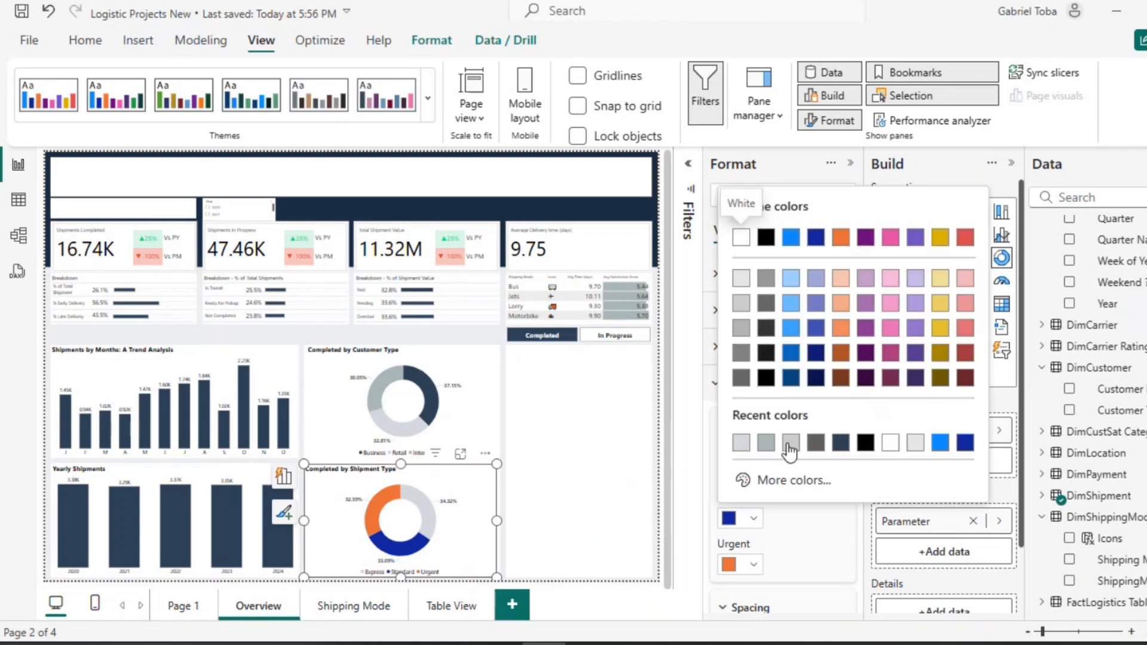
{"action": "left_click", "coordinate": [839, 443]}
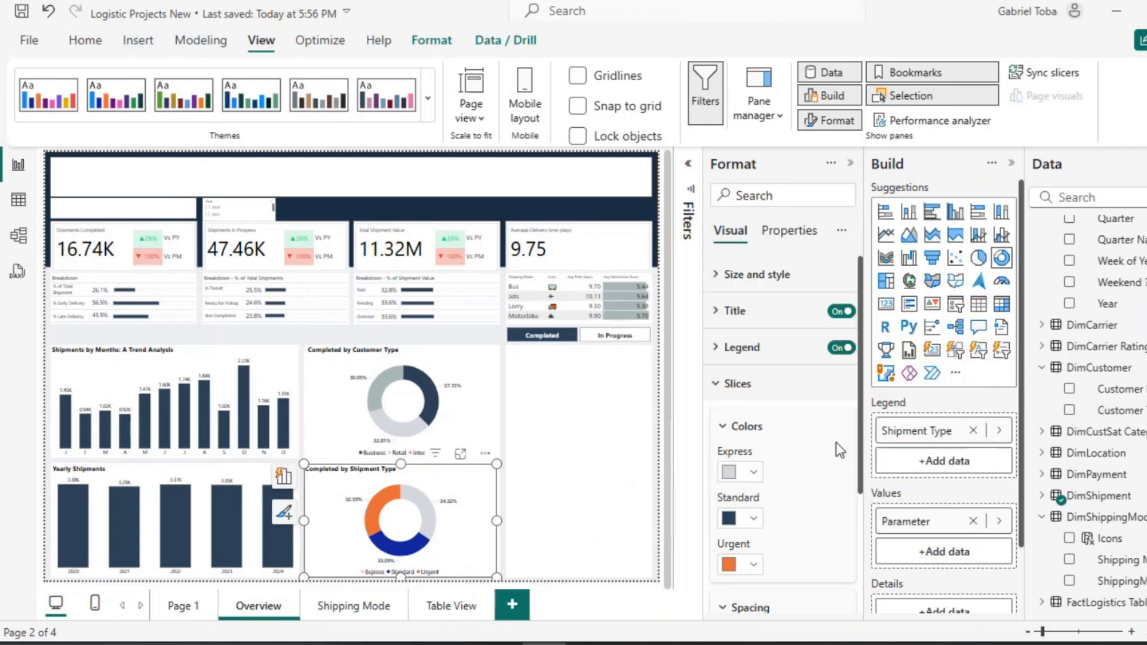
{"action": "left_click", "coordinate": [748, 565]}
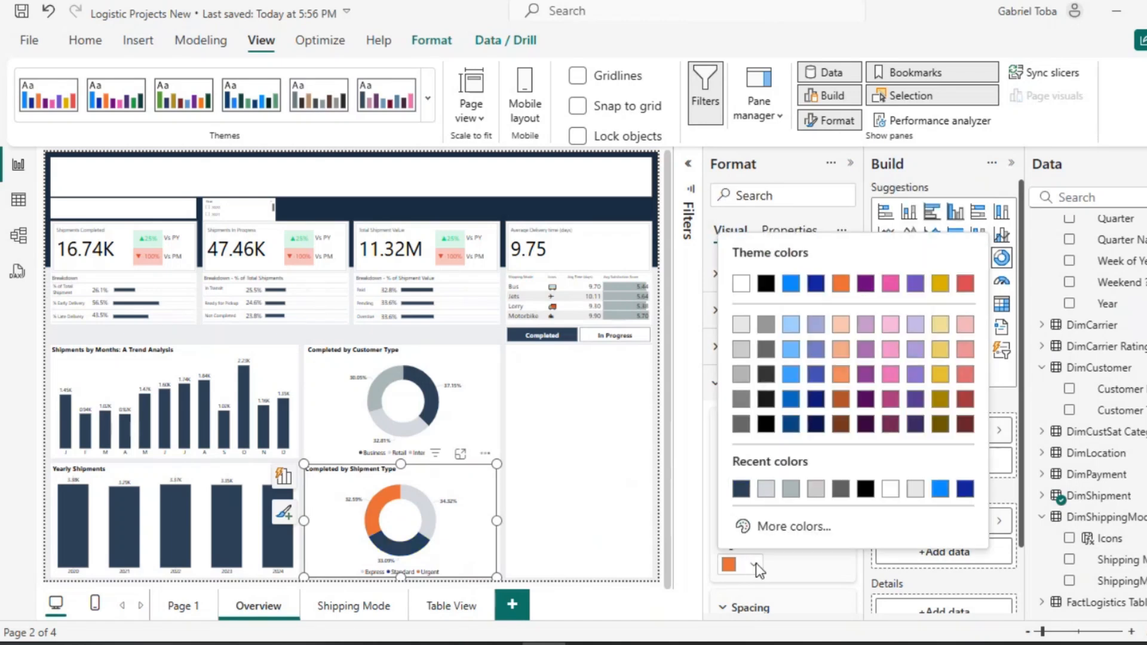
{"action": "left_click", "coordinate": [790, 490]}
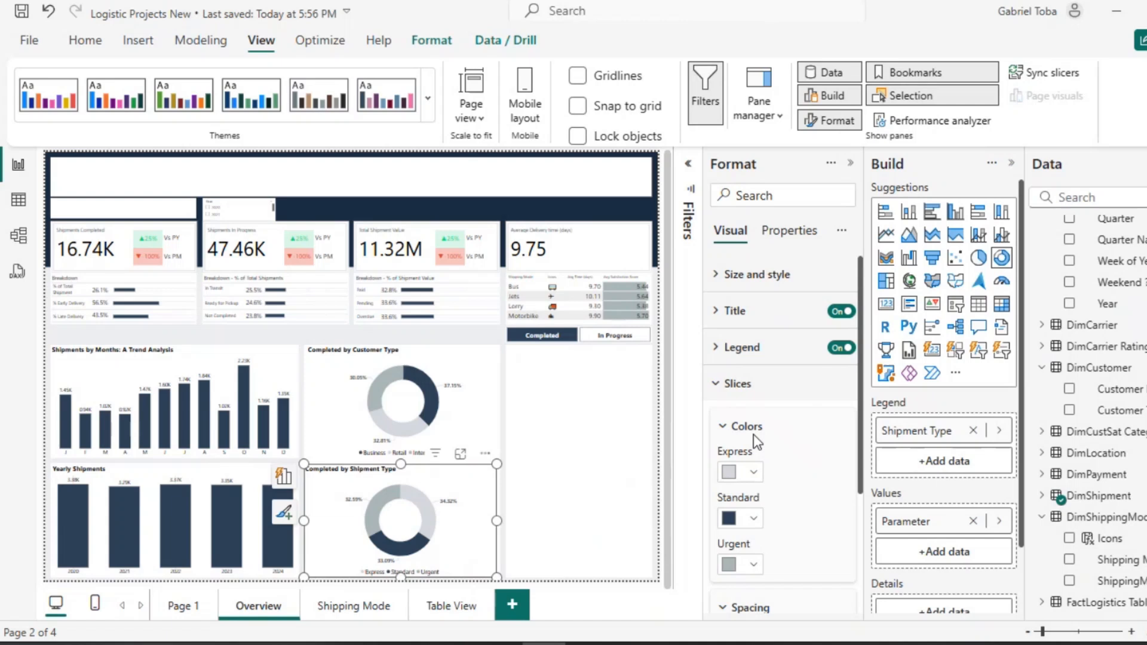
Add a clustered bar chart in the empty area beside the donut charts and put the Parameter field in it.
{"action": "left_click", "coordinate": [481, 343]}
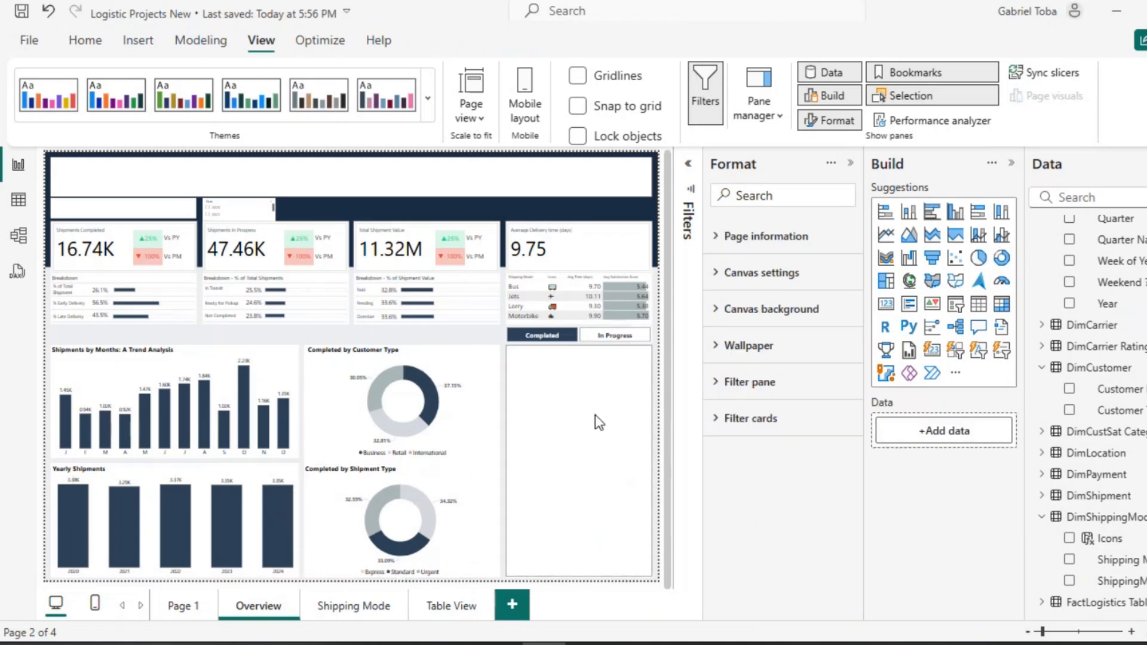
{"action": "left_click", "coordinate": [932, 212]}
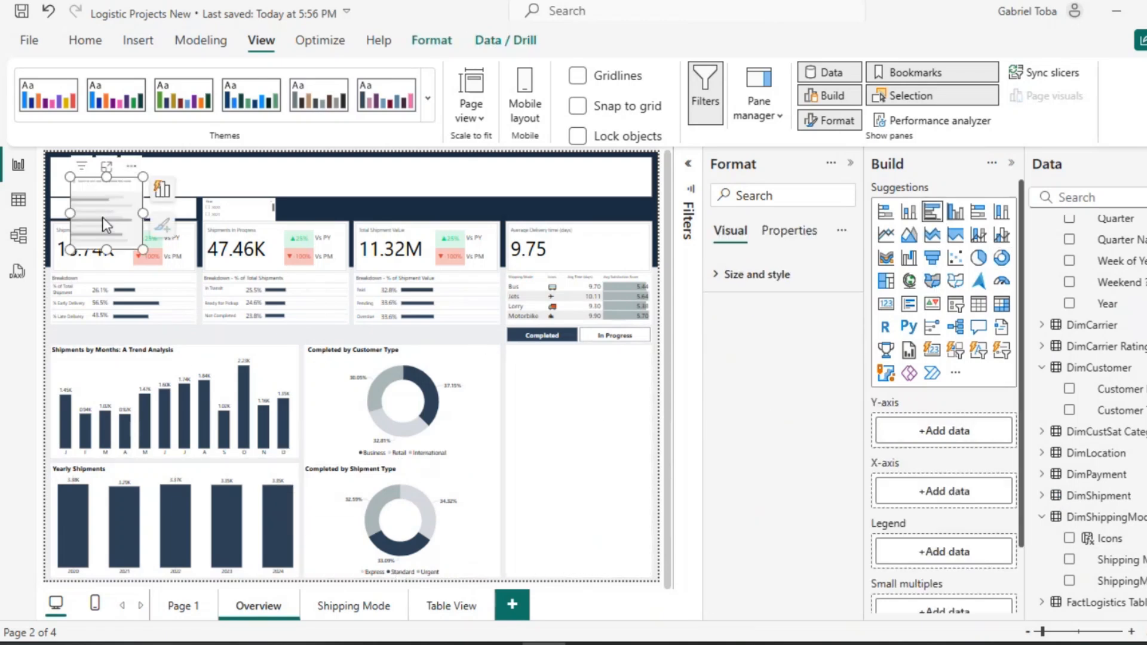
{"action": "left_click_drag", "start_coordinate": [103, 217], "coordinate": [575, 402]}
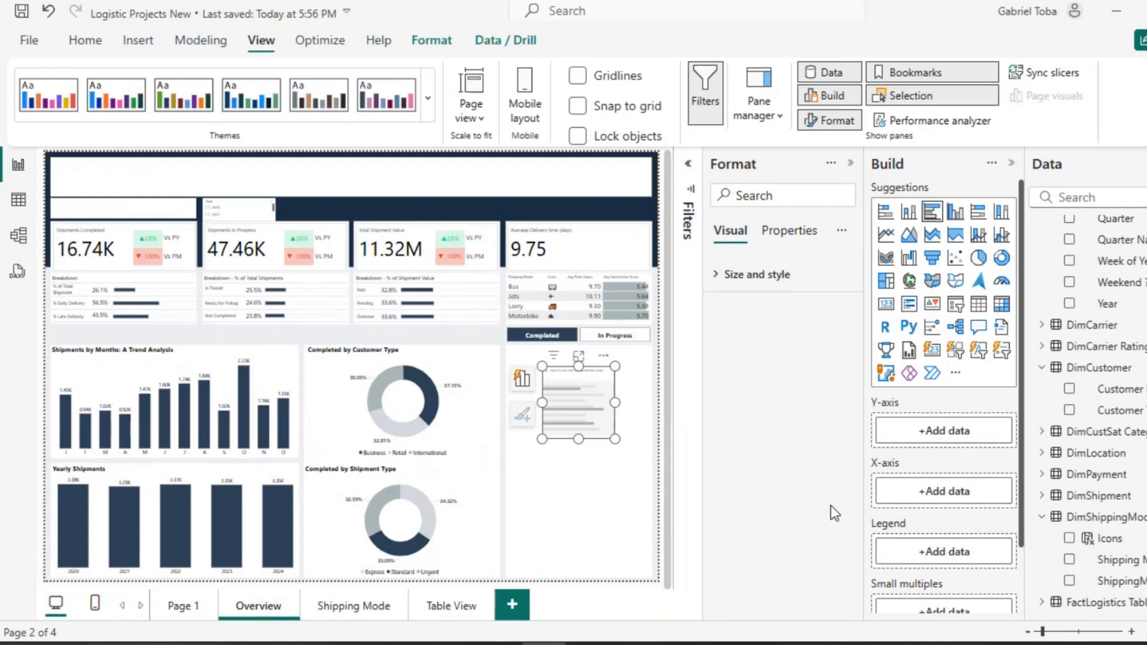
{"action": "scroll", "coordinate": [1087, 478], "scroll_direction": "down", "scroll_amount": 2}
{"action": "left_click", "coordinate": [1070, 602]}
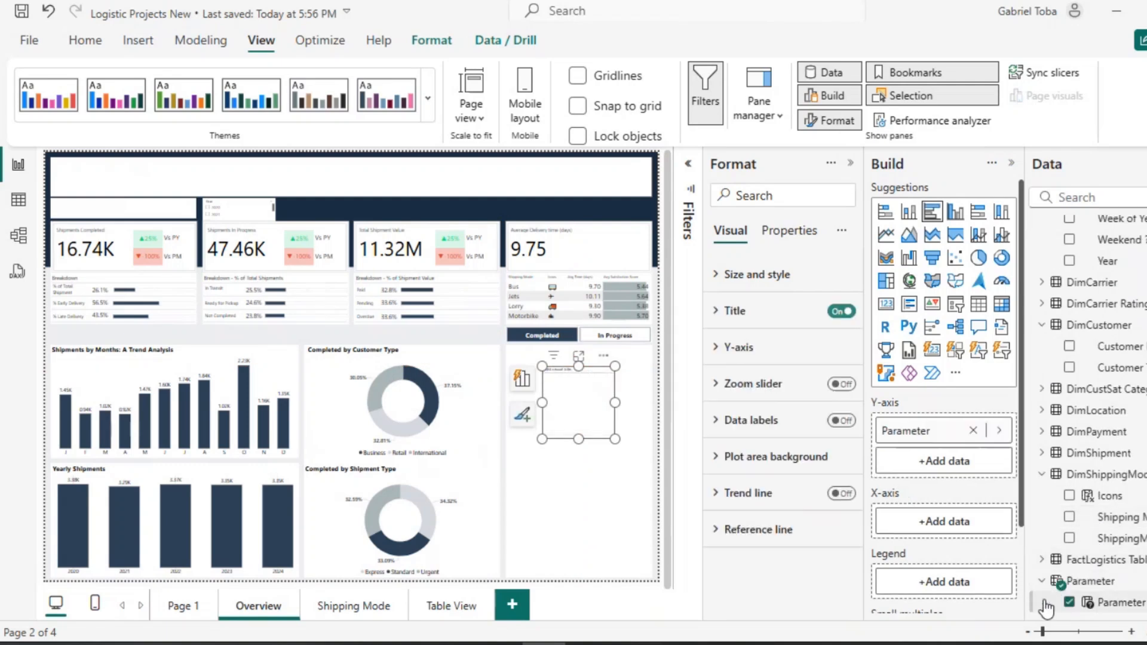
Resize the new bar chart to fill the blank panel below the Completed and In Progress buttons.
{"action": "left_click_drag", "start_coordinate": [582, 513], "coordinate": [586, 569]}
{"action": "left_click_drag", "start_coordinate": [544, 469], "coordinate": [510, 475]}
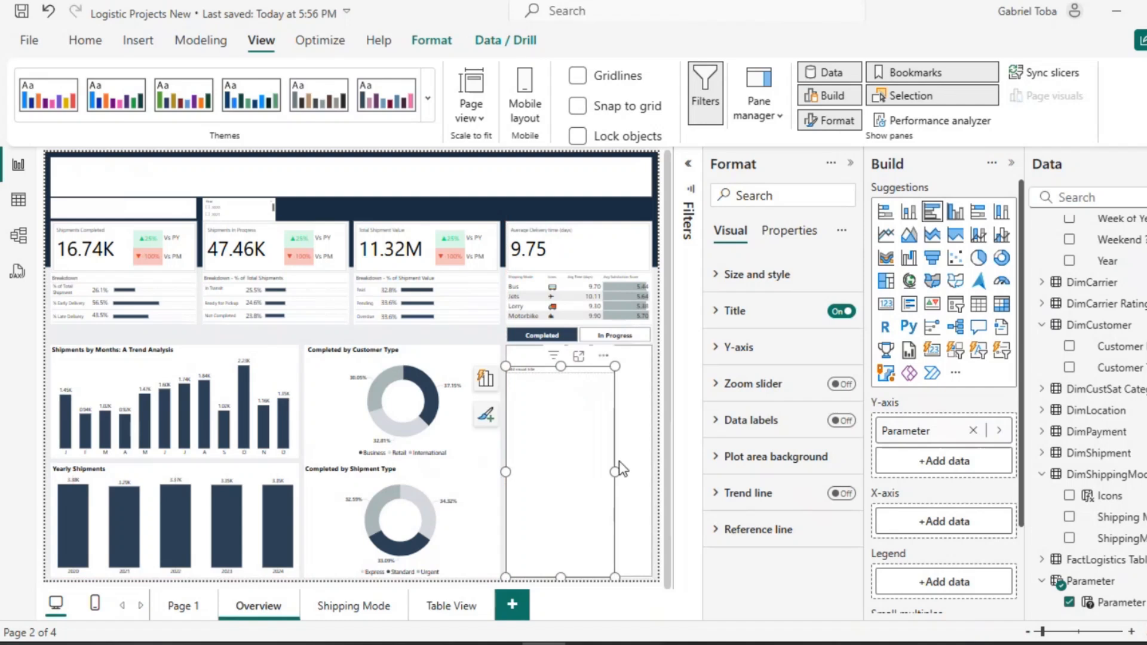
{"action": "left_click_drag", "start_coordinate": [619, 470], "coordinate": [651, 470]}
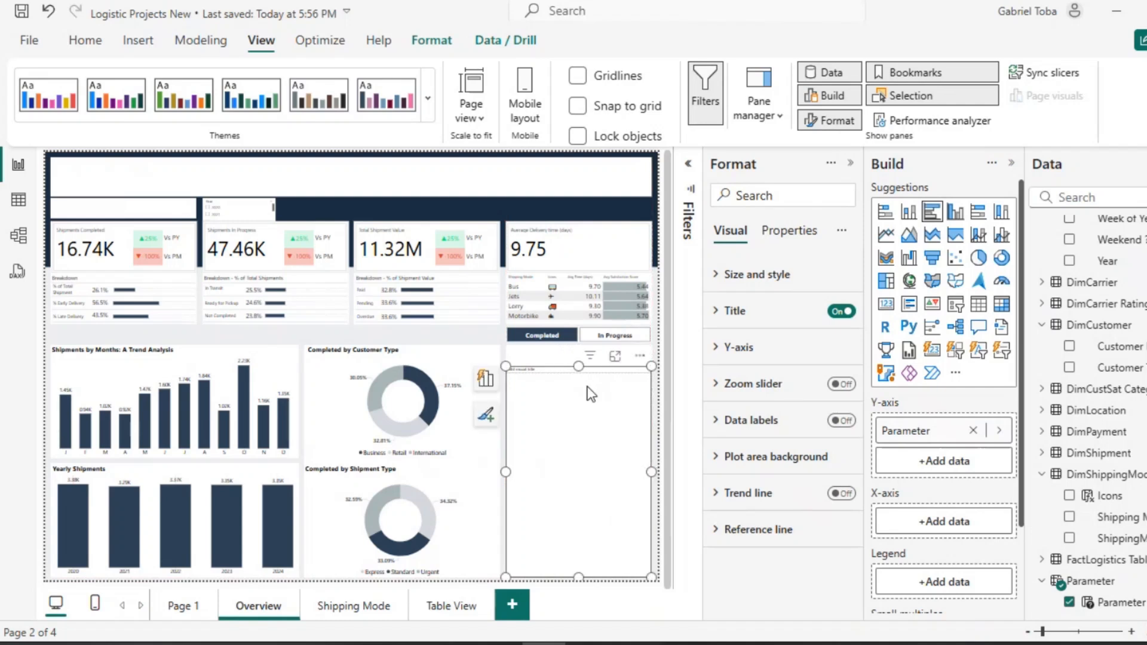
{"action": "left_click_drag", "start_coordinate": [579, 360], "coordinate": [575, 346]}
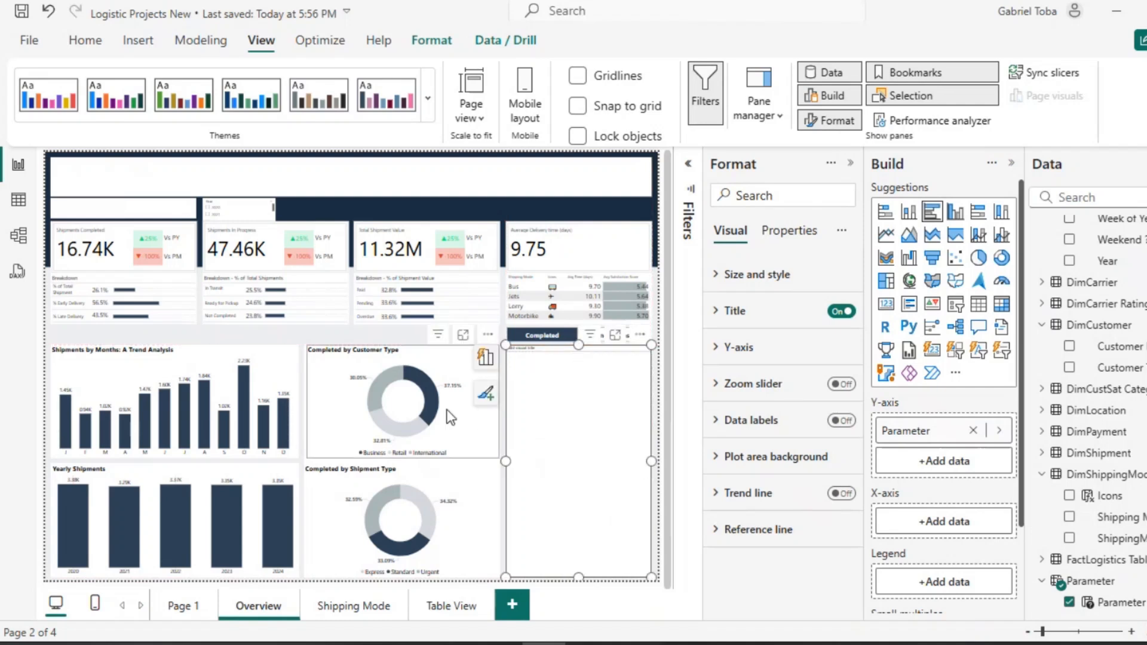
Turn off the background of both donut charts and the new bar chart.
{"action": "left_click", "coordinate": [451, 417], "text": "ctrl"}
{"action": "left_click", "coordinate": [466, 477], "text": "ctrl"}
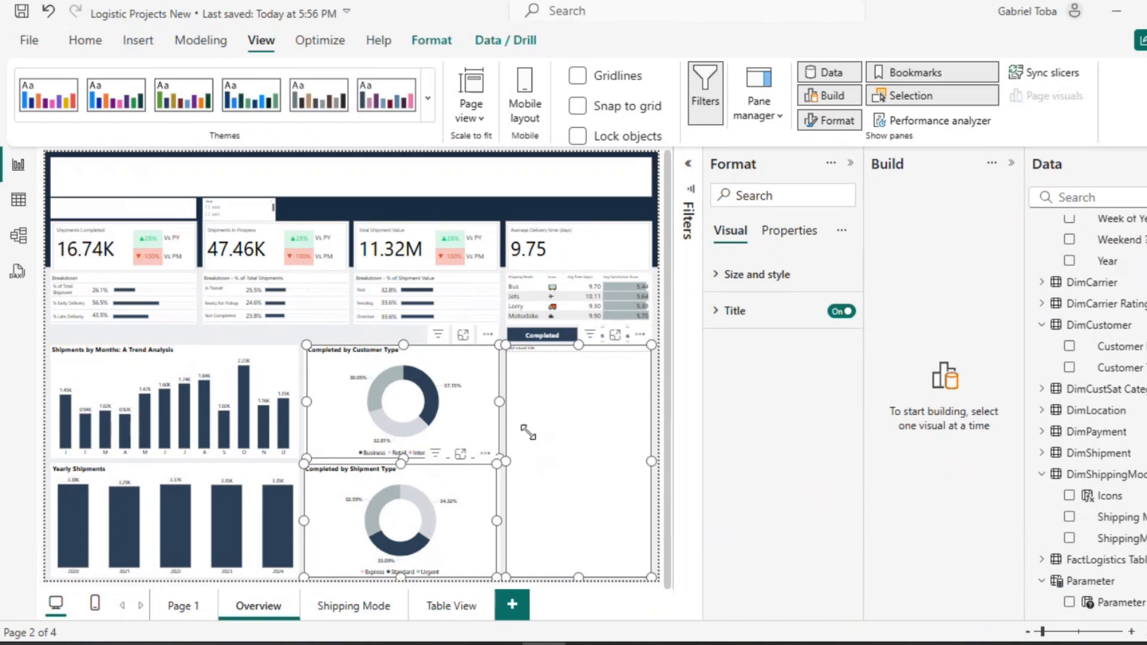
{"action": "left_click", "coordinate": [726, 274]}
{"action": "scroll", "coordinate": [793, 435], "scroll_direction": "down", "scroll_amount": 5}
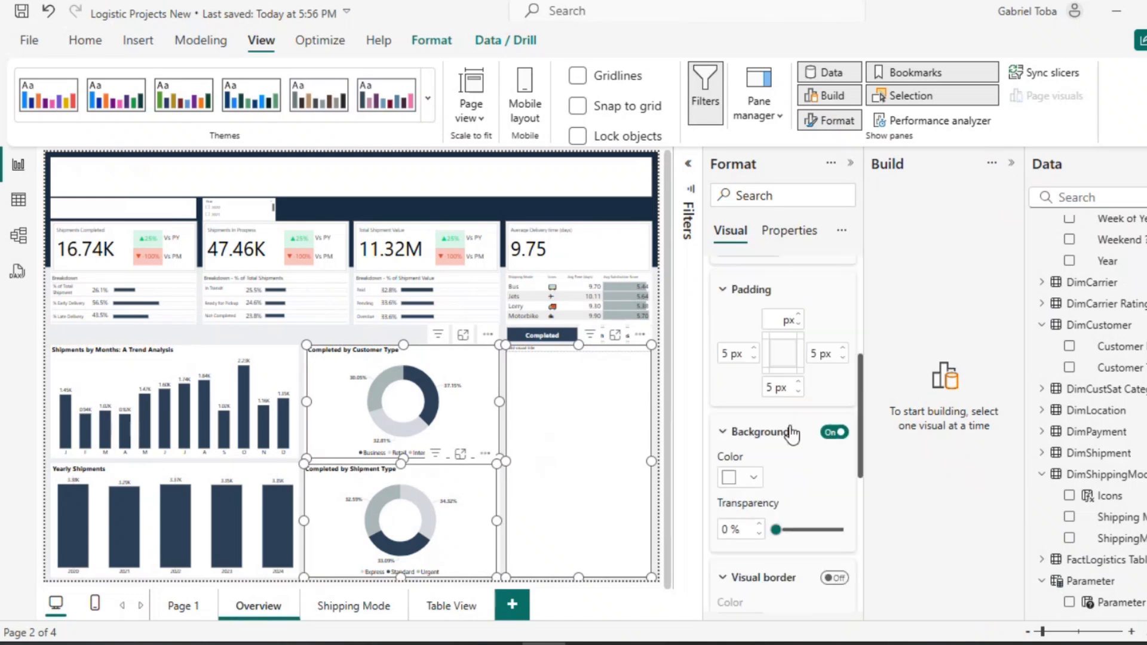
{"action": "scroll", "coordinate": [792, 434], "scroll_direction": "down", "scroll_amount": 1}
{"action": "left_click", "coordinate": [834, 395]}
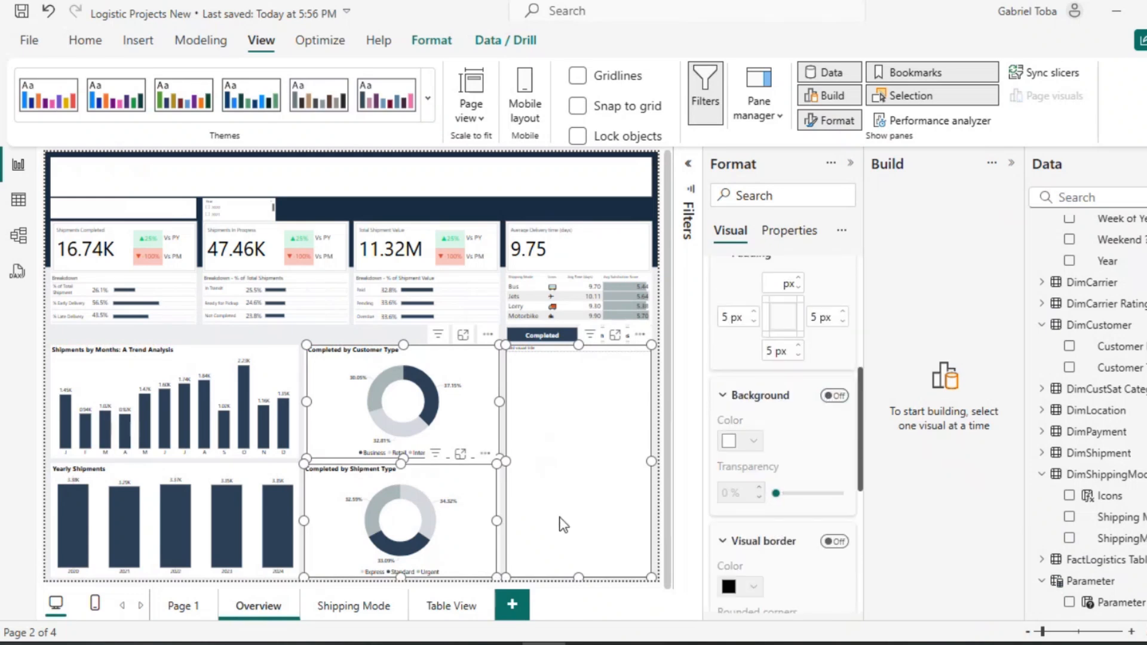
{"action": "left_click", "coordinate": [563, 525]}
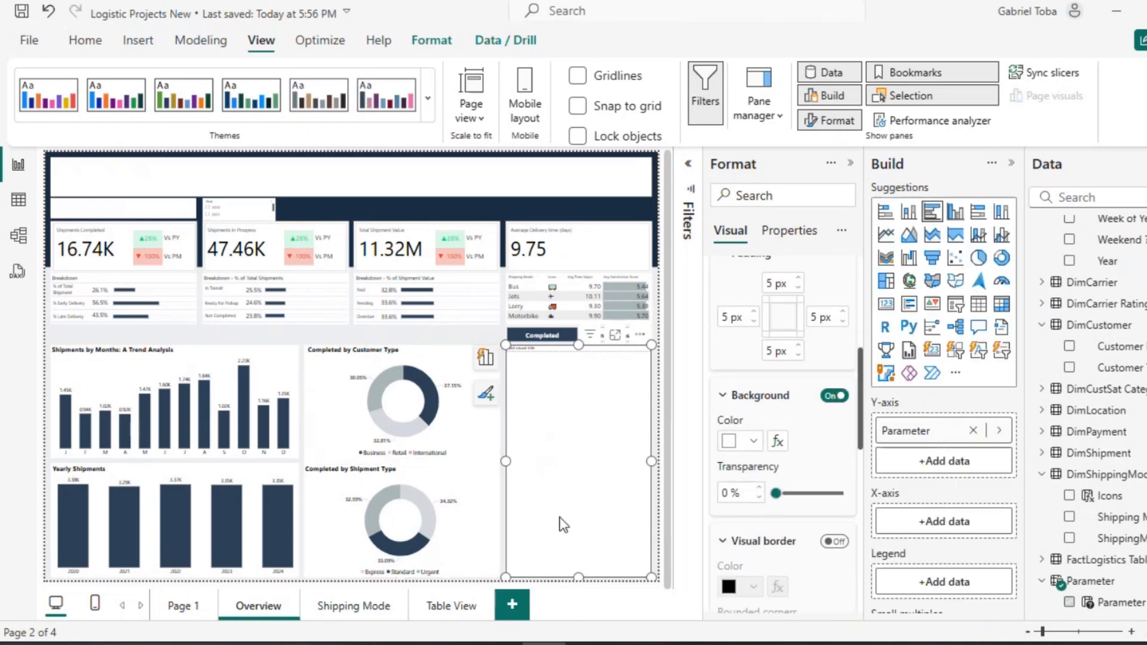
{"action": "left_click", "coordinate": [834, 396]}
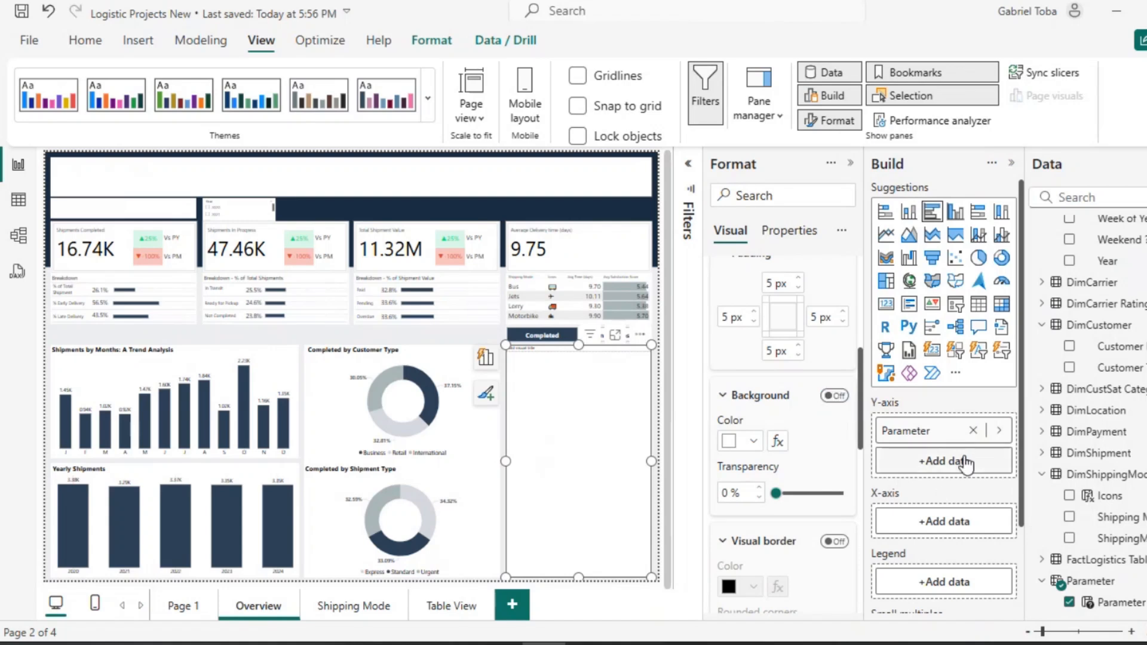
Replace the bar chart's Y-axis field with Carrier Name from the DimCarrier table.
{"action": "left_click", "coordinate": [923, 436]}
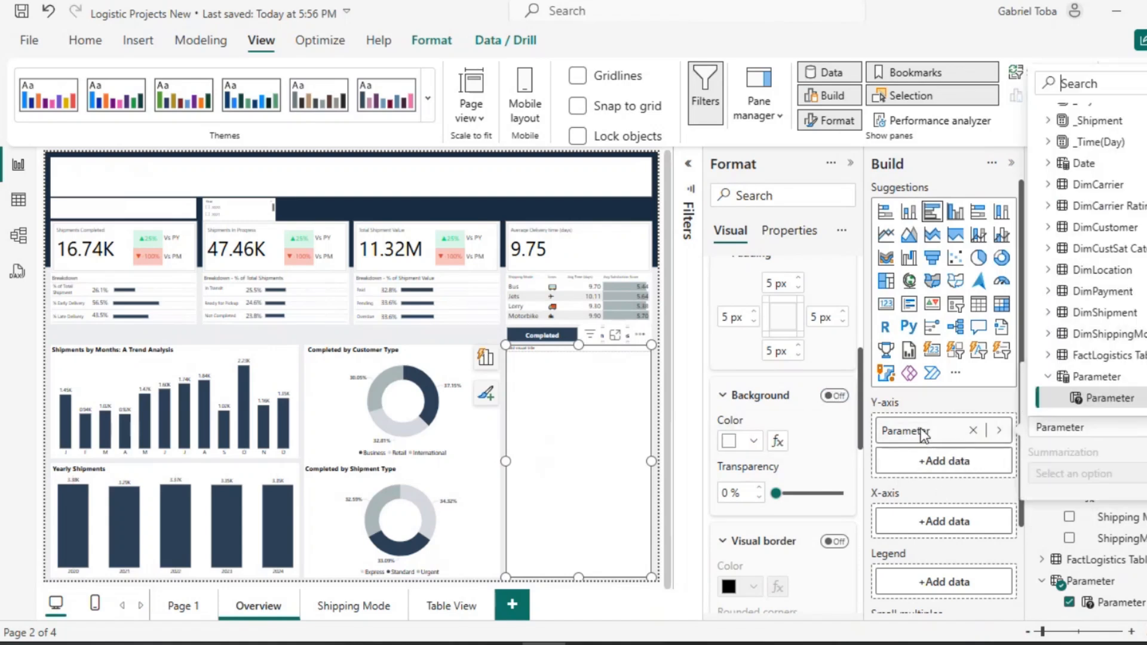
{"action": "left_click", "coordinate": [1047, 184]}
{"action": "left_click", "coordinate": [1079, 227]}
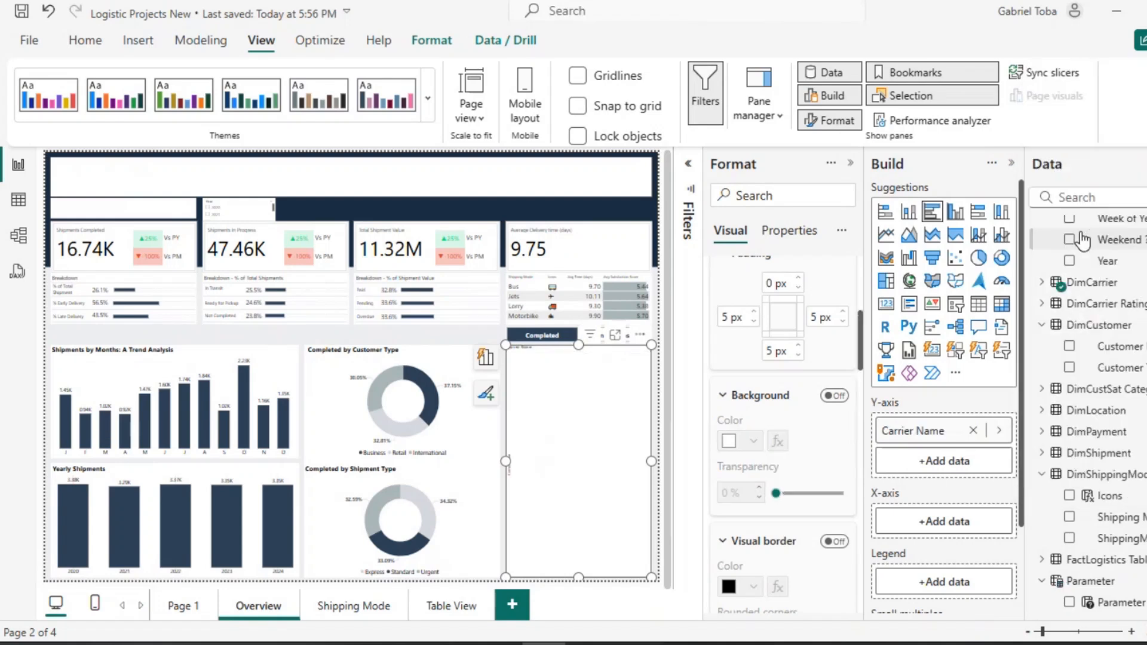
{"action": "left_click", "coordinate": [1070, 603]}
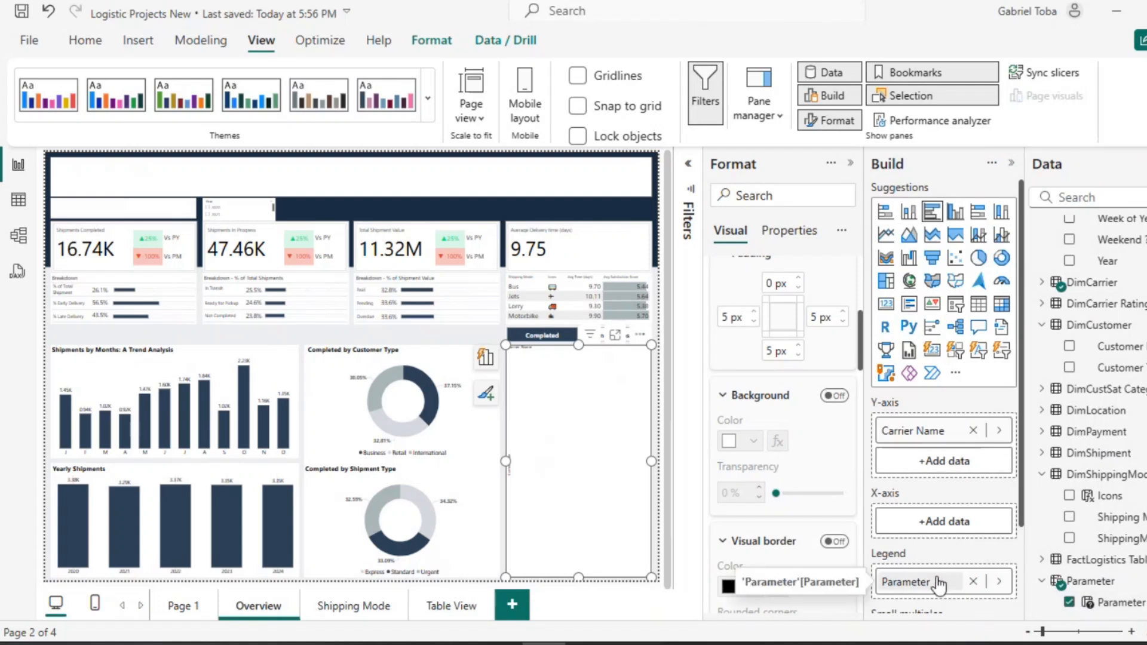
{"action": "mouse_move", "coordinate": [934, 577]}
{"action": "left_mouse_down"}
{"action": "mouse_move", "coordinate": [935, 462]}
{"action": "mouse_move", "coordinate": [932, 554]}
{"action": "left_mouse_up"}
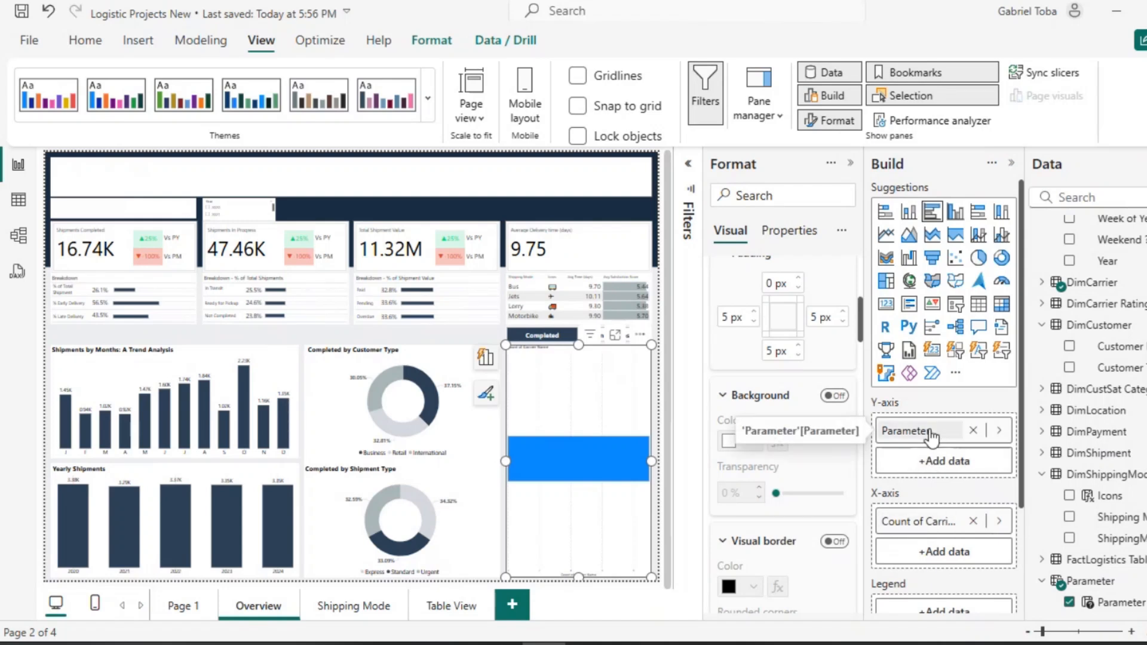
{"action": "mouse_move", "coordinate": [932, 435]}
{"action": "left_mouse_down"}
{"action": "mouse_move", "coordinate": [938, 564]}
{"action": "mouse_move", "coordinate": [920, 430]}
{"action": "left_mouse_up"}
{"action": "left_click", "coordinate": [973, 491]}
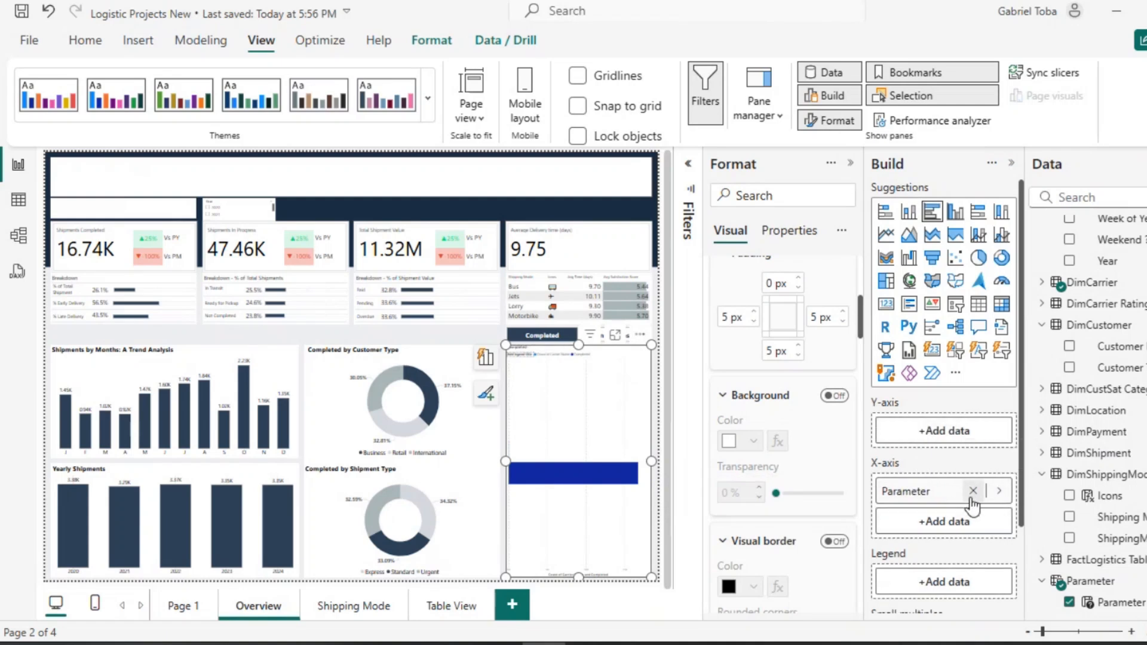
{"action": "left_click", "coordinate": [973, 491]}
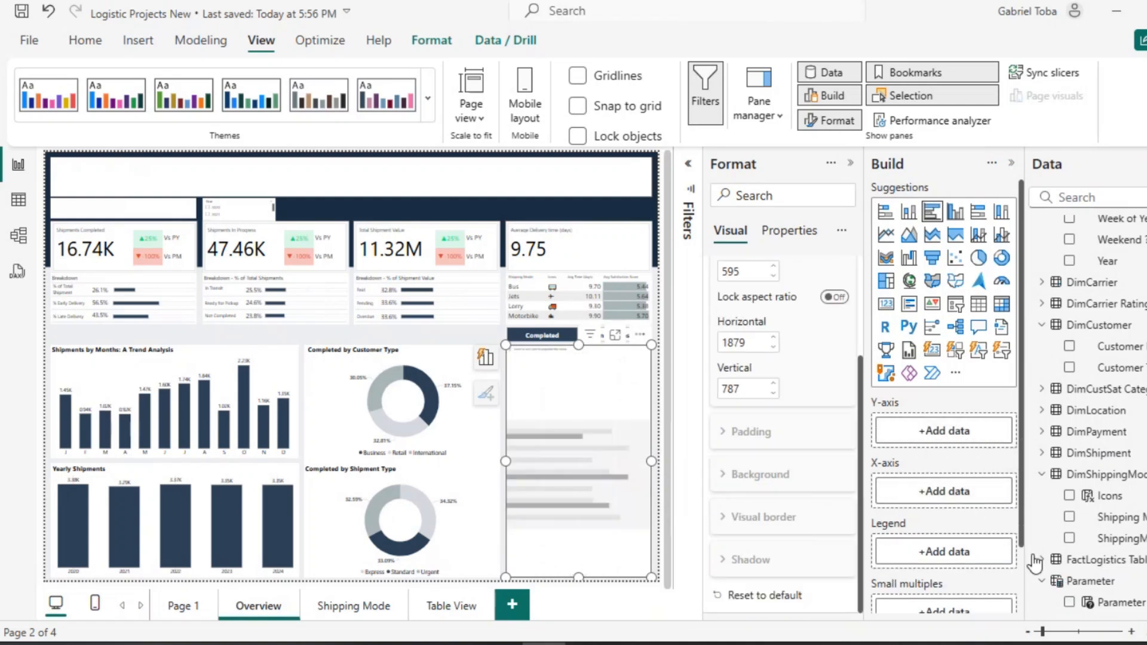
Put Carrier Name from the DimCarrier table on the bar chart's Y-axis and the Parameter field on its X-axis.
{"action": "left_click", "coordinate": [1069, 367]}
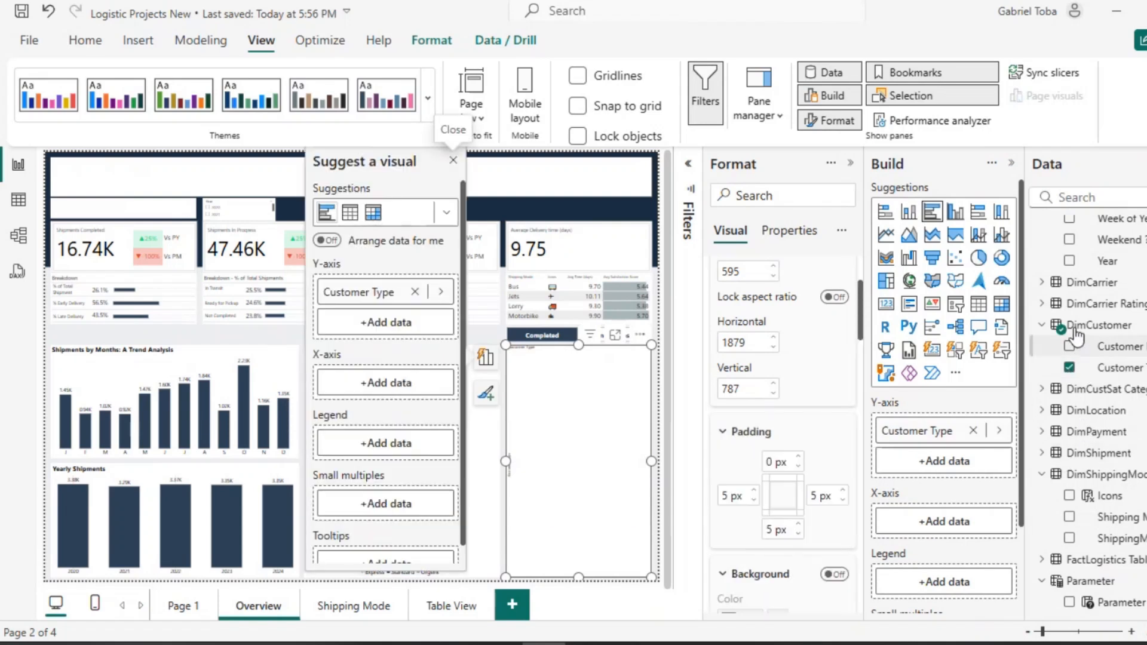
{"action": "left_click", "coordinate": [1045, 282]}
{"action": "left_click", "coordinate": [1070, 410]}
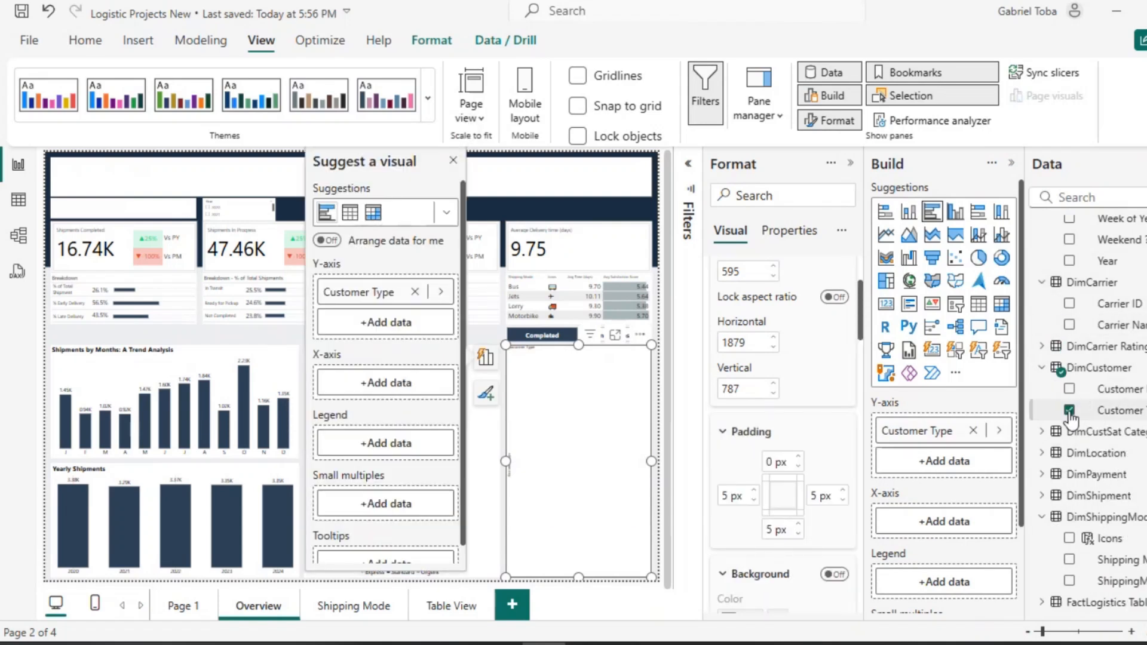
{"action": "left_click", "coordinate": [1070, 325]}
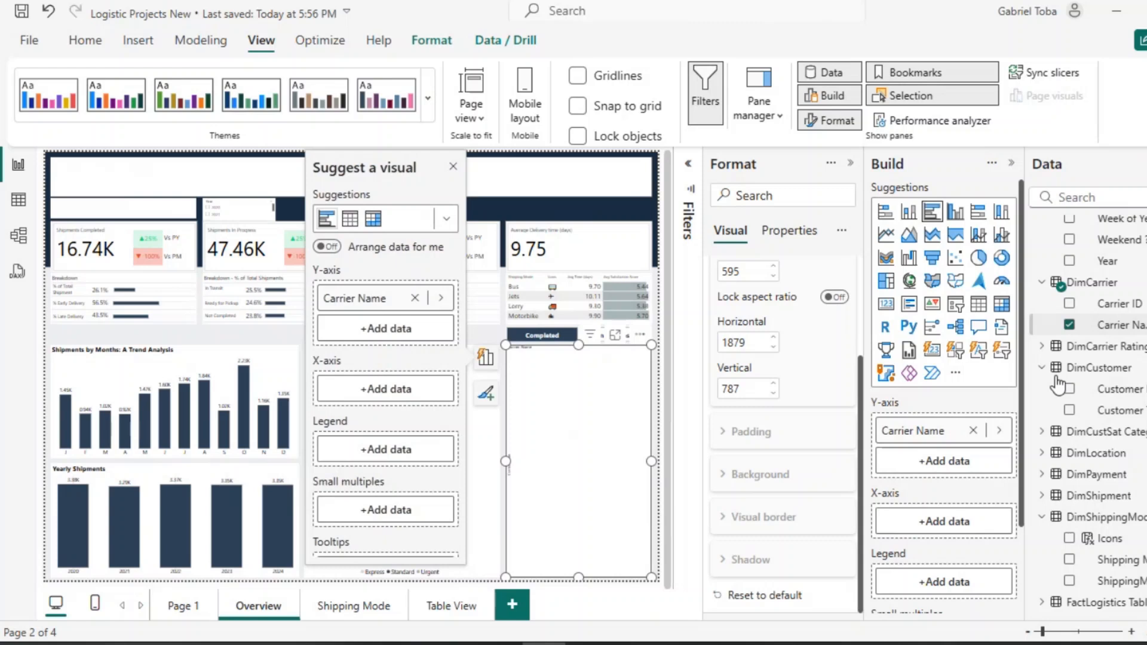
{"action": "scroll", "coordinate": [1074, 590], "scroll_direction": "down", "scroll_amount": 1}
{"action": "left_click", "coordinate": [1069, 602]}
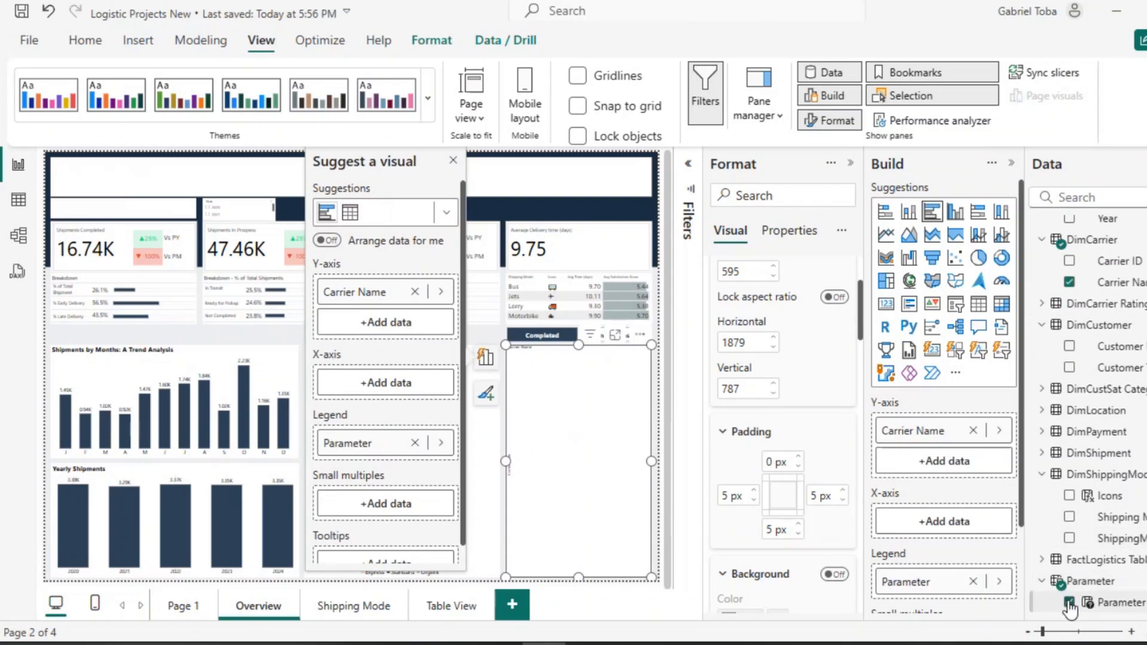
{"action": "scroll", "coordinate": [958, 566], "scroll_direction": "down", "scroll_amount": 2}
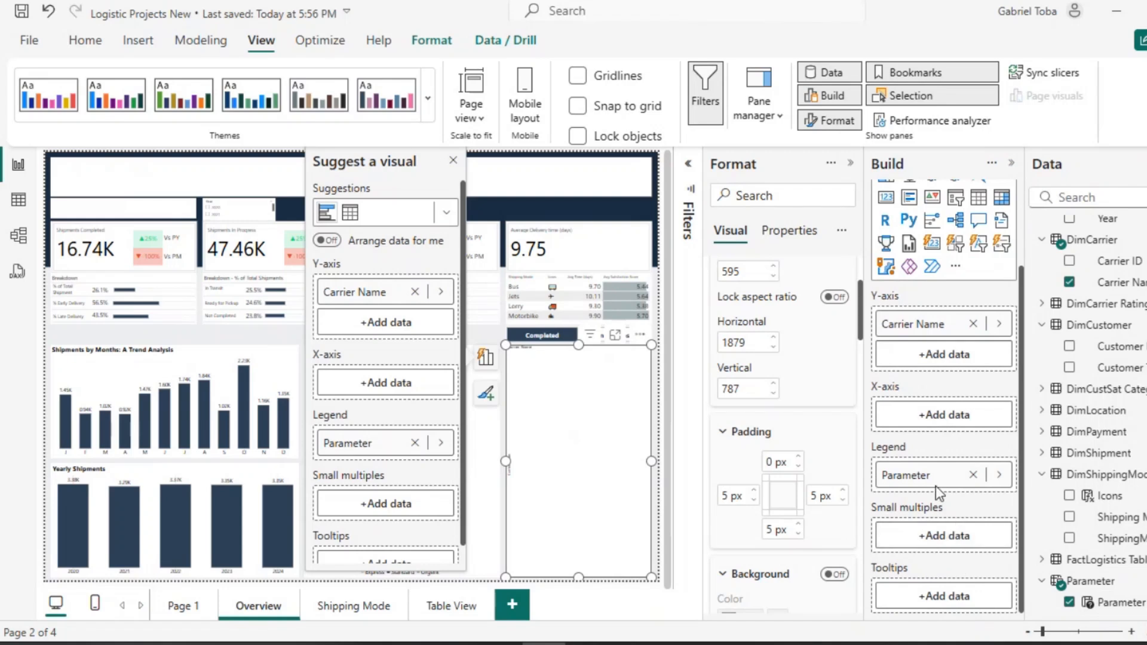
{"action": "left_click_drag", "start_coordinate": [940, 476], "coordinate": [932, 417]}
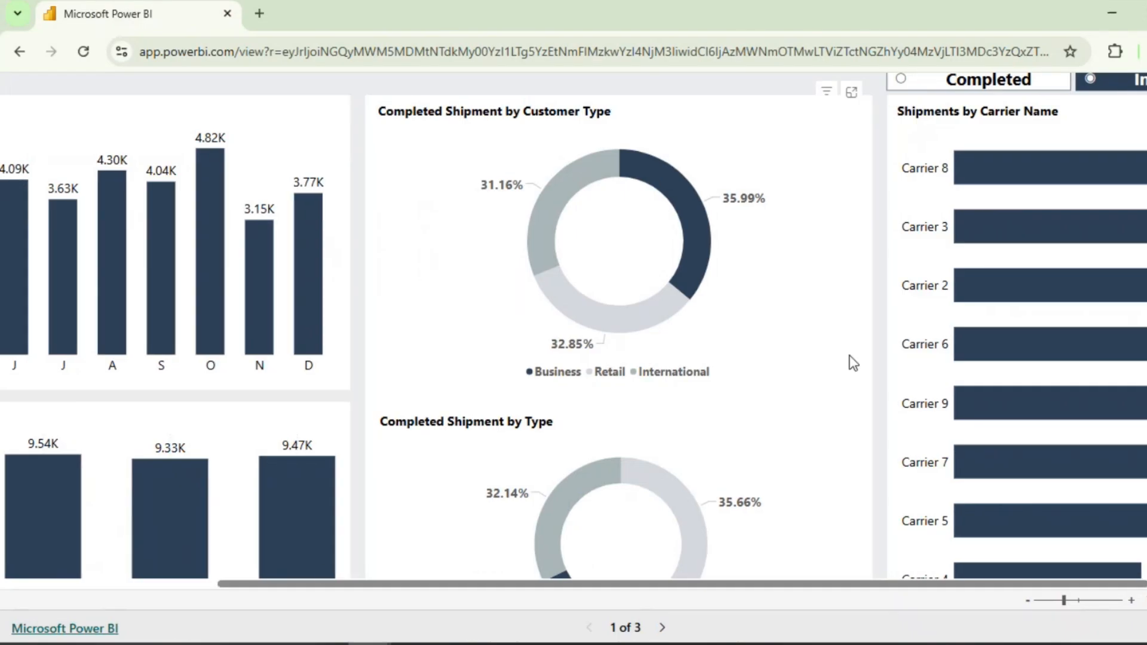
Examine the carrier bar chart and donut charts in the published report in the browser, and return to Power BI Desktop.
{"action": "scroll", "coordinate": [850, 361], "scroll_direction": "right", "scroll_amount": 1}
{"action": "scroll", "coordinate": [850, 361], "scroll_direction": "up", "scroll_amount": 1}
{"action": "scroll", "coordinate": [939, 303], "scroll_direction": "down", "scroll_amount": 3}
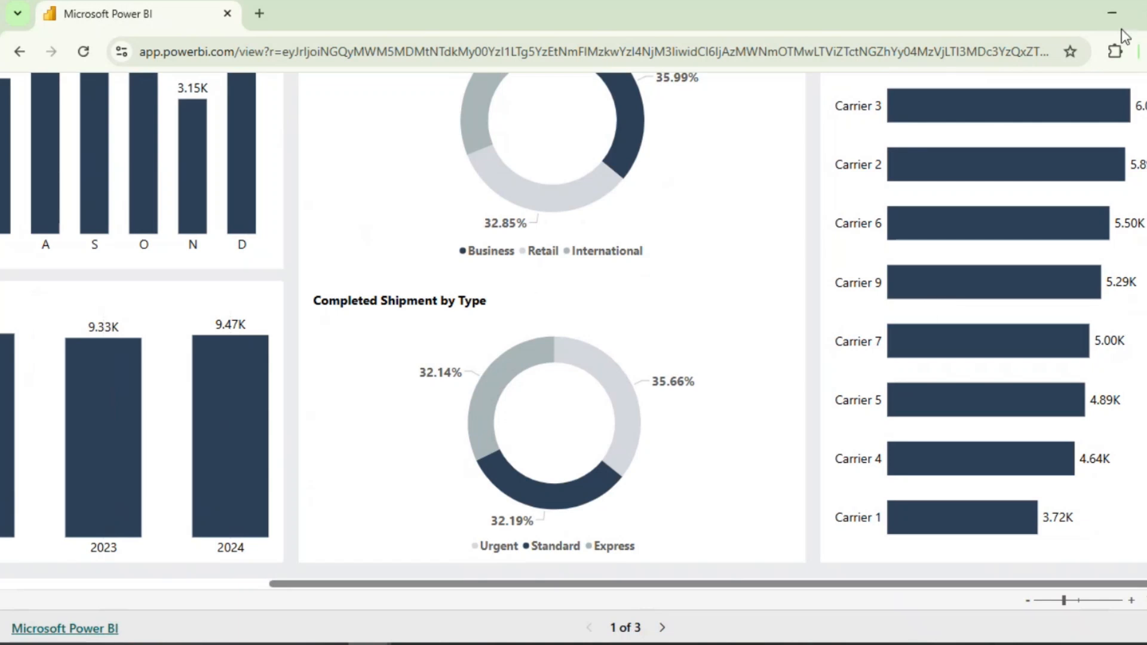
{"action": "left_click", "coordinate": [1111, 14]}
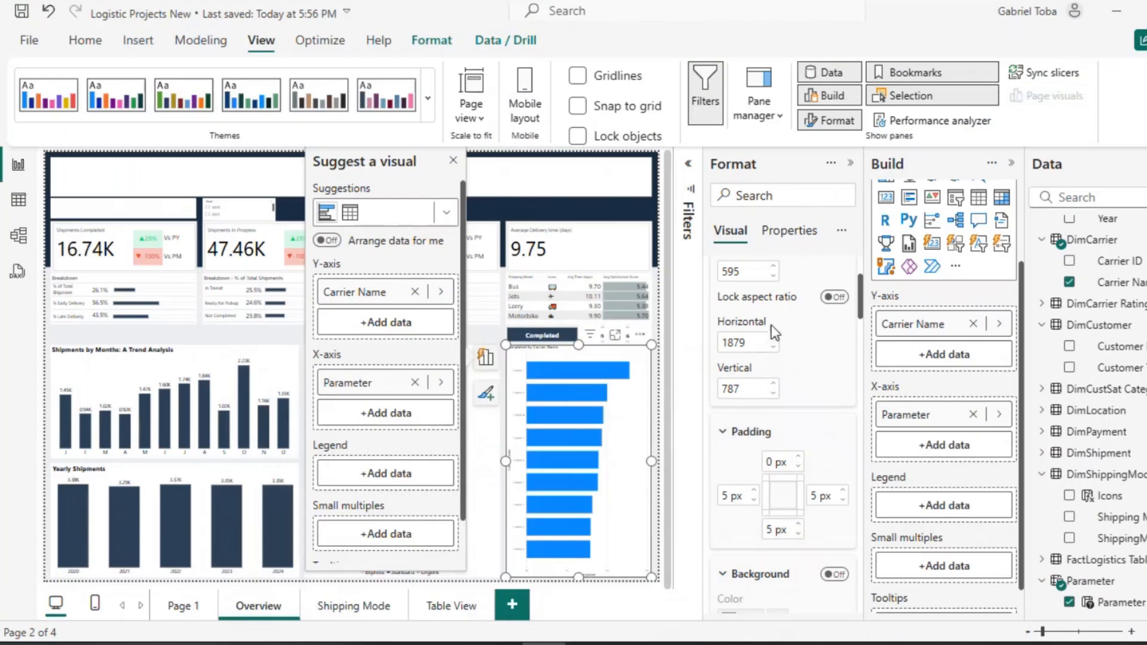
Change the carrier bar chart's title text to "Shipments by Carrier Name".
{"action": "scroll", "coordinate": [772, 326], "scroll_direction": "up", "scroll_amount": 2}
{"action": "scroll", "coordinate": [721, 281], "scroll_direction": "down", "scroll_amount": 10}
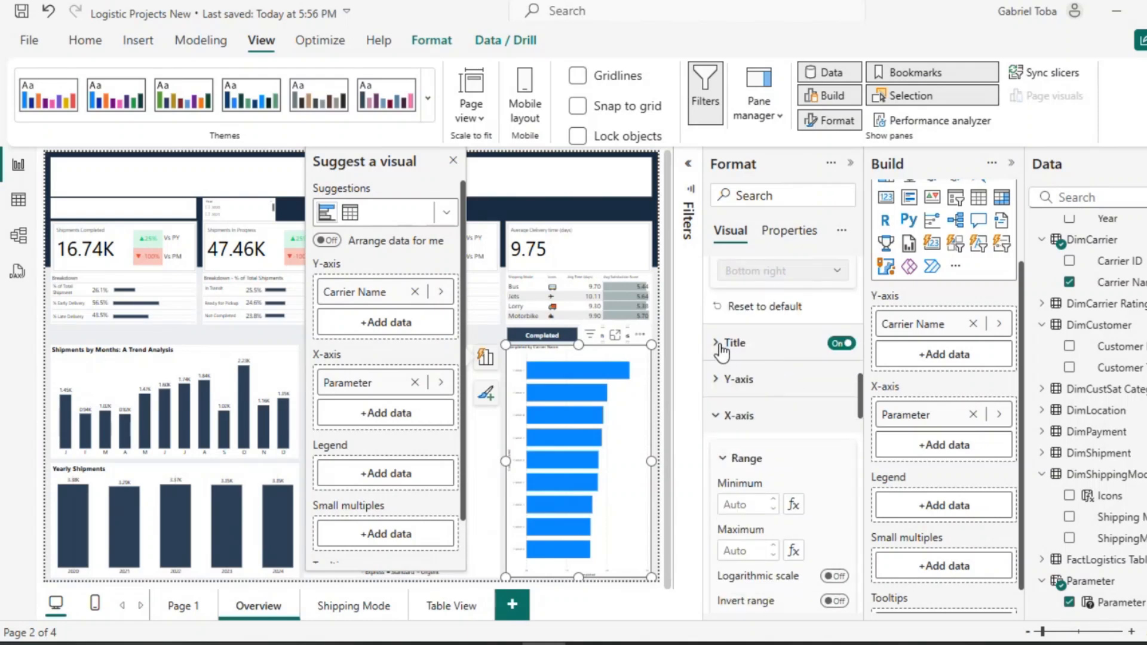
{"action": "left_click", "coordinate": [727, 347]}
{"action": "left_click_drag", "start_coordinate": [786, 430], "coordinate": [694, 438]}
{"action": "key", "text": "Left"}
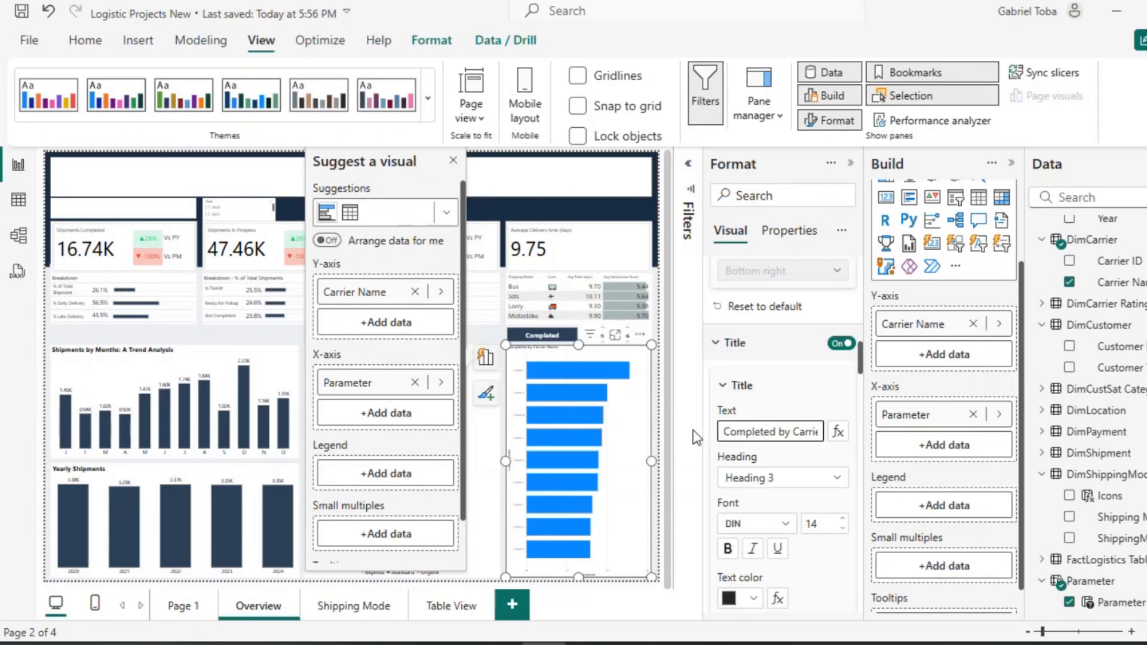
{"action": "key", "text": "ctrl+Delete"}
{"action": "type", "text": "Shipmen"}
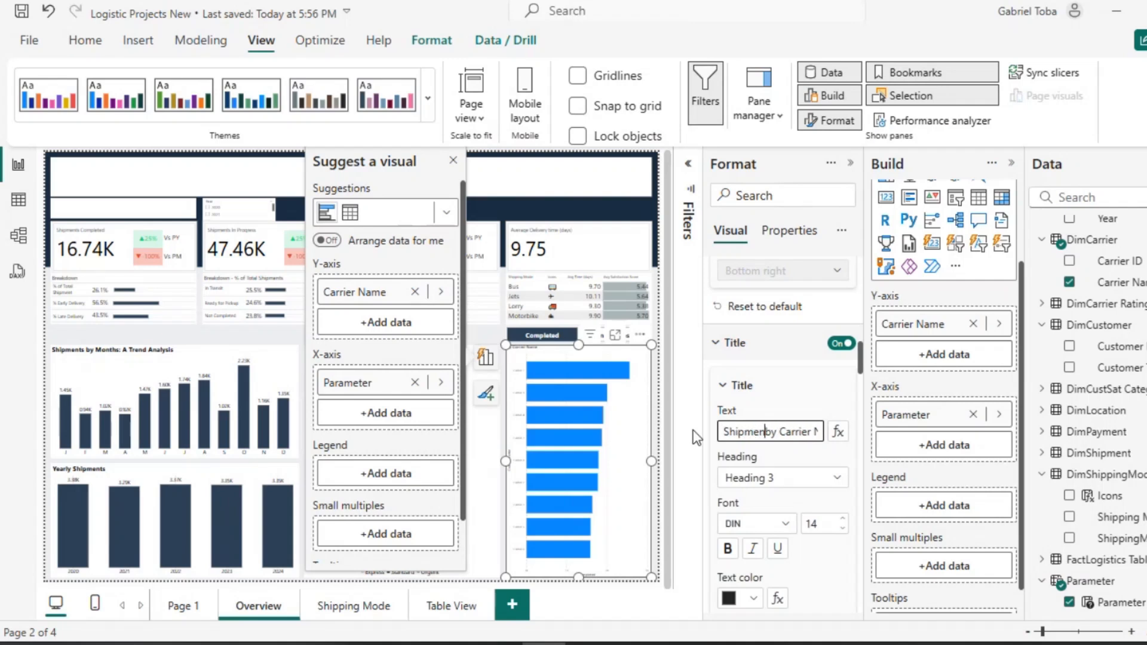
{"action": "type", "text": "ts"}
Format the bar chart's title in Segoe UI, size 20, bold, with black text.
{"action": "left_click", "coordinate": [760, 523]}
{"action": "key", "text": "s"}
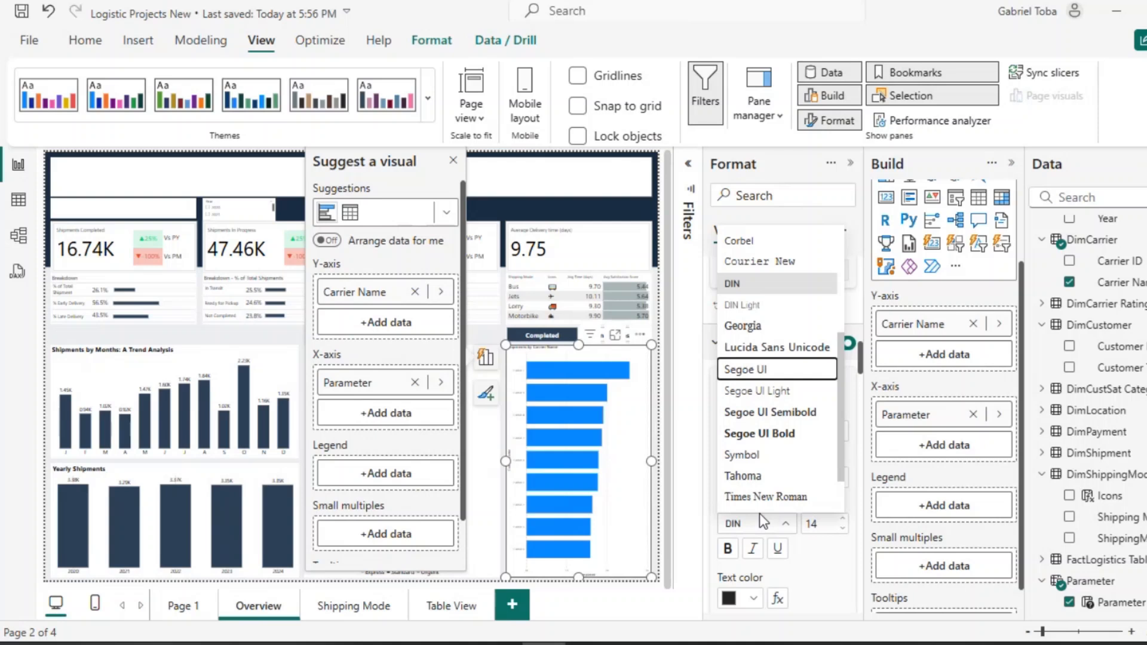
{"action": "key", "text": "Return"}
{"action": "double_click", "coordinate": [823, 525]}
{"action": "type", "text": "20"}
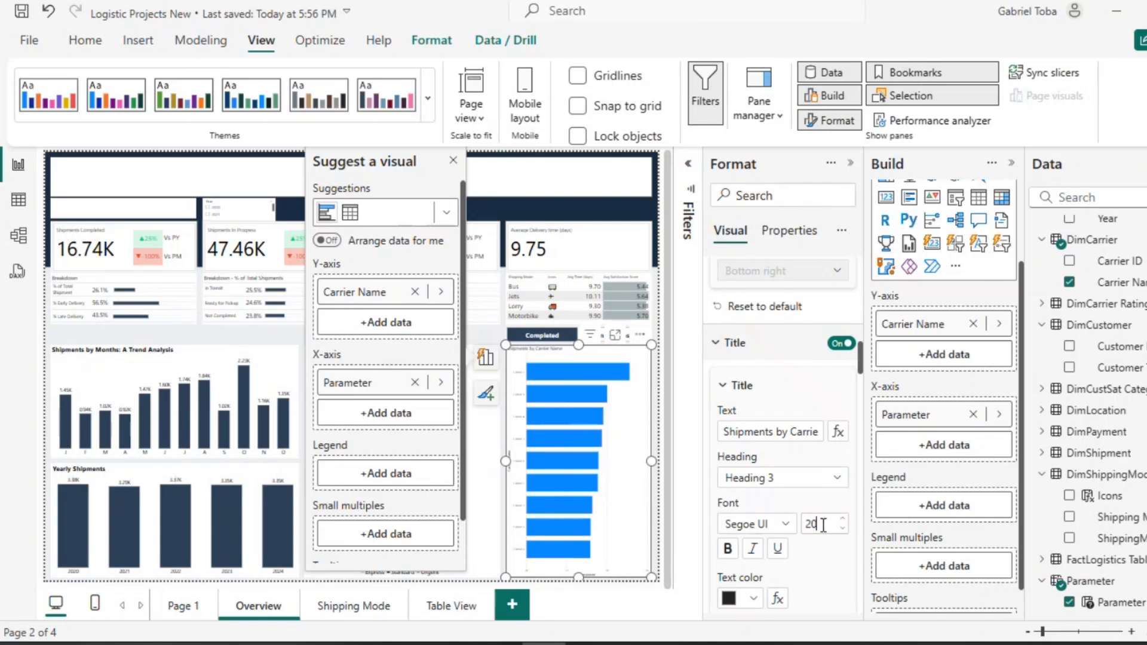
{"action": "key", "text": "Return"}
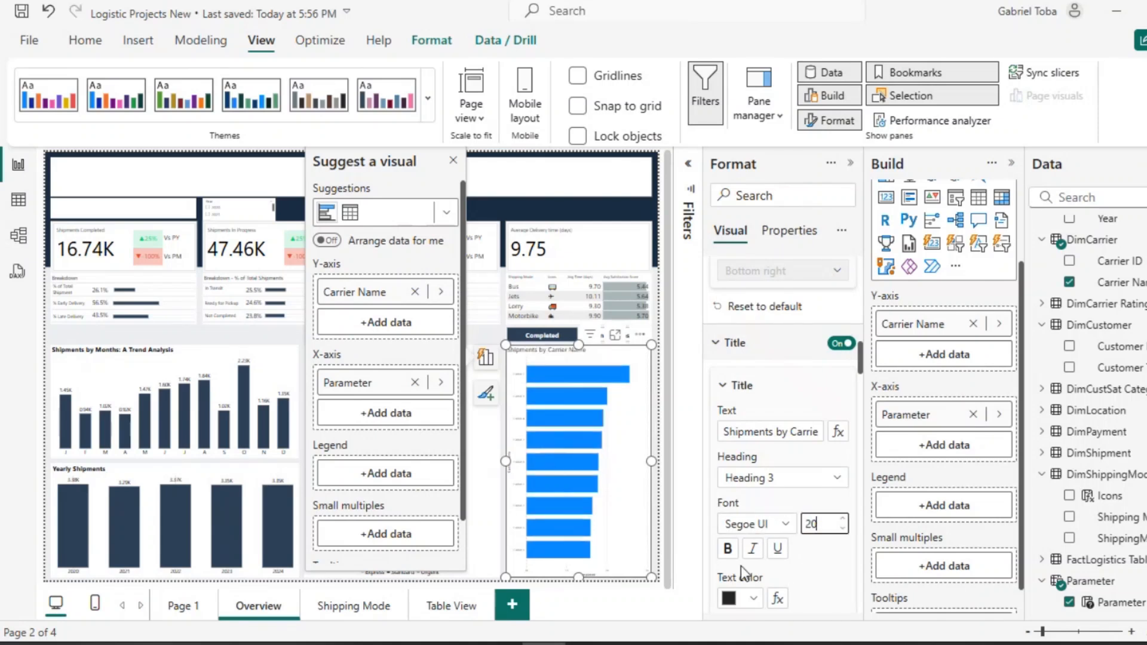
{"action": "scroll", "coordinate": [750, 502], "scroll_direction": "down", "scroll_amount": 3}
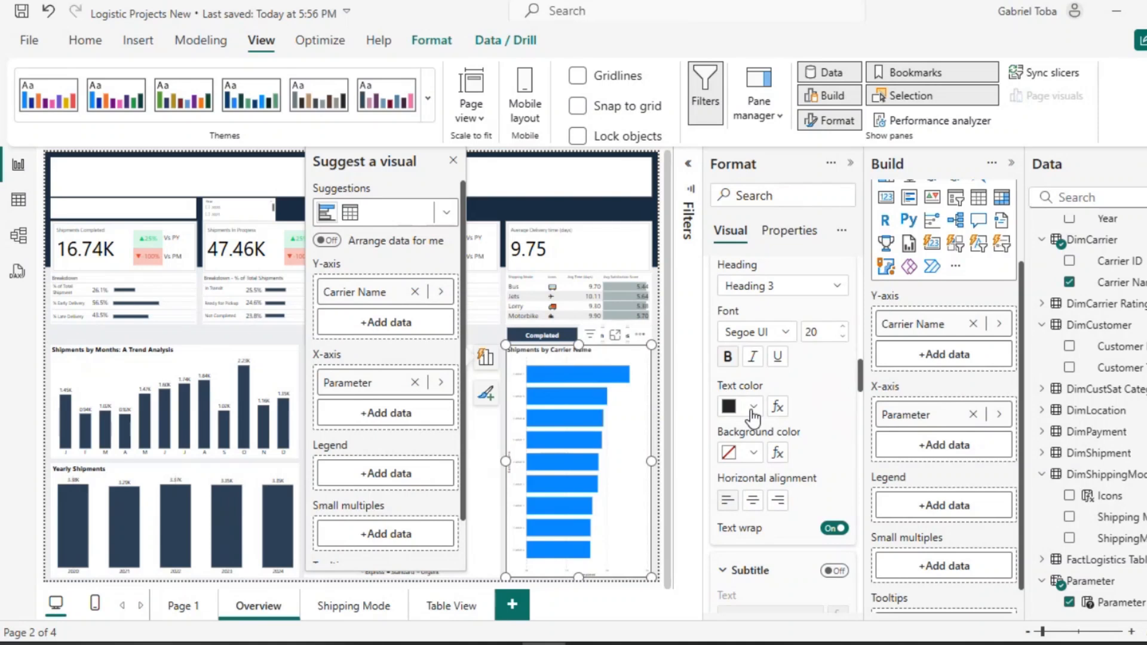
{"action": "left_click", "coordinate": [754, 407]}
{"action": "left_click", "coordinate": [766, 127]}
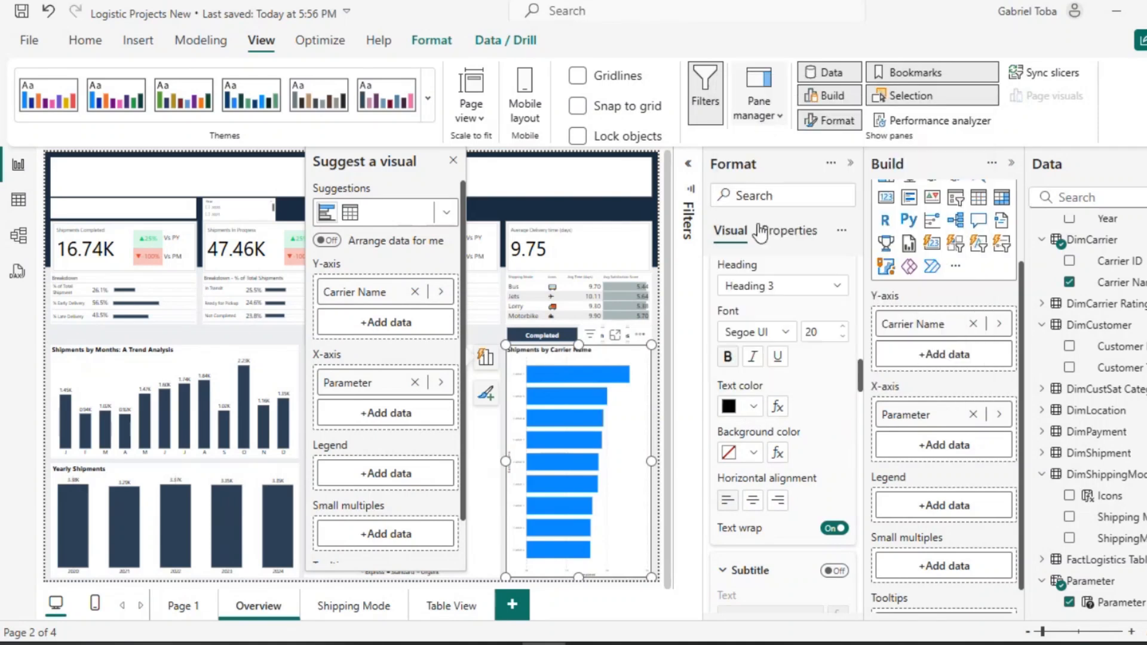
Set the font size of the bar chart's Y-axis values to 15.
{"action": "scroll", "coordinate": [819, 449], "scroll_direction": "down", "scroll_amount": 2}
{"action": "scroll", "coordinate": [819, 450], "scroll_direction": "up", "scroll_amount": 8}
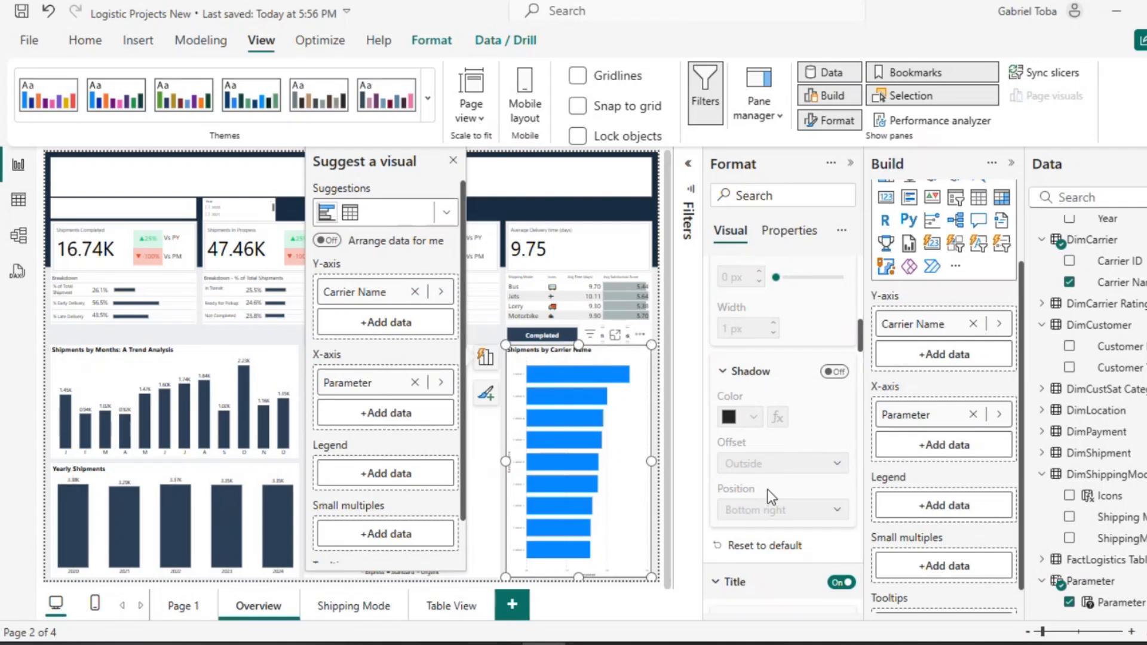
{"action": "scroll", "coordinate": [768, 489], "scroll_direction": "up", "scroll_amount": 5}
{"action": "left_click", "coordinate": [716, 278]}
{"action": "left_click", "coordinate": [715, 310]}
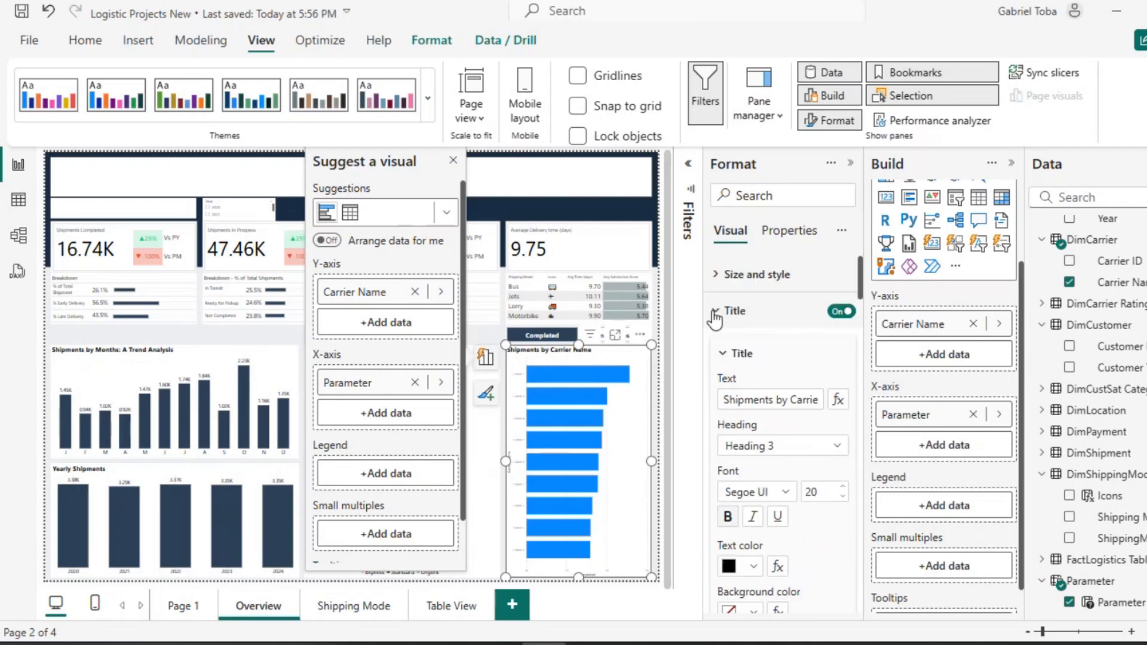
{"action": "left_click", "coordinate": [715, 342]}
{"action": "scroll", "coordinate": [768, 472], "scroll_direction": "down", "scroll_amount": 1}
{"action": "scroll", "coordinate": [765, 466], "scroll_direction": "down", "scroll_amount": 1}
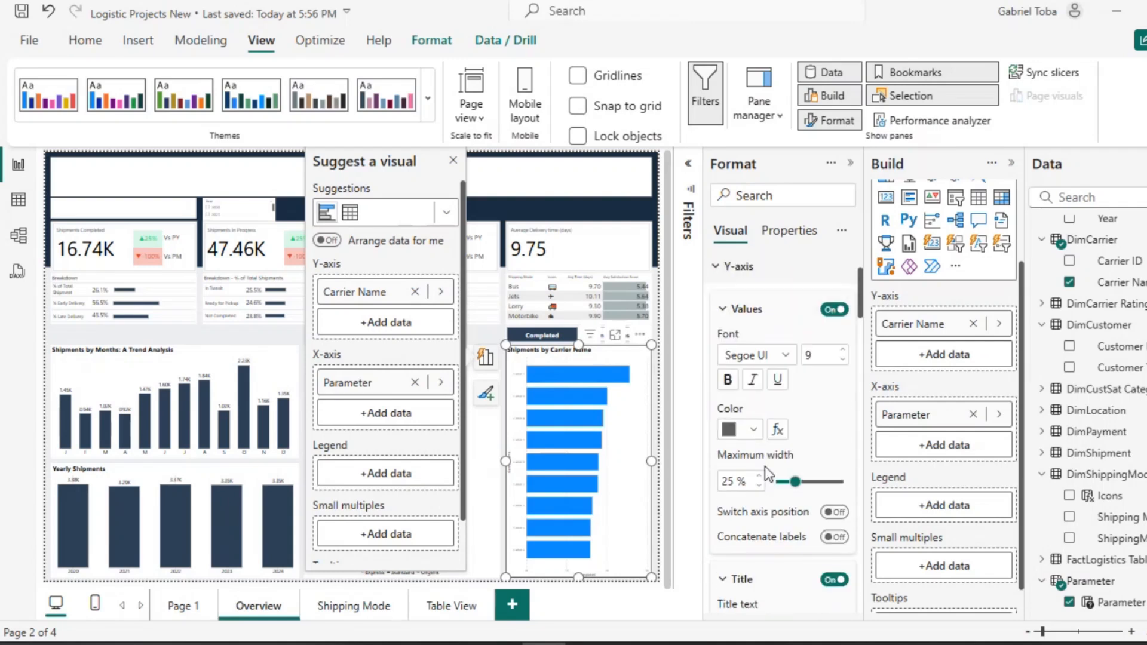
{"action": "double_click", "coordinate": [823, 351]}
{"action": "type", "text": "15"}
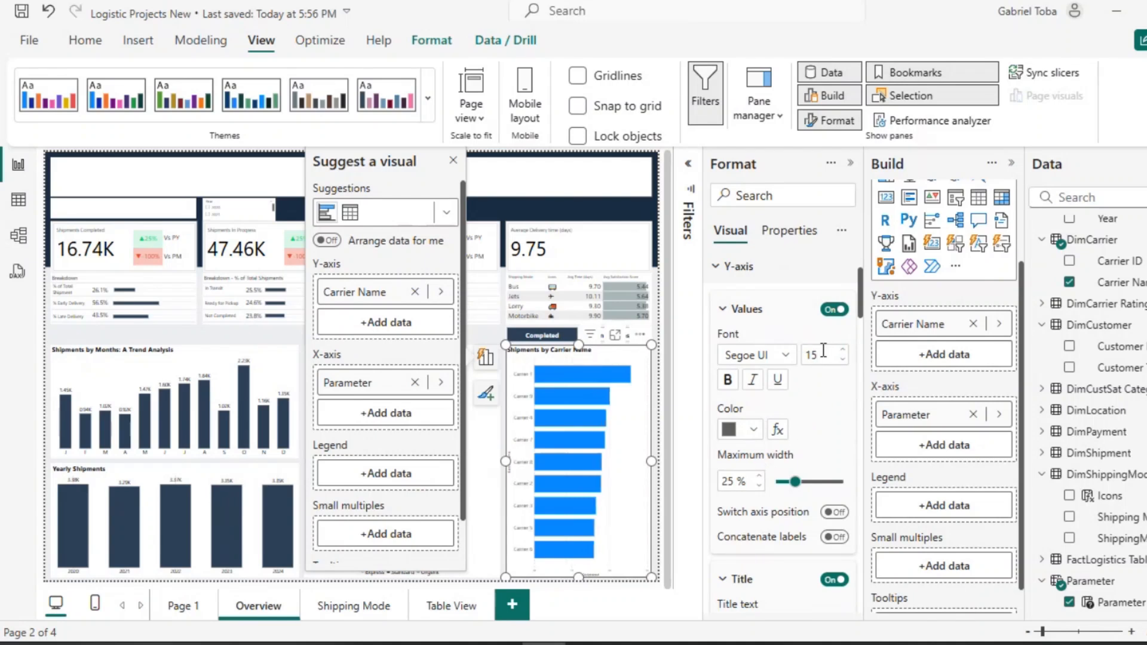
Turn off the bar chart's Y-axis title.
{"action": "scroll", "coordinate": [825, 355], "scroll_direction": "down", "scroll_amount": 3}
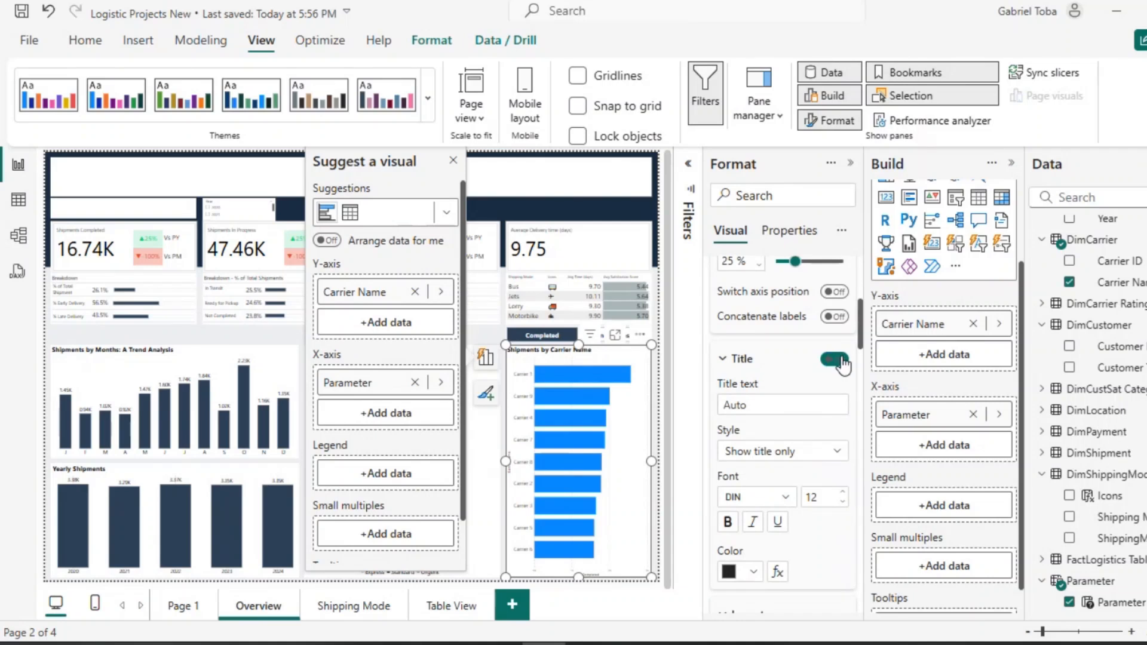
{"action": "left_click", "coordinate": [831, 360]}
{"action": "left_click", "coordinate": [756, 359]}
{"action": "scroll", "coordinate": [735, 353], "scroll_direction": "up", "scroll_amount": 3}
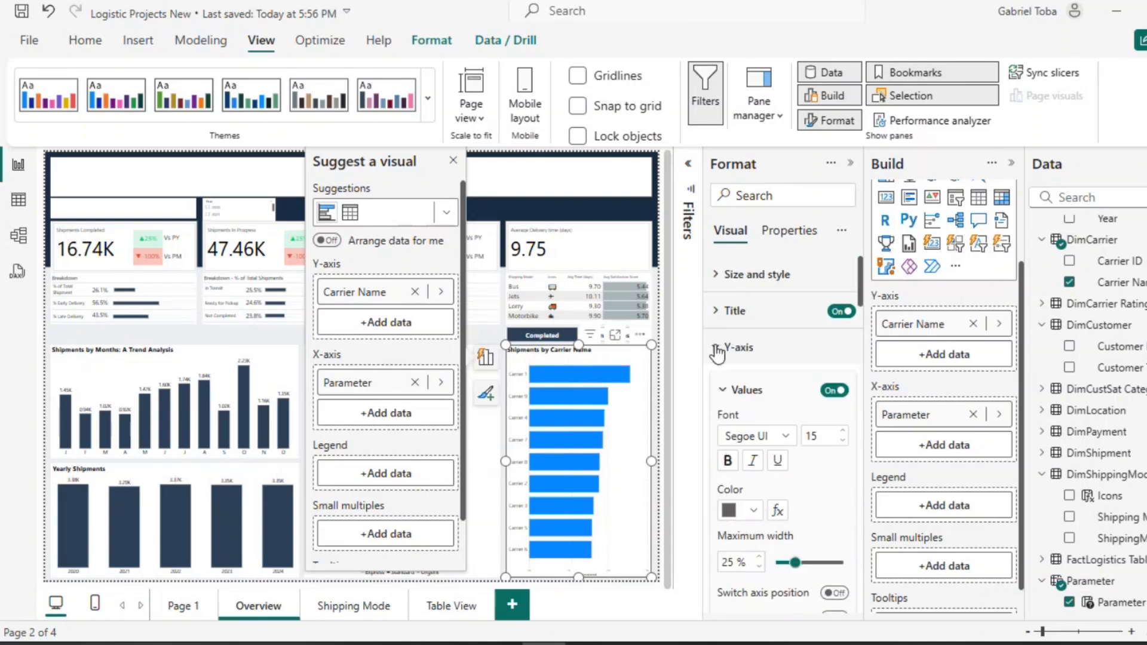
Turn off both the values and the title of the bar chart's X-axis.
{"action": "left_click", "coordinate": [717, 349]}
{"action": "scroll", "coordinate": [758, 418], "scroll_direction": "down", "scroll_amount": 3}
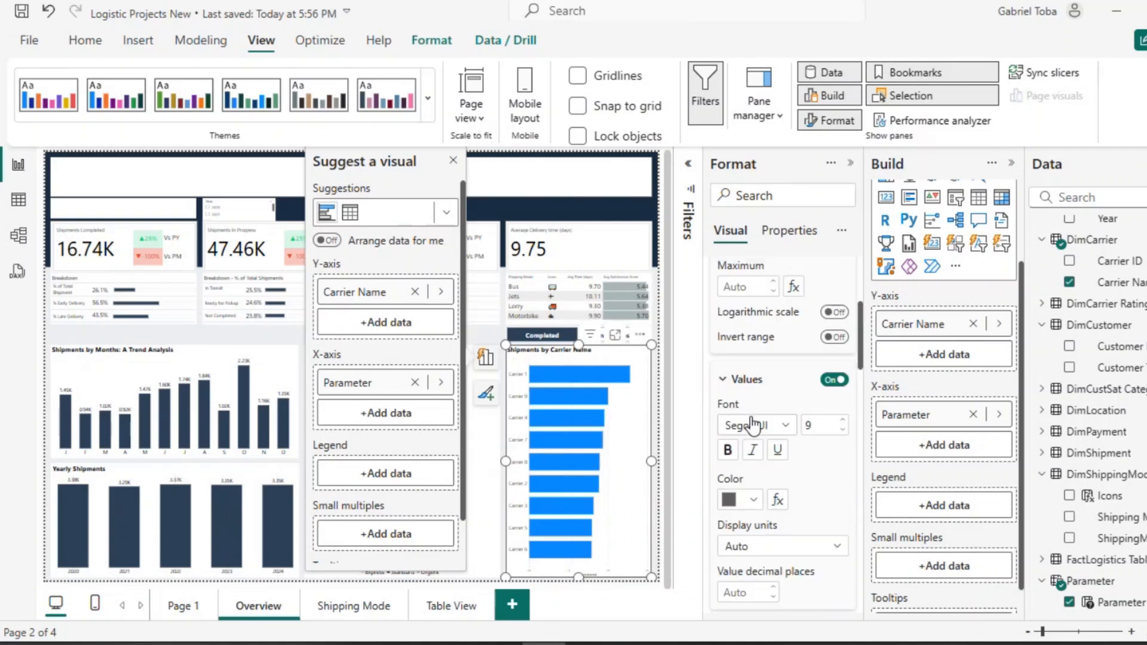
{"action": "left_click", "coordinate": [838, 375]}
{"action": "scroll", "coordinate": [834, 394], "scroll_direction": "down", "scroll_amount": 3}
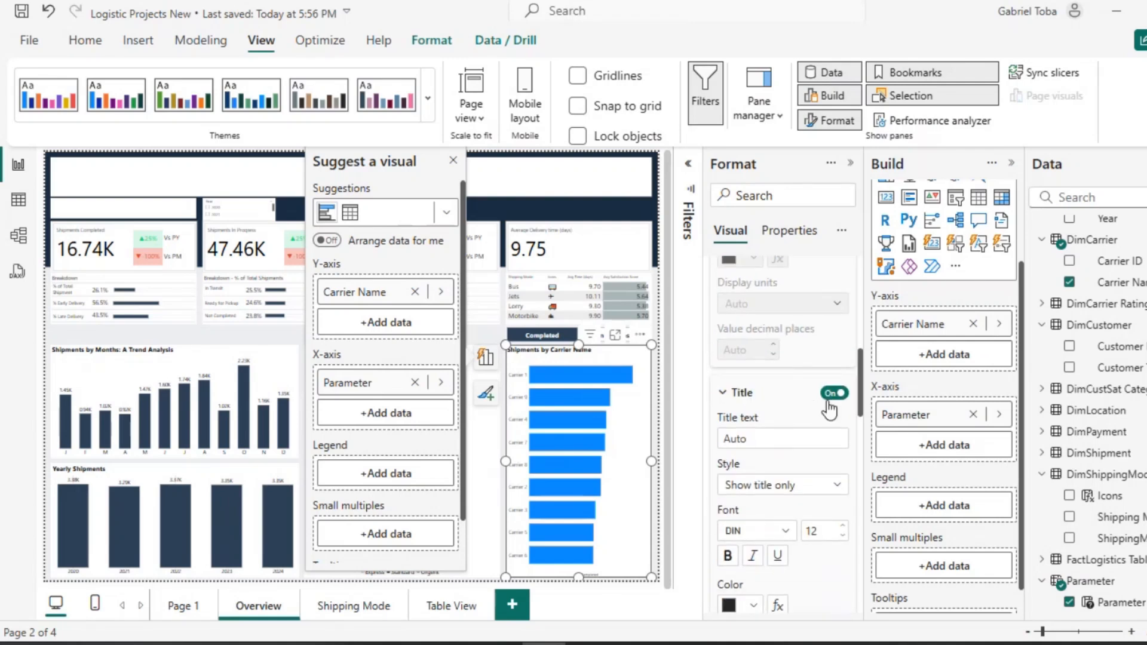
{"action": "left_click", "coordinate": [834, 393]}
Recolor all bars of the carrier chart with the dark navy from the recent colors.
{"action": "scroll", "coordinate": [768, 514], "scroll_direction": "down", "scroll_amount": 4}
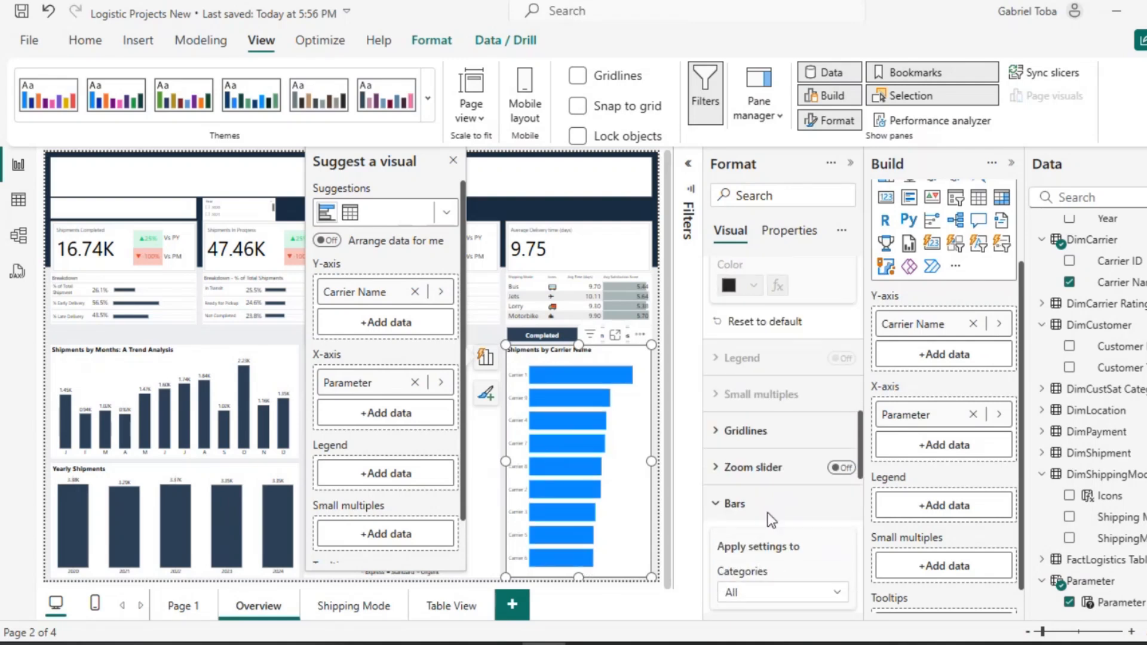
{"action": "scroll", "coordinate": [768, 513], "scroll_direction": "down", "scroll_amount": 2}
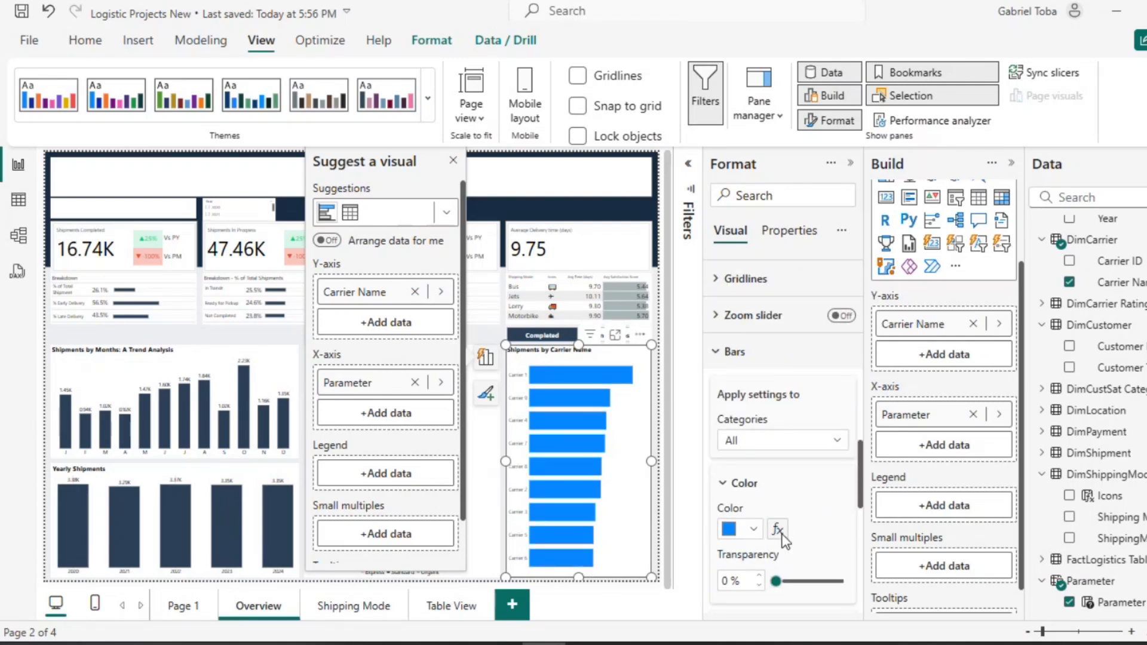
{"action": "scroll", "coordinate": [782, 538], "scroll_direction": "down", "scroll_amount": 2}
{"action": "left_click", "coordinate": [755, 428]}
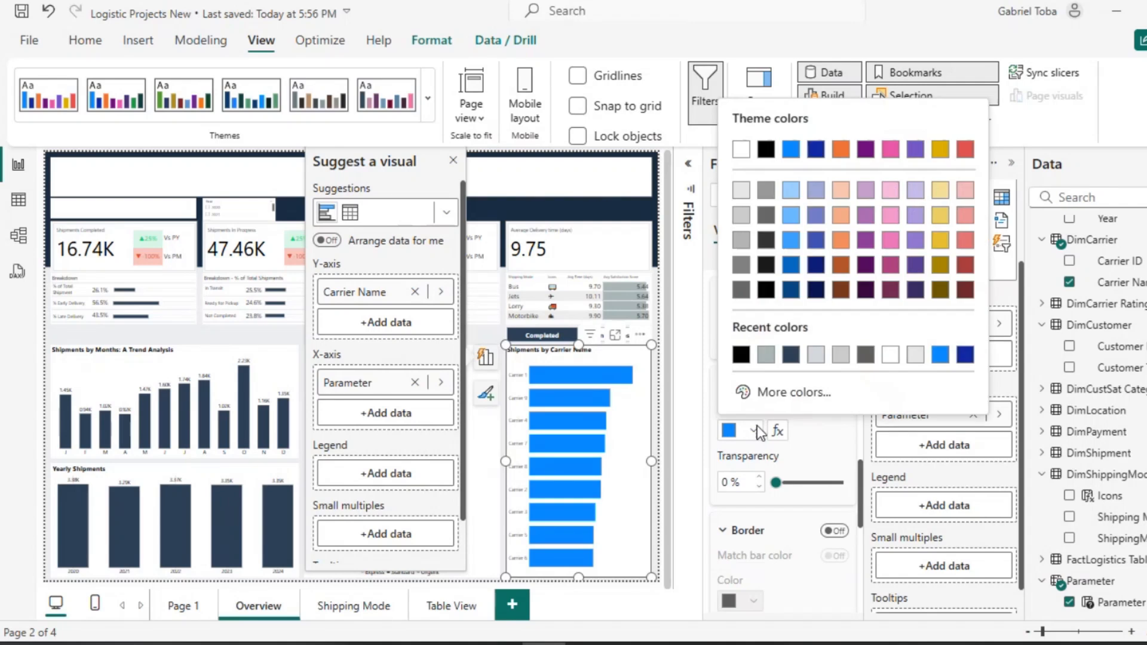
{"action": "left_click", "coordinate": [790, 359]}
Set the space between categories of the carrier bar chart to 40%.
{"action": "scroll", "coordinate": [767, 526], "scroll_direction": "down", "scroll_amount": 3}
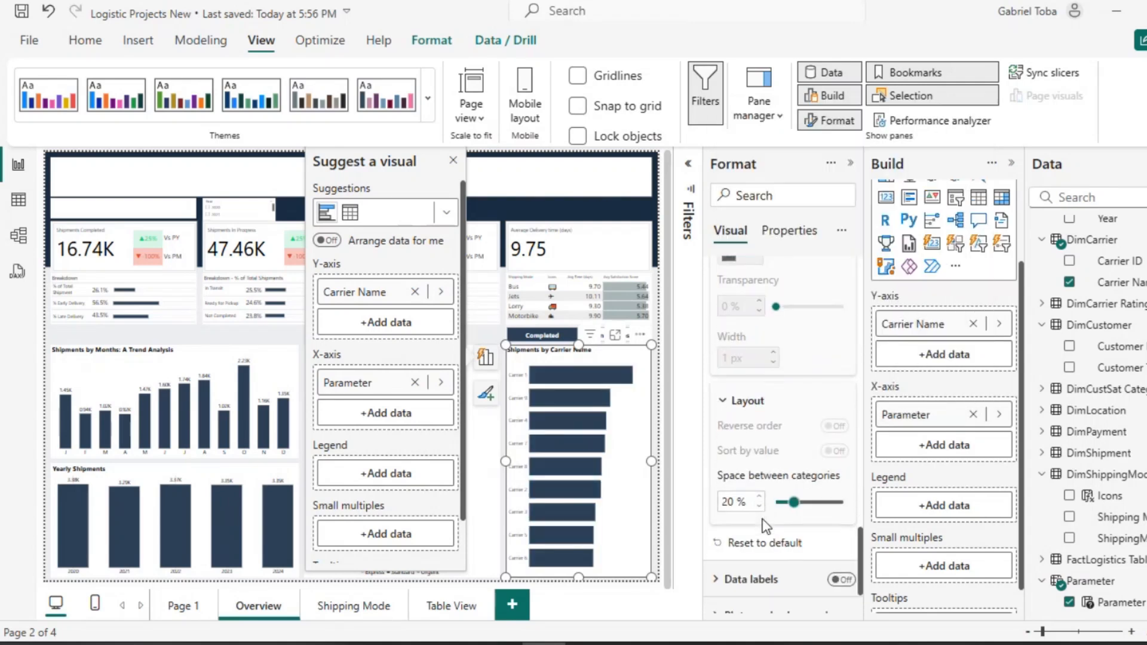
{"action": "double_click", "coordinate": [733, 502]}
{"action": "type", "text": "40"}
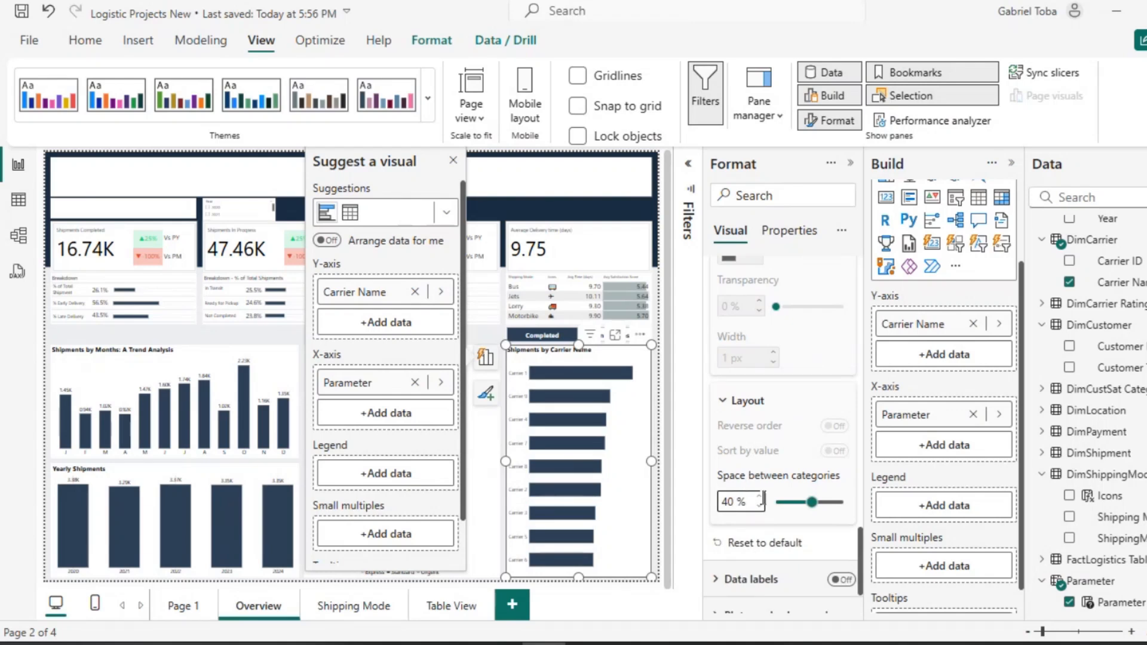
Turn on the carrier bar chart's data labels and expand their settings.
{"action": "scroll", "coordinate": [760, 559], "scroll_direction": "down", "scroll_amount": 2}
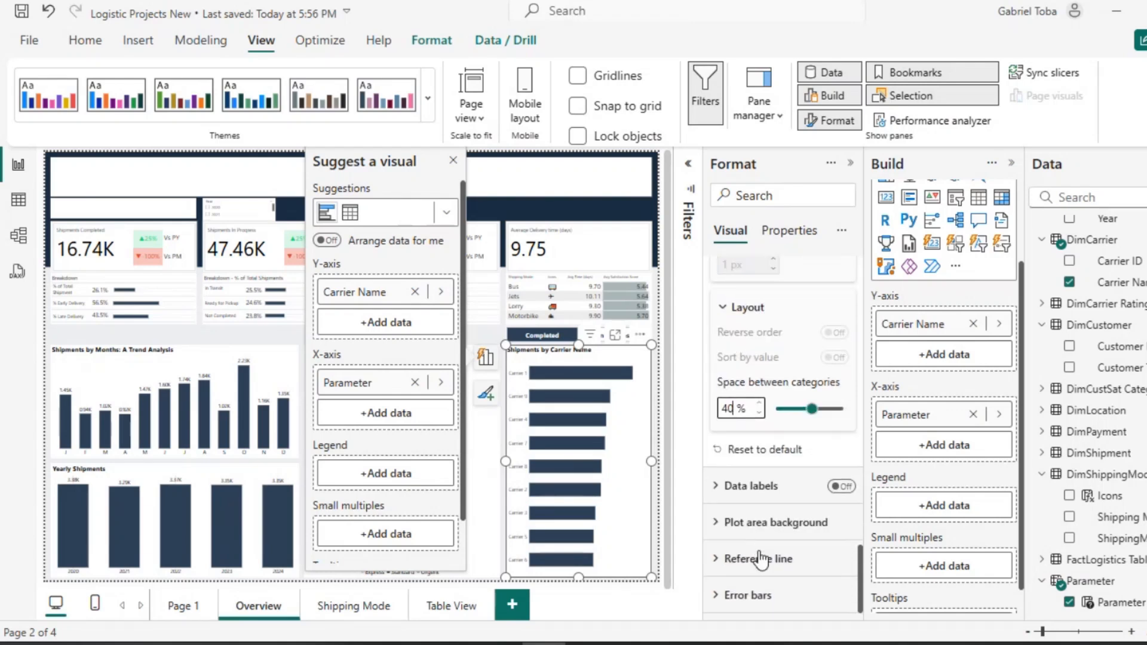
{"action": "left_click", "coordinate": [840, 486]}
{"action": "left_click", "coordinate": [716, 486]}
{"action": "scroll", "coordinate": [751, 573], "scroll_direction": "down", "scroll_amount": 6}
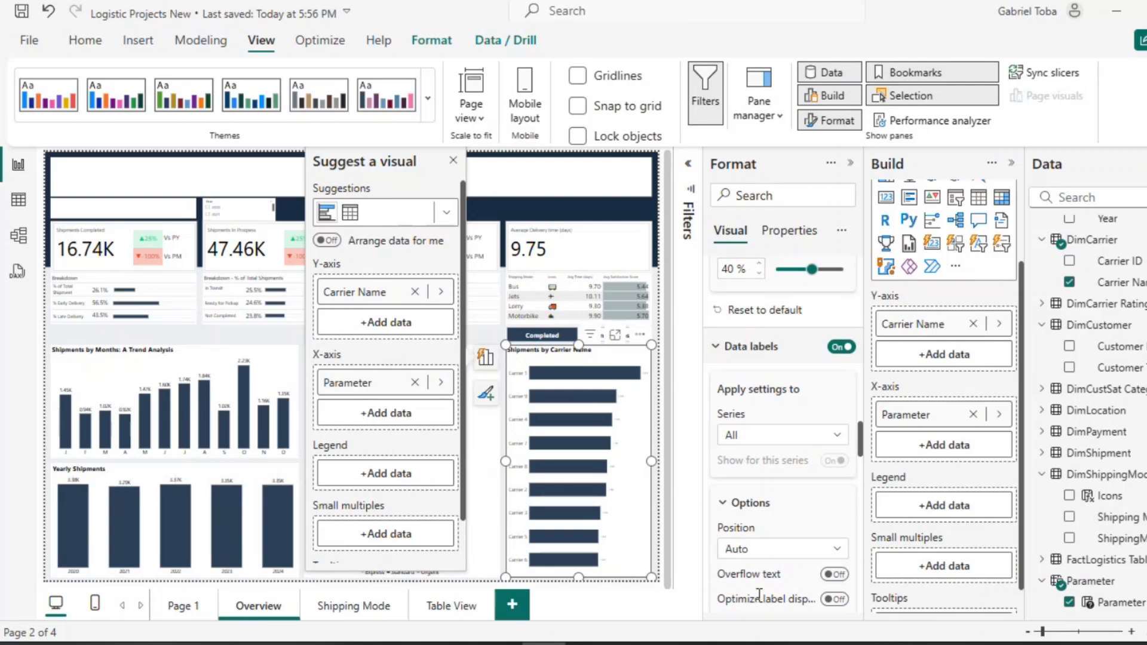
Set the carrier chart's data label values to font size 15 and bold.
{"action": "scroll", "coordinate": [757, 595], "scroll_direction": "down", "scroll_amount": 7}
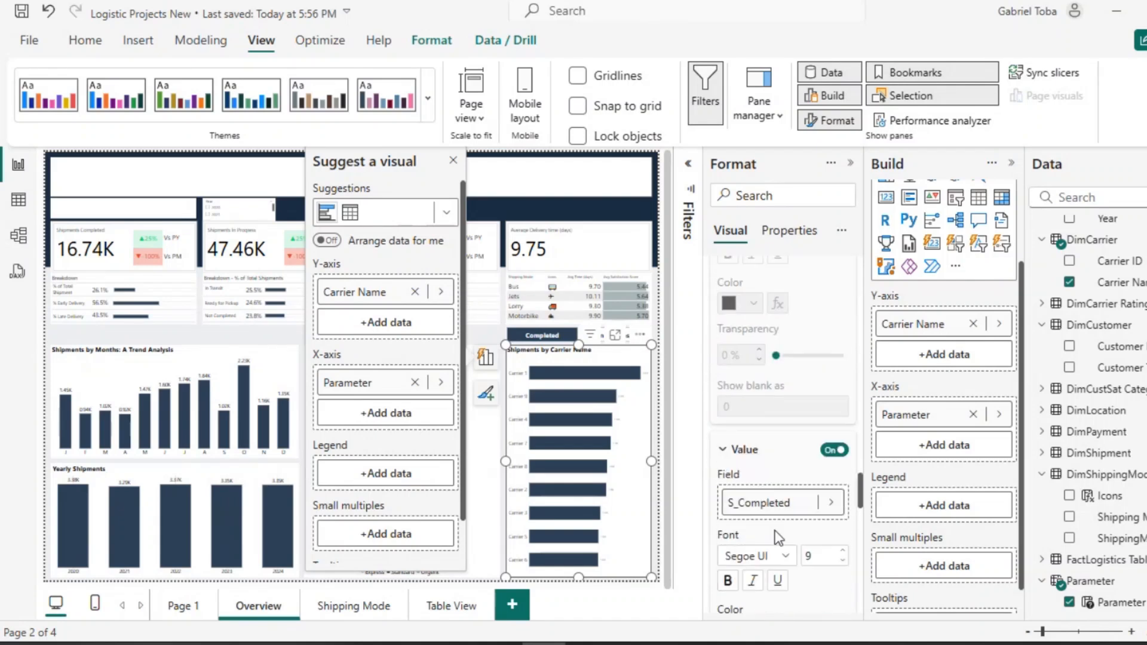
{"action": "left_click", "coordinate": [821, 555]}
{"action": "type", "text": "15"}
{"action": "key", "text": "Return"}
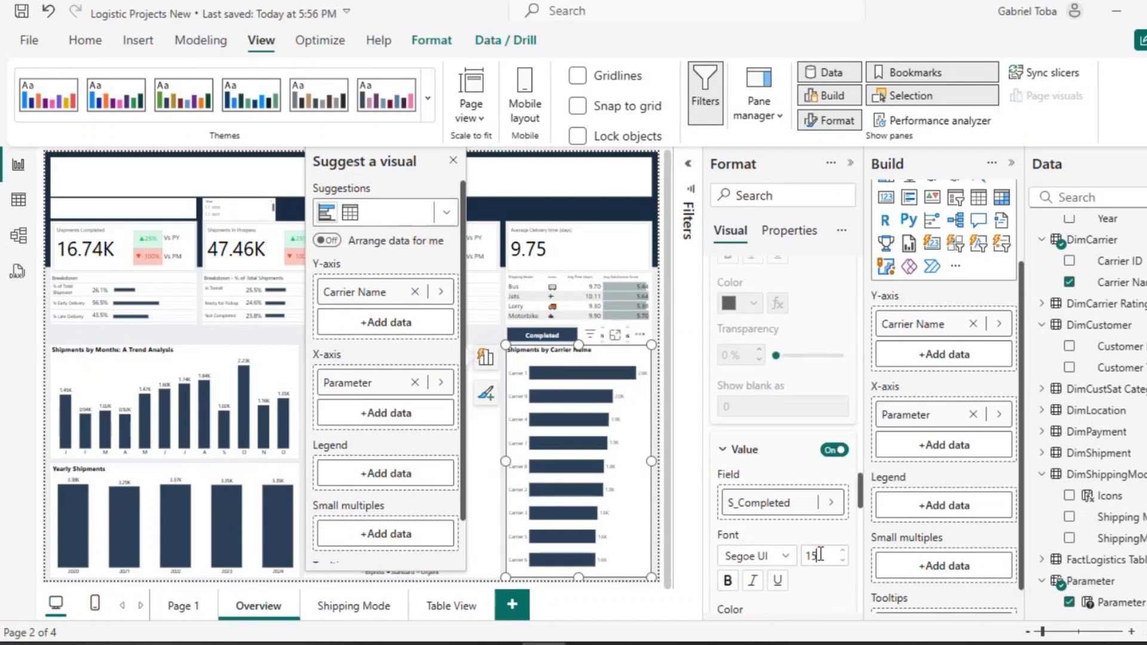
{"action": "left_click", "coordinate": [727, 580]}
Try black as the color of the carrier chart's data label values and undo that color change.
{"action": "scroll", "coordinate": [789, 603], "scroll_direction": "down", "scroll_amount": 3}
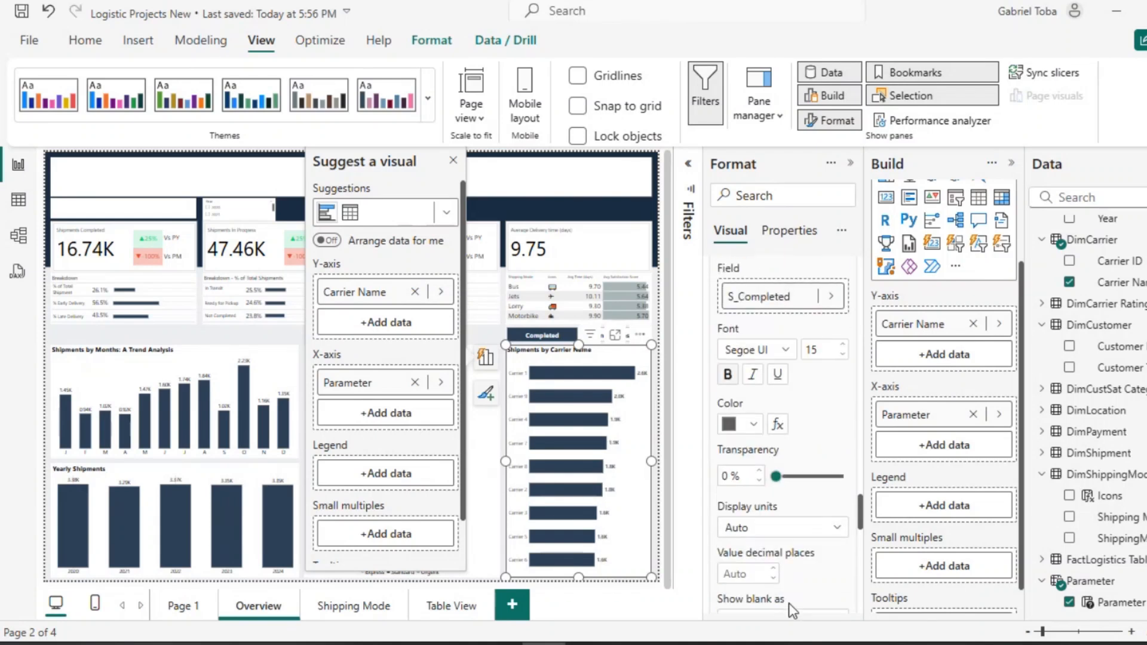
{"action": "left_click", "coordinate": [754, 424]}
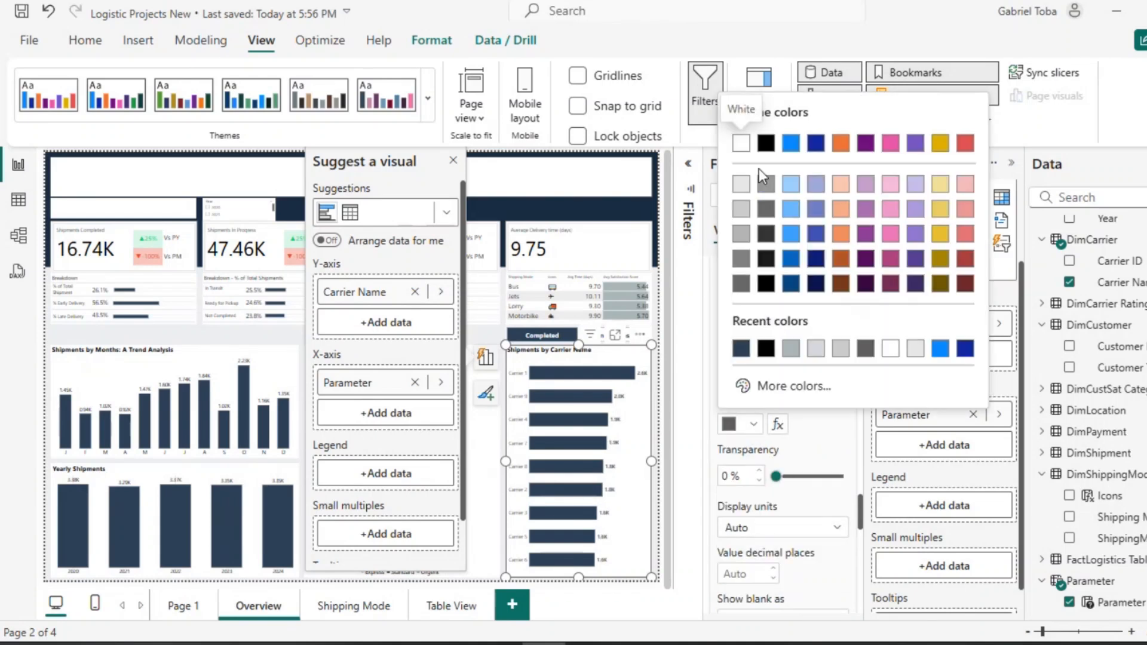
{"action": "left_click", "coordinate": [767, 145]}
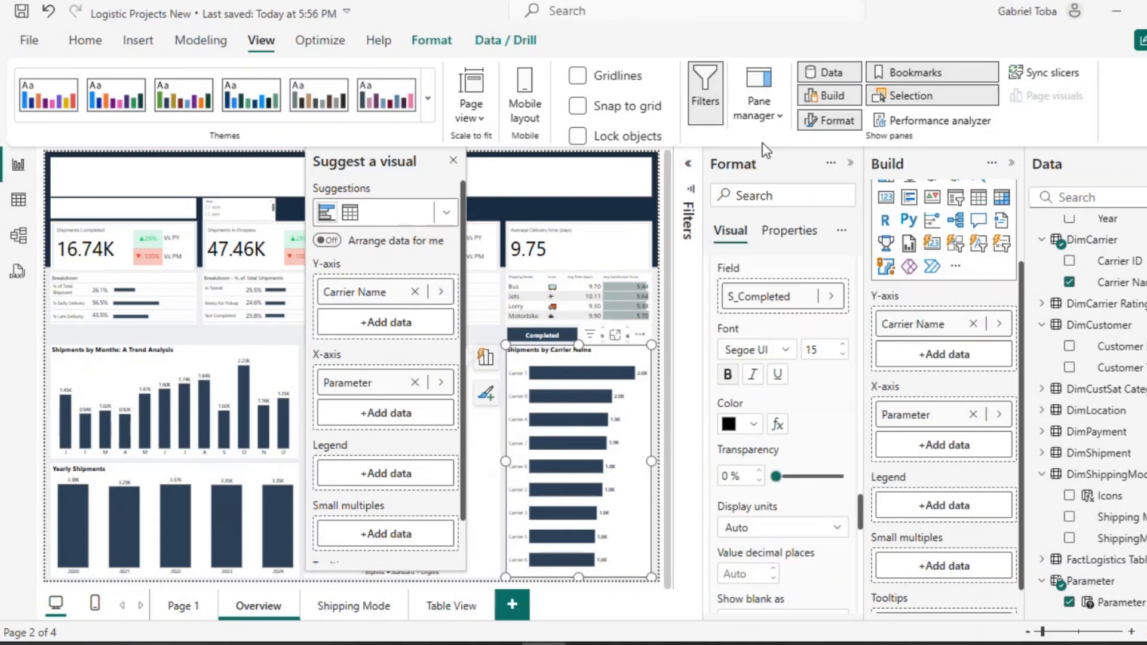
{"action": "left_click", "coordinate": [754, 424]}
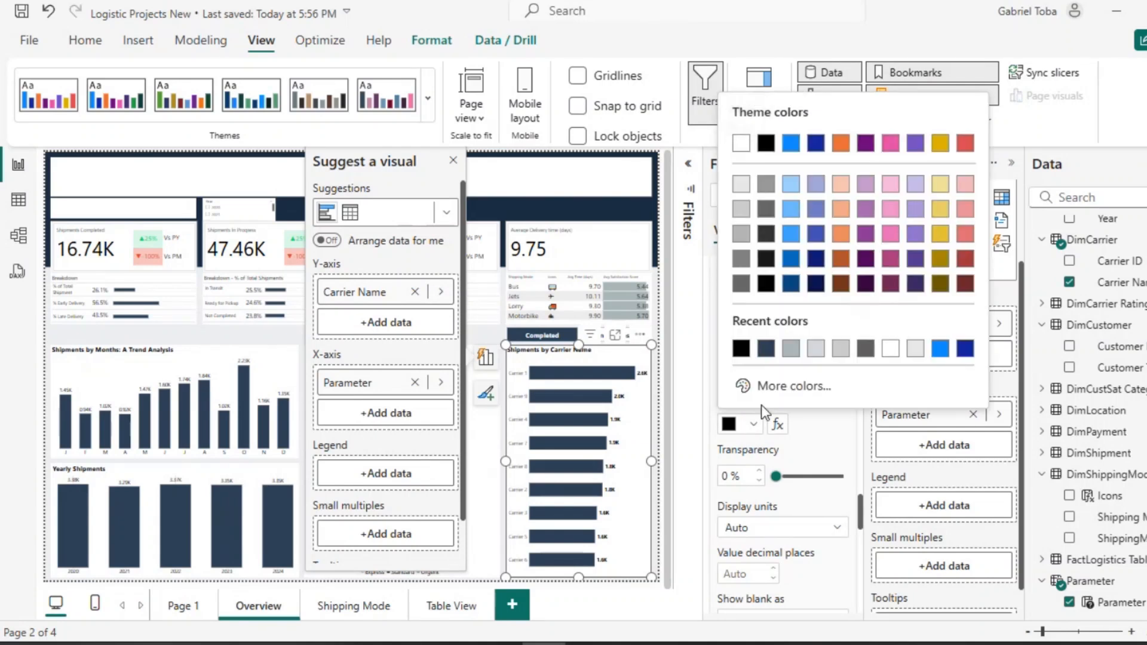
{"action": "left_click", "coordinate": [808, 455]}
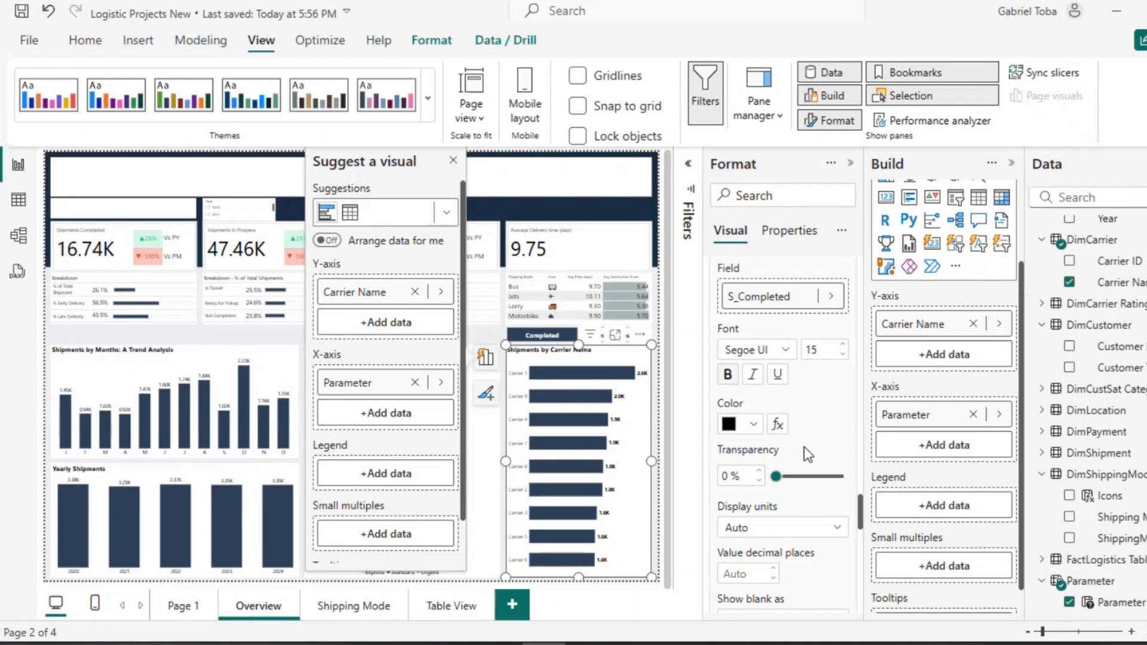
{"action": "key", "text": "ctrl+z"}
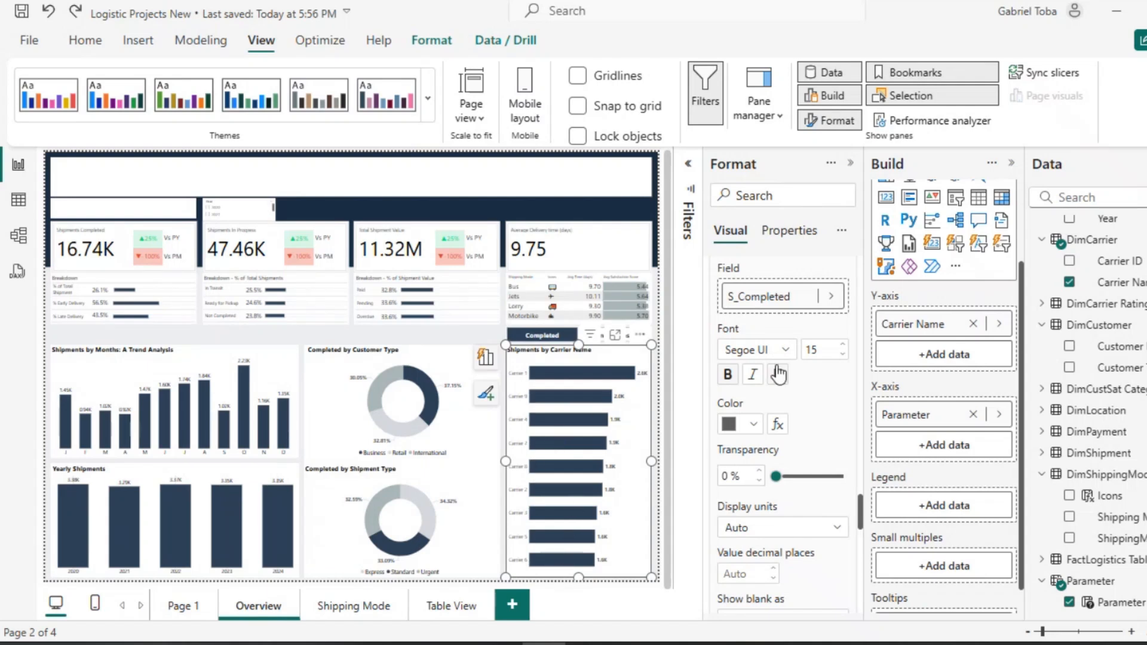
Increase the font size of the carrier chart's Y-axis values to 18.
{"action": "scroll", "coordinate": [778, 374], "scroll_direction": "down", "scroll_amount": 10}
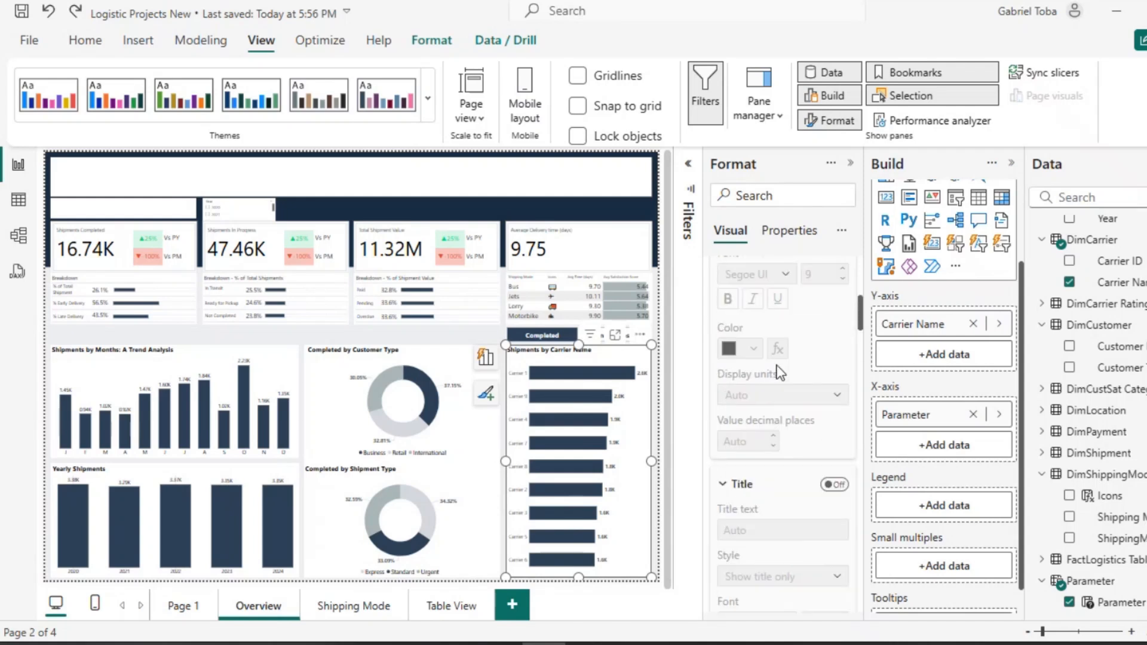
{"action": "scroll", "coordinate": [778, 374], "scroll_direction": "up", "scroll_amount": 10}
{"action": "left_click", "coordinate": [730, 347]}
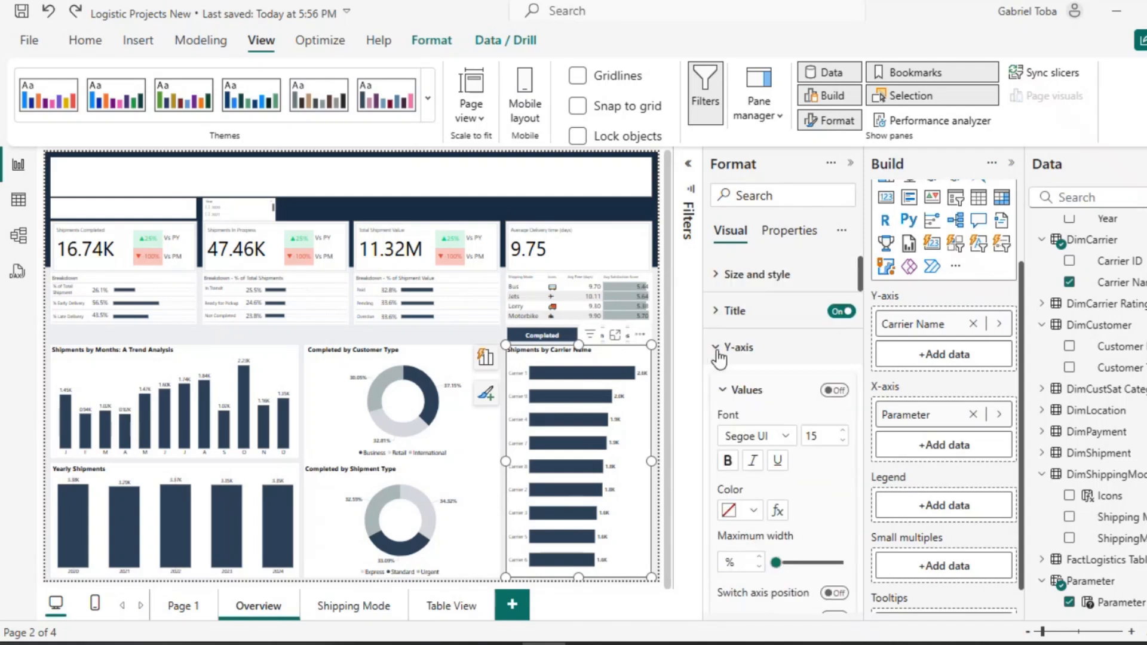
{"action": "left_click", "coordinate": [845, 430]}
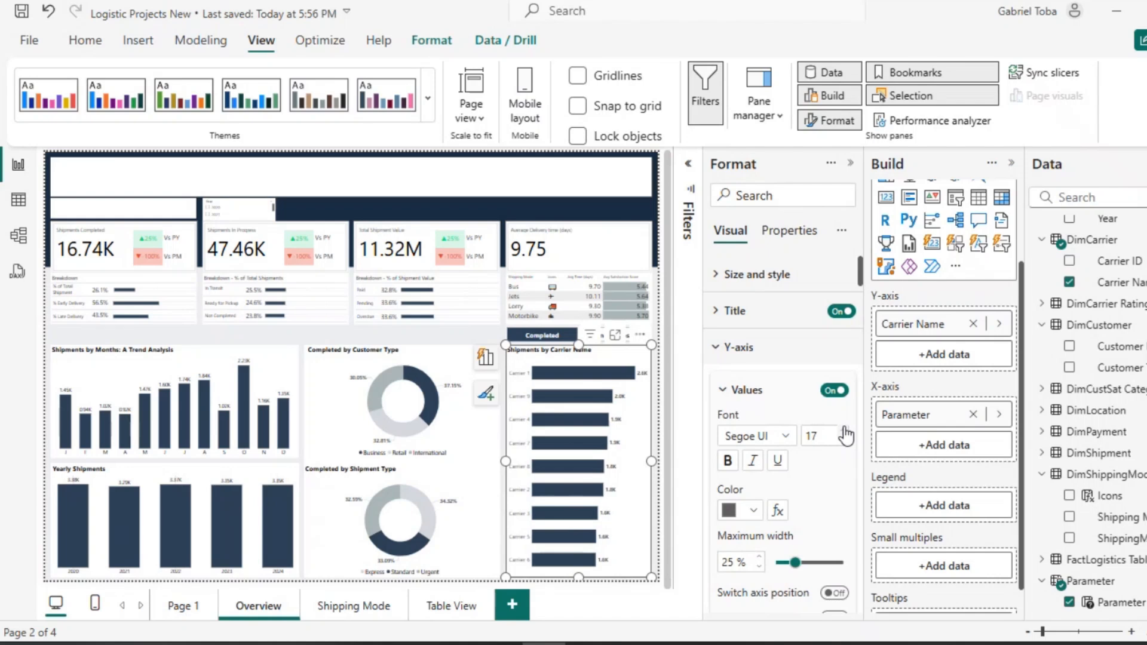
{"action": "left_click", "coordinate": [844, 431]}
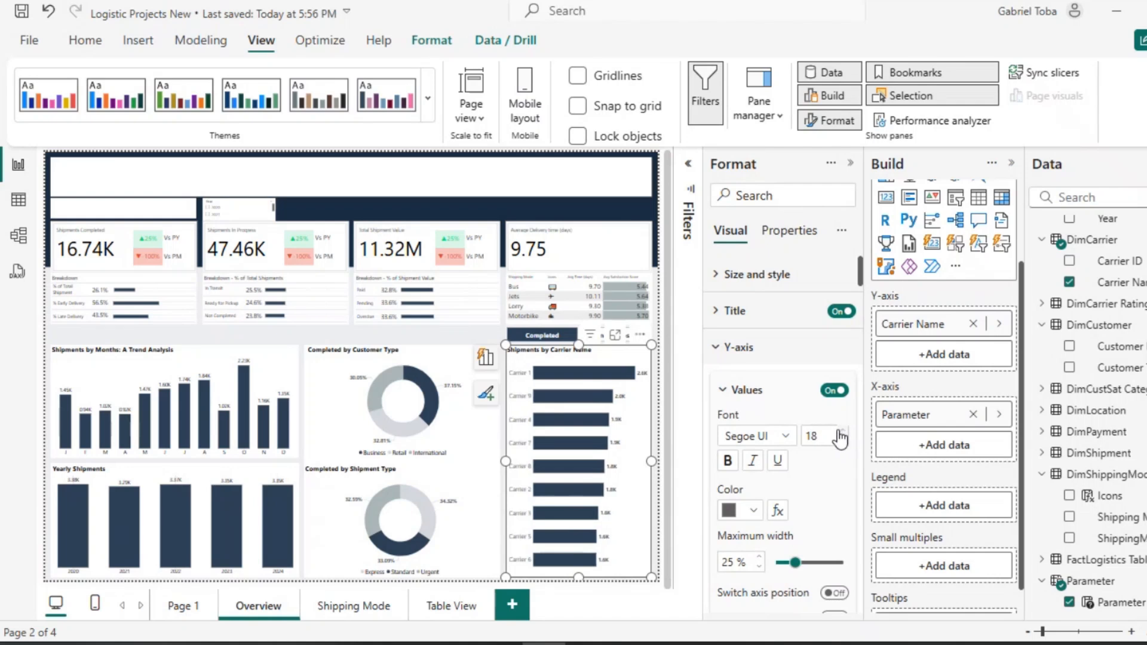
{"action": "left_click", "coordinate": [447, 332]}
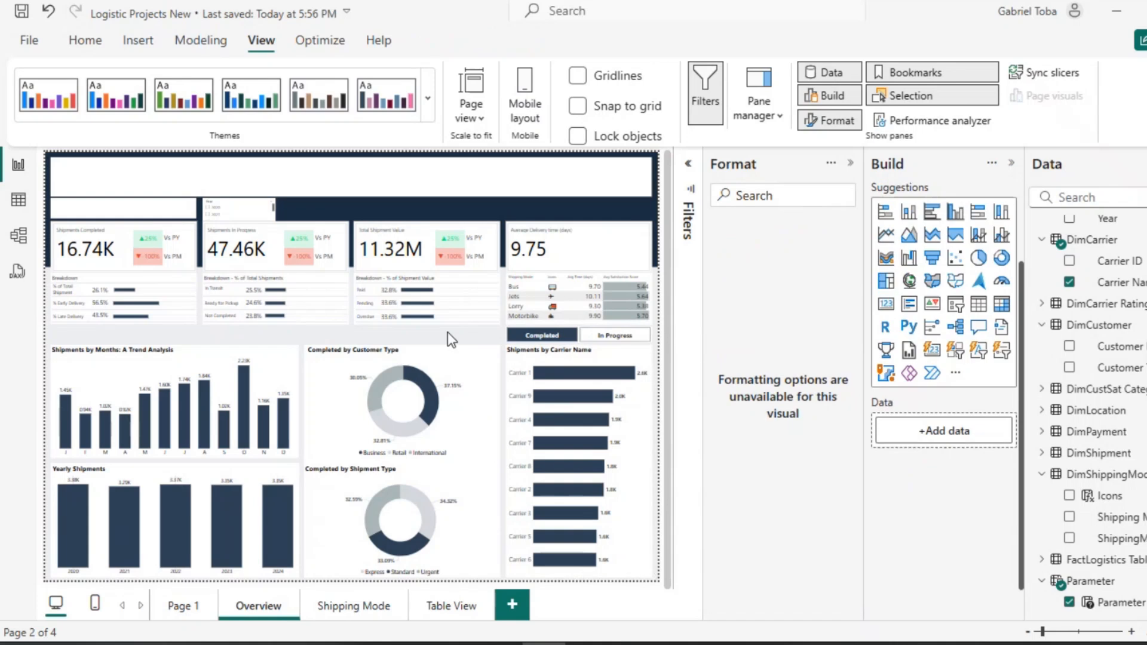
Check how the charts respond by switching the slicer to In Progress and back to Completed.
{"action": "left_click", "coordinate": [592, 337]}
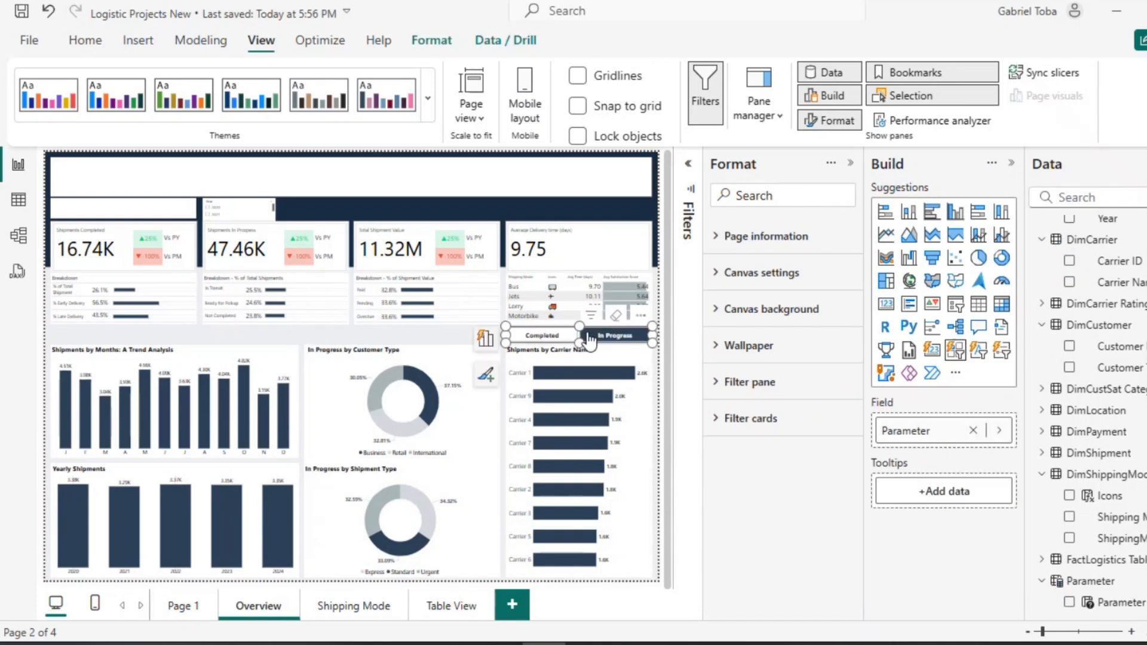
{"action": "left_click", "coordinate": [530, 336]}
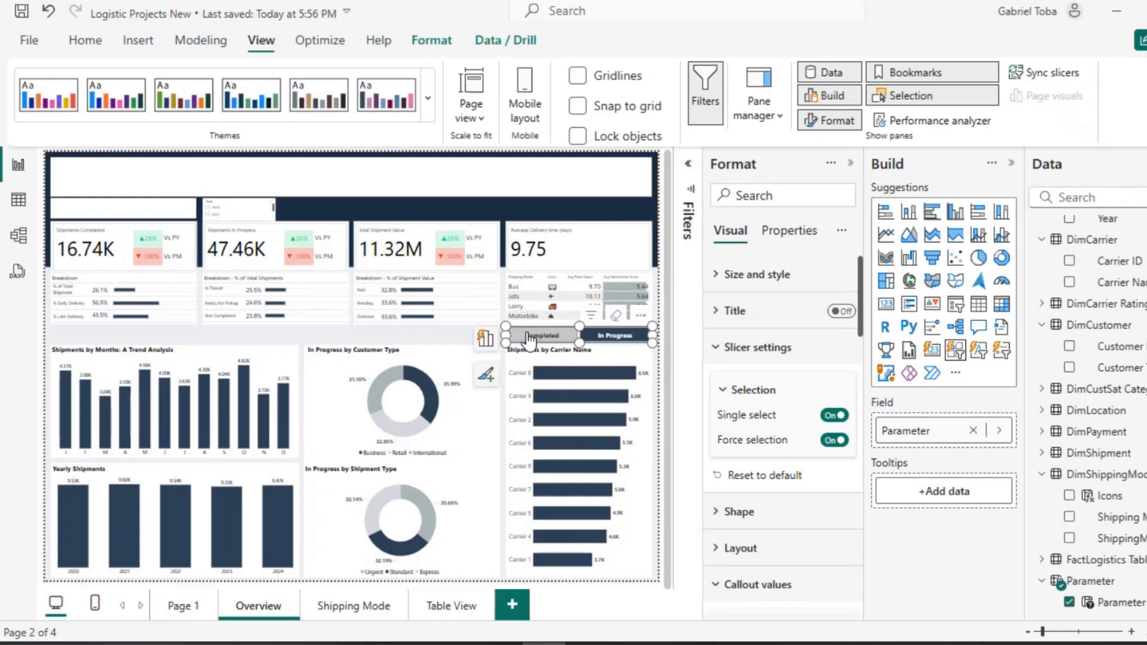
{"action": "left_click", "coordinate": [378, 338]}
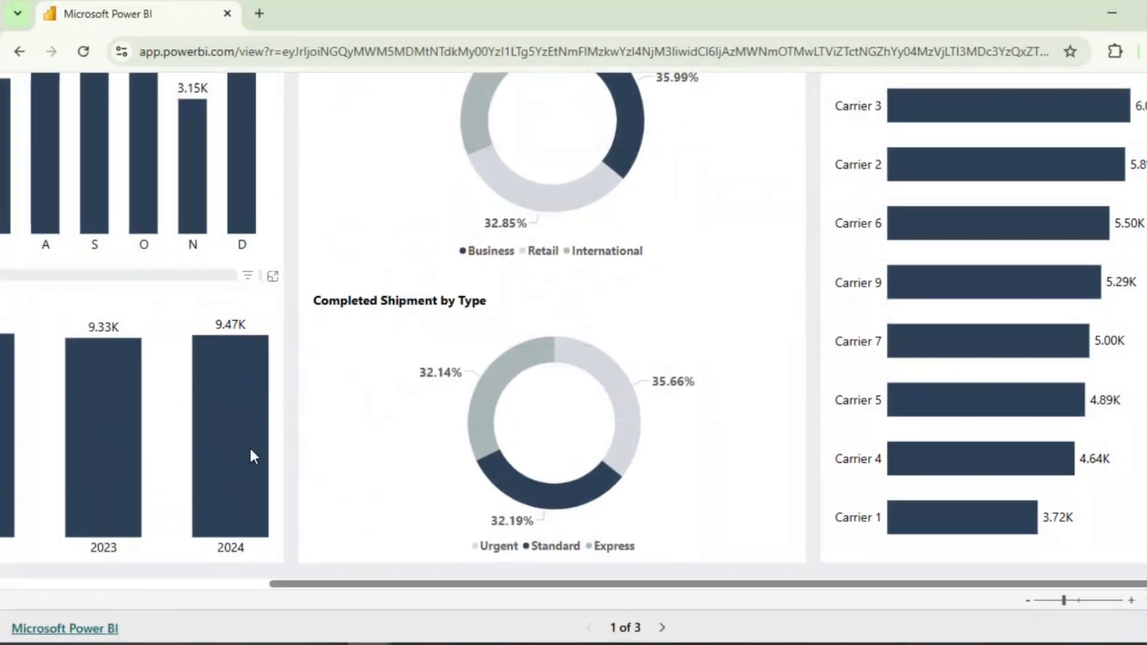
Examine the information icons on the published report's KPI cards, dismissing its report summary, and return to Power BI Desktop.
{"action": "scroll", "coordinate": [250, 446], "scroll_direction": "up", "scroll_amount": 3}
{"action": "scroll", "coordinate": [249, 446], "scroll_direction": "down", "scroll_amount": 1}
{"action": "scroll", "coordinate": [249, 449], "scroll_direction": "up", "scroll_amount": 4}
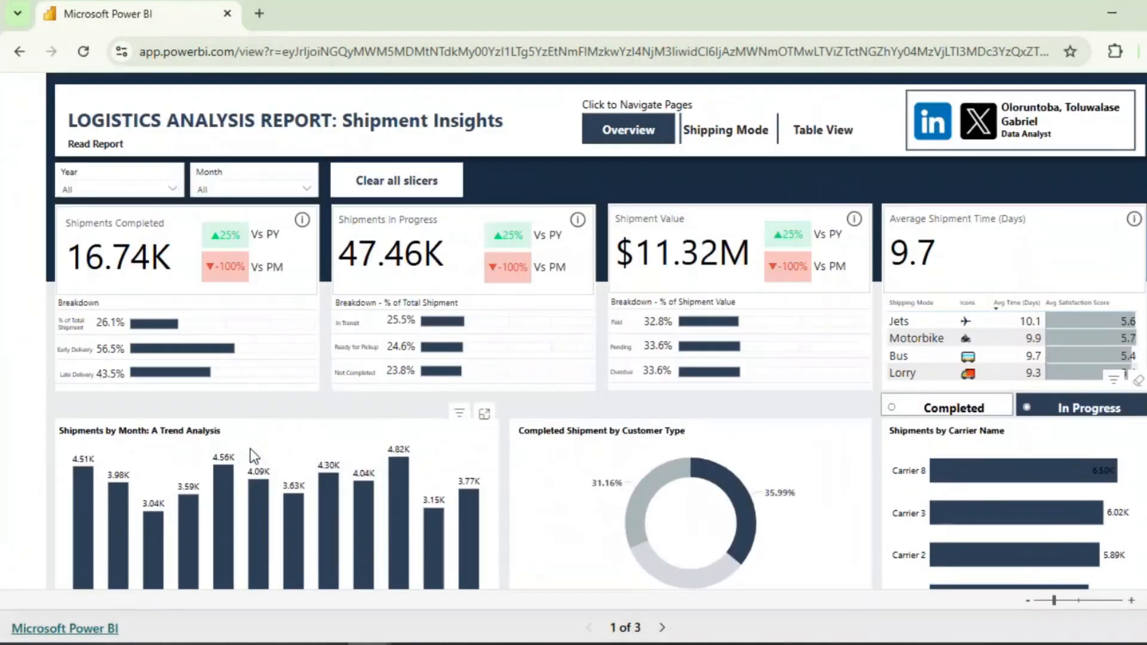
{"action": "mouse_move", "coordinate": [303, 222]}
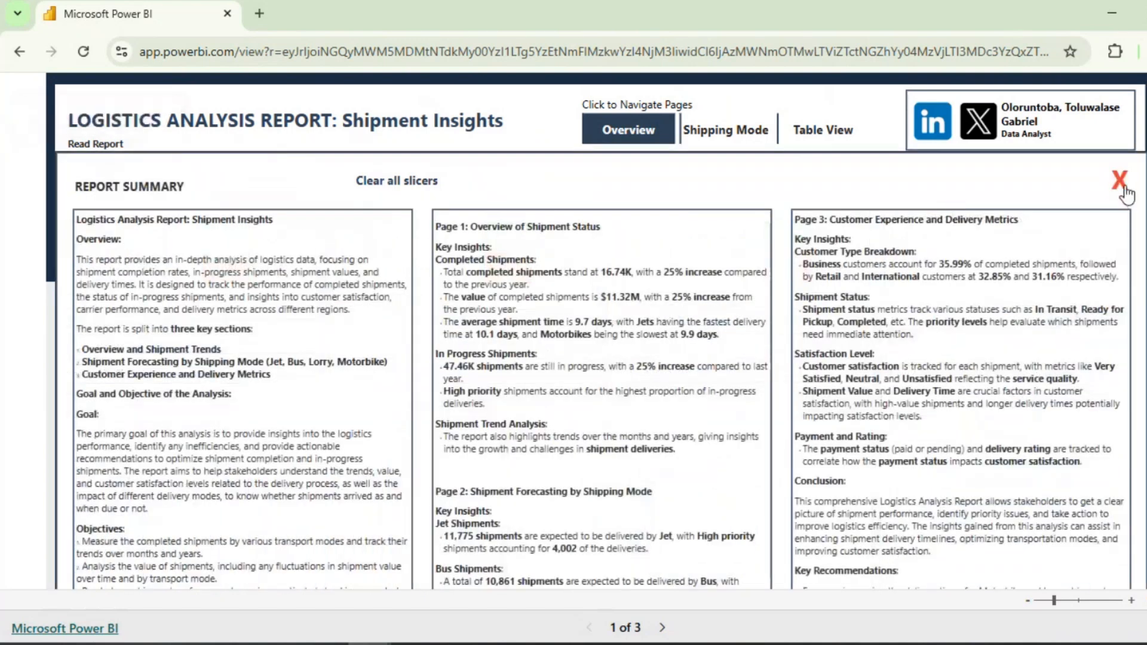
{"action": "left_click", "coordinate": [1120, 180]}
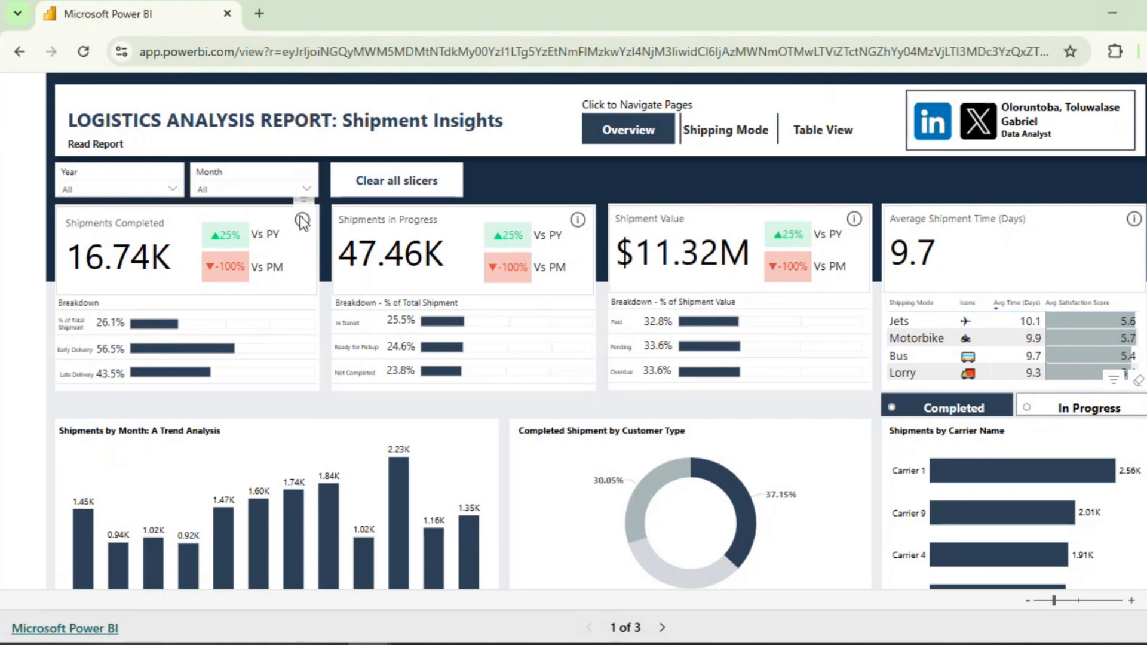
{"action": "left_click", "coordinate": [1113, 16]}
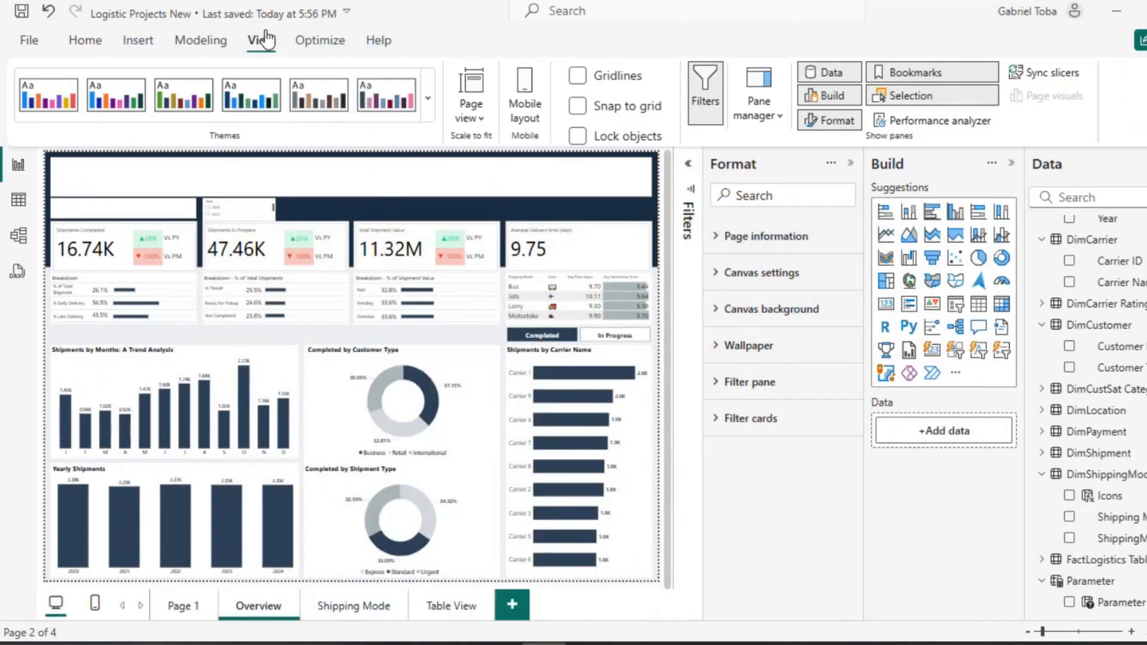
Insert an Information button and move it onto the Shipments Completed card.
{"action": "left_click", "coordinate": [137, 41]}
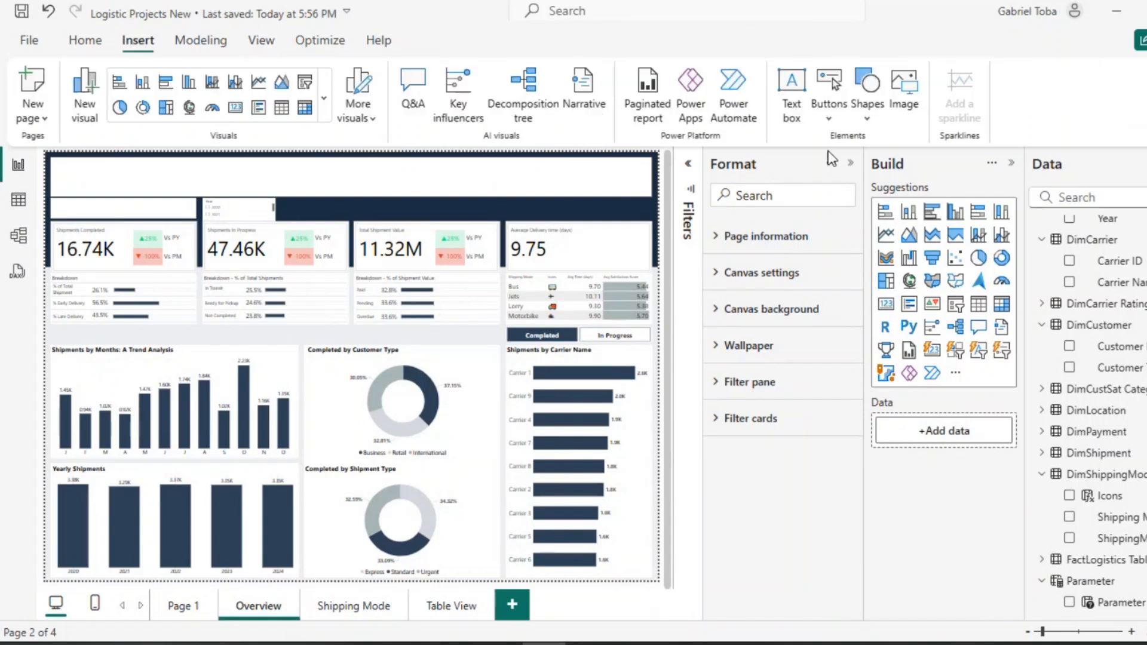
{"action": "left_click", "coordinate": [829, 95]}
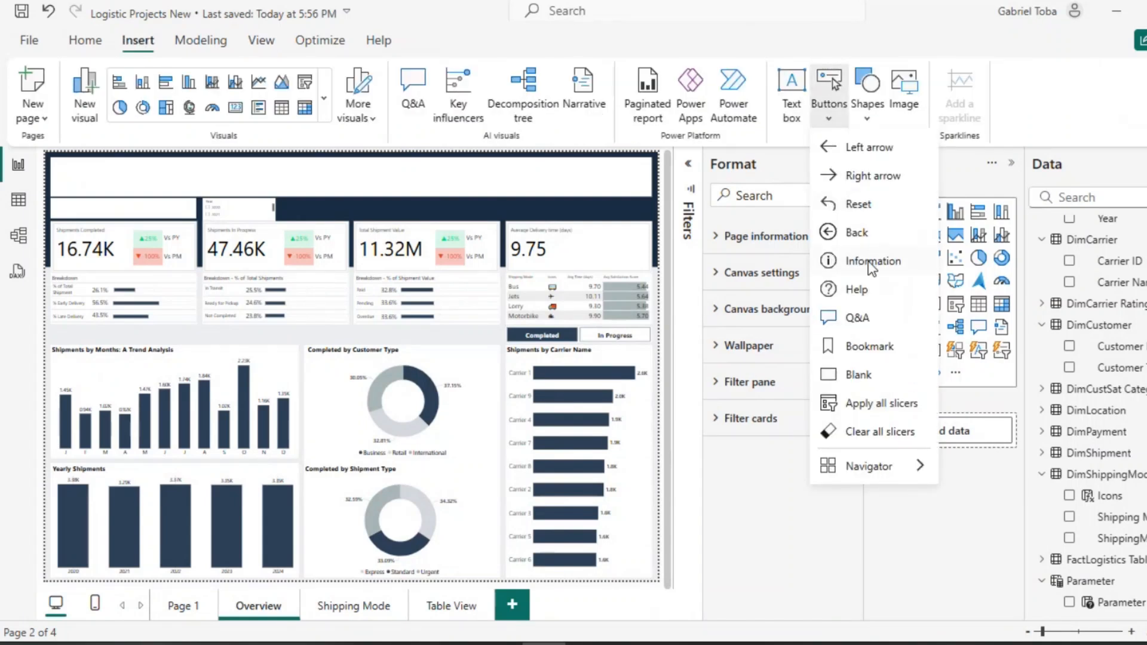
{"action": "left_click", "coordinate": [867, 260]}
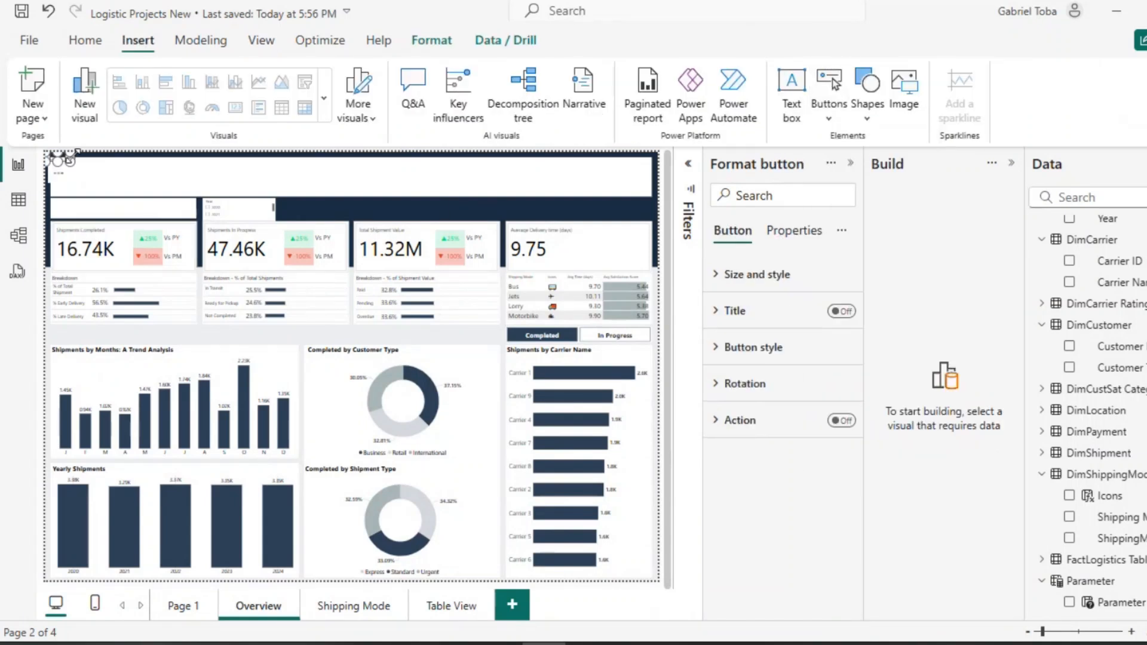
{"action": "key", "text": "Delete"}
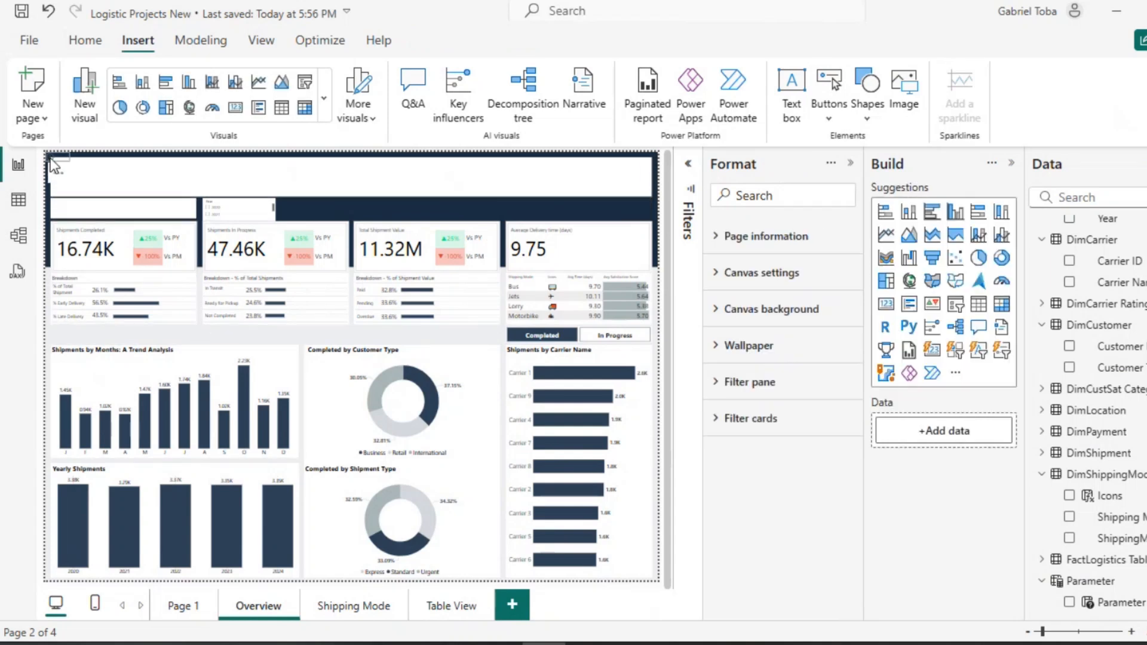
{"action": "key", "text": "ctrl+z"}
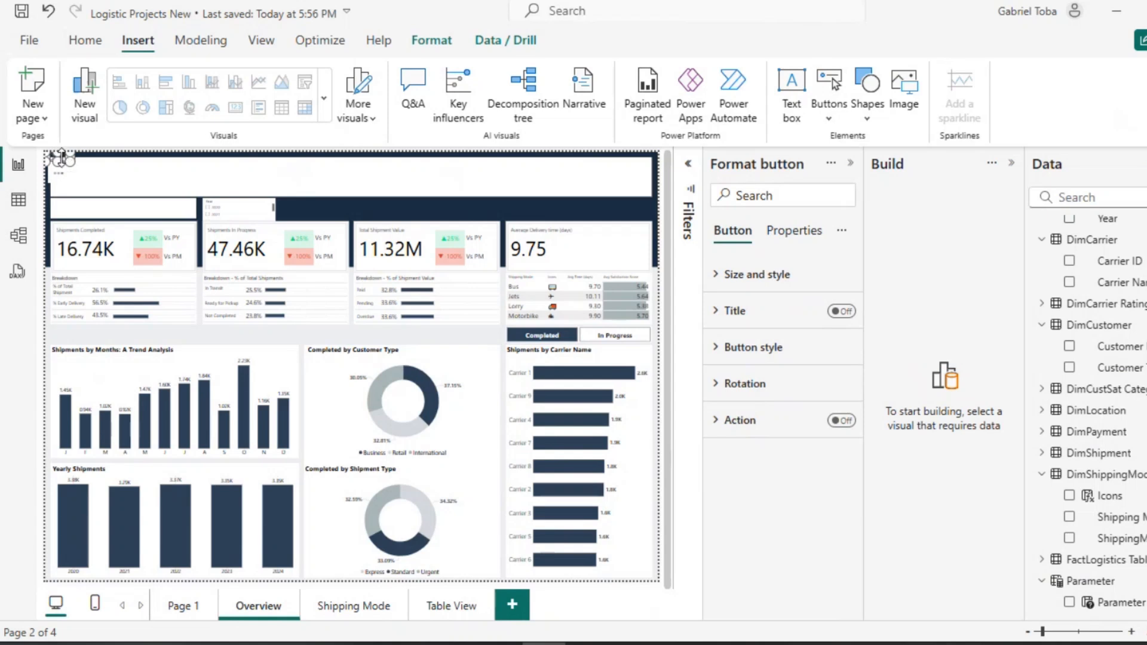
{"action": "left_click_drag", "start_coordinate": [61, 158], "coordinate": [173, 263]}
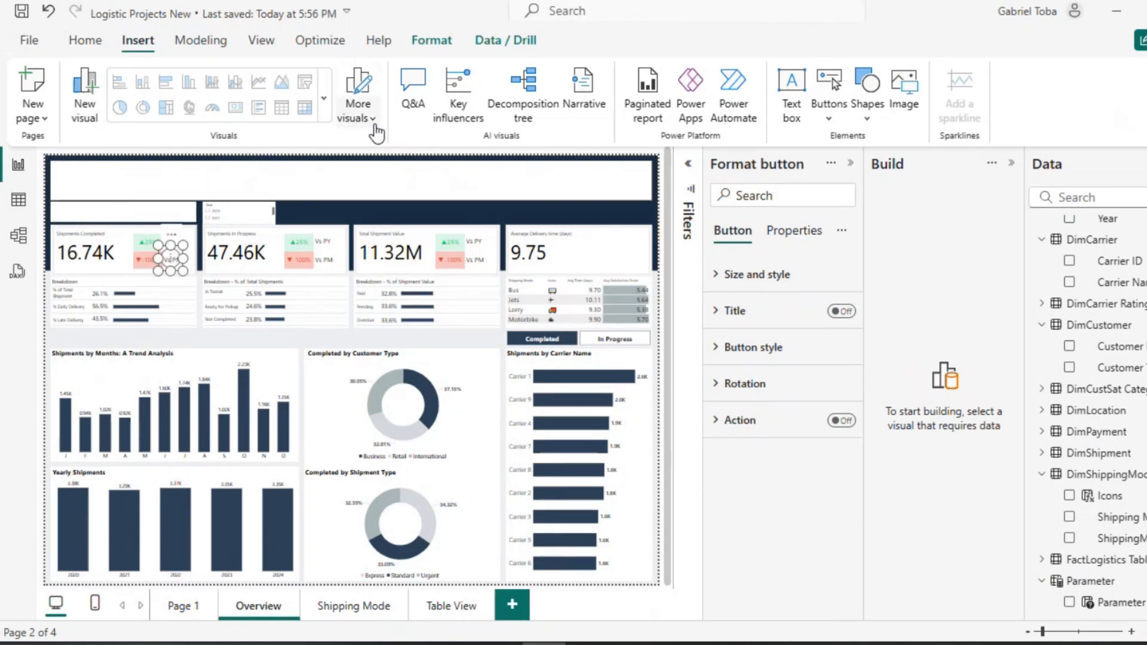
Shrink the information button and place it in the upper-right corner of the Shipments Completed card.
{"action": "left_click", "coordinate": [375, 128]}
{"action": "left_click", "coordinate": [261, 40]}
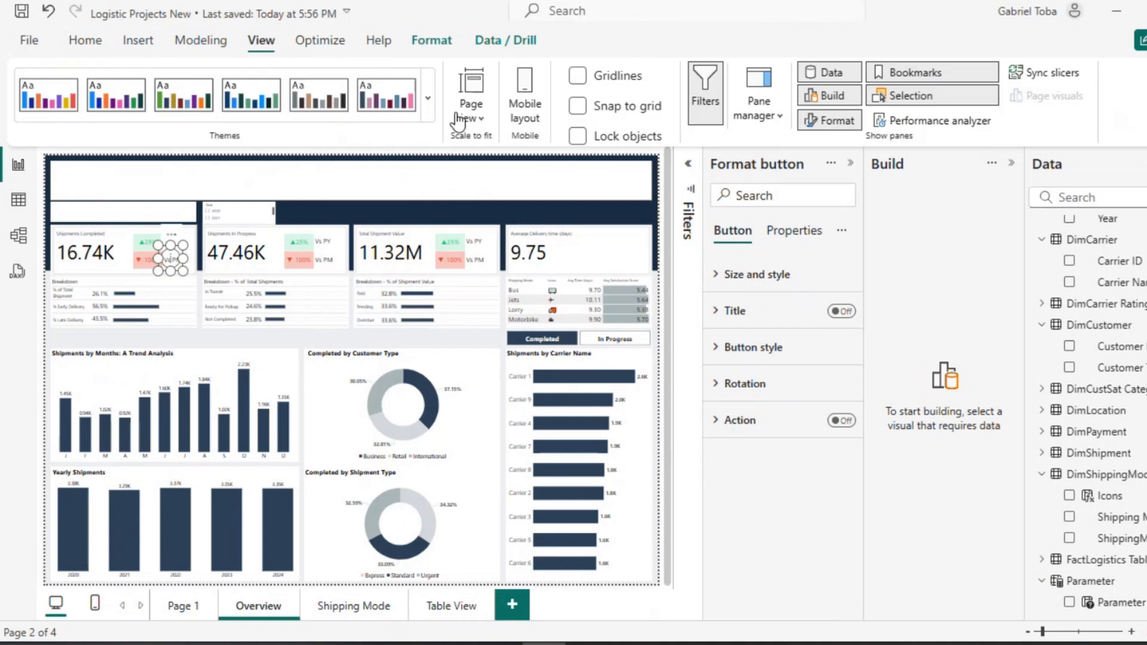
{"action": "left_click", "coordinate": [469, 110]}
{"action": "left_click", "coordinate": [517, 204]}
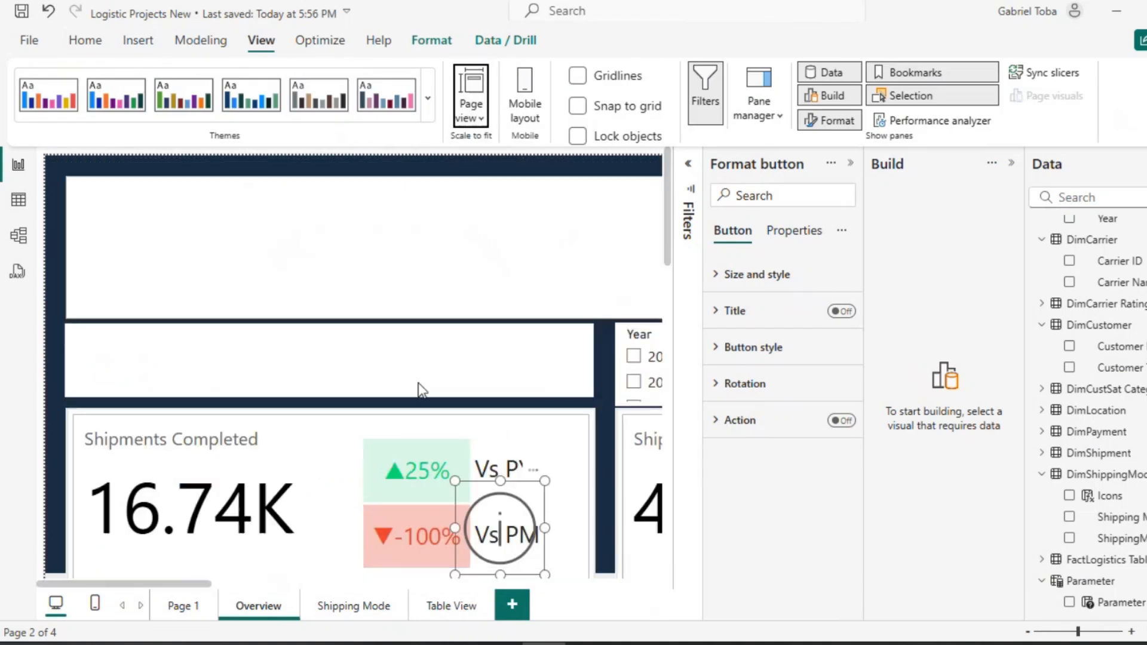
{"action": "scroll", "coordinate": [351, 439], "scroll_direction": "down", "scroll_amount": 2}
{"action": "scroll", "coordinate": [351, 439], "scroll_direction": "right", "scroll_amount": 2}
{"action": "left_click_drag", "start_coordinate": [446, 343], "coordinate": [399, 386]}
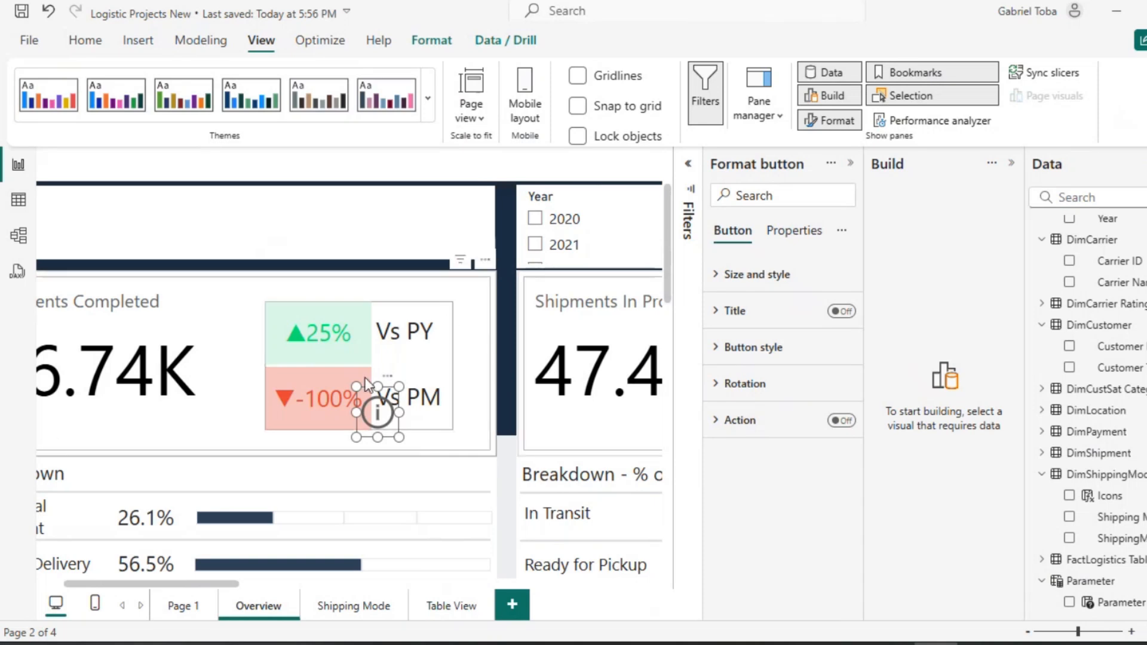
{"action": "left_click_drag", "start_coordinate": [395, 408], "coordinate": [464, 320]}
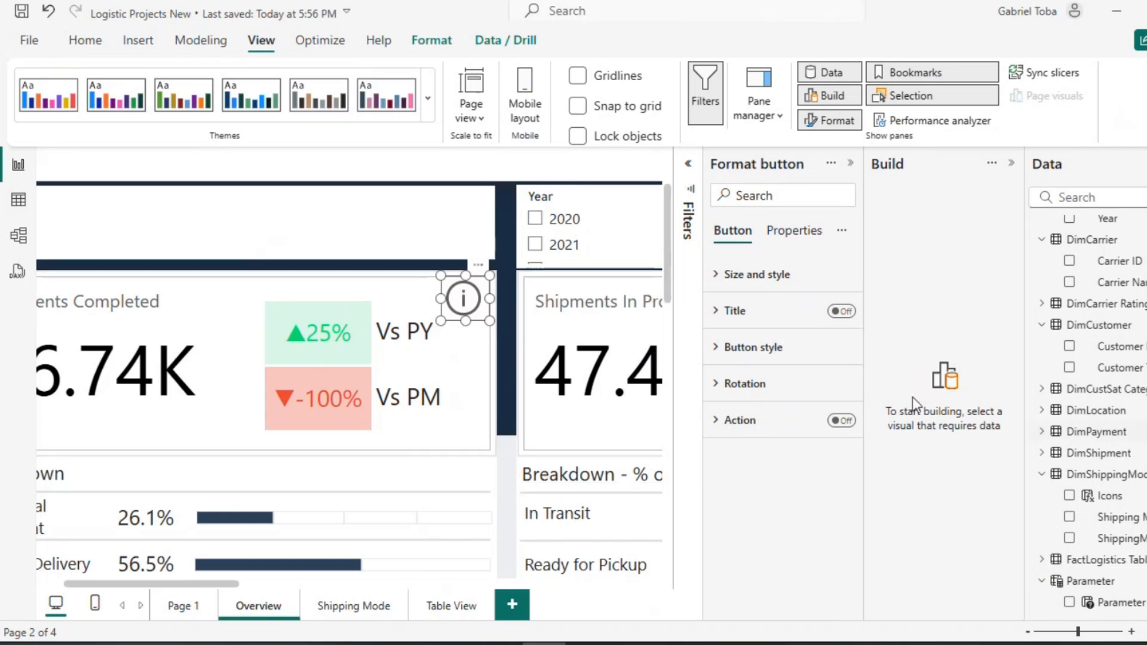
Turn on the information button's action, enter "hththth" as its tooltip text, and check the tooltip on the page.
{"action": "left_click", "coordinate": [717, 426]}
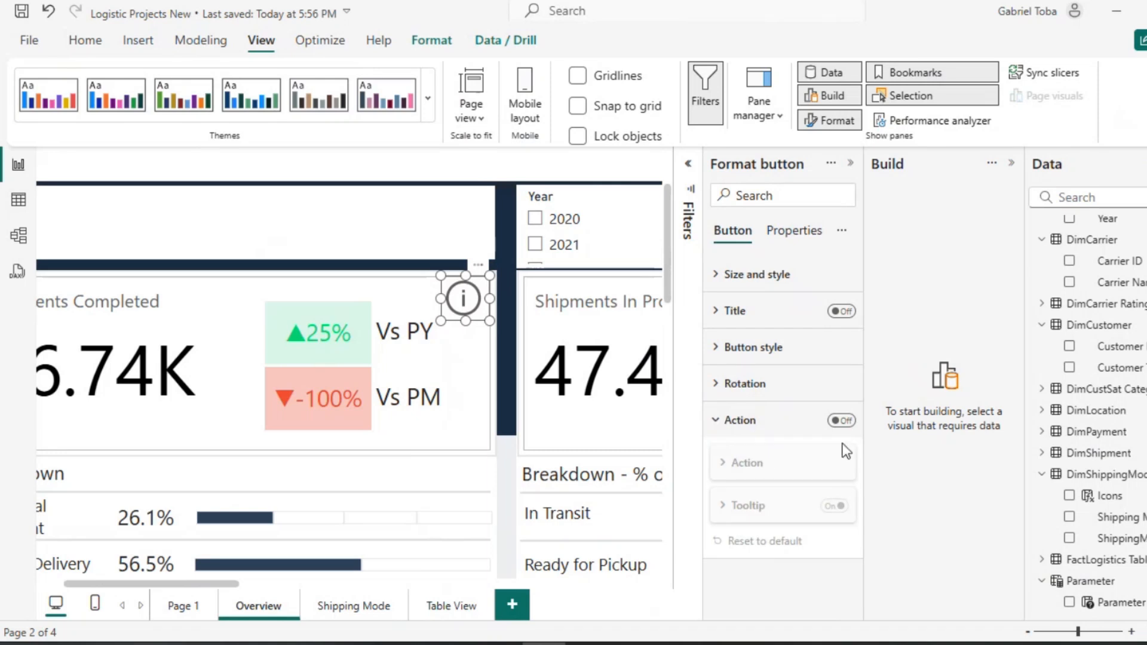
{"action": "left_click", "coordinate": [843, 421]}
{"action": "scroll", "coordinate": [825, 514], "scroll_direction": "down", "scroll_amount": 3}
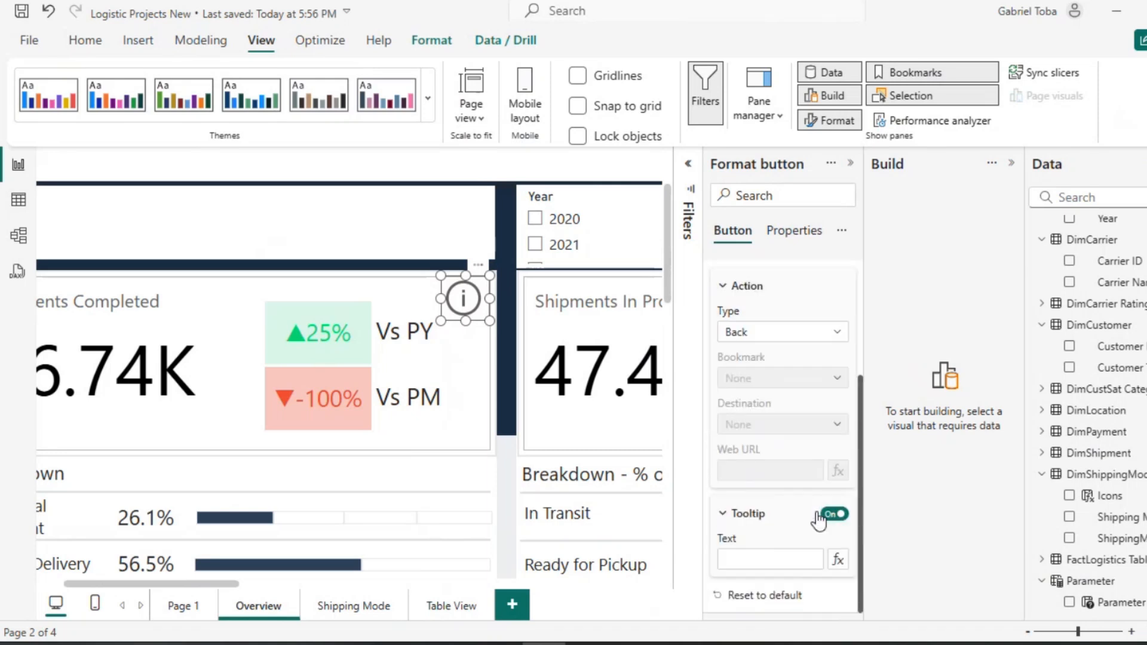
{"action": "left_click", "coordinate": [776, 556]}
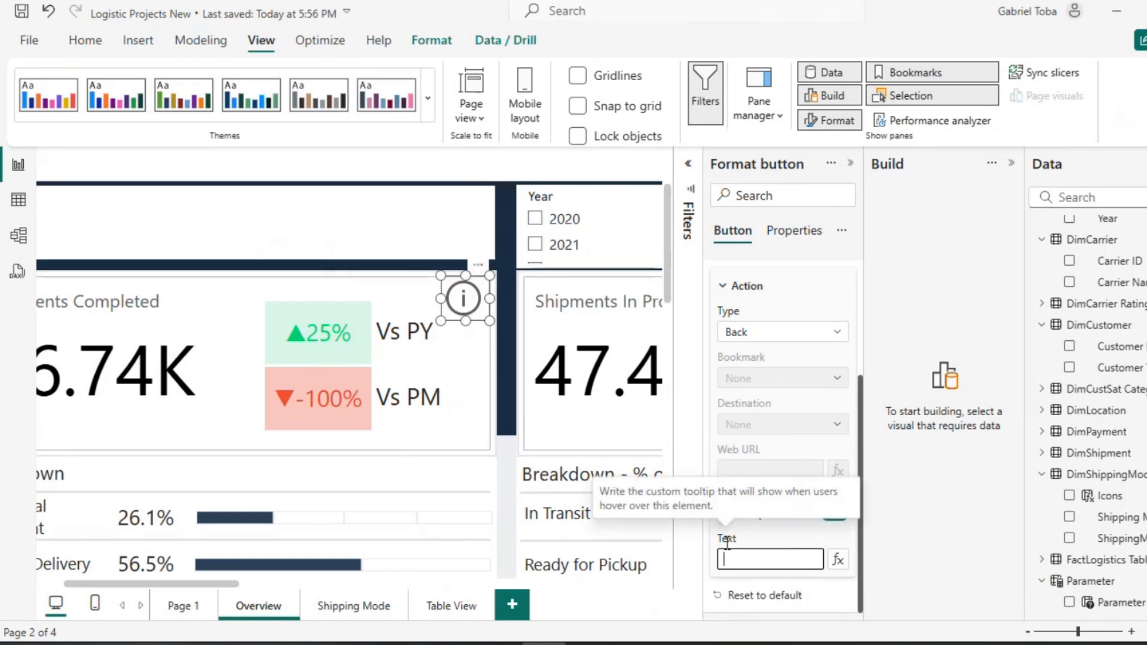
{"action": "type", "text": "hththth"}
{"action": "left_click", "coordinate": [507, 529]}
{"action": "mouse_move", "coordinate": [474, 305]}
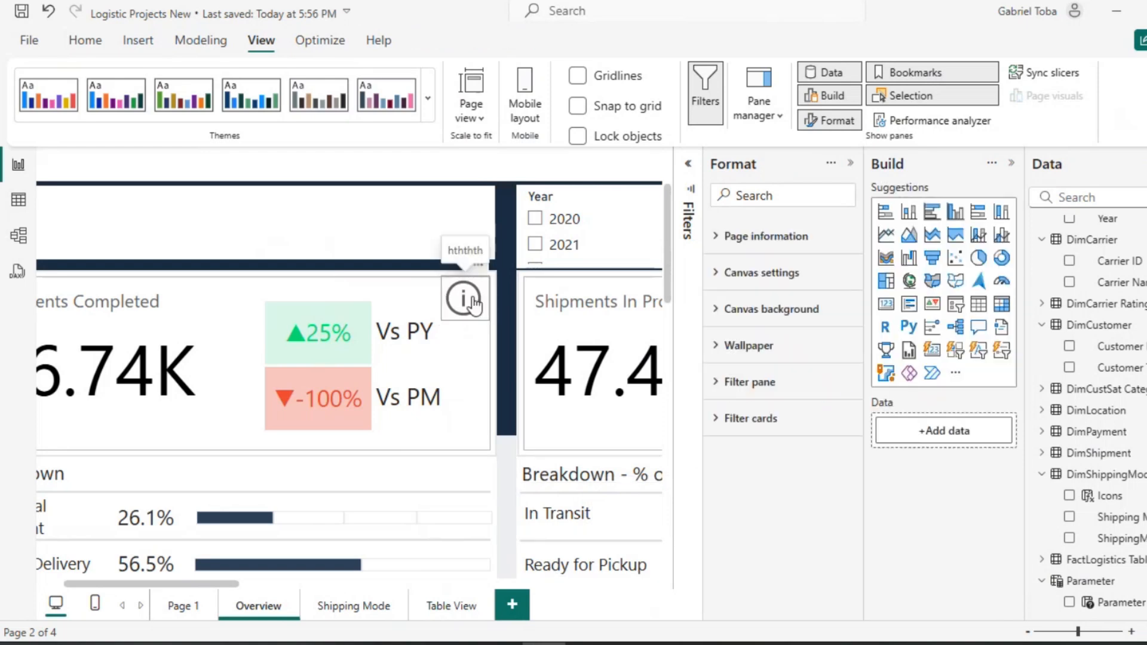
{"action": "left_click", "coordinate": [474, 304]}
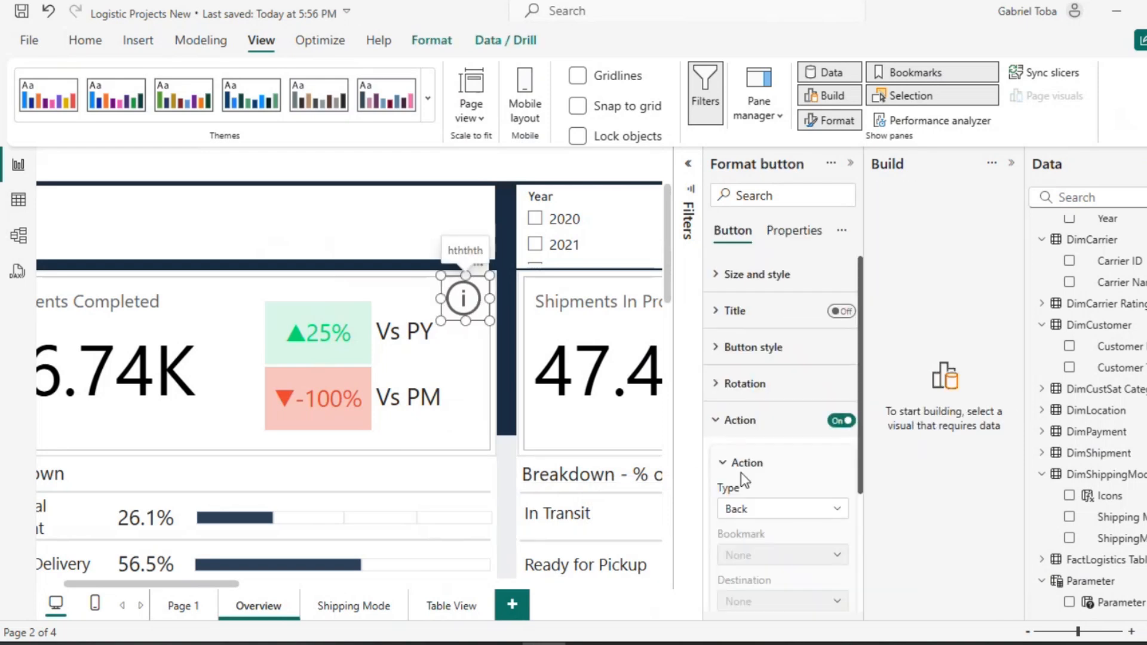
Turn off the tooltip in the action settings of the information button on the Shipments Completed card.
{"action": "scroll", "coordinate": [753, 496], "scroll_direction": "down", "scroll_amount": 2}
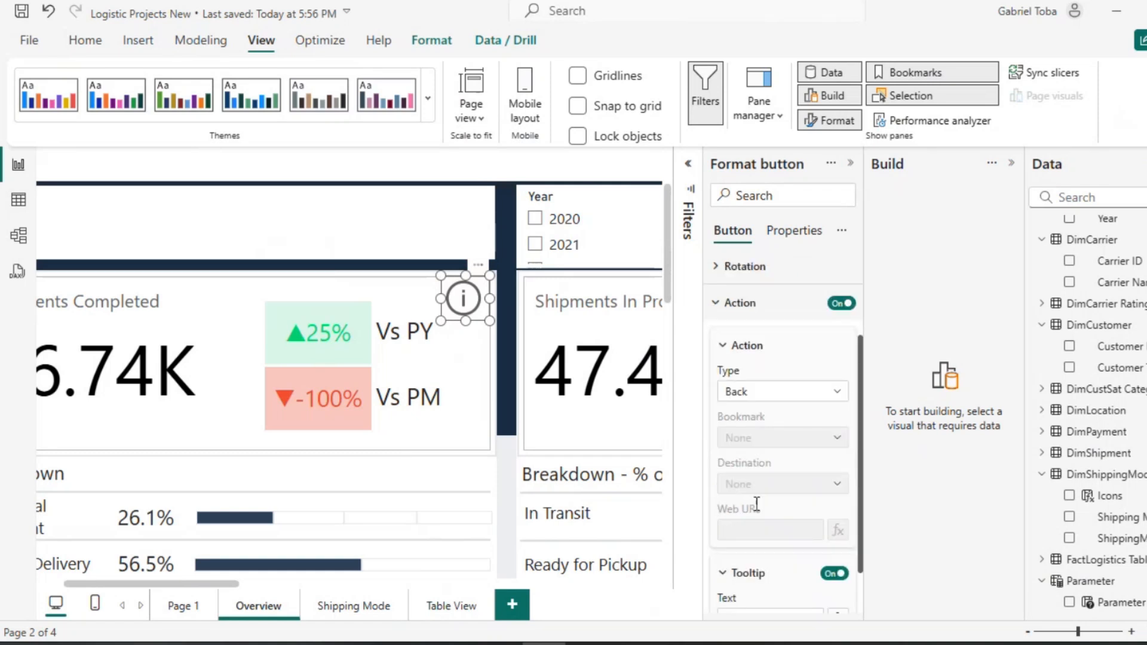
{"action": "scroll", "coordinate": [777, 496], "scroll_direction": "down", "scroll_amount": 1}
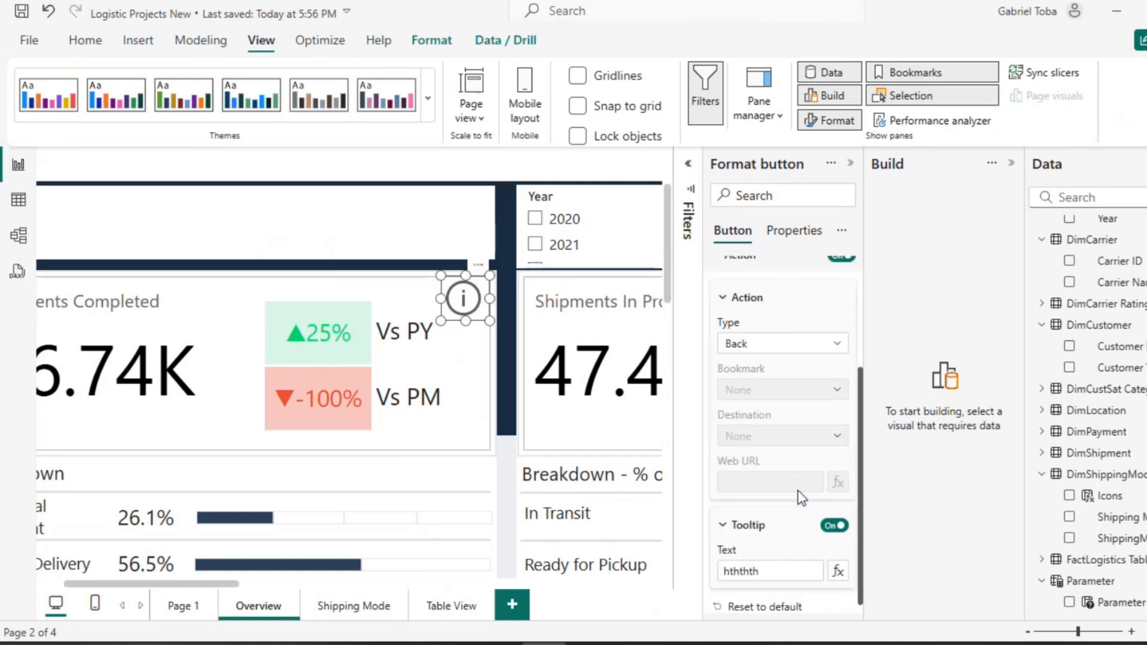
{"action": "left_click", "coordinate": [836, 515]}
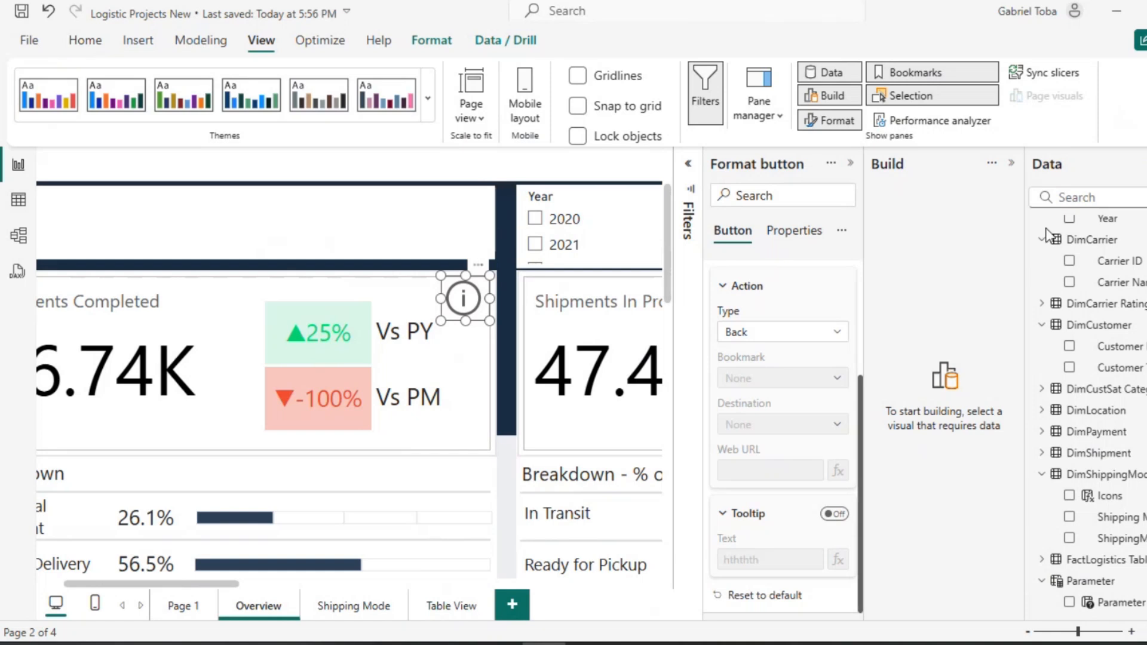
Create a new manually entered table named "_For Tooltip" and load it into the model.
{"action": "scroll", "coordinate": [1117, 293], "scroll_direction": "up", "scroll_amount": 8}
{"action": "left_click", "coordinate": [1041, 291]}
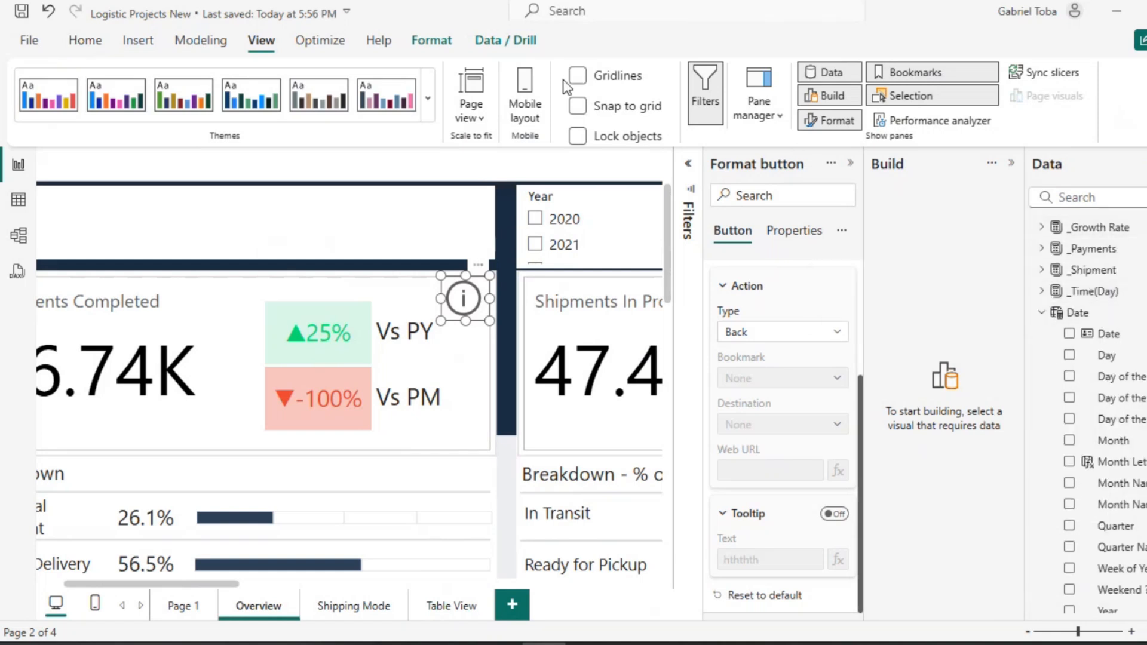
{"action": "left_click", "coordinate": [84, 40]}
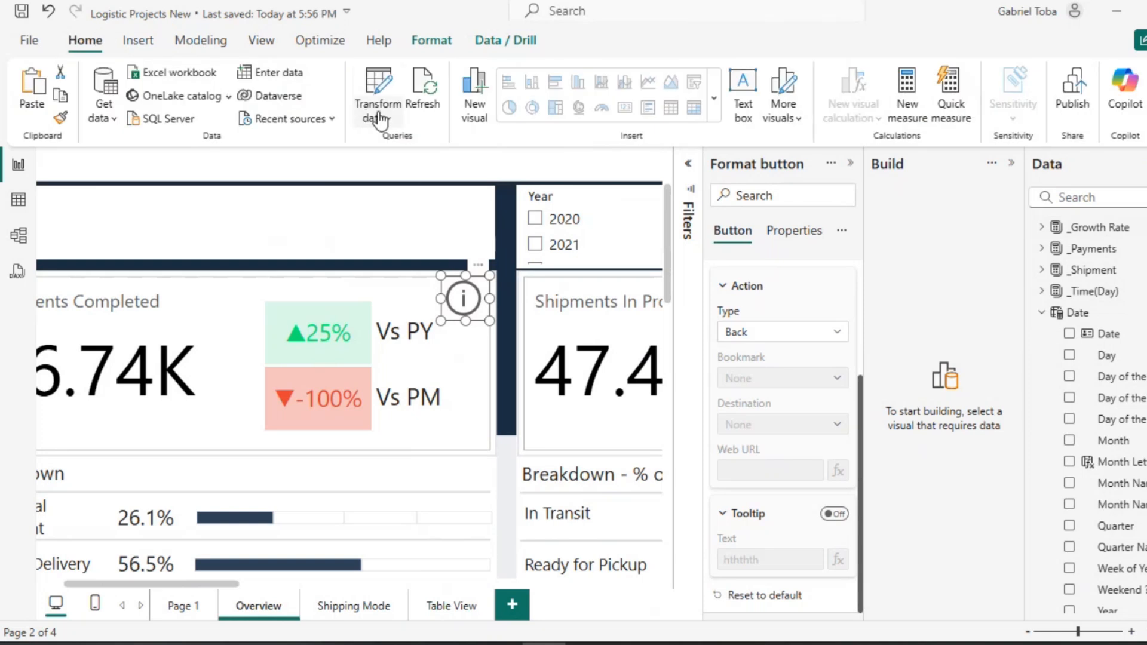
{"action": "left_click", "coordinate": [250, 74]}
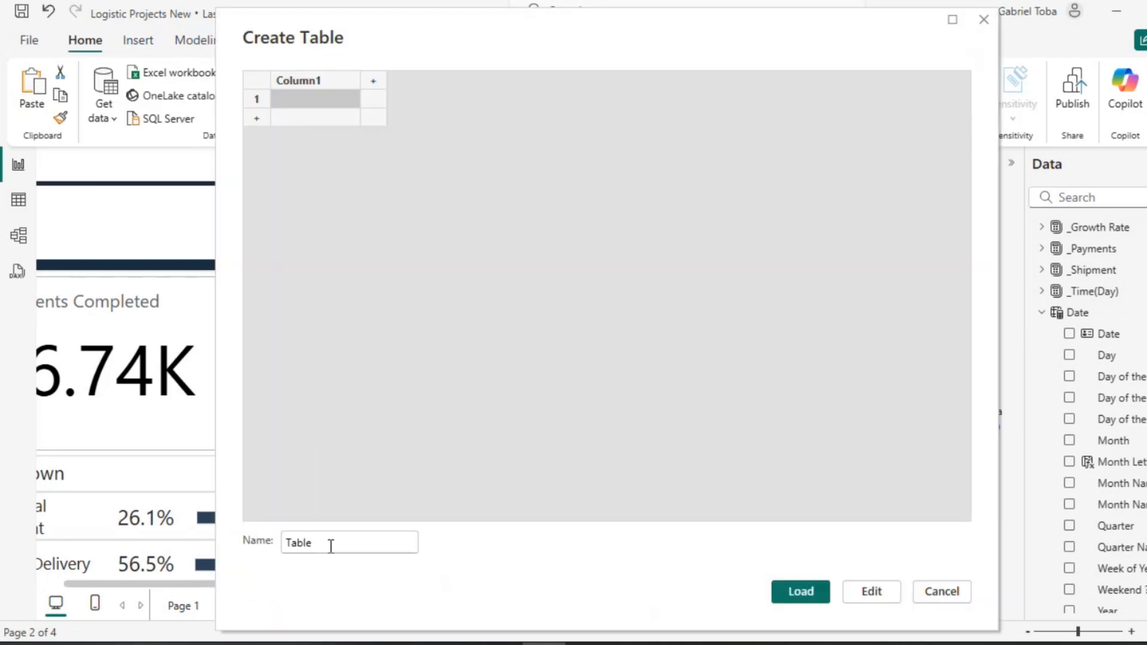
{"action": "left_click", "coordinate": [331, 545]}
{"action": "key", "text": "BackSpace"}
{"action": "key", "text": "BackSpace"}
{"action": "key", "text": "BackSpace"}
{"action": "key", "text": "BackSpace"}
{"action": "key", "text": "BackSpace"}
{"action": "type", "text": "_"}
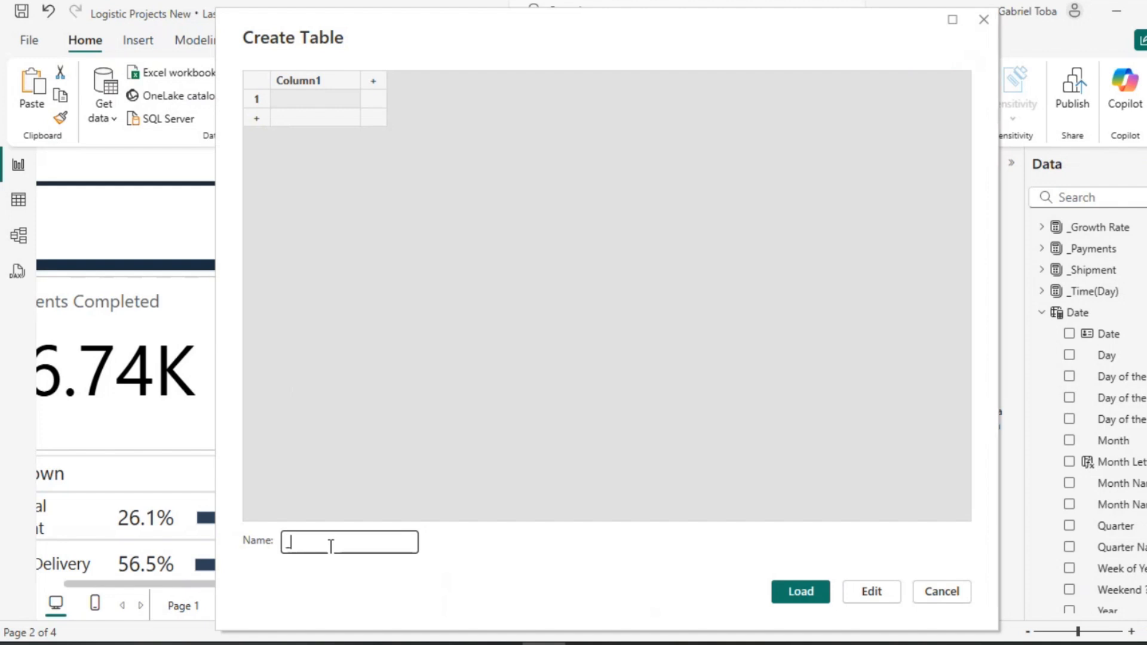
{"action": "type", "text": "For ToolTib"}
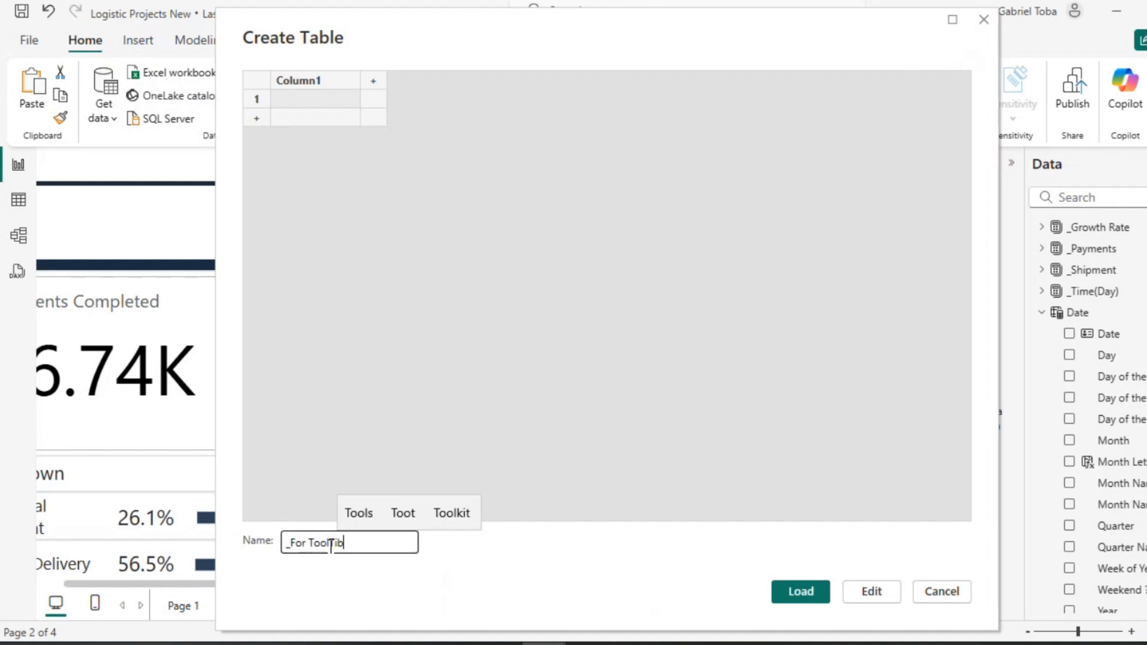
{"action": "key", "text": "BackSpace"}
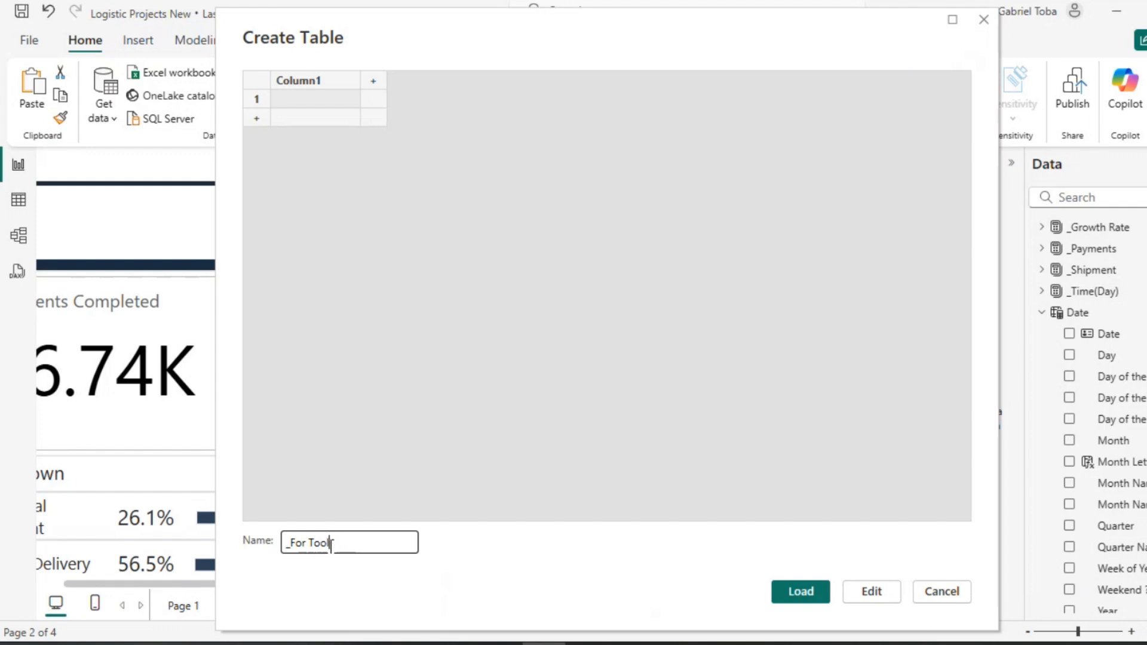
{"action": "type", "text": "tip"}
{"action": "key", "text": "Return"}
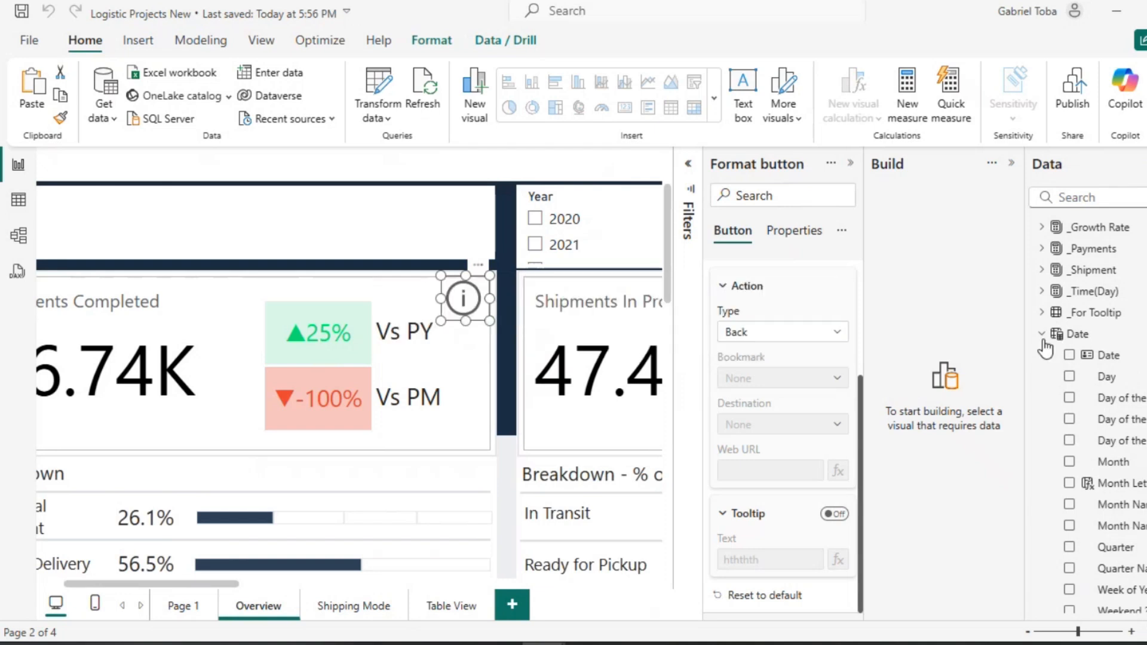
Add a measure named Blank to the _For Tooltip table that returns a single space, Blank = " ".
{"action": "left_click", "coordinate": [1105, 315]}
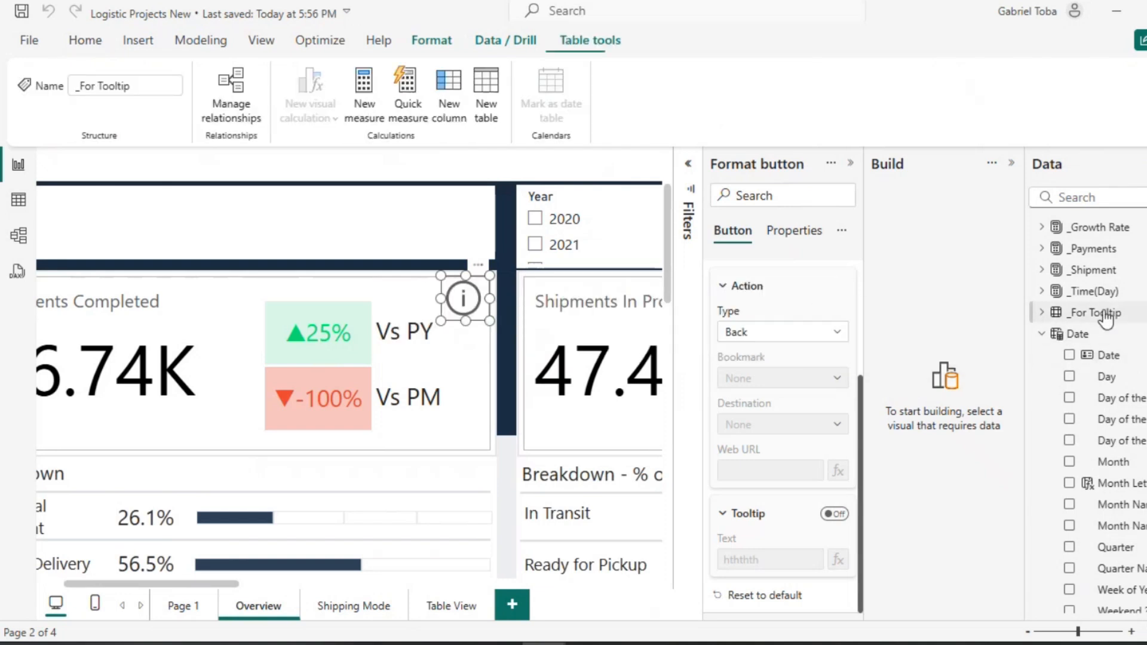
{"action": "left_click", "coordinate": [370, 106]}
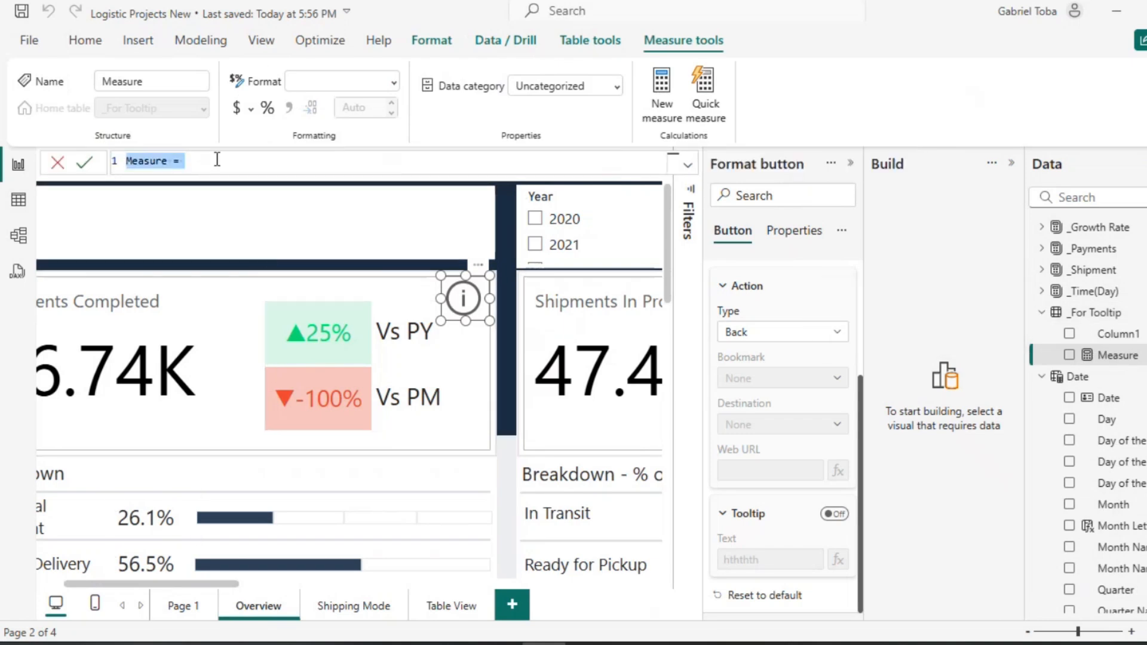
{"action": "type", "text": "Blank"}
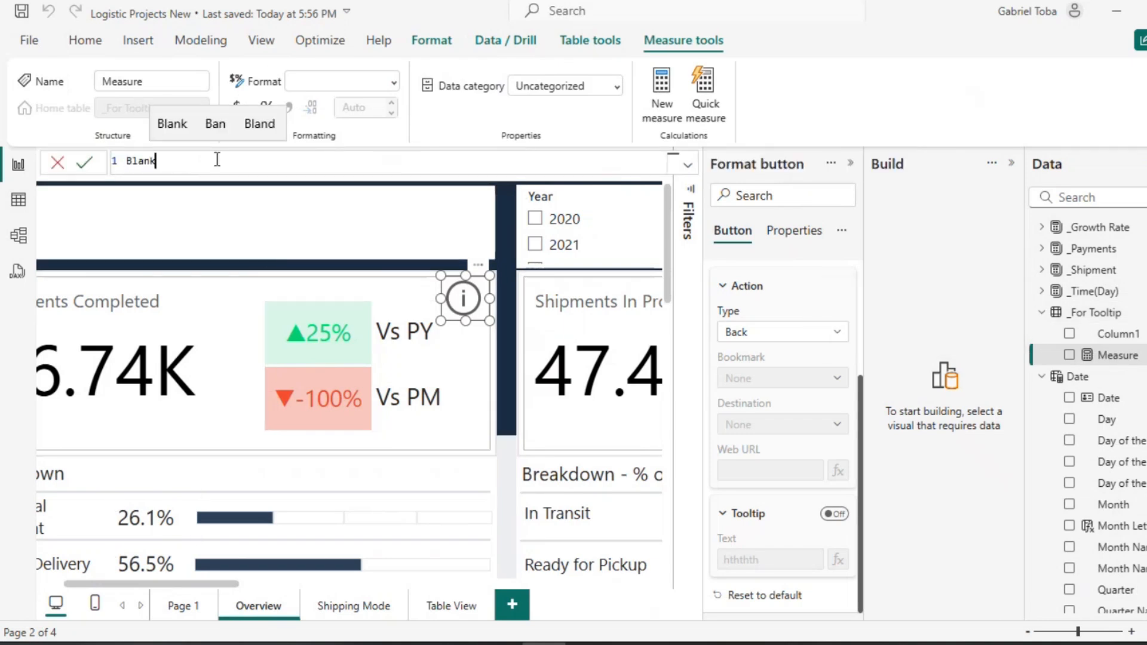
{"action": "type", "text": " = \""}
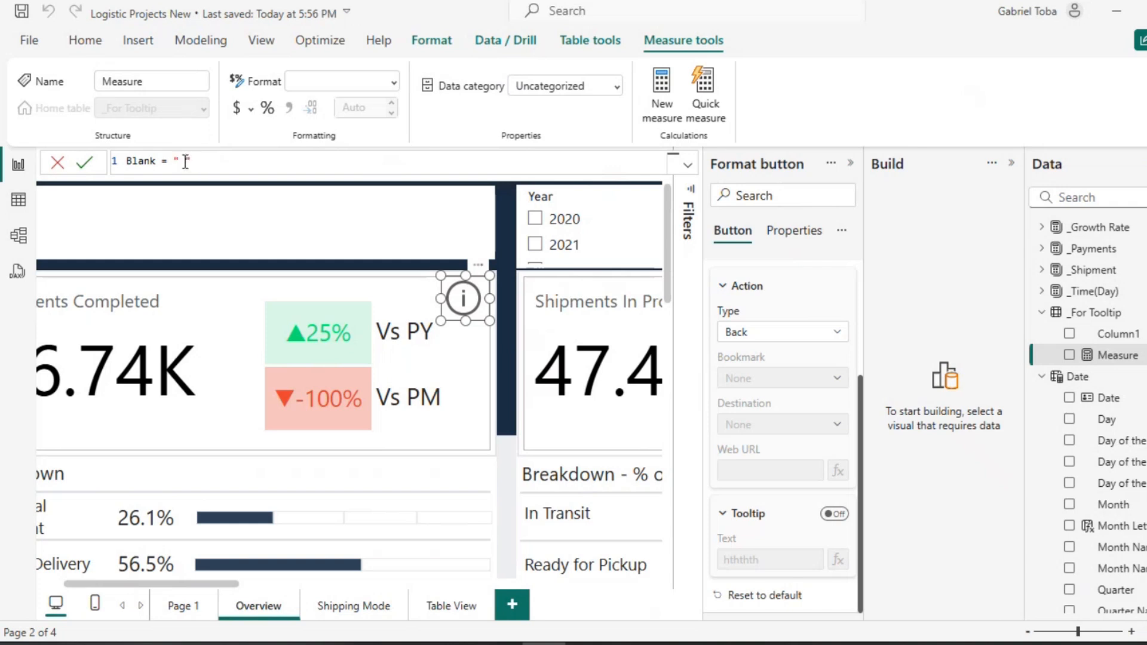
{"action": "key", "text": "Return"}
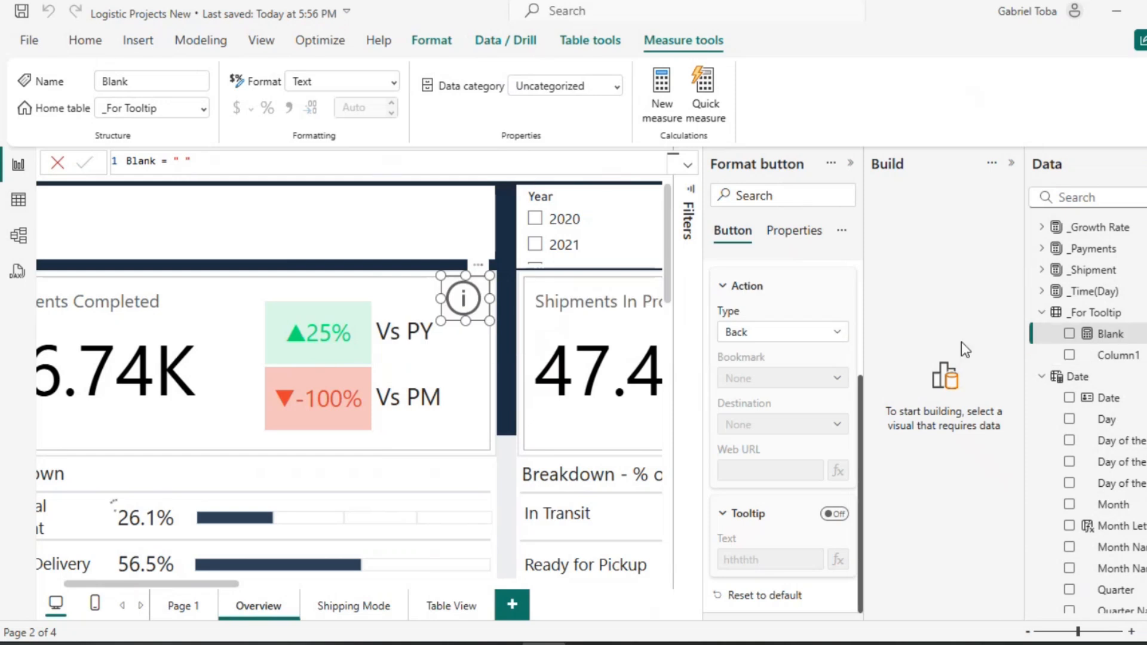
Insert an empty card visual on the Overview page near the Shipments Completed card.
{"action": "left_click", "coordinate": [503, 460]}
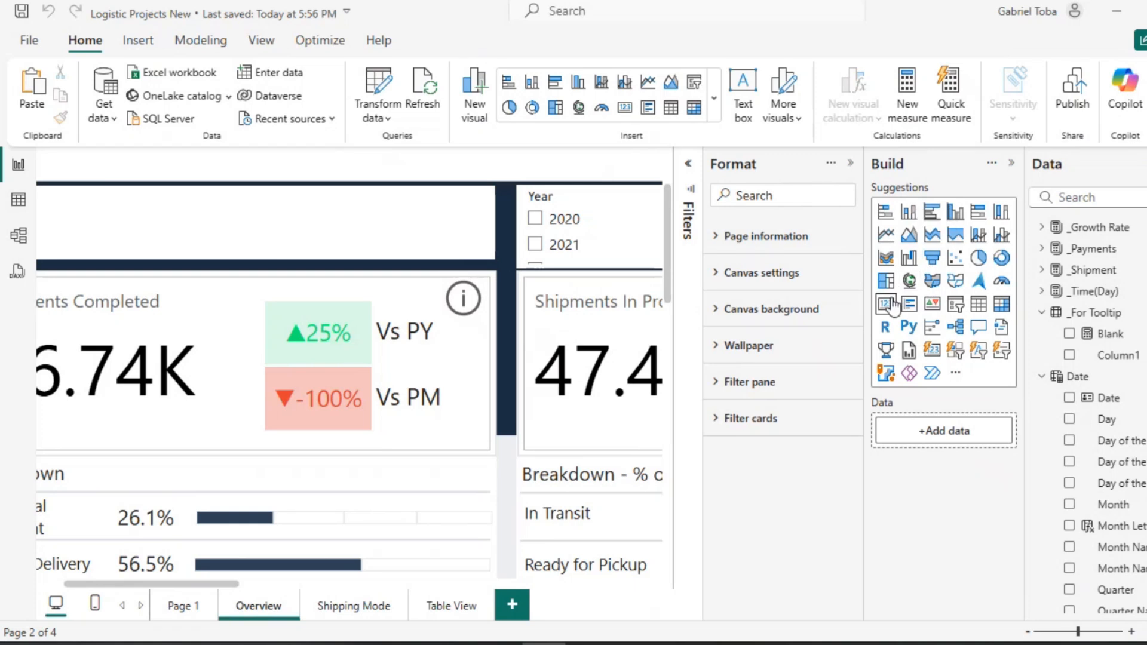
{"action": "left_click", "coordinate": [889, 306]}
{"action": "left_click_drag", "start_coordinate": [225, 251], "coordinate": [373, 324]}
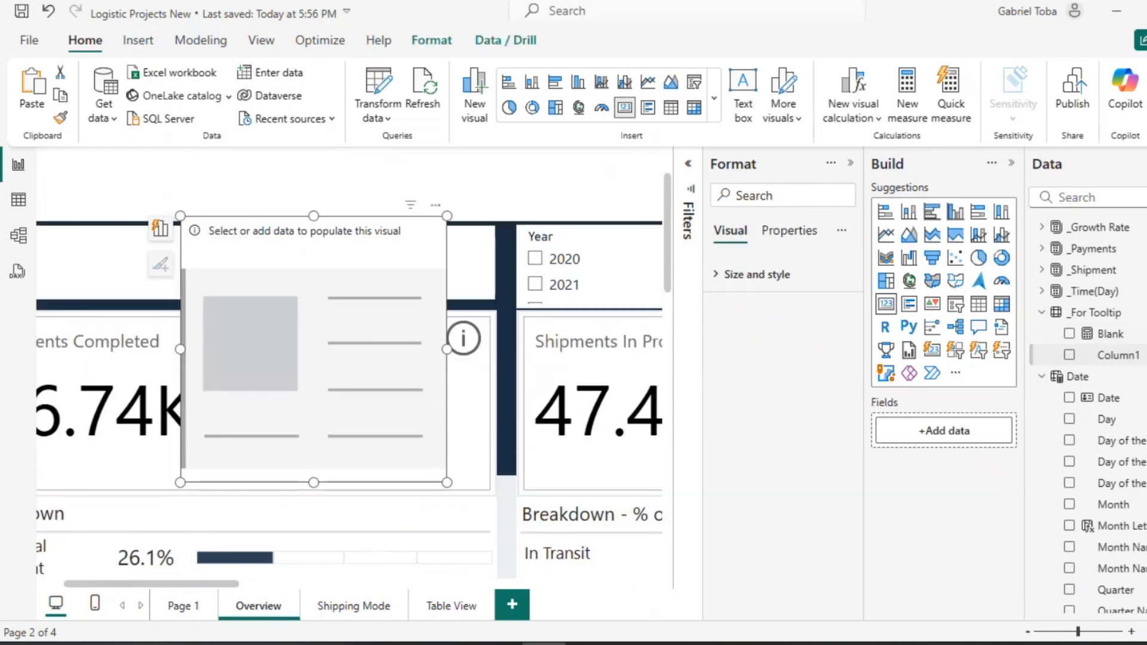
Delete Column1 from the _For Tooltip table and add the Blank measure to the new card.
{"action": "right_click", "coordinate": [1117, 355]}
{"action": "left_click", "coordinate": [1117, 191]}
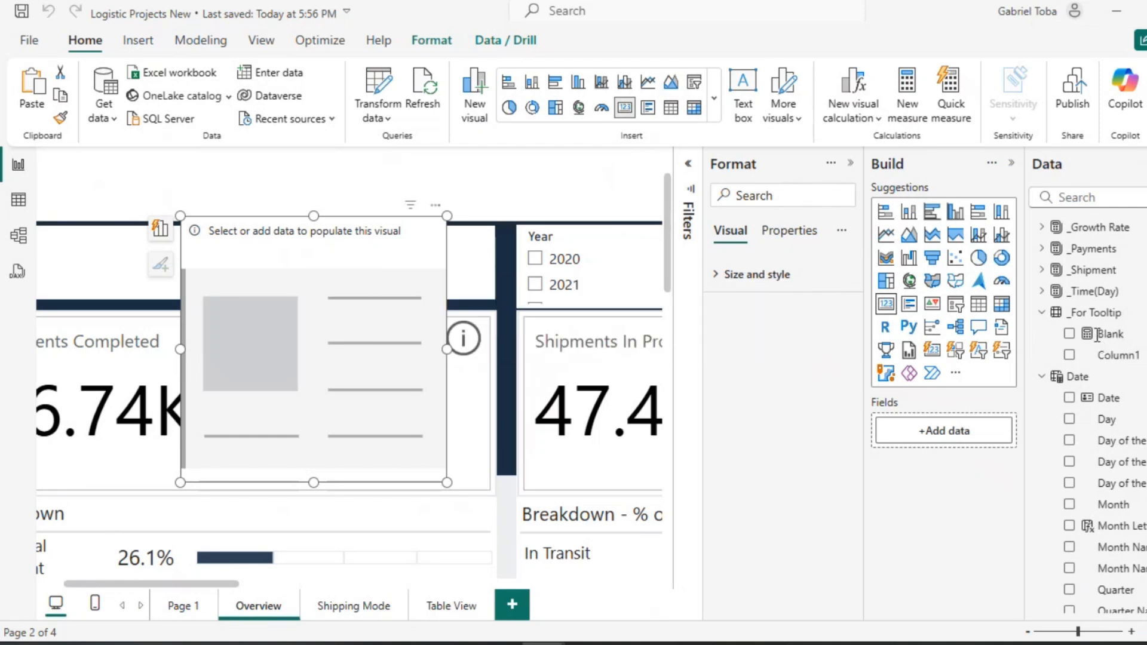
{"action": "left_click", "coordinate": [1069, 248]}
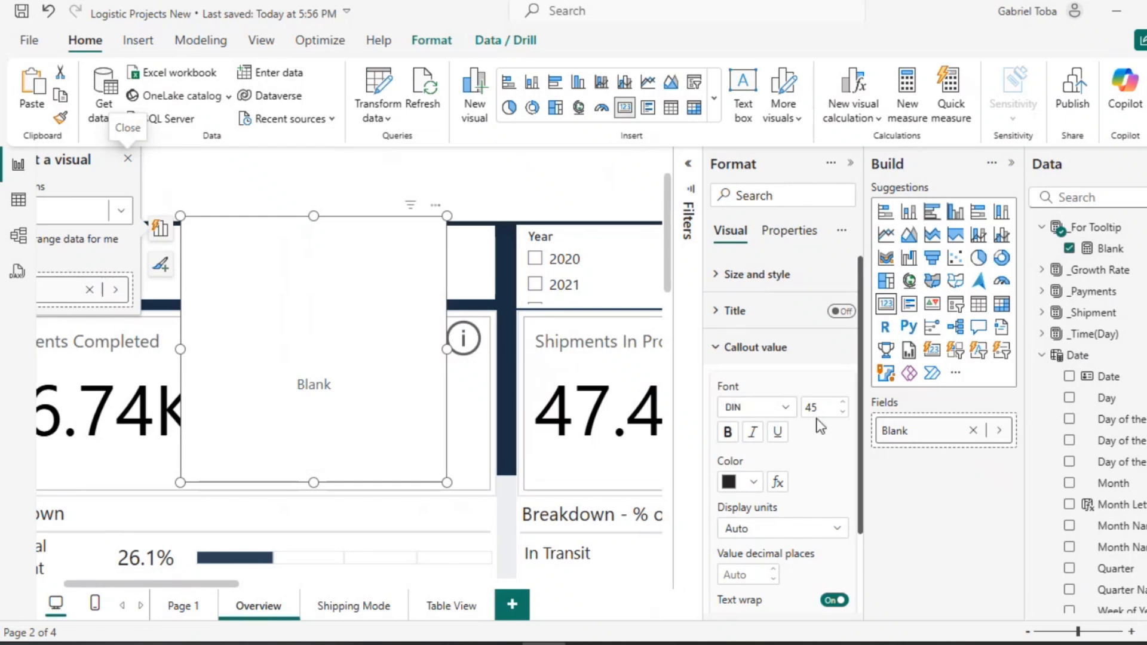
Turn off the Blank card's category label and shrink the card to fit exactly over the information button.
{"action": "left_click_drag", "start_coordinate": [447, 482], "coordinate": [284, 309]}
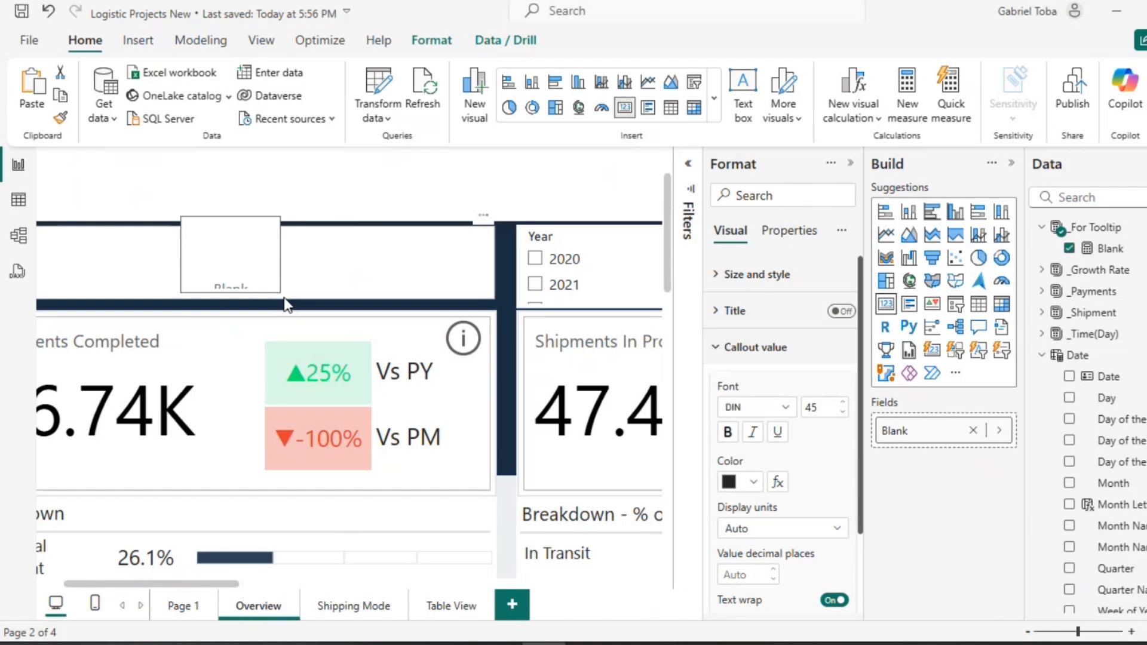
{"action": "scroll", "coordinate": [824, 557], "scroll_direction": "down", "scroll_amount": 2}
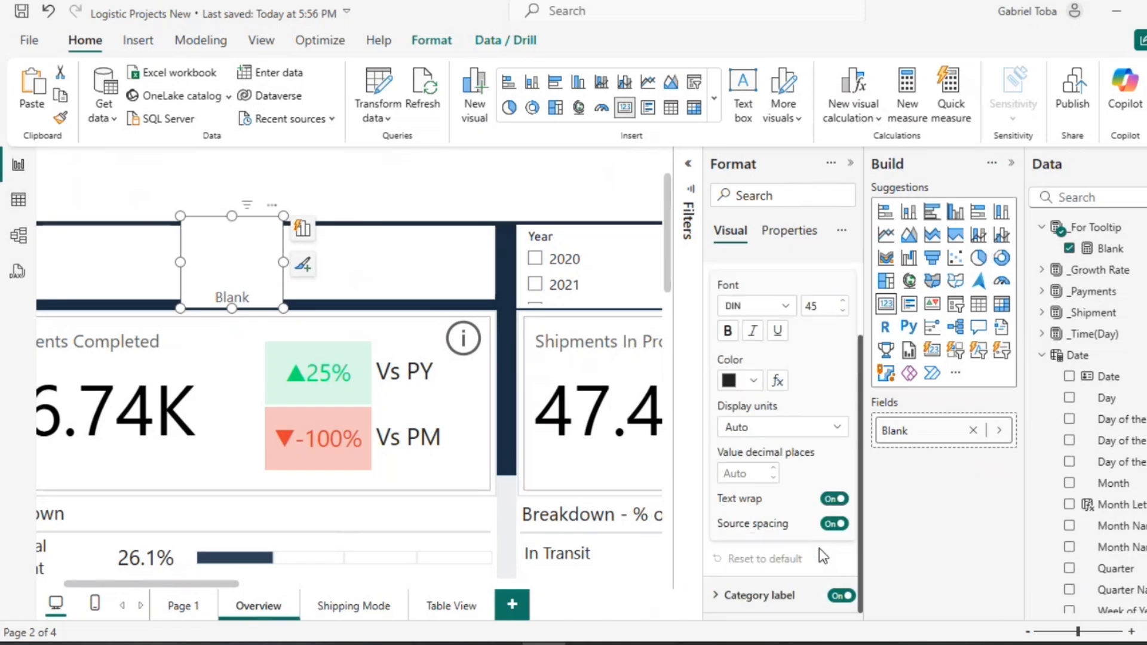
{"action": "left_click", "coordinate": [848, 598]}
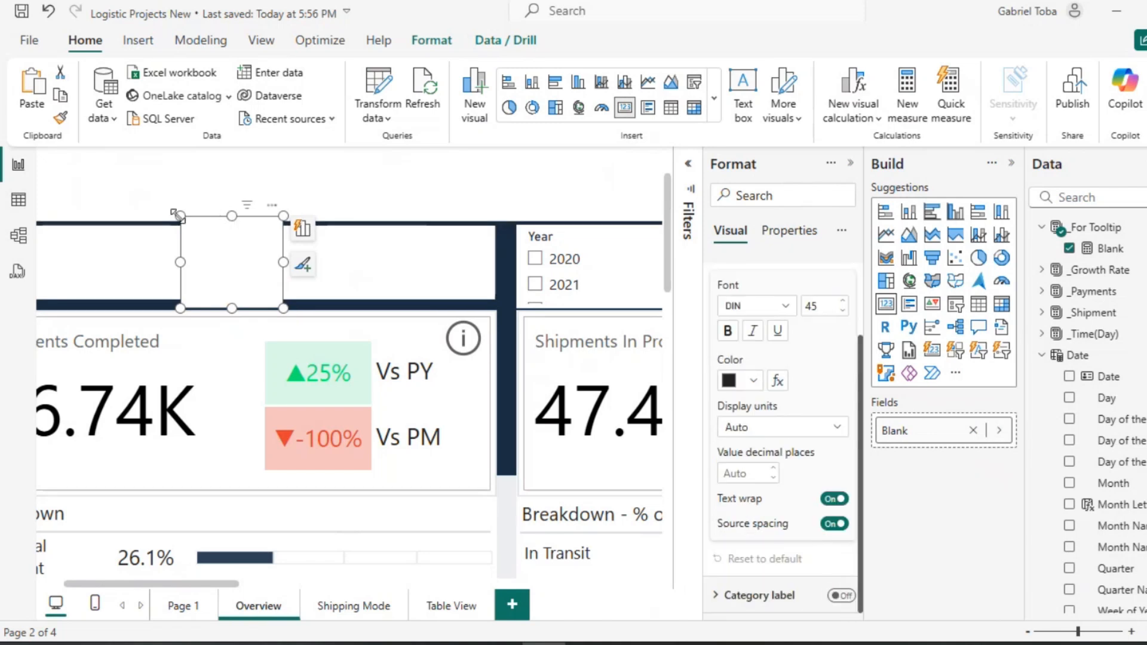
{"action": "left_click_drag", "start_coordinate": [180, 216], "coordinate": [443, 359]}
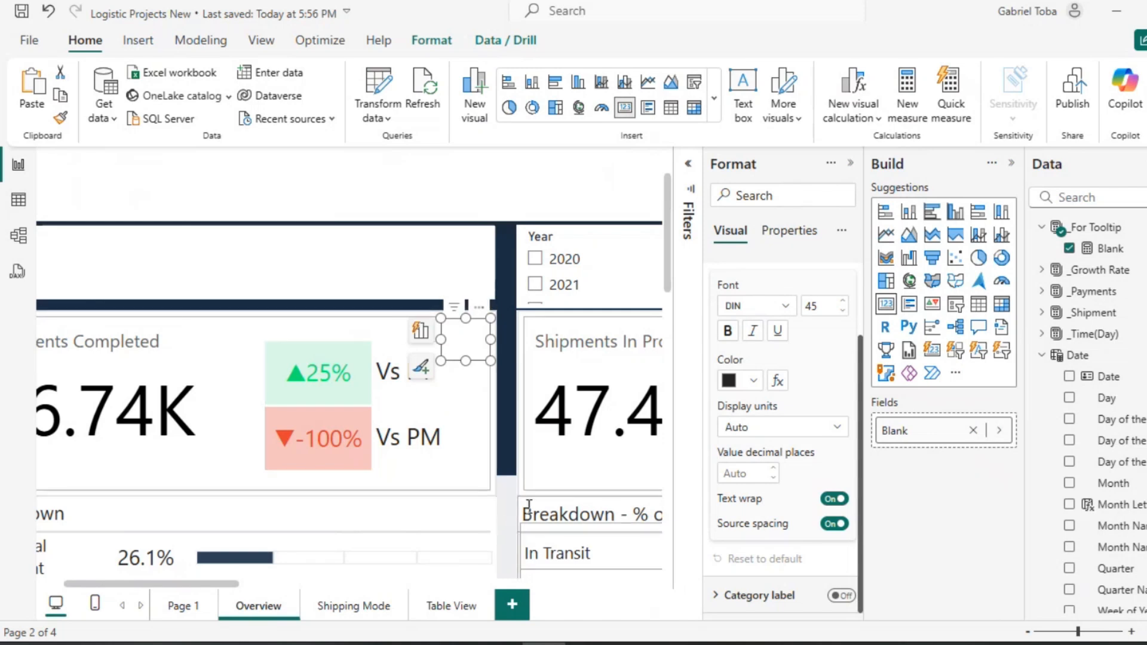
Turn off the Blank card's background so the information icon shows through, and deselect the card.
{"action": "scroll", "coordinate": [809, 347], "scroll_direction": "up", "scroll_amount": 2}
{"action": "left_click", "coordinate": [779, 275]}
{"action": "scroll", "coordinate": [827, 464], "scroll_direction": "down", "scroll_amount": 5}
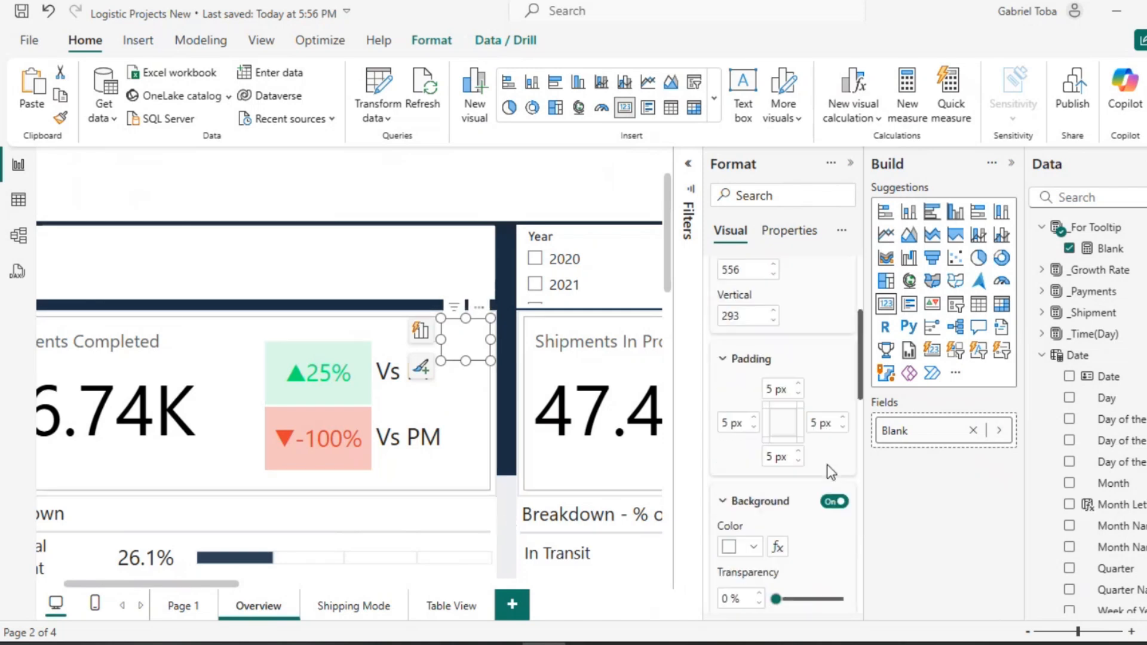
{"action": "left_click", "coordinate": [834, 295]}
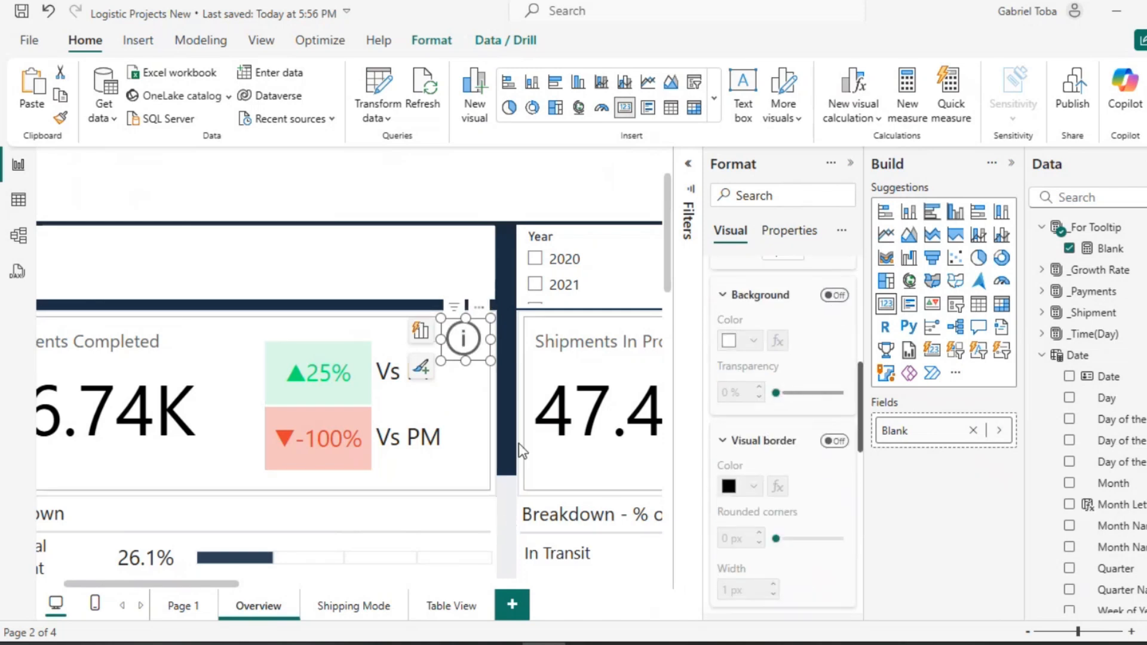
{"action": "left_click", "coordinate": [512, 513]}
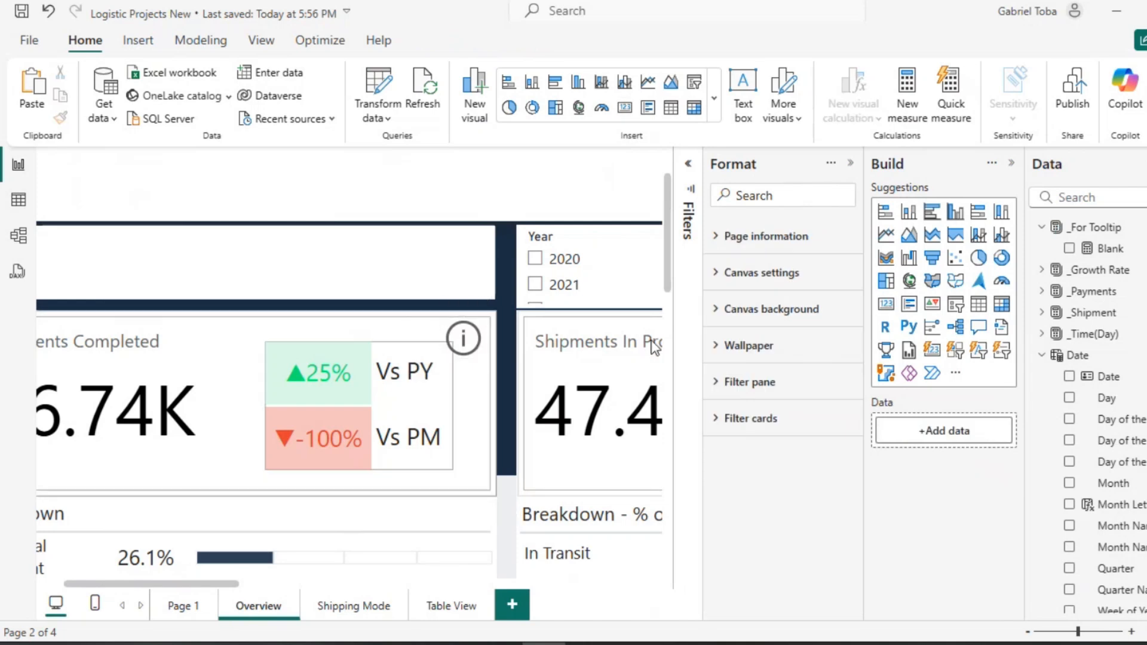
Turn on tooltips in the properties of the Blank card that covers the information icon.
{"action": "left_click", "coordinate": [467, 357]}
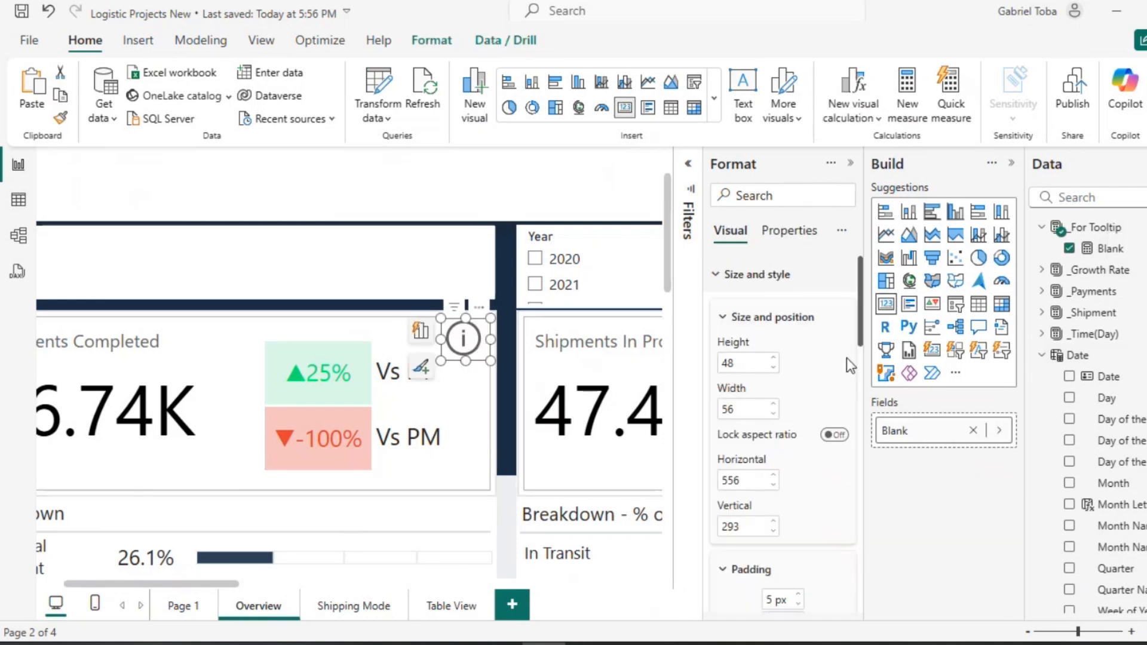
{"action": "scroll", "coordinate": [803, 461], "scroll_direction": "down", "scroll_amount": 10}
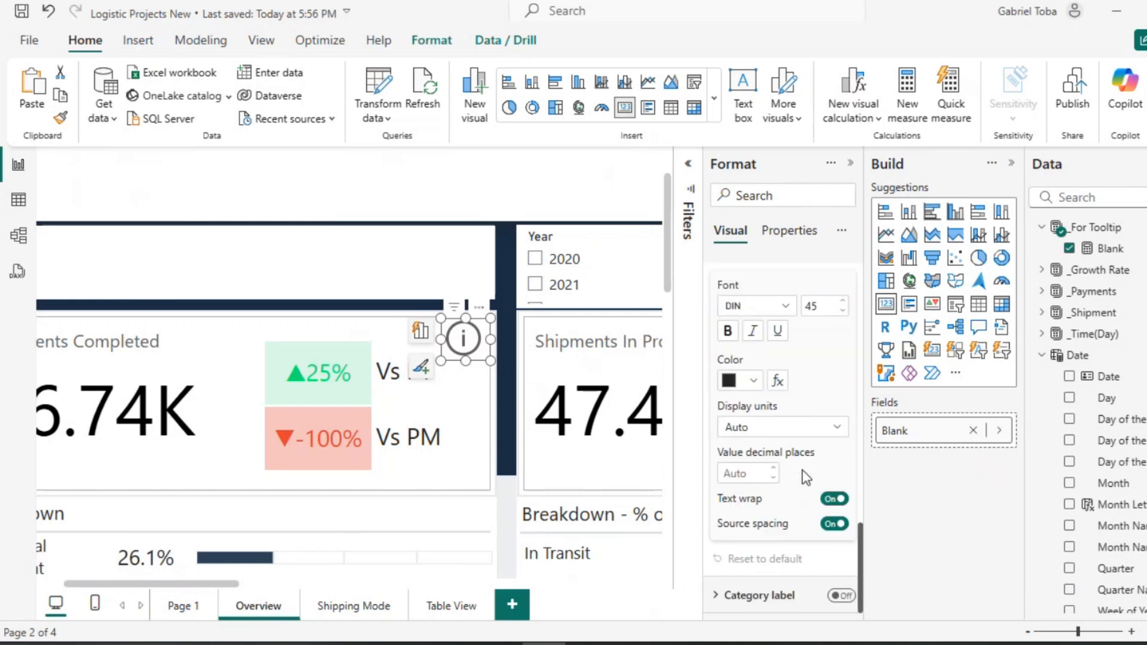
{"action": "scroll", "coordinate": [781, 371], "scroll_direction": "up", "scroll_amount": 5}
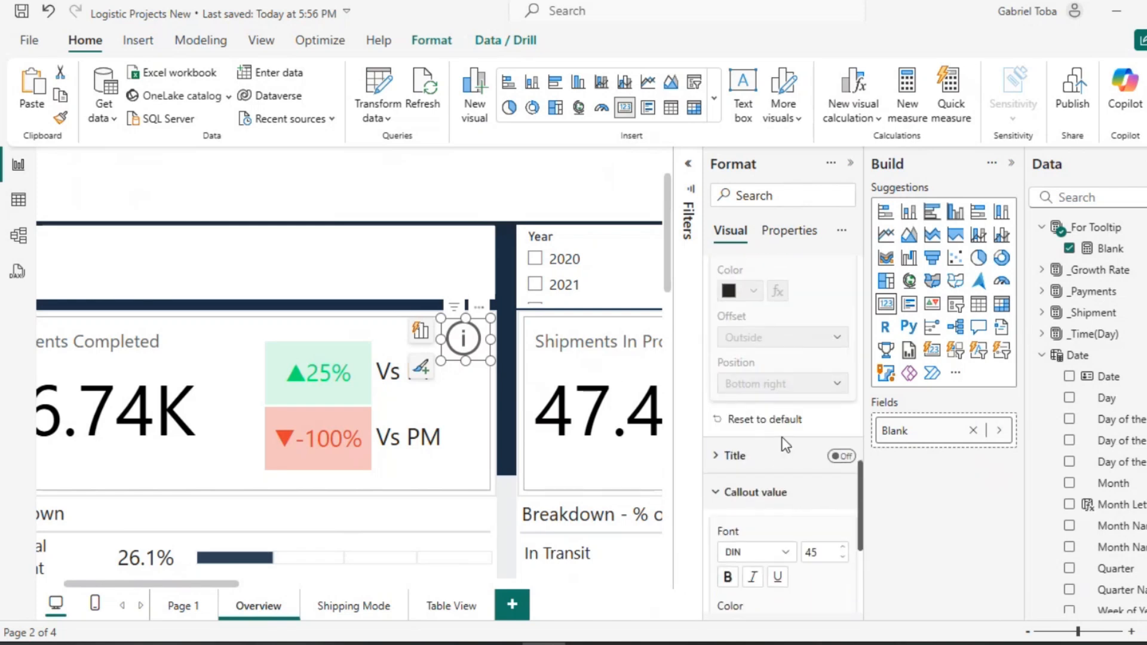
{"action": "scroll", "coordinate": [783, 388], "scroll_direction": "up", "scroll_amount": 5}
{"action": "left_click", "coordinate": [778, 229]}
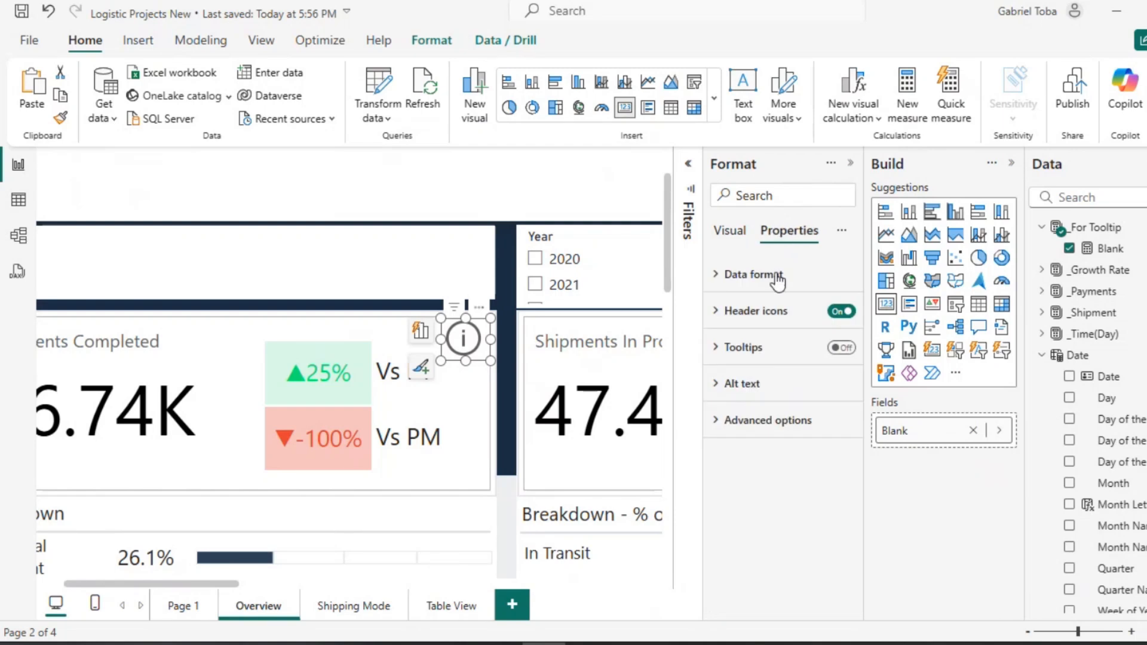
{"action": "left_click", "coordinate": [714, 356]}
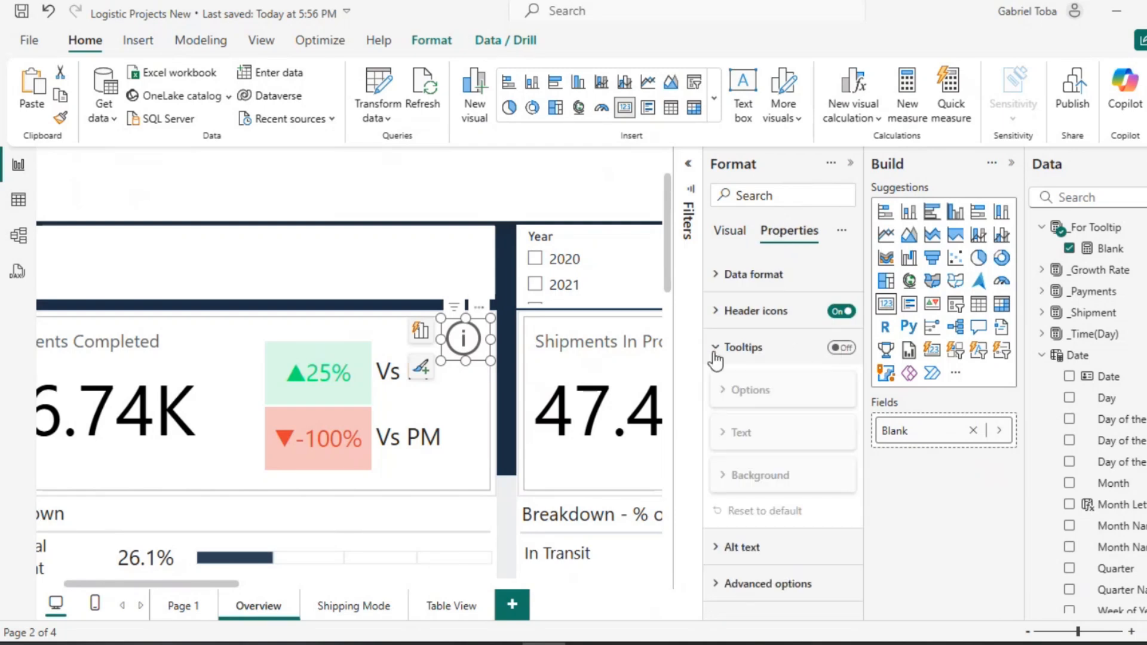
{"action": "left_click", "coordinate": [851, 349]}
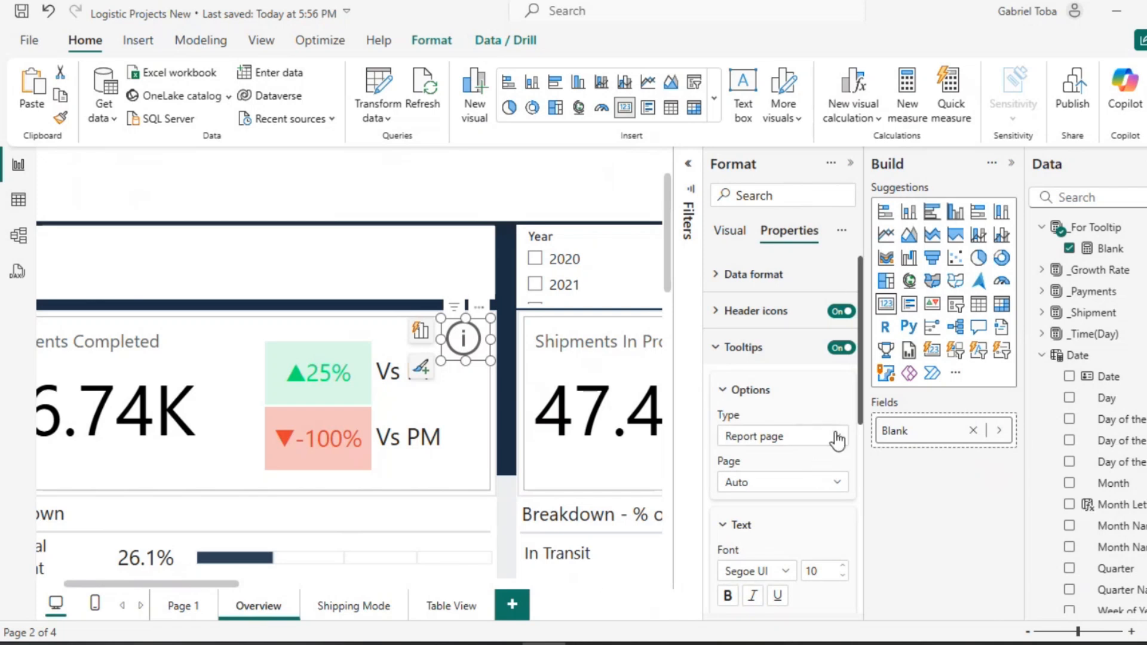
Add a new report page and set its canvas type to Tooltip.
{"action": "left_click", "coordinate": [512, 604]}
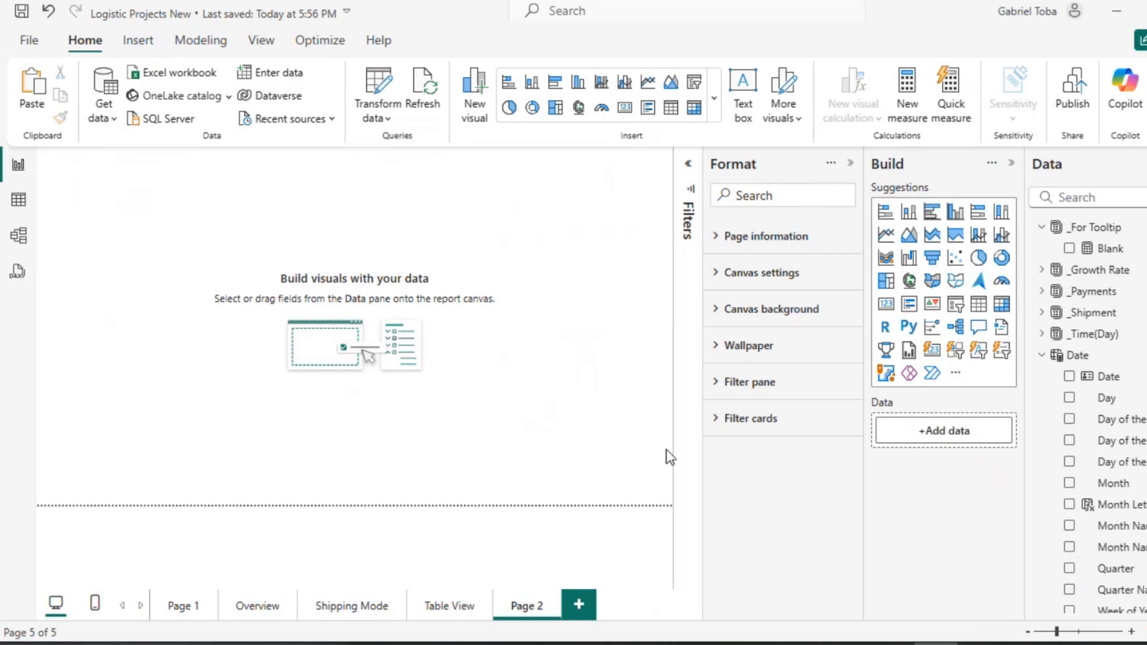
{"action": "left_click", "coordinate": [714, 236]}
{"action": "left_click", "coordinate": [714, 237]}
{"action": "left_click", "coordinate": [717, 309]}
{"action": "left_click", "coordinate": [716, 273]}
{"action": "left_click", "coordinate": [835, 333]}
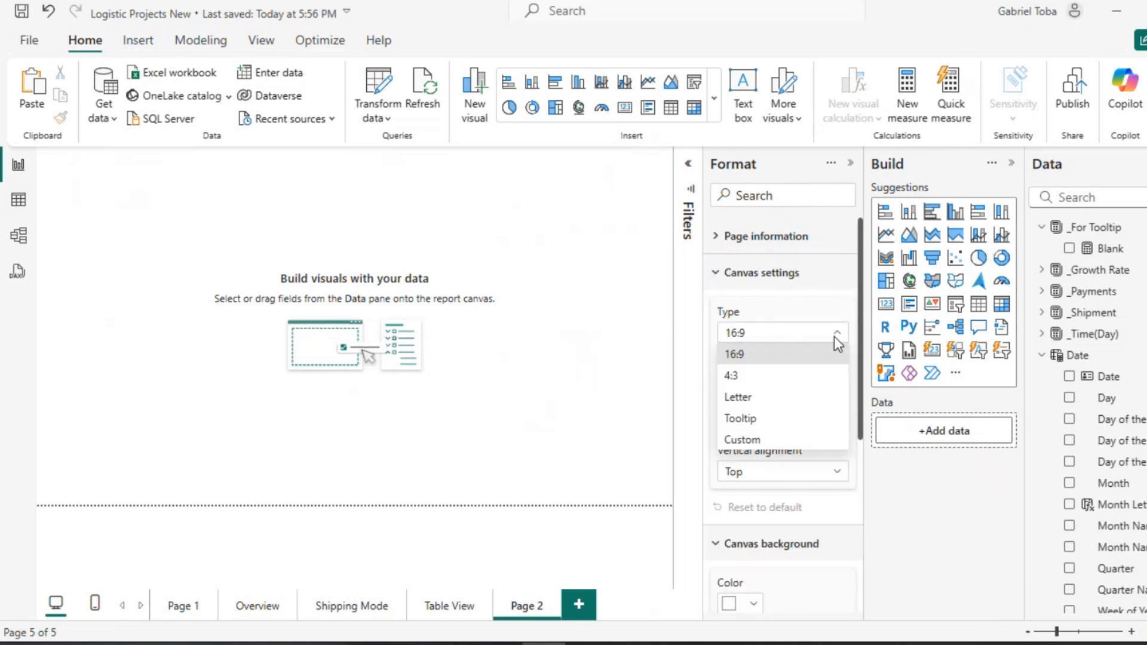
{"action": "left_click", "coordinate": [748, 420]}
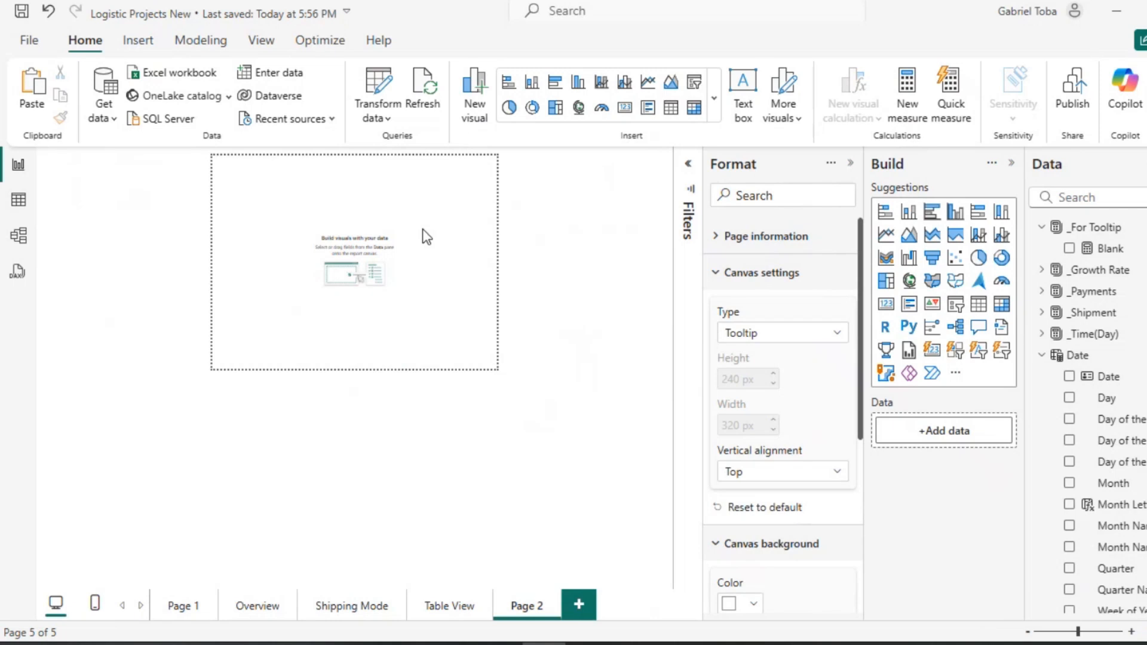
Set the new page's canvas type to Custom with a height of 200 px and a width of 300 px.
{"action": "left_click", "coordinate": [829, 335]}
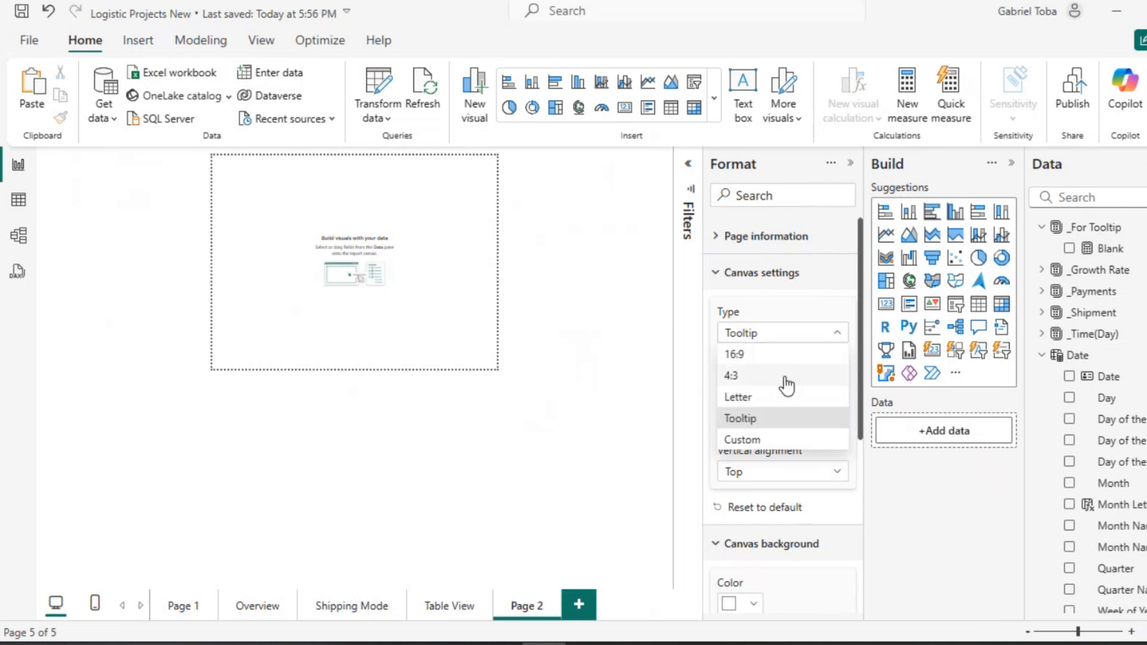
{"action": "left_click", "coordinate": [746, 441]}
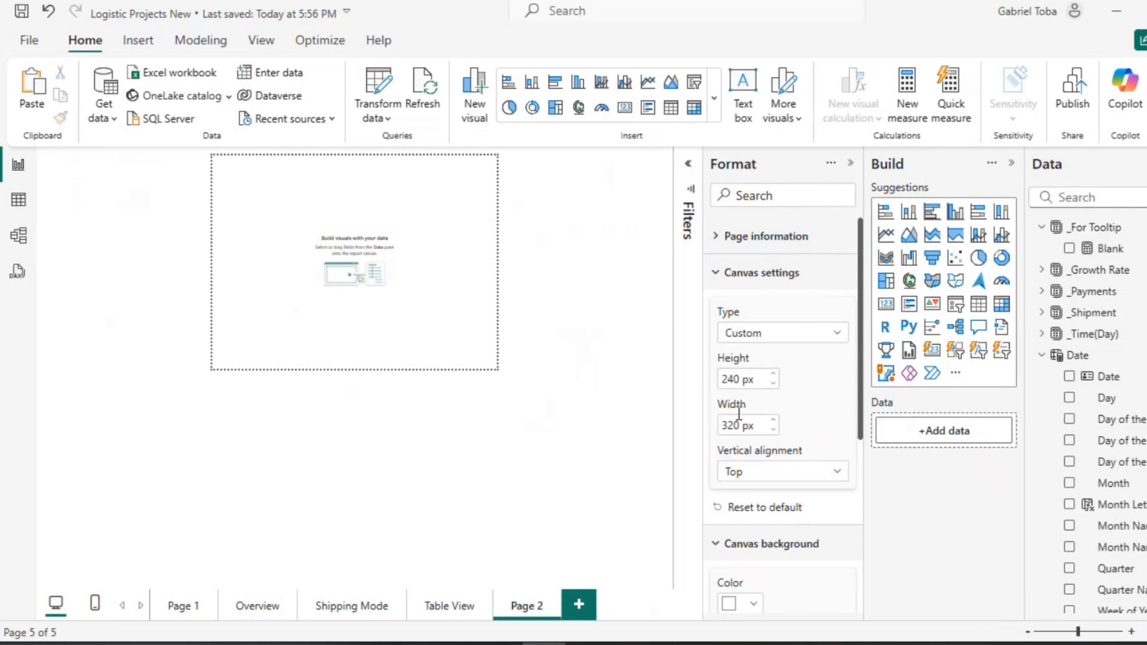
{"action": "double_click", "coordinate": [739, 378]}
{"action": "type", "text": "200"}
{"action": "double_click", "coordinate": [741, 426]}
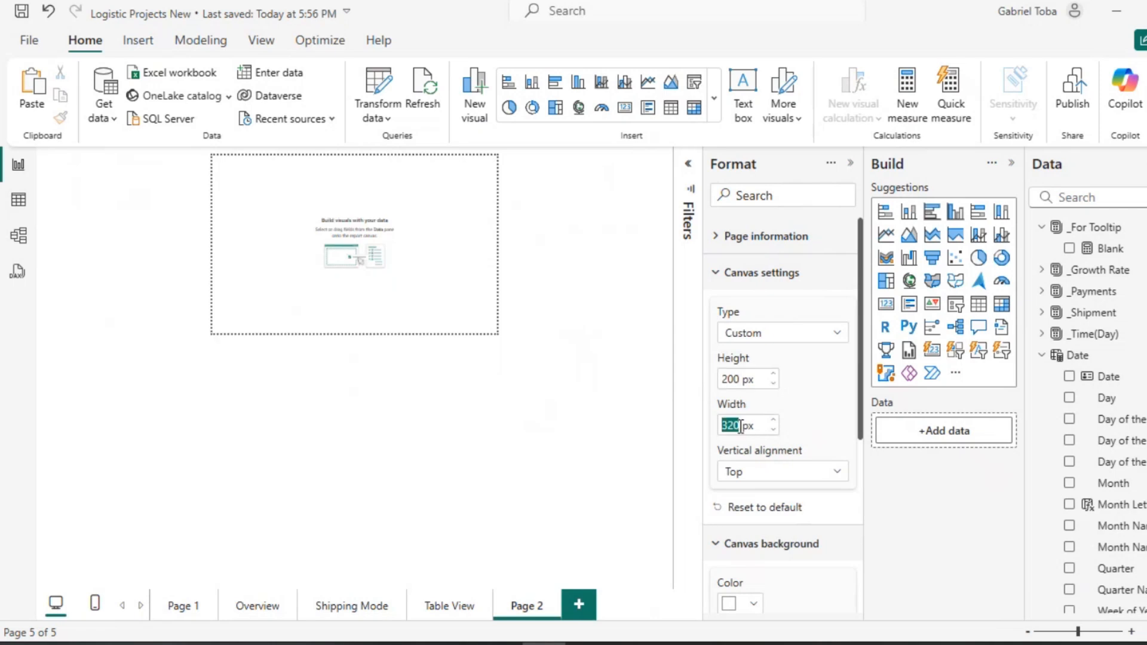
{"action": "type", "text": "300"}
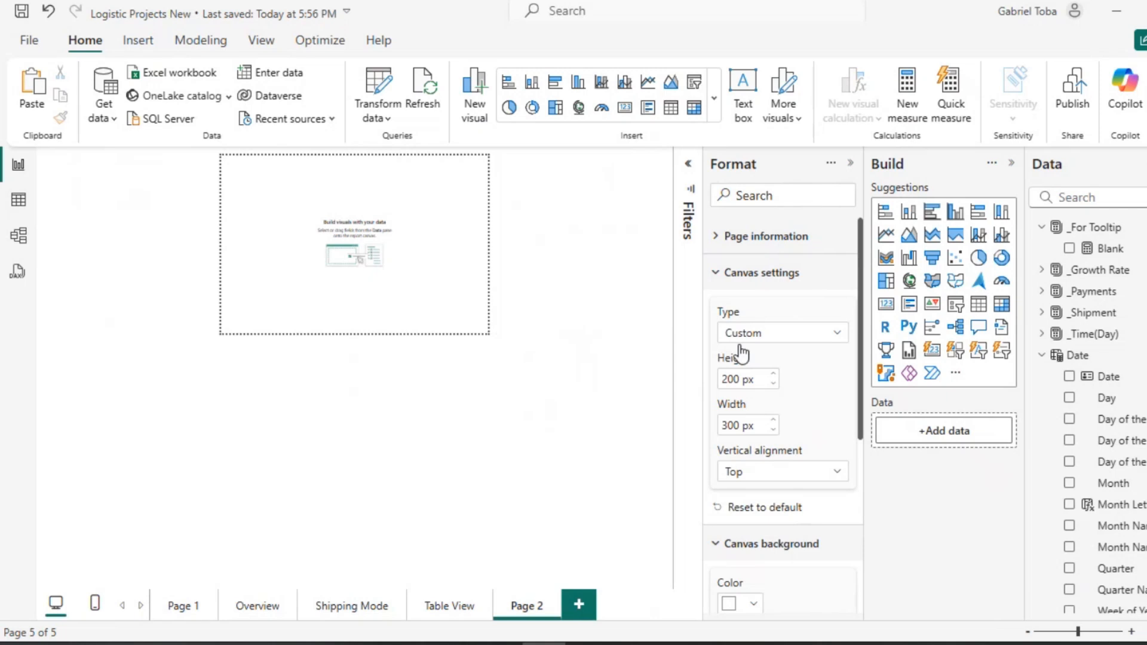
Insert a text box and paste in the TOOLTIP 1 Shipment Completed text copied from the Word document "Project report and KPI details".
{"action": "left_click", "coordinate": [743, 89]}
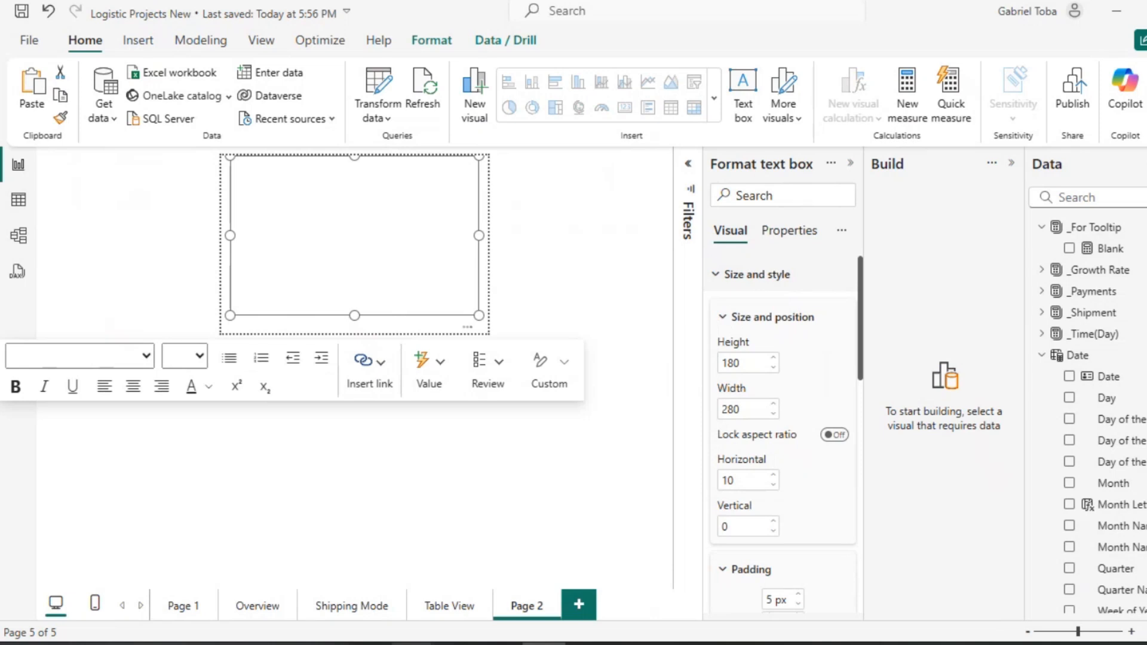
{"action": "left_click", "coordinate": [249, 574]}
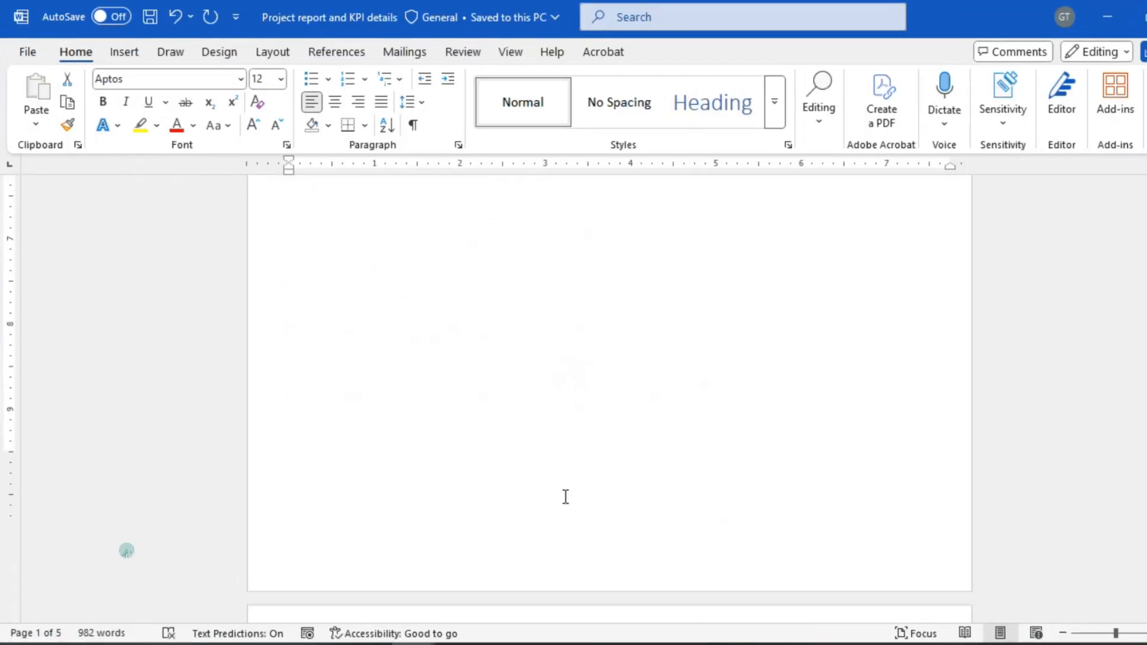
{"action": "scroll", "coordinate": [565, 497], "scroll_direction": "down", "scroll_amount": 7}
{"action": "left_click_drag", "start_coordinate": [289, 248], "coordinate": [868, 330]}
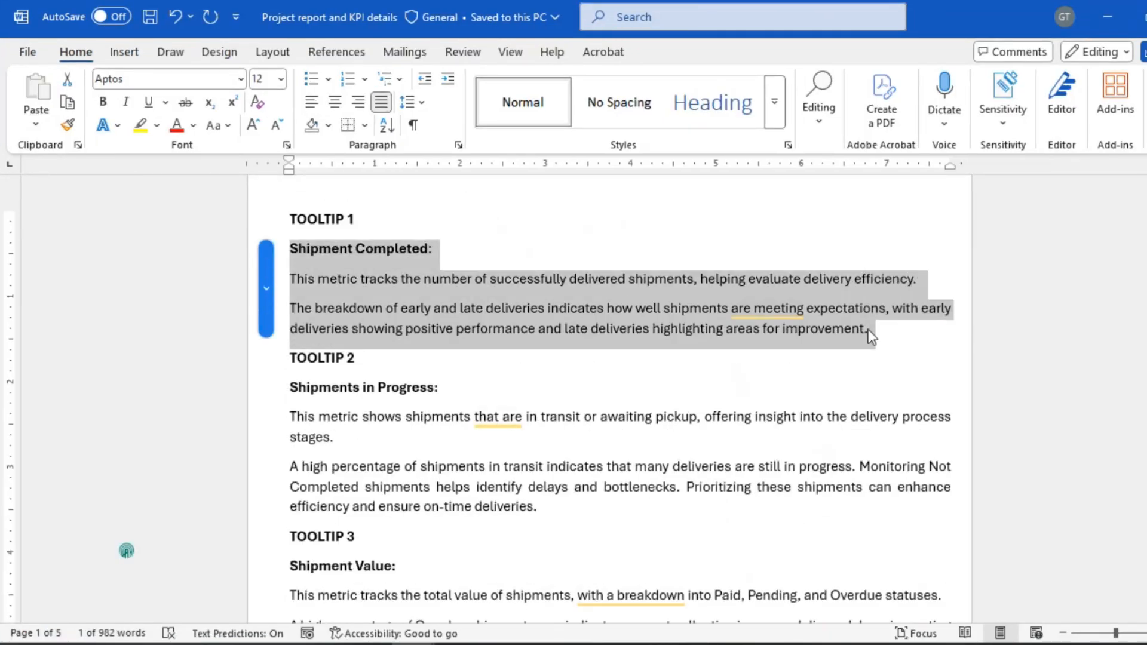
{"action": "key", "text": "ctrl+c"}
{"action": "left_click", "coordinate": [1118, 15]}
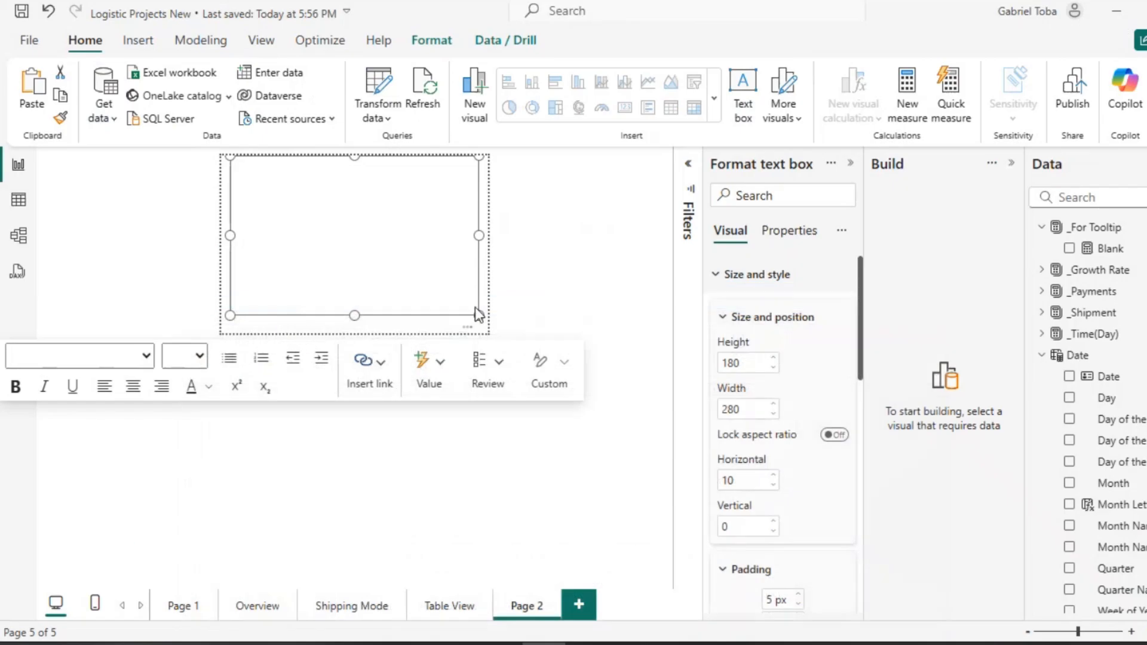
{"action": "left_click", "coordinate": [410, 269]}
{"action": "key", "text": "ctrl+v"}
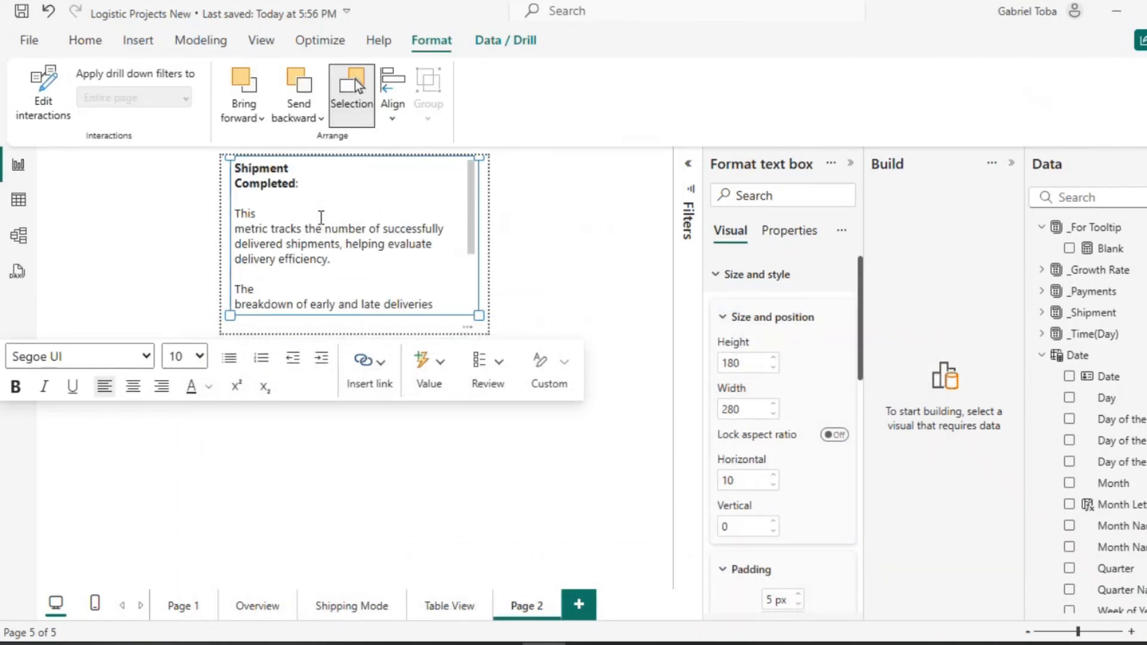
Remove the stray line breaks from the Shipment Completed heading and the first paragraph of the text box.
{"action": "left_click", "coordinate": [239, 228]}
{"action": "key", "text": "BackSpace"}
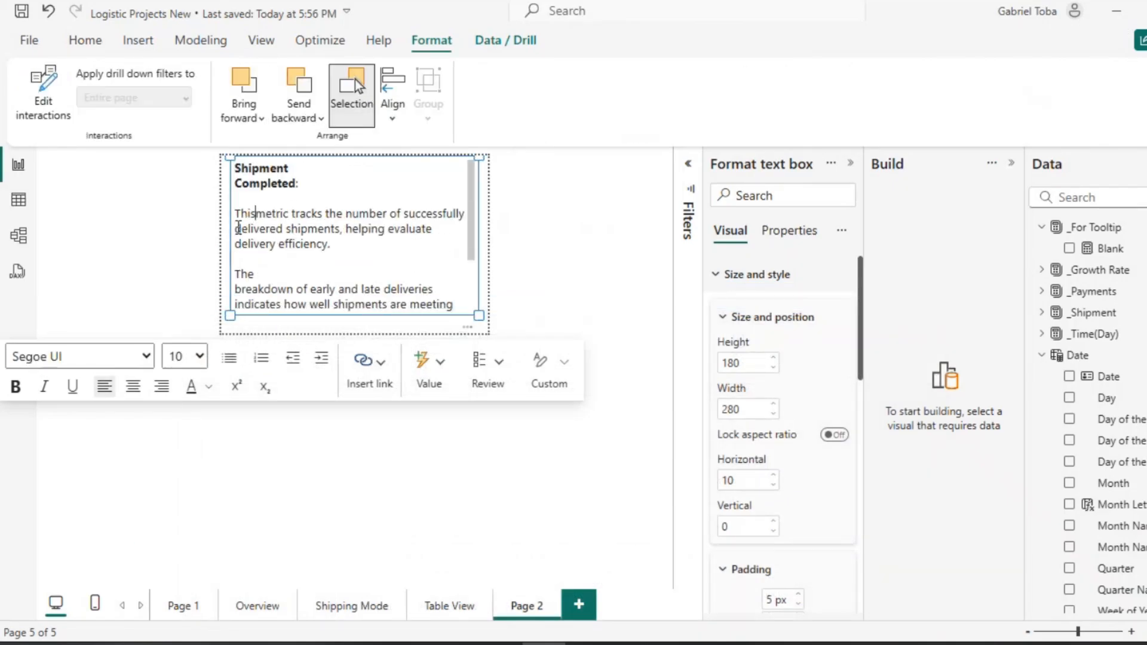
{"action": "left_click", "coordinate": [238, 185]}
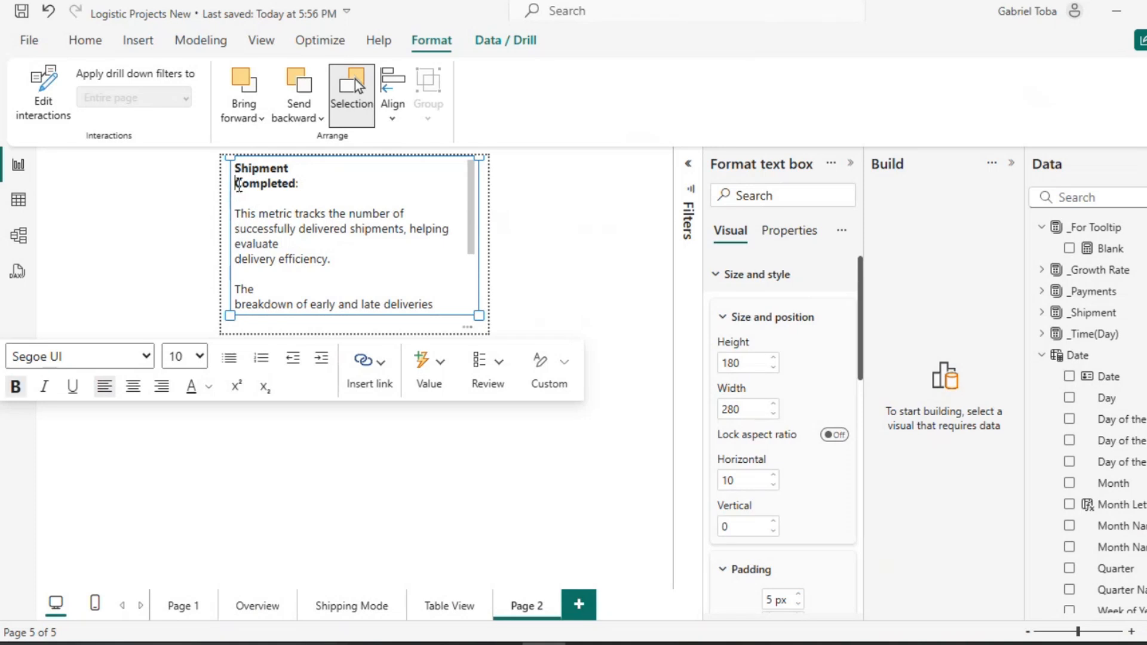
{"action": "key", "text": "BackSpace"}
{"action": "left_click", "coordinate": [239, 184]}
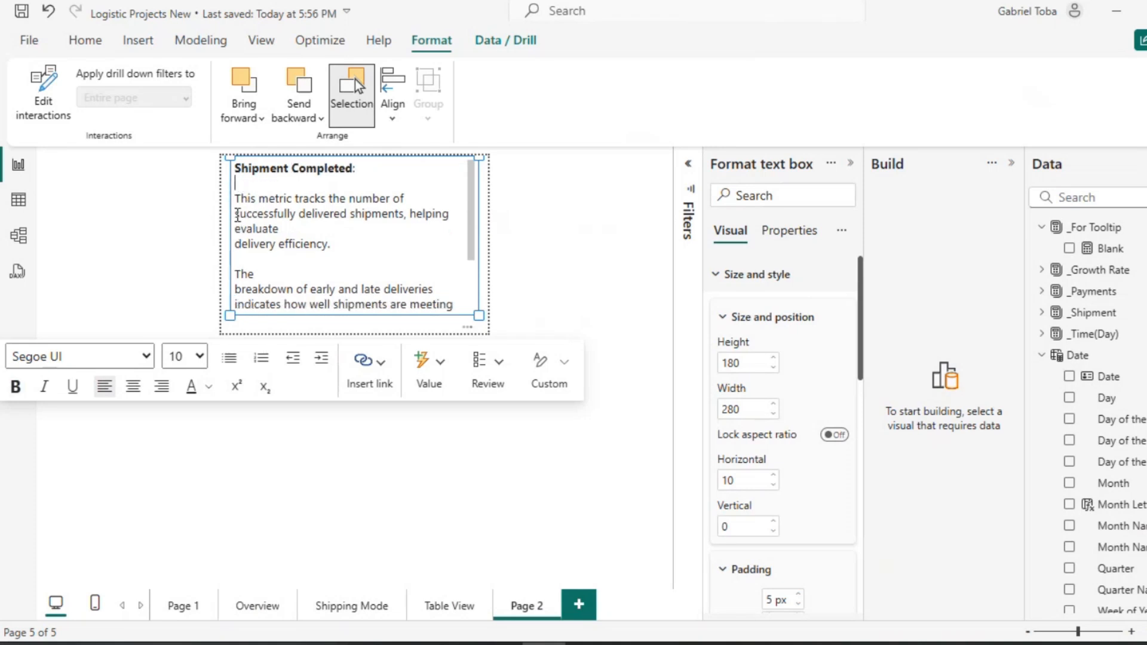
{"action": "left_click", "coordinate": [237, 215]}
{"action": "key", "text": "BackSpace"}
{"action": "left_click", "coordinate": [237, 228]}
{"action": "key", "text": "BackSpace"}
{"action": "left_click", "coordinate": [236, 244]}
{"action": "key", "text": "BackSpace"}
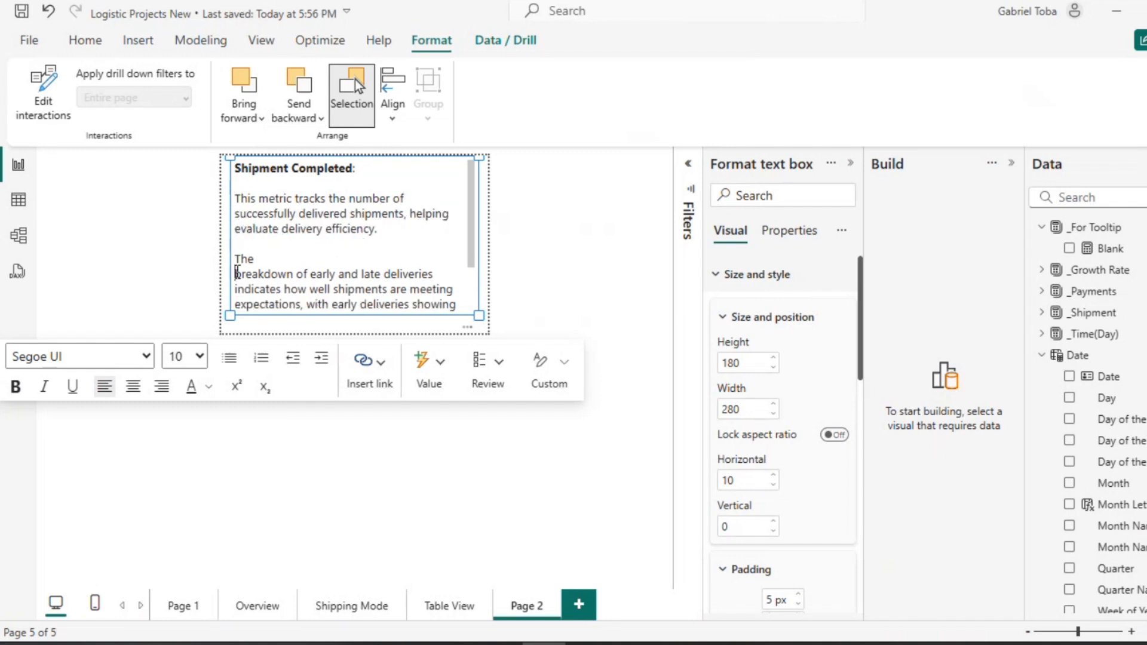
Join the broken lines of the second paragraph and enlarge the text box to a height of 200.
{"action": "left_click", "coordinate": [236, 274]}
{"action": "key", "text": "BackSpace"}
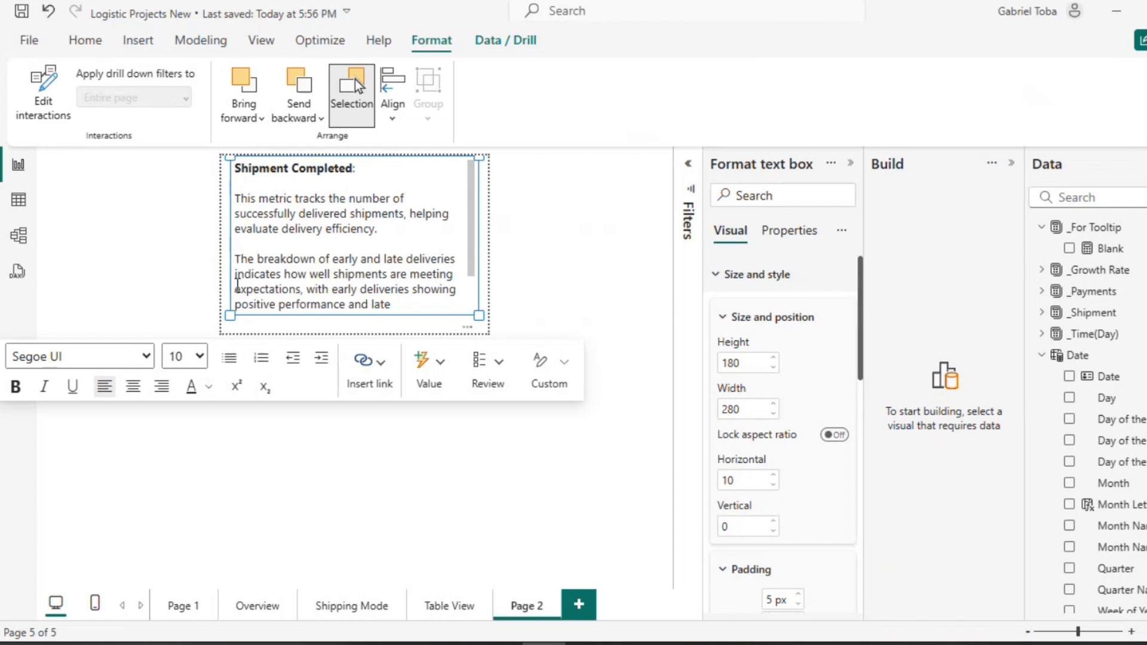
{"action": "key", "text": "BackSpace"}
{"action": "left_click", "coordinate": [238, 300]}
{"action": "key", "text": "BackSpace"}
{"action": "left_click", "coordinate": [237, 290]}
{"action": "key", "text": "BackSpace"}
{"action": "left_click_drag", "start_coordinate": [483, 328], "coordinate": [484, 332]}
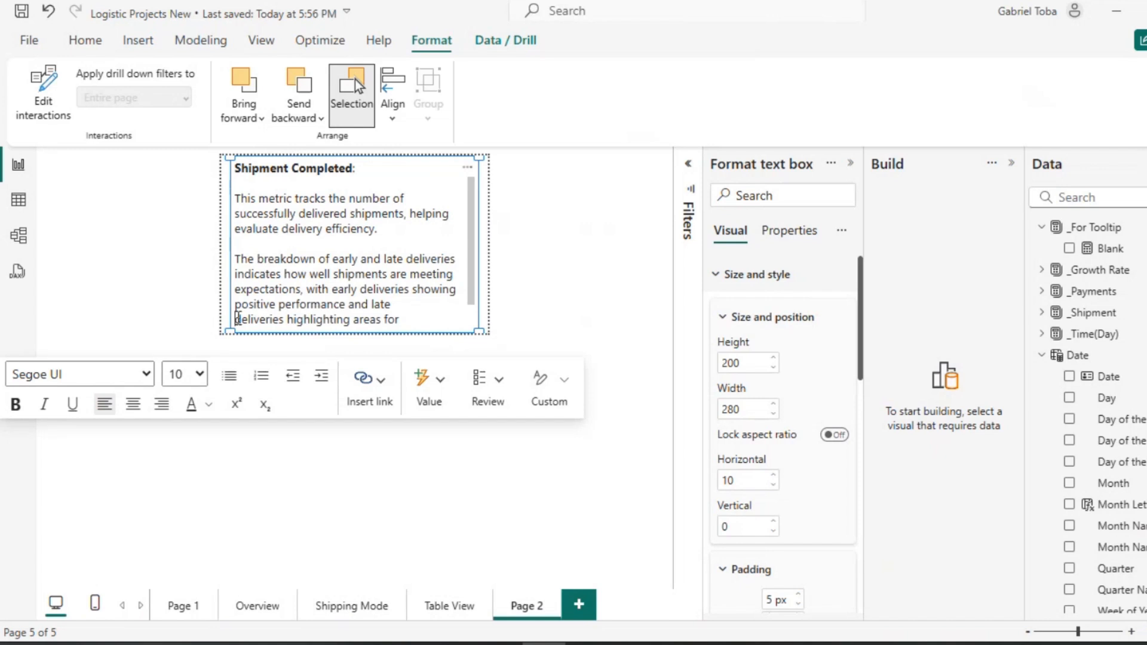
{"action": "left_click", "coordinate": [237, 319]}
{"action": "key", "text": "BackSpace"}
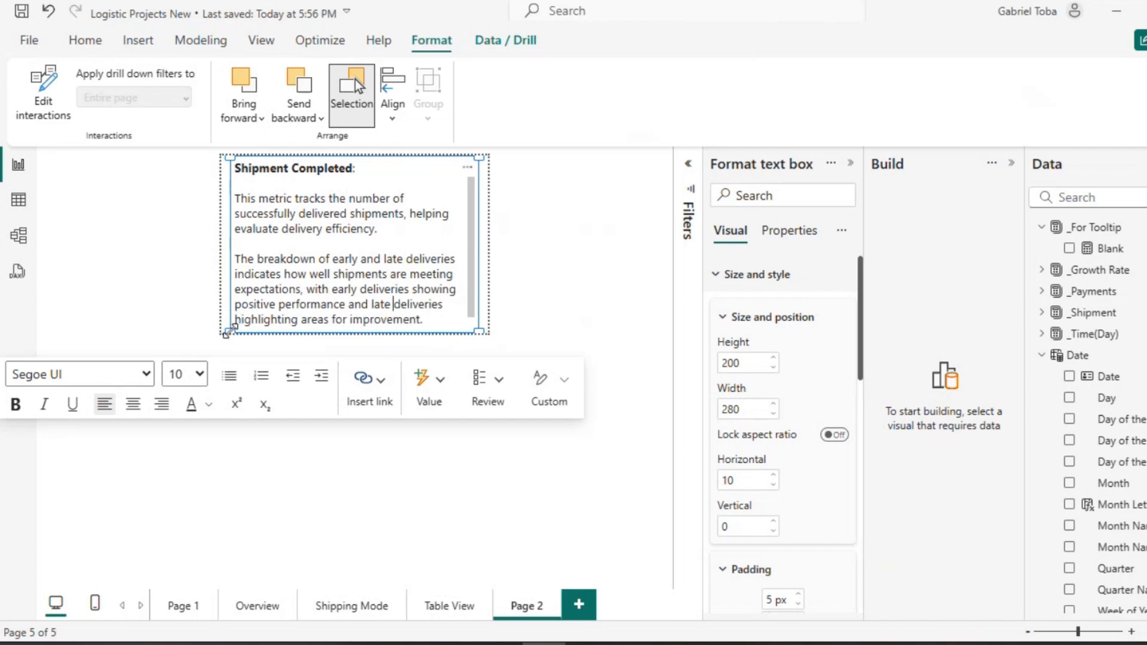
Widen the text box on both sides to span the full canvas, with width 300 and horizontal position 0.
{"action": "left_click_drag", "start_coordinate": [230, 331], "coordinate": [209, 333]}
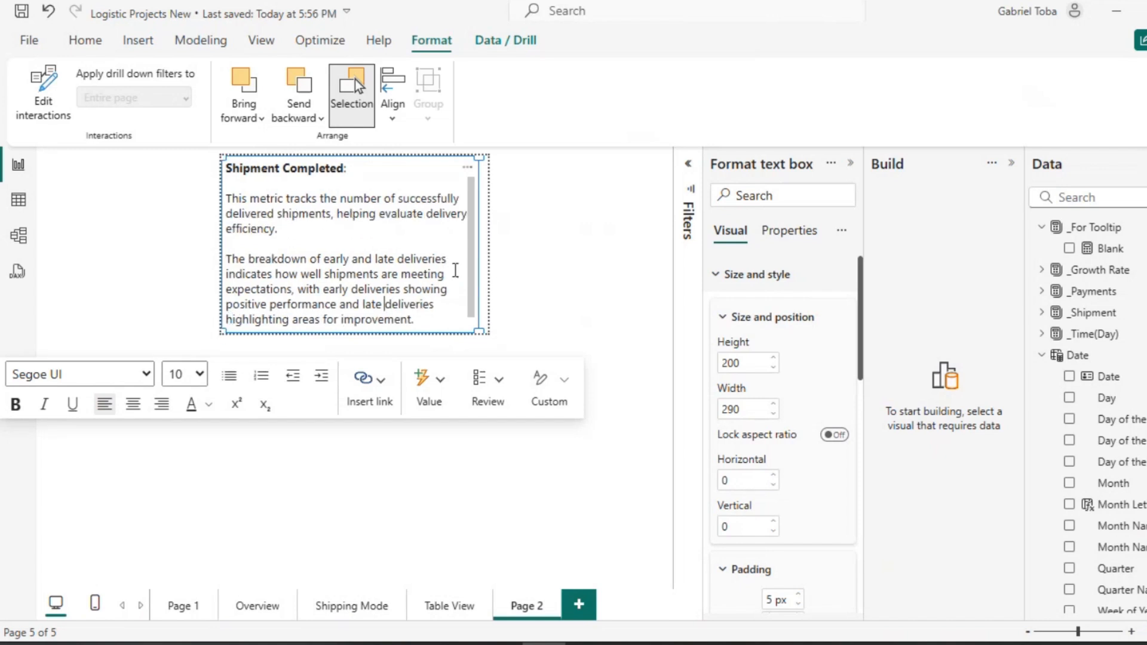
{"action": "scroll", "coordinate": [439, 272], "scroll_direction": "down", "scroll_amount": 1}
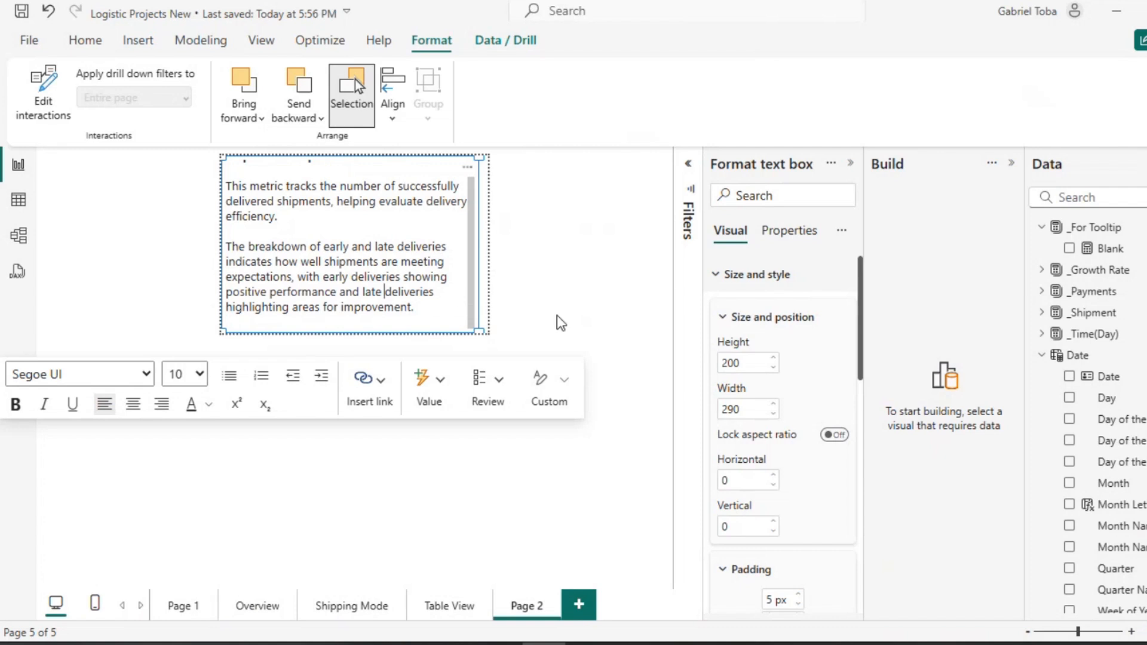
{"action": "left_click", "coordinate": [519, 317]}
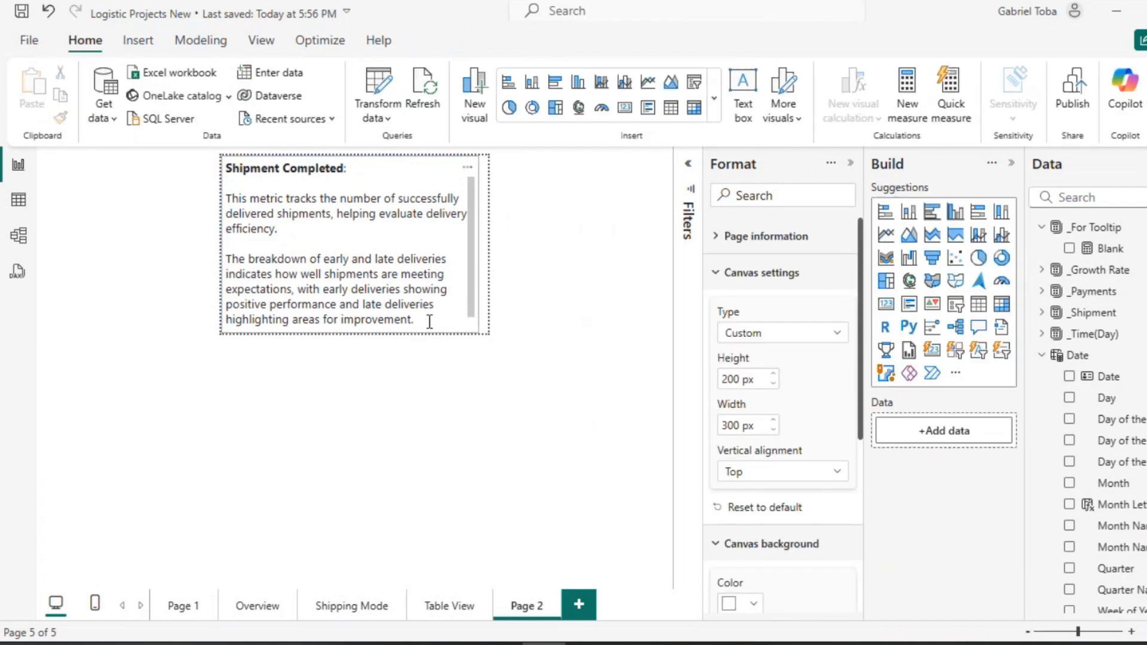
{"action": "left_click_drag", "start_coordinate": [429, 322], "coordinate": [229, 197]}
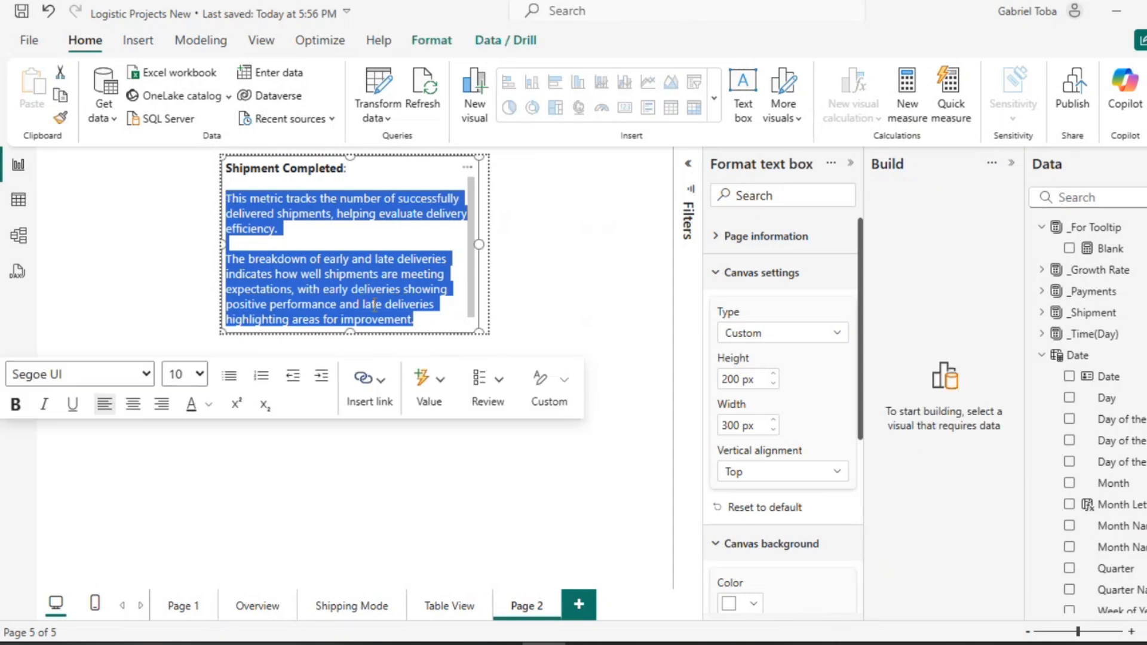
{"action": "left_click", "coordinate": [298, 237]}
{"action": "left_click", "coordinate": [289, 181]}
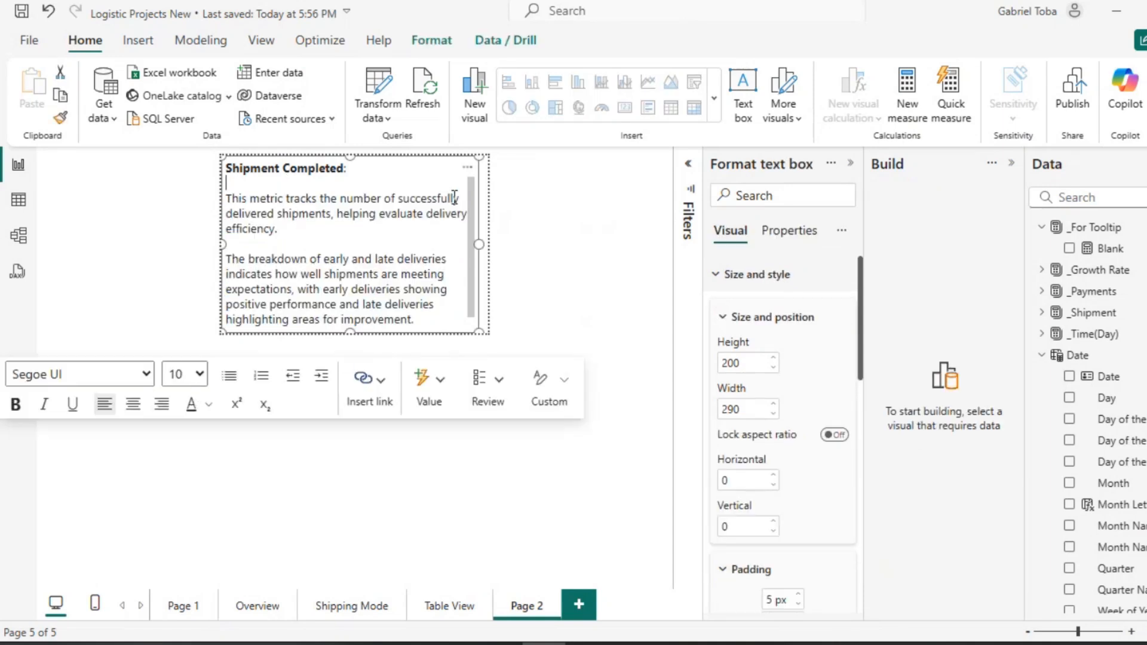
{"action": "left_click_drag", "start_coordinate": [479, 245], "coordinate": [493, 248]}
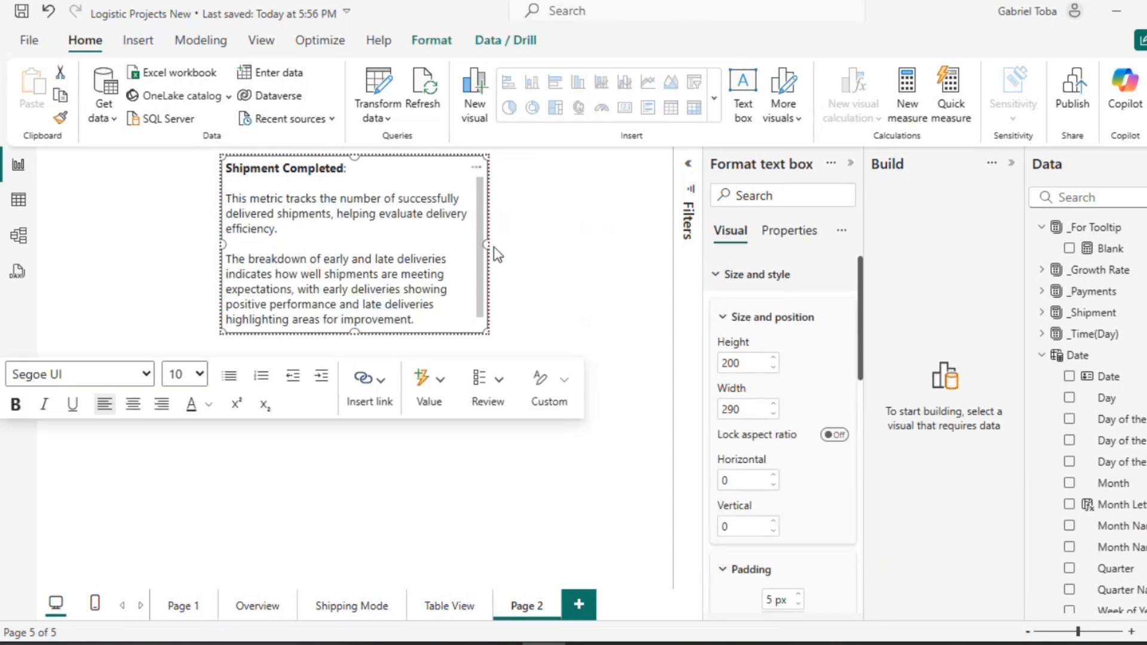
Try deleting the blank line between the two description paragraphs, and undo the deletion.
{"action": "left_click", "coordinate": [227, 274]}
{"action": "key", "text": "BackSpace"}
{"action": "key", "text": "BackSpace"}
{"action": "left_click_drag", "start_coordinate": [435, 317], "coordinate": [227, 176]}
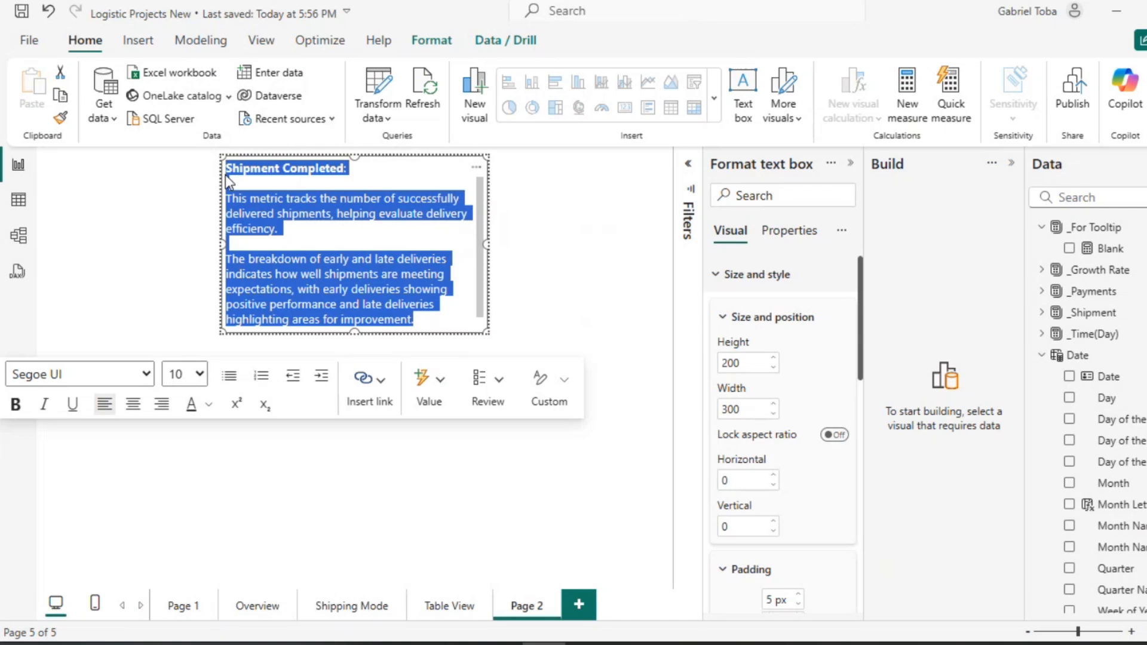
{"action": "left_click", "coordinate": [396, 245]}
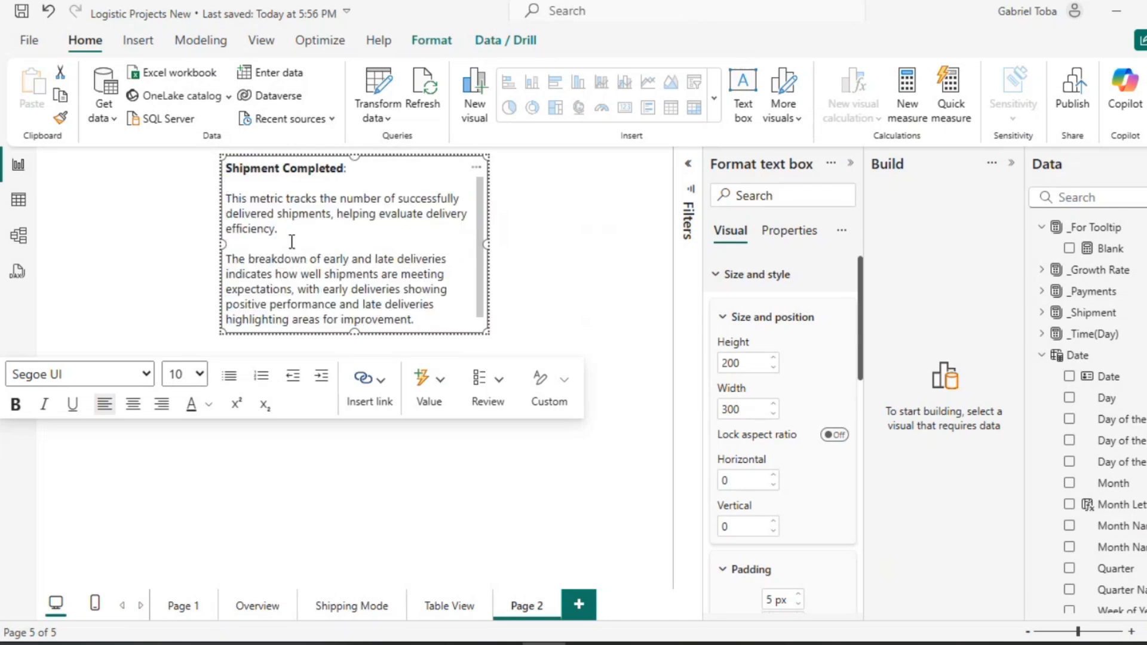
{"action": "key", "text": "BackSpace"}
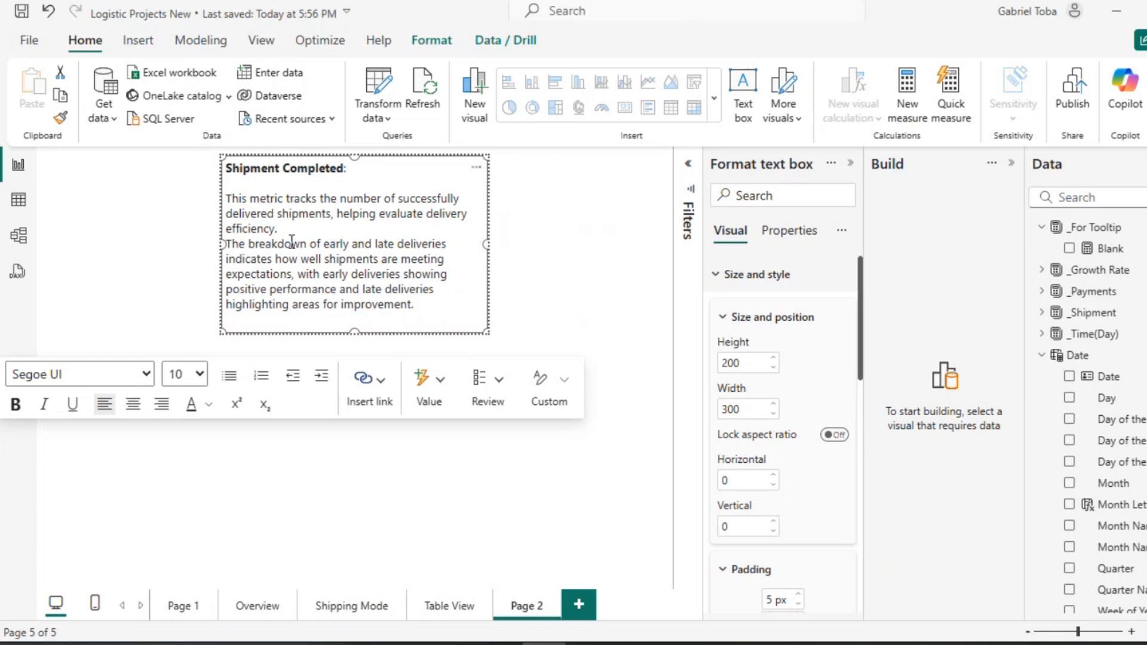
{"action": "key", "text": "ctrl+z"}
Delete the blank line between the Shipment Completed heading and the first paragraph, and deselect the text box.
{"action": "left_click", "coordinate": [247, 187]}
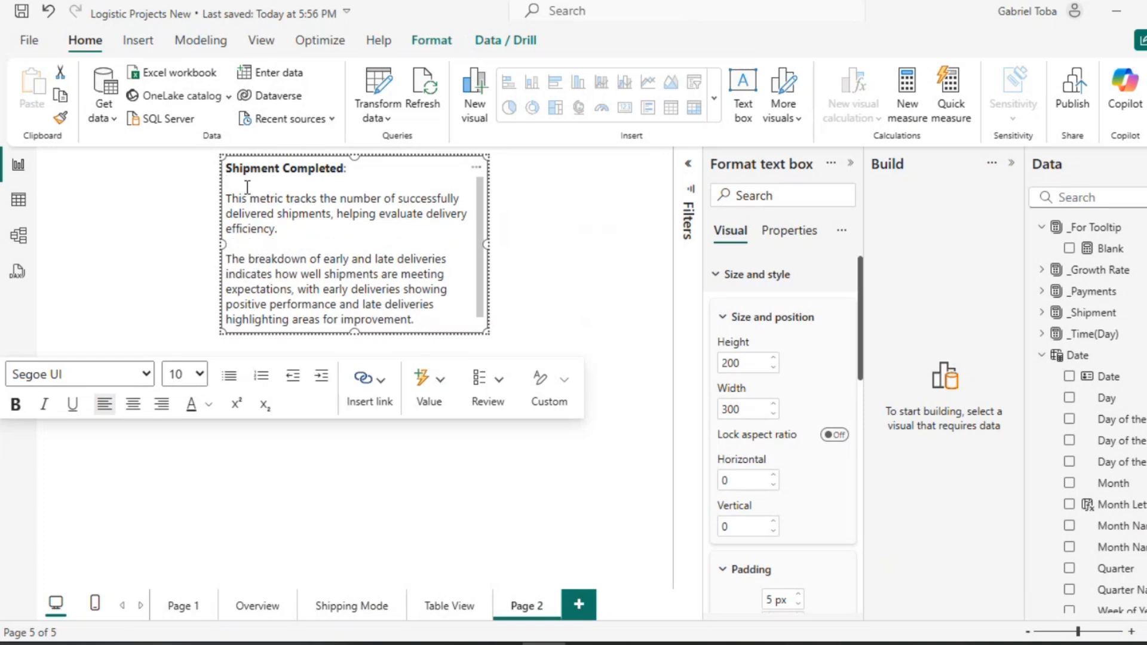
{"action": "key", "text": "Delete"}
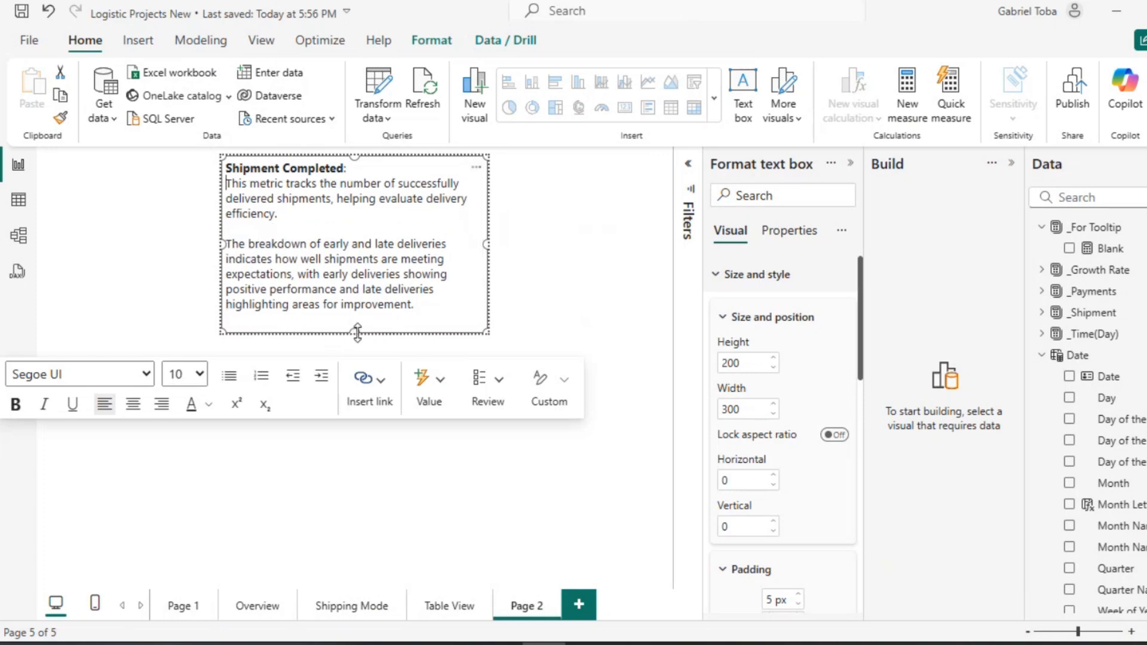
{"action": "left_click", "coordinate": [590, 262]}
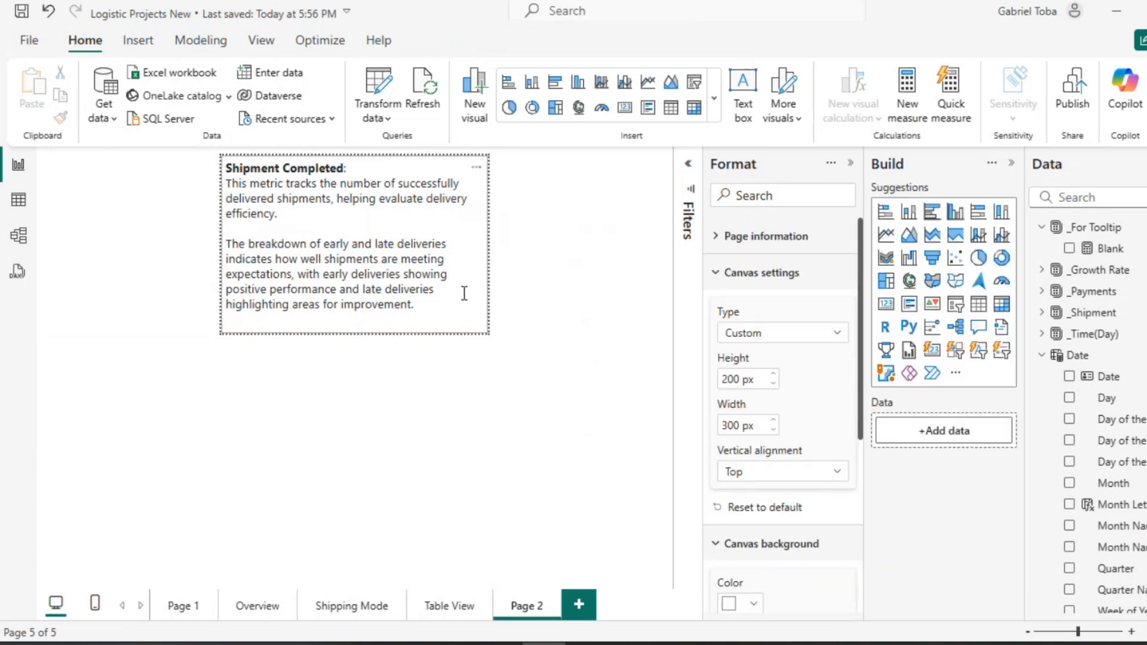
Rejoin the lines of the second paragraph, keeping a single space between "showing" and "positive".
{"action": "left_click", "coordinate": [394, 304]}
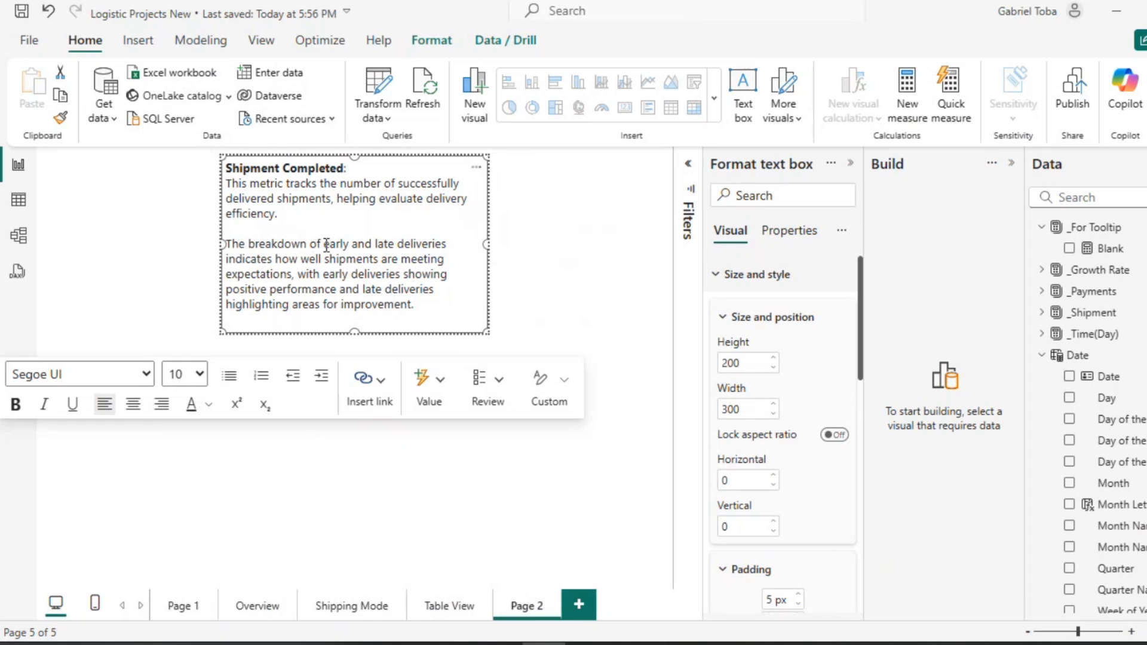
{"action": "left_click", "coordinate": [229, 259]}
{"action": "key", "text": "BackSpace"}
{"action": "left_click", "coordinate": [228, 288]}
{"action": "key", "text": "BackSpace"}
{"action": "key", "text": "BackSpace"}
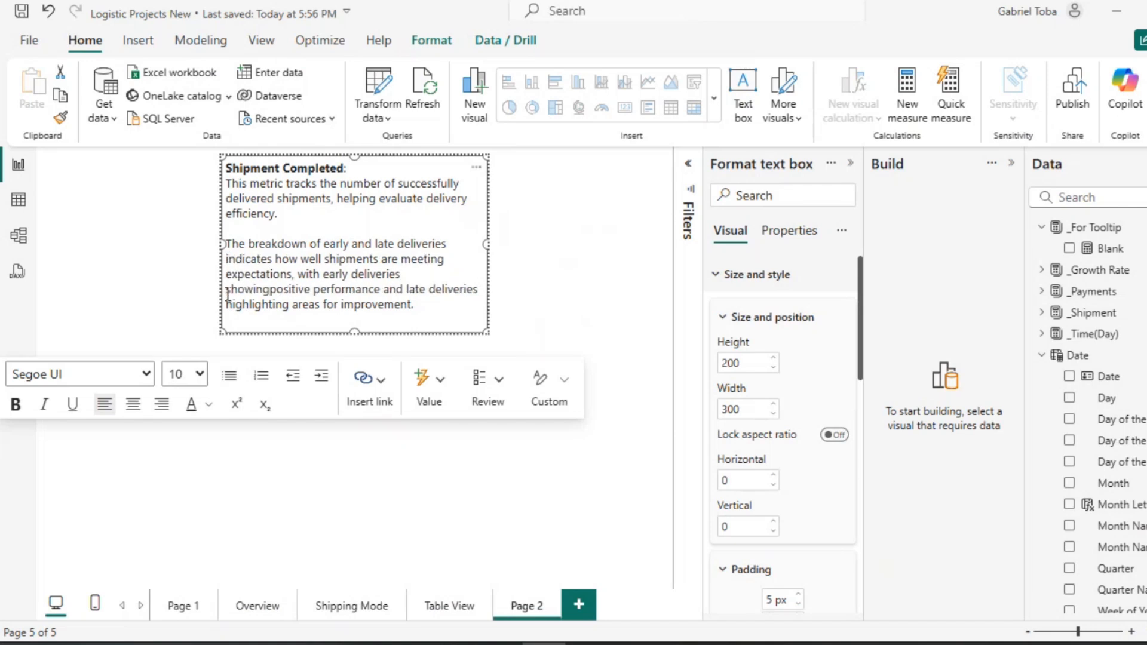
{"action": "left_click", "coordinate": [228, 306]}
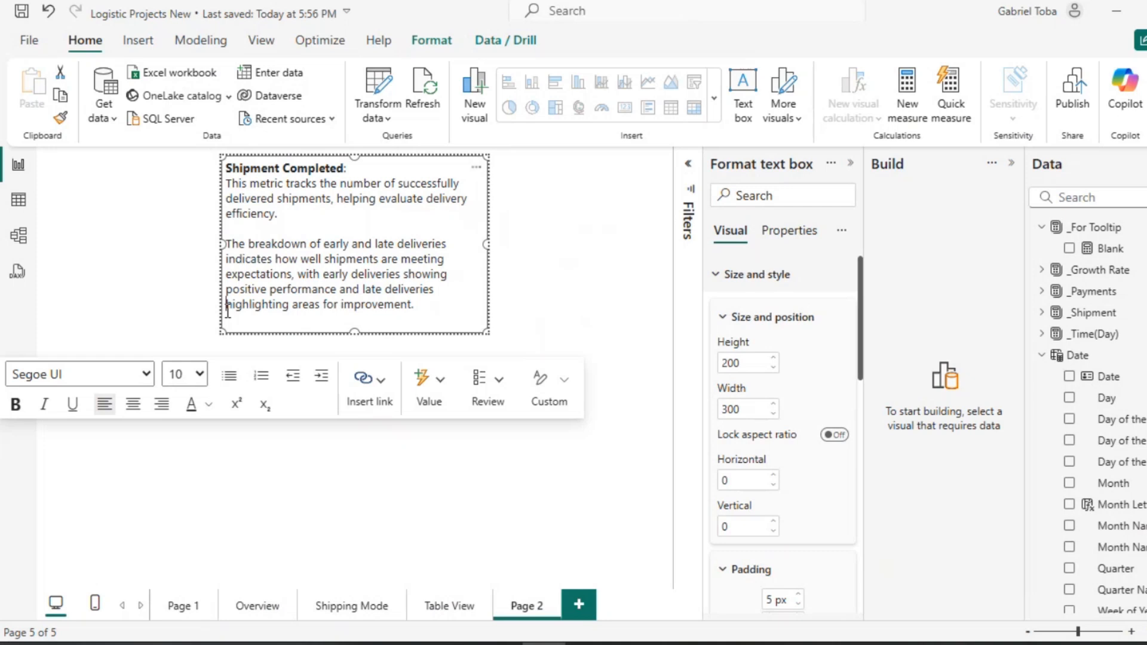
{"action": "left_click", "coordinate": [775, 407]}
{"action": "double_click", "coordinate": [761, 410]}
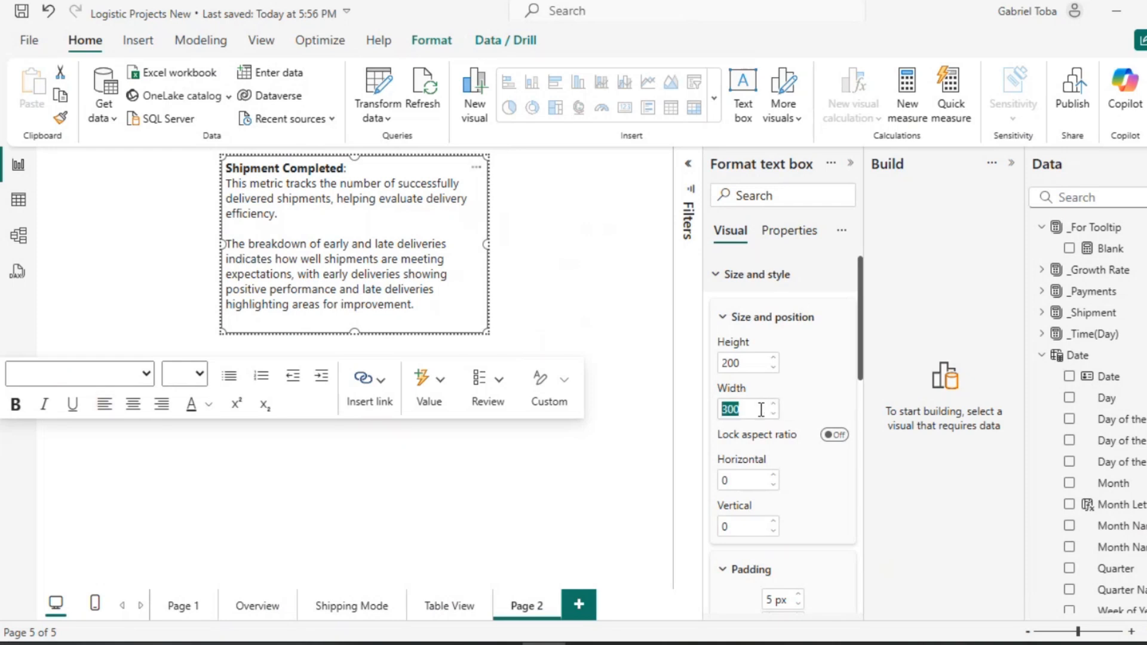
{"action": "left_click", "coordinate": [641, 343]}
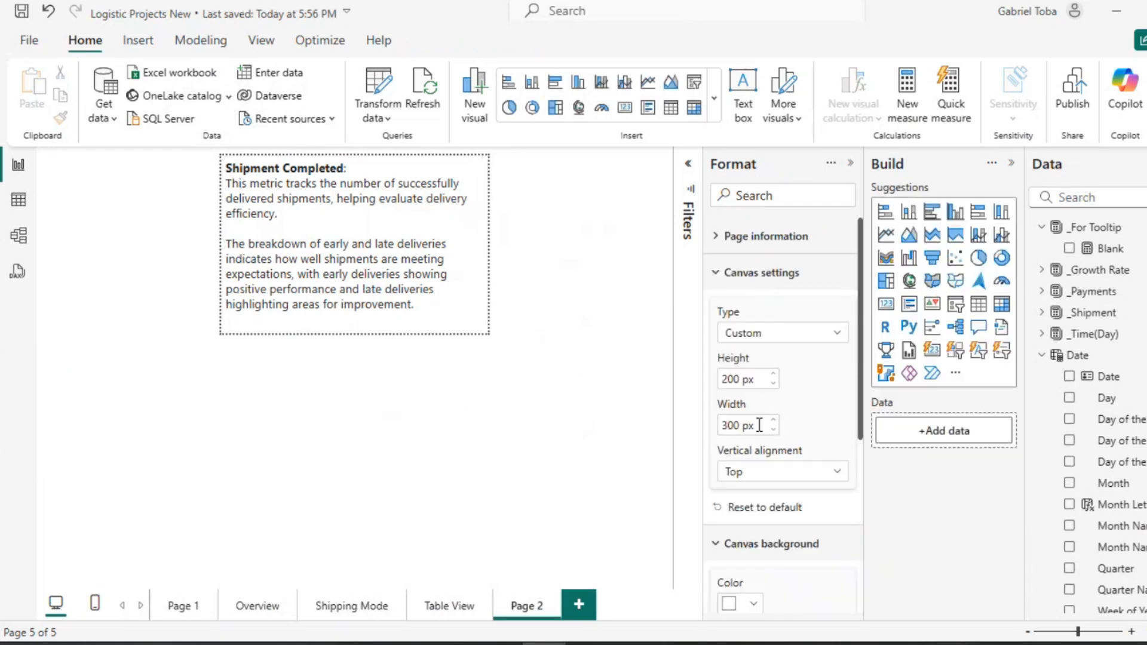
Set the page's canvas width to 320 px and widen the text box to 320 to match.
{"action": "double_click", "coordinate": [735, 425]}
{"action": "type", "text": "32"}
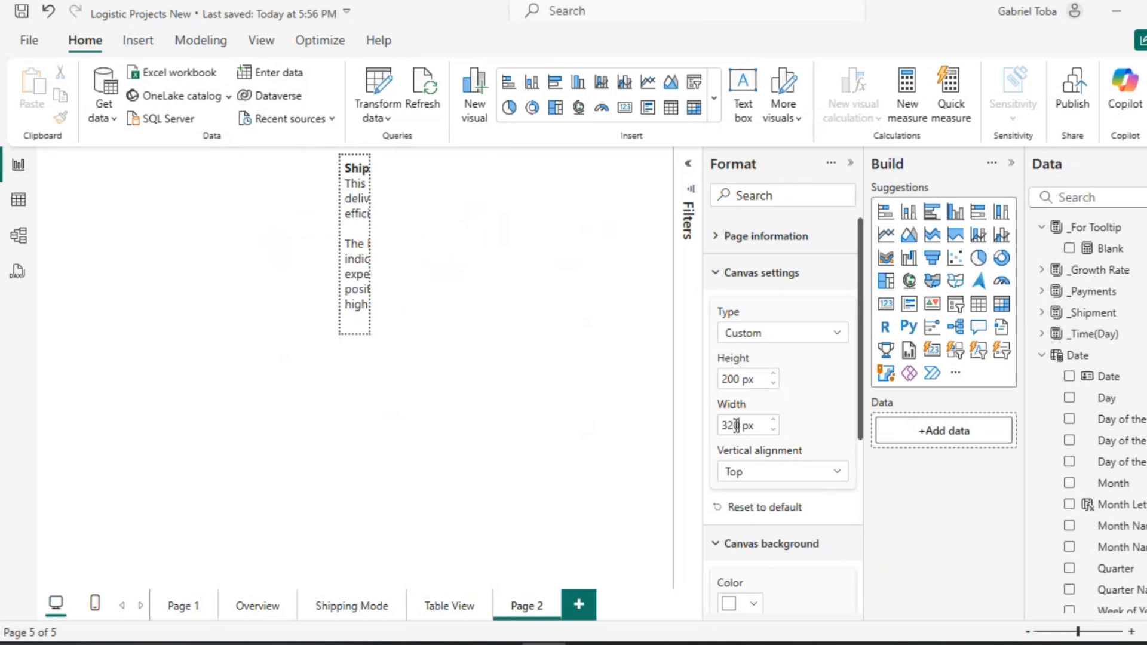
{"action": "type", "text": "0"}
{"action": "left_click", "coordinate": [434, 244]}
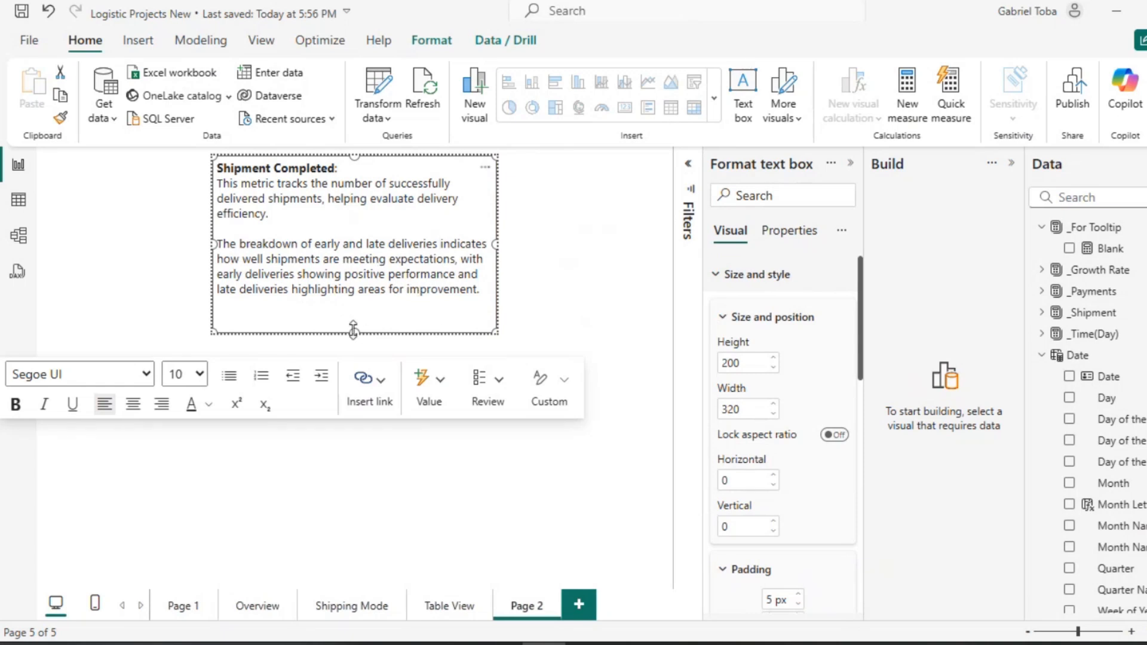
Shrink the Shipment Completed text box to a height of about 172 so it fits its text.
{"action": "mouse_move", "coordinate": [354, 331]}
{"action": "left_mouse_down"}
{"action": "mouse_move", "coordinate": [351, 311]}
{"action": "mouse_move", "coordinate": [354, 345]}
{"action": "left_mouse_up"}
{"action": "mouse_move", "coordinate": [359, 328]}
{"action": "left_mouse_down"}
{"action": "mouse_move", "coordinate": [353, 311]}
{"action": "mouse_move", "coordinate": [356, 333]}
{"action": "left_mouse_up"}
{"action": "left_click_drag", "start_coordinate": [361, 330], "coordinate": [356, 307]}
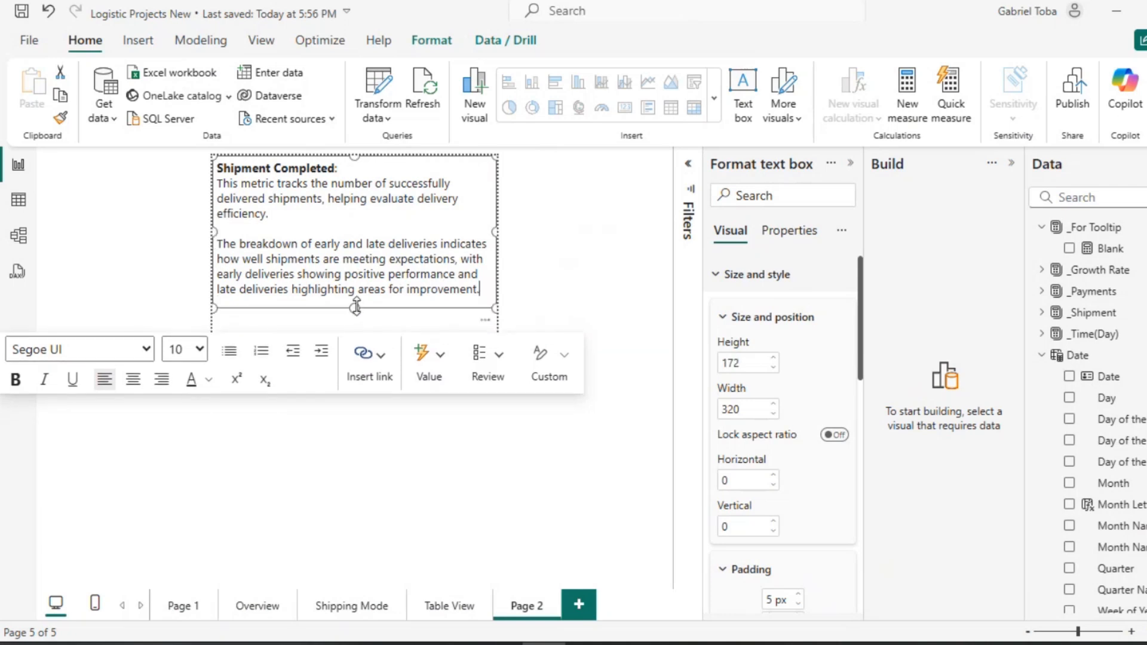
{"action": "left_click", "coordinate": [465, 318]}
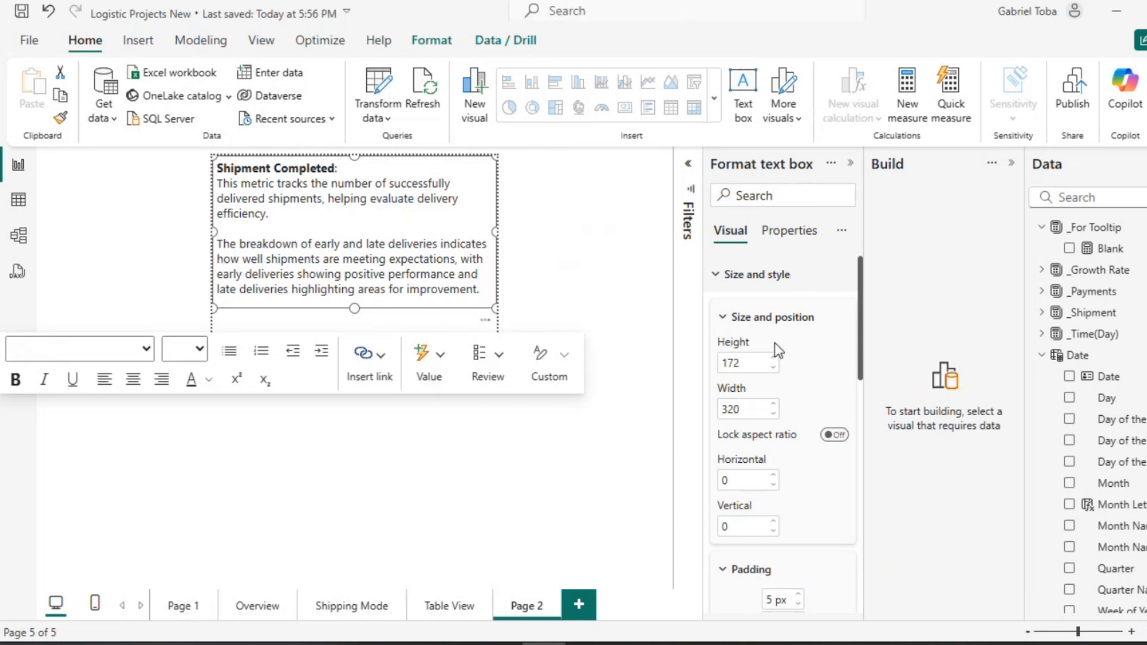
Set the tooltip page's canvas height to 175 px.
{"action": "left_click", "coordinate": [603, 295]}
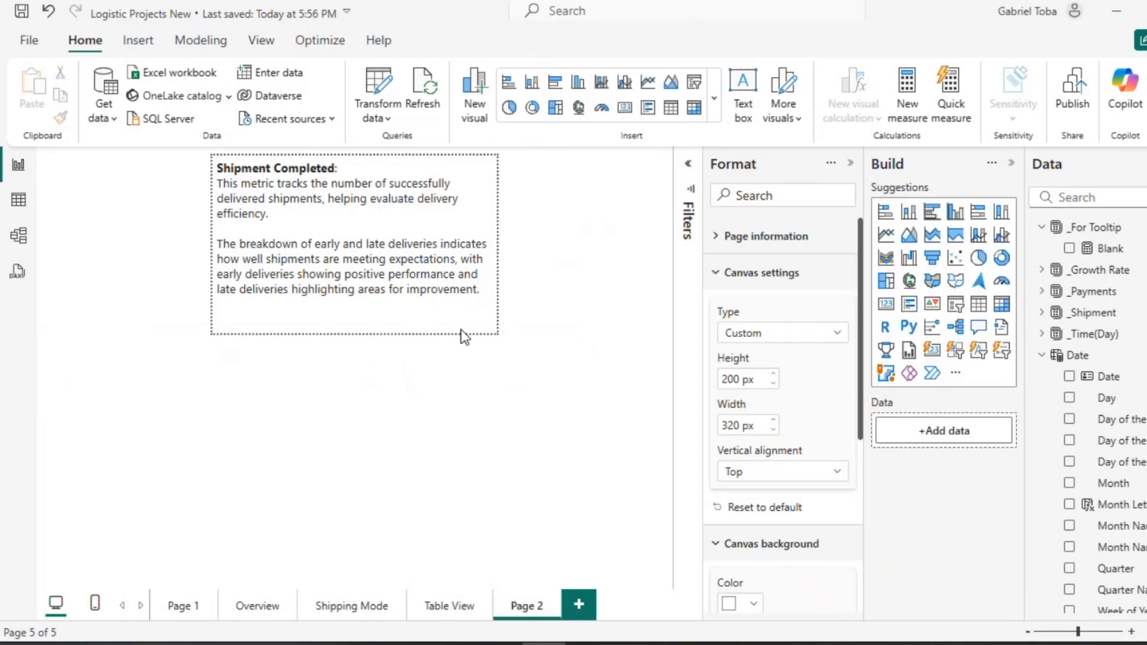
{"action": "double_click", "coordinate": [729, 379]}
{"action": "type", "text": "10"}
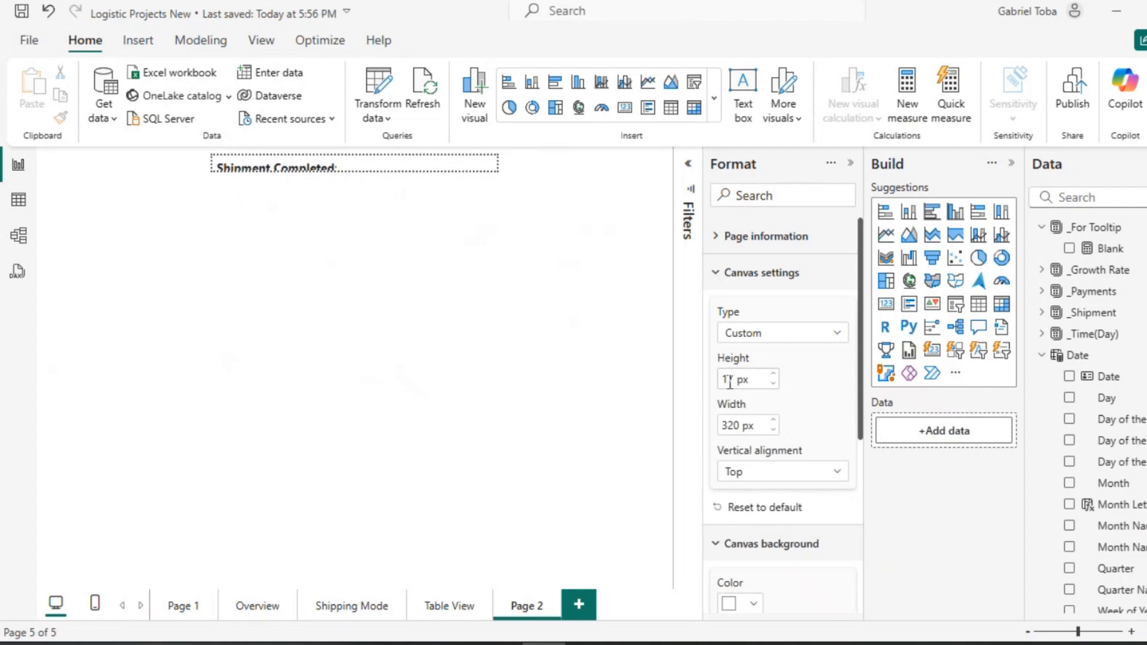
{"action": "type", "text": "5"}
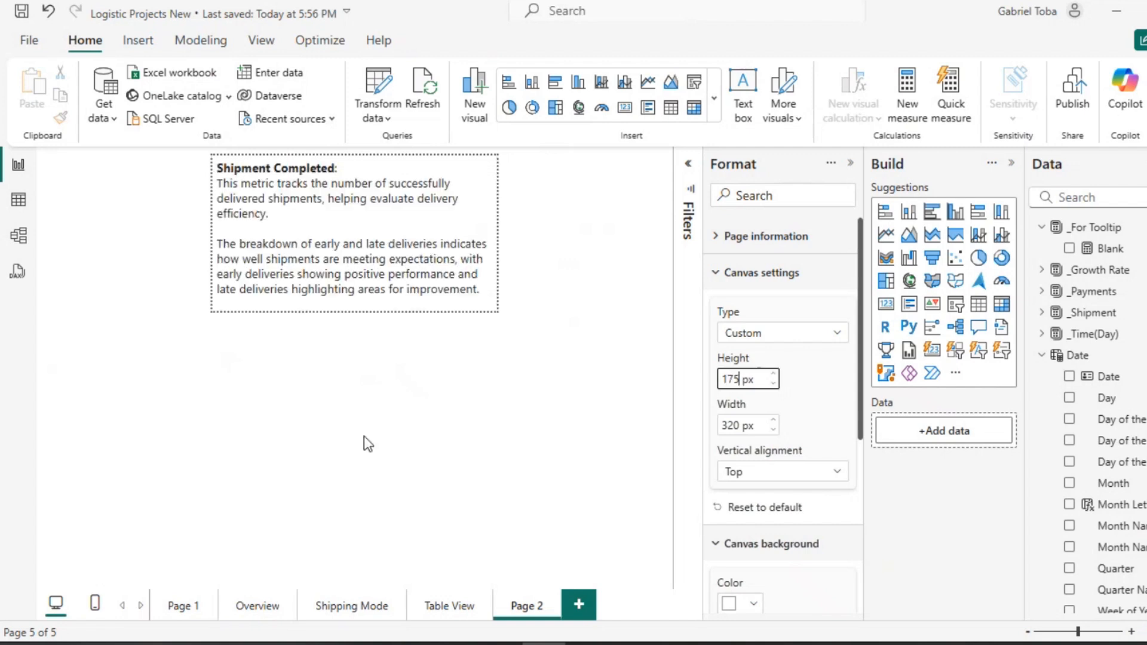
Rename Page 2 as Tooltip 1.
{"action": "left_click", "coordinate": [538, 606]}
{"action": "double_click", "coordinate": [538, 606]}
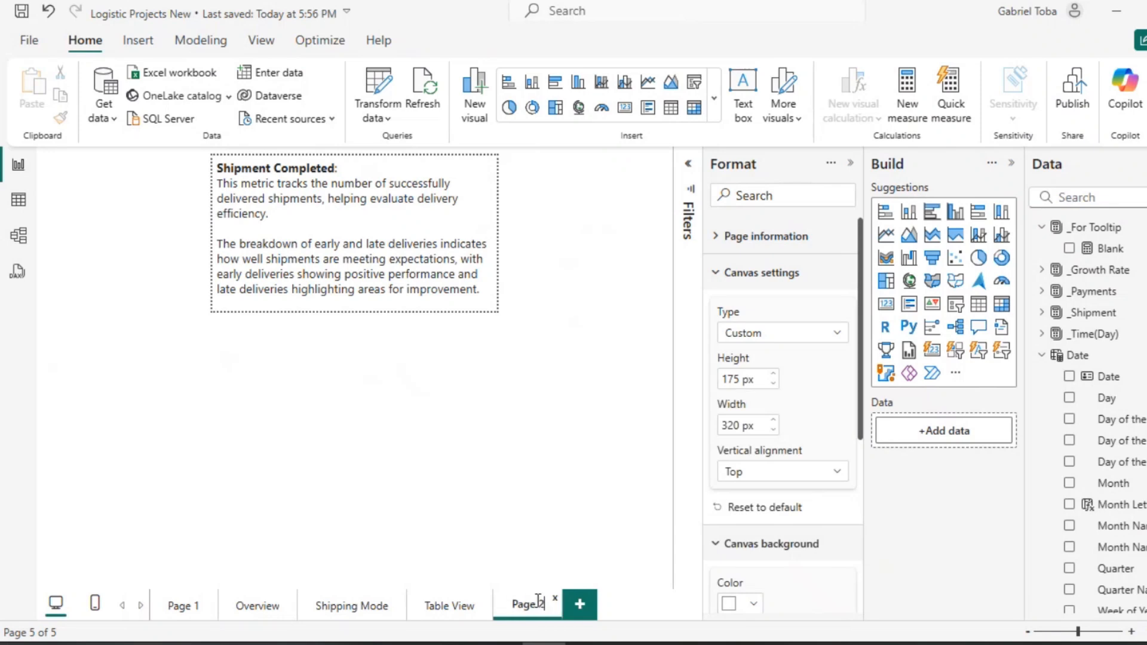
{"action": "key", "text": "BackSpace"}
{"action": "key", "text": "BackSpace"}
{"action": "key", "text": "BackSpace"}
{"action": "key", "text": "BackSpace"}
{"action": "key", "text": "BackSpace"}
{"action": "key", "text": "BackSpace"}
{"action": "type", "text": "Tooltip1"}
{"action": "key", "text": "Return"}
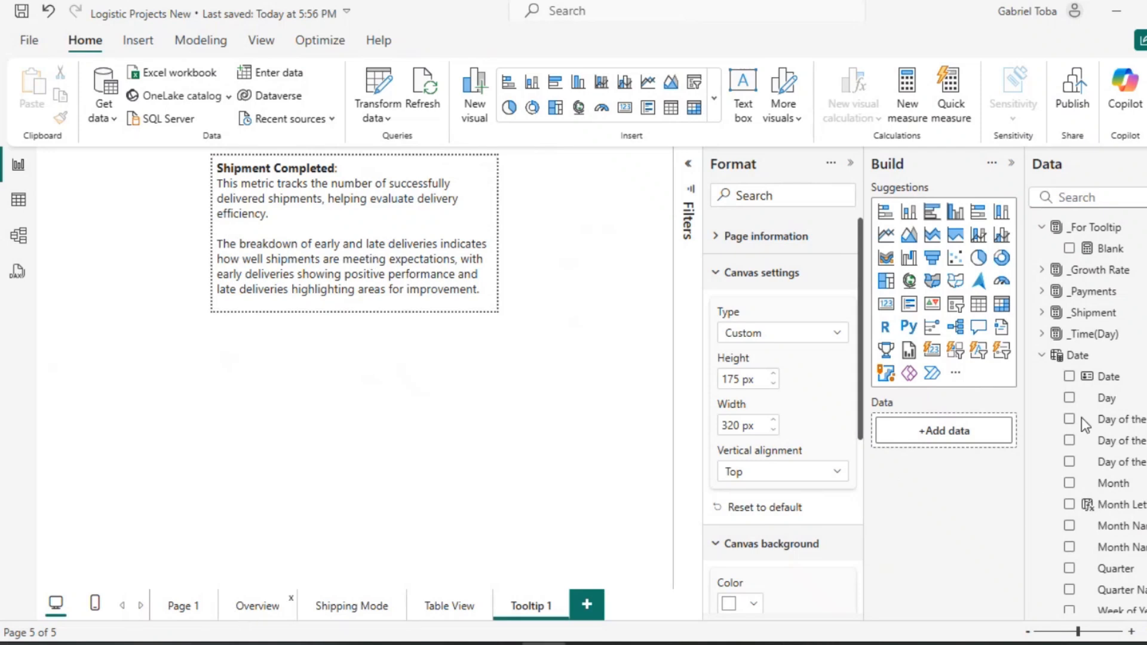
On the Overview page, set the Shipments Completed information icon's card to use the report page Tooltip 1 as its tooltip.
{"action": "left_click", "coordinate": [237, 606]}
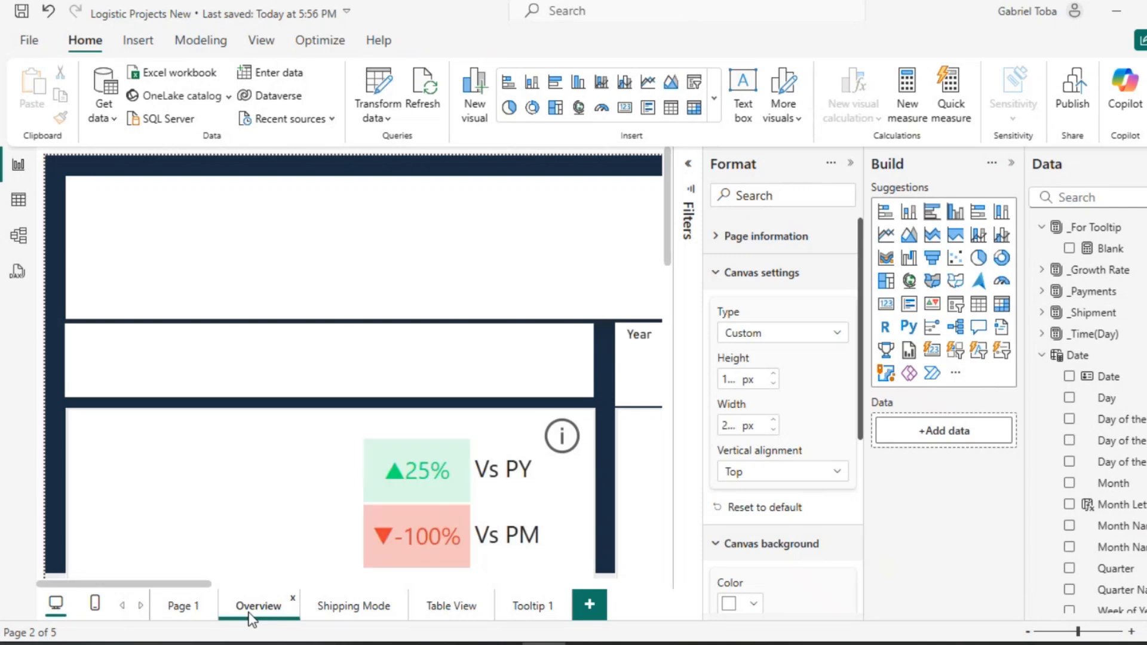
{"action": "left_click", "coordinate": [560, 449]}
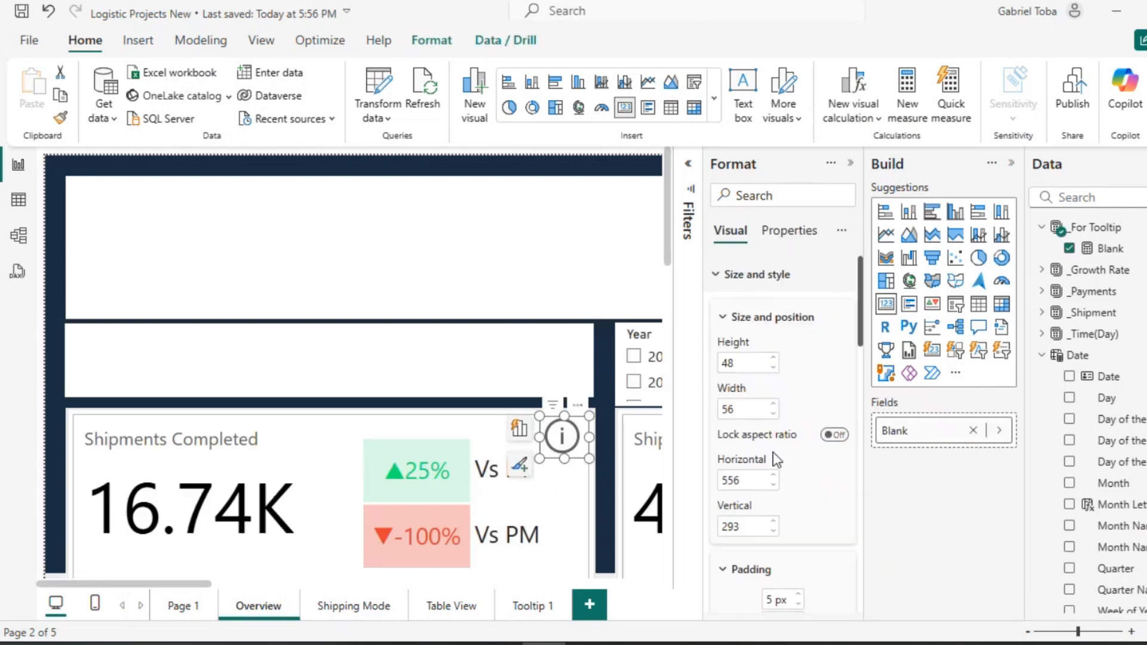
{"action": "left_click", "coordinate": [784, 233]}
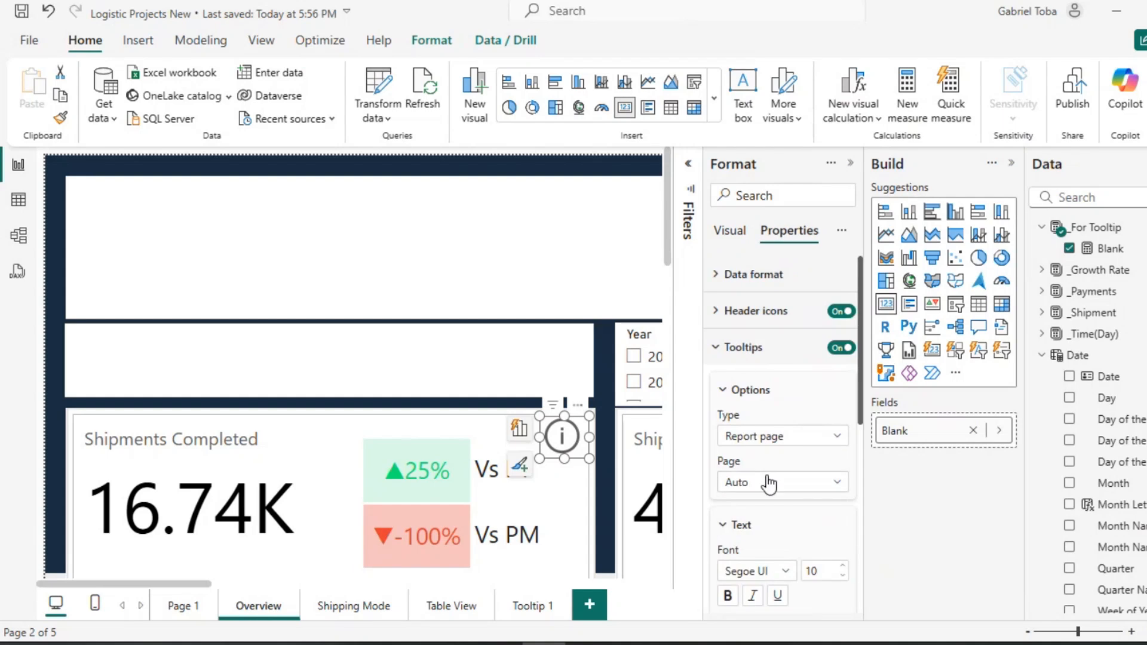
{"action": "left_click", "coordinate": [843, 438]}
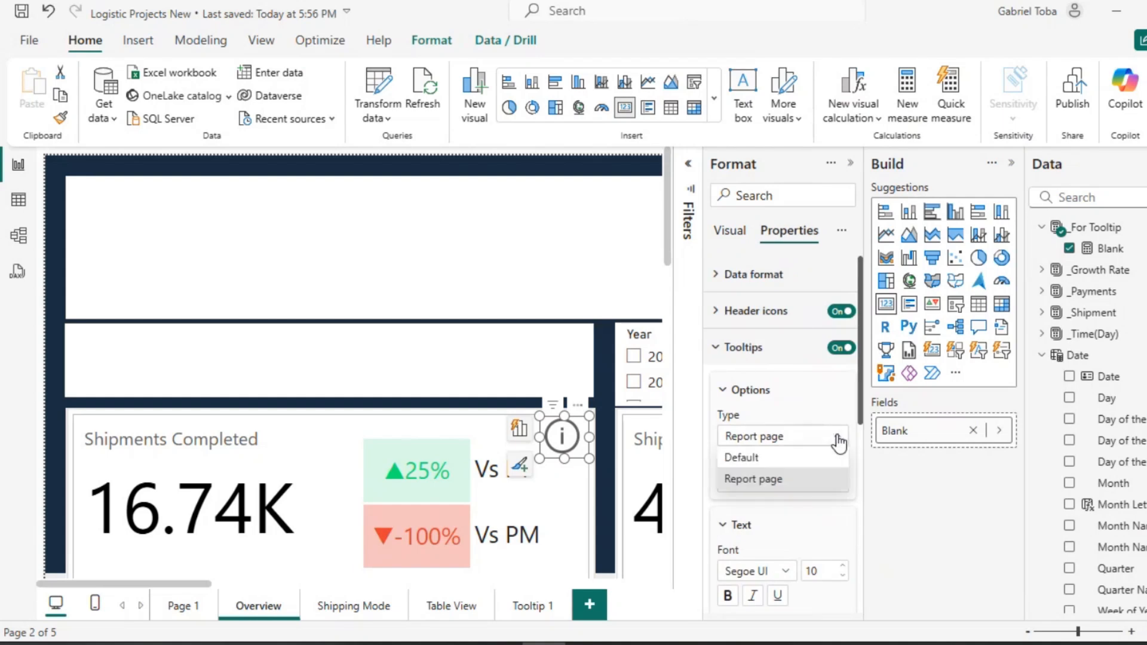
{"action": "left_click", "coordinate": [816, 538]}
{"action": "left_click", "coordinate": [837, 483]}
{"action": "left_click", "coordinate": [784, 525]}
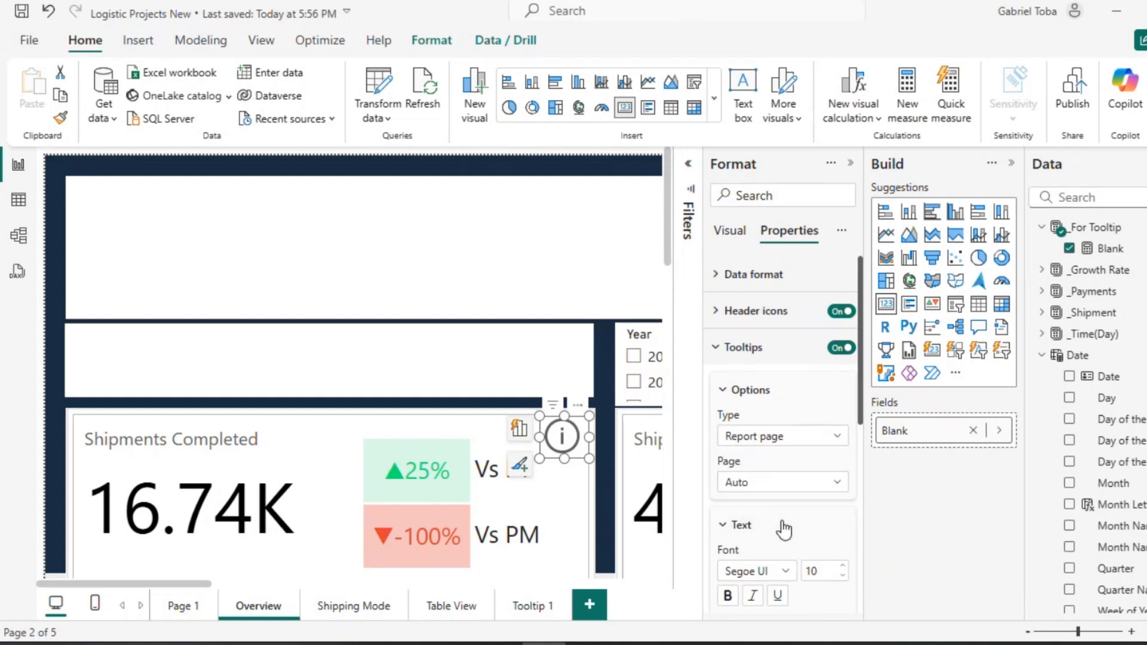
{"action": "scroll", "coordinate": [825, 531], "scroll_direction": "down", "scroll_amount": 2}
{"action": "scroll", "coordinate": [822, 524], "scroll_direction": "down", "scroll_amount": 2}
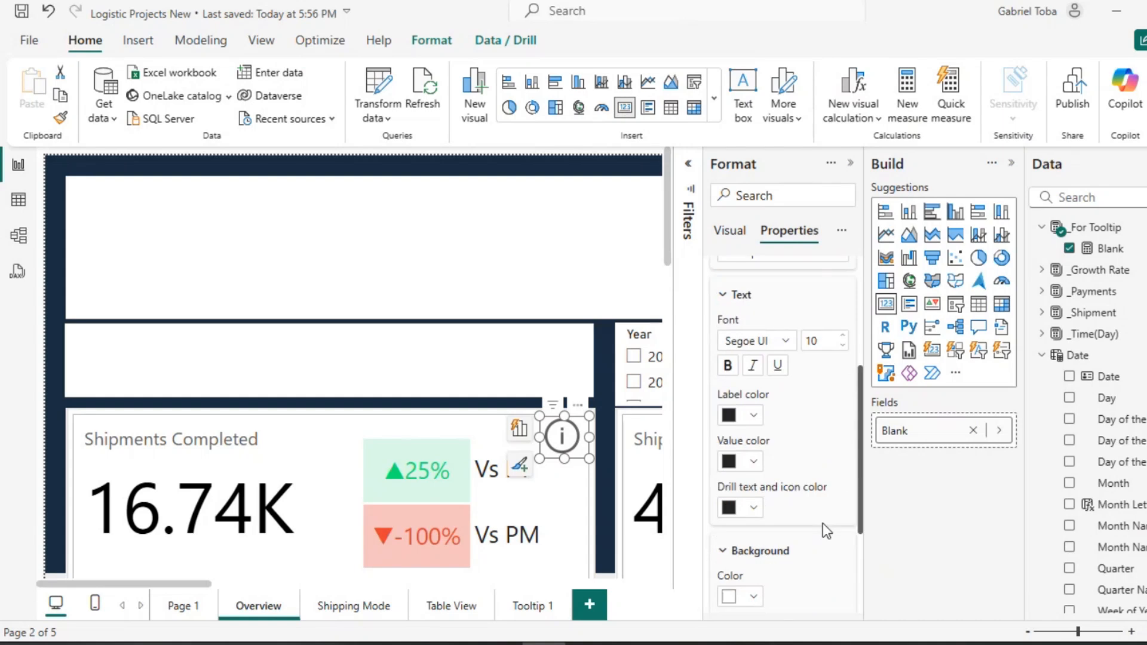
{"action": "scroll", "coordinate": [824, 529], "scroll_direction": "up", "scroll_amount": 4}
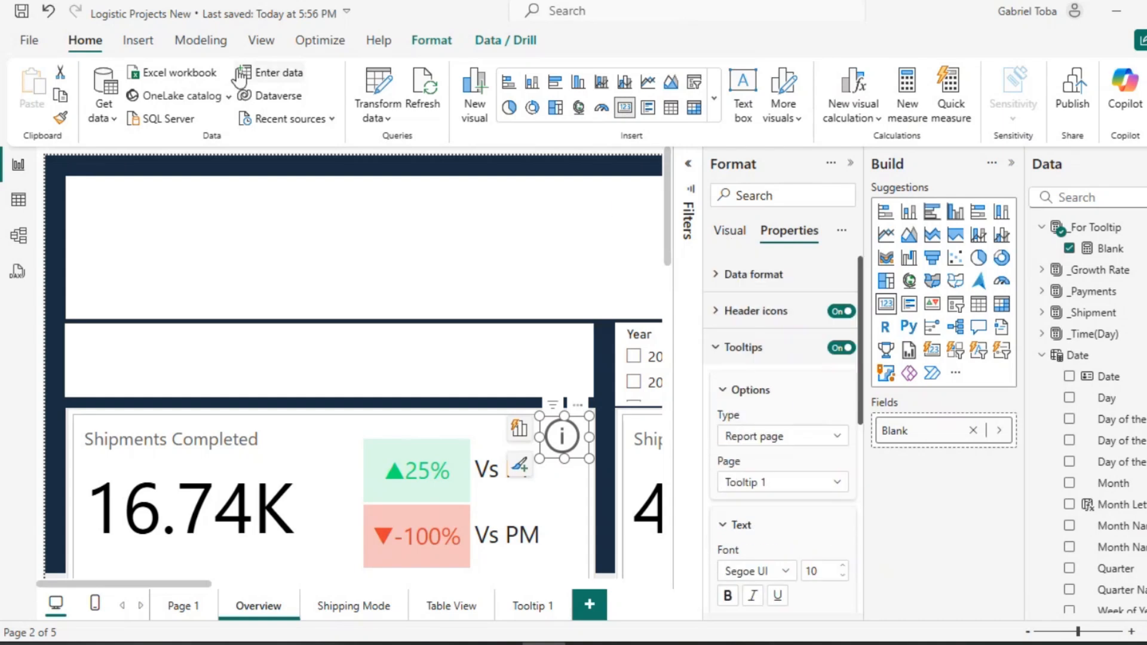
Fit the Overview page to width and check the tooltip on the Shipments Completed information icon.
{"action": "left_click", "coordinate": [261, 42]}
{"action": "left_click", "coordinate": [482, 120]}
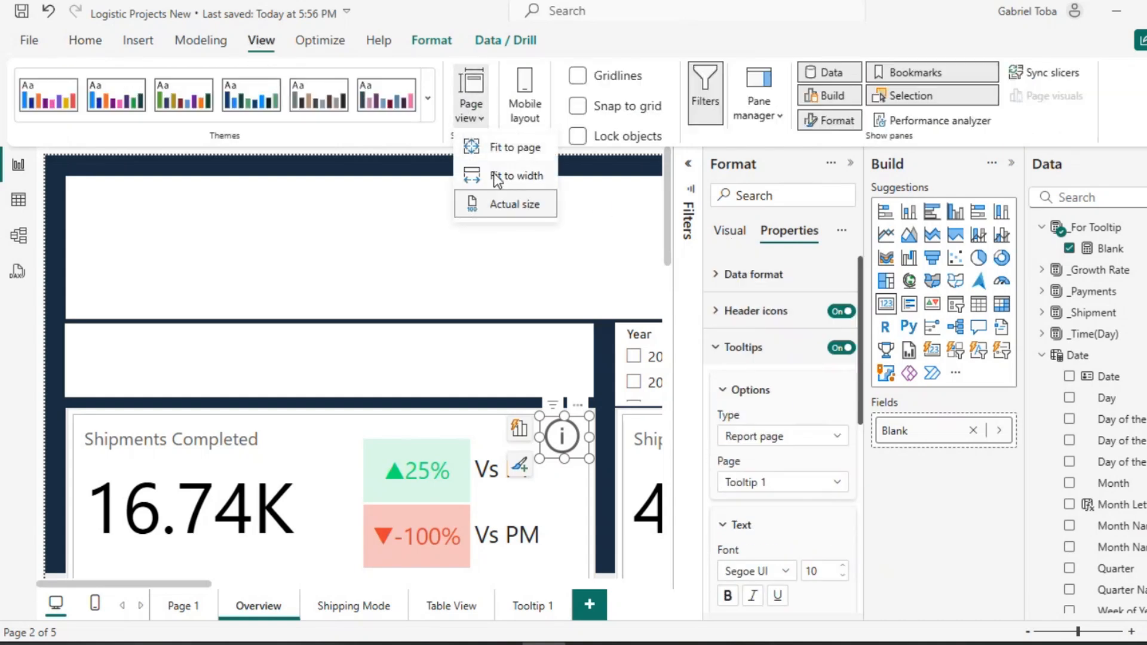
{"action": "left_click", "coordinate": [494, 180]}
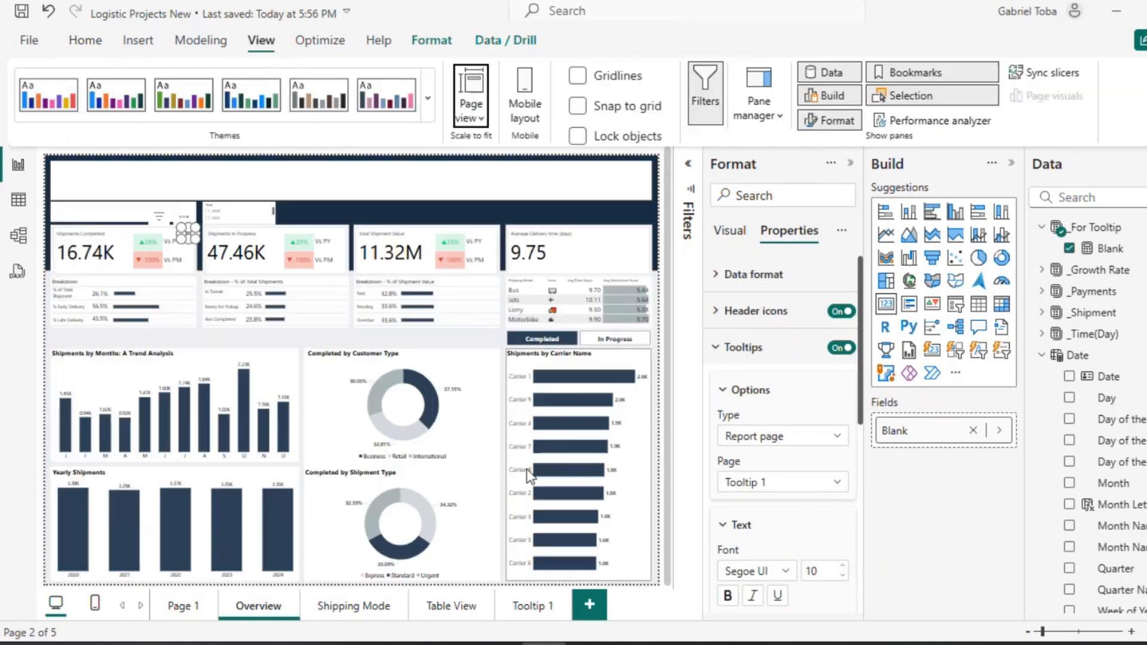
{"action": "left_click", "coordinate": [309, 336]}
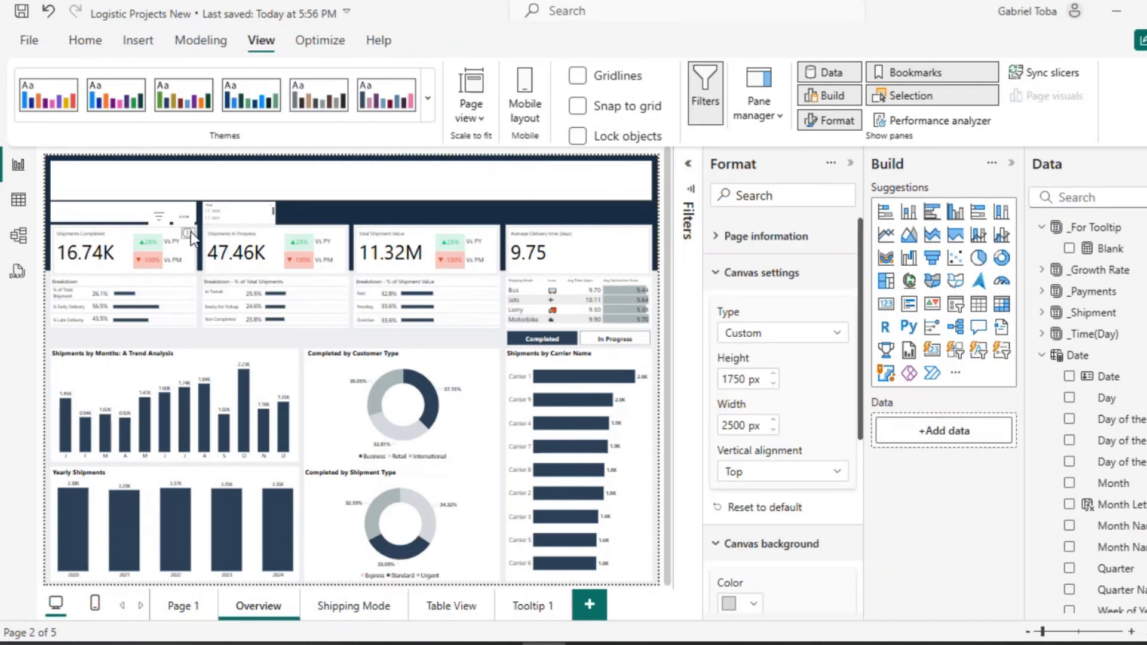
{"action": "mouse_move", "coordinate": [189, 232]}
Group the blank Card and the information Button on the Overview page.
{"action": "left_click", "coordinate": [576, 262]}
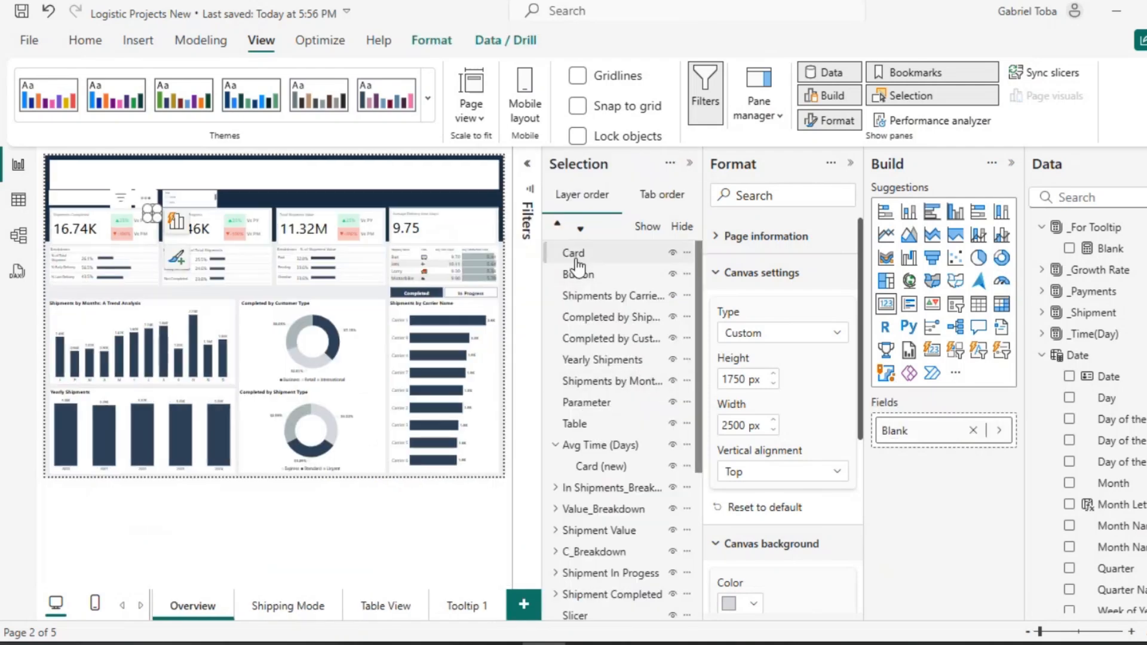
{"action": "left_click", "coordinate": [577, 273], "text": "ctrl"}
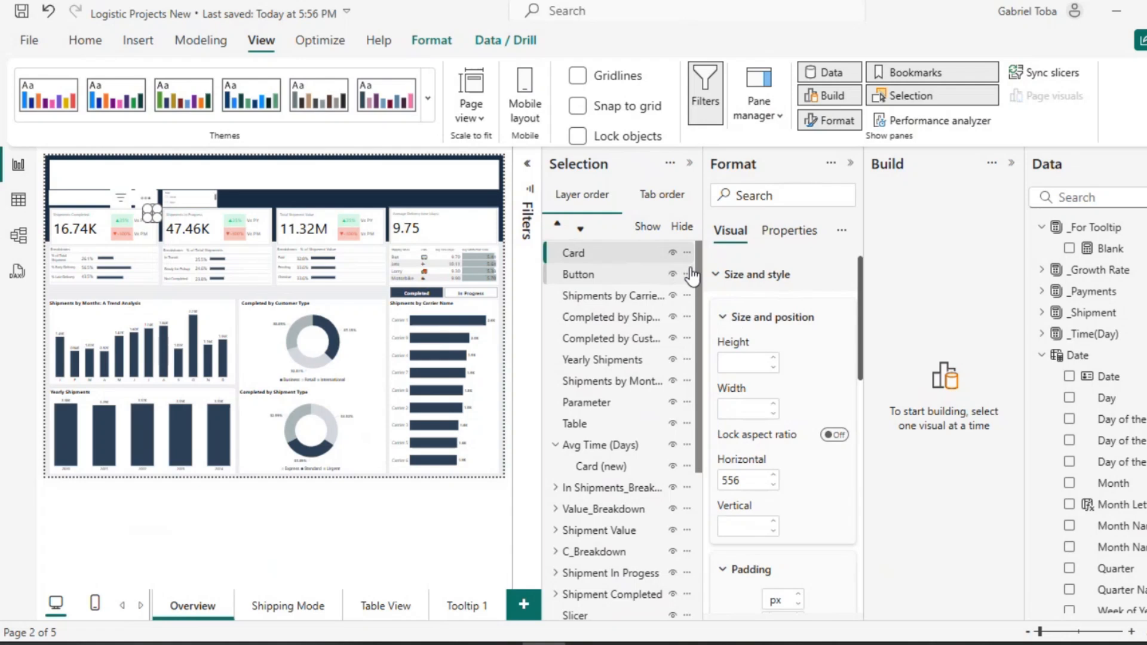
{"action": "left_click", "coordinate": [687, 273]}
{"action": "mouse_move", "coordinate": [723, 287]}
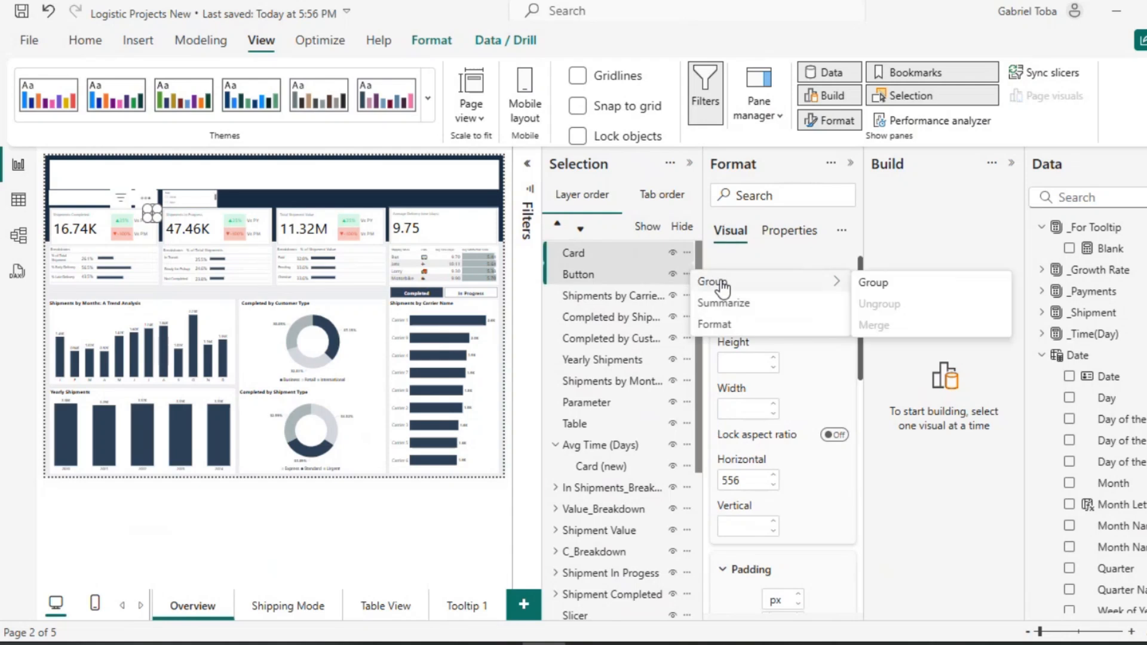
{"action": "left_click", "coordinate": [874, 281]}
Rename the new group of the card and button as Info 1.
{"action": "left_click", "coordinate": [589, 255]}
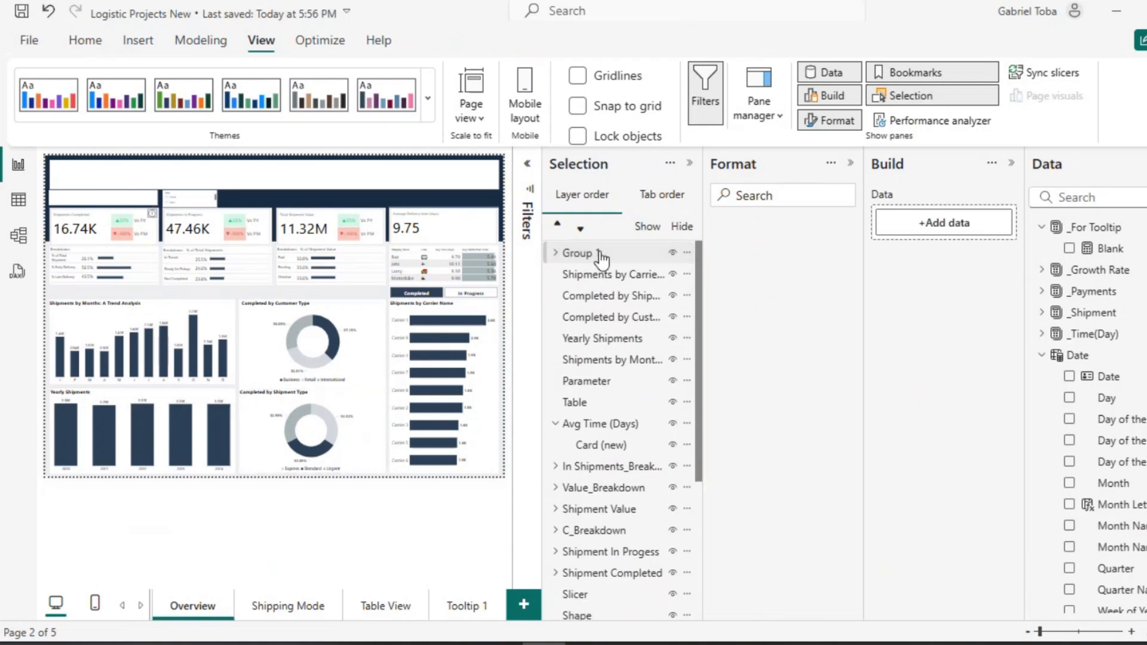
{"action": "double_click", "coordinate": [601, 253]}
{"action": "type", "text": "Inf"}
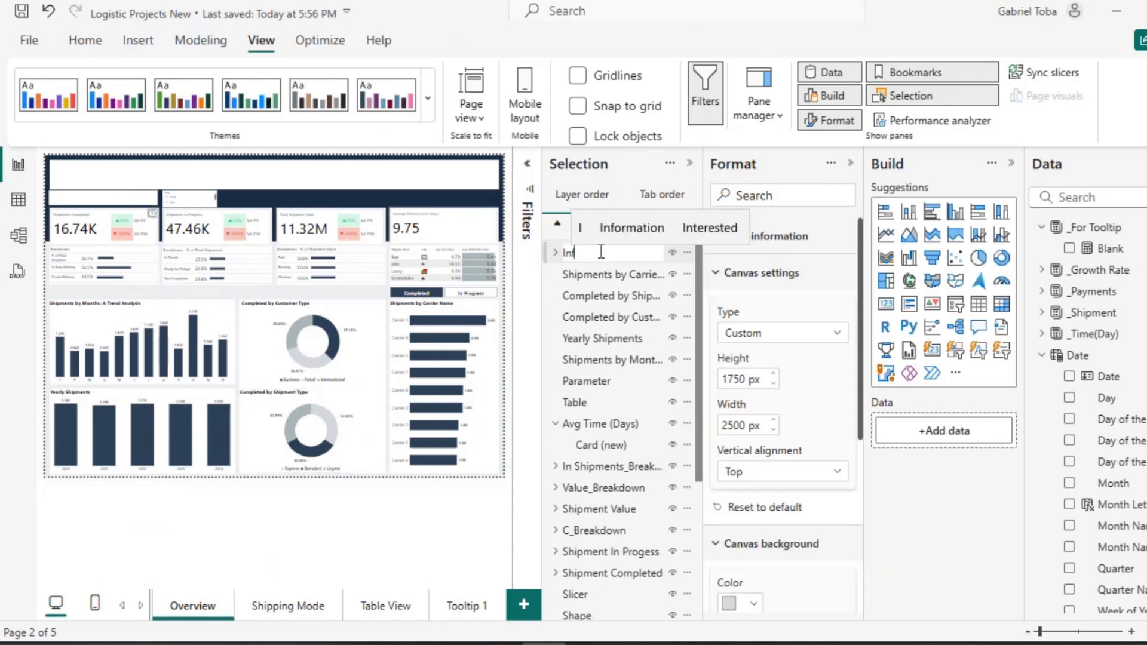
{"action": "type", "text": "o 1"}
{"action": "key", "text": "Return"}
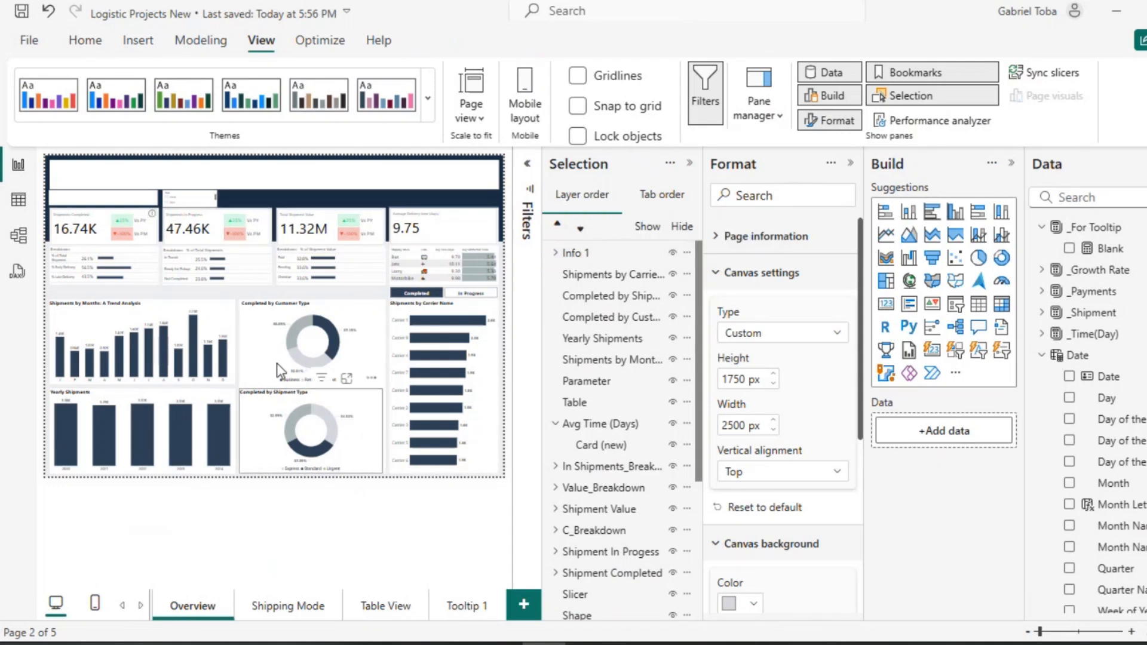
Display the page at actual size, duplicate the Info 1 group and move the copy onto the Shipments In Progress card.
{"action": "left_click", "coordinate": [472, 108]}
{"action": "left_click", "coordinate": [513, 203]}
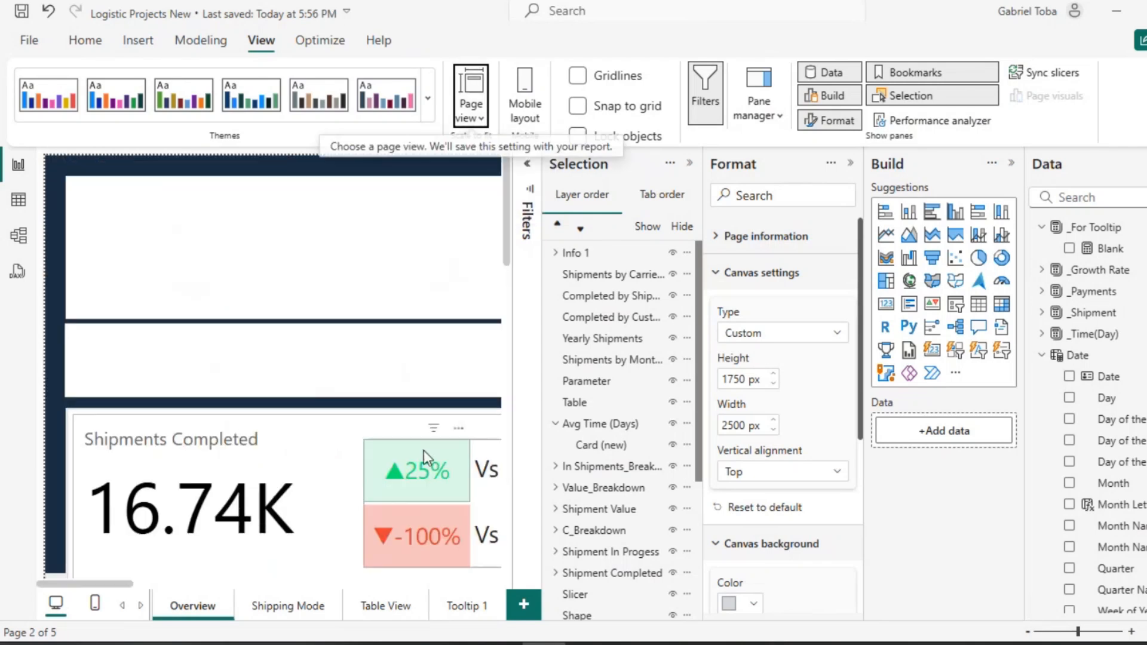
{"action": "left_click", "coordinate": [174, 375]}
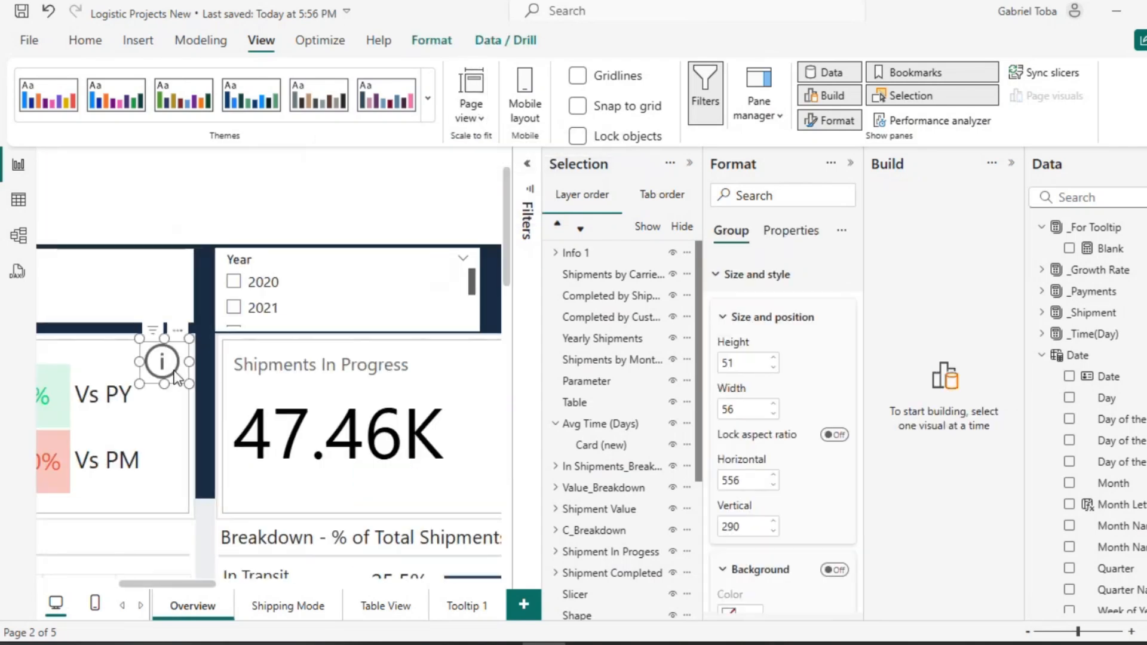
{"action": "key", "text": "ctrl+c"}
{"action": "key", "text": "ctrl+v"}
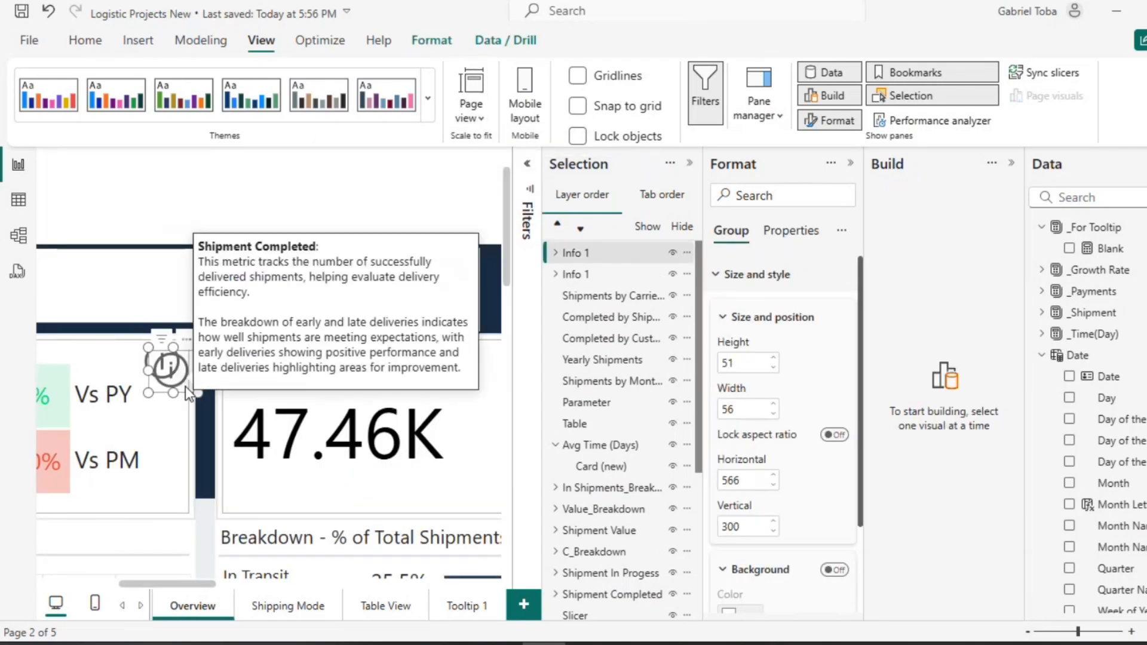
{"action": "left_click_drag", "start_coordinate": [174, 376], "coordinate": [443, 384]}
{"action": "left_click_drag", "start_coordinate": [125, 584], "coordinate": [175, 584]}
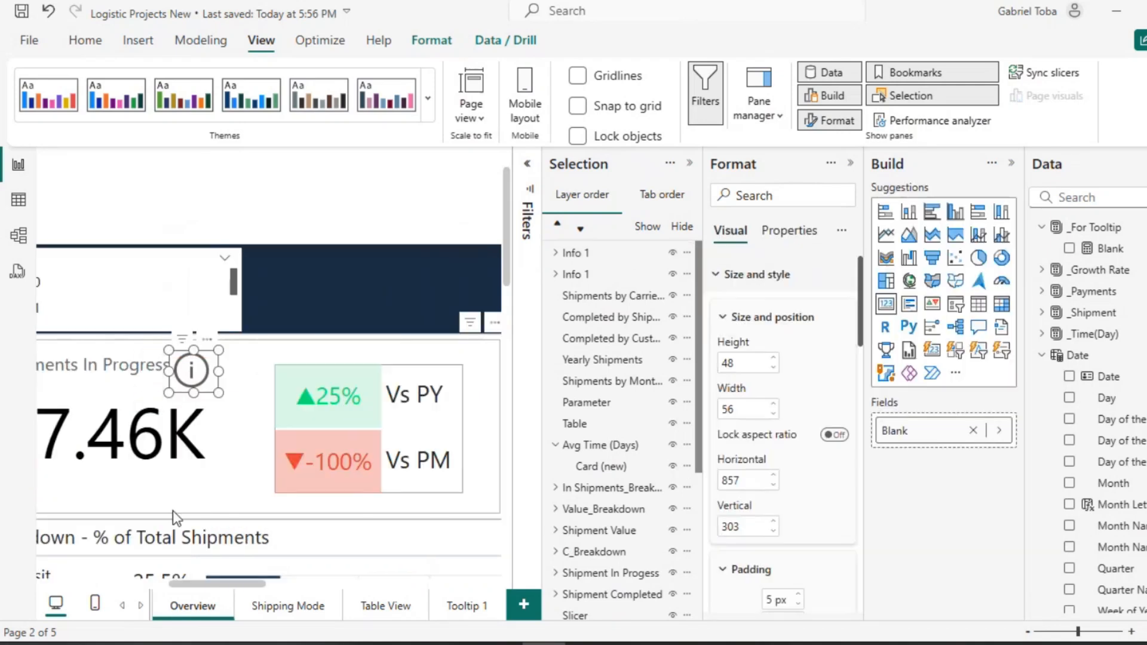
Try moving the duplicated icon toward the upper-right corner of the Shipments In Progress card, and undo the moves.
{"action": "left_click_drag", "start_coordinate": [216, 389], "coordinate": [486, 382]}
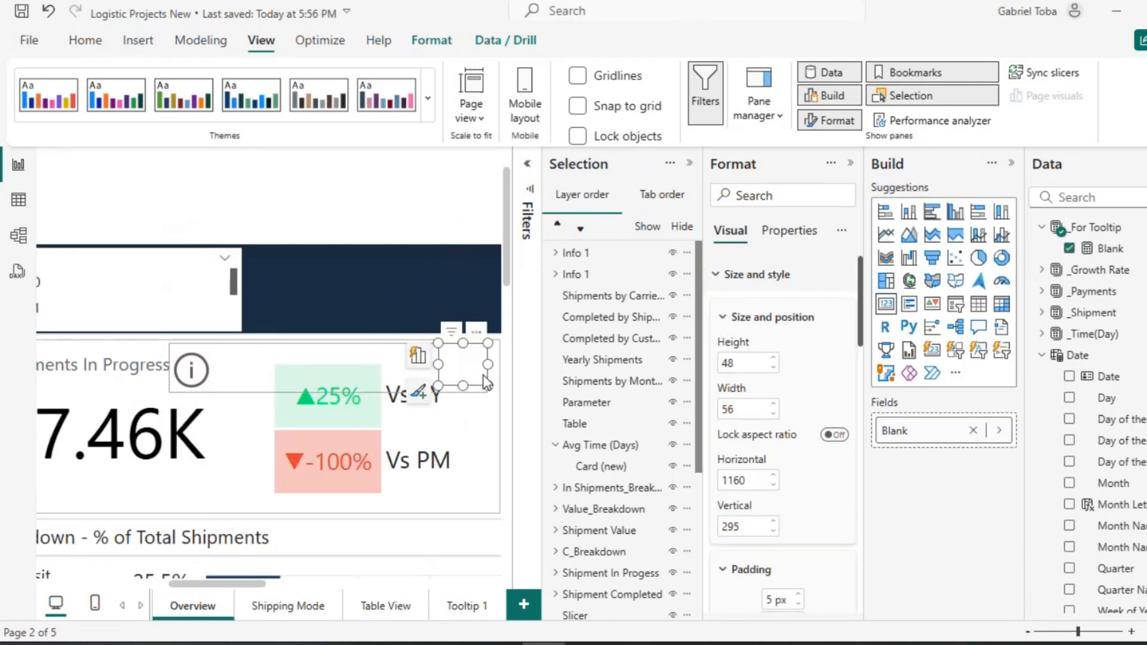
{"action": "key", "text": "ctrl+z"}
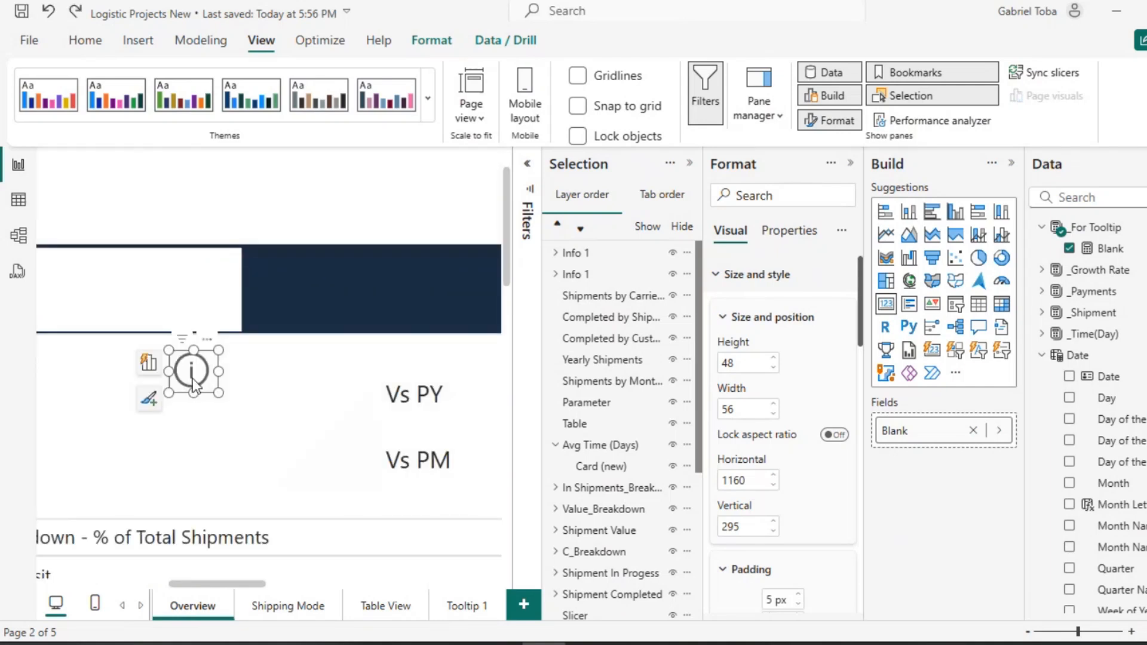
{"action": "left_click_drag", "start_coordinate": [193, 380], "coordinate": [299, 373]}
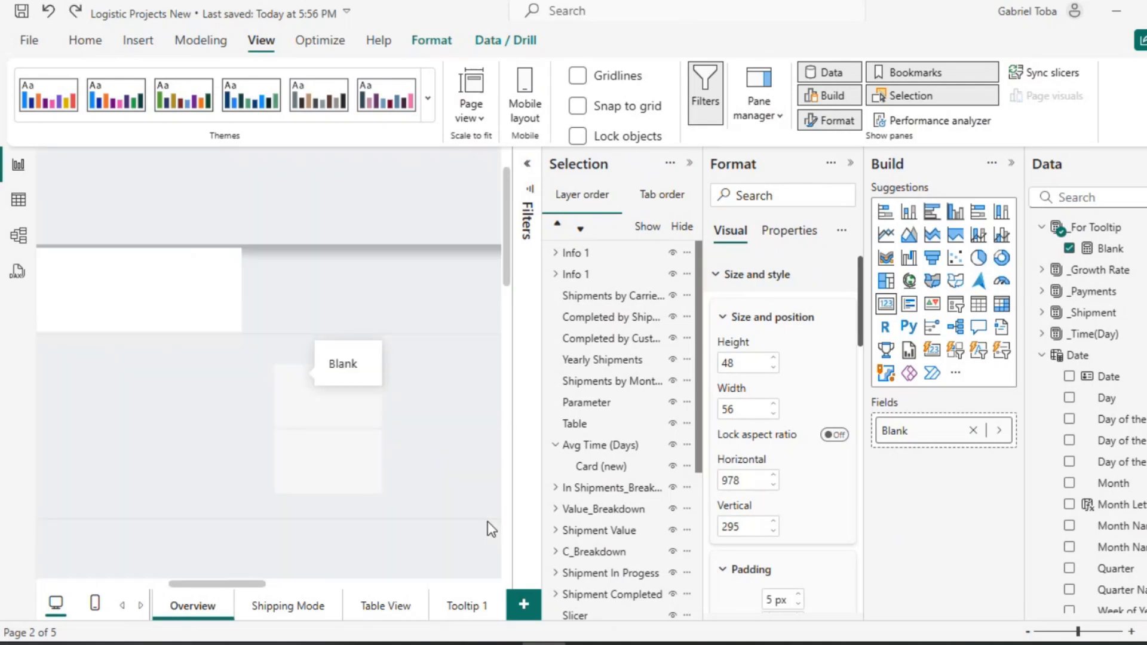
{"action": "key", "text": "ctrl+z"}
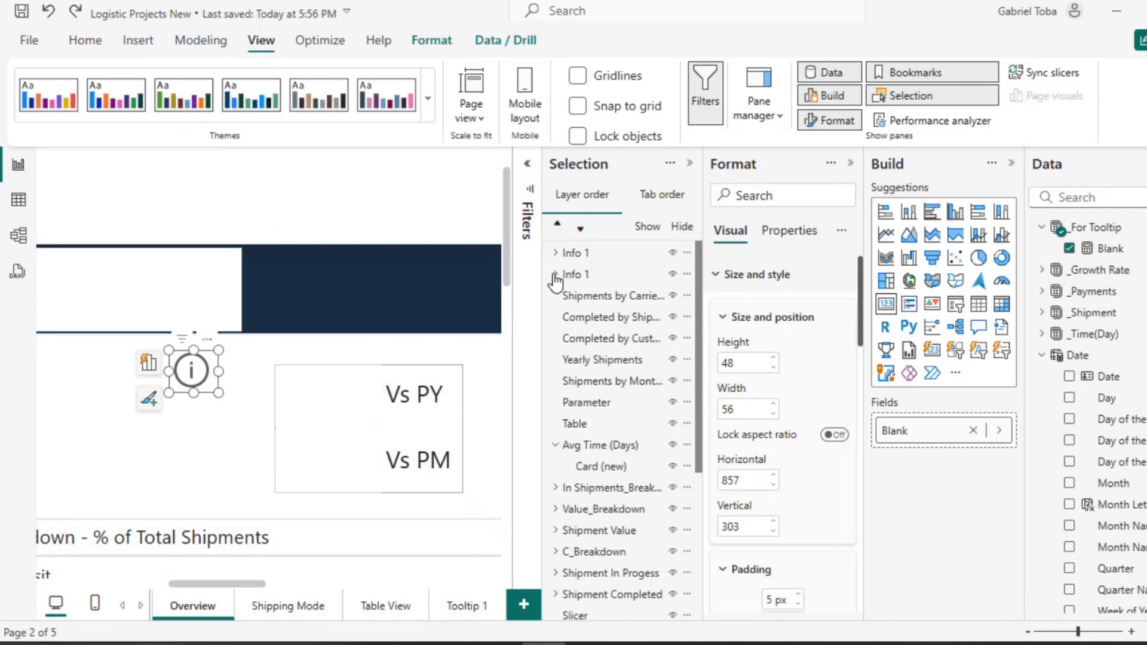
Move the whole duplicated Info 1 group to the upper-right corner of the Shipments In Progress card.
{"action": "left_click", "coordinate": [198, 375]}
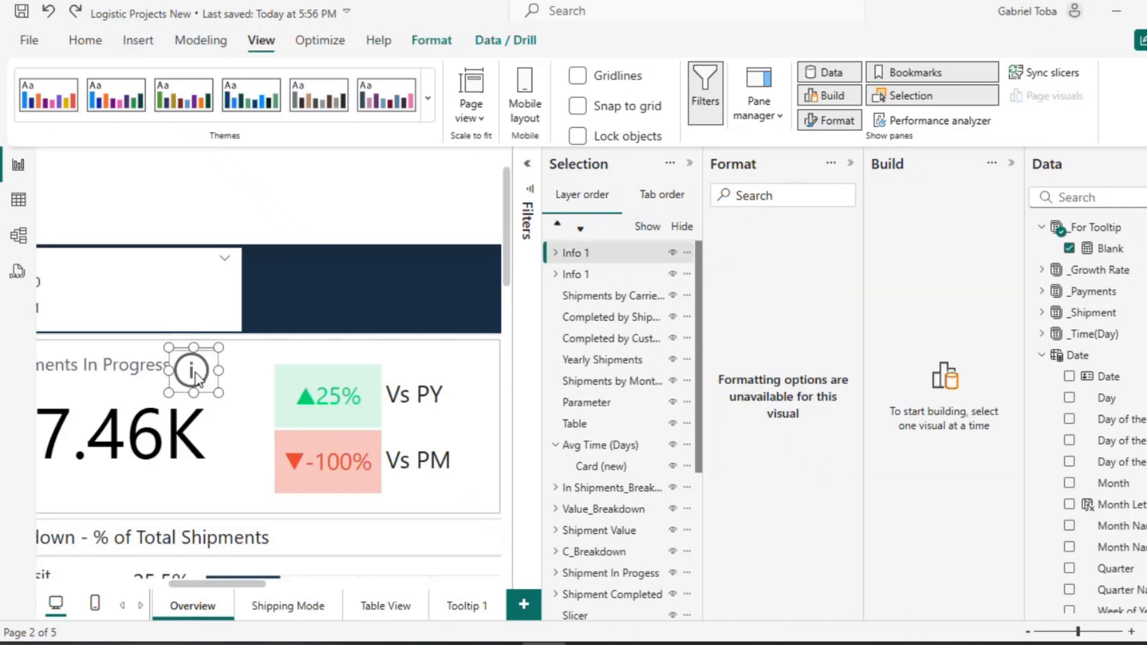
{"action": "left_click_drag", "start_coordinate": [197, 375], "coordinate": [476, 371]}
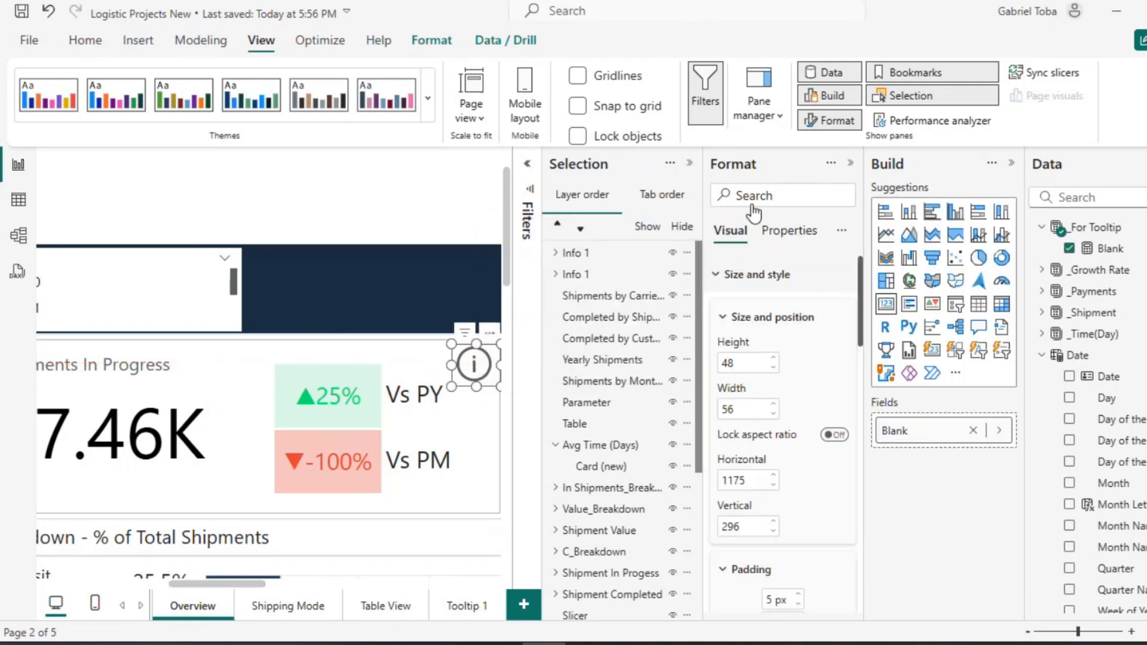
Collapse the Format, Build and Data panes to widen the canvas area.
{"action": "left_click", "coordinate": [851, 162]}
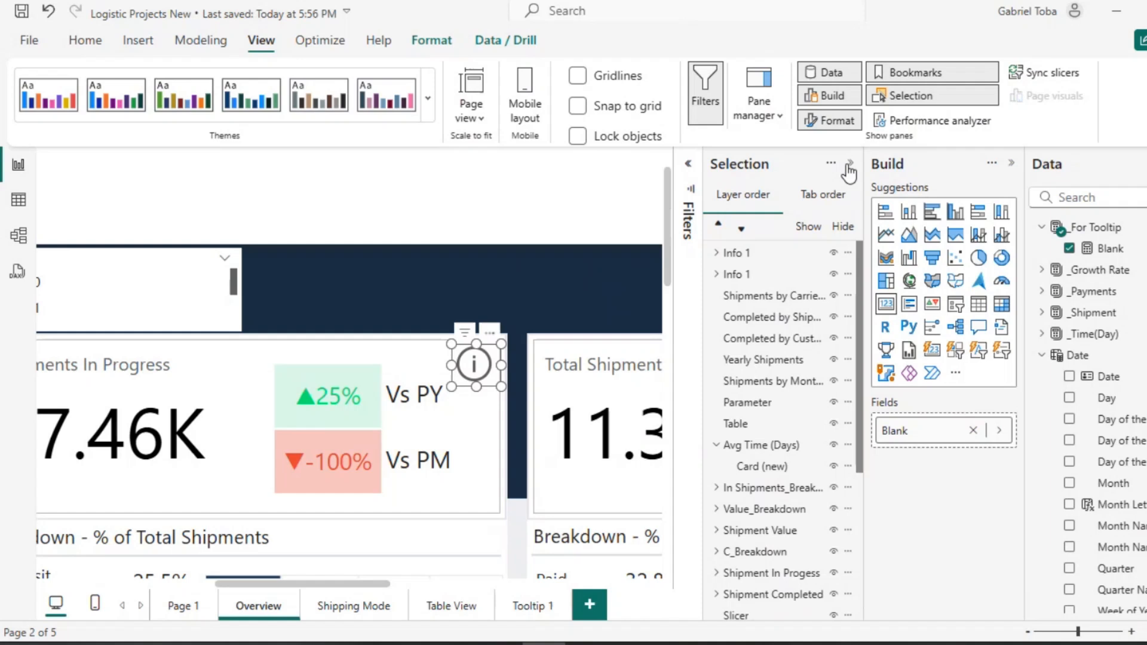
{"action": "left_click", "coordinate": [1013, 164]}
{"action": "left_click", "coordinate": [1146, 163]}
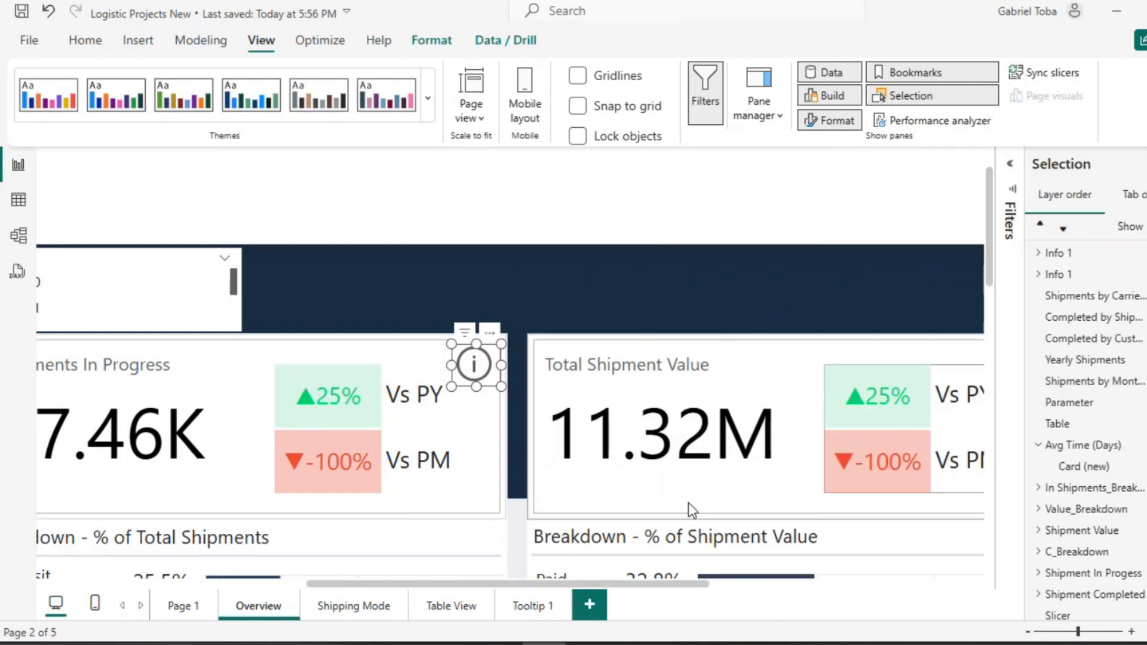
Duplicate the information icon group from the Shipments In Progress card and move the copy onto the Total Shipment Value card.
{"action": "left_click", "coordinate": [521, 536]}
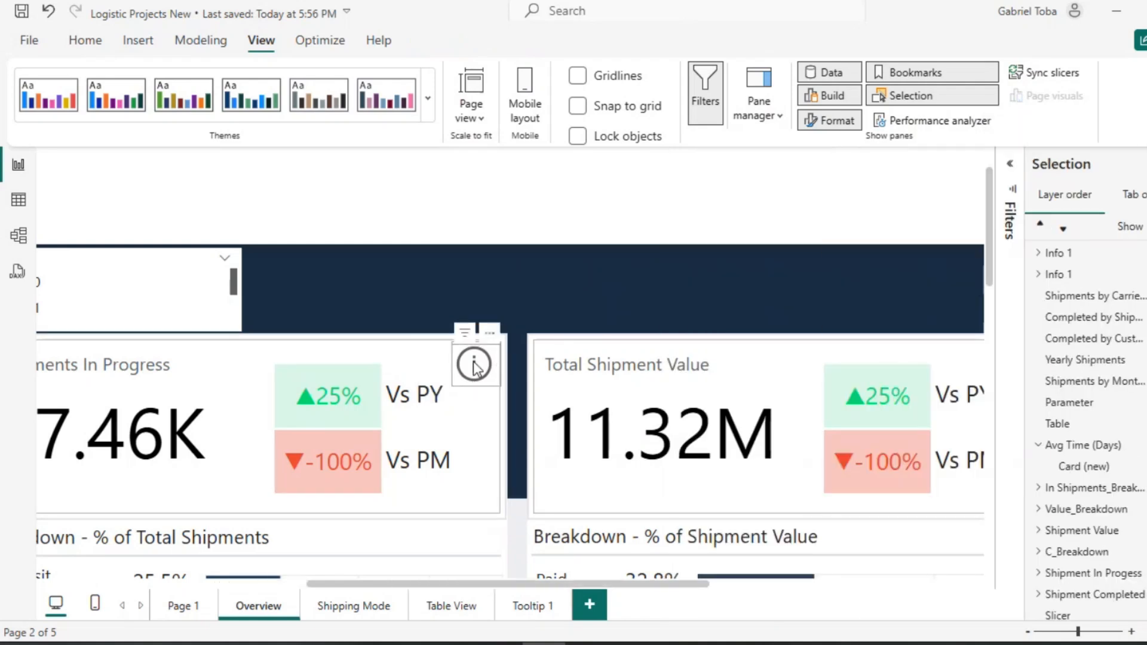
{"action": "left_click", "coordinate": [497, 387]}
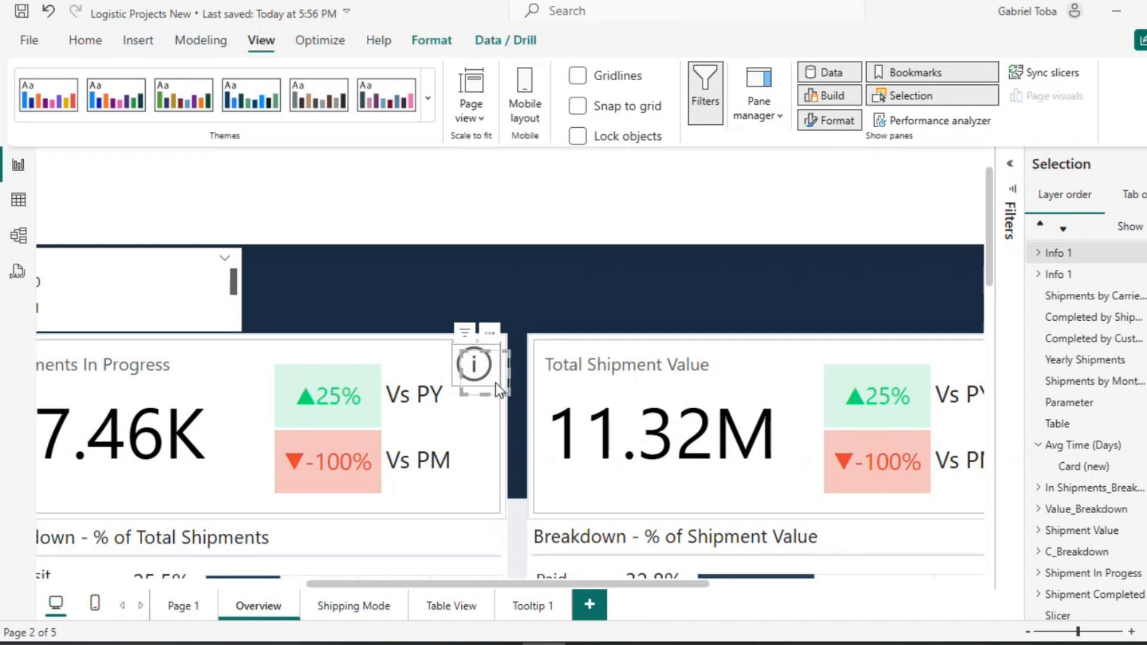
{"action": "key", "text": "ctrl+c"}
{"action": "key", "text": "ctrl+v"}
{"action": "left_click_drag", "start_coordinate": [496, 382], "coordinate": [946, 369]}
{"action": "scroll", "coordinate": [945, 369], "scroll_direction": "right", "scroll_amount": 6}
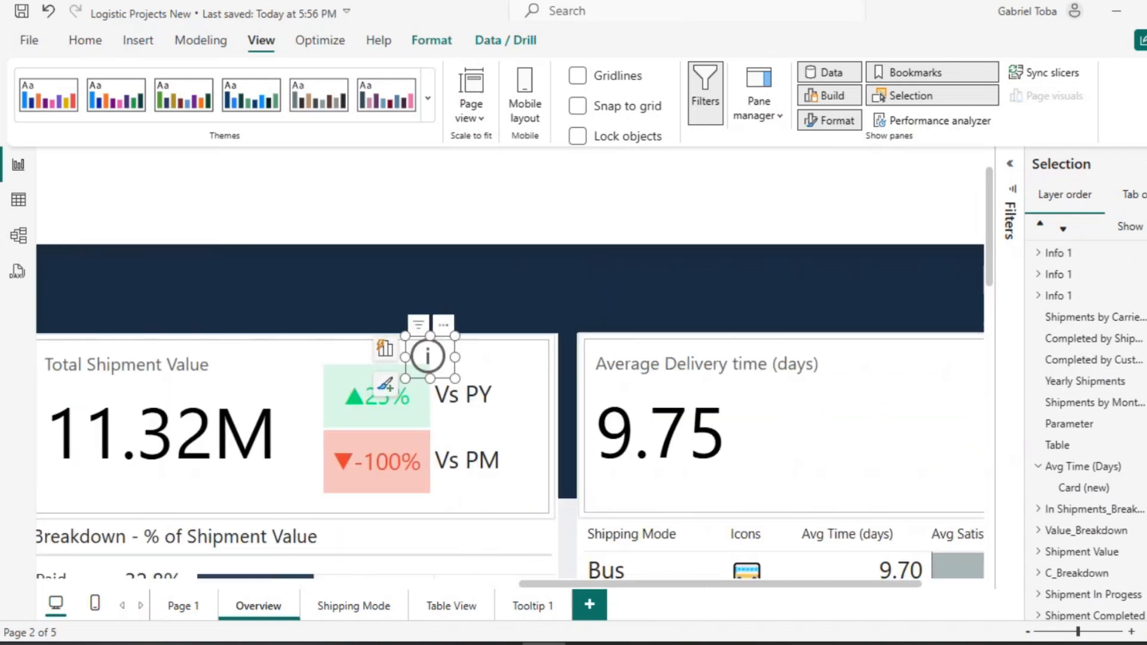
Move the whole copied icon group into the upper-right corner of the Total Shipment Value card.
{"action": "left_click", "coordinate": [1074, 255]}
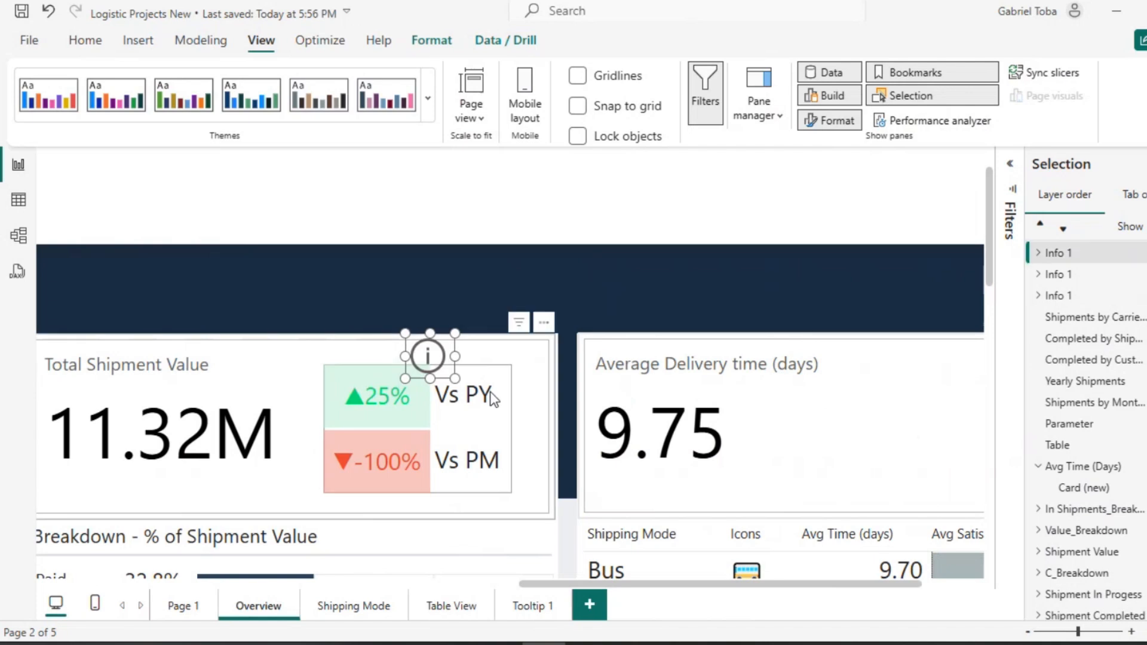
{"action": "left_click_drag", "start_coordinate": [427, 358], "coordinate": [519, 362]}
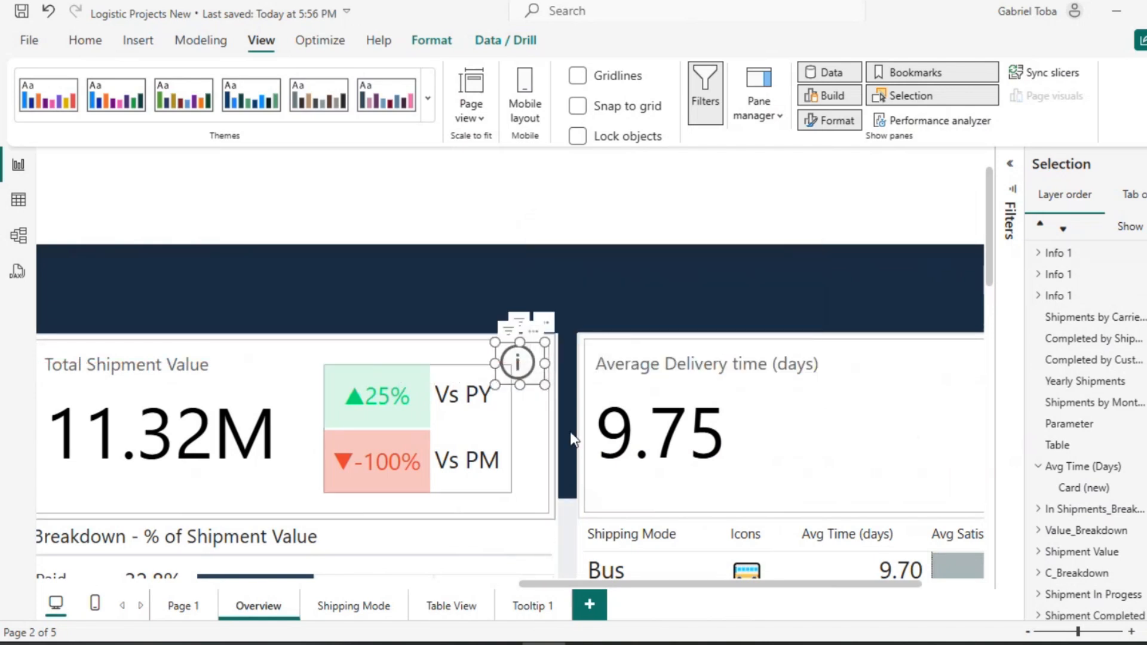
{"action": "left_click", "coordinate": [529, 380]}
{"action": "key", "text": "Right"}
{"action": "key", "text": "Right"}
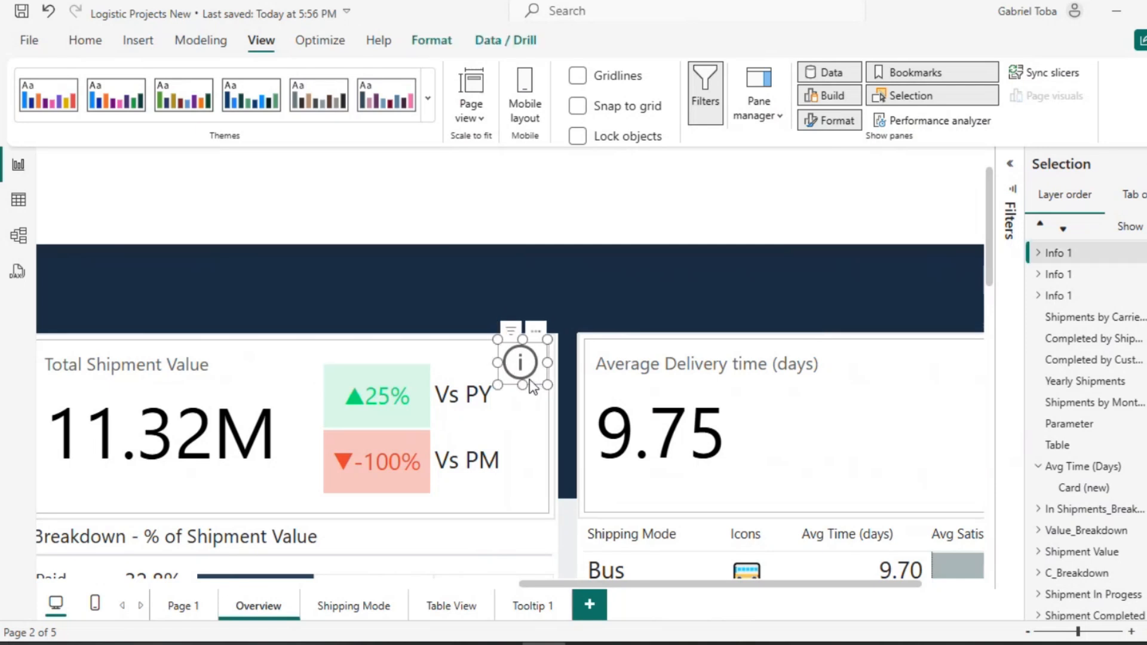
Duplicate the Total Shipment Value icon group and place the copy in the upper-right corner of the Average Delivery time (days) card.
{"action": "key", "text": "ctrl+c"}
{"action": "key", "text": "ctrl+v"}
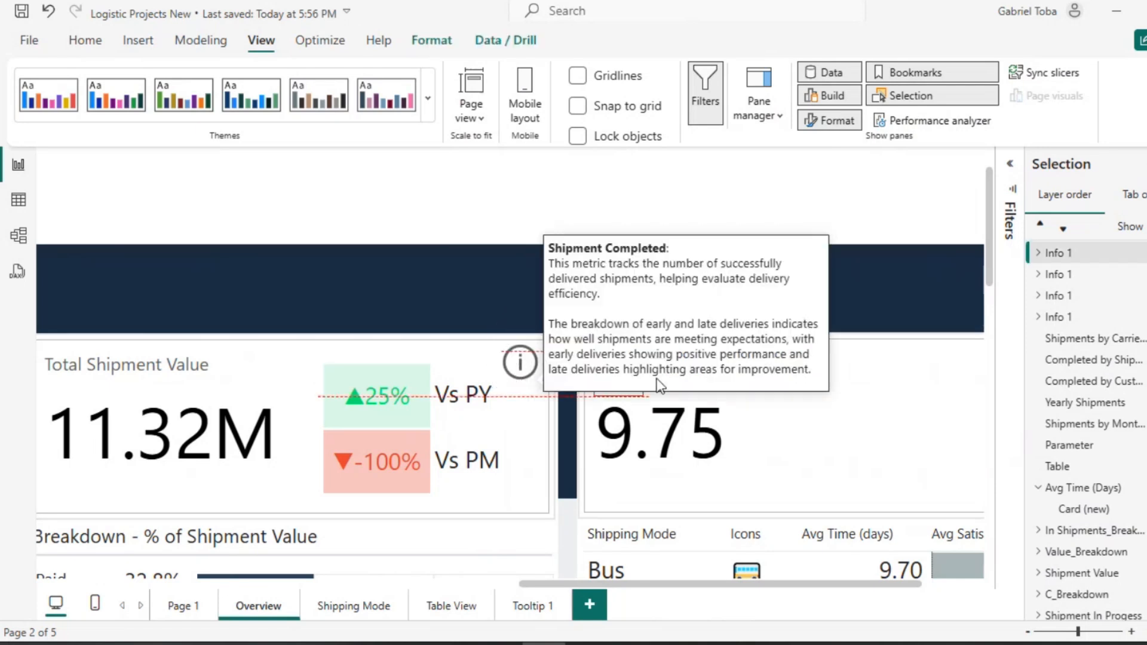
{"action": "left_click_drag", "start_coordinate": [527, 375], "coordinate": [955, 383]}
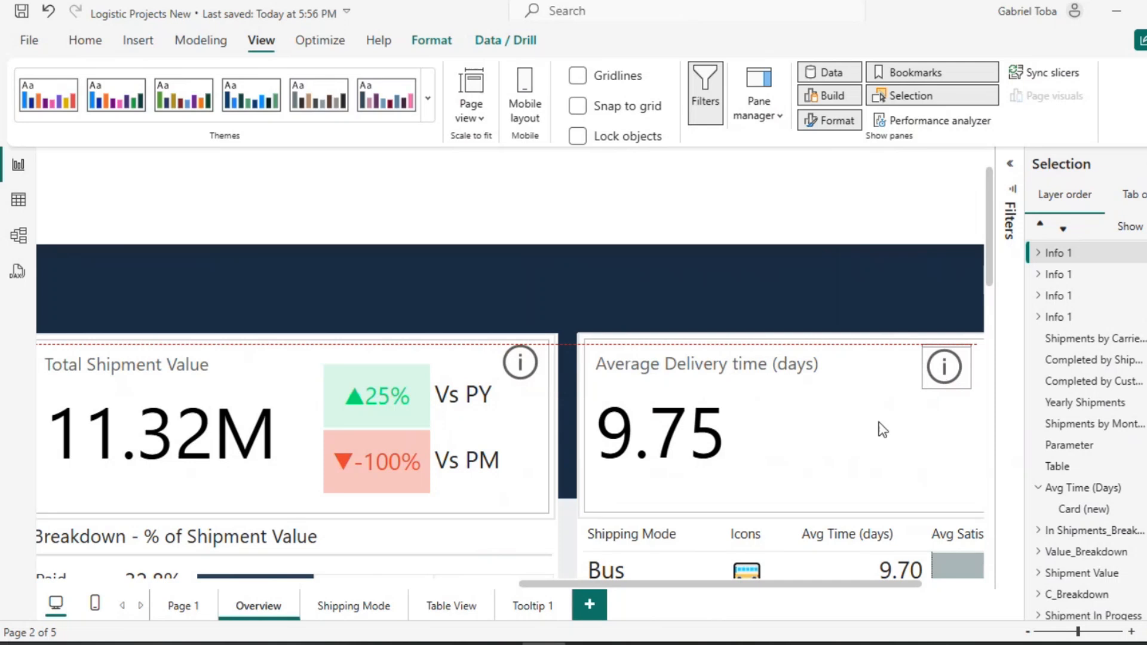
{"action": "scroll", "coordinate": [775, 487], "scroll_direction": "right", "scroll_amount": 3}
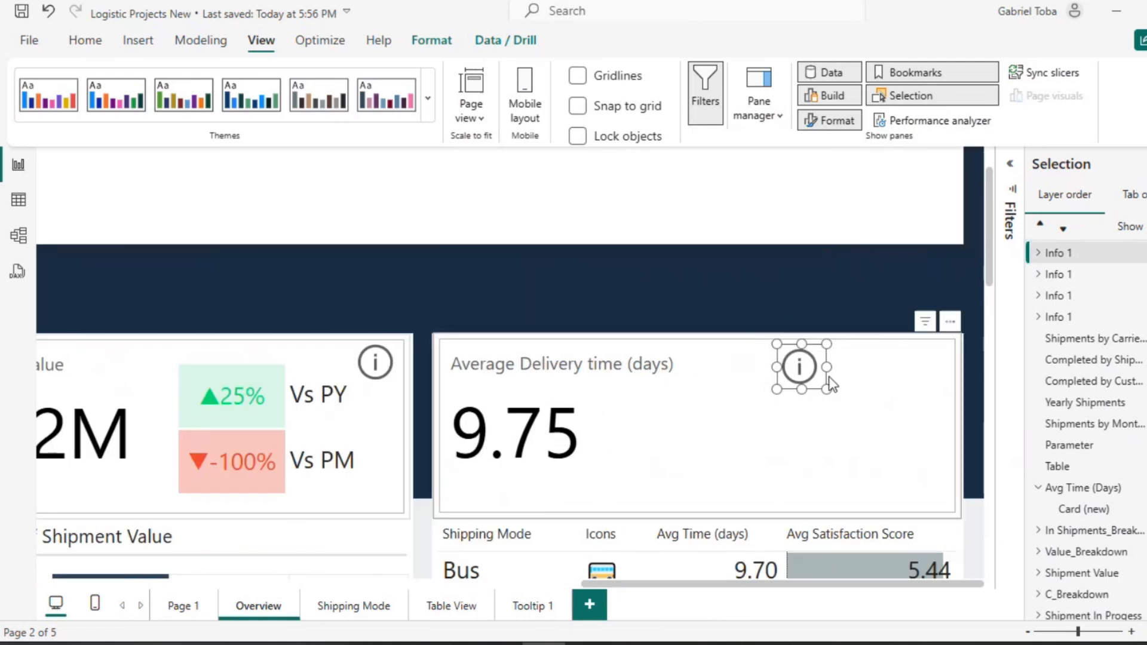
{"action": "left_click_drag", "start_coordinate": [812, 376], "coordinate": [932, 367]}
Rename the icon group on the Average Delivery time card as Info 4 and the one on the Total Shipment Value card as Info 3.
{"action": "left_click", "coordinate": [1054, 317]}
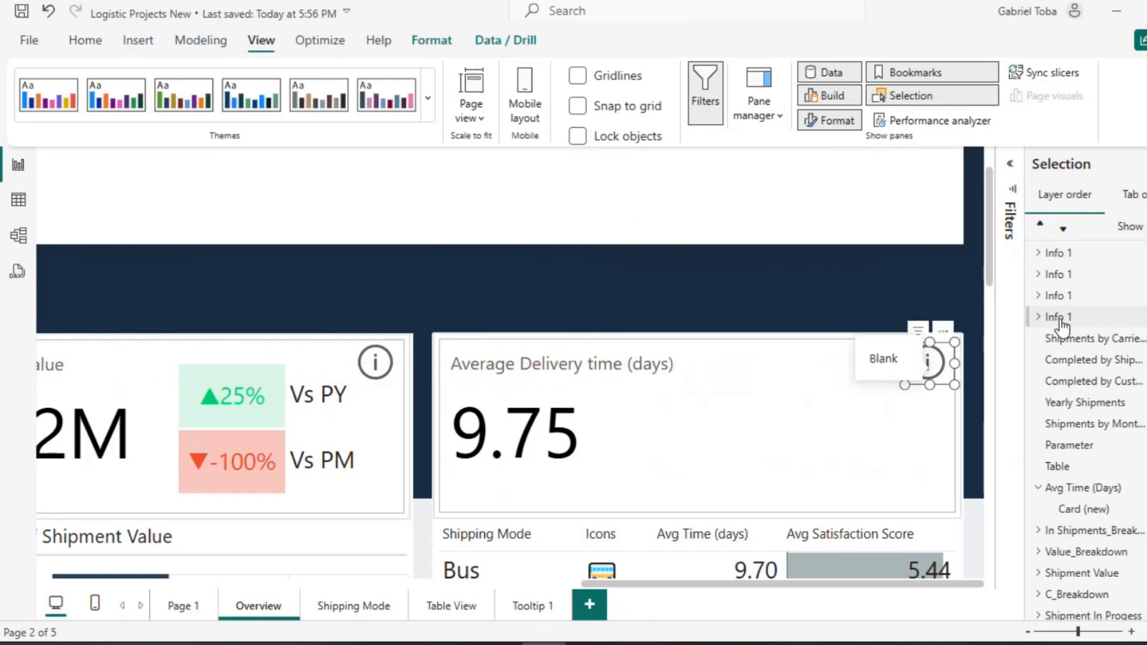
{"action": "double_click", "coordinate": [1061, 253]}
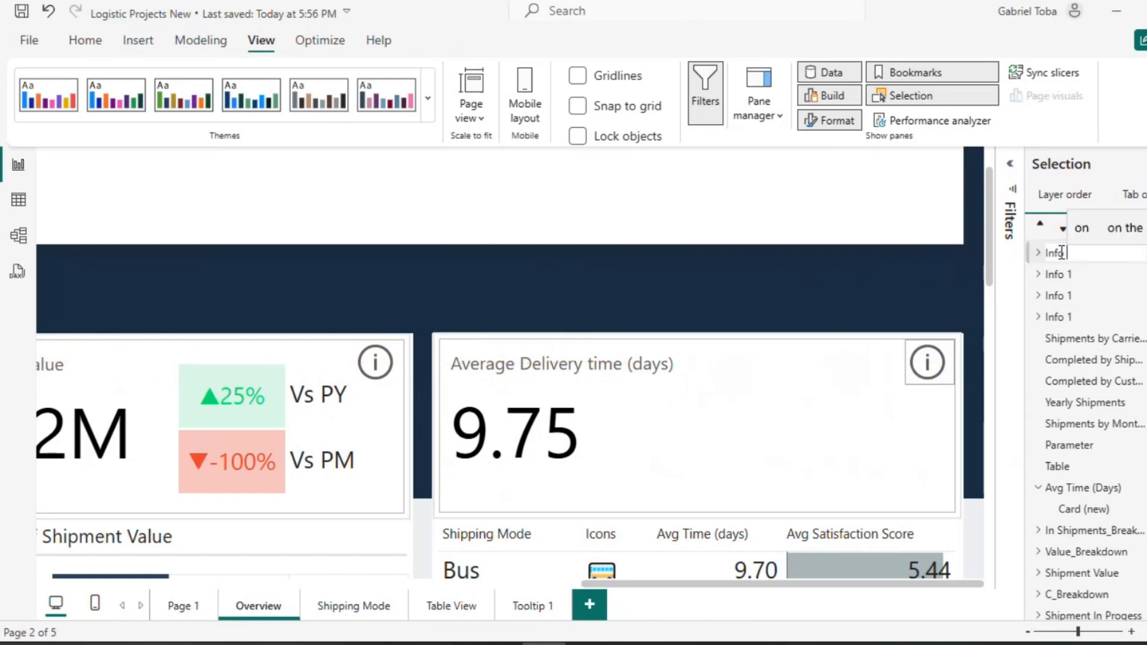
{"action": "type", "text": "4"}
{"action": "key", "text": "Return"}
{"action": "double_click", "coordinate": [1070, 280]}
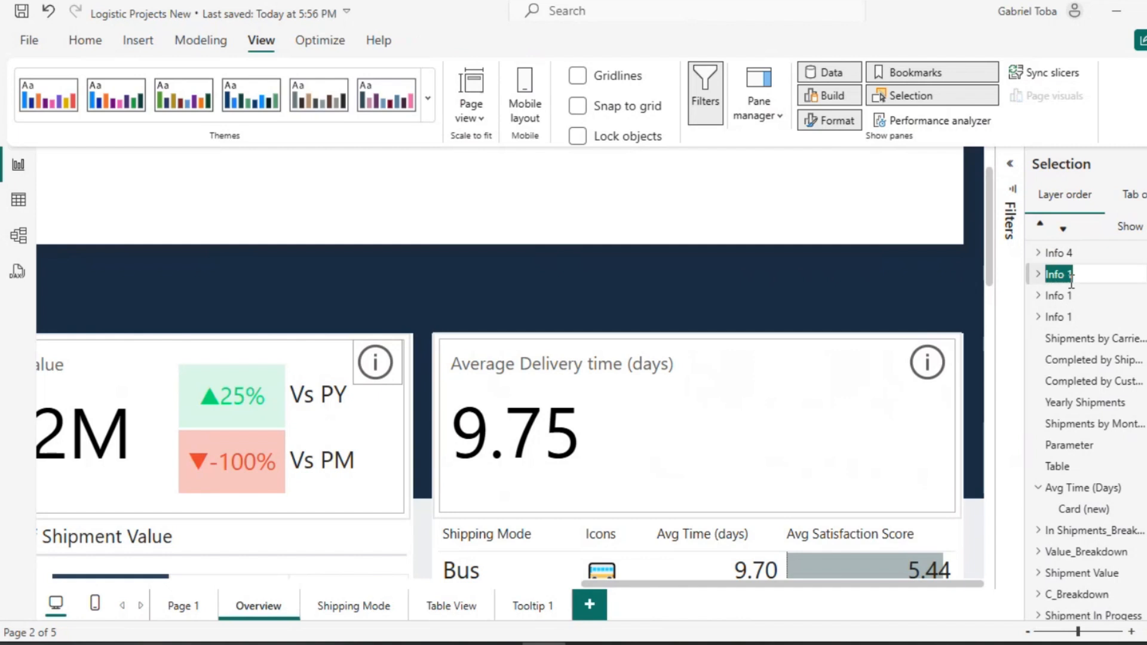
{"action": "left_click", "coordinate": [1071, 280]}
{"action": "key", "text": "BackSpace"}
{"action": "type", "text": "3"}
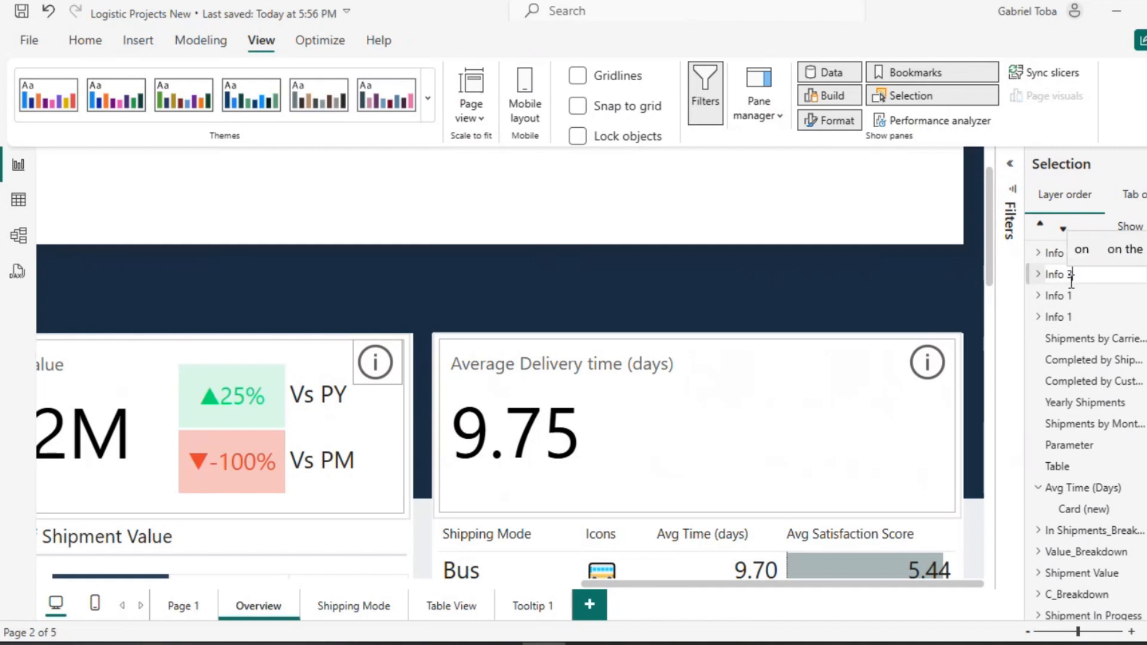
Rename the icon group on the Shipments In Progress card as Info 2.
{"action": "left_click", "coordinate": [1068, 302]}
{"action": "double_click", "coordinate": [1069, 295]}
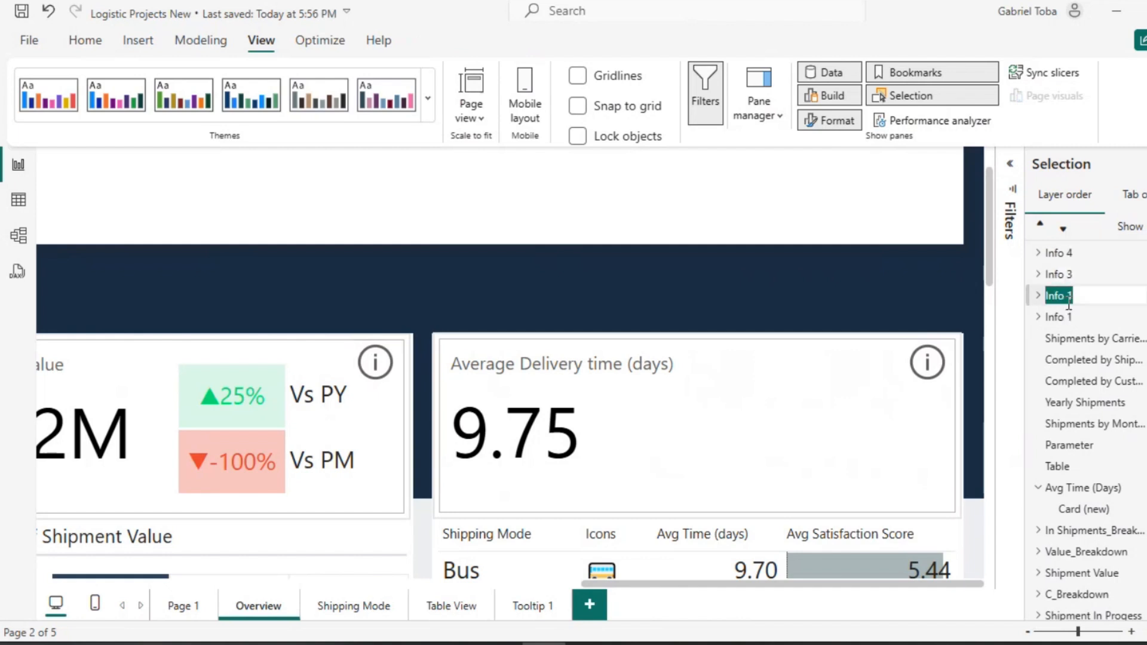
{"action": "left_click", "coordinate": [1075, 295]}
{"action": "type", "text": "2"}
{"action": "left_click", "coordinate": [1066, 320]}
{"action": "left_click", "coordinate": [1066, 322]}
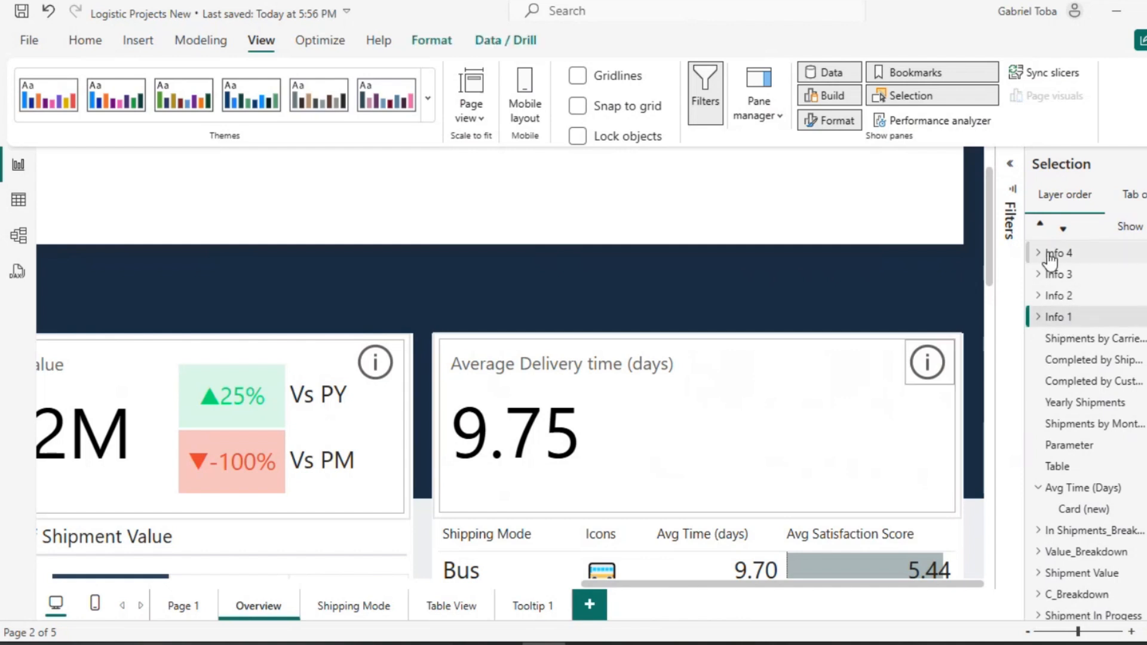
{"action": "left_click", "coordinate": [1039, 253]}
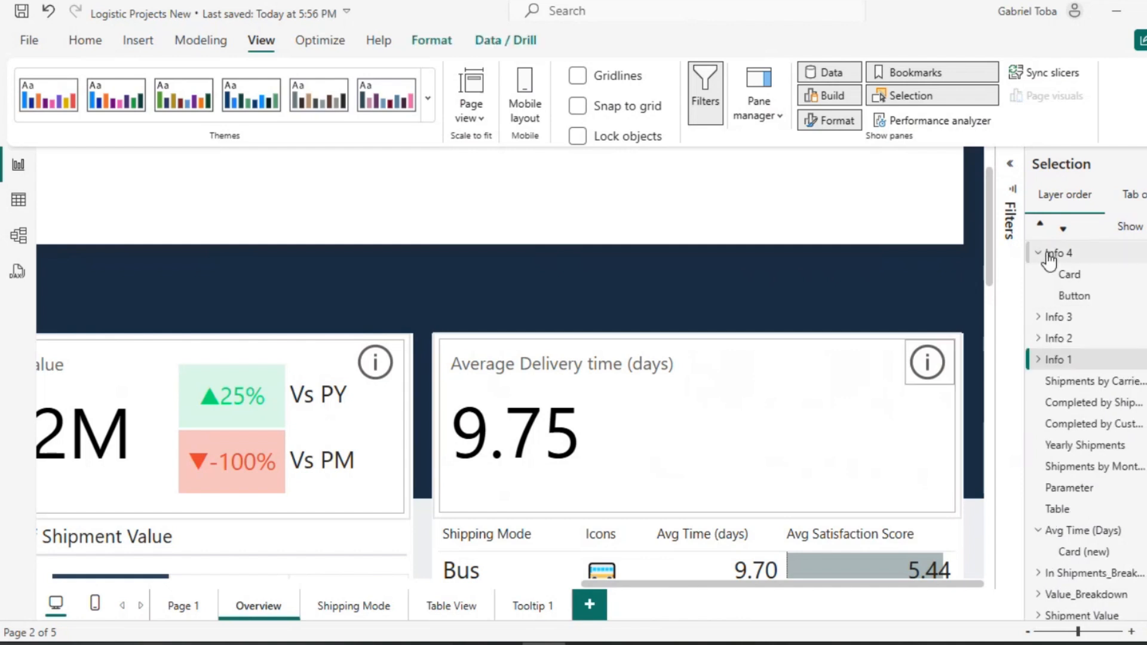
{"action": "left_click", "coordinate": [1049, 257]}
{"action": "left_click", "coordinate": [1040, 253]}
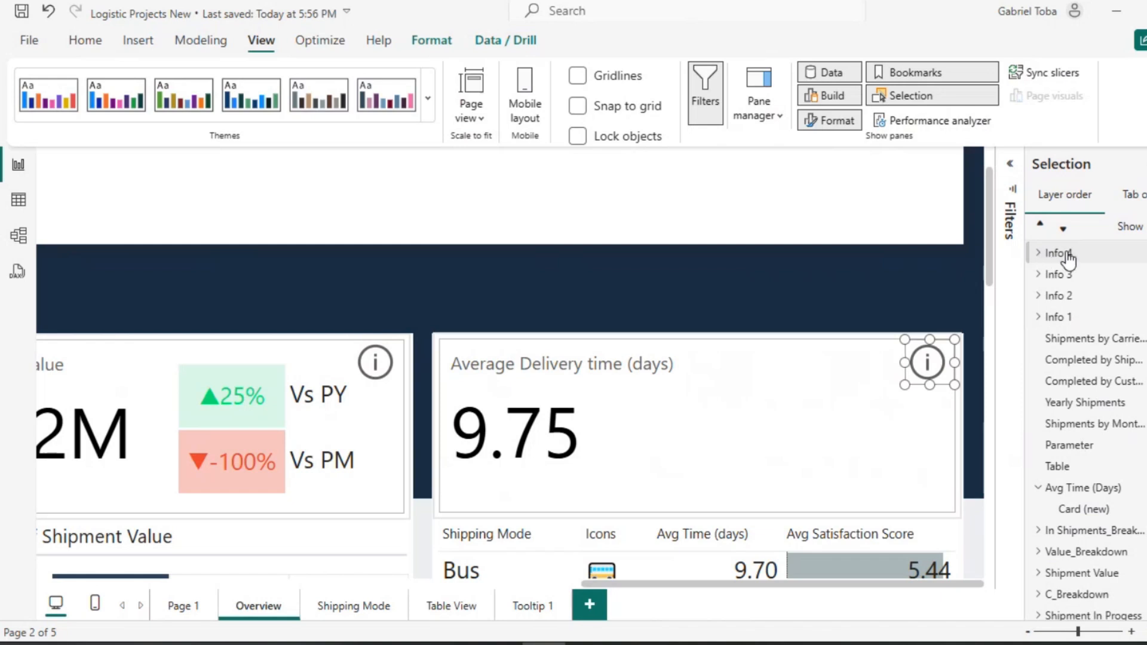
Align the Info 1, Info 2, Info 3 and Info 4 groups in one row across the KPI cards.
{"action": "left_click", "coordinate": [1066, 255]}
{"action": "left_click", "coordinate": [1064, 275]}
{"action": "left_click", "coordinate": [1065, 260], "text": "ctrl"}
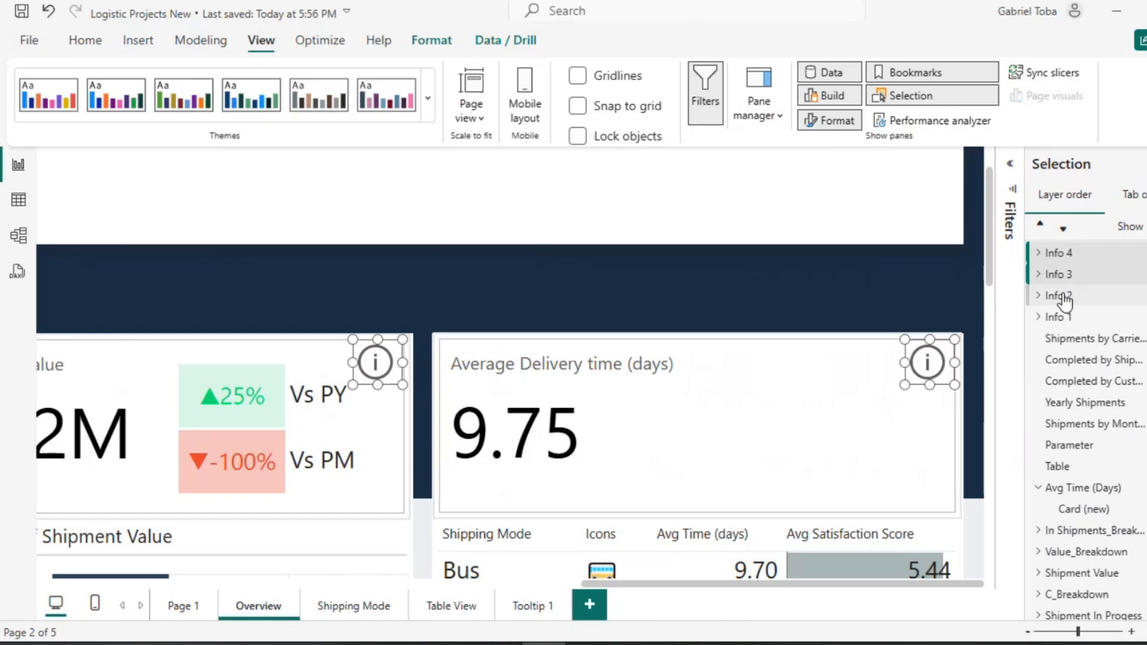
{"action": "left_click", "coordinate": [1065, 297], "text": "ctrl"}
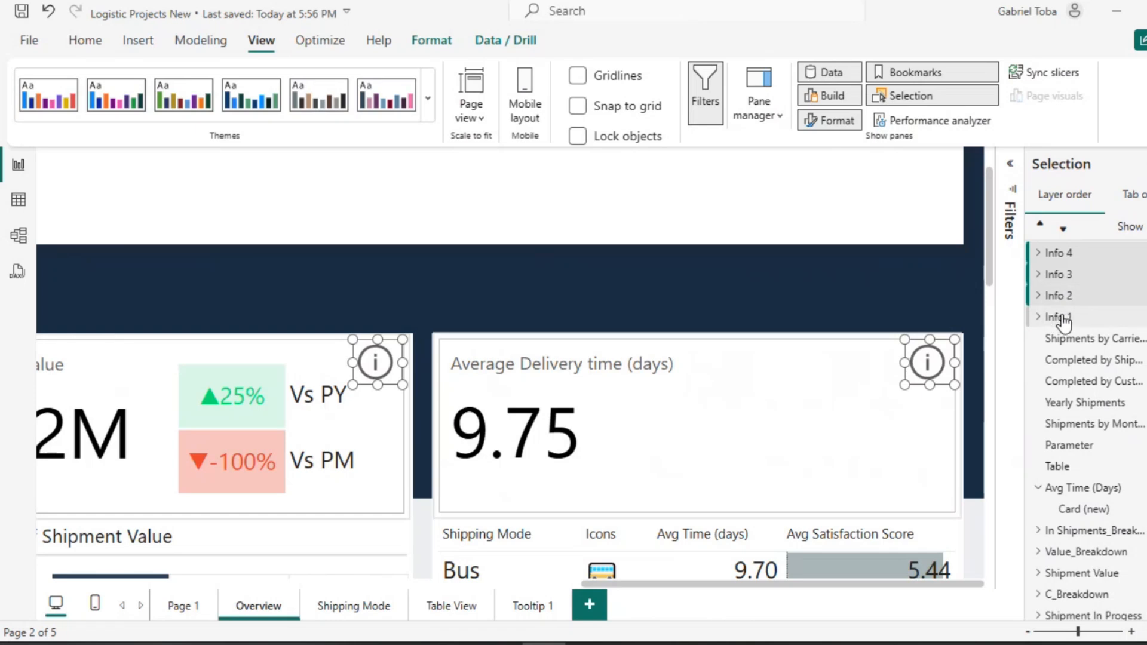
{"action": "left_click", "coordinate": [1064, 318], "text": "ctrl"}
{"action": "left_click", "coordinate": [432, 40]}
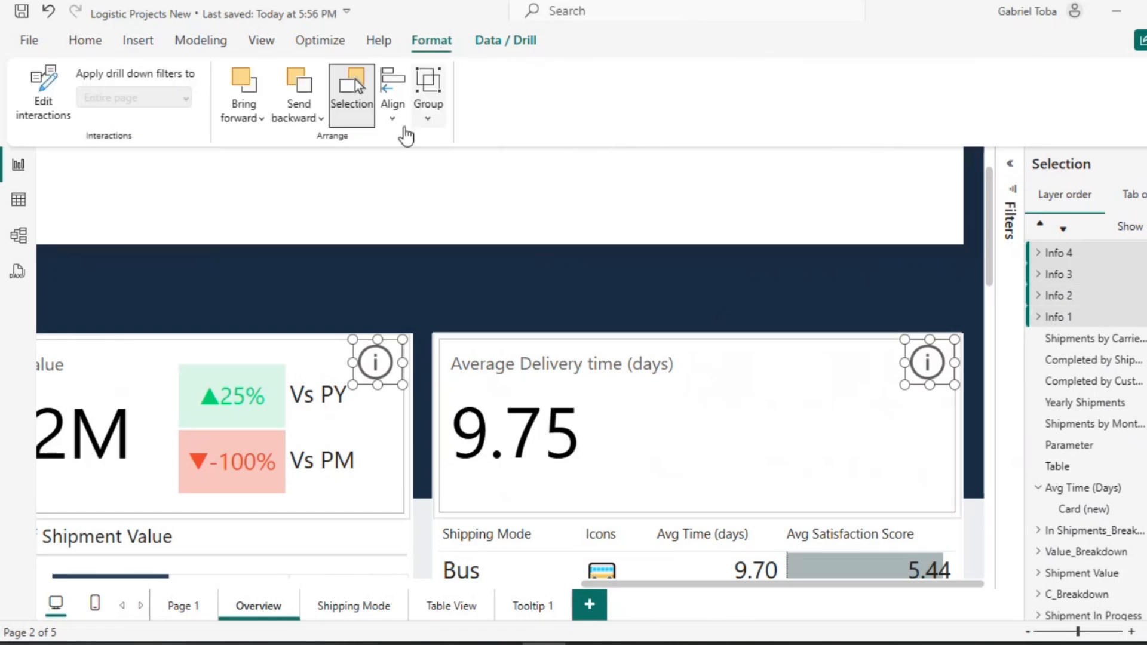
{"action": "left_click", "coordinate": [392, 118]}
{"action": "left_click", "coordinate": [397, 238]}
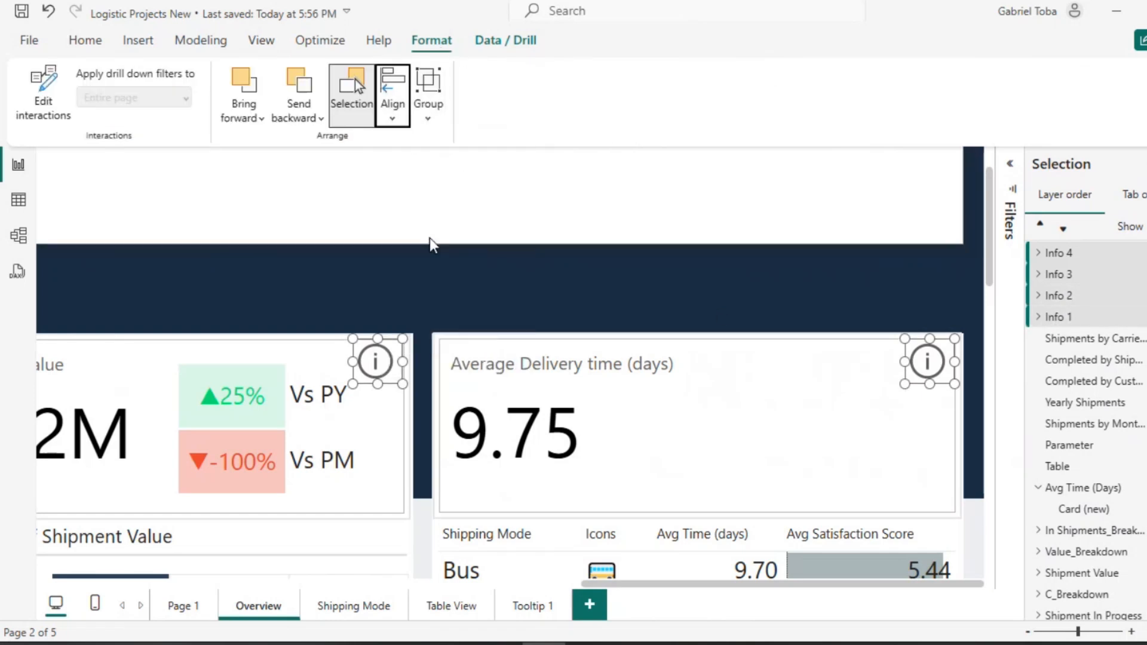
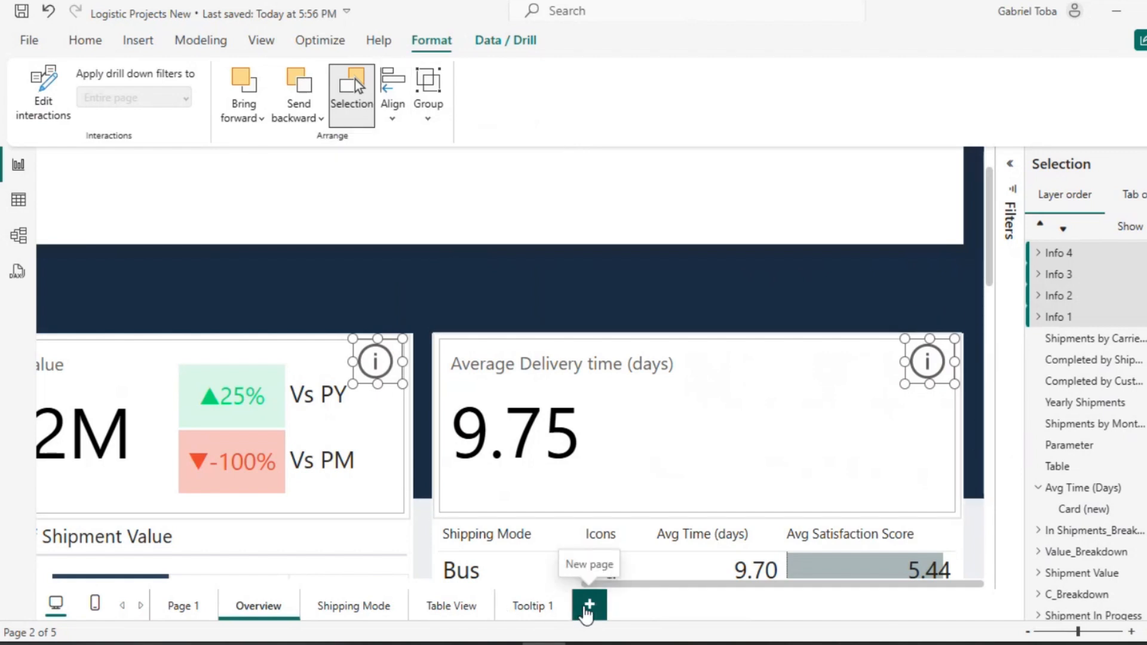
{"action": "left_click", "coordinate": [588, 606]}
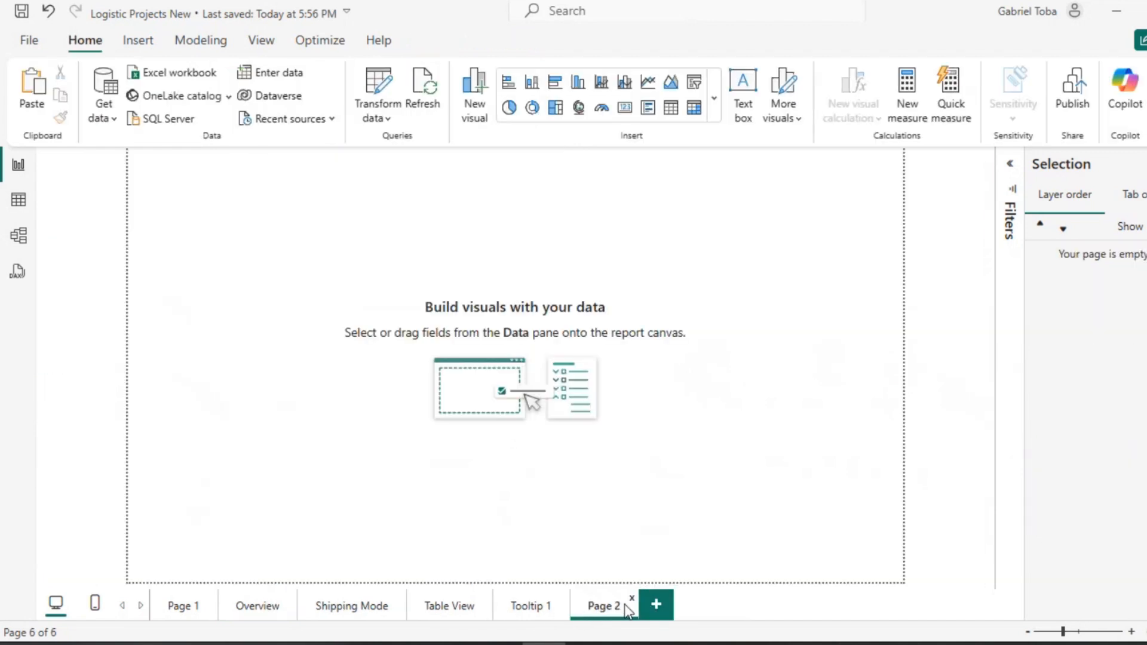
{"action": "right_click", "coordinate": [625, 604]}
{"action": "left_click", "coordinate": [667, 547]}
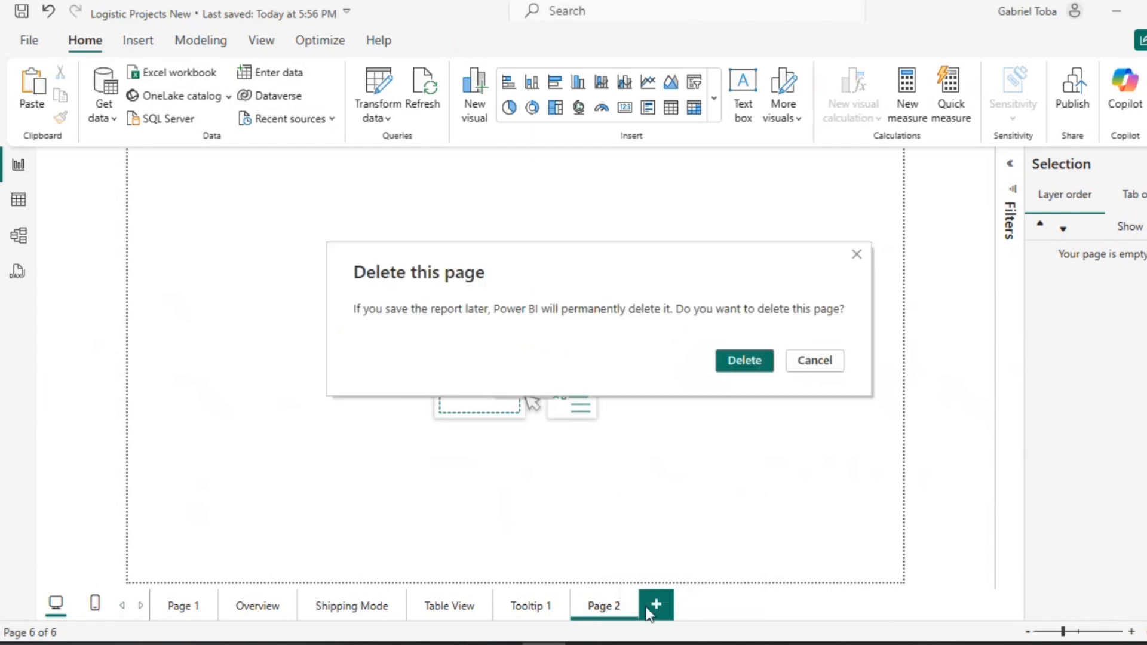
{"action": "left_click", "coordinate": [741, 360]}
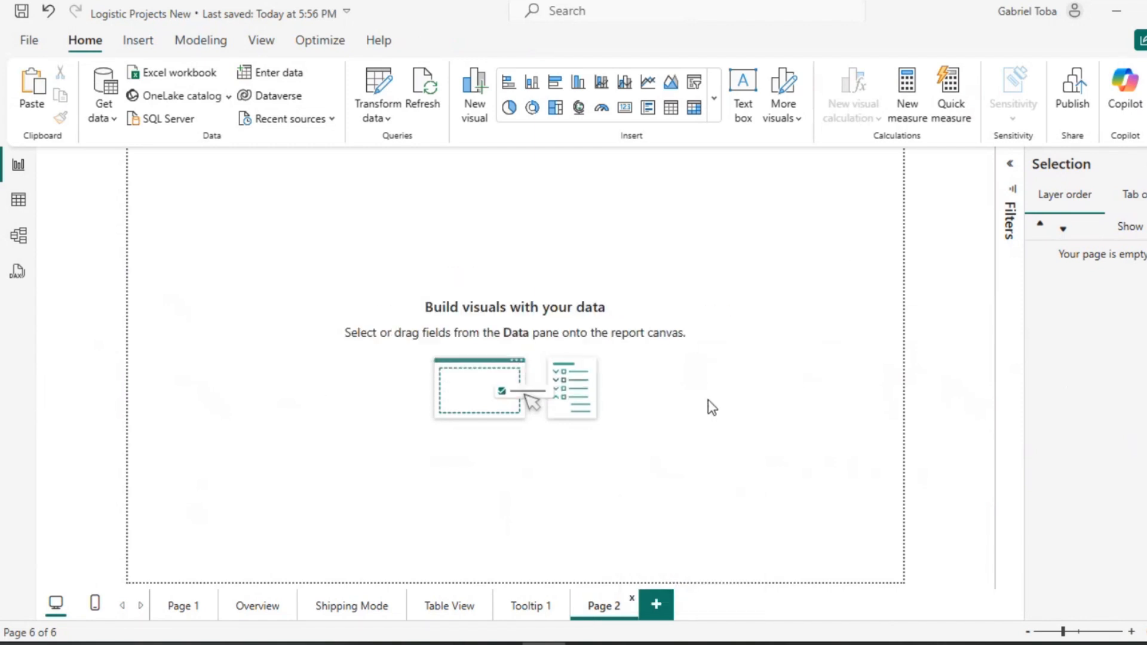
Duplicate the Tooltip 1 page and rename the copy as Tooltip 2.
{"action": "right_click", "coordinate": [535, 609]}
{"action": "left_click", "coordinate": [596, 512]}
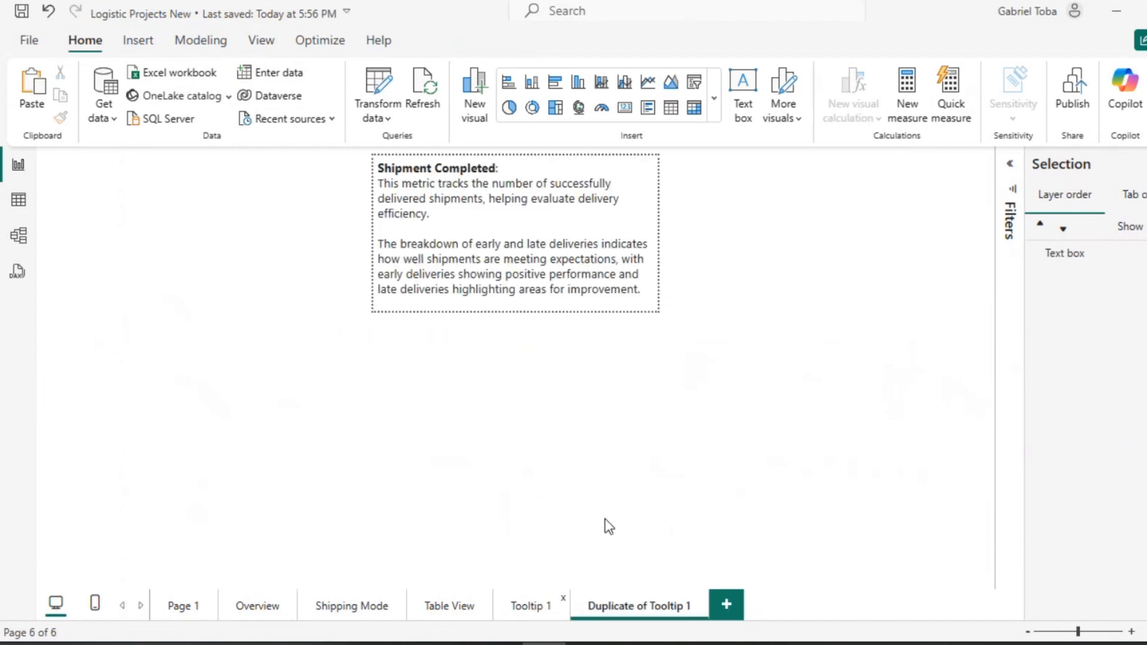
{"action": "double_click", "coordinate": [650, 608]}
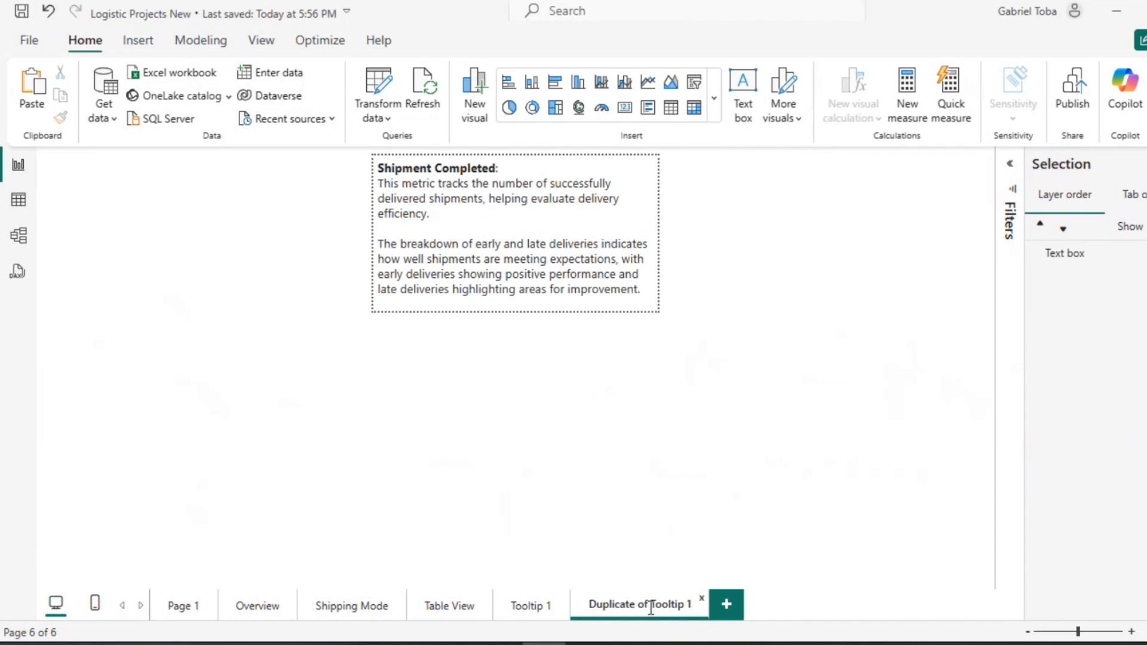
{"action": "key", "text": "ctrl+BackSpace"}
{"action": "key", "text": "ctrl+BackSpace"}
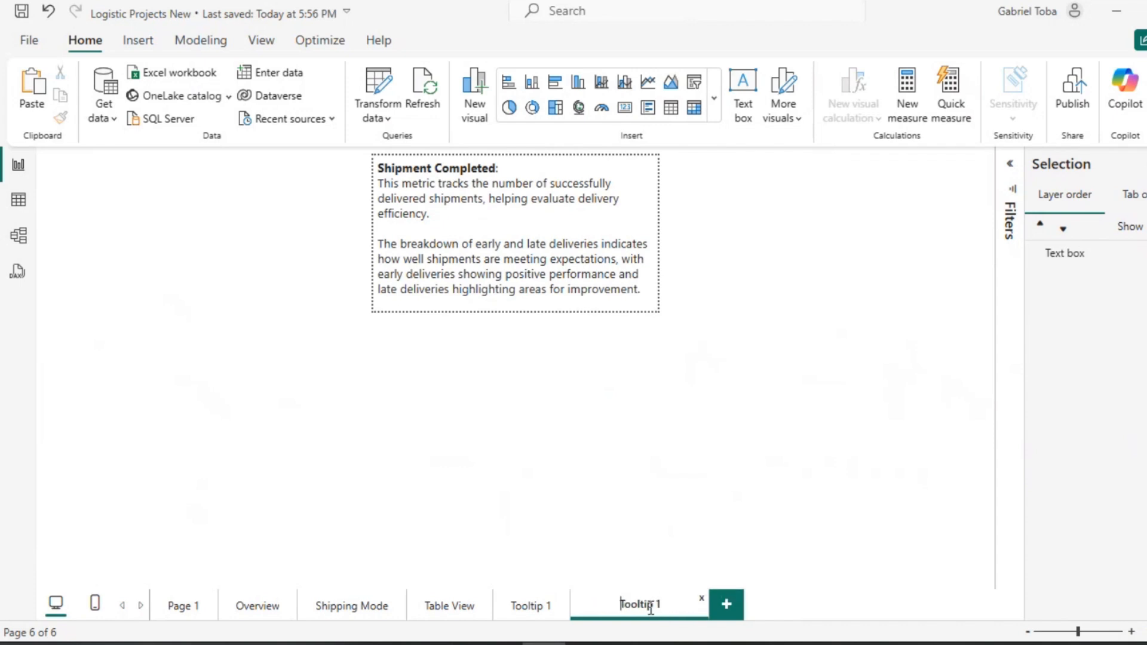
{"action": "key", "text": "BackSpace"}
{"action": "type", "text": "2"}
{"action": "left_click", "coordinate": [543, 613]}
Duplicate the Tooltip 2 page and rename the copy as Tooltip 3.
{"action": "left_click", "coordinate": [607, 612]}
{"action": "right_click", "coordinate": [607, 612]}
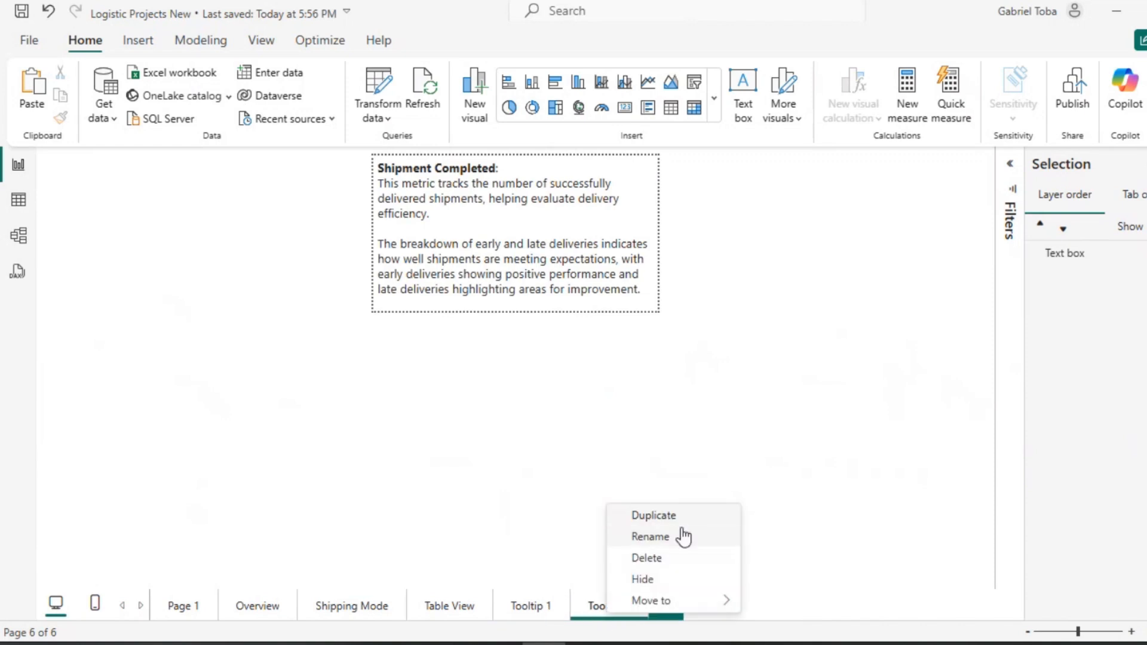
{"action": "left_click", "coordinate": [654, 516]}
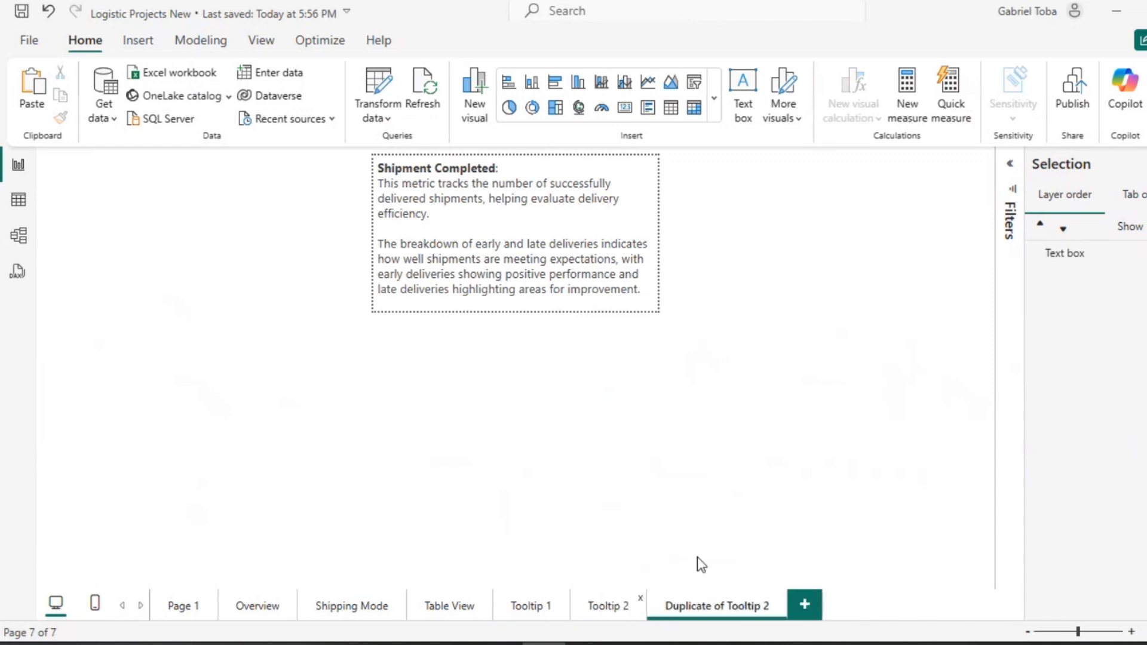
{"action": "double_click", "coordinate": [729, 608]}
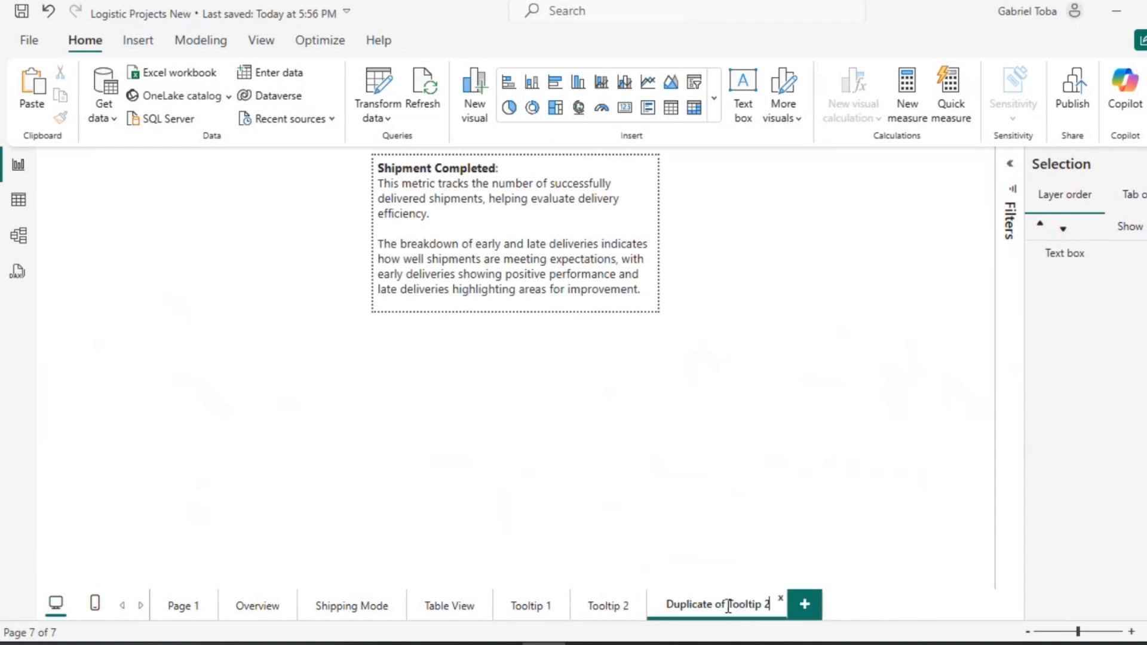
{"action": "key", "text": "ctrl+BackSpace"}
{"action": "key", "text": "ctrl+BackSpace"}
{"action": "key", "text": "Delete"}
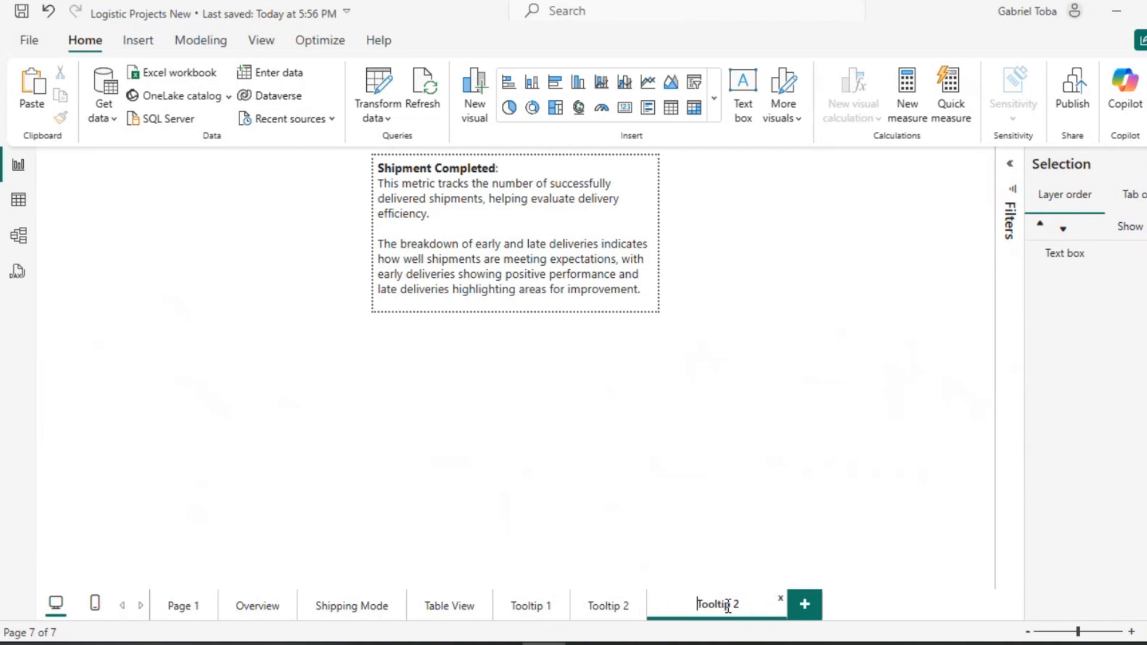
{"action": "key", "text": "BackSpace"}
{"action": "type", "text": "3"}
{"action": "key", "text": "Return"}
{"action": "left_click", "coordinate": [615, 609]}
Duplicate the Tooltip 3 page and rename the copy as Tooltip 4.
{"action": "left_click", "coordinate": [687, 608]}
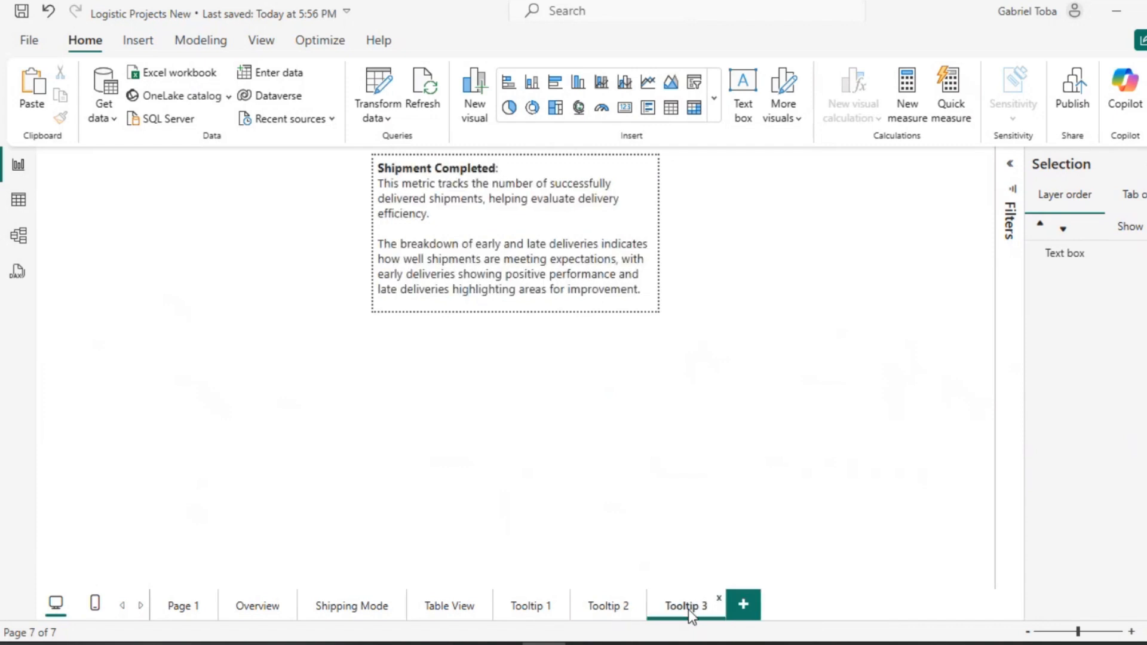
{"action": "right_click", "coordinate": [687, 608]}
{"action": "left_click", "coordinate": [755, 513]}
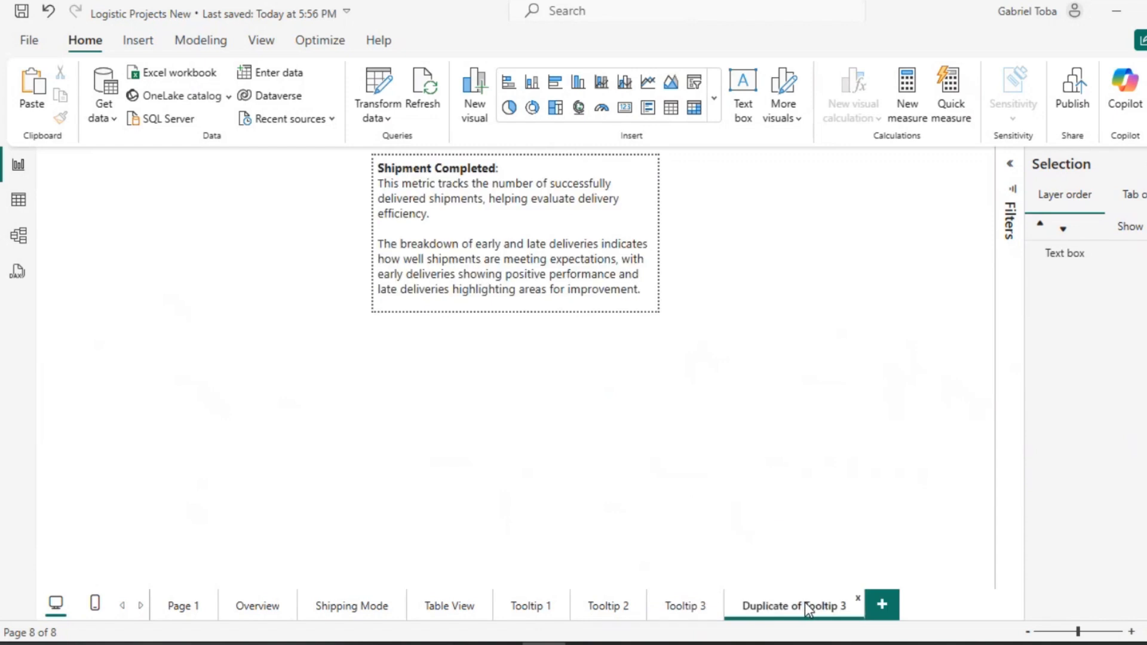
{"action": "double_click", "coordinate": [806, 606]}
{"action": "left_click", "coordinate": [806, 604]}
{"action": "key", "text": "BackSpace"}
{"action": "key", "text": "BackSpace"}
{"action": "key", "text": "BackSpace"}
{"action": "key", "text": "BackSpace"}
{"action": "key", "text": "BackSpace"}
{"action": "key", "text": "BackSpace"}
{"action": "key", "text": "BackSpace"}
{"action": "key", "text": "BackSpace"}
{"action": "key", "text": "BackSpace"}
{"action": "key", "text": "BackSpace"}
{"action": "key", "text": "BackSpace"}
{"action": "key", "text": "BackSpace"}
{"action": "key", "text": "BackSpace"}
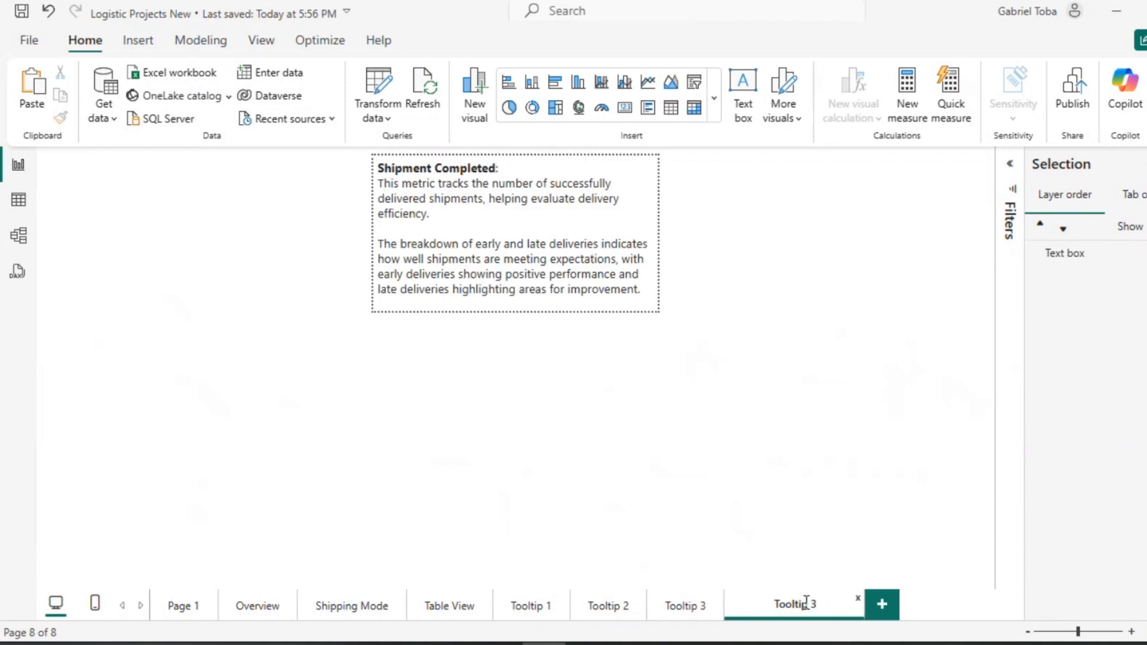
{"action": "key", "text": "BackSpace"}
{"action": "type", "text": "4"}
Switch to the Project report and KPI details Word document and copy the Shipments in Progress heading and description under TOOLTIP 2.
{"action": "mouse_move", "coordinate": [412, 641]}
{"action": "left_click", "coordinate": [253, 591]}
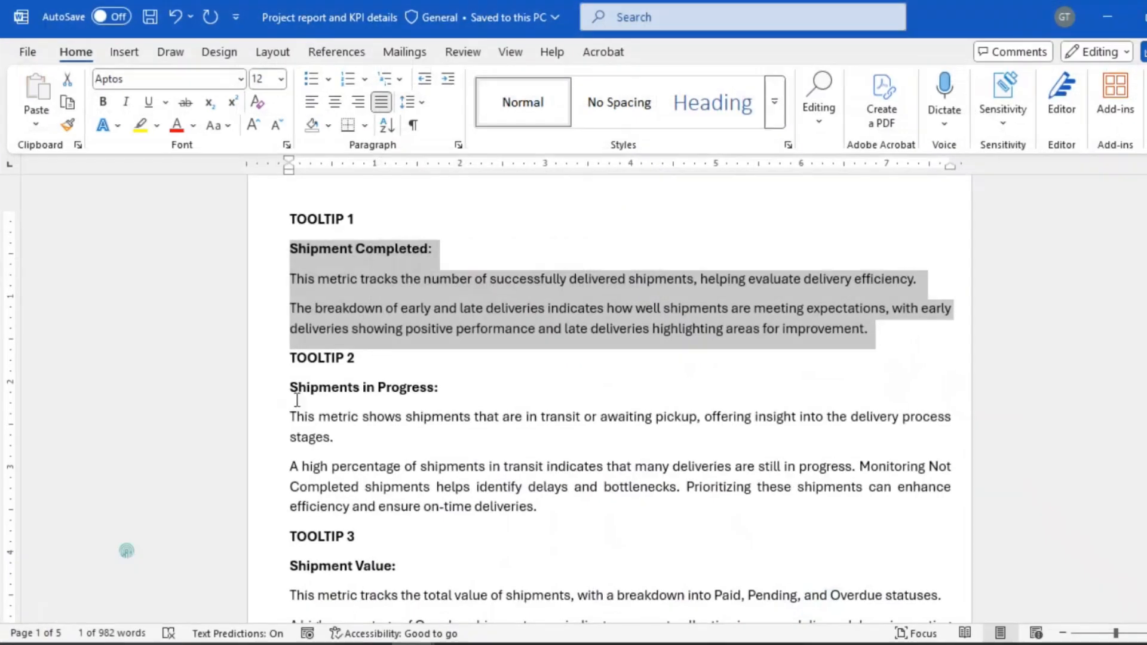
{"action": "left_click_drag", "start_coordinate": [291, 389], "coordinate": [546, 506]}
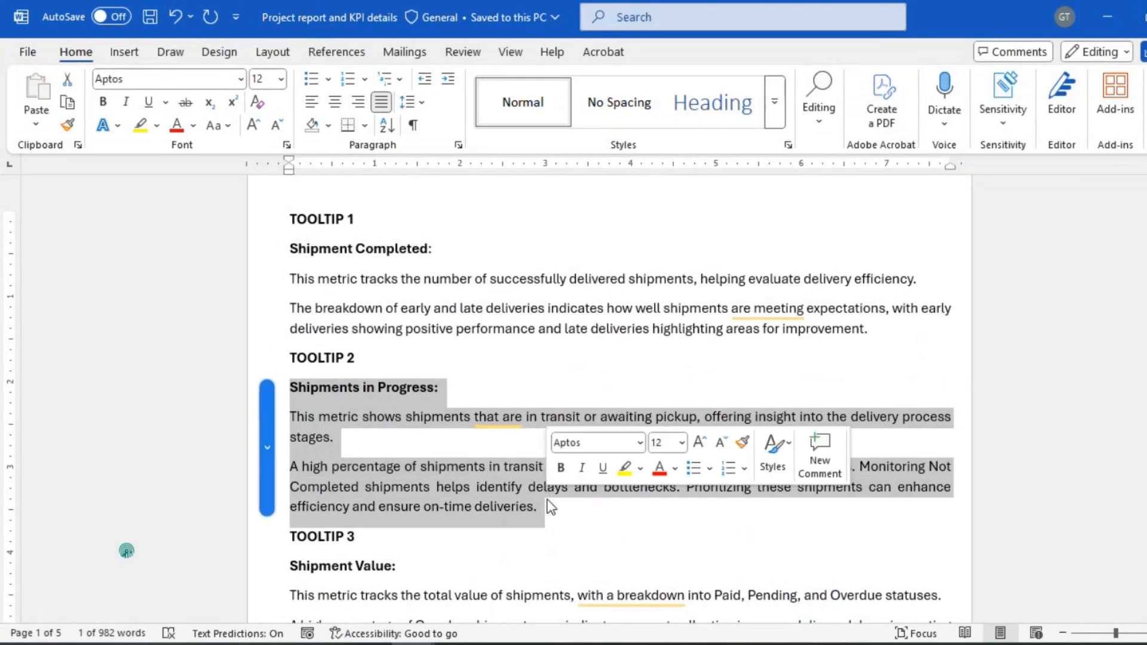
{"action": "key", "text": "ctrl+c"}
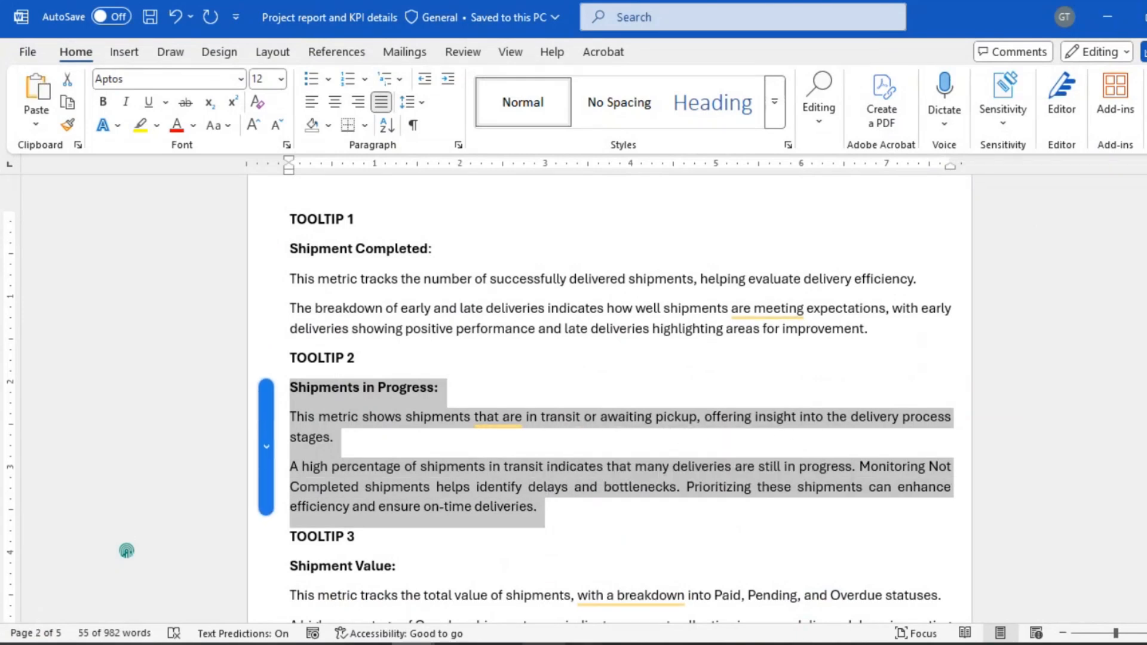
Switch back to Power BI and replace the text box content on the Tooltip 2 page with the copied Shipments in Progress text.
{"action": "left_click", "coordinate": [542, 643]}
{"action": "left_click", "coordinate": [608, 607]}
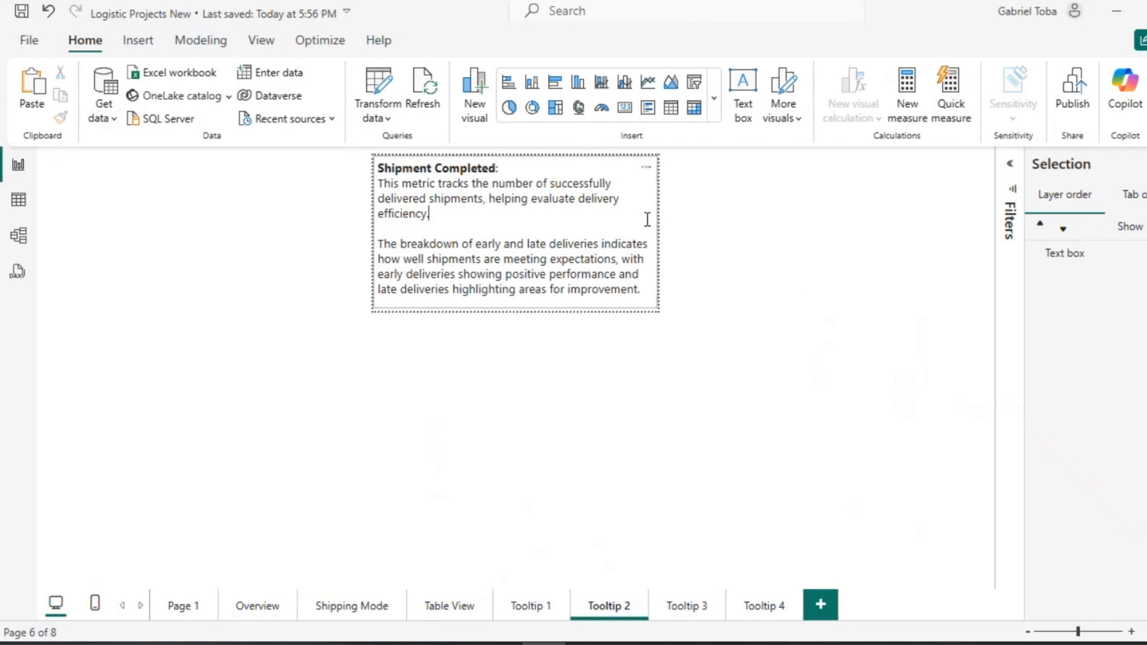
{"action": "left_click", "coordinate": [506, 243]}
{"action": "key", "text": "ctrl+a"}
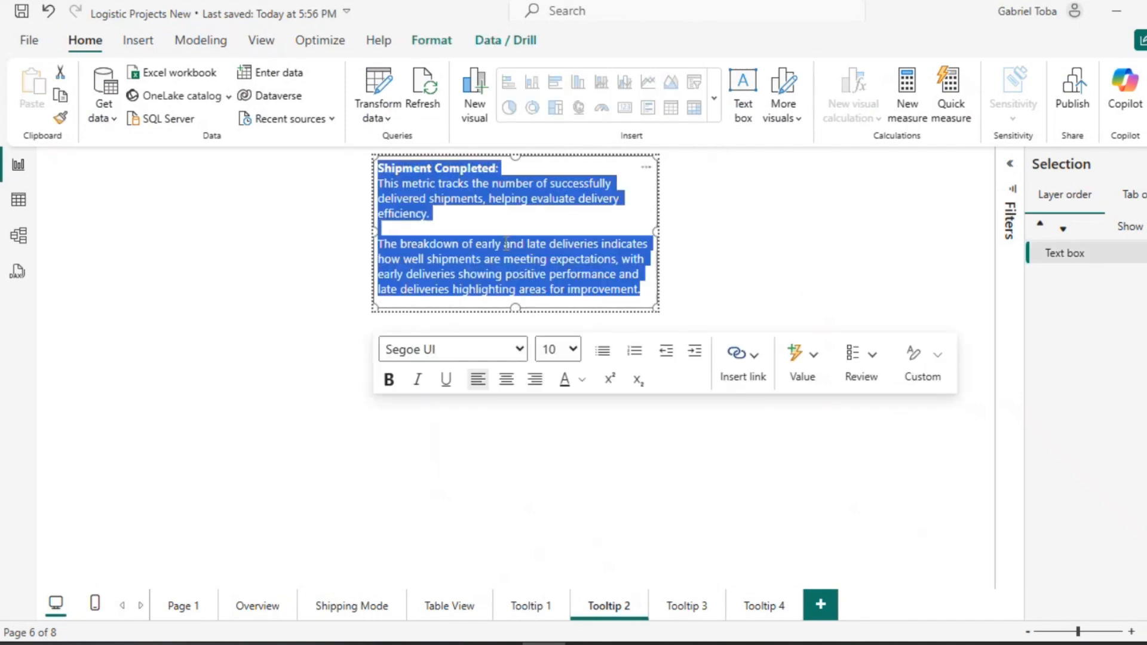
{"action": "key", "text": "ctrl+v"}
{"action": "scroll", "coordinate": [502, 233], "scroll_direction": "up", "scroll_amount": 3}
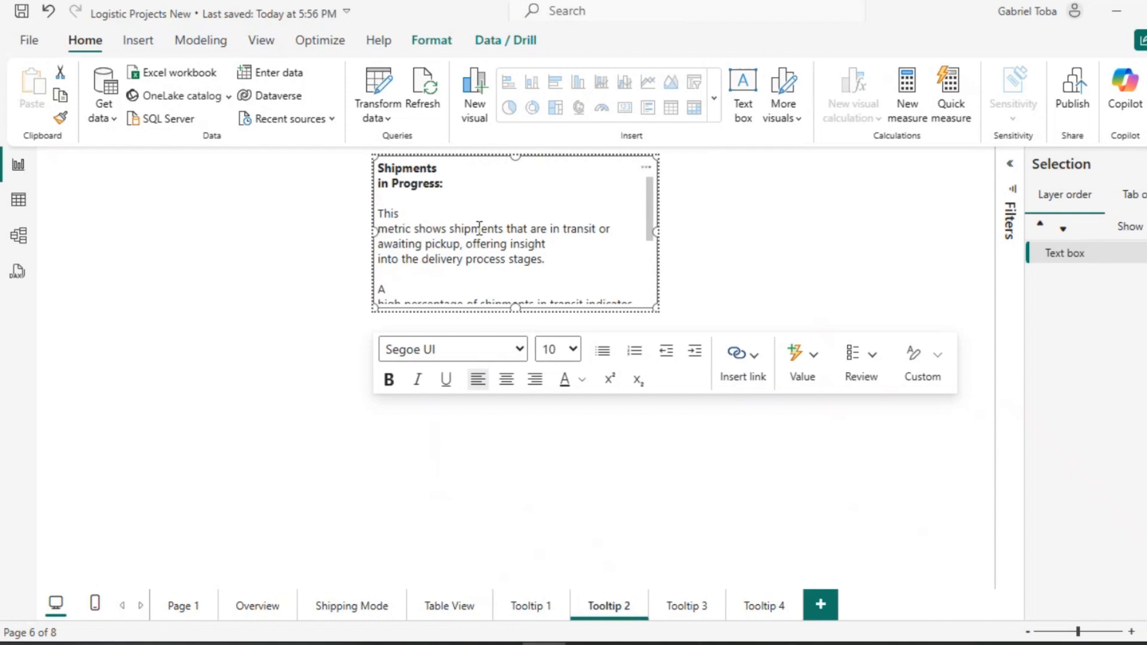
Remove the stray line breaks inside the Shipments in Progress heading and the first paragraph of the text box.
{"action": "left_click", "coordinate": [379, 182]}
{"action": "key", "text": "BackSpace"}
{"action": "left_click", "coordinate": [378, 214]}
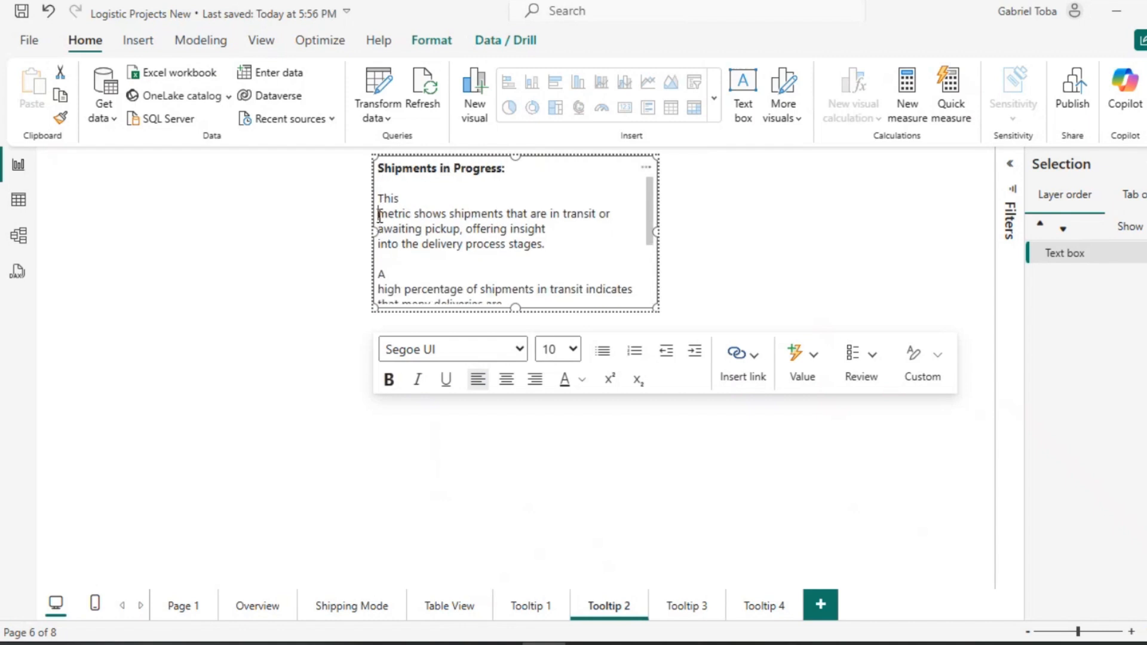
{"action": "key", "text": "BackSpace"}
{"action": "left_click", "coordinate": [378, 216]}
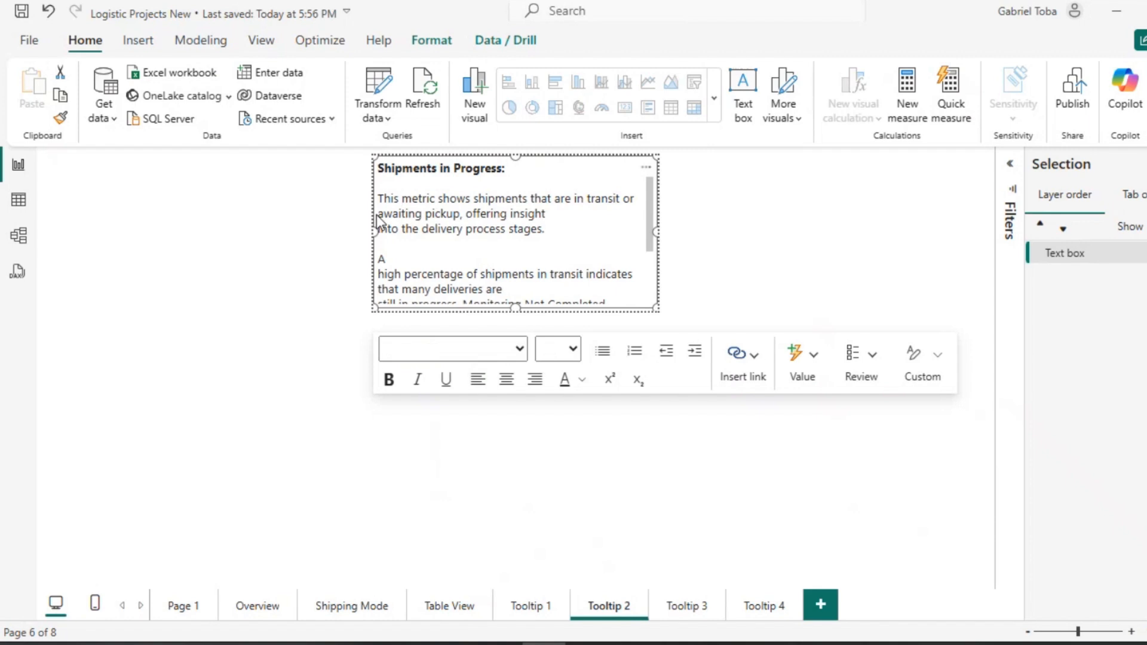
{"action": "left_click", "coordinate": [381, 215]}
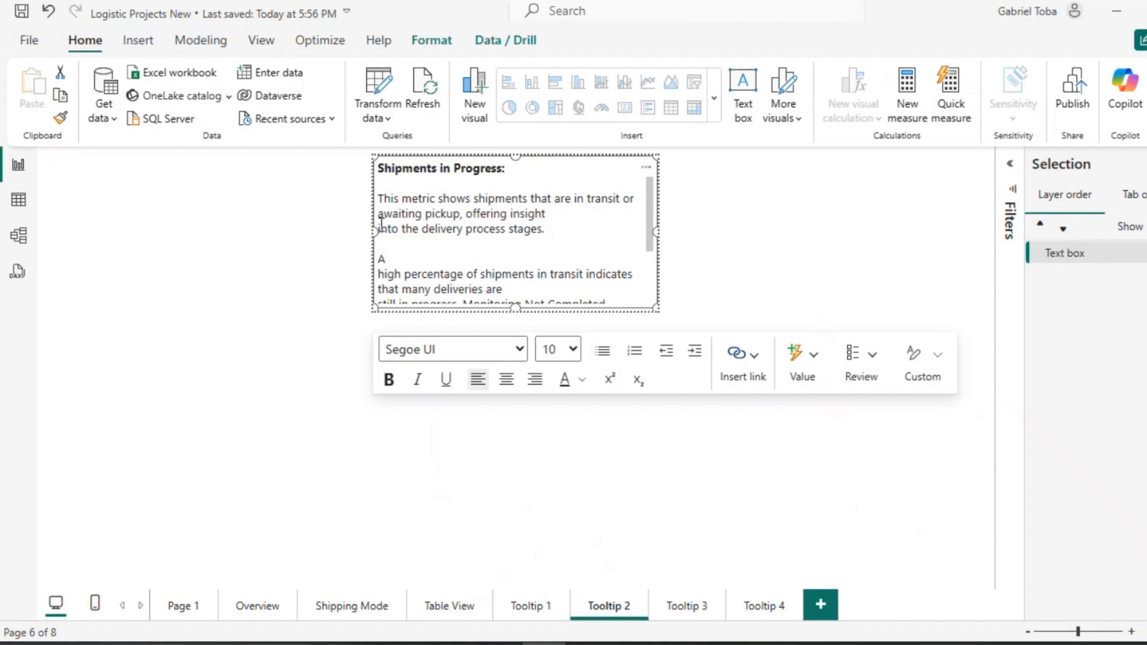
{"action": "left_click", "coordinate": [381, 222]}
{"action": "key", "text": "BackSpace"}
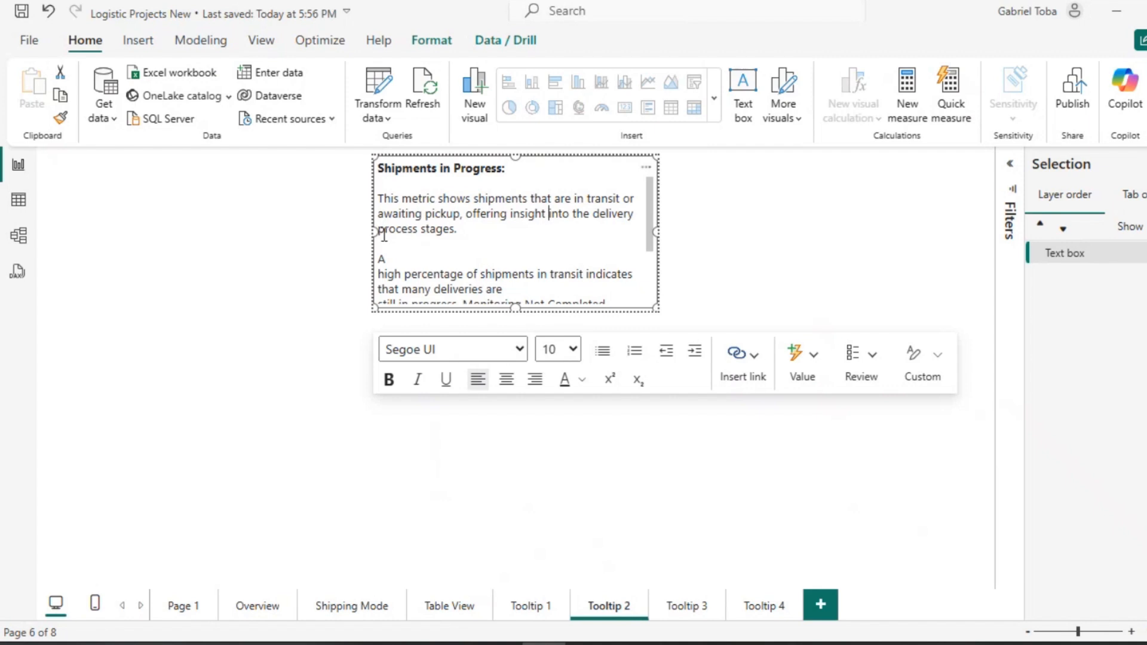
{"action": "left_click", "coordinate": [382, 230]}
Remove the stray line breaks within the paragraph starting "A high percentage of shipments" so that its sentences run continuously.
{"action": "left_click", "coordinate": [379, 273]}
{"action": "key", "text": "BackSpace"}
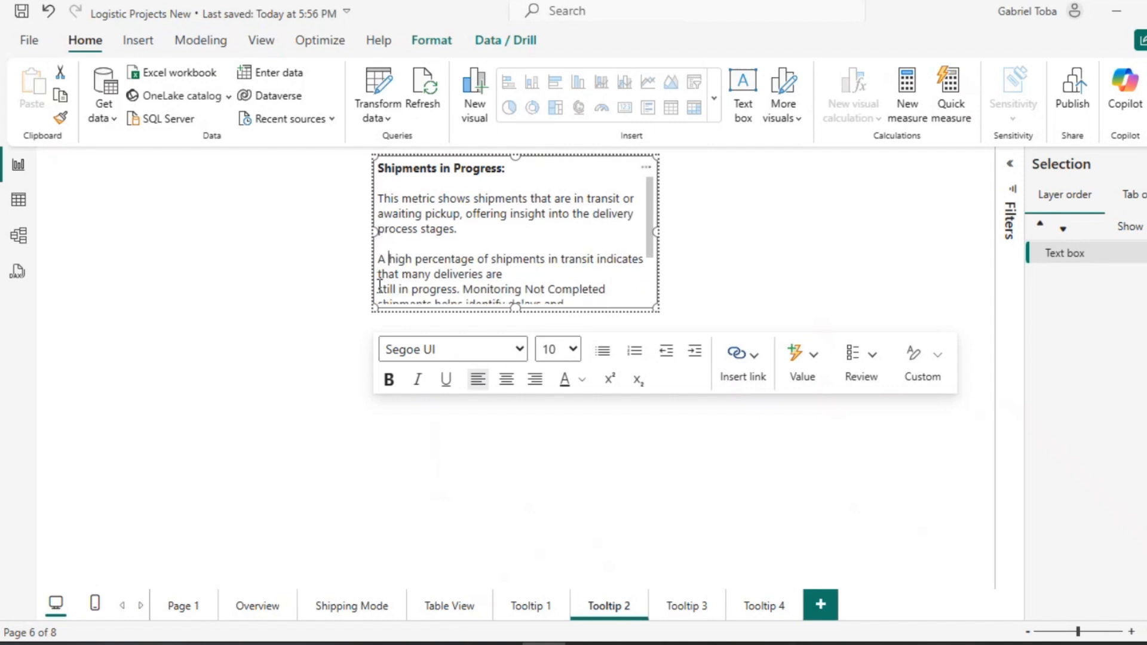
{"action": "left_click", "coordinate": [379, 290]}
{"action": "key", "text": "BackSpace"}
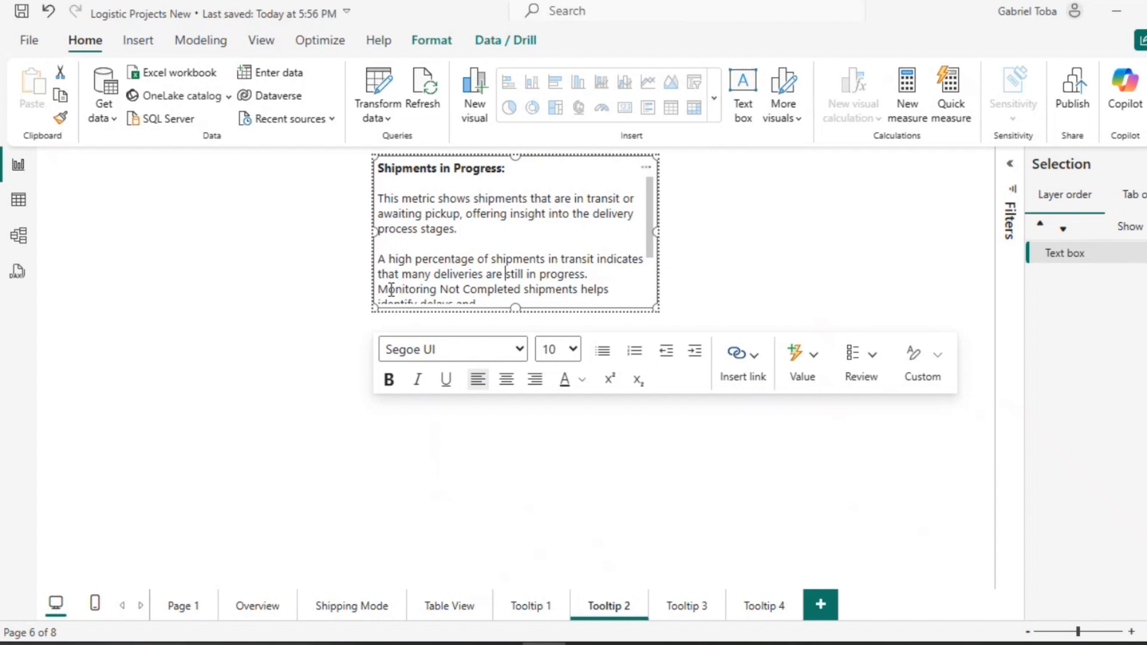
{"action": "scroll", "coordinate": [389, 290], "scroll_direction": "down", "scroll_amount": 2}
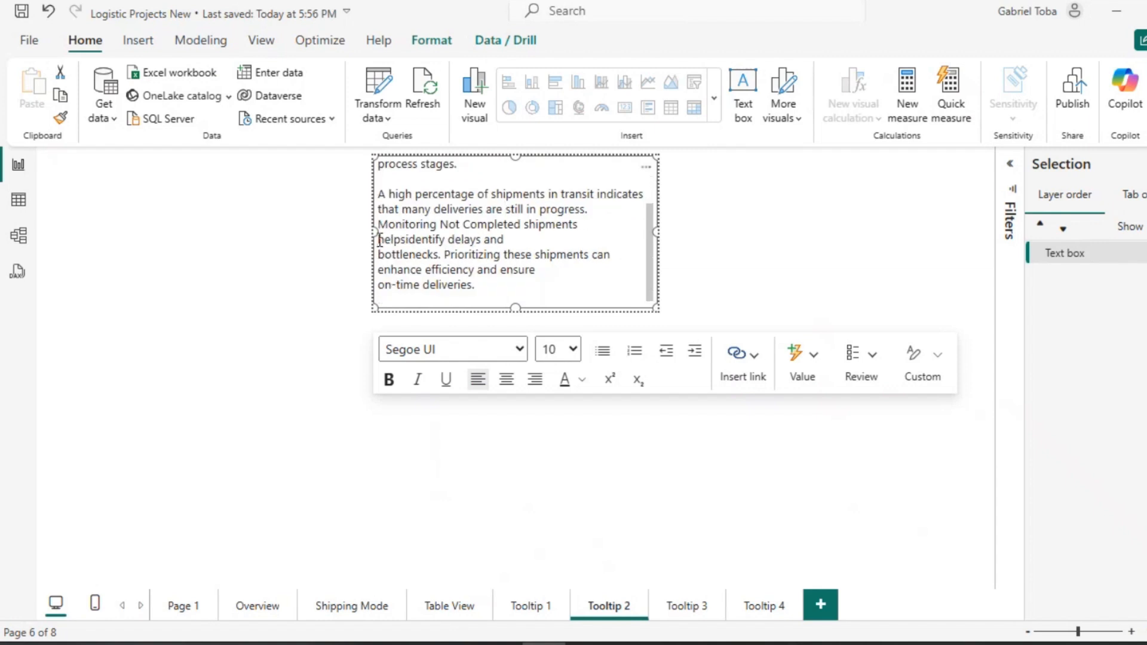
{"action": "left_click", "coordinate": [380, 255]}
{"action": "key", "text": "BackSpace"}
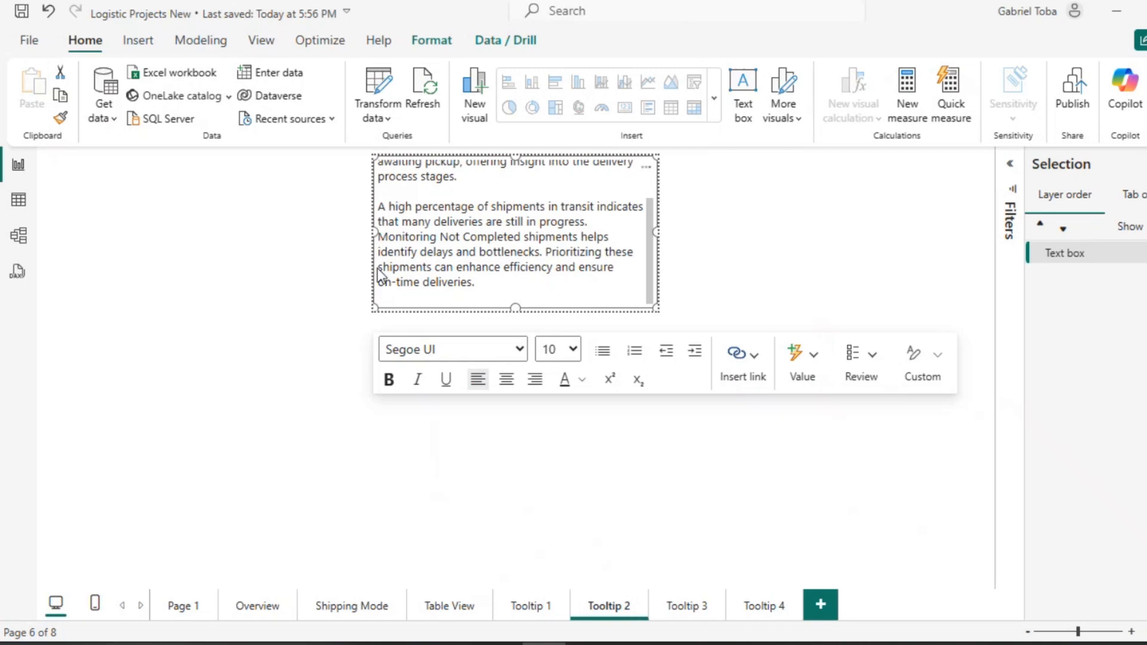
{"action": "left_click_drag", "start_coordinate": [378, 268], "coordinate": [382, 269]}
{"action": "key", "text": "BackSpace"}
{"action": "key", "text": "BackSpace"}
{"action": "left_click", "coordinate": [381, 238]}
{"action": "key", "text": "BackSpace"}
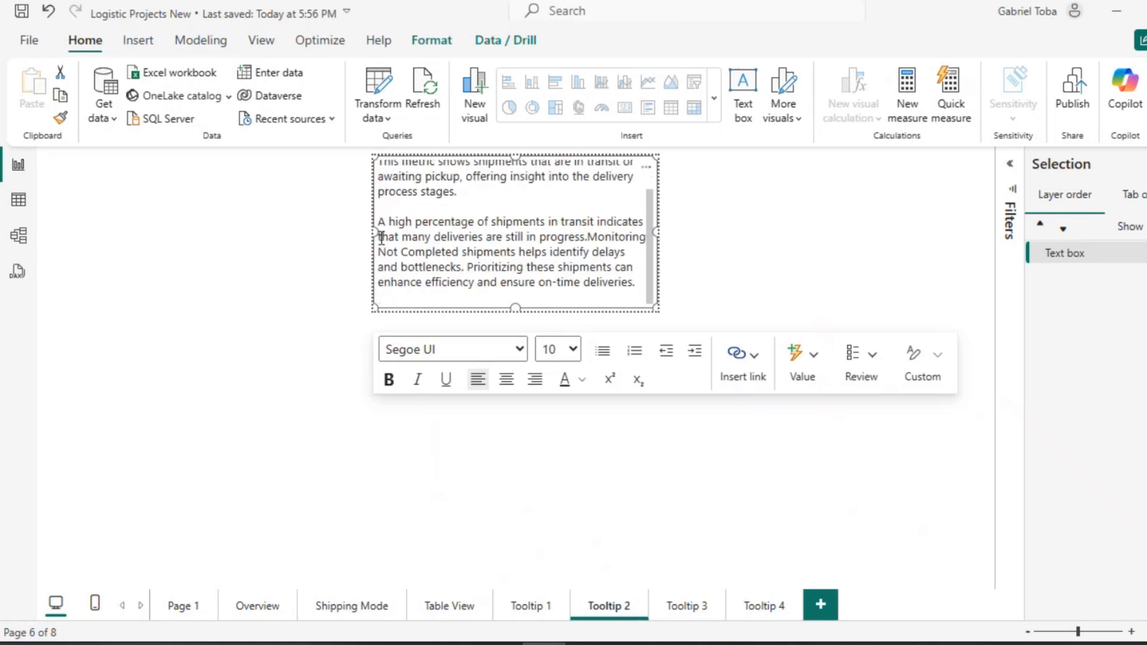
{"action": "left_click", "coordinate": [687, 317]}
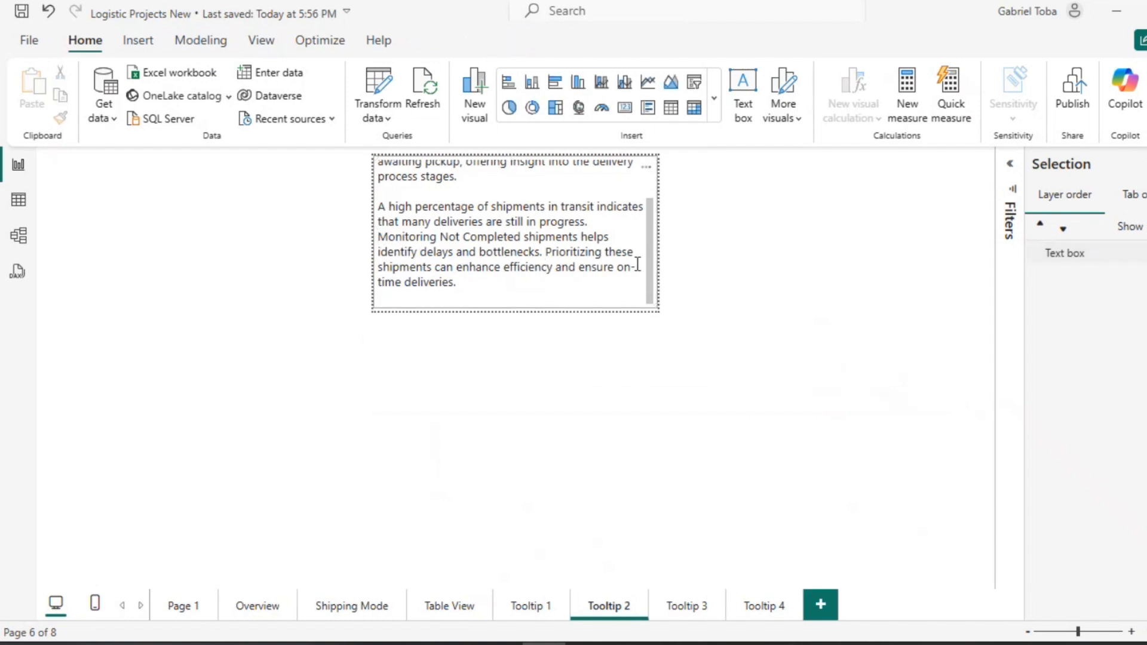
Set the Tooltip 2 page's canvas height to 200 px.
{"action": "left_click", "coordinate": [547, 218]}
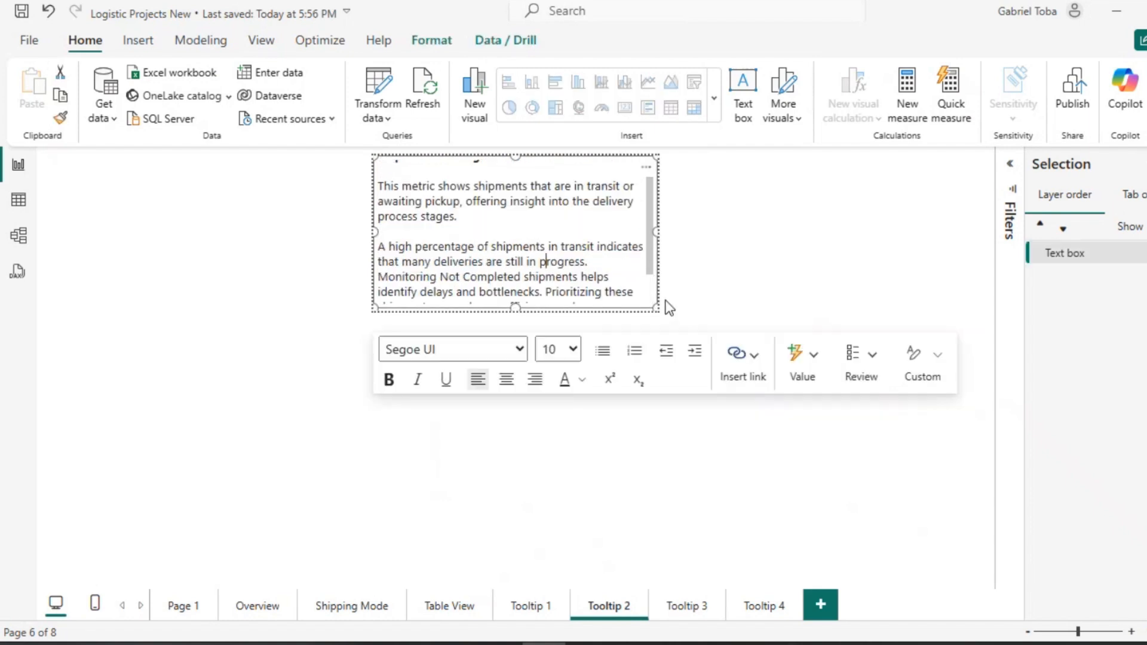
{"action": "left_click", "coordinate": [771, 274]}
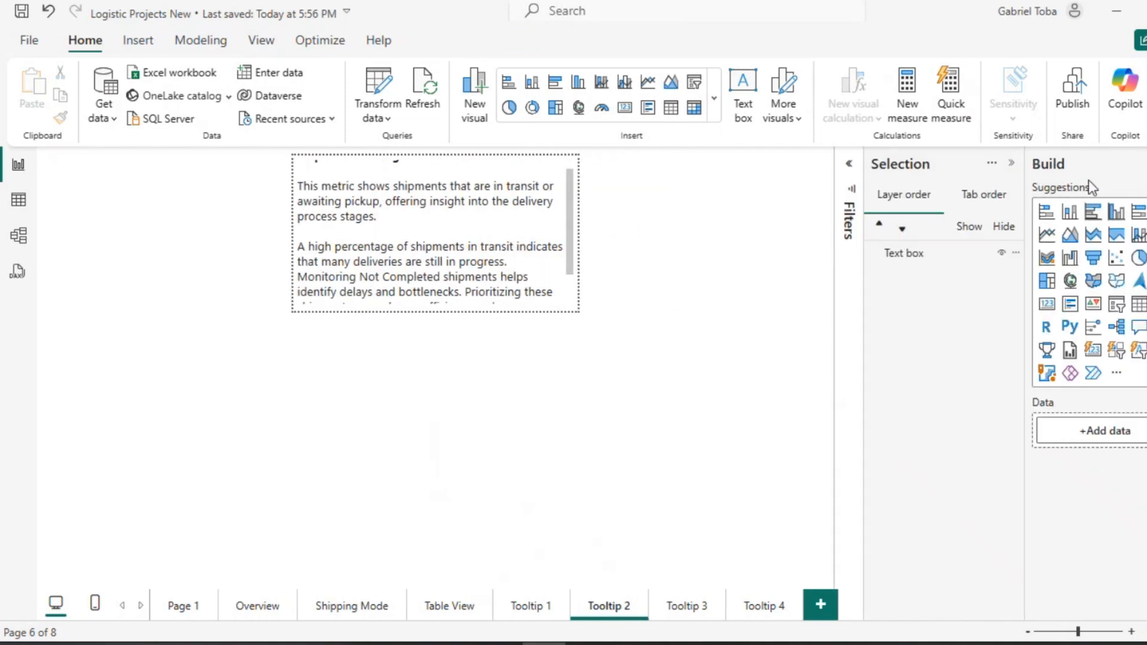
{"action": "left_click", "coordinate": [1145, 223]}
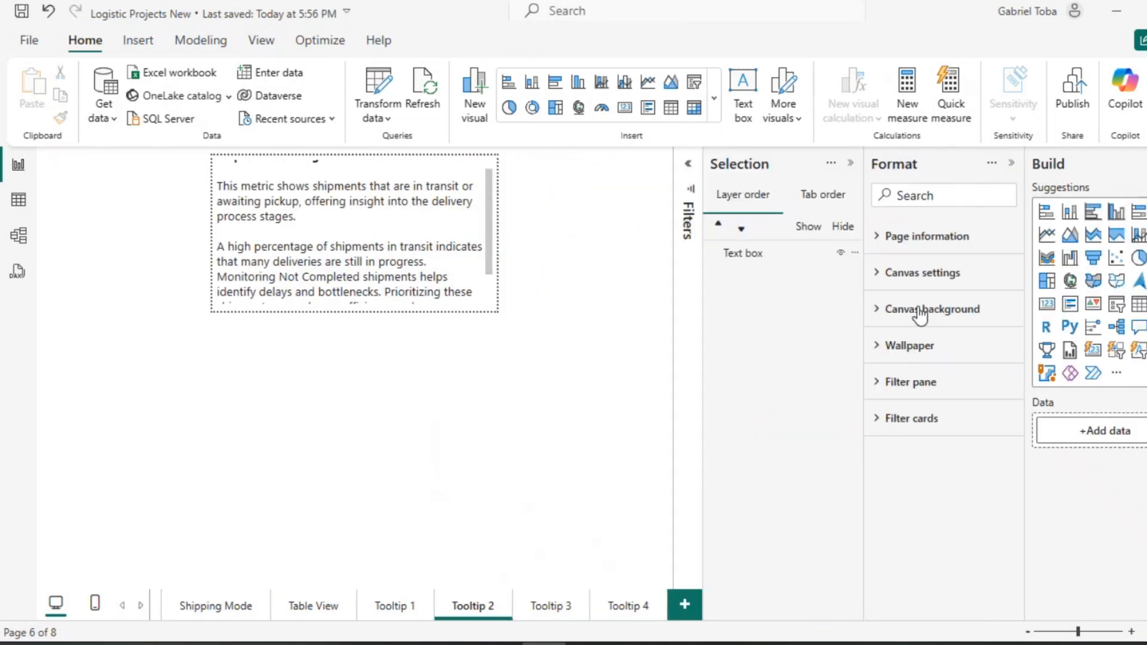
{"action": "left_click", "coordinate": [871, 316]}
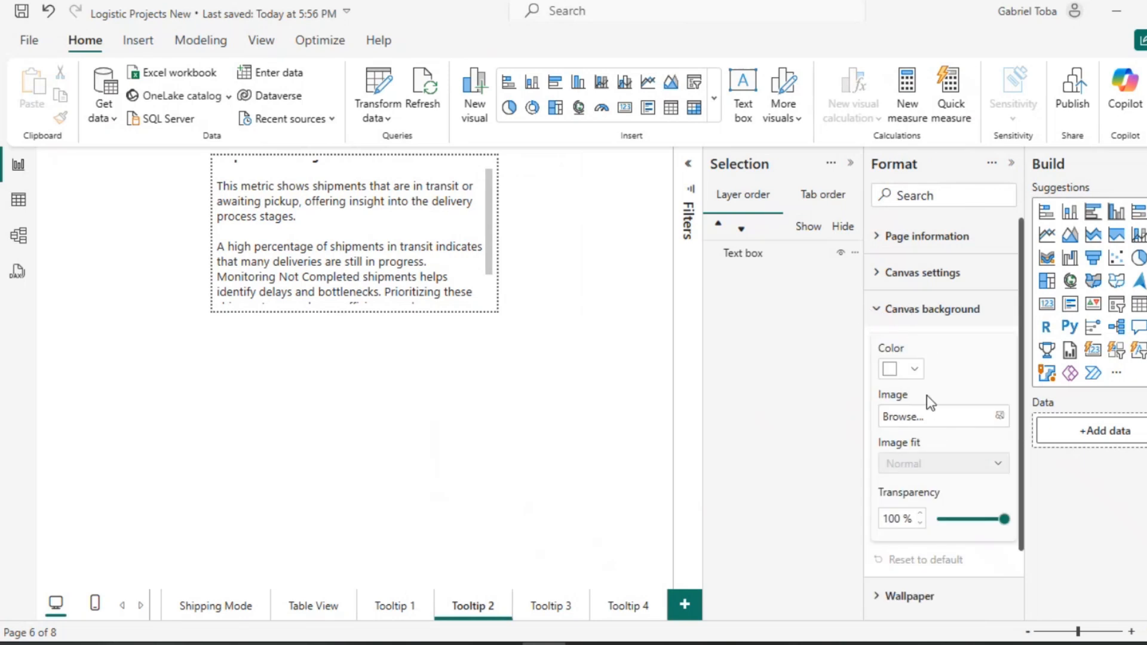
{"action": "left_click", "coordinate": [879, 310]}
{"action": "left_click", "coordinate": [880, 272]}
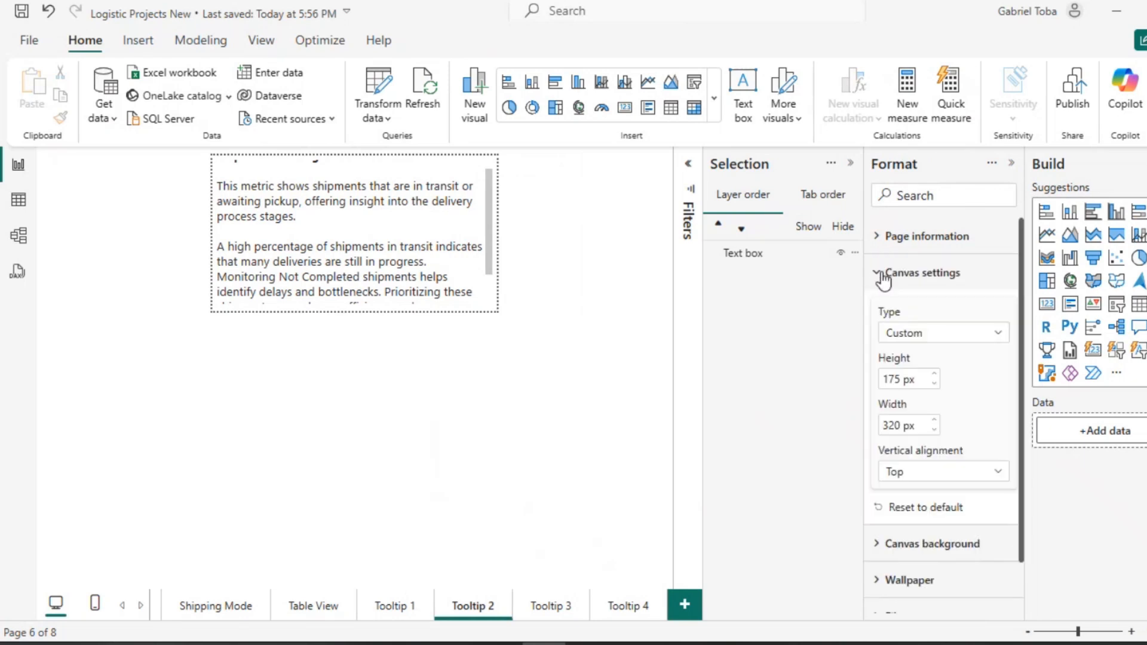
{"action": "double_click", "coordinate": [901, 380]}
{"action": "type", "text": "200"}
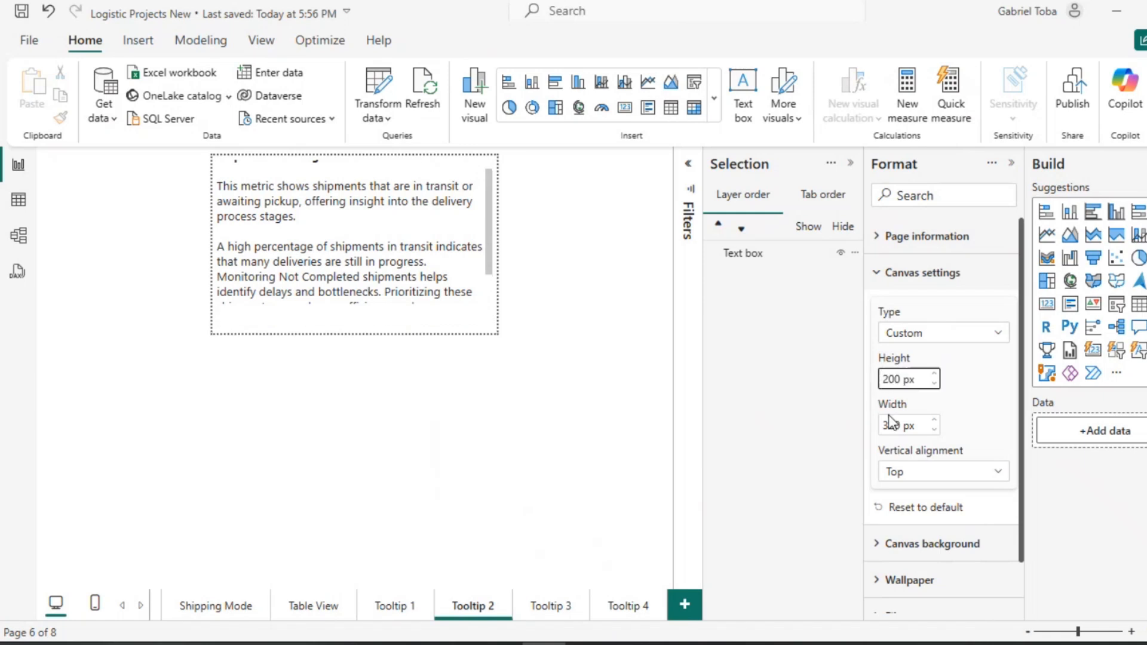
Extend the text box down to the lower edge of the Tooltip 2 canvas.
{"action": "left_click", "coordinate": [468, 292]}
{"action": "left_click_drag", "start_coordinate": [355, 312], "coordinate": [355, 333]}
{"action": "scroll", "coordinate": [333, 261], "scroll_direction": "up", "scroll_amount": 1}
{"action": "scroll", "coordinate": [333, 261], "scroll_direction": "down", "scroll_amount": 1}
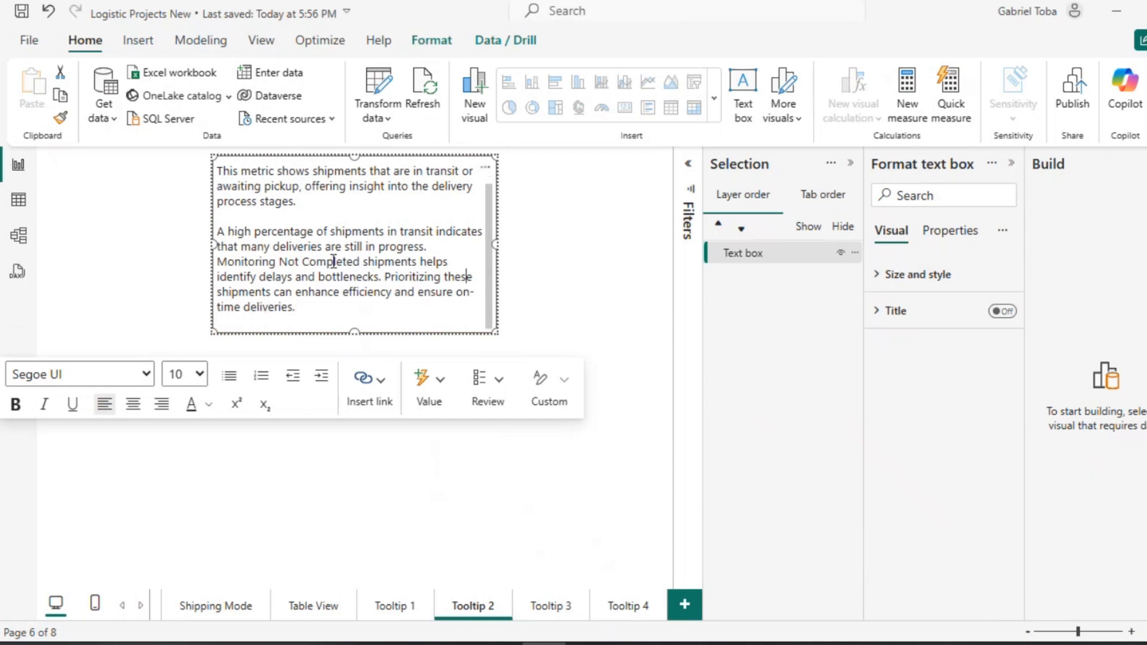
{"action": "scroll", "coordinate": [333, 262], "scroll_direction": "up", "scroll_amount": 1}
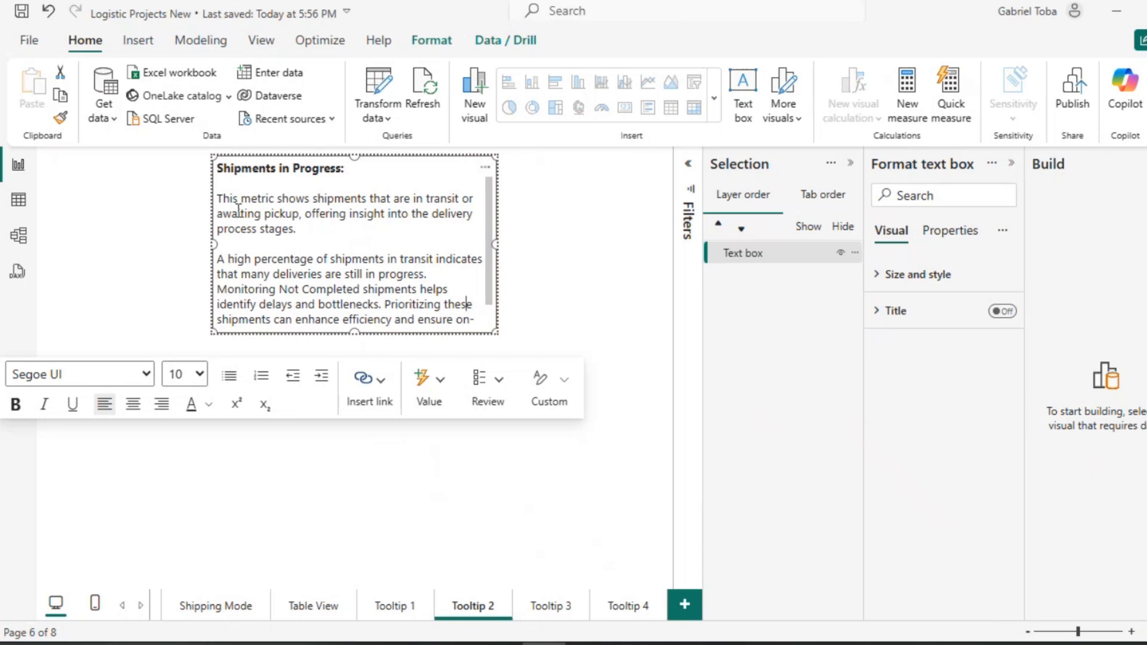
Delete the blank line under the Shipments in Progress heading and keep a single blank line between the two paragraphs.
{"action": "left_click", "coordinate": [231, 186]}
{"action": "key", "text": "BackSpace"}
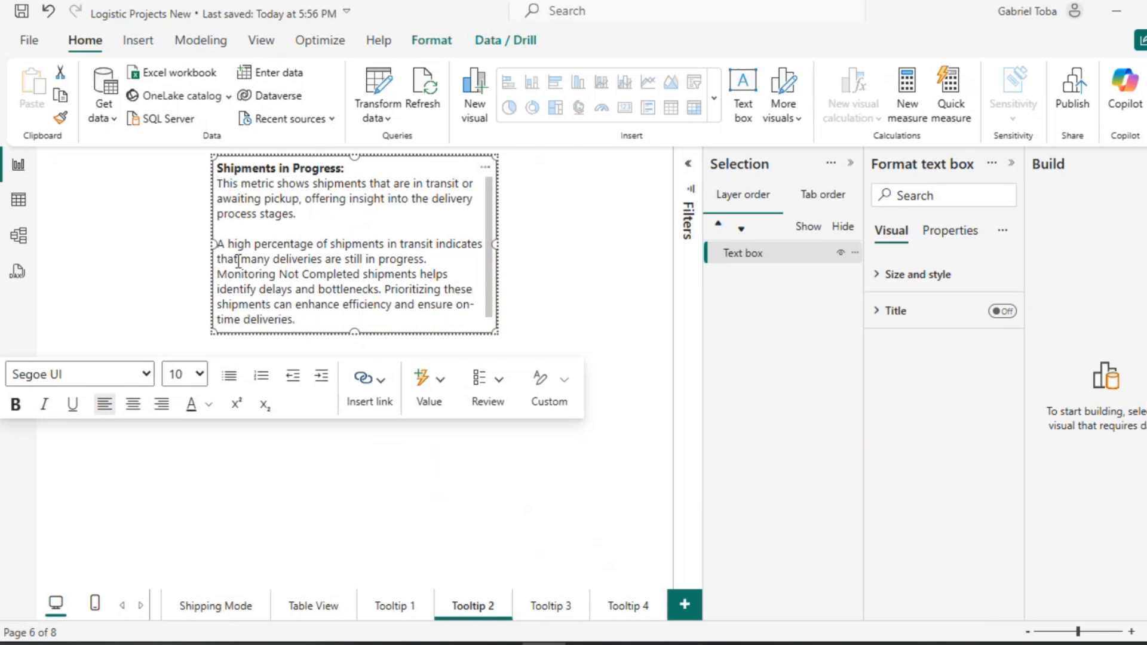
{"action": "left_click", "coordinate": [219, 244]}
{"action": "key", "text": "BackSpace"}
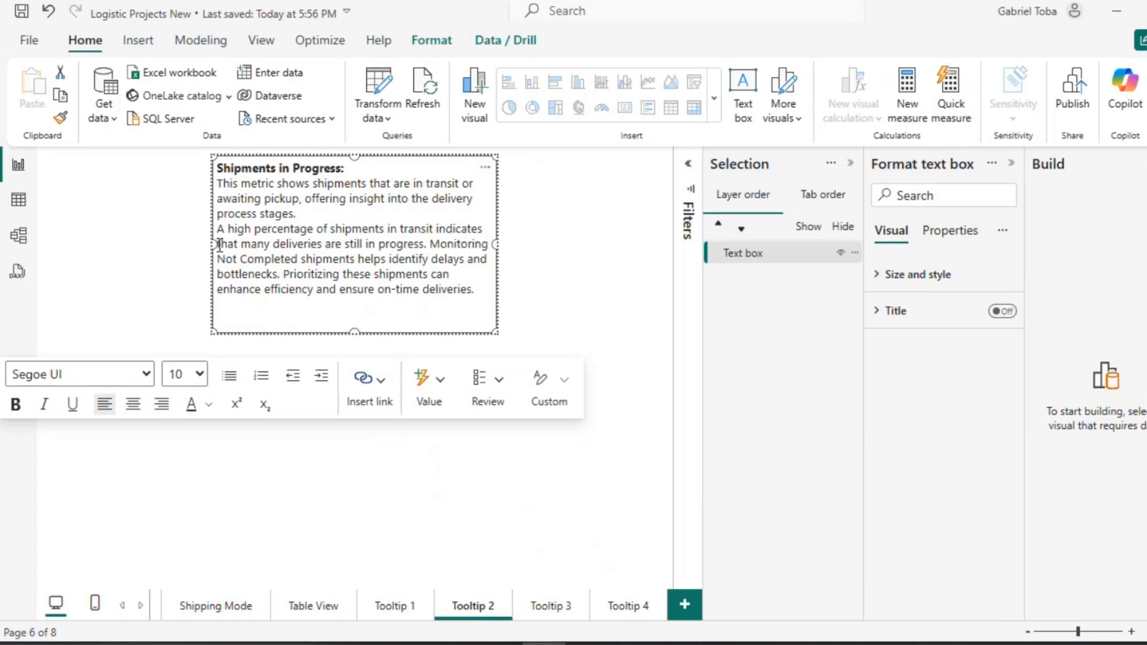
{"action": "key", "text": "Return"}
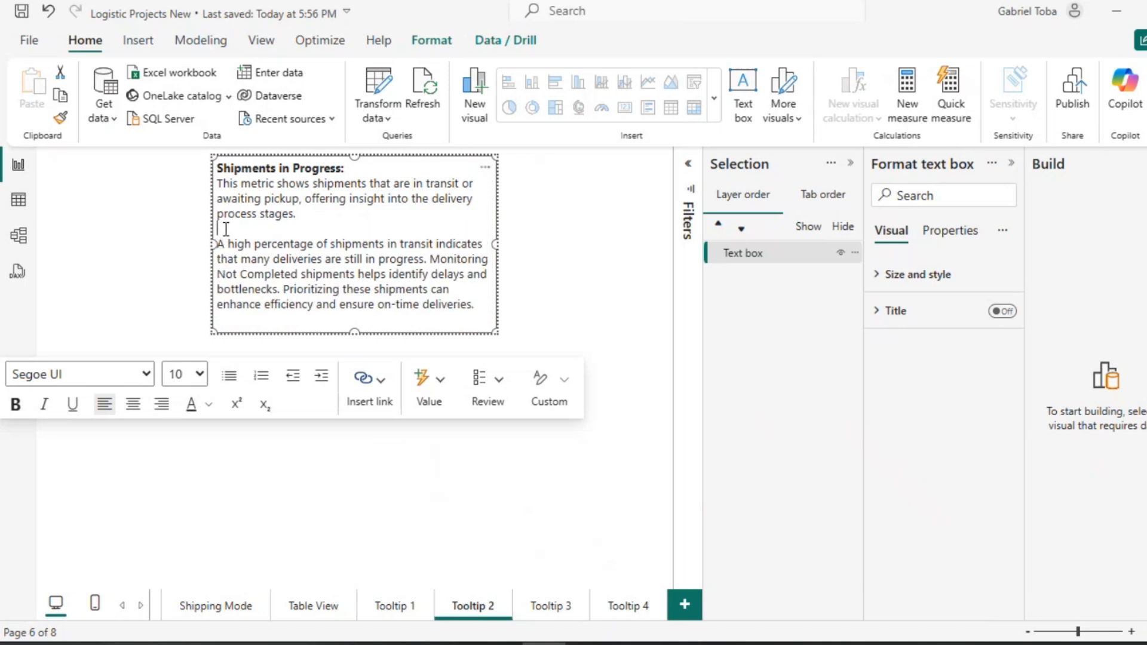
Shorten the text box to a height of about 183, so it ends just below the last line of text.
{"action": "left_click", "coordinate": [200, 375]}
{"action": "left_click", "coordinate": [172, 39]}
{"action": "left_click", "coordinate": [242, 318]}
{"action": "left_click_drag", "start_coordinate": [351, 330], "coordinate": [356, 319]}
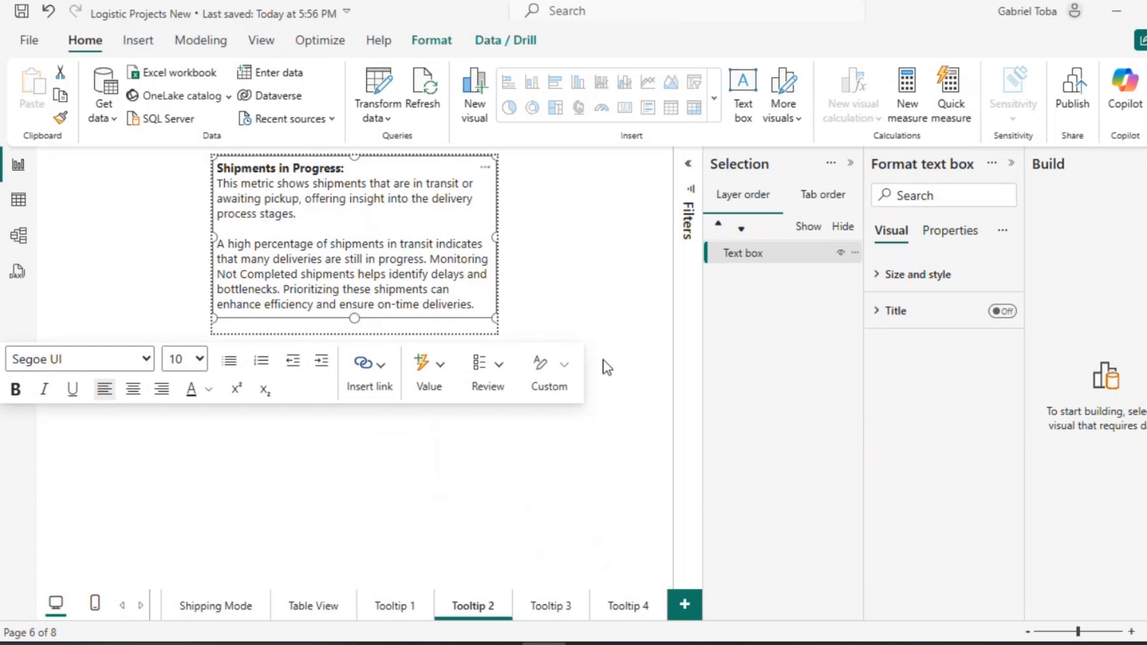
{"action": "left_click", "coordinate": [542, 325]}
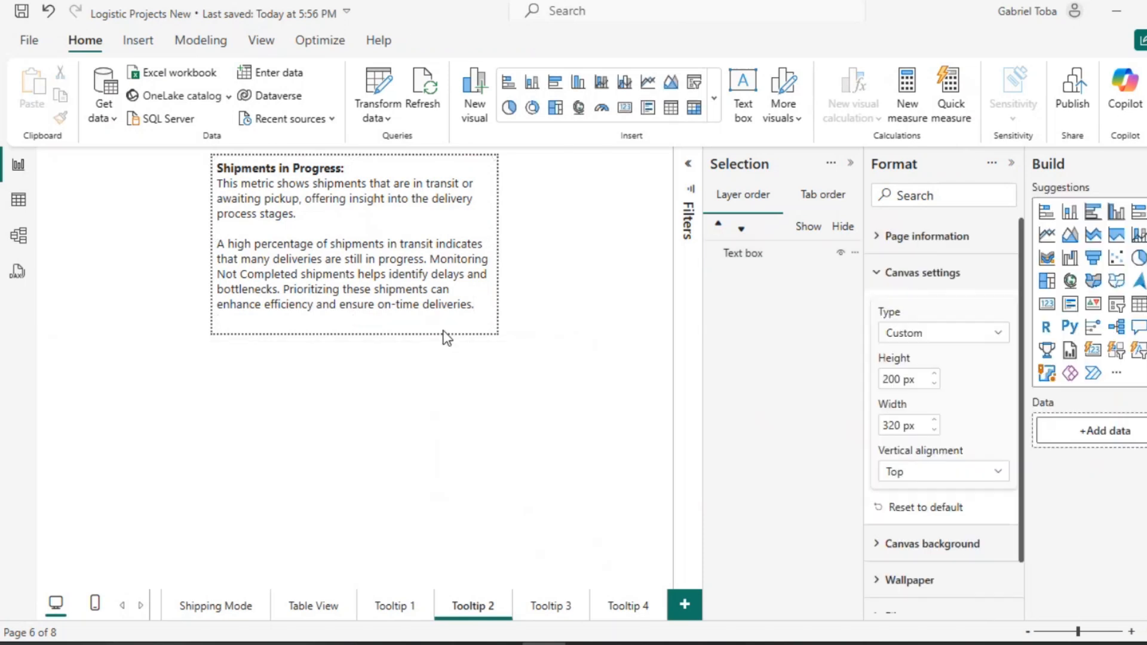
Check the text box's size settings and set the Tooltip 2 page's canvas height to 190 px.
{"action": "left_click", "coordinate": [413, 289]}
{"action": "left_click", "coordinate": [875, 276]}
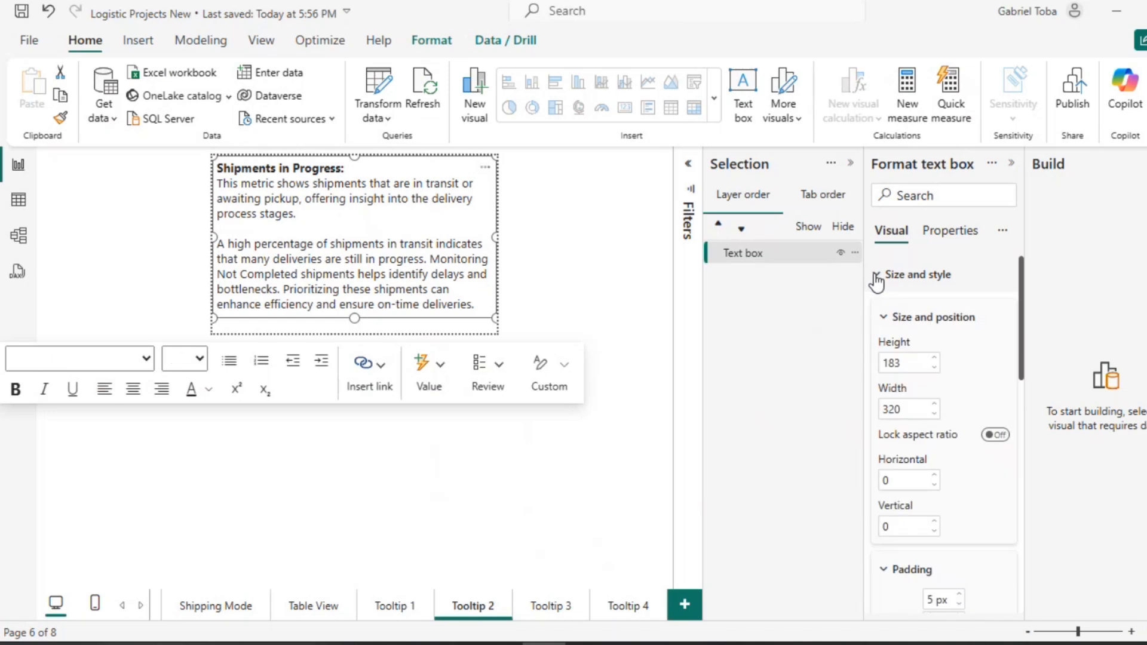
{"action": "left_click", "coordinate": [560, 325]}
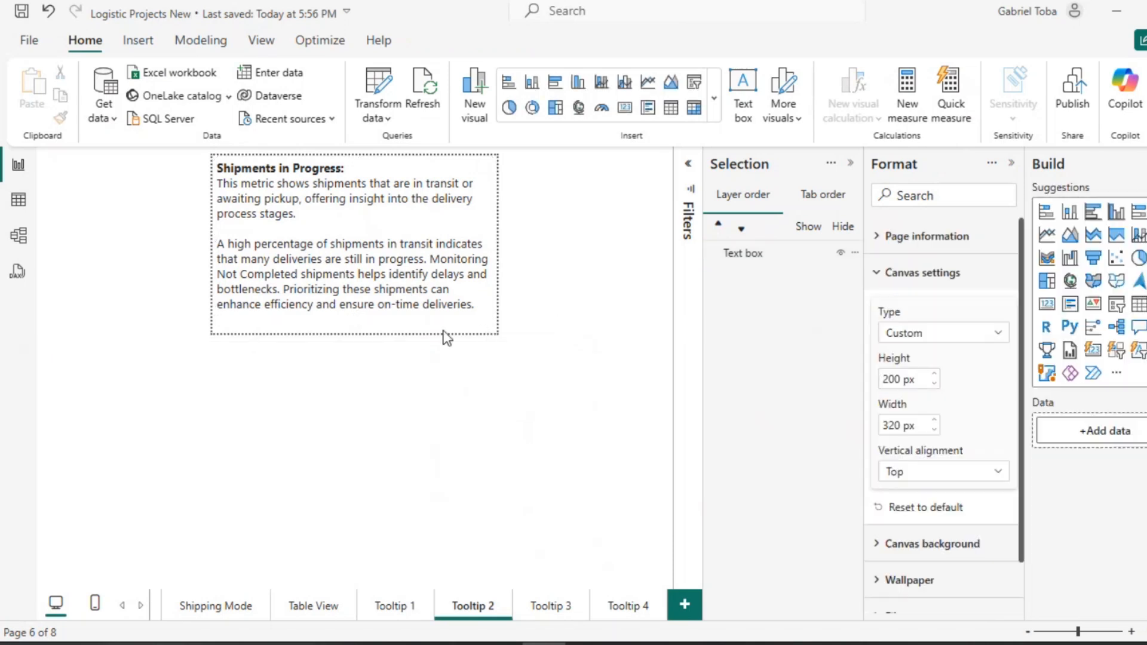
{"action": "double_click", "coordinate": [901, 378]}
{"action": "type", "text": "190"}
{"action": "key", "text": "Return"}
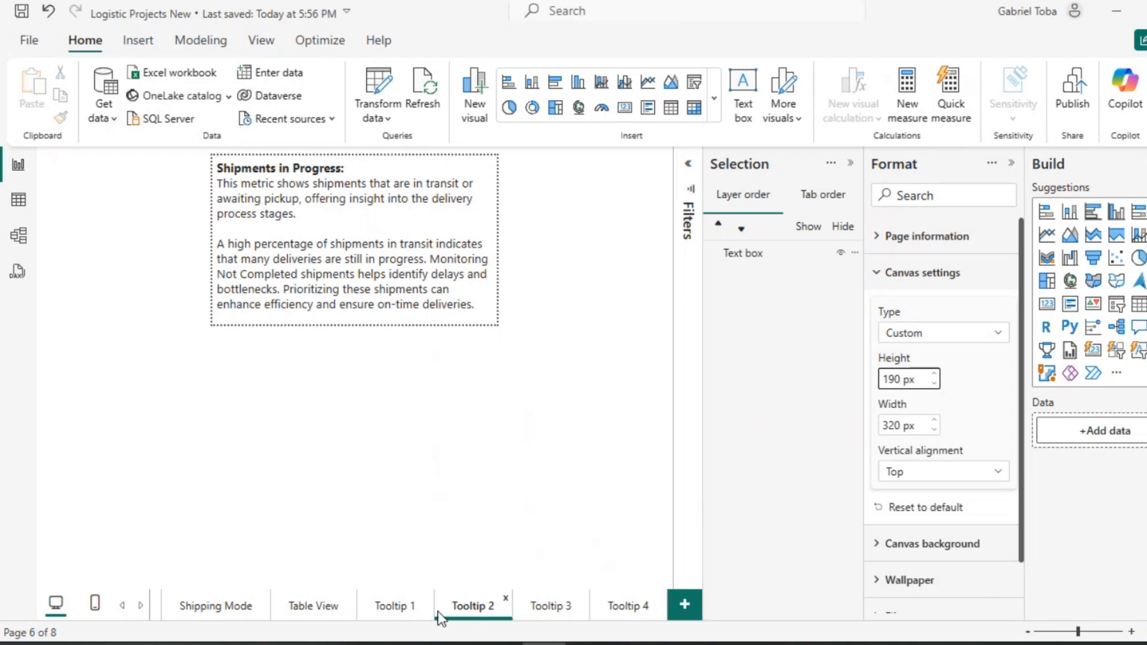
Hide the Tooltip 1 and Tooltip 2 pages from the report's page list.
{"action": "left_click", "coordinate": [406, 615]}
{"action": "right_click", "coordinate": [409, 619]}
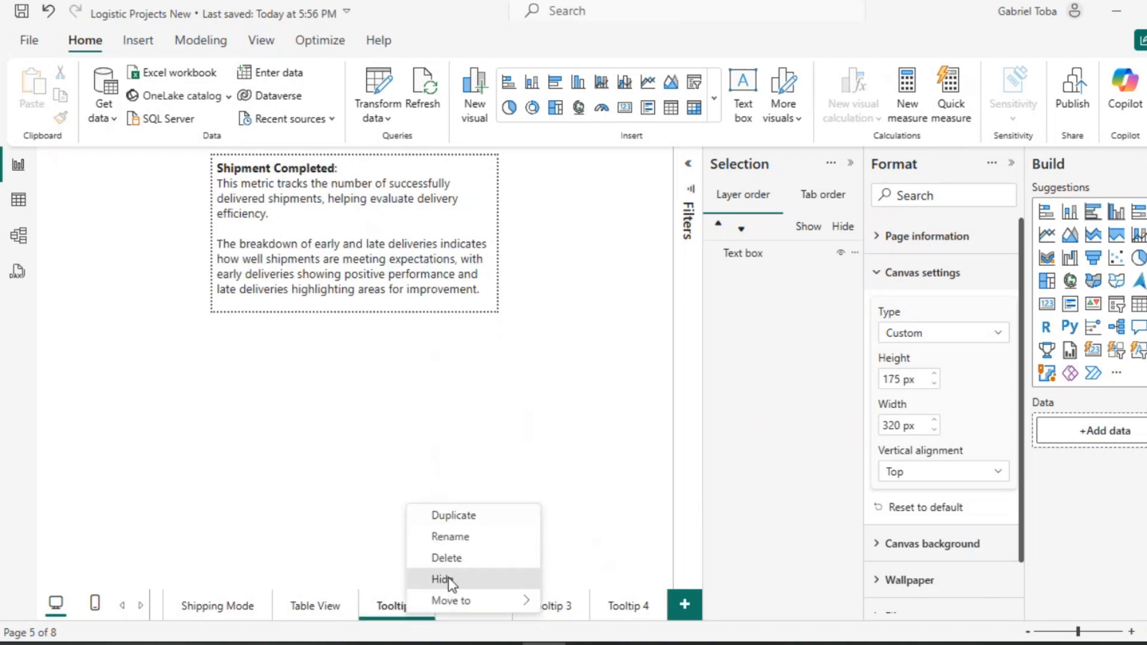
{"action": "left_click", "coordinate": [440, 579]}
{"action": "right_click", "coordinate": [460, 607]}
{"action": "left_click", "coordinate": [491, 575]}
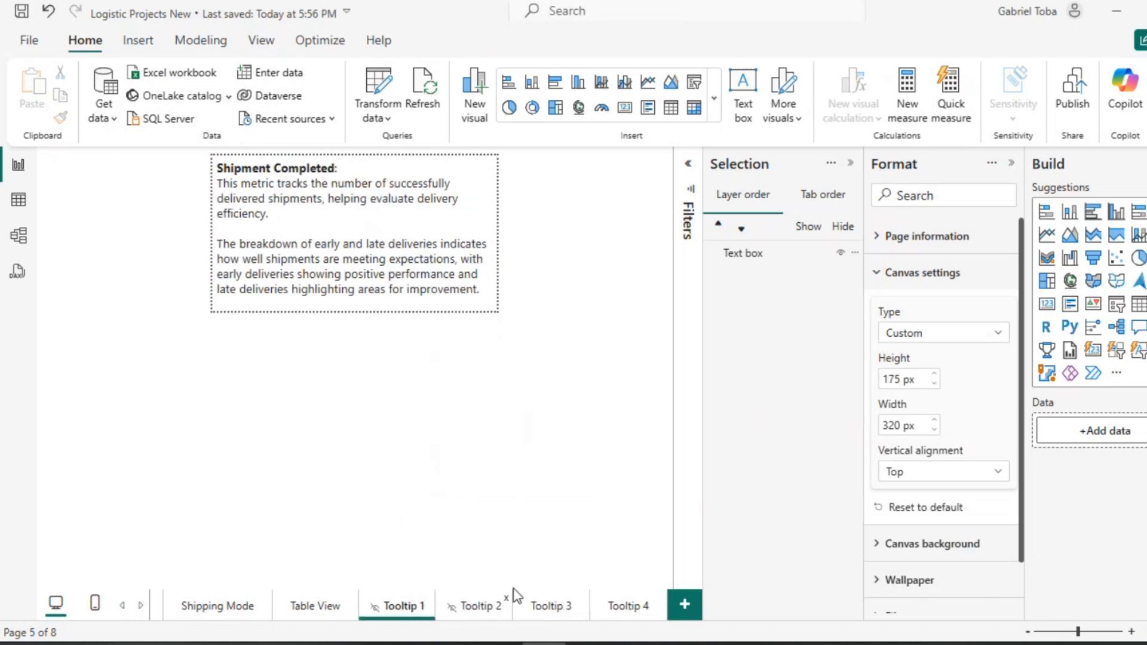
Open the Tooltip 3 page, then switch to the Word document and copy the Shipment Value heading with its three paragraphs.
{"action": "left_click", "coordinate": [553, 617]}
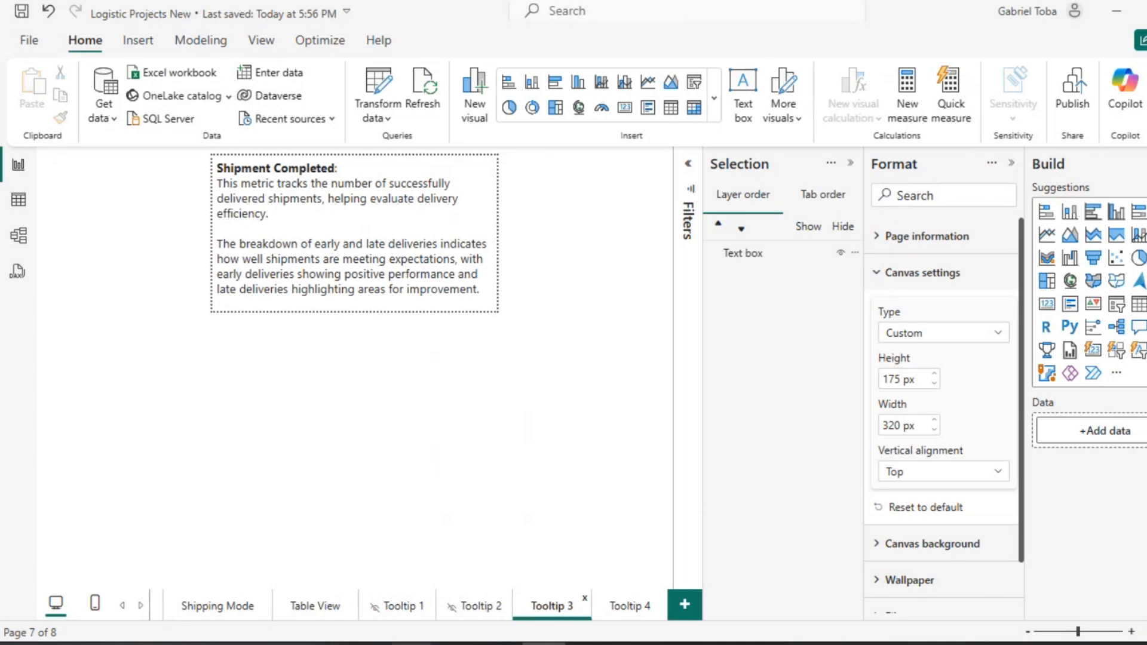
{"action": "mouse_move", "coordinate": [362, 632]}
{"action": "left_click", "coordinate": [209, 594]}
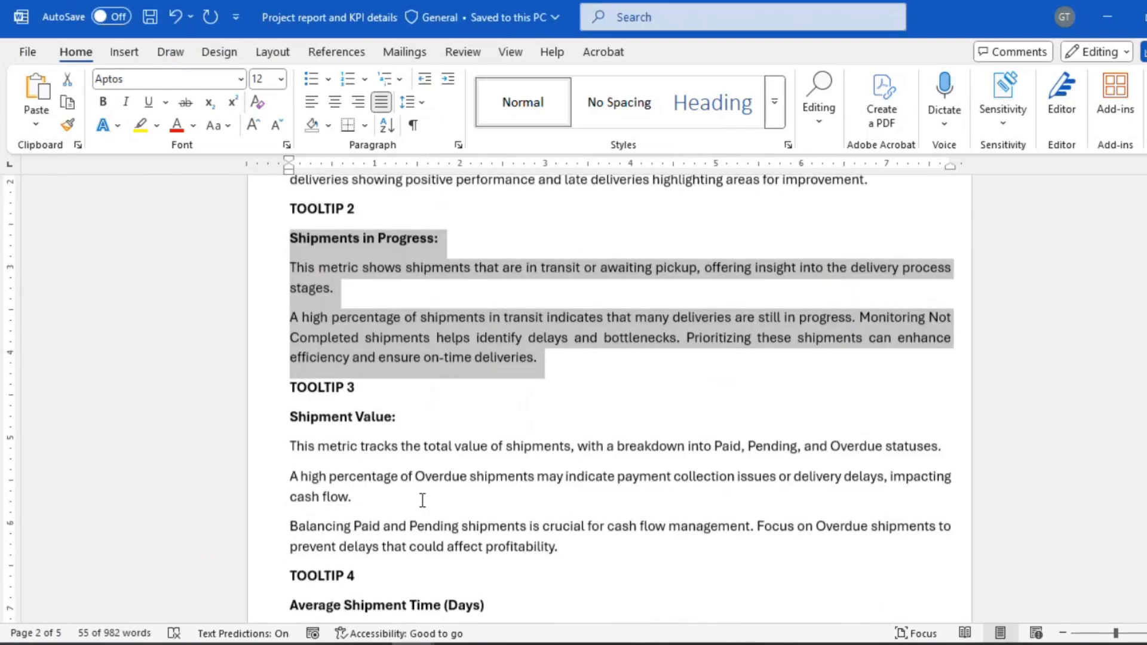
{"action": "scroll", "coordinate": [300, 375], "scroll_direction": "down", "scroll_amount": 1}
{"action": "left_click_drag", "start_coordinate": [291, 366], "coordinate": [561, 504]}
{"action": "key", "text": "super+c"}
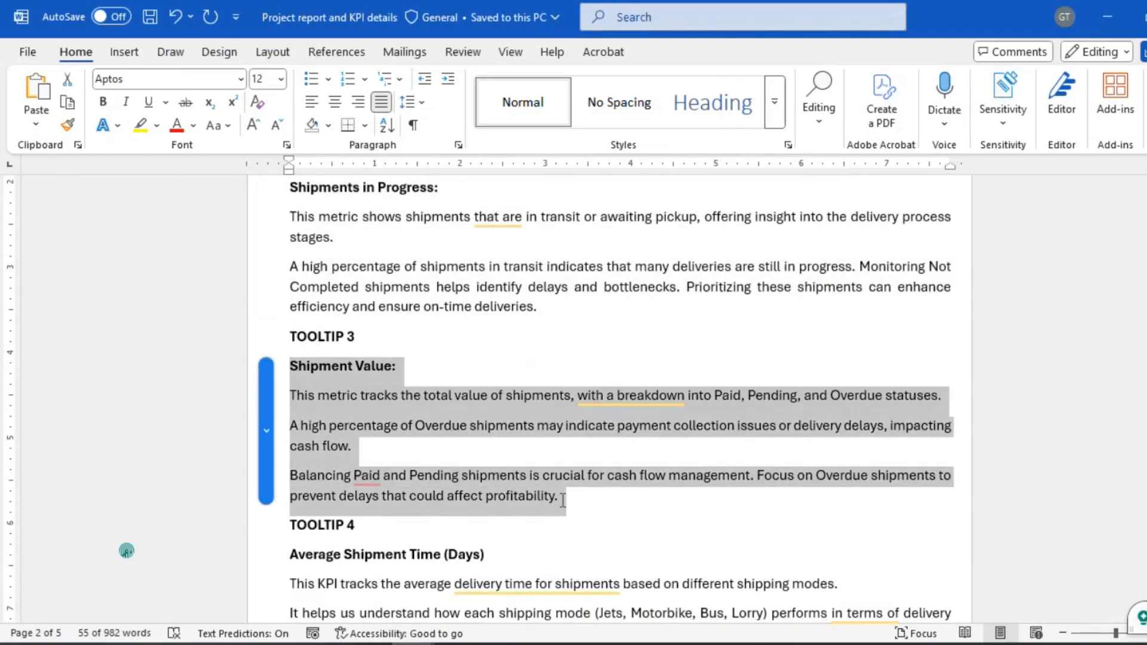
Copy the Average Shipment Time (Days) text under TOOLTIP 4, including its detailed message, and return to the Power BI report.
{"action": "scroll", "coordinate": [562, 502], "scroll_direction": "down", "scroll_amount": 4}
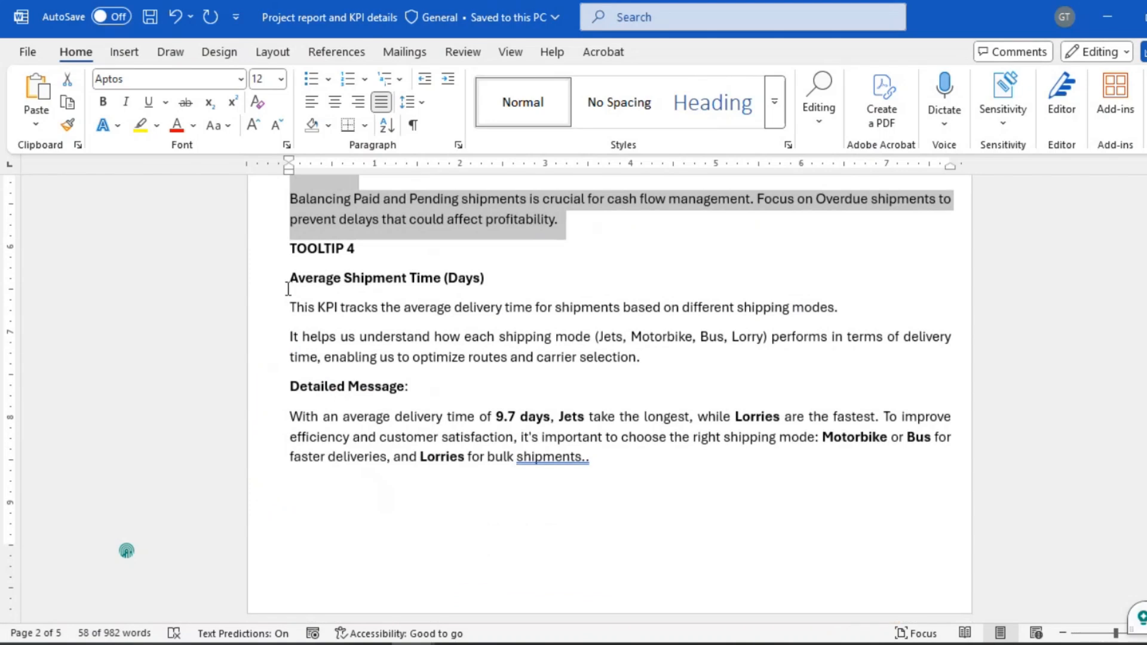
{"action": "left_click_drag", "start_coordinate": [288, 281], "coordinate": [614, 468]}
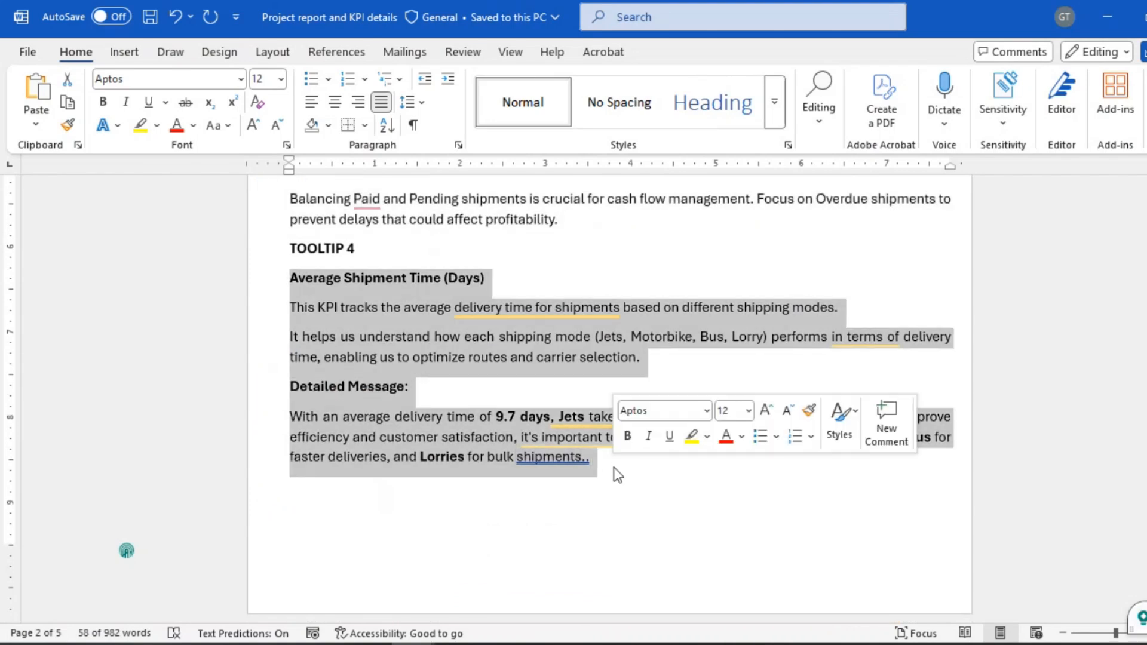
{"action": "left_click", "coordinate": [1102, 16]}
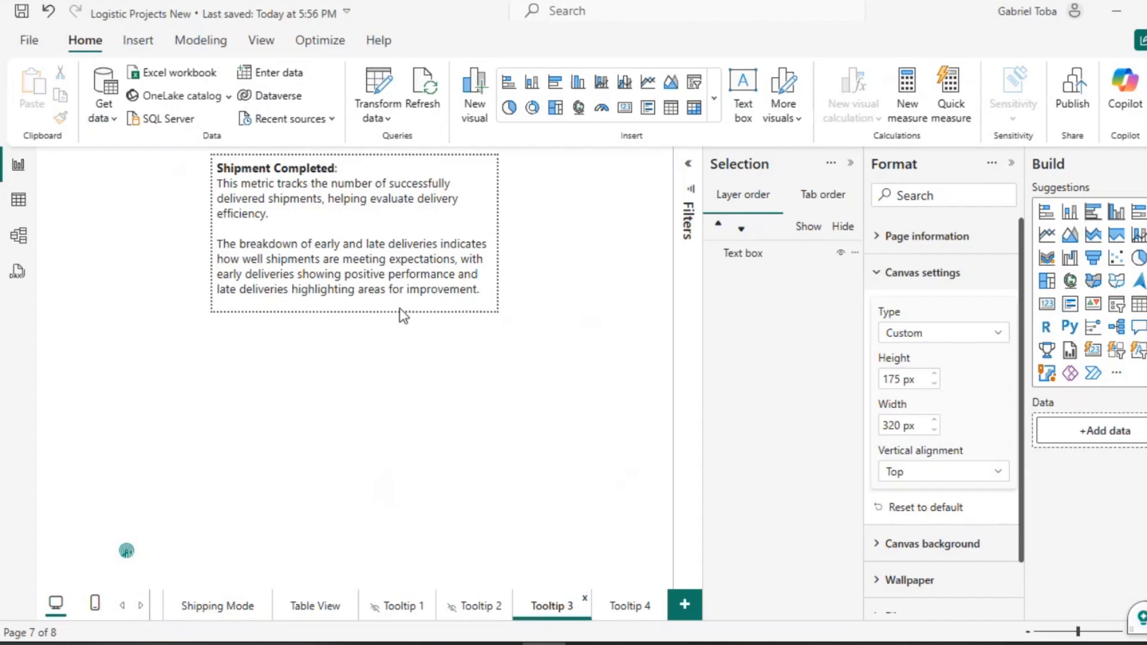
Replace all text in the Tooltip 3 text box with the copied Shipment Value description from the clipboard history.
{"action": "left_click", "coordinate": [371, 278]}
{"action": "key", "text": "ctrl+a"}
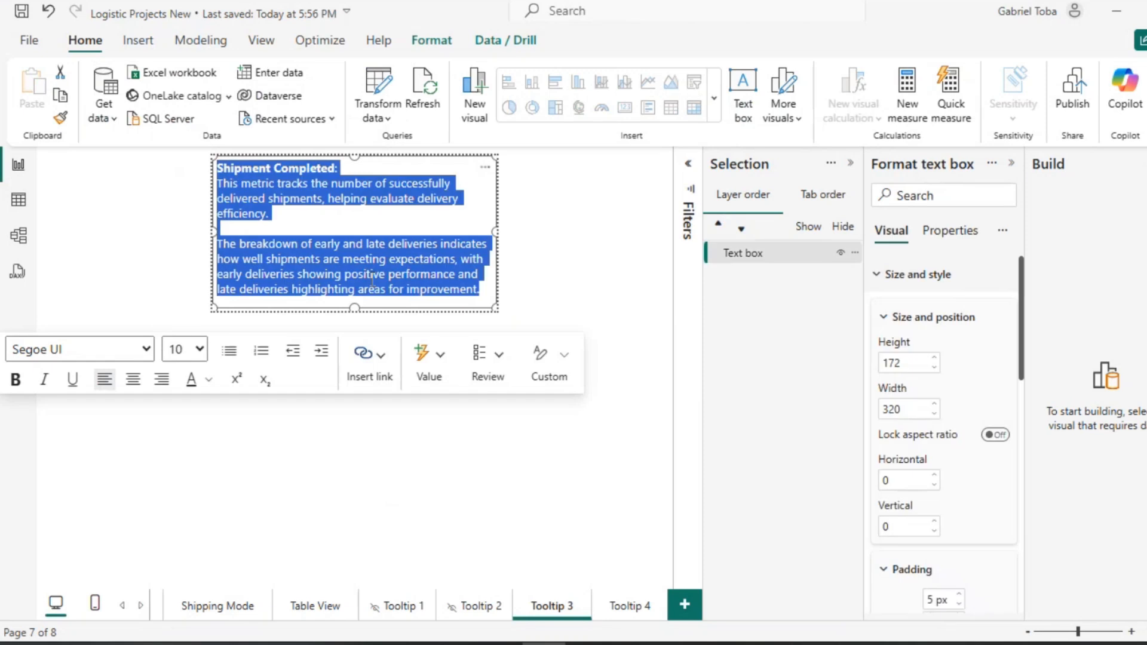
{"action": "key", "text": "super+v"}
{"action": "left_click", "coordinate": [345, 437]}
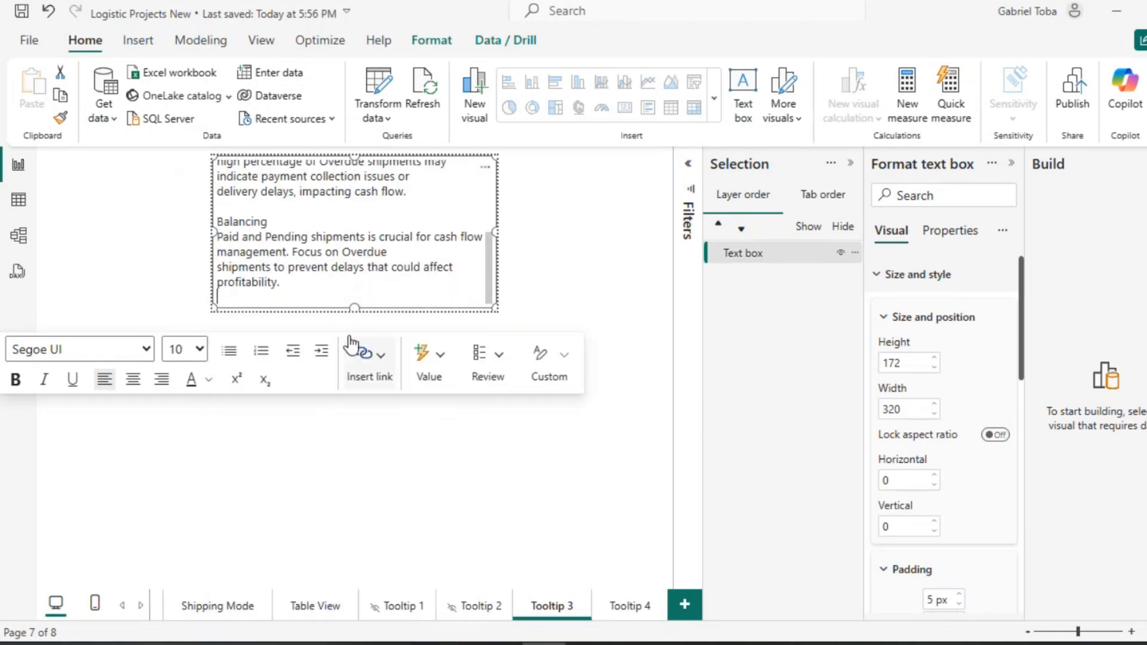
Put the Shipment Value heading on one line, delete the blank line under it and rejoin the first paragraph's broken lines.
{"action": "left_click", "coordinate": [218, 183]}
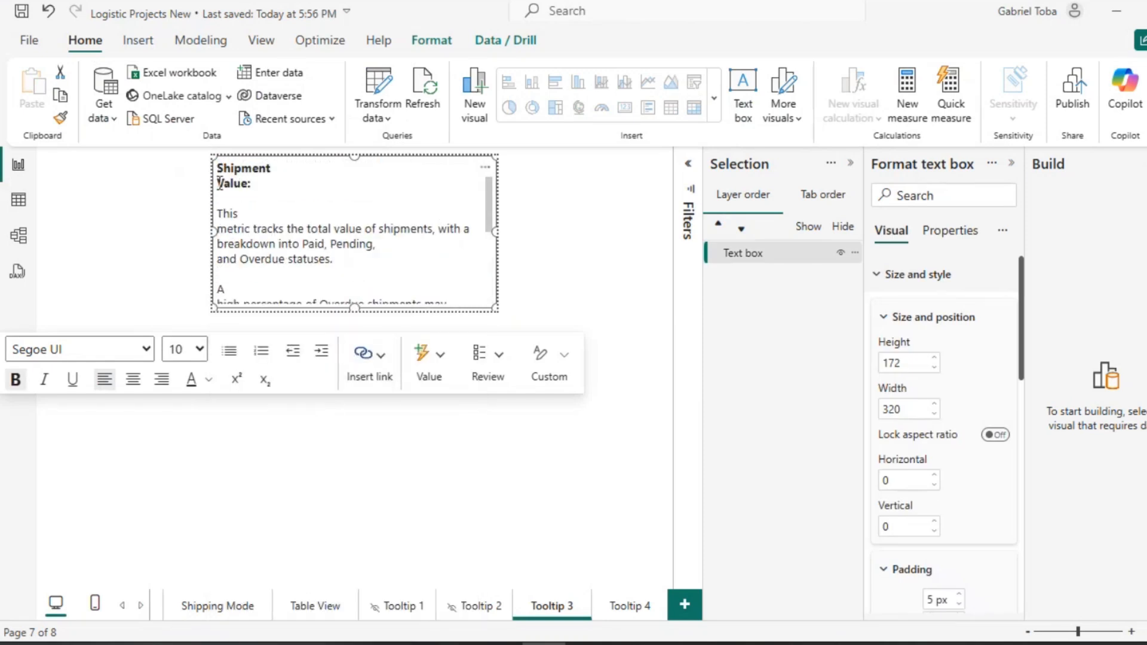
{"action": "key", "text": "BackSpace"}
{"action": "left_click", "coordinate": [218, 213]}
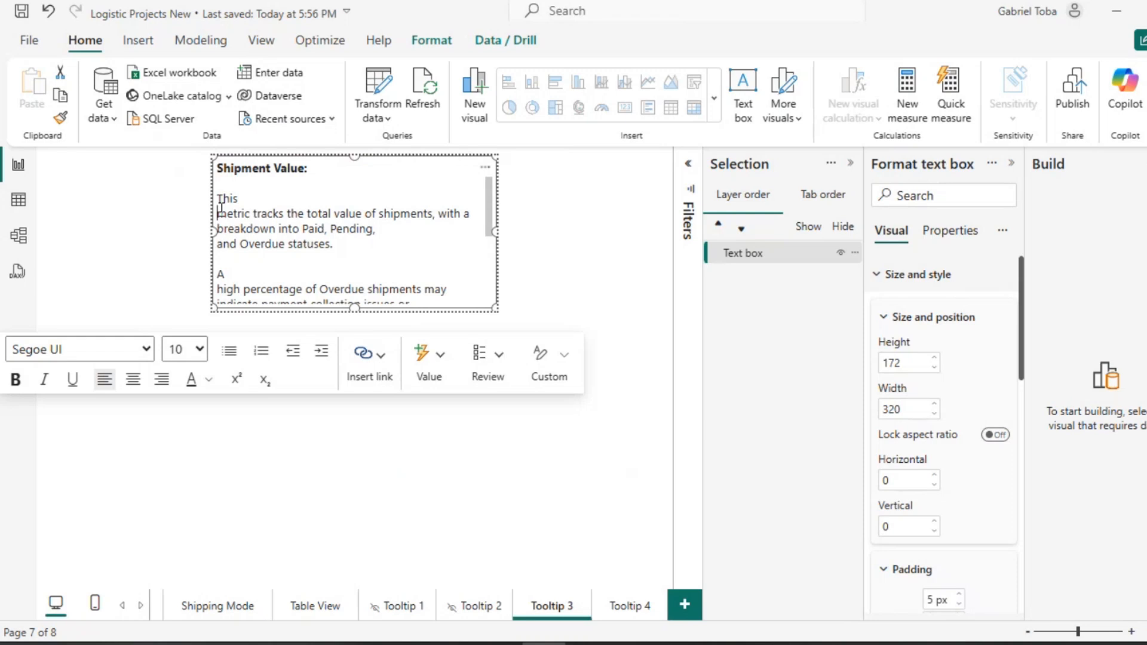
{"action": "key", "text": "BackSpace"}
{"action": "left_click", "coordinate": [223, 191]}
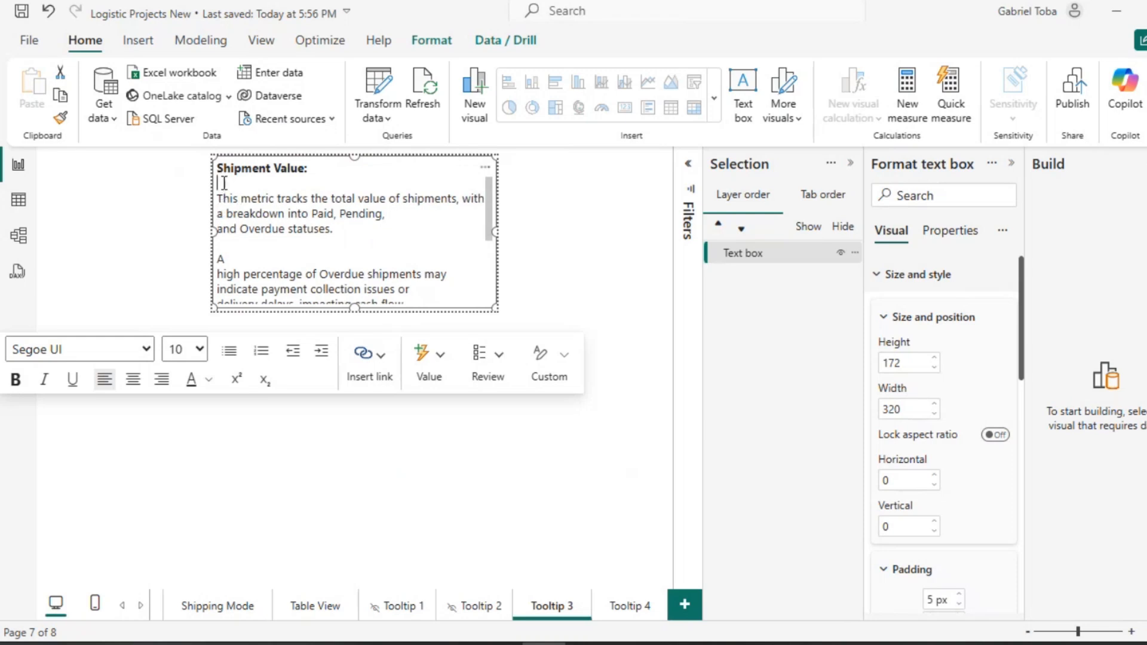
{"action": "key", "text": "BackSpace"}
{"action": "left_click", "coordinate": [218, 214]}
{"action": "key", "text": "BackSpace"}
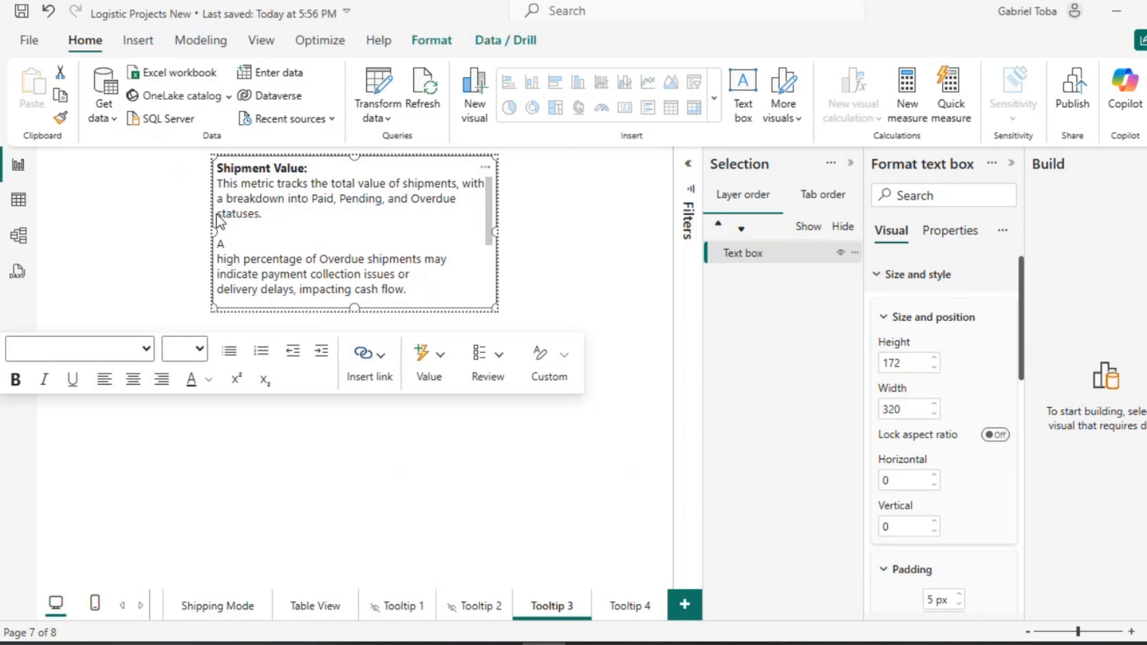
Rejoin the split openings of the second and third paragraphs, "A high percentage" and "Balancing Paid".
{"action": "left_click", "coordinate": [219, 261]}
{"action": "key", "text": "BackSpace"}
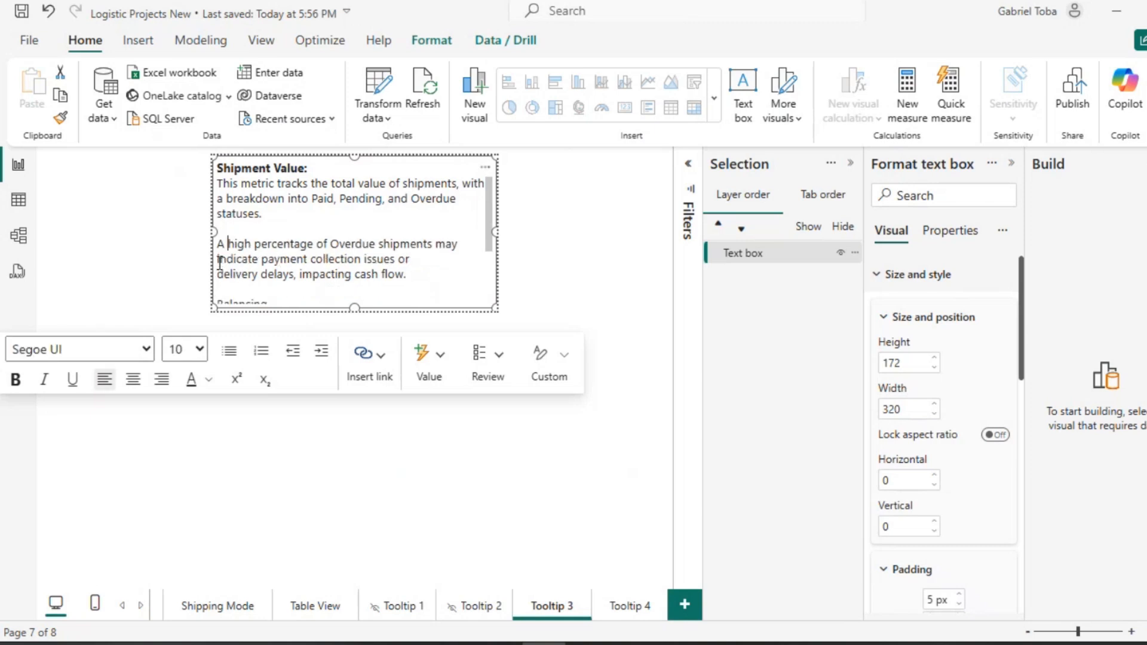
{"action": "scroll", "coordinate": [243, 277], "scroll_direction": "down", "scroll_amount": 1}
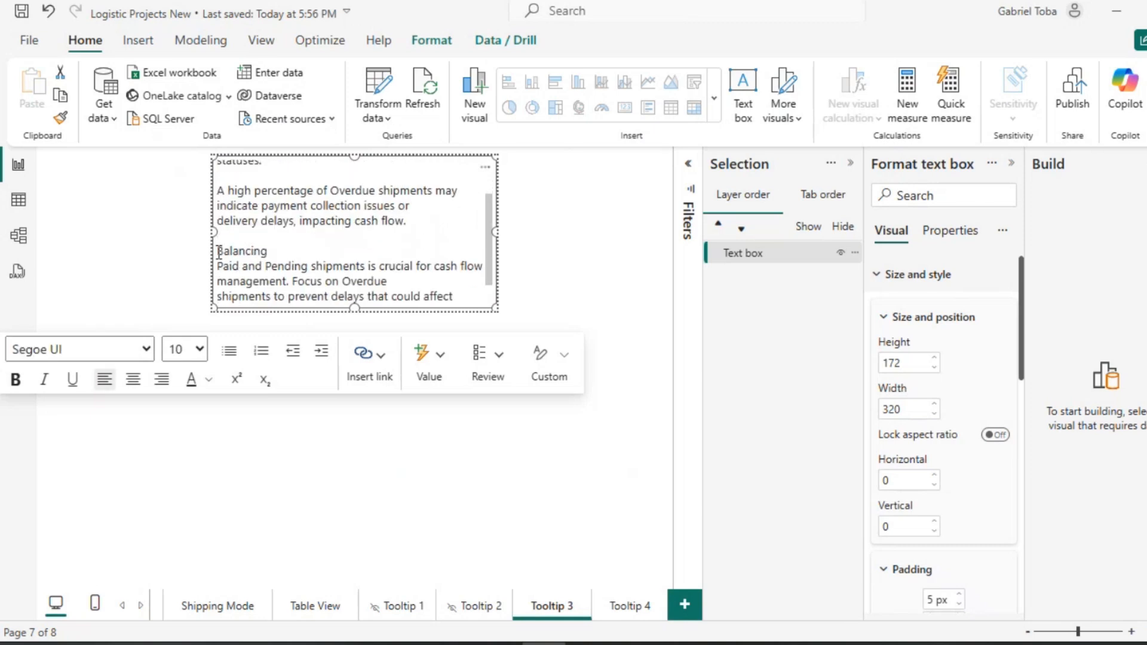
{"action": "left_click", "coordinate": [218, 268]}
{"action": "key", "text": "BackSpace"}
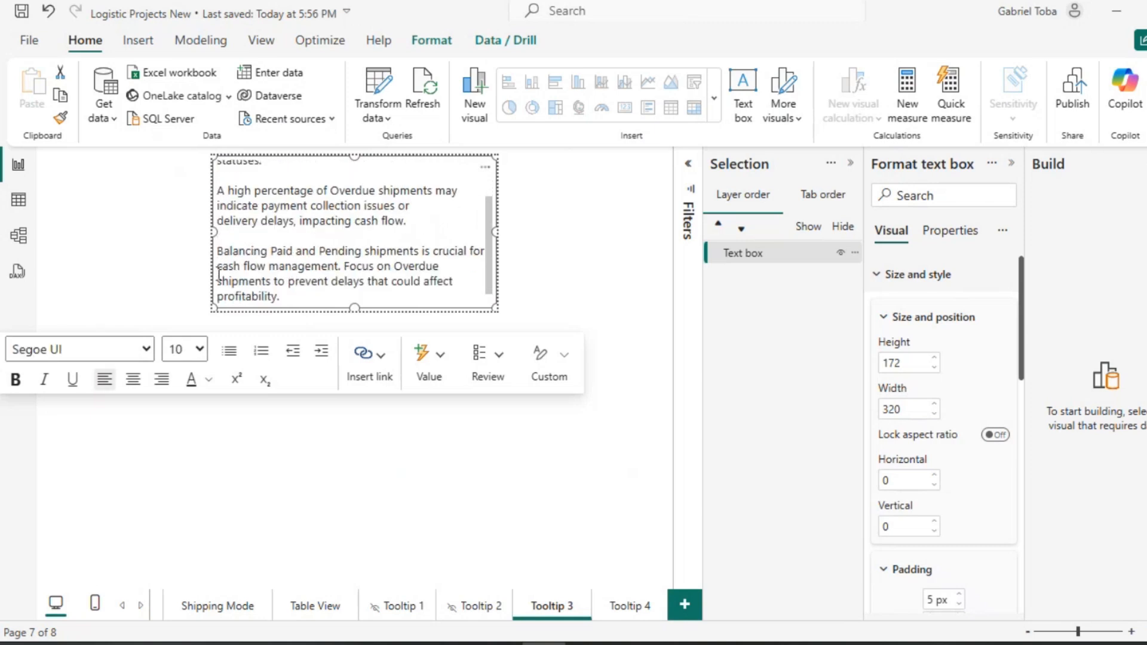
Remove the leftover line breaks before "delivery delays" and "shipments to prevent" so both paragraphs flow continuously.
{"action": "left_click", "coordinate": [240, 236]}
{"action": "scroll", "coordinate": [396, 266], "scroll_direction": "down", "scroll_amount": 1}
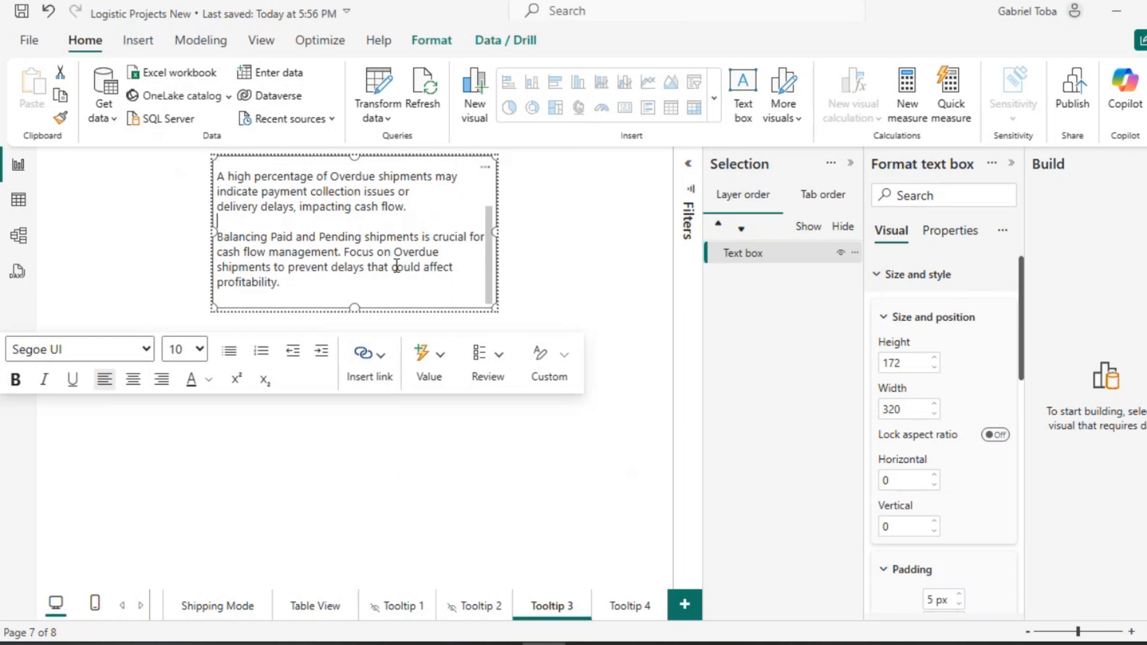
{"action": "scroll", "coordinate": [272, 294], "scroll_direction": "up", "scroll_amount": 3}
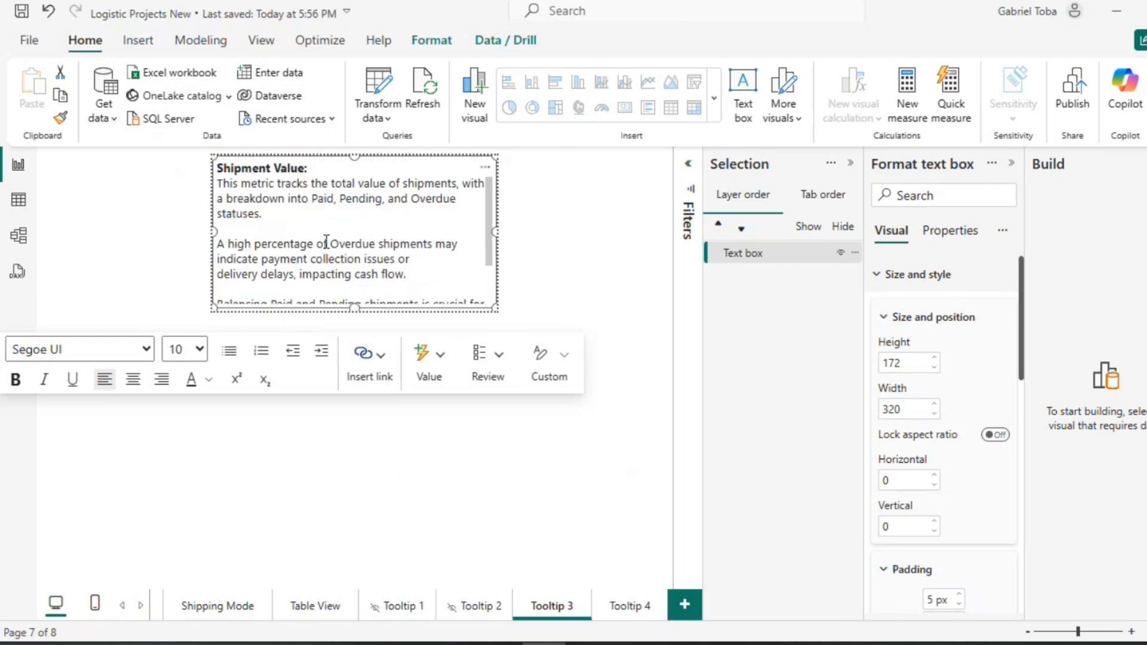
{"action": "key", "text": "BackSpace"}
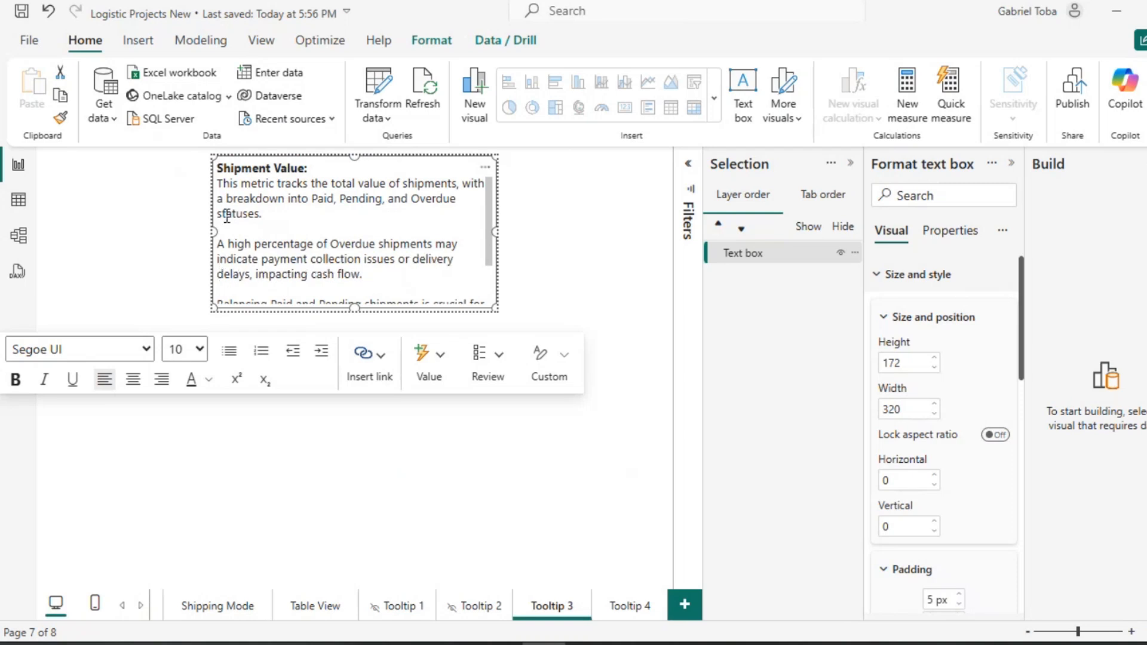
{"action": "scroll", "coordinate": [227, 216], "scroll_direction": "down", "scroll_amount": 3}
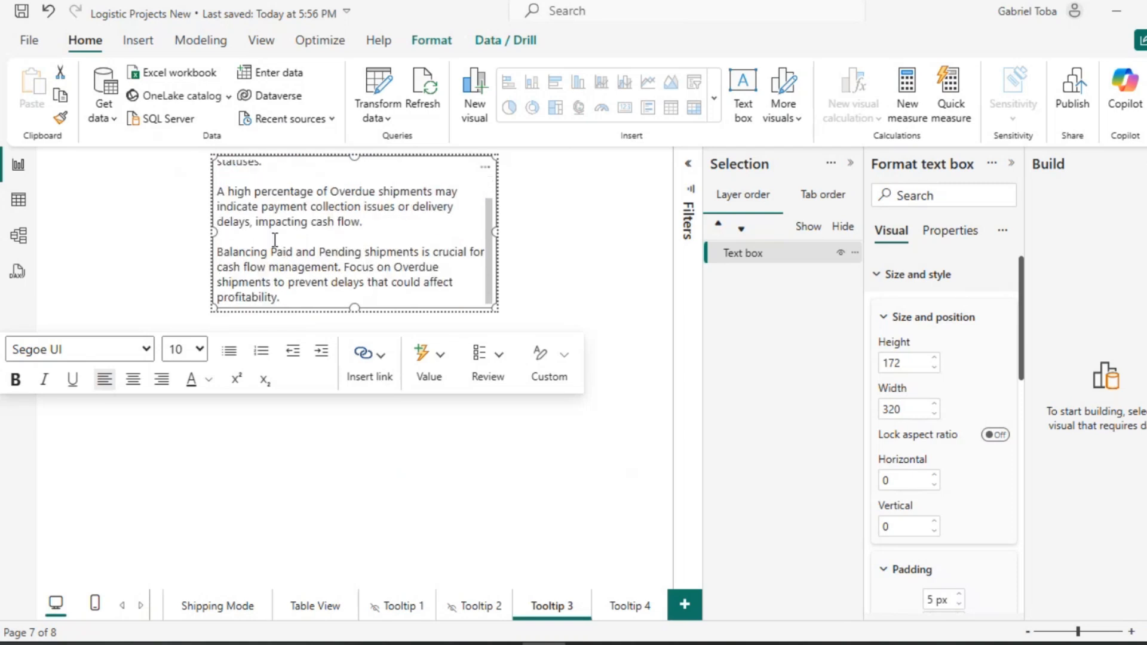
{"action": "left_click", "coordinate": [220, 281]}
{"action": "key", "text": "BackSpace"}
{"action": "left_click", "coordinate": [219, 298]}
{"action": "left_click", "coordinate": [561, 312]}
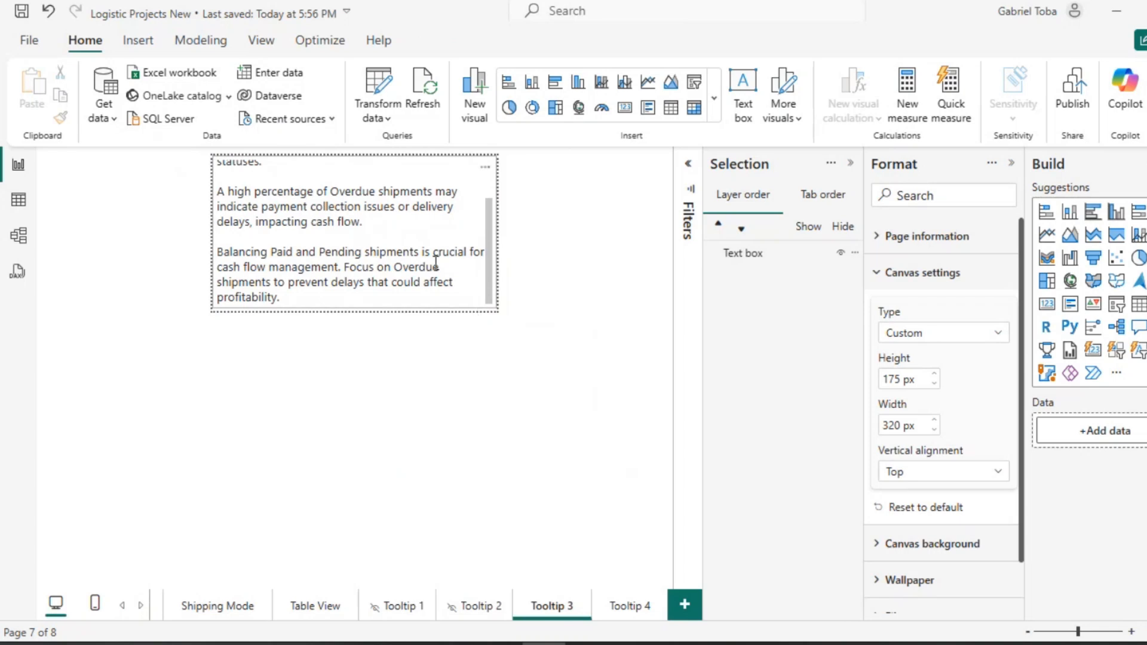
Increase the Tooltip 3 page's canvas height to 200 px.
{"action": "scroll", "coordinate": [436, 260], "scroll_direction": "up", "scroll_amount": 1}
{"action": "scroll", "coordinate": [436, 263], "scroll_direction": "down", "scroll_amount": 1}
{"action": "left_click", "coordinate": [531, 307]}
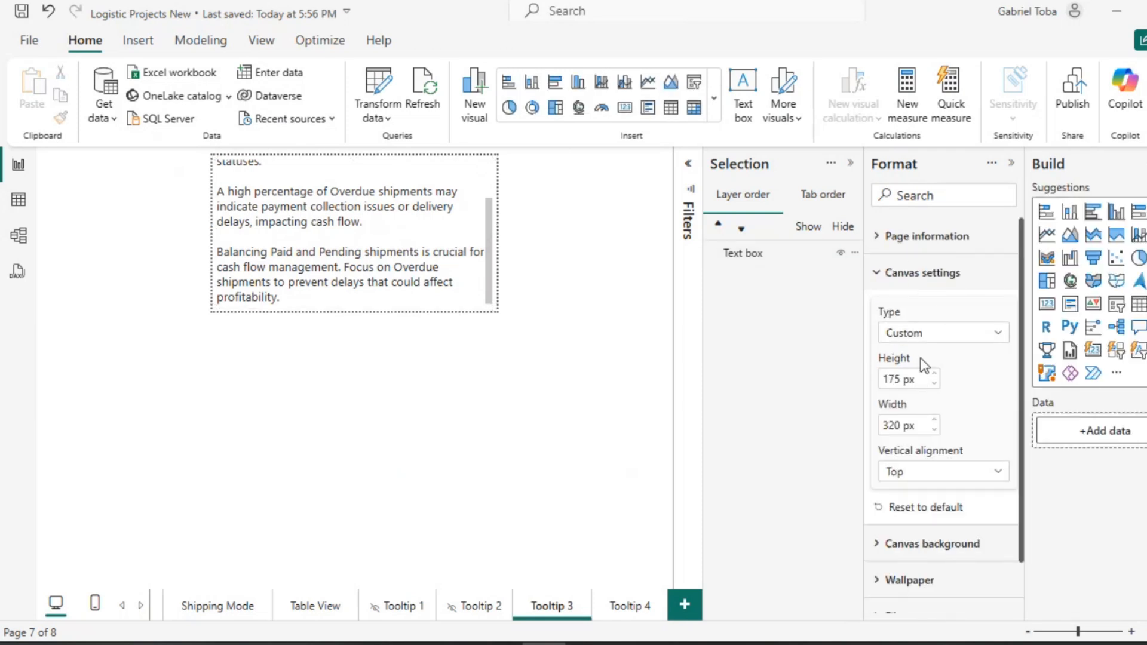
{"action": "double_click", "coordinate": [934, 372]}
{"action": "left_click", "coordinate": [933, 374]}
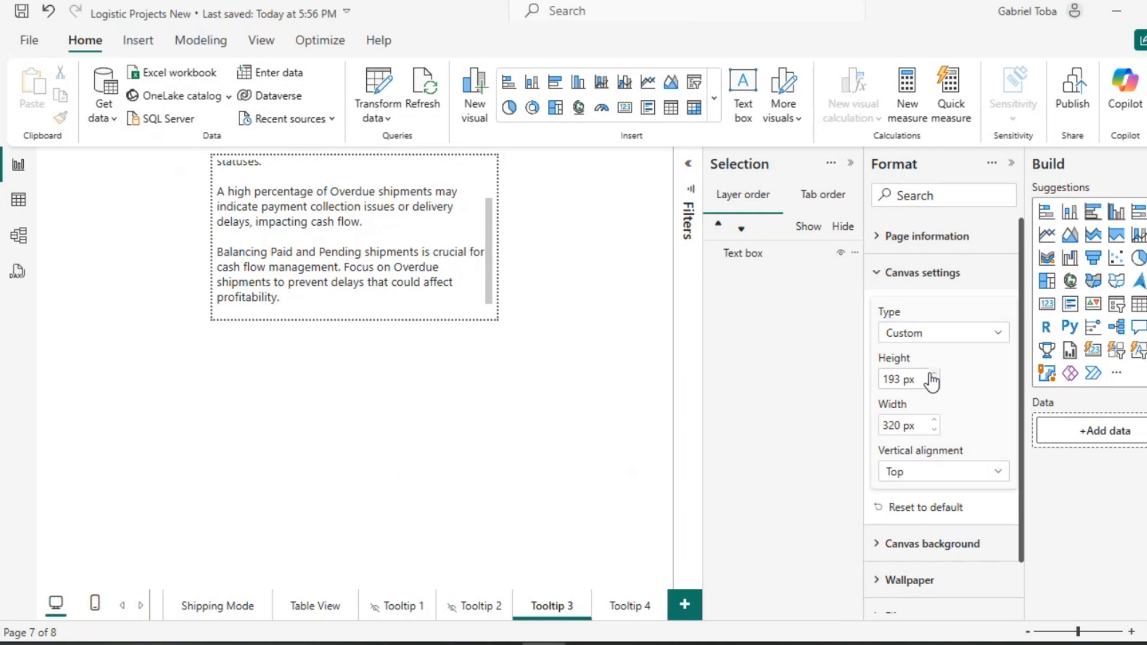
{"action": "left_click", "coordinate": [934, 374]}
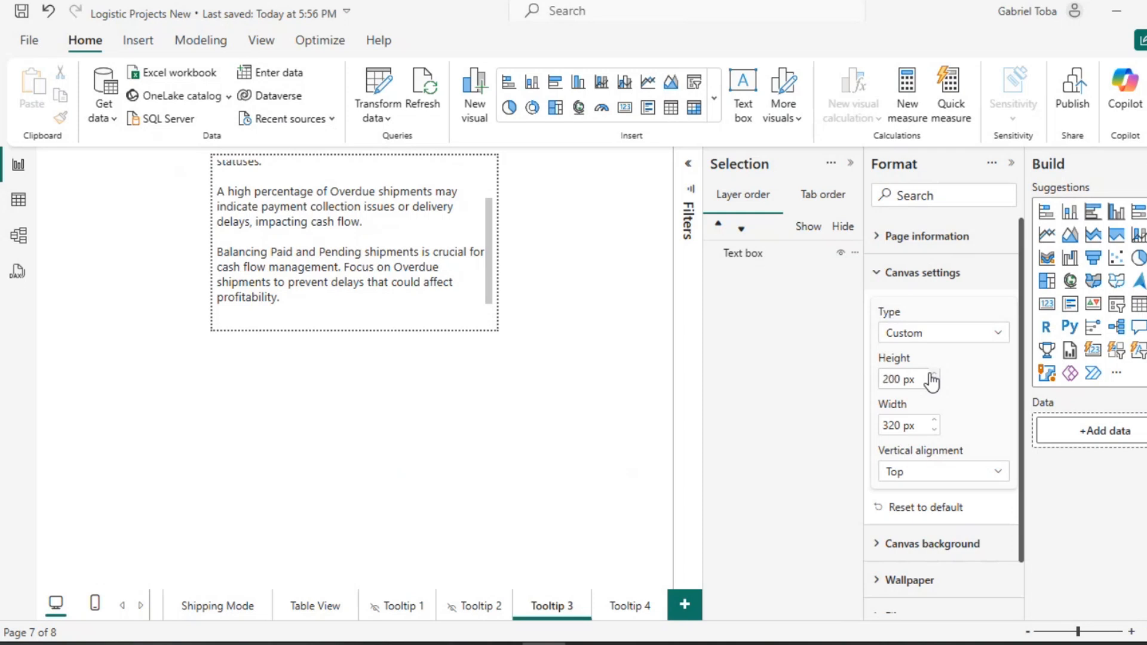
Extend the text box to a height of 200 to fill the canvas and look over its text.
{"action": "left_click", "coordinate": [337, 293]}
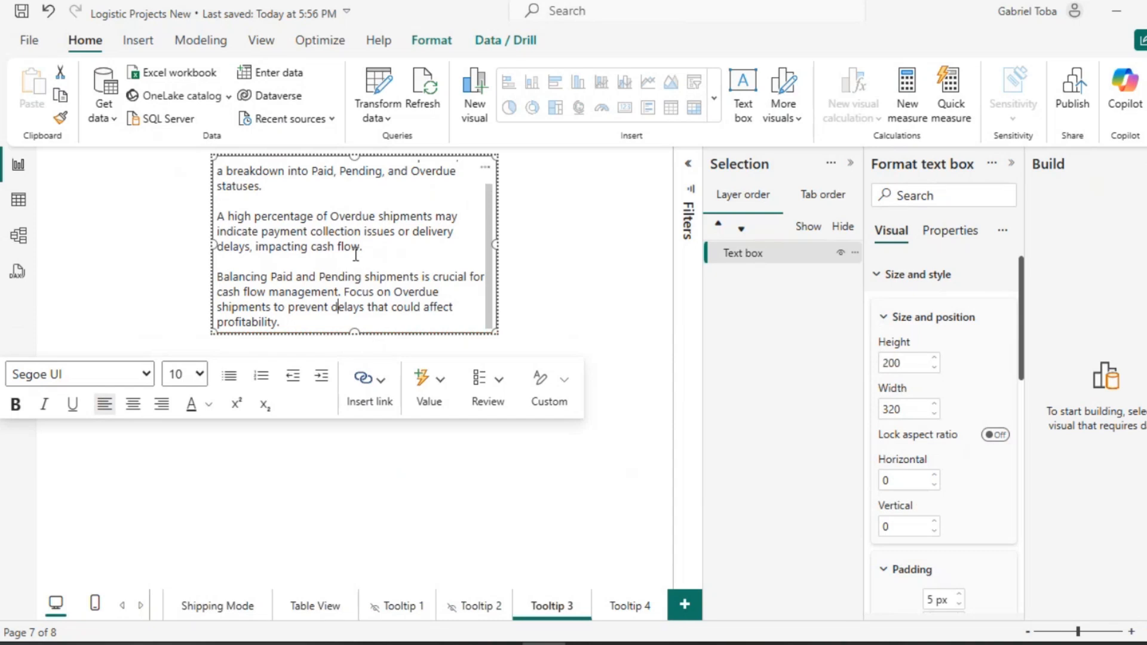
{"action": "scroll", "coordinate": [356, 255], "scroll_direction": "up", "scroll_amount": 2}
{"action": "scroll", "coordinate": [355, 255], "scroll_direction": "down", "scroll_amount": 2}
{"action": "left_click", "coordinate": [546, 318]}
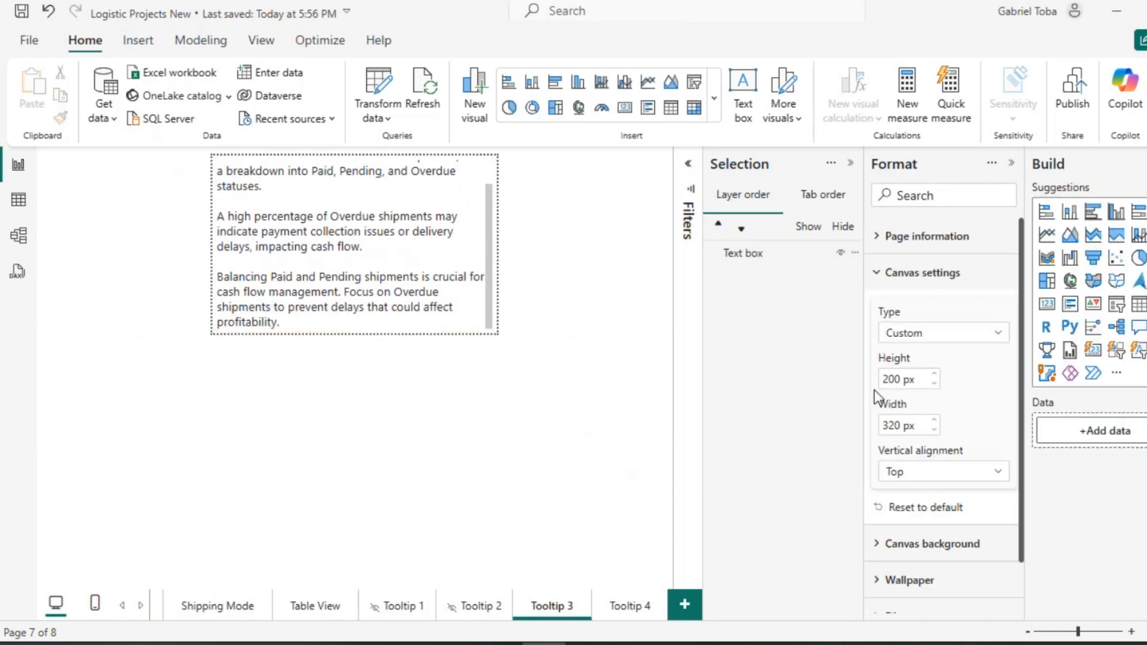
Set the Tooltip 3 canvas width to 340 px and widen the text box to the full canvas width.
{"action": "double_click", "coordinate": [896, 426]}
{"action": "type", "text": "340"}
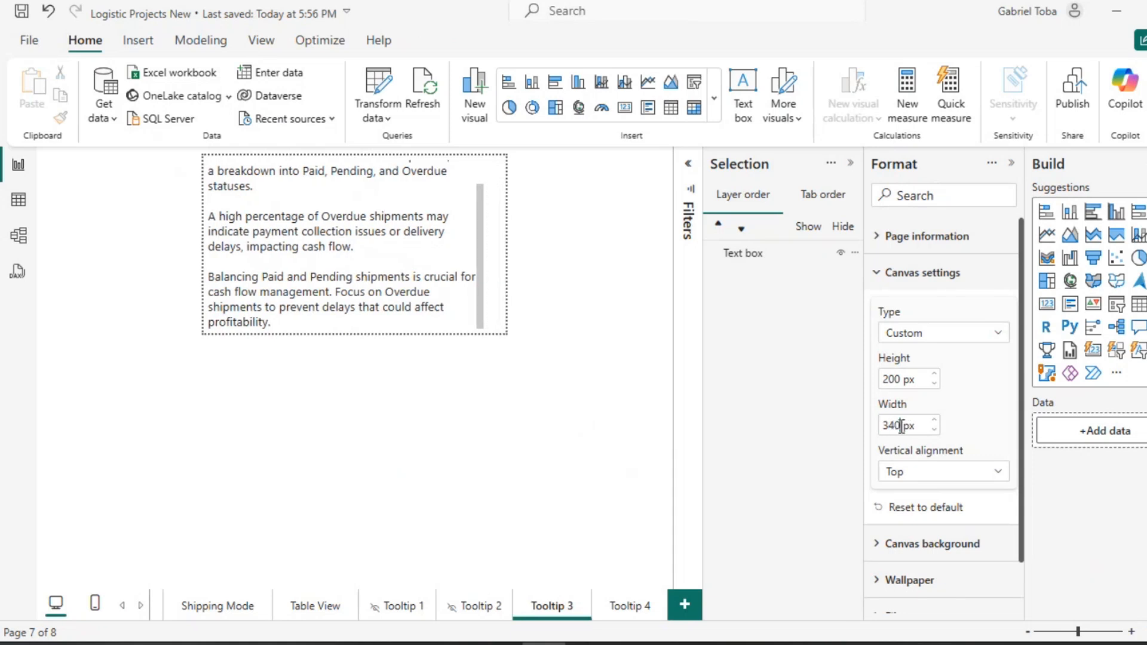
{"action": "left_click", "coordinate": [434, 292]}
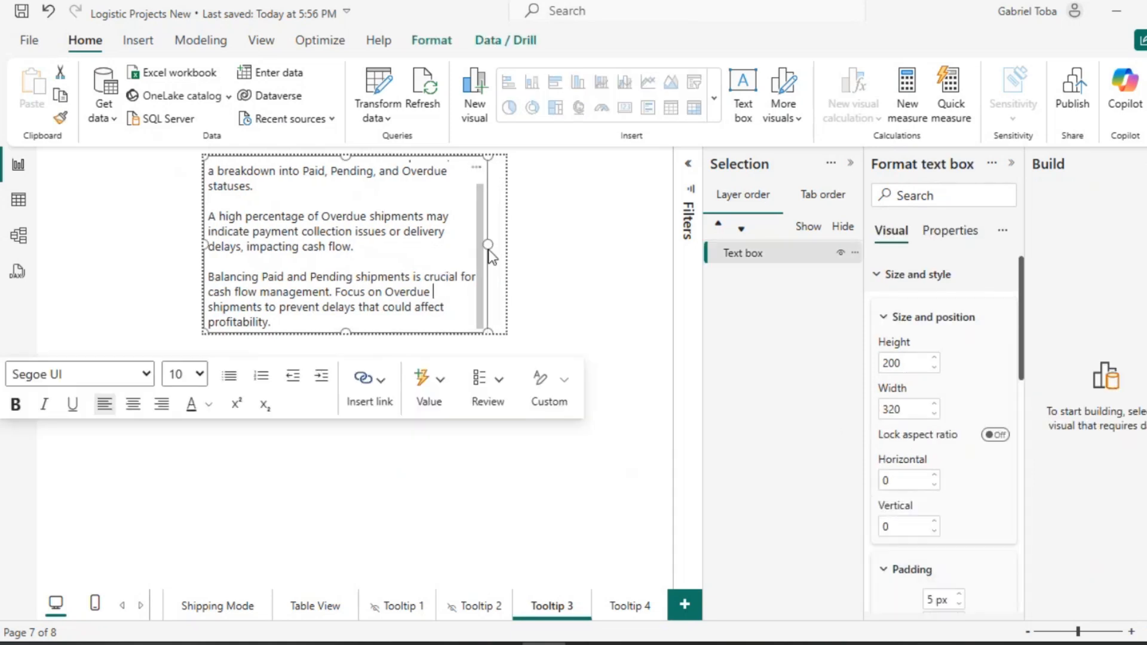
{"action": "left_click", "coordinate": [536, 299]}
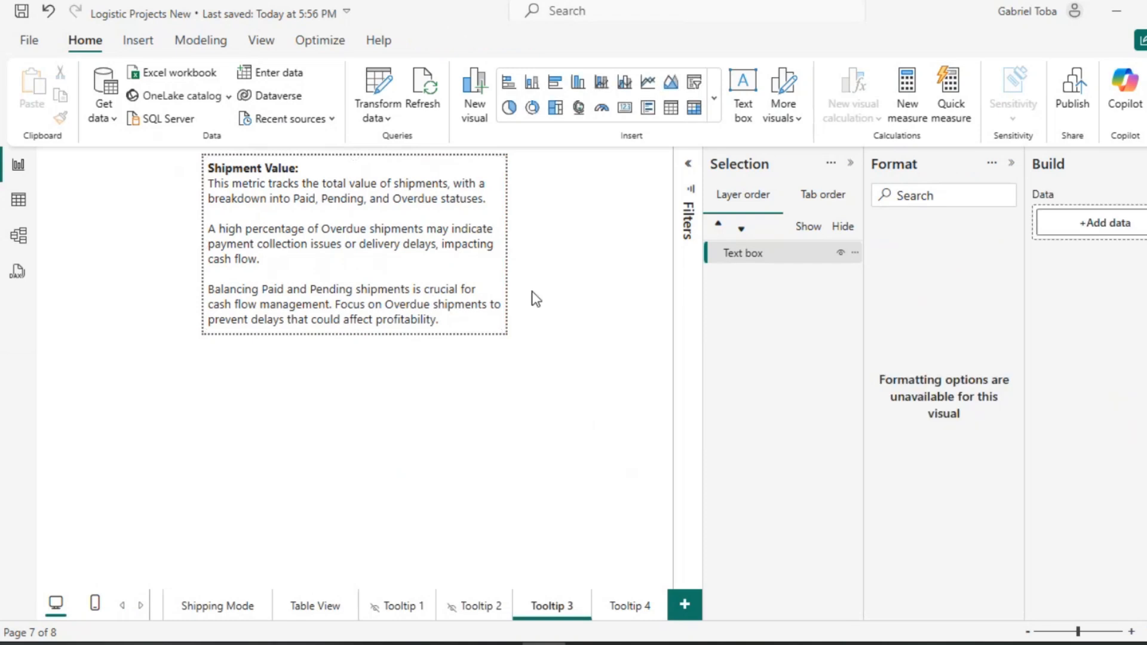
{"action": "left_click", "coordinate": [532, 292]}
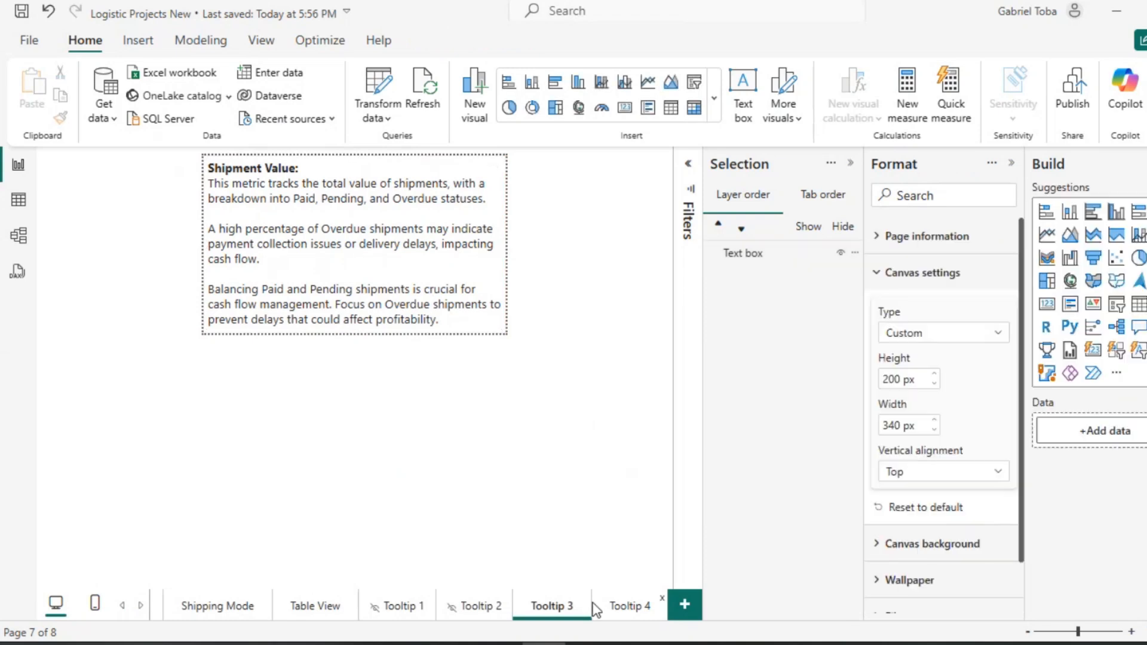
Hide the Tooltip 3 page and open the Tooltip 4 page.
{"action": "right_click", "coordinate": [562, 606]}
{"action": "left_click", "coordinate": [591, 550]}
{"action": "left_click", "coordinate": [626, 609]}
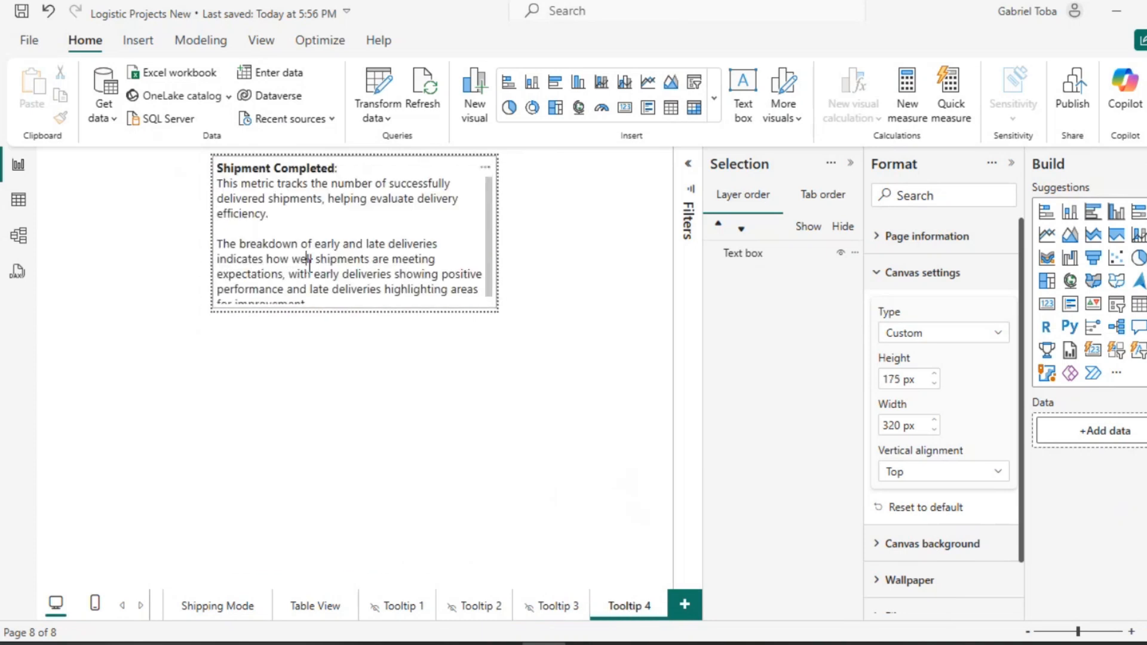
Replace all text in the Tooltip 4 text box with the copied Average Shipment Time (Days) description from the clipboard history.
{"action": "left_click", "coordinate": [309, 261]}
{"action": "key", "text": "ctrl+a"}
{"action": "key", "text": "super+v"}
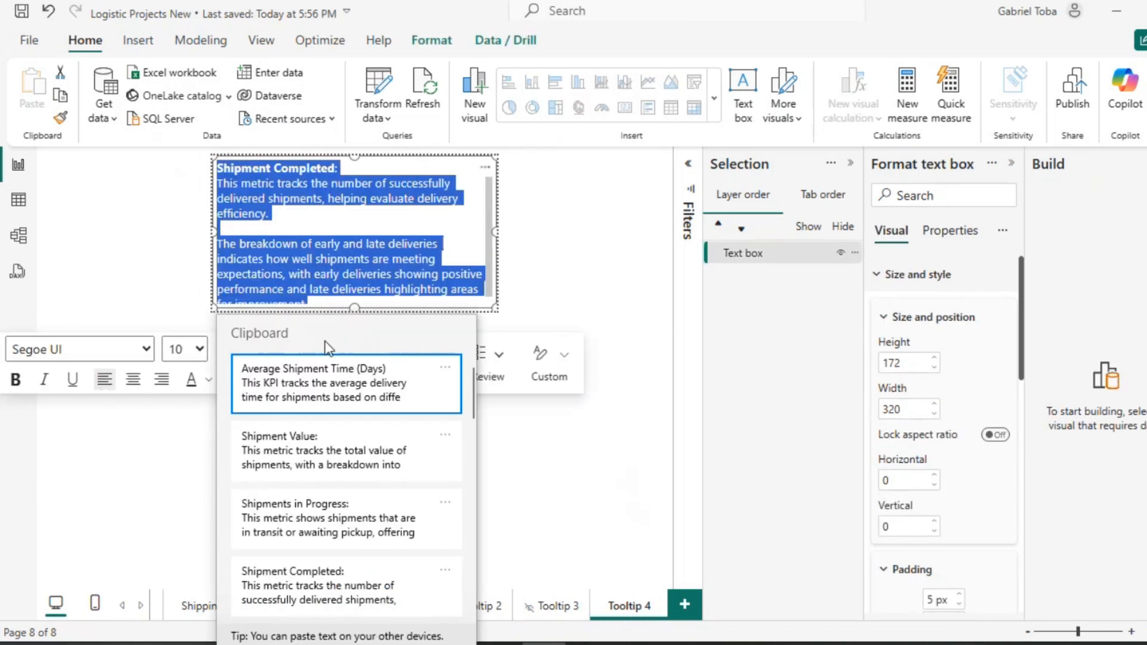
{"action": "left_click", "coordinate": [328, 394]}
Join the broken lines of the Average Shipment Time (Days) title and of the paragraph starting "This KPI tracks" below it.
{"action": "scroll", "coordinate": [246, 197], "scroll_direction": "up", "scroll_amount": 5}
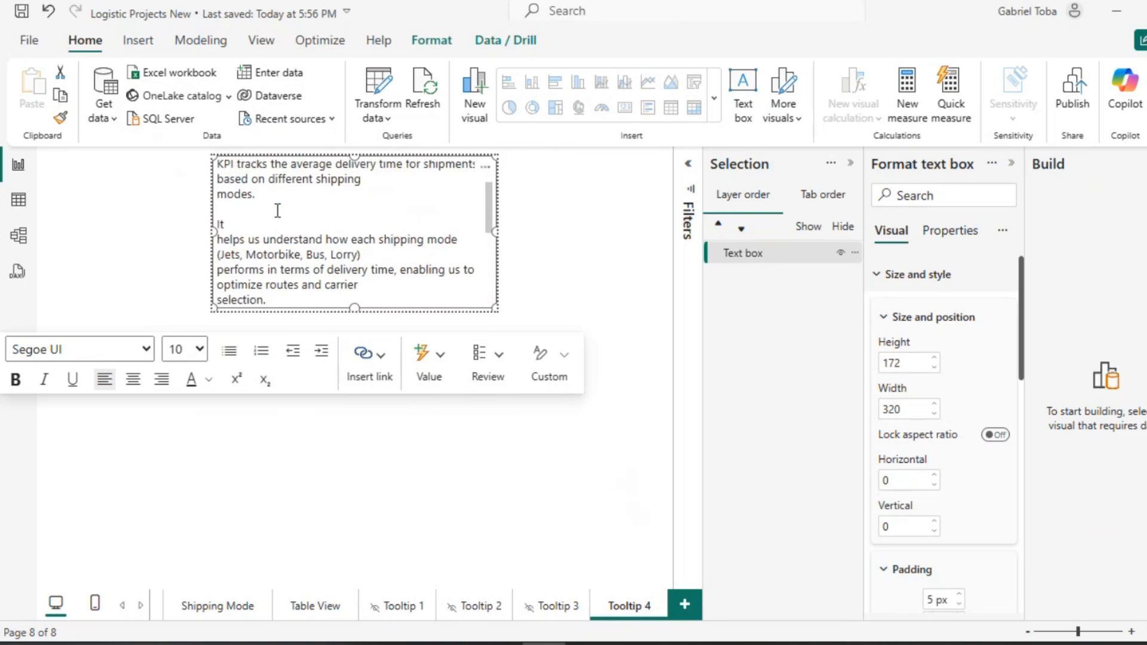
{"action": "left_click", "coordinate": [219, 183]}
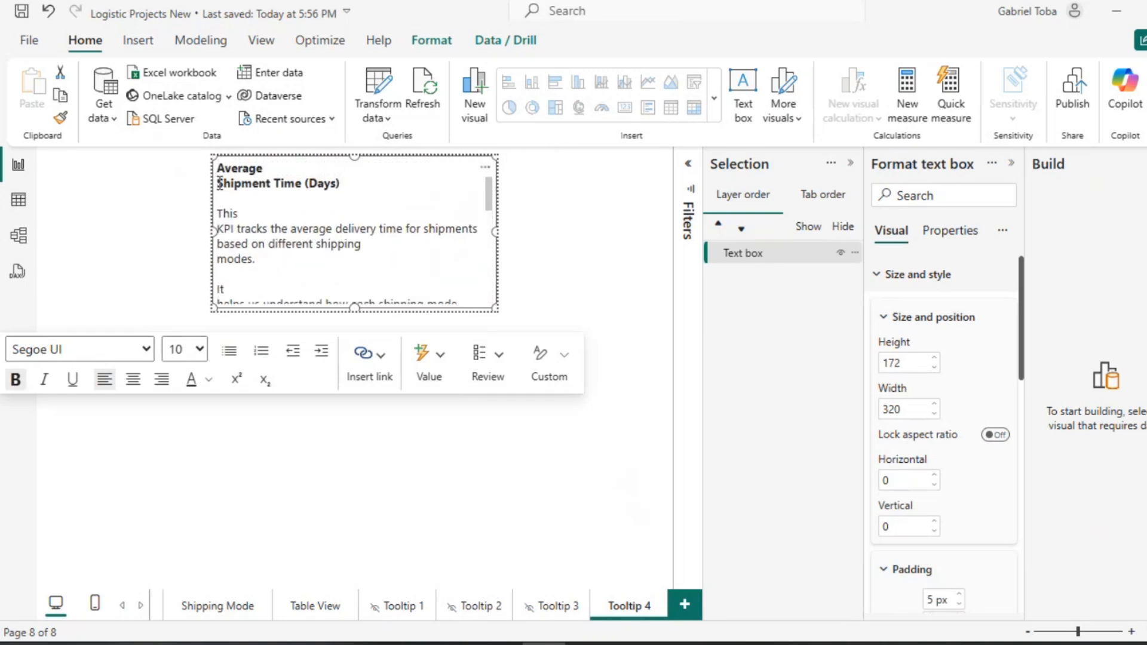
{"action": "key", "text": "BackSpace"}
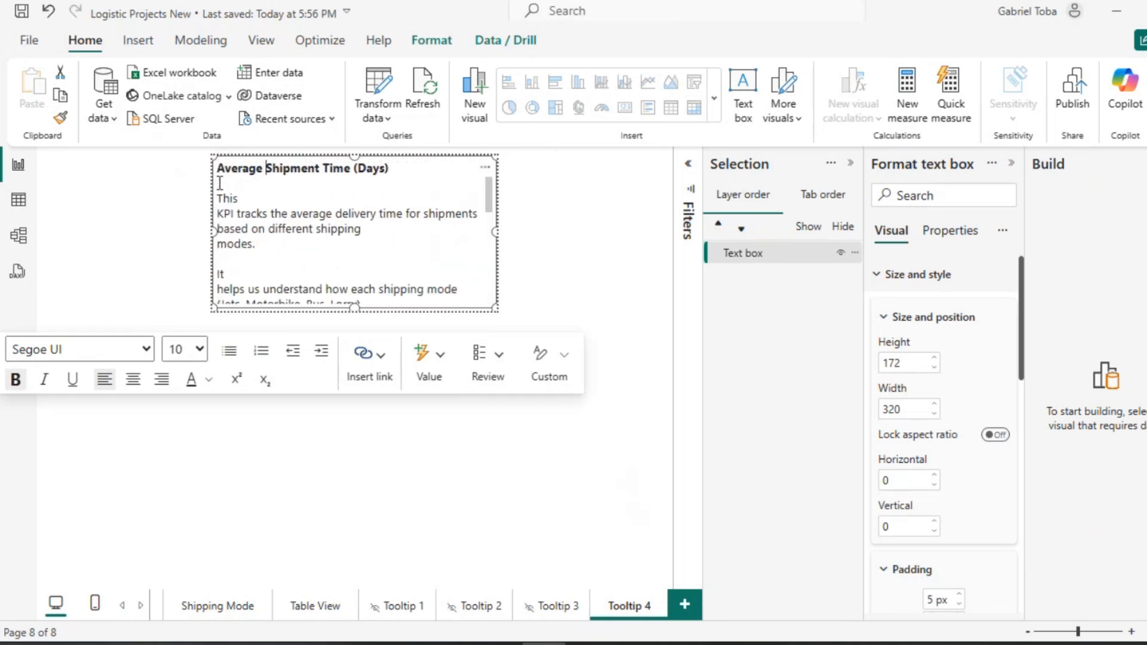
{"action": "left_click", "coordinate": [221, 214]}
{"action": "key", "text": "BackSpace"}
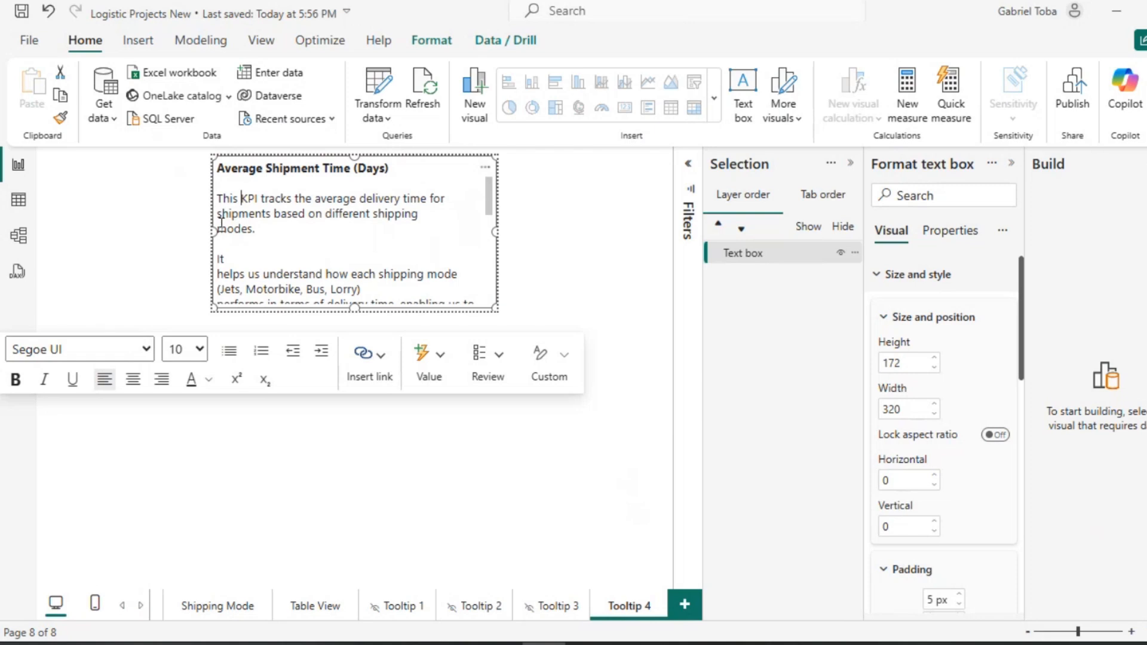
{"action": "left_click", "coordinate": [221, 226]}
{"action": "key", "text": "BackSpace"}
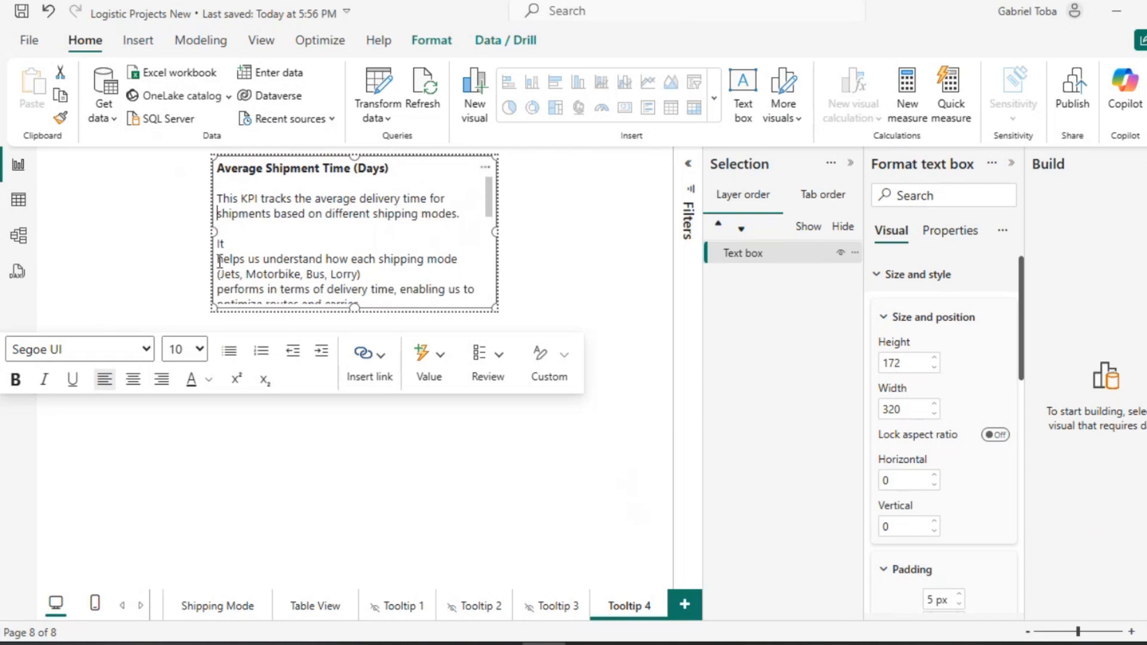
Join the broken lines of the paragraph starting "It helps us understand" into continuous text ending in "carrier selection.".
{"action": "key", "text": "BackSpace"}
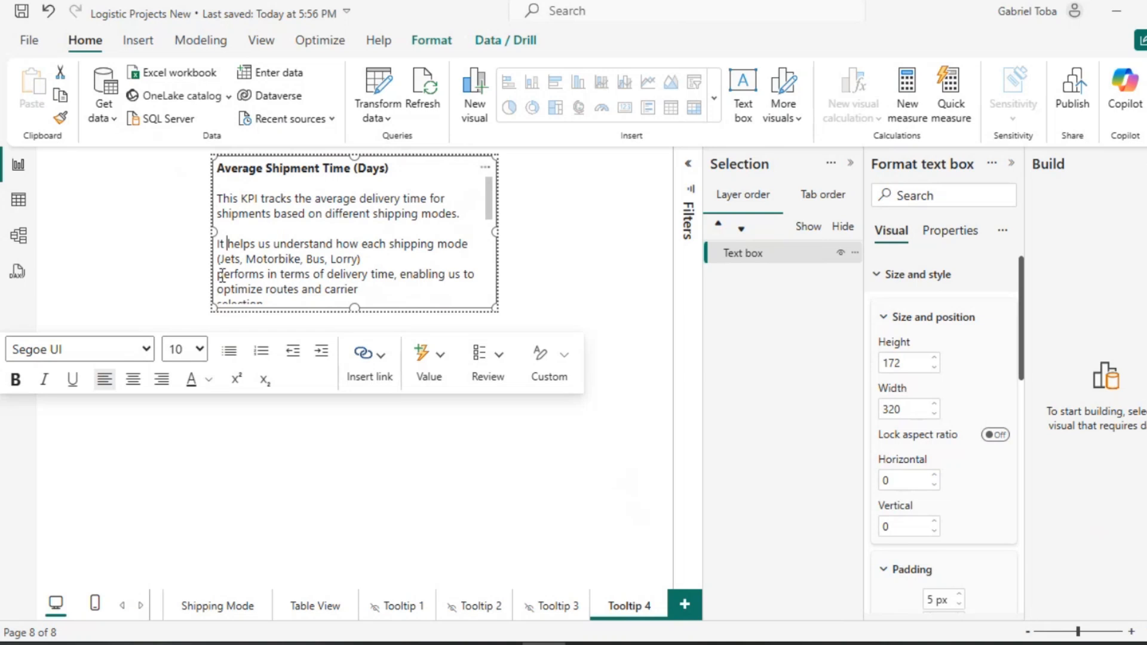
{"action": "key", "text": "BackSpace"}
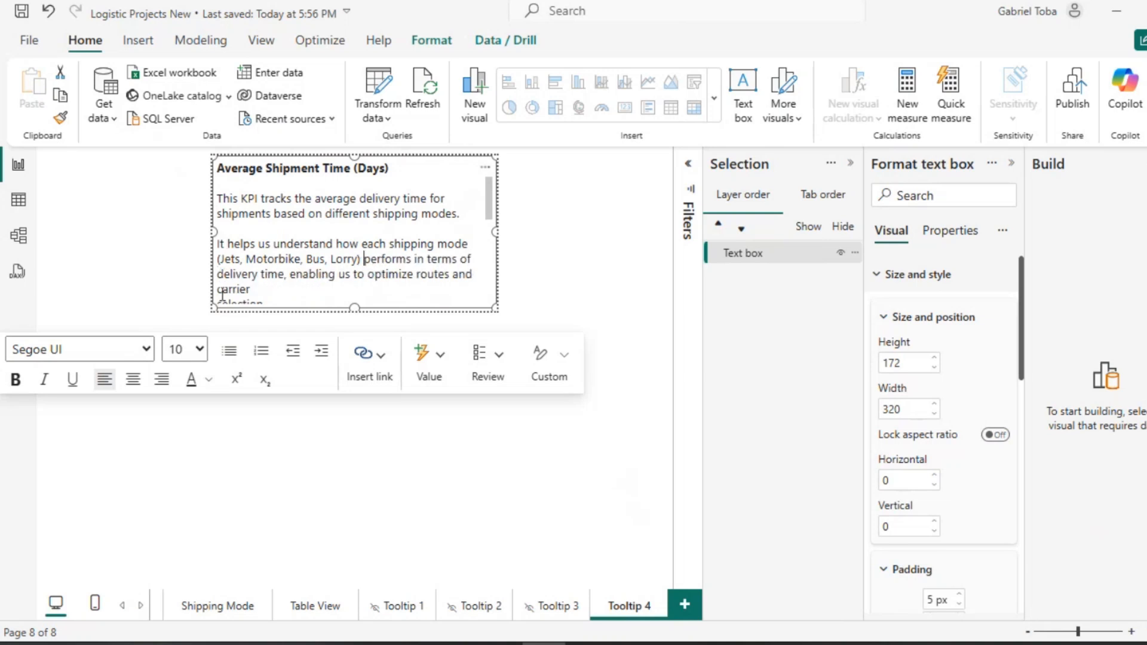
{"action": "scroll", "coordinate": [223, 294], "scroll_direction": "down", "scroll_amount": 1}
{"action": "left_click", "coordinate": [219, 259]}
{"action": "key", "text": "BackSpace"}
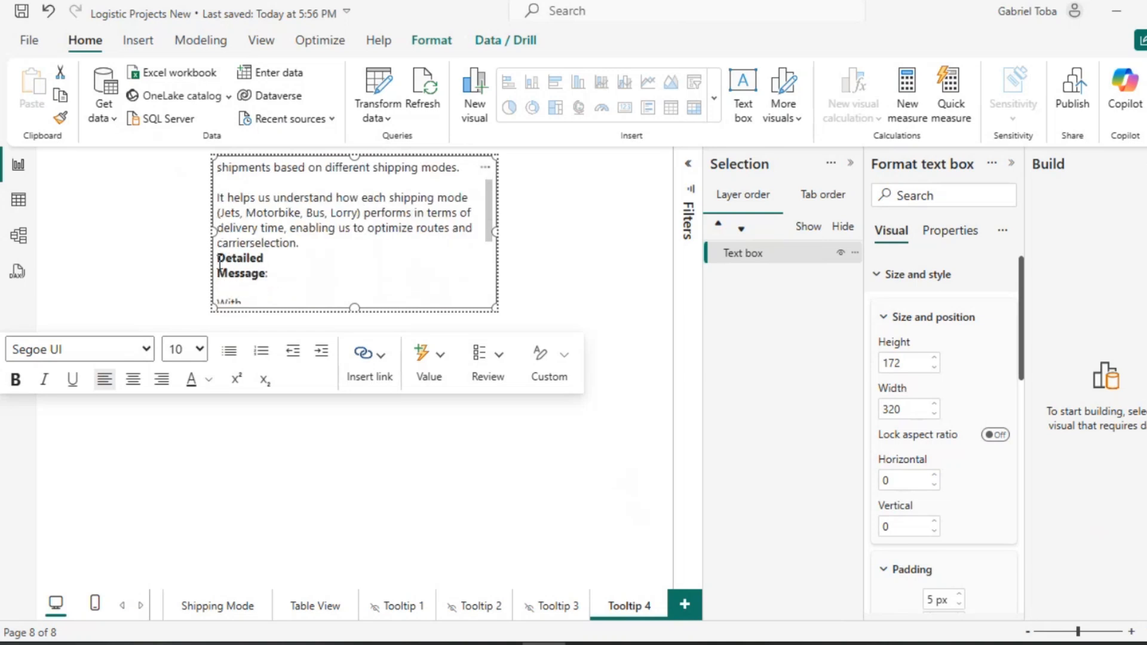
Put the "Detailed Message:" heading on a single line and insert a blank line above it.
{"action": "left_click", "coordinate": [220, 273]}
{"action": "key", "text": "BackSpace"}
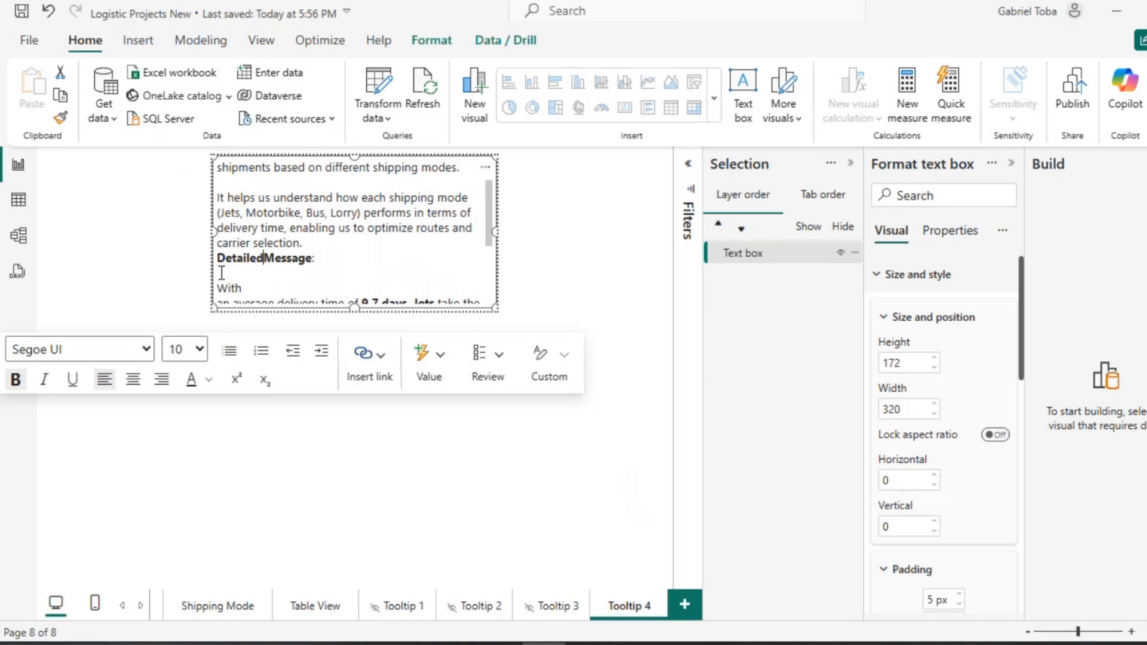
{"action": "left_click", "coordinate": [308, 244]}
{"action": "key", "text": "Return"}
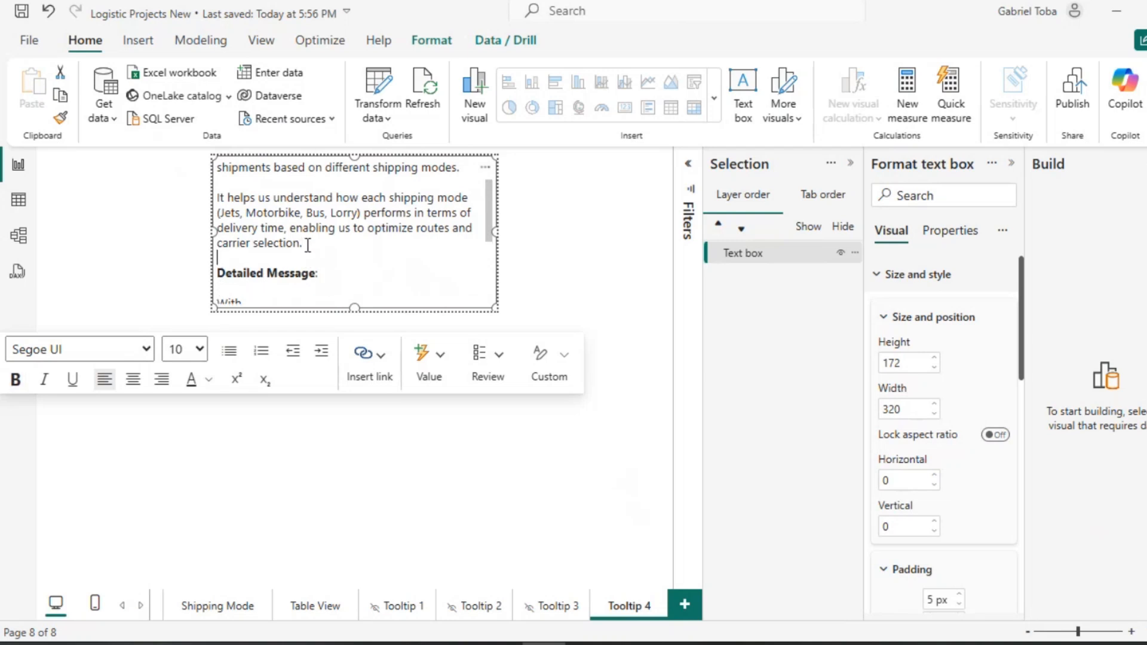
Join the broken lines of the paragraph under the Detailed Message heading and look over the whole text.
{"action": "scroll", "coordinate": [307, 243], "scroll_direction": "down", "scroll_amount": 3}
{"action": "scroll", "coordinate": [308, 244], "scroll_direction": "up", "scroll_amount": 2}
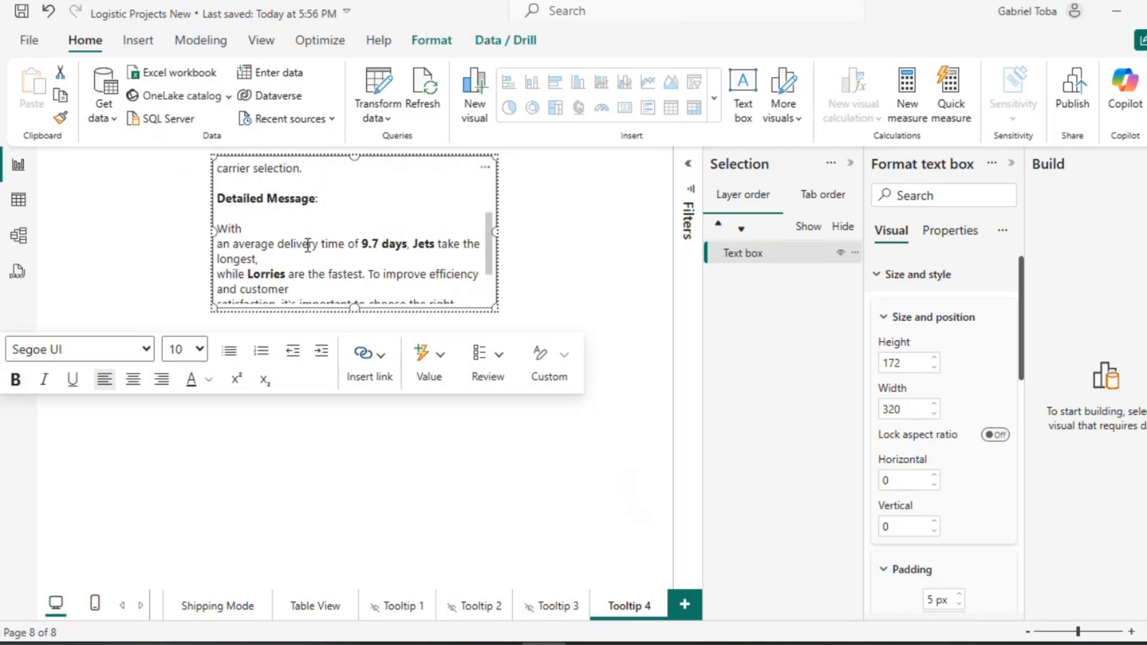
{"action": "left_click", "coordinate": [220, 245]}
{"action": "key", "text": "BackSpace"}
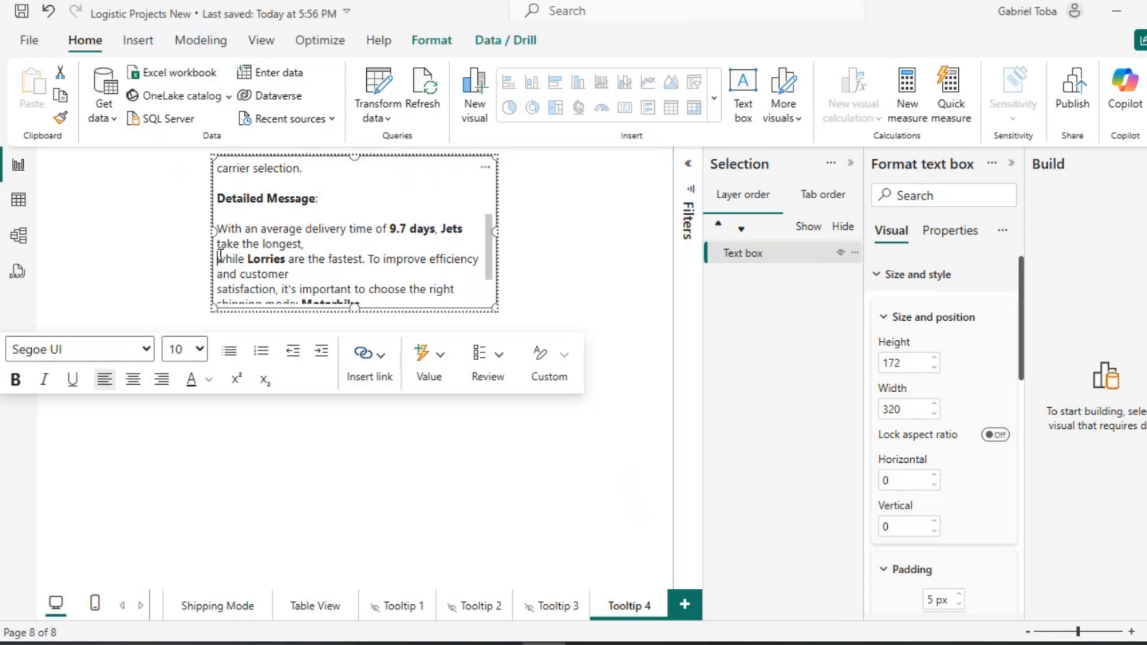
{"action": "left_click", "coordinate": [218, 259]}
{"action": "key", "text": "BackSpace"}
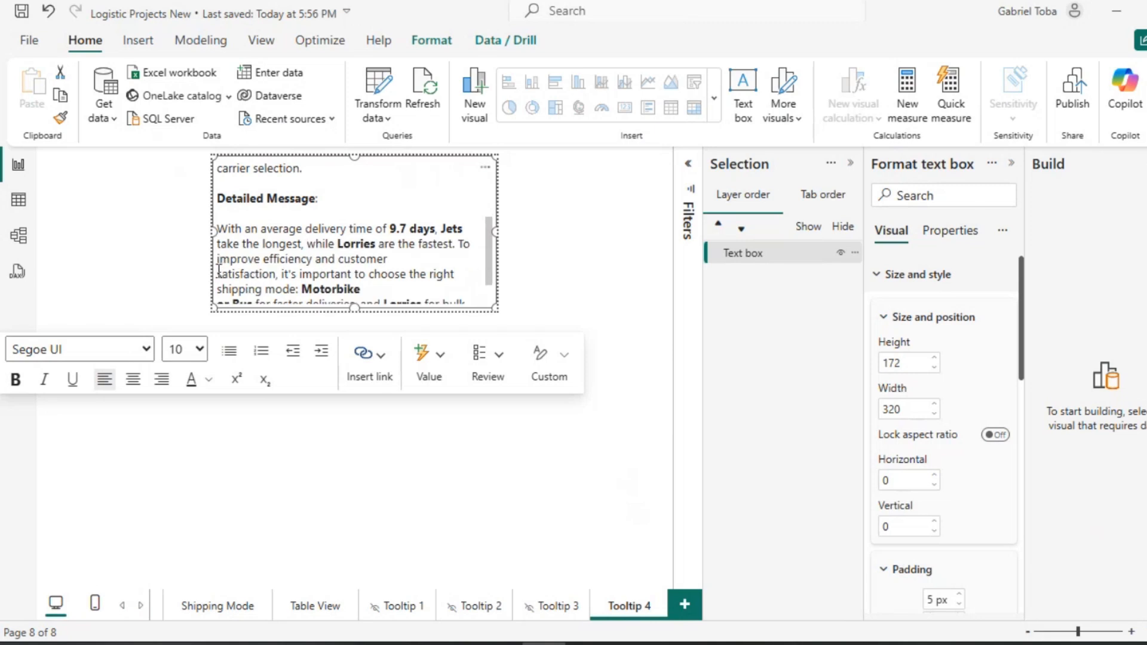
{"action": "left_click", "coordinate": [219, 271]}
{"action": "key", "text": "BackSpace"}
{"action": "scroll", "coordinate": [245, 269], "scroll_direction": "down", "scroll_amount": 1}
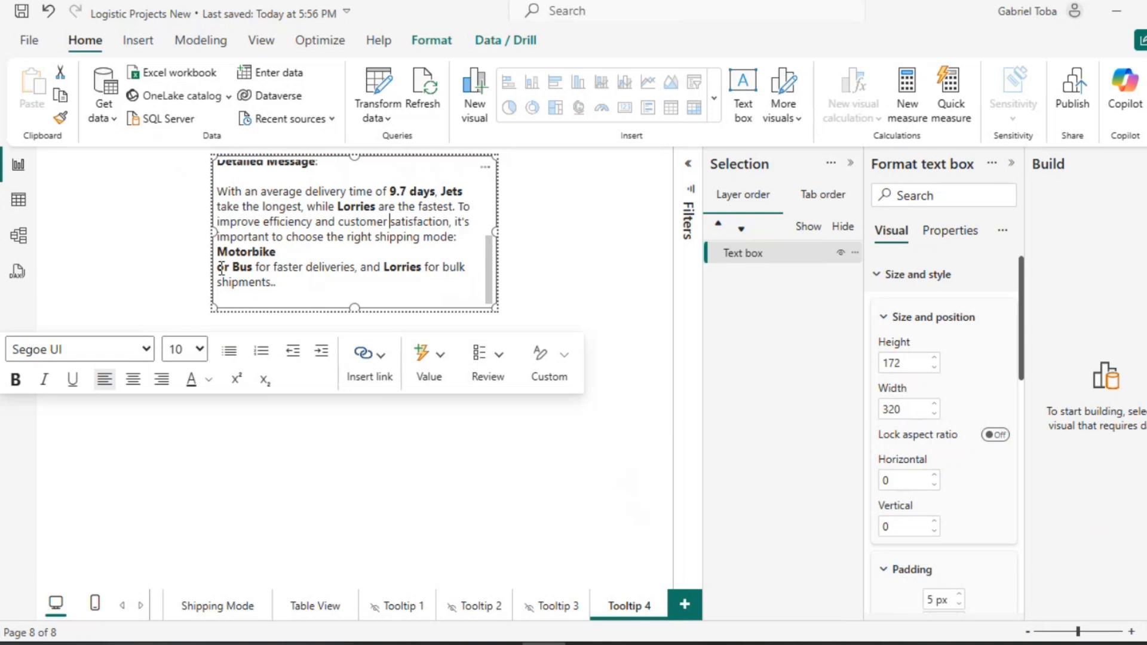
{"action": "left_click", "coordinate": [220, 268]}
{"action": "key", "text": "BackSpace"}
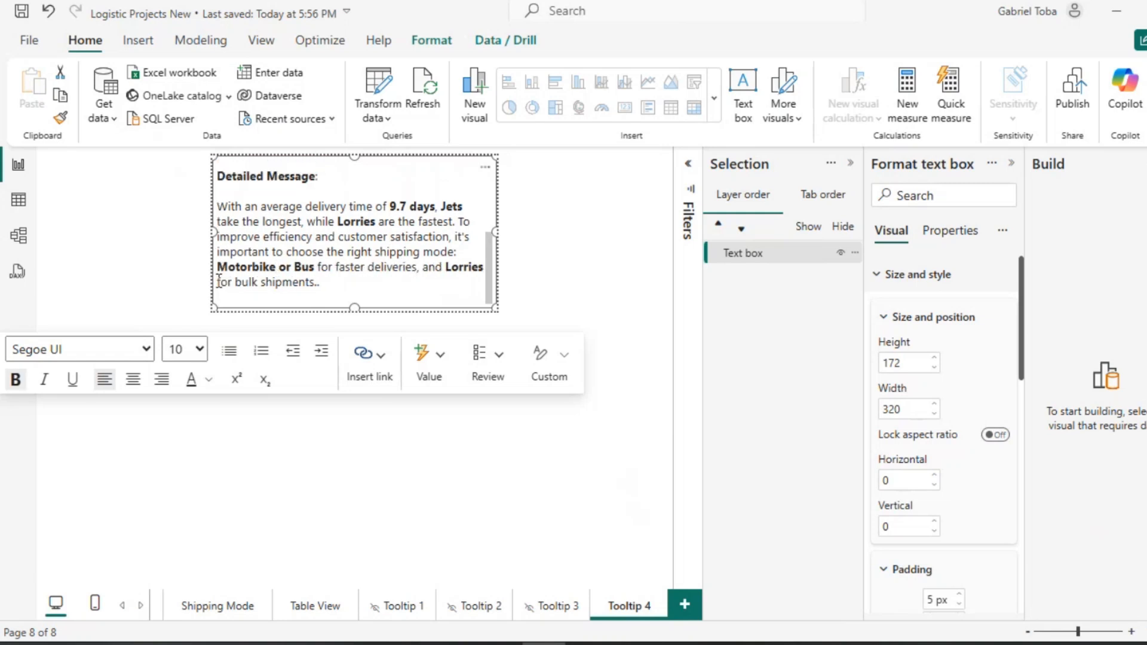
{"action": "left_click", "coordinate": [219, 281]}
{"action": "key", "text": "BackSpace"}
{"action": "scroll", "coordinate": [379, 268], "scroll_direction": "up", "scroll_amount": 3}
{"action": "scroll", "coordinate": [379, 269], "scroll_direction": "down", "scroll_amount": 3}
{"action": "scroll", "coordinate": [378, 270], "scroll_direction": "up", "scroll_amount": 5}
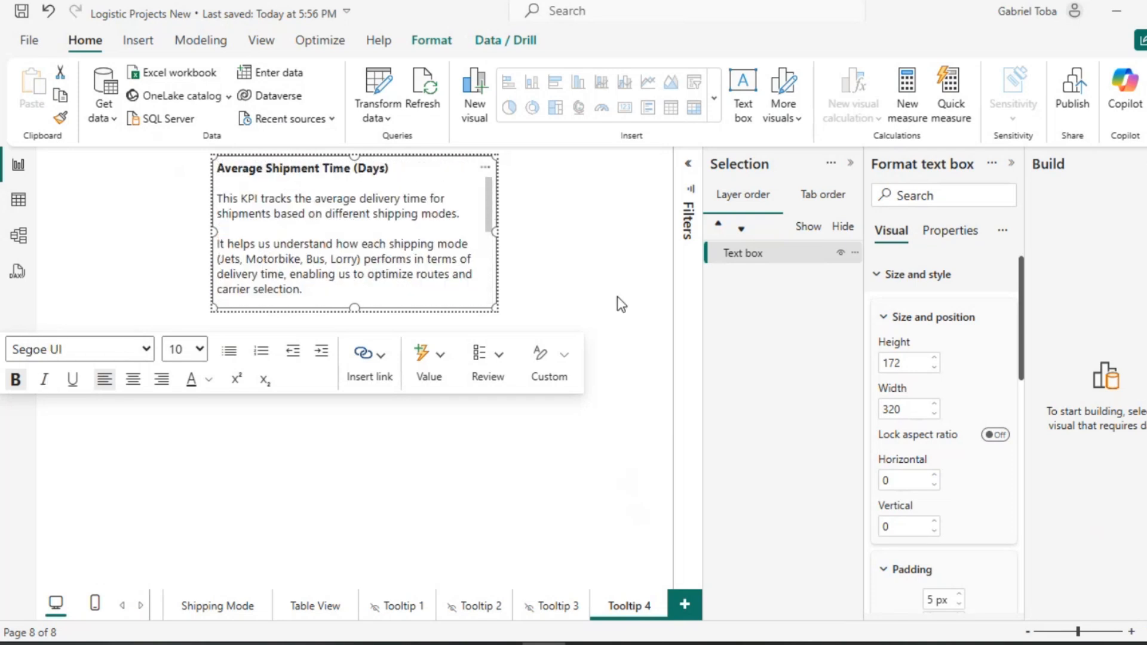
Set the Tooltip 4 canvas height to 200 px and its width to 340 px.
{"action": "left_click", "coordinate": [510, 268]}
{"action": "left_click_drag", "start_coordinate": [487, 309], "coordinate": [487, 312]}
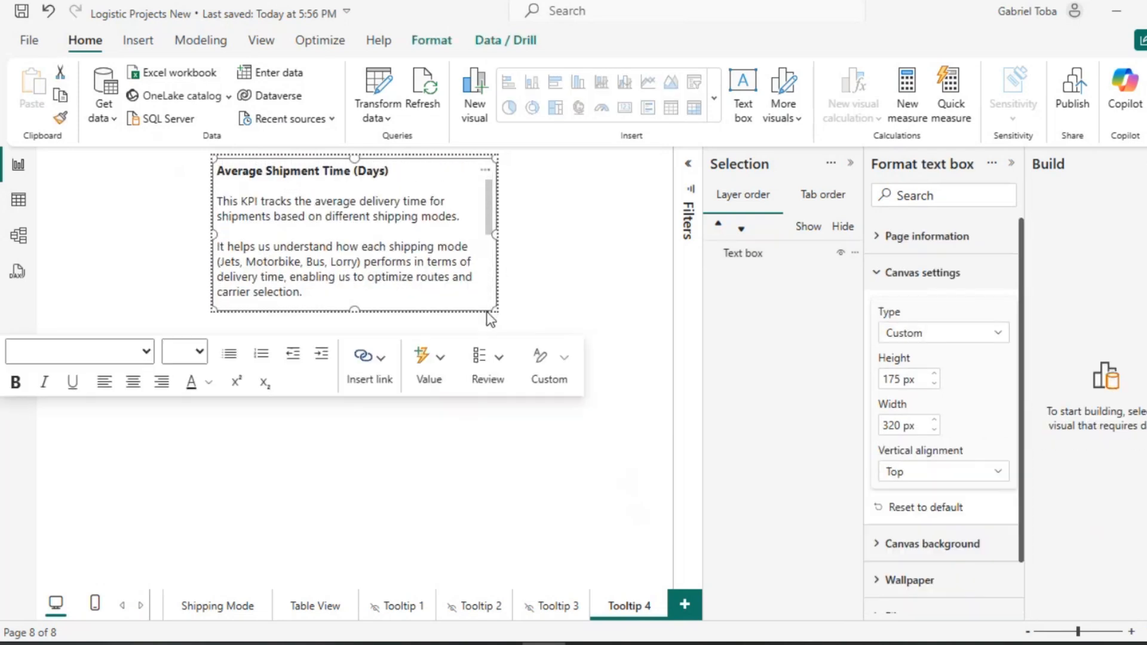
{"action": "left_click", "coordinate": [542, 294]}
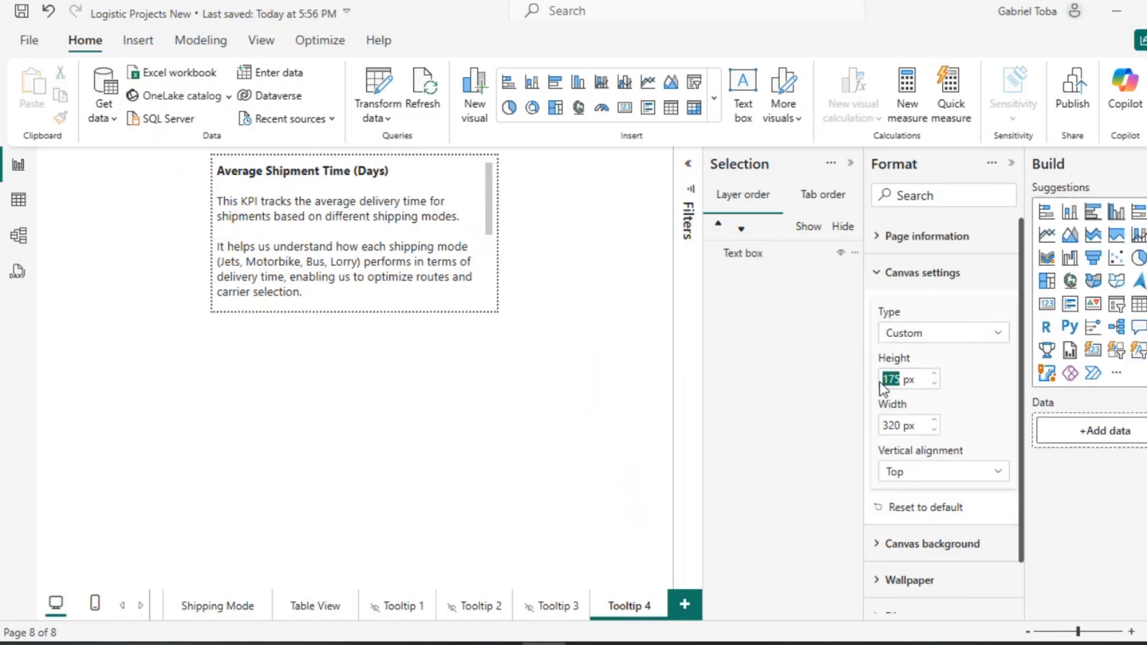
{"action": "key", "text": "Return"}
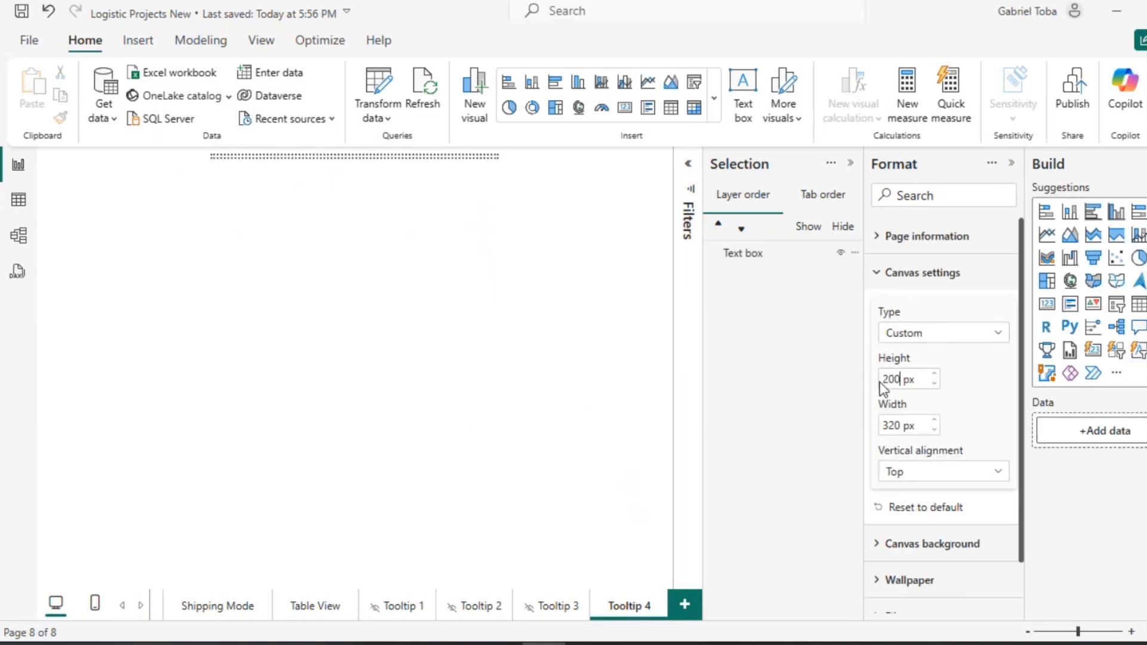
{"action": "type", "text": "00"}
{"action": "key", "text": "Return"}
{"action": "double_click", "coordinate": [903, 426]}
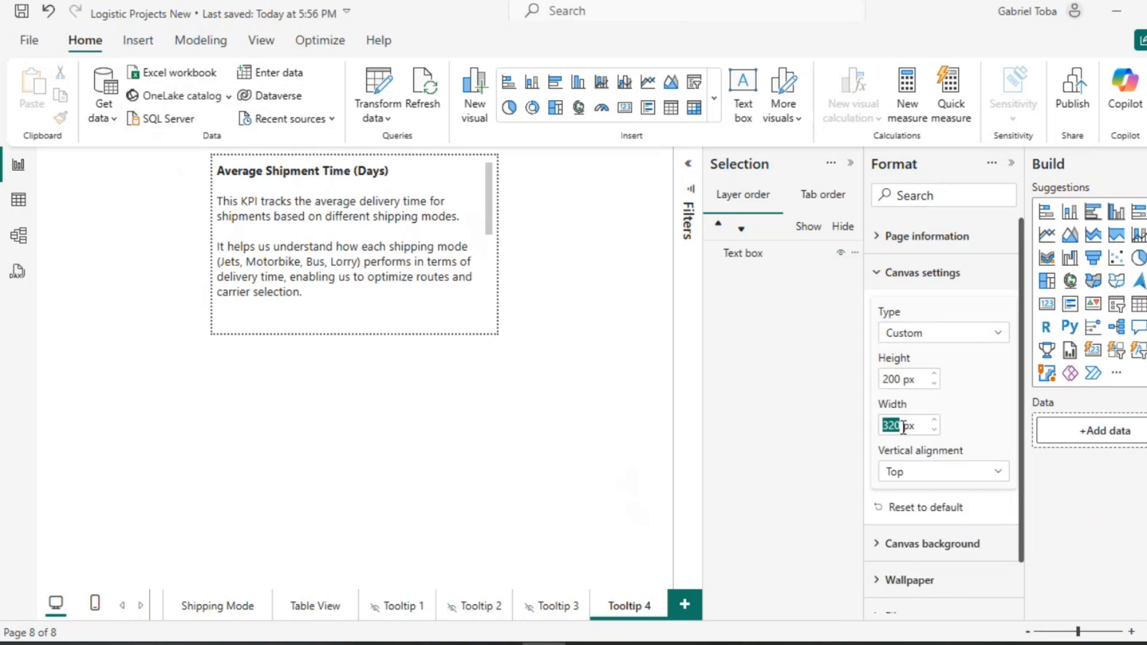
{"action": "type", "text": "340"}
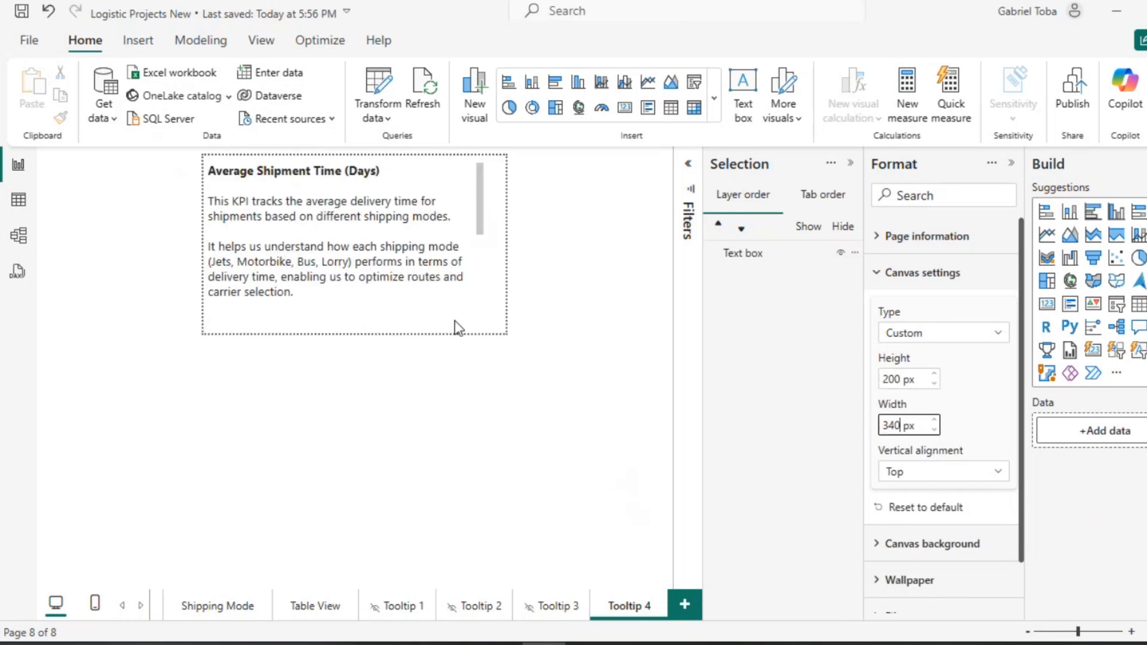
Enlarge the text box to a width of 340 and a height of 197 to fill the canvas.
{"action": "left_click", "coordinate": [434, 285]}
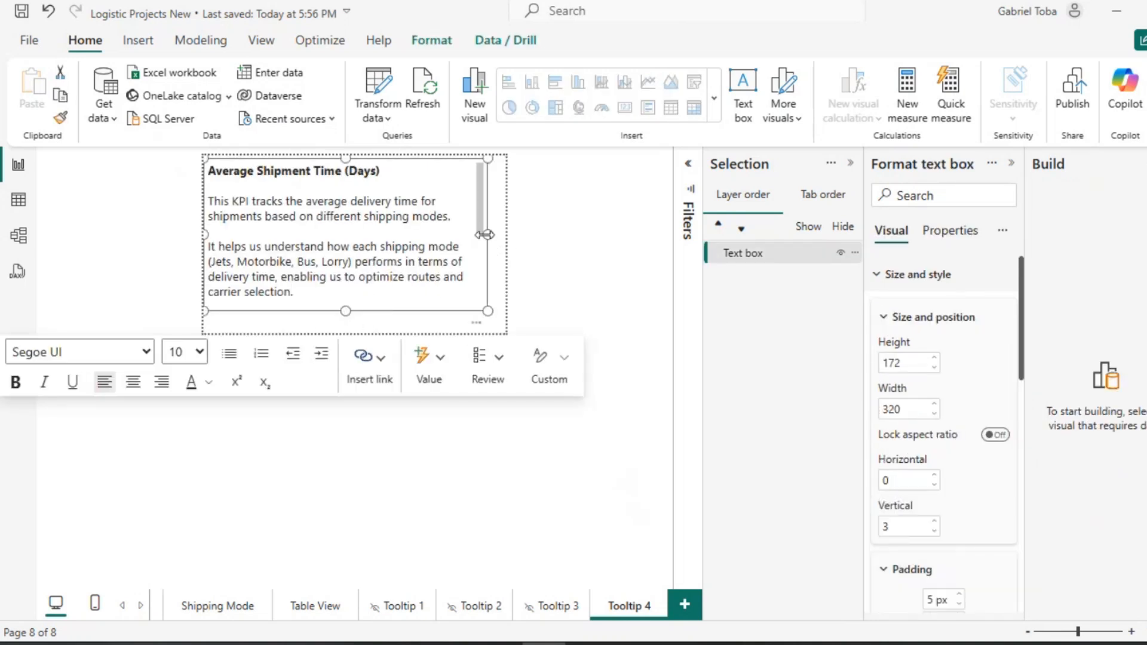
{"action": "left_click_drag", "start_coordinate": [354, 311], "coordinate": [355, 347]}
{"action": "scroll", "coordinate": [354, 288], "scroll_direction": "down", "scroll_amount": 2}
{"action": "scroll", "coordinate": [354, 289], "scroll_direction": "up", "scroll_amount": 3}
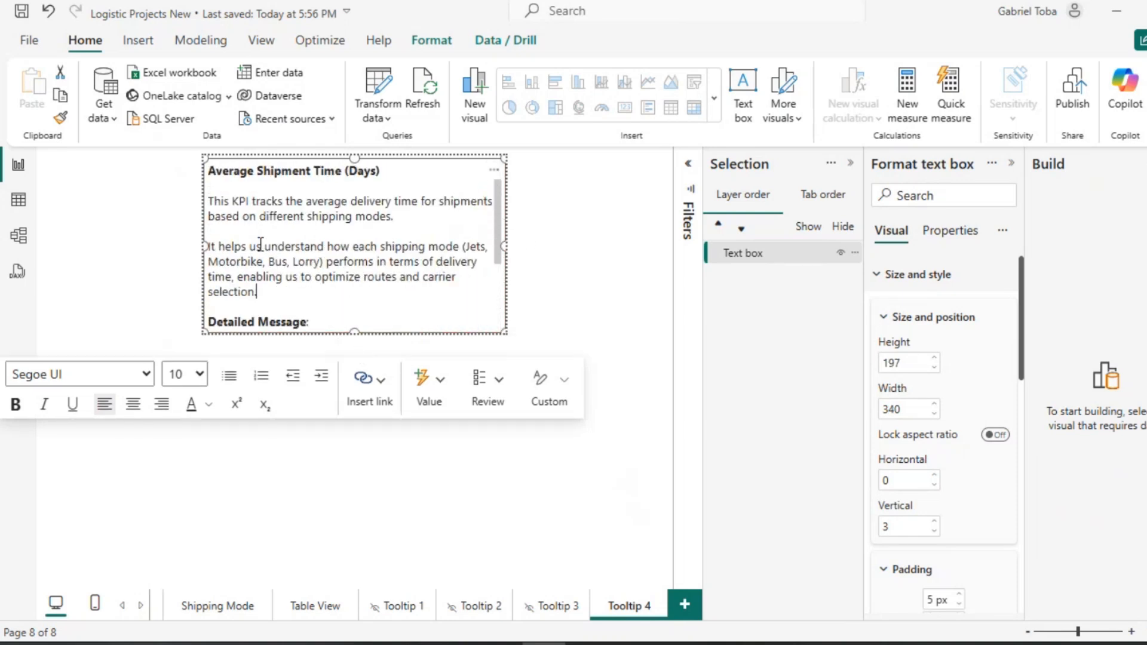
Remove the blank lines below the title and the Detailed Message heading, and the extra period at the end of the text.
{"action": "left_click", "coordinate": [241, 229]}
{"action": "left_click", "coordinate": [222, 185]}
{"action": "key", "text": "BackSpace"}
{"action": "scroll", "coordinate": [250, 263], "scroll_direction": "down", "scroll_amount": 3}
{"action": "left_click", "coordinate": [247, 240]}
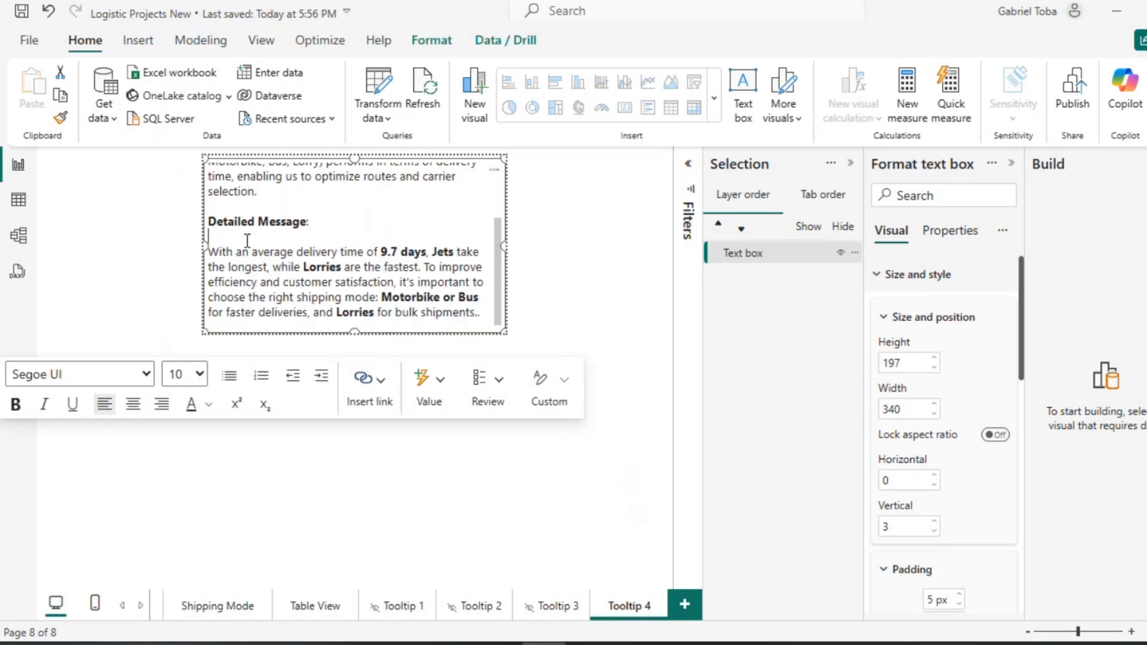
{"action": "key", "text": "BackSpace"}
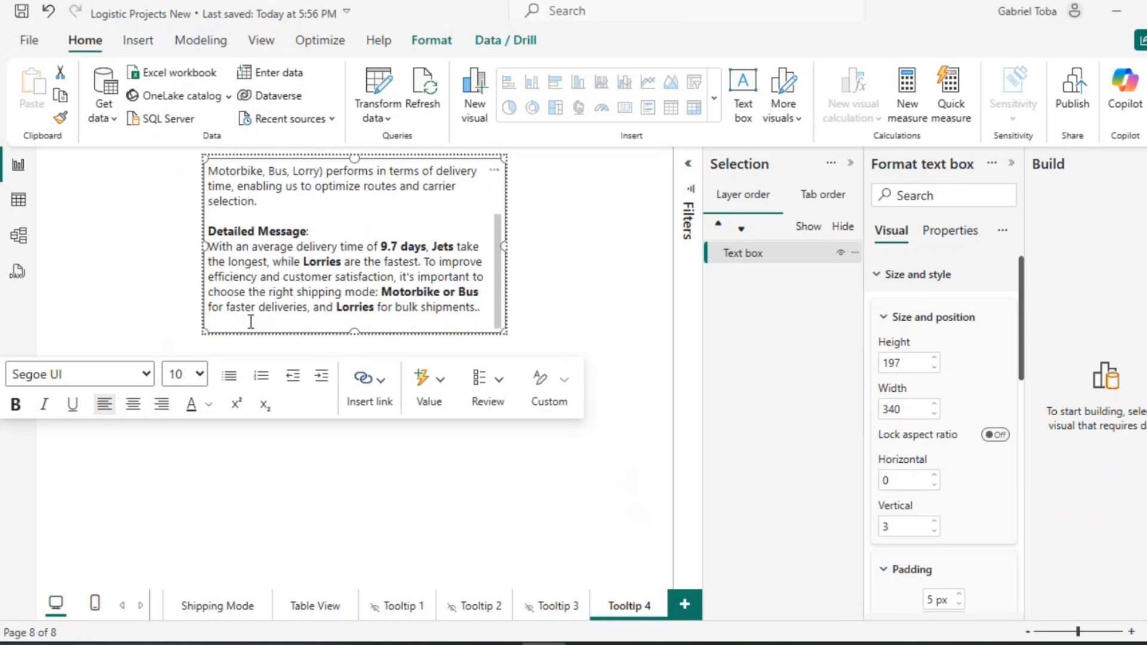
{"action": "scroll", "coordinate": [261, 320], "scroll_direction": "up", "scroll_amount": 1}
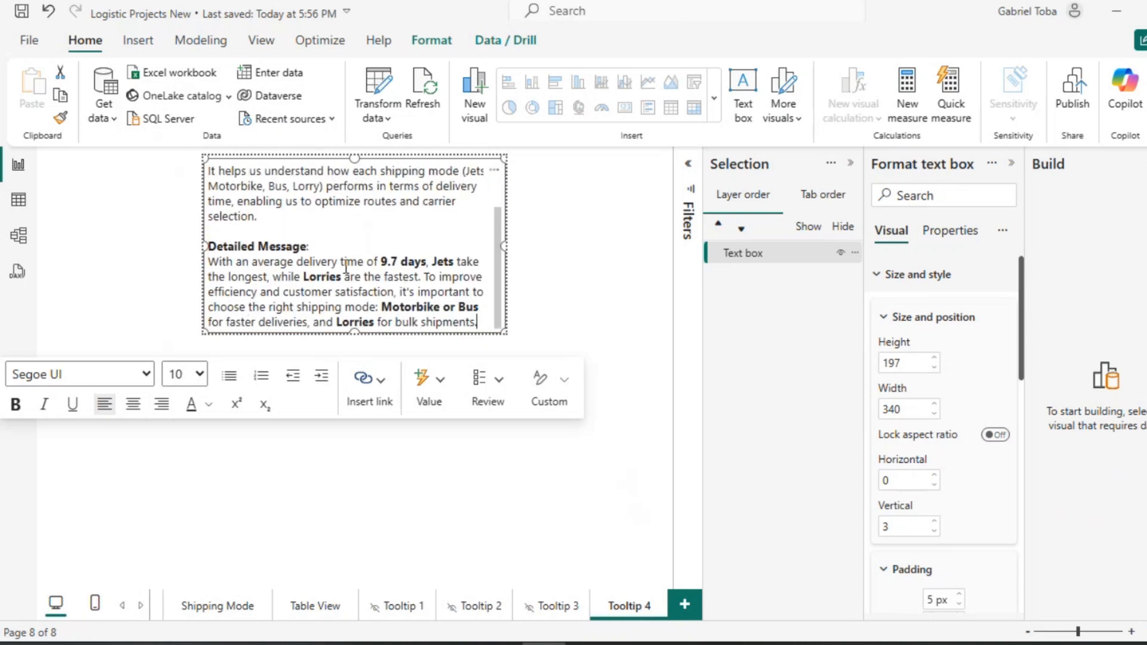
{"action": "scroll", "coordinate": [346, 268], "scroll_direction": "up", "scroll_amount": 2}
{"action": "scroll", "coordinate": [346, 267], "scroll_direction": "down", "scroll_amount": 2}
{"action": "scroll", "coordinate": [346, 268], "scroll_direction": "up", "scroll_amount": 1}
{"action": "scroll", "coordinate": [346, 268], "scroll_direction": "down", "scroll_amount": 1}
Set the Tooltip 4 canvas height to 250 px.
{"action": "left_click", "coordinate": [518, 325]}
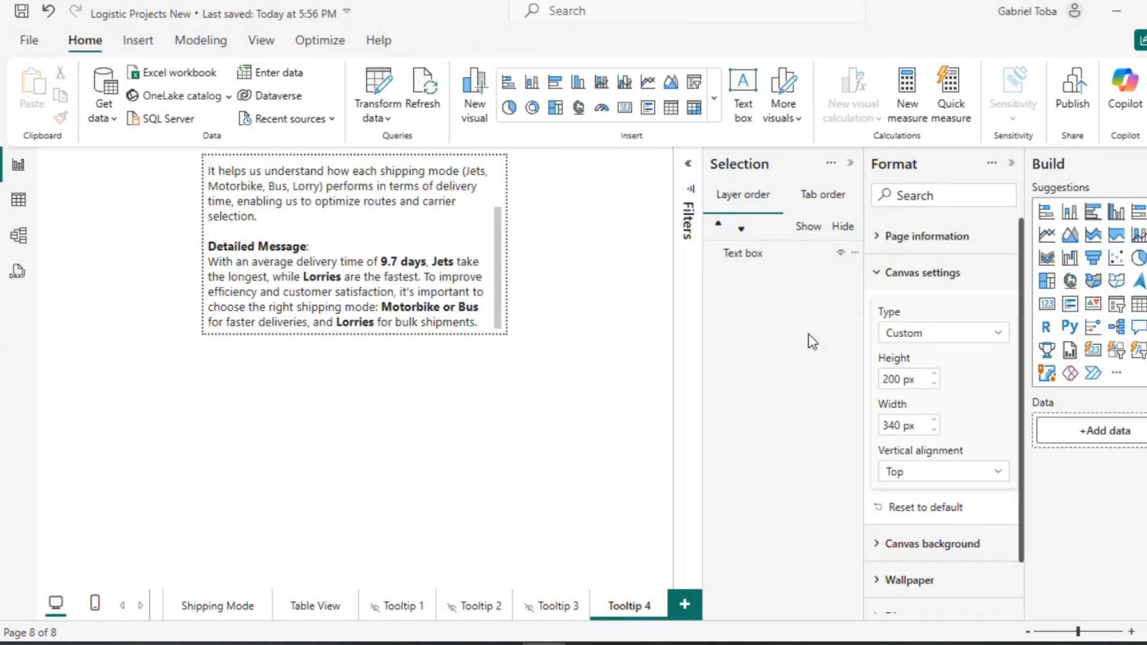
{"action": "double_click", "coordinate": [907, 379]}
{"action": "type", "text": "22"}
{"action": "key", "text": "Return"}
{"action": "key", "text": "BackSpace"}
{"action": "key", "text": "BackSpace"}
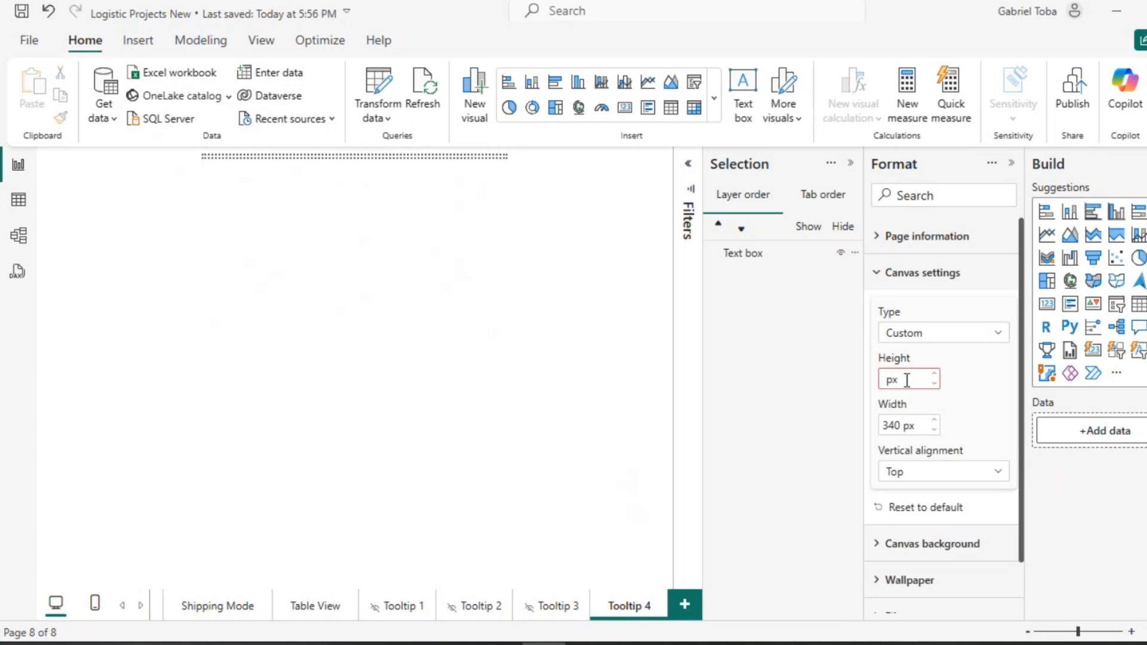
{"action": "type", "text": "250"}
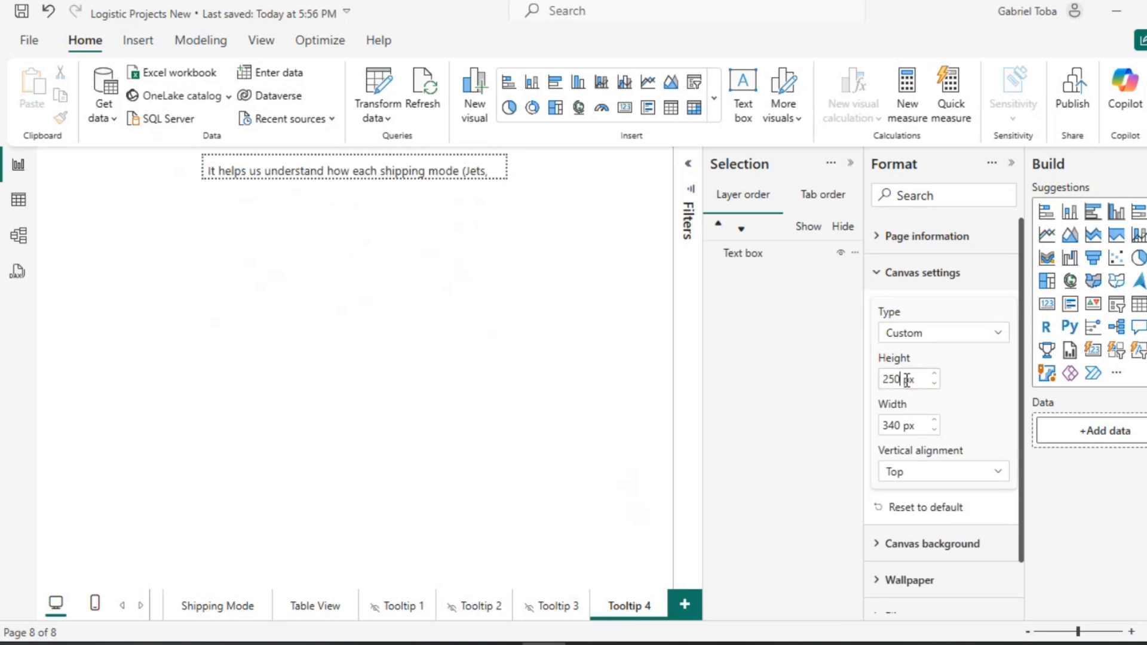
Extend the text box downward to a height of 247 and check how much of its text fits.
{"action": "left_click", "coordinate": [353, 327]}
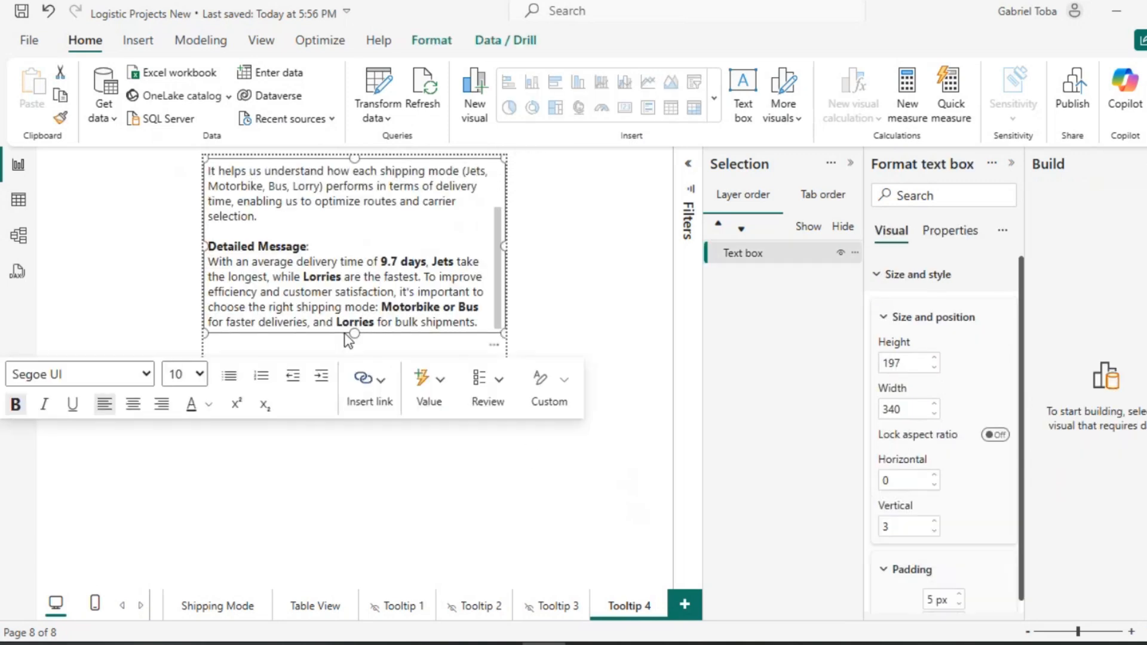
{"action": "left_click_drag", "start_coordinate": [354, 333], "coordinate": [353, 377]}
{"action": "scroll", "coordinate": [371, 255], "scroll_direction": "down", "scroll_amount": 1}
{"action": "scroll", "coordinate": [371, 255], "scroll_direction": "up", "scroll_amount": 1}
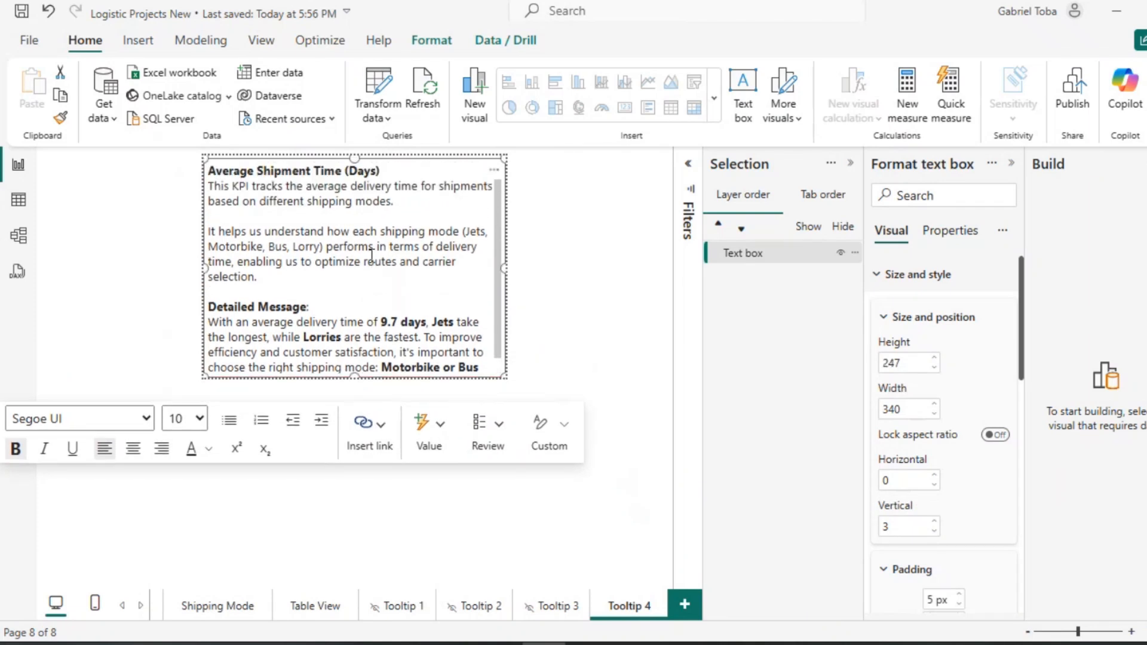
{"action": "scroll", "coordinate": [371, 256], "scroll_direction": "down", "scroll_amount": 1}
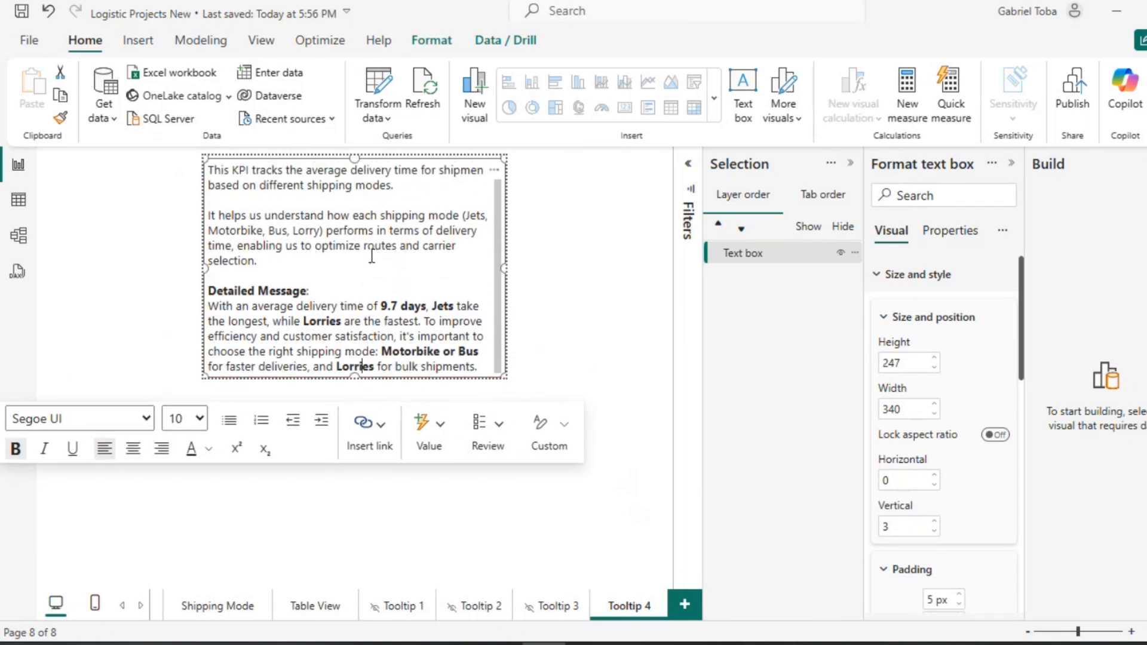
Increase the Tooltip 4 canvas height to 260 px.
{"action": "left_click", "coordinate": [537, 371]}
{"action": "double_click", "coordinate": [902, 379]}
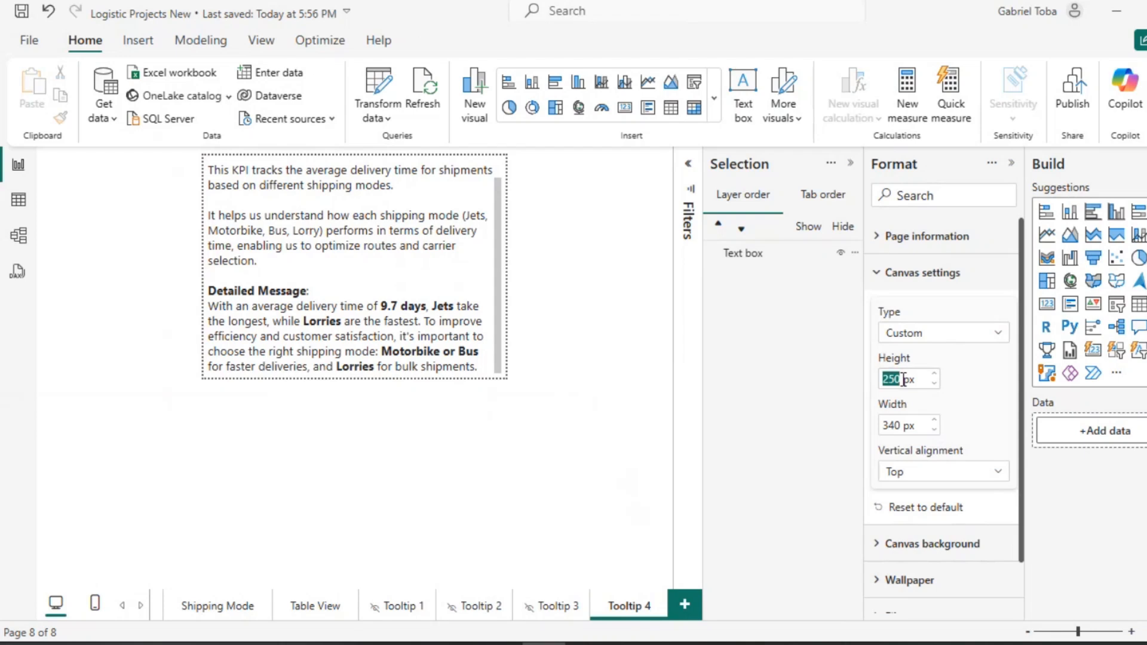
{"action": "type", "text": "26"}
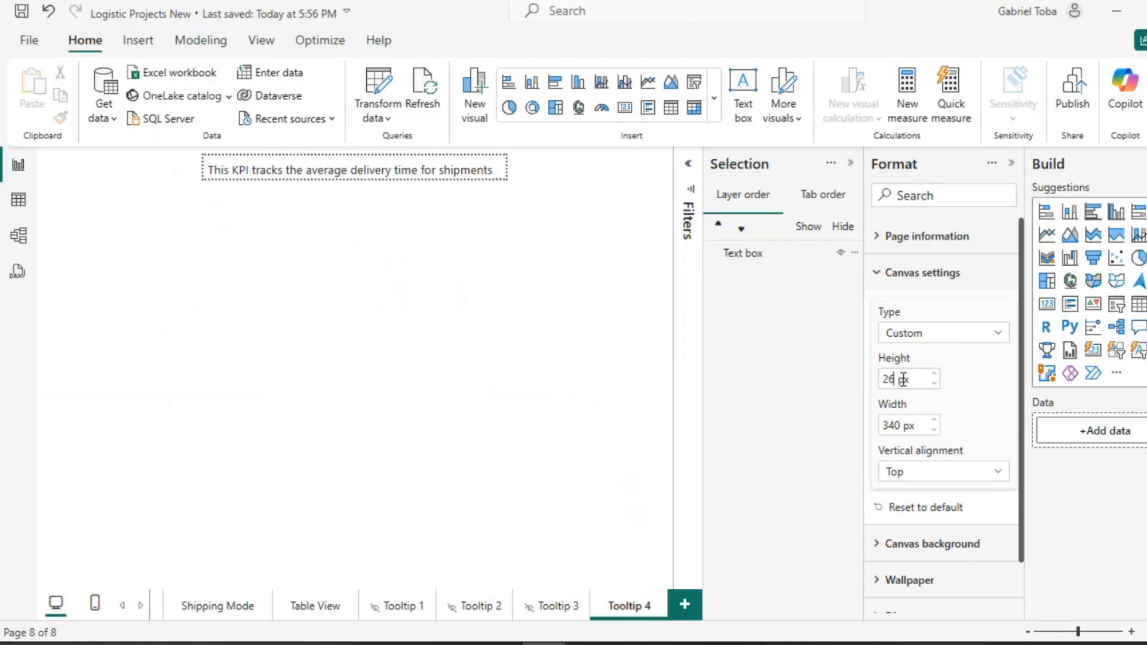
{"action": "type", "text": "0"}
{"action": "key", "text": "Return"}
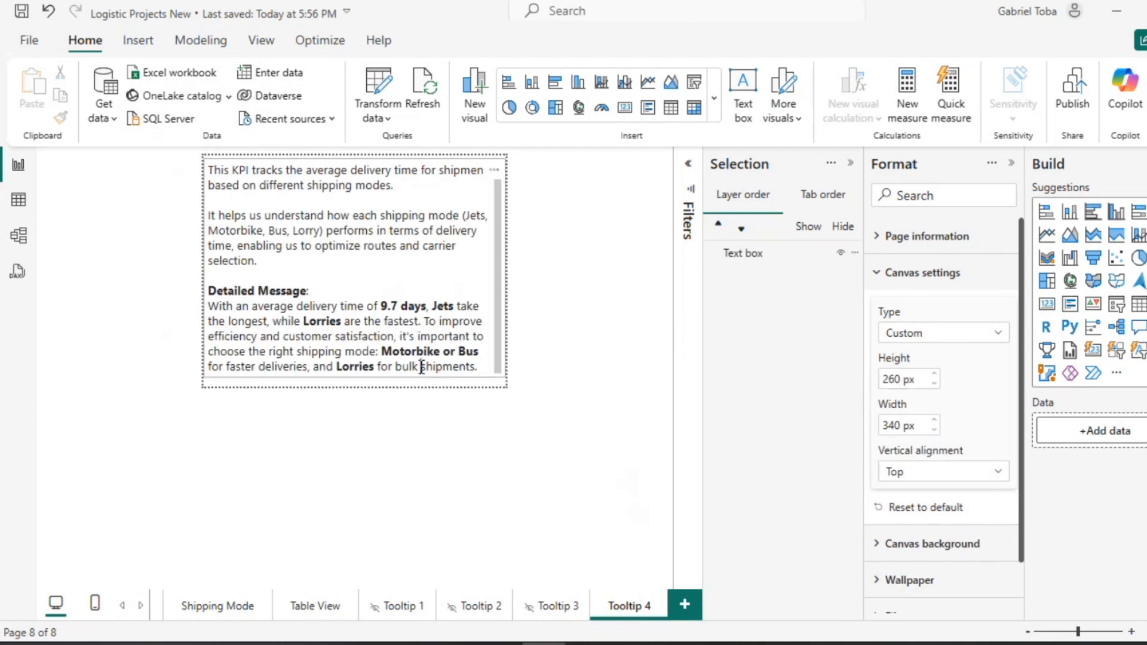
Extend the Average Shipment Time text box on the Tooltip 4 page downward to a height of 257.
{"action": "left_click", "coordinate": [371, 367]}
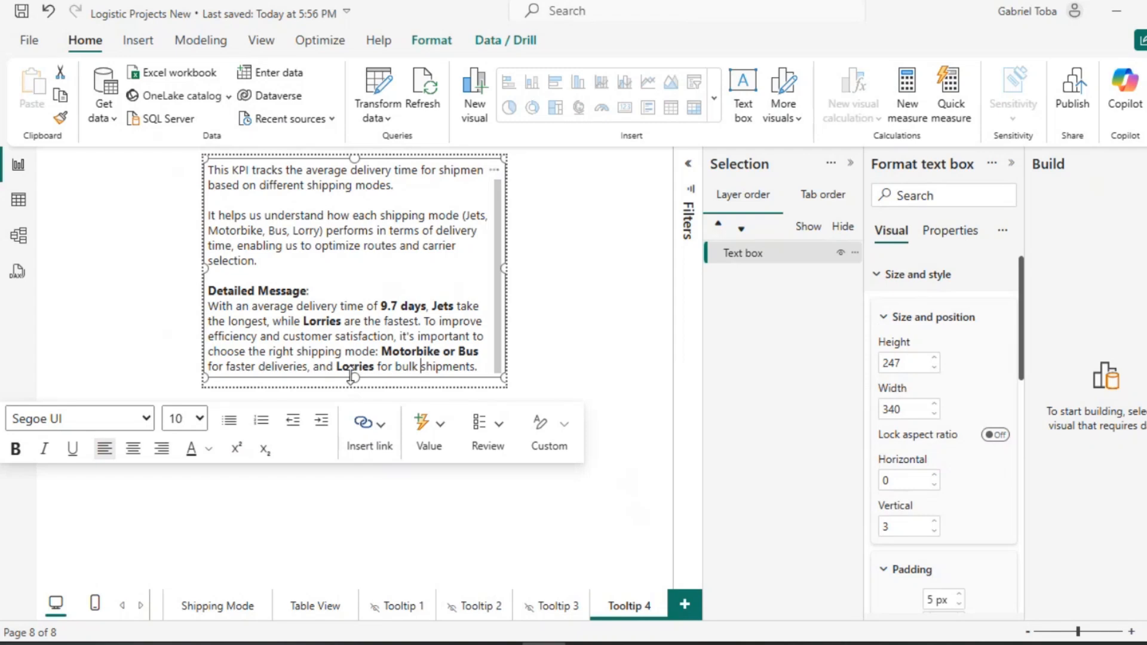
{"action": "scroll", "coordinate": [355, 383], "scroll_direction": "up", "scroll_amount": 1}
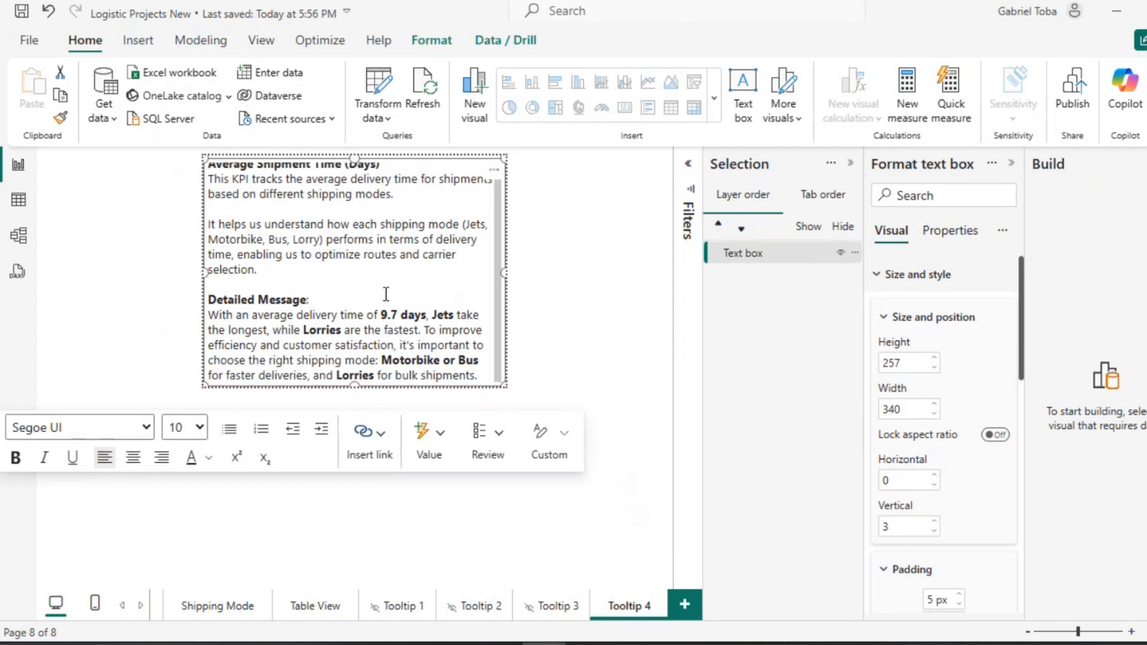
{"action": "left_click", "coordinate": [568, 369]}
Set the Tooltip 4 canvas width to 350 px, widen the text box to 350, and check how much text fits.
{"action": "double_click", "coordinate": [896, 425]}
{"action": "type", "text": "350"}
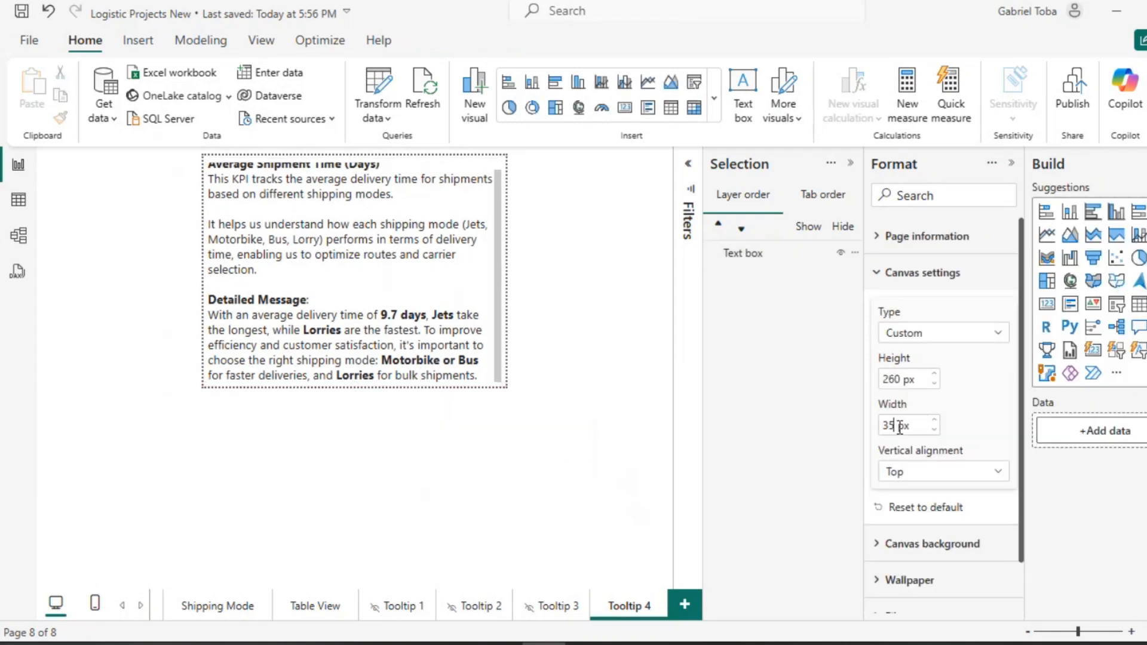
{"action": "key", "text": "Return"}
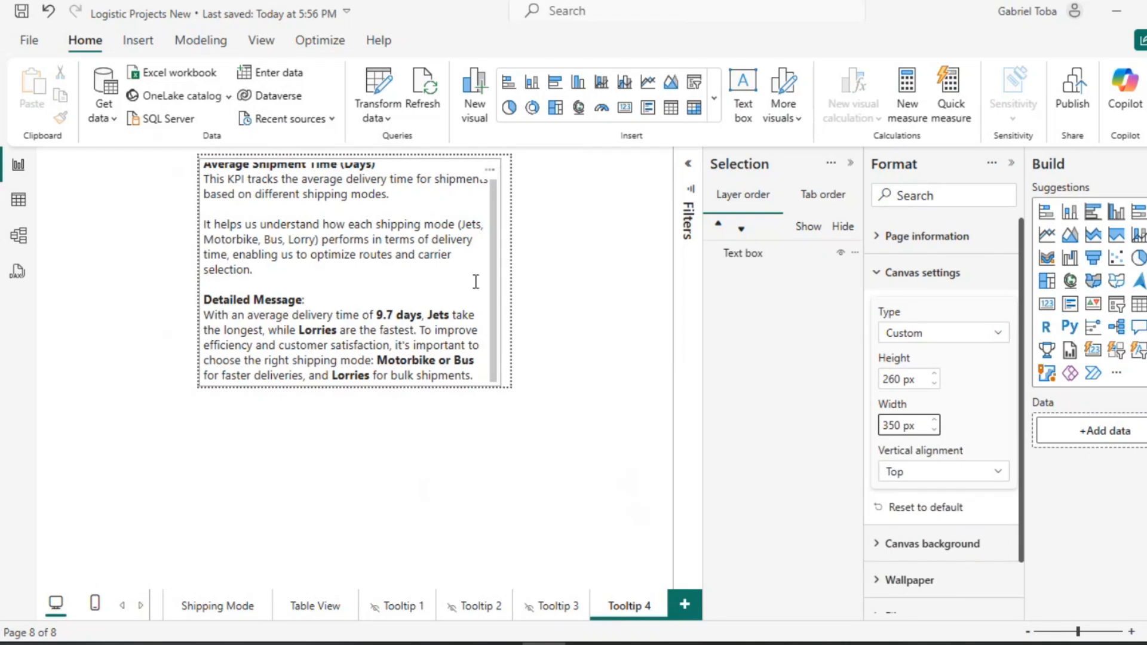
{"action": "left_click", "coordinate": [475, 281]}
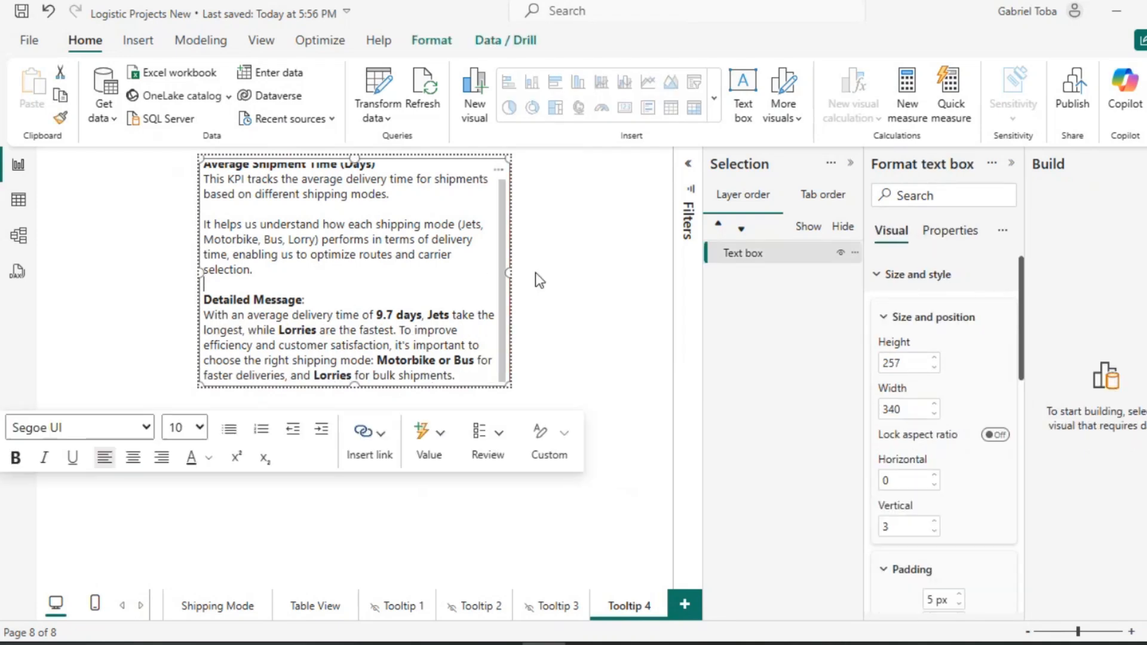
{"action": "left_click", "coordinate": [326, 289]}
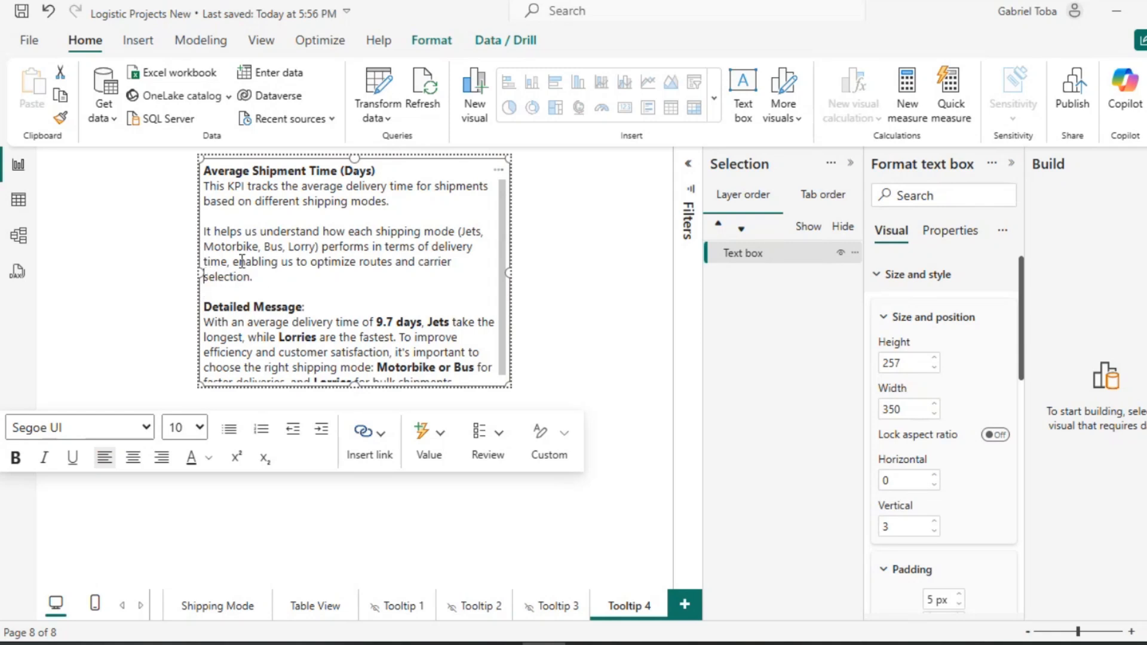
{"action": "scroll", "coordinate": [230, 304], "scroll_direction": "down", "scroll_amount": 1}
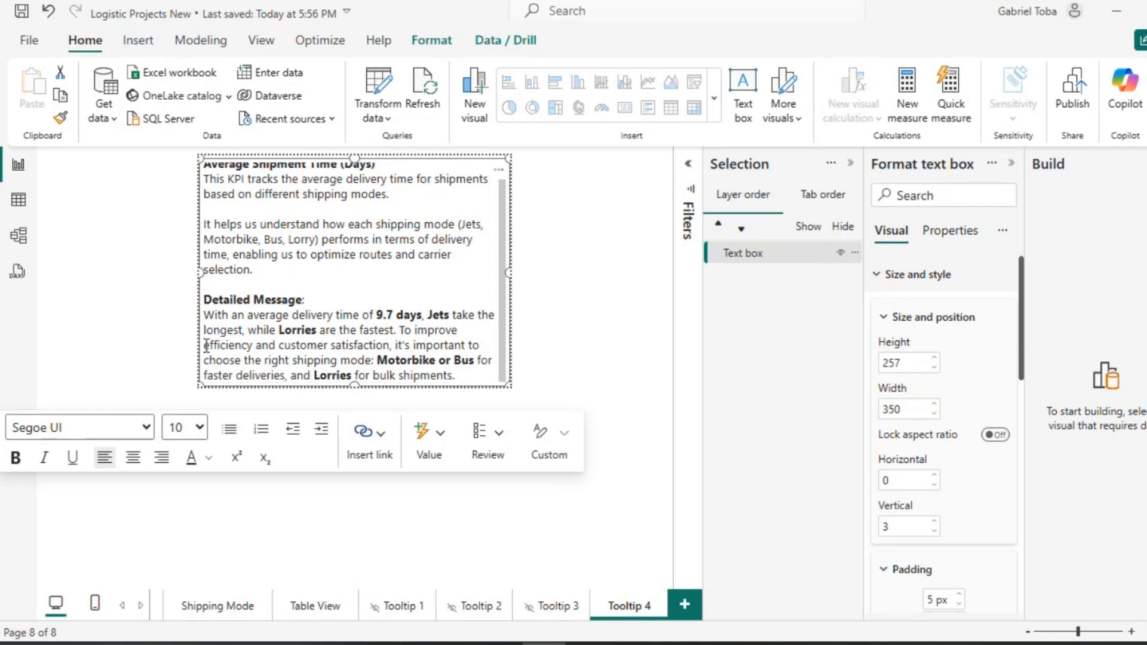
Increase the Tooltip 4 canvas width to 390 px and stretch the text box to the same width.
{"action": "left_click", "coordinate": [608, 343]}
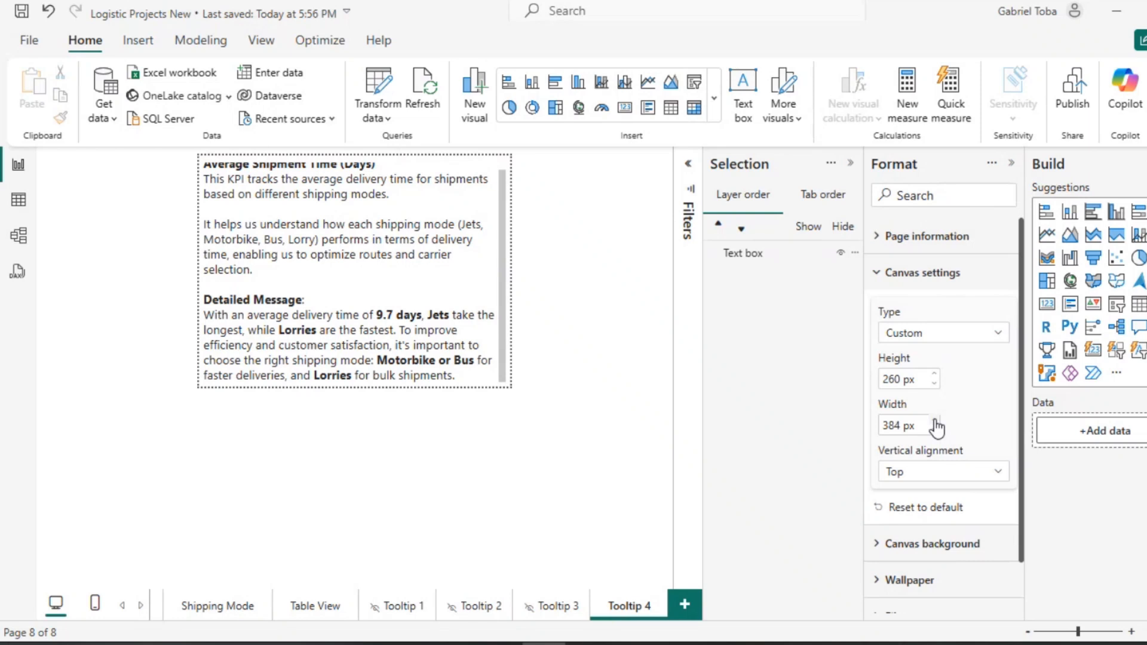
{"action": "left_click", "coordinate": [935, 421]}
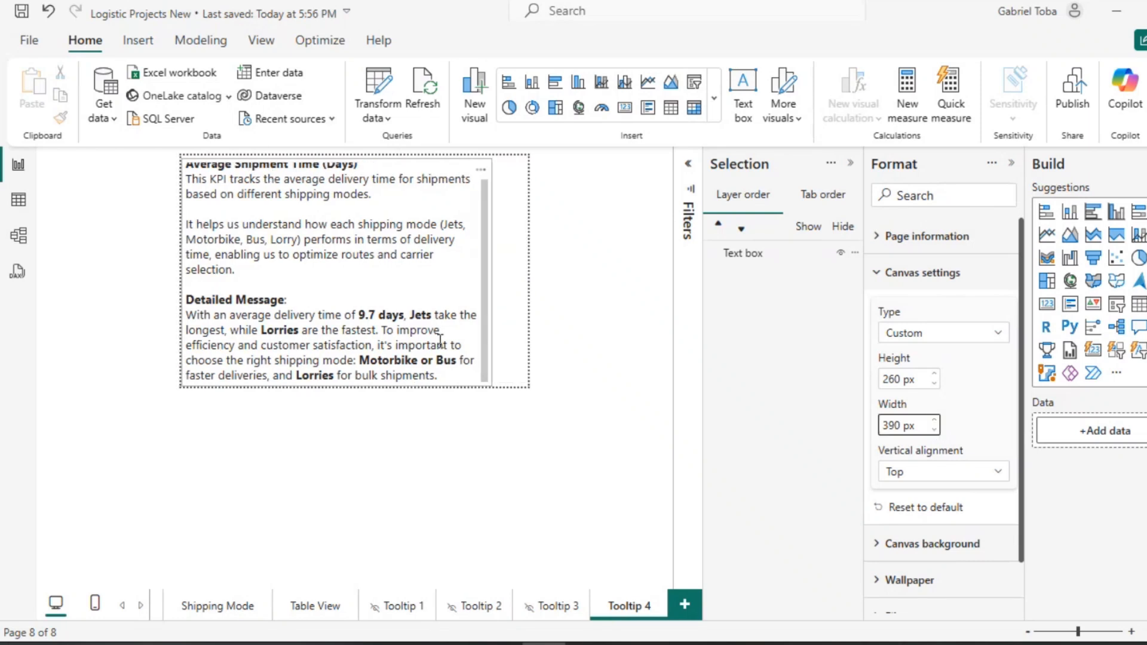
{"action": "left_click", "coordinate": [488, 289]}
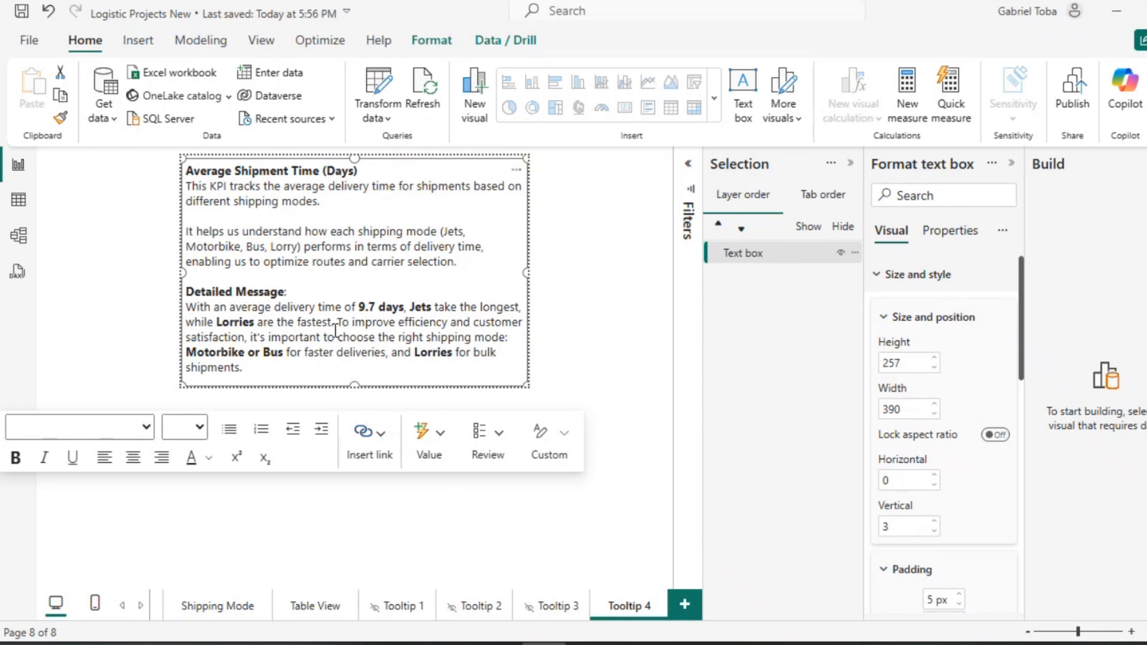
Try to close the gap in the shipping mode sentence by removing the space before Motorbike.
{"action": "left_click", "coordinate": [188, 247]}
{"action": "key", "text": "BackSpace"}
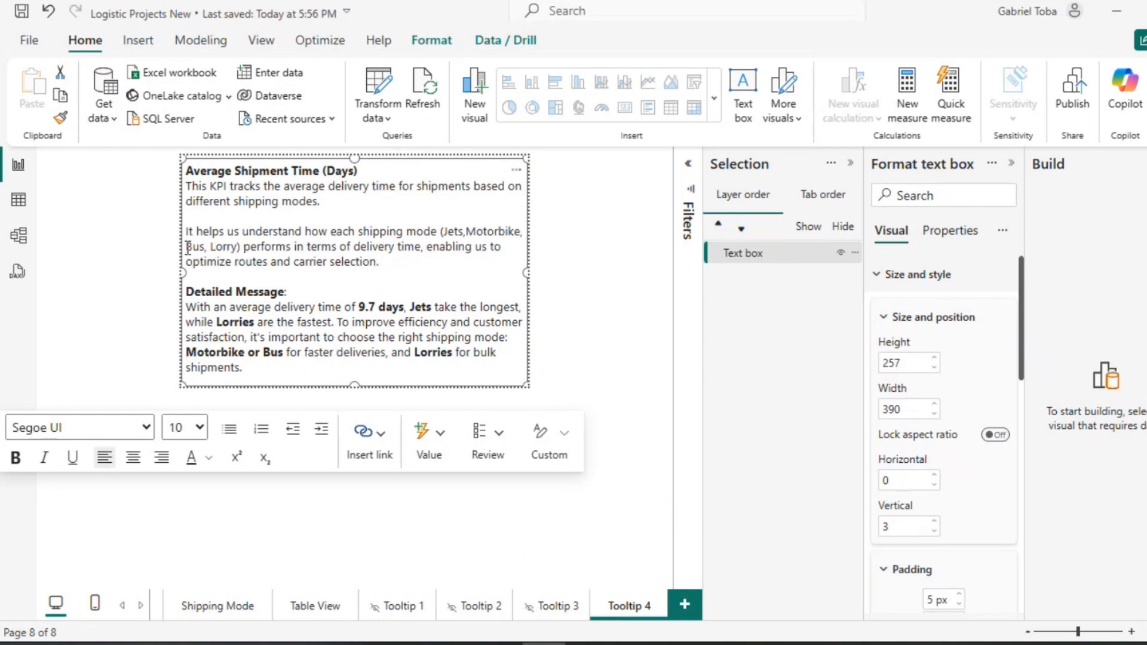
{"action": "left_click", "coordinate": [187, 263]}
{"action": "key", "text": "BackSpace"}
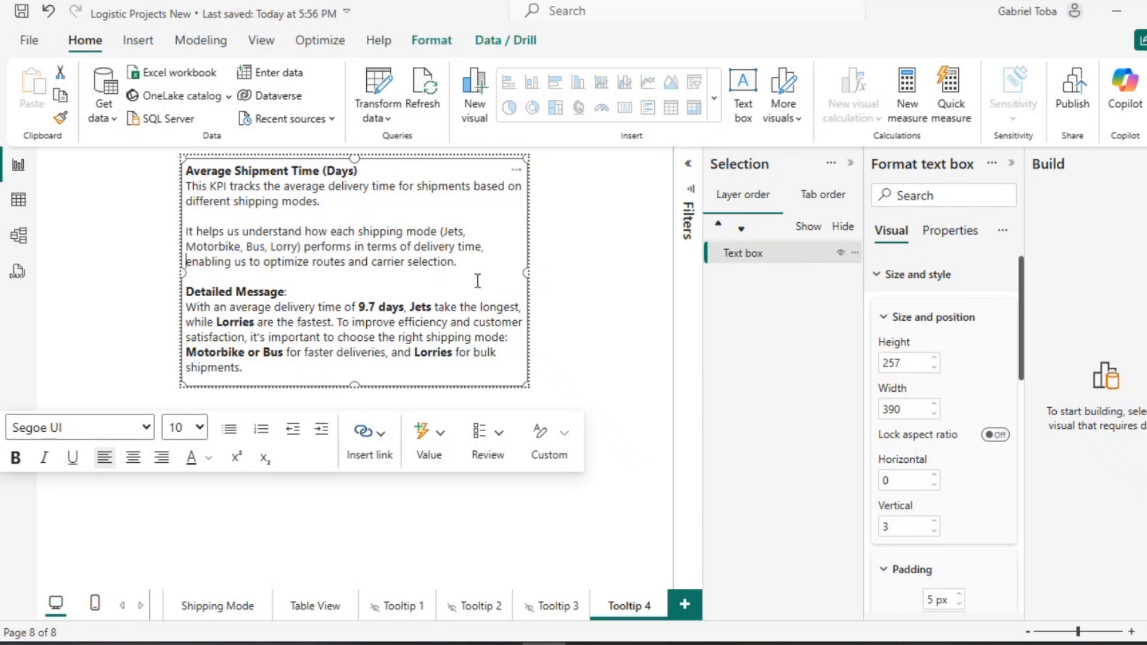
Narrow the text box on the Tooltip 4 page to a width of about 366.
{"action": "mouse_move", "coordinate": [526, 273]}
{"action": "left_mouse_down"}
{"action": "mouse_move", "coordinate": [486, 268]}
{"action": "mouse_move", "coordinate": [505, 268]}
{"action": "left_mouse_up"}
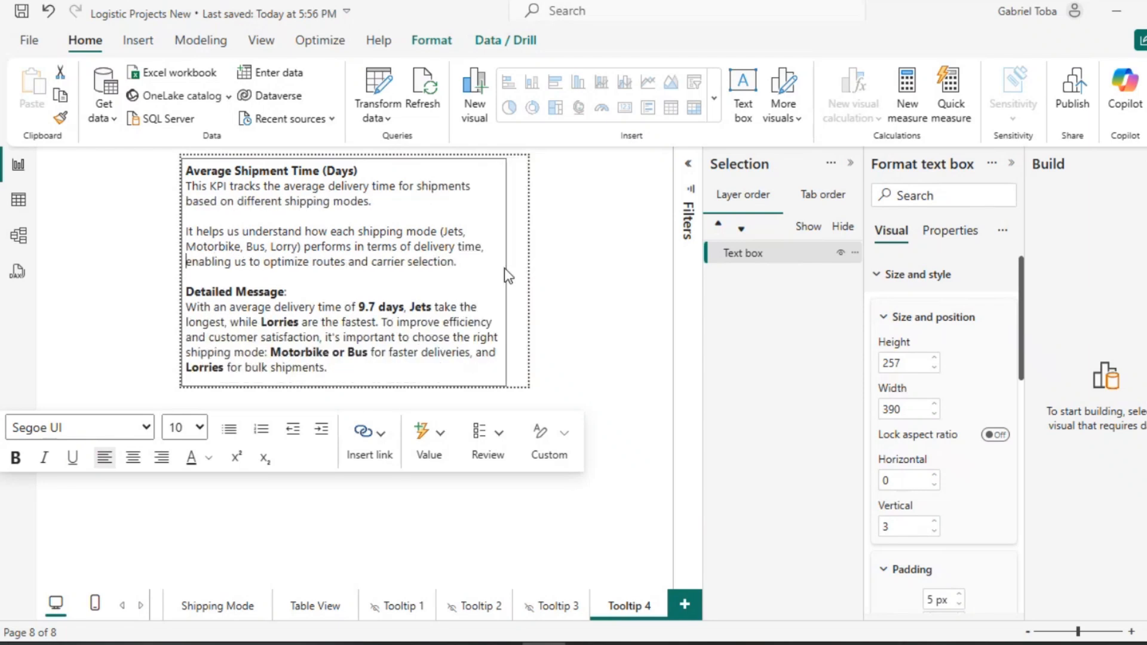
{"action": "left_click_drag", "start_coordinate": [504, 268], "coordinate": [504, 268]}
{"action": "left_click", "coordinate": [528, 343]}
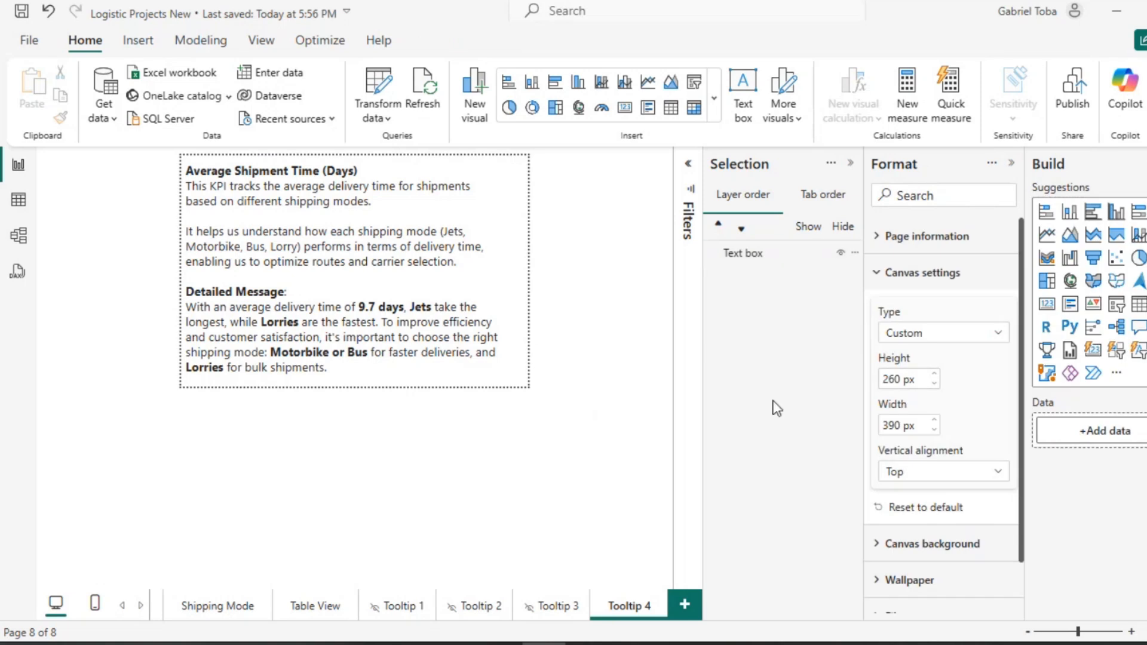
{"action": "left_click", "coordinate": [469, 353]}
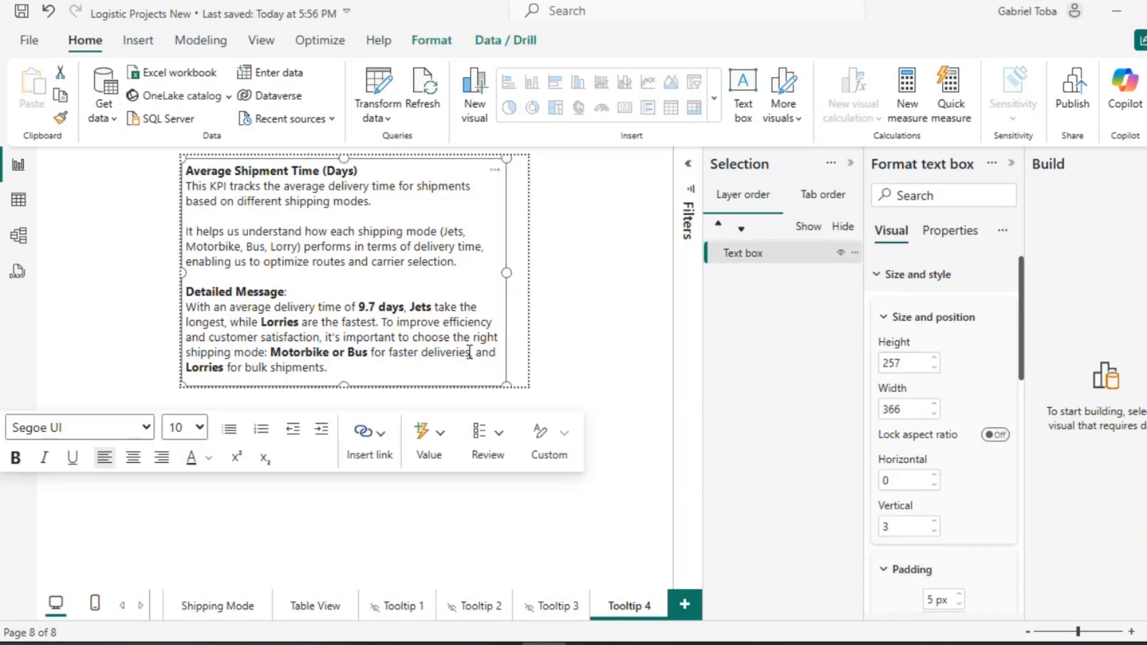
{"action": "left_click", "coordinate": [604, 368]}
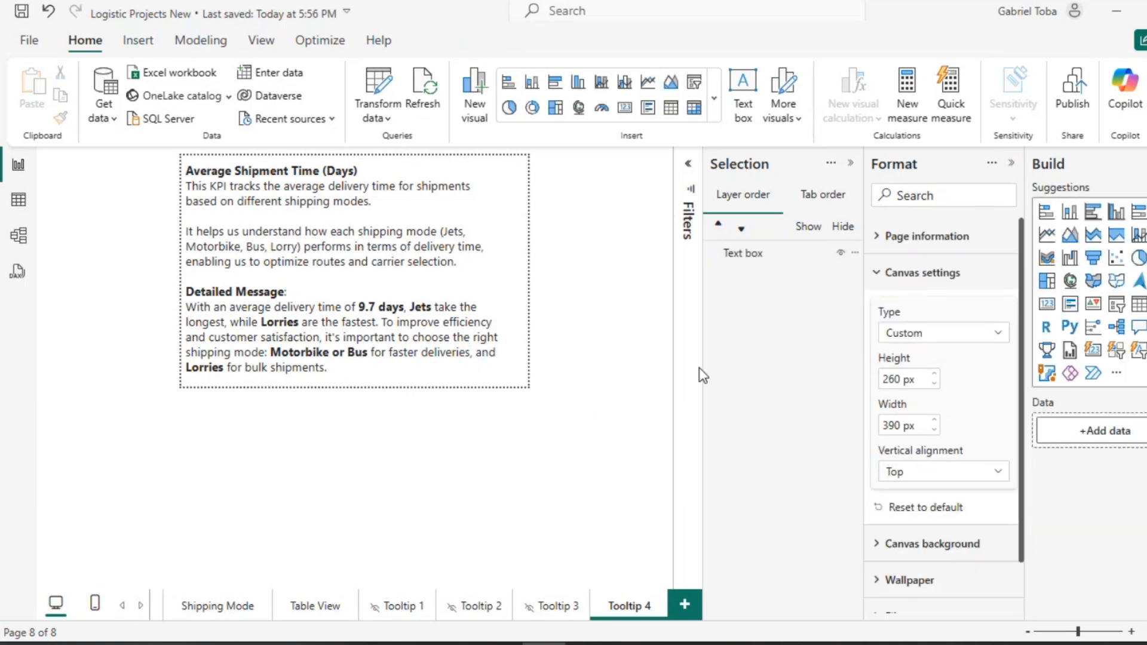
Set the Tooltip 4 canvas width to 375 px and widen the text box to match it.
{"action": "left_click", "coordinate": [904, 430]}
{"action": "type", "text": "375"}
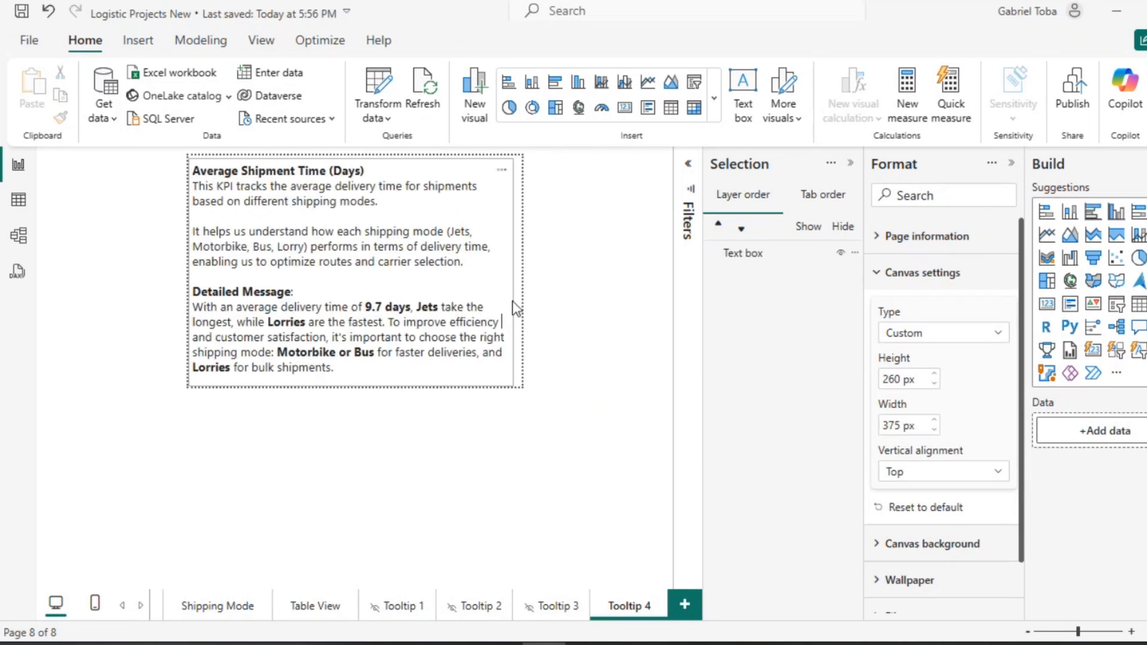
{"action": "left_click", "coordinate": [515, 270]}
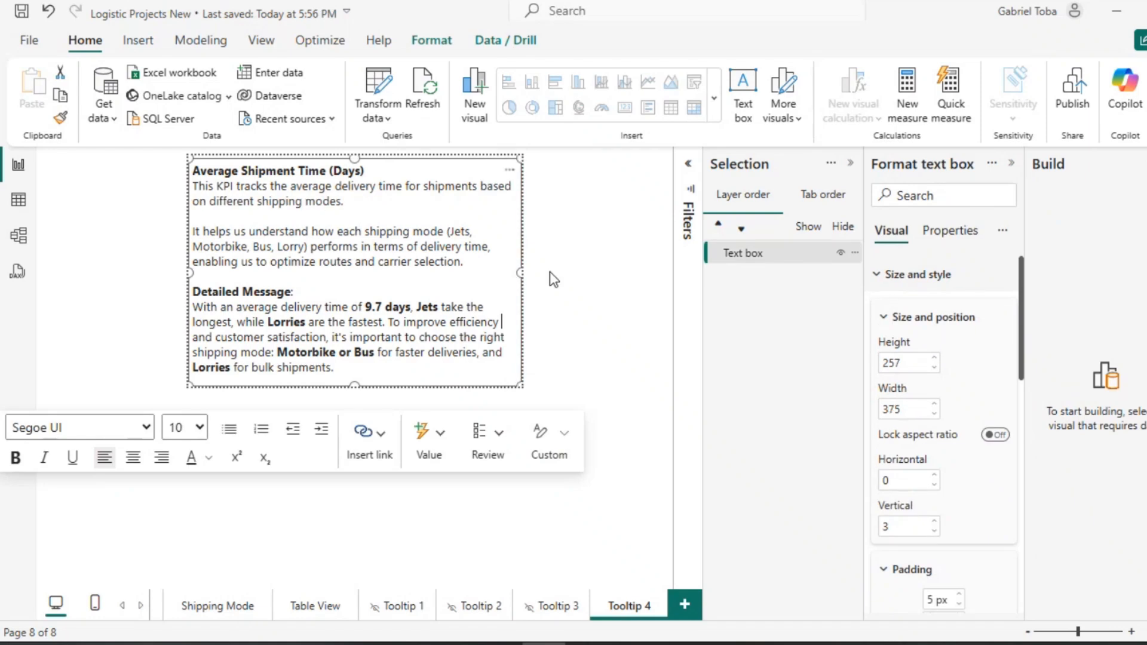
{"action": "left_click", "coordinate": [646, 410]}
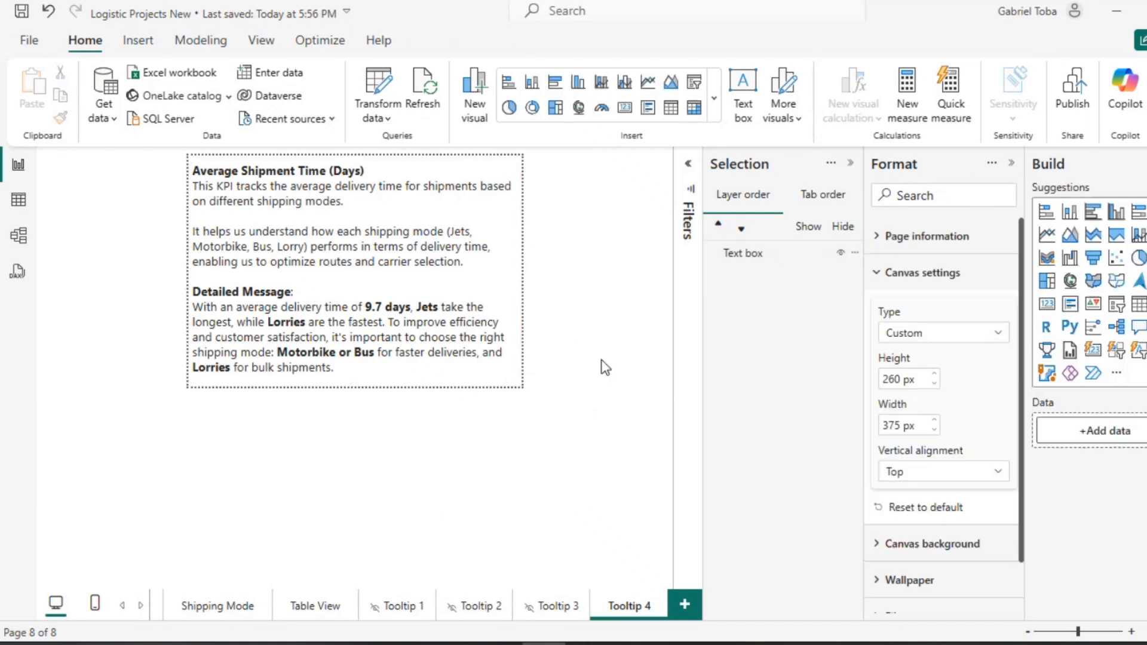
Hide the Tooltip 4 page and return to the Overview page.
{"action": "right_click", "coordinate": [627, 607]}
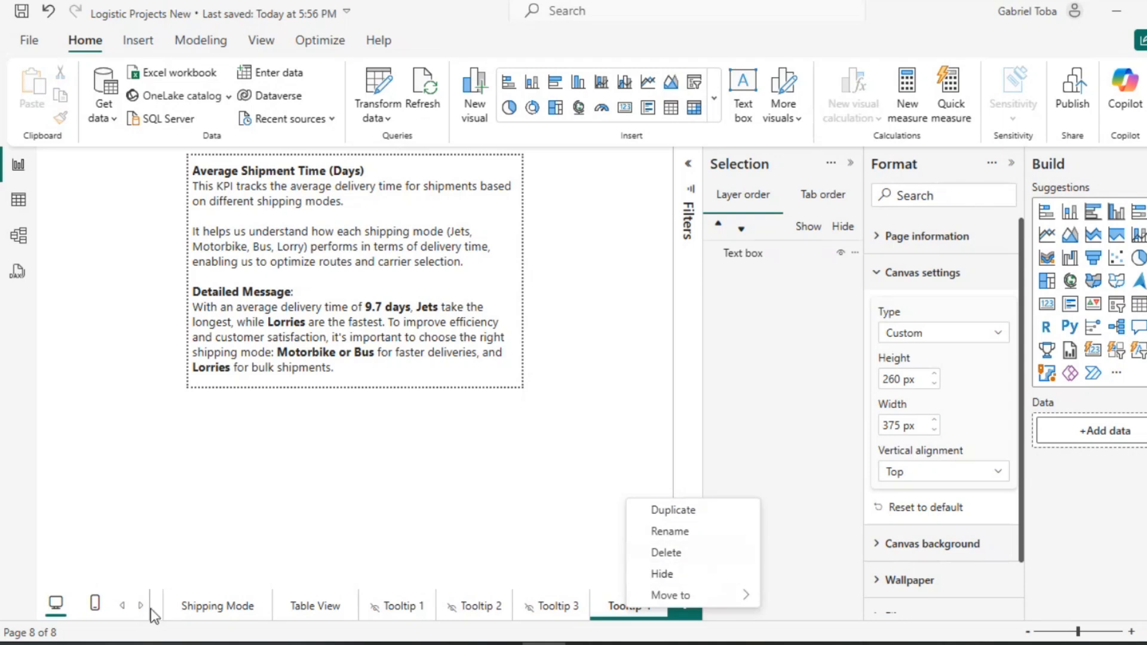
{"action": "left_click", "coordinate": [662, 574]}
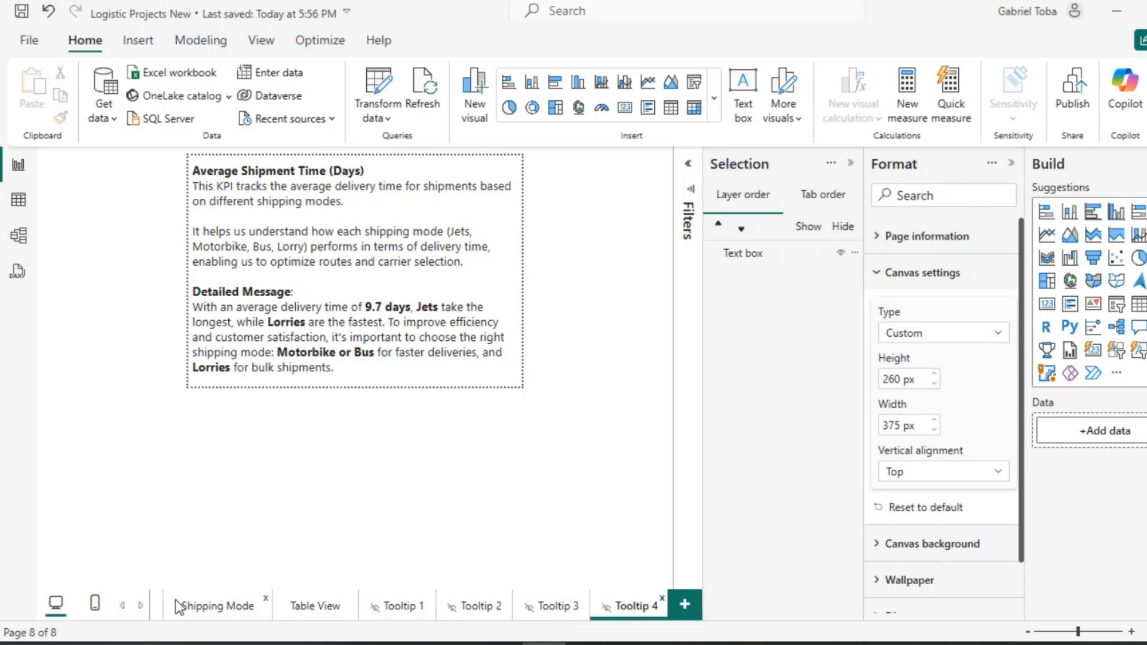
{"action": "left_click", "coordinate": [121, 606]}
{"action": "left_click", "coordinate": [122, 605]}
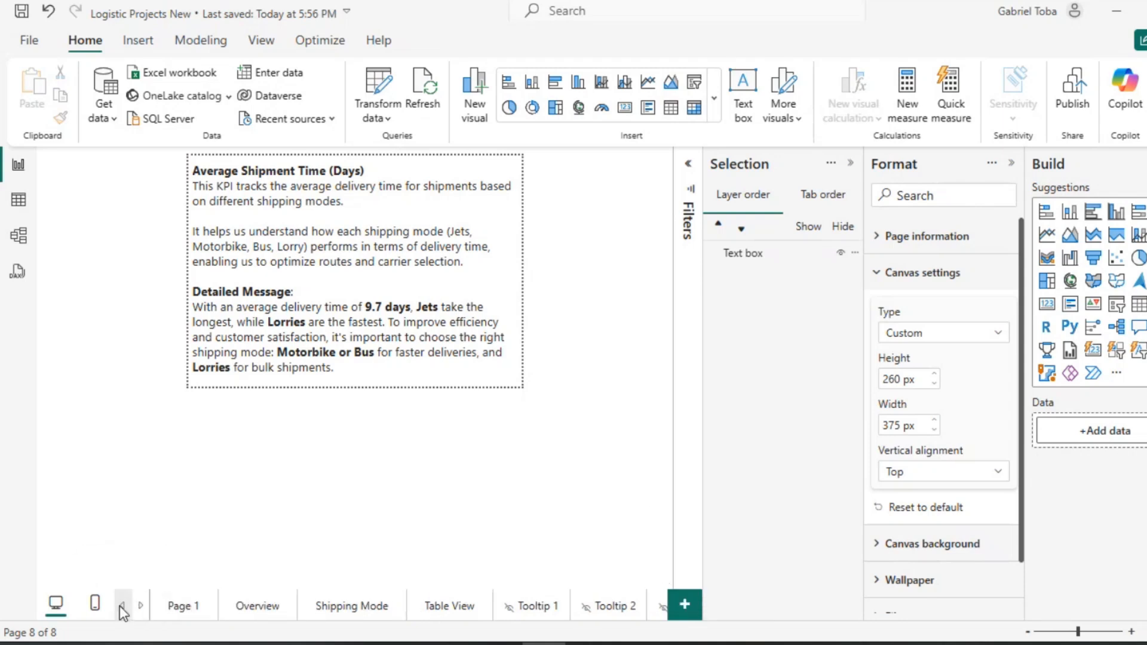
{"action": "left_click", "coordinate": [278, 607]}
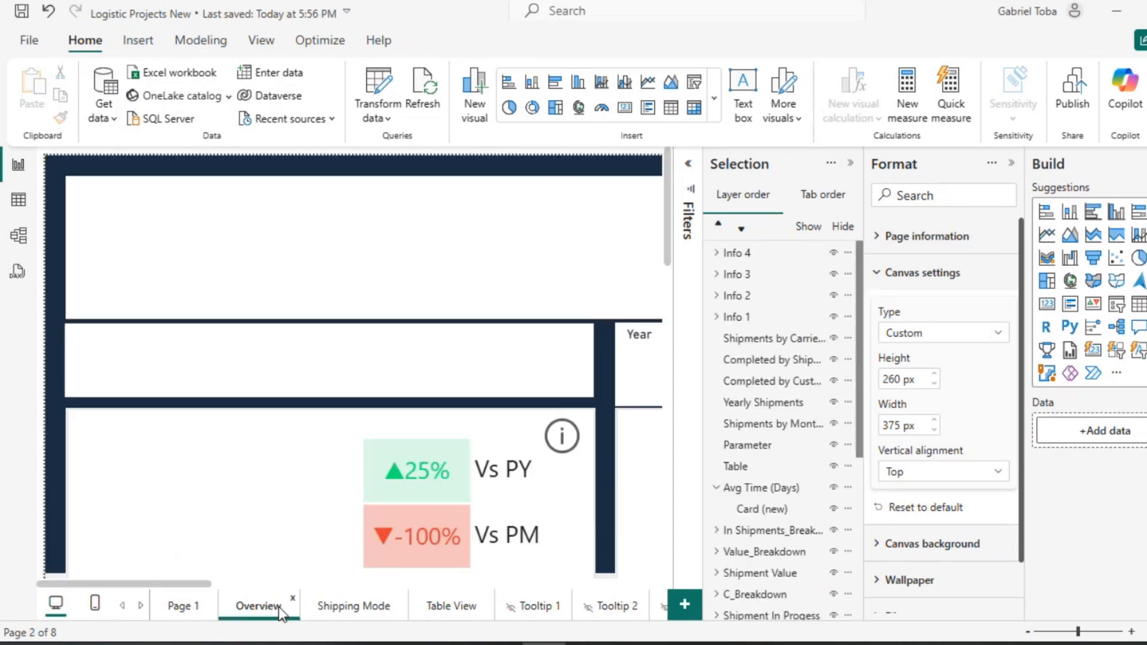
Set Tooltip 2 as the report page tooltip for the card in the Info 2 group.
{"action": "scroll", "coordinate": [496, 419], "scroll_direction": "right", "scroll_amount": 10}
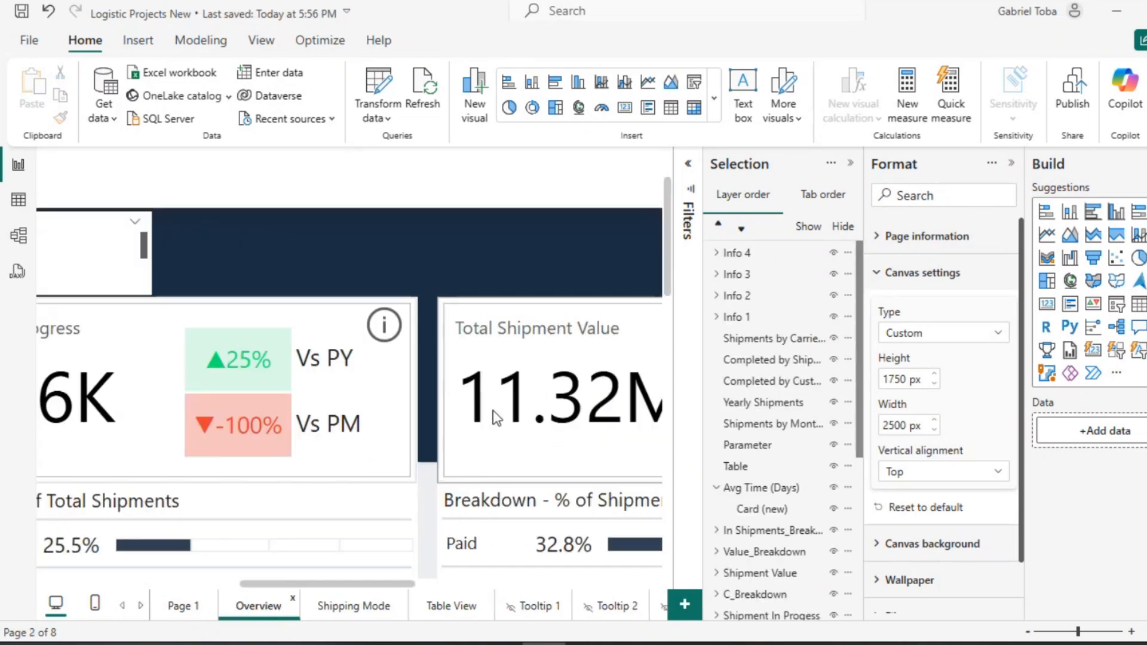
{"action": "scroll", "coordinate": [488, 417], "scroll_direction": "right", "scroll_amount": 2}
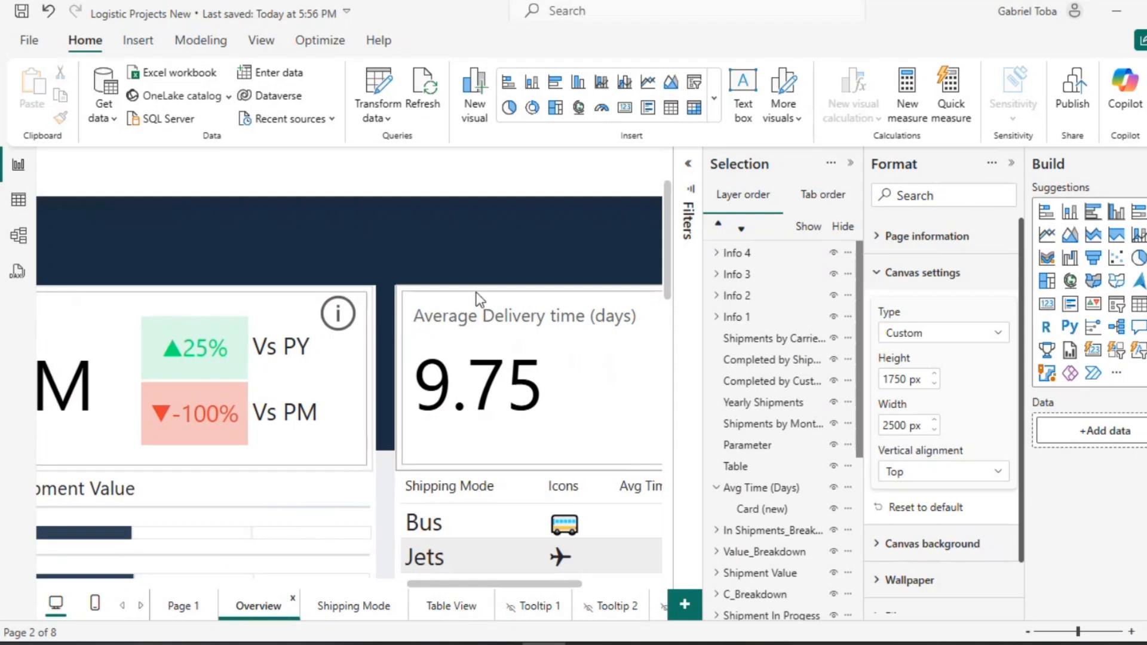
{"action": "left_click", "coordinate": [338, 314]}
{"action": "scroll", "coordinate": [500, 367], "scroll_direction": "right", "scroll_amount": 4}
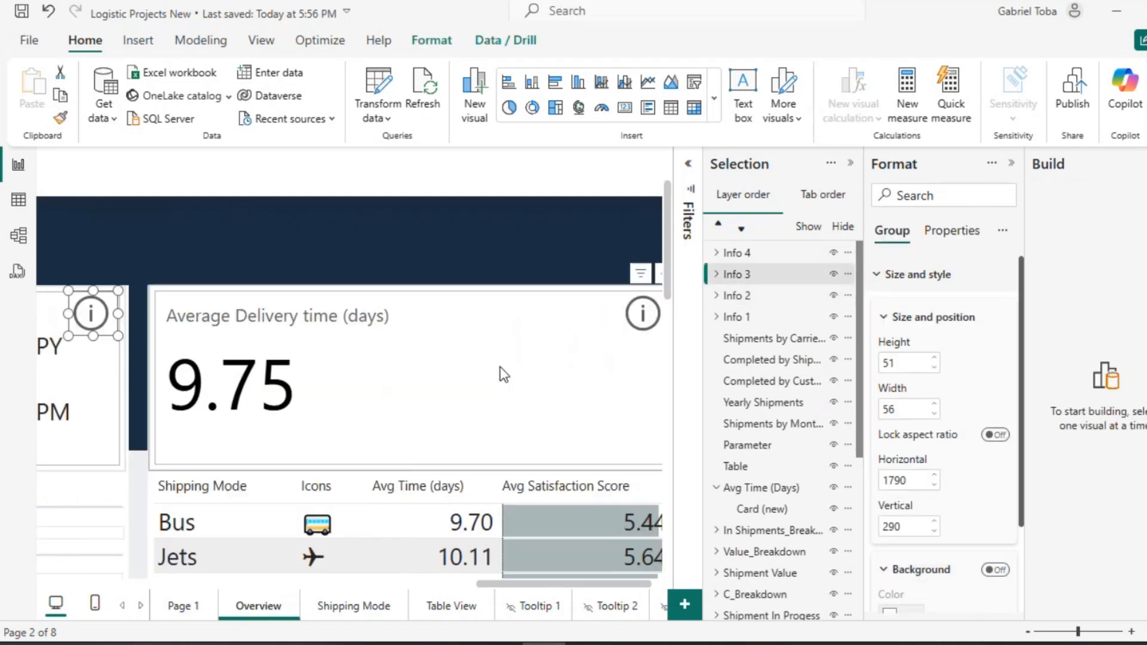
{"action": "scroll", "coordinate": [500, 366], "scroll_direction": "left", "scroll_amount": 10}
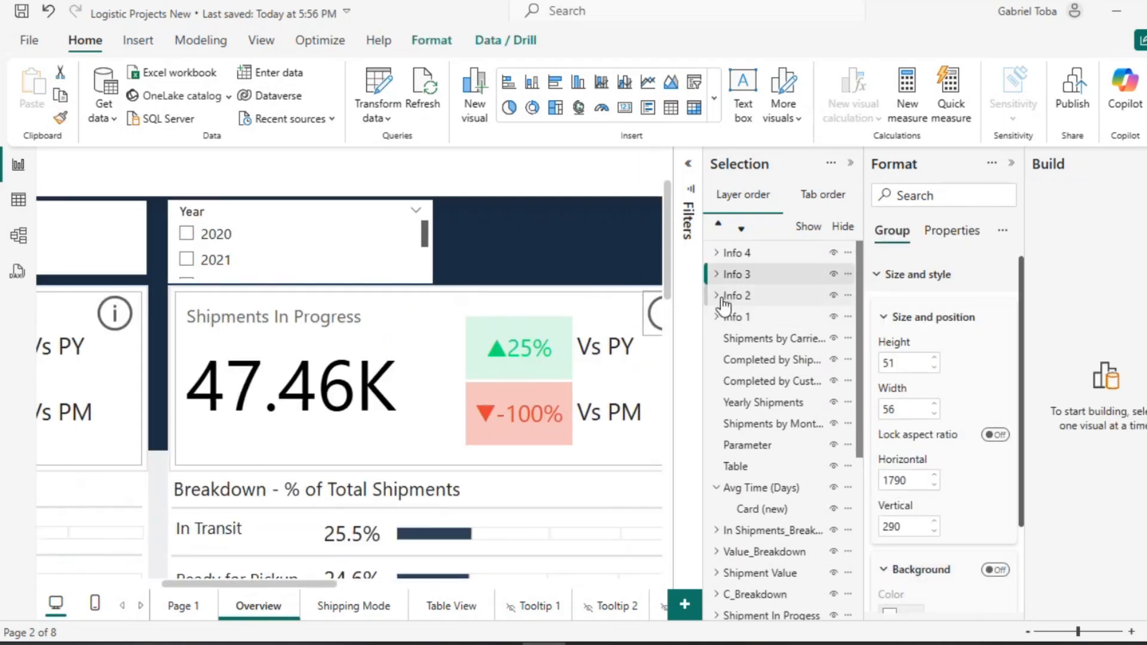
{"action": "left_click", "coordinate": [716, 295]}
{"action": "left_click", "coordinate": [755, 339]}
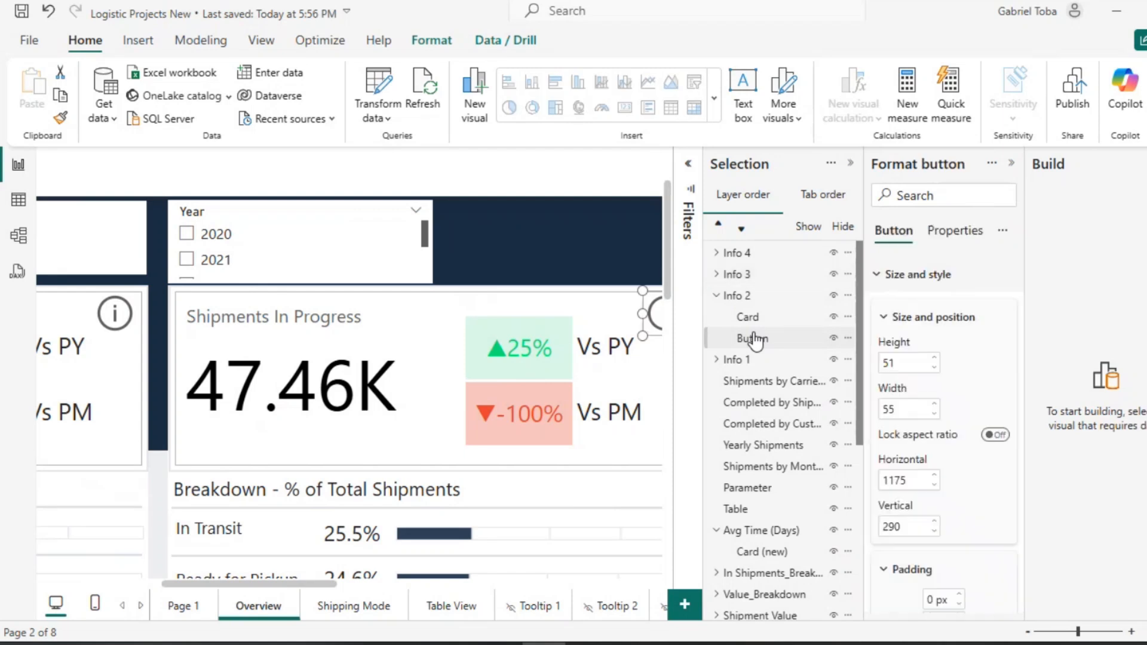
{"action": "left_click", "coordinate": [748, 317]}
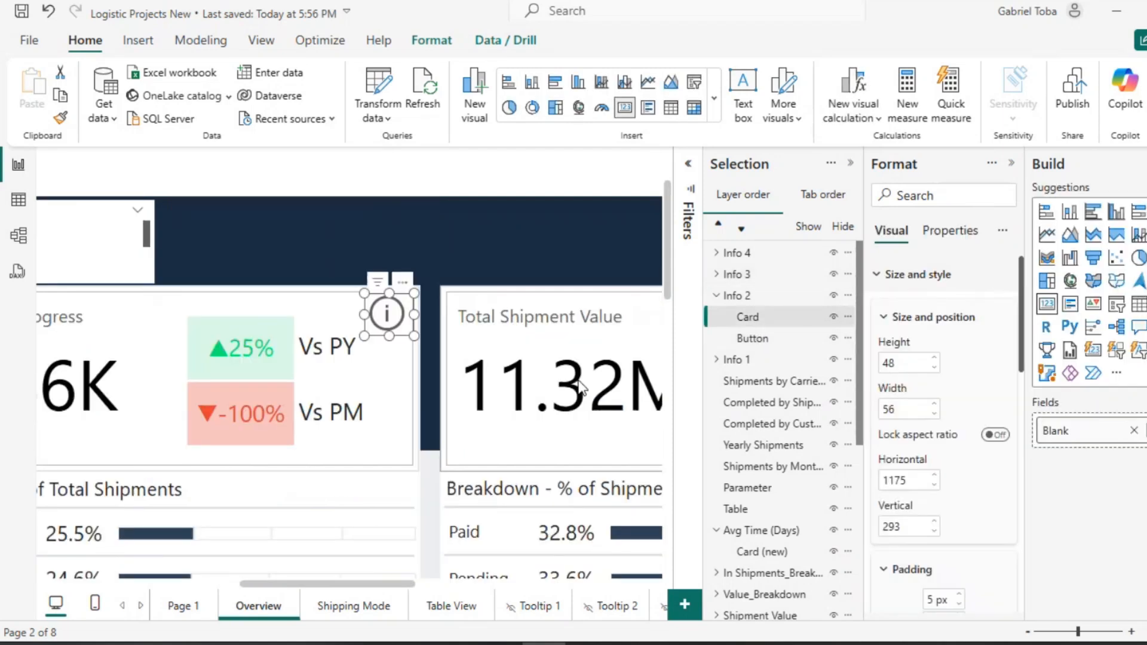
{"action": "left_click", "coordinate": [951, 231]}
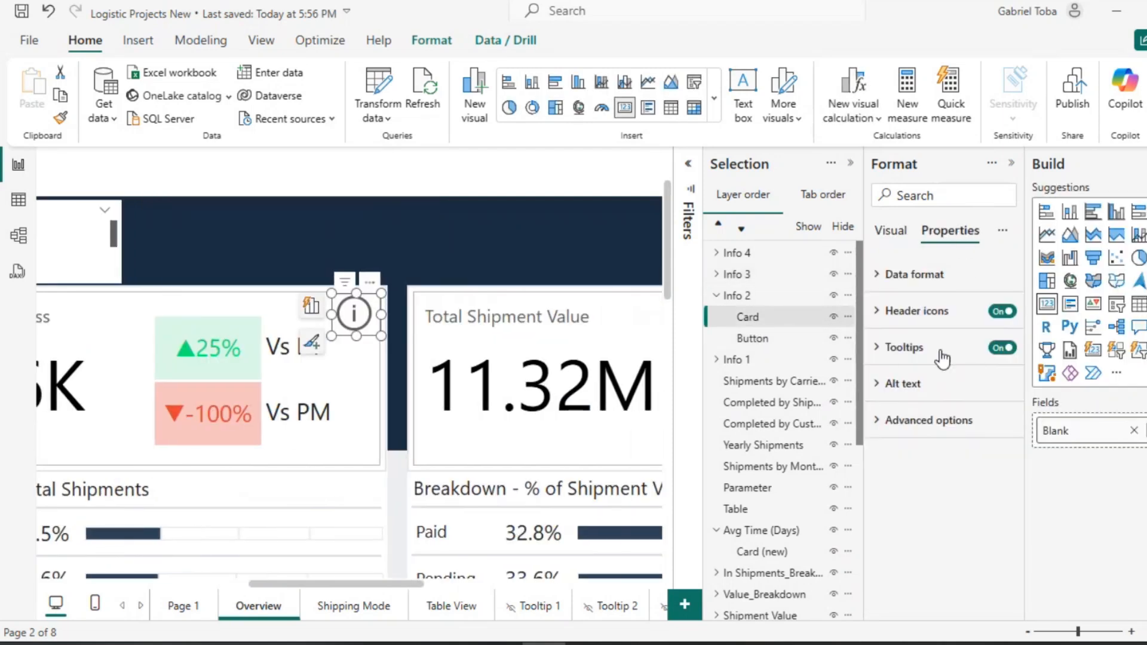
{"action": "left_click", "coordinate": [878, 348]}
{"action": "left_click", "coordinate": [998, 483]}
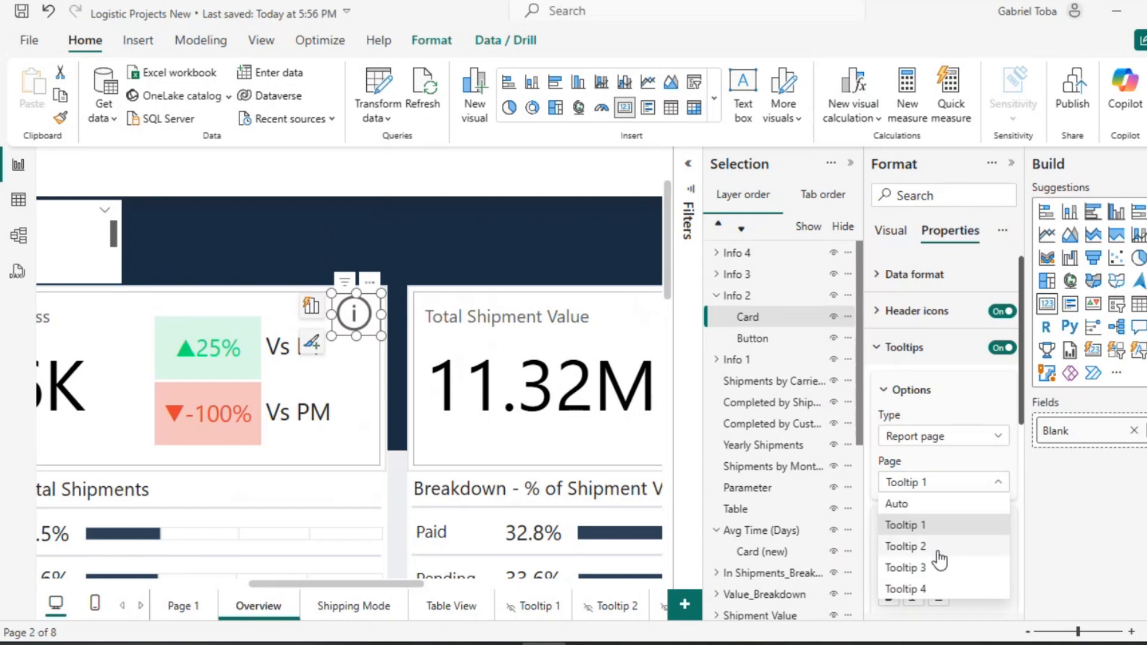
{"action": "left_click", "coordinate": [937, 547]}
{"action": "mouse_move", "coordinate": [355, 317]}
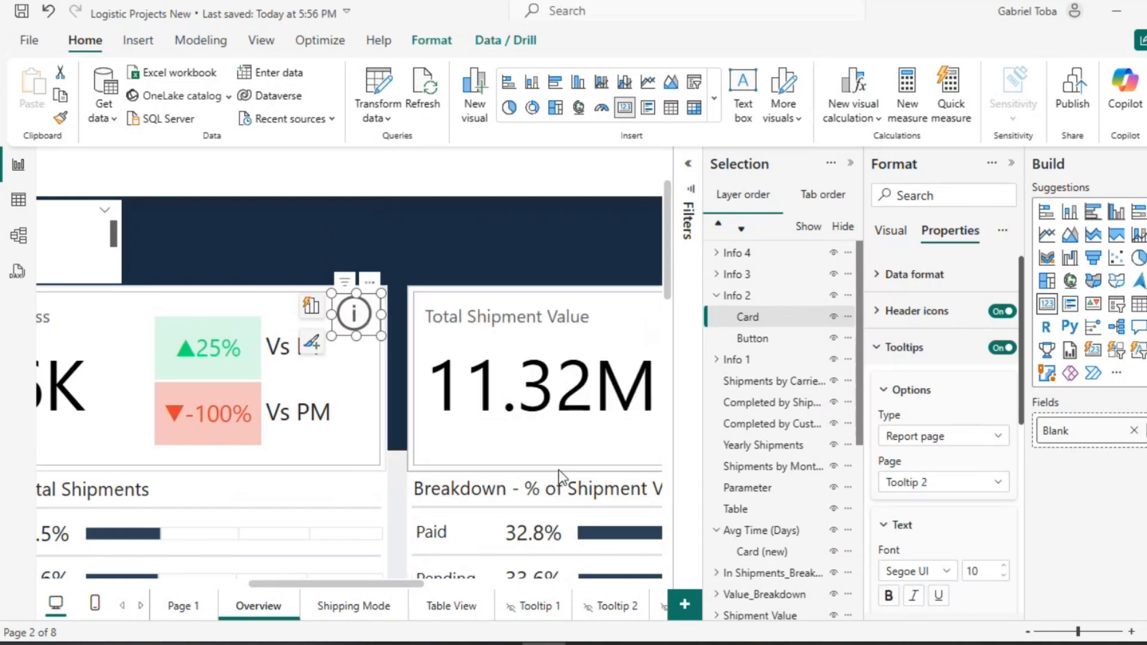
Set Tooltip 3 as the report page tooltip for the card in the Info 3 group.
{"action": "scroll", "coordinate": [558, 469], "scroll_direction": "right", "scroll_amount": 5}
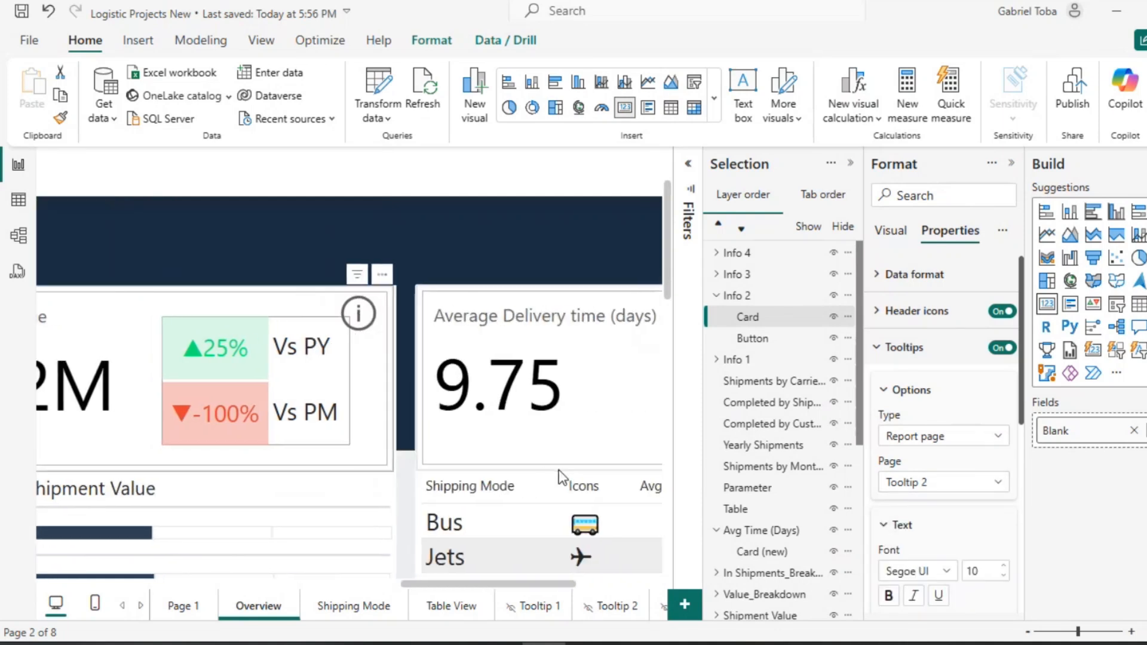
{"action": "left_click", "coordinate": [715, 295]}
{"action": "left_click", "coordinate": [716, 275]}
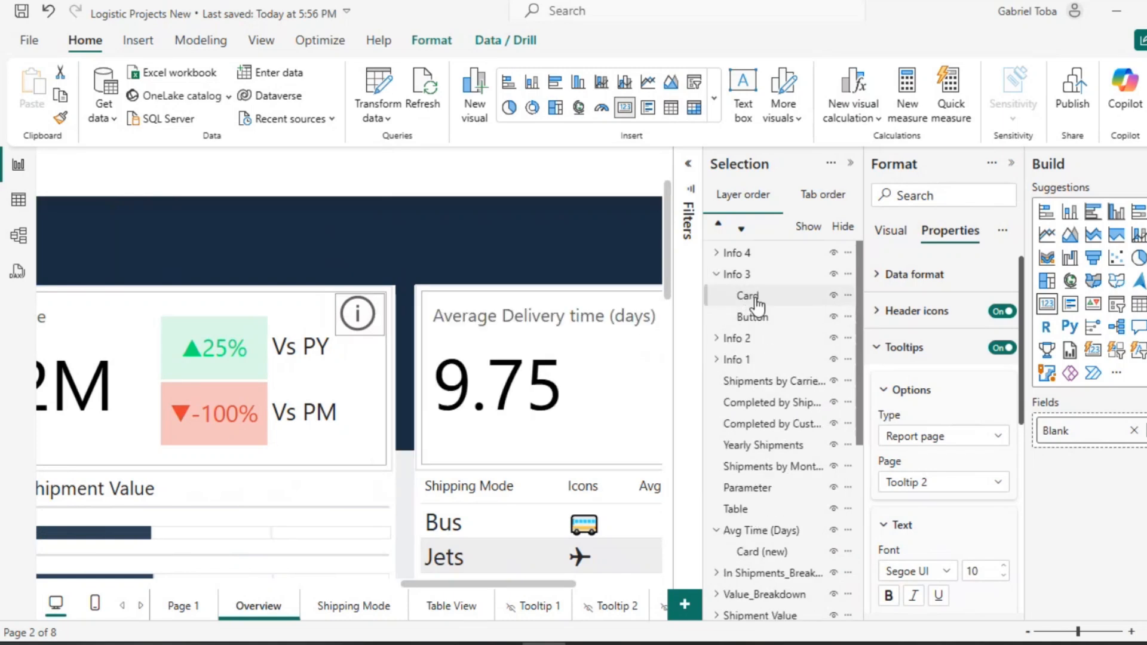
{"action": "left_click", "coordinate": [756, 301]}
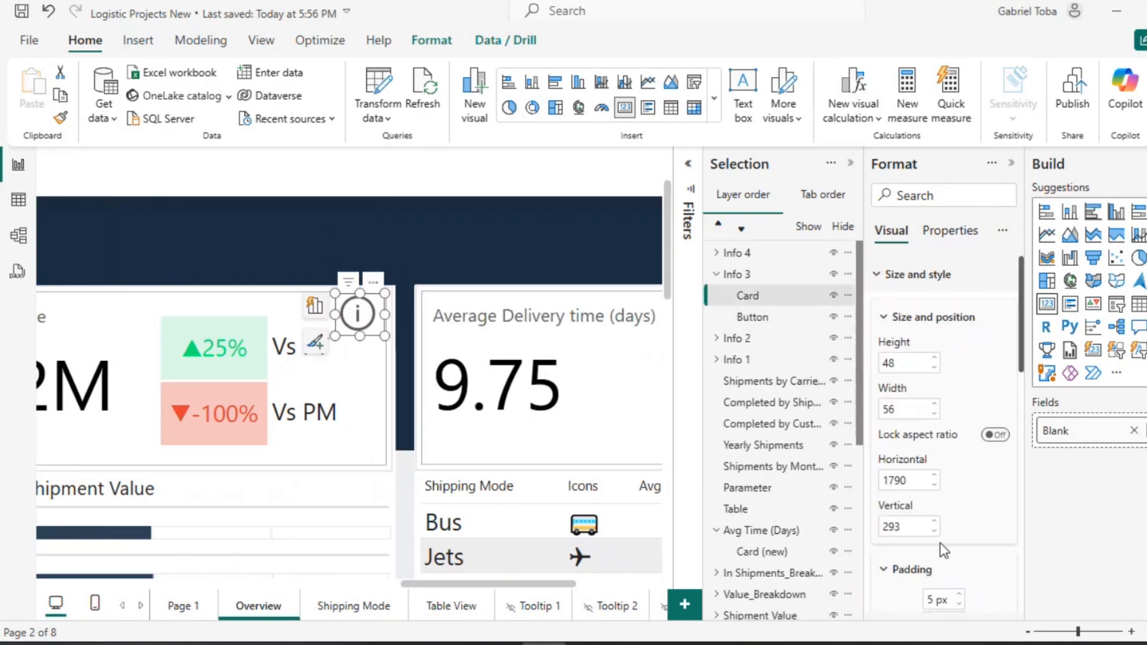
{"action": "left_click", "coordinate": [950, 231]}
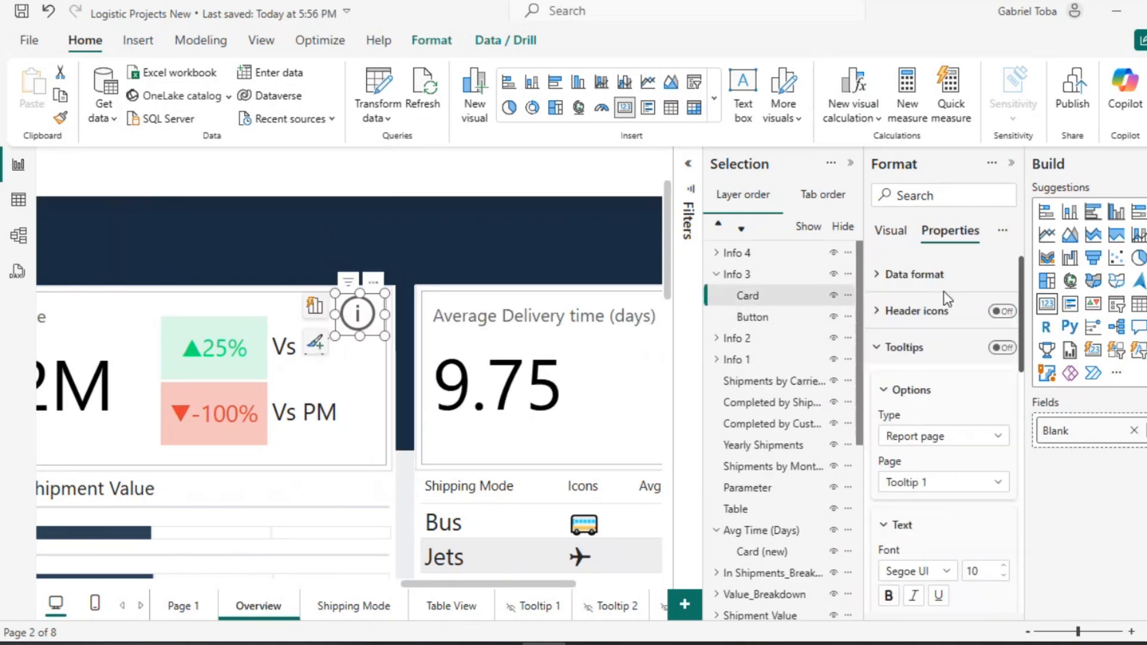
{"action": "left_click", "coordinate": [994, 484]}
{"action": "left_click", "coordinate": [955, 568]}
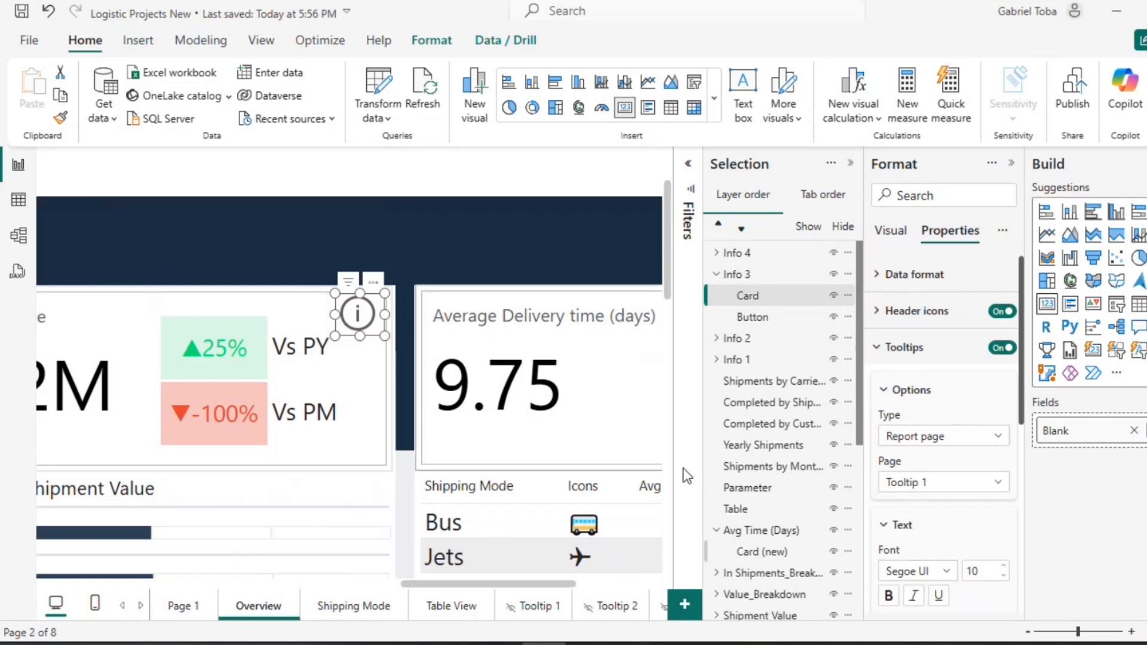
Set Tooltip 4 as the report page tooltip for the card in the Info 4 group.
{"action": "scroll", "coordinate": [524, 379], "scroll_direction": "right", "scroll_amount": 5}
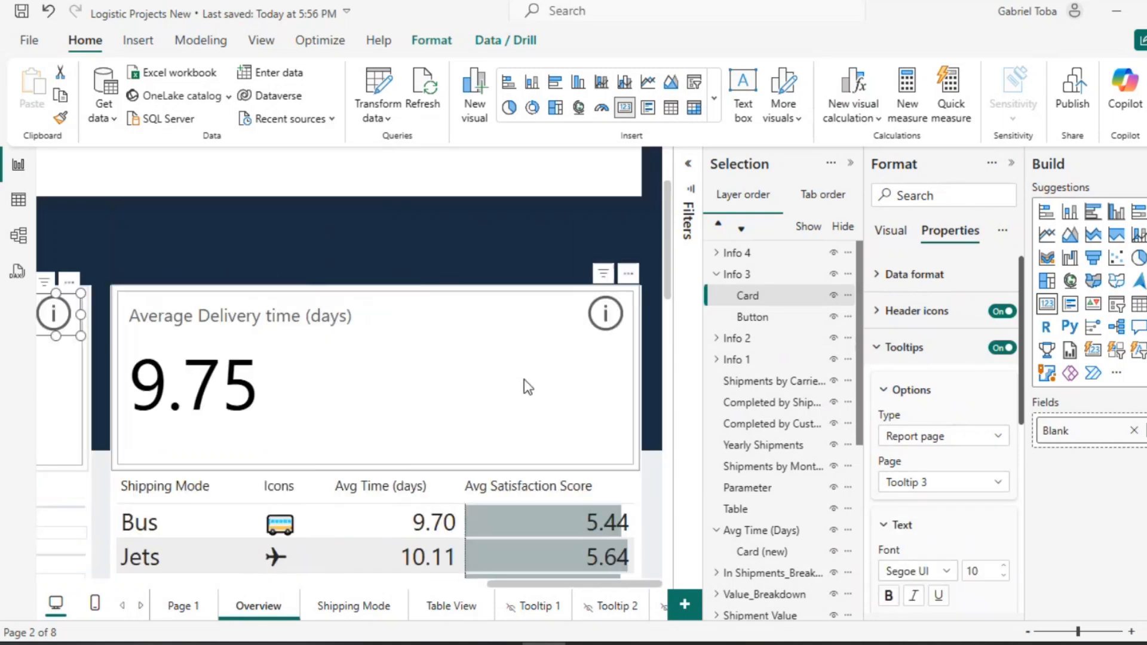
{"action": "left_click", "coordinate": [606, 327]}
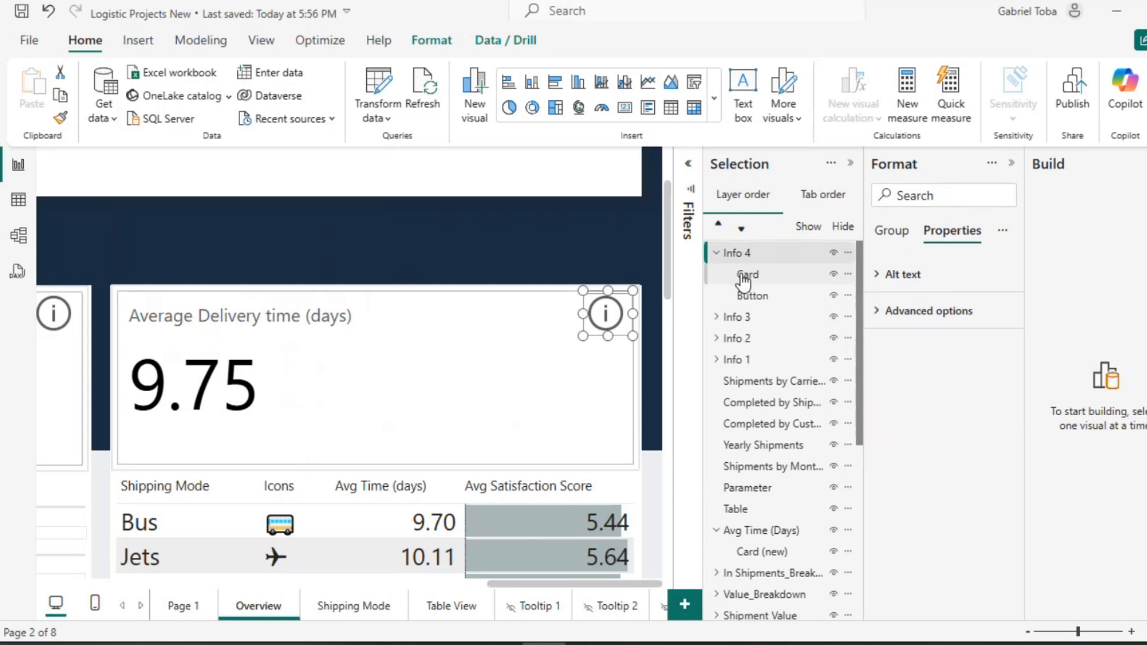
{"action": "left_click", "coordinate": [743, 276]}
{"action": "left_click", "coordinate": [945, 234]}
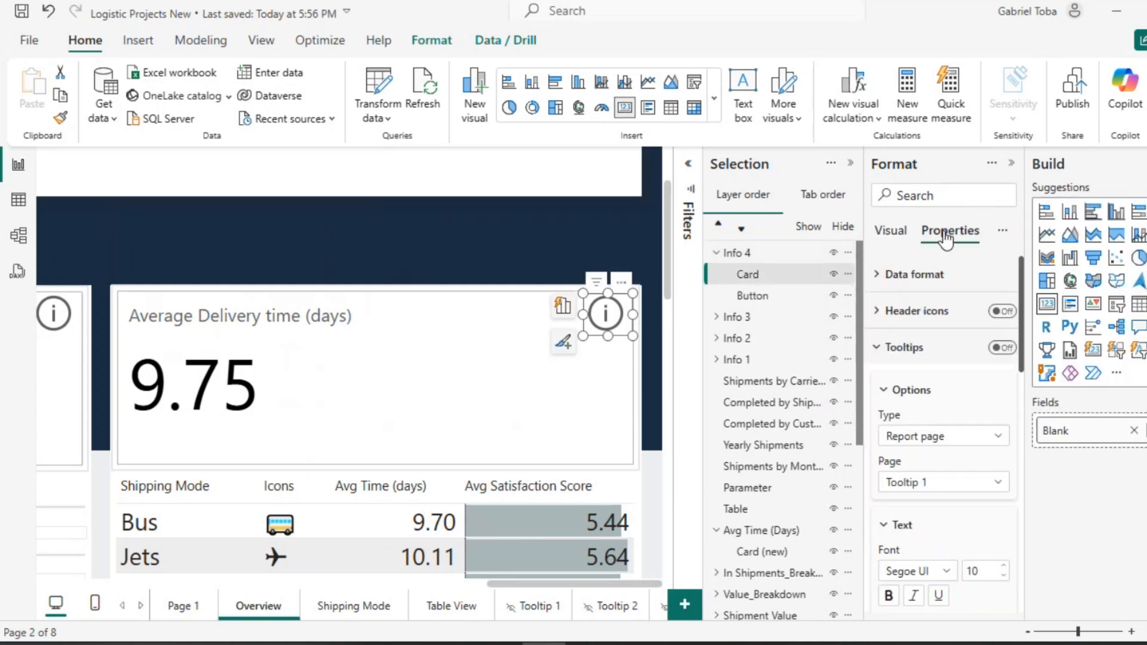
{"action": "left_click", "coordinate": [998, 483]}
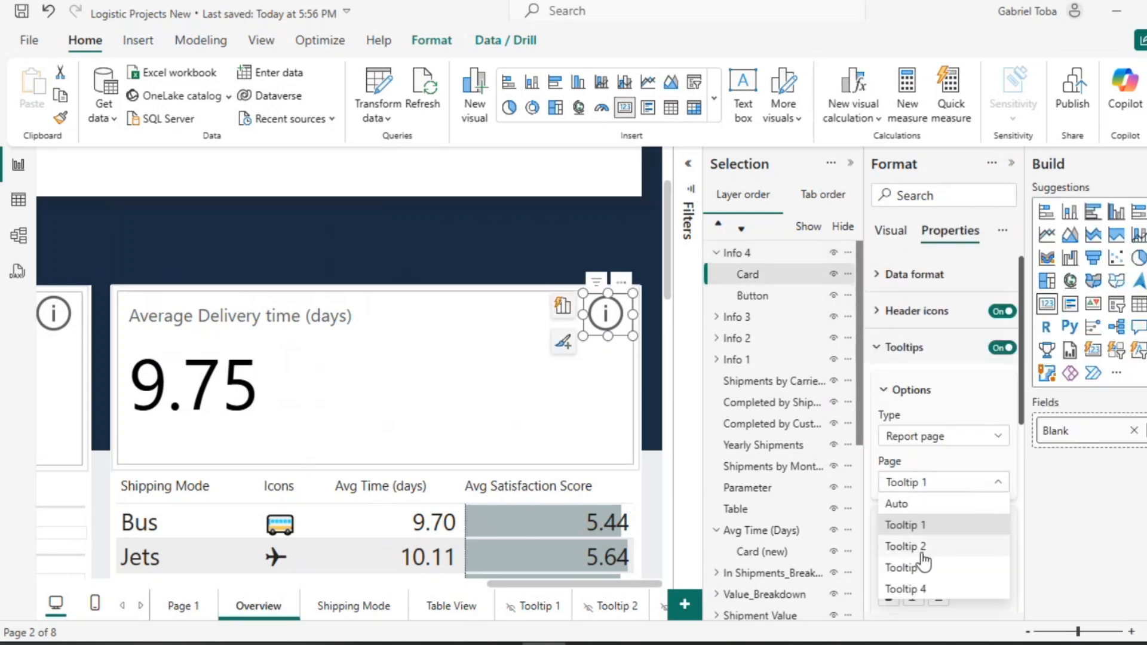
{"action": "left_click", "coordinate": [918, 590]}
Fit the Overview page to width and check the information icon tooltips on the Average Delivery time and Total Shipment Value cards.
{"action": "left_click", "coordinate": [261, 40]}
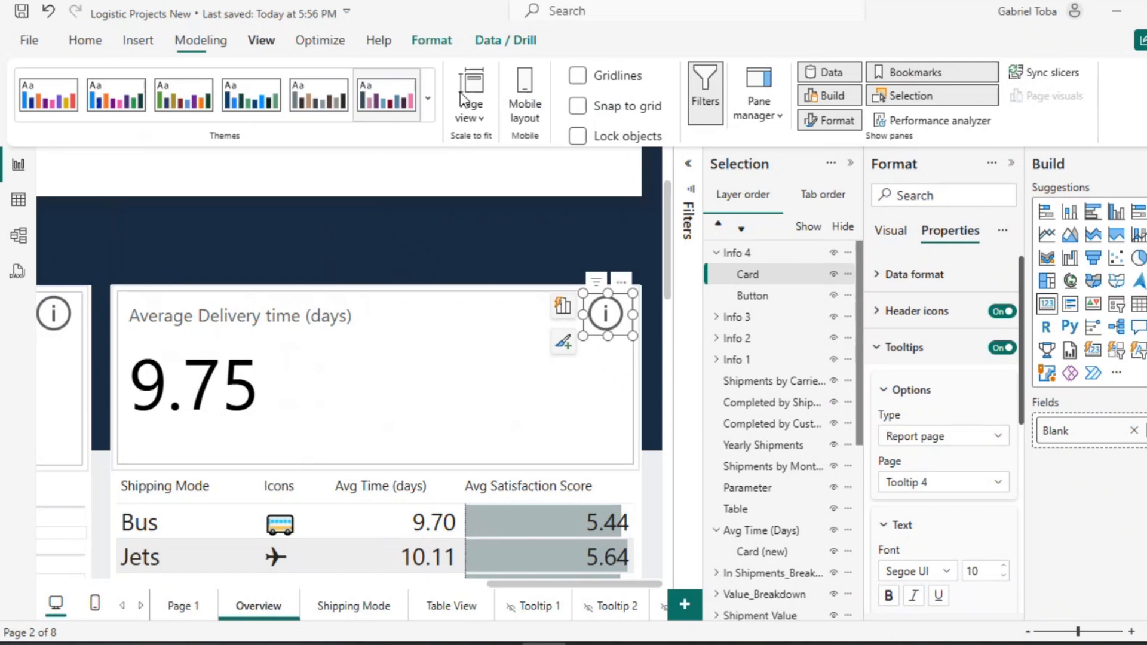
{"action": "left_click", "coordinate": [472, 111]}
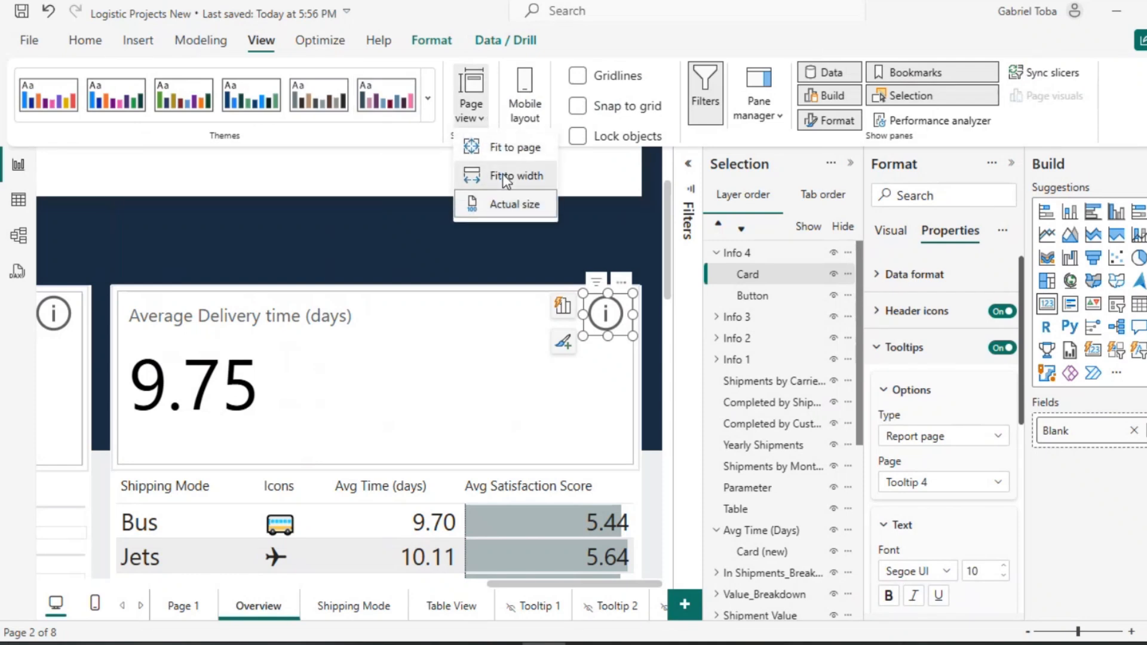
{"action": "left_click", "coordinate": [505, 176]}
{"action": "left_click", "coordinate": [358, 331]}
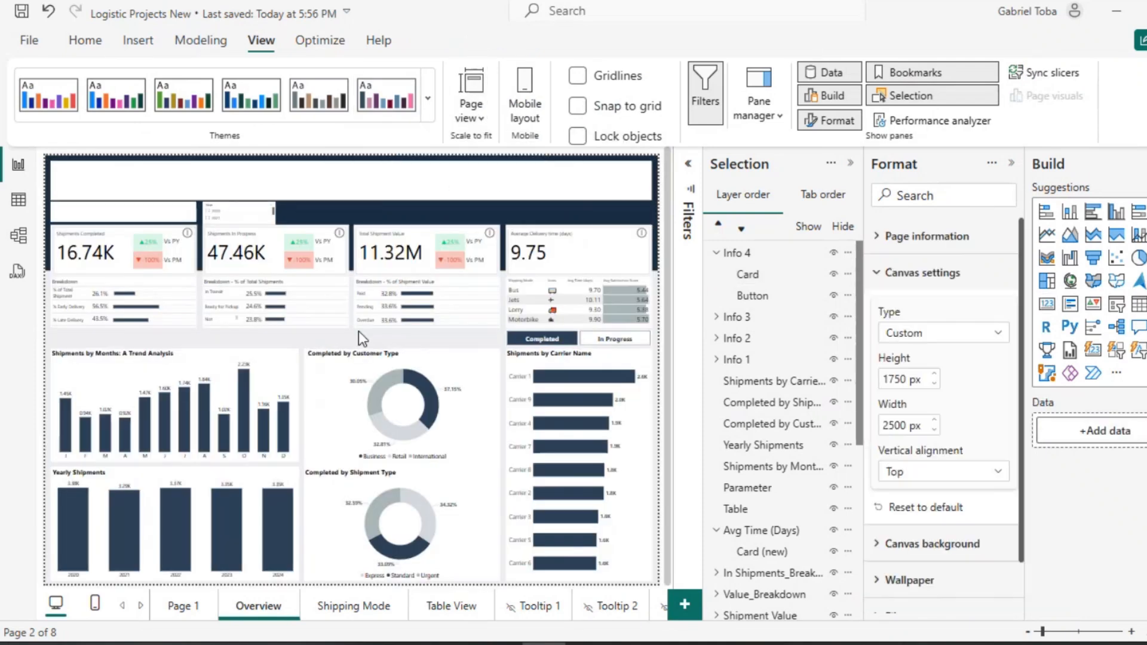
{"action": "mouse_move", "coordinate": [641, 231]}
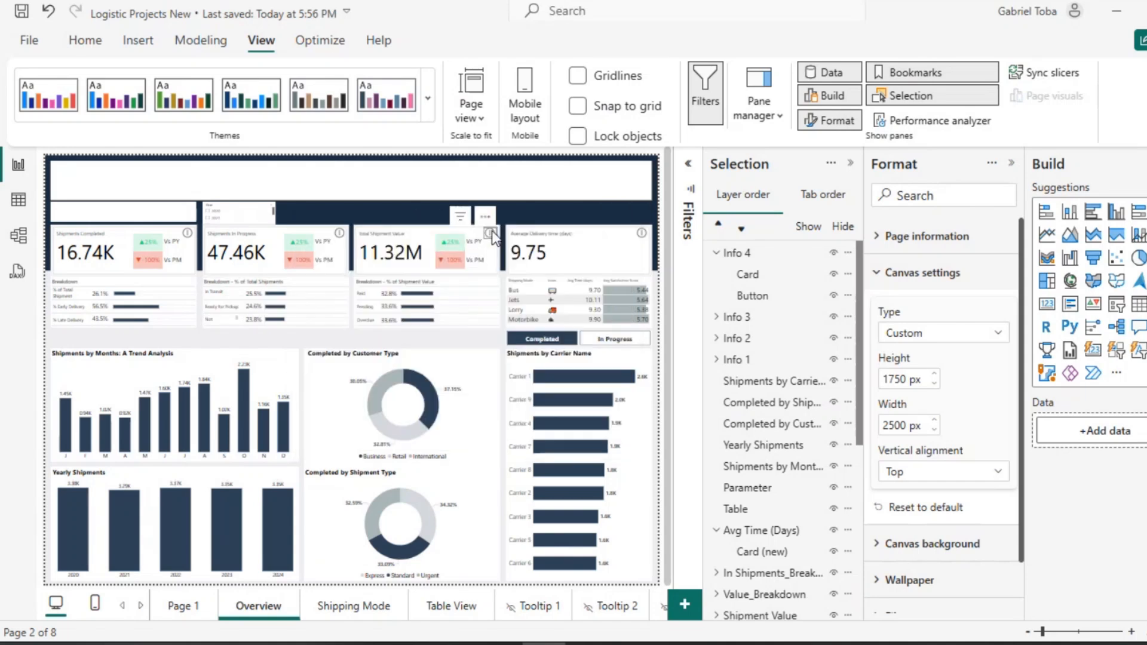
{"action": "mouse_move", "coordinate": [492, 231]}
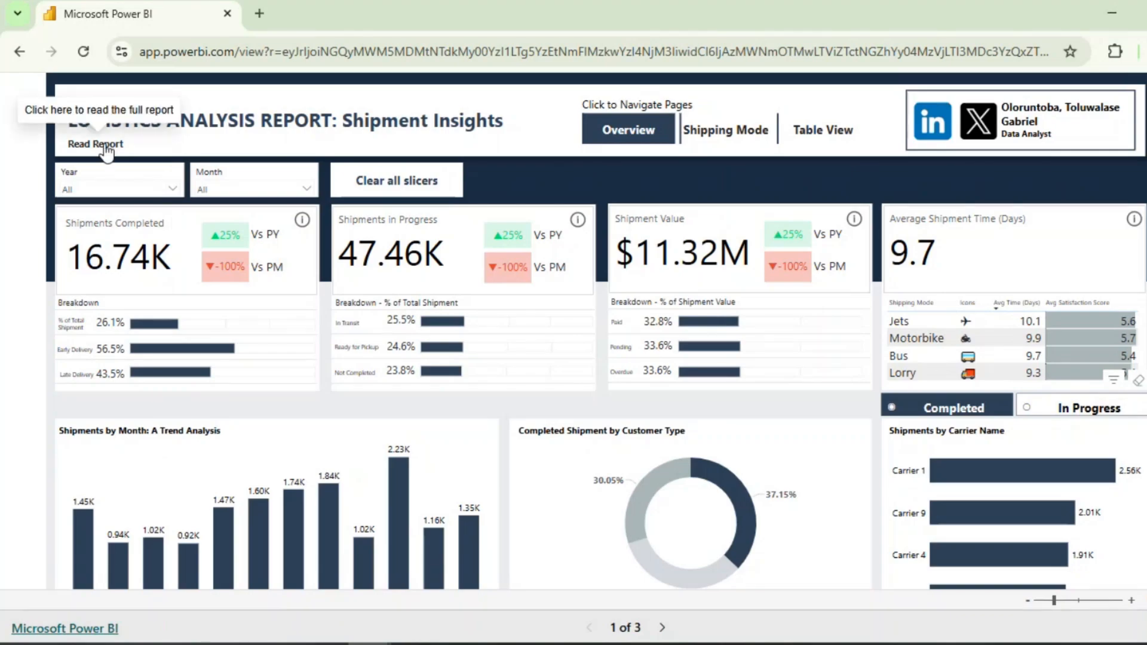
Open the full report summary in the published logistics report in the browser through its Read Report link.
{"action": "left_click", "coordinate": [107, 149]}
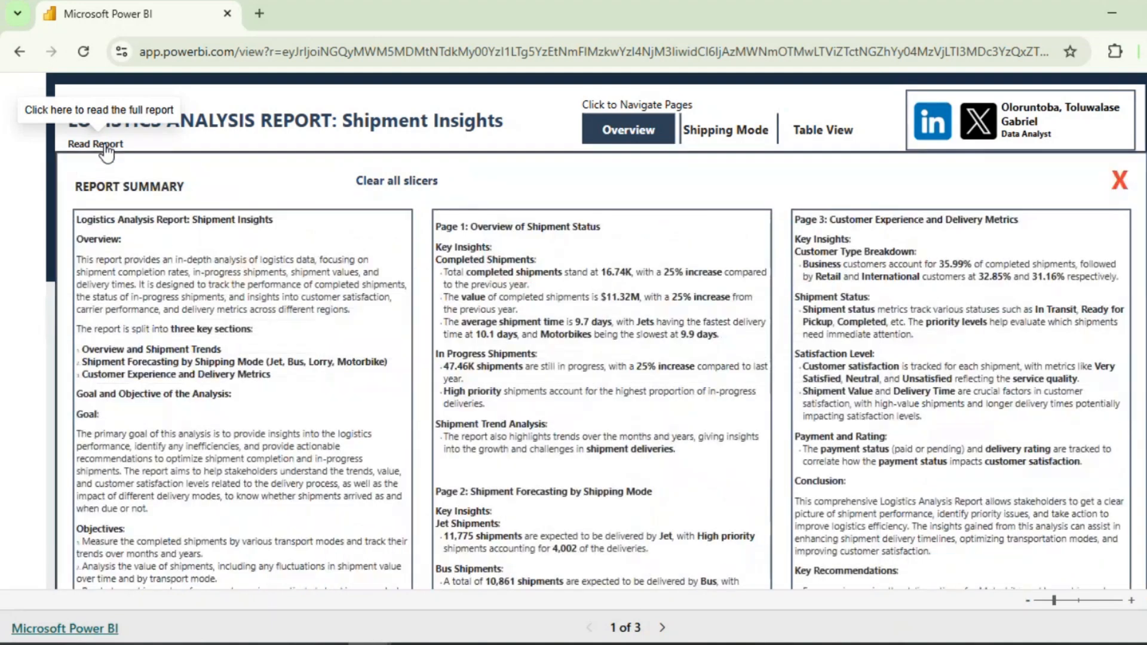